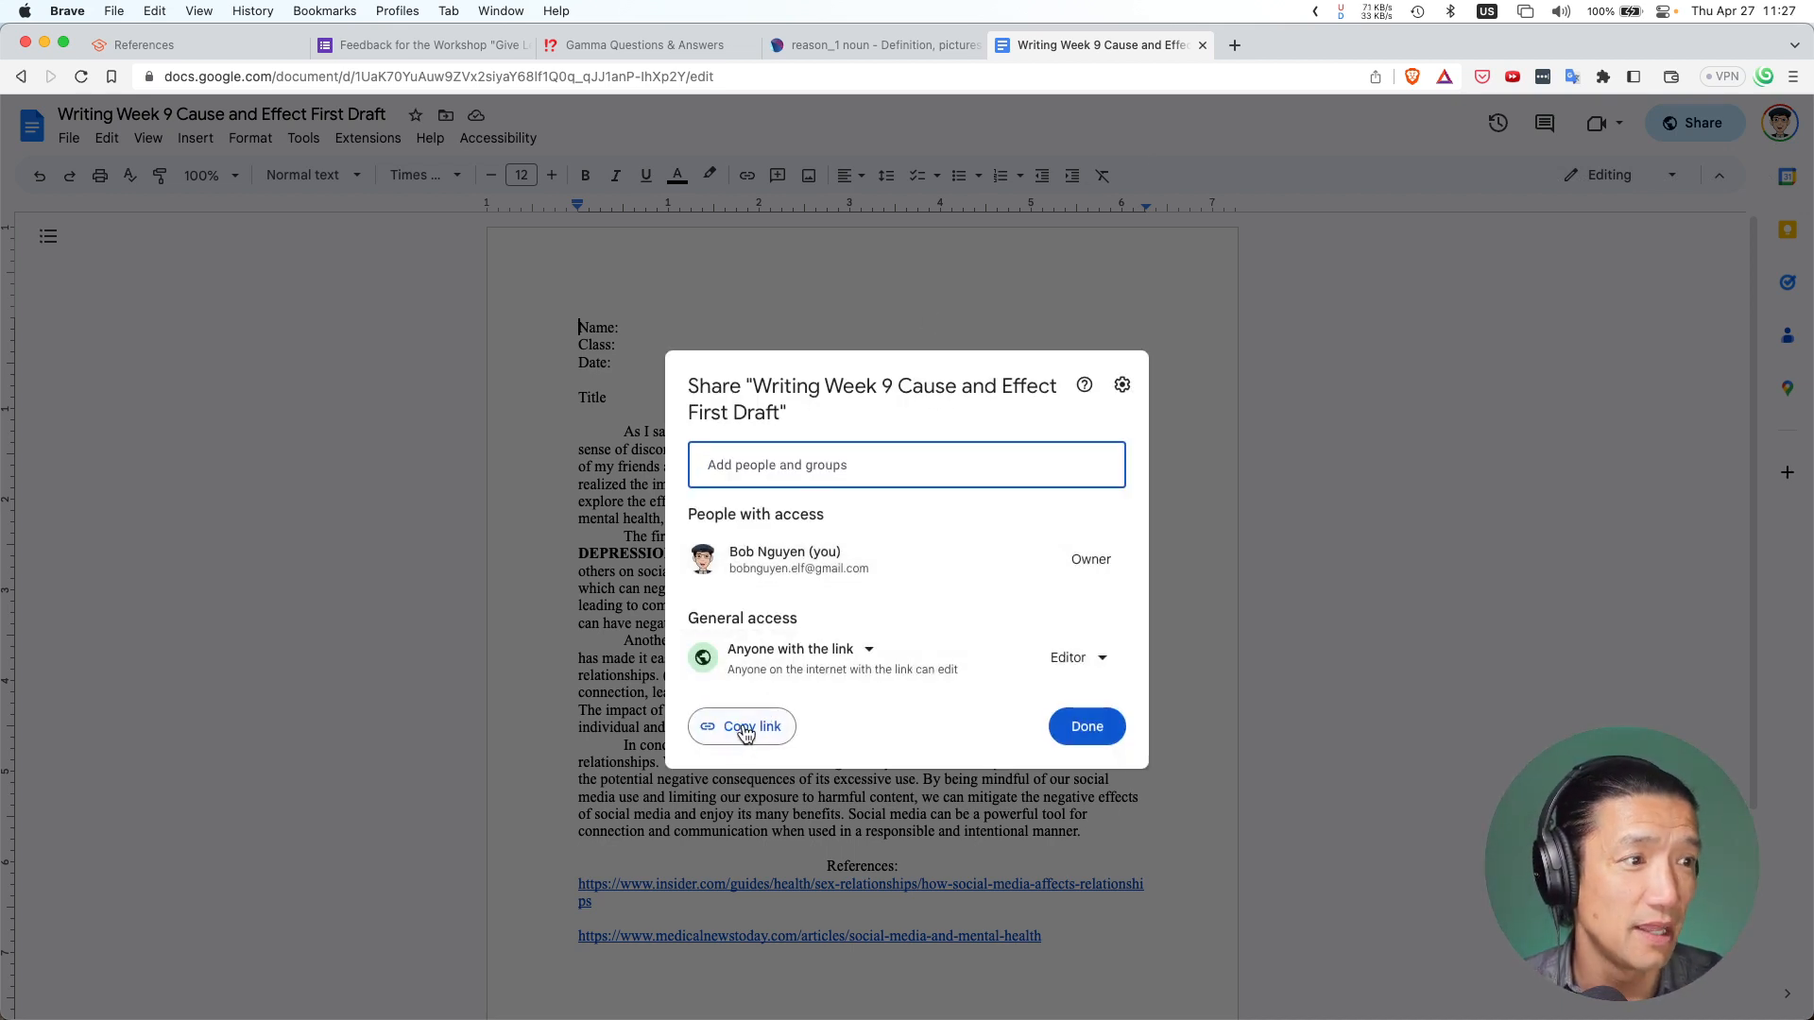
# Copy the essay's share link, close the sharing window, and zoom the page to 150%
pyautogui.click(747, 729)
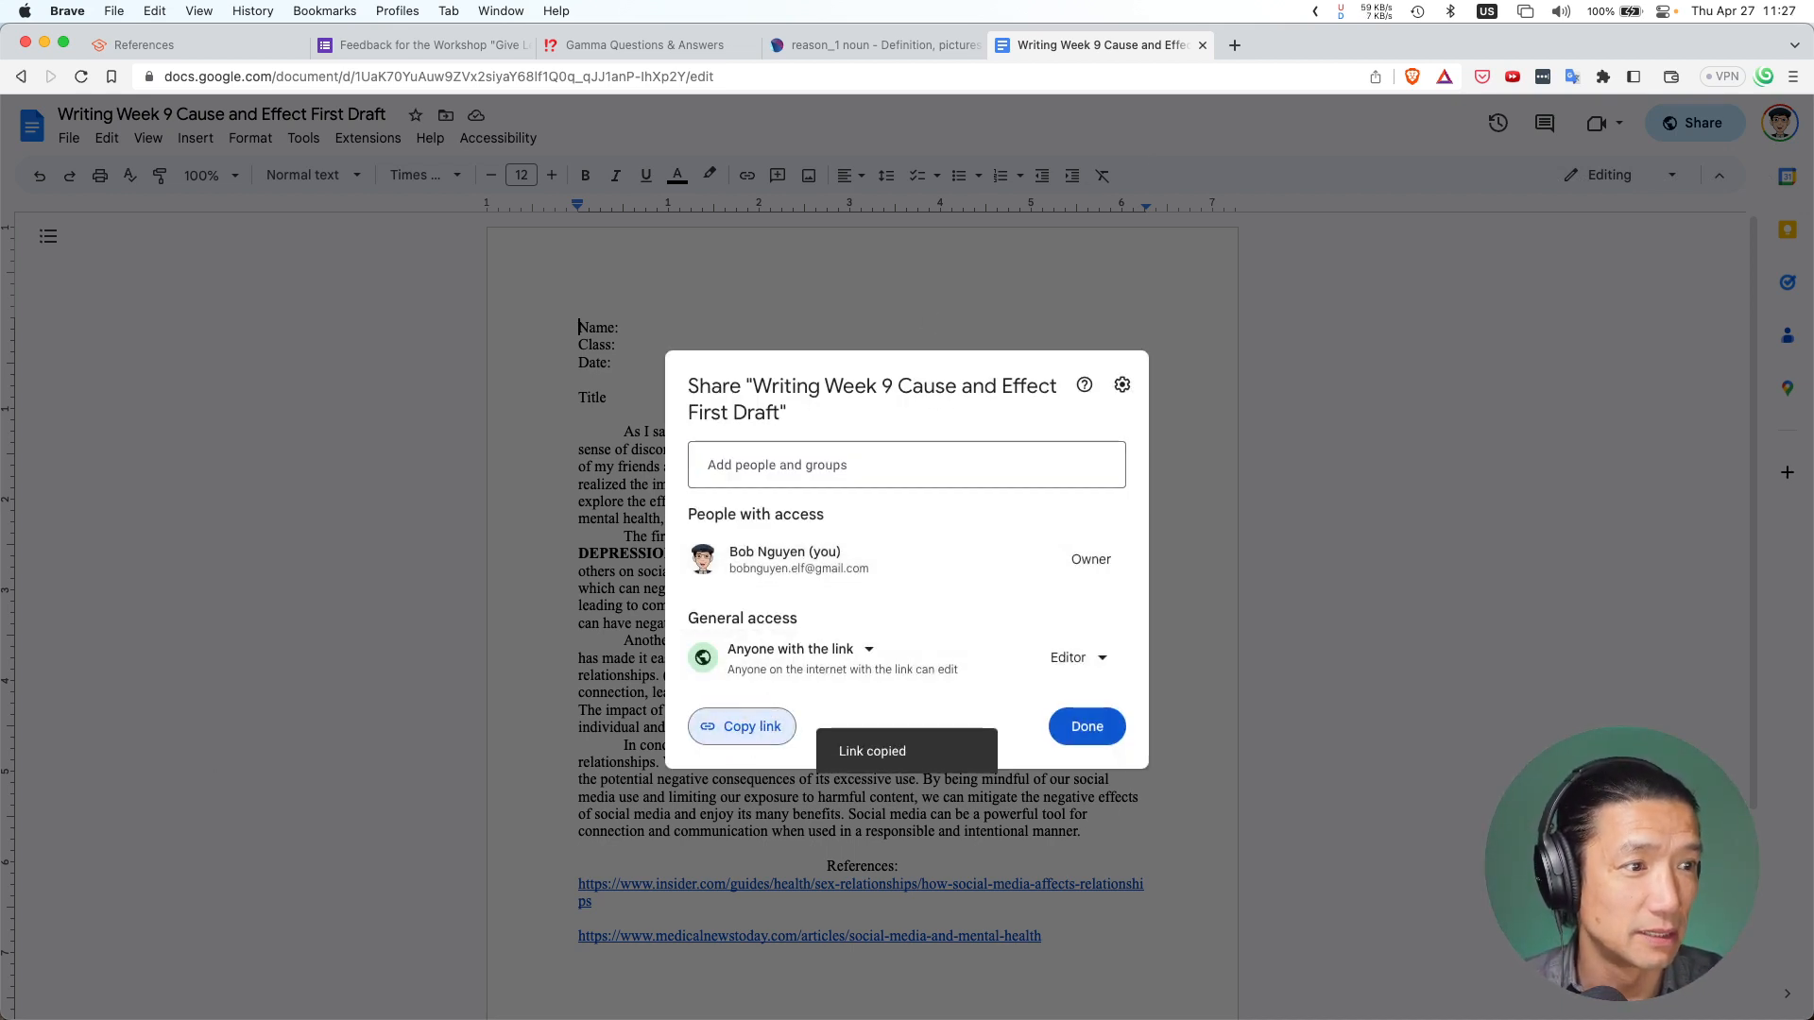
pyautogui.press('super+Tab')
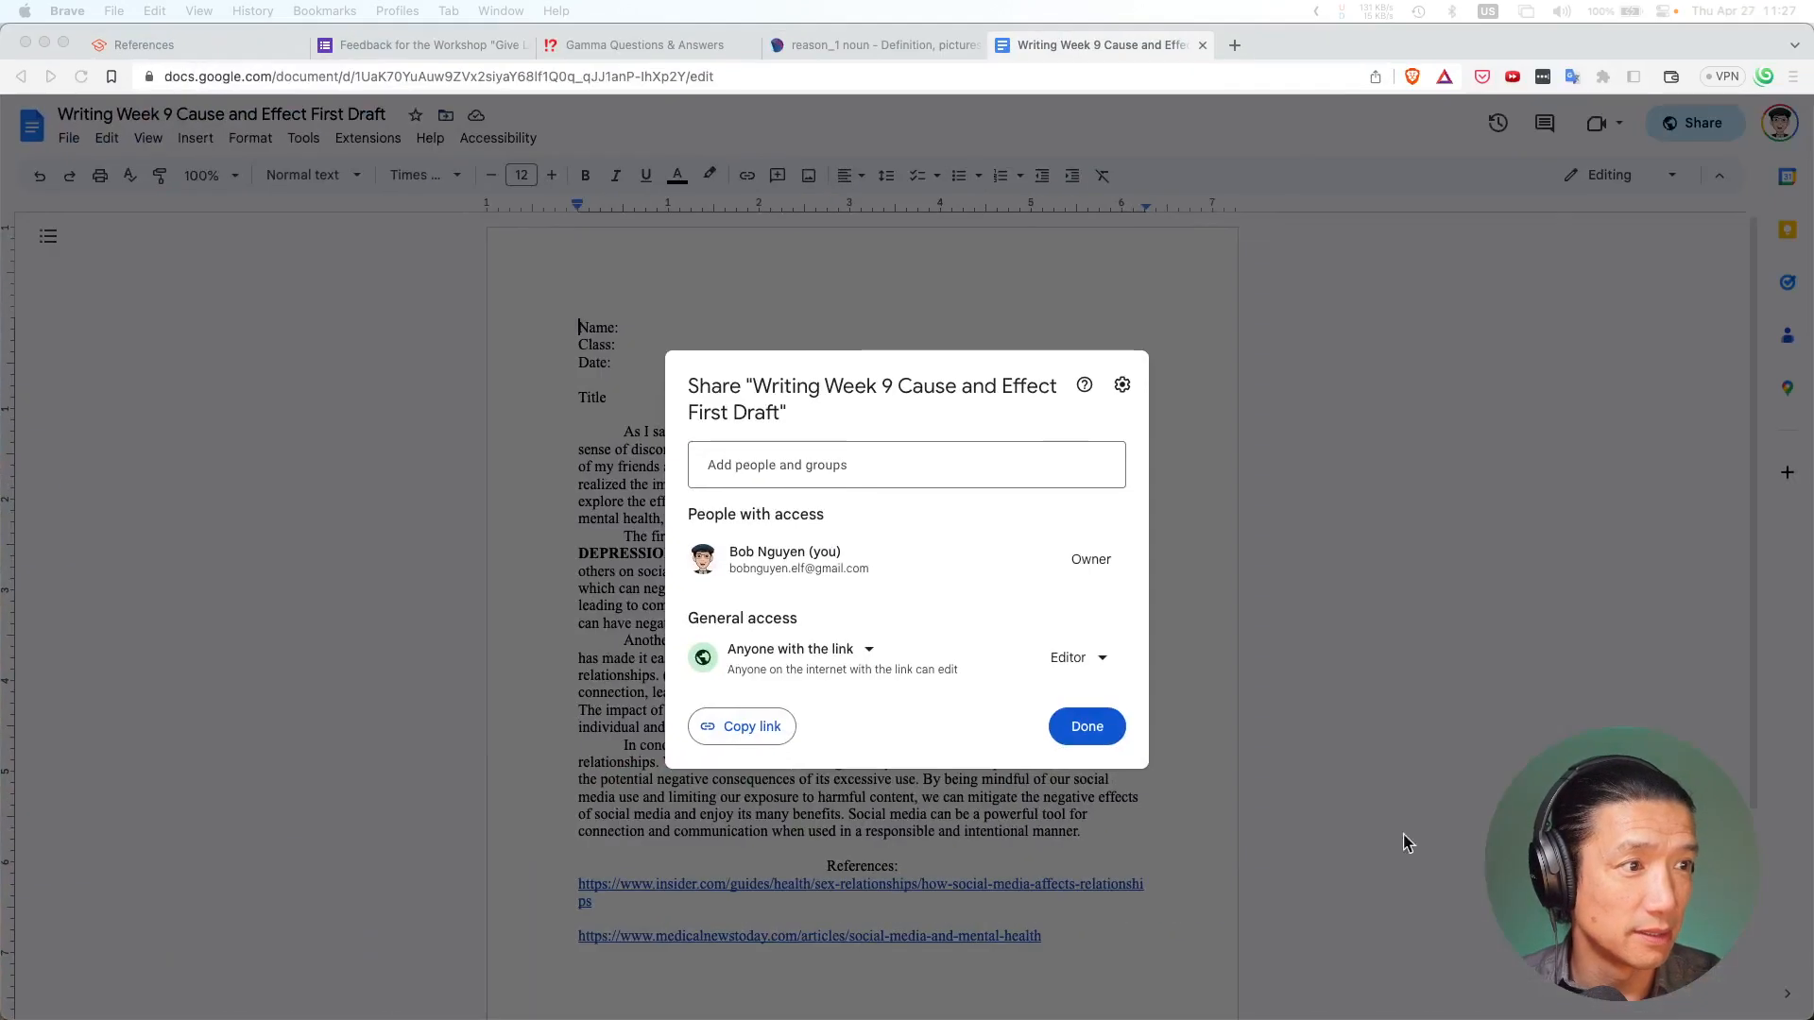
pyautogui.click(1086, 726)
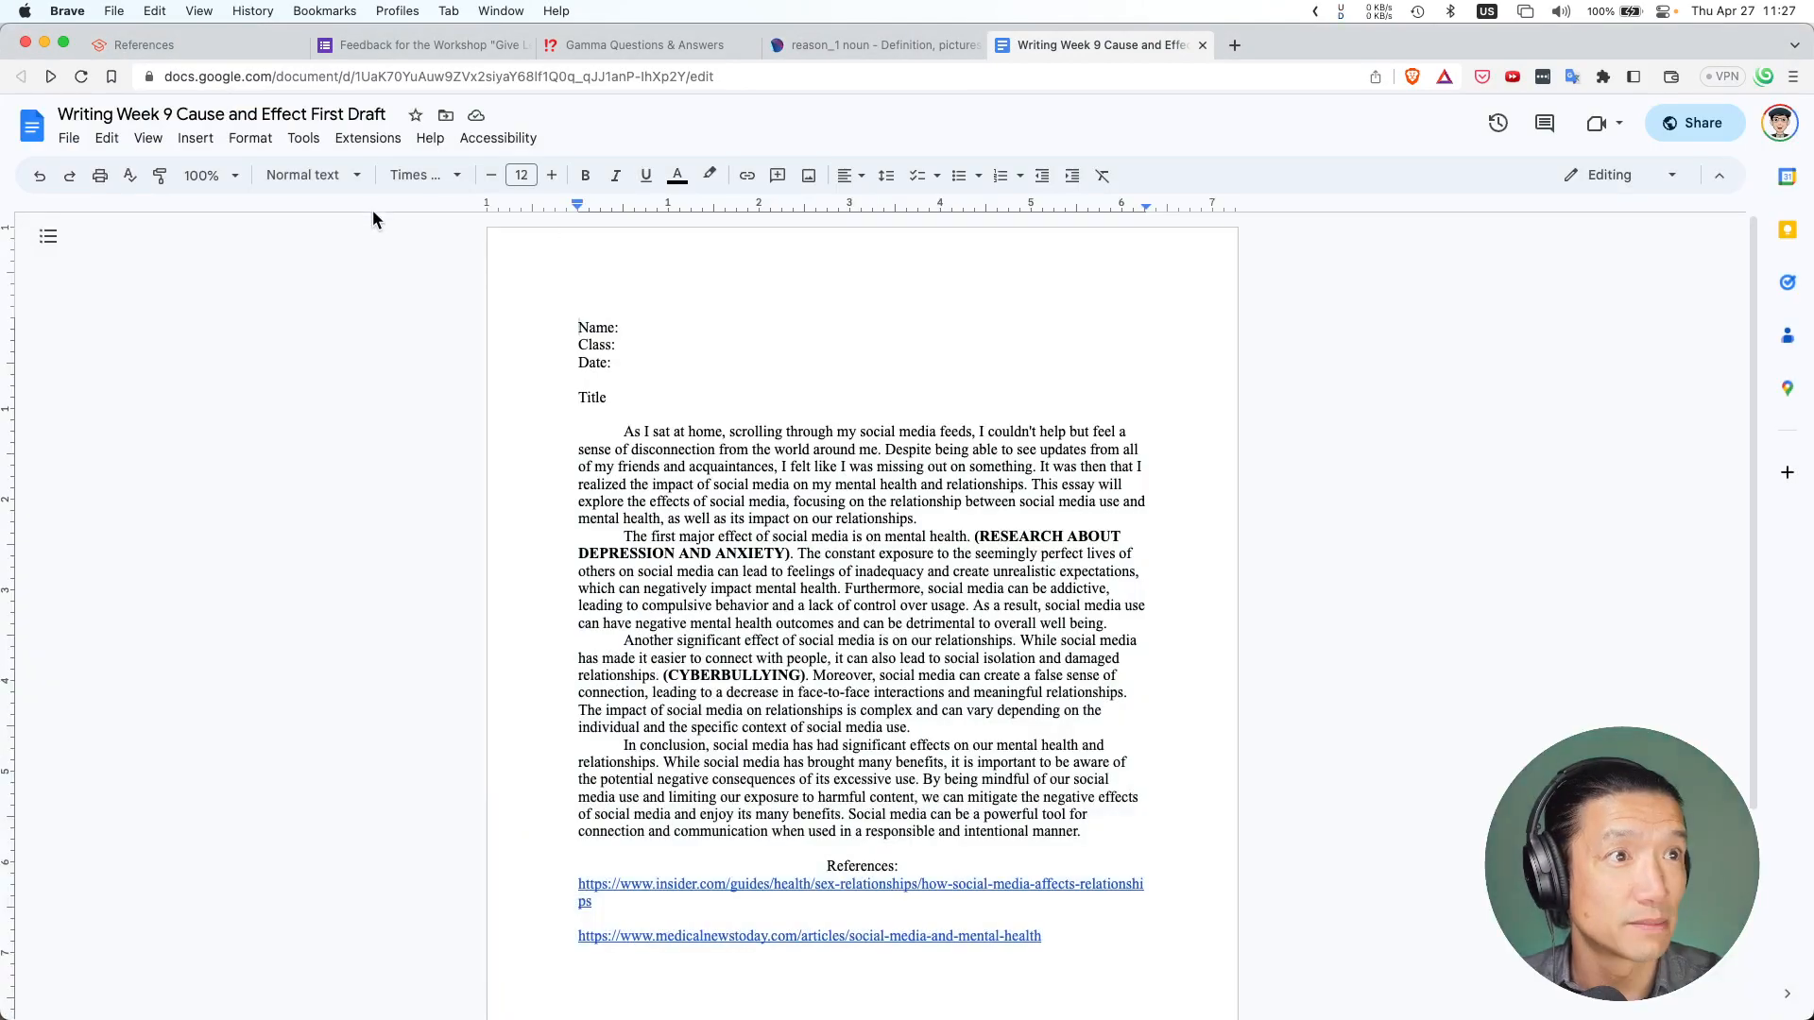
pyautogui.click(209, 175)
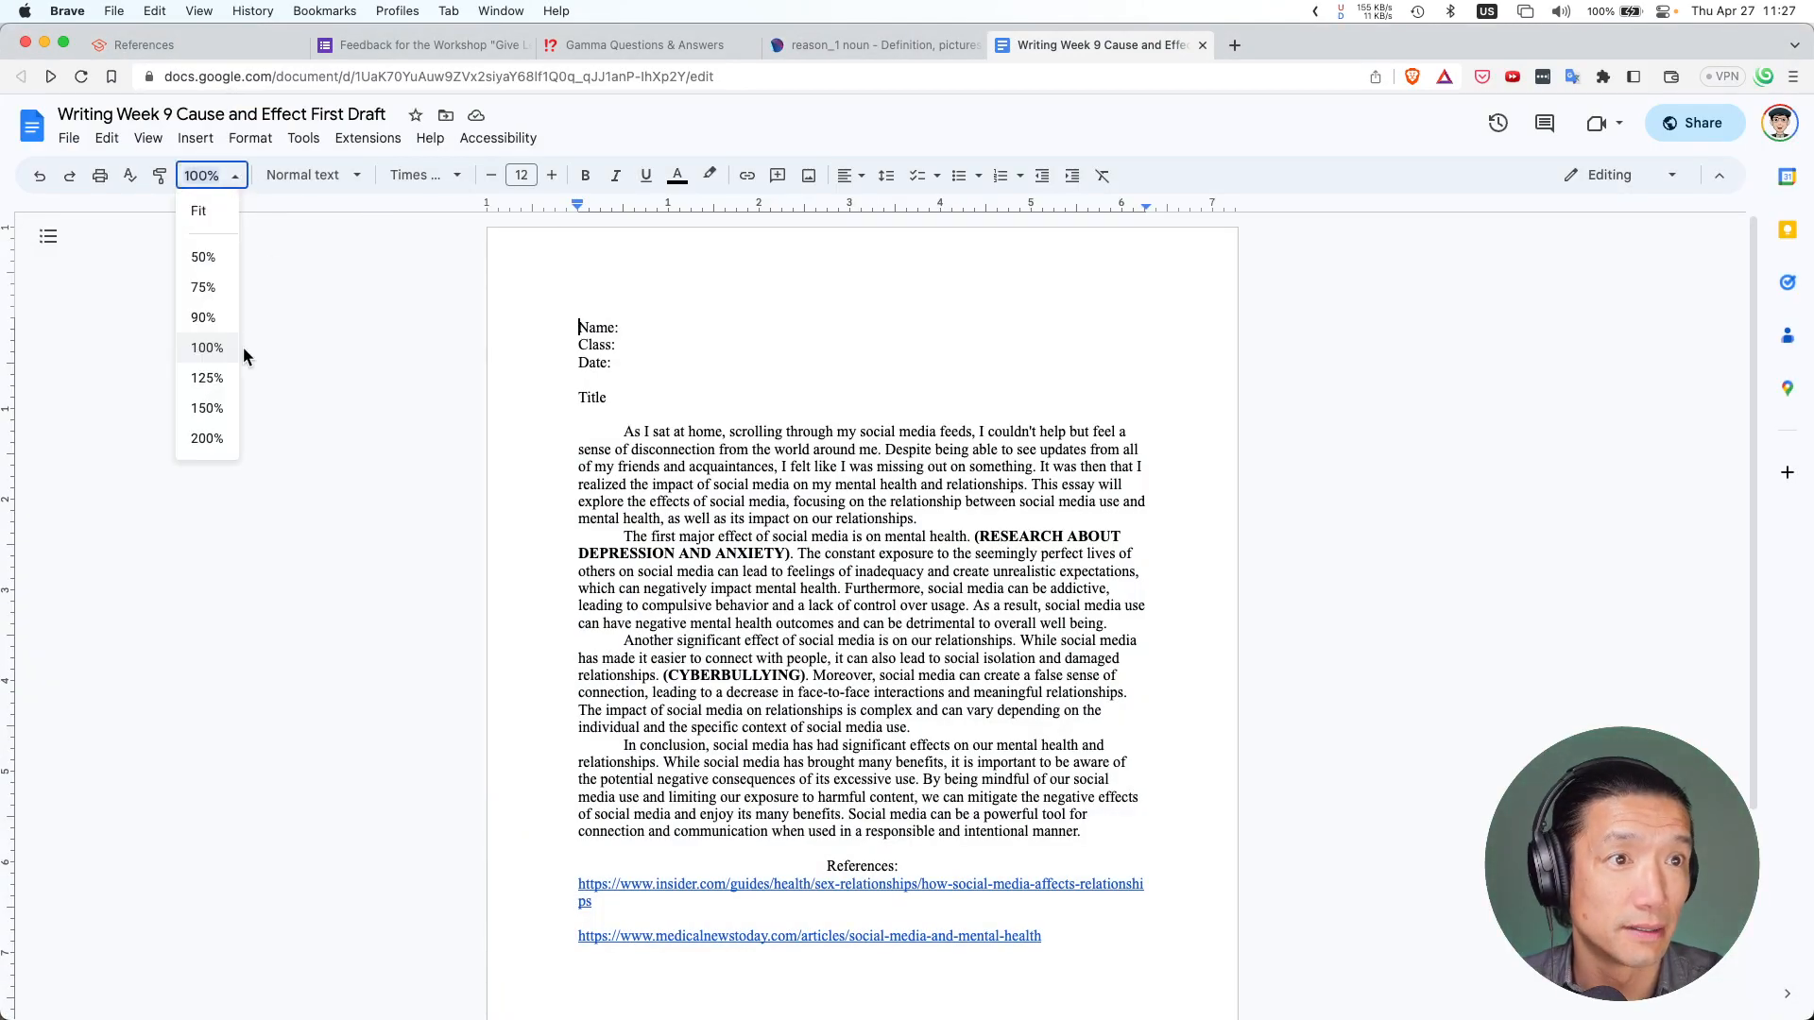
pyautogui.click(205, 410)
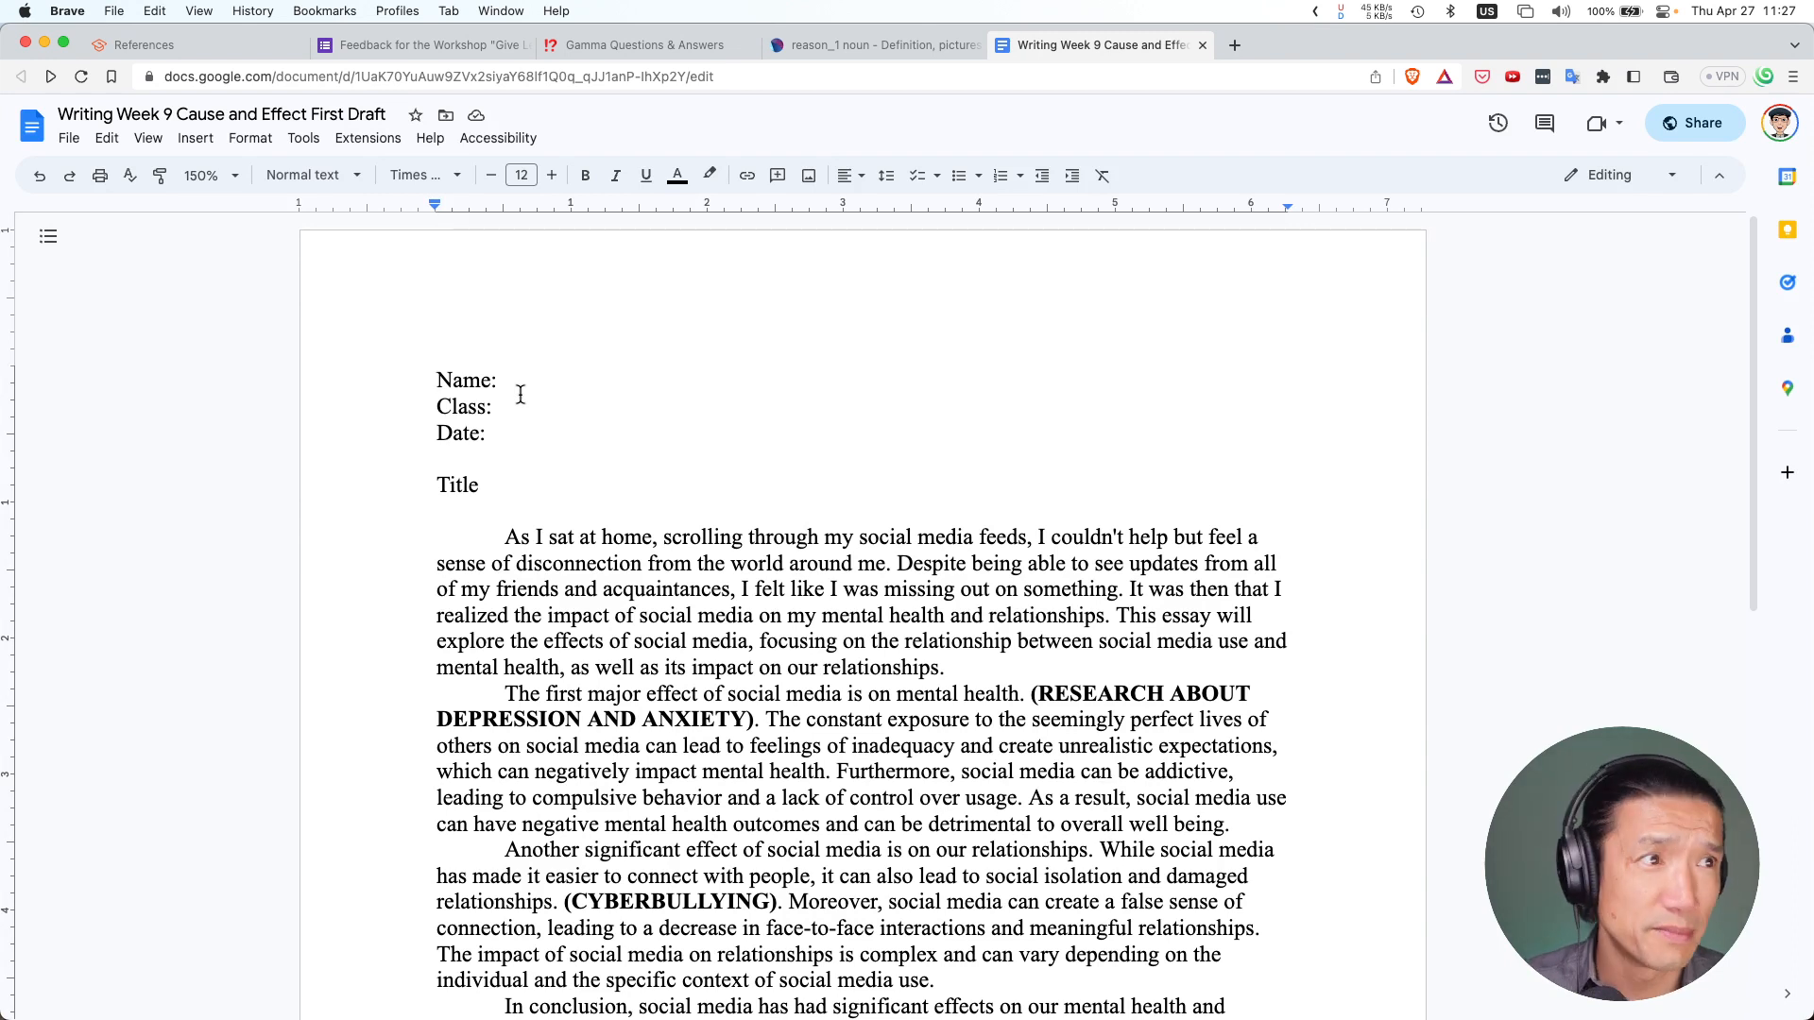
# Add blank lines below the Title line and bring up the Insert > Table size grid
pyautogui.click(589, 375)
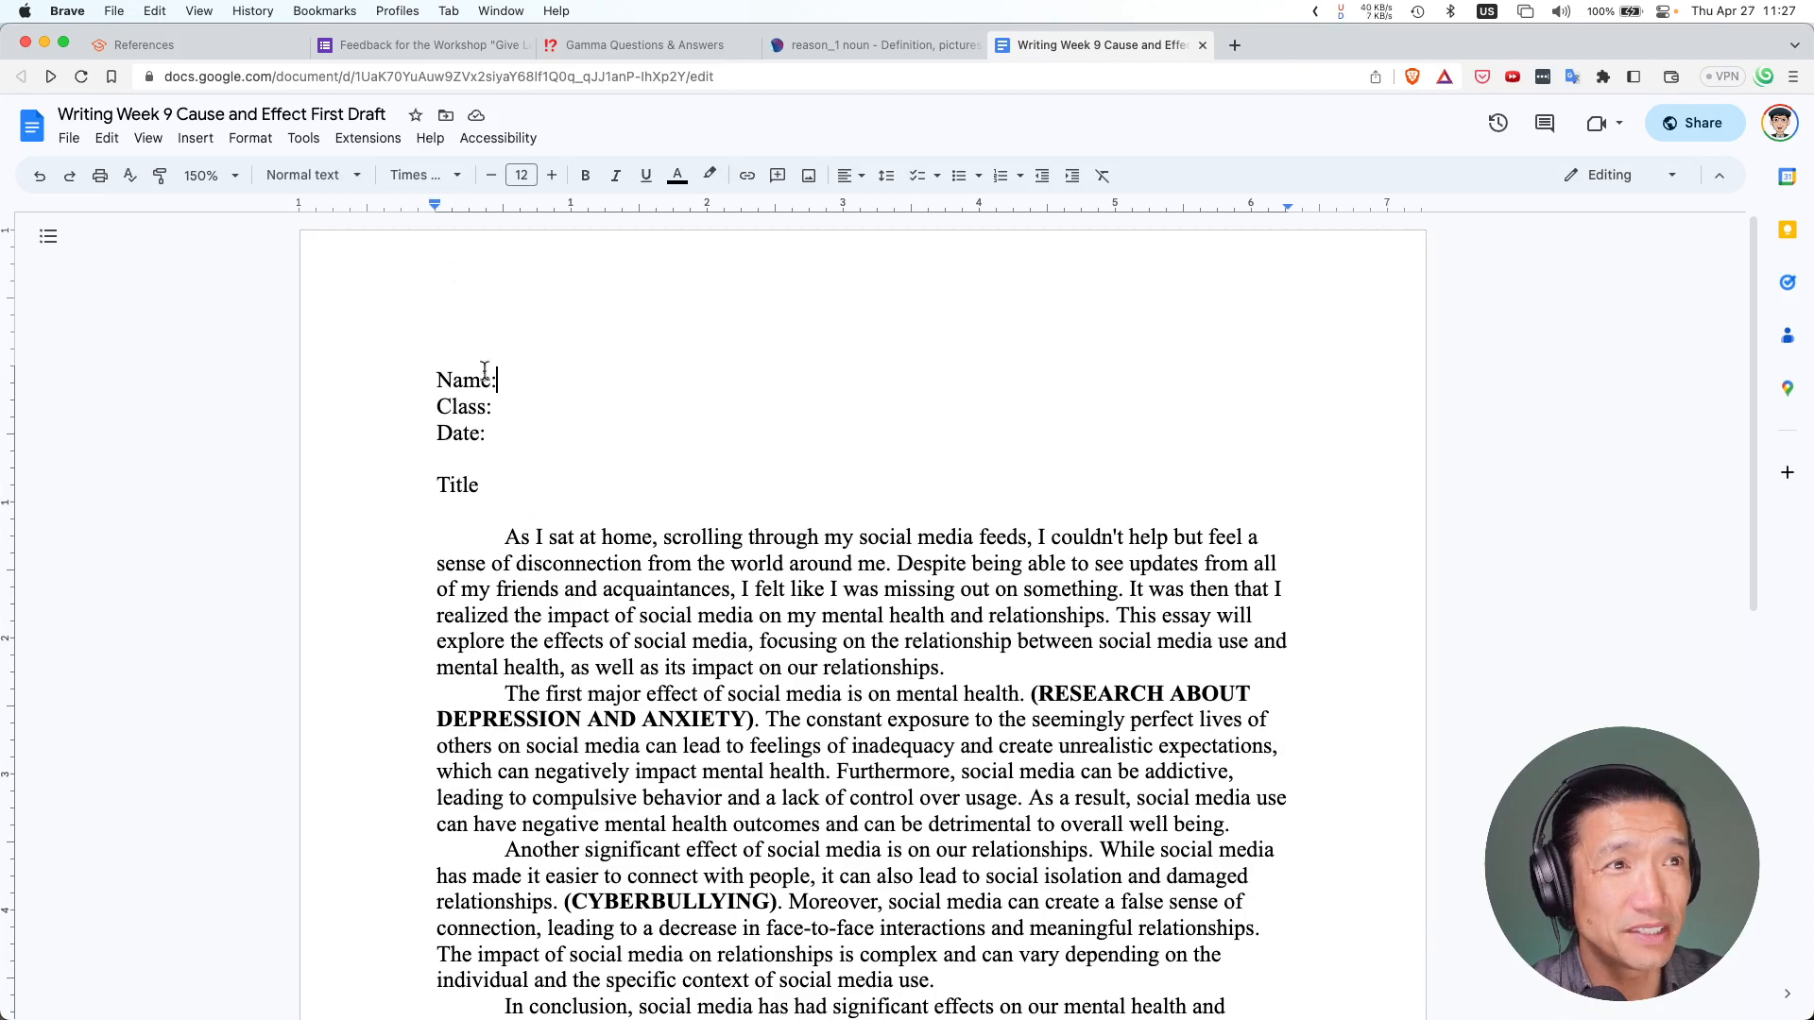
pyautogui.scroll(-1, 448, 272)
pyautogui.click(250, 138)
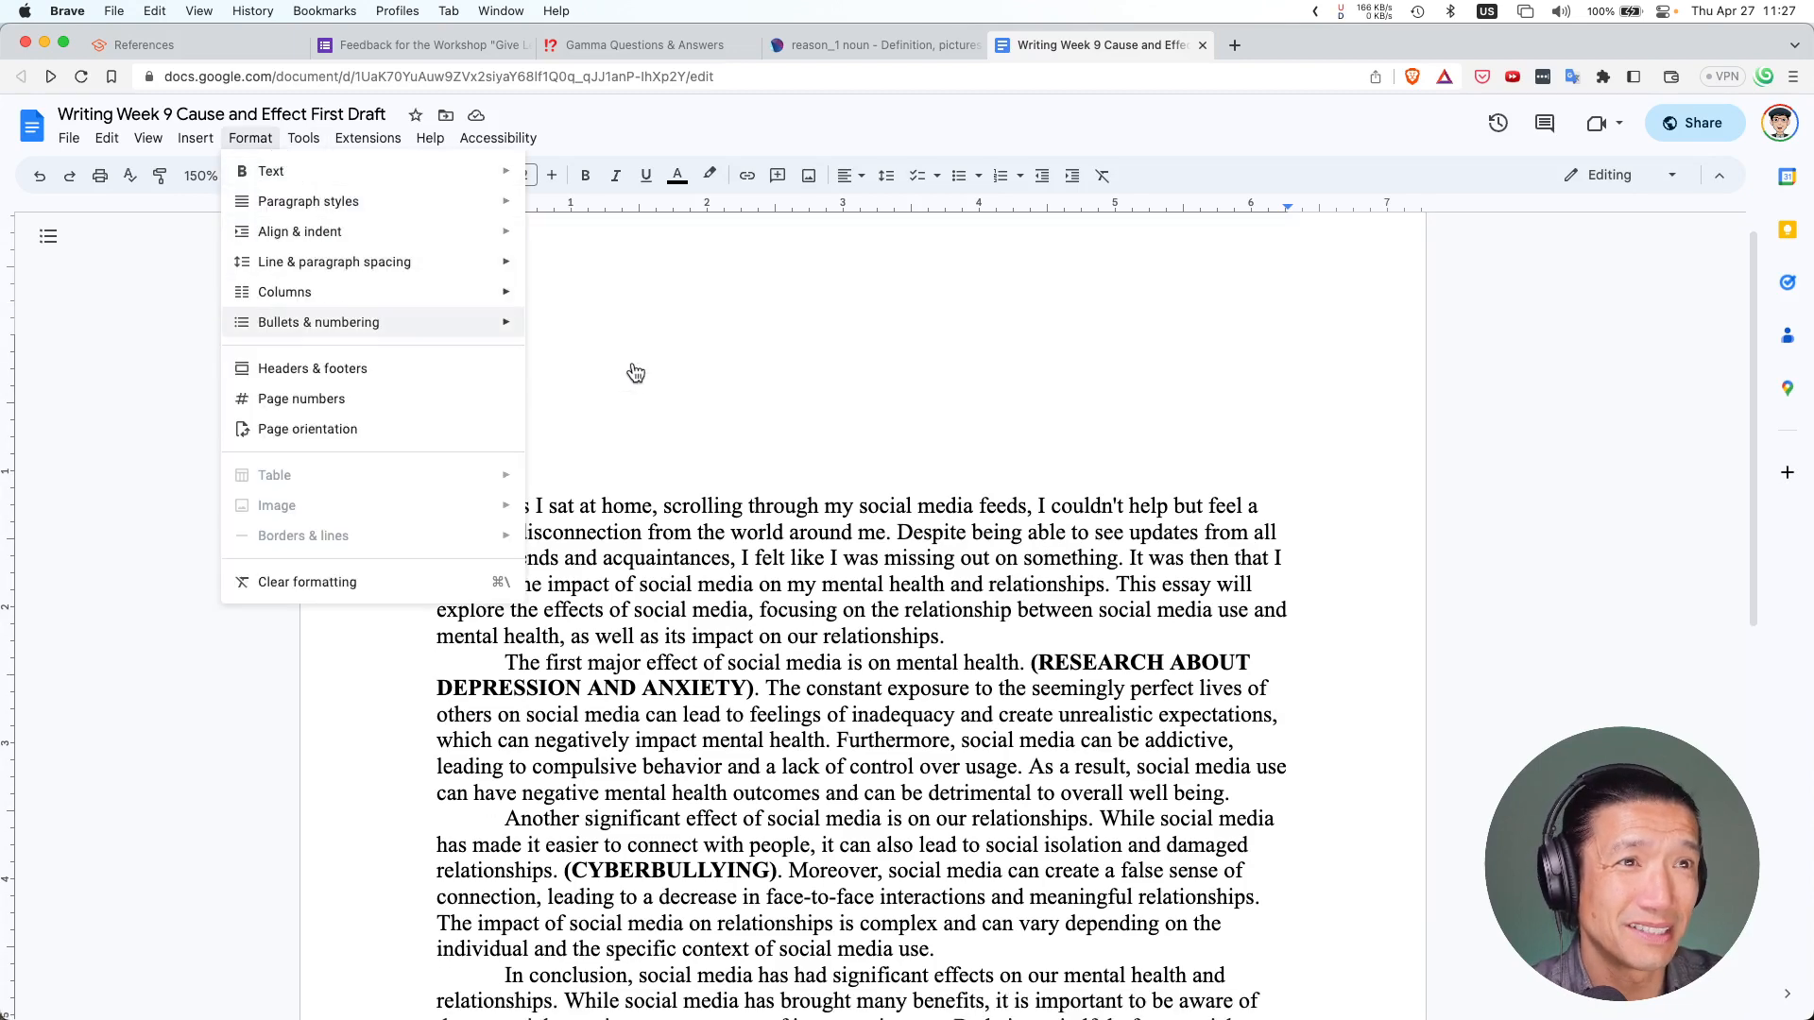
pyautogui.click(666, 448)
pyautogui.click(649, 469)
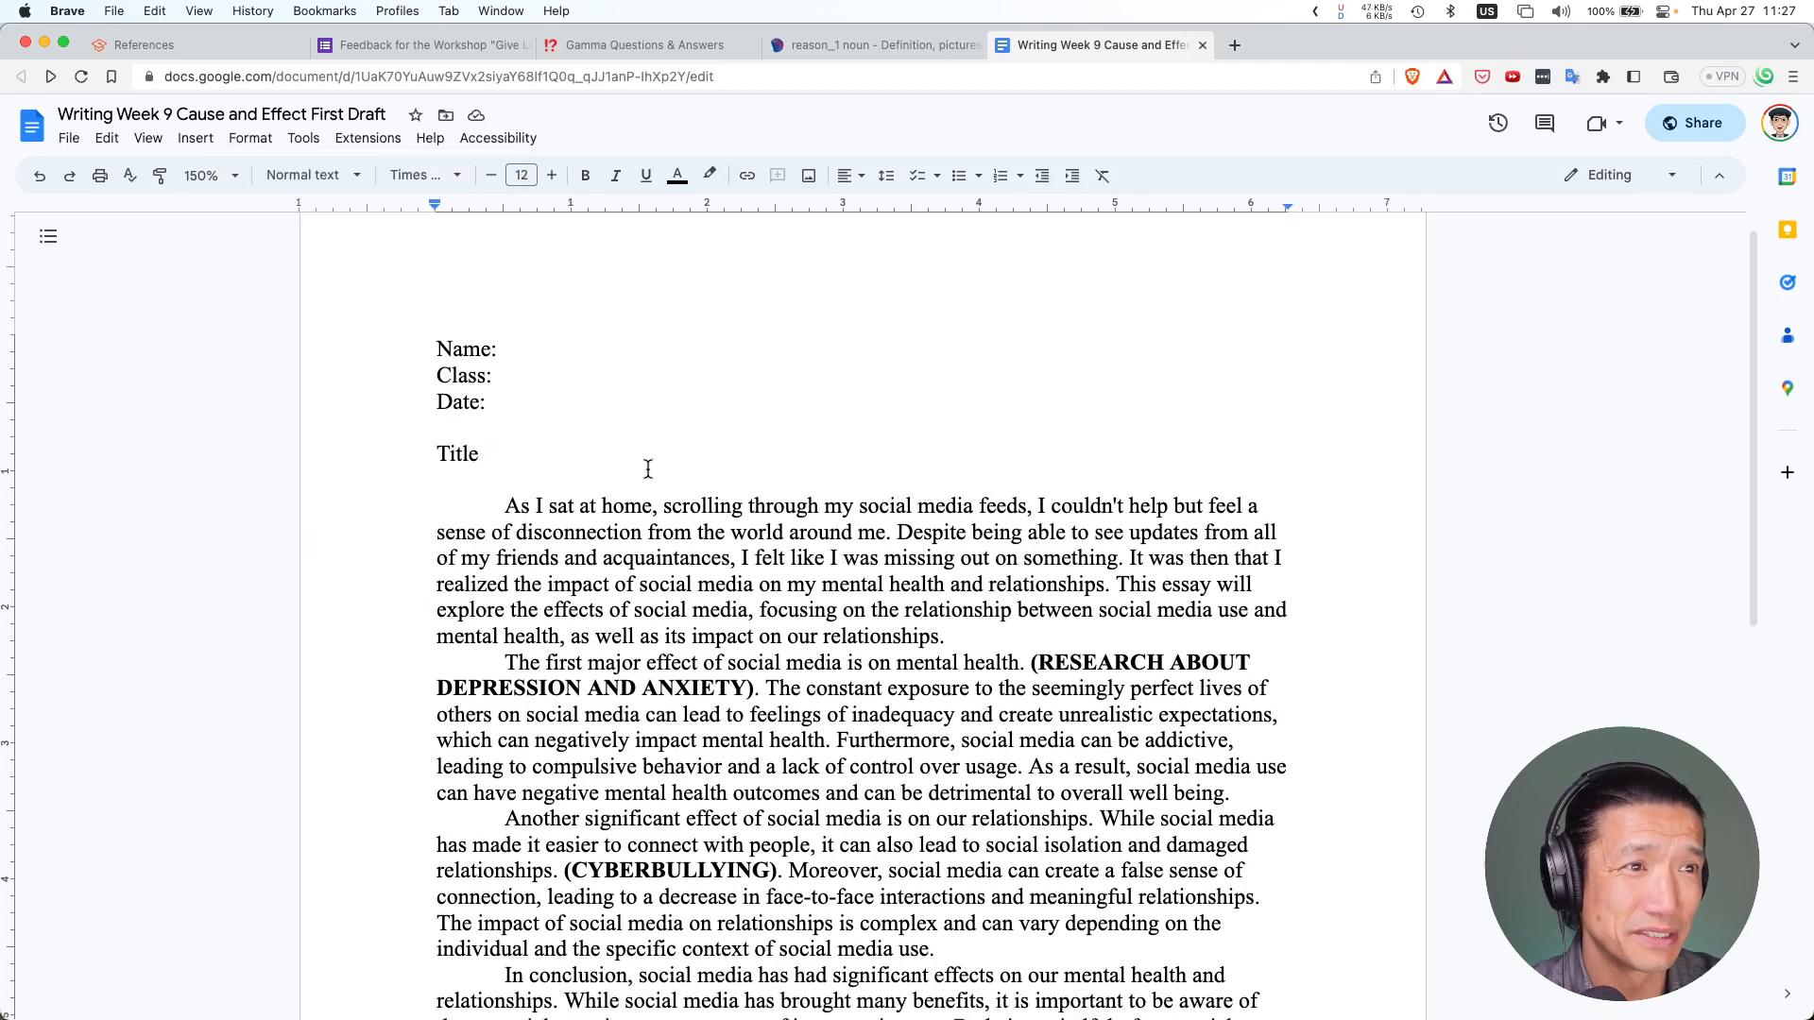
pyautogui.press('Return')
pyautogui.press('Return')
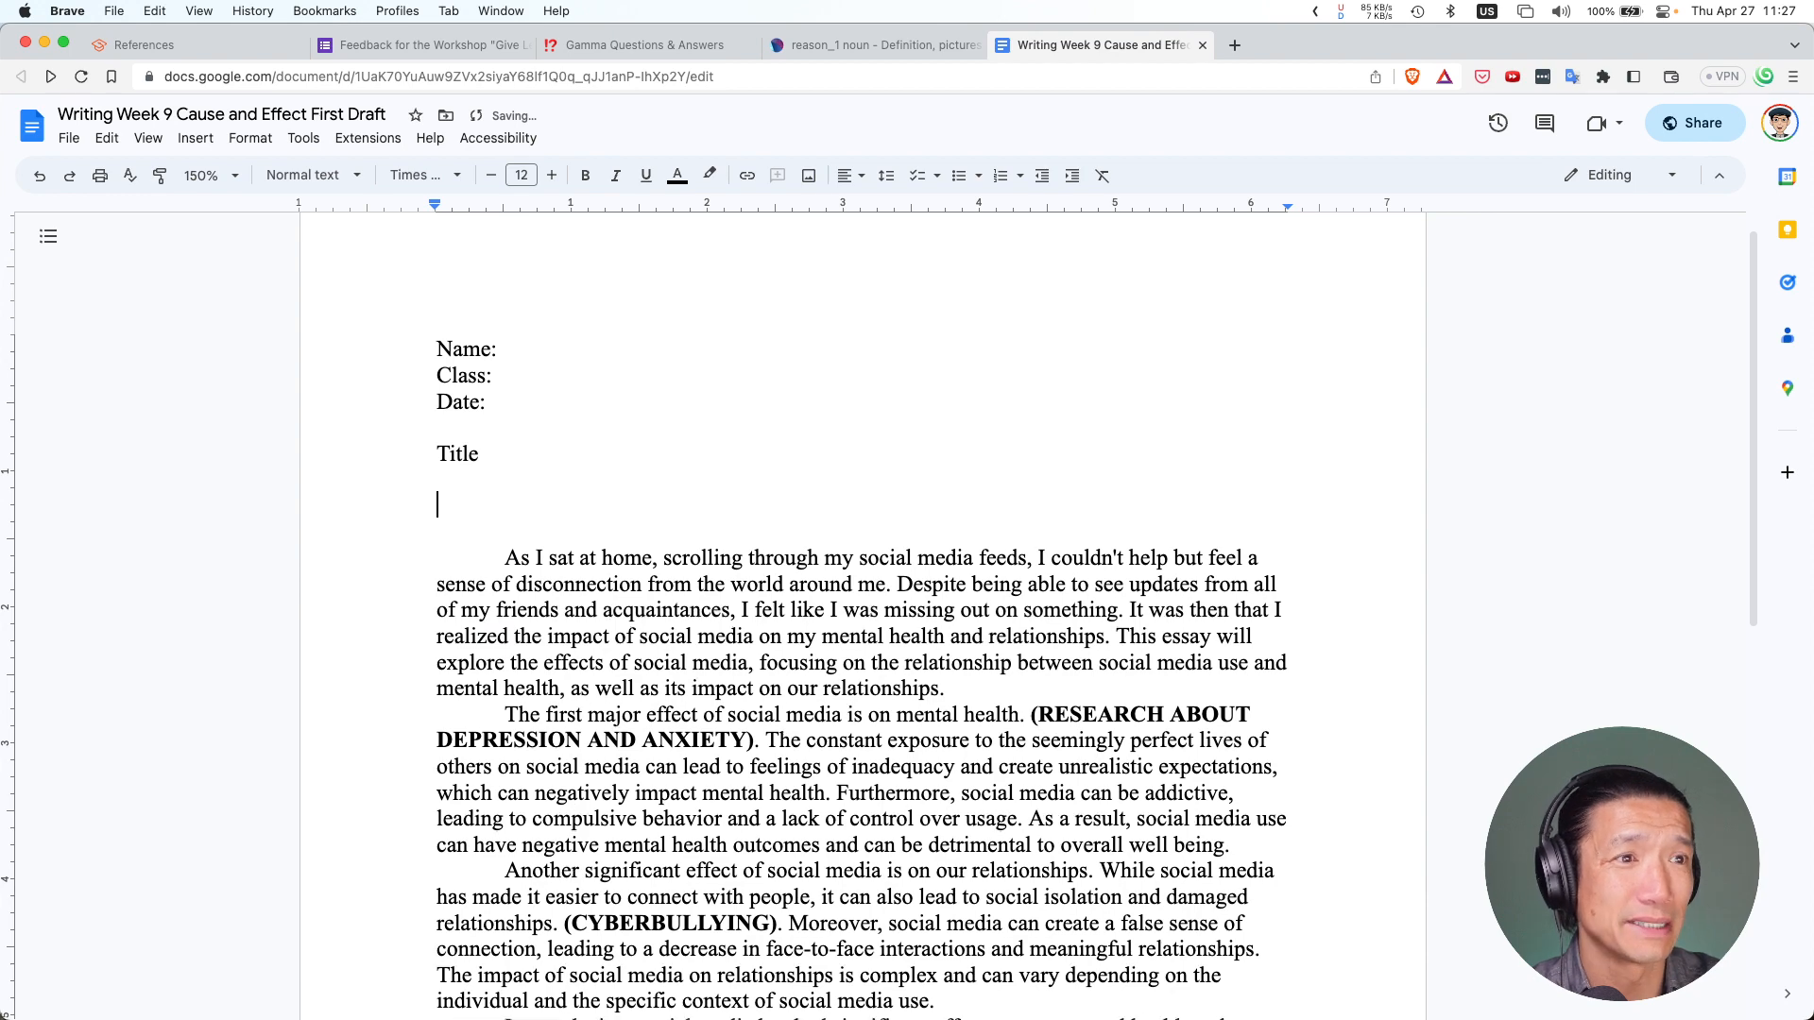
pyautogui.click(248, 140)
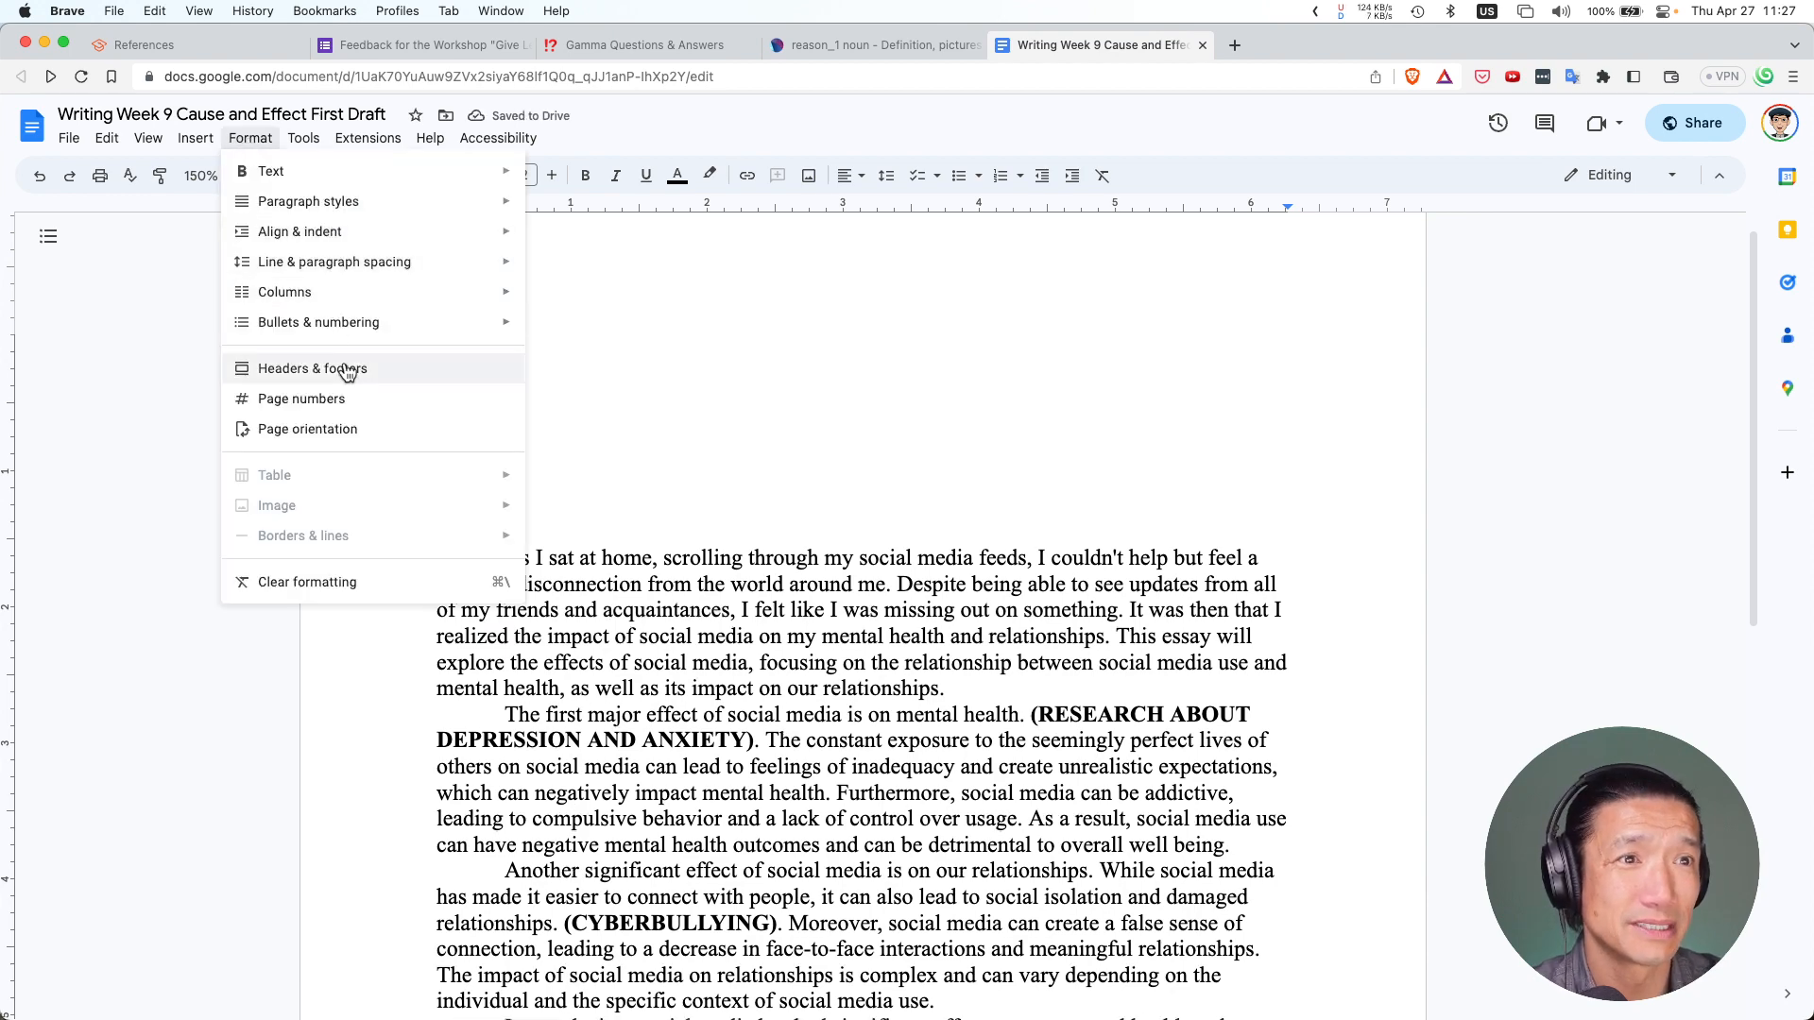
pyautogui.moveTo(195, 138)
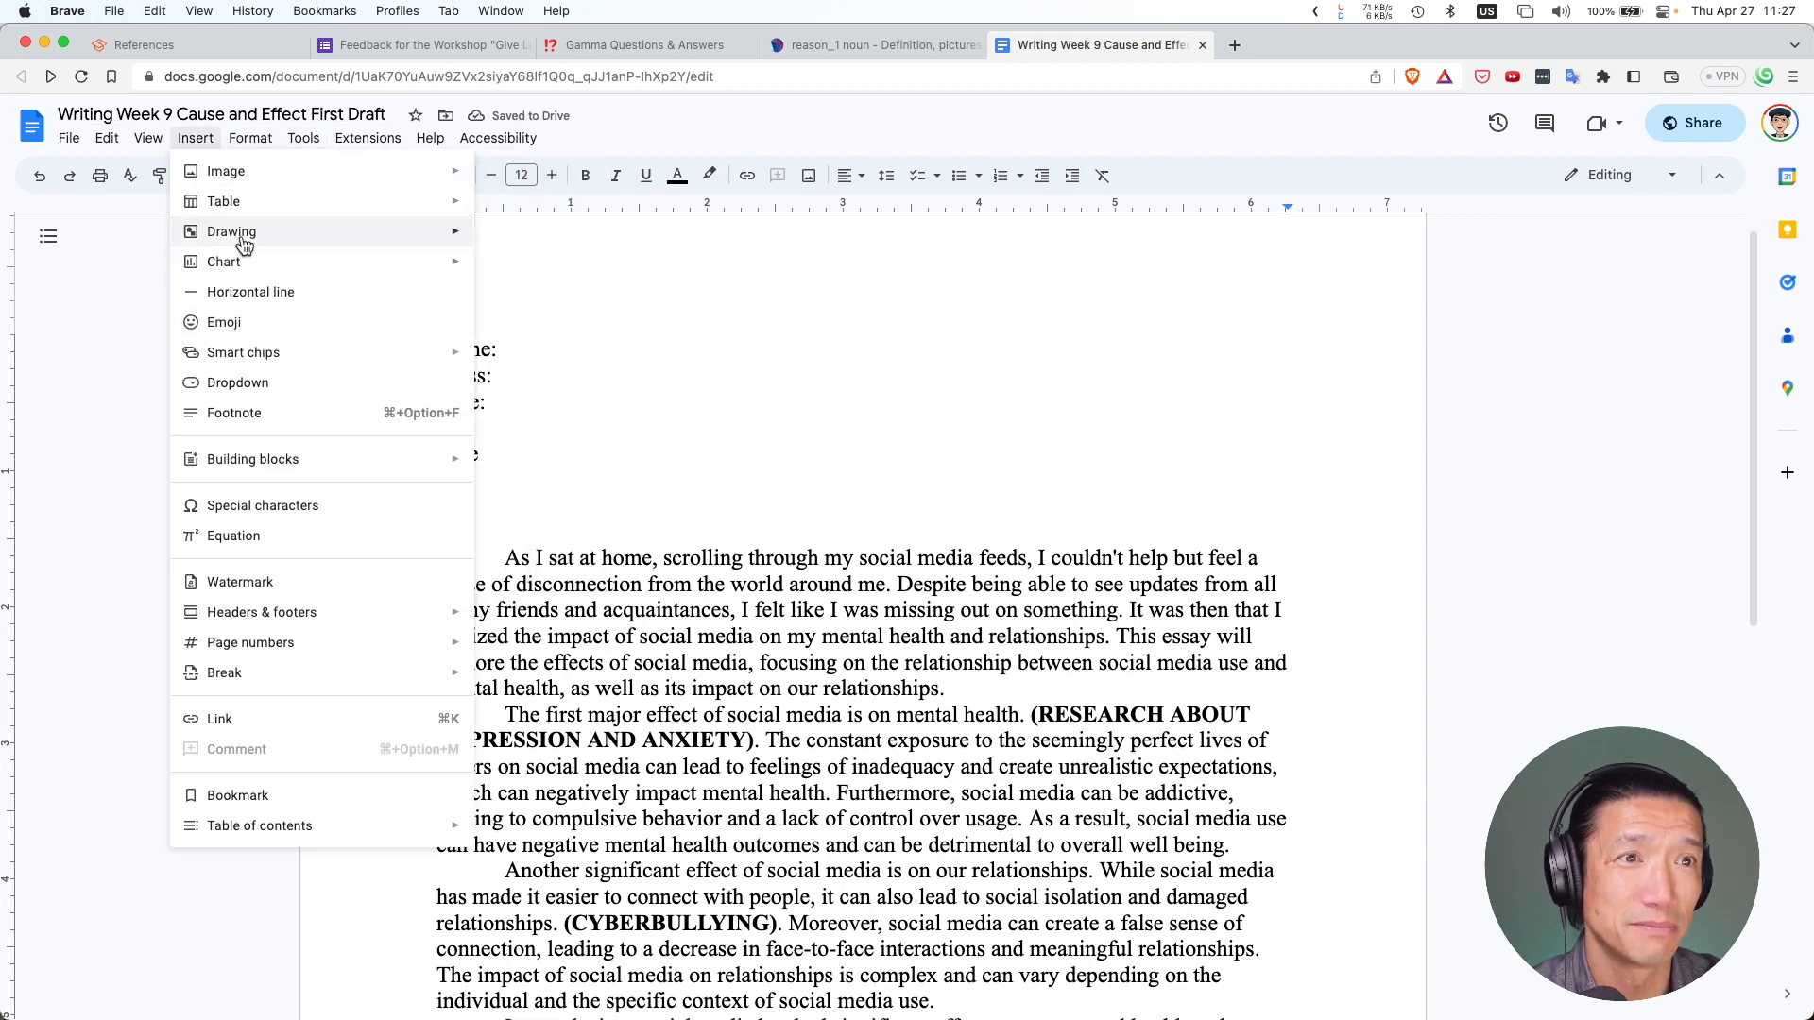
pyautogui.moveTo(274, 201)
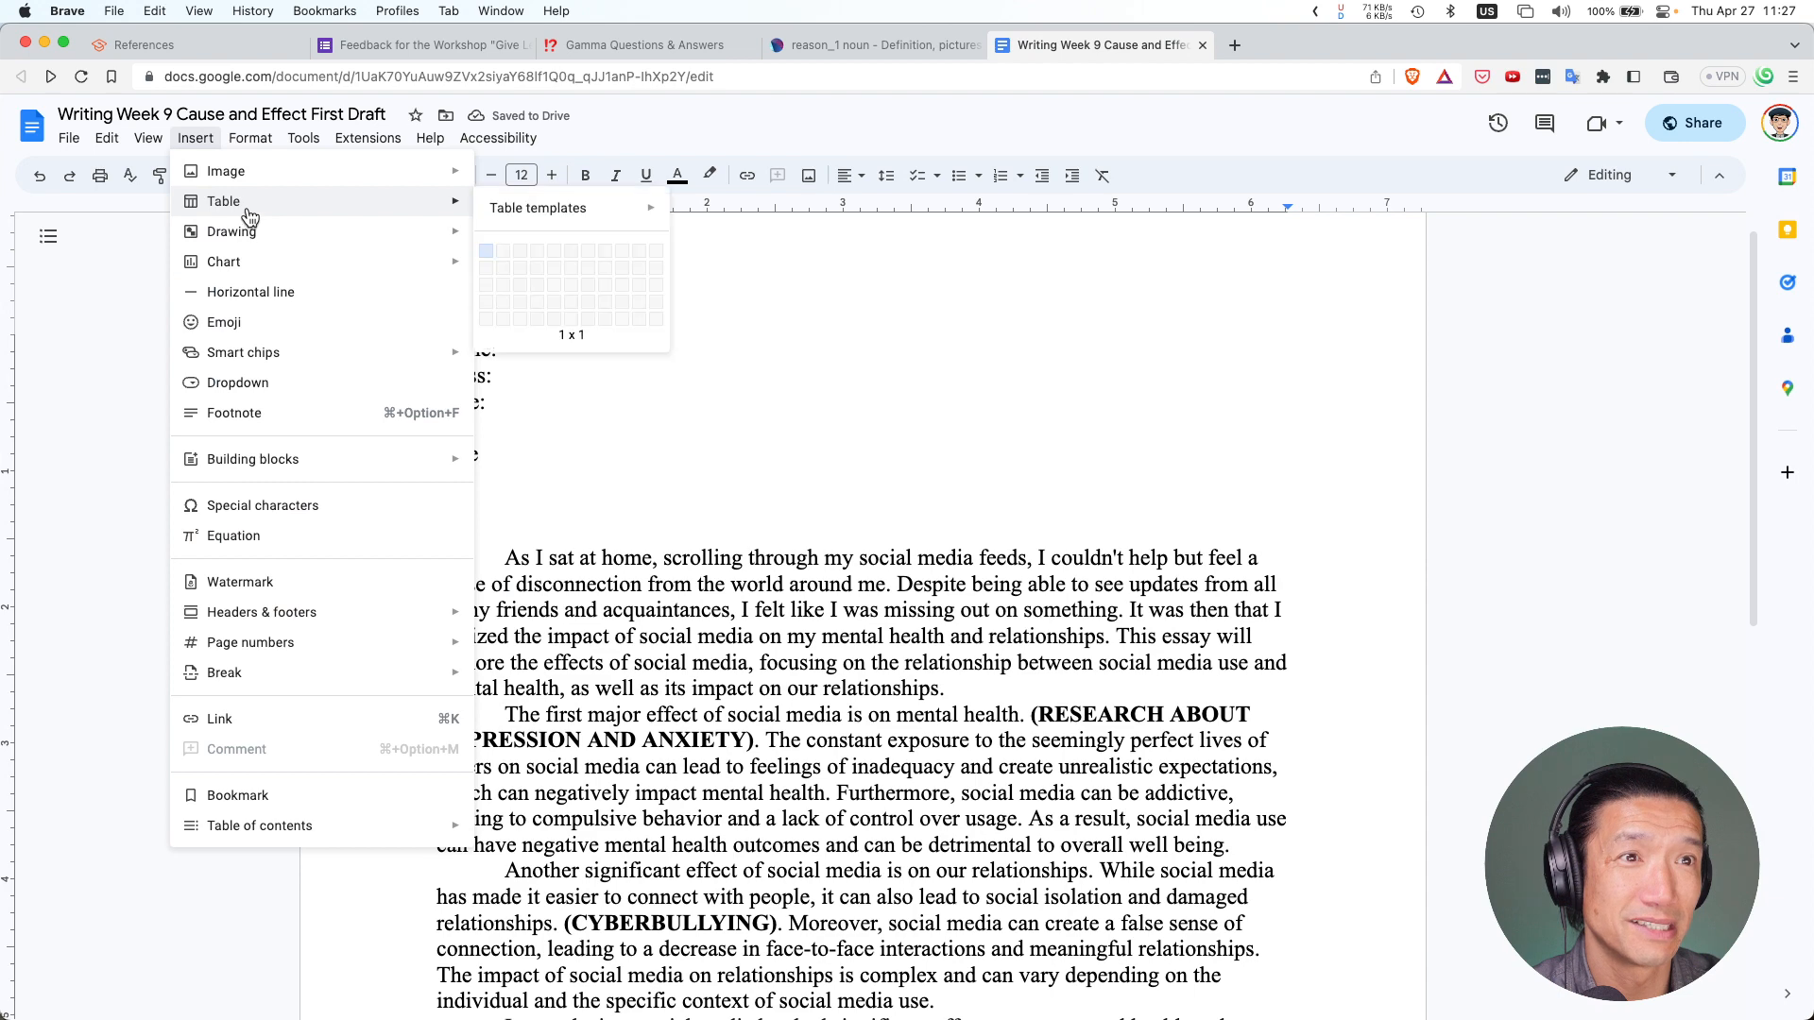
# Insert a one-column, three-row table below Title
pyautogui.click(484, 291)
pyautogui.click(536, 633)
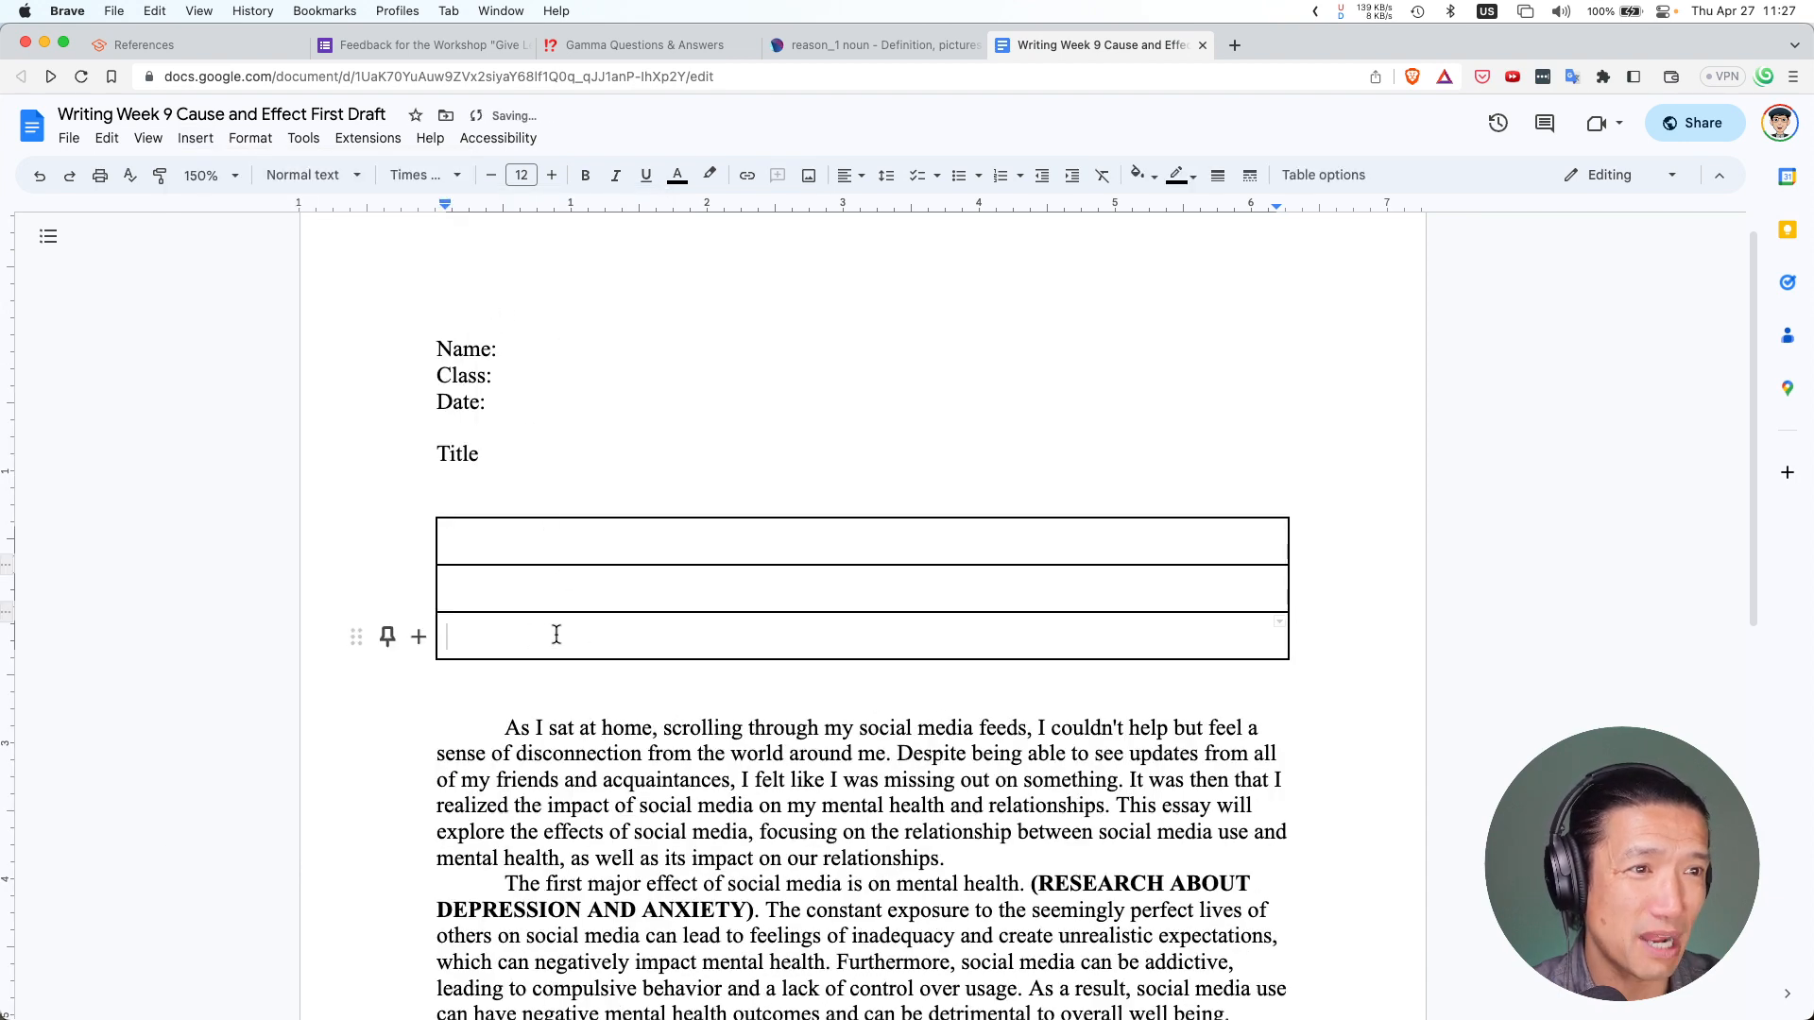
pyautogui.scroll(-3, 501, 624)
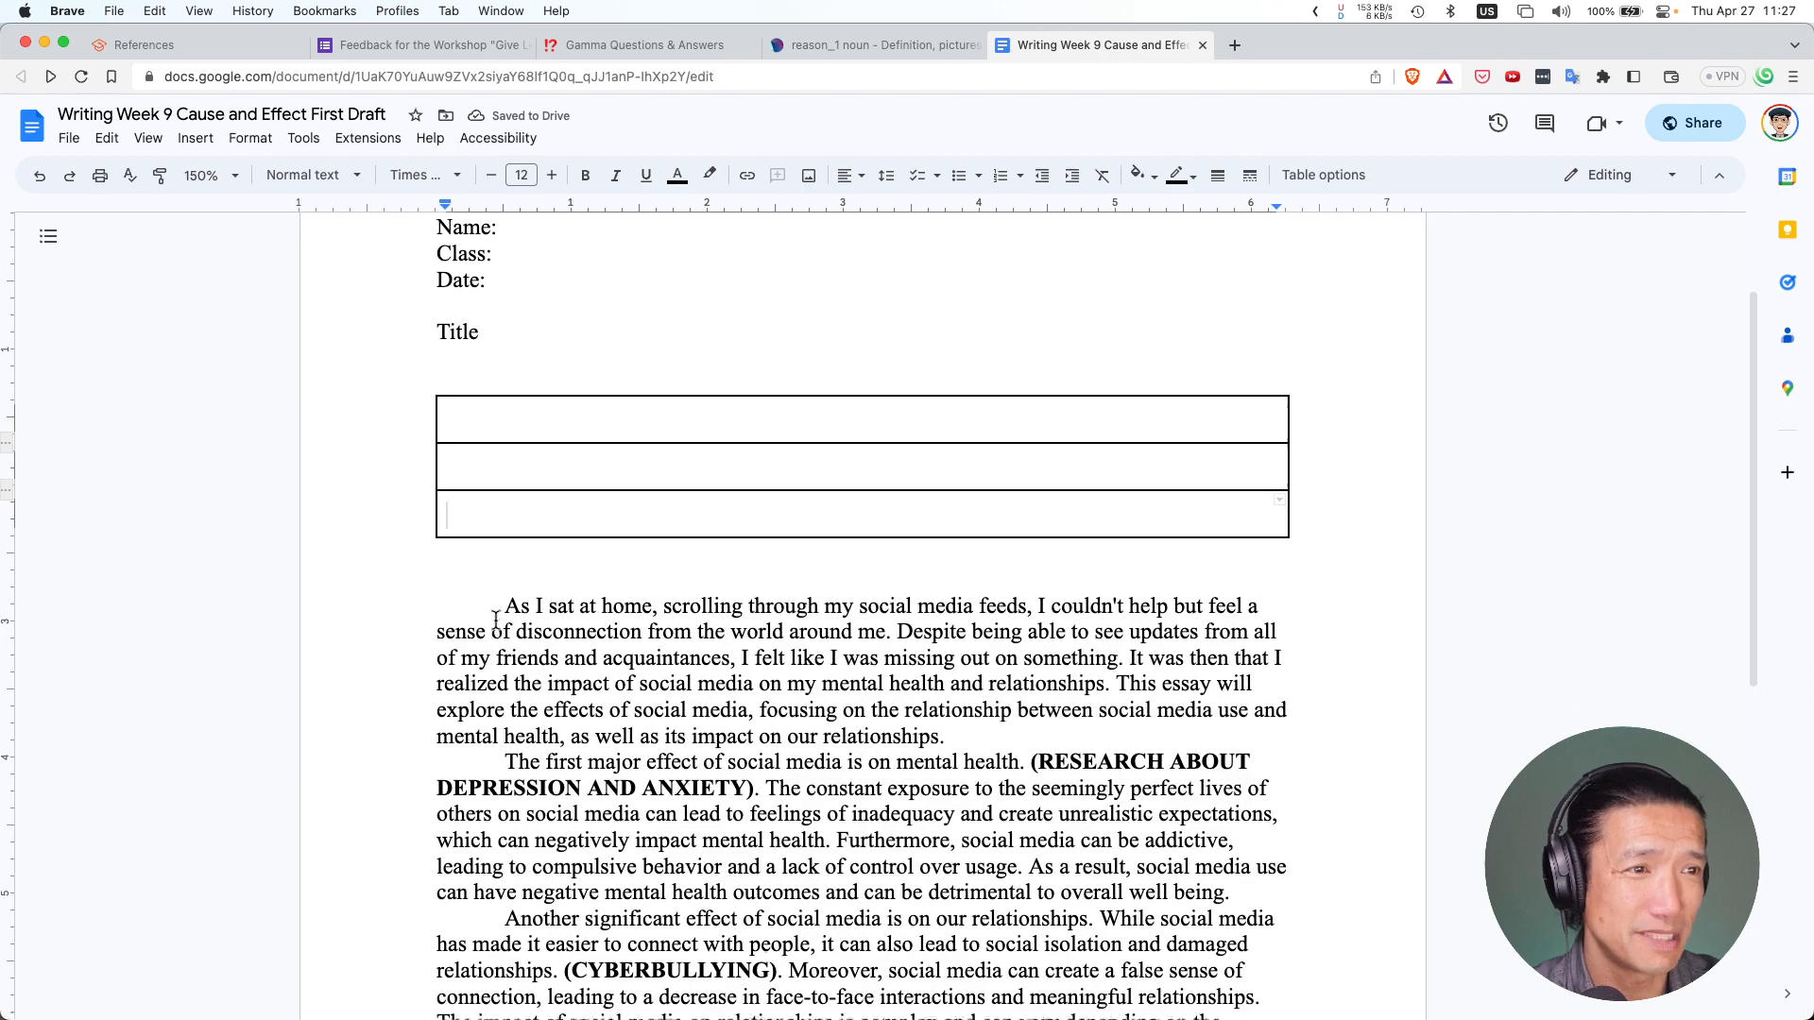
pyautogui.scroll(-7, 851, 614)
pyautogui.scroll(2, 850, 614)
# Cut the essay body into the table's second row, undoing the extra rows added at the bottom
pyautogui.moveTo(1250, 721)
pyautogui.mouseDown()
pyautogui.moveTo(1010, 589)
pyautogui.moveTo(449, 396)
pyautogui.moveTo(458, 299)
pyautogui.moveTo(462, 384)
pyautogui.moveTo(509, 509)
pyautogui.mouseUp()
pyautogui.press('super+x')
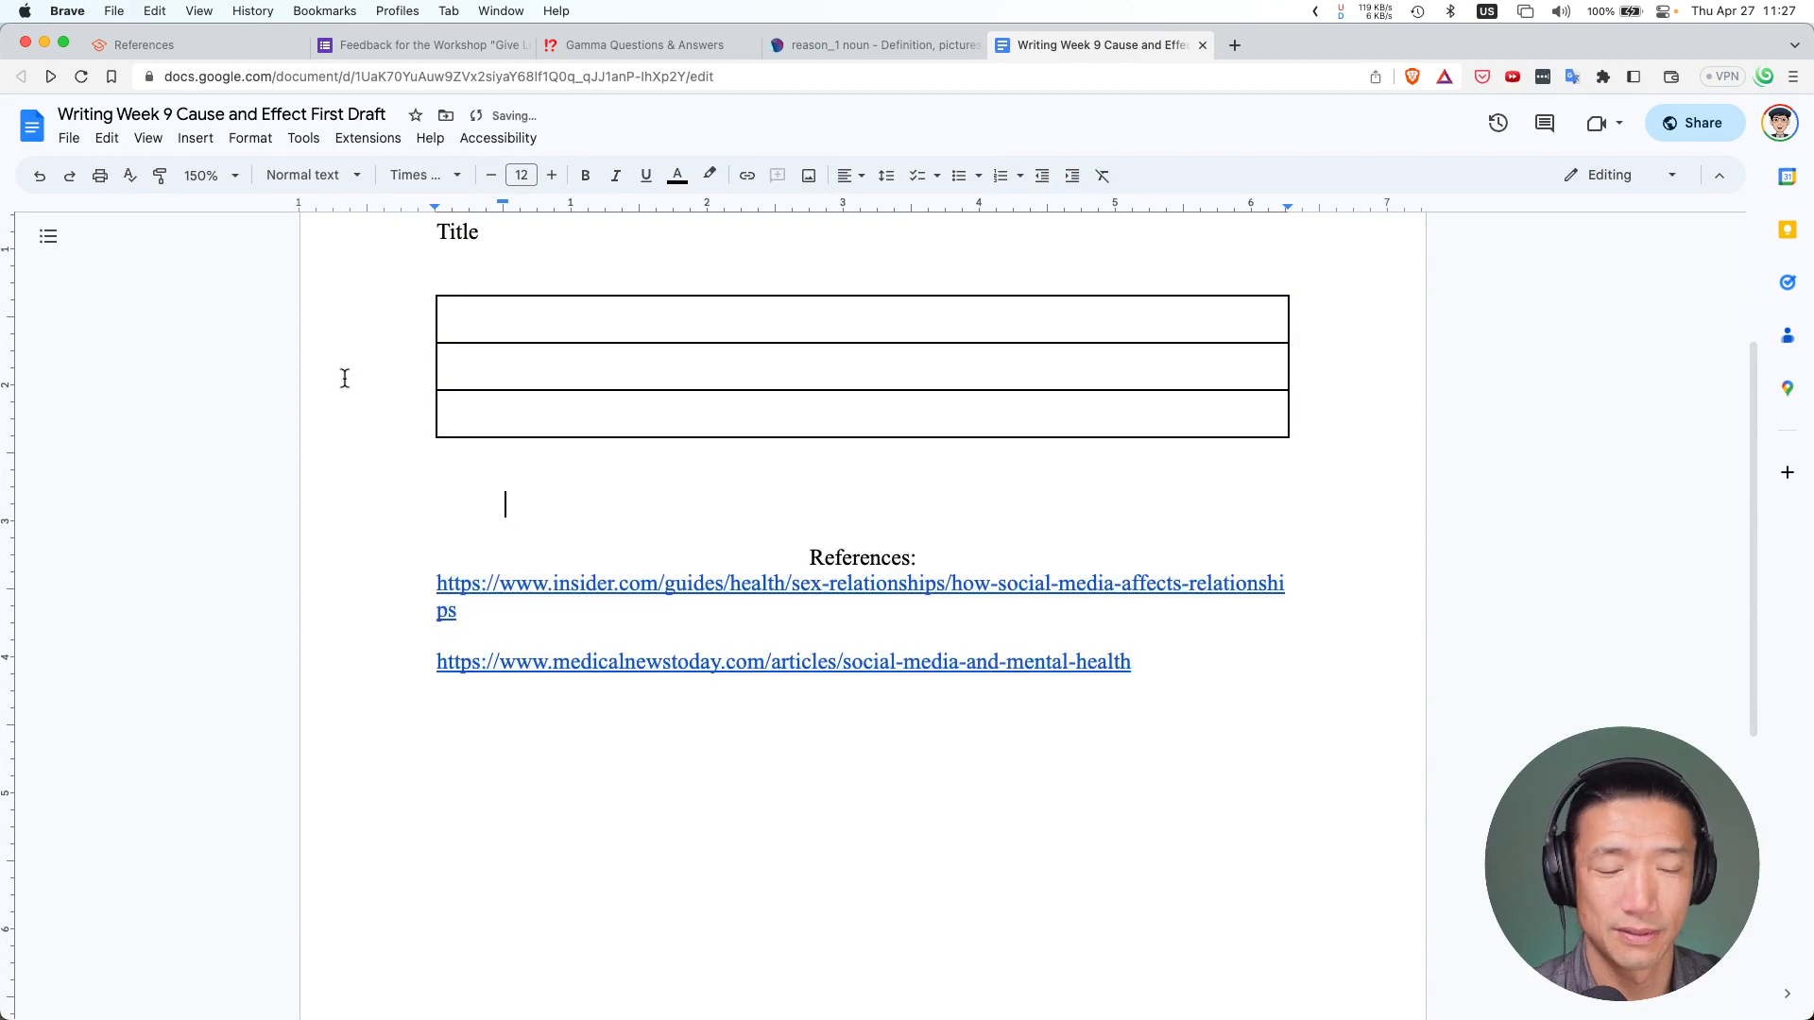
pyautogui.click(486, 367)
pyautogui.press('super+v')
pyautogui.press('Down')
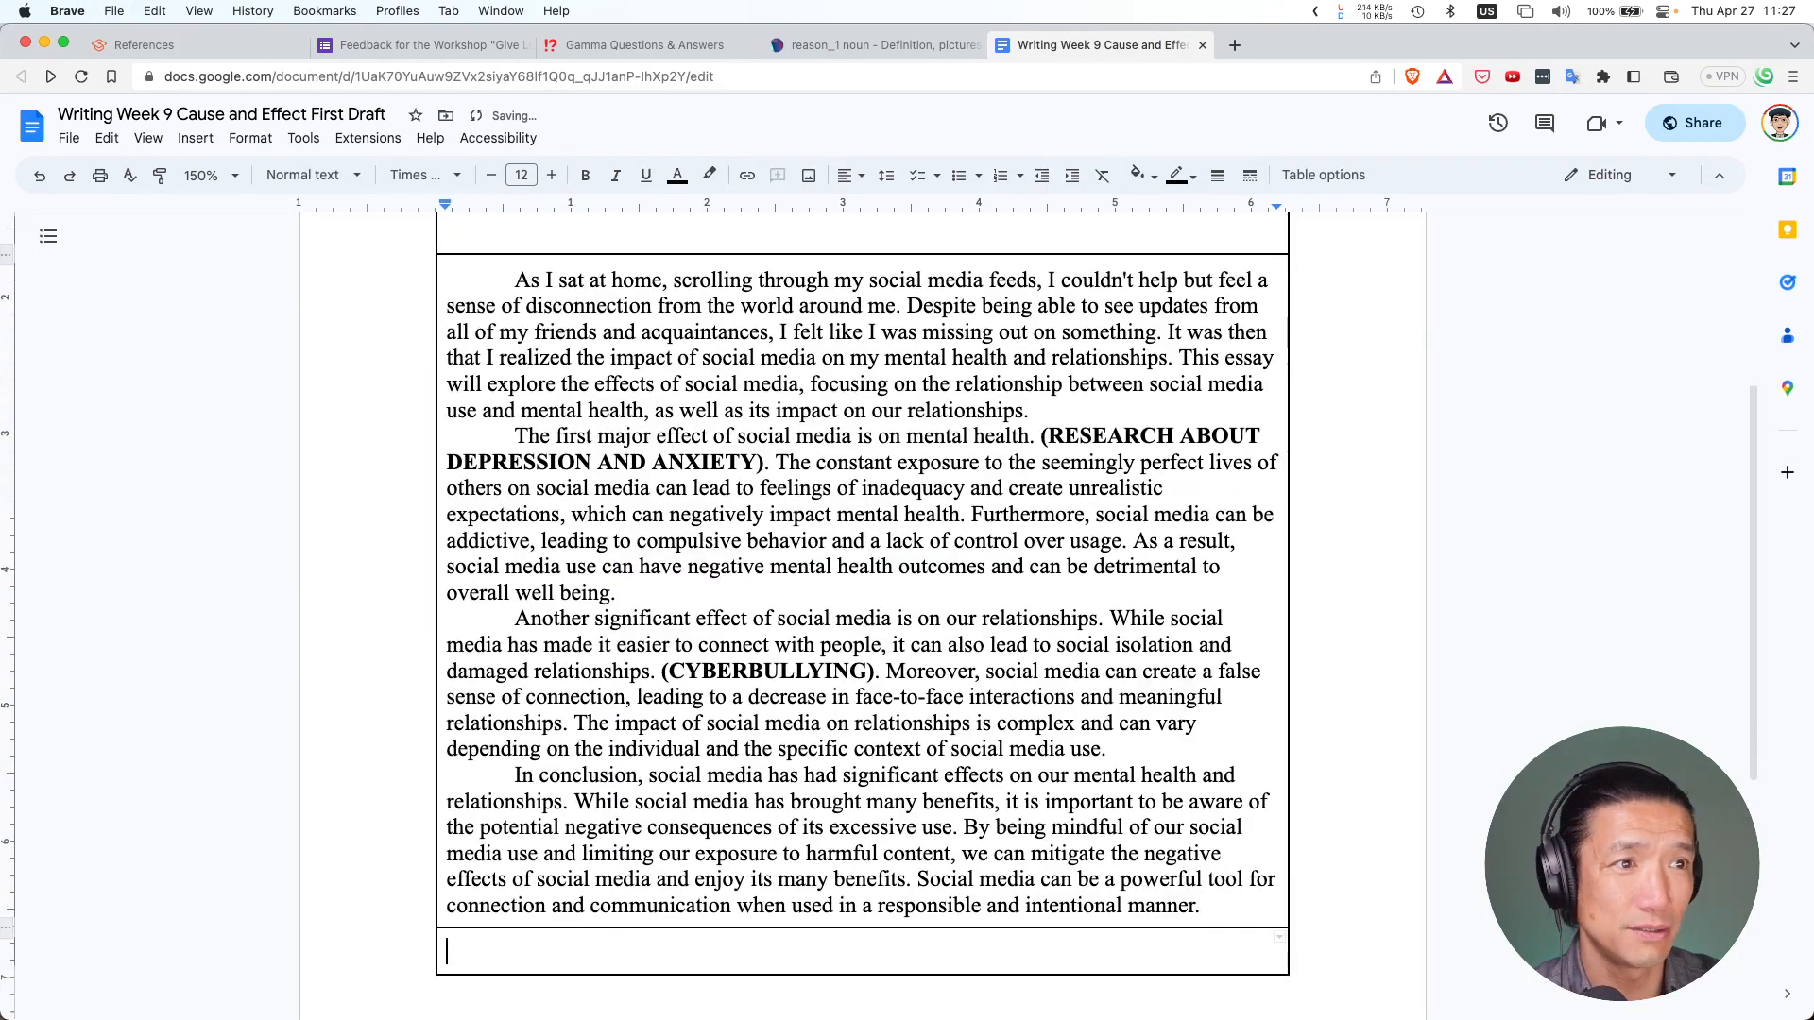
pyautogui.press('Tab')
pyautogui.press('Tab')
pyautogui.press('Tab')
pyautogui.press('Tab')
pyautogui.press('Tab')
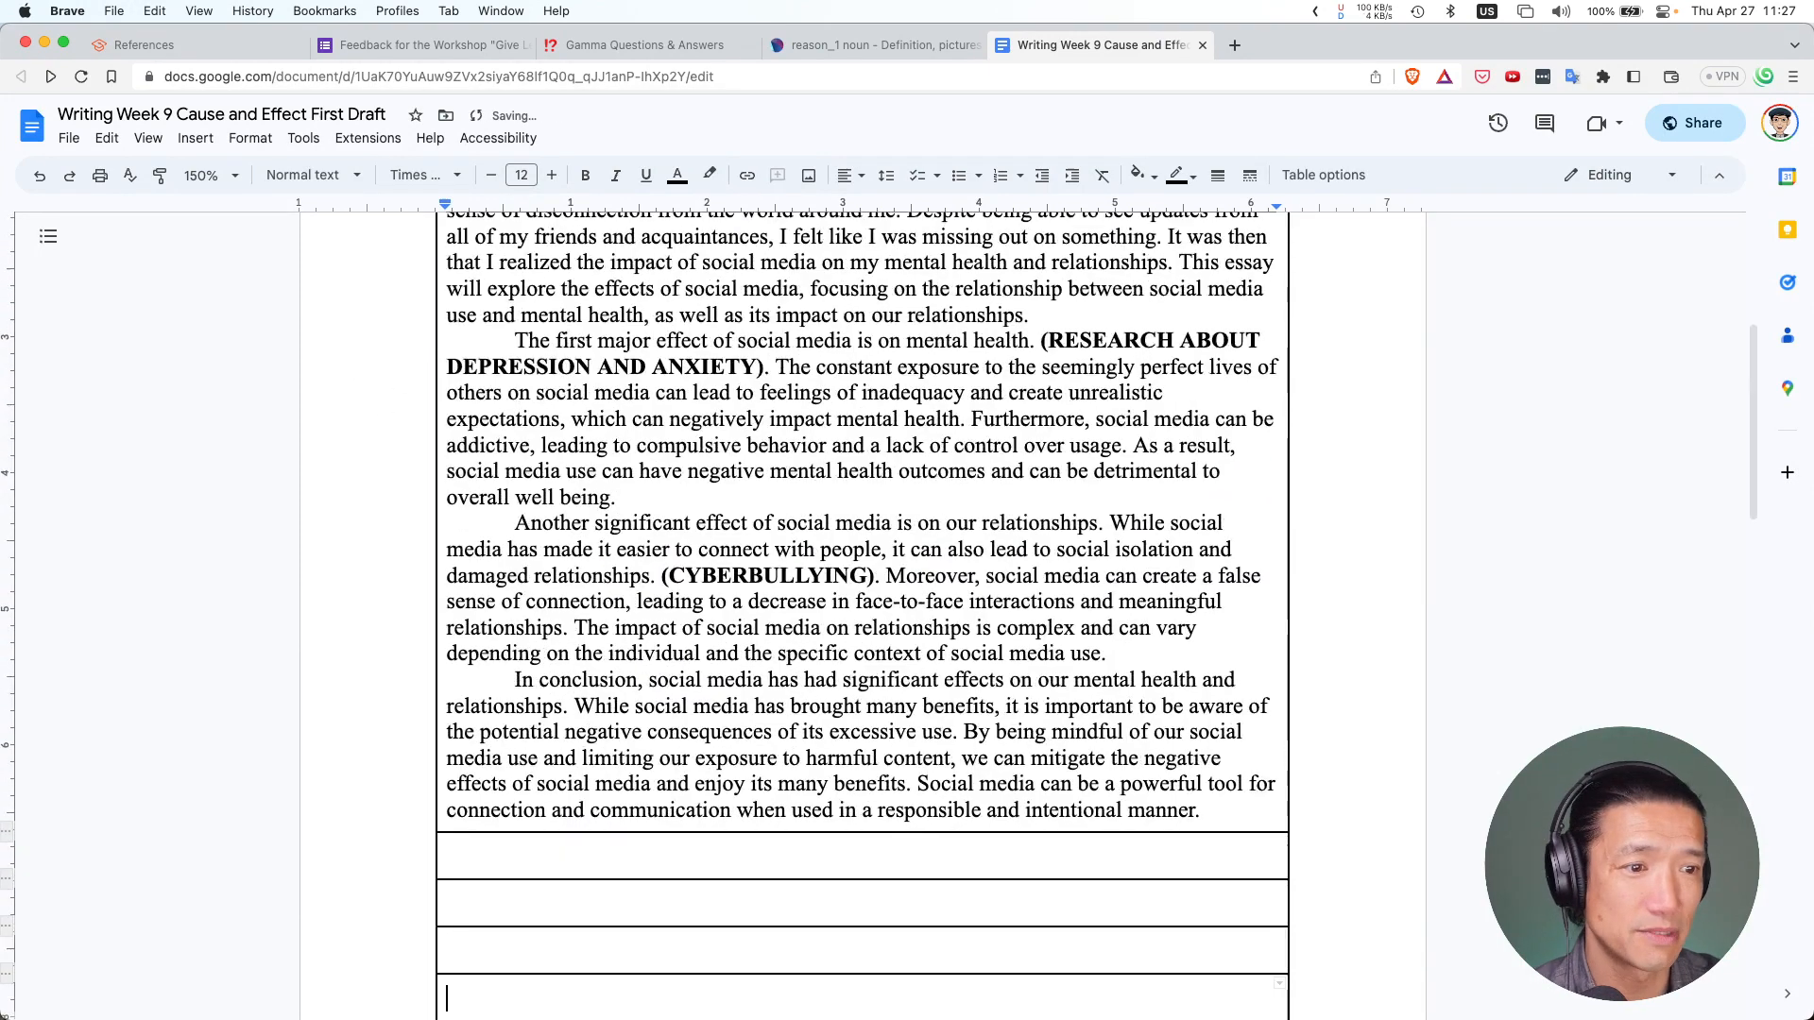
pyautogui.press('Up')
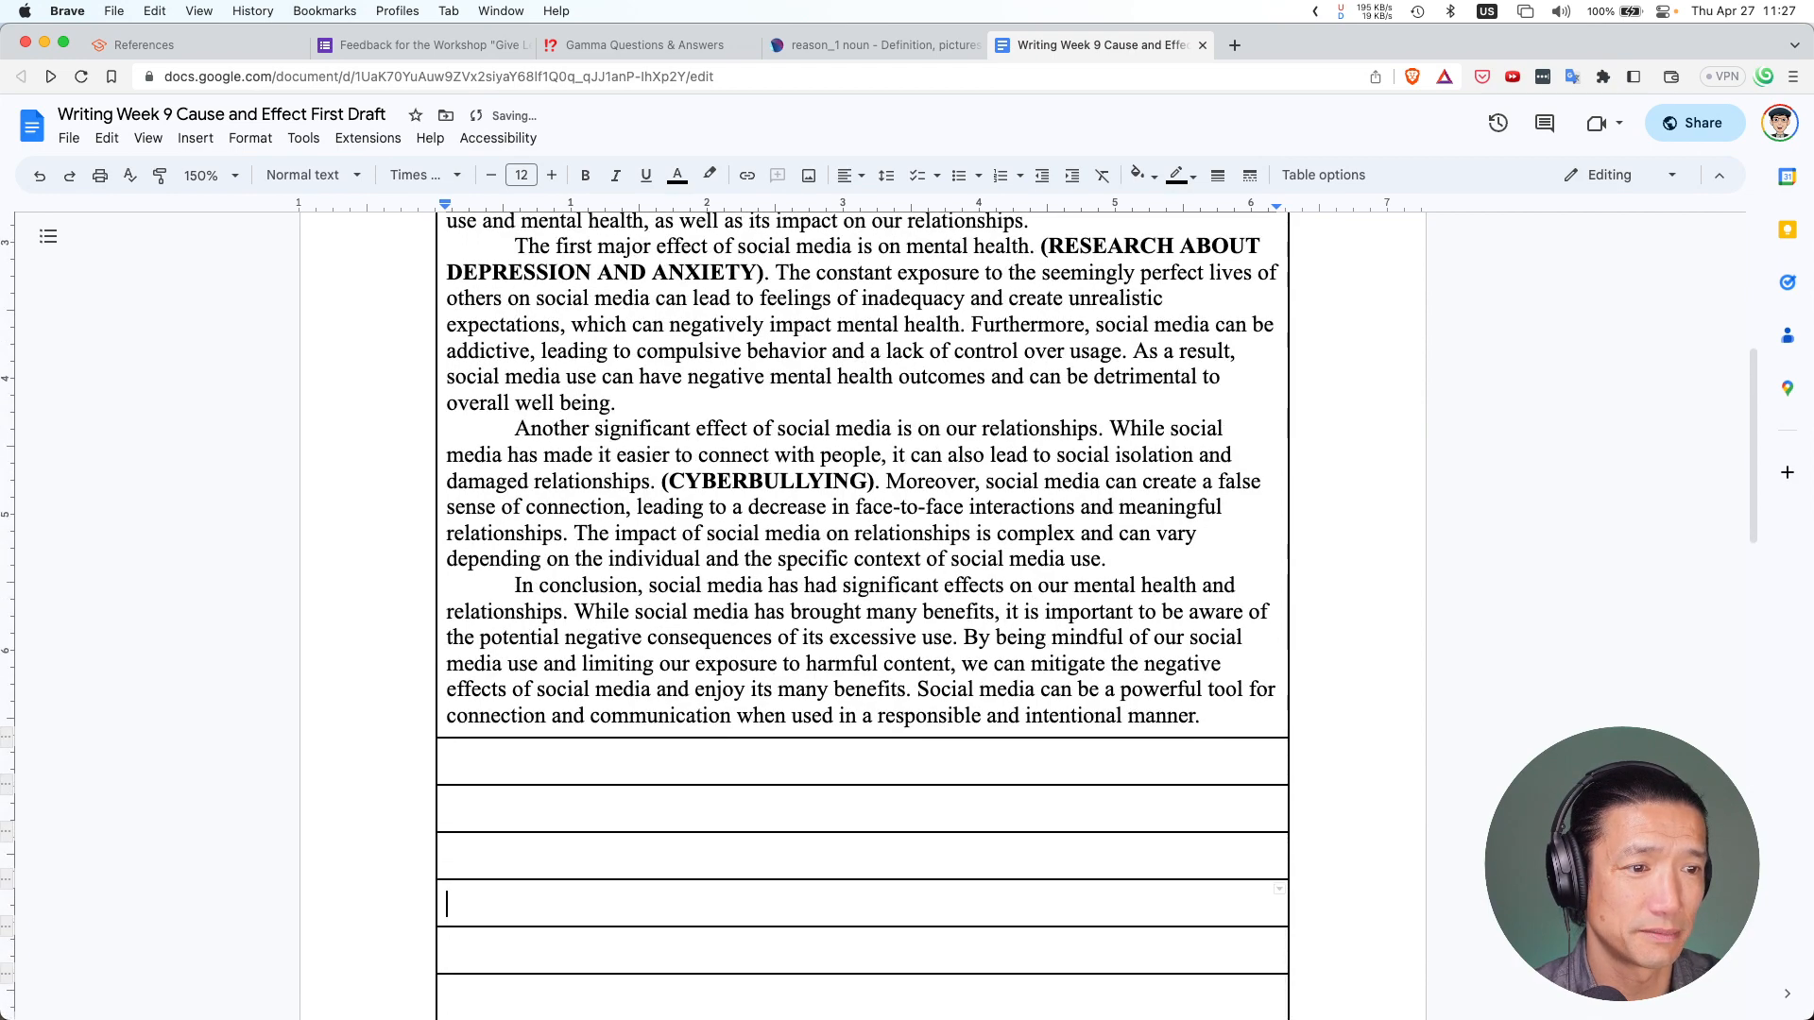
pyautogui.press('super+z')
pyautogui.press('super+z')
pyautogui.press('super+z')
pyautogui.press('super+z')
# Remove the indent before the first paragraph's opening word 'As'
pyautogui.scroll(2, 539, 232)
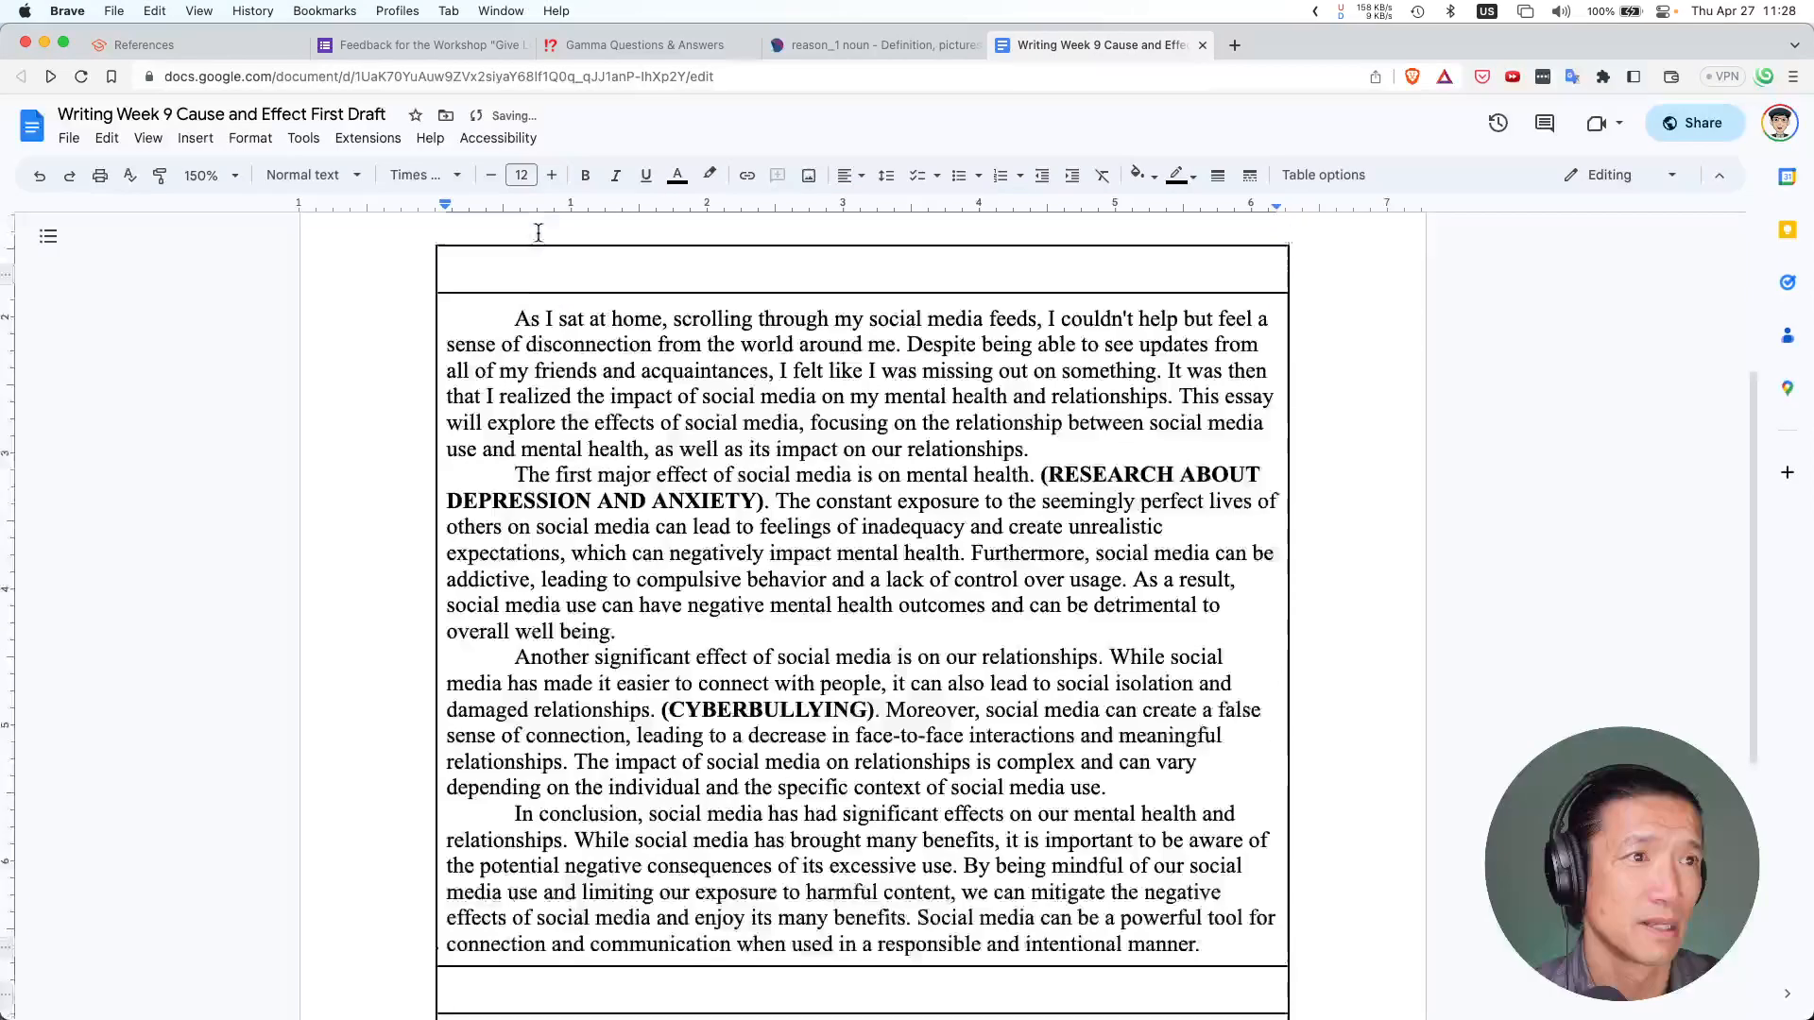
pyautogui.scroll(3, 539, 233)
pyautogui.click(508, 616)
pyautogui.press('BackSpace')
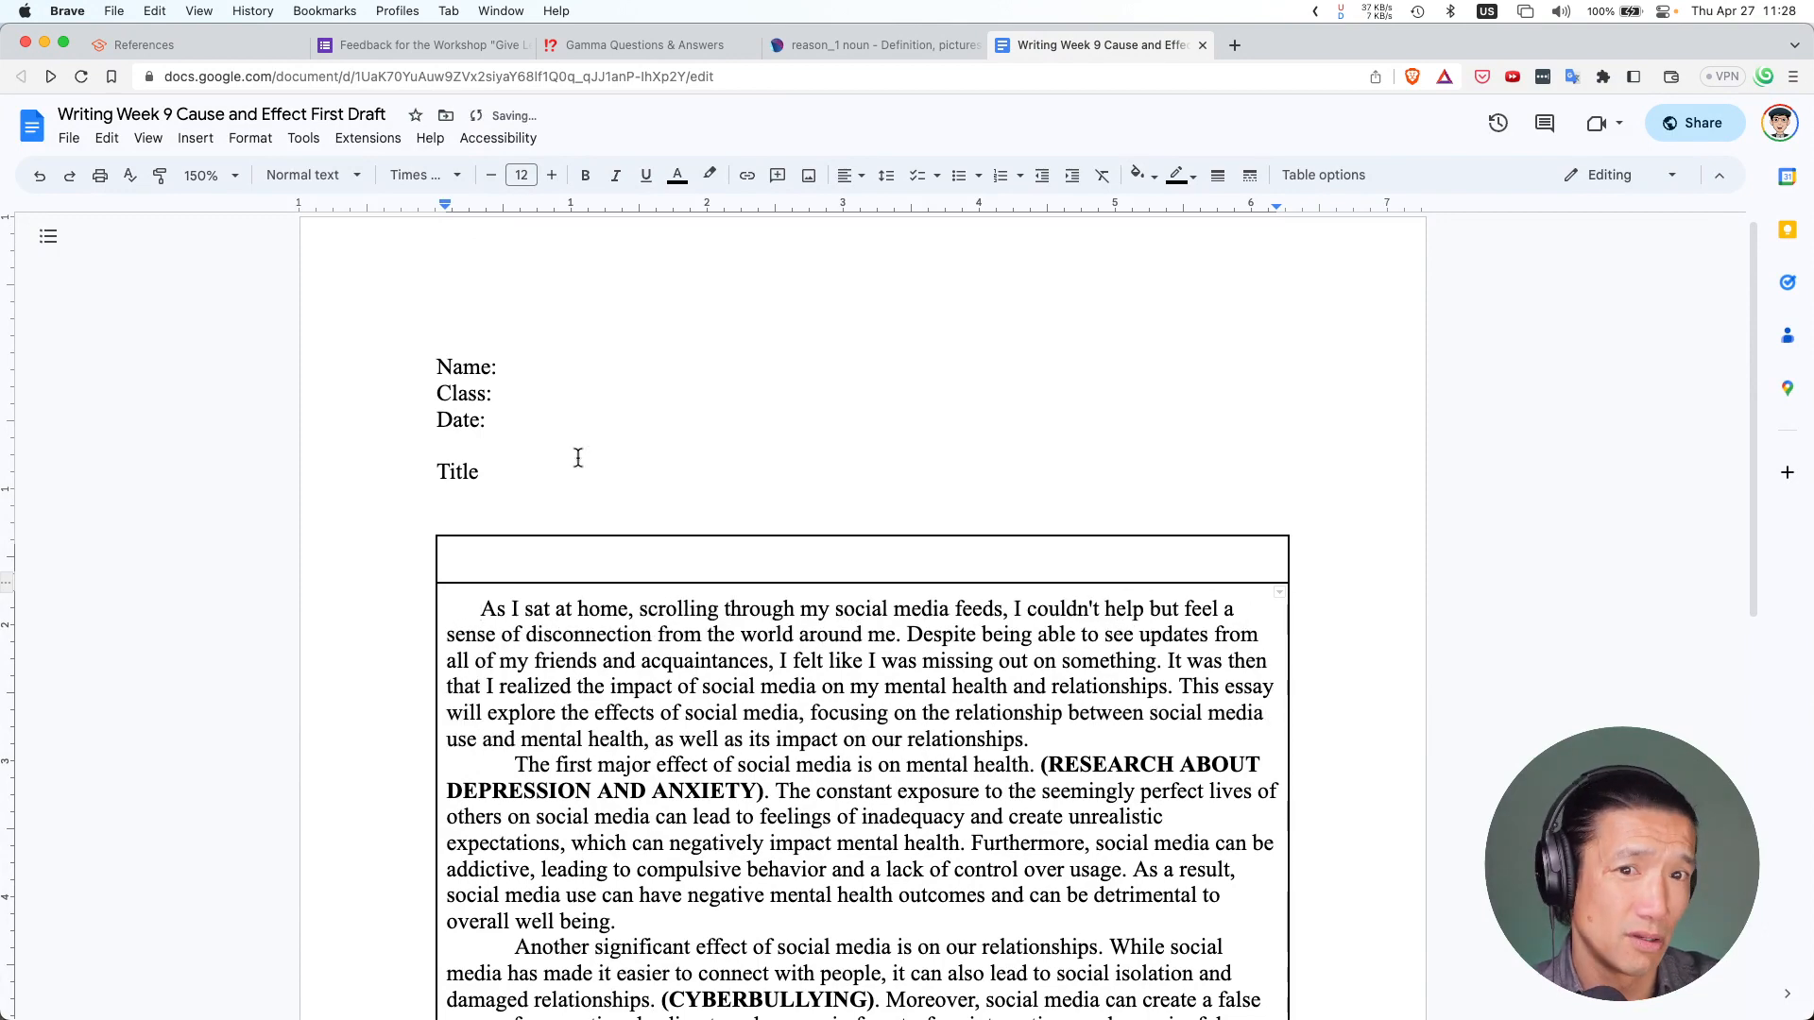
# Delete the essay text from the cell and paste it into the second row again
pyautogui.scroll(-6, 579, 457)
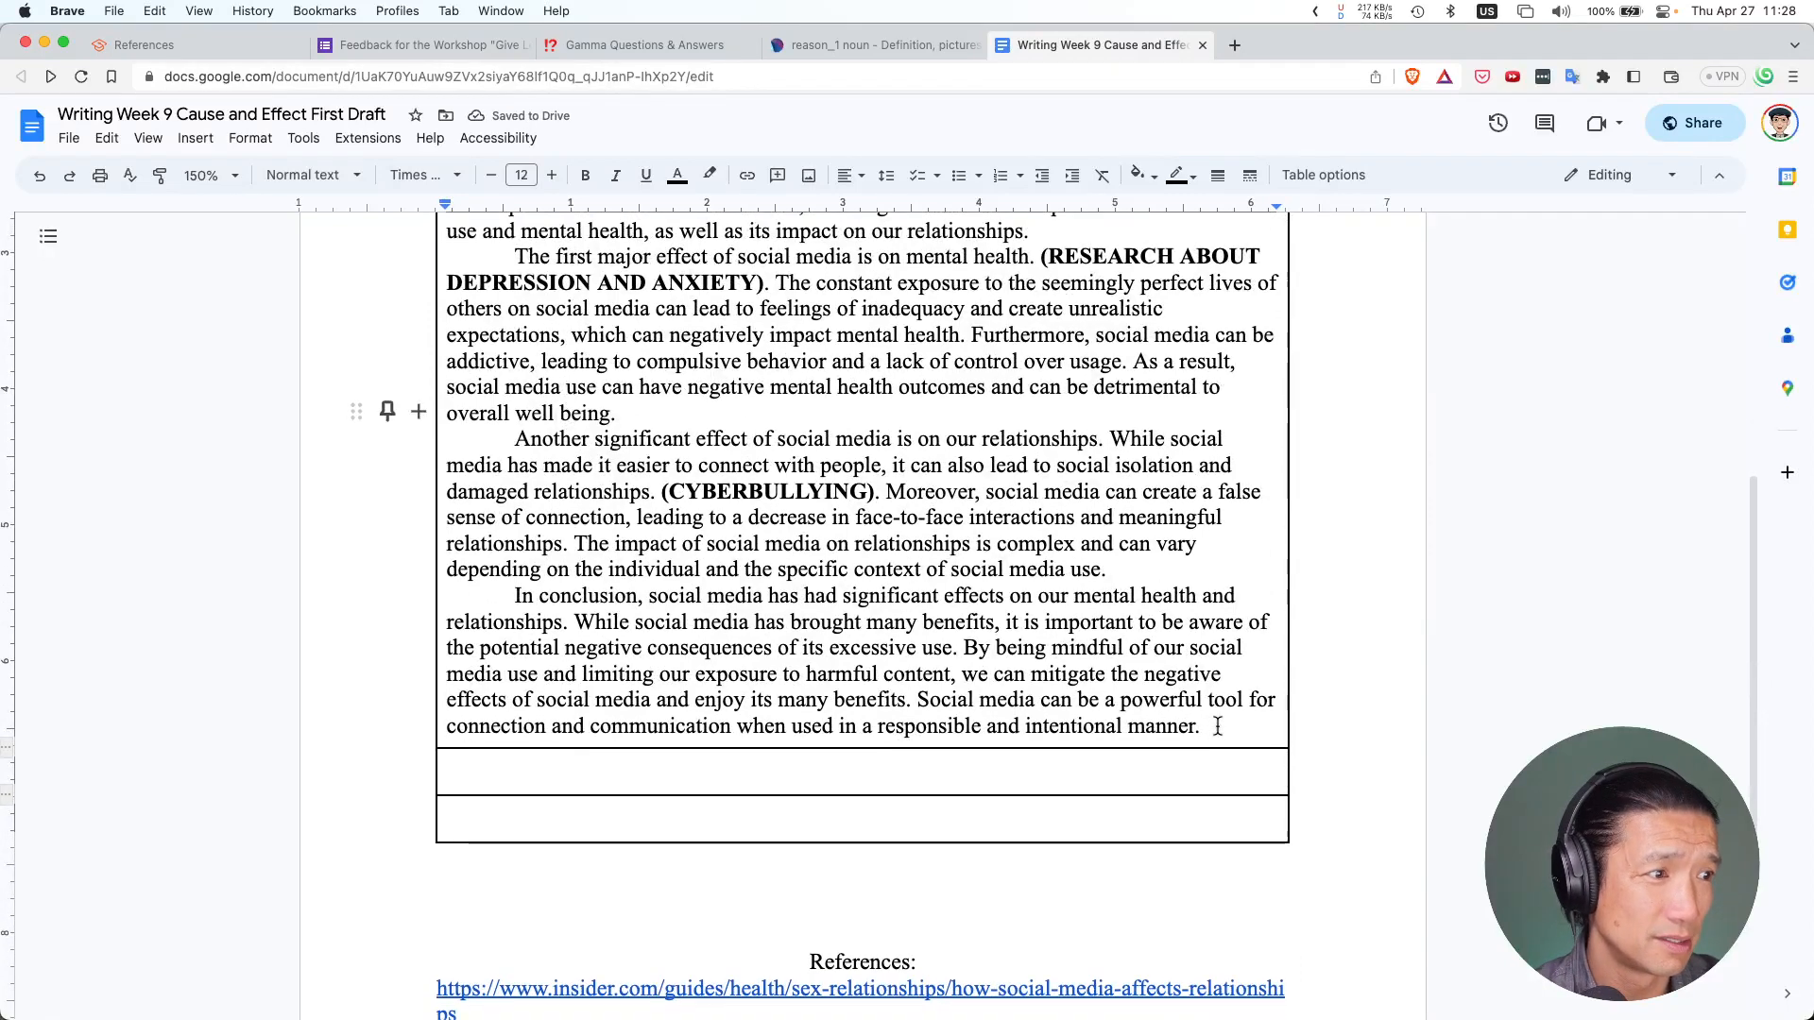
pyautogui.moveTo(1218, 725); pyautogui.dragTo(476, 286)
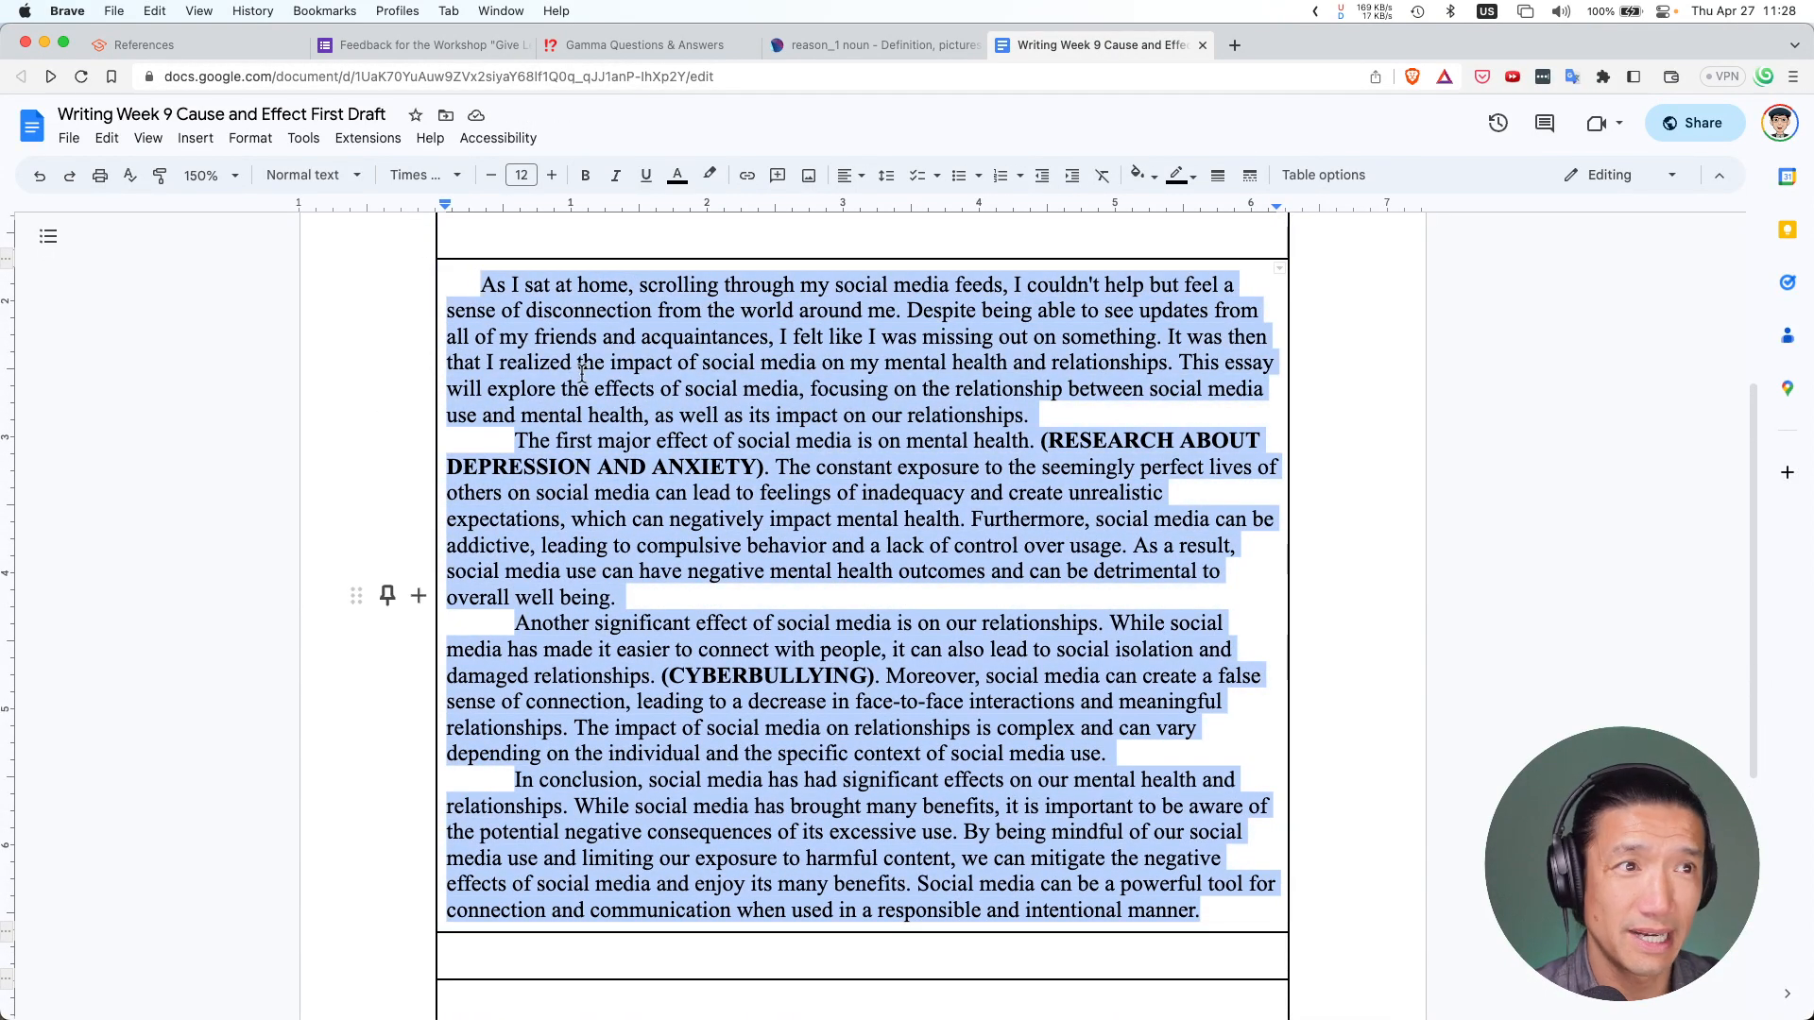
pyautogui.press('BackSpace')
pyautogui.scroll(3, 615, 472)
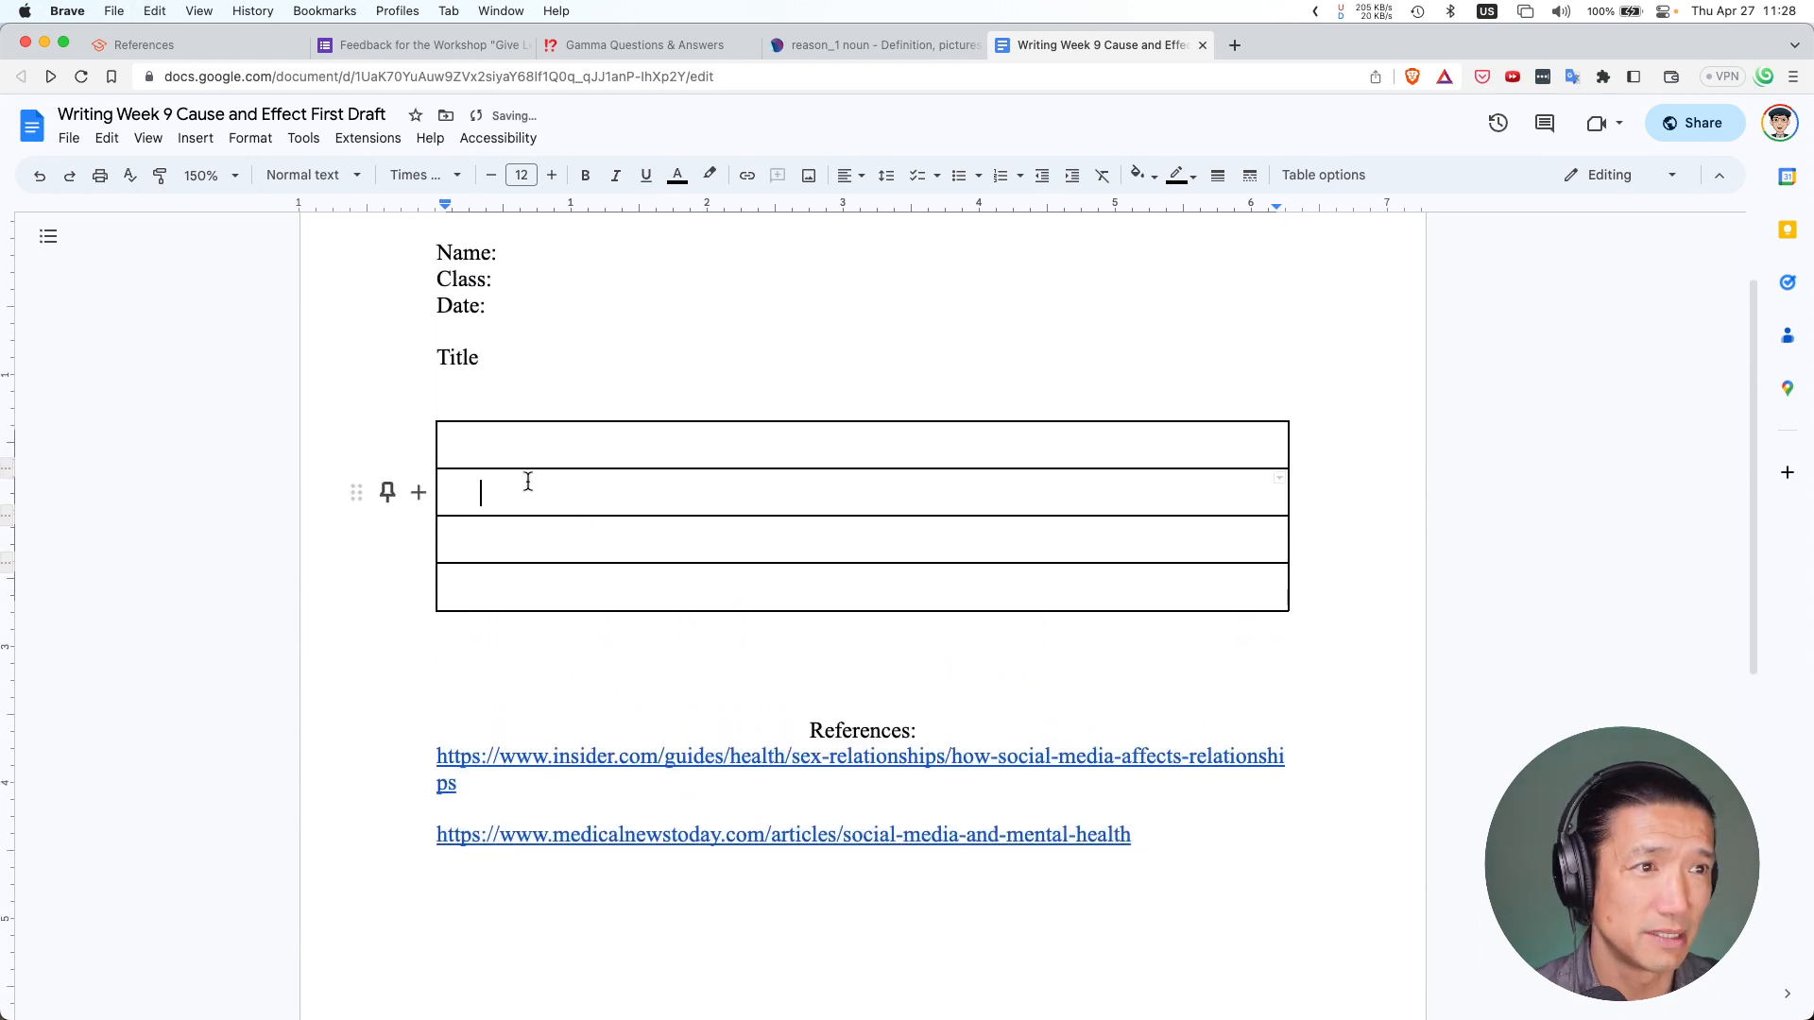
pyautogui.click(561, 624)
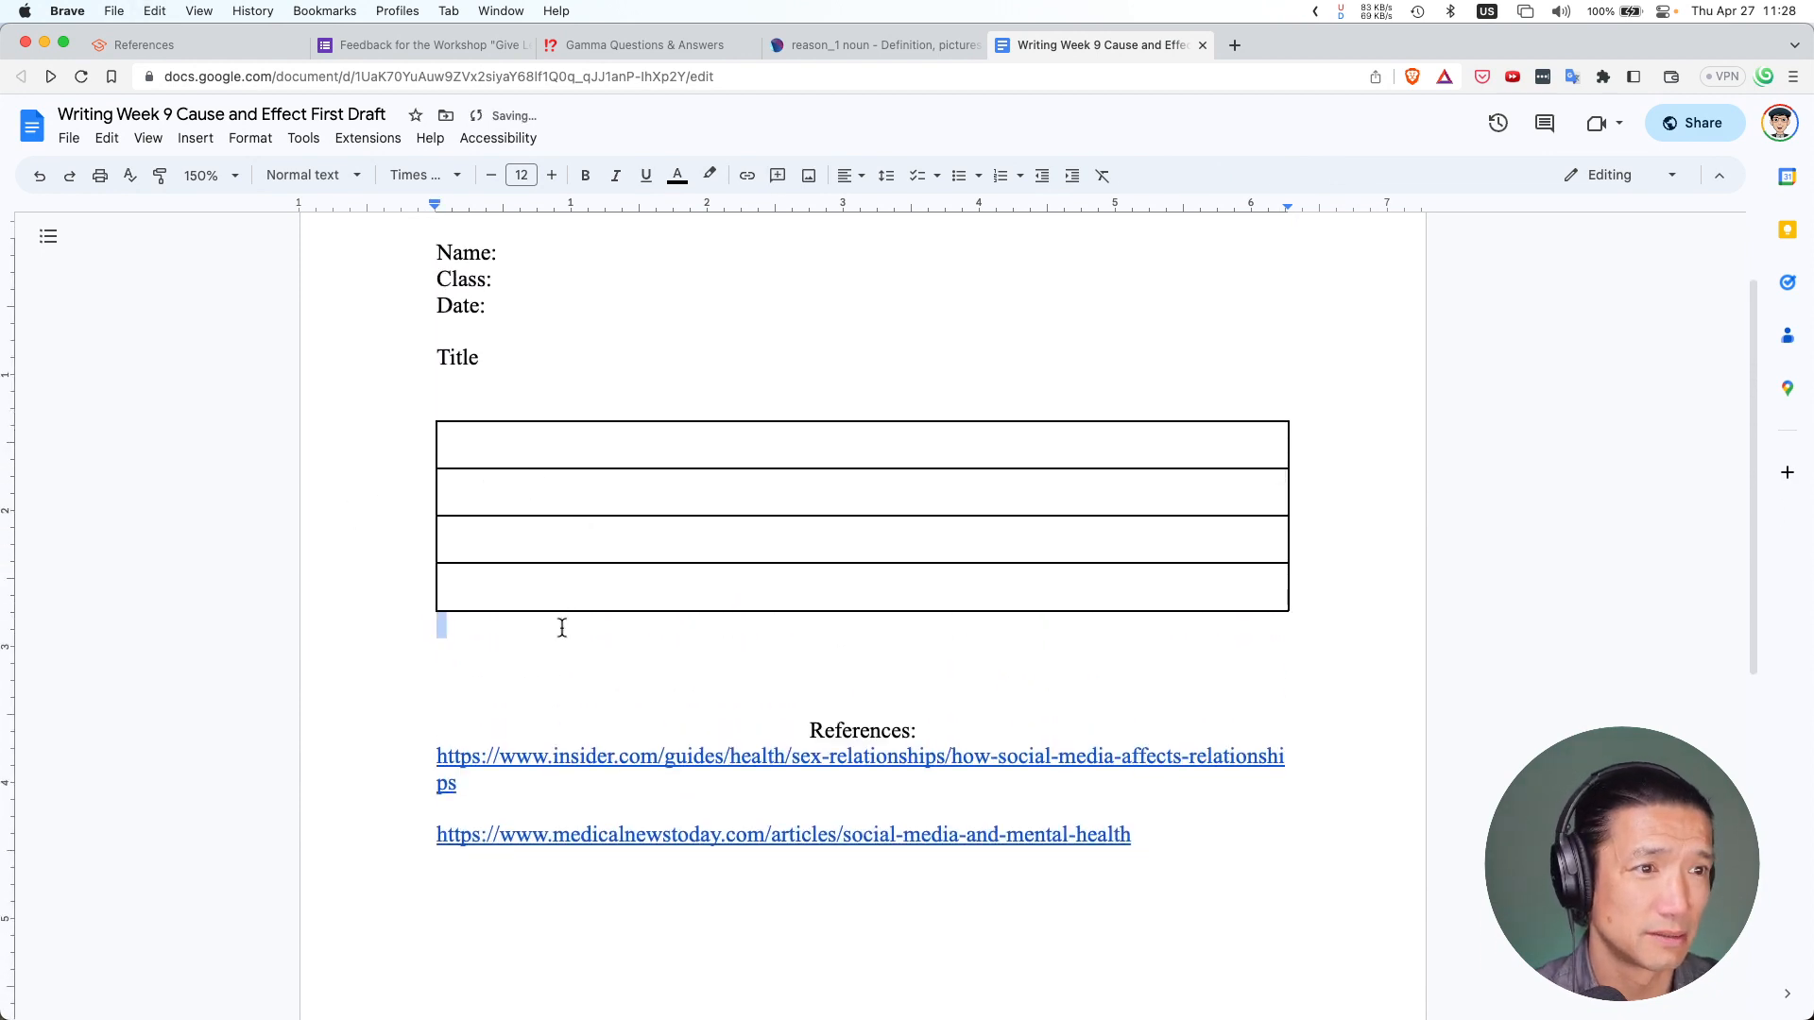
pyautogui.click(485, 489)
pyautogui.press('super+v')
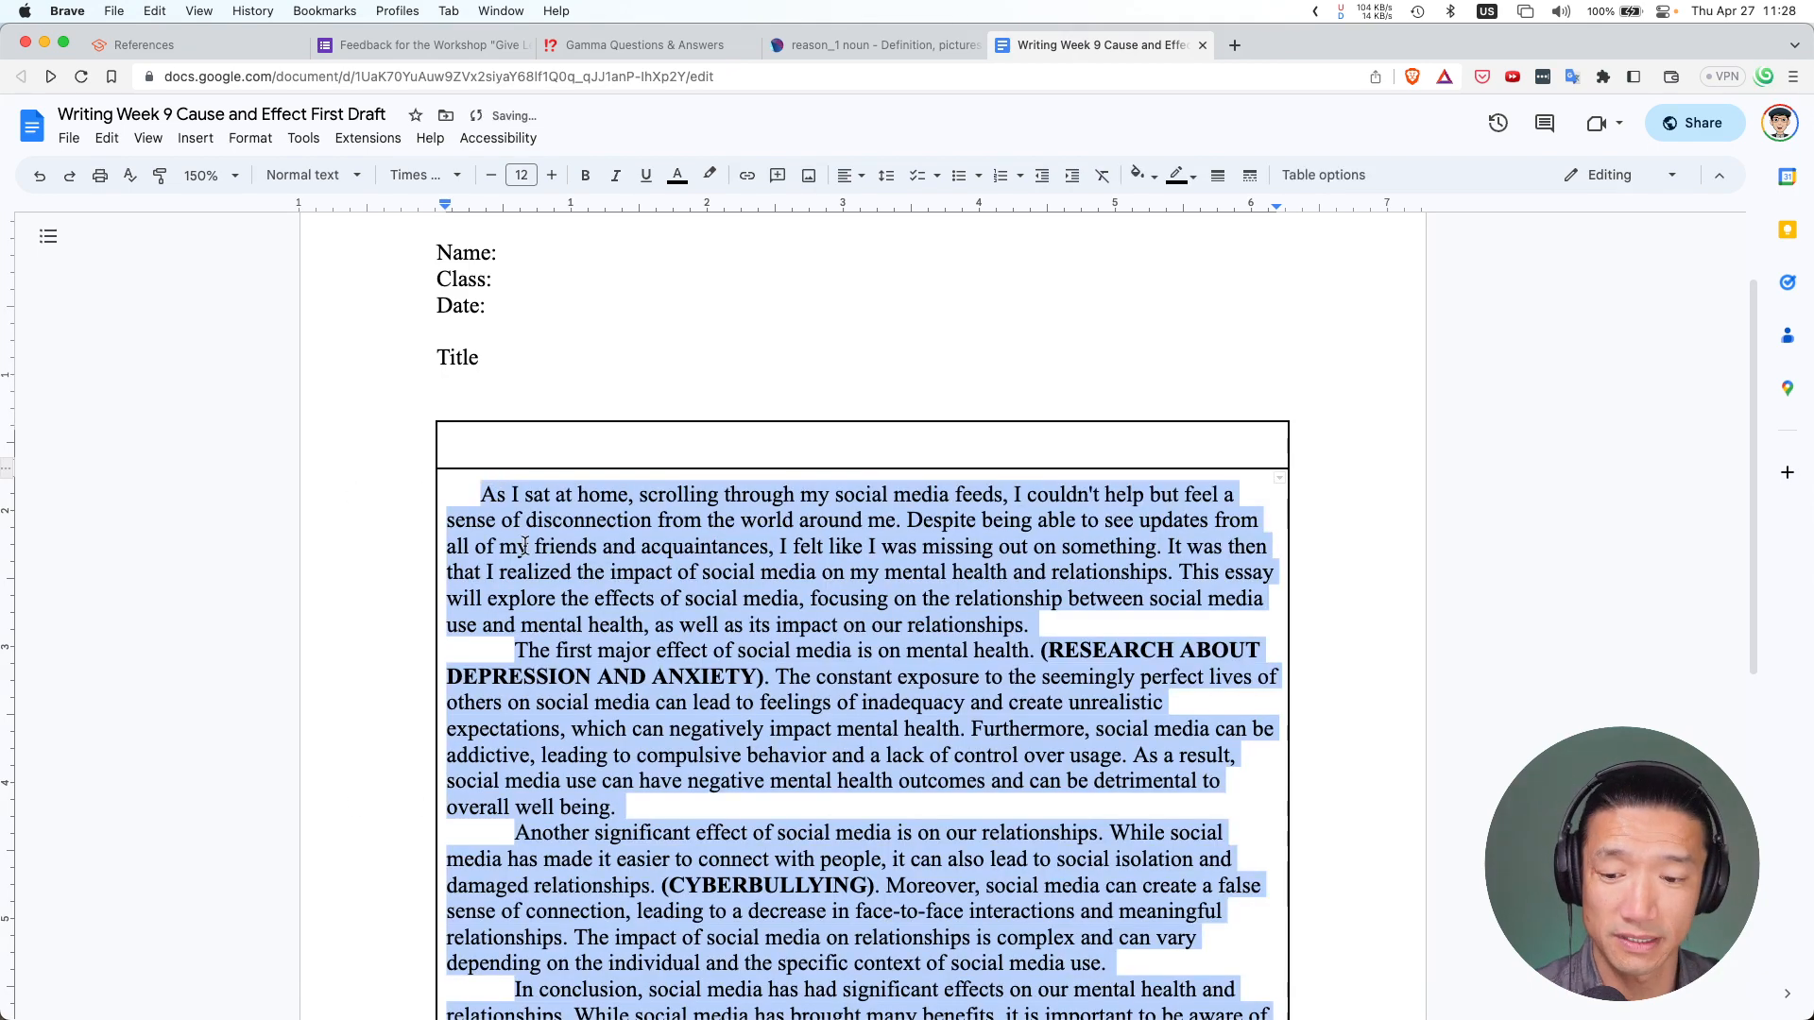
# Cut the essay text out of the table and paste it below the table
pyautogui.rightClick(588, 576)
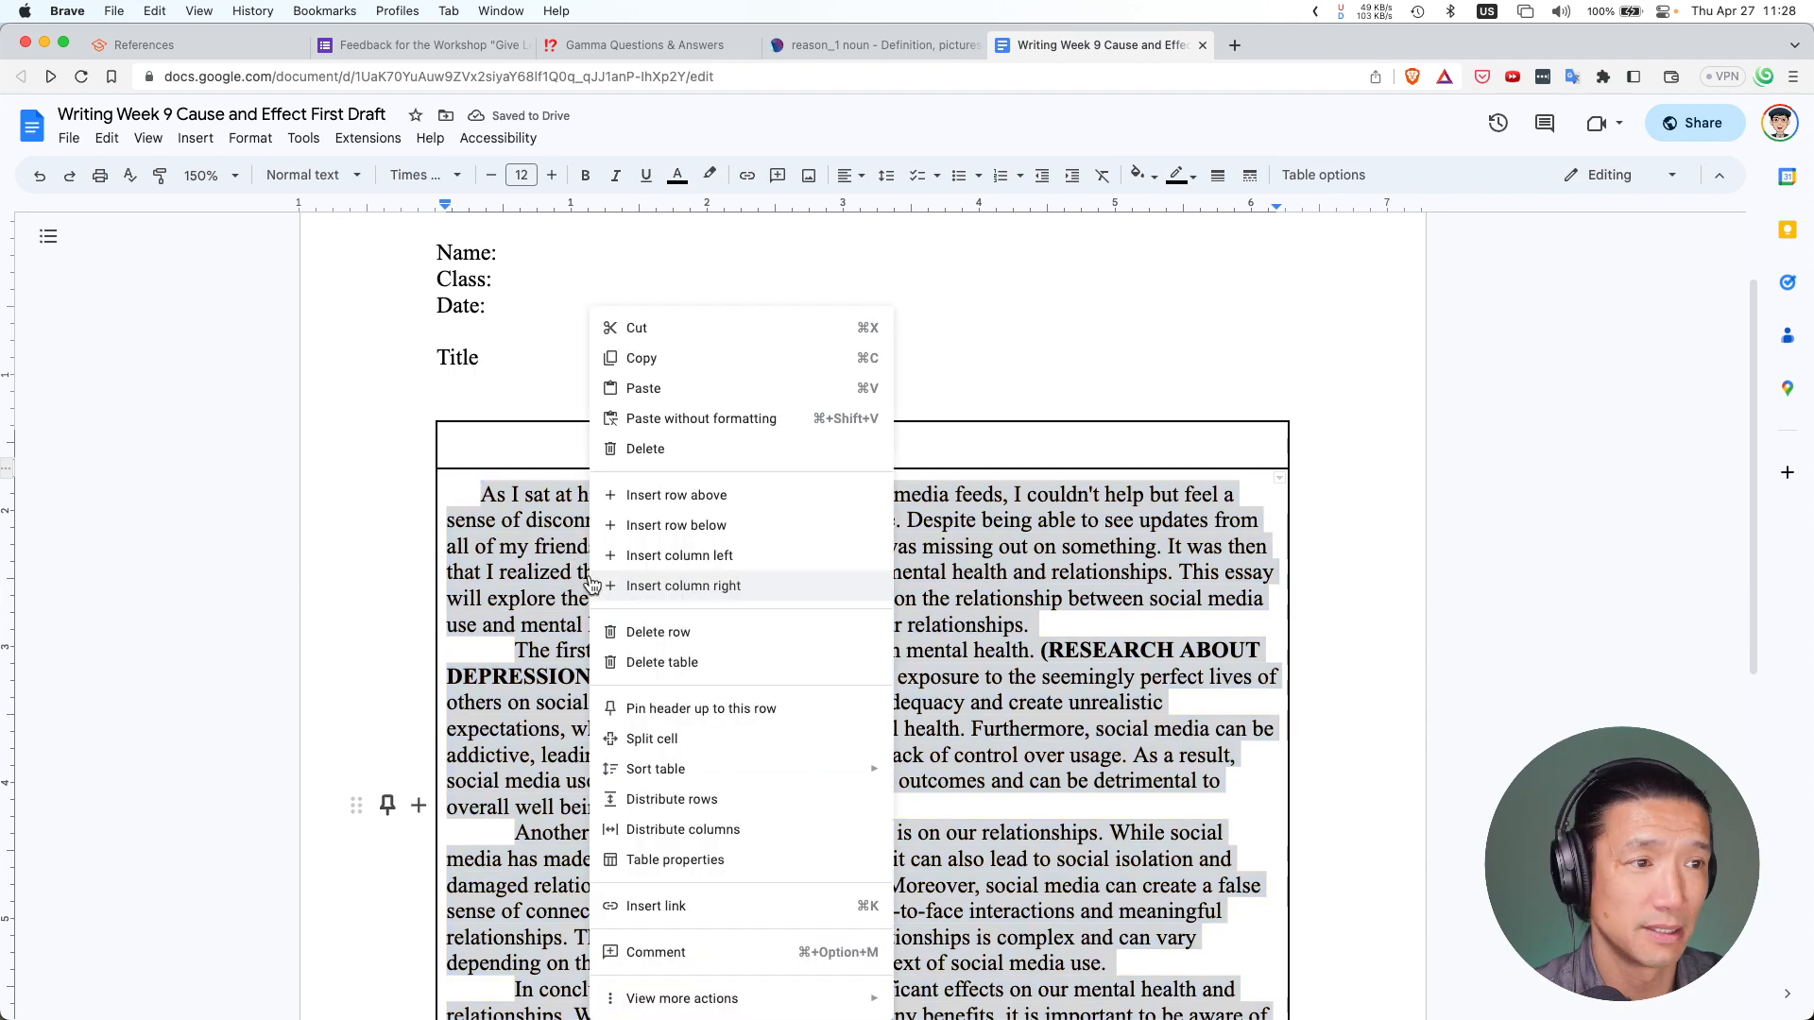
pyautogui.click(661, 330)
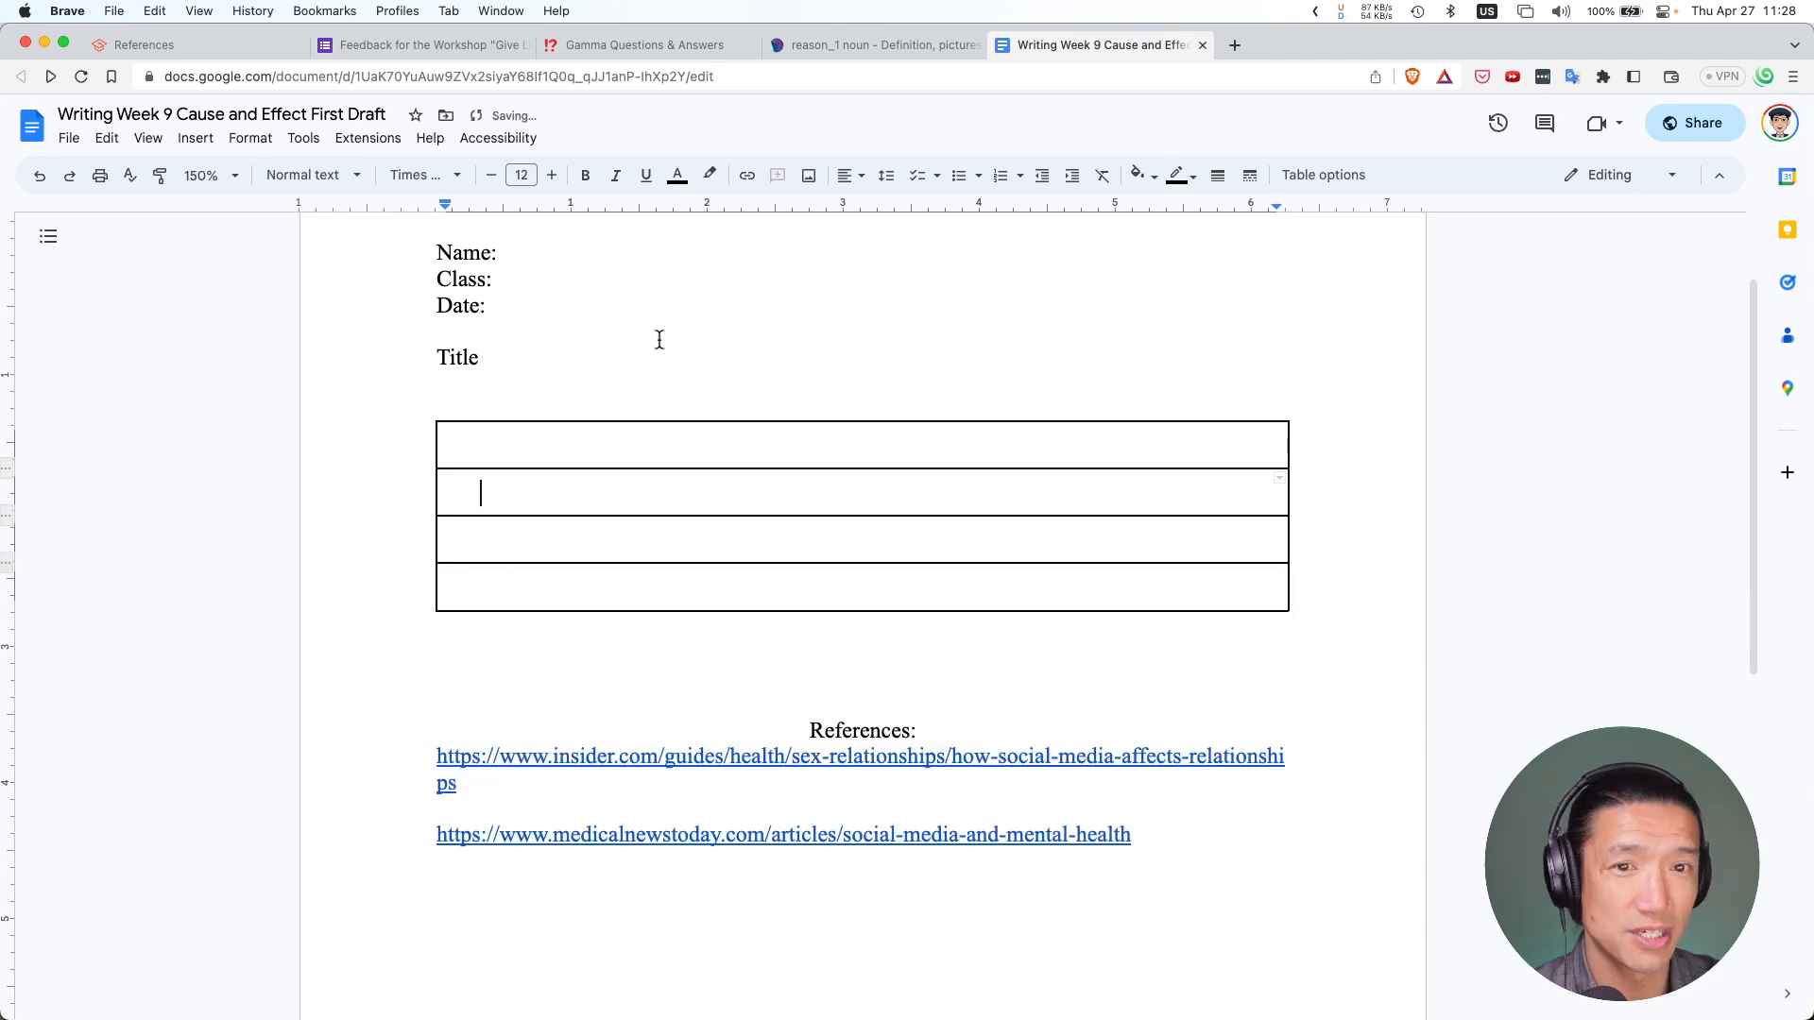
pyautogui.rightClick(524, 648)
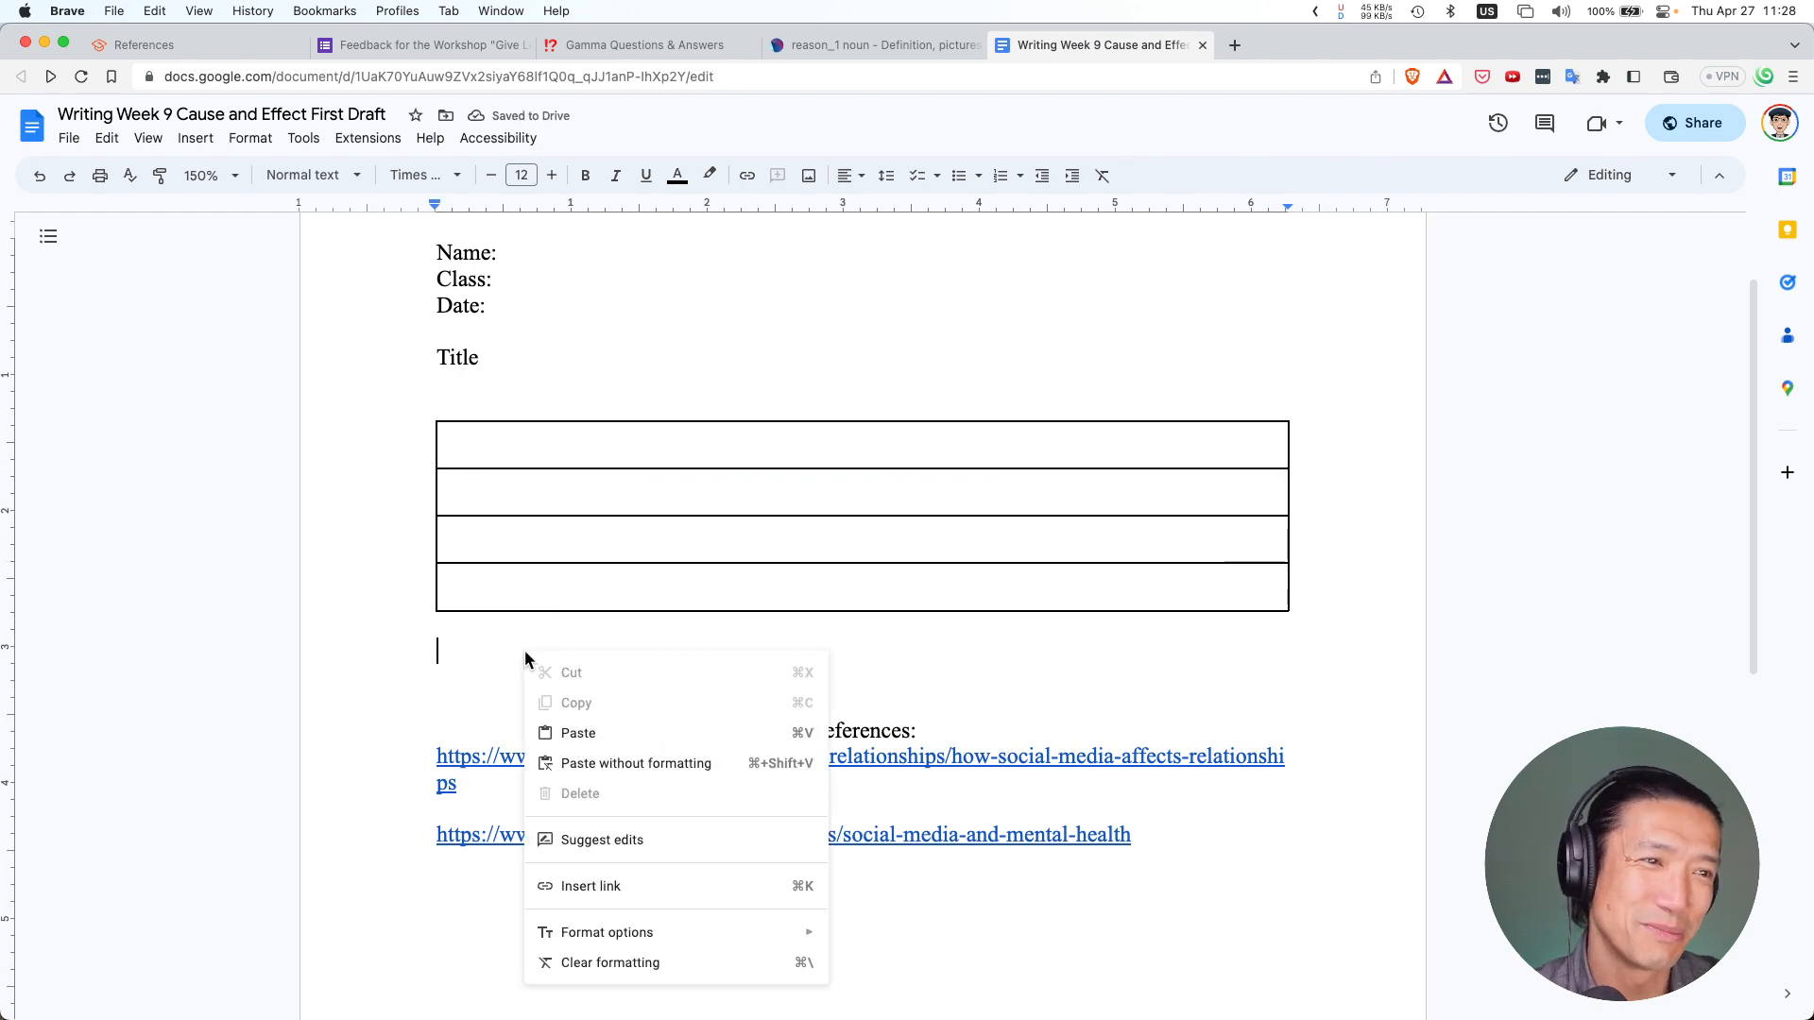
pyautogui.click(595, 733)
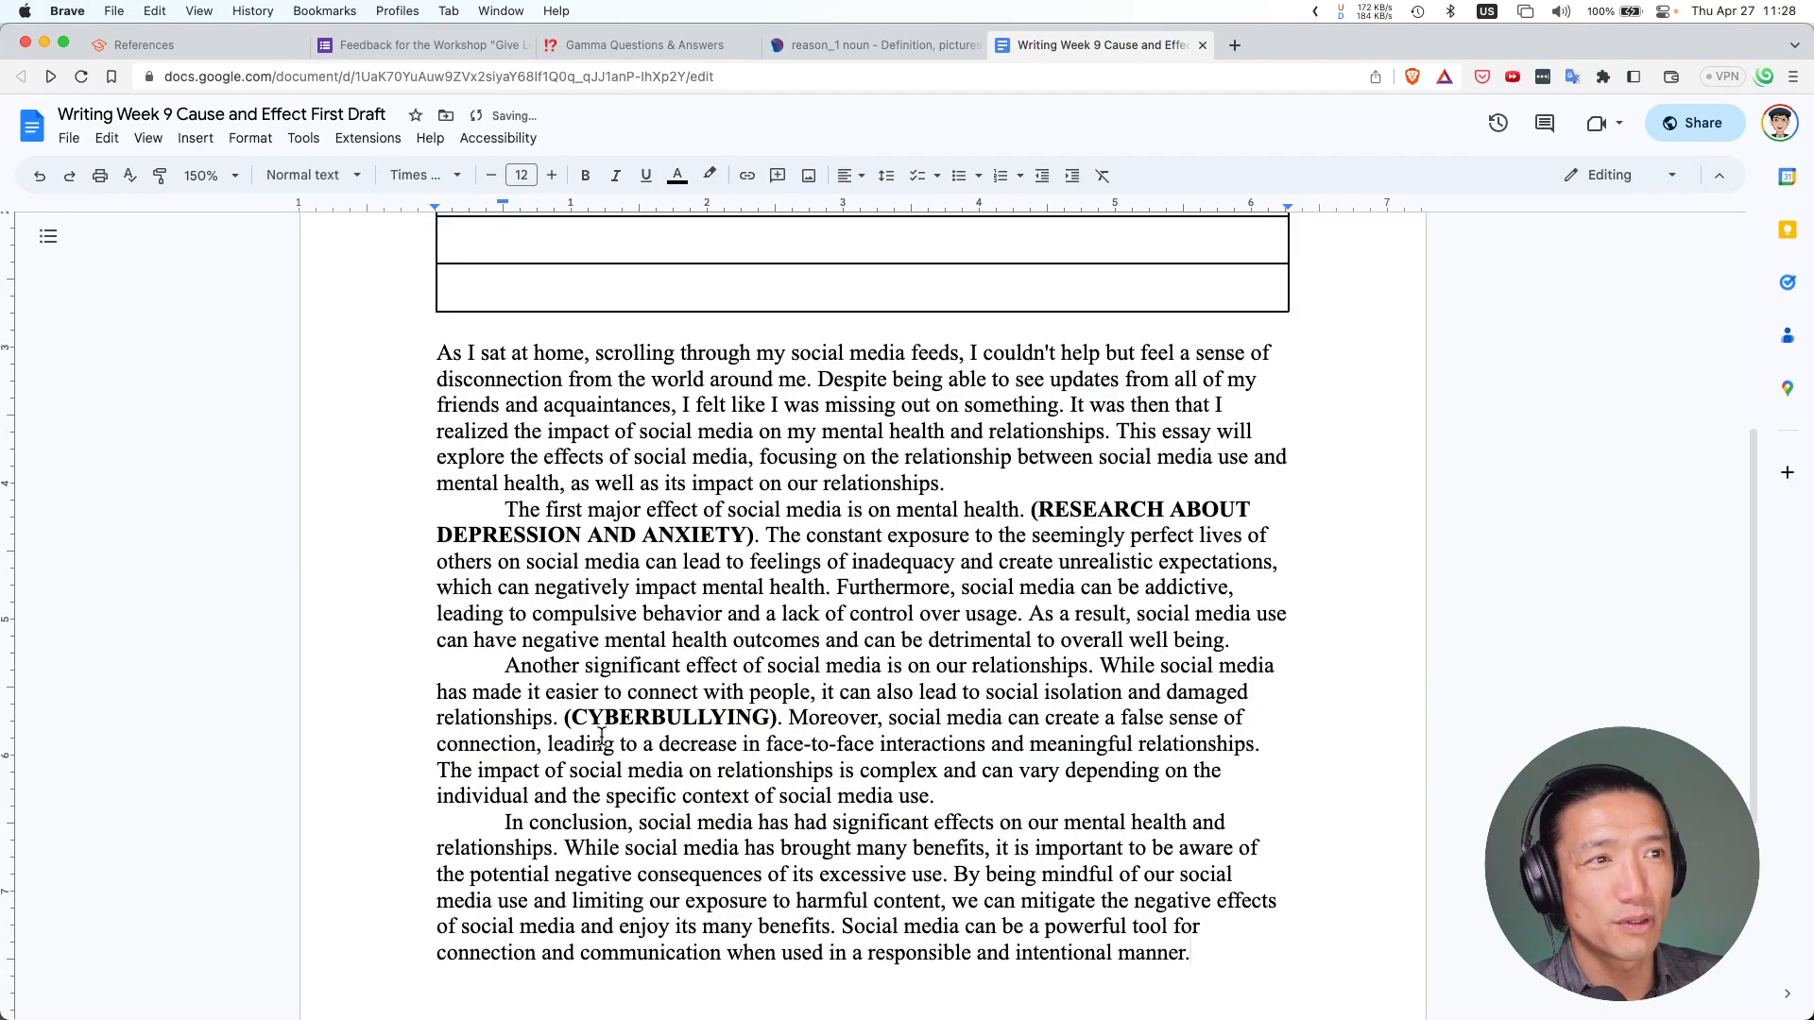
# Select the table's borders and bottom row, then move the caret below the table
pyautogui.scroll(5, 705, 385)
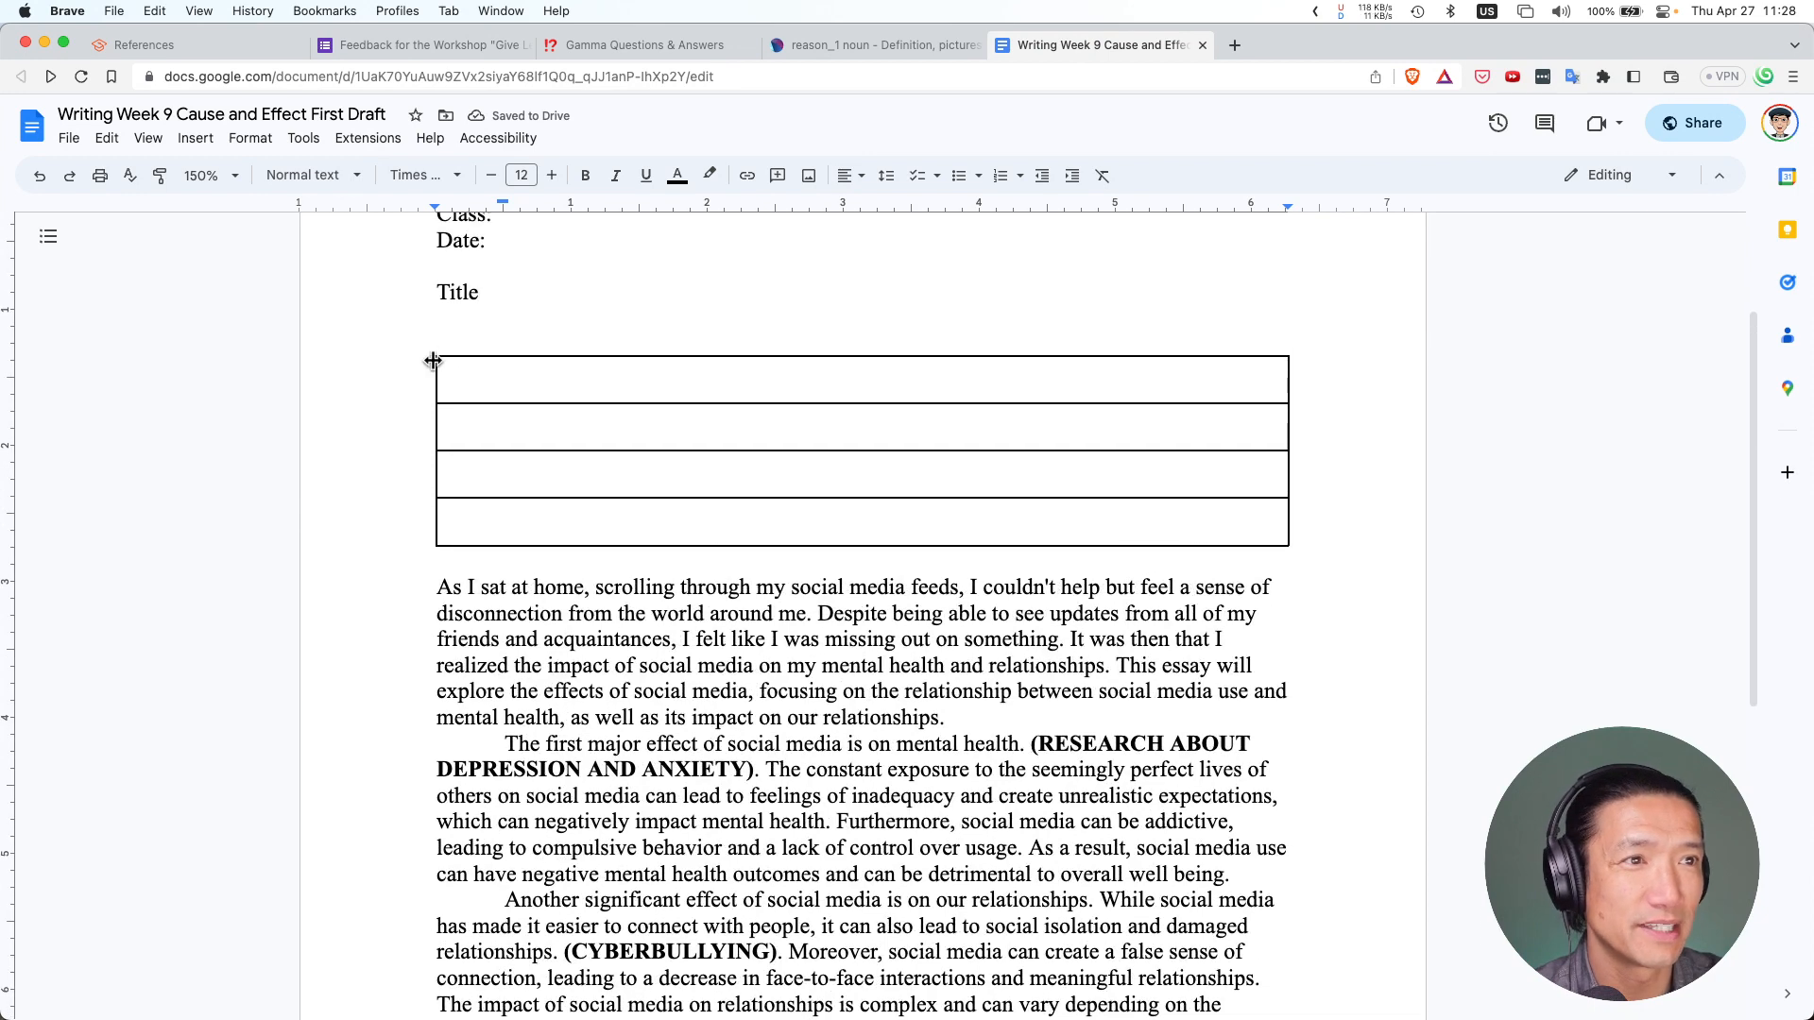
pyautogui.click(483, 400)
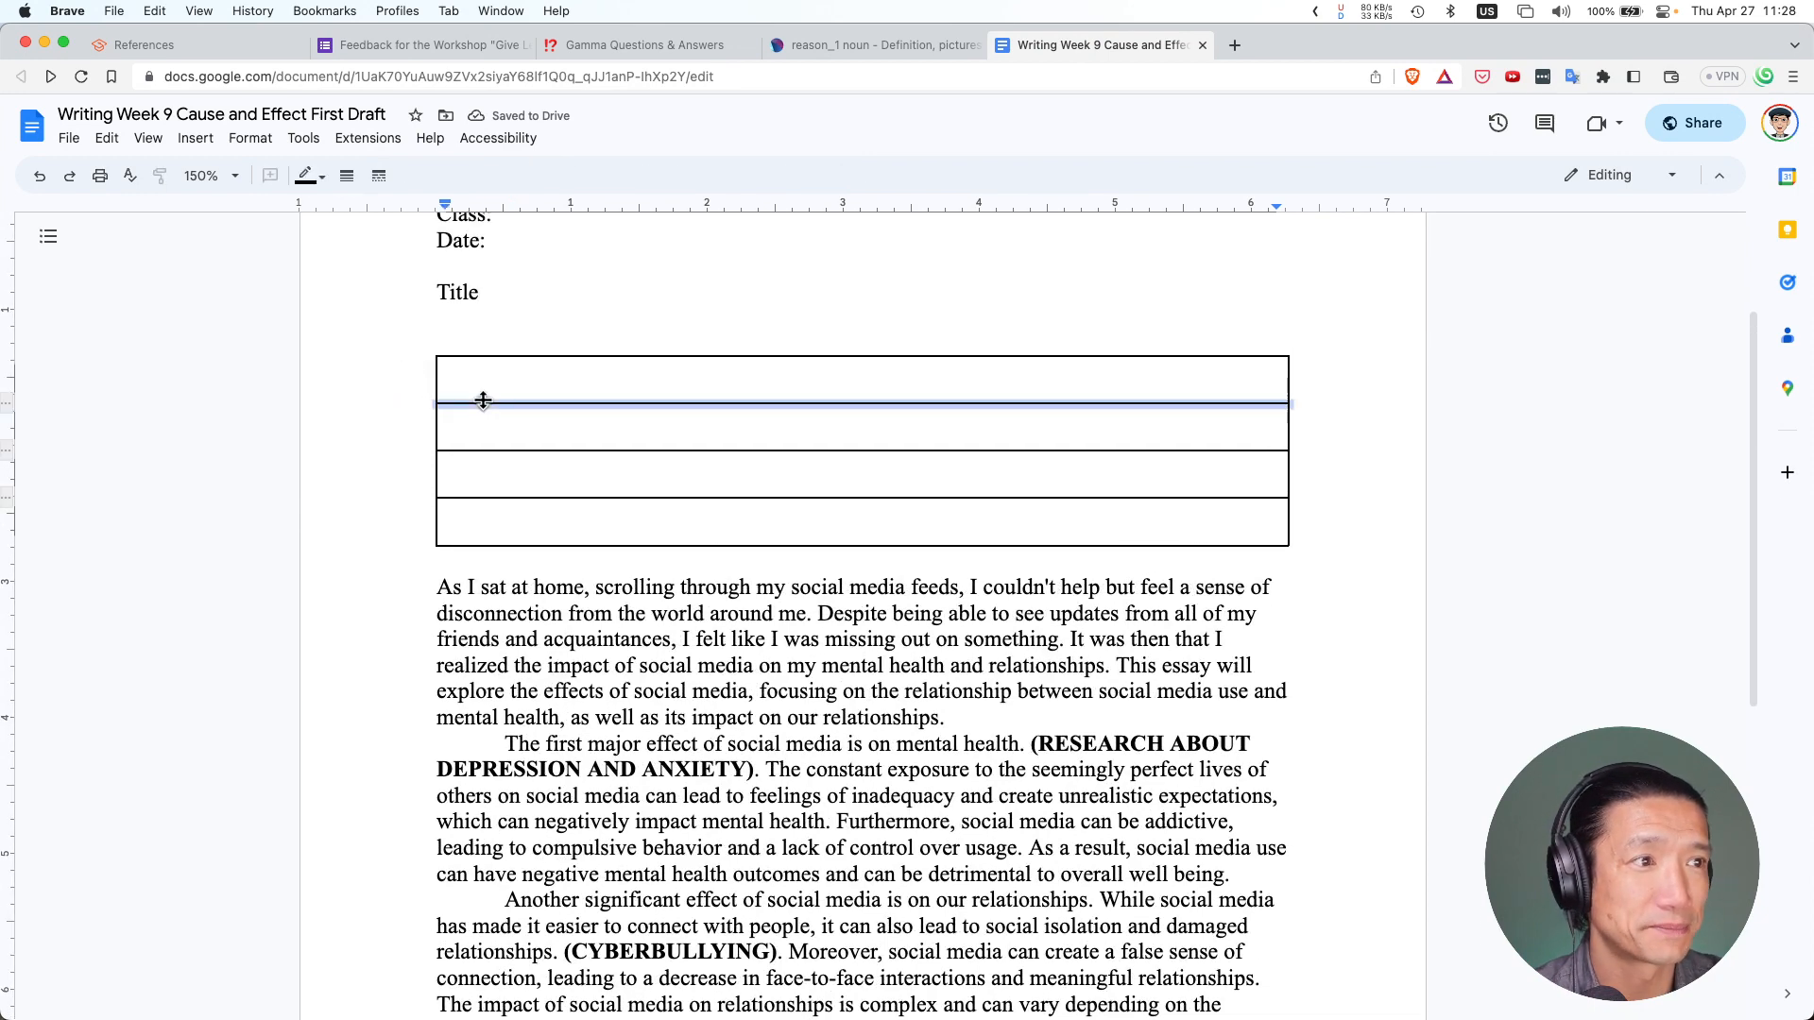
pyautogui.click(485, 356)
pyautogui.scroll(3, 381, 371)
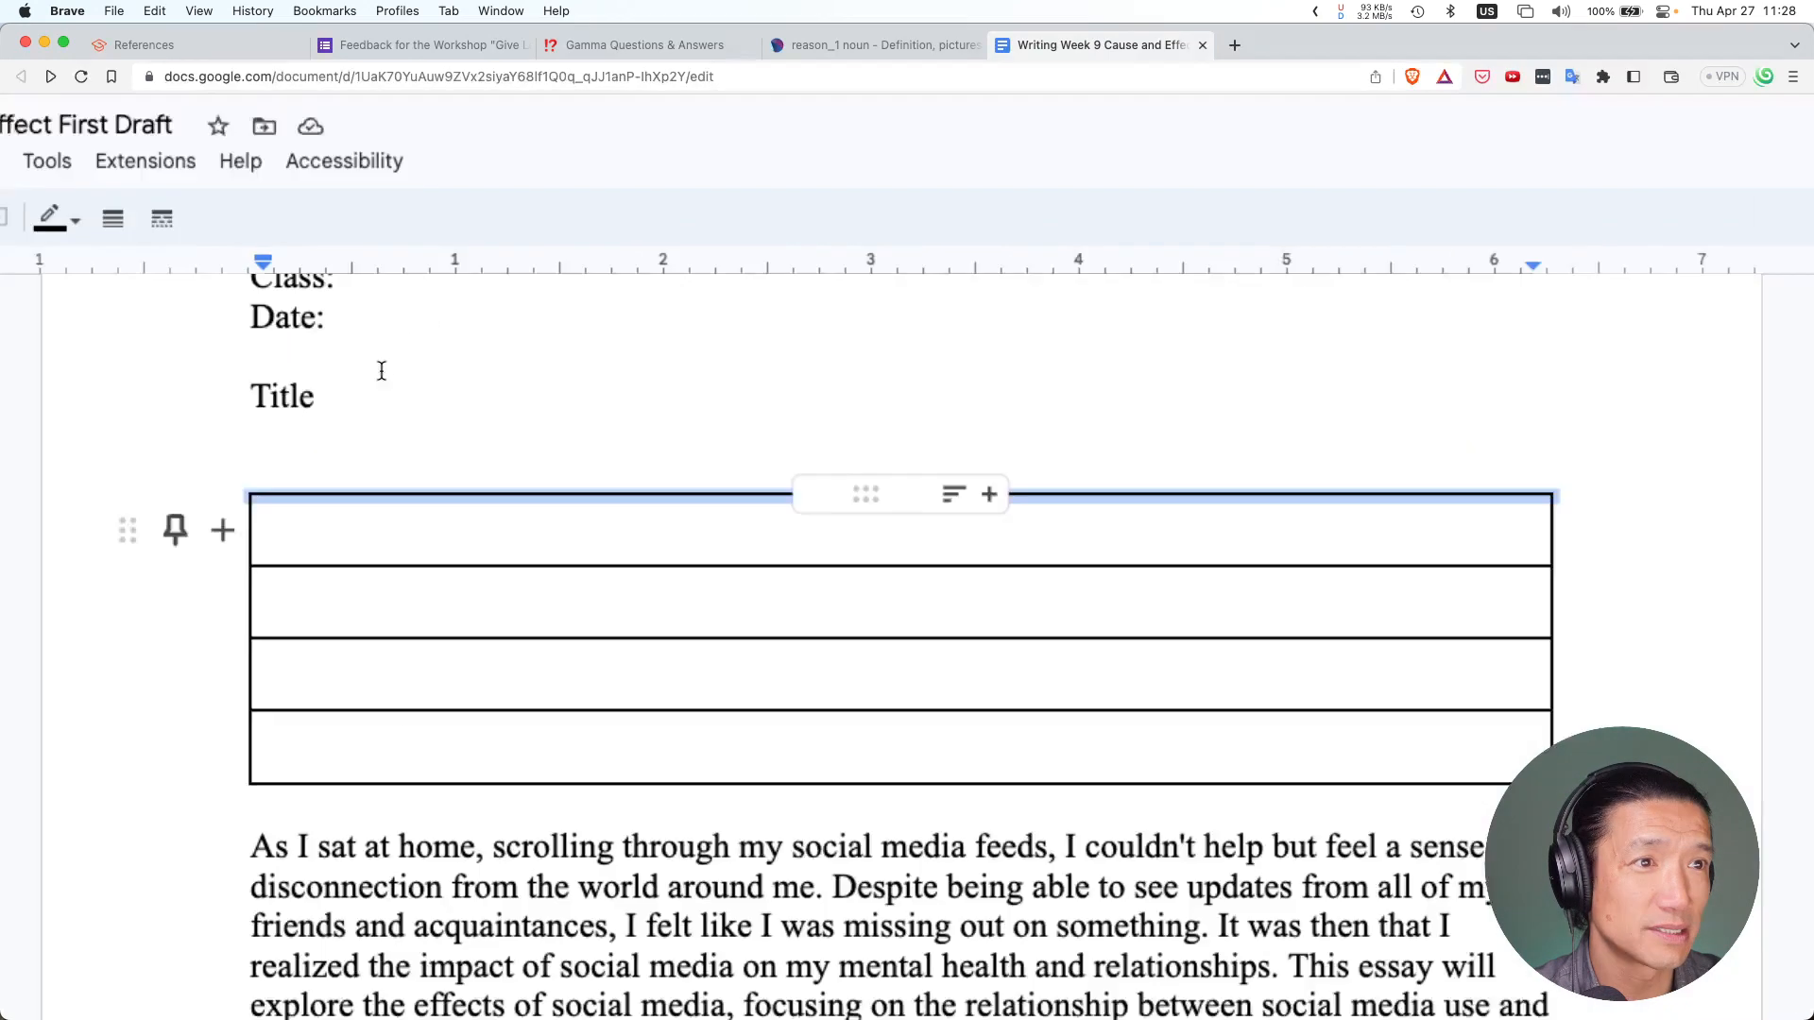
pyautogui.scroll(-3, 382, 370)
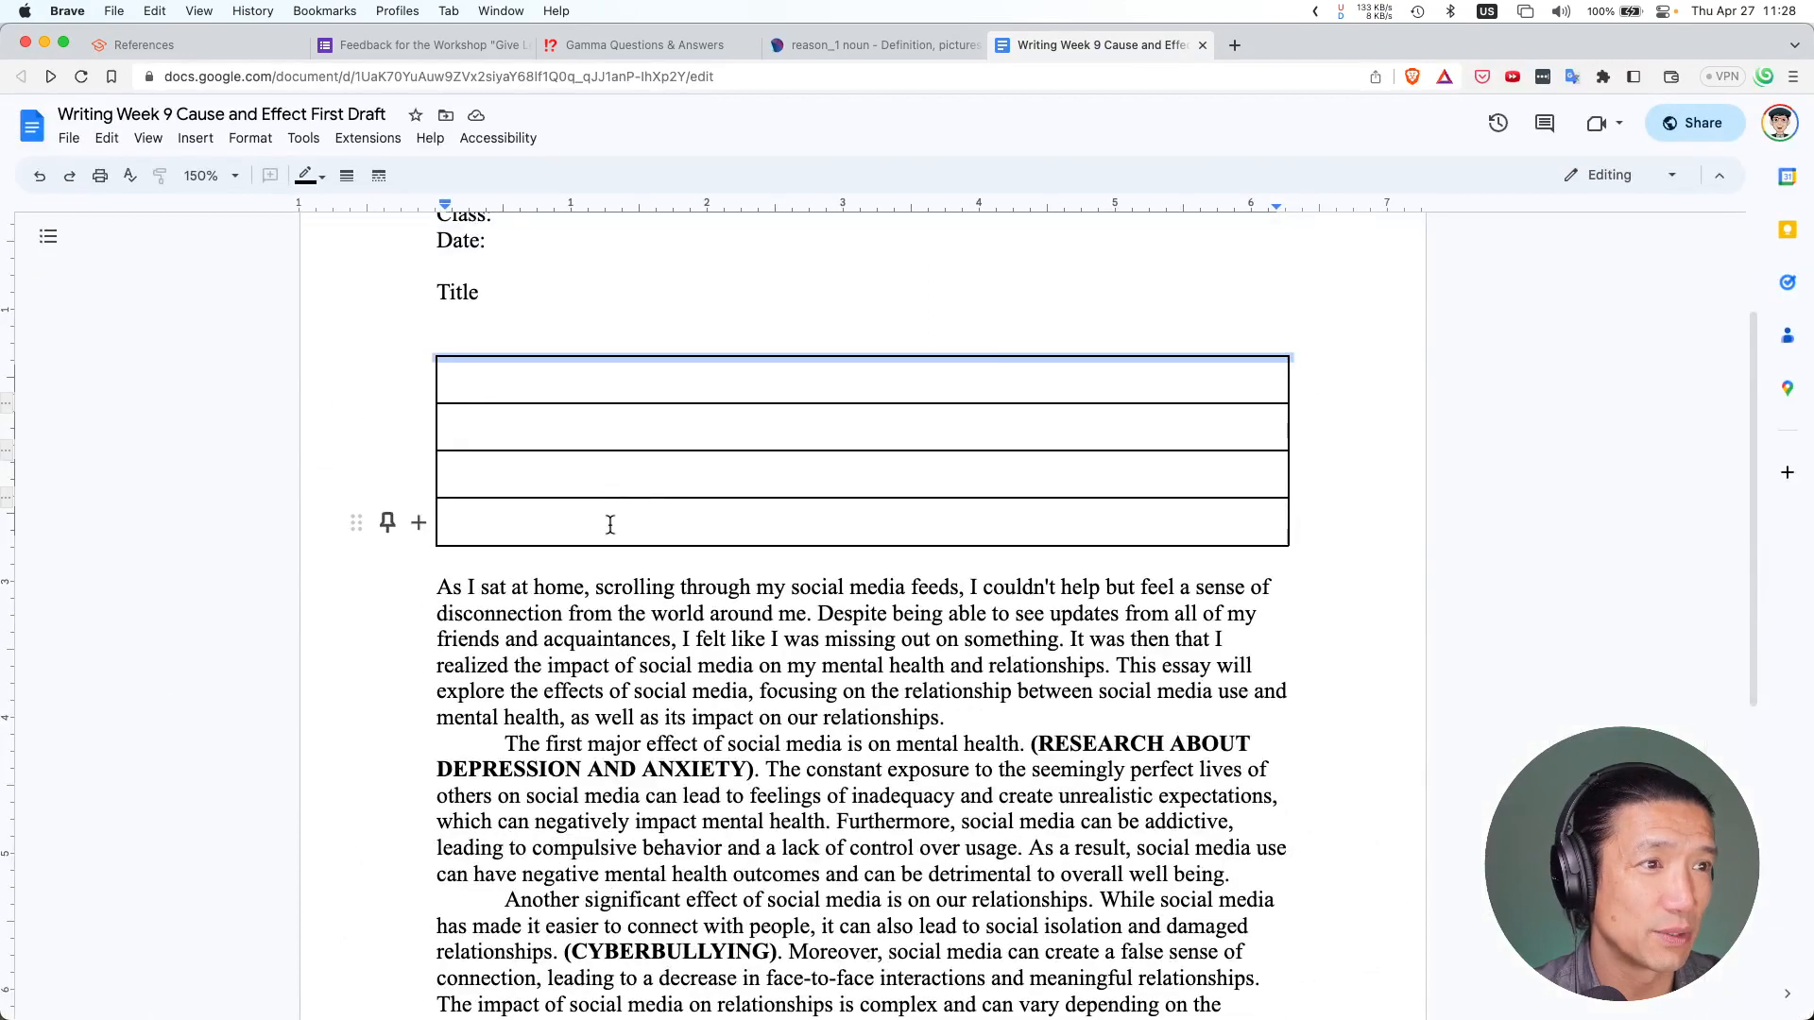
pyautogui.click(611, 524)
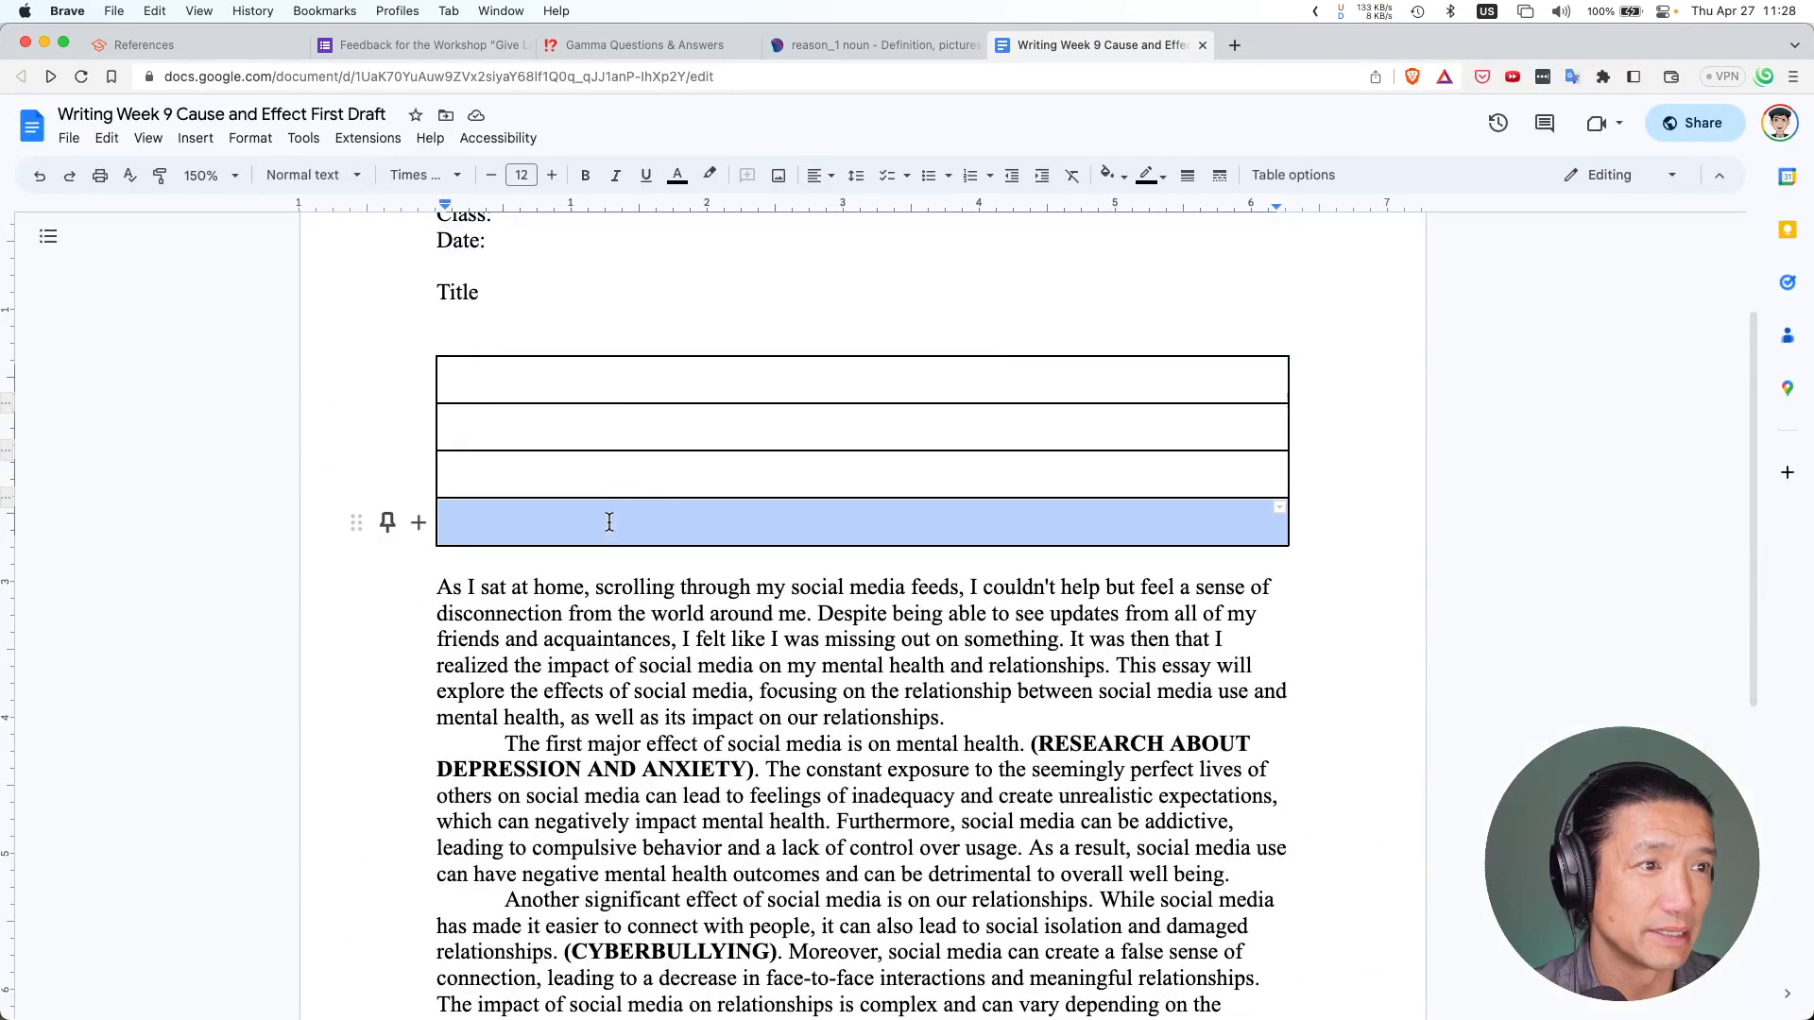
pyautogui.click(1305, 514)
pyautogui.press('Down')
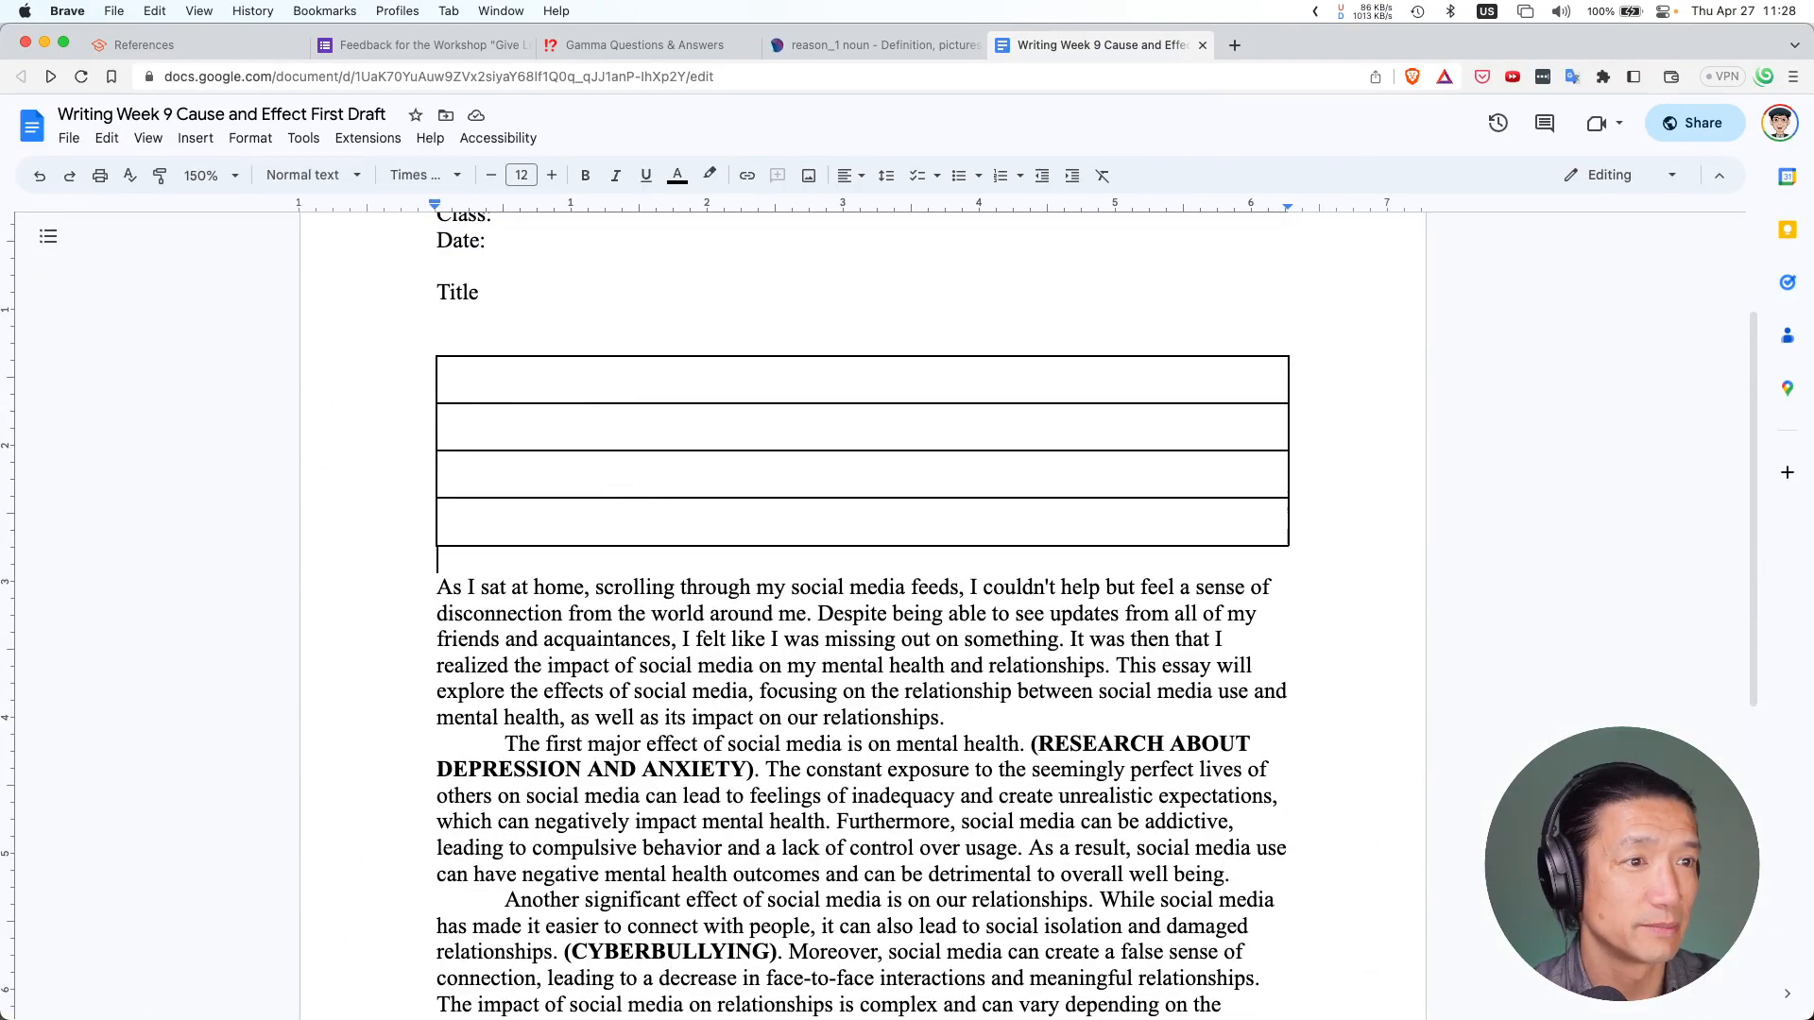
# Select the empty table's top border and bring up its table actions menu
pyautogui.scroll(-1, 387, 402)
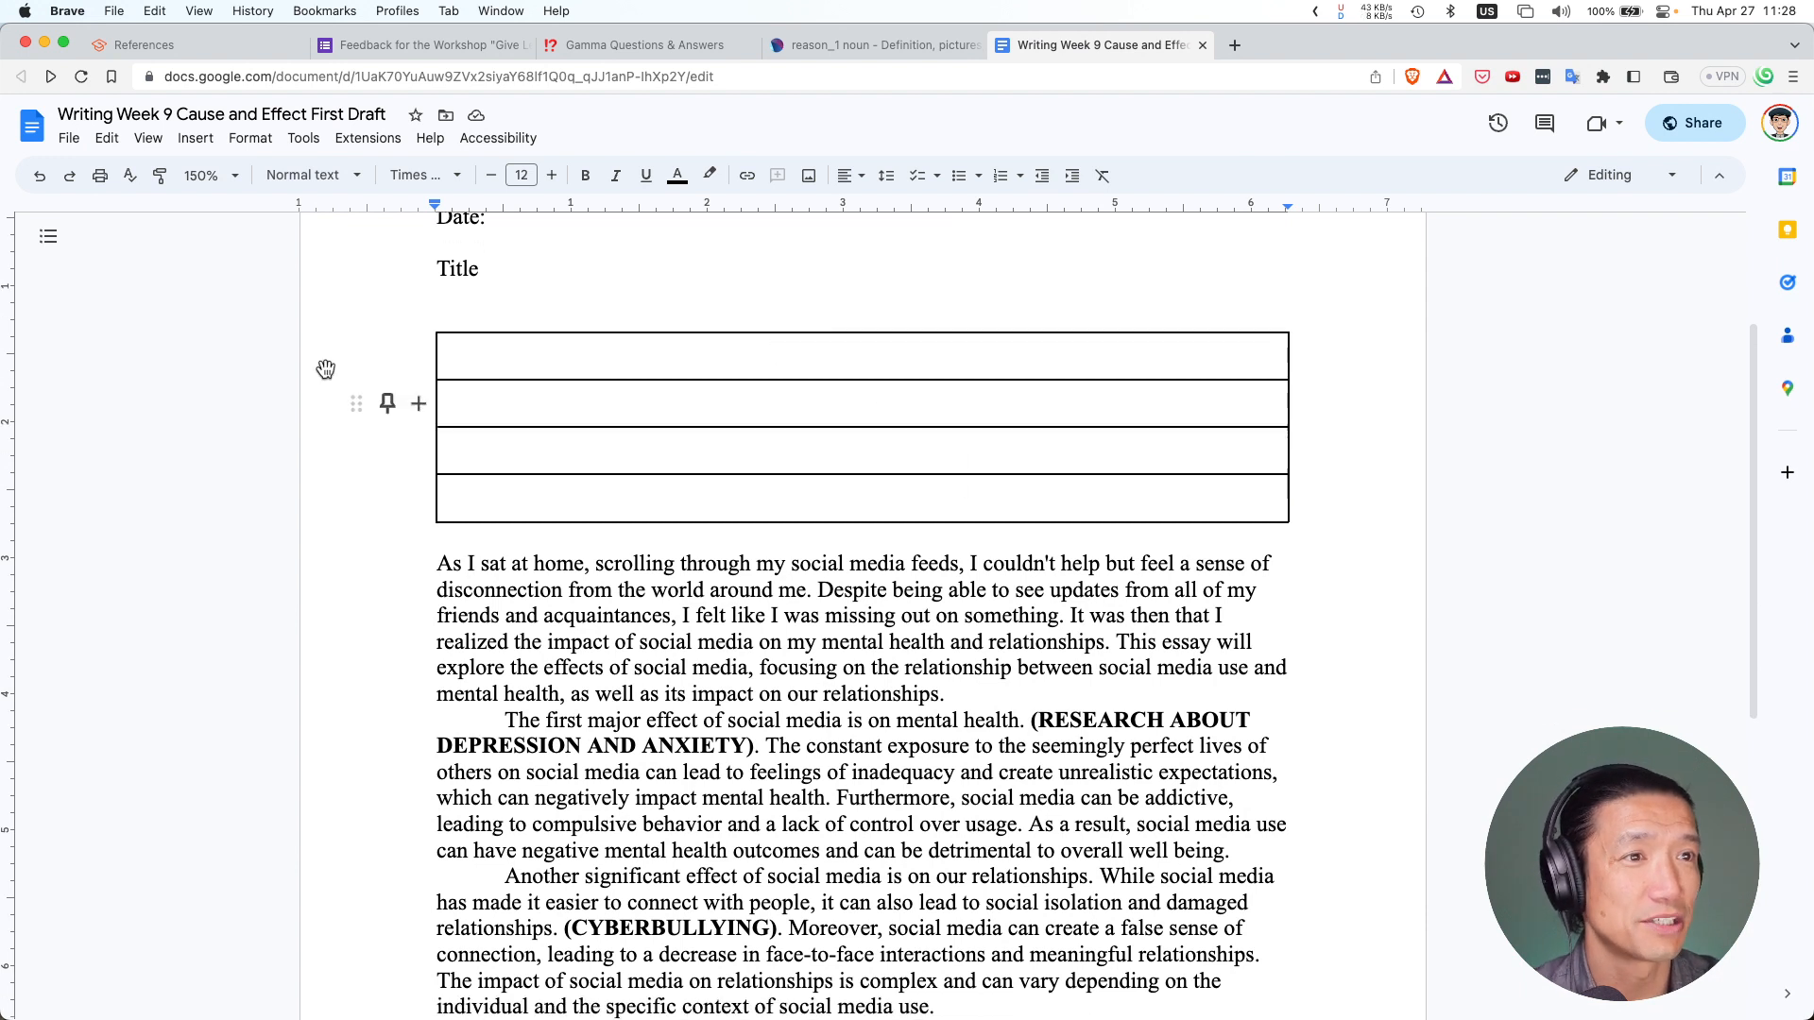
pyautogui.click(437, 333)
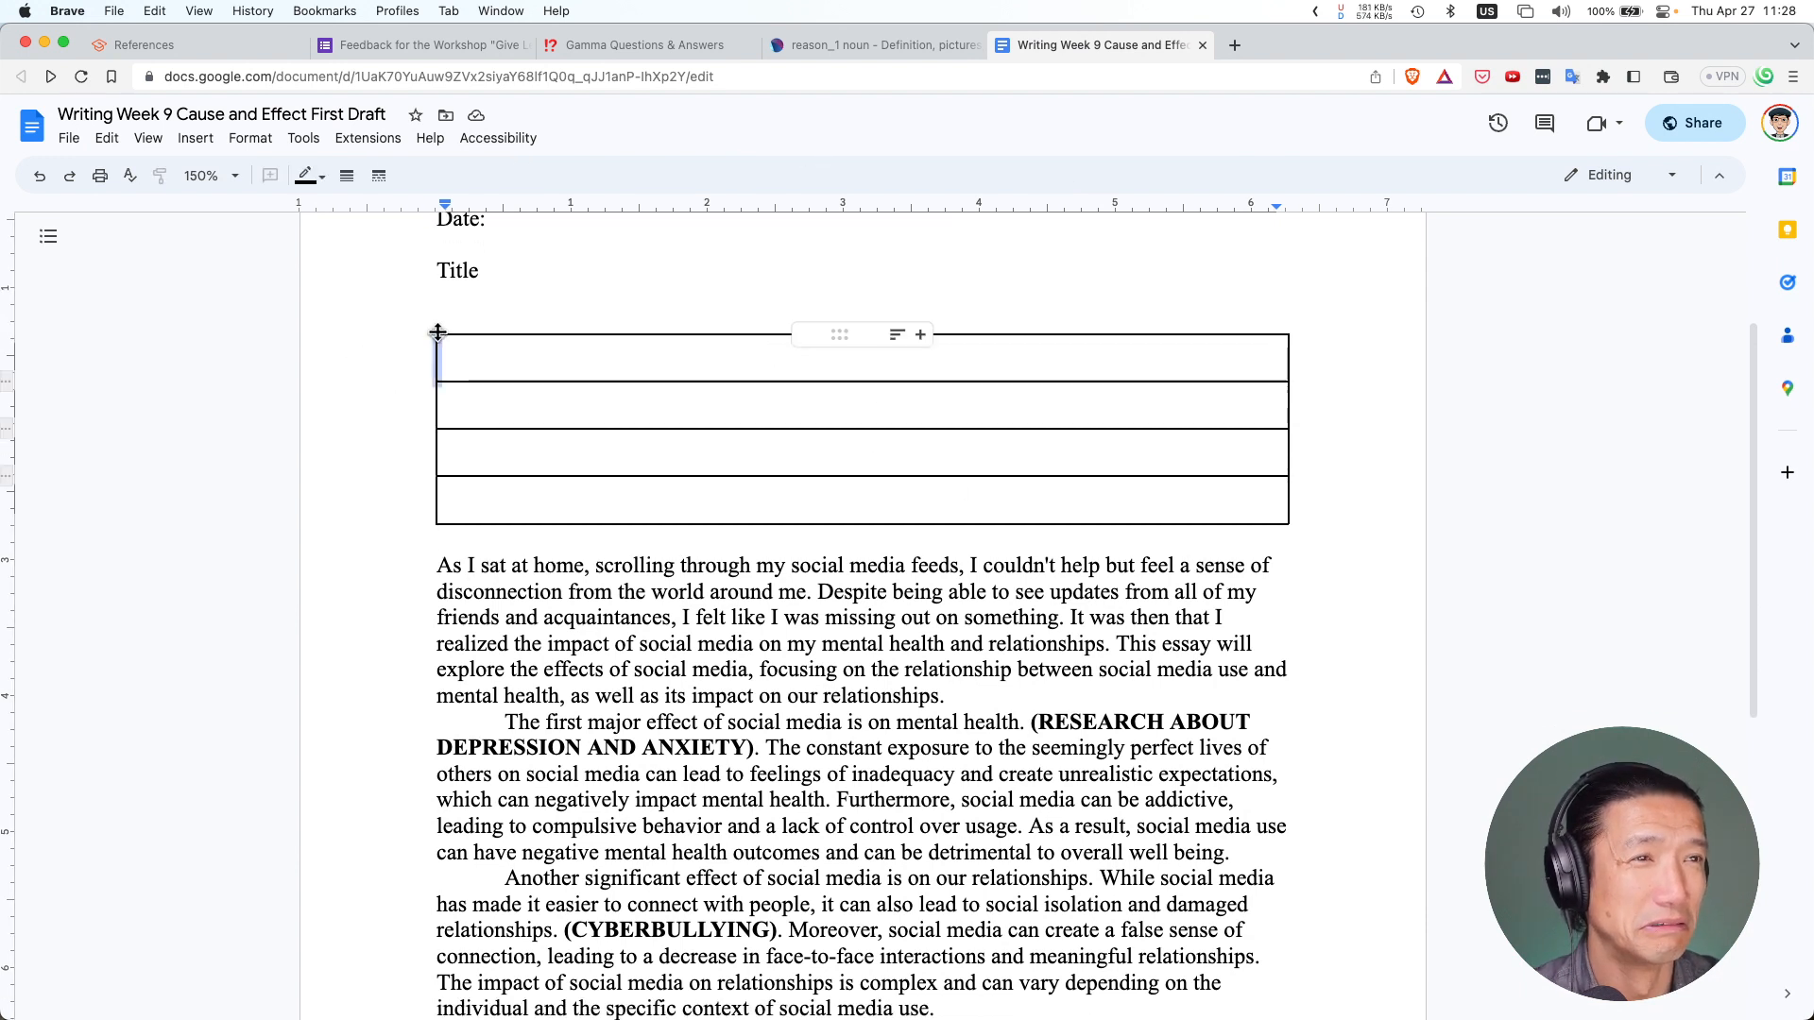
pyautogui.rightClick(589, 333)
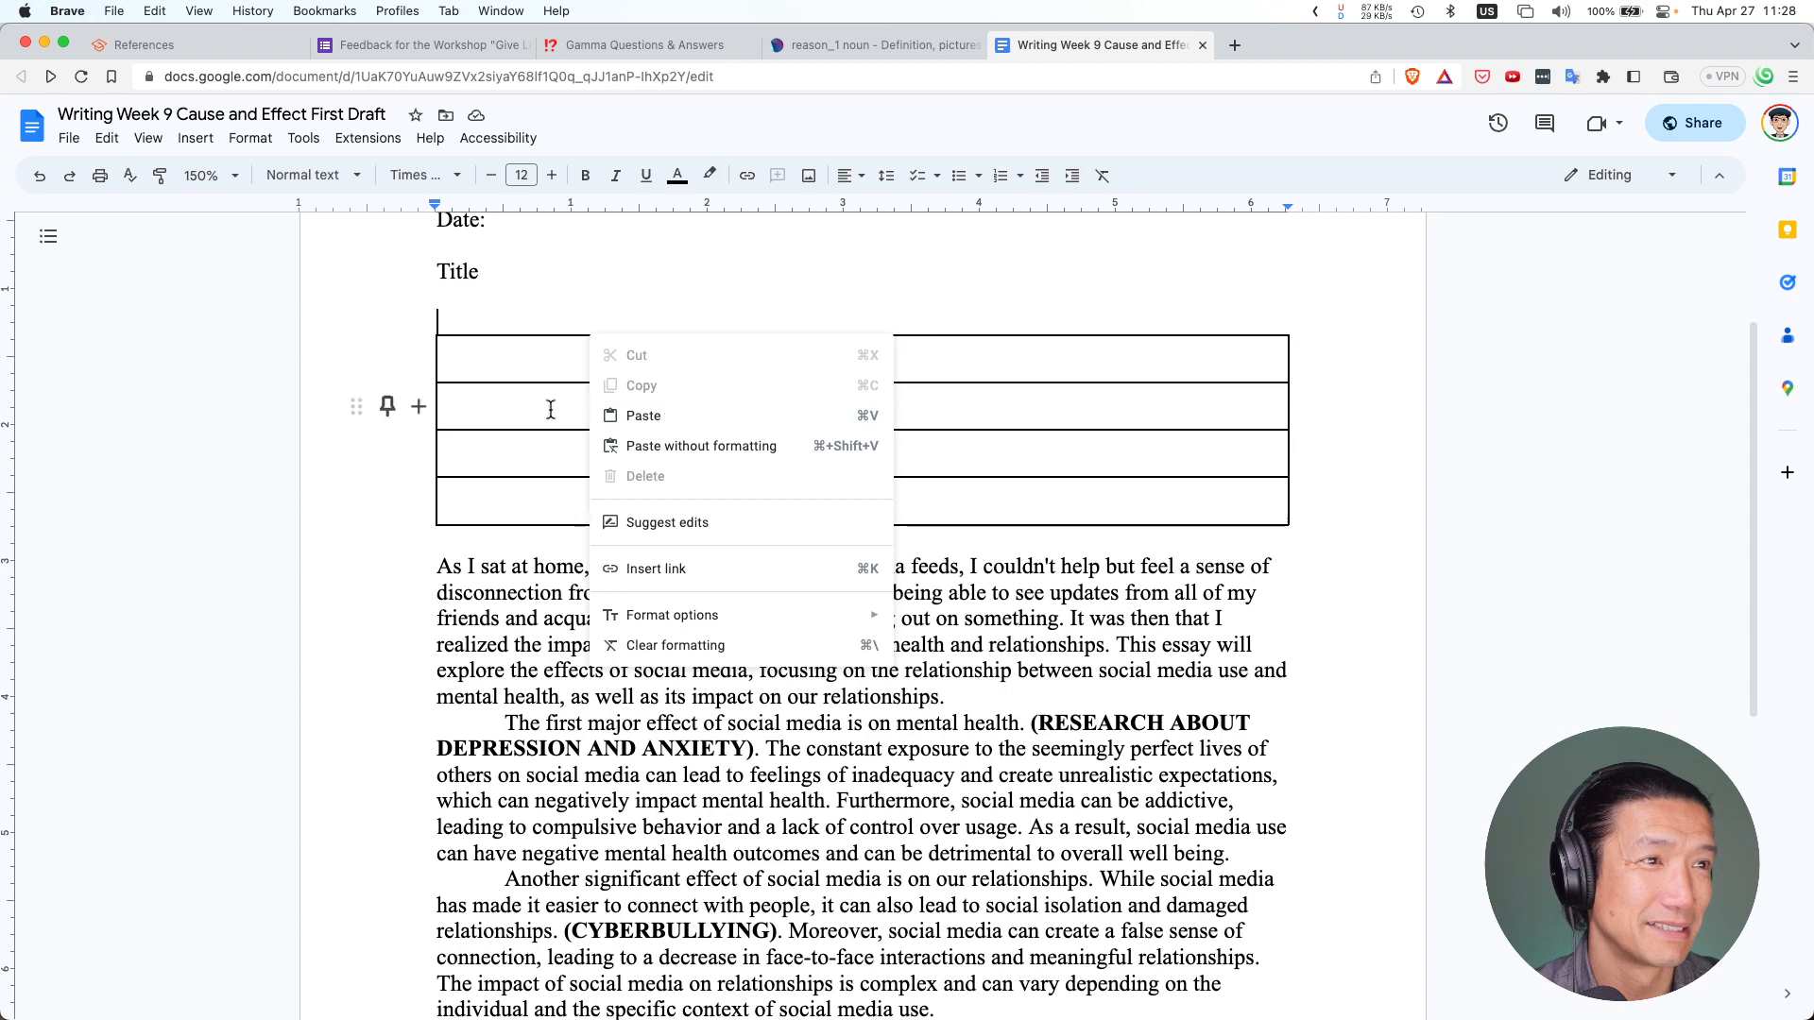
pyautogui.press('Escape')
pyautogui.click(445, 338)
pyautogui.rightClick(447, 345)
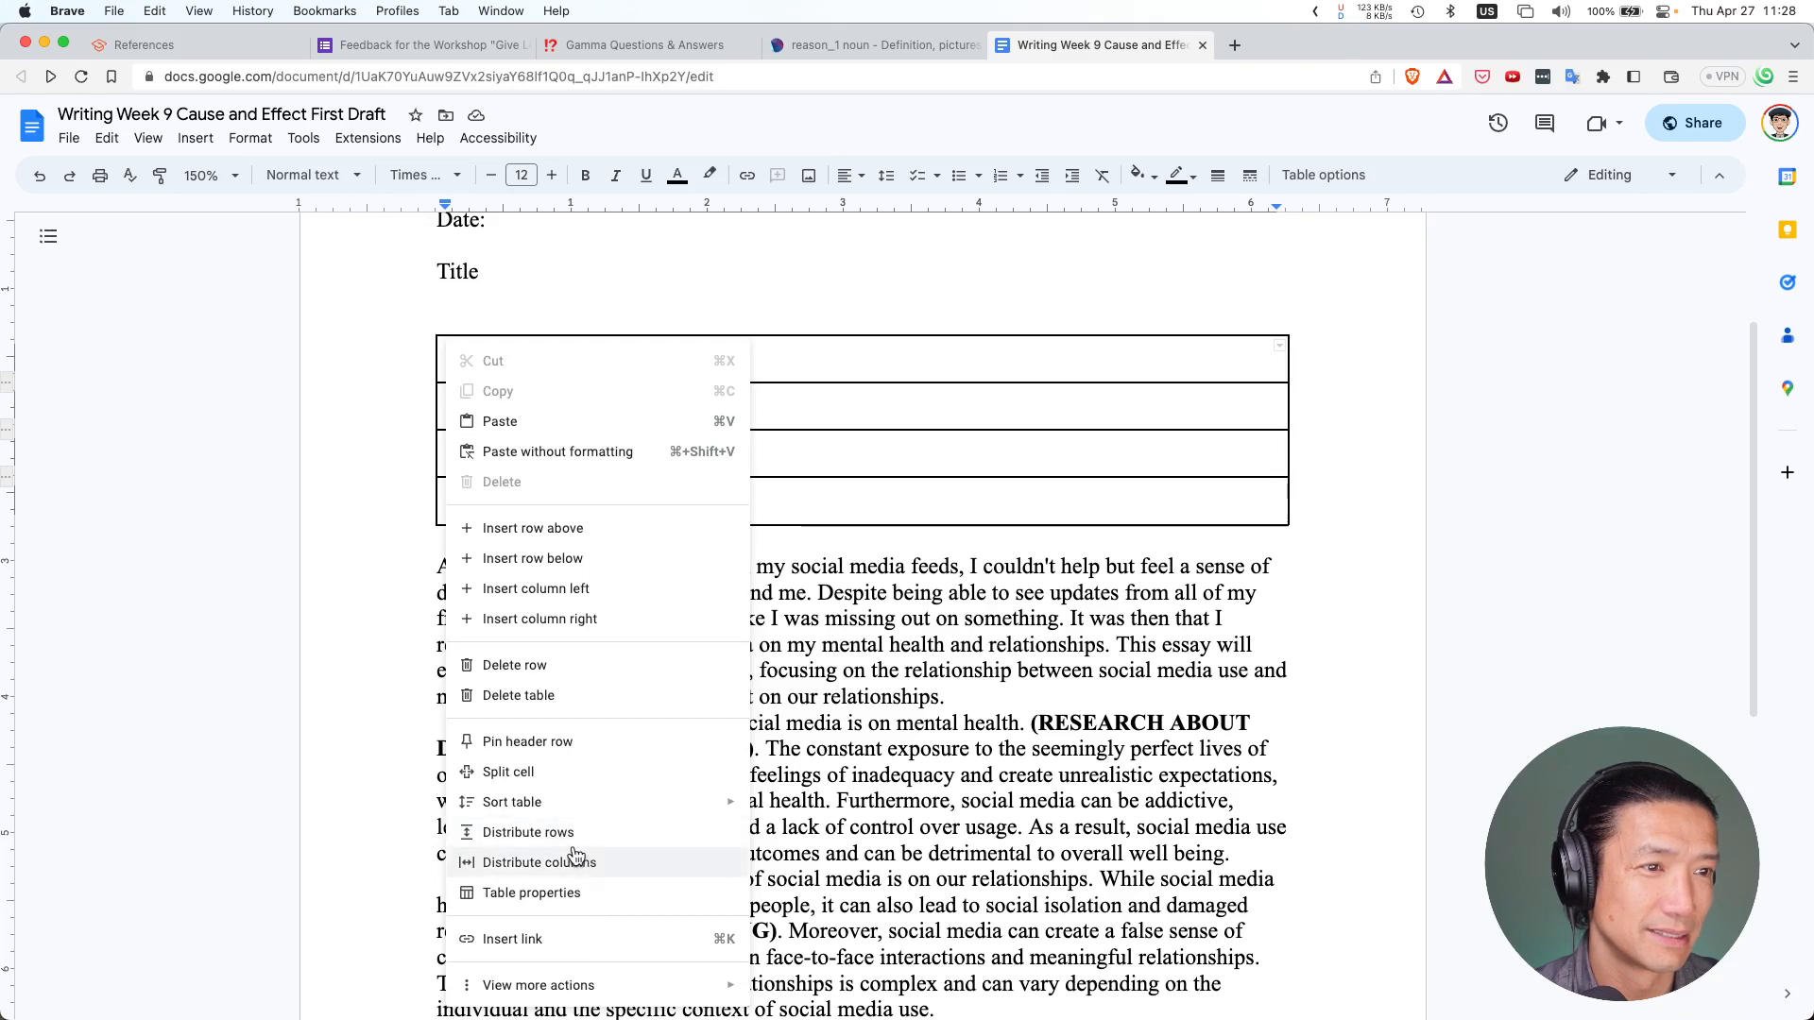
# Delete the empty table, remove the blank line above the essay, and indent its opening paragraph
pyautogui.click(551, 697)
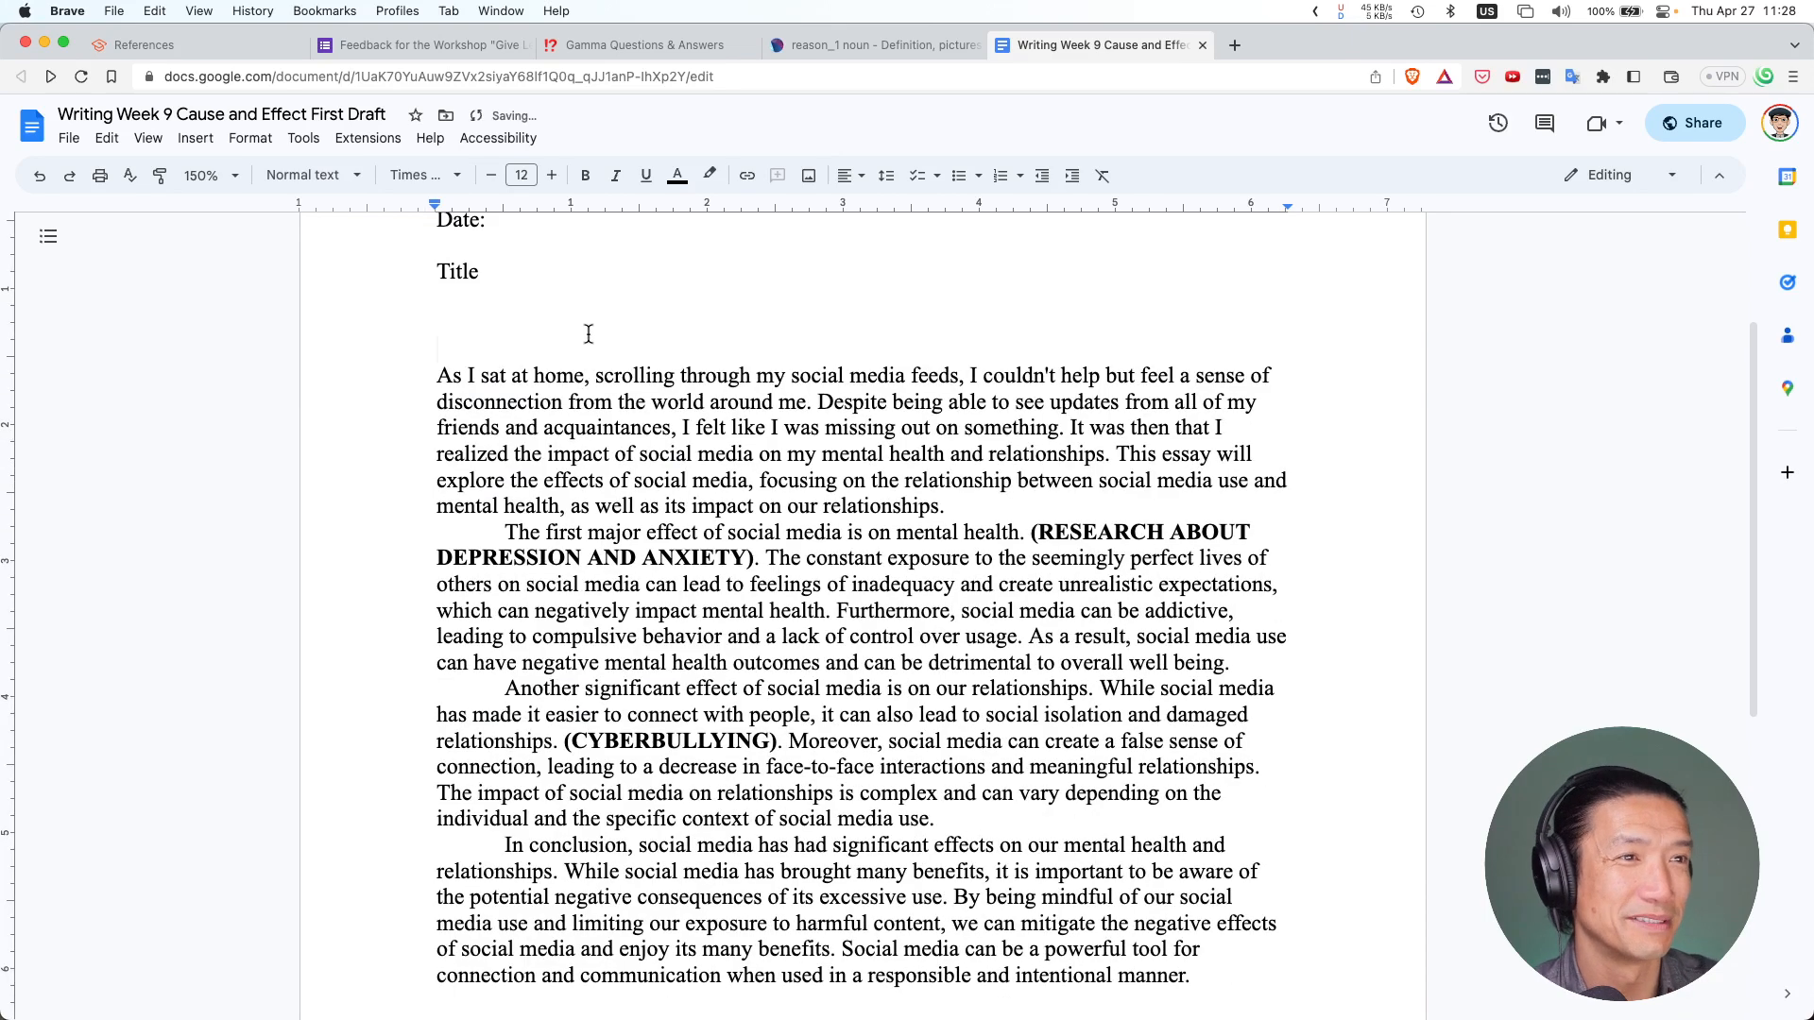
pyautogui.press('BackSpace')
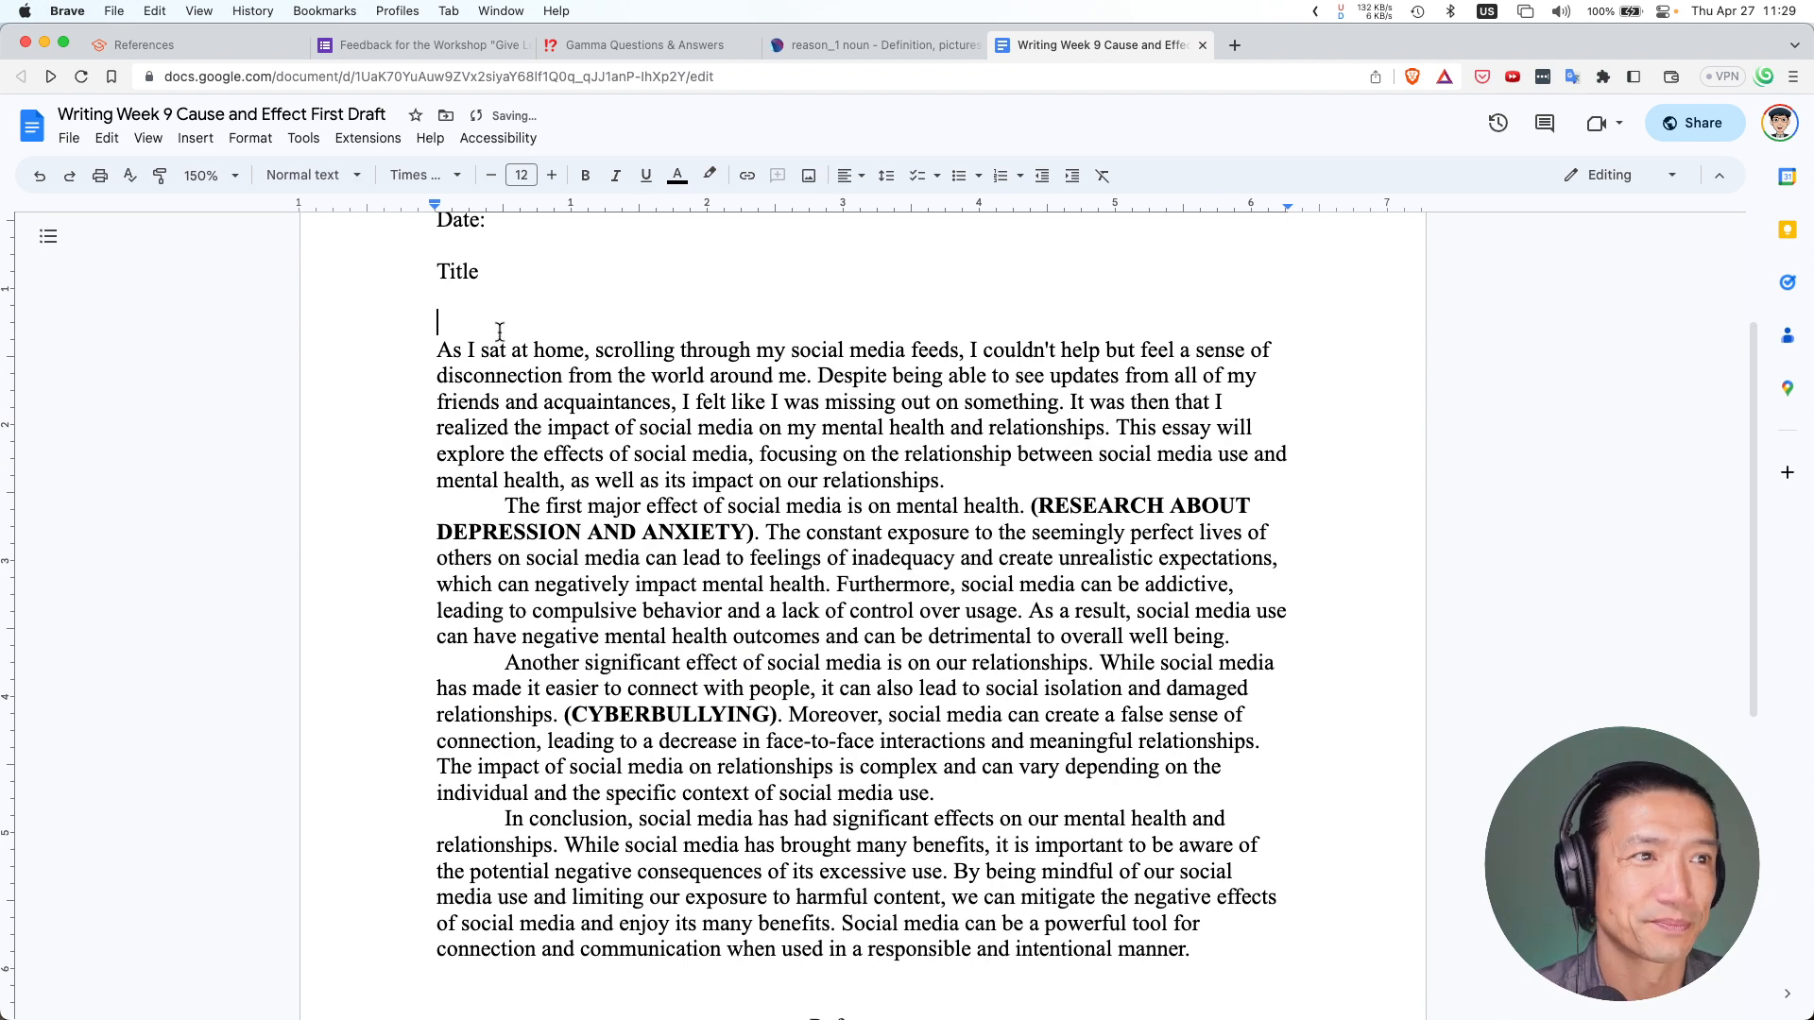
pyautogui.click(440, 353)
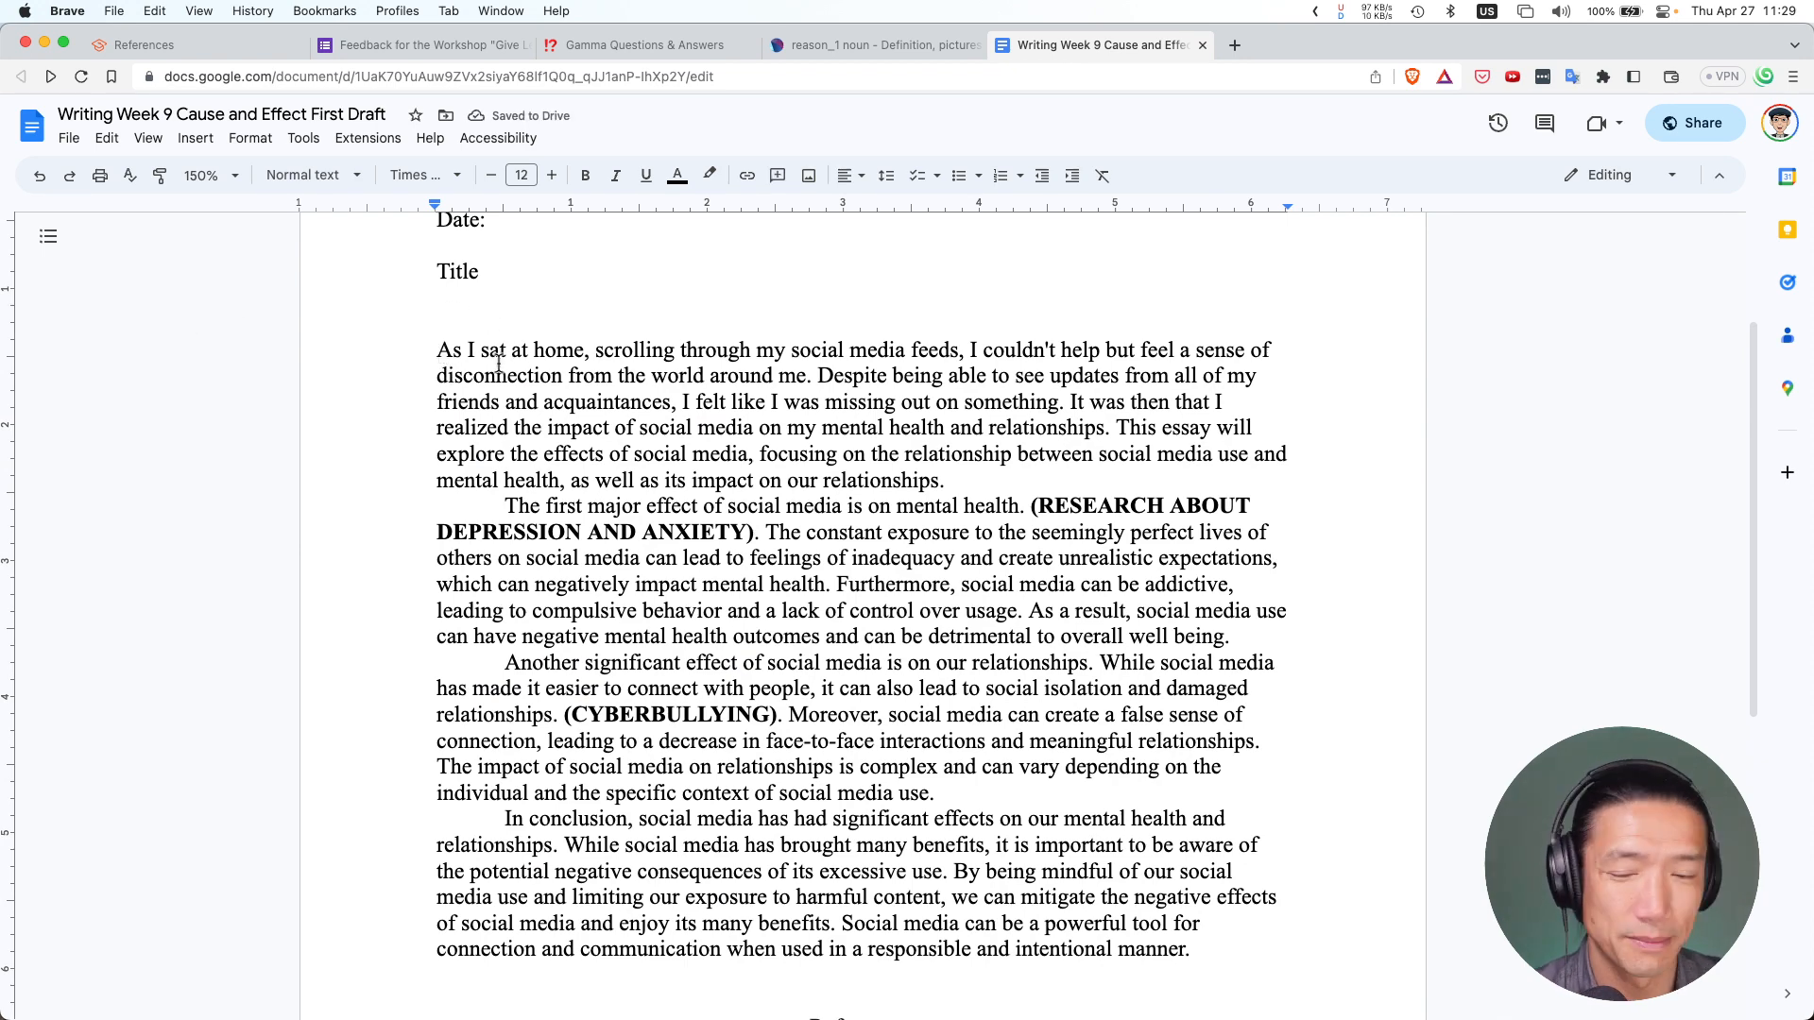
pyautogui.press('Tab')
pyautogui.scroll(2, 501, 364)
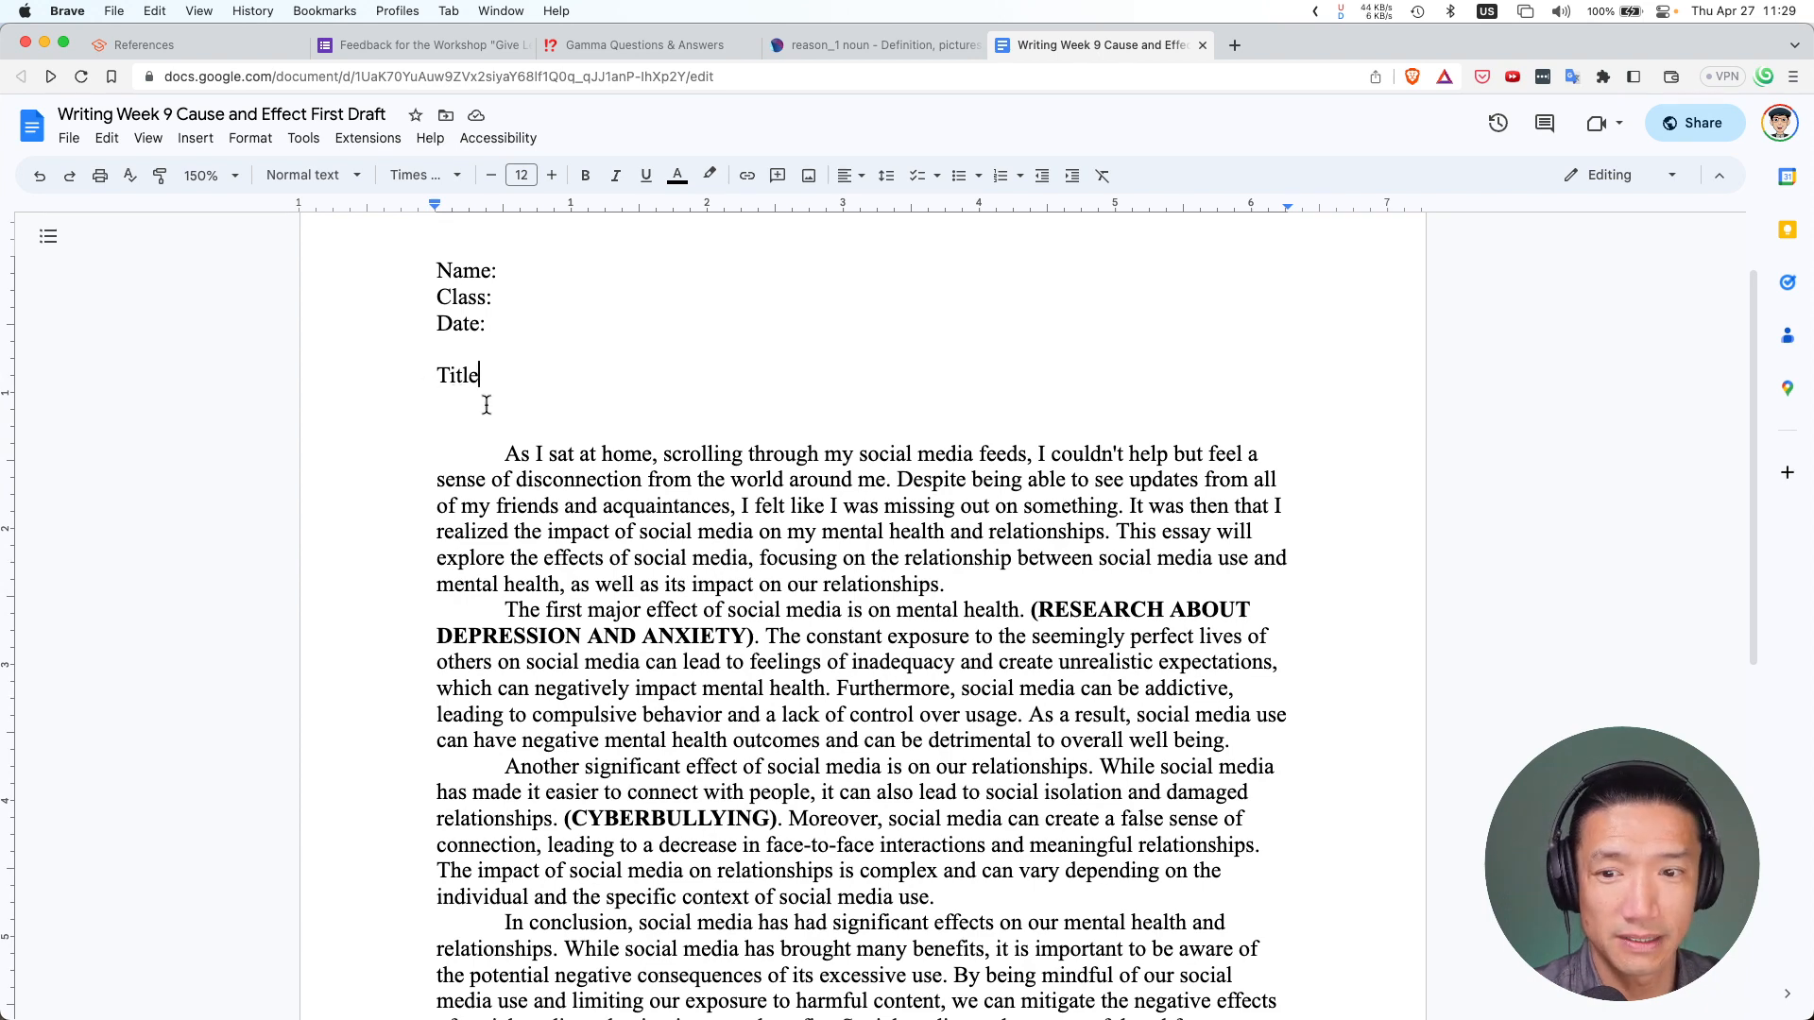
pyautogui.scroll(2, 499, 408)
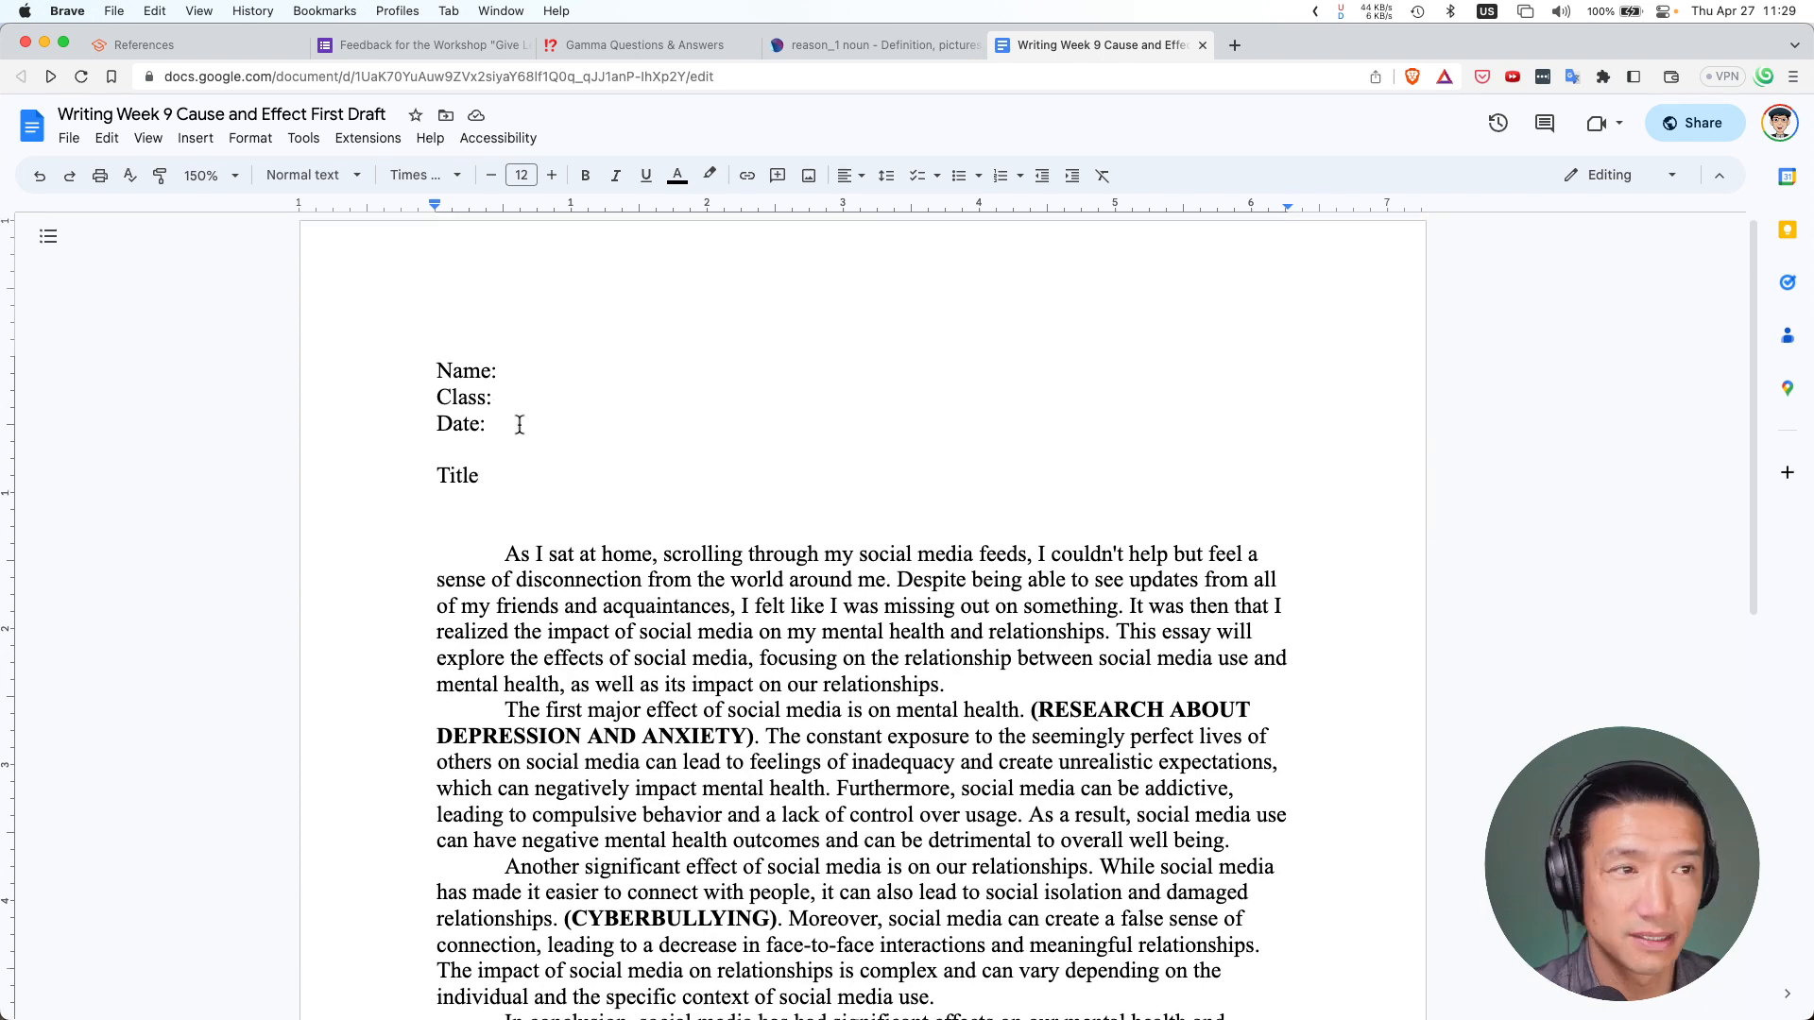
pyautogui.click(545, 370)
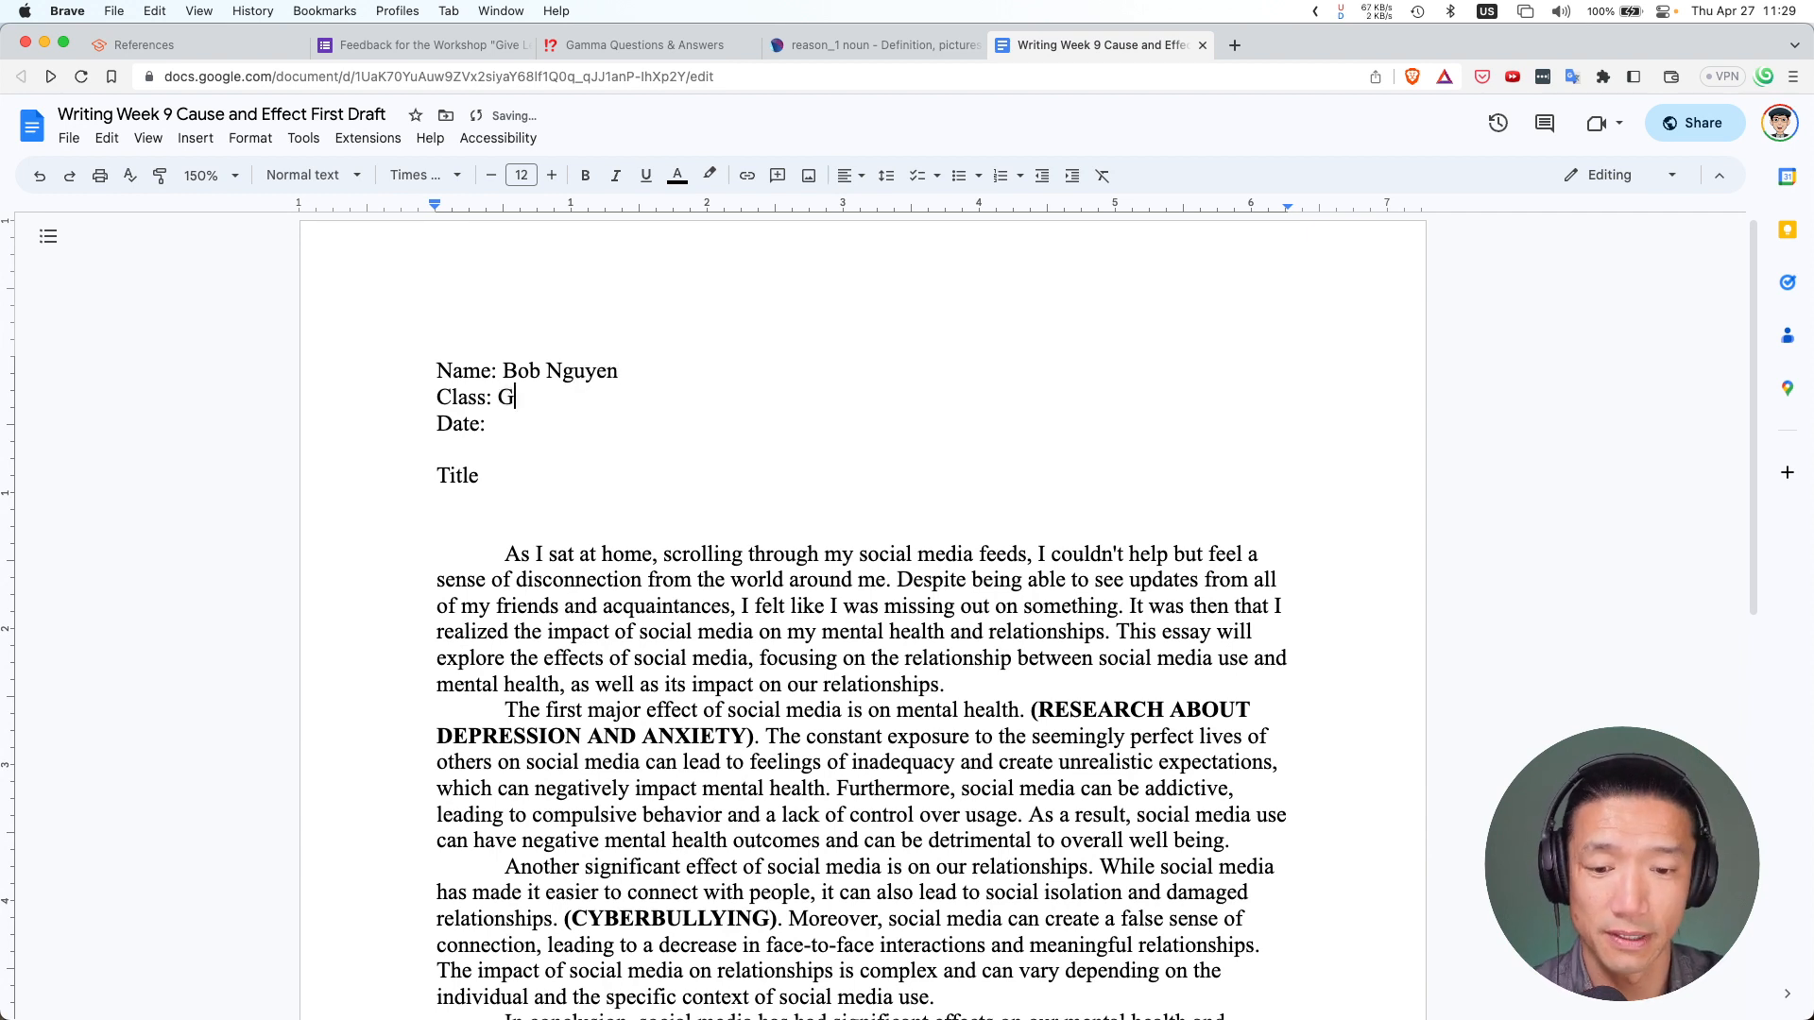
# Enter the student's name, class GM-12 and date 27/04/2023 on the heading lines
pyautogui.write('M-1')
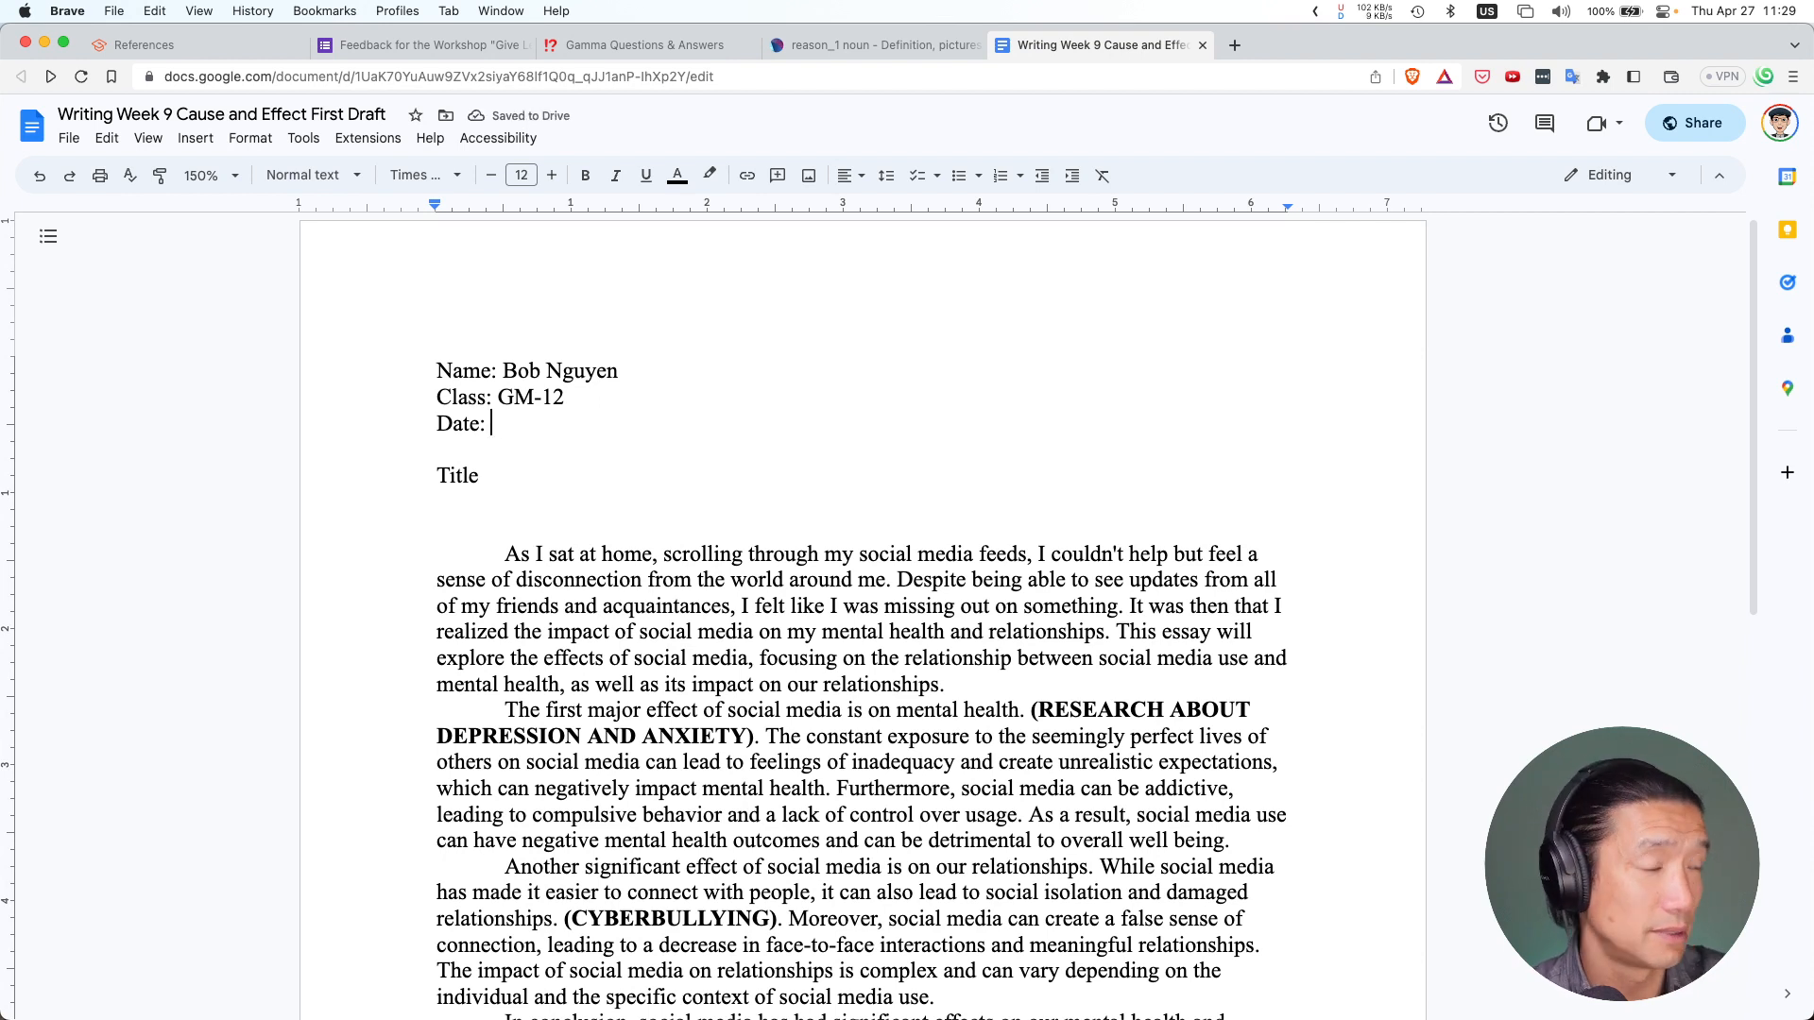
pyautogui.write('27/04/')
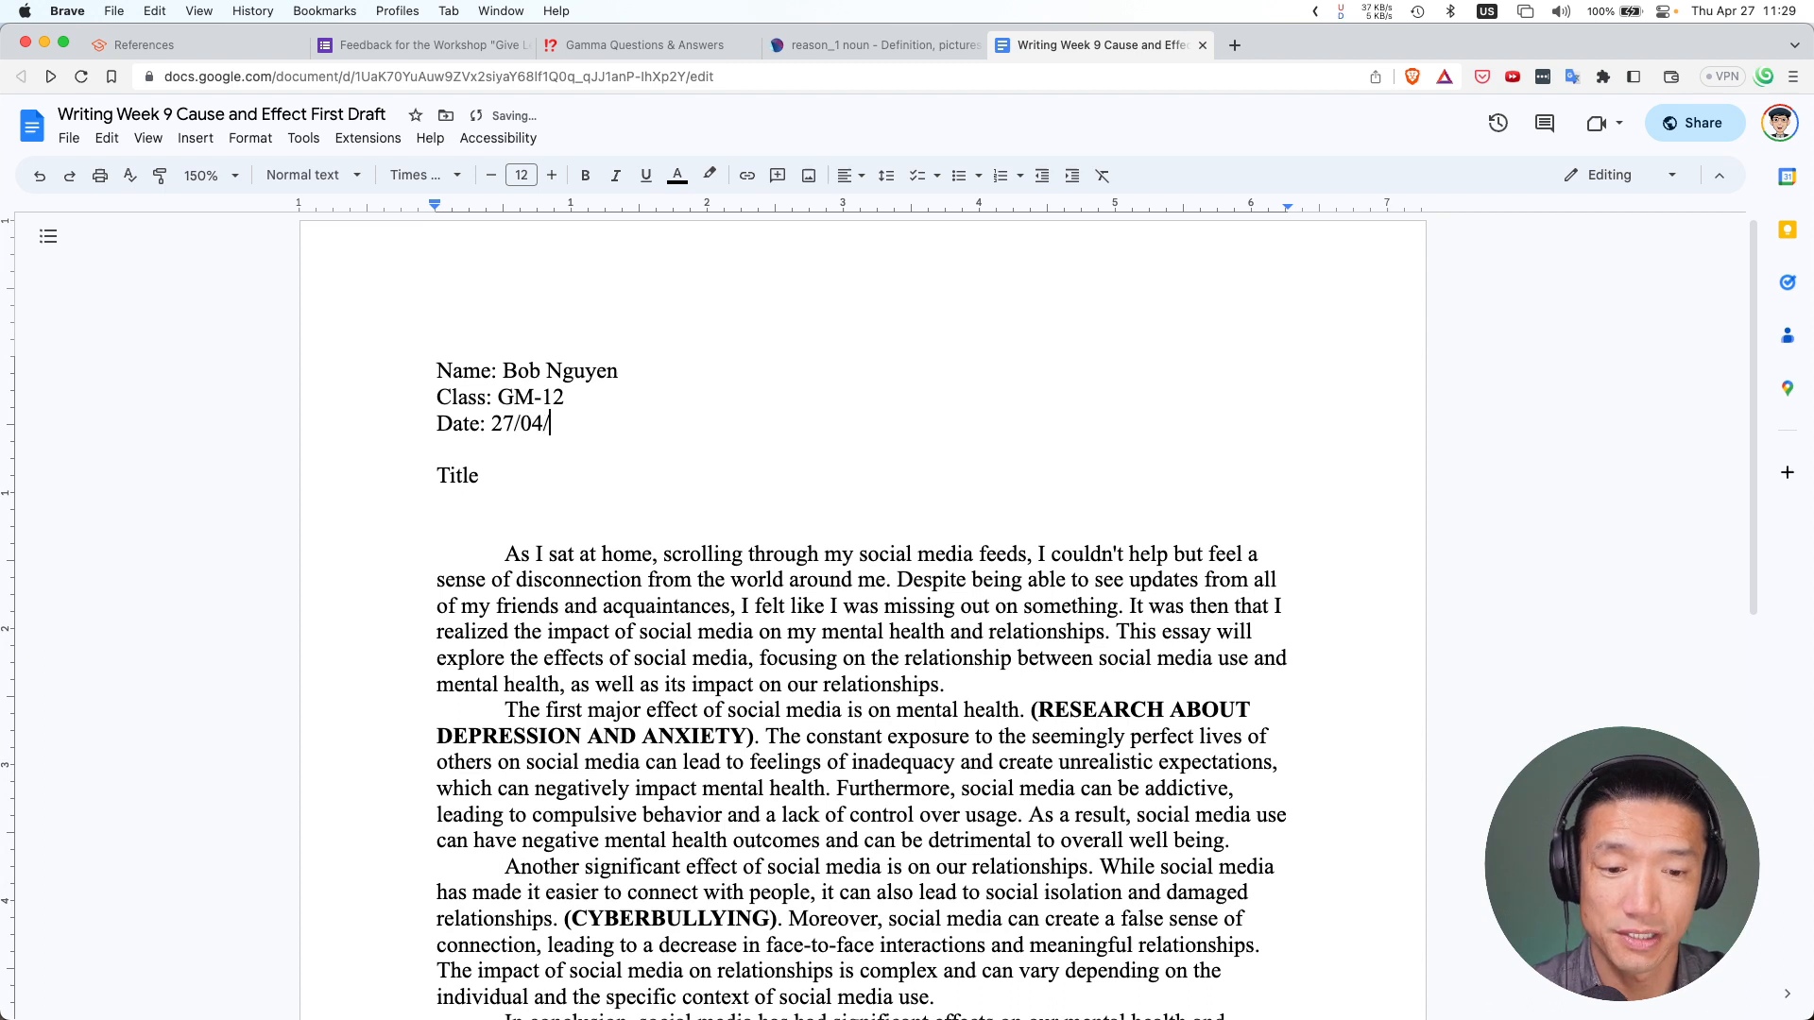
pyautogui.write('2023')
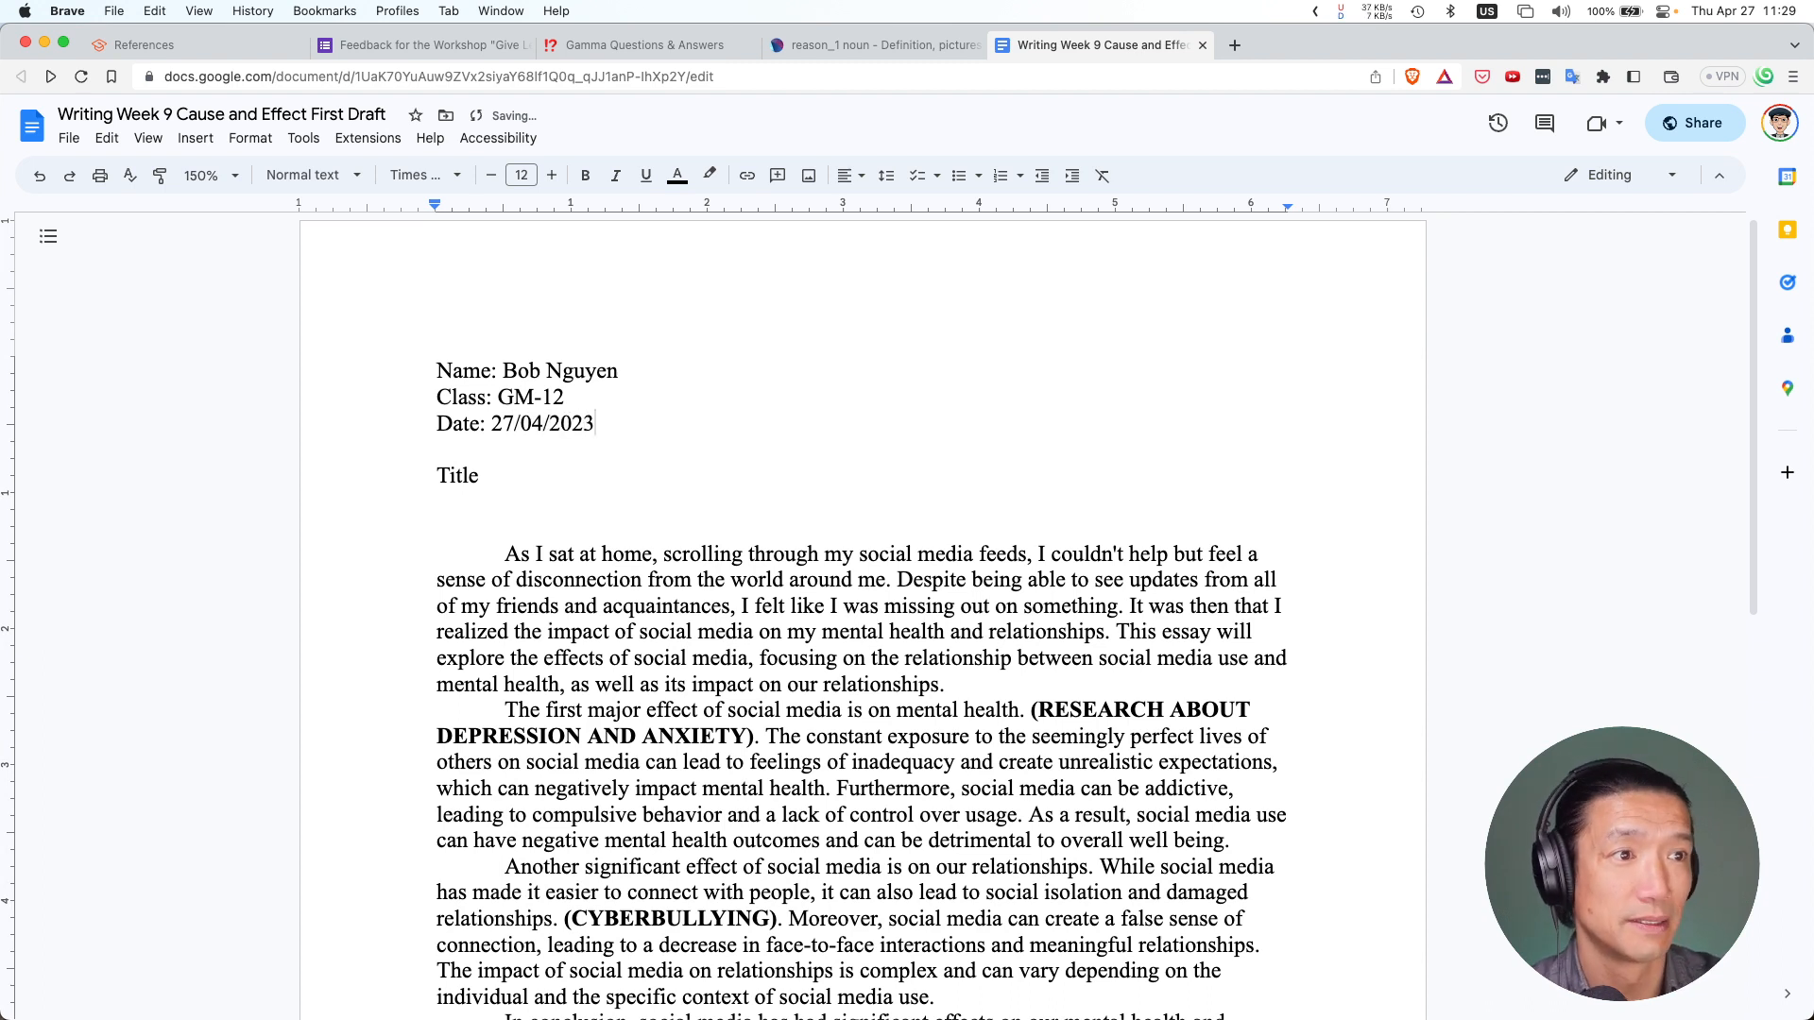
pyautogui.press('Up')
pyautogui.press('Home')
pyautogui.press('Right')
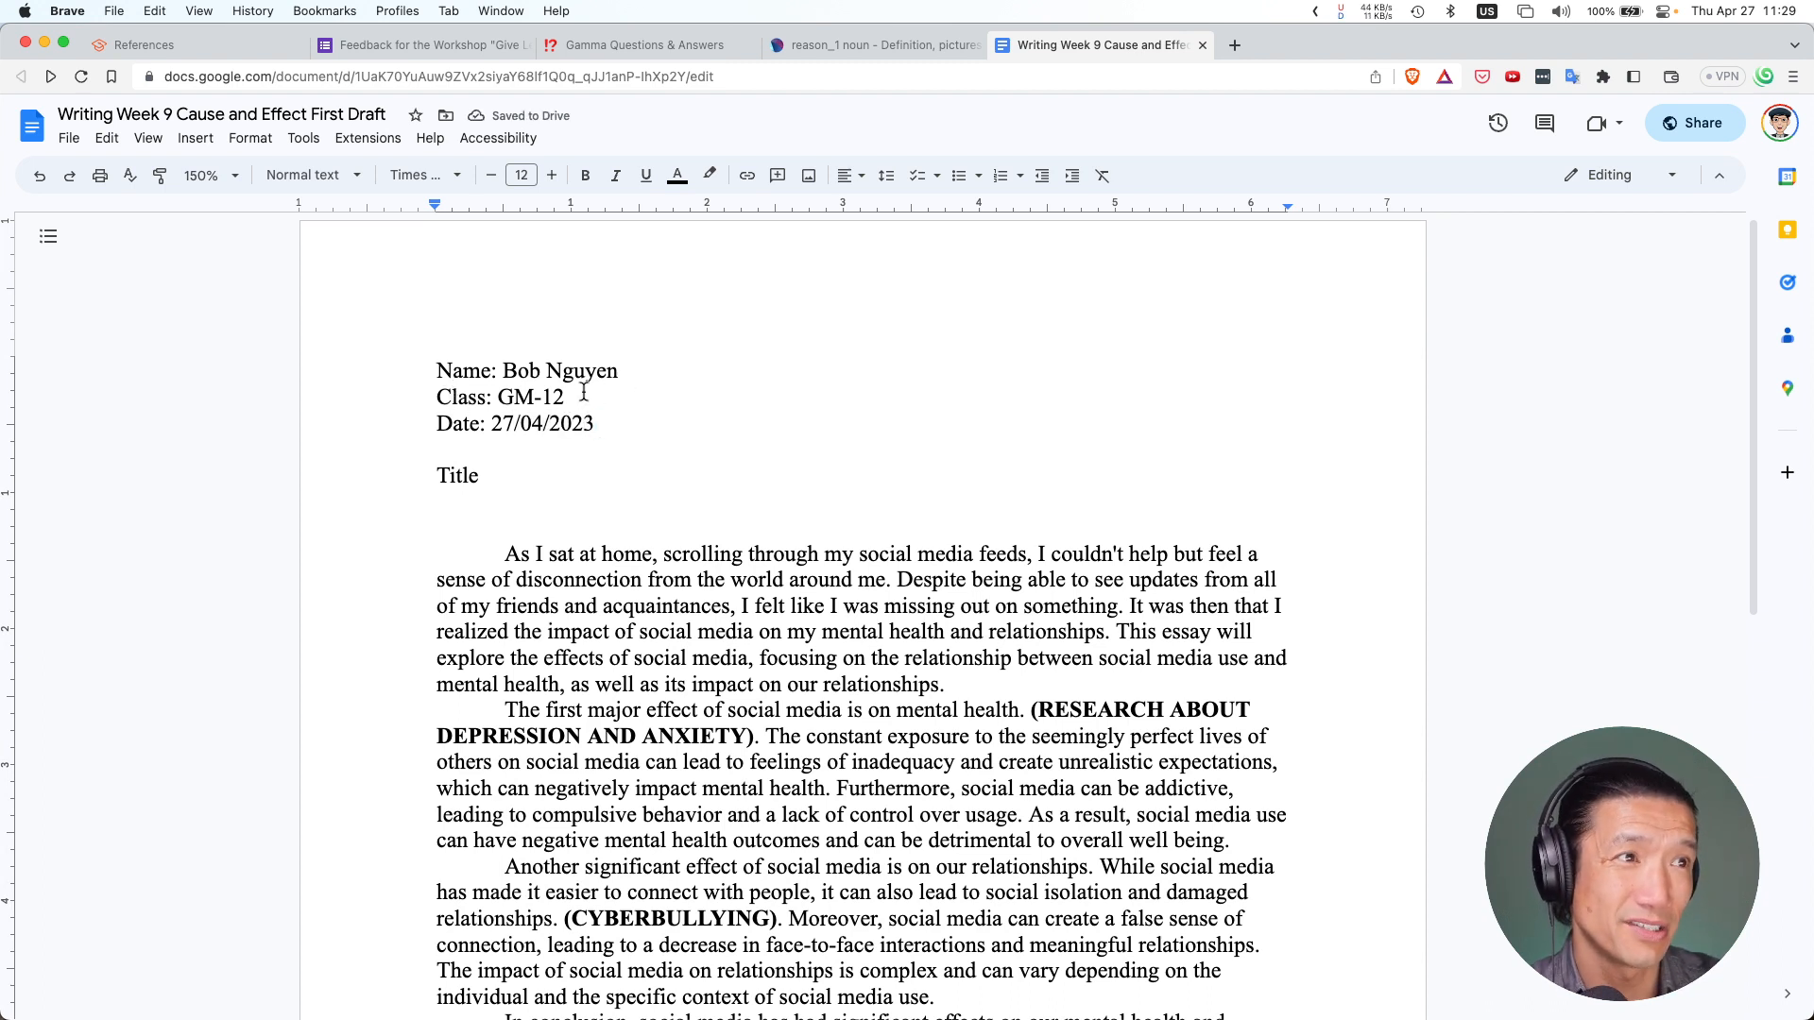
# Select the Name, Class and Date lines and set them to right alignment
pyautogui.moveTo(631, 423); pyautogui.dragTo(406, 368)
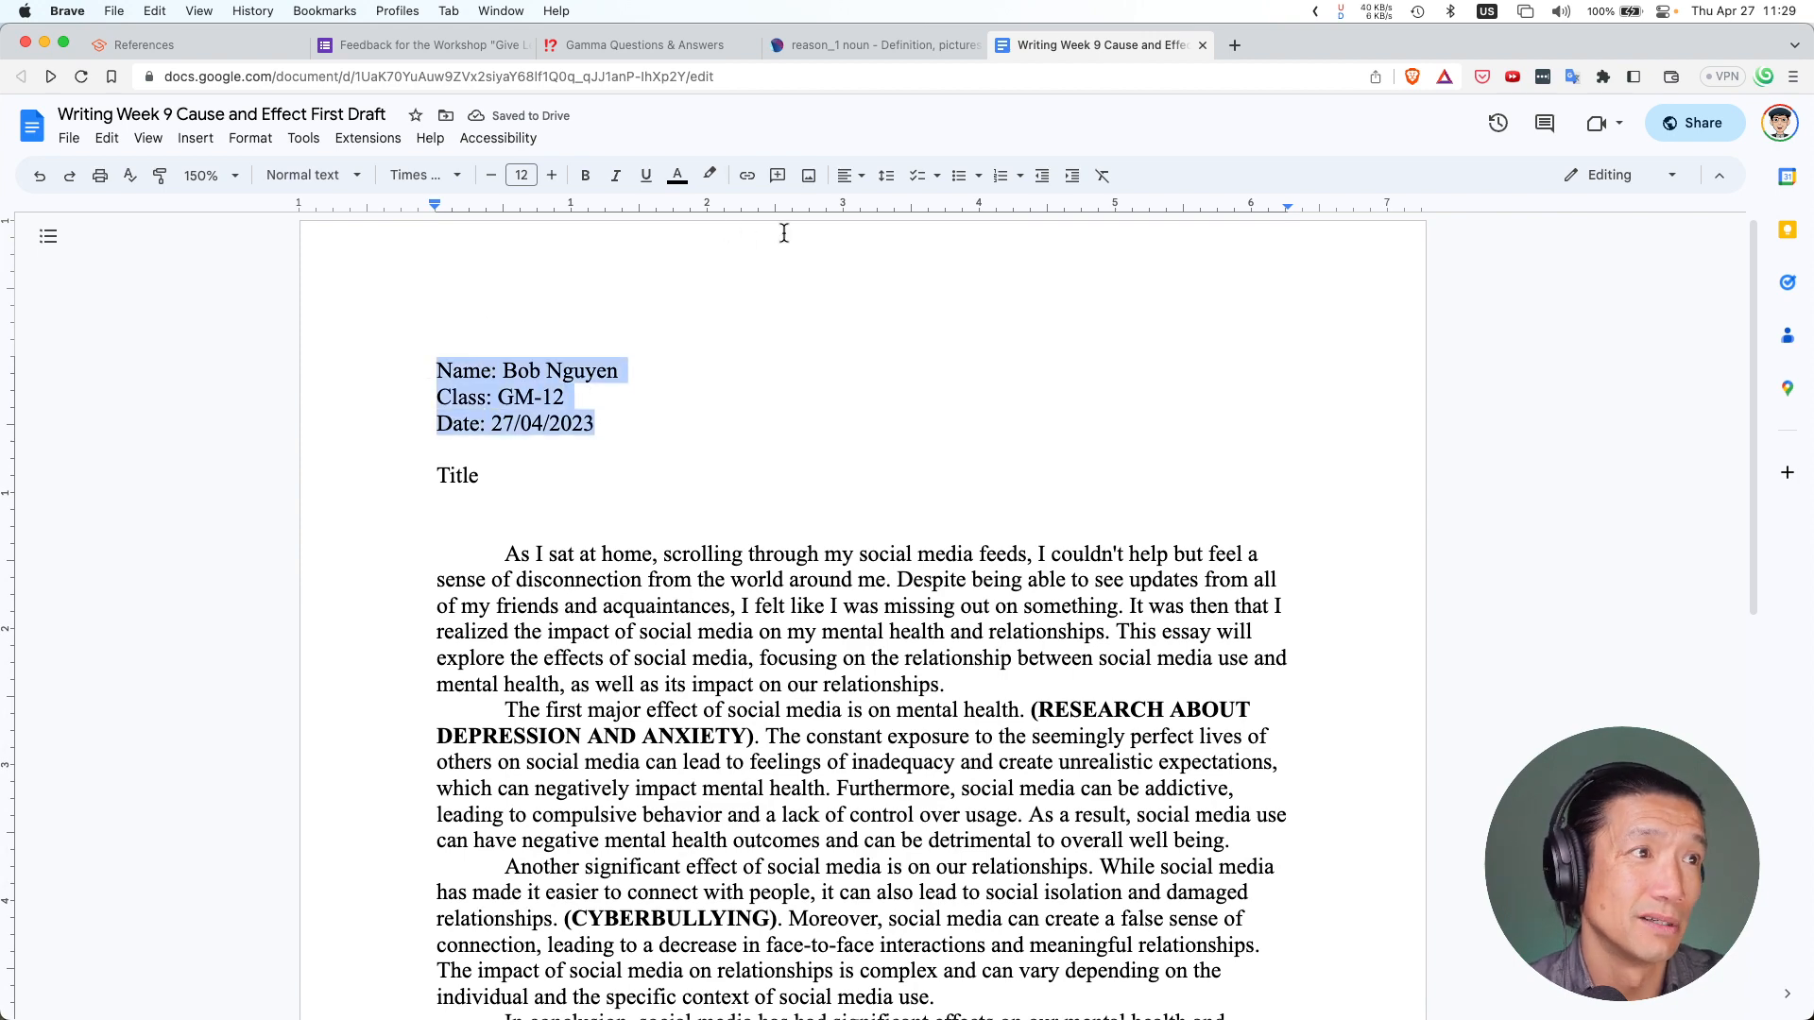
pyautogui.press('super+equal')
pyautogui.press('super+equal')
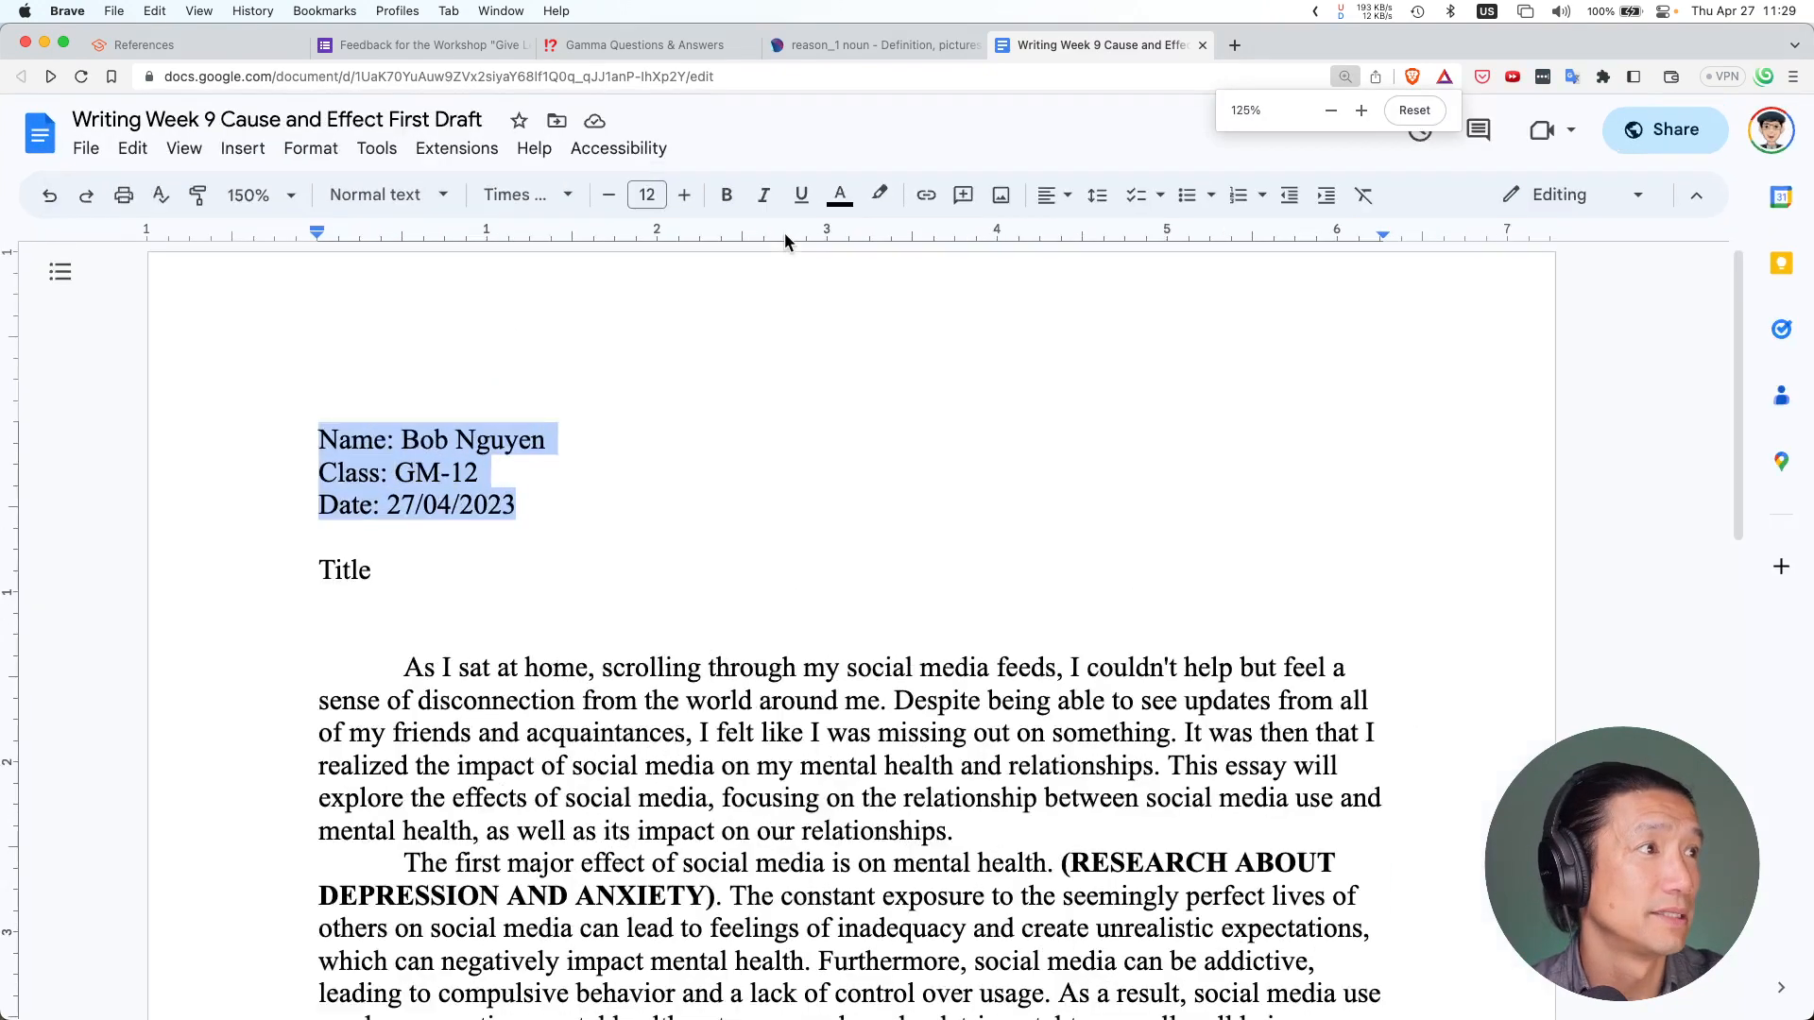
pyautogui.click(1051, 204)
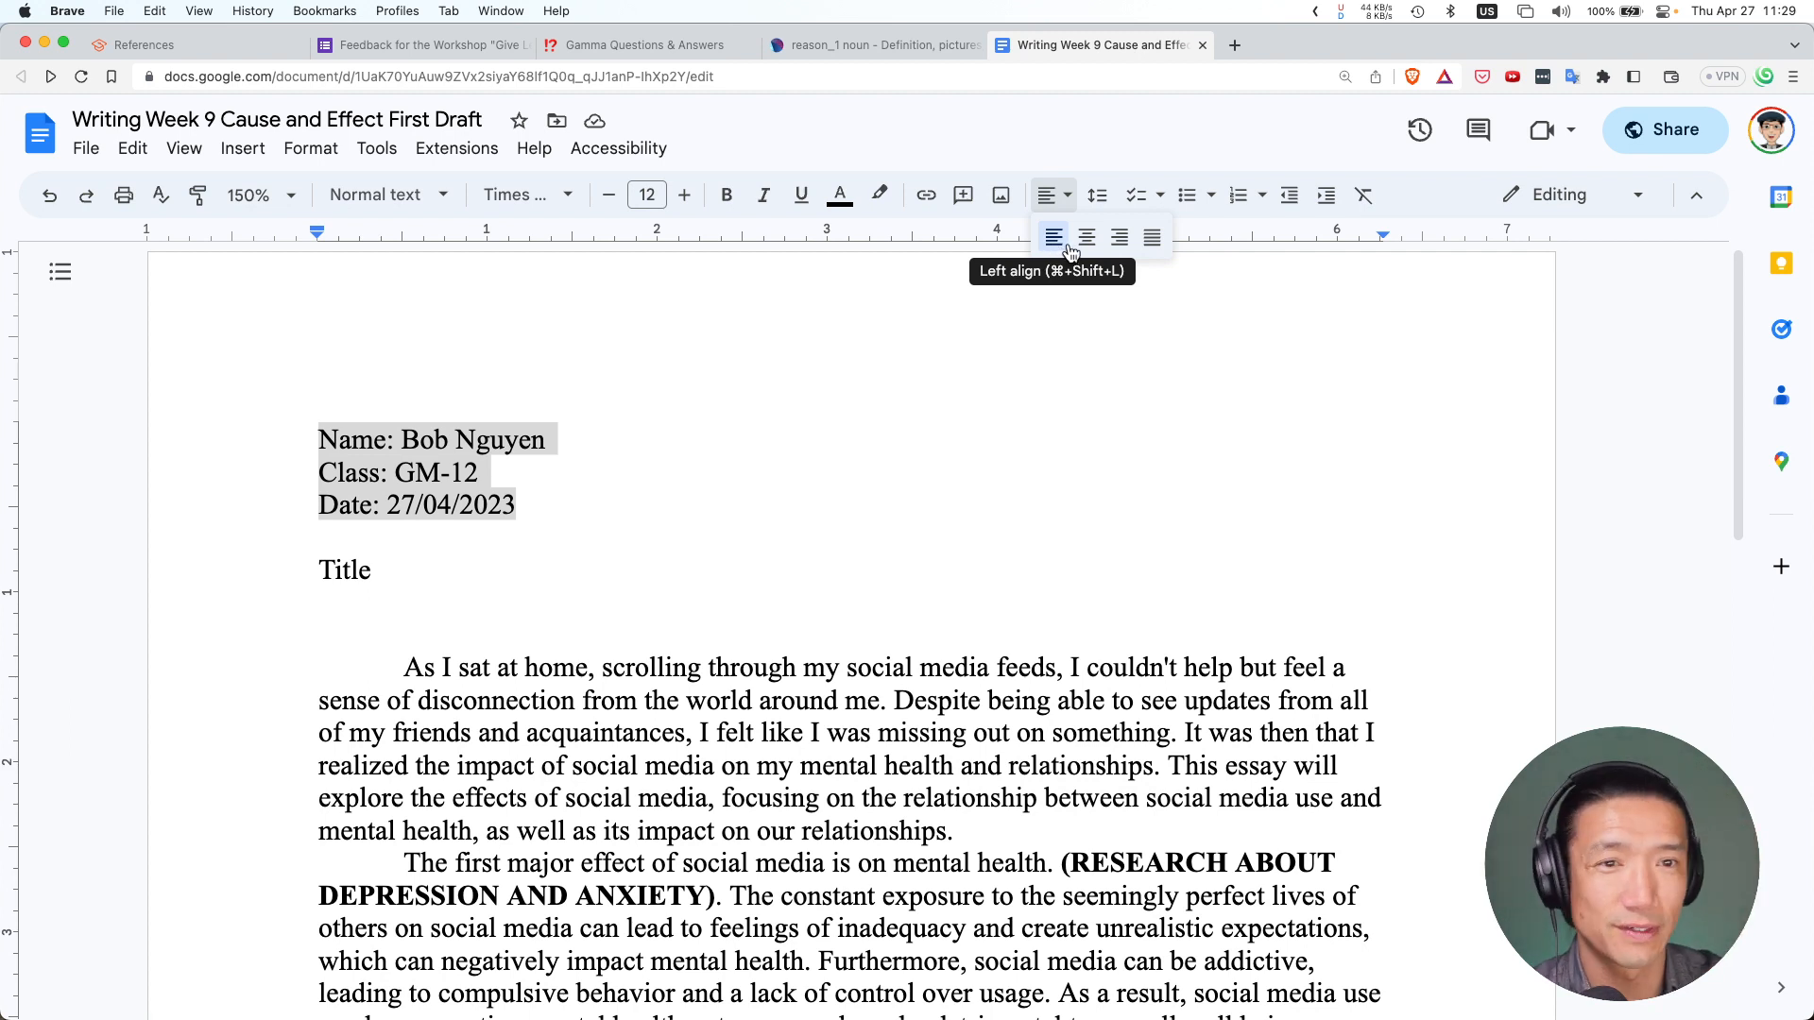
pyautogui.click(1118, 238)
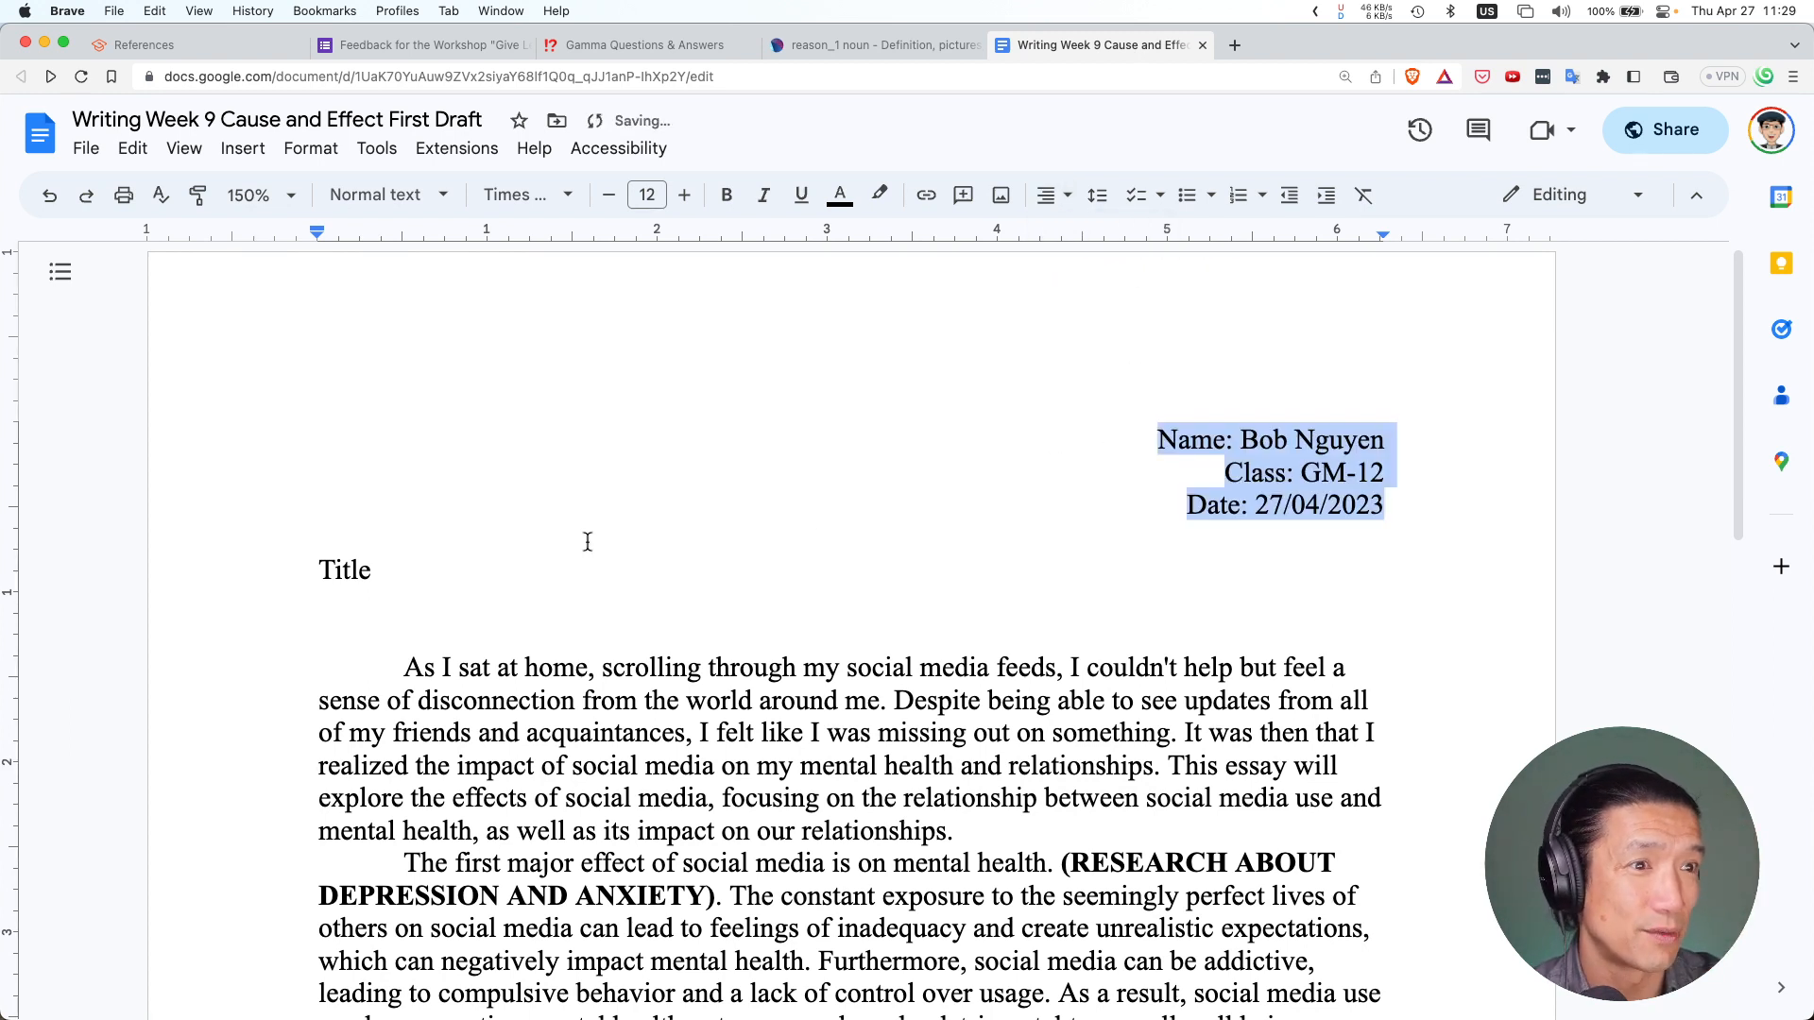
pyautogui.click(705, 549)
# Replace the placeholder Title with 'Effects of Social Media'
pyautogui.doubleClick(354, 570)
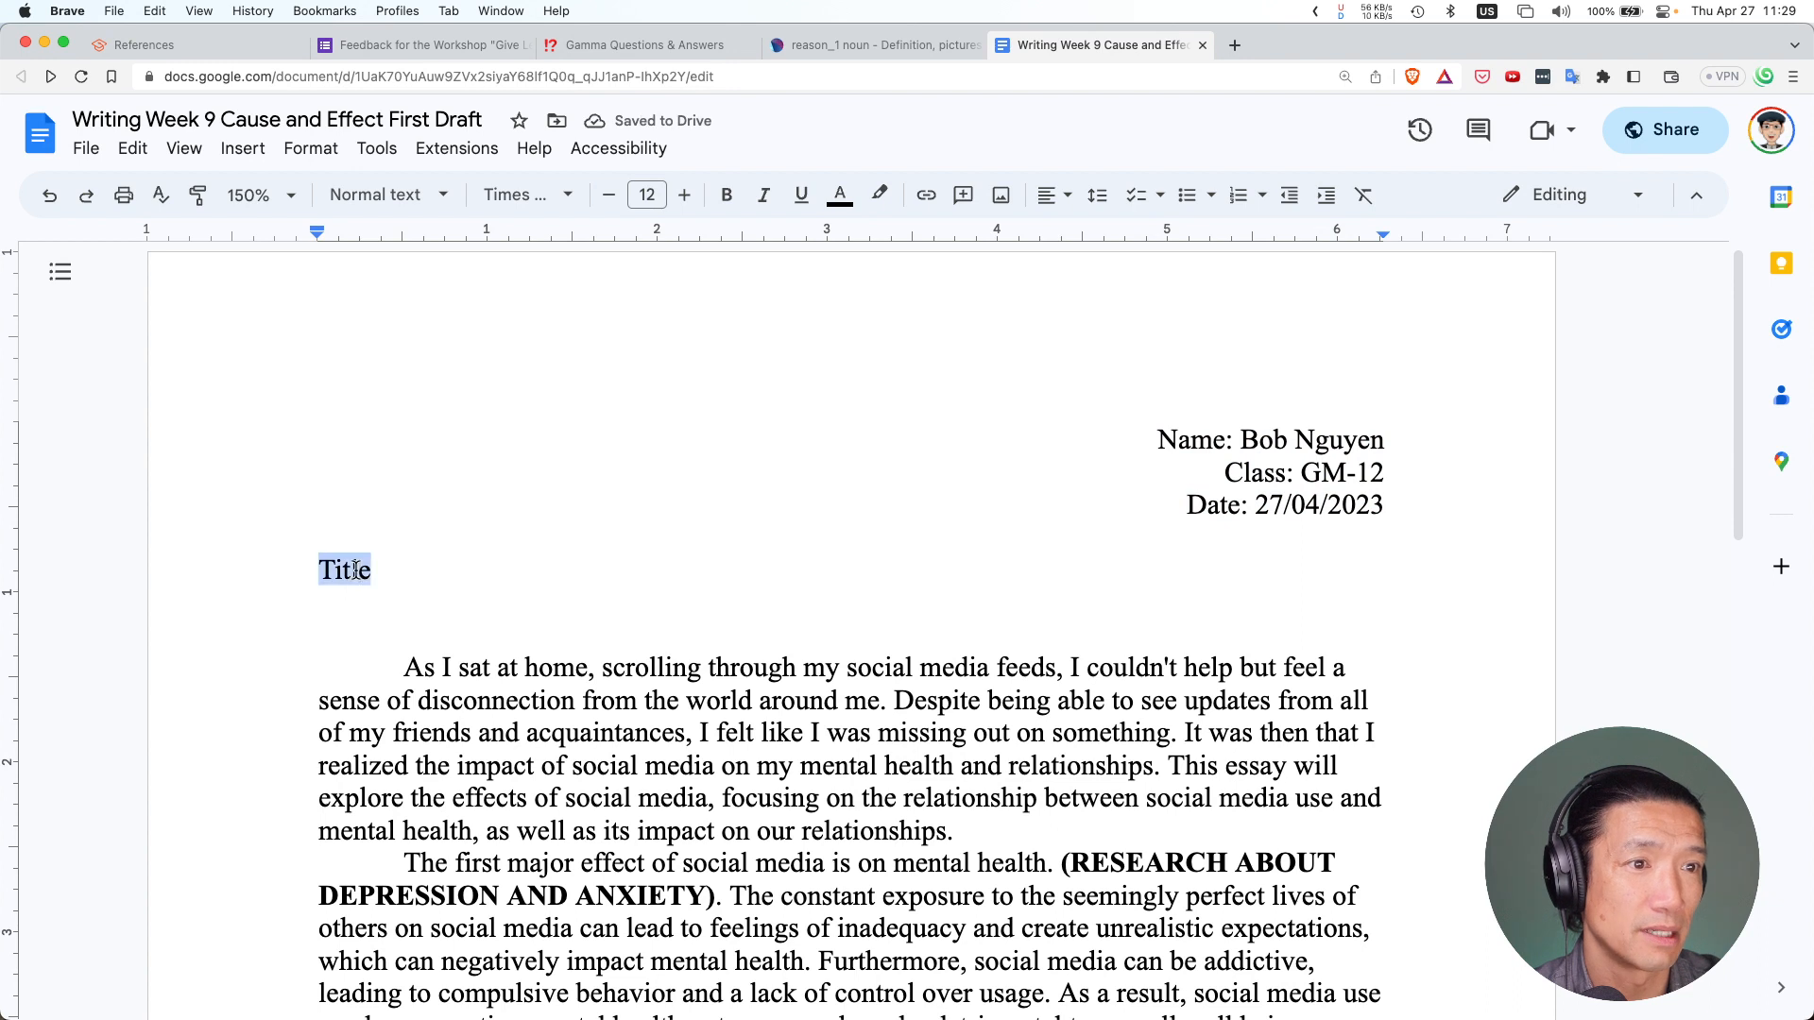
pyautogui.write('Cause')
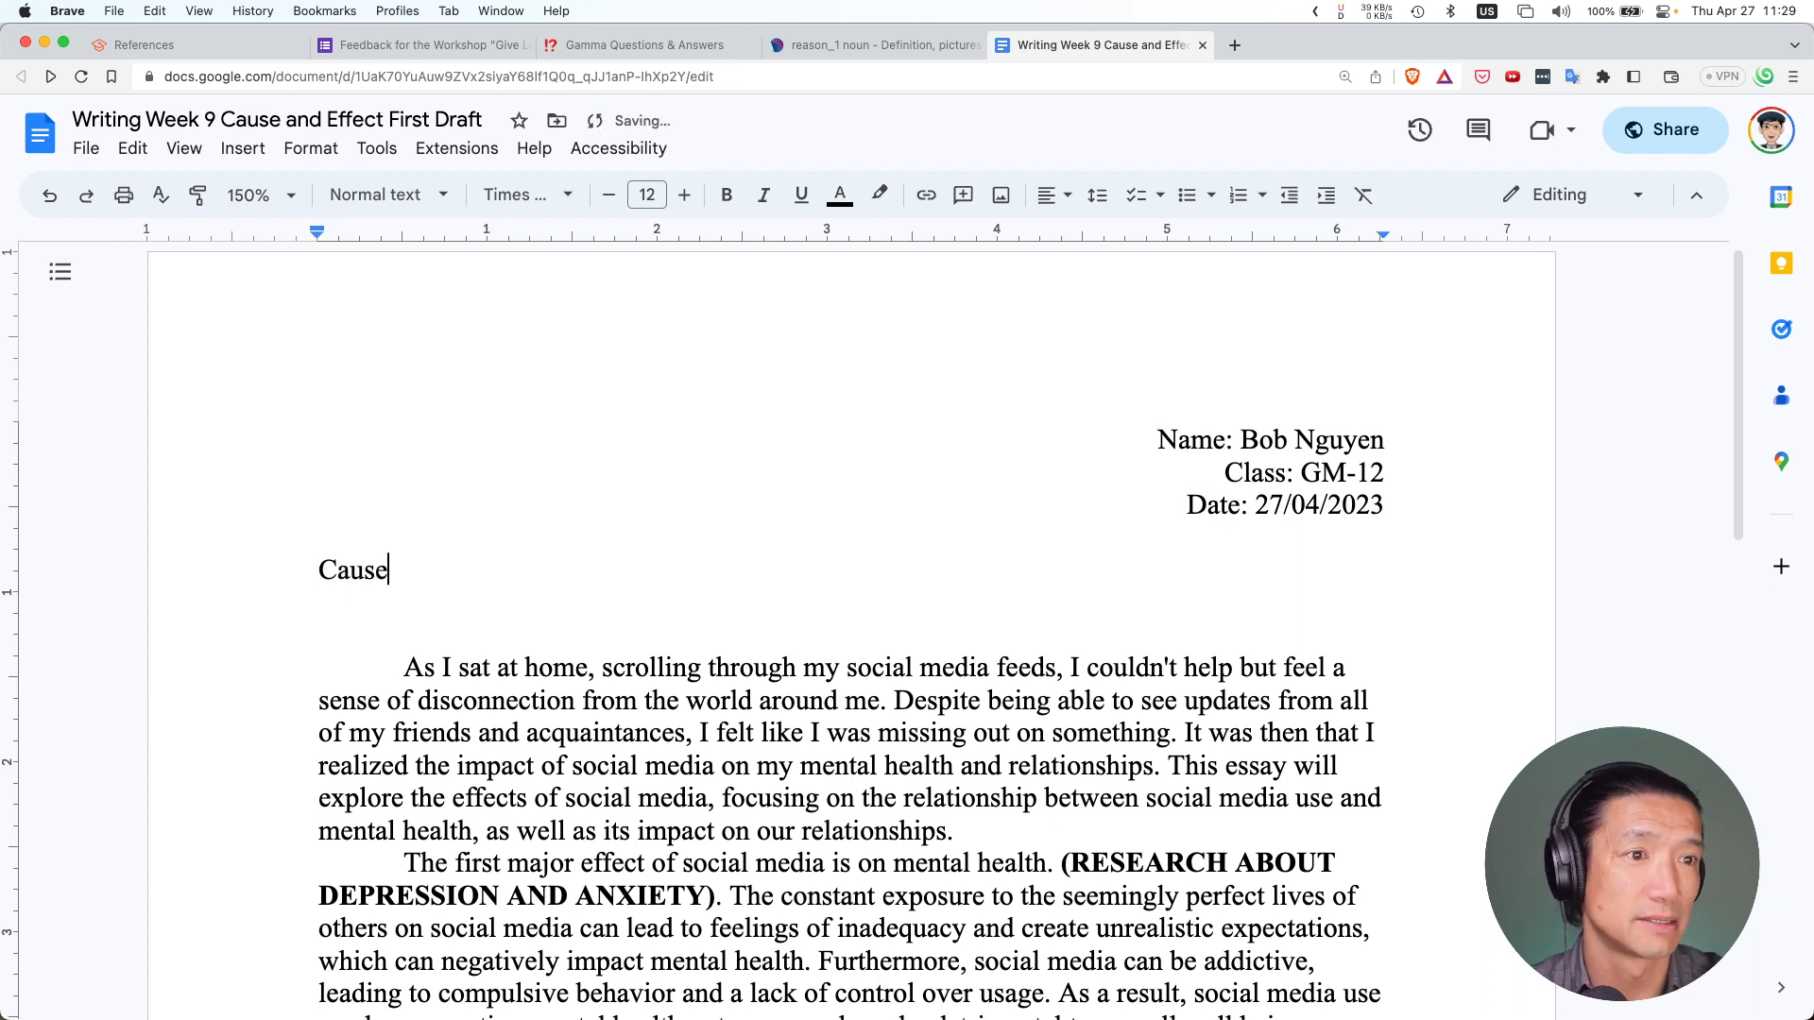
pyautogui.press('BackSpace')
pyautogui.press('BackSpace')
pyautogui.press('BackSpace')
pyautogui.press('BackSpace')
pyautogui.press('BackSpace')
pyautogui.write('Ef')
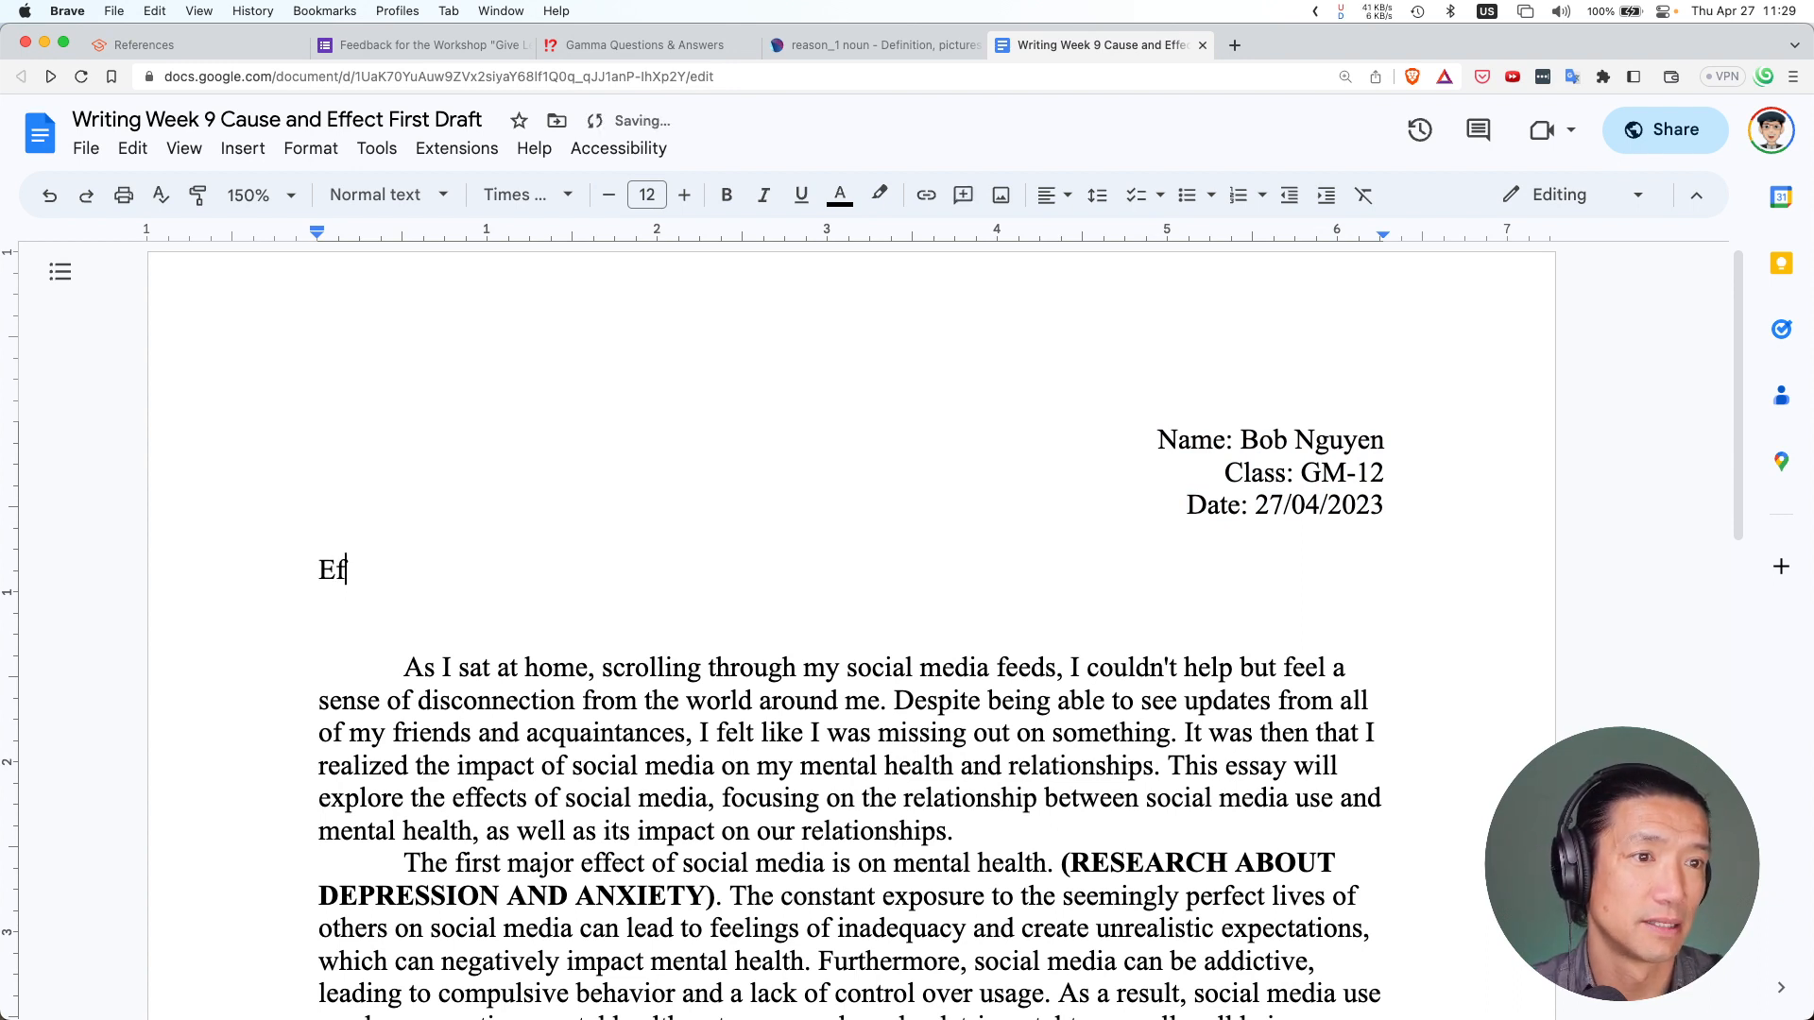
pyautogui.write('fects of Soci')
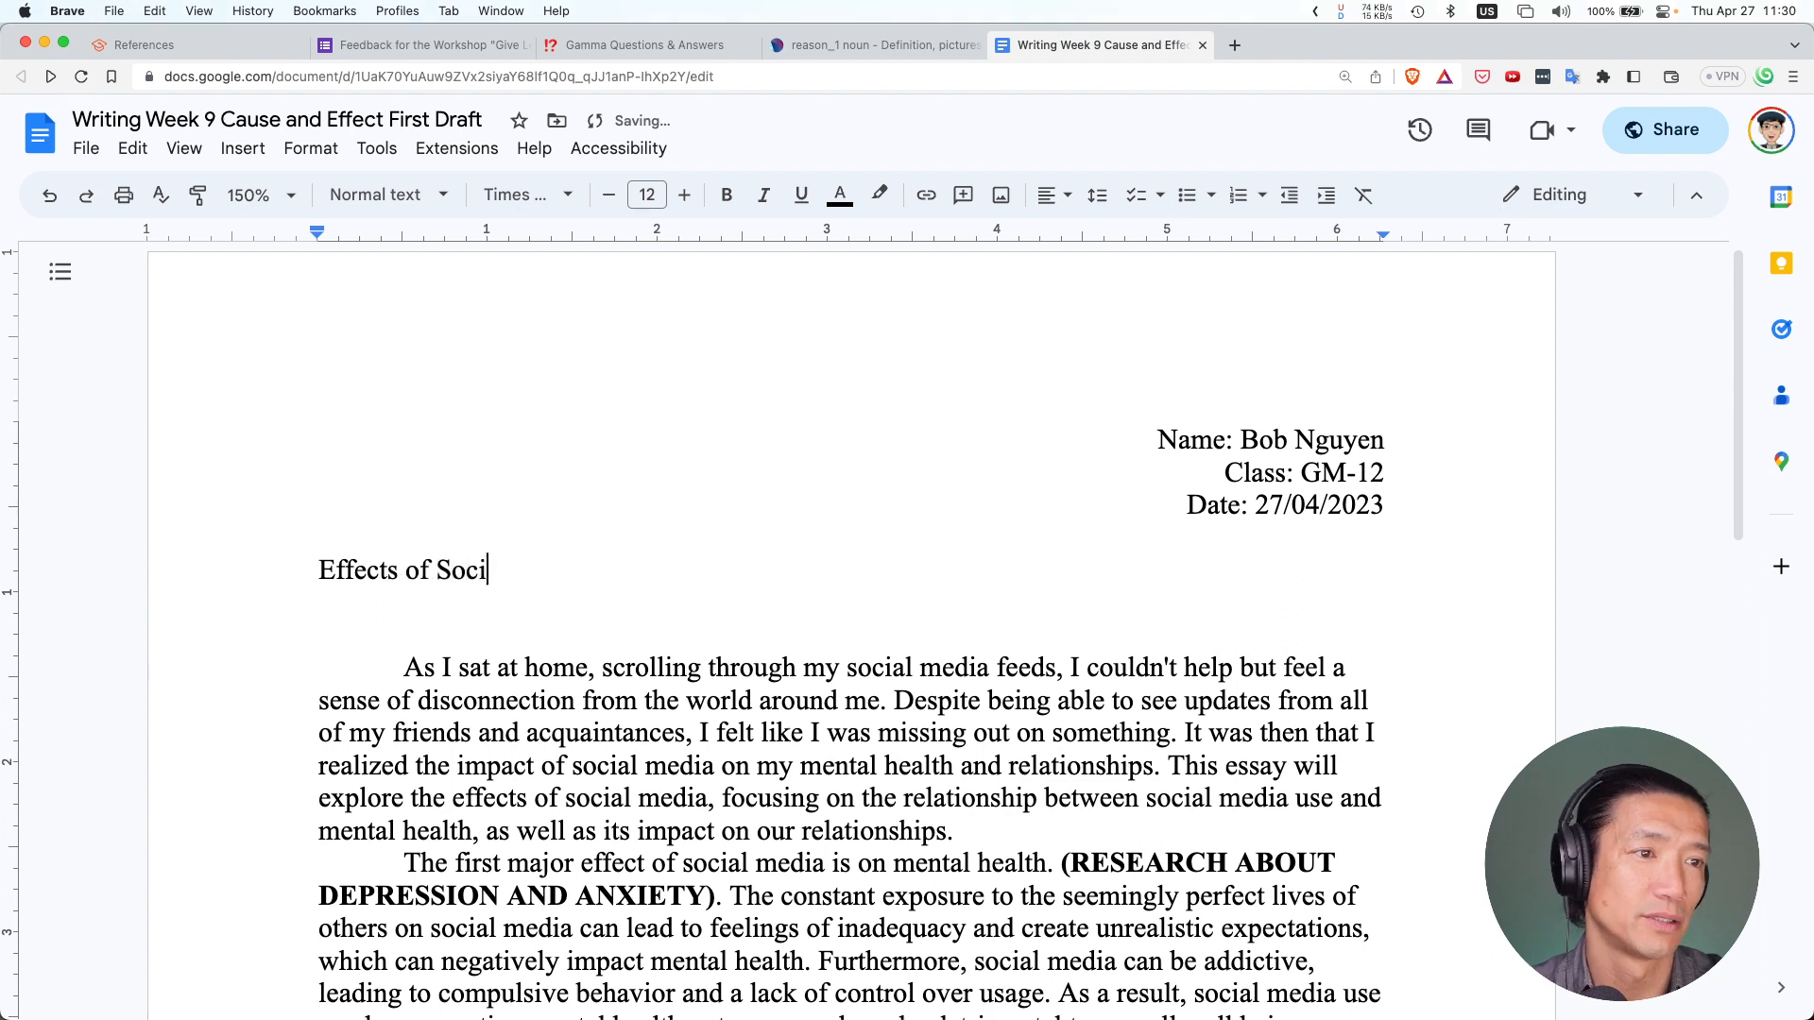
pyautogui.write('al Media')
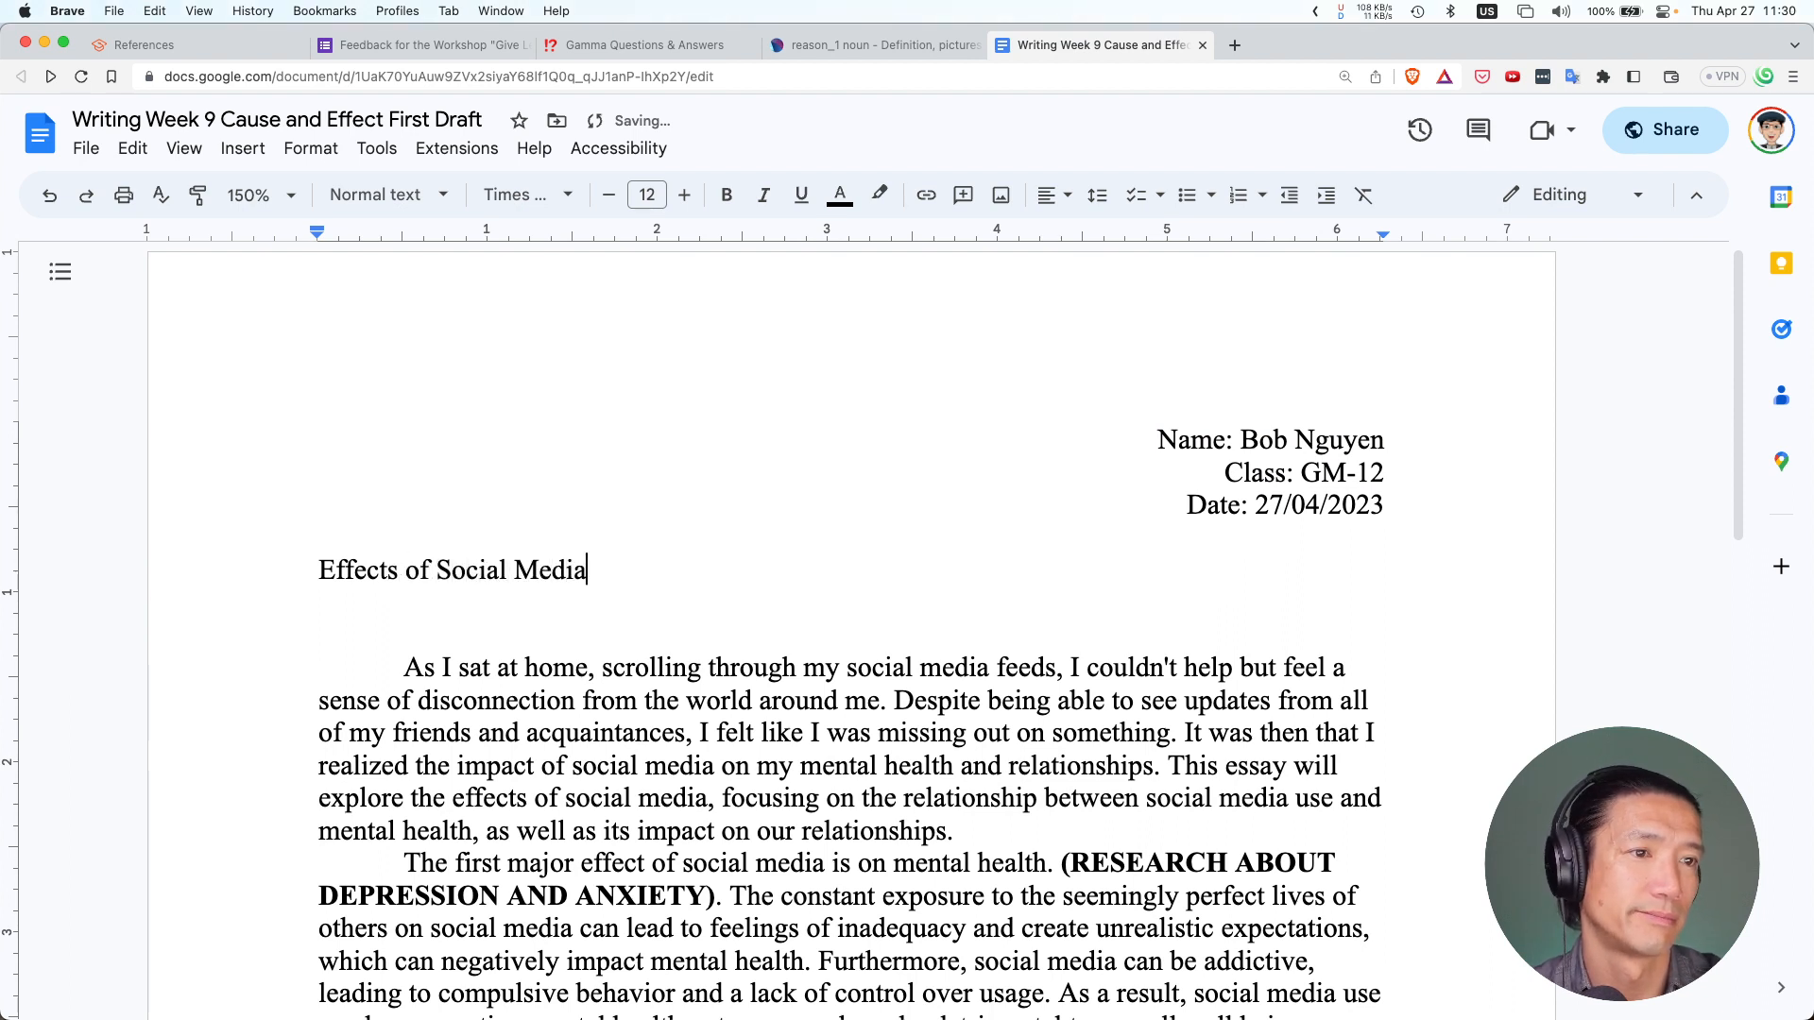
# Center the 'Effects of Social Media' title on the page
pyautogui.moveTo(593, 570); pyautogui.dragTo(303, 567)
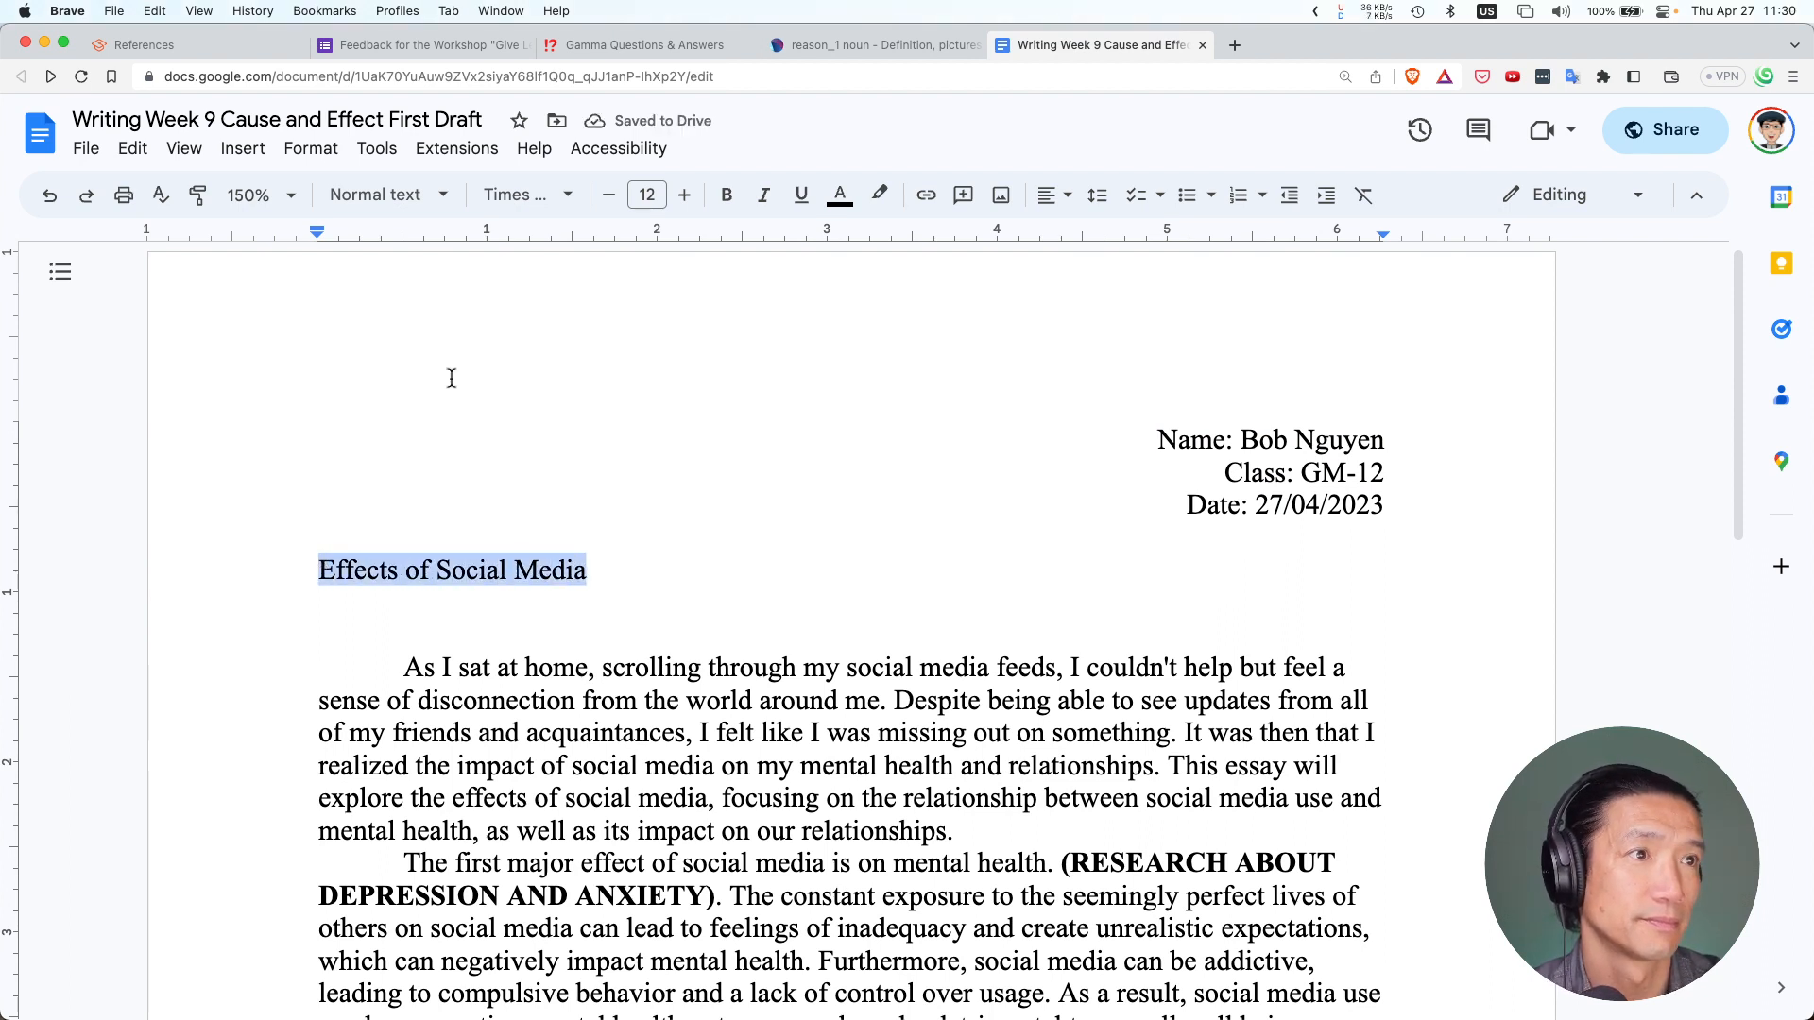
pyautogui.click(1052, 194)
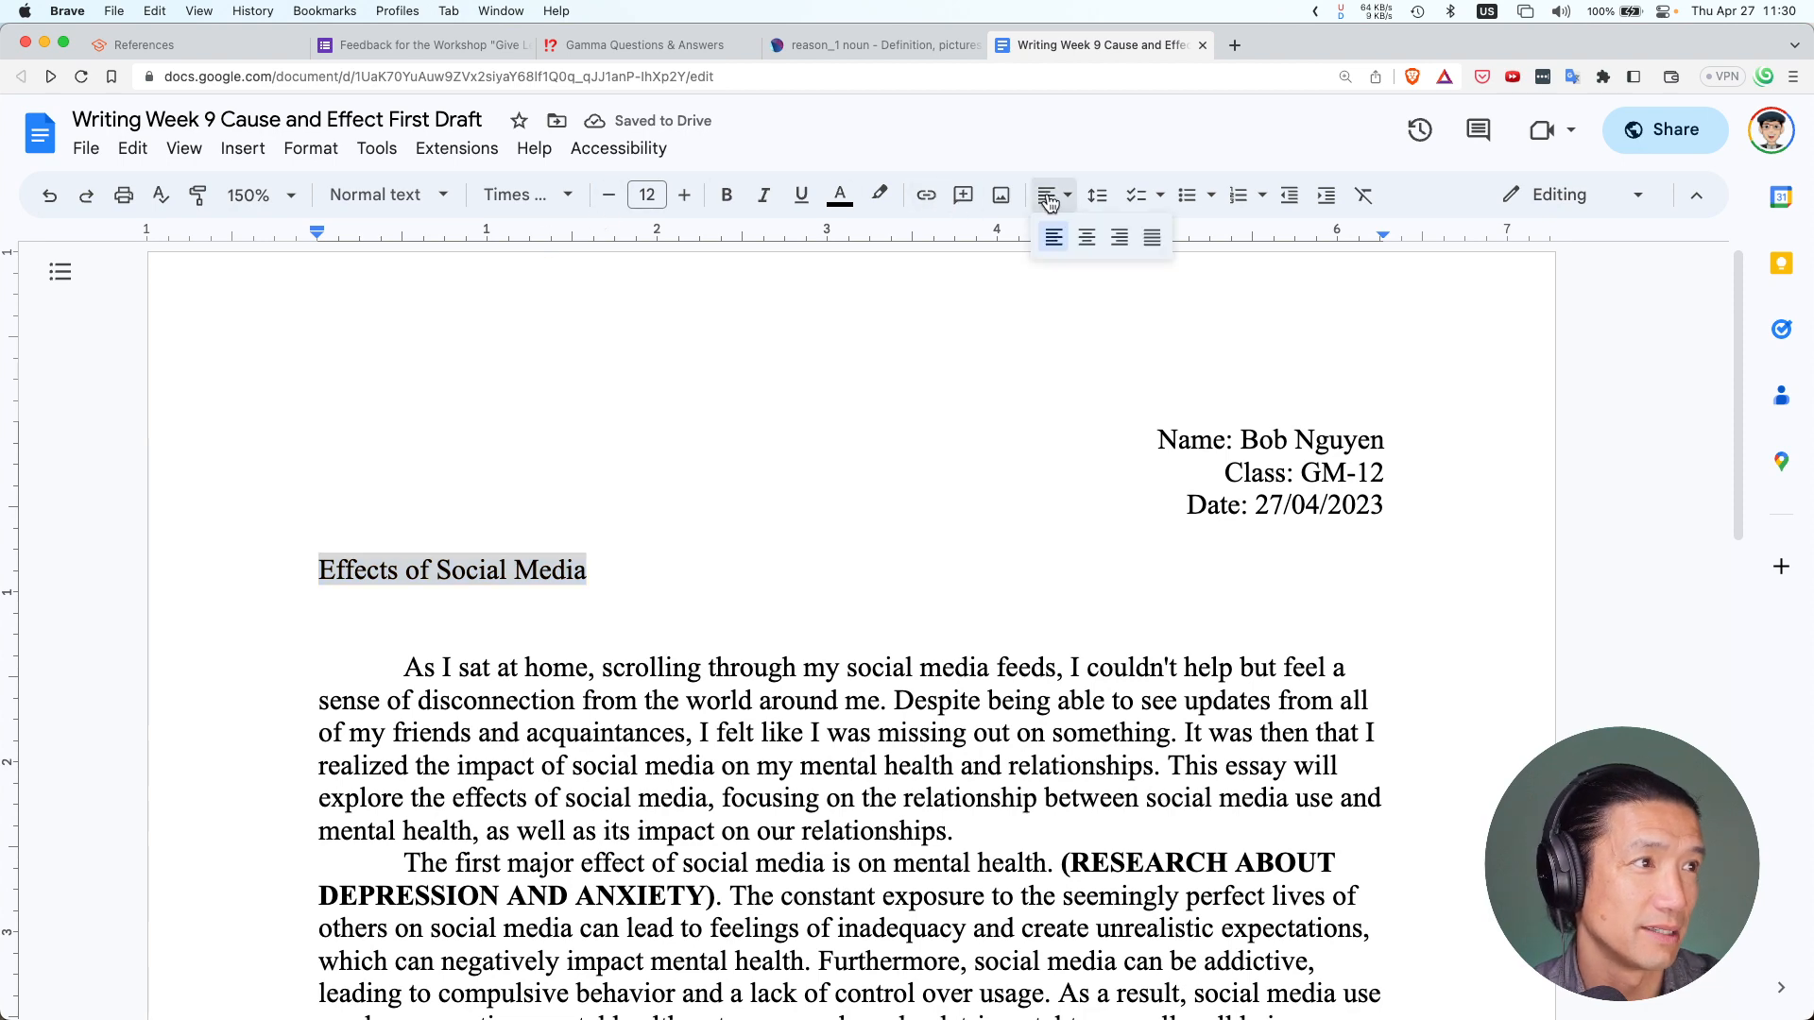
pyautogui.click(1088, 242)
pyautogui.scroll(-5, 591, 527)
# Delete the extra empty line under the title
pyautogui.click(641, 377)
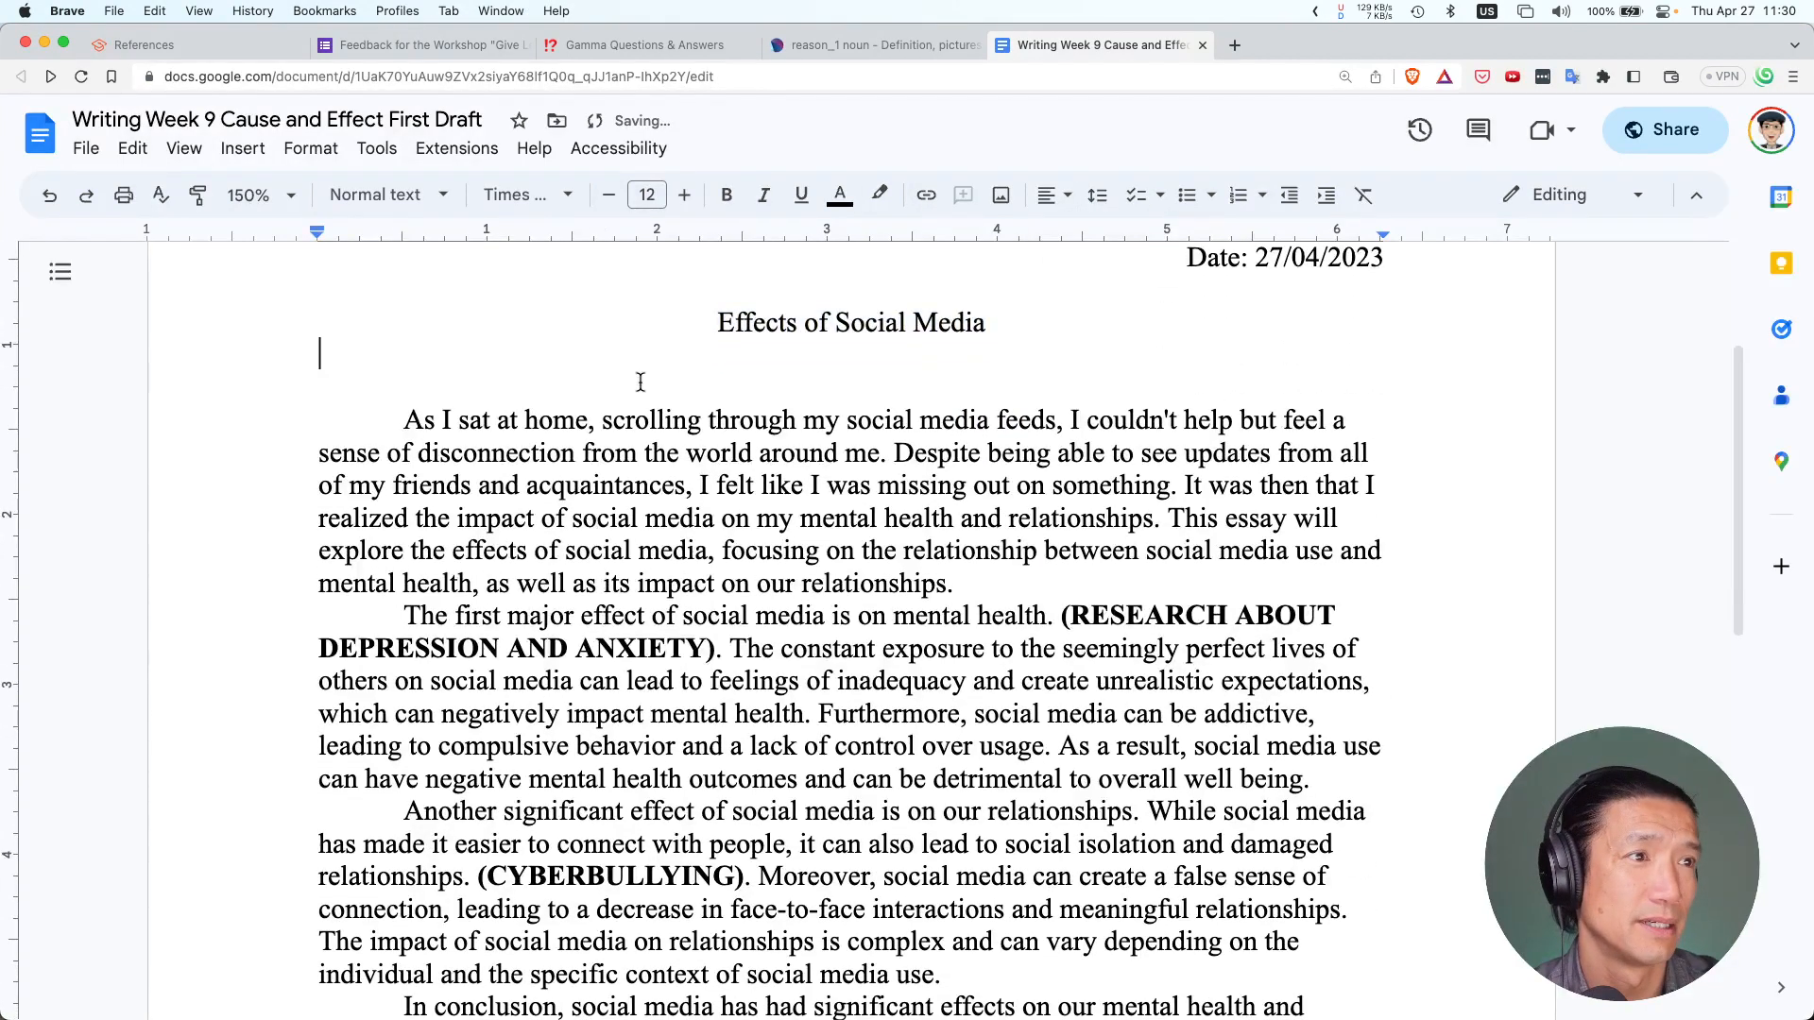
pyautogui.press('Down')
pyautogui.press('BackSpace')
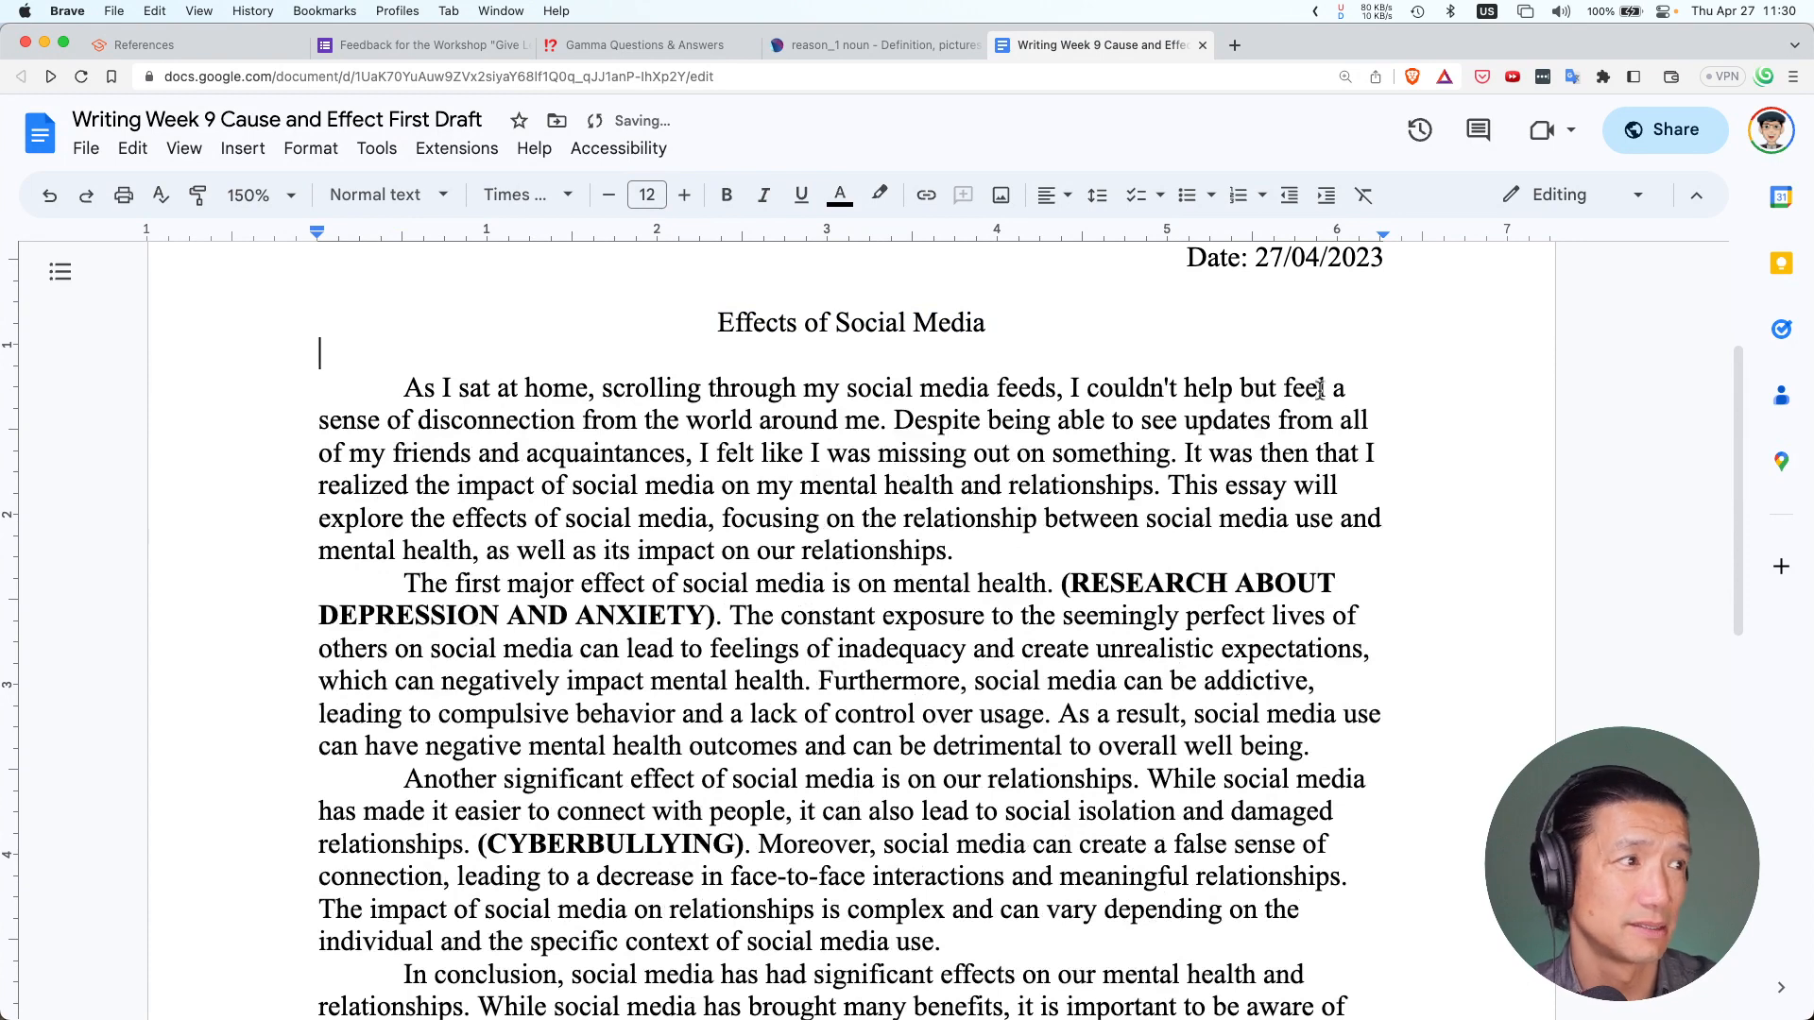
# Insert a blank line between each line of the introduction paragraph
pyautogui.click(1365, 389)
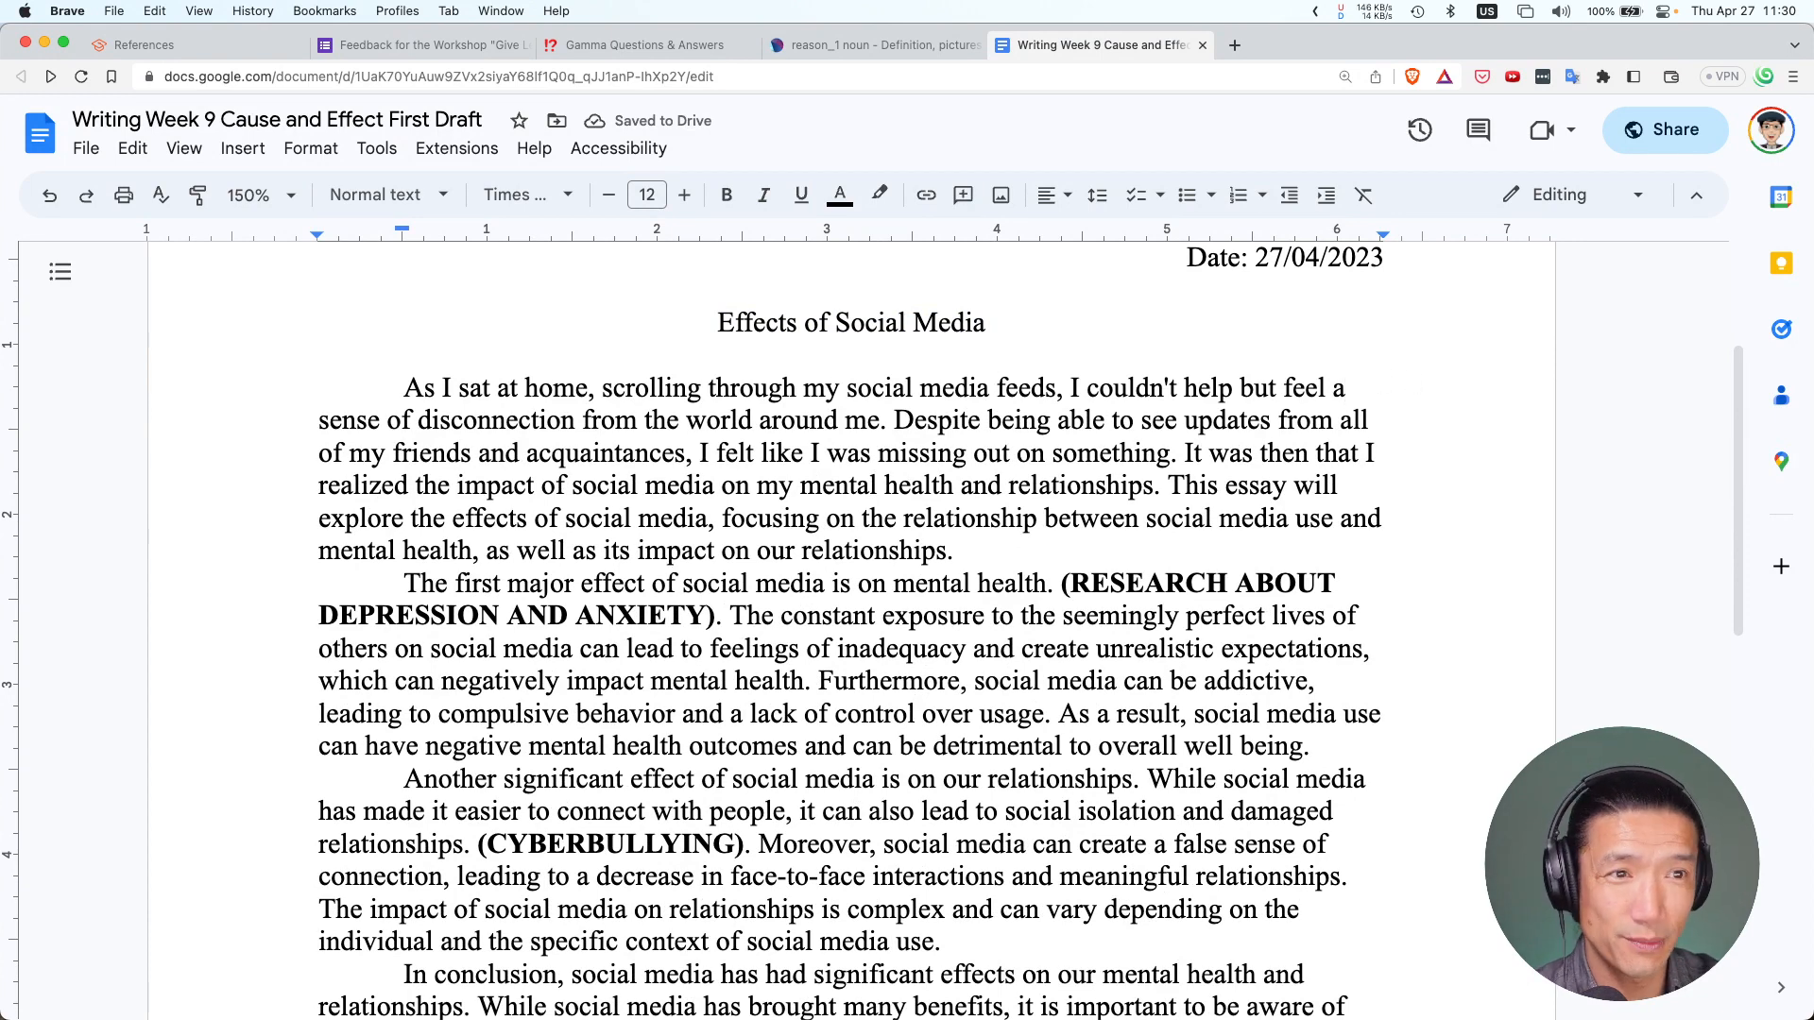
pyautogui.press('Return')
pyautogui.press('BackSpace')
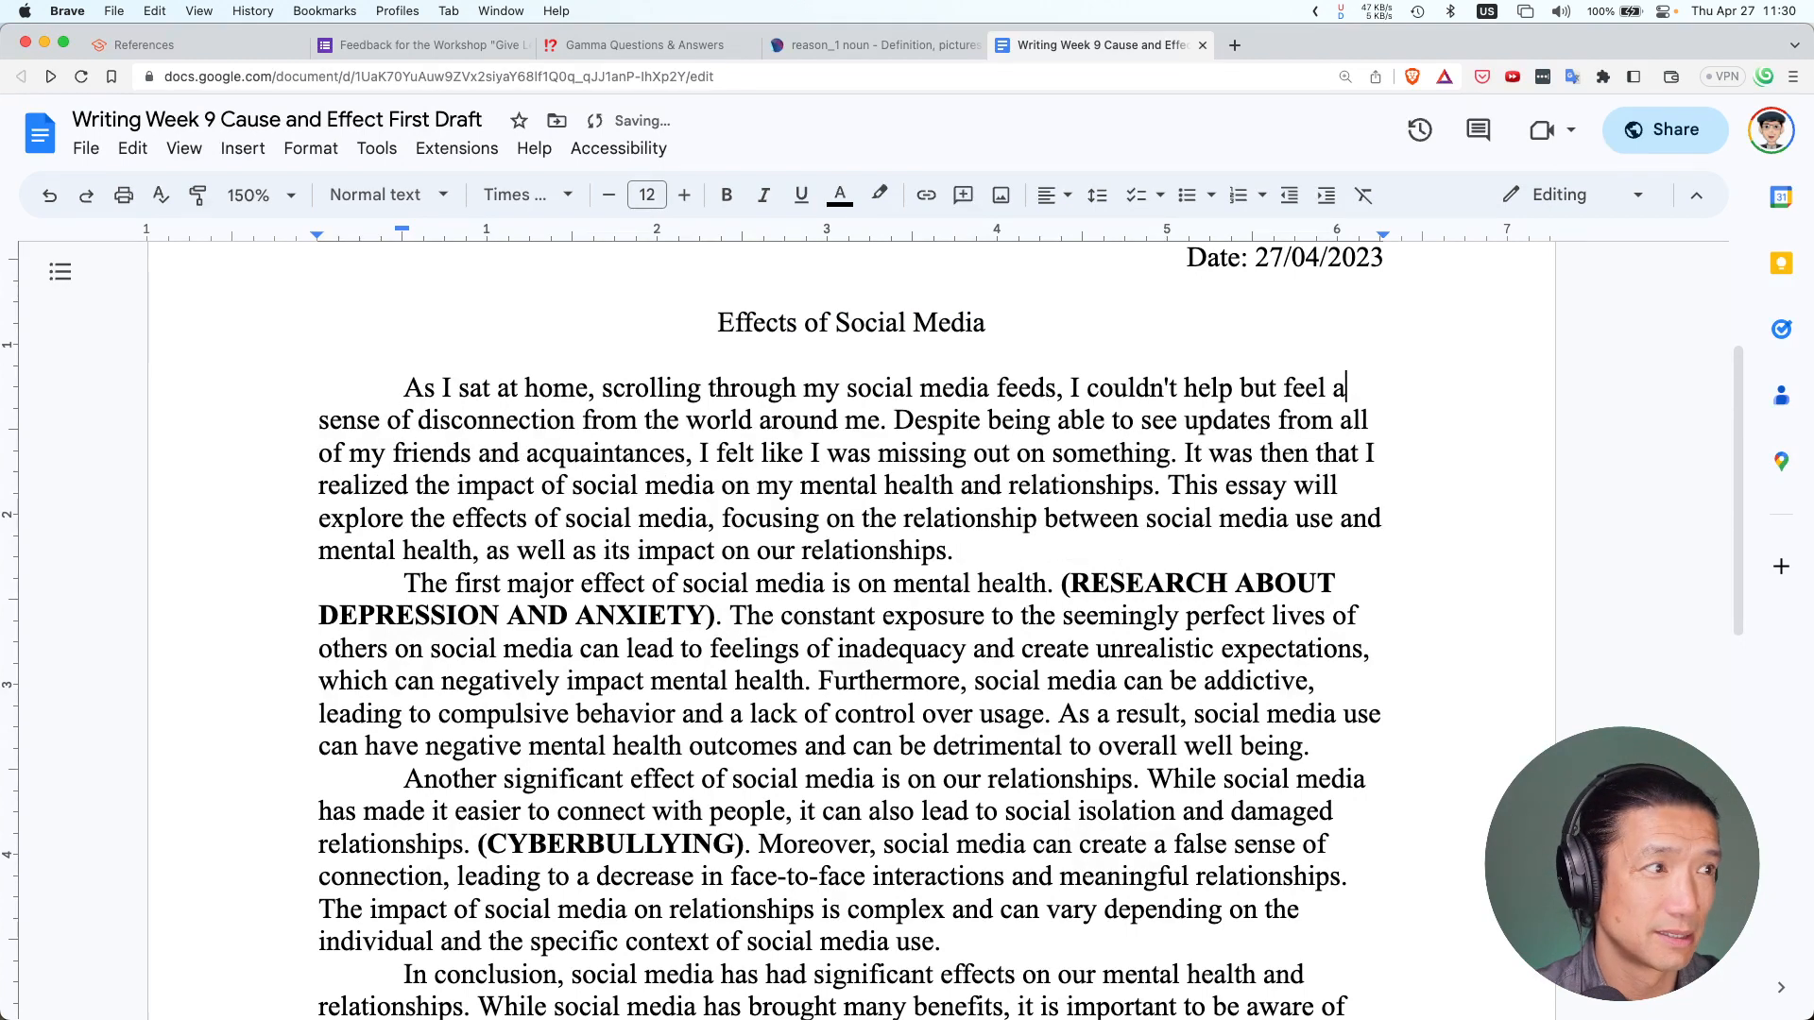
pyautogui.press('Return')
pyautogui.press('BackSpace')
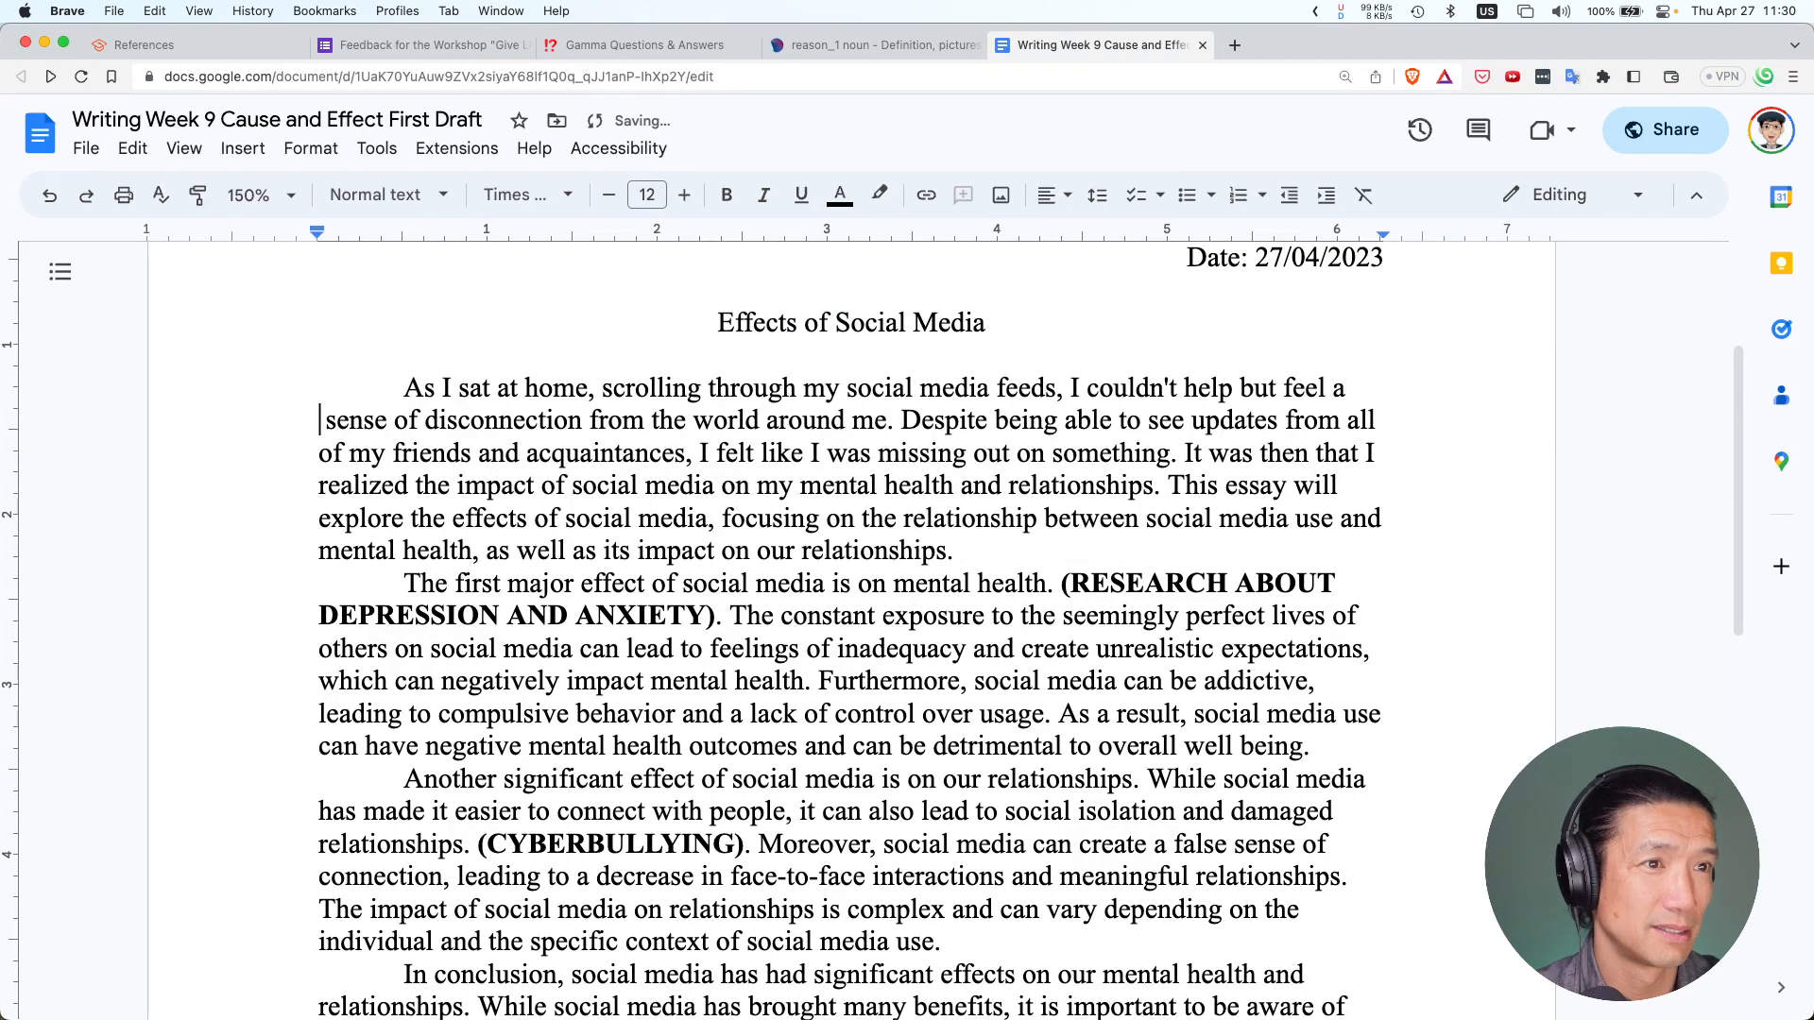
pyautogui.press('Return')
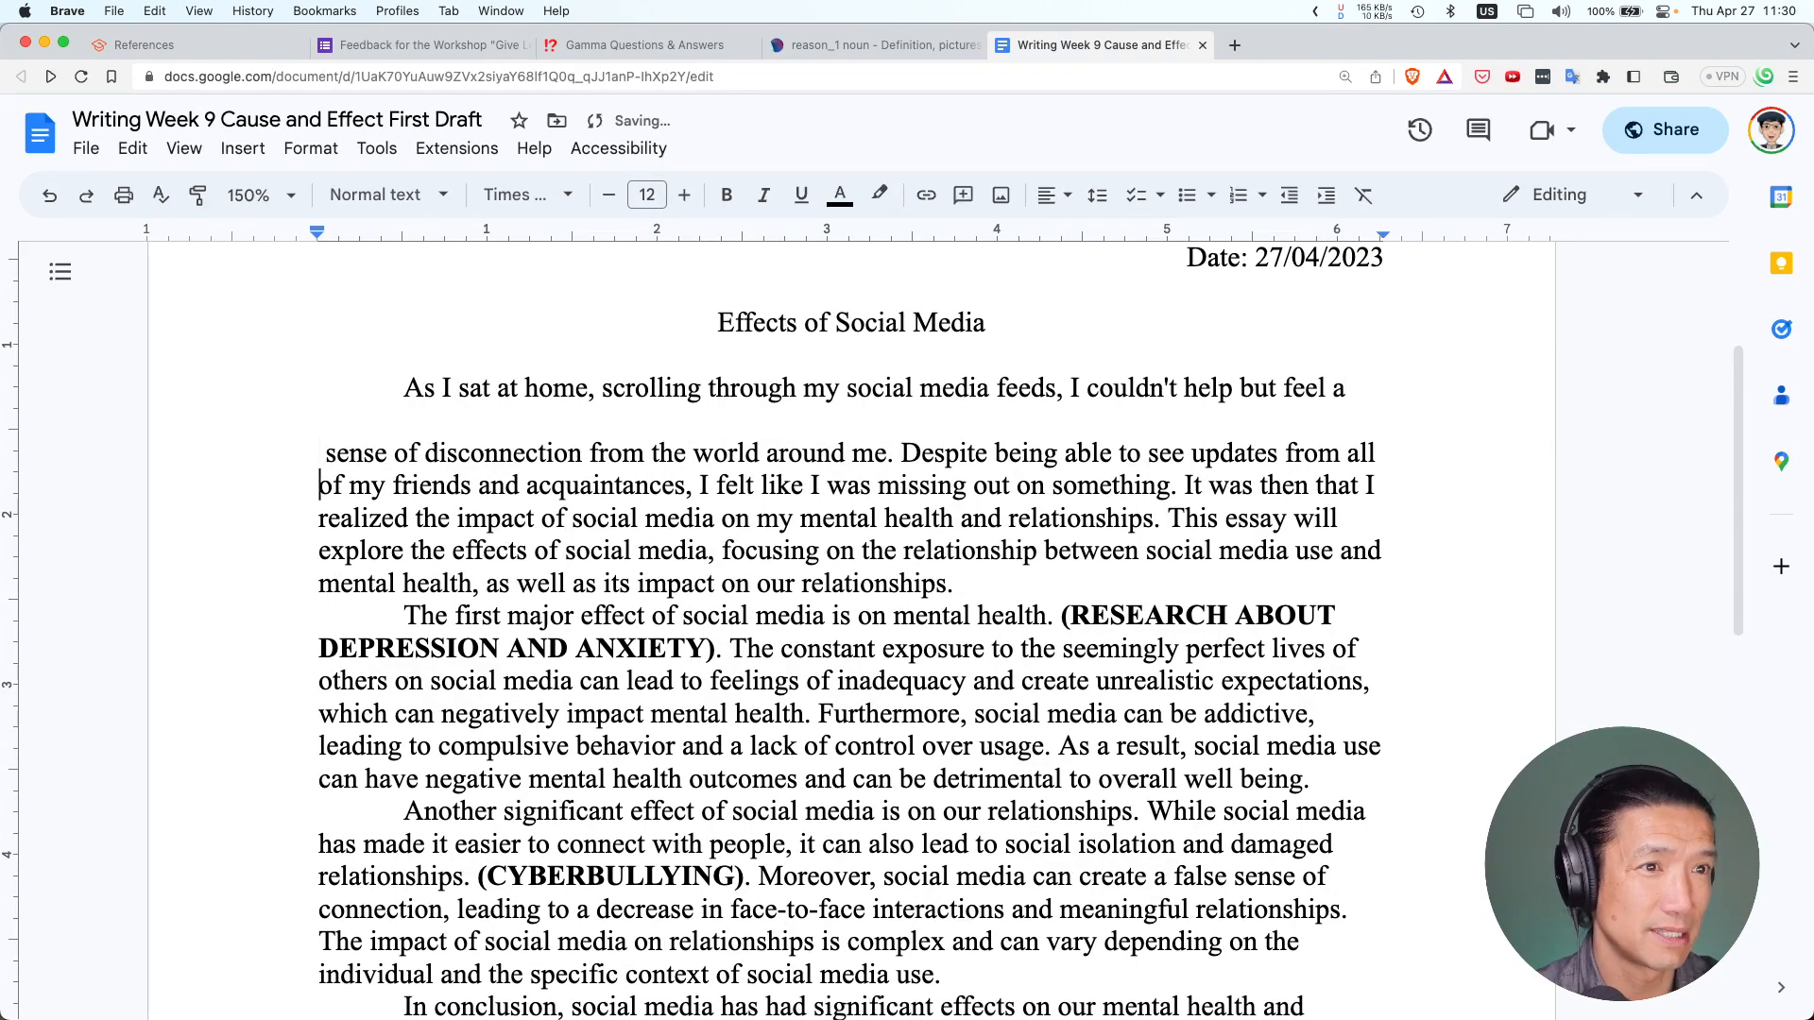
pyautogui.press('Return')
pyautogui.press('Down')
pyautogui.press('Return')
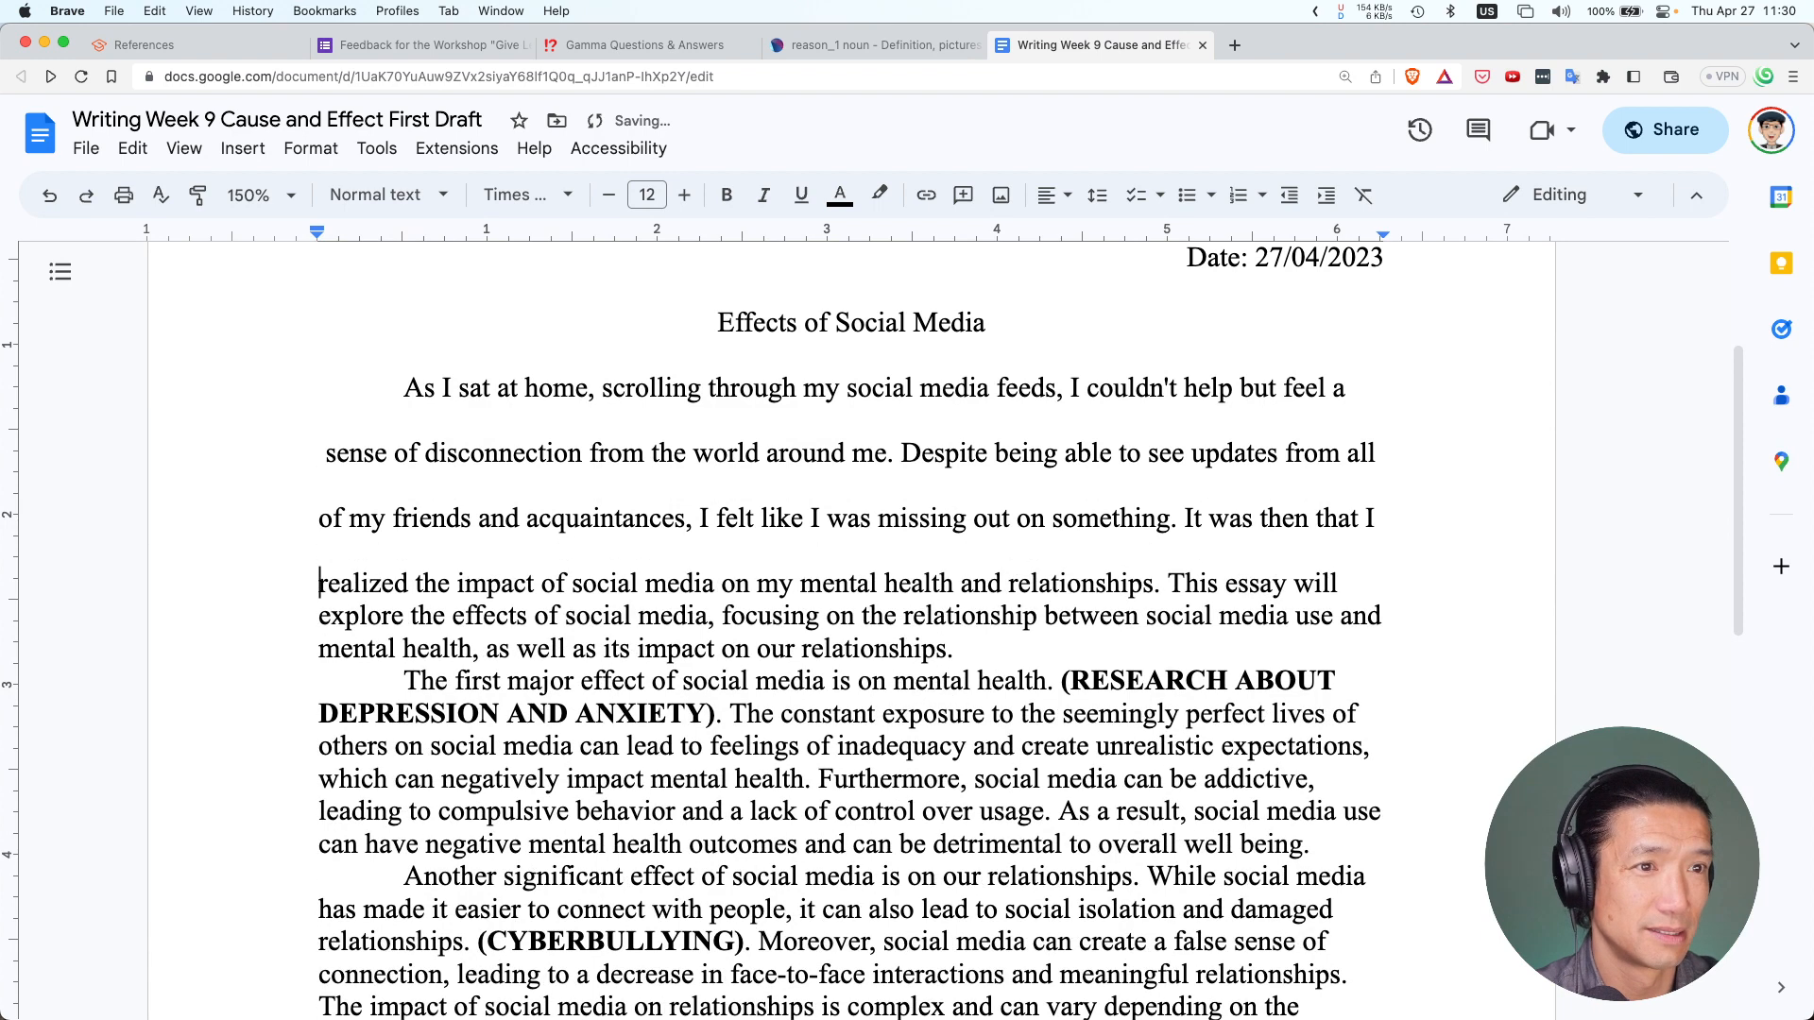
pyautogui.press('Down')
pyautogui.press('Return')
pyautogui.press('Down')
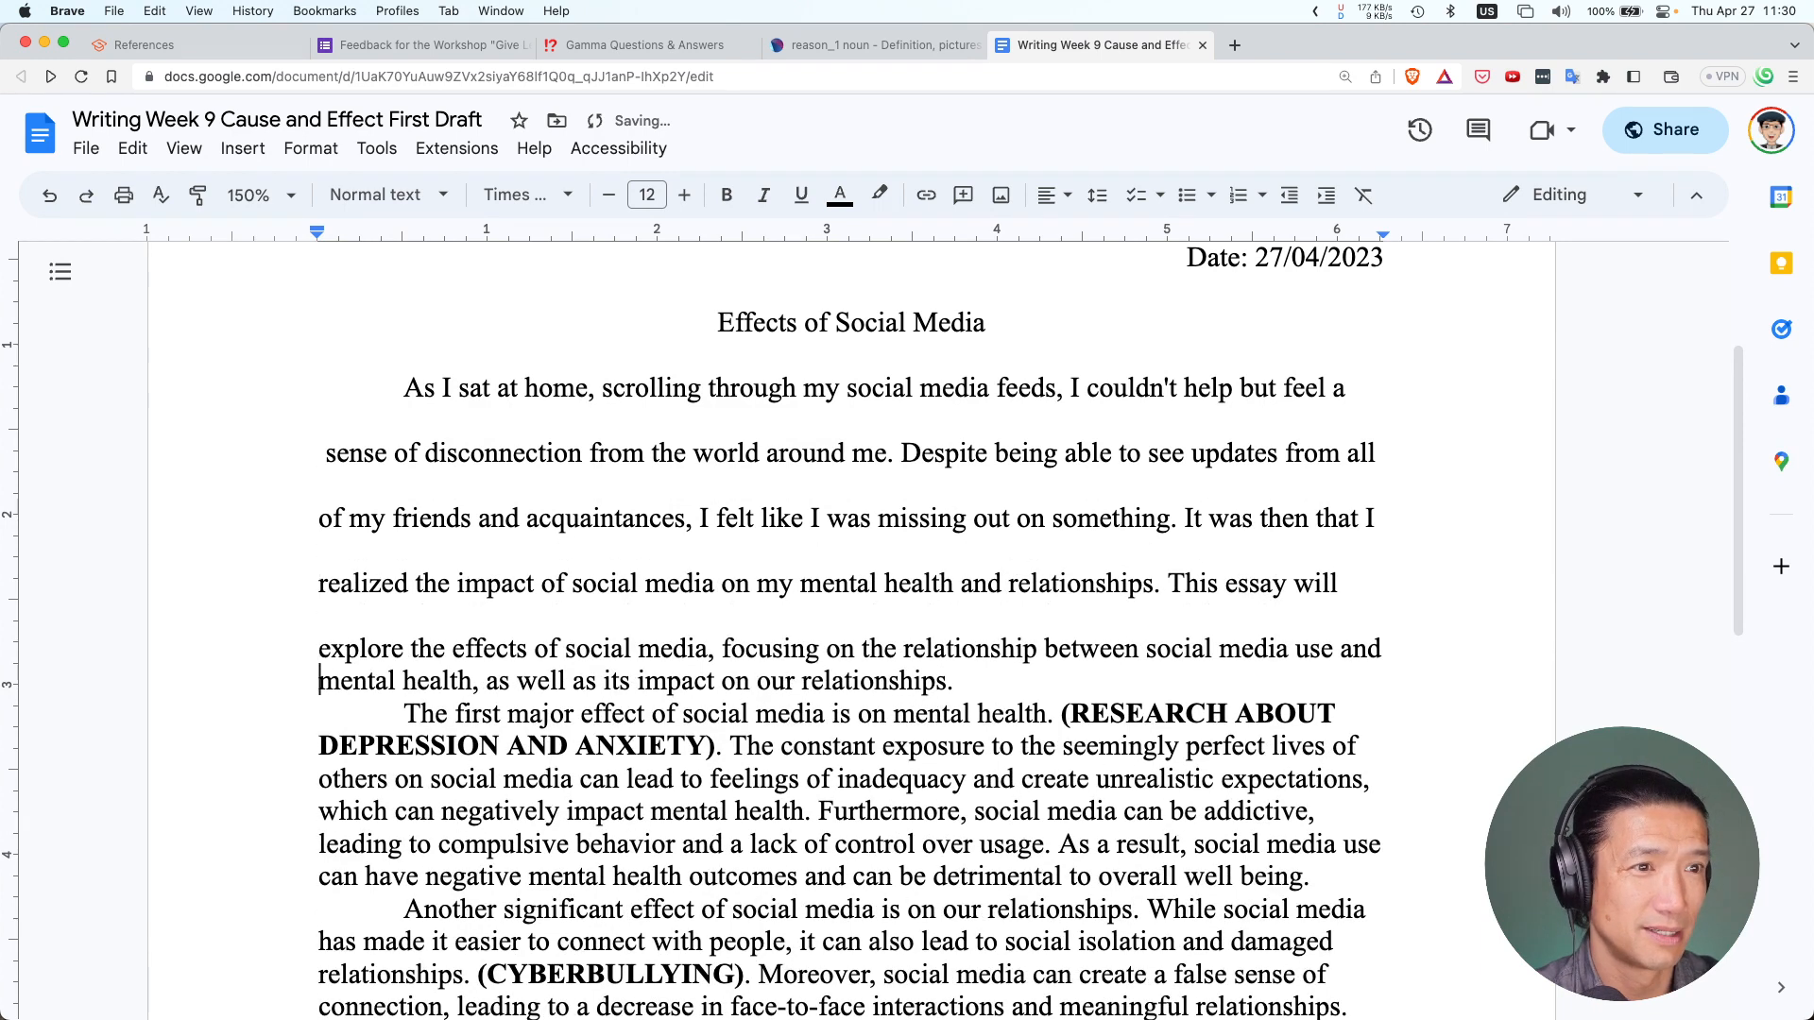
pyautogui.press('Return')
# Add blank lines before the second paragraph and above the DEPRESSION AND ANXIETY line
pyautogui.press('Down')
pyautogui.press('Return')
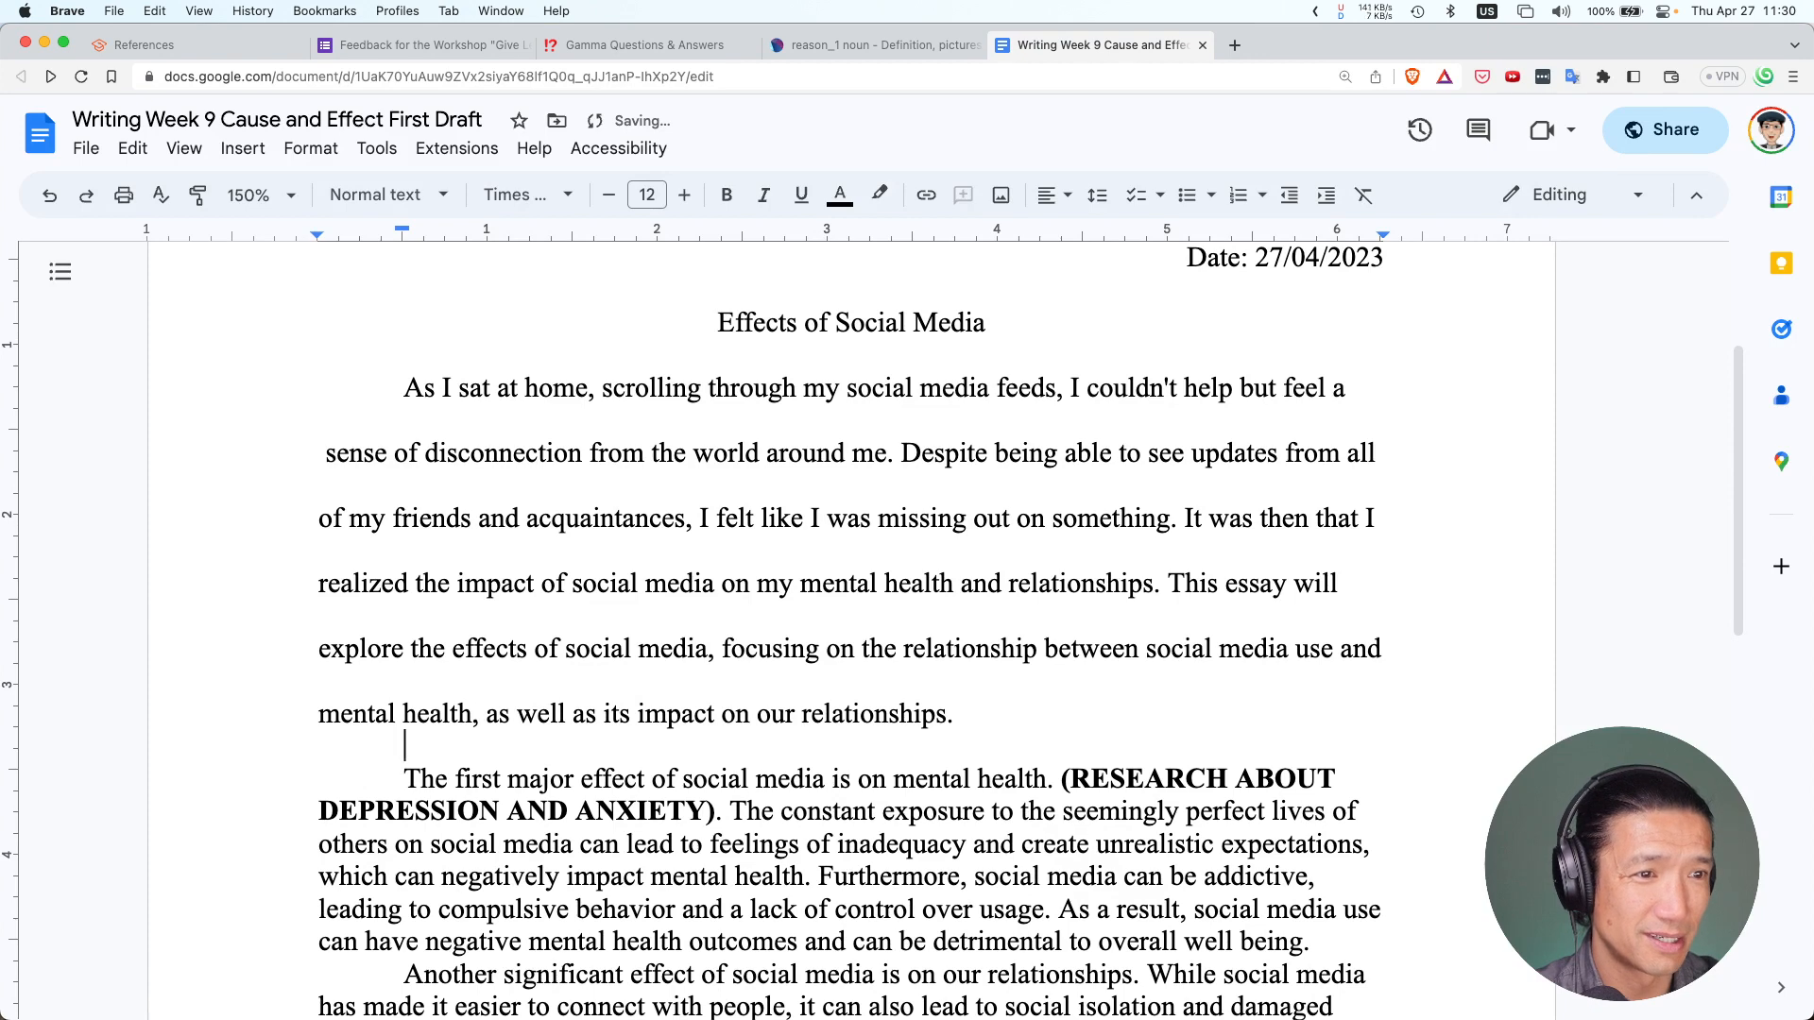
pyautogui.press('Down')
pyautogui.press('Left')
pyautogui.press('Left')
pyautogui.press('Left')
pyautogui.press('Tab')
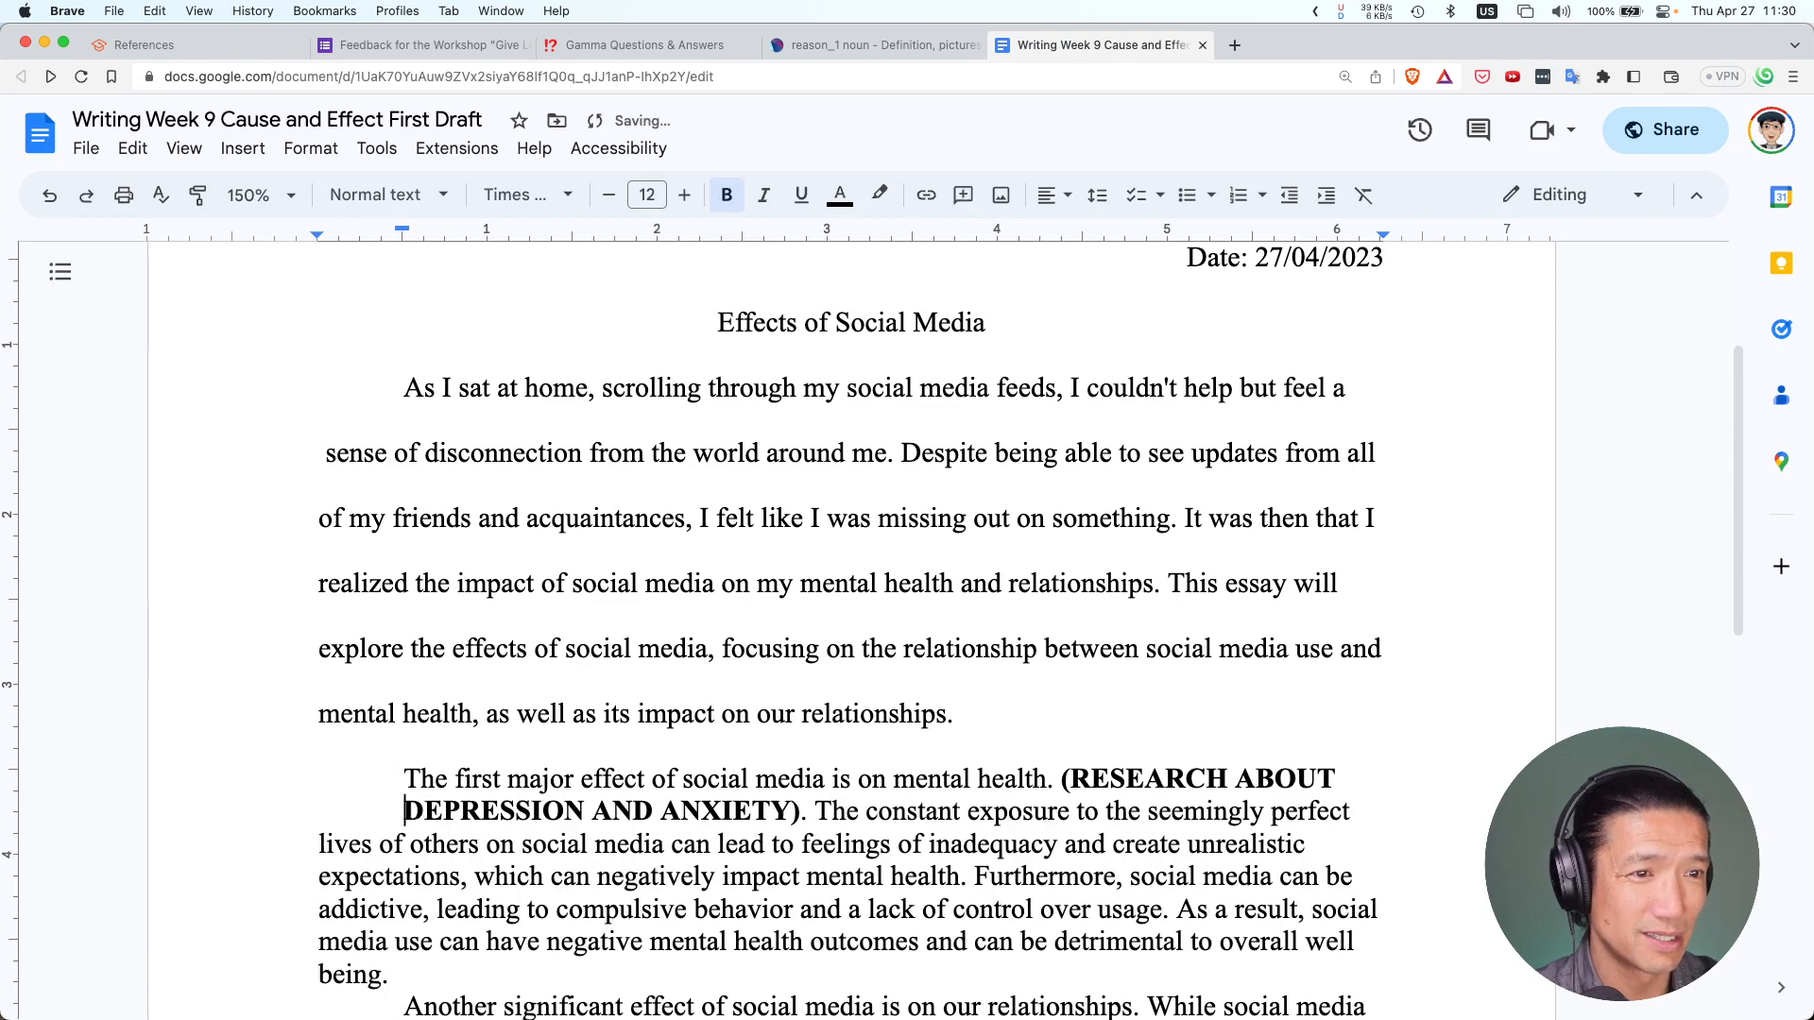
pyautogui.press('BackSpace')
pyautogui.press('Return')
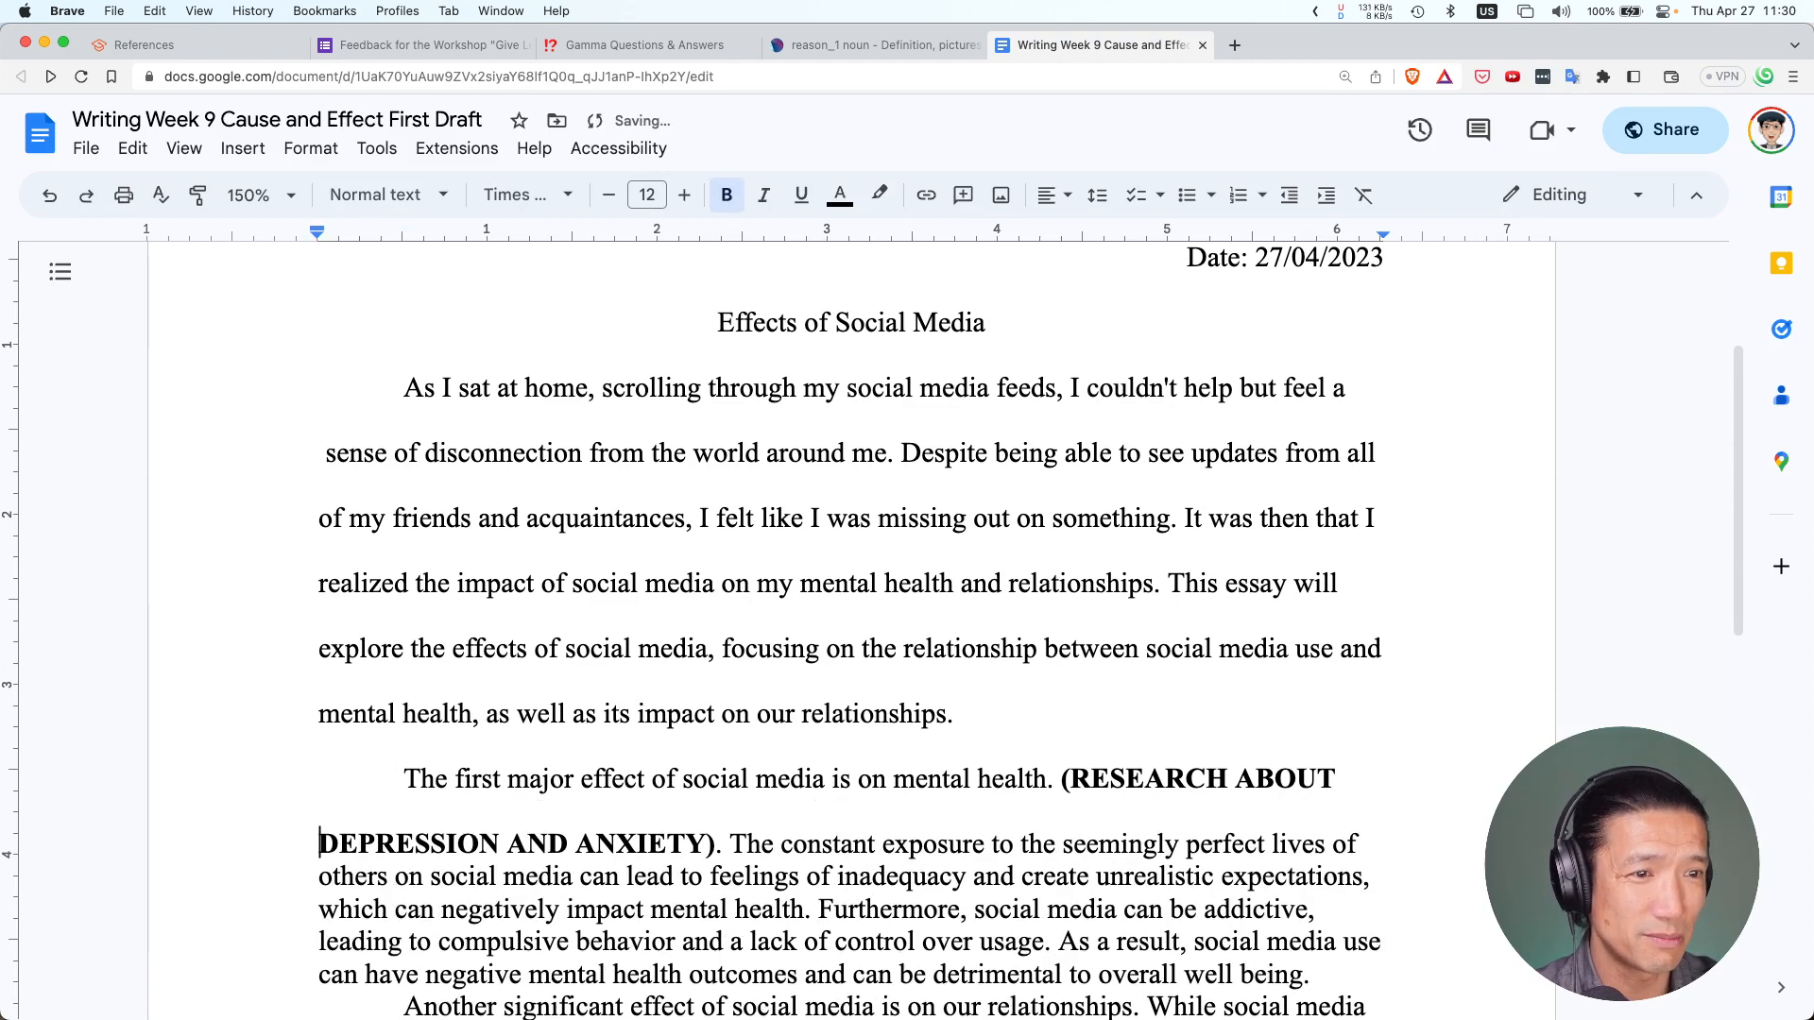
pyautogui.scroll(1, 1555, 344)
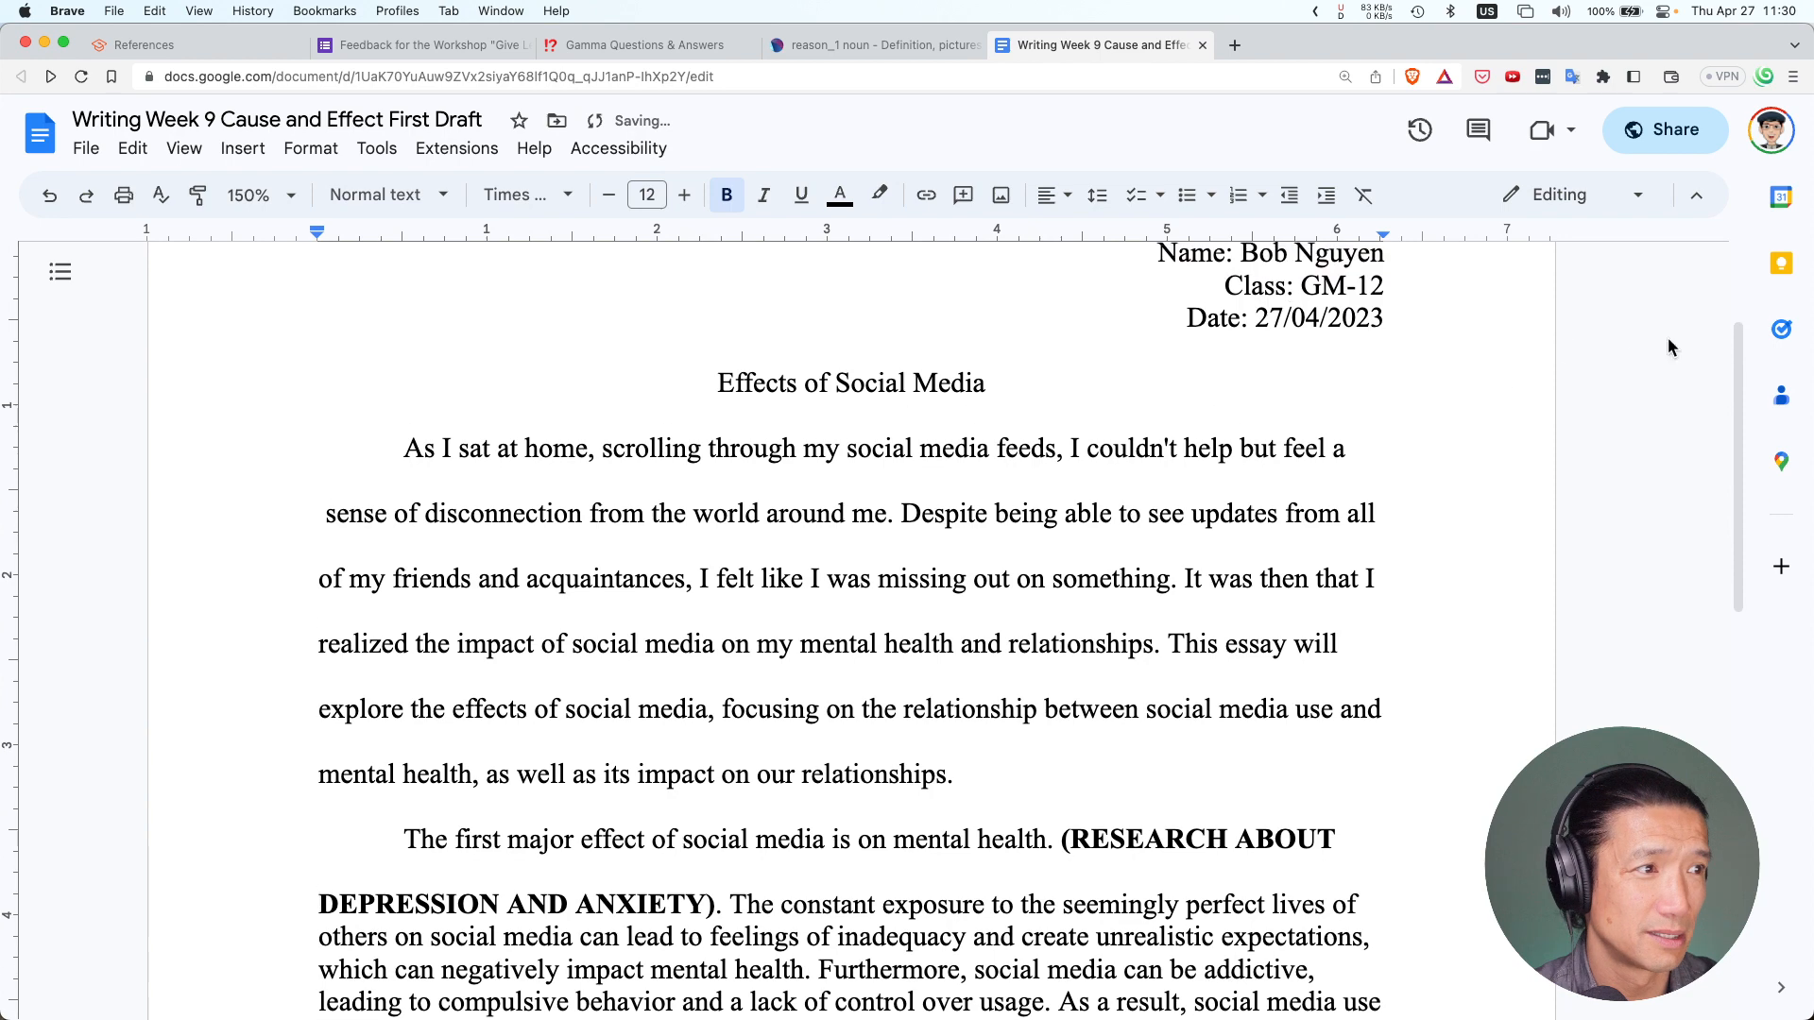
# Undo the 'Add some thing' text and added blank lines, then select and delete all text
pyautogui.click(1185, 580)
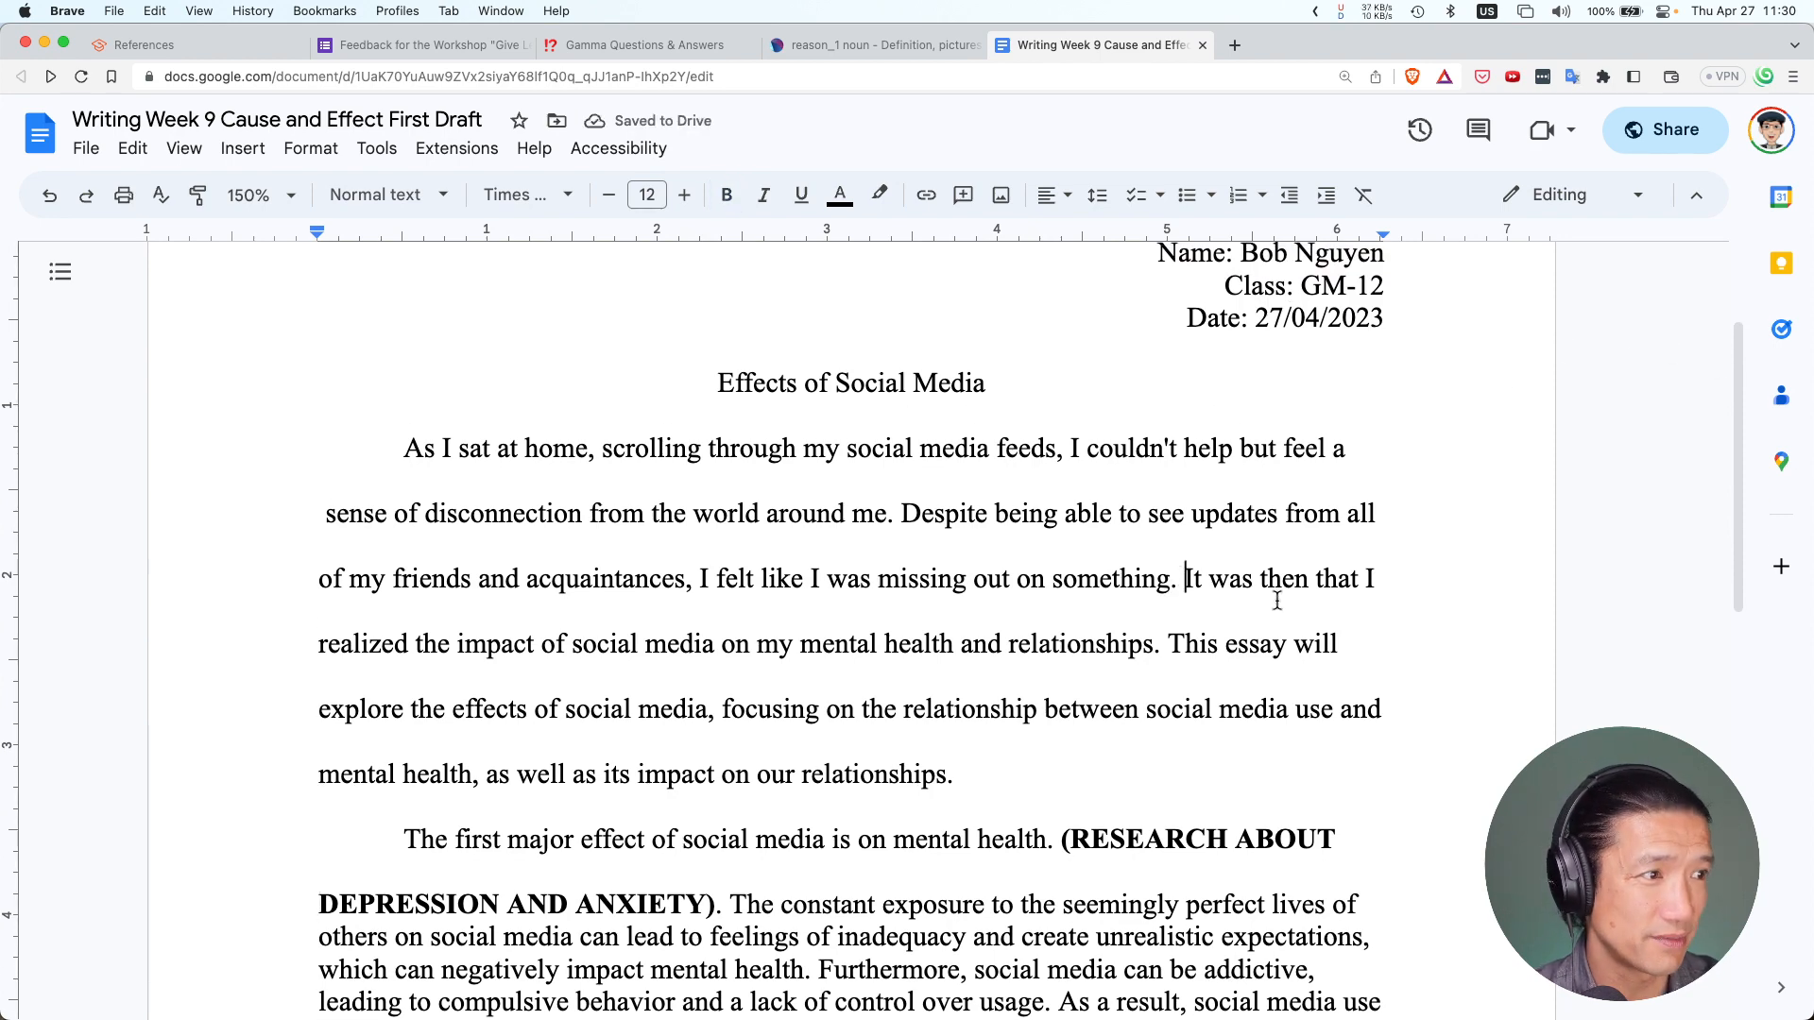
pyautogui.write('Add some thin')
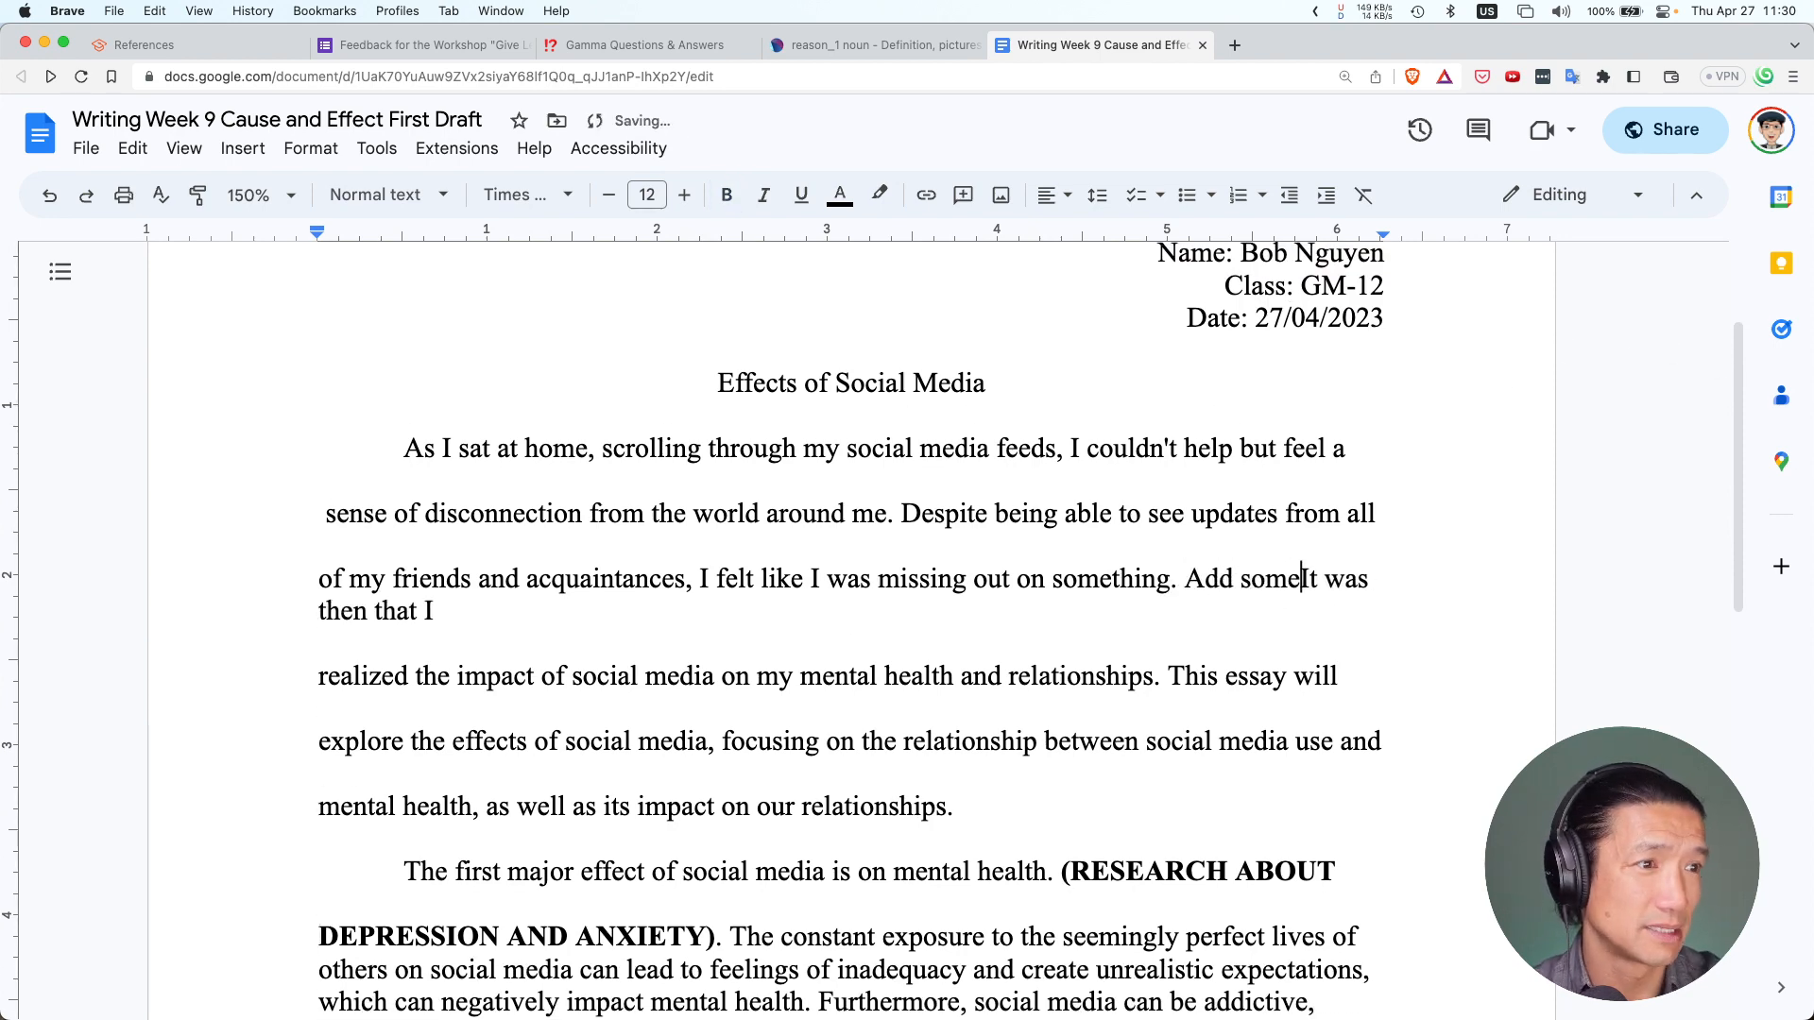
pyautogui.write('g')
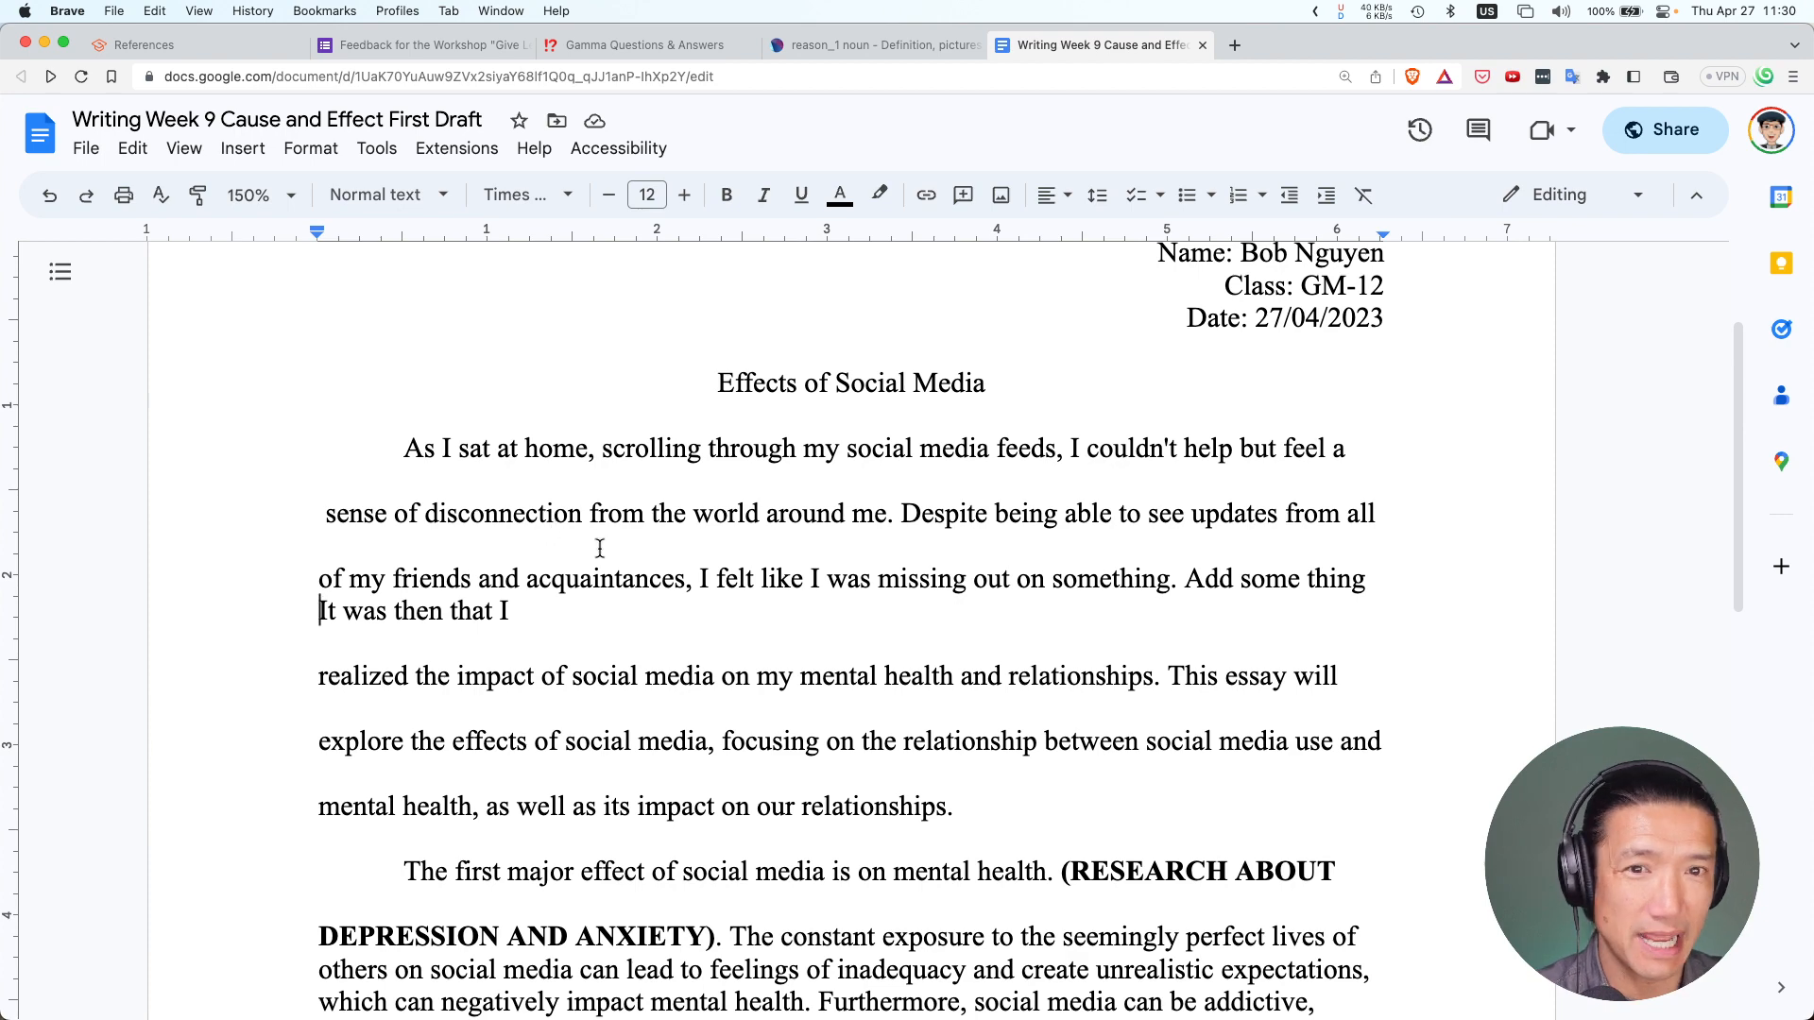
pyautogui.press('super+z')
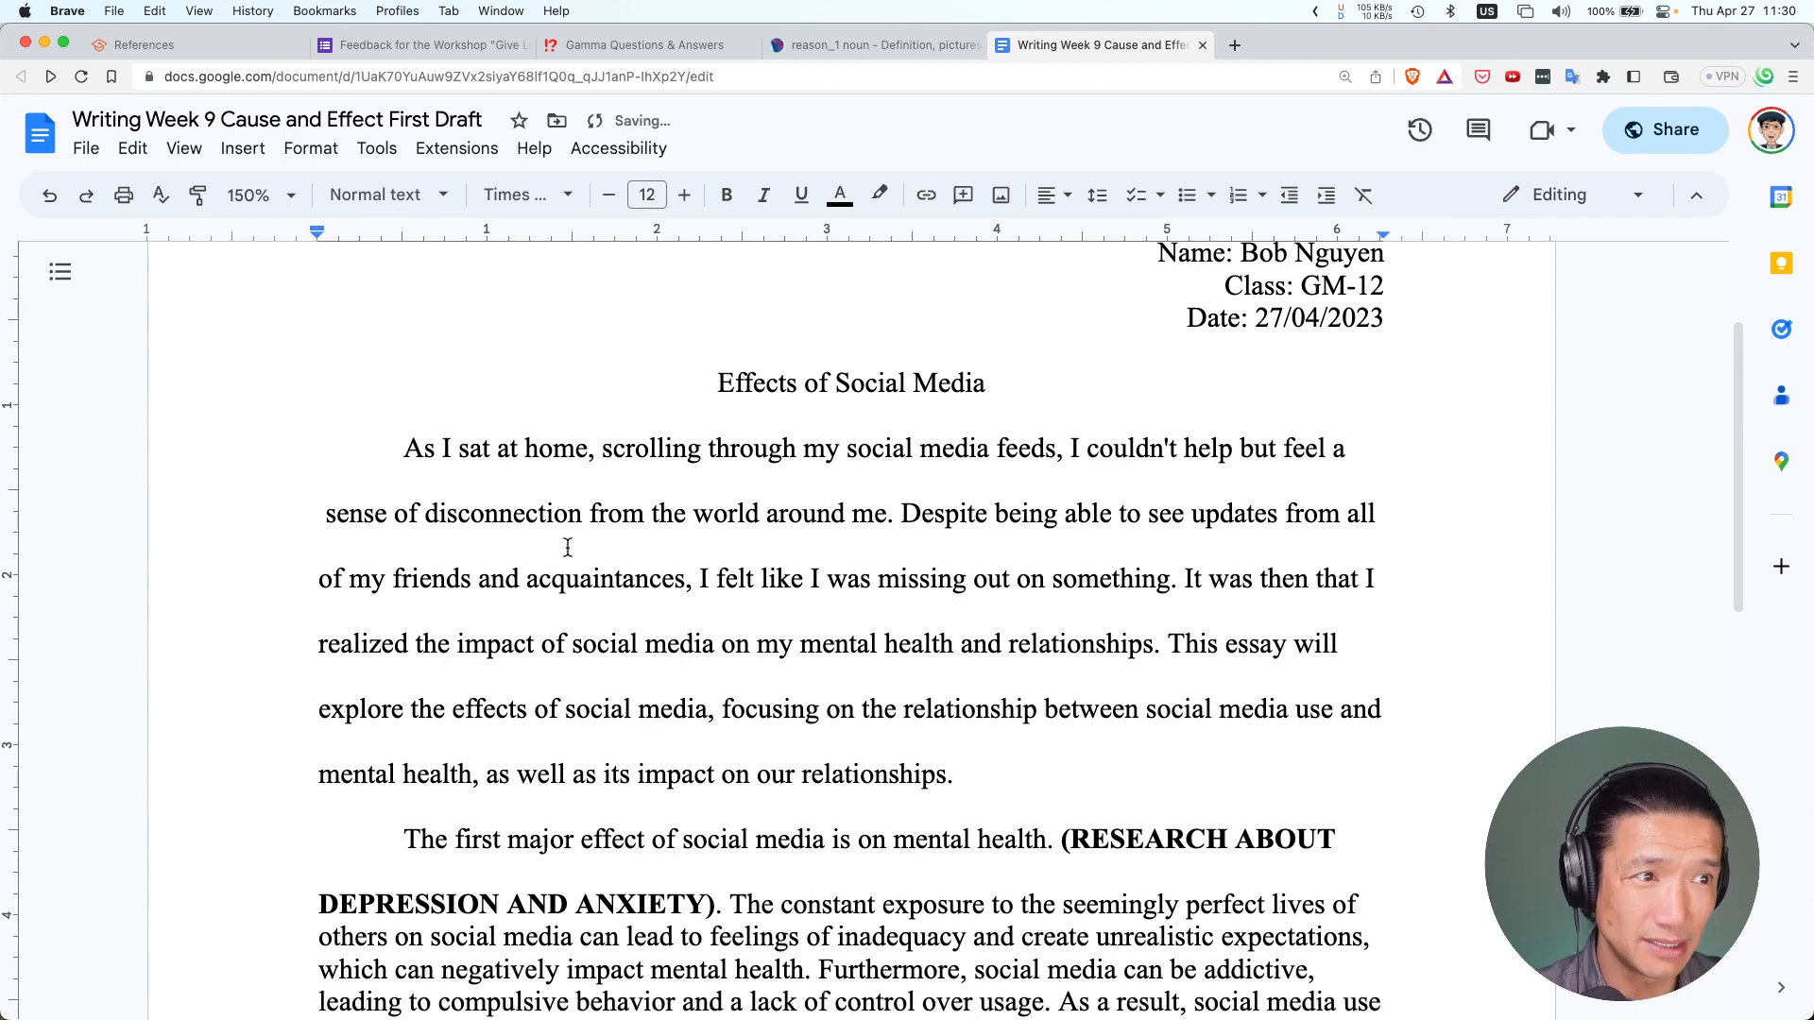
pyautogui.press('super+z')
pyautogui.press('super+z')
pyautogui.press('super+z')
pyautogui.press('super+z')
pyautogui.press('super+z')
pyautogui.press('super+z')
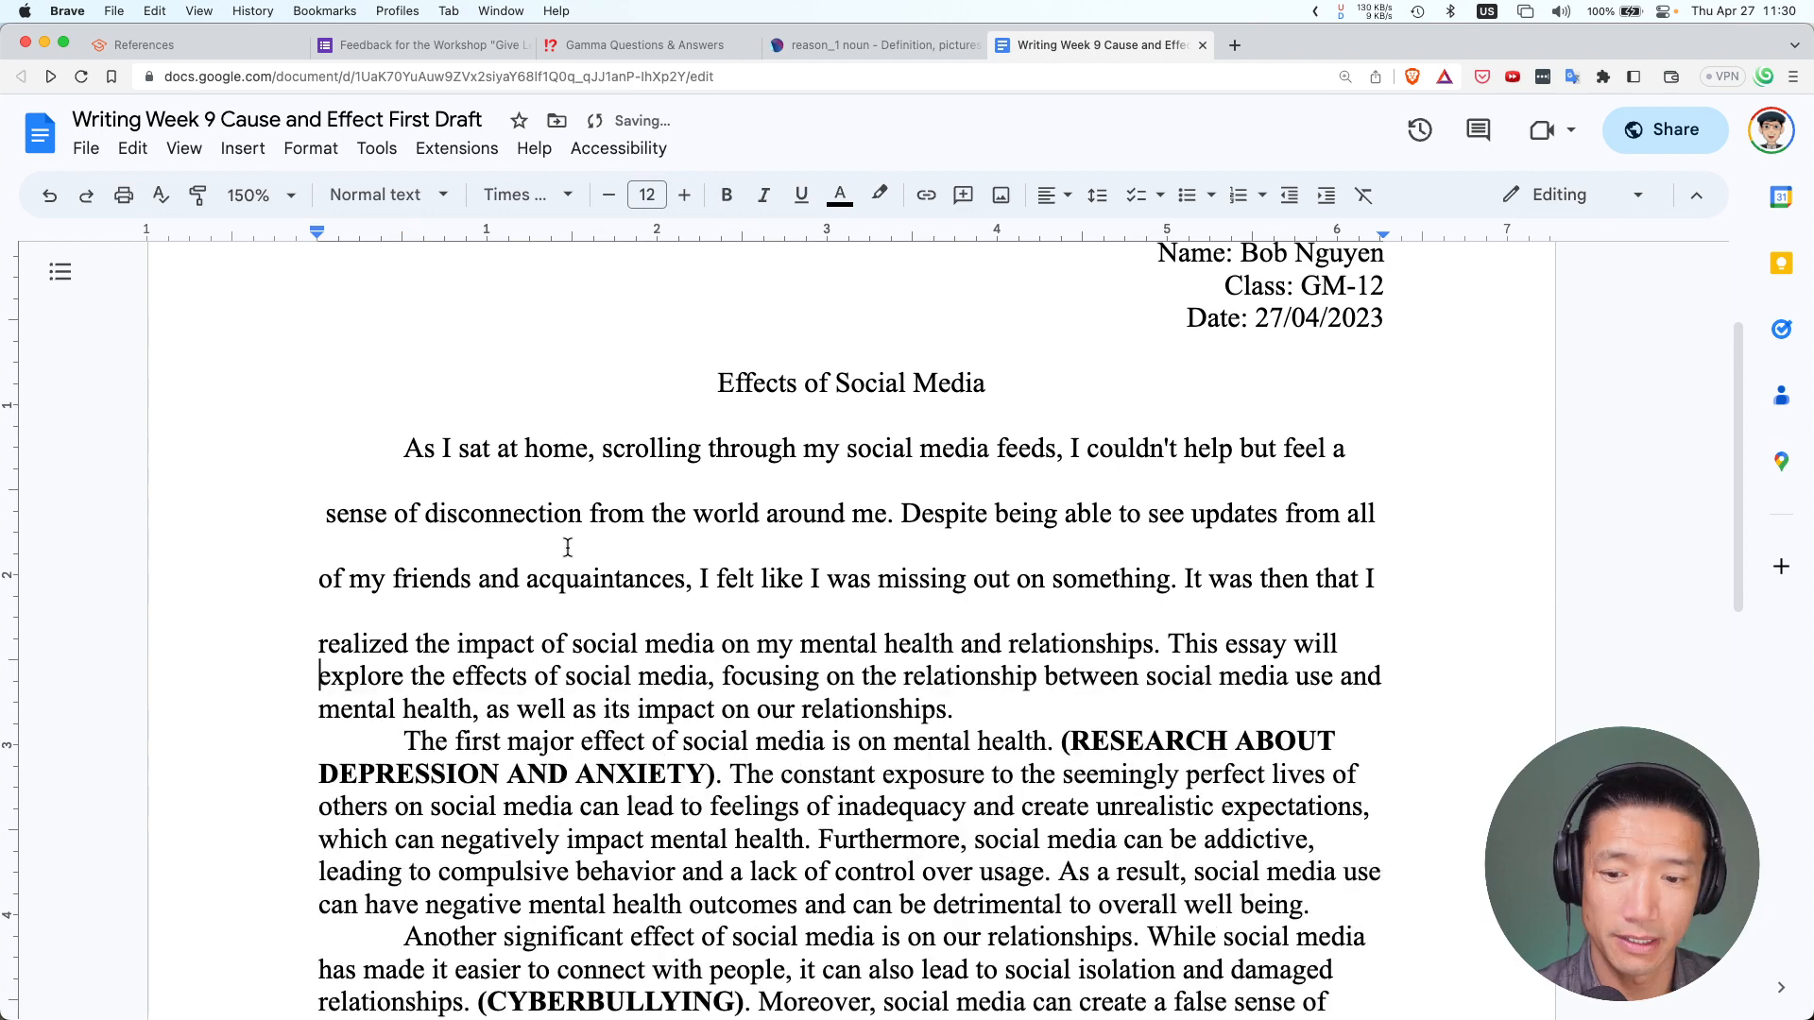
pyautogui.press('super+z')
pyautogui.press('super+z')
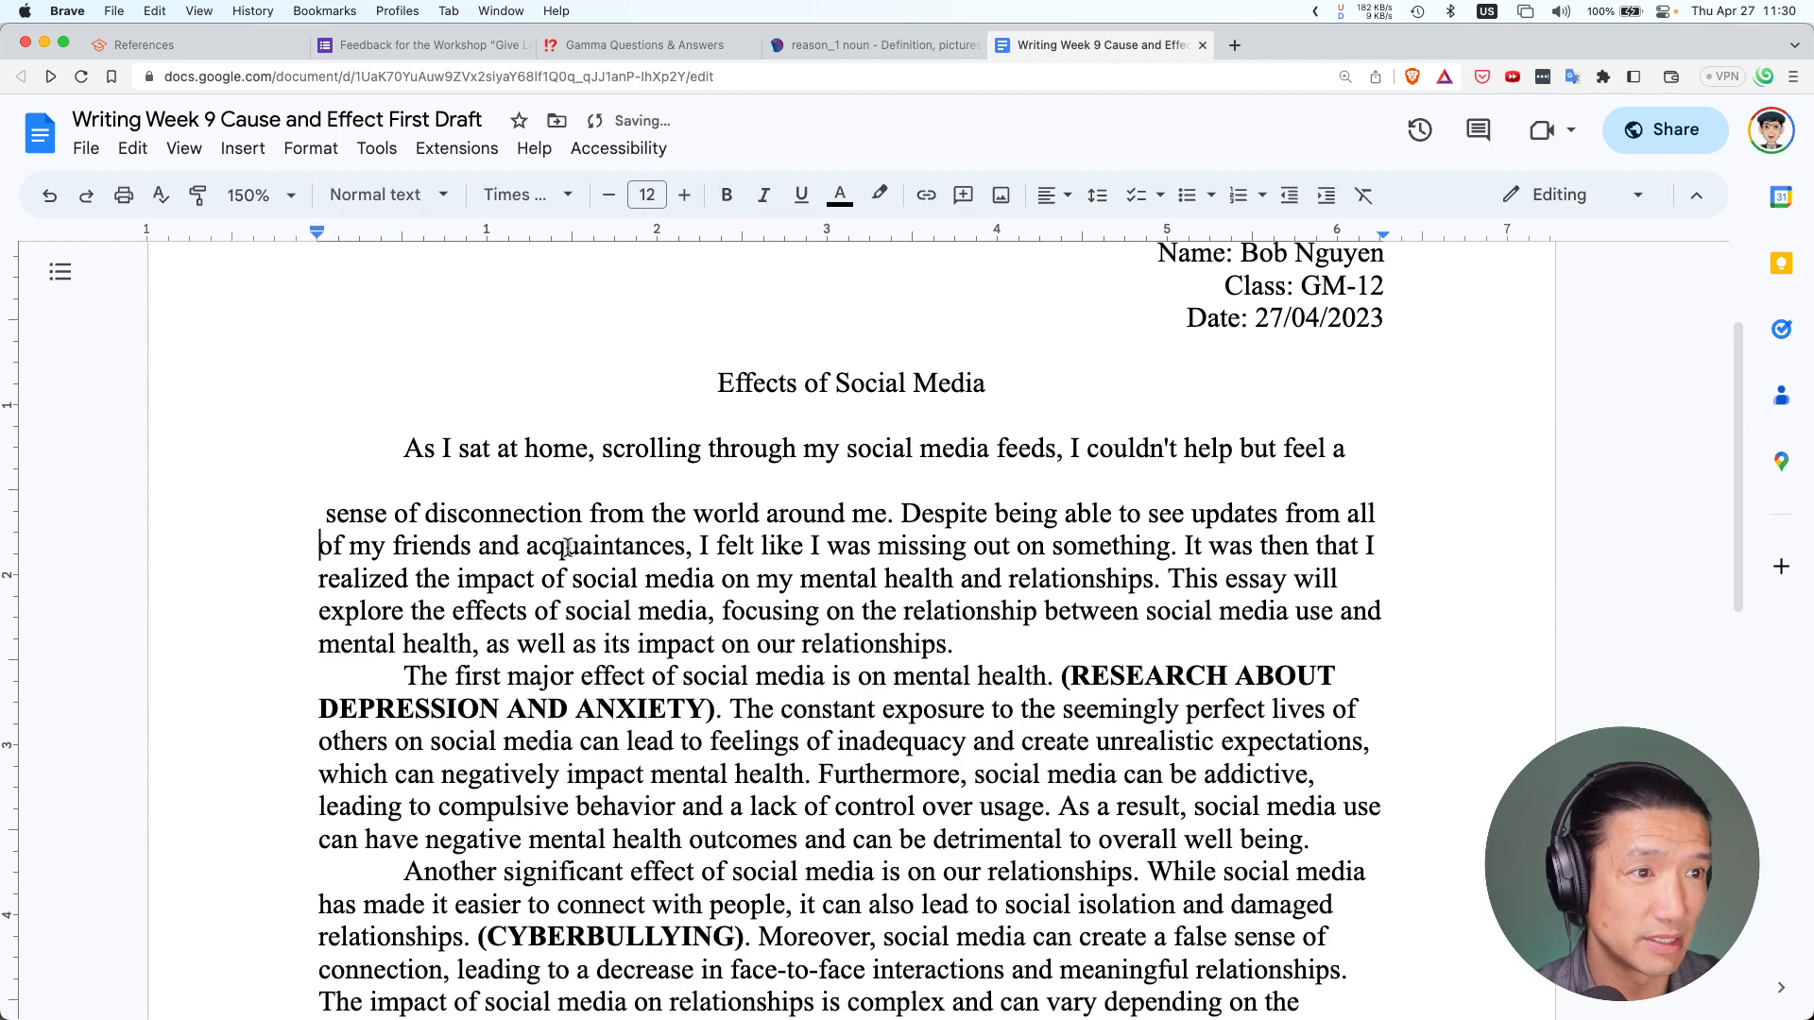
pyautogui.press('super+z')
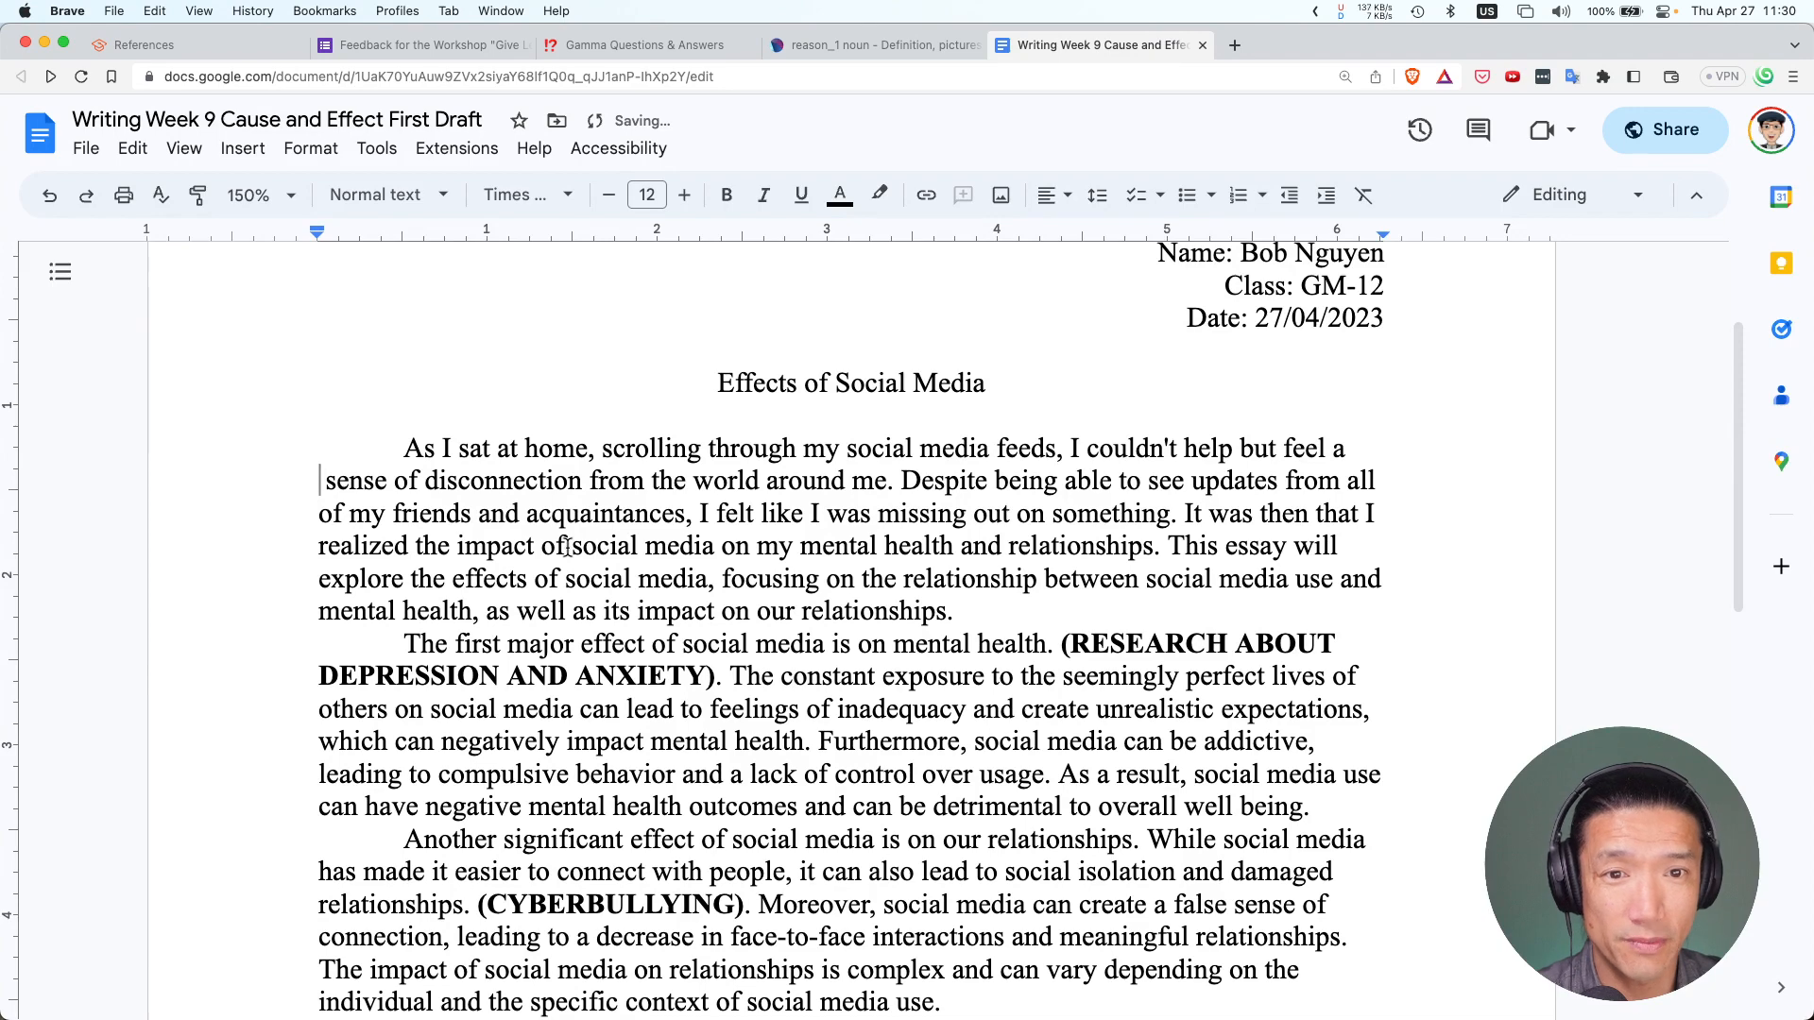
pyautogui.press('super+a')
pyautogui.press('BackSpace')
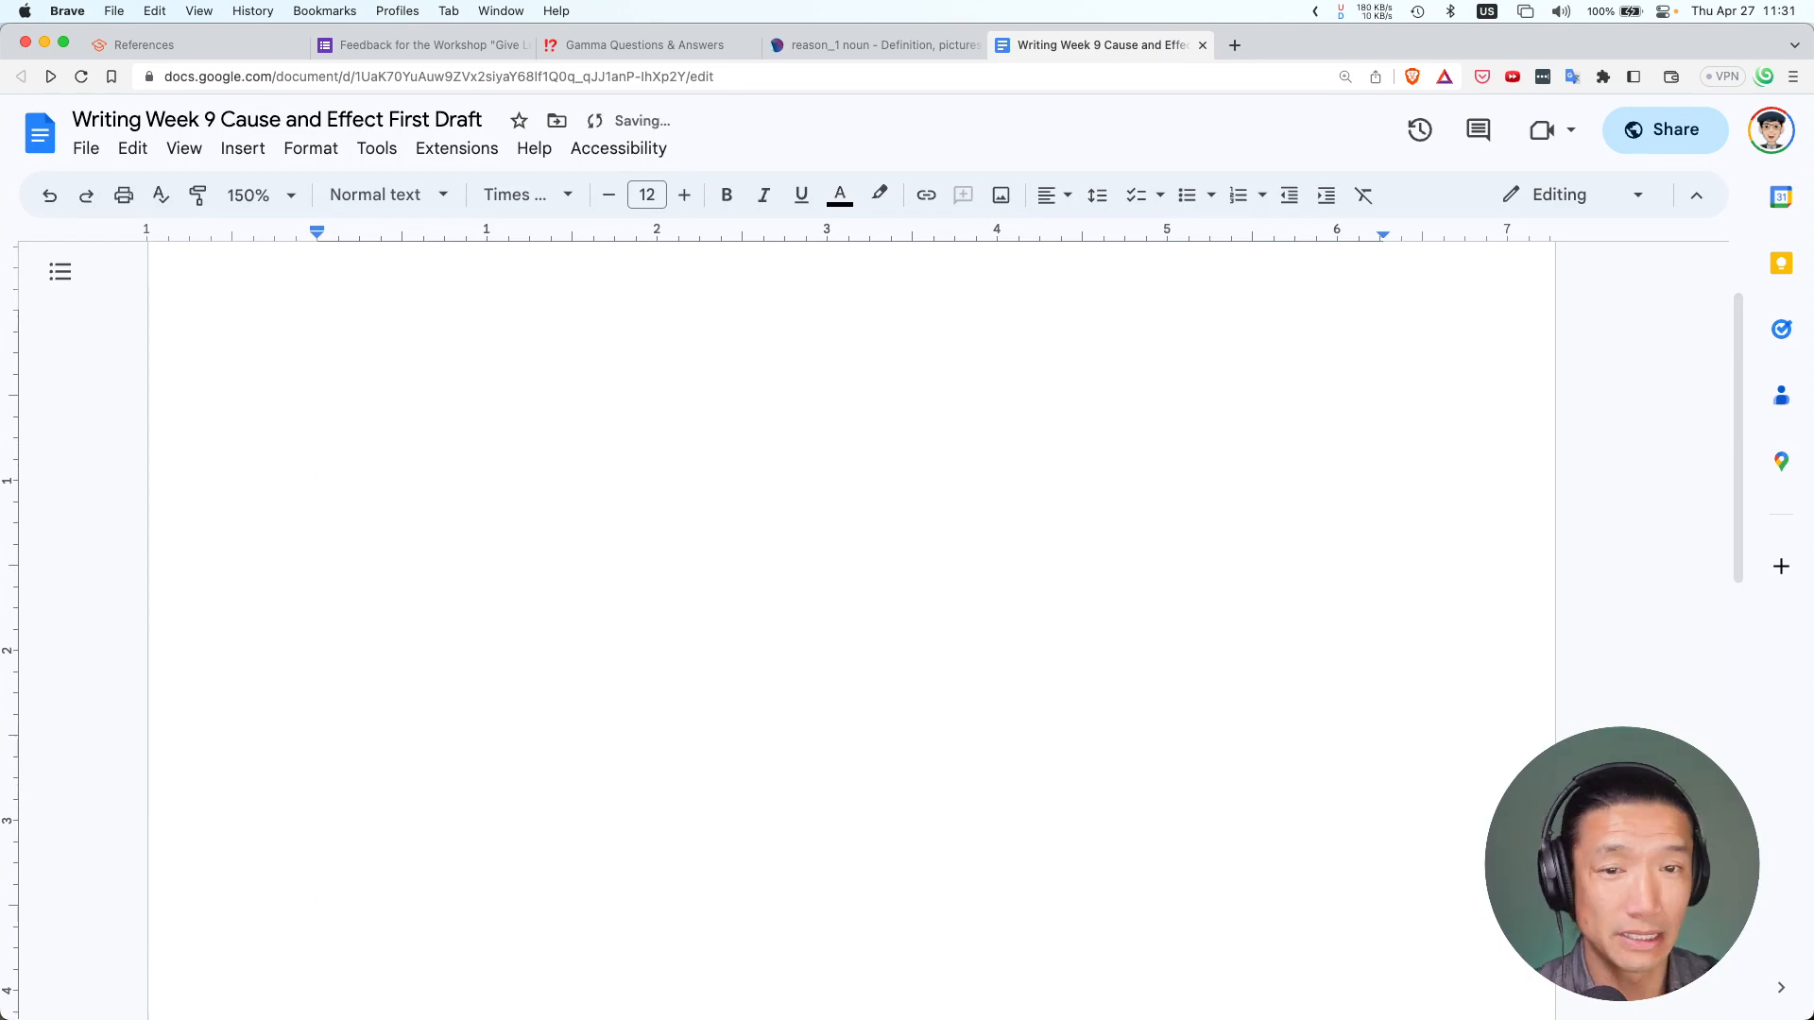
# Undo the accidental deletion to bring back the essay text
pyautogui.press('super+z')
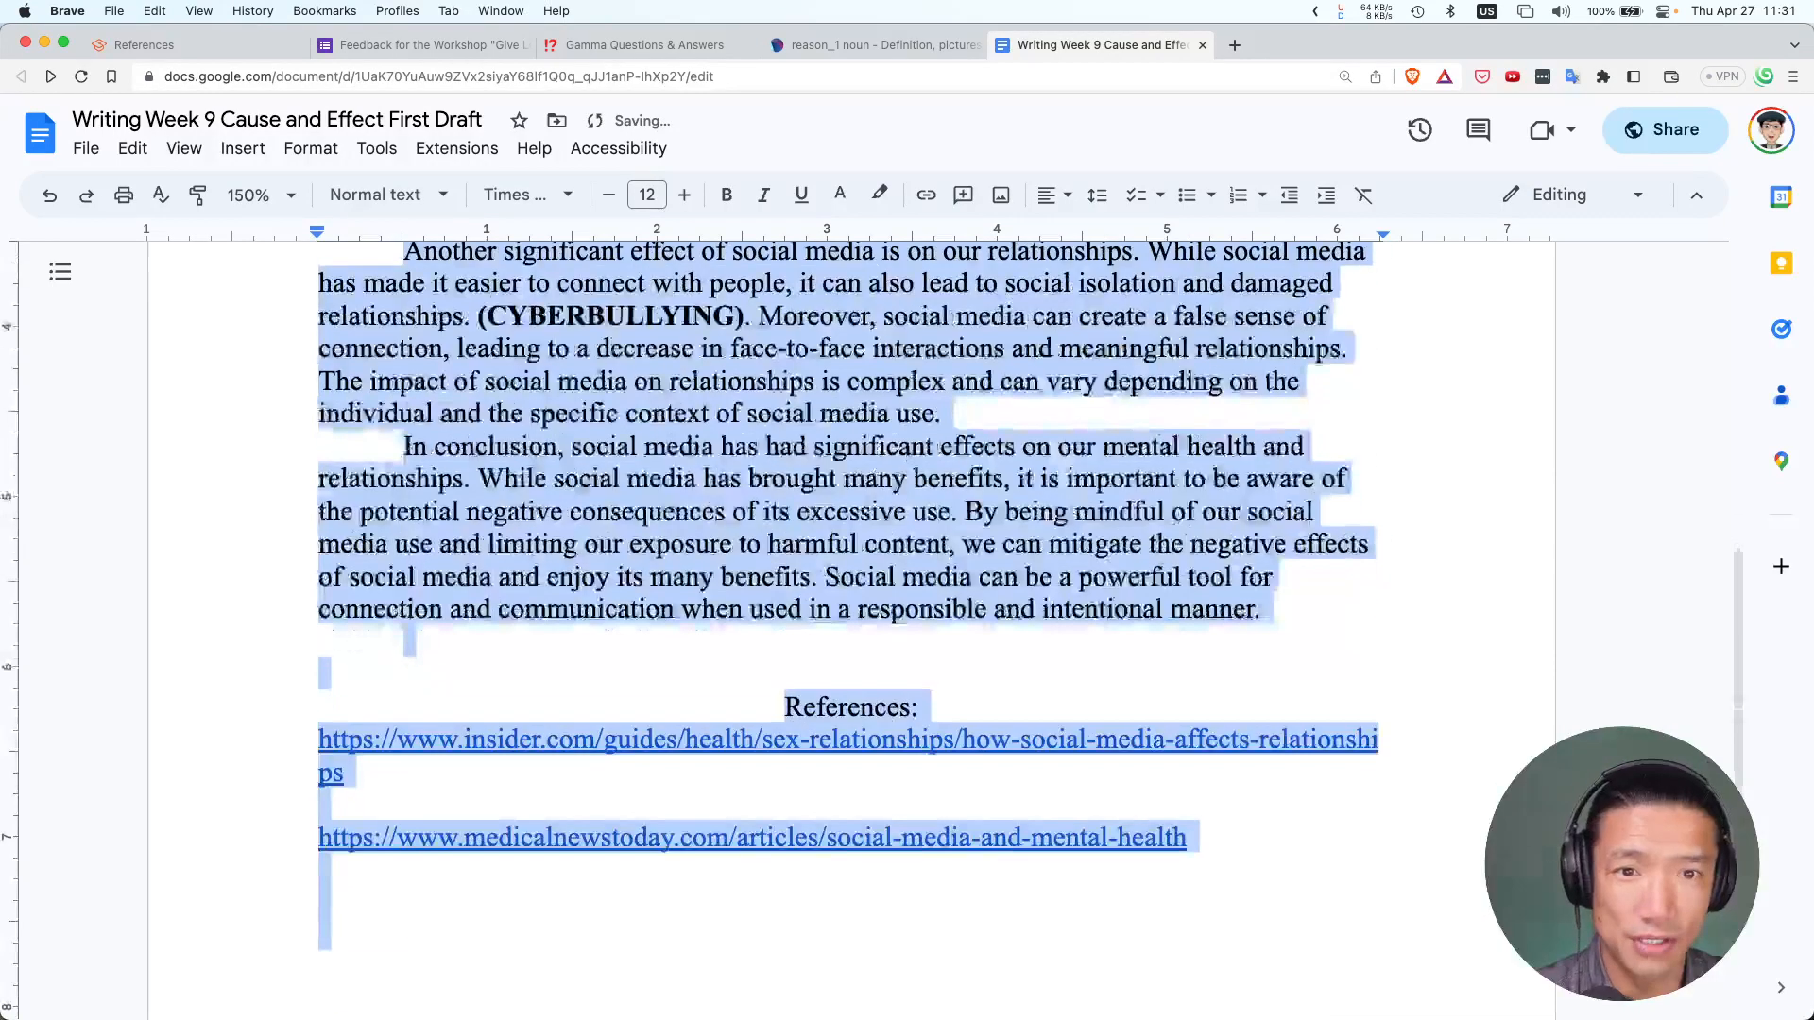
pyautogui.click(132, 149)
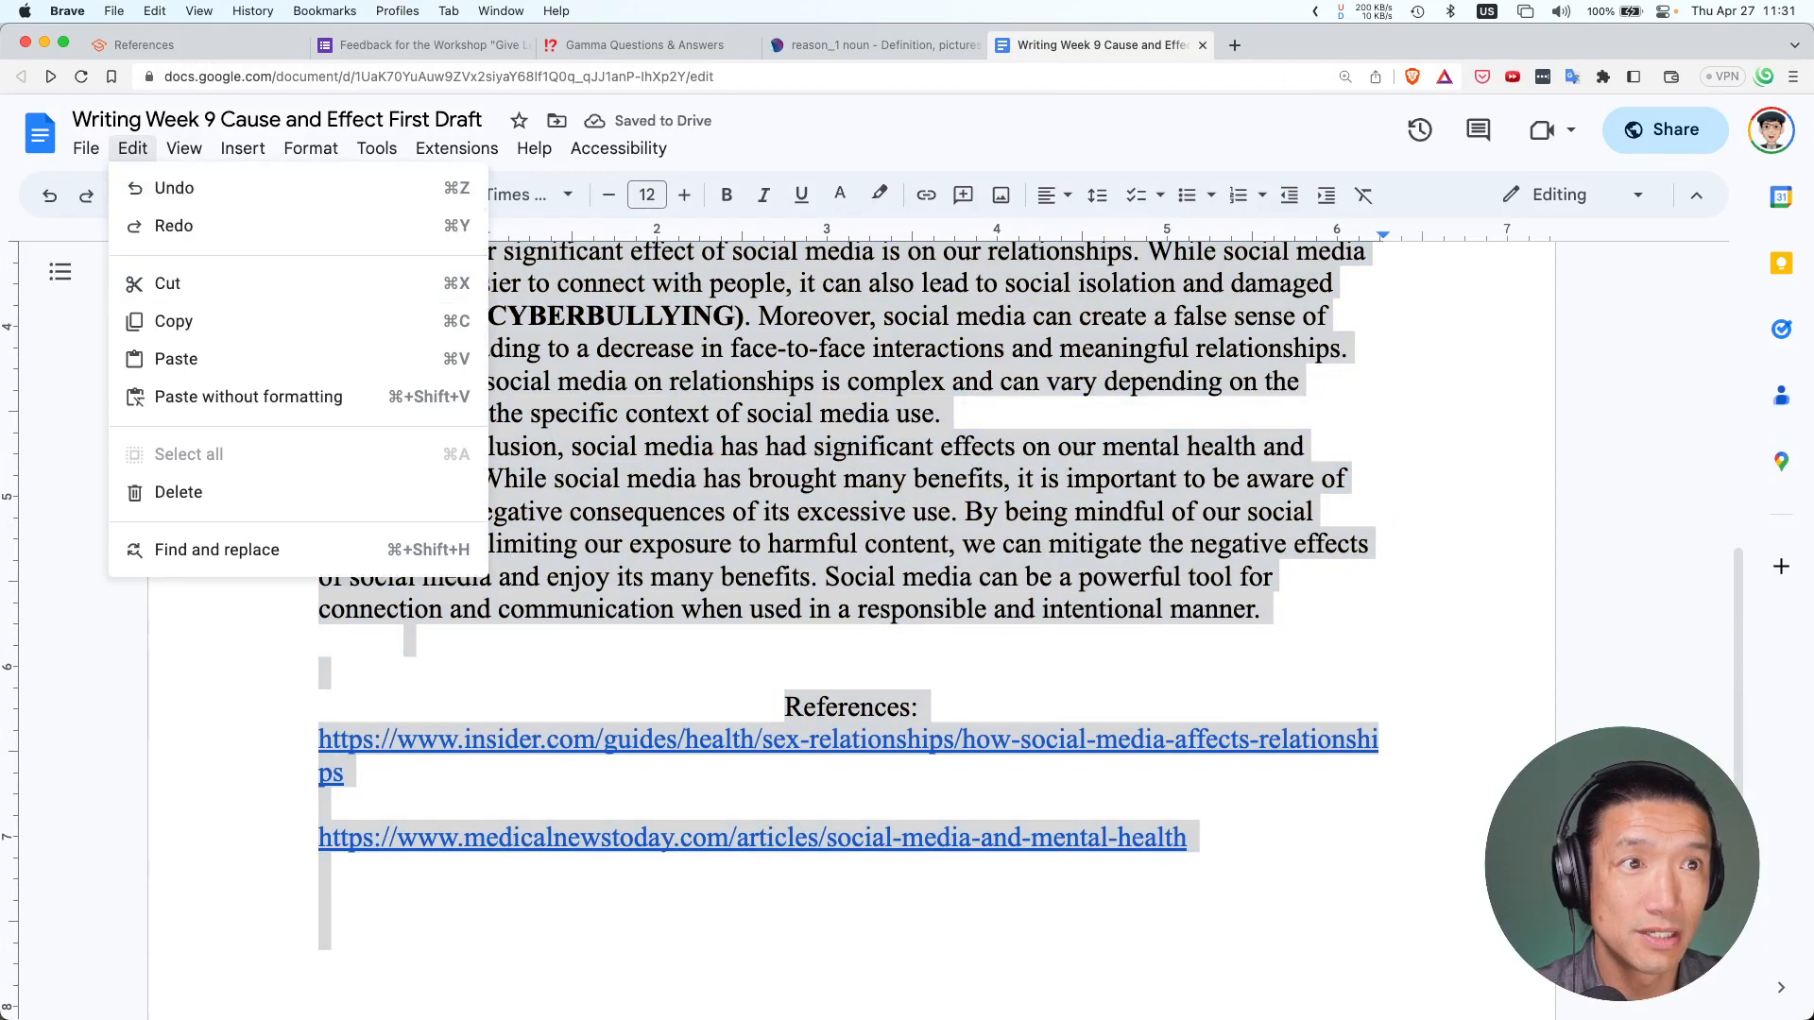
pyautogui.click(162, 186)
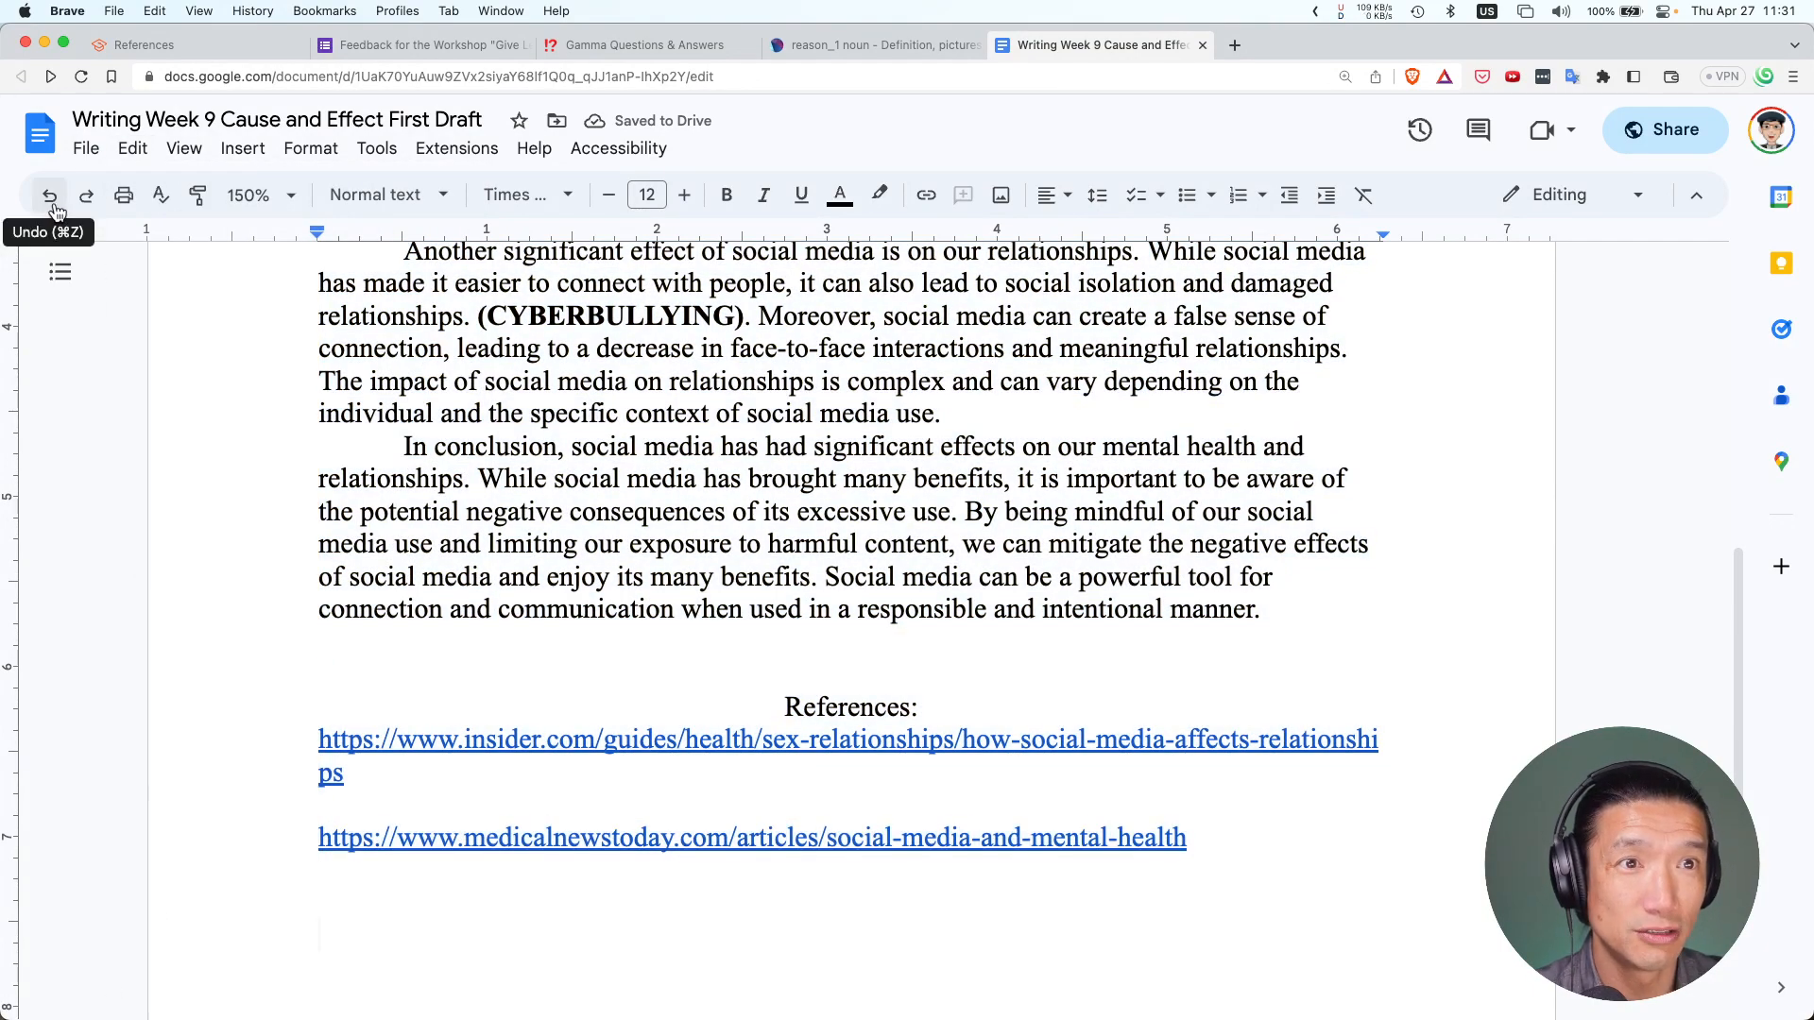
pyautogui.scroll(10, 219, 445)
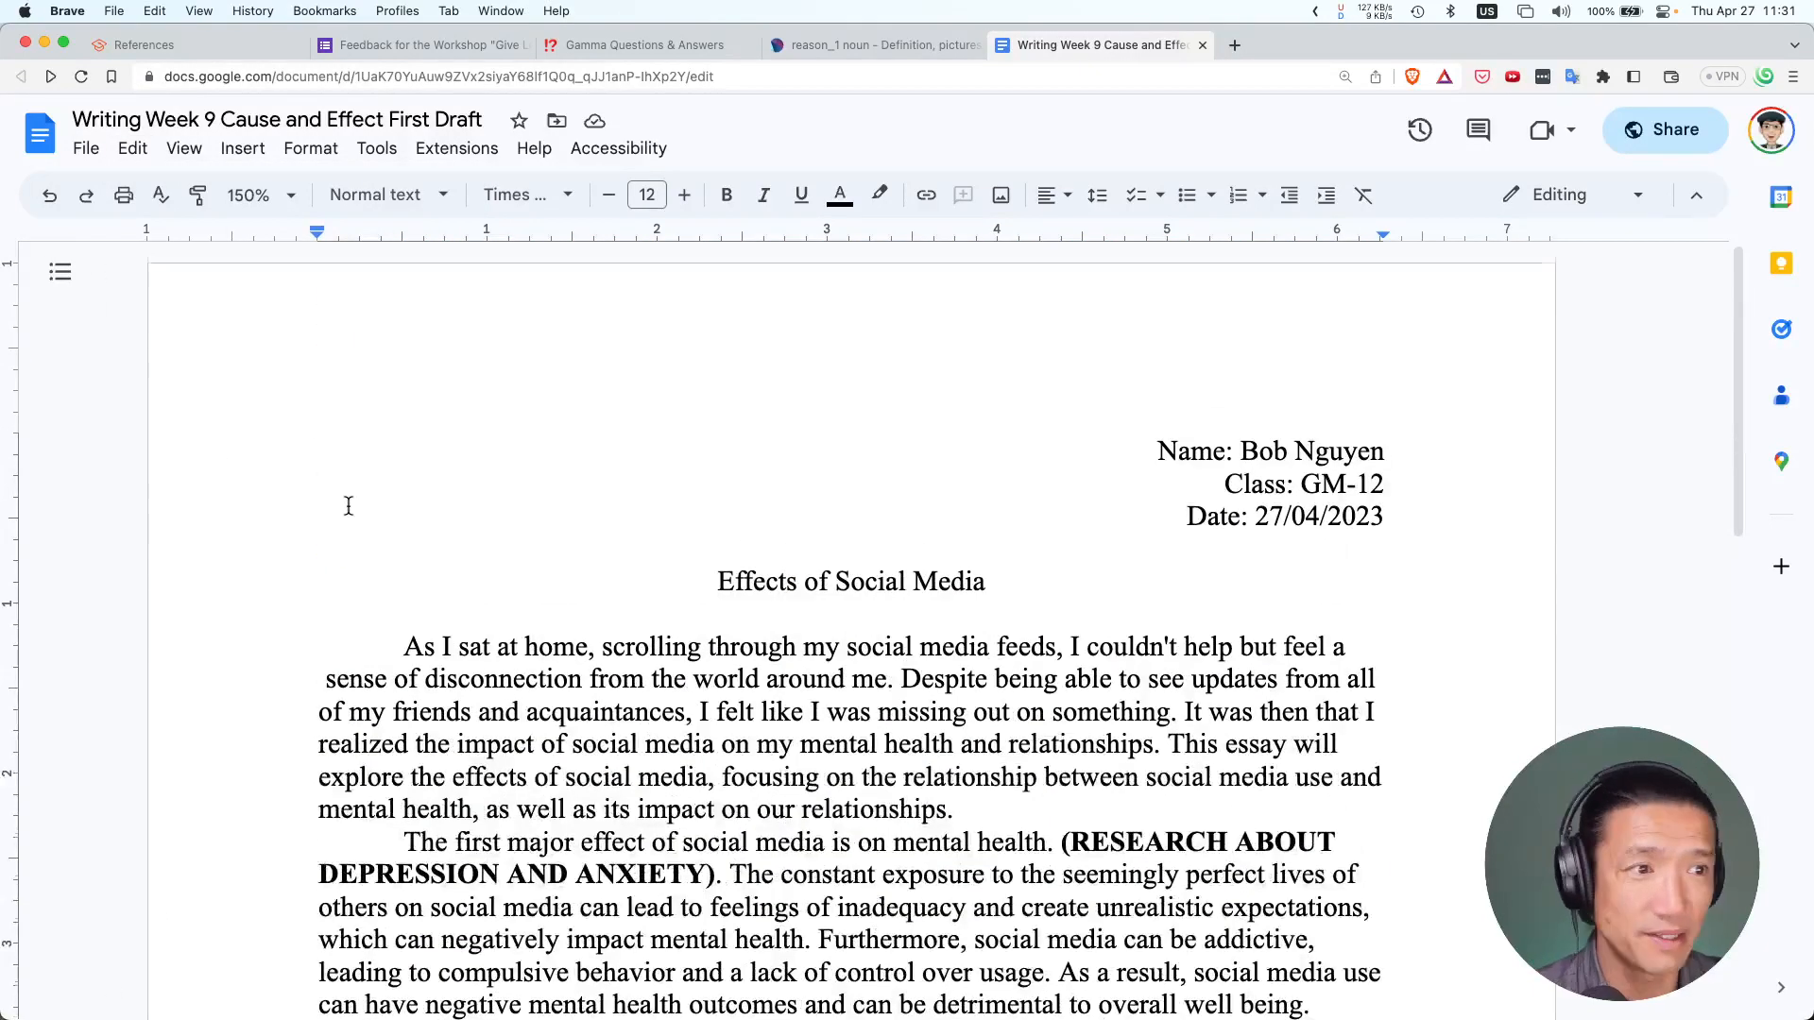
pyautogui.scroll(-4, 349, 506)
pyautogui.scroll(-1, 349, 507)
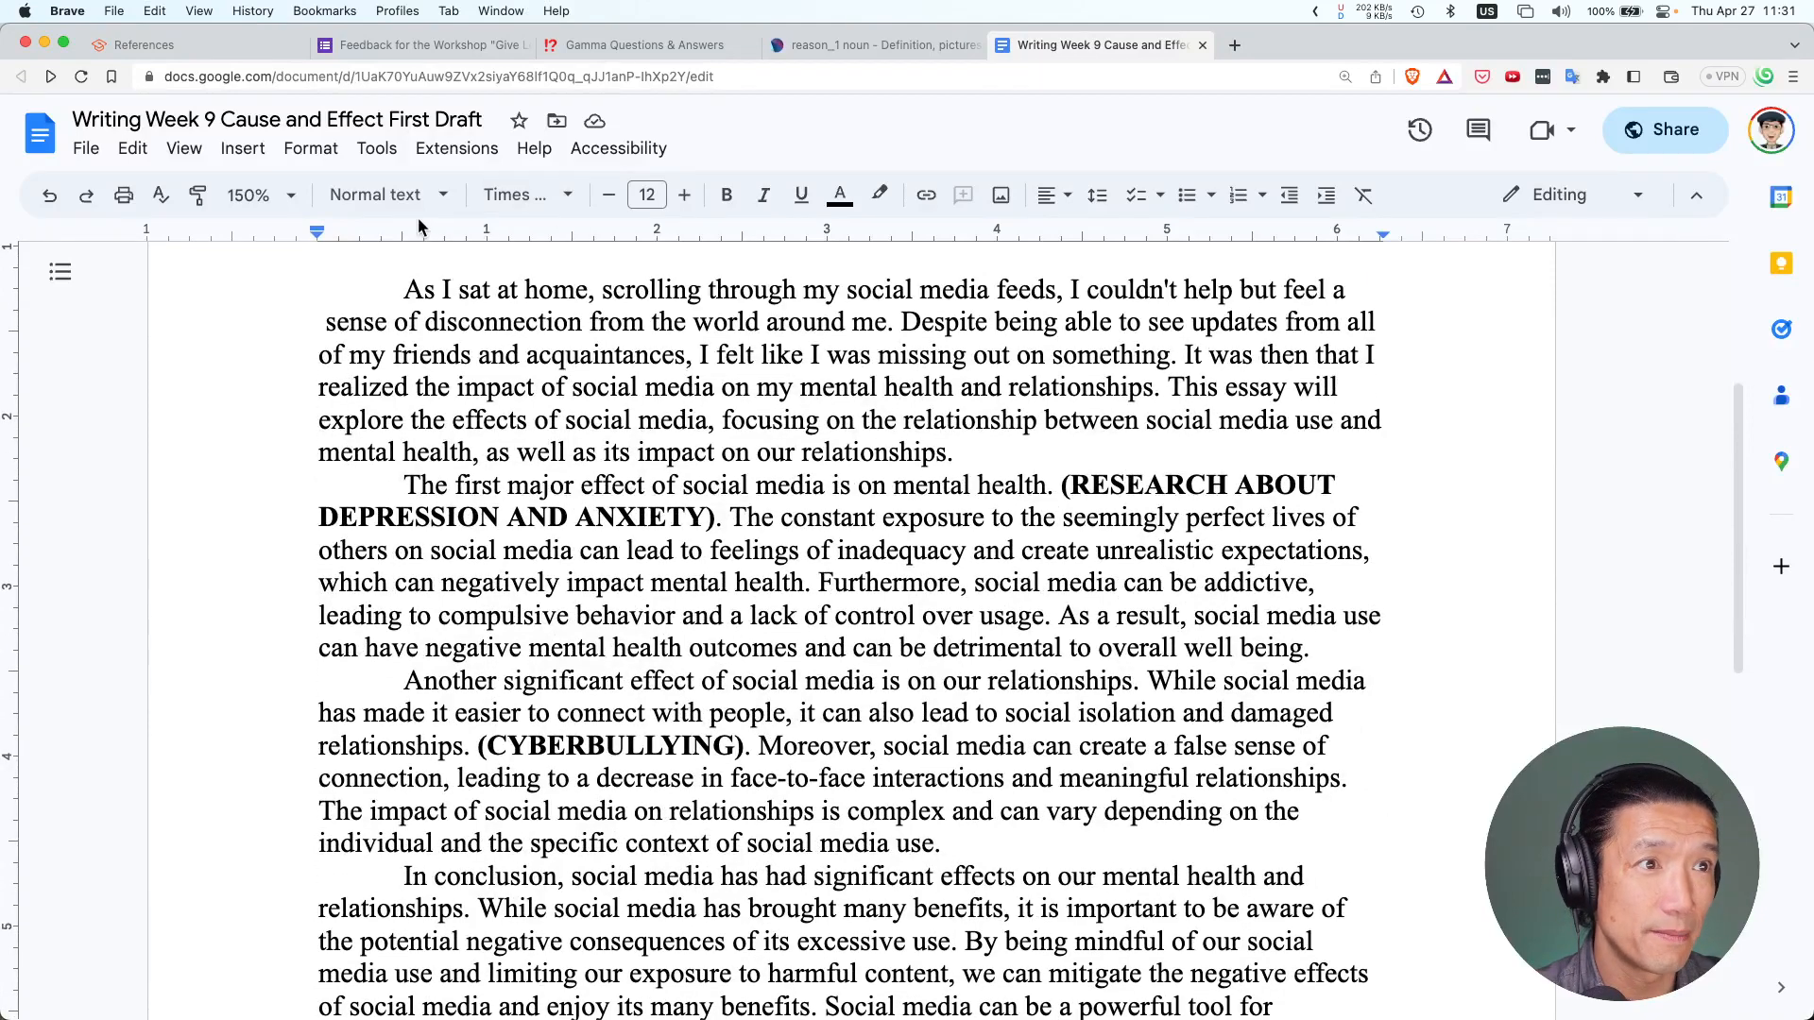
# Zoom the page to 125% and select from the conclusion's end back to 'As I sat'
pyautogui.click(301, 198)
pyautogui.click(255, 444)
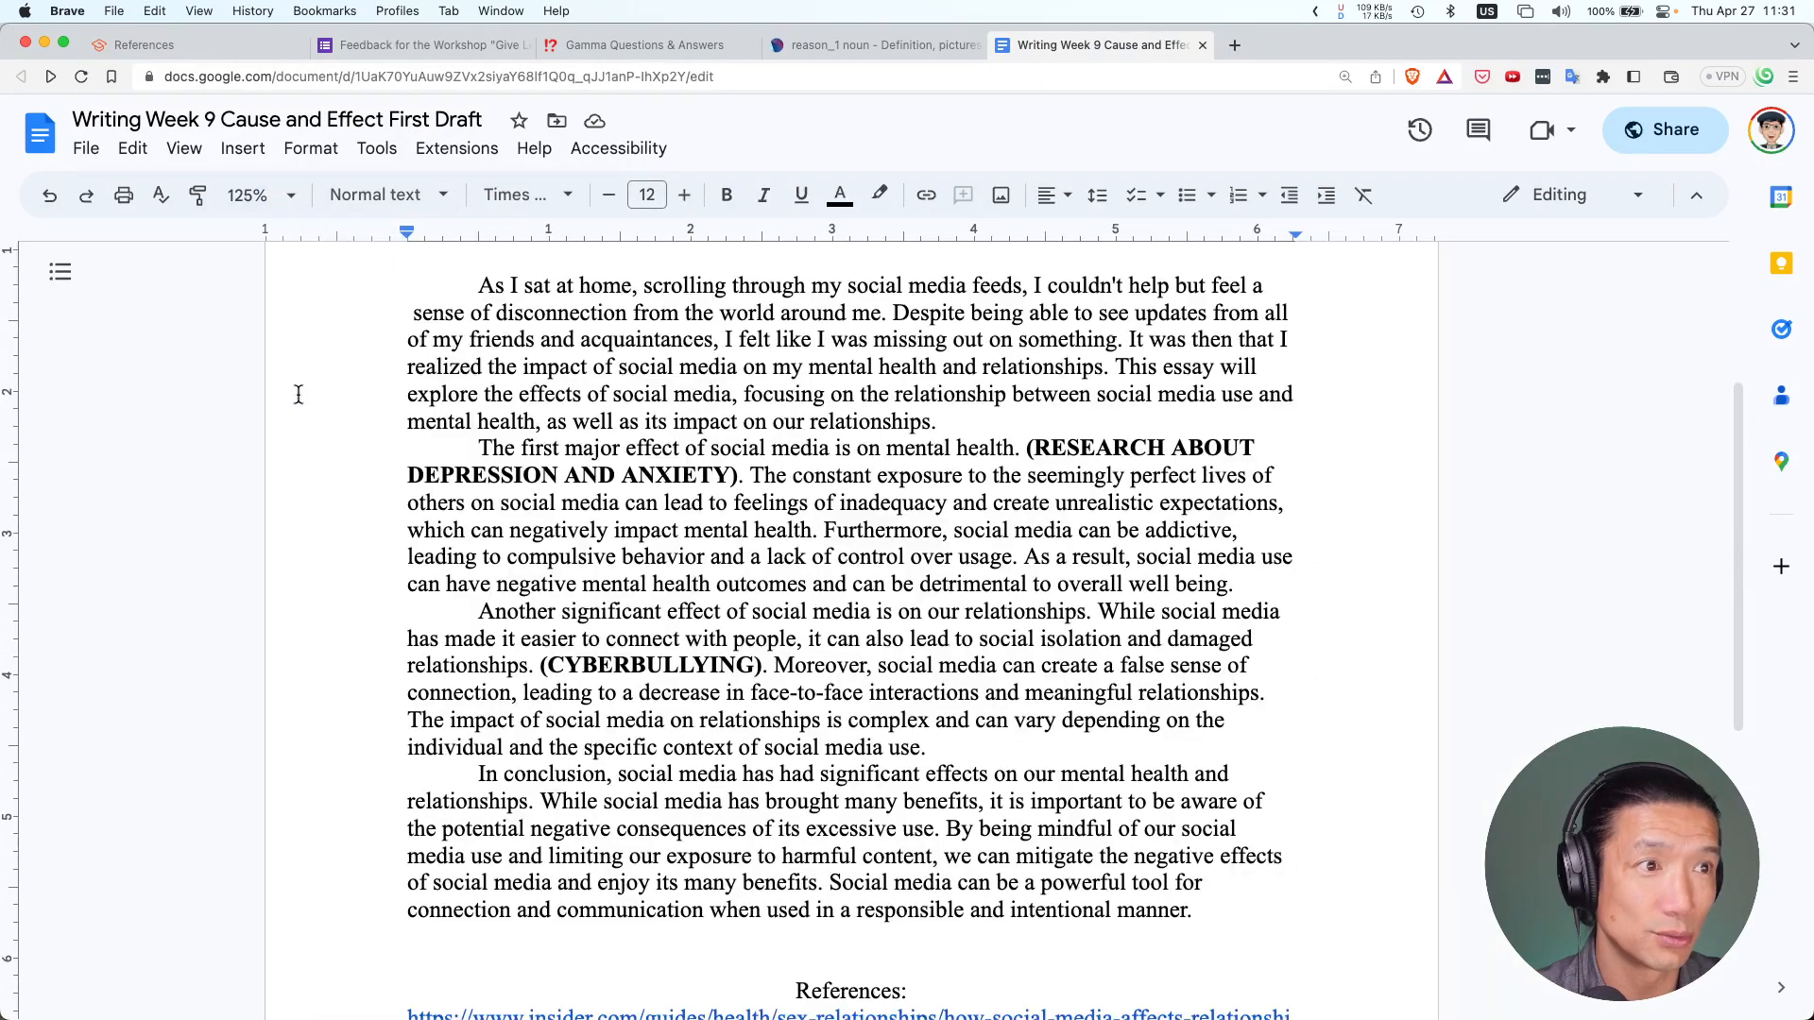
pyautogui.scroll(1, 1066, 734)
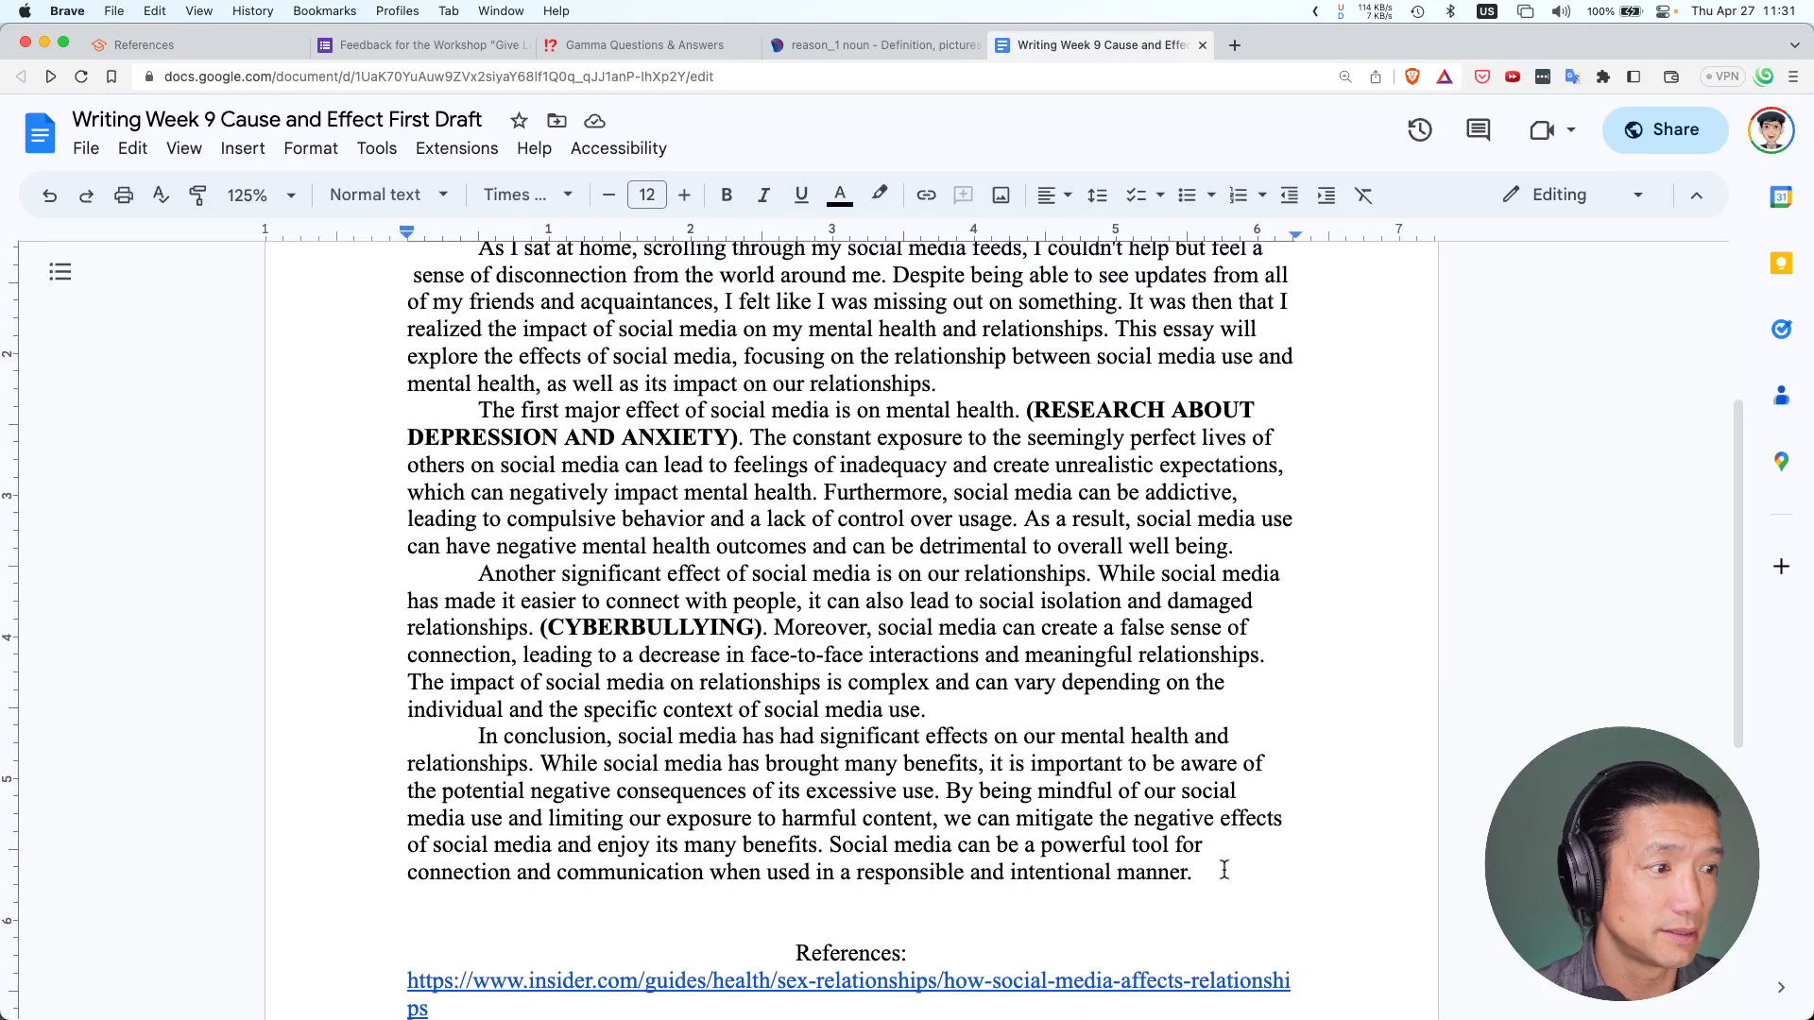
pyautogui.moveTo(1225, 869); pyautogui.dragTo(475, 440)
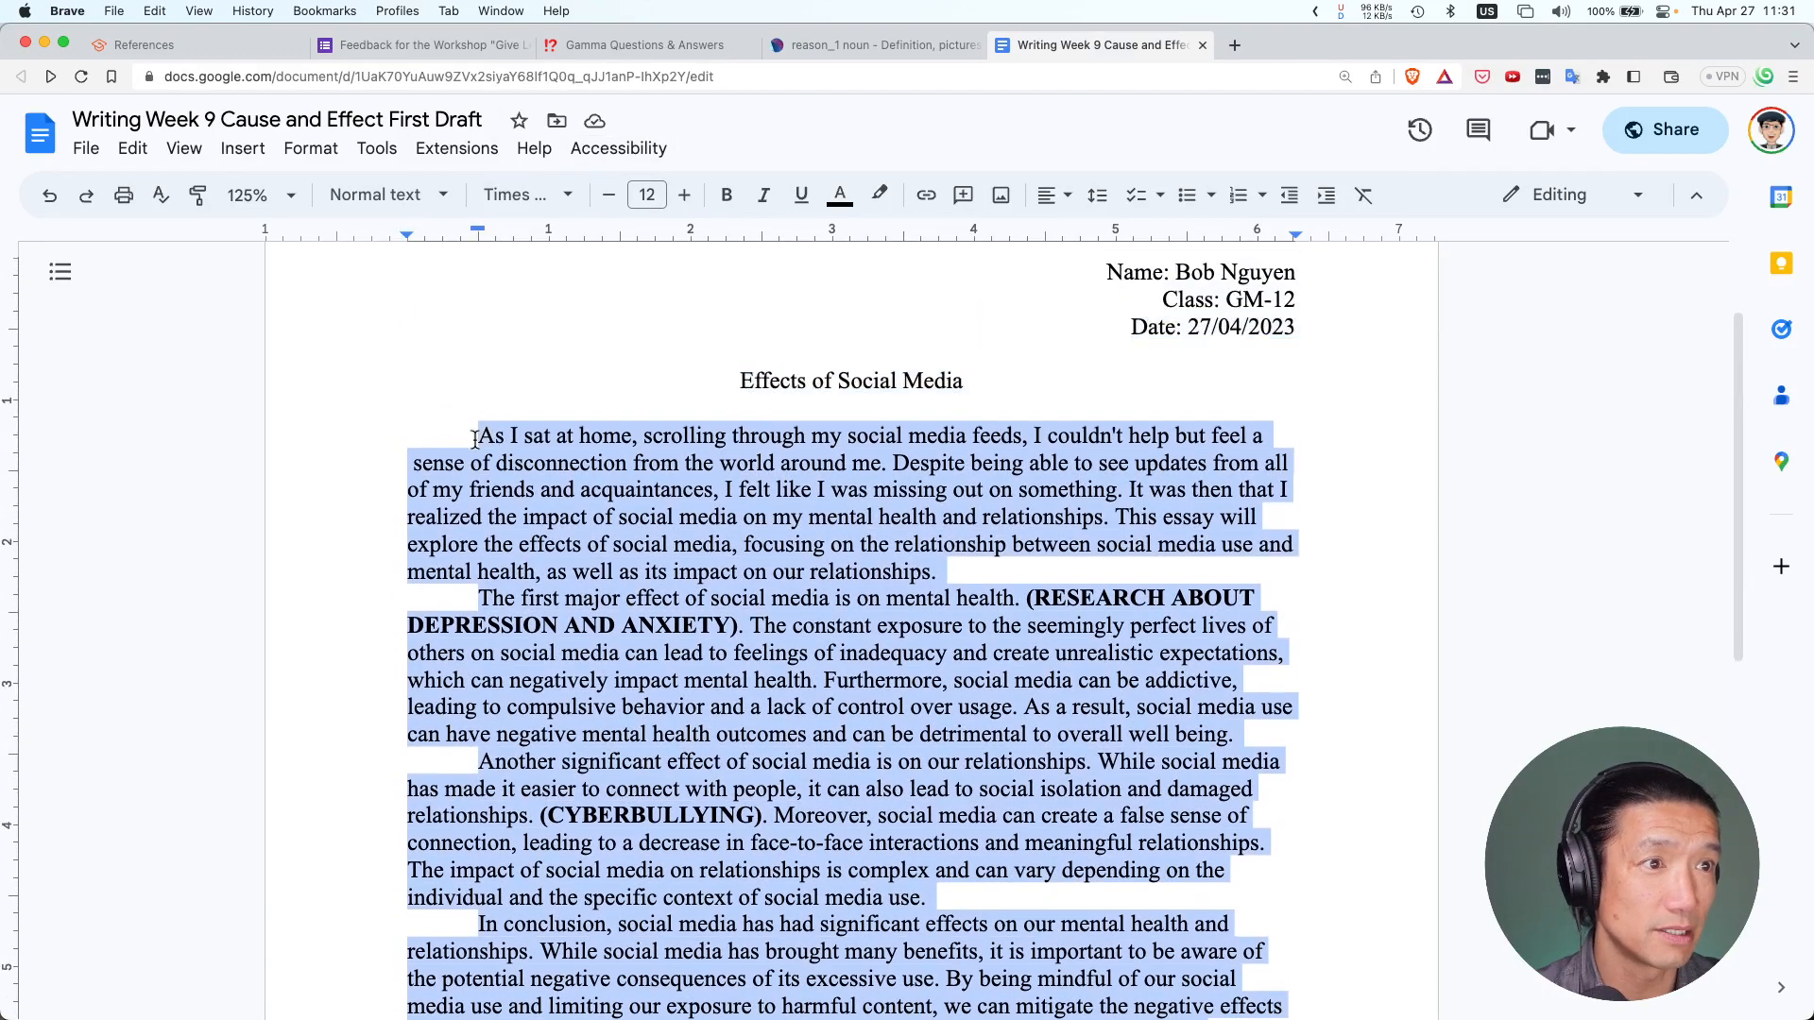
# Apply Double line spacing to the body paragraphs, then type placeholder text 'ADDD…' before 'It was then'
pyautogui.click(1095, 199)
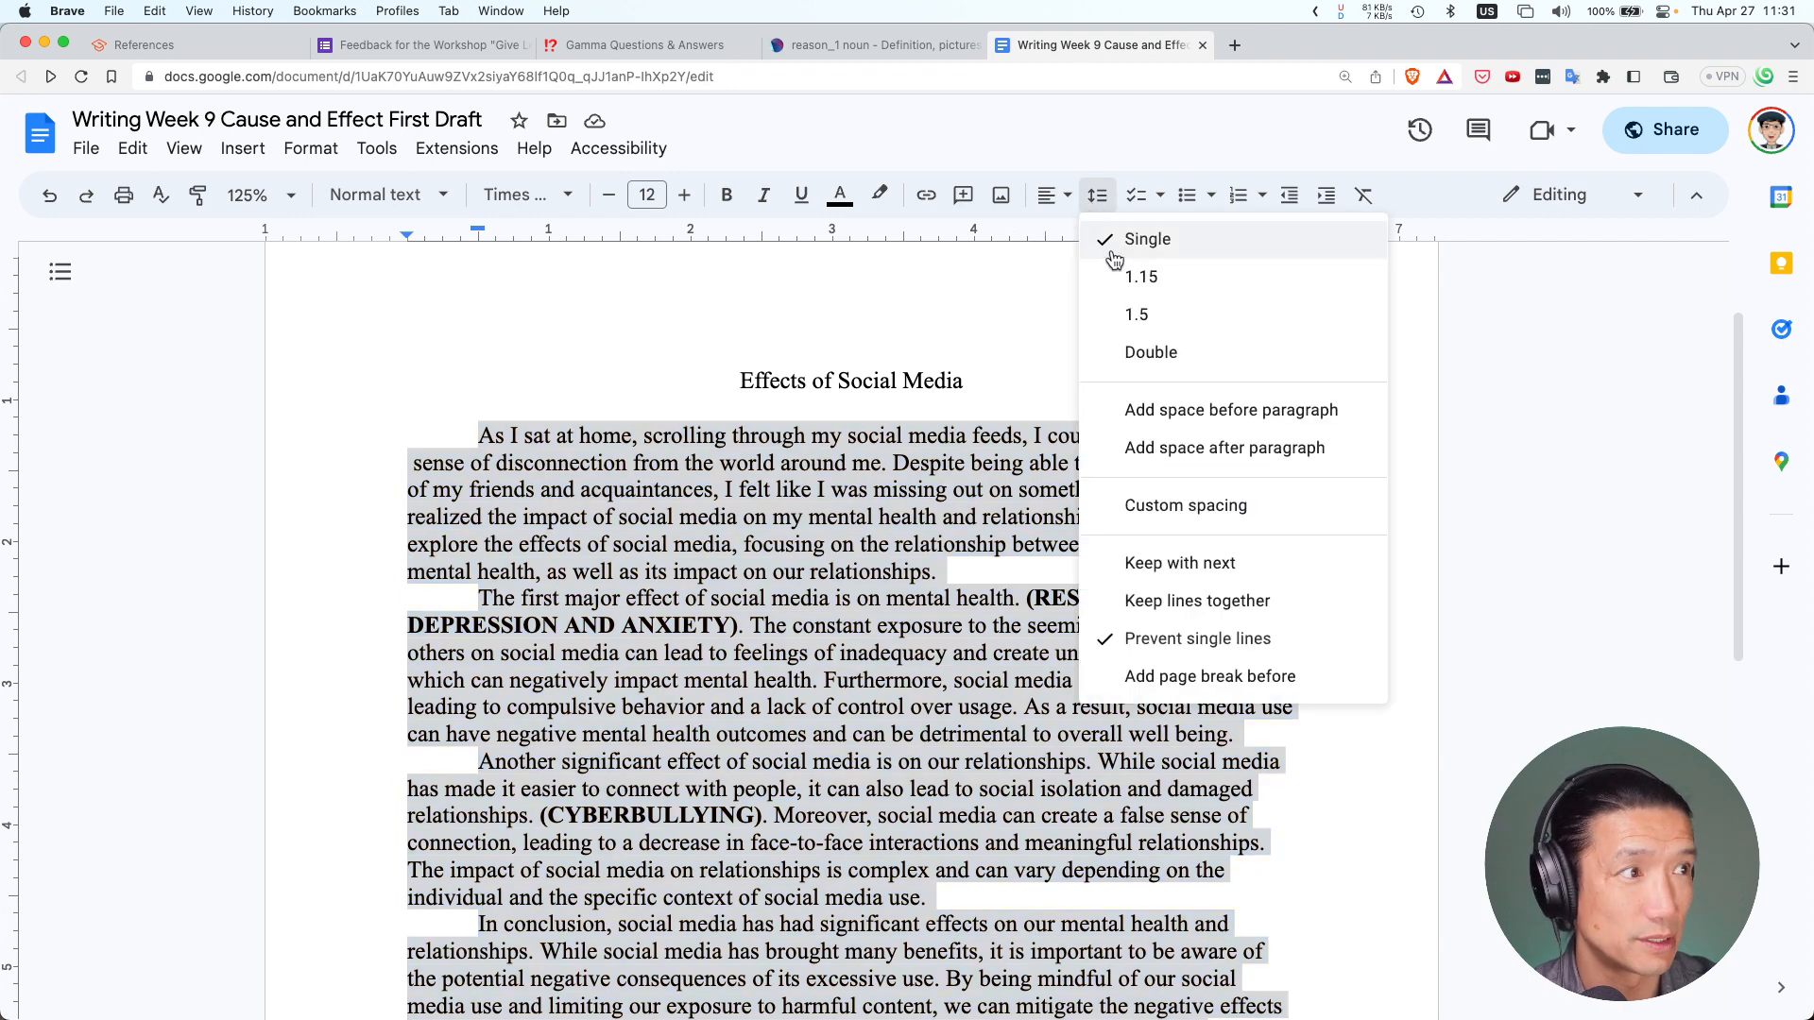
pyautogui.click(1151, 351)
pyautogui.click(777, 542)
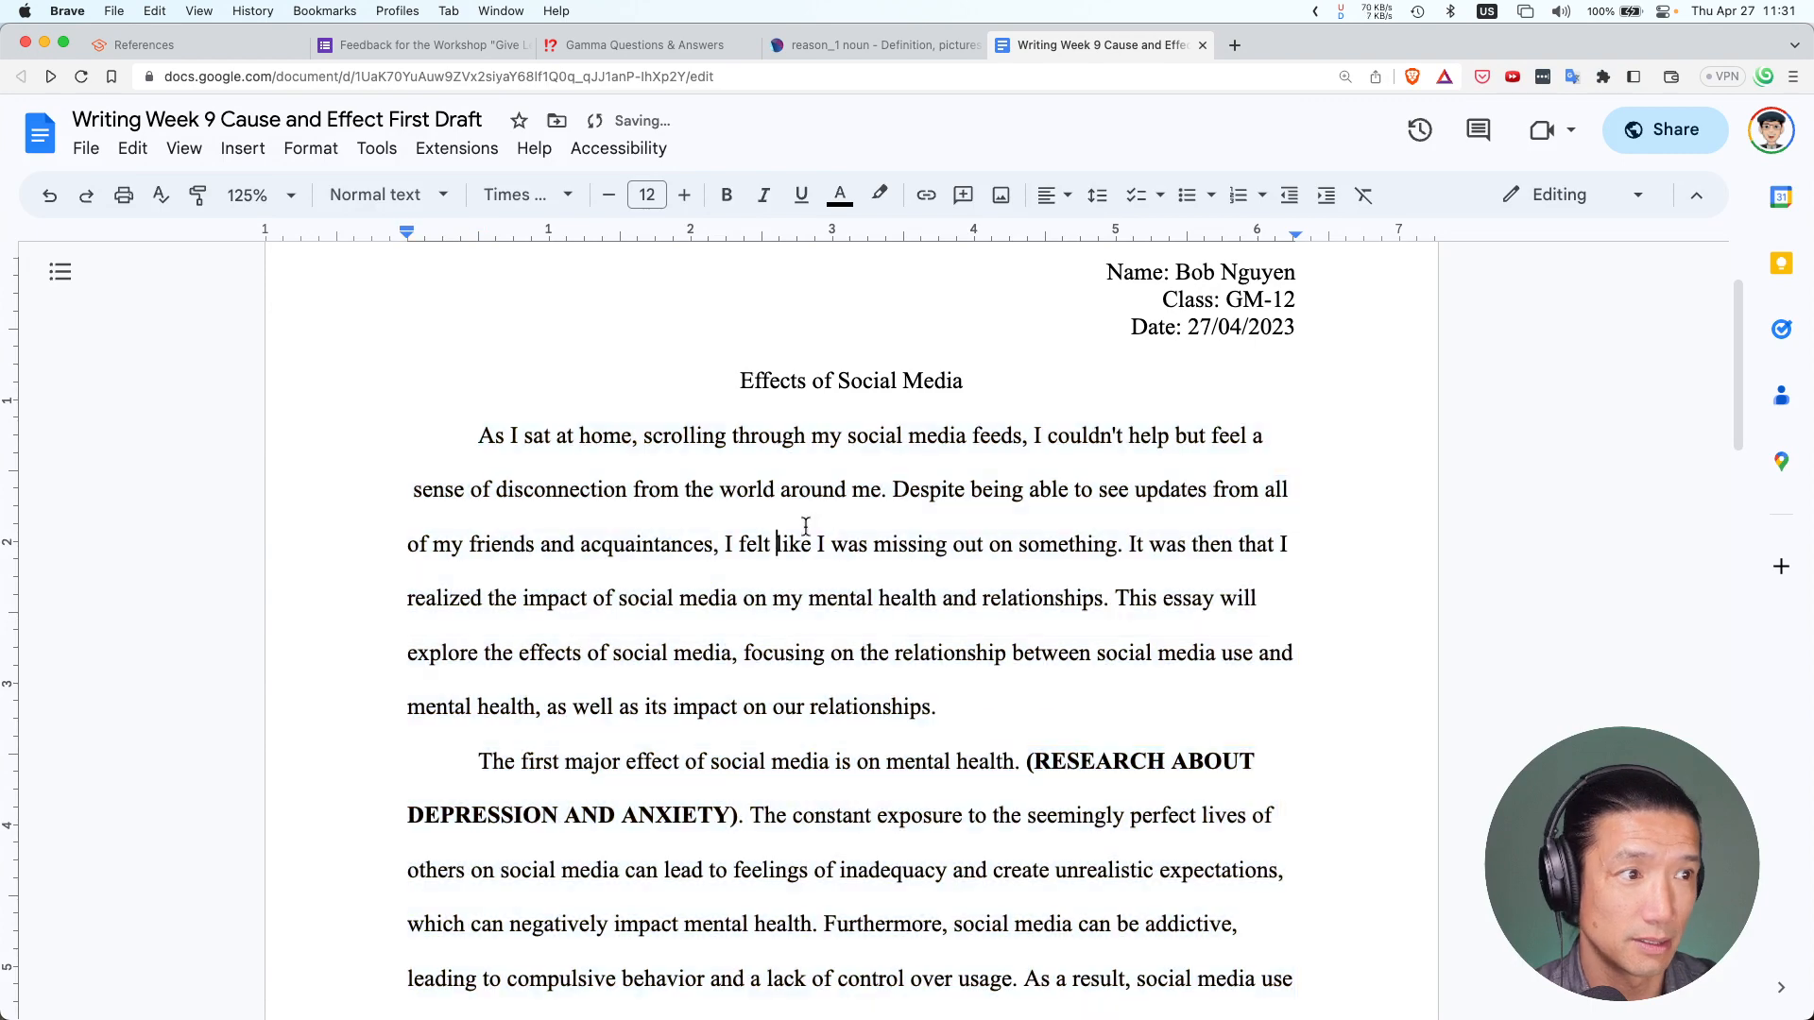
pyautogui.click(1129, 544)
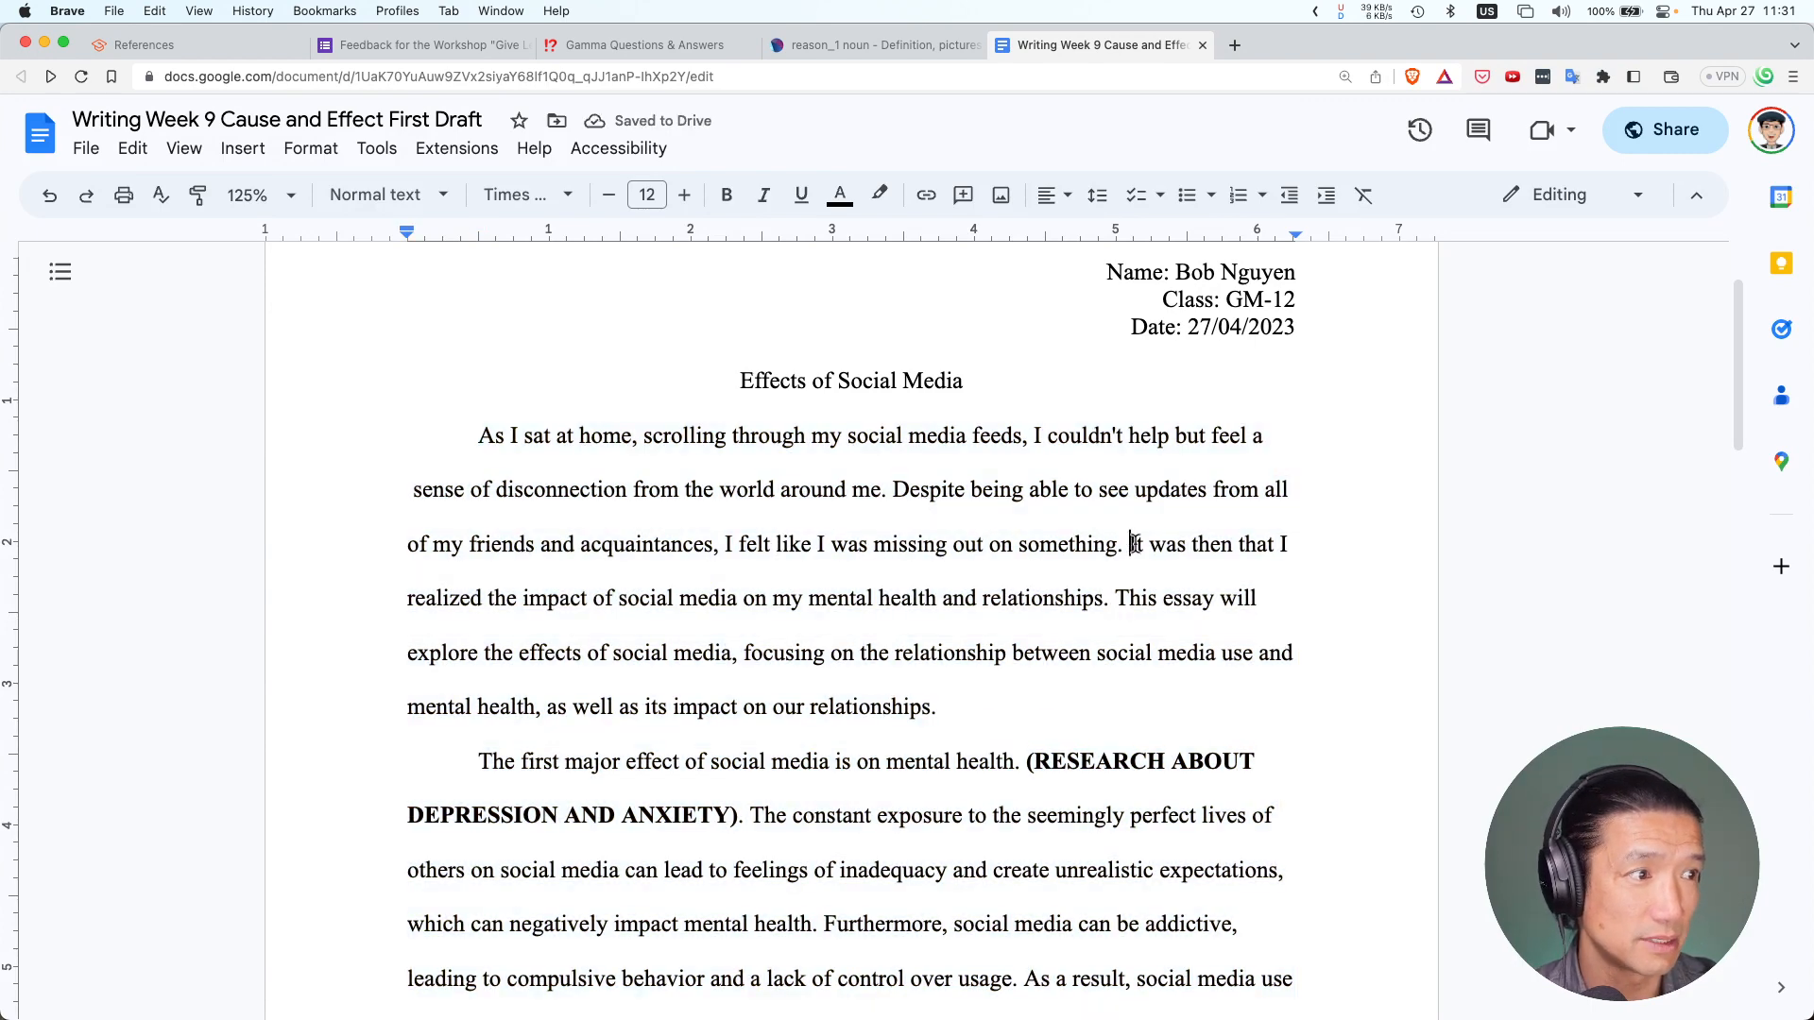
pyautogui.write('ADDD ADLKFJLKDSJFlkasj')
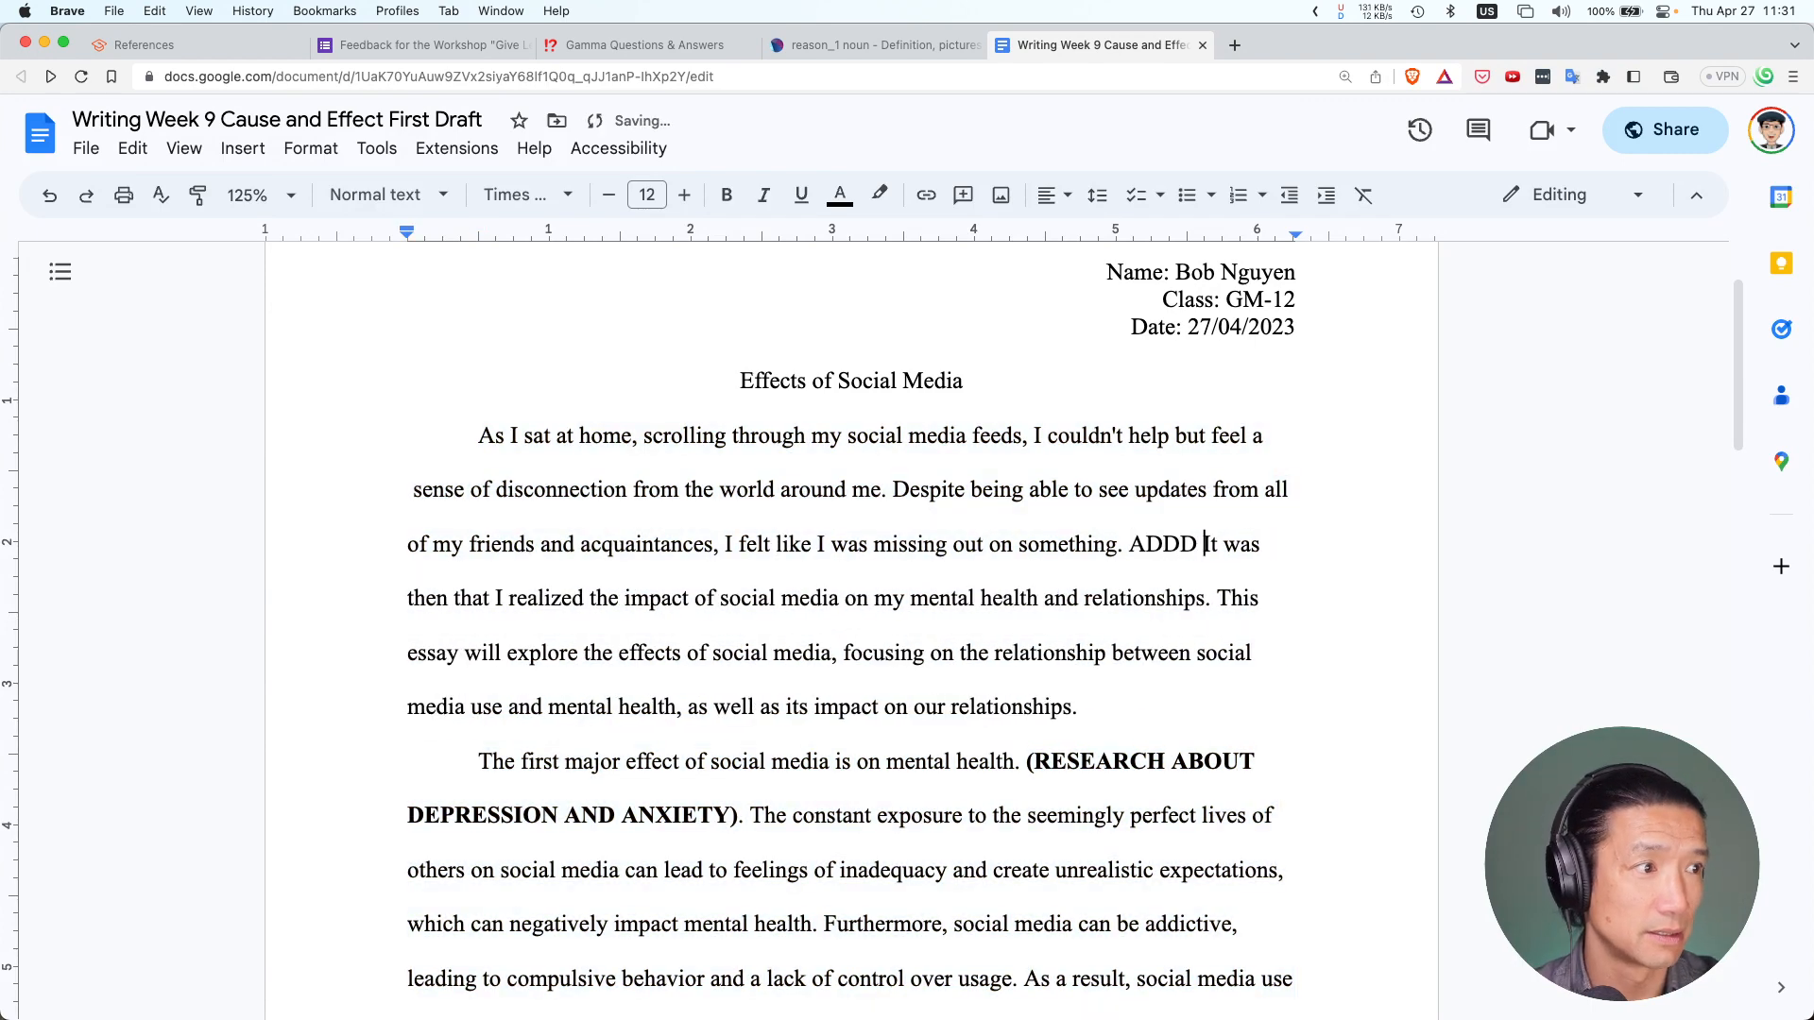
pyautogui.write('dflkajsdlkf jaldkf jlkadfj lkadjflkajdslkfj lakdjflkajdlkfj sadlkfjlasd')
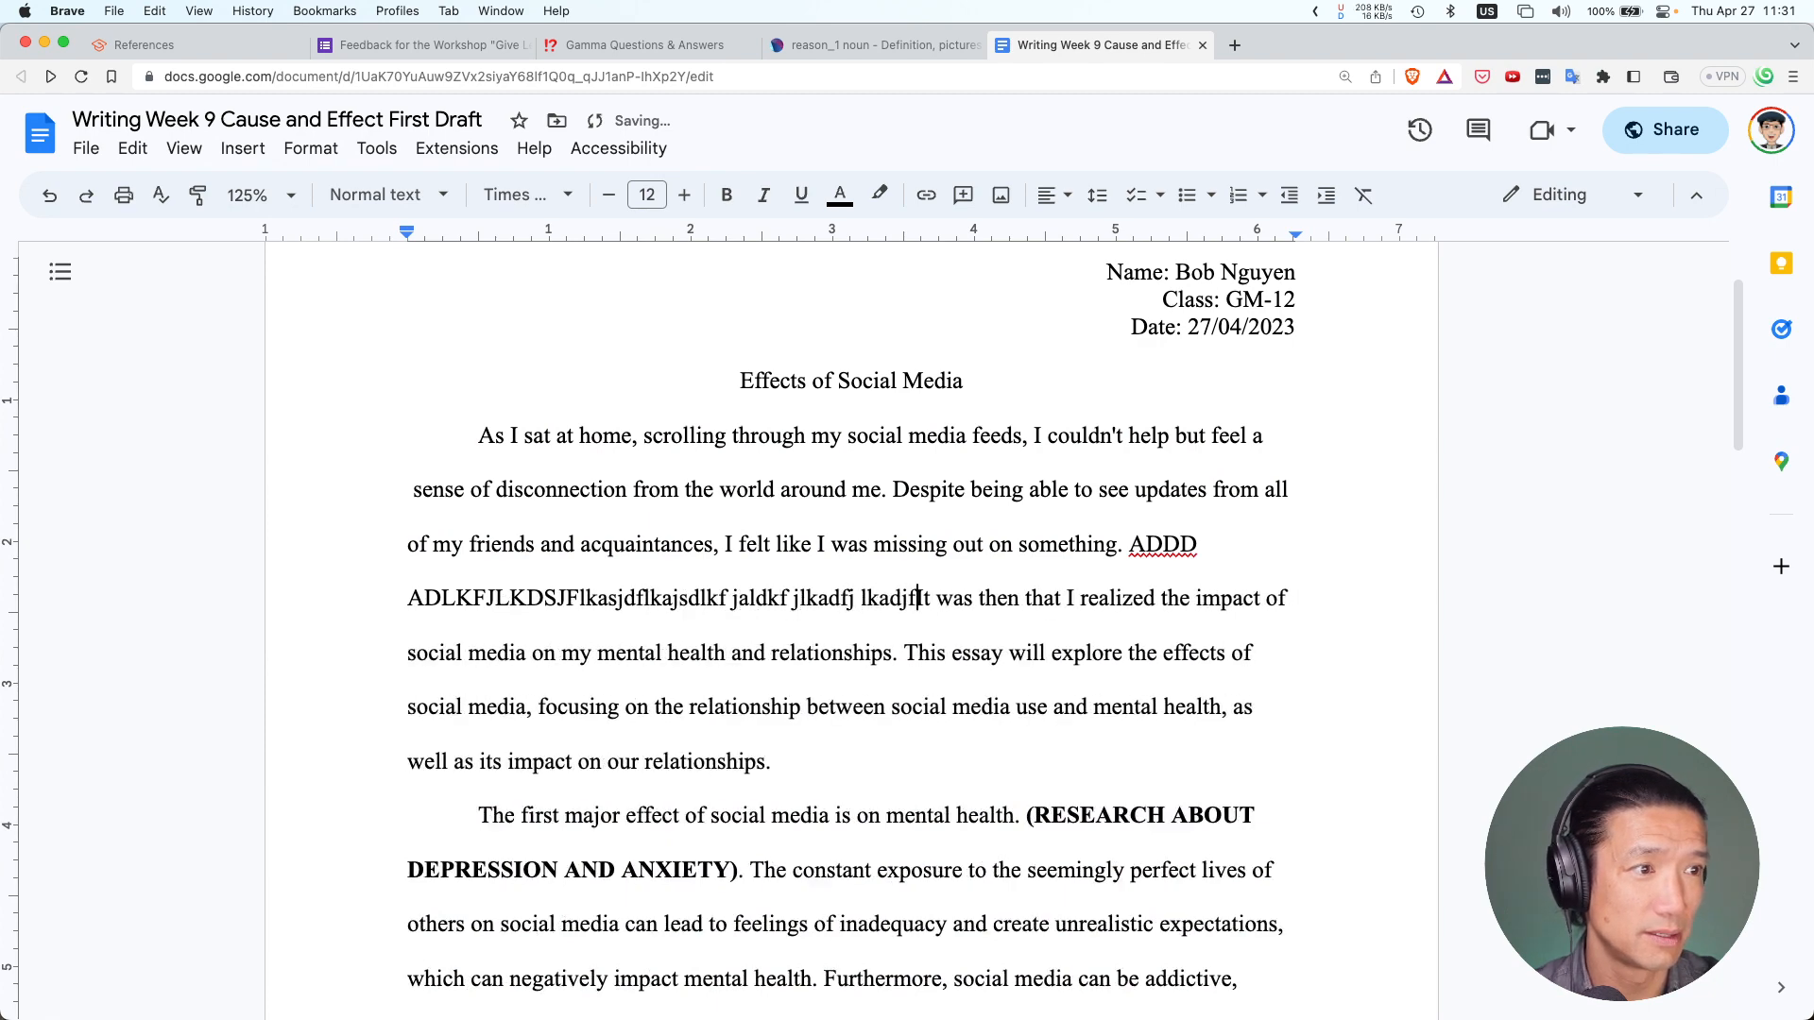
pyautogui.write('jfoijaso idjskdljfia jsdfl ajodijoijf sj iofj')
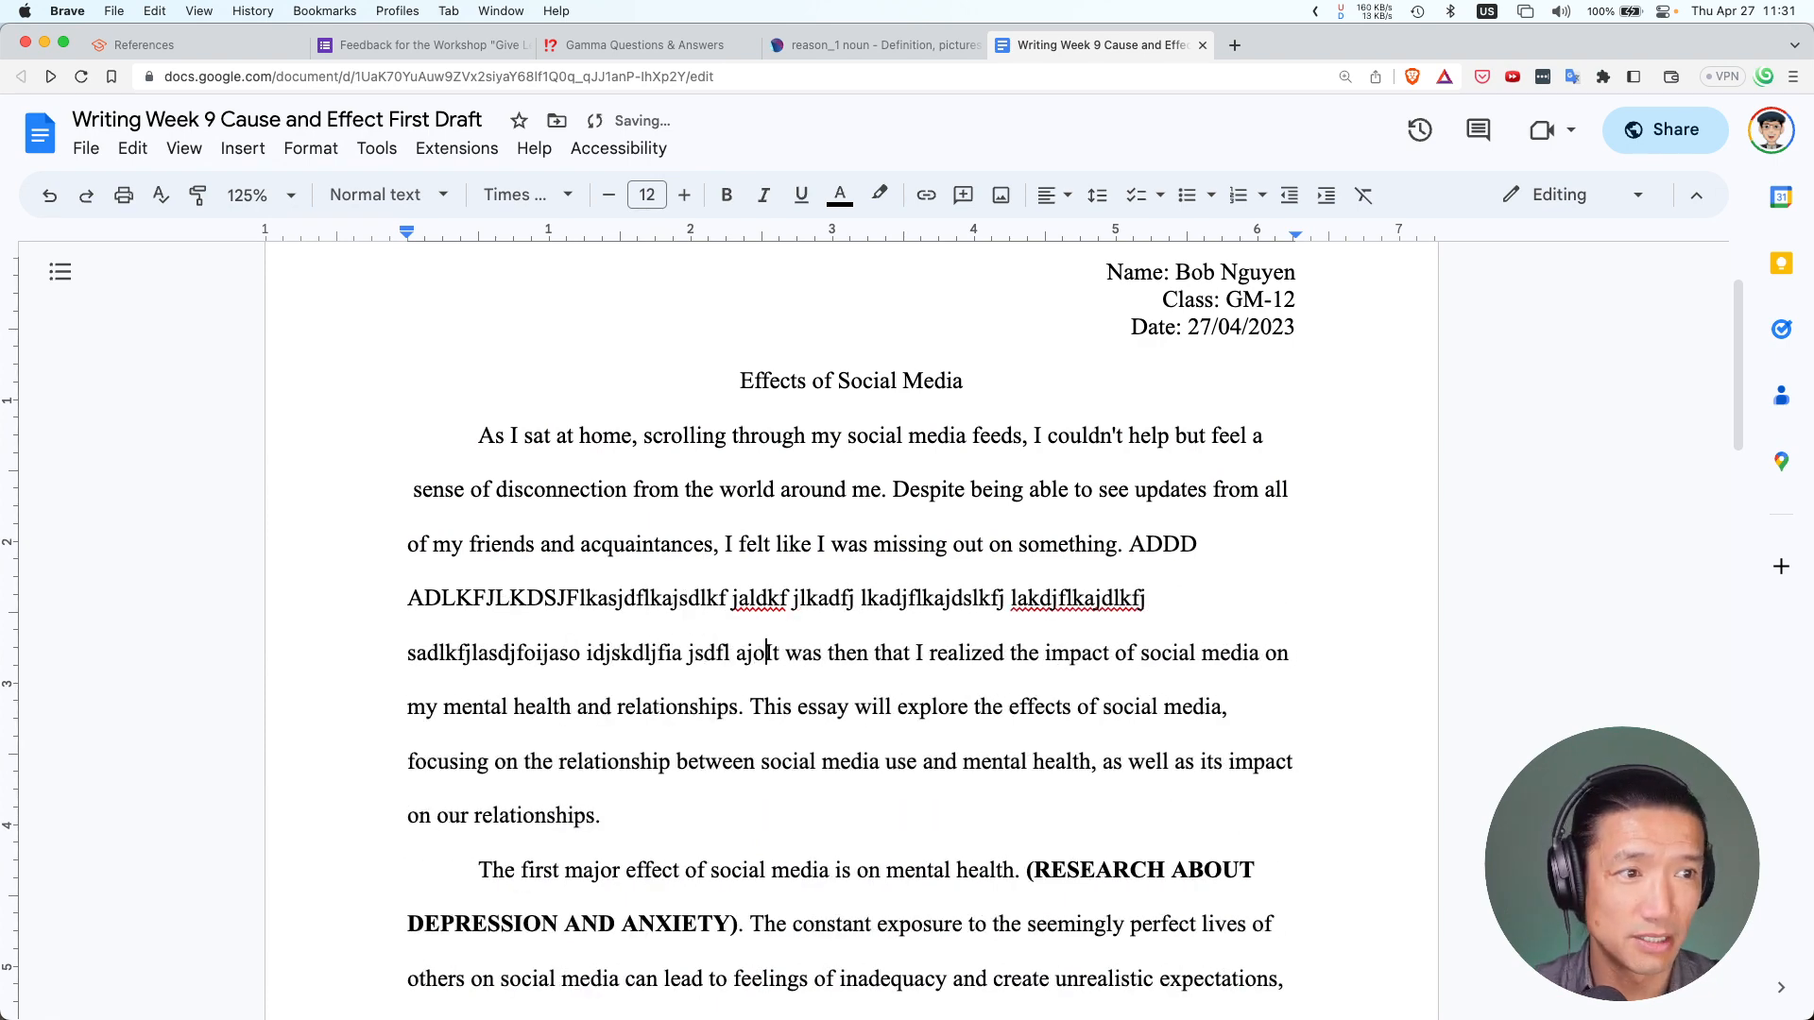
pyautogui.press('BackSpace')
pyautogui.press('BackSpace')
pyautogui.press('BackSpace')
pyautogui.press('BackSpace')
pyautogui.press('BackSpace')
pyautogui.press('BackSpace')
pyautogui.press('BackSpace')
pyautogui.press('BackSpace')
pyautogui.press('BackSpace')
pyautogui.press('BackSpace')
pyautogui.press('BackSpace')
pyautogui.press('BackSpace')
pyautogui.press('BackSpace')
pyautogui.press('BackSpace')
pyautogui.press('BackSpace')
pyautogui.press('BackSpace')
pyautogui.press('BackSpace')
pyautogui.press('BackSpace')
pyautogui.press('BackSpace')
pyautogui.press('BackSpace')
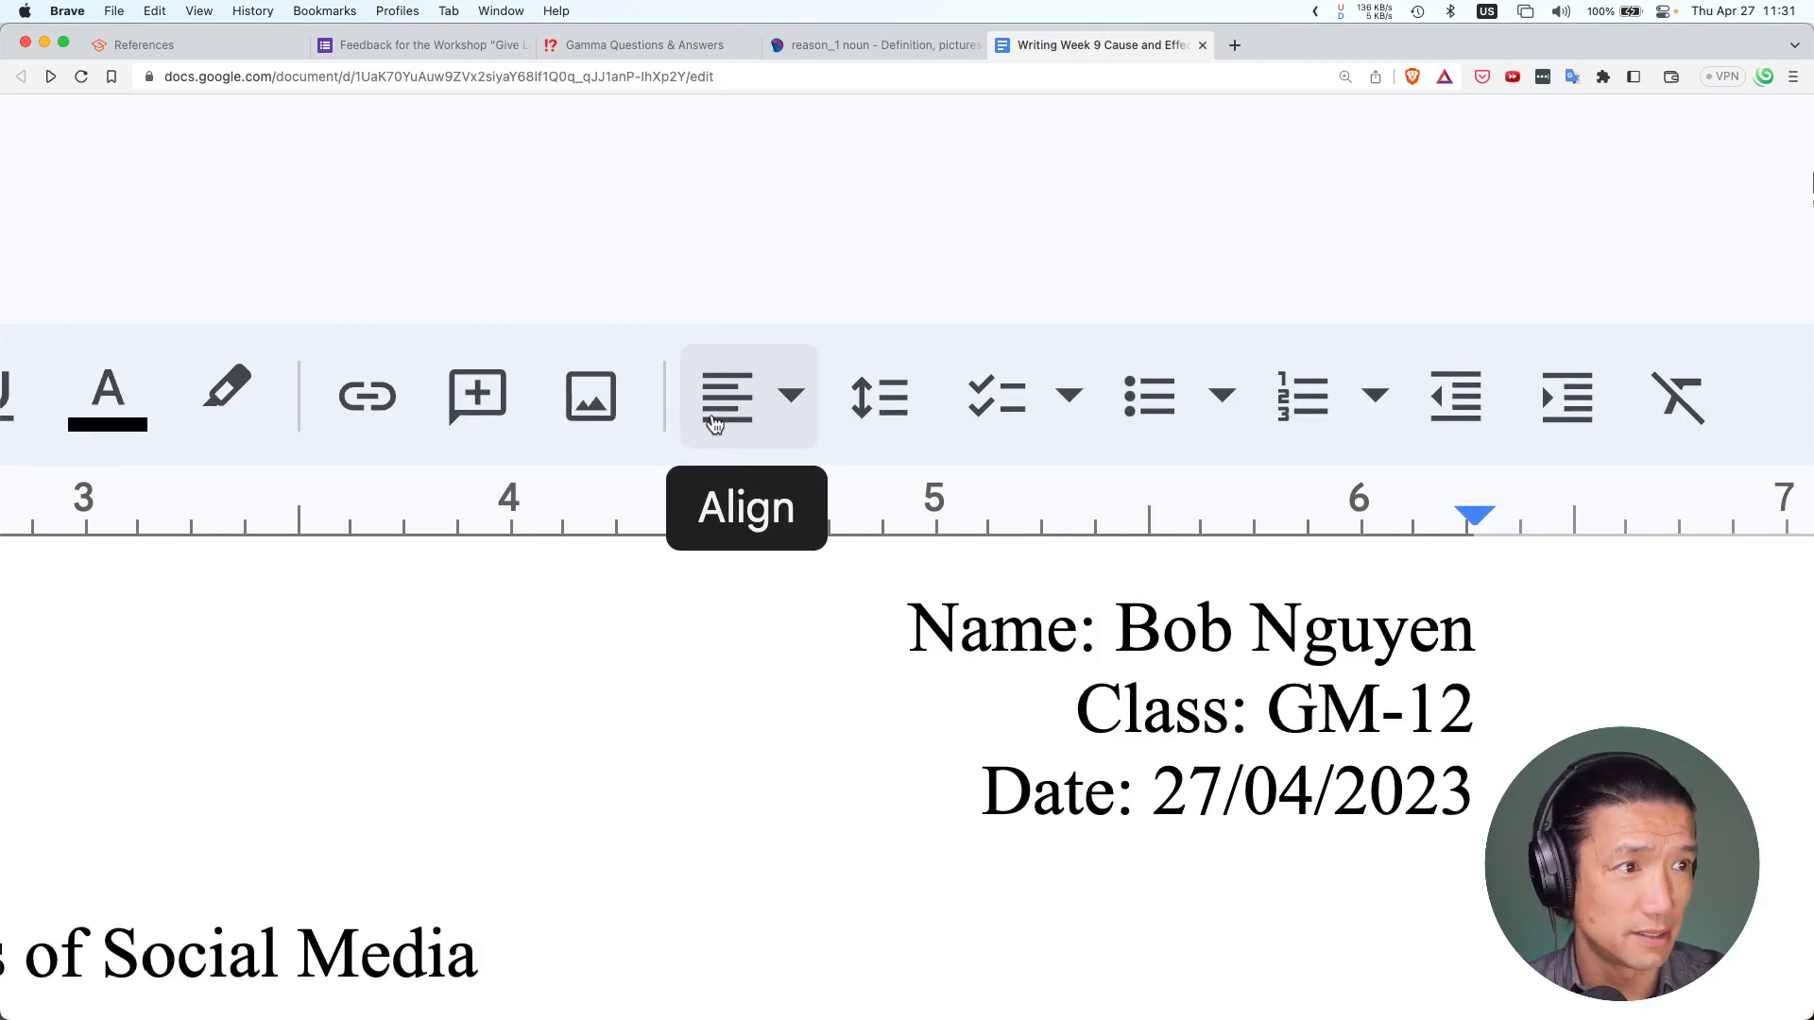
pyautogui.click(715, 423)
pyautogui.click(713, 421)
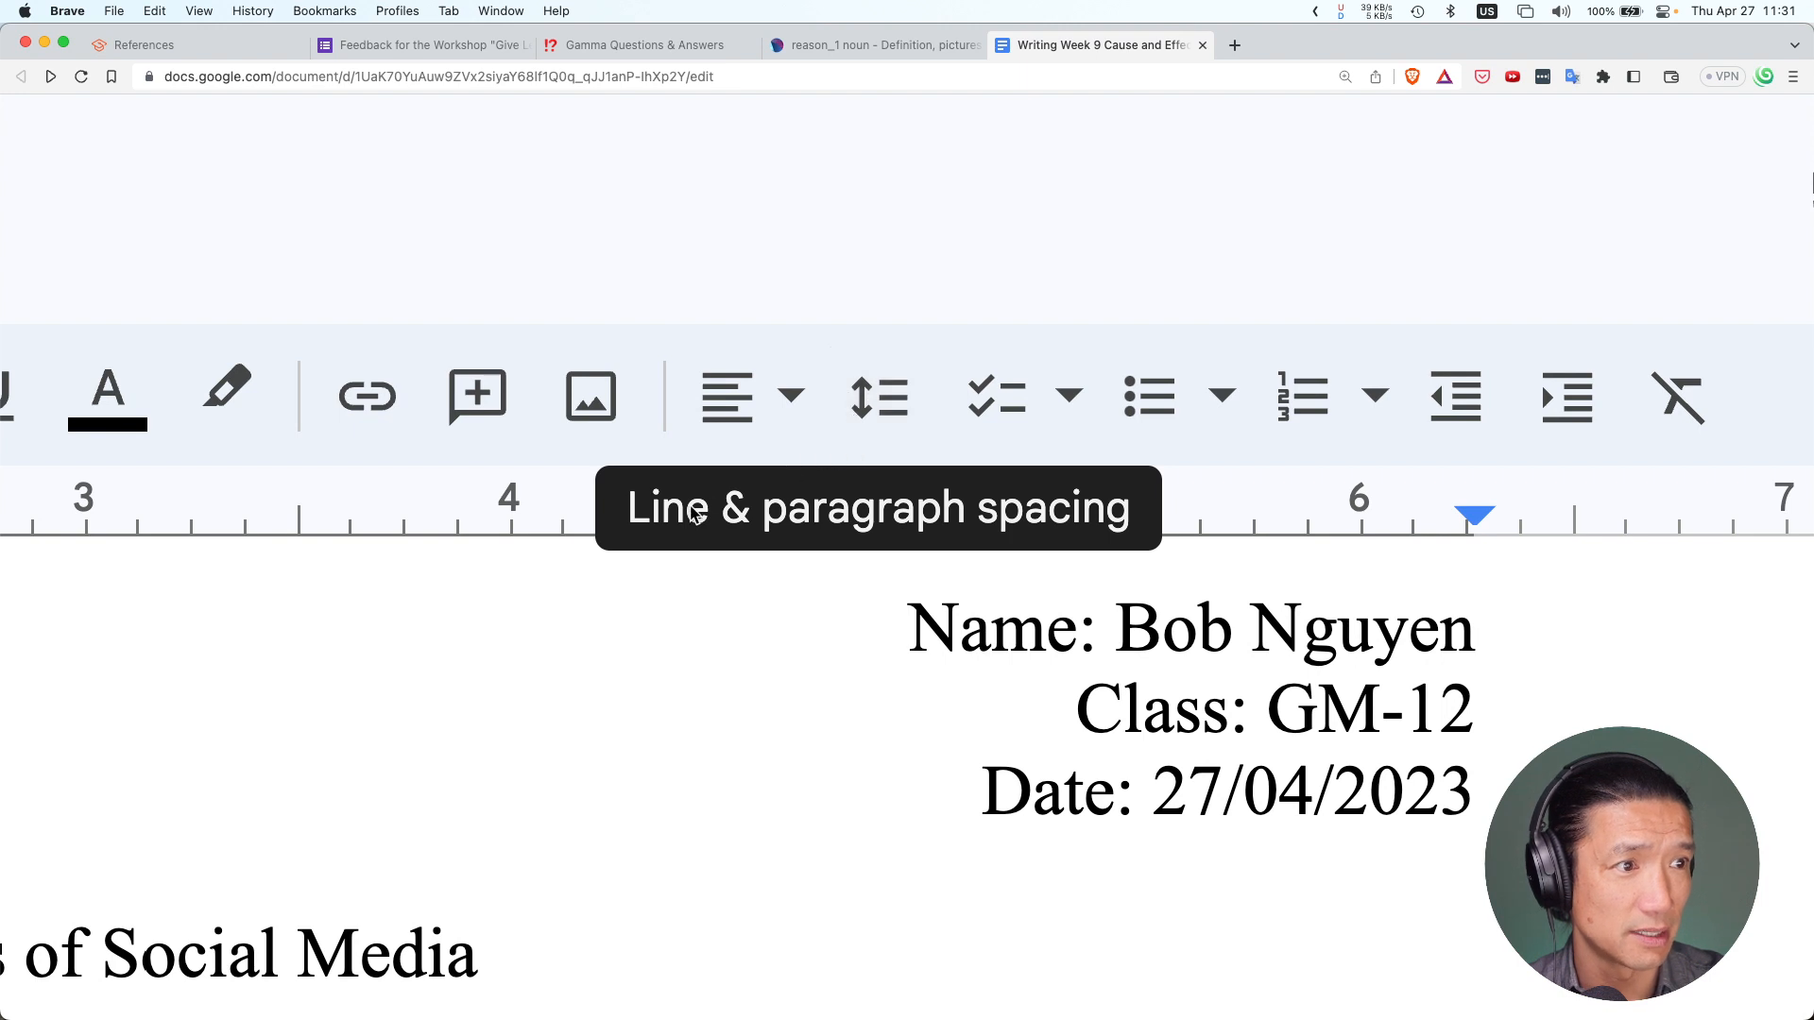
pyautogui.click(888, 420)
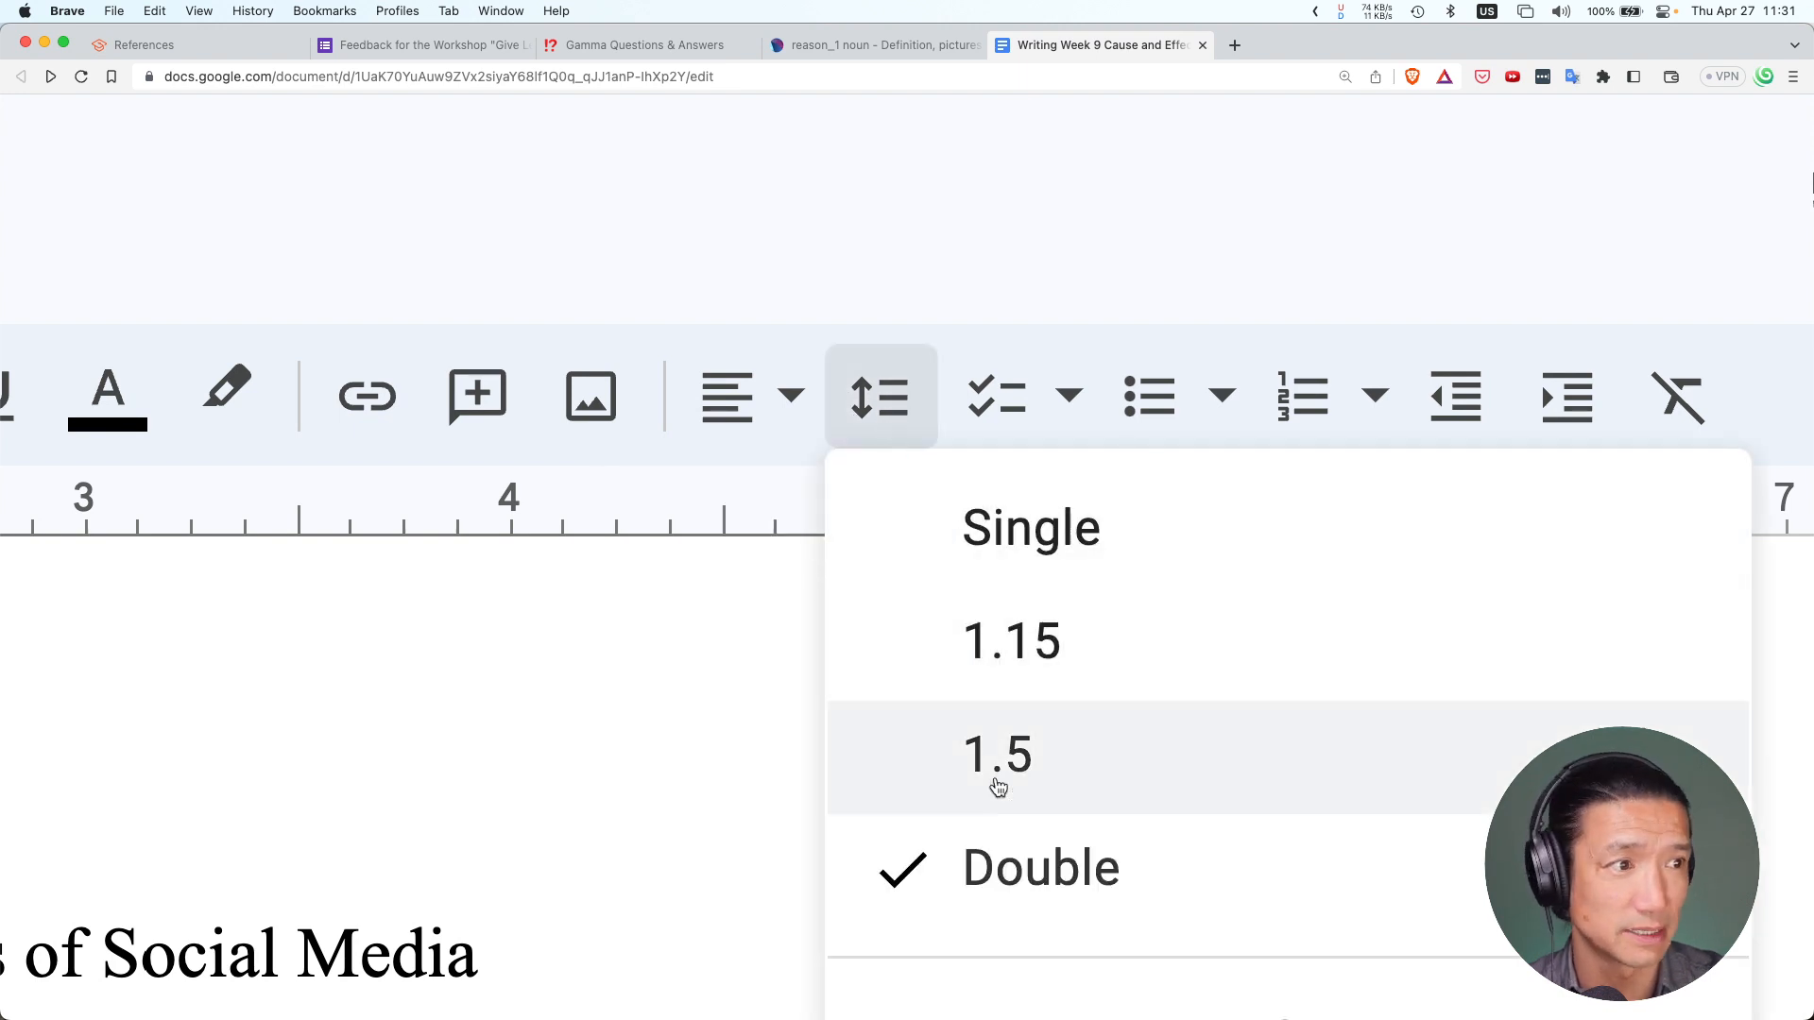
pyautogui.scroll(-3, 992, 781)
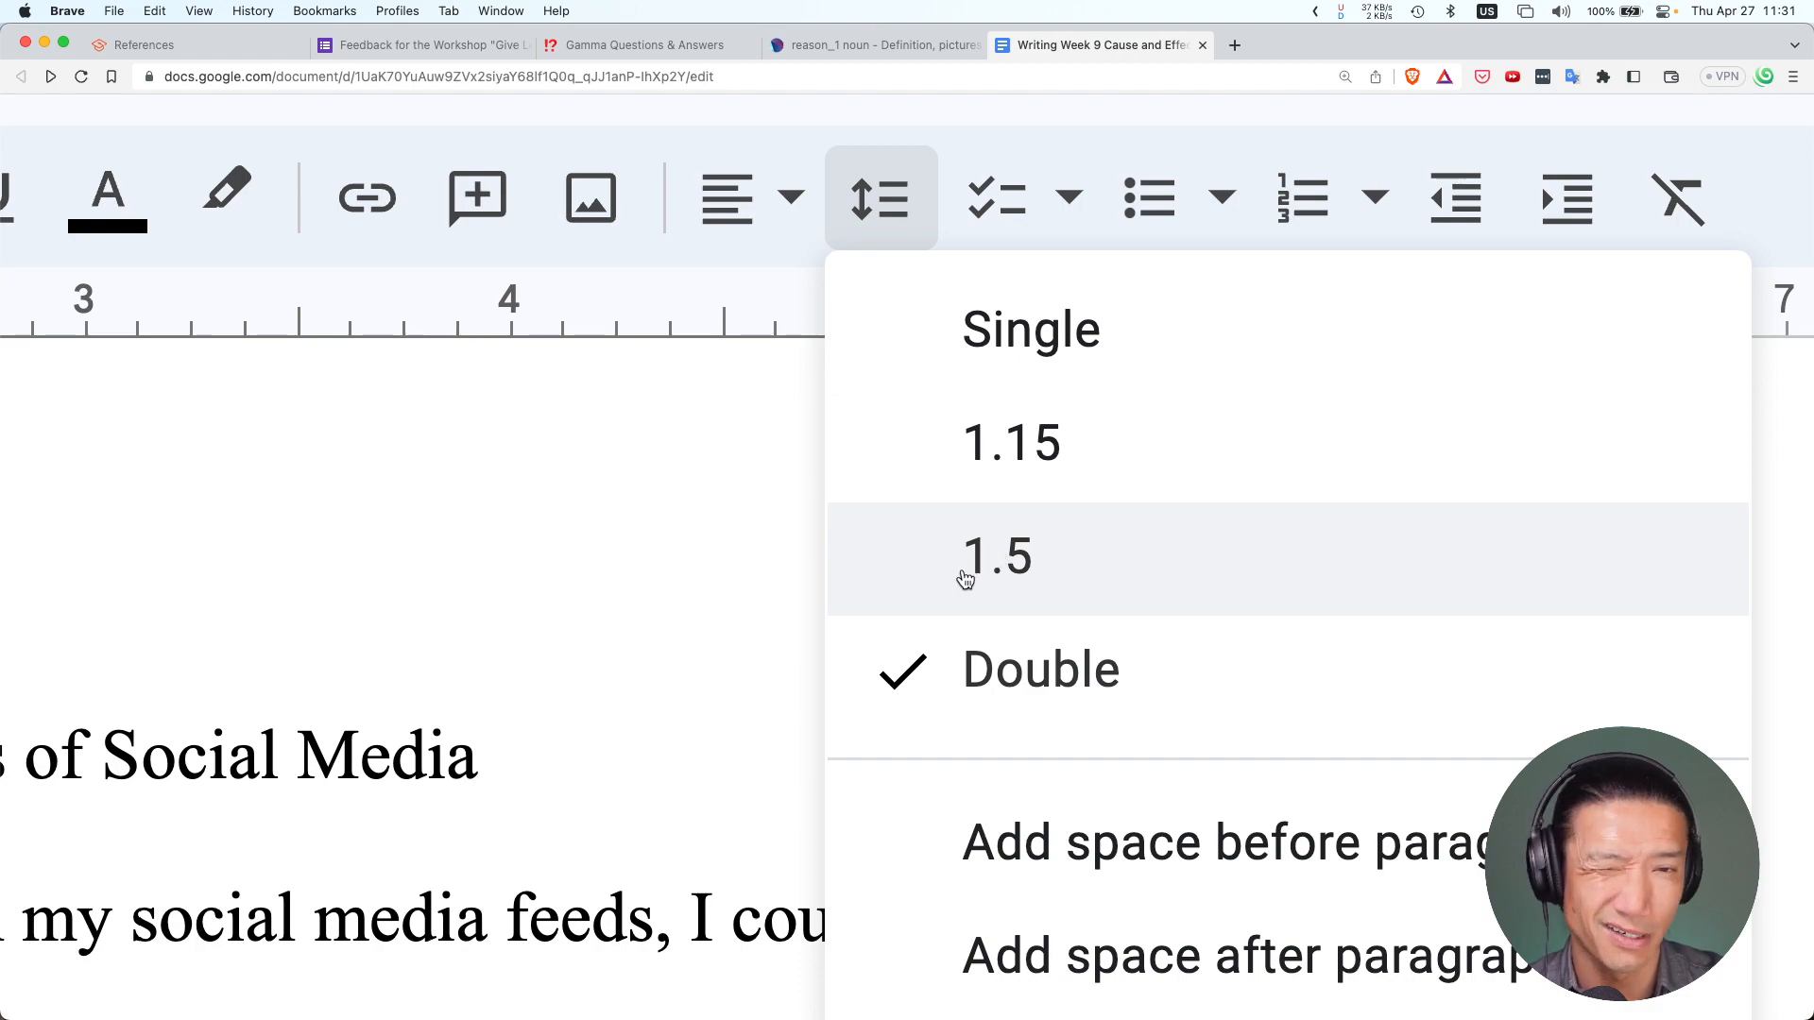
pyautogui.click(721, 413)
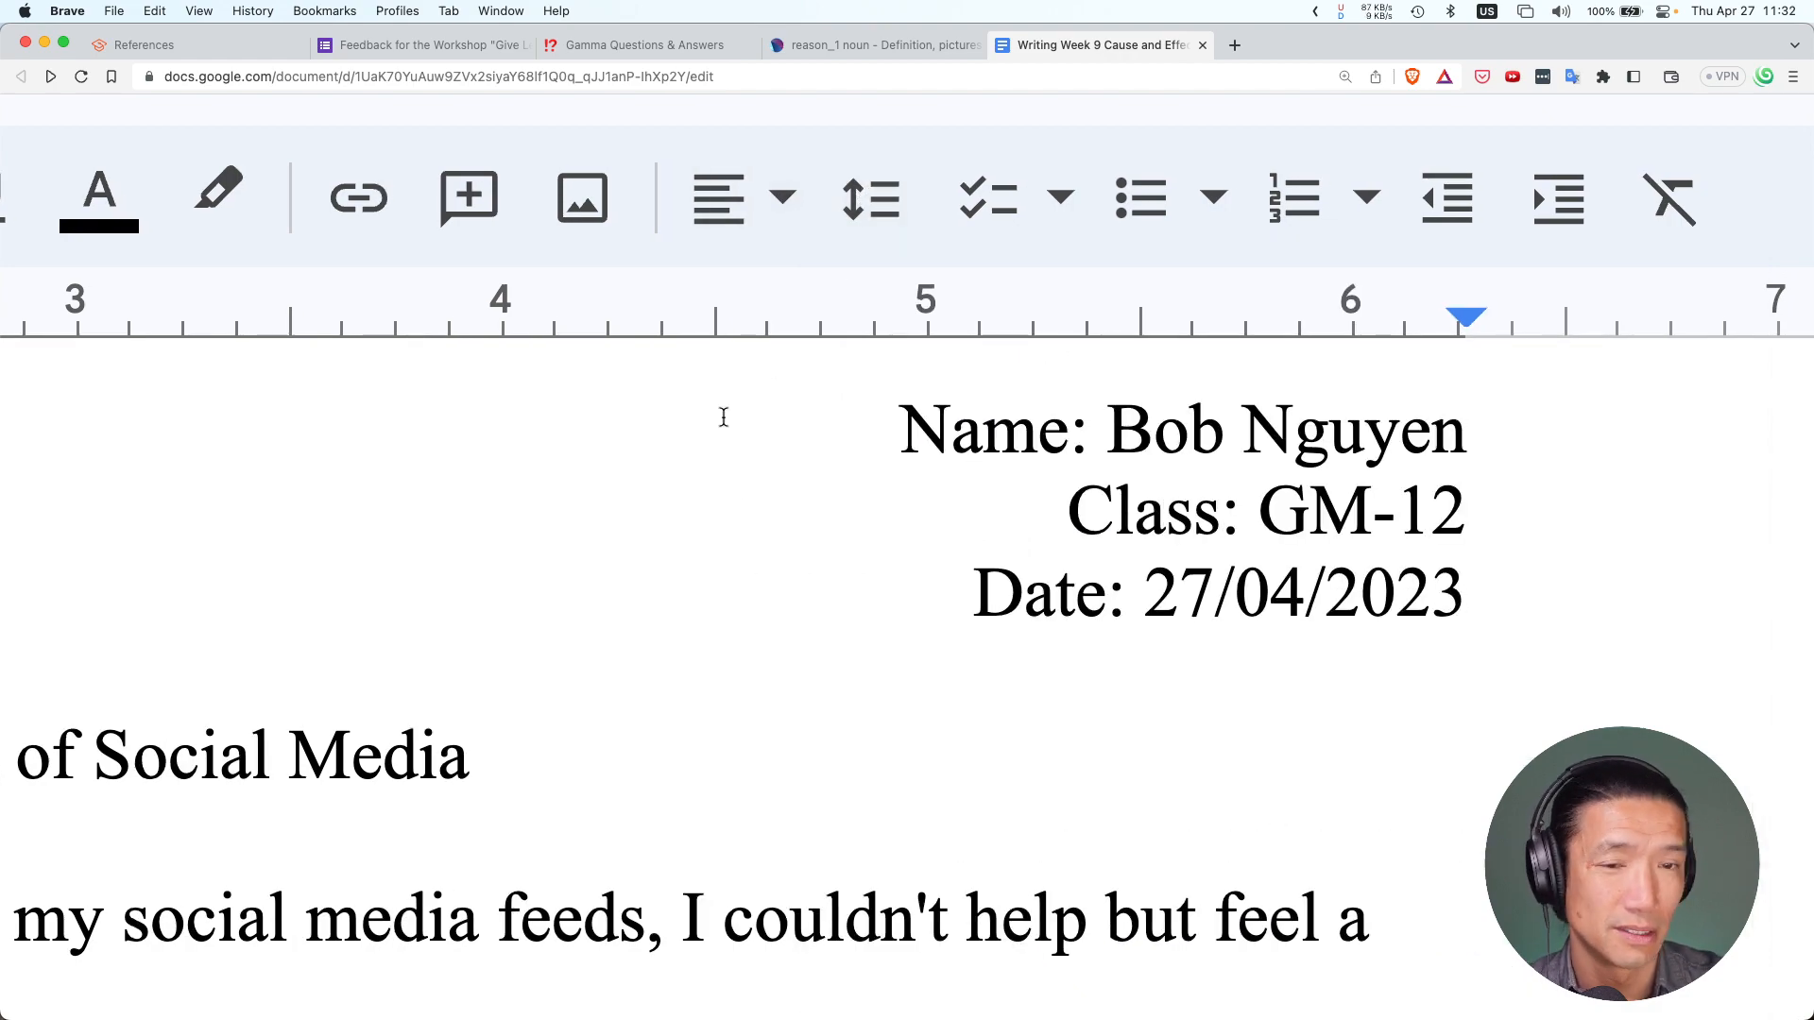
pyautogui.press('super+0')
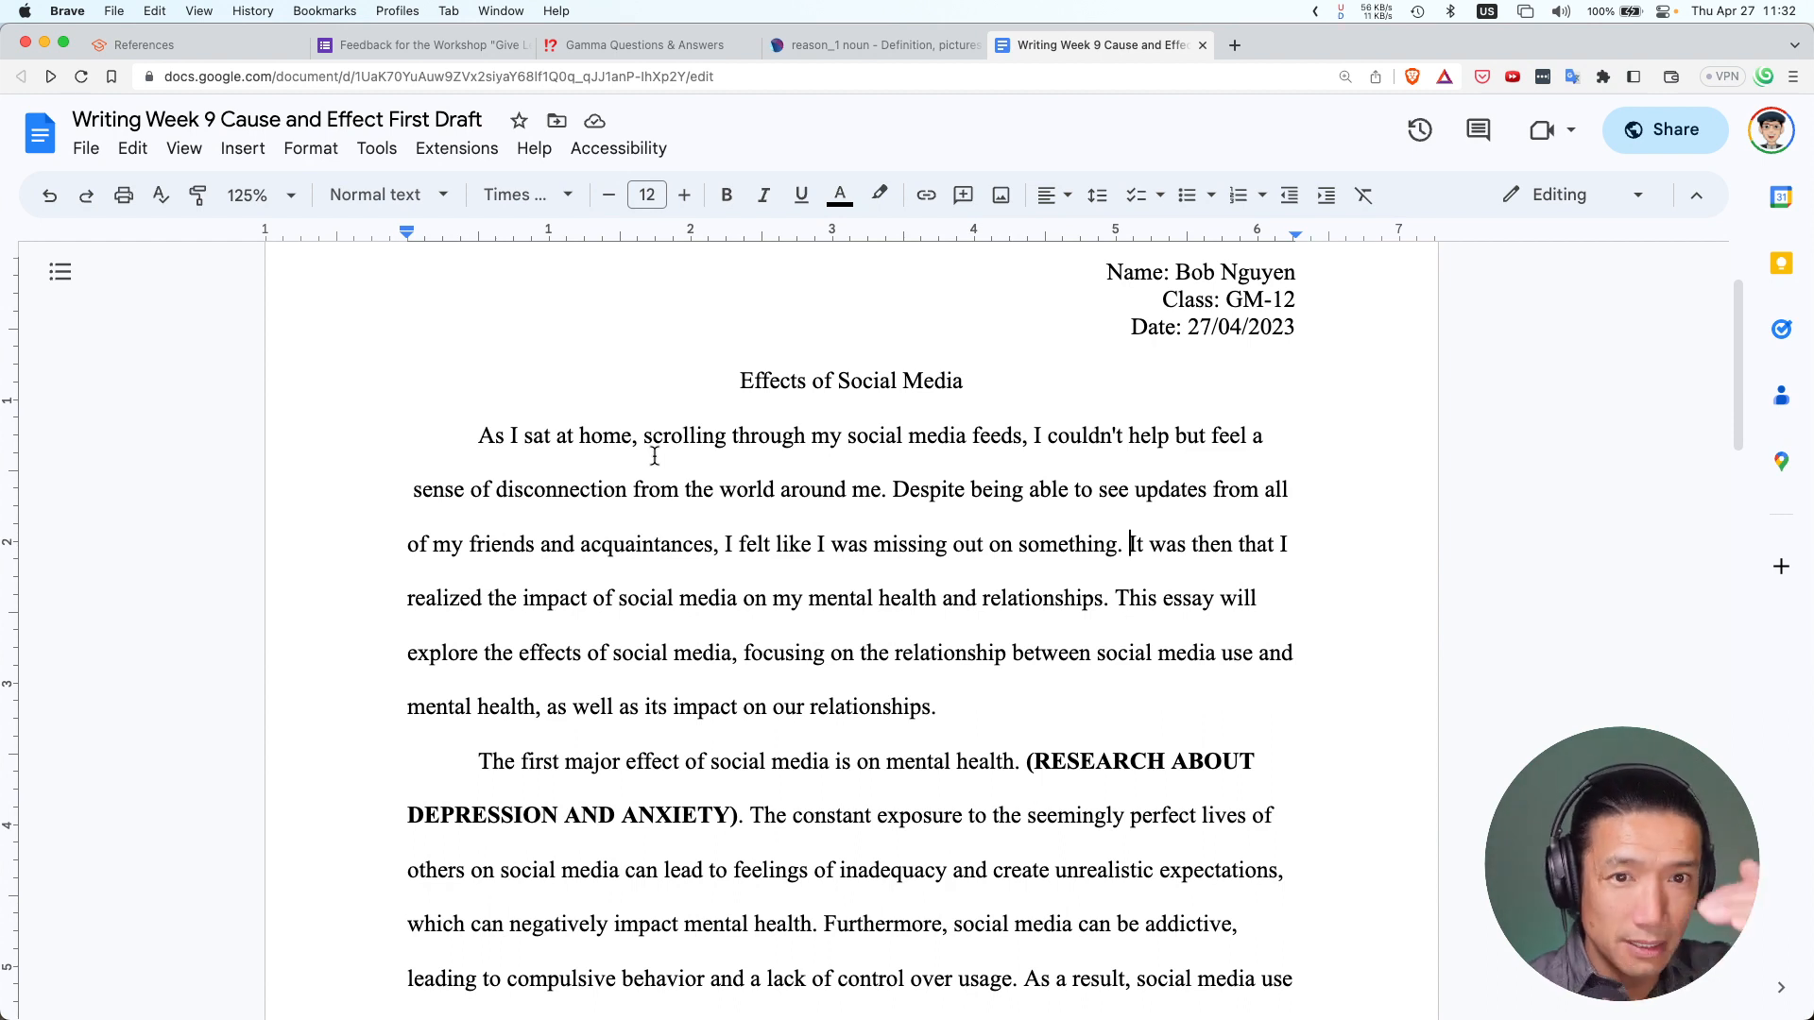
pyautogui.click(720, 489)
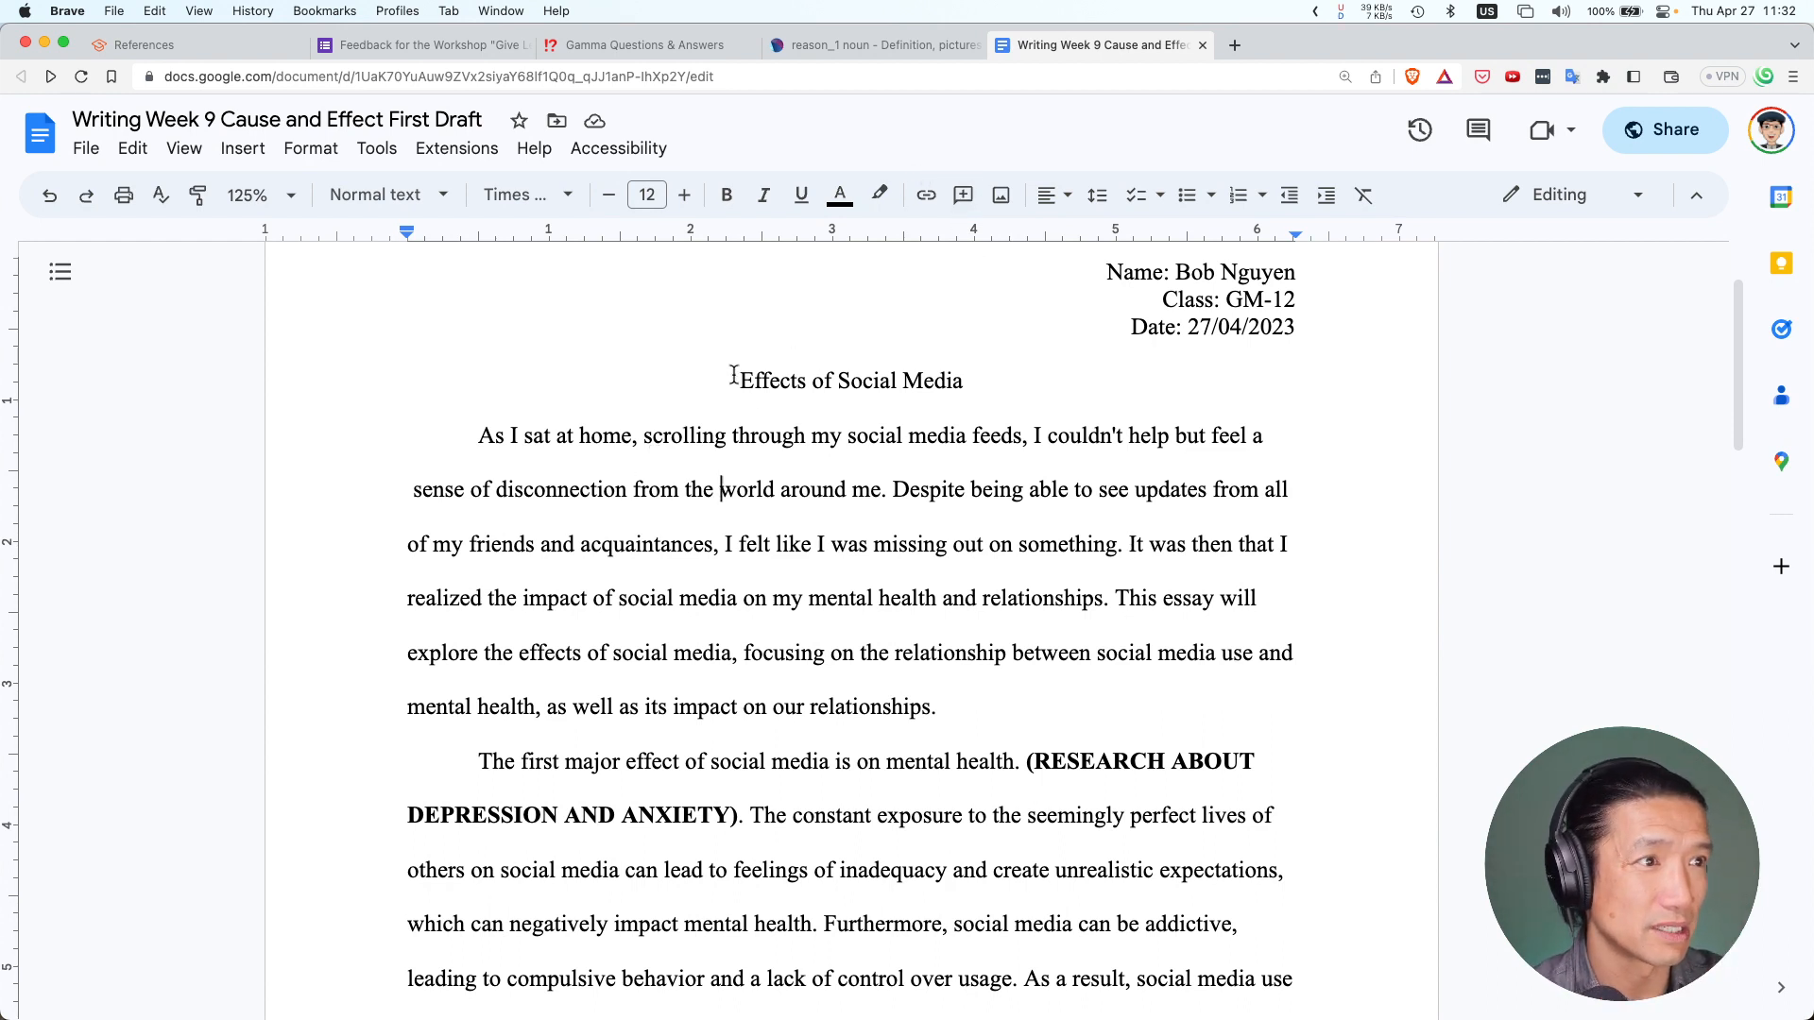
pyautogui.moveTo(733, 375); pyautogui.dragTo(1046, 871)
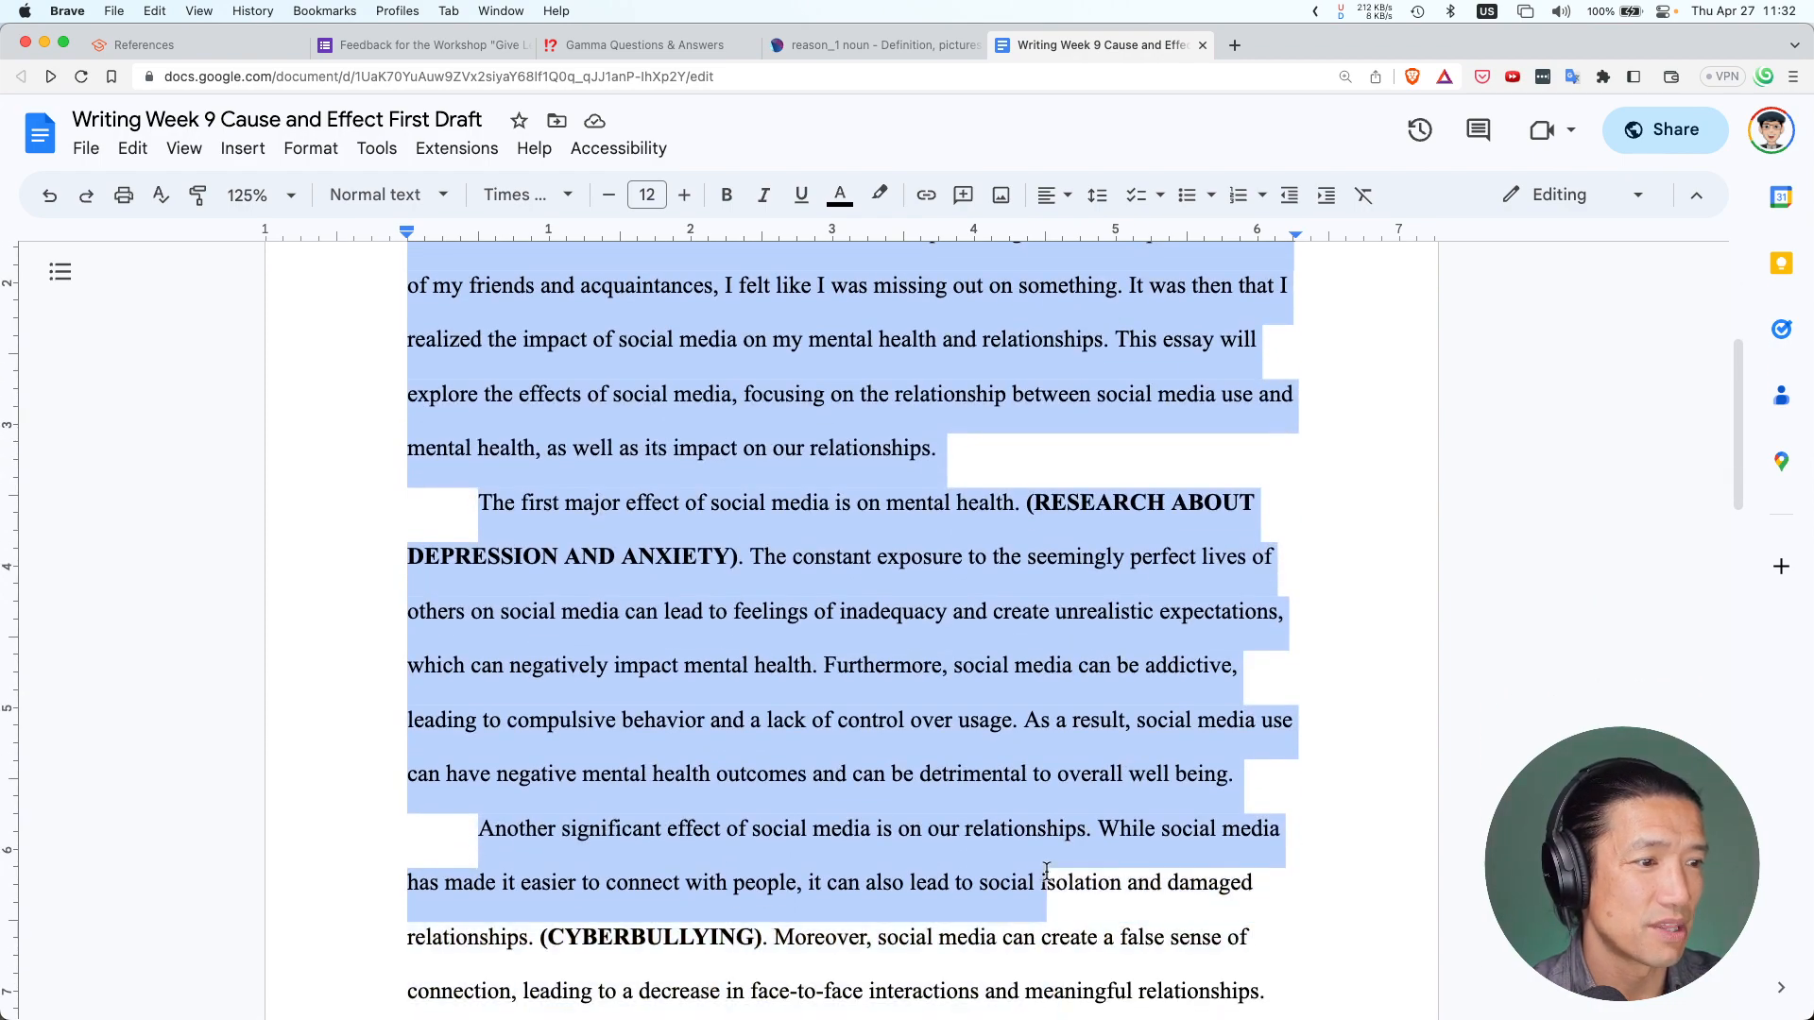
pyautogui.scroll(-7, 1045, 980)
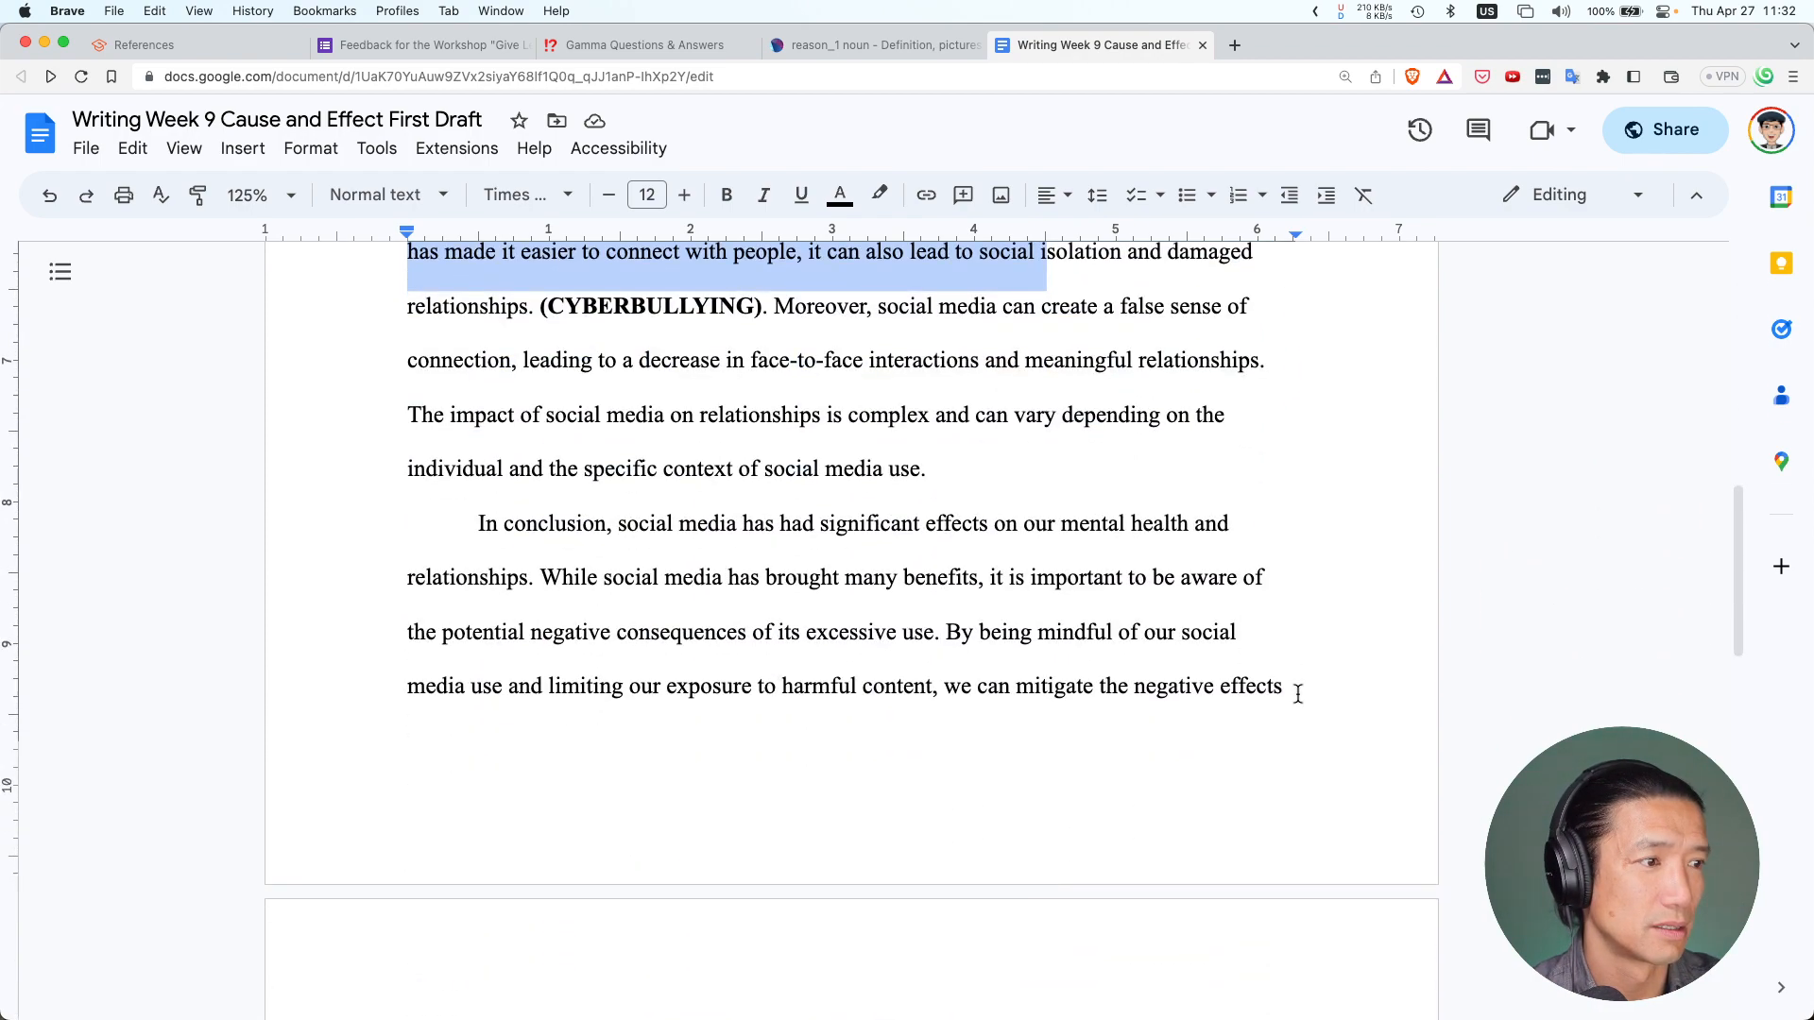
pyautogui.keyDown('shift'); pyautogui.click(1298, 695); pyautogui.keyUp('shift')
pyautogui.scroll(8, 925, 435)
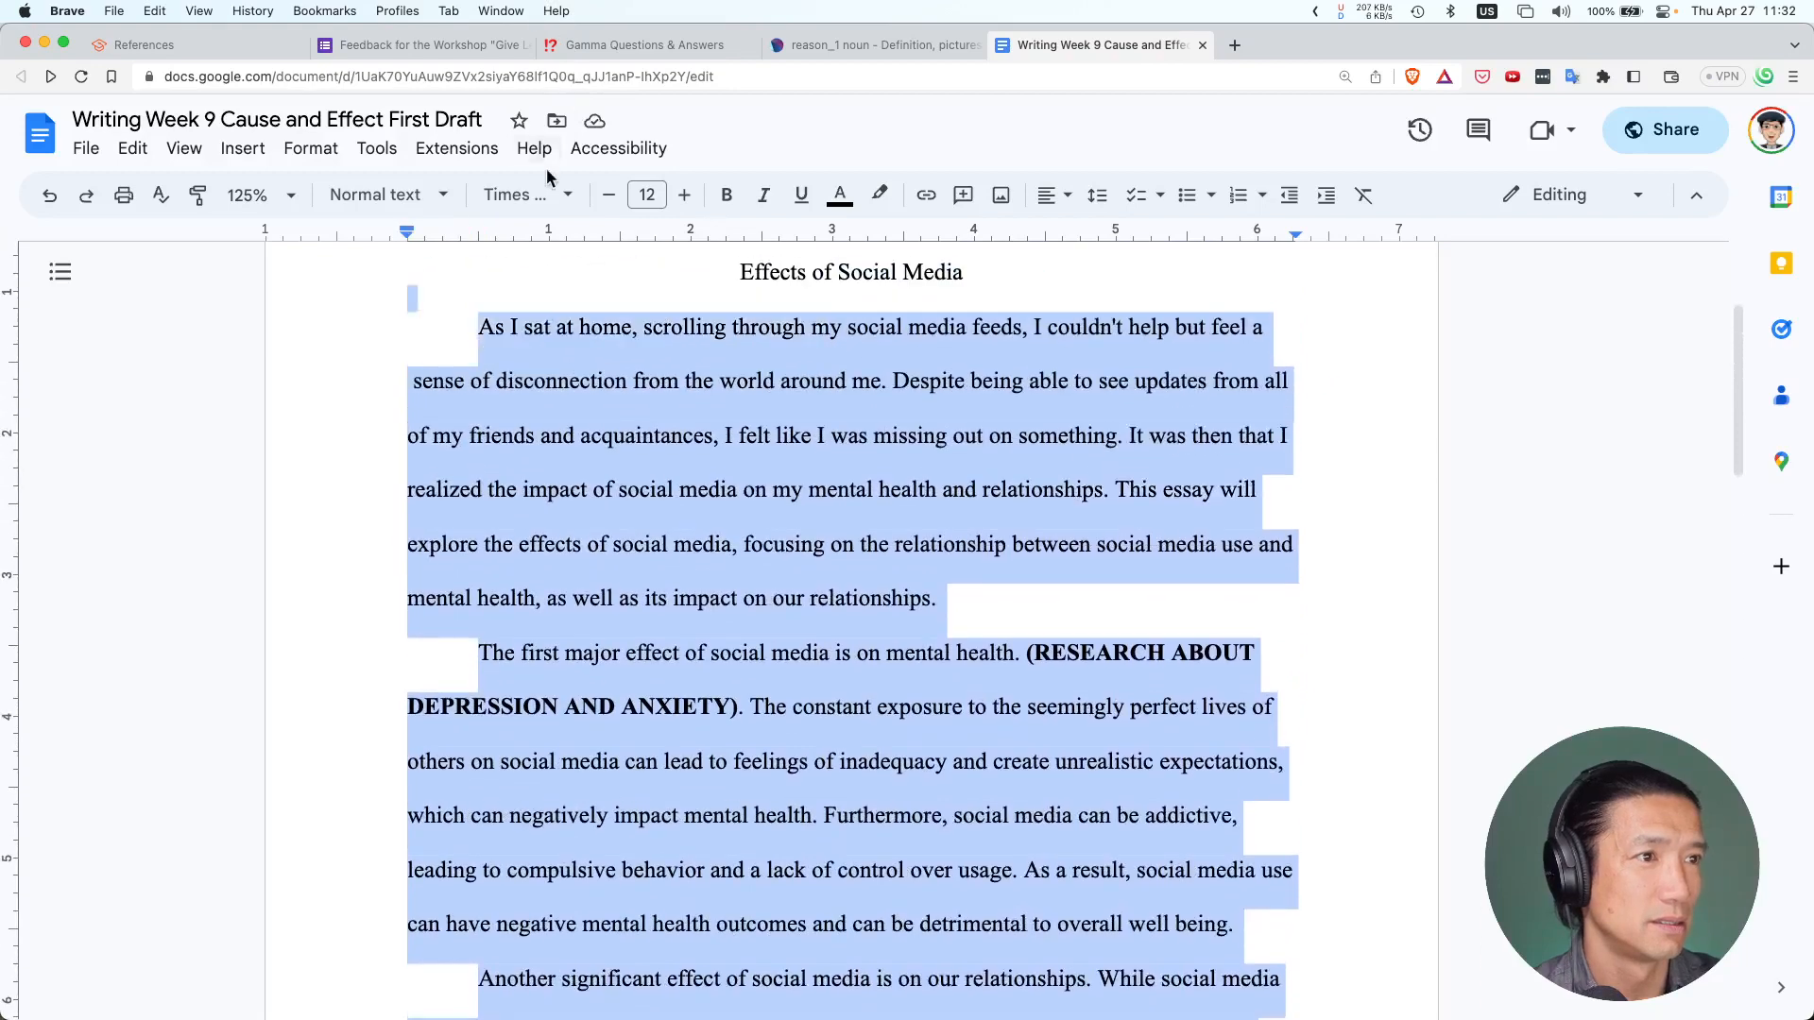
pyautogui.keyDown('shift'); pyautogui.click(473, 491); pyautogui.keyUp('shift')
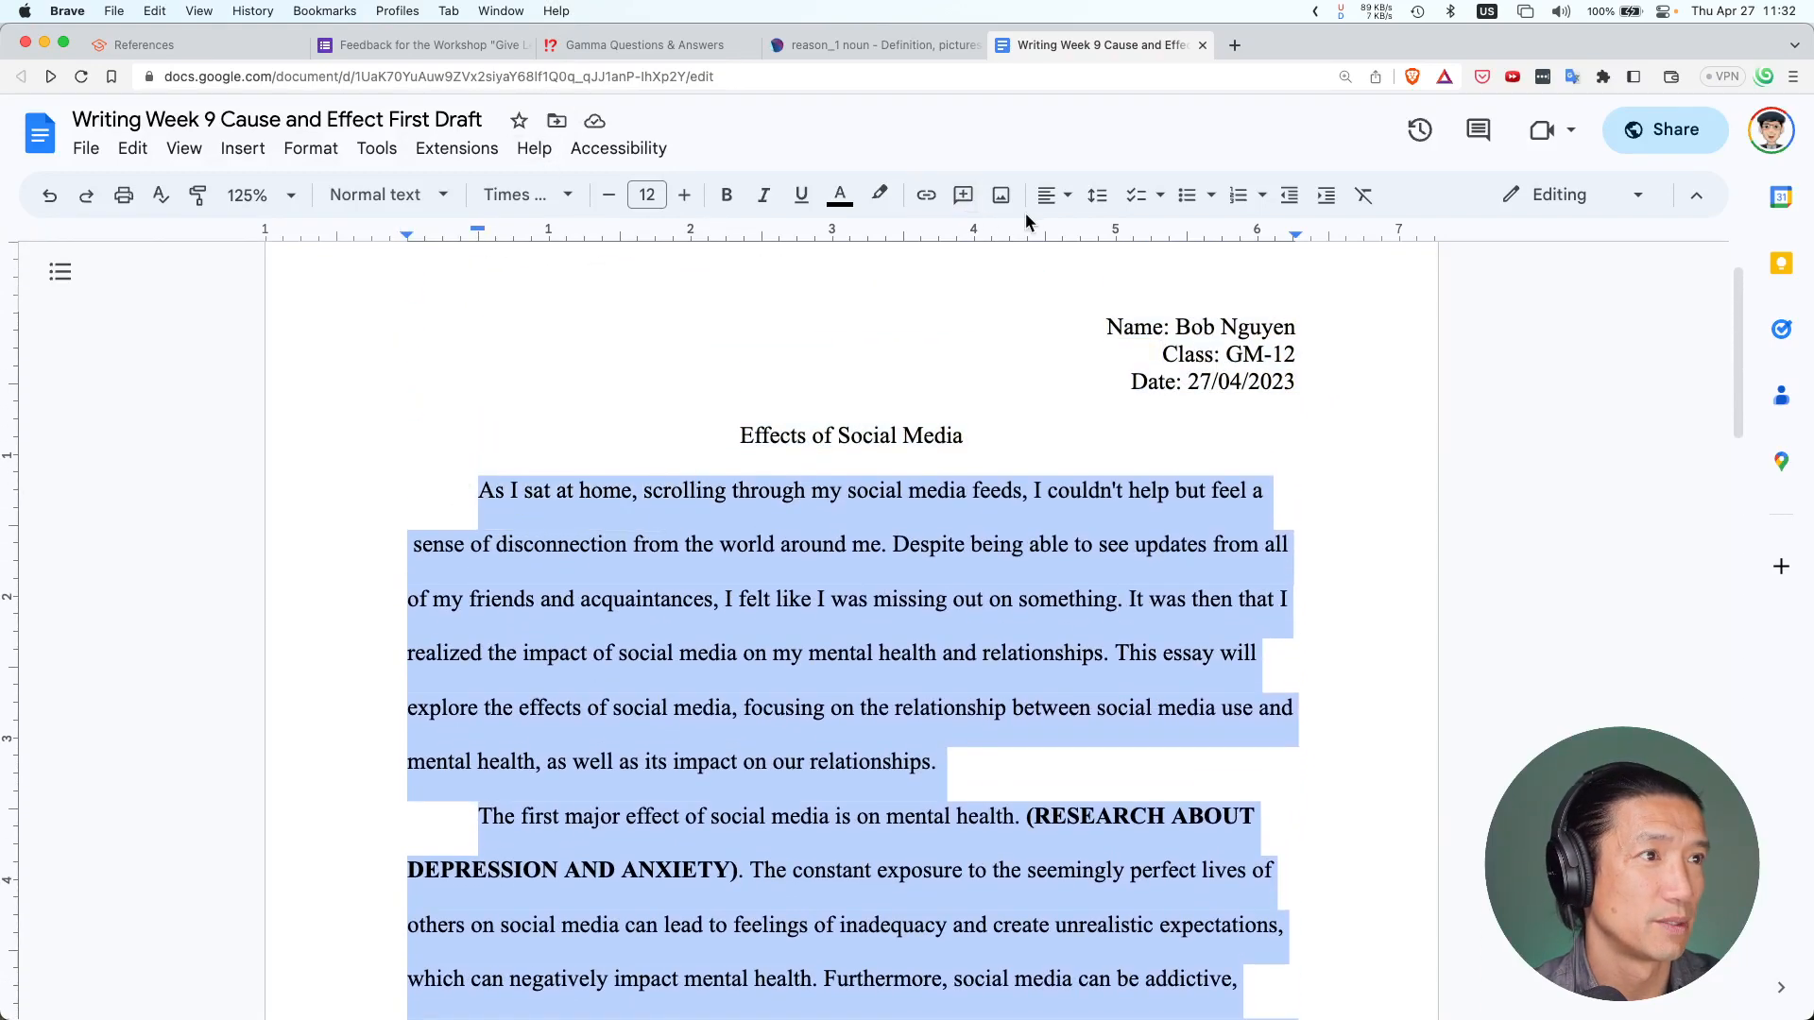
pyautogui.click(1097, 195)
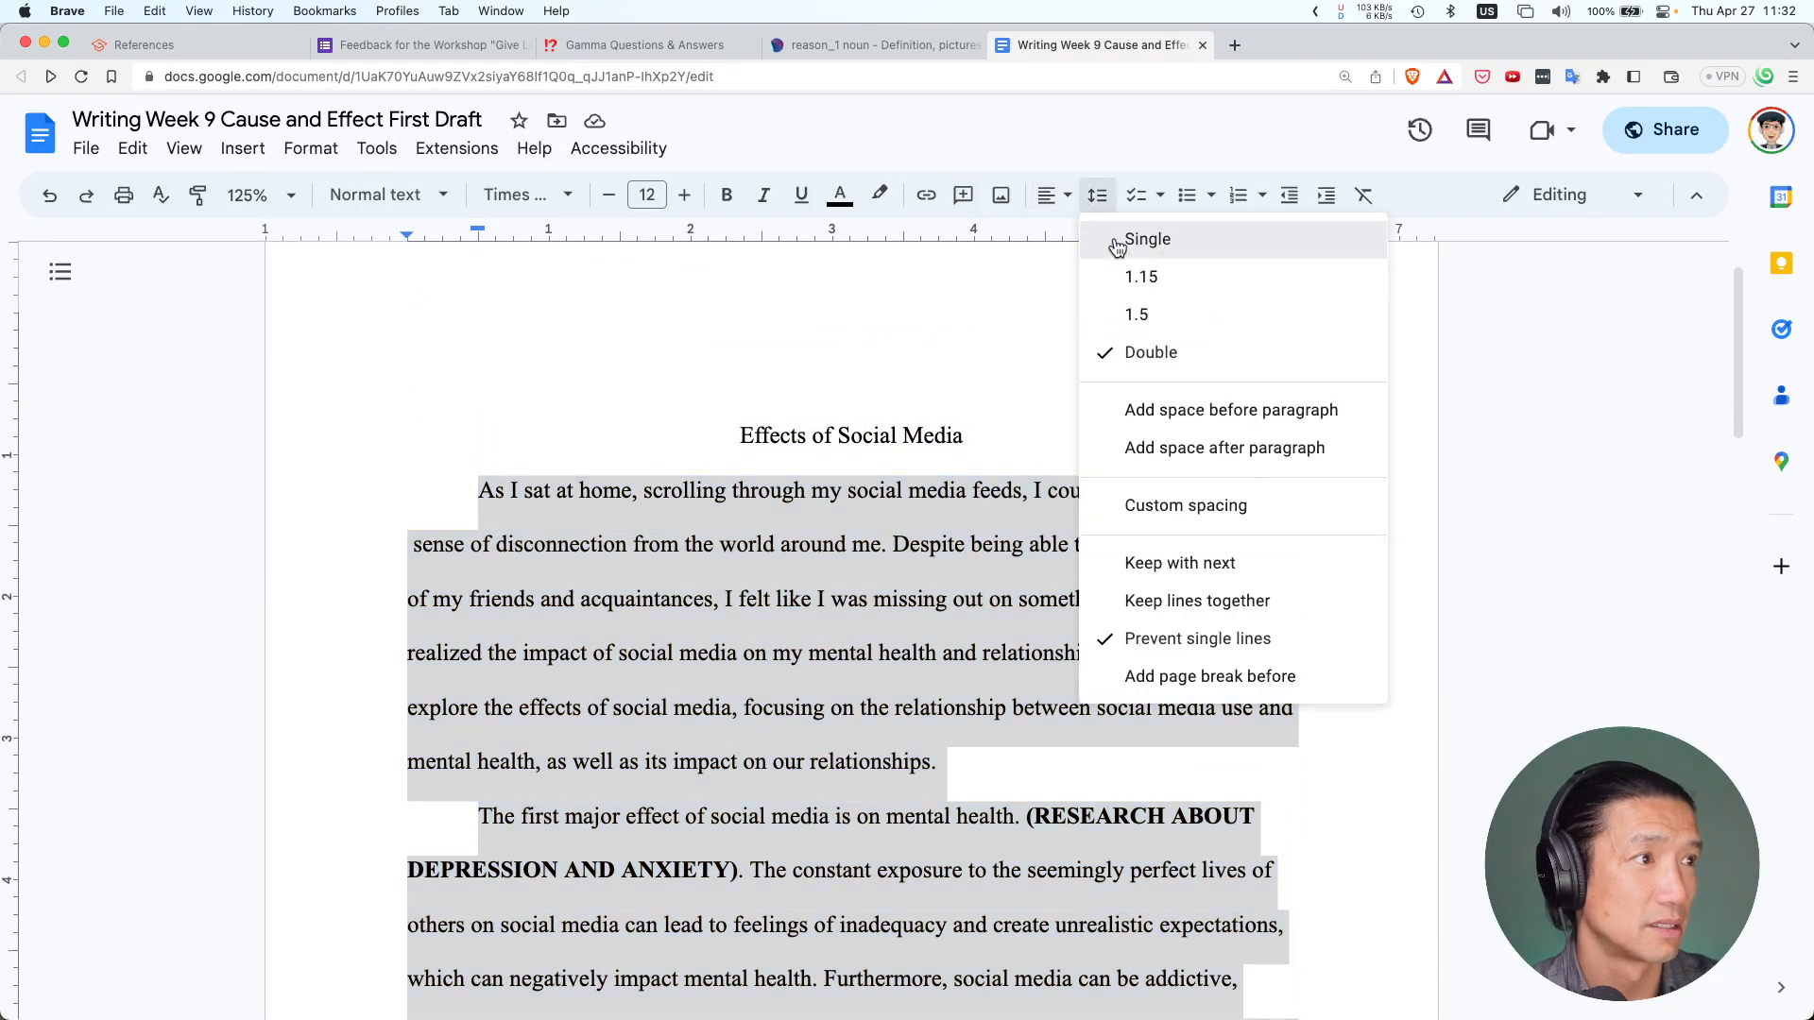
pyautogui.click(1117, 243)
pyautogui.scroll(-3, 497, 328)
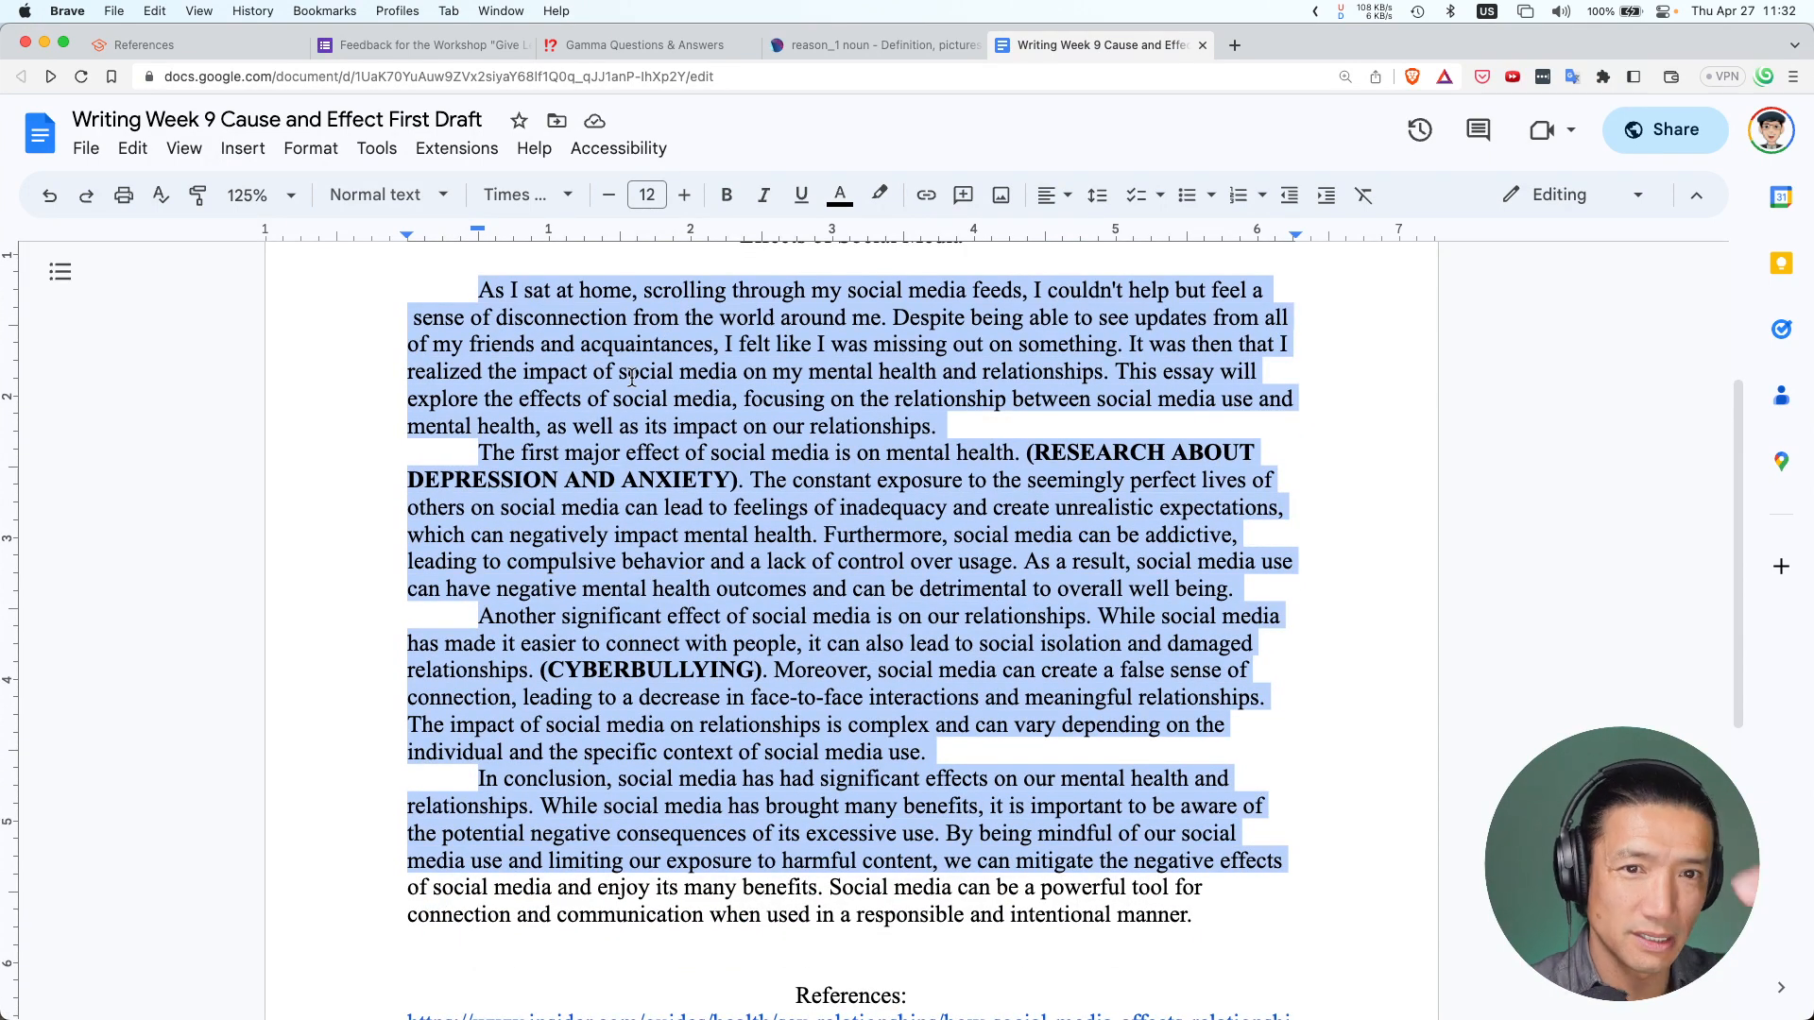
pyautogui.click(1099, 197)
pyautogui.click(1153, 352)
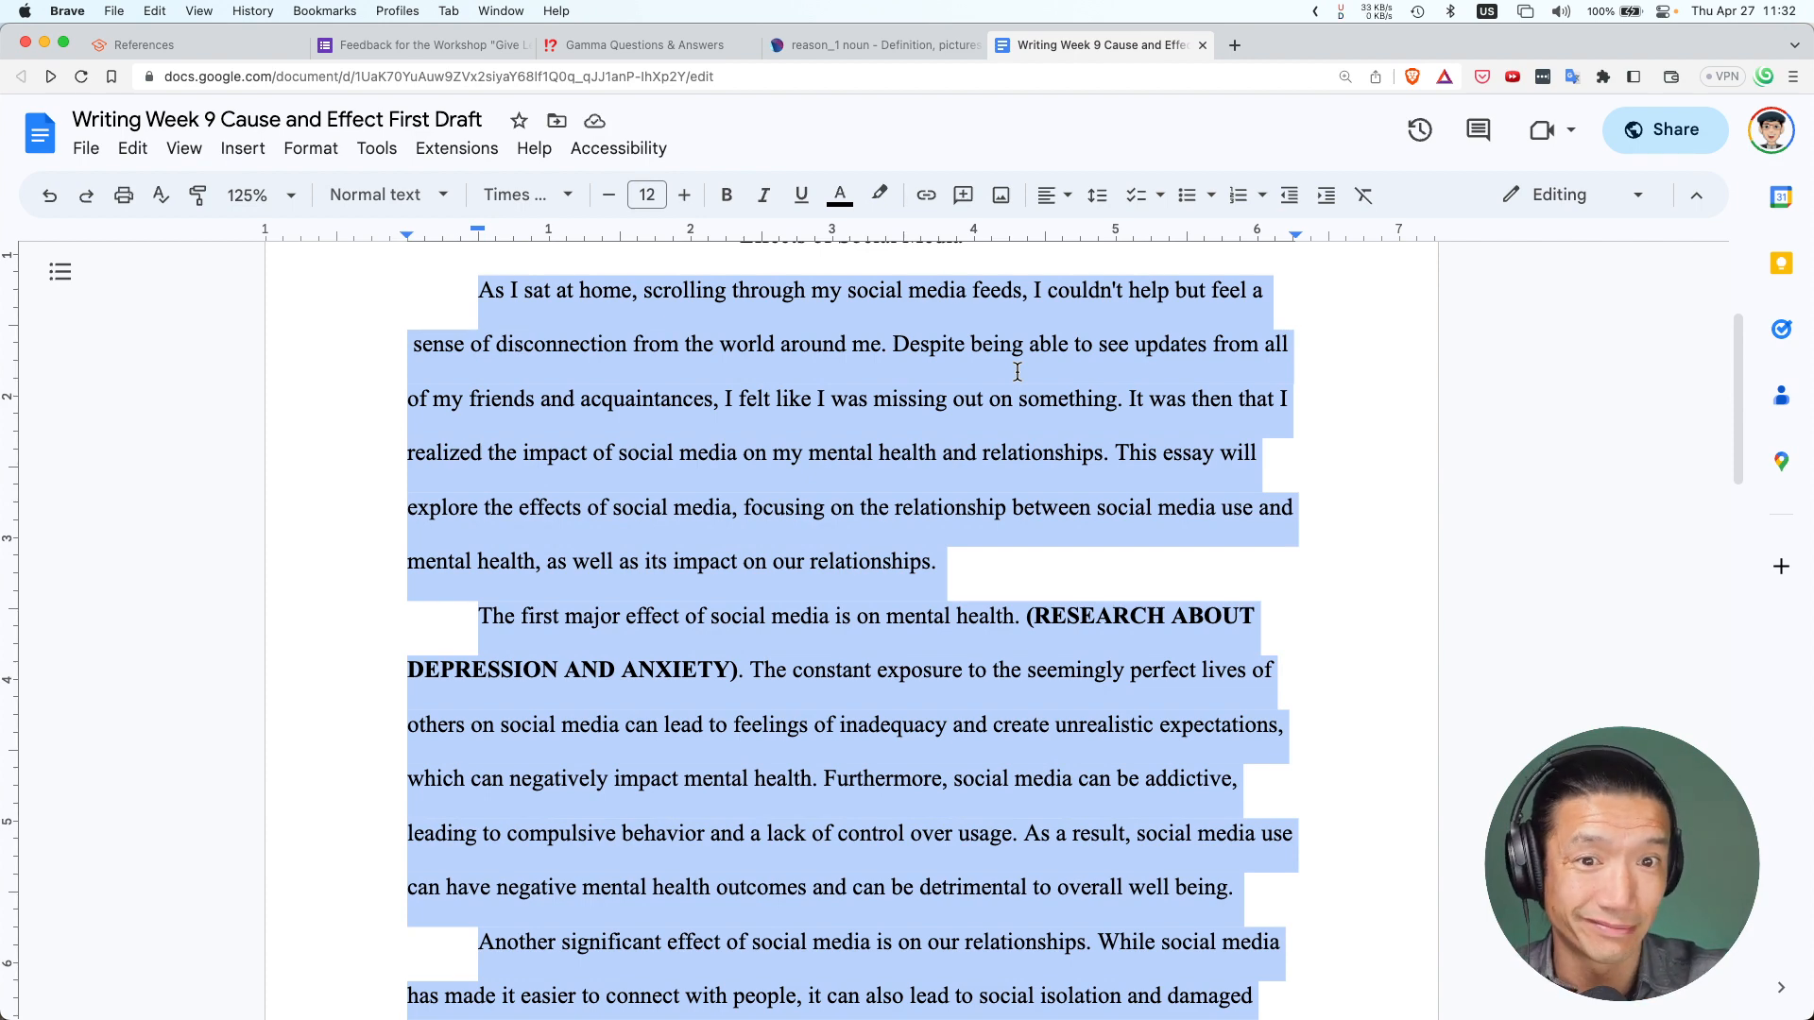
pyautogui.scroll(2, 979, 400)
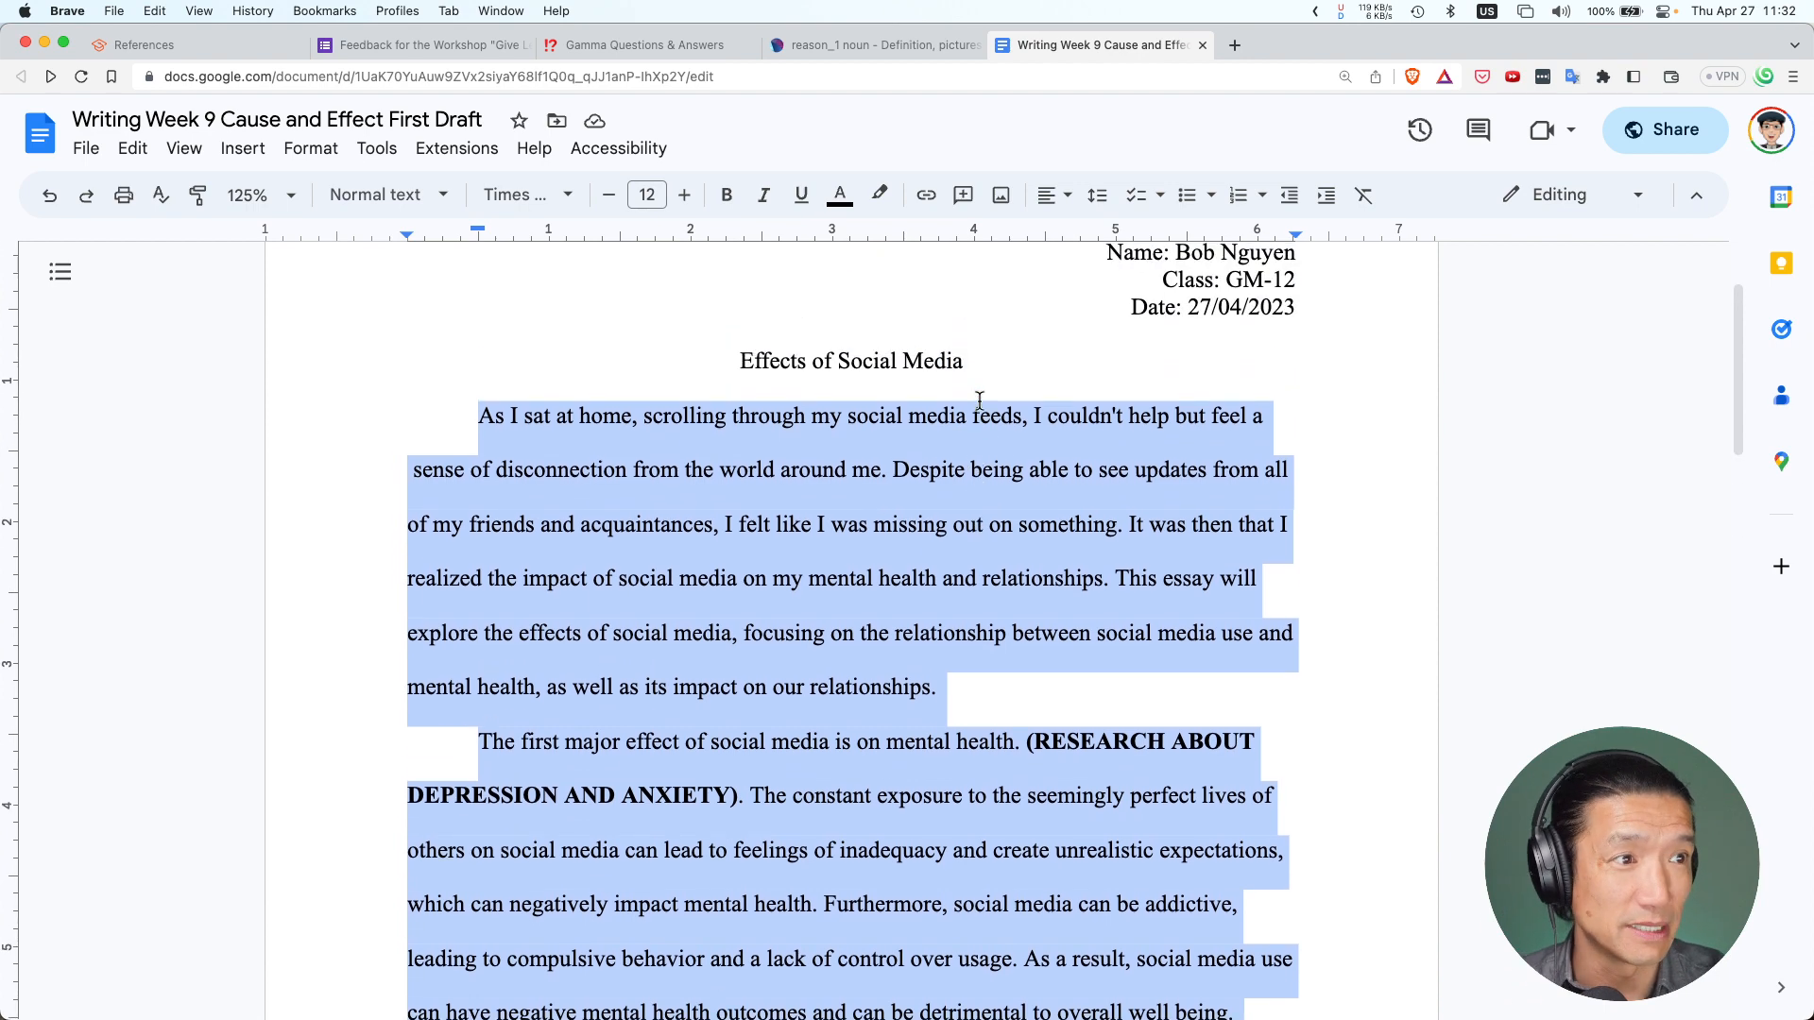
pyautogui.click(525, 421)
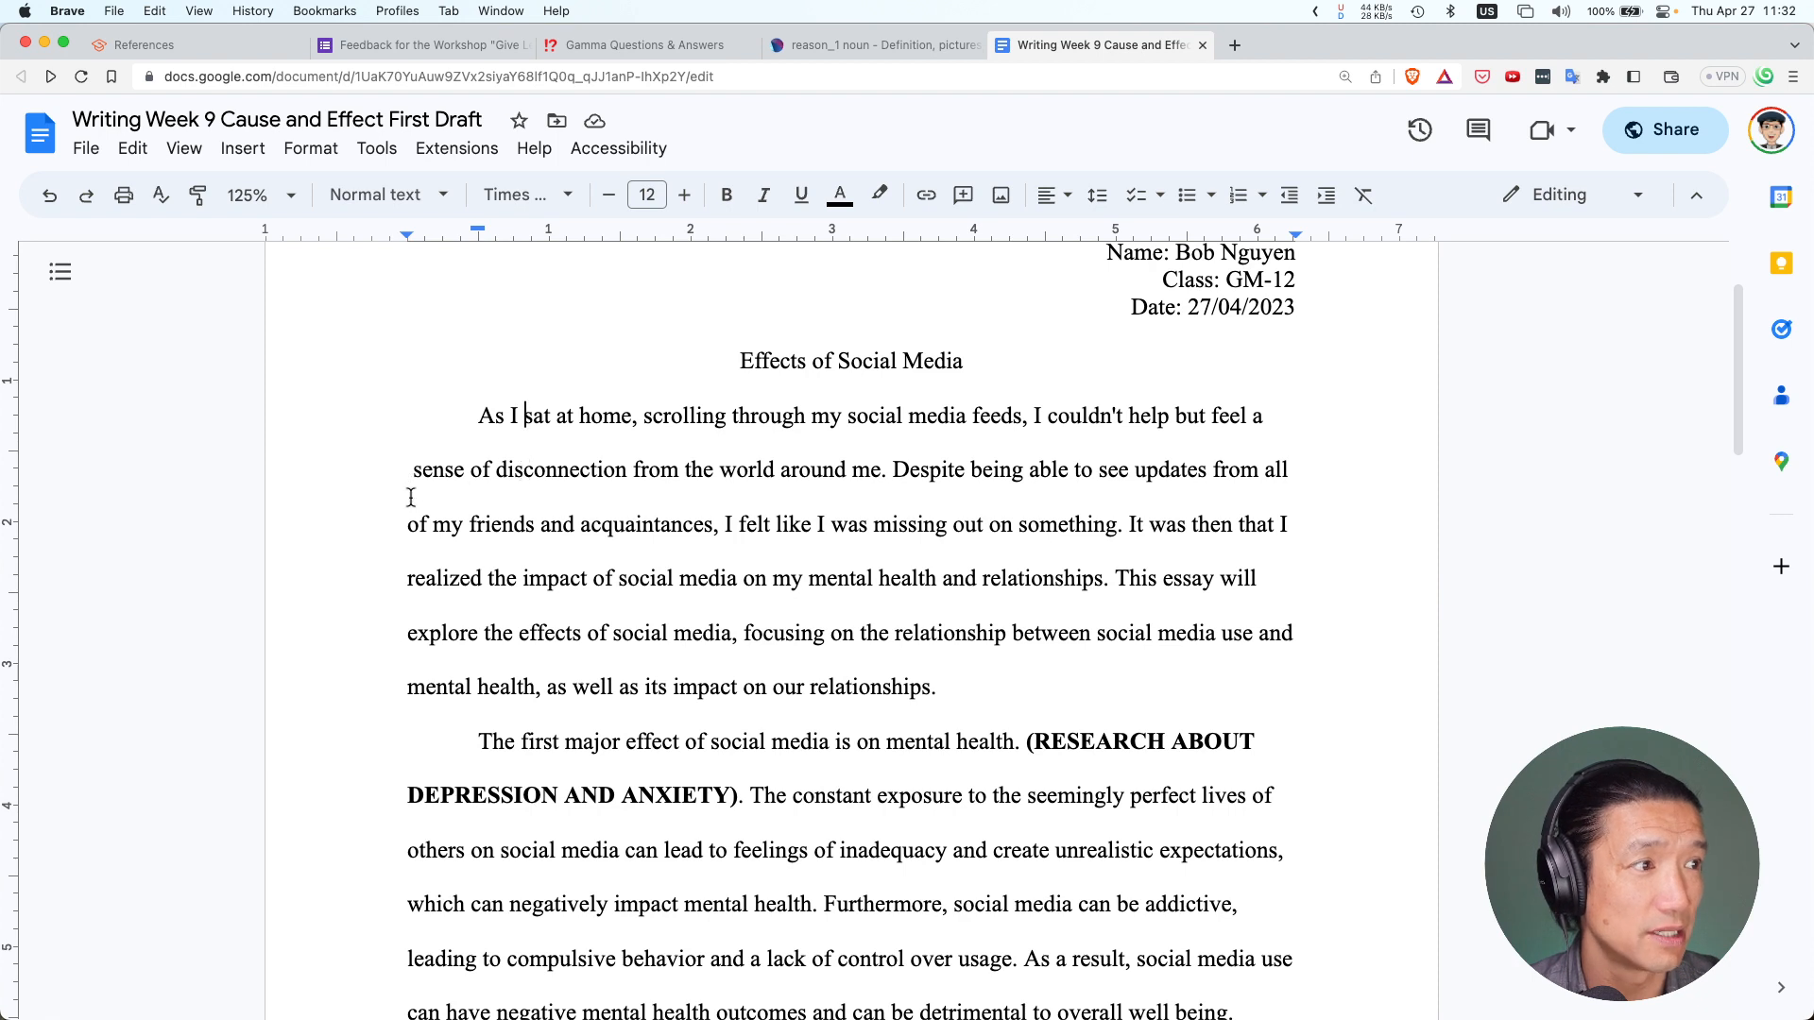
# Change 'I', 'my', 'I' and 'me' in the introduction's opening lines to 'he', 'his', 'he', 'him'
pyautogui.click(519, 412)
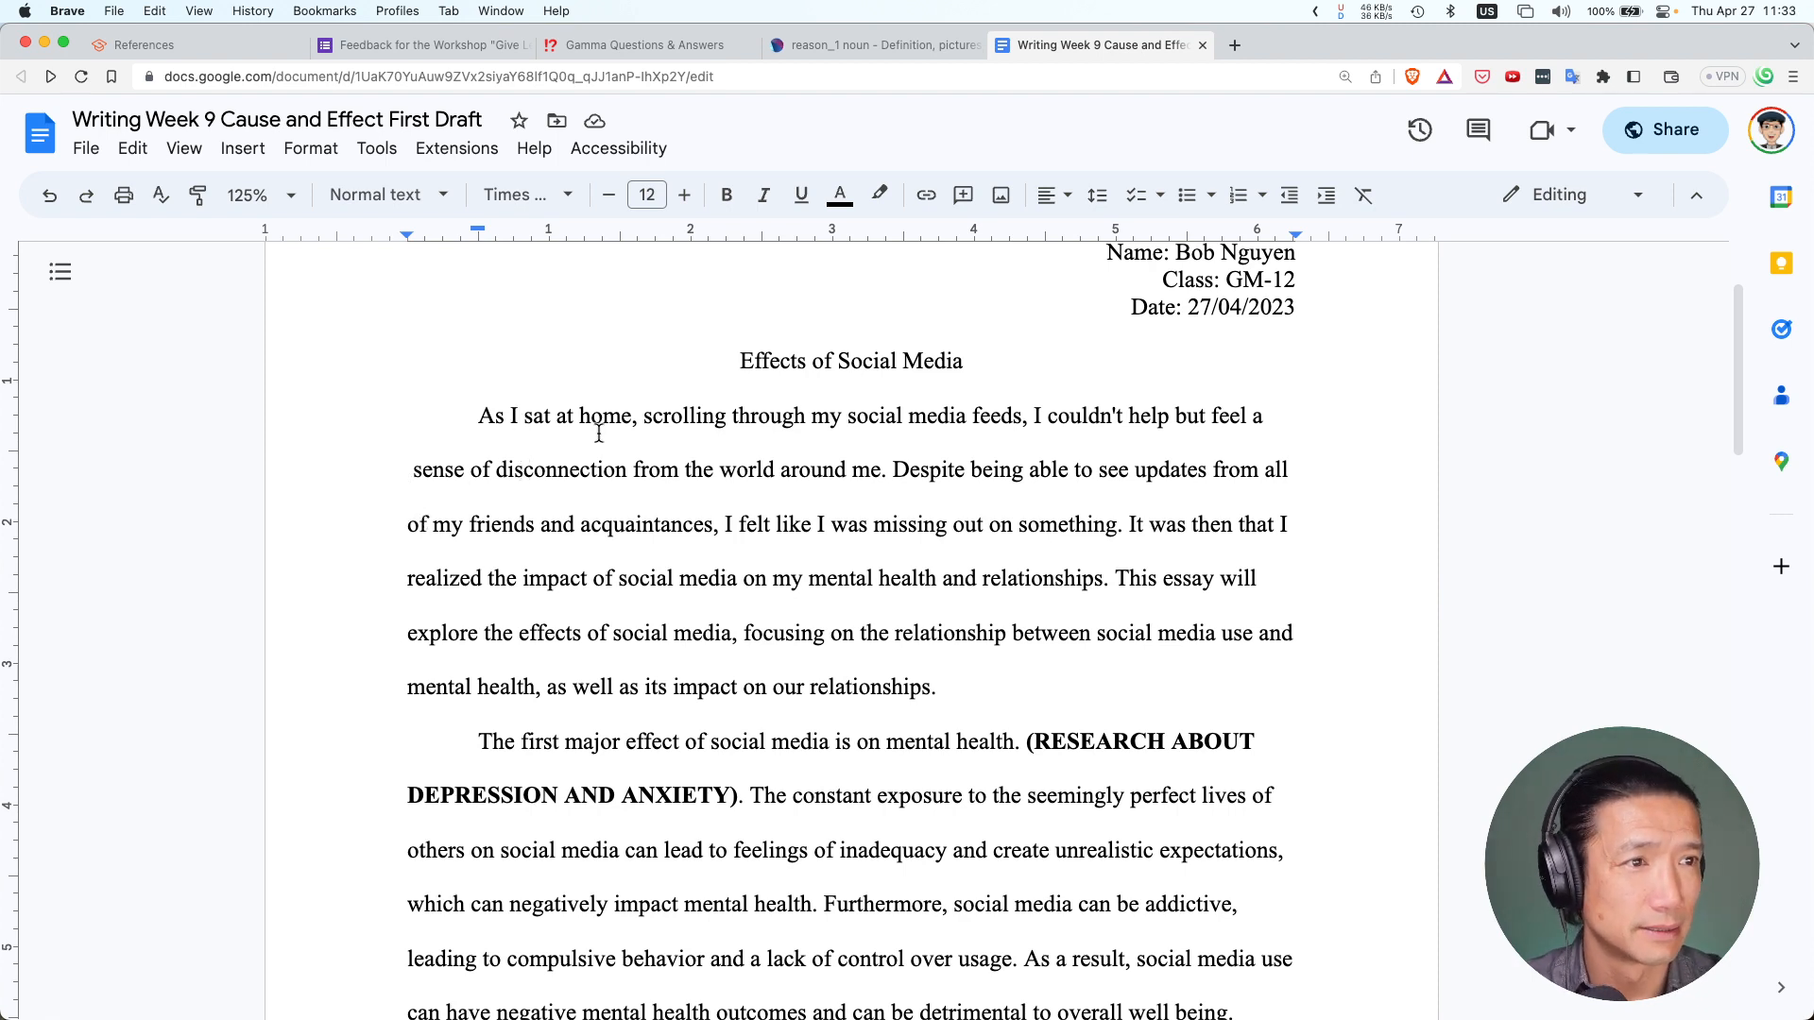
pyautogui.press('BackSpace')
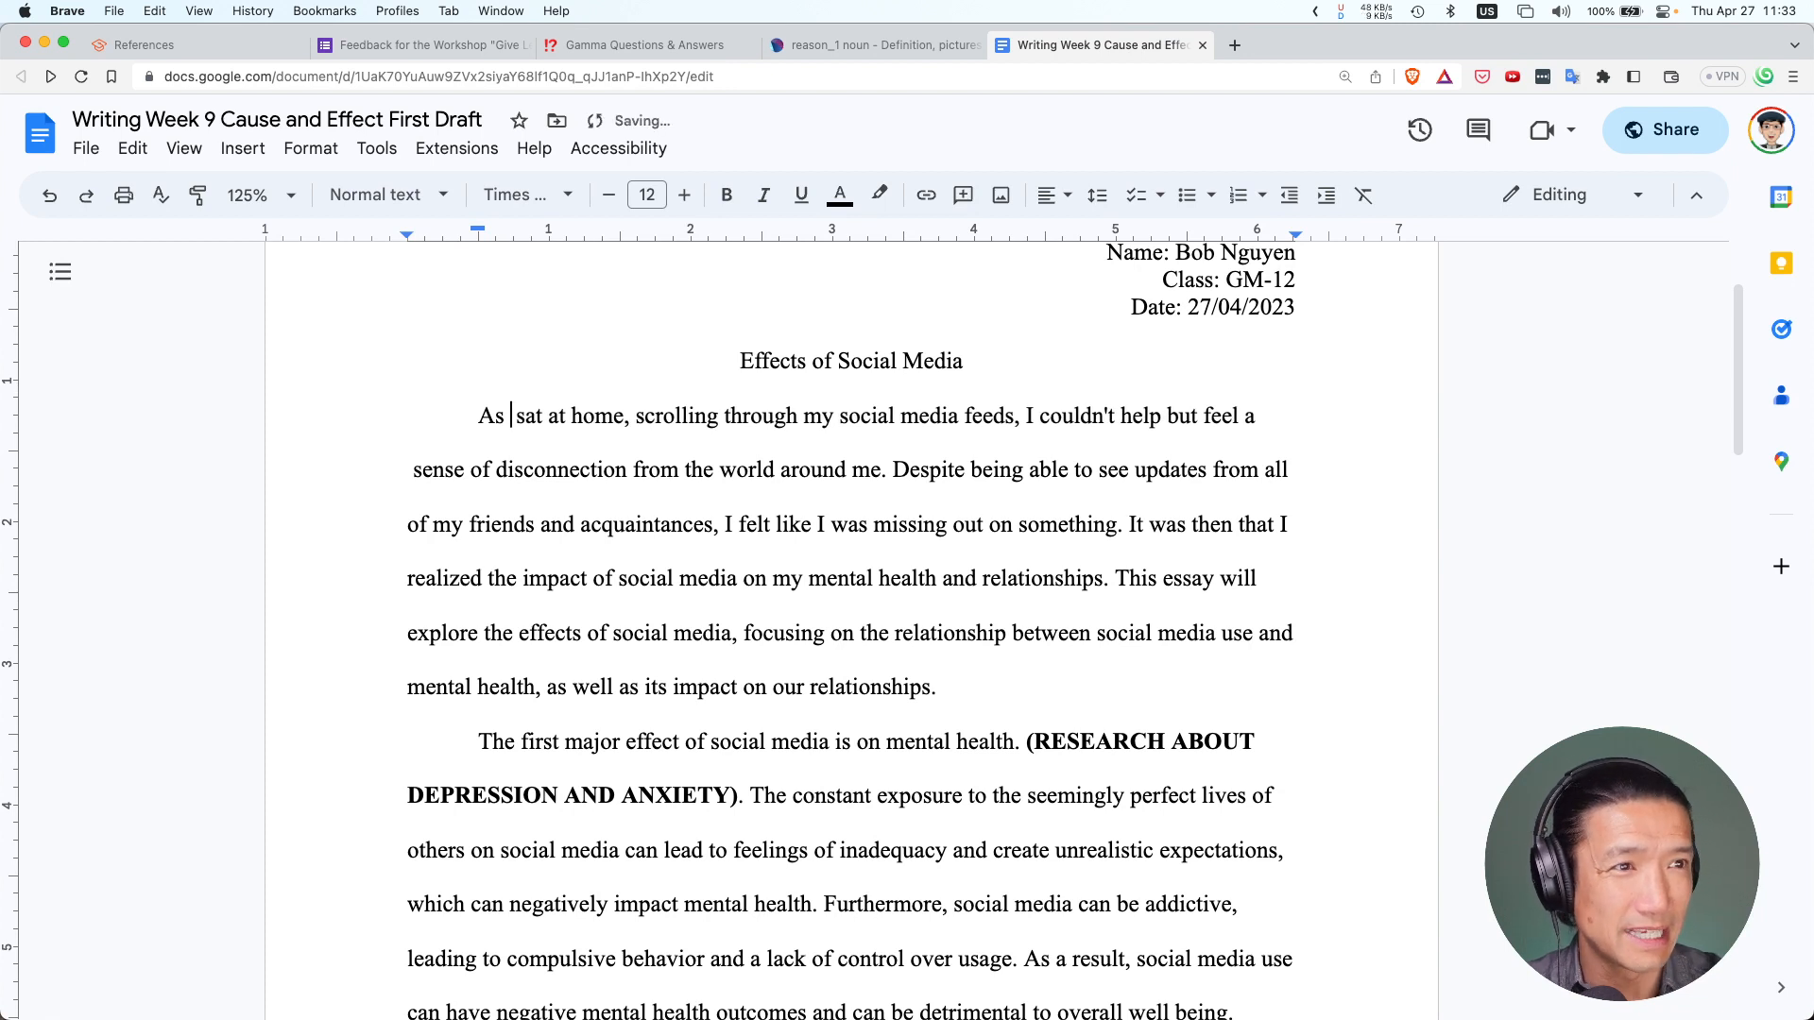
pyautogui.write('he')
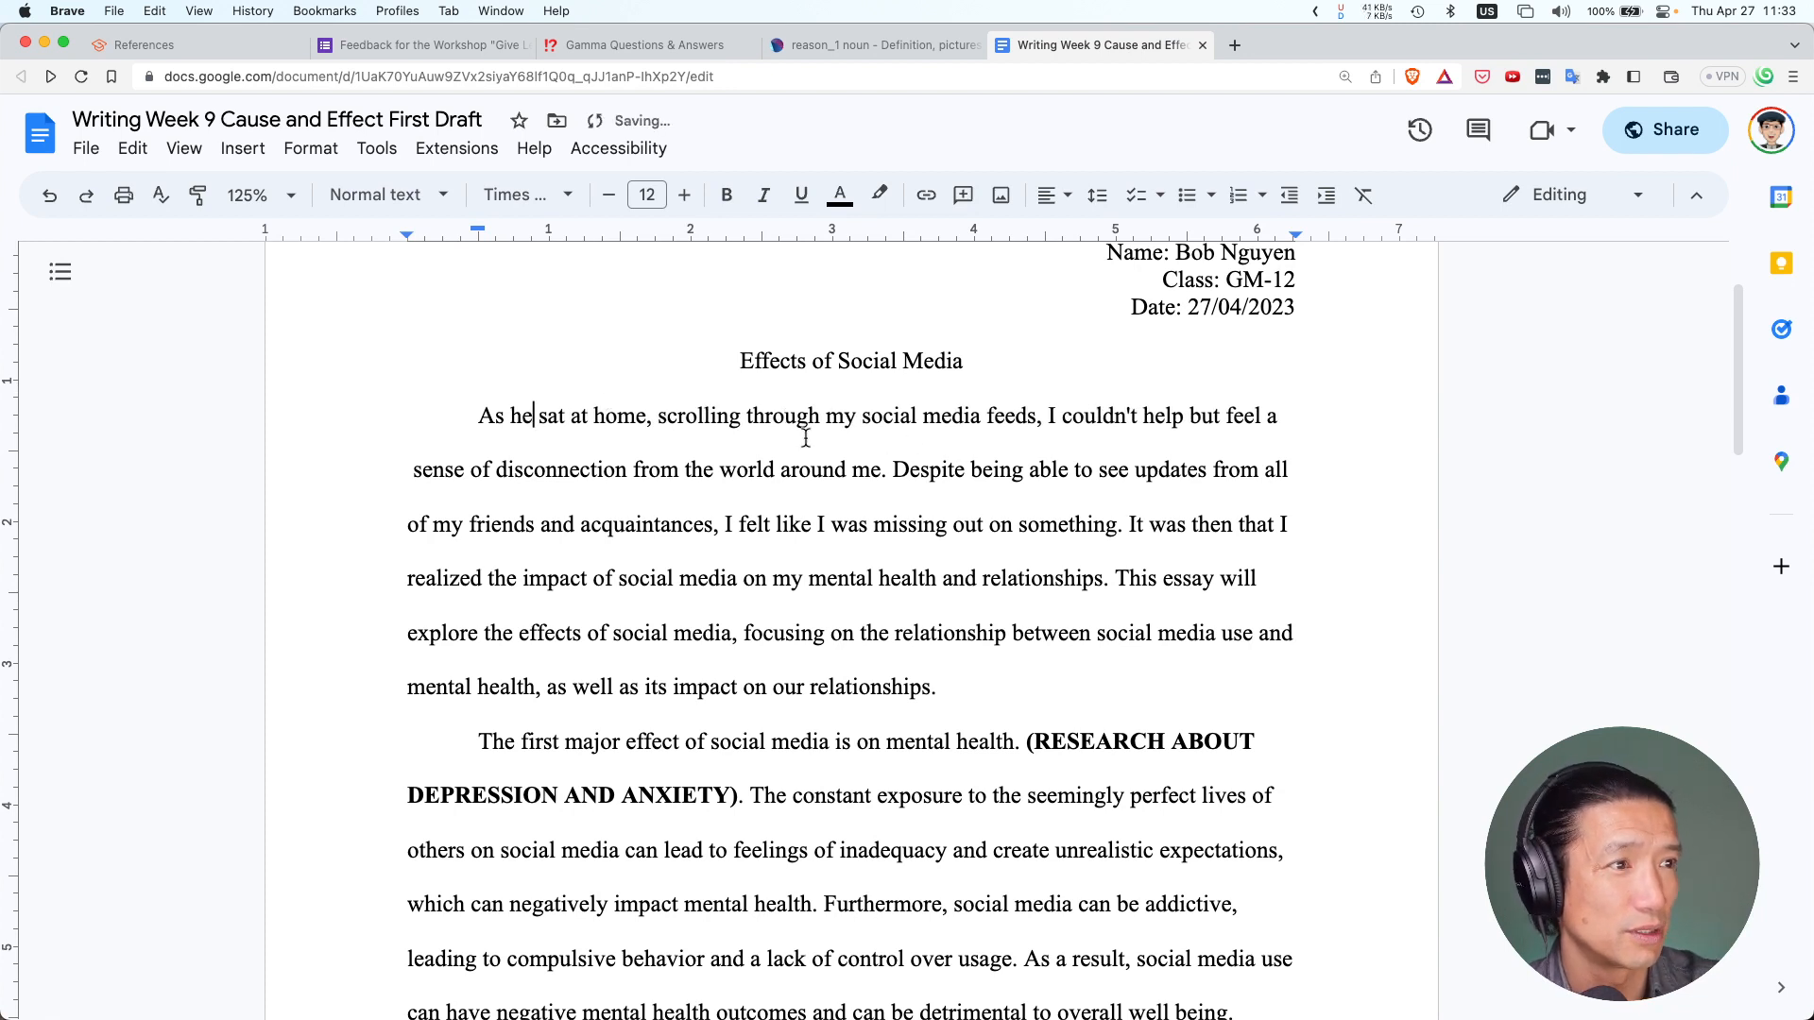
pyautogui.doubleClick(832, 423)
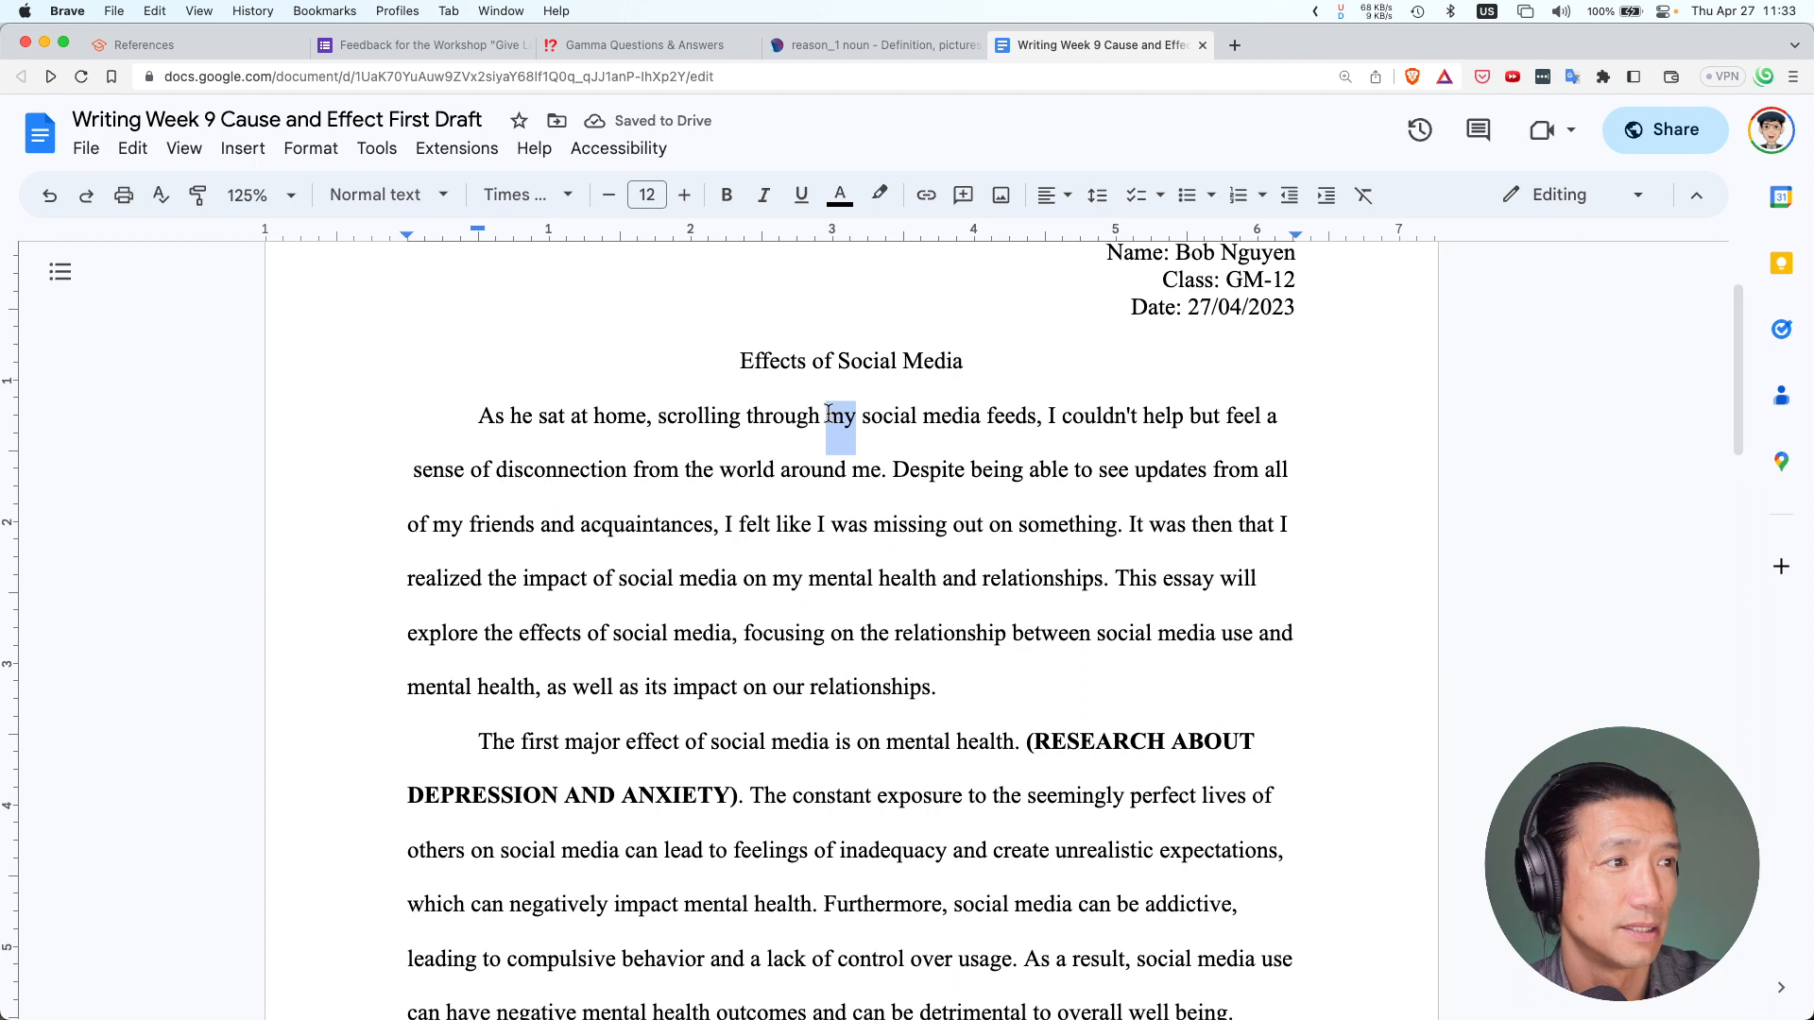
pyautogui.write('his')
pyautogui.click(1062, 418)
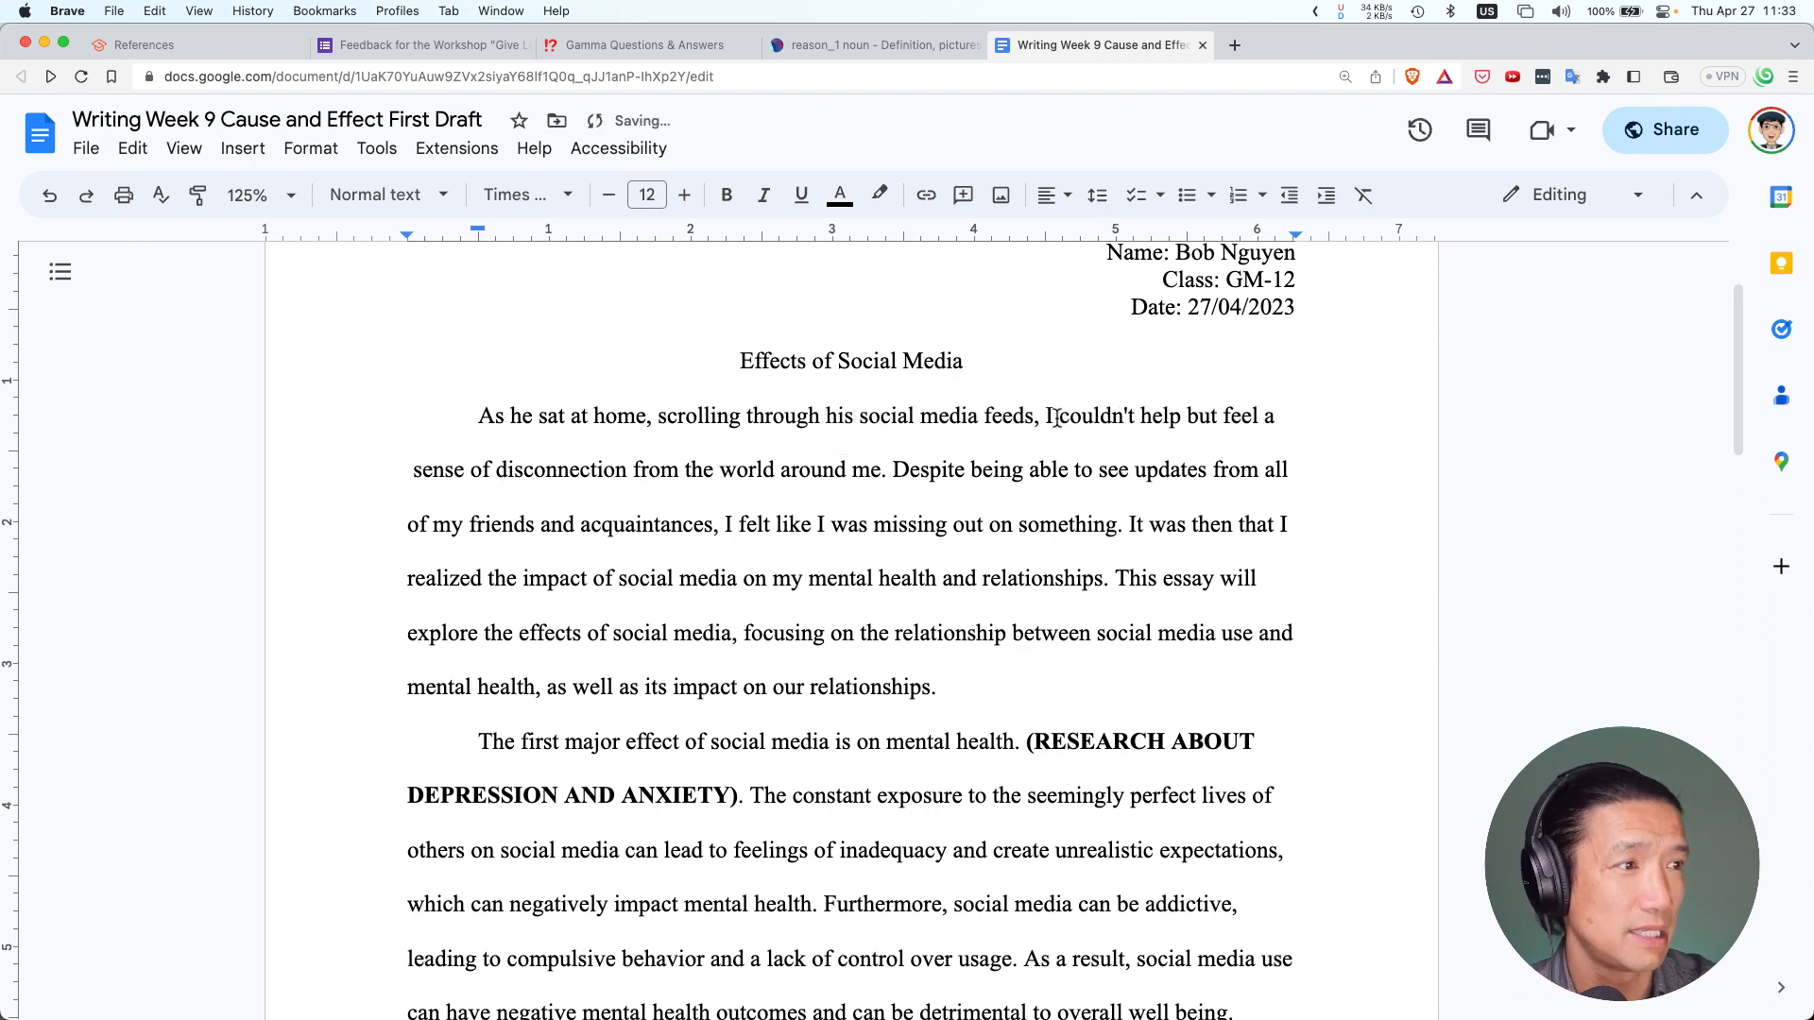
pyautogui.press('BackSpace')
pyautogui.press('BackSpace')
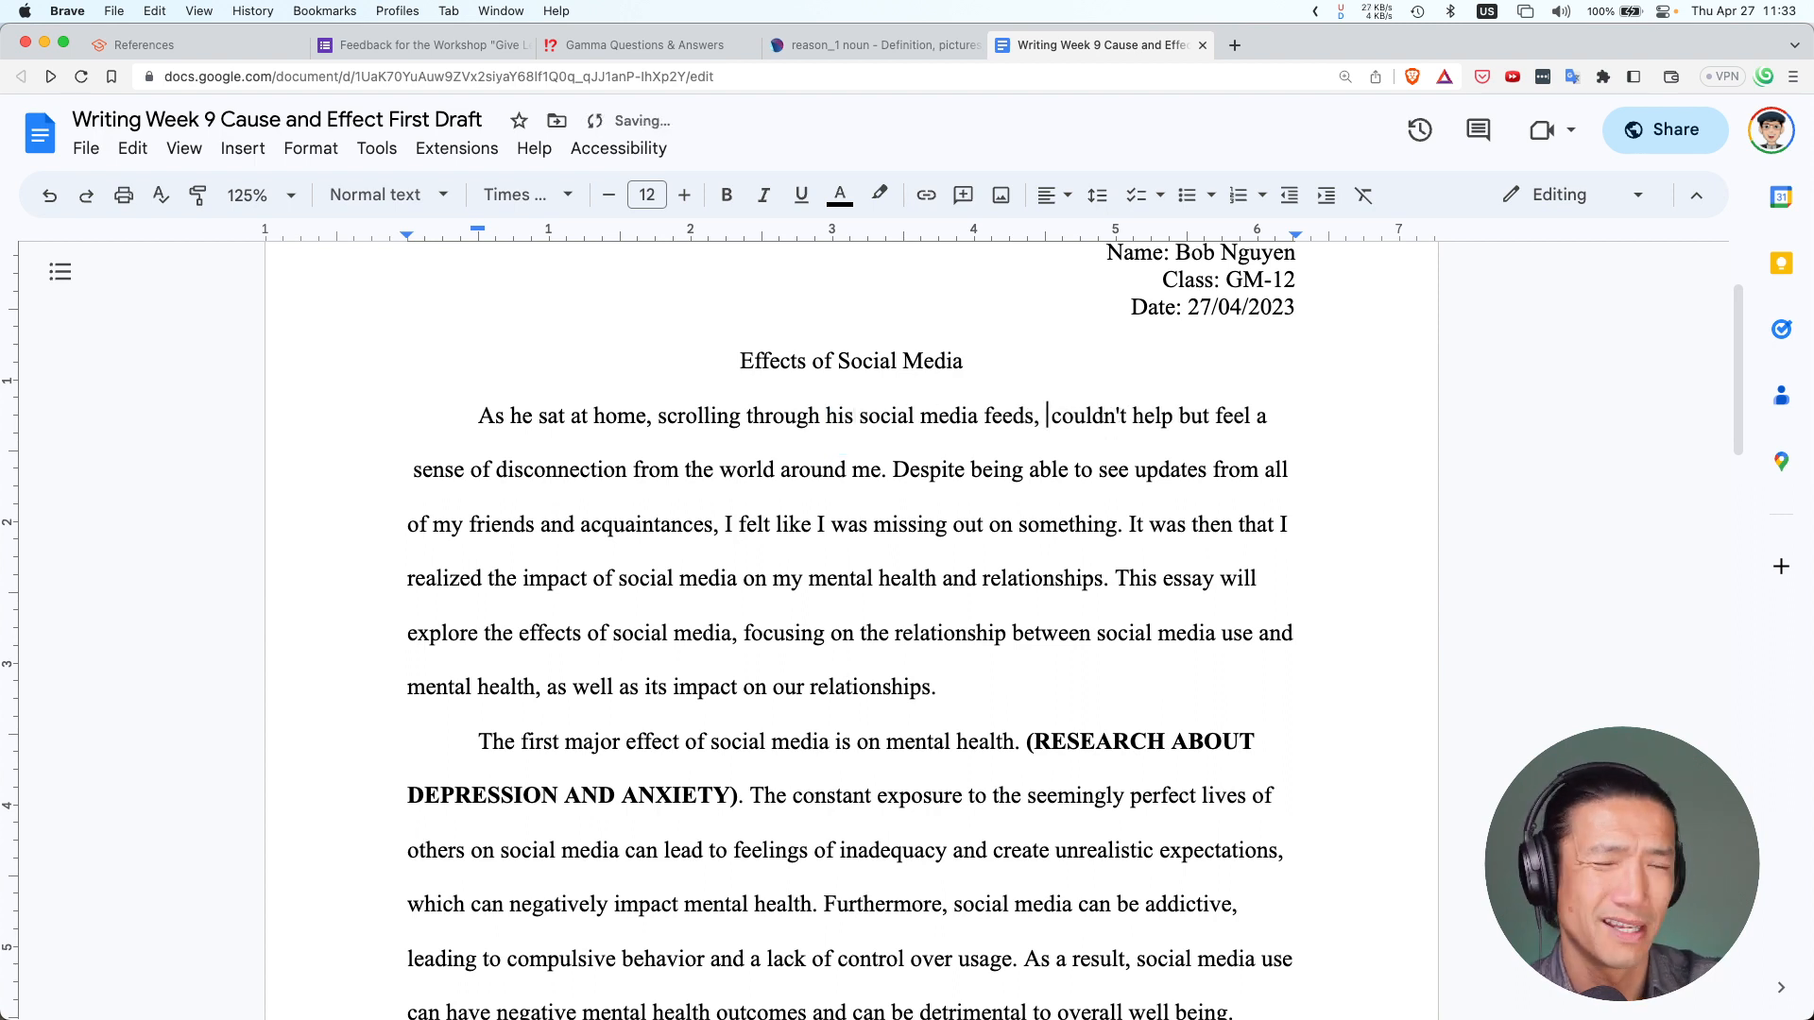
pyautogui.write('he')
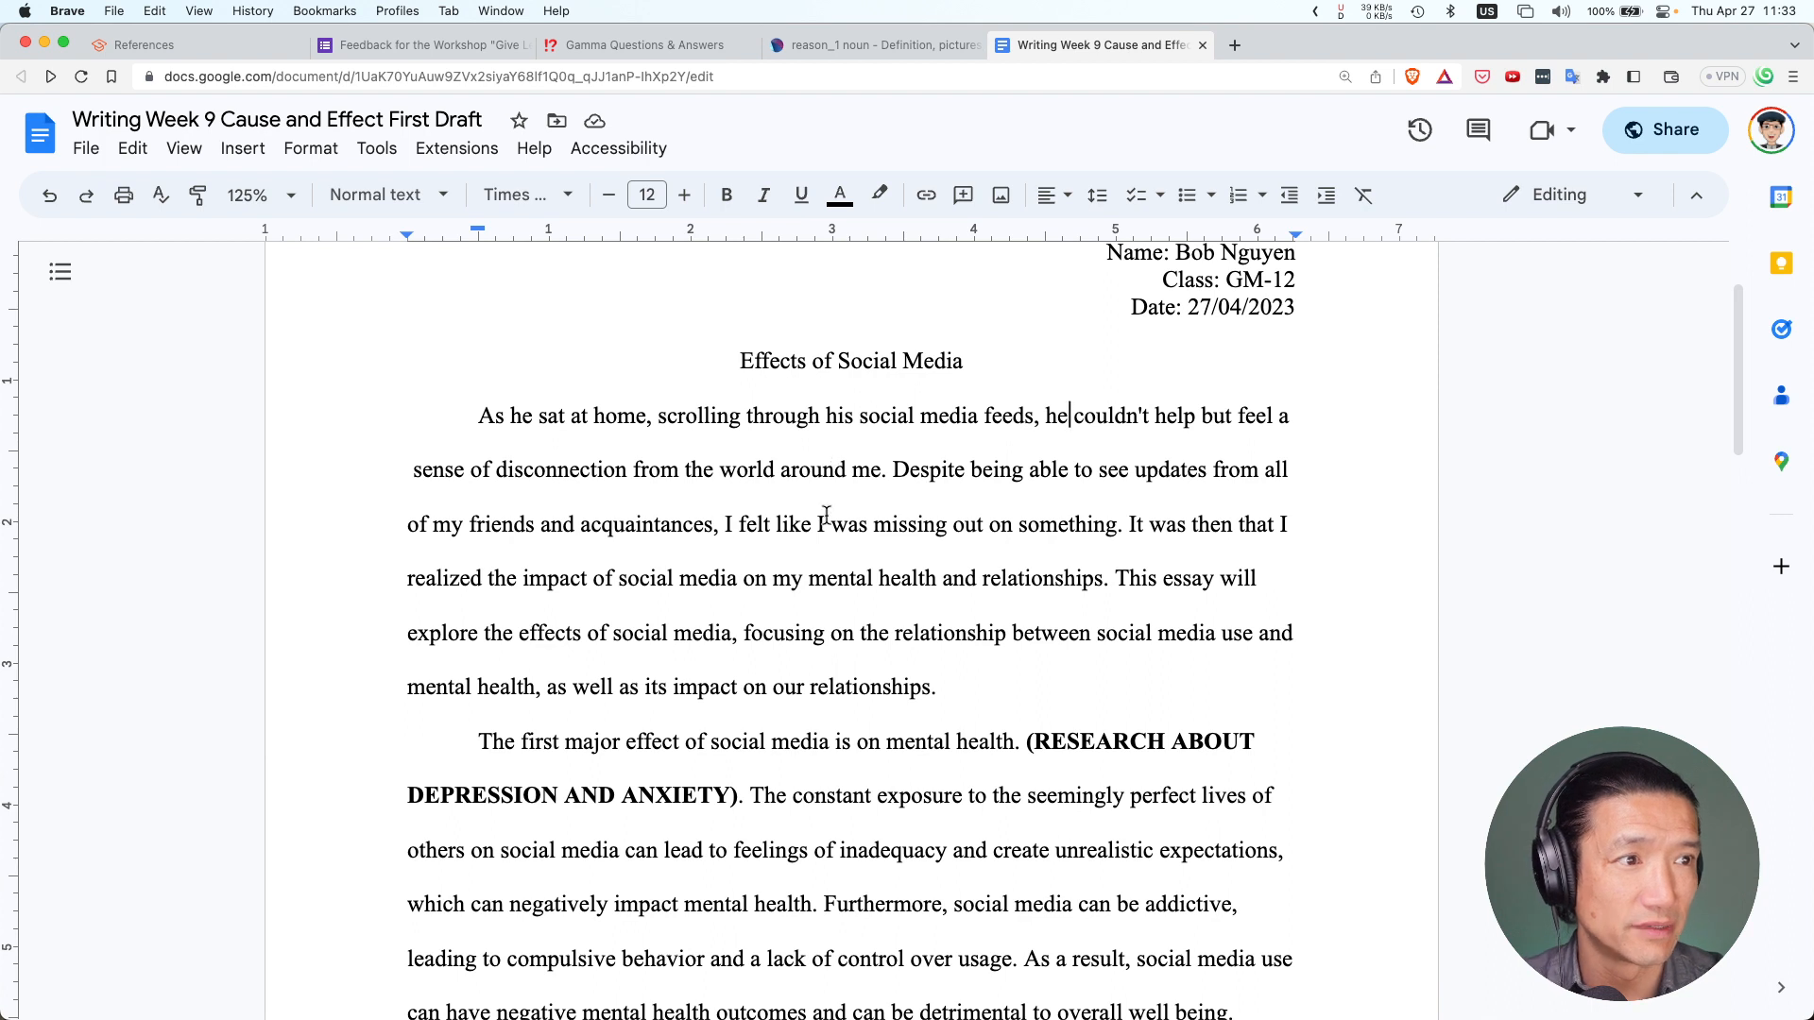
pyautogui.doubleClick(866, 466)
pyautogui.write('him')
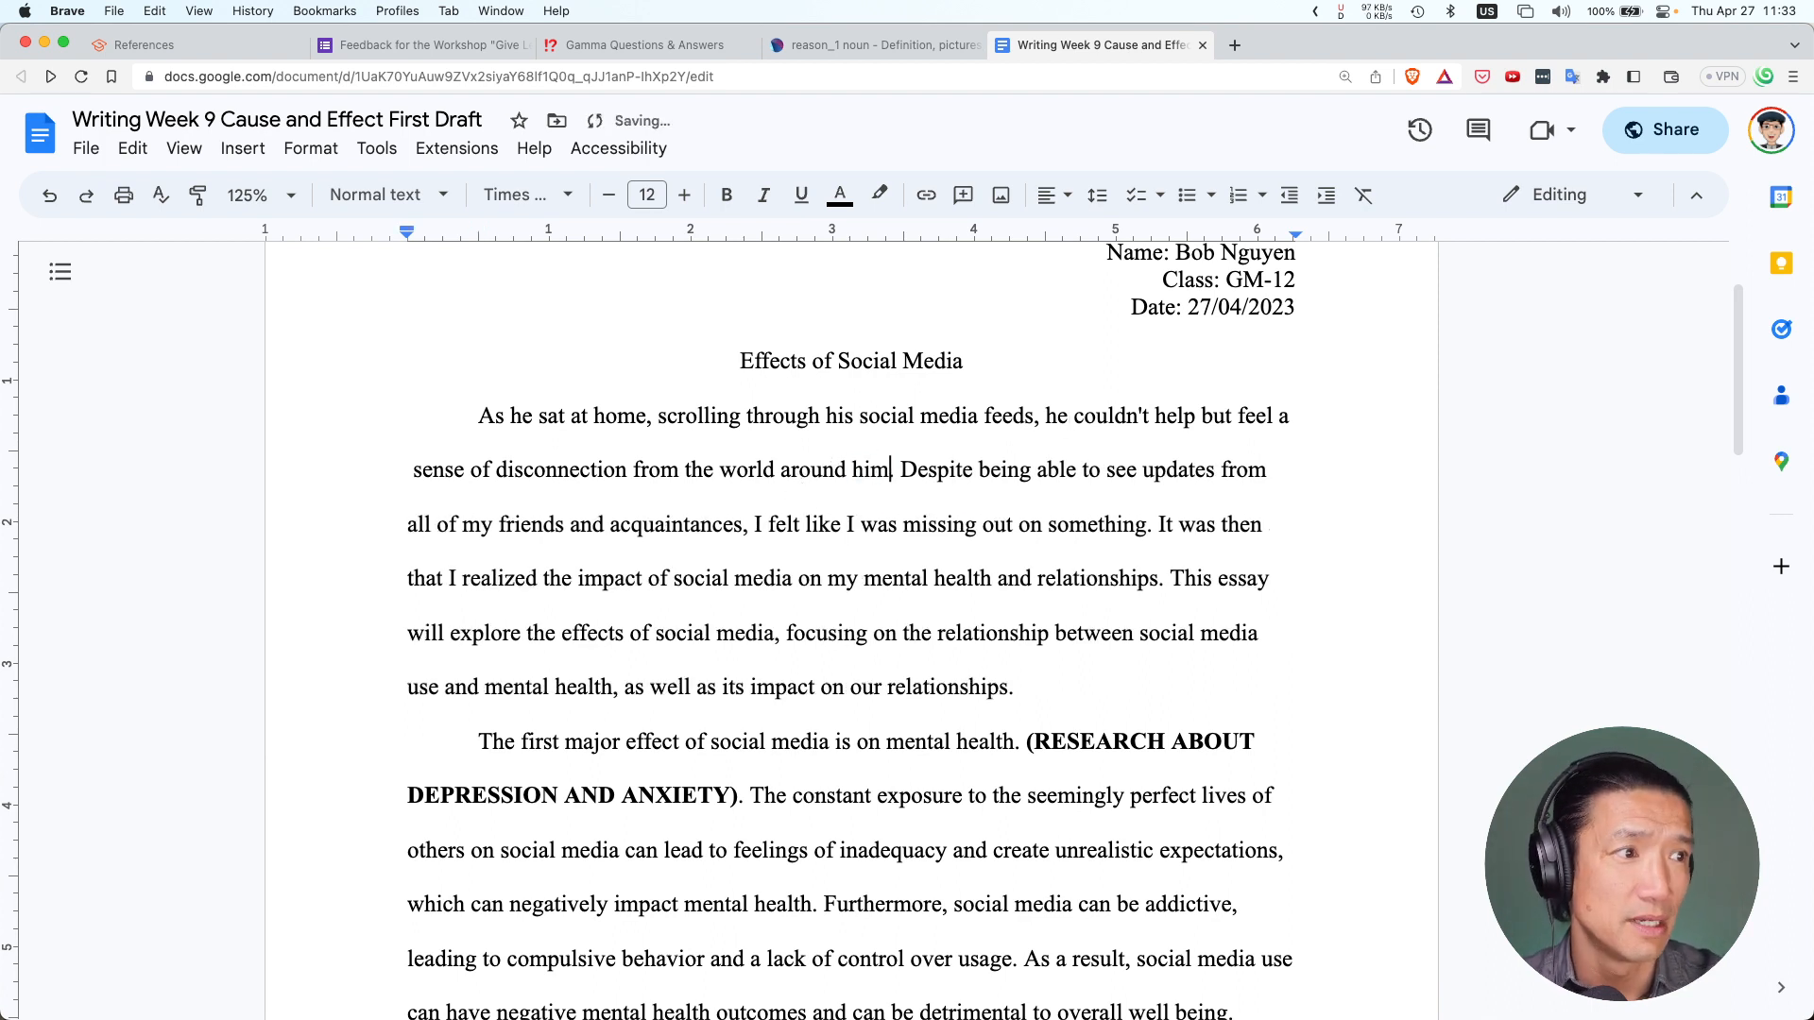
# Replace 'my' and the two 'I's on the third line with 'his' and 'he'
pyautogui.click(478, 525)
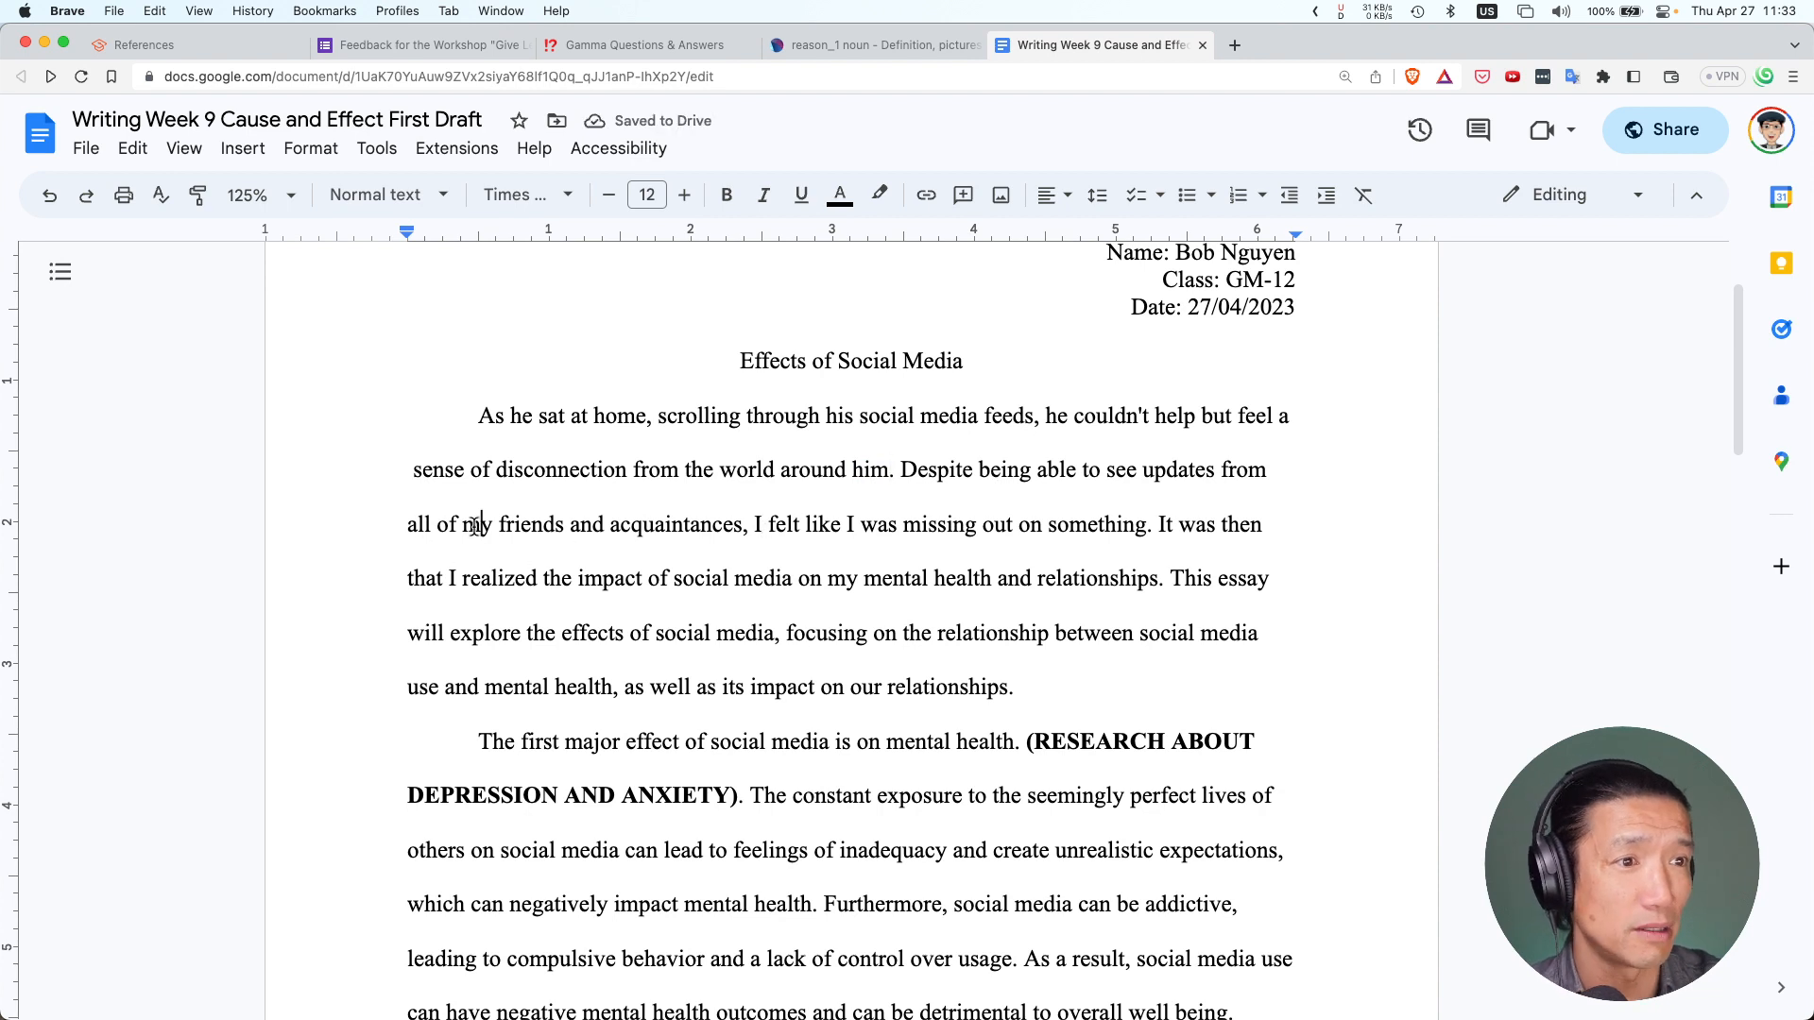
pyautogui.doubleClick(477, 526)
pyautogui.write('his')
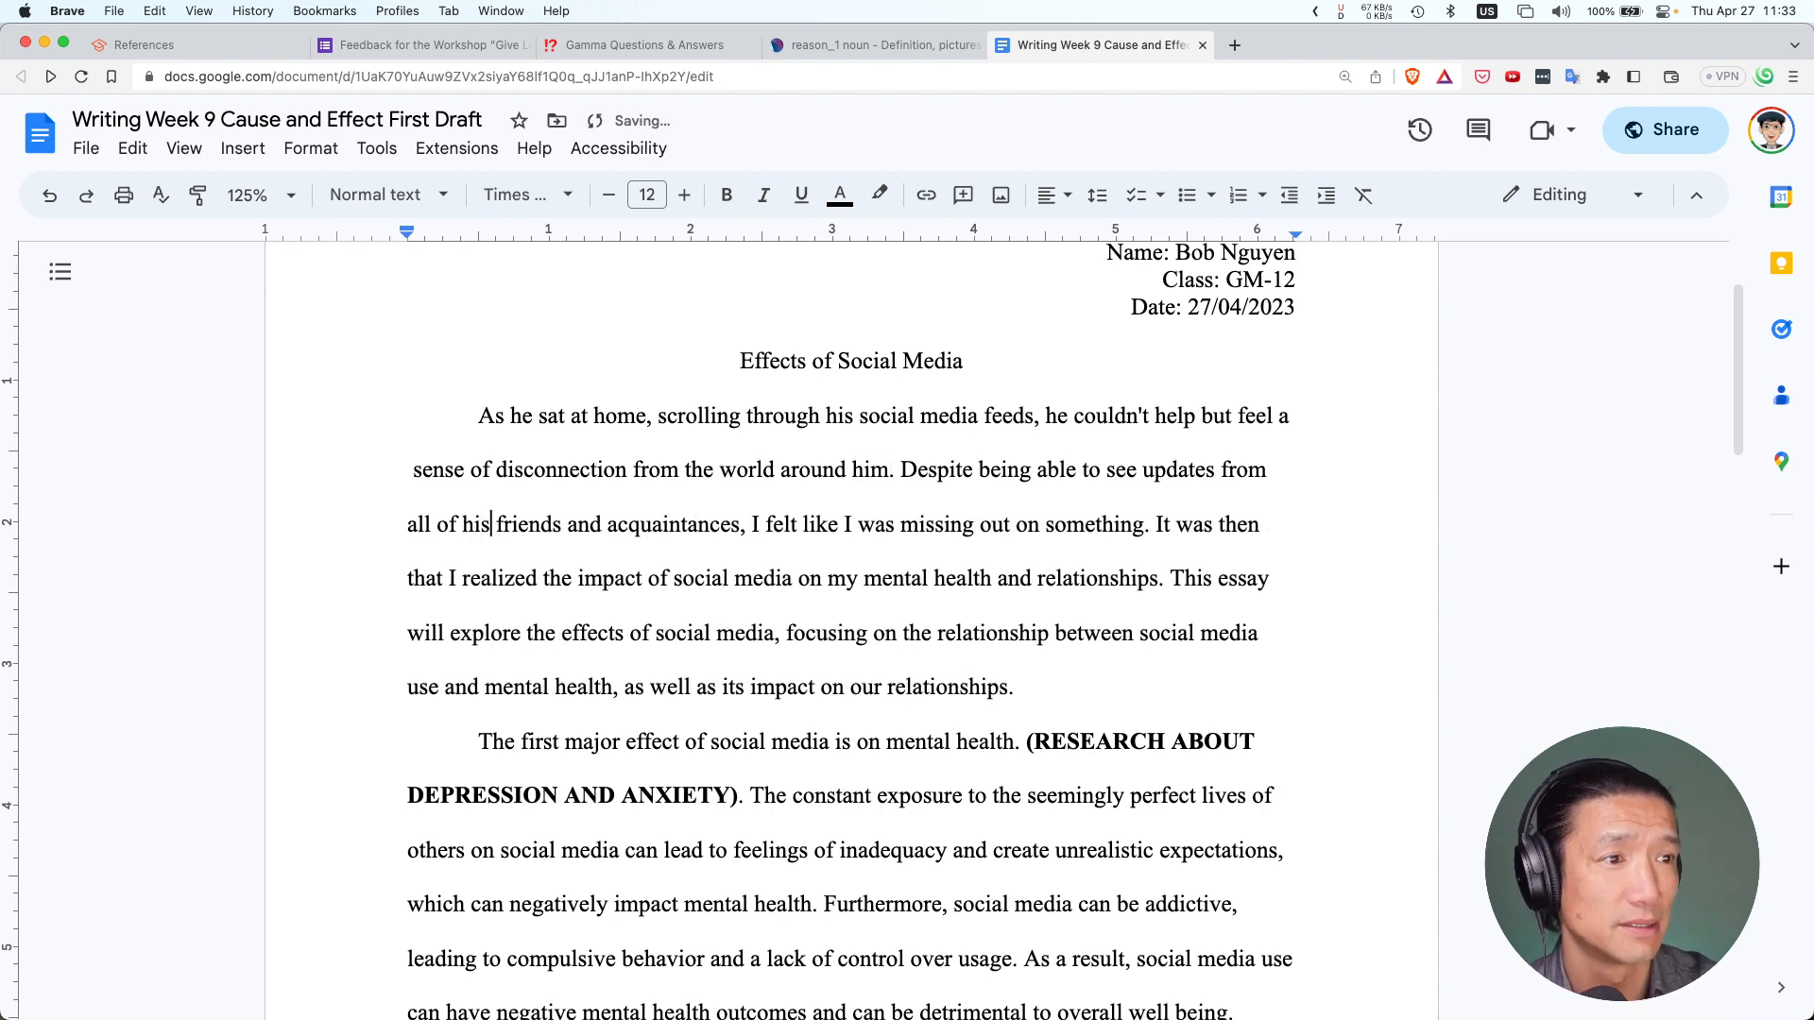
pyautogui.doubleClick(757, 524)
pyautogui.press('BackSpace')
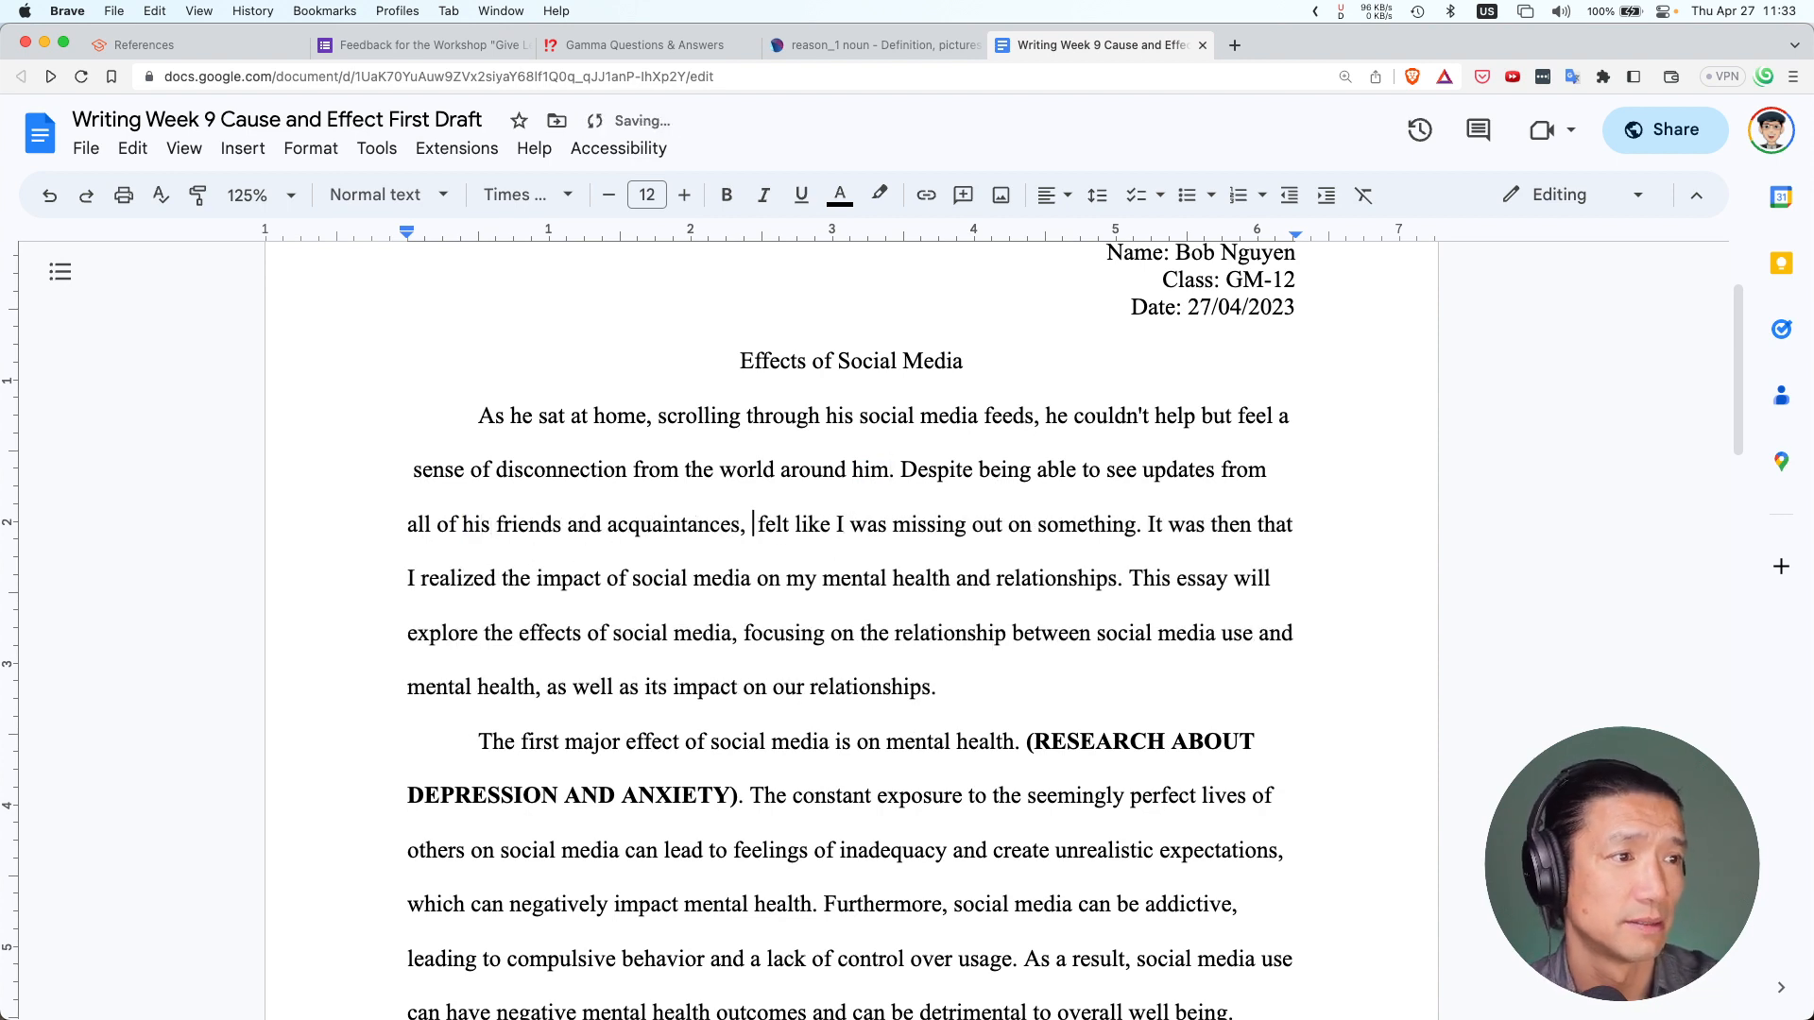
pyautogui.write('he')
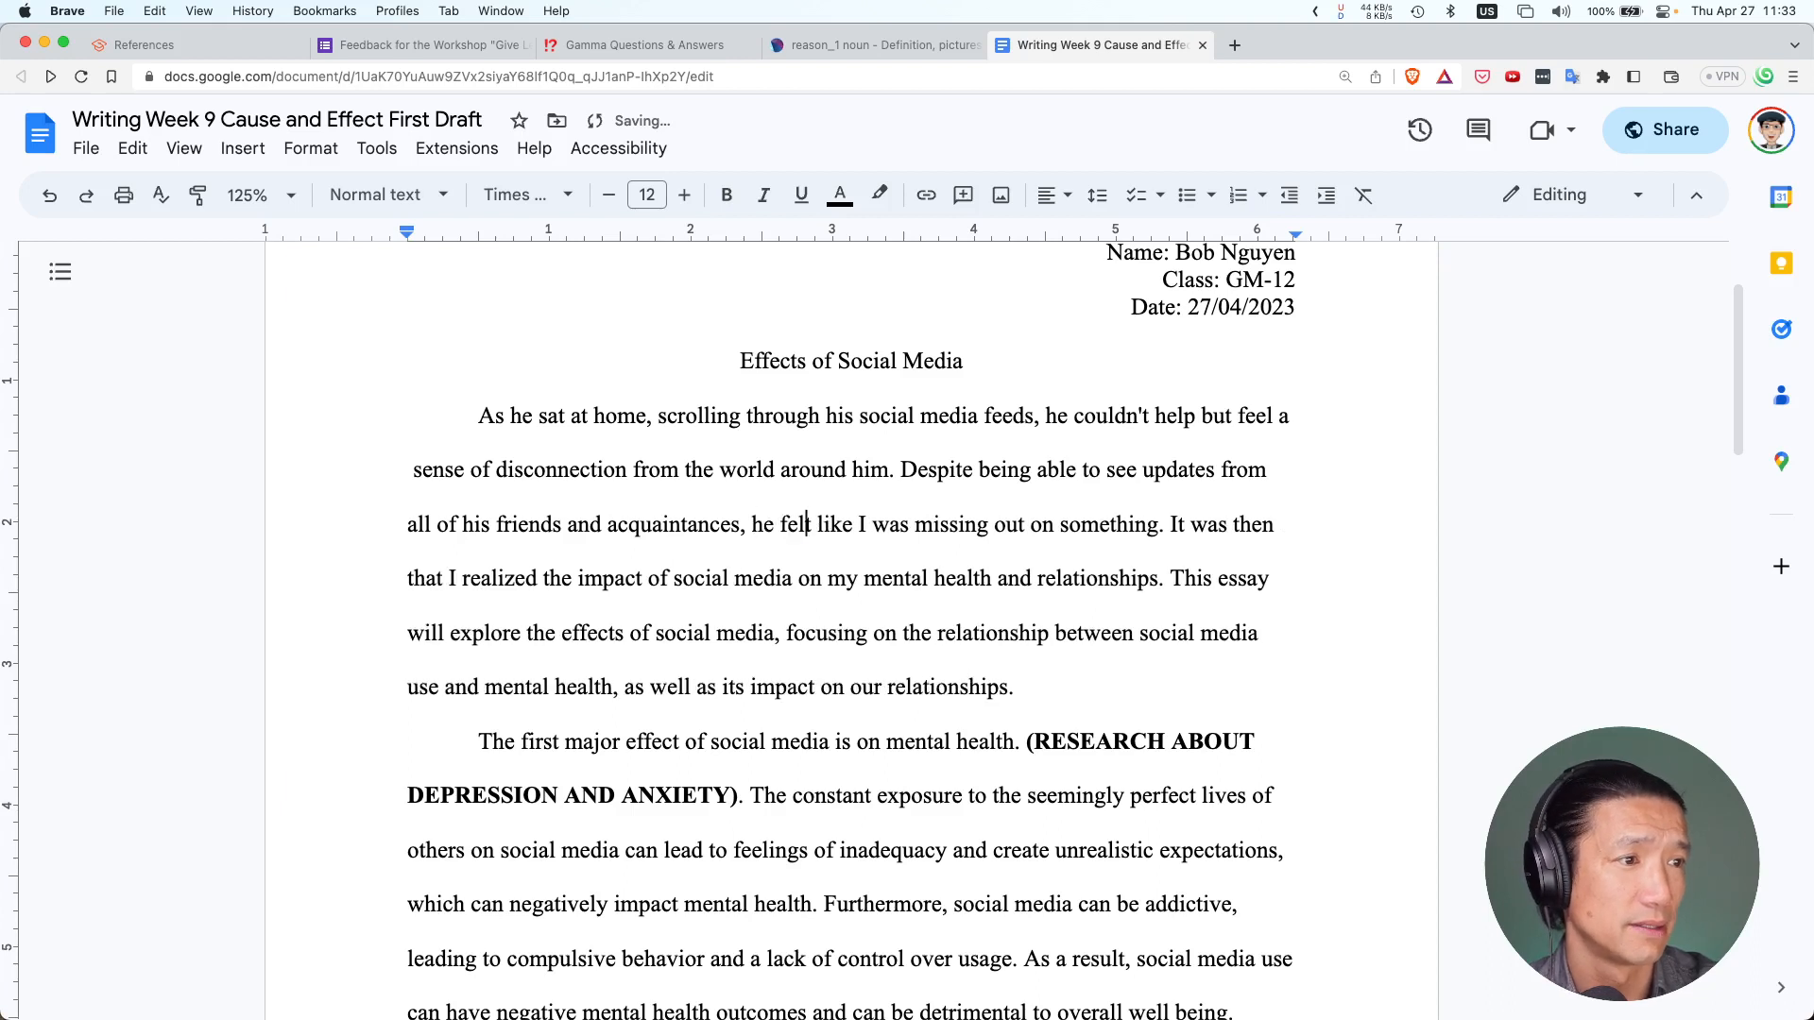
pyautogui.doubleClick(861, 524)
pyautogui.press('BackSpace')
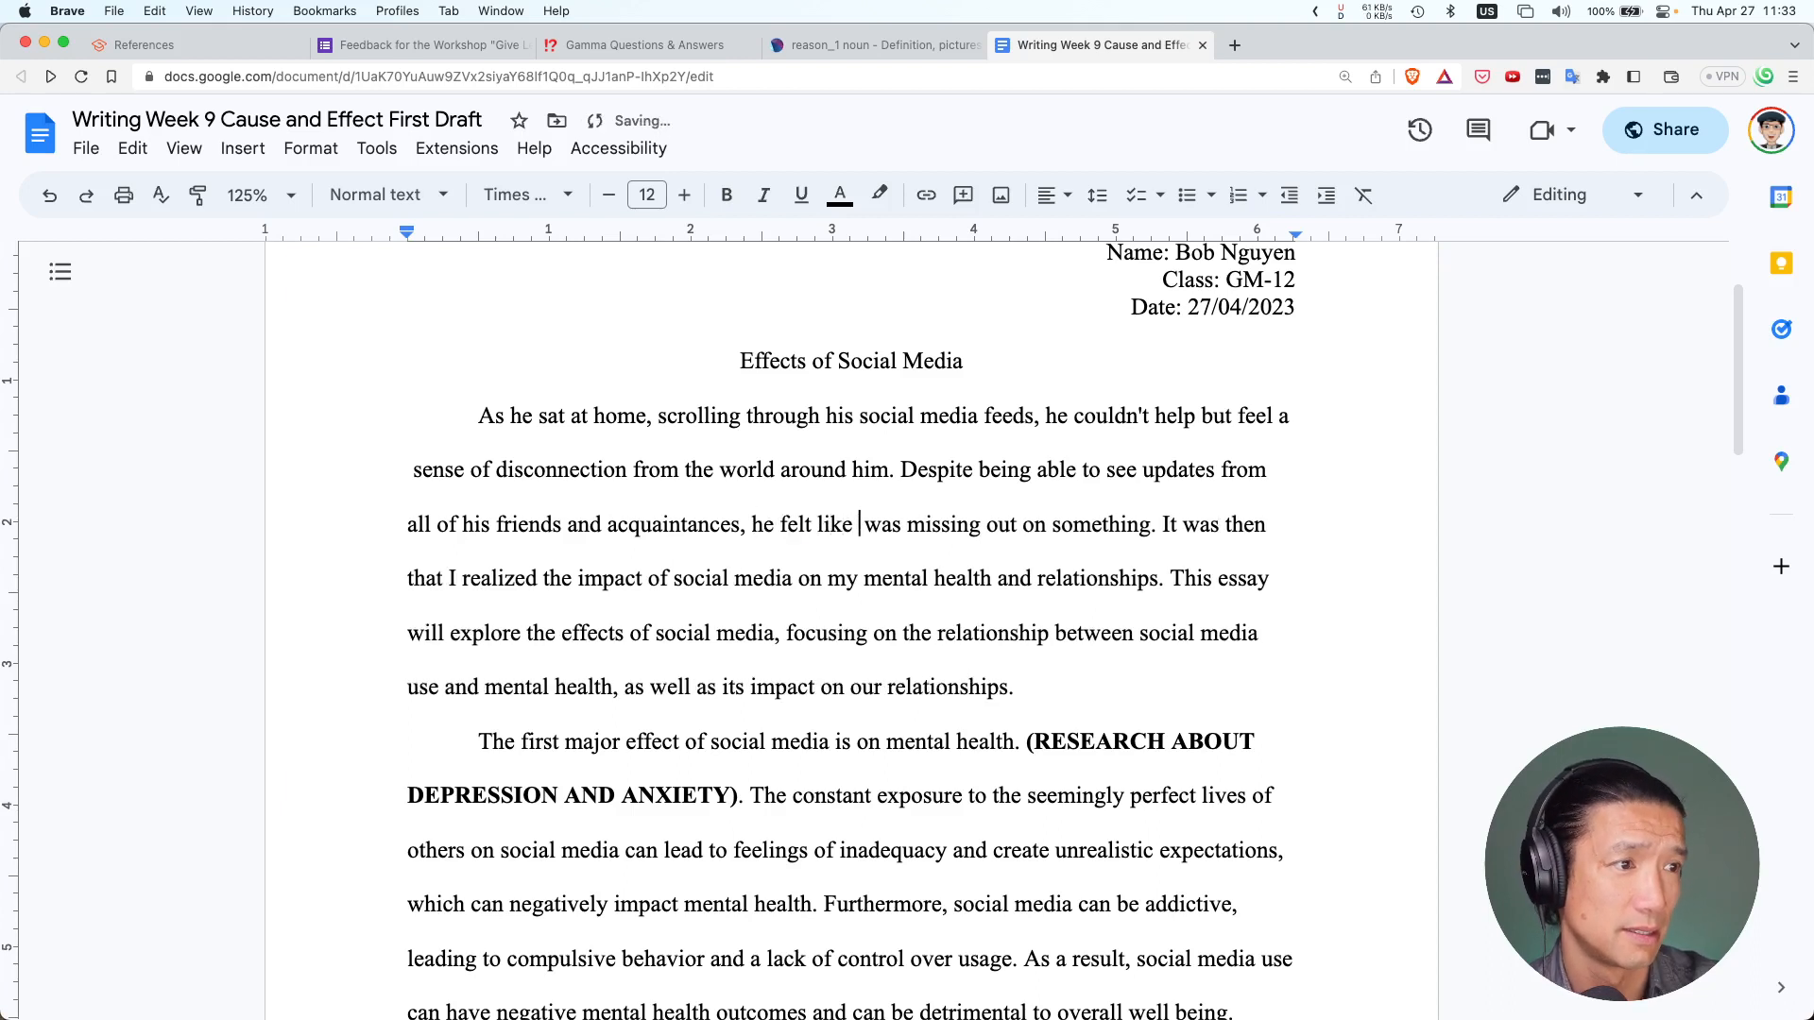
pyautogui.write('he')
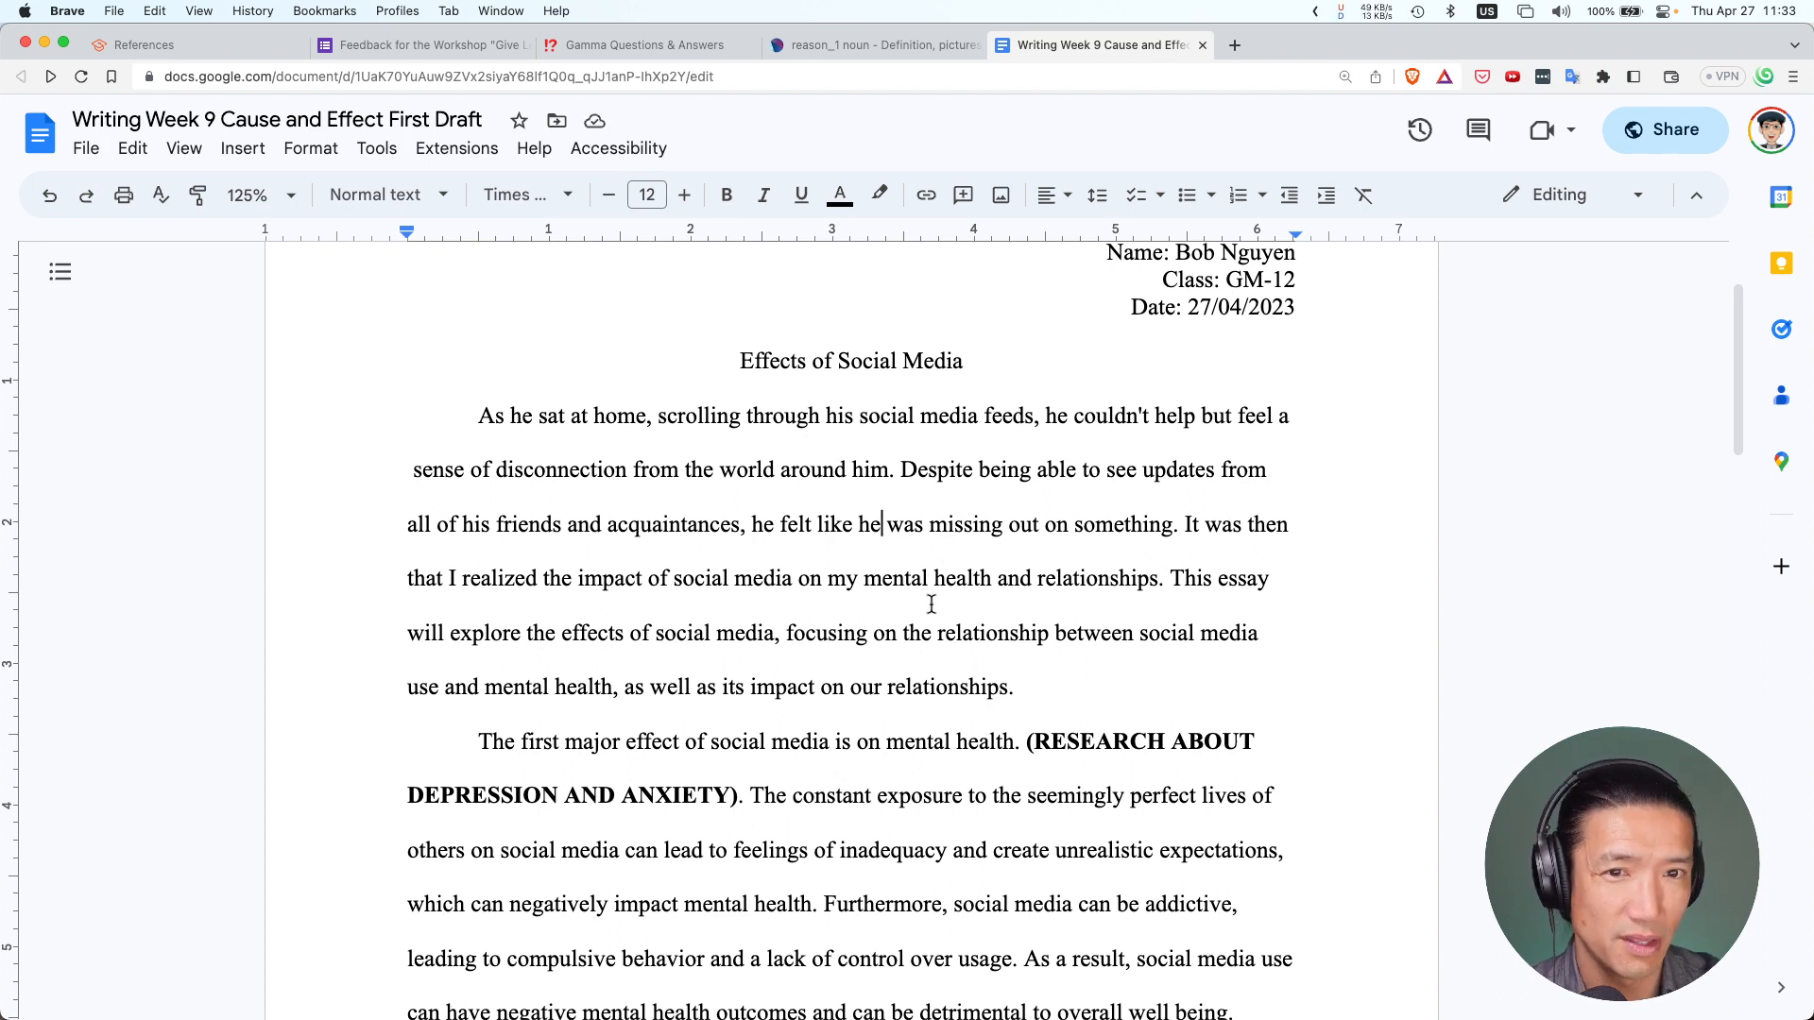
# Add '(FOMO)' after 'something' and change the following 'I' and 'my' to 'he' and 'his'
pyautogui.click(1172, 523)
pyautogui.write('(FOMO)')
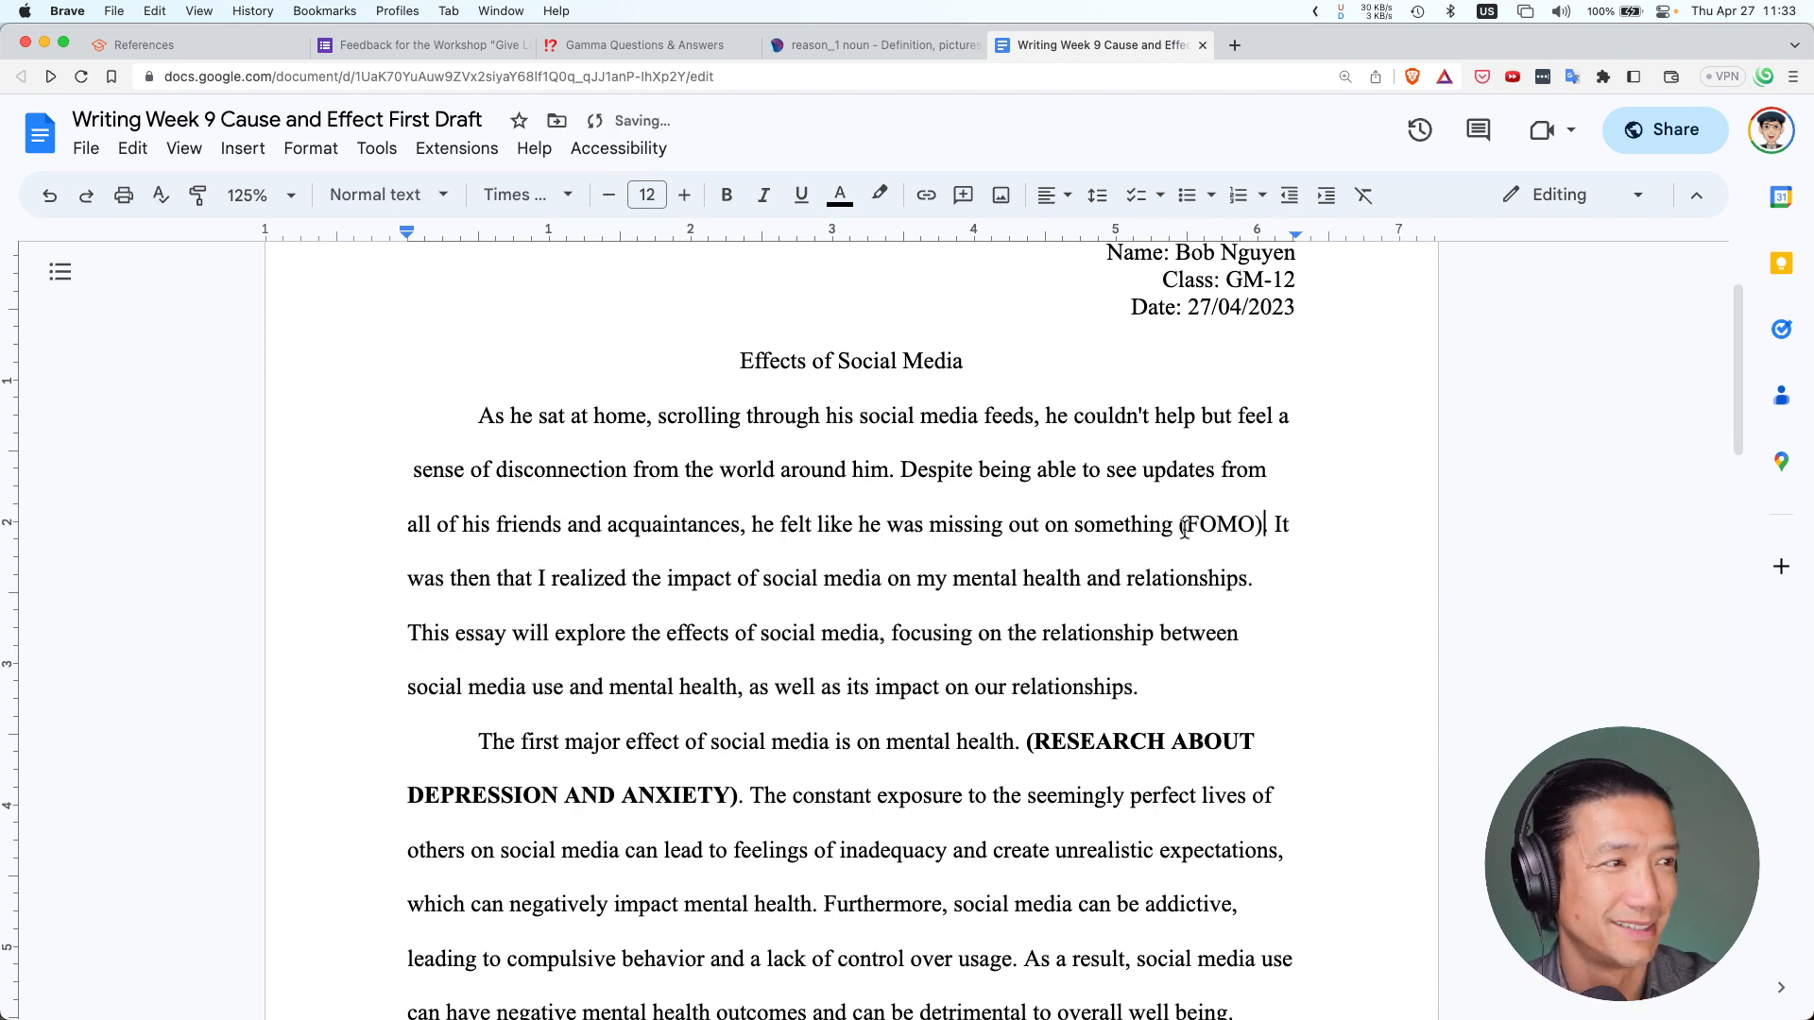
pyautogui.doubleClick(544, 573)
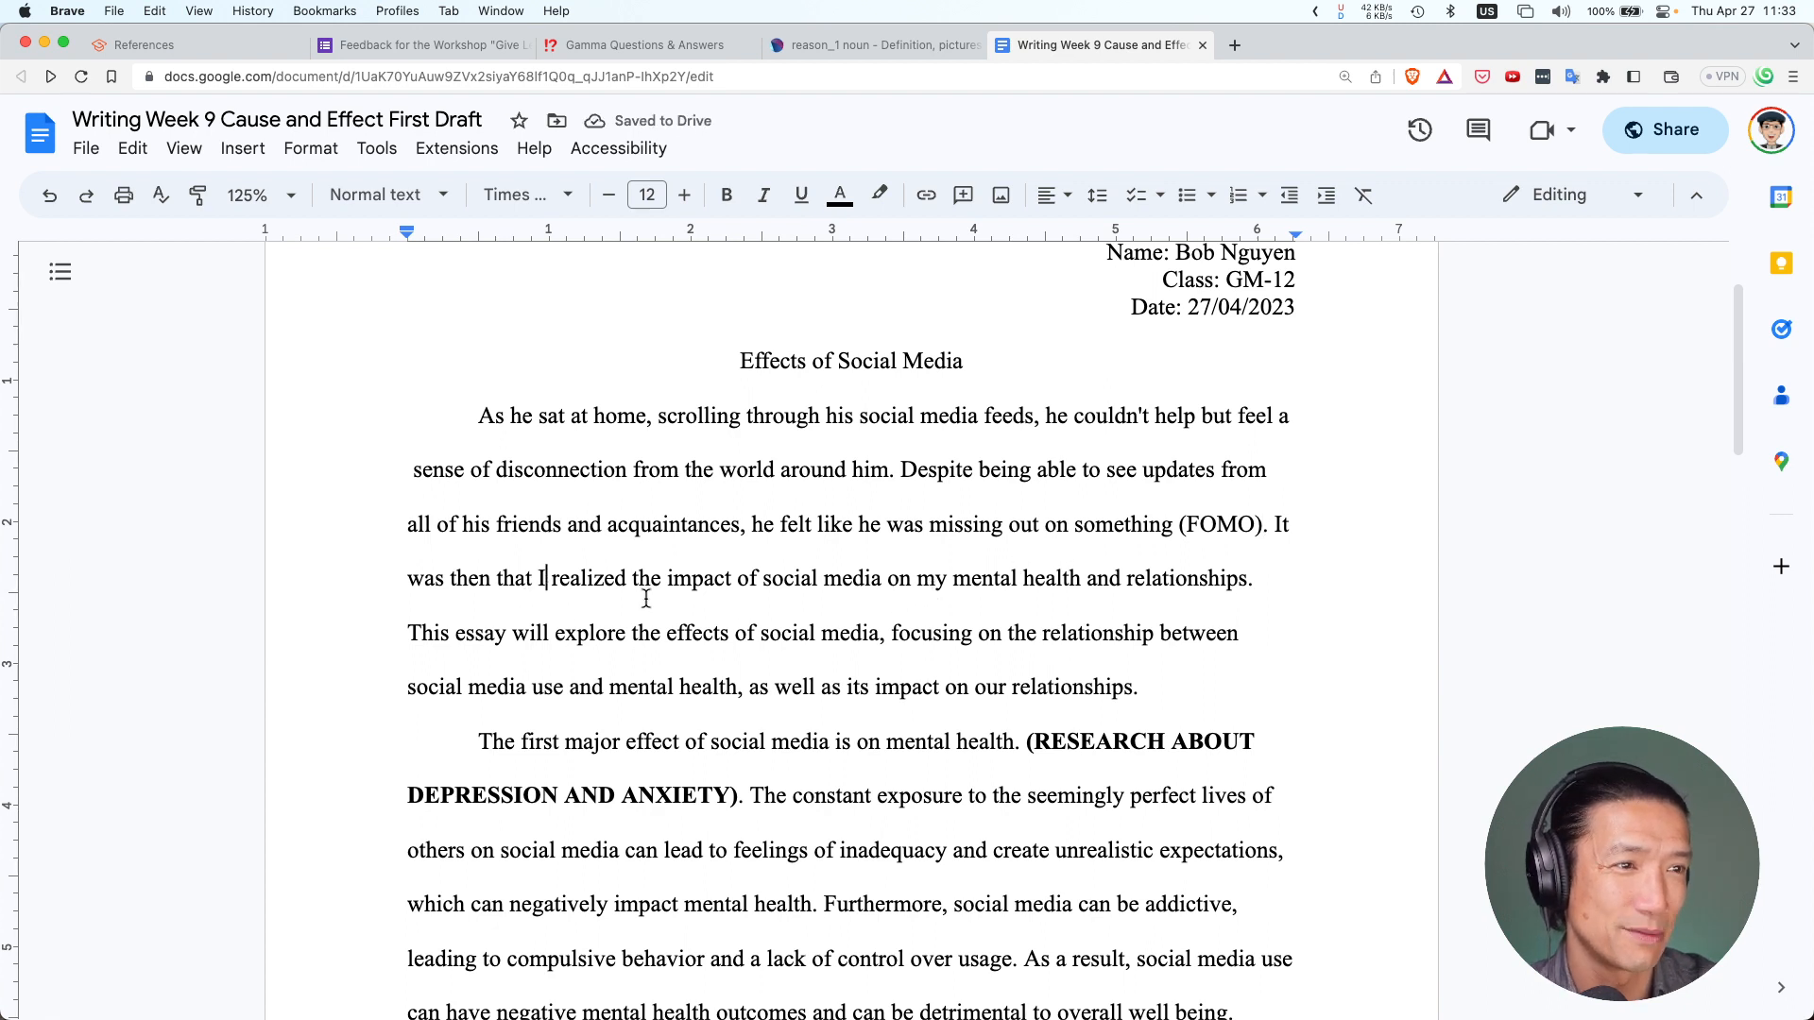
pyautogui.press('BackSpace')
pyautogui.write('he')
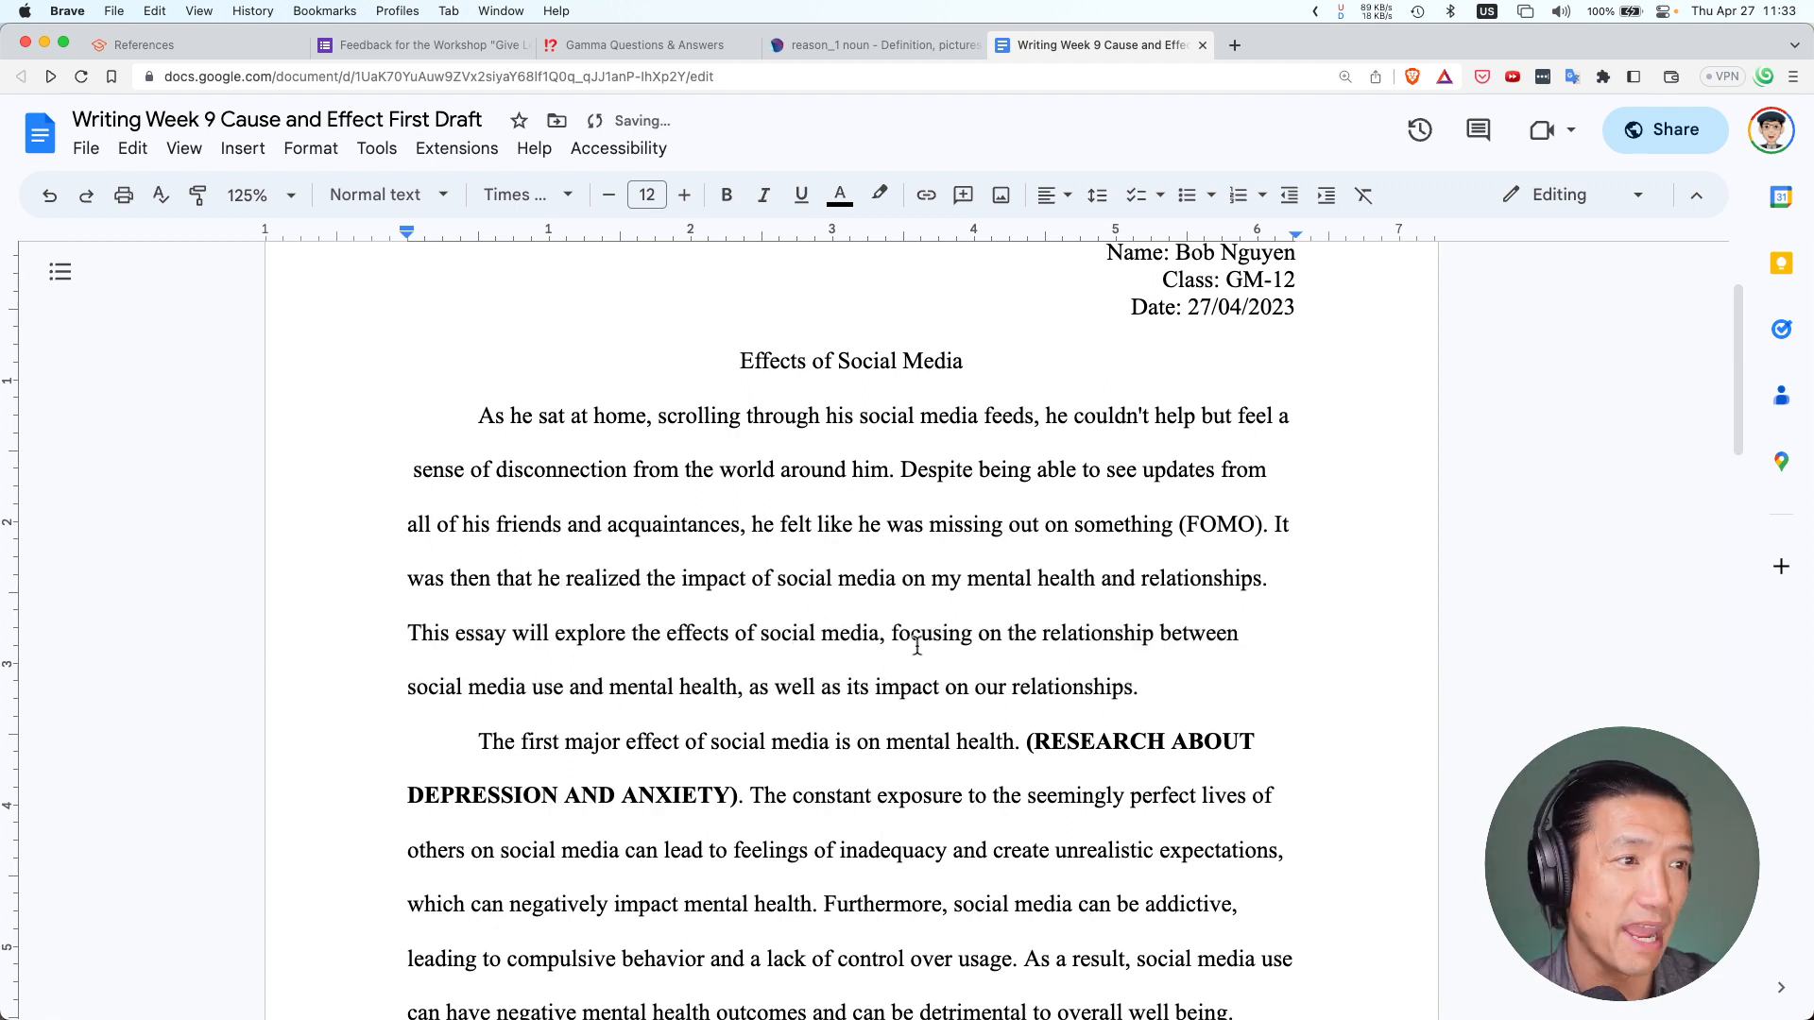
pyautogui.doubleClick(943, 580)
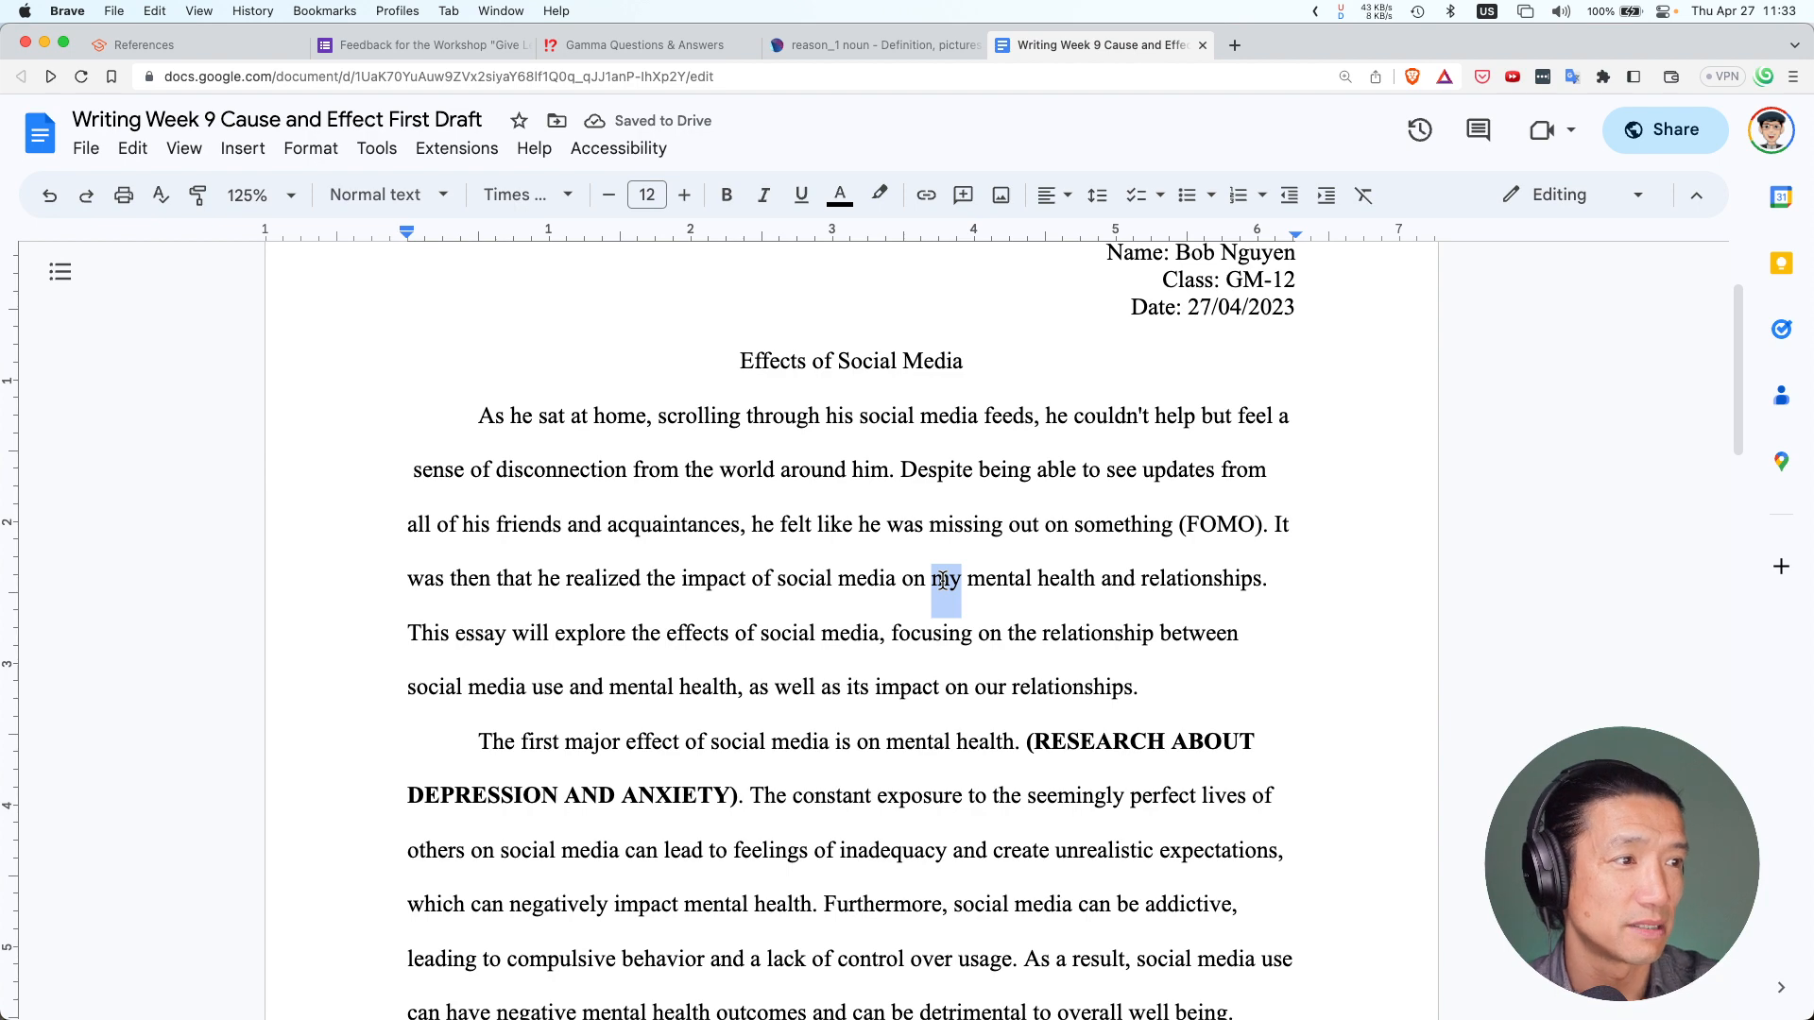
pyautogui.write('his')
pyautogui.scroll(1, 914, 595)
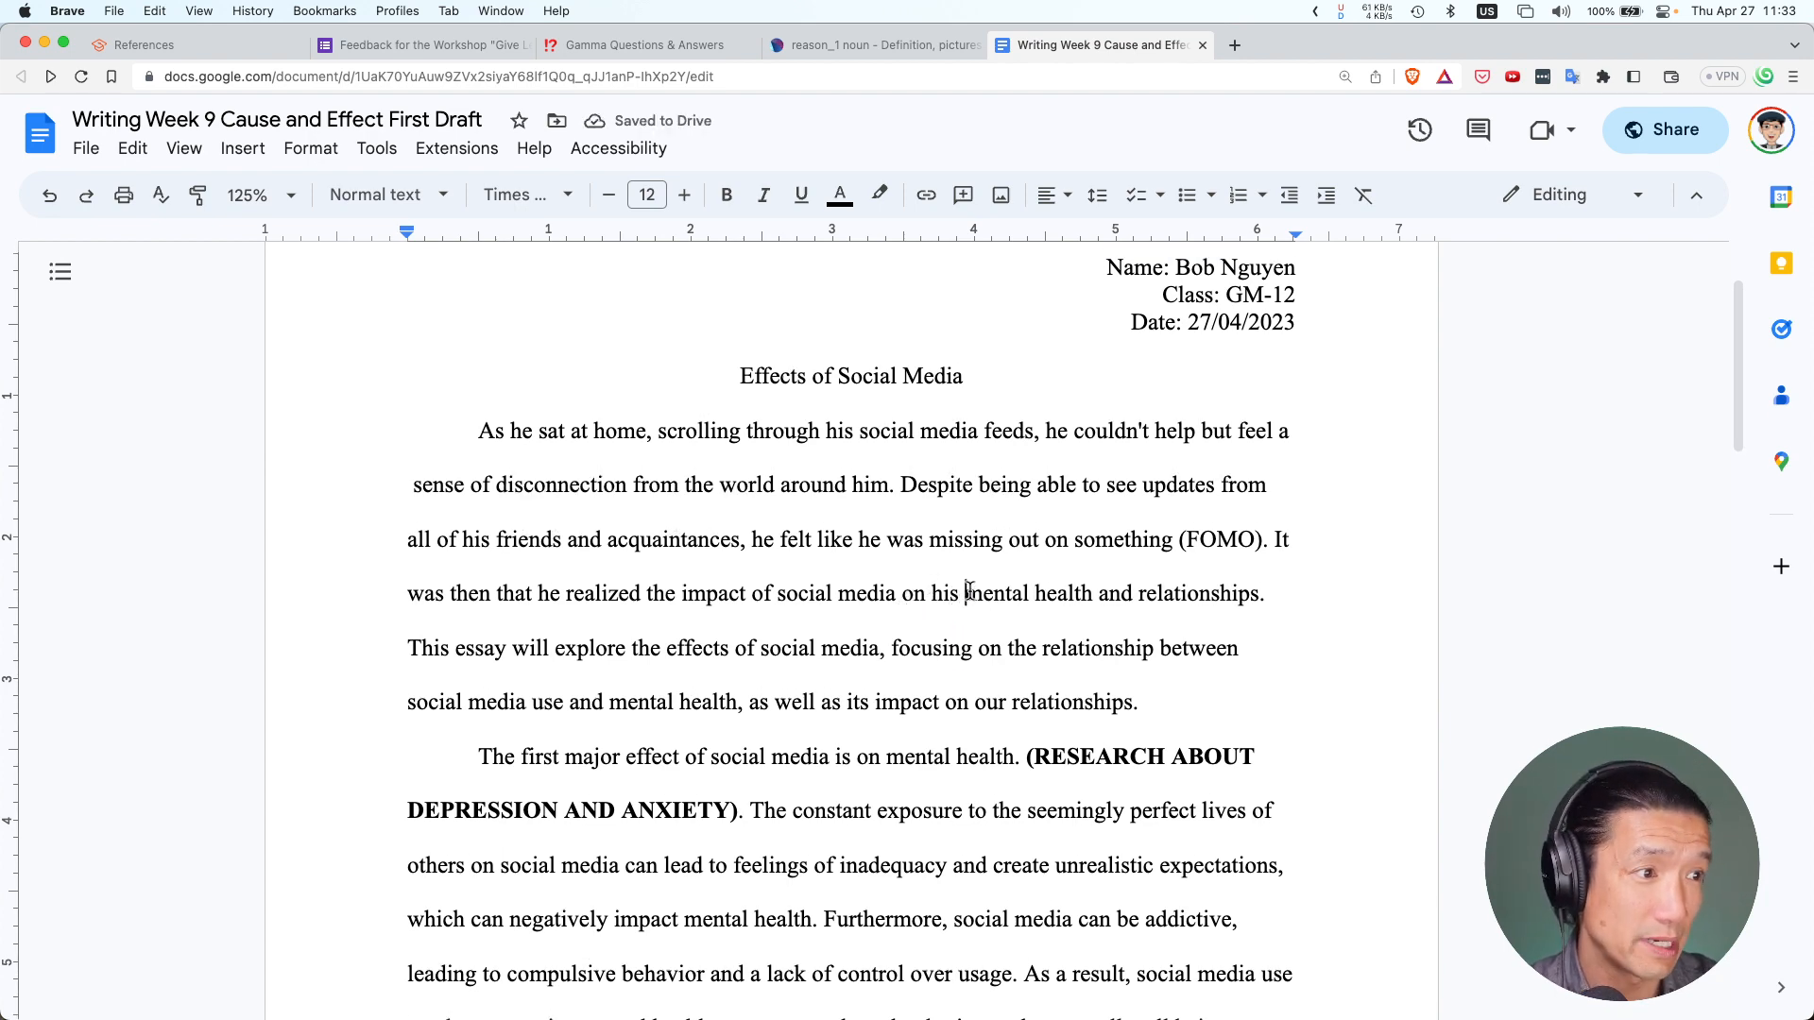
# Bold 'mental health' and 'relationships' in the introduction's second-to-last sentence
pyautogui.moveTo(965, 593); pyautogui.dragTo(1091, 591)
pyautogui.press('cmd+b')
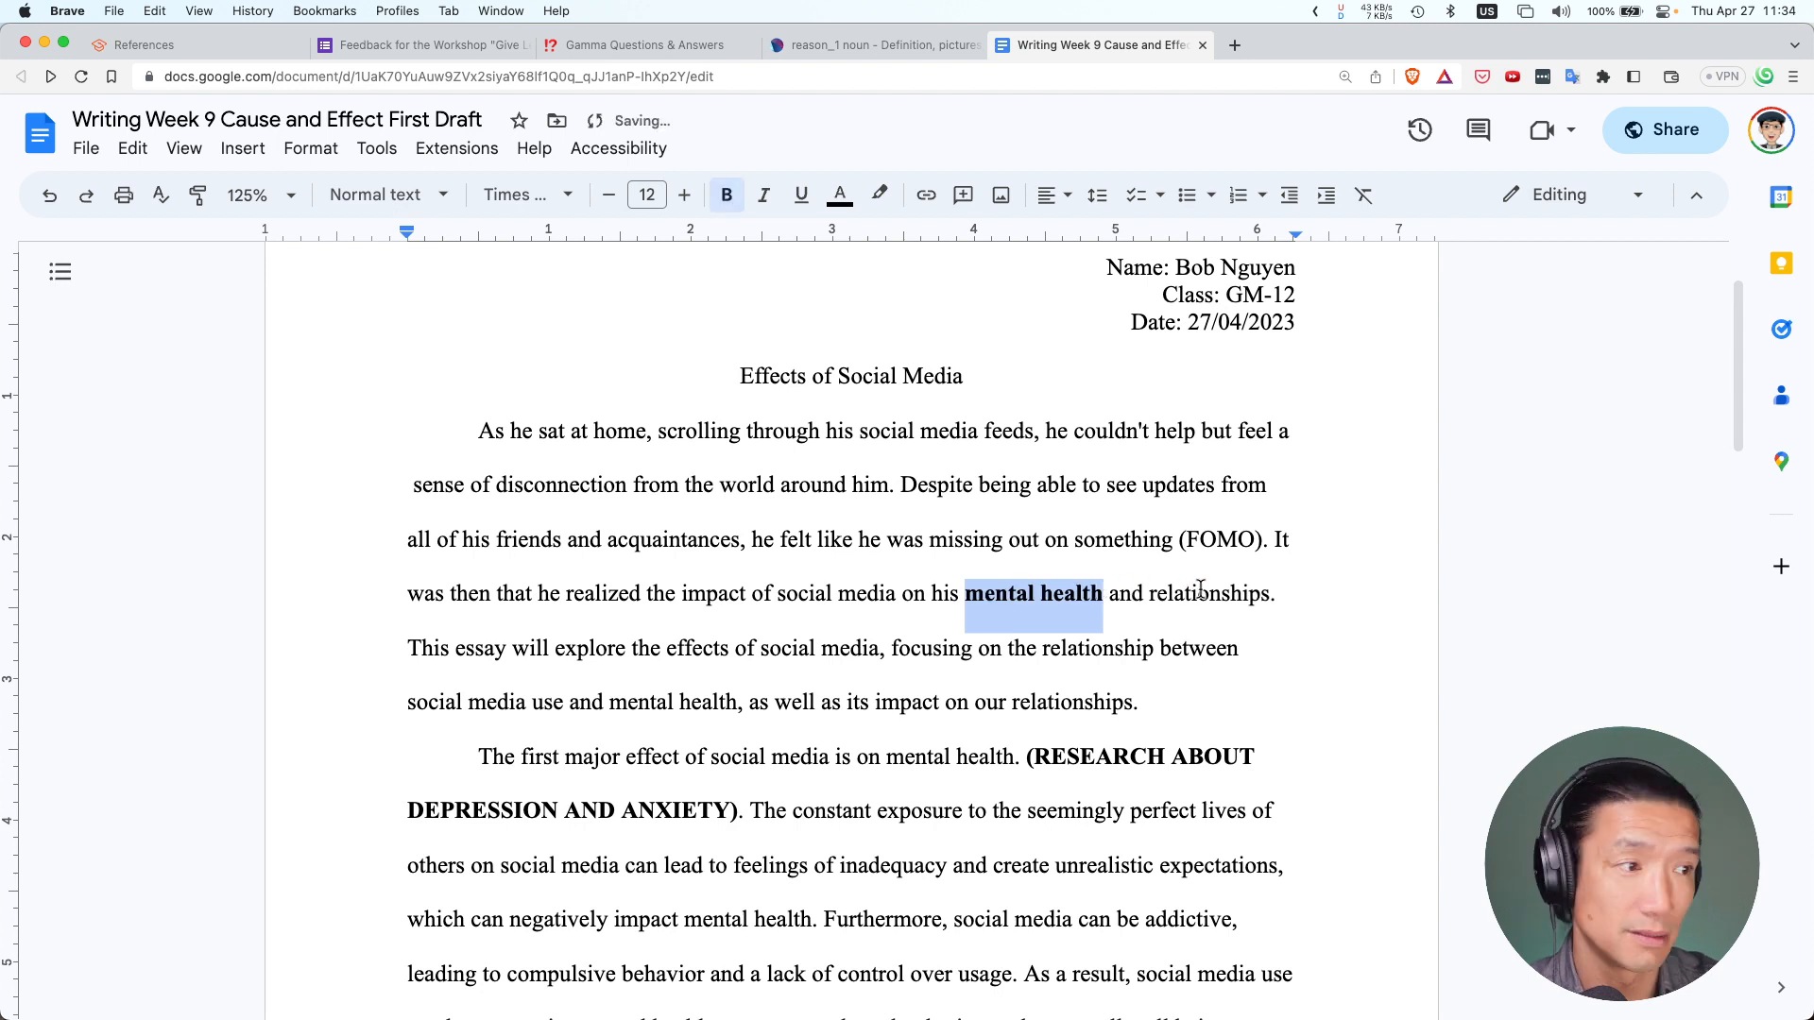
pyautogui.doubleClick(1200, 594)
pyautogui.press('cmd+b')
# Bold 'mental health' and 'relationships' in the closing 'This essay…' sentence too
pyautogui.click(437, 652)
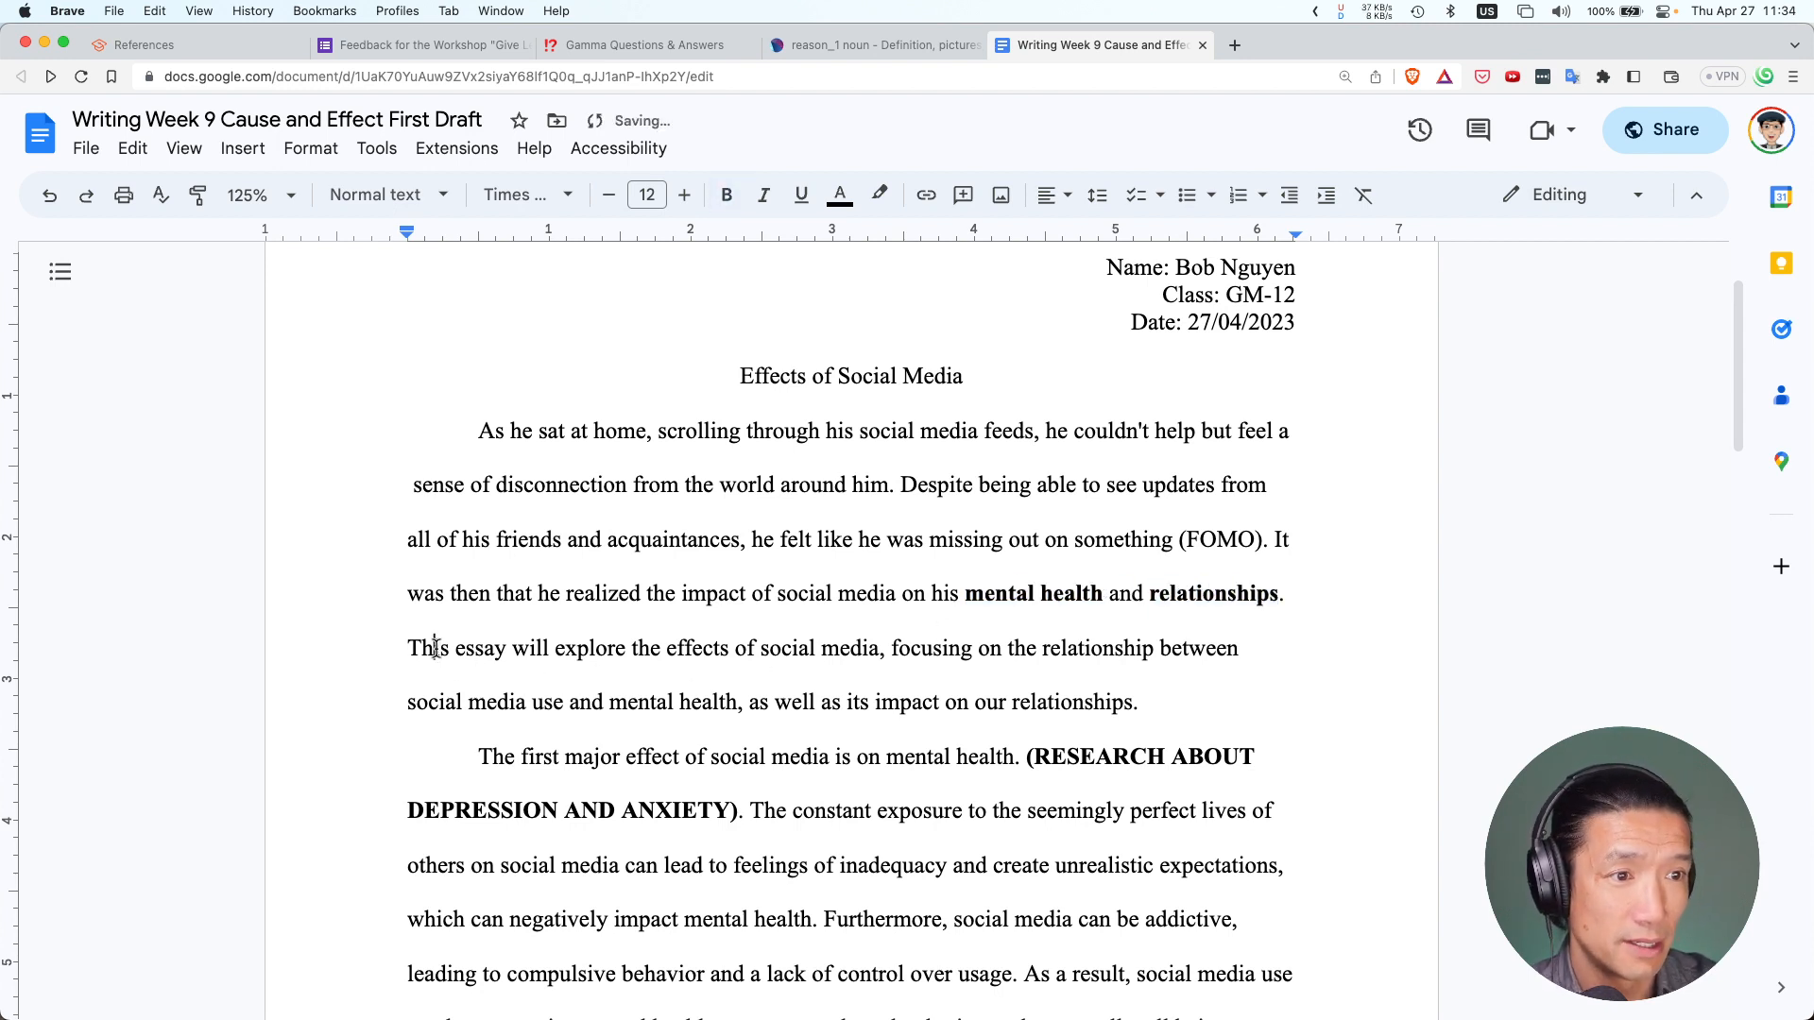
pyautogui.moveTo(408, 648); pyautogui.dragTo(433, 652)
pyautogui.click(430, 652)
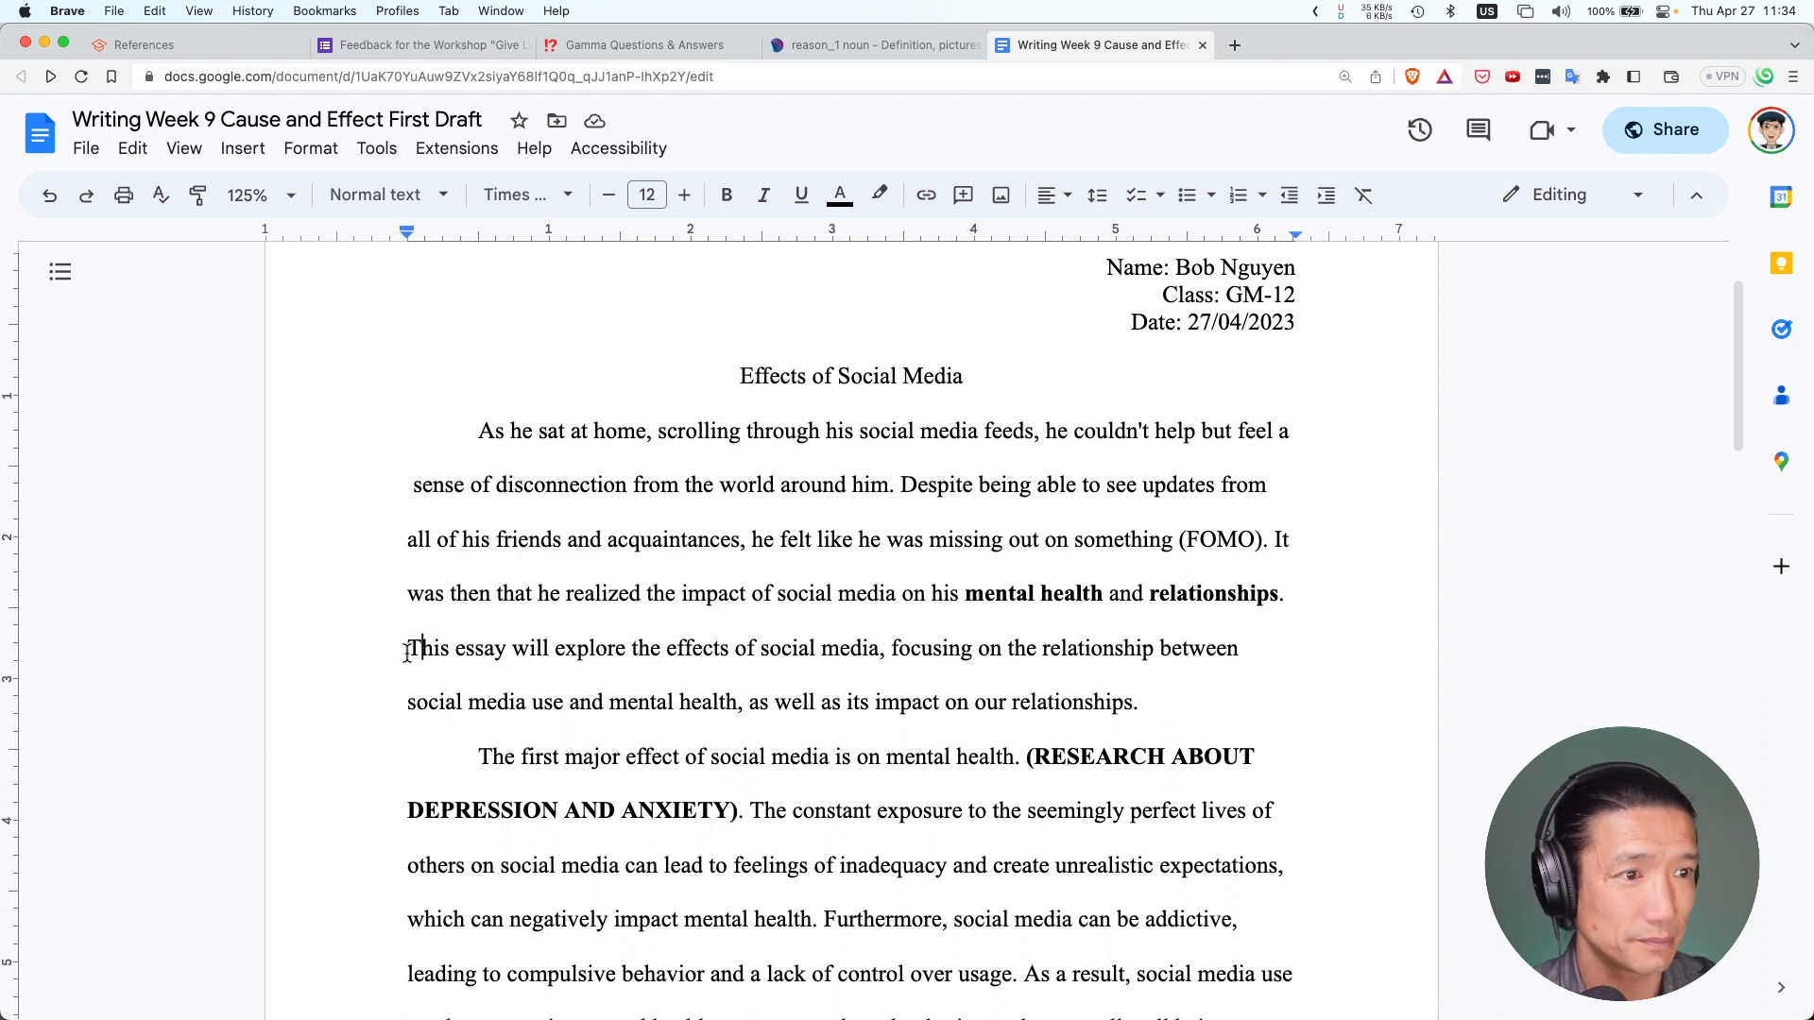
pyautogui.moveTo(409, 650); pyautogui.dragTo(474, 654)
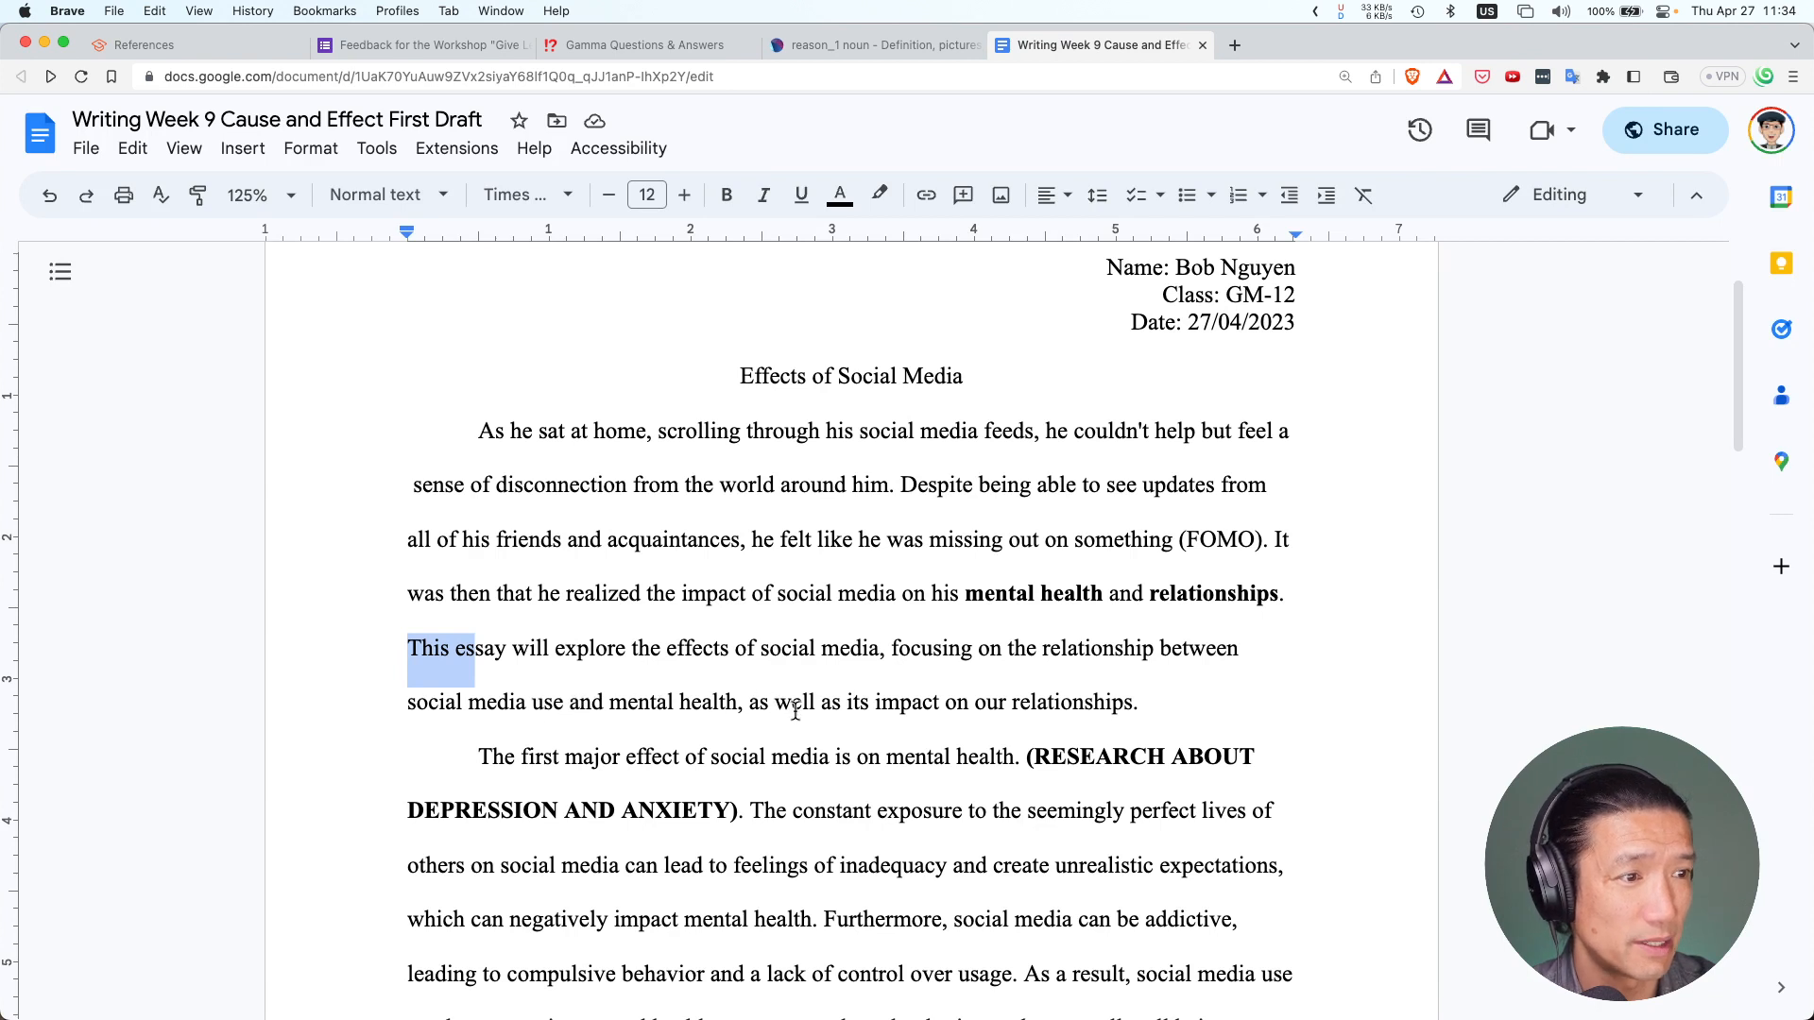
pyautogui.click(448, 654)
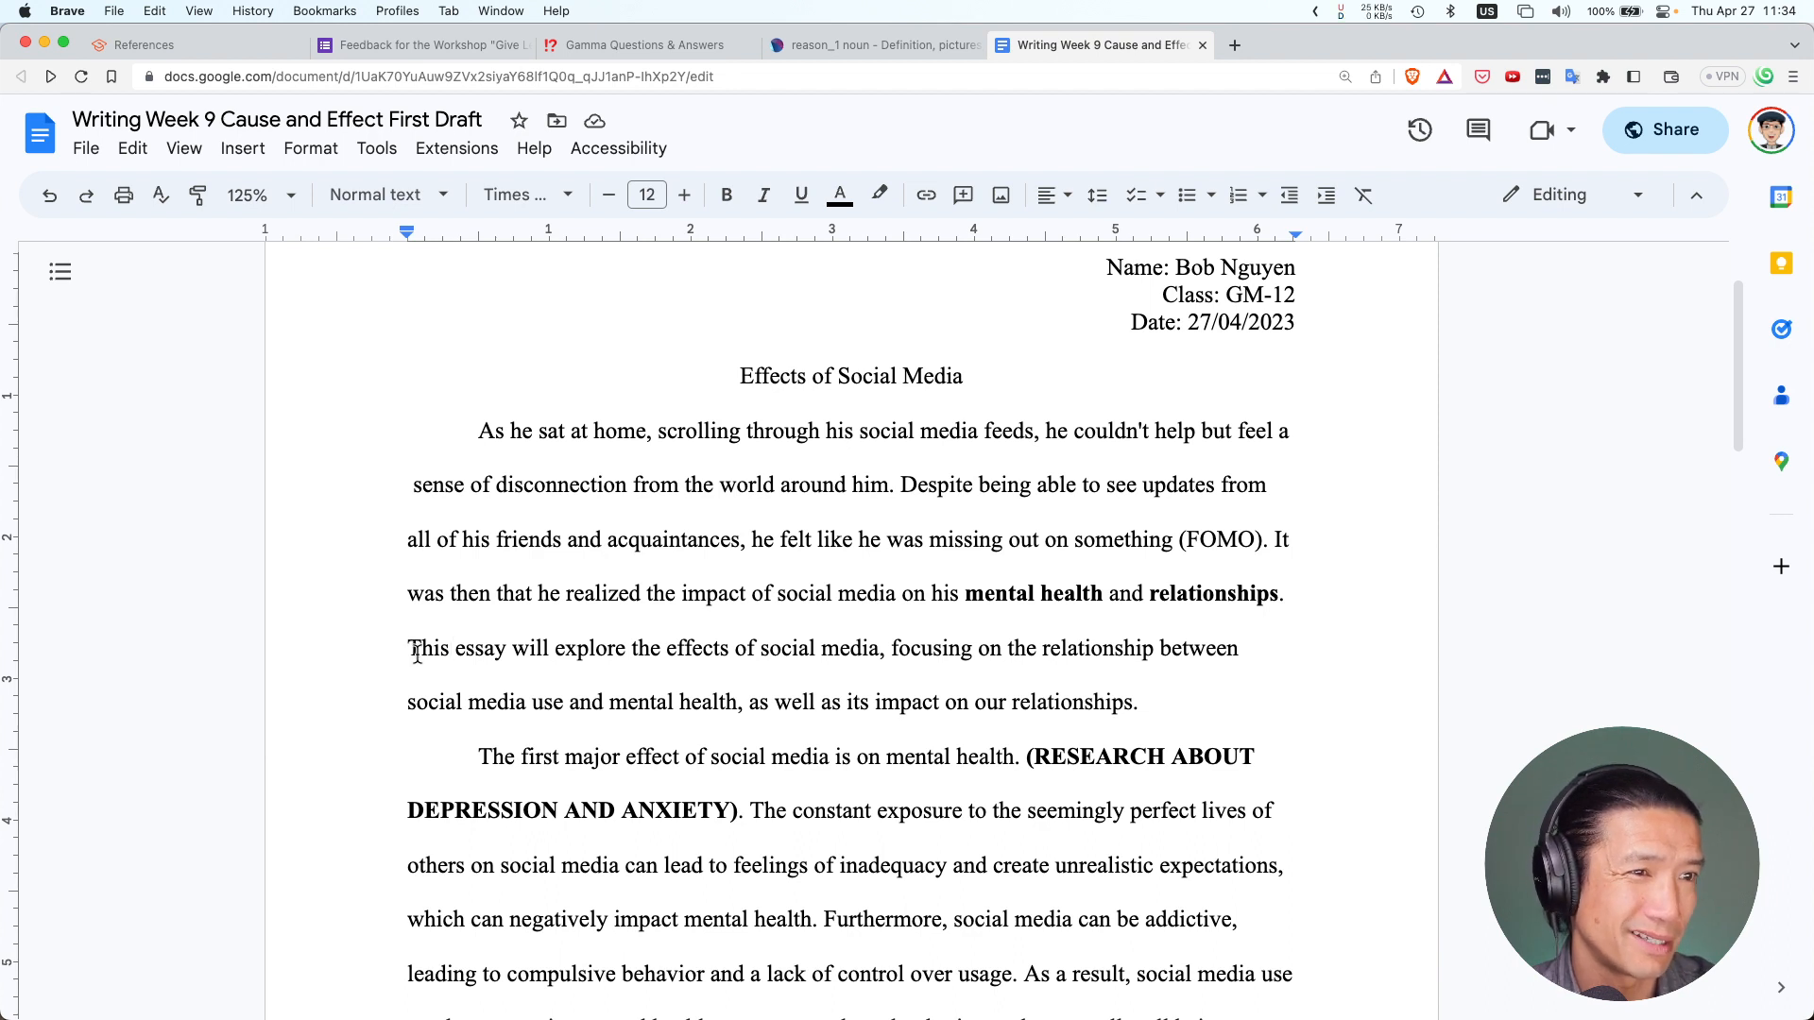
pyautogui.moveTo(410, 651); pyautogui.dragTo(518, 652)
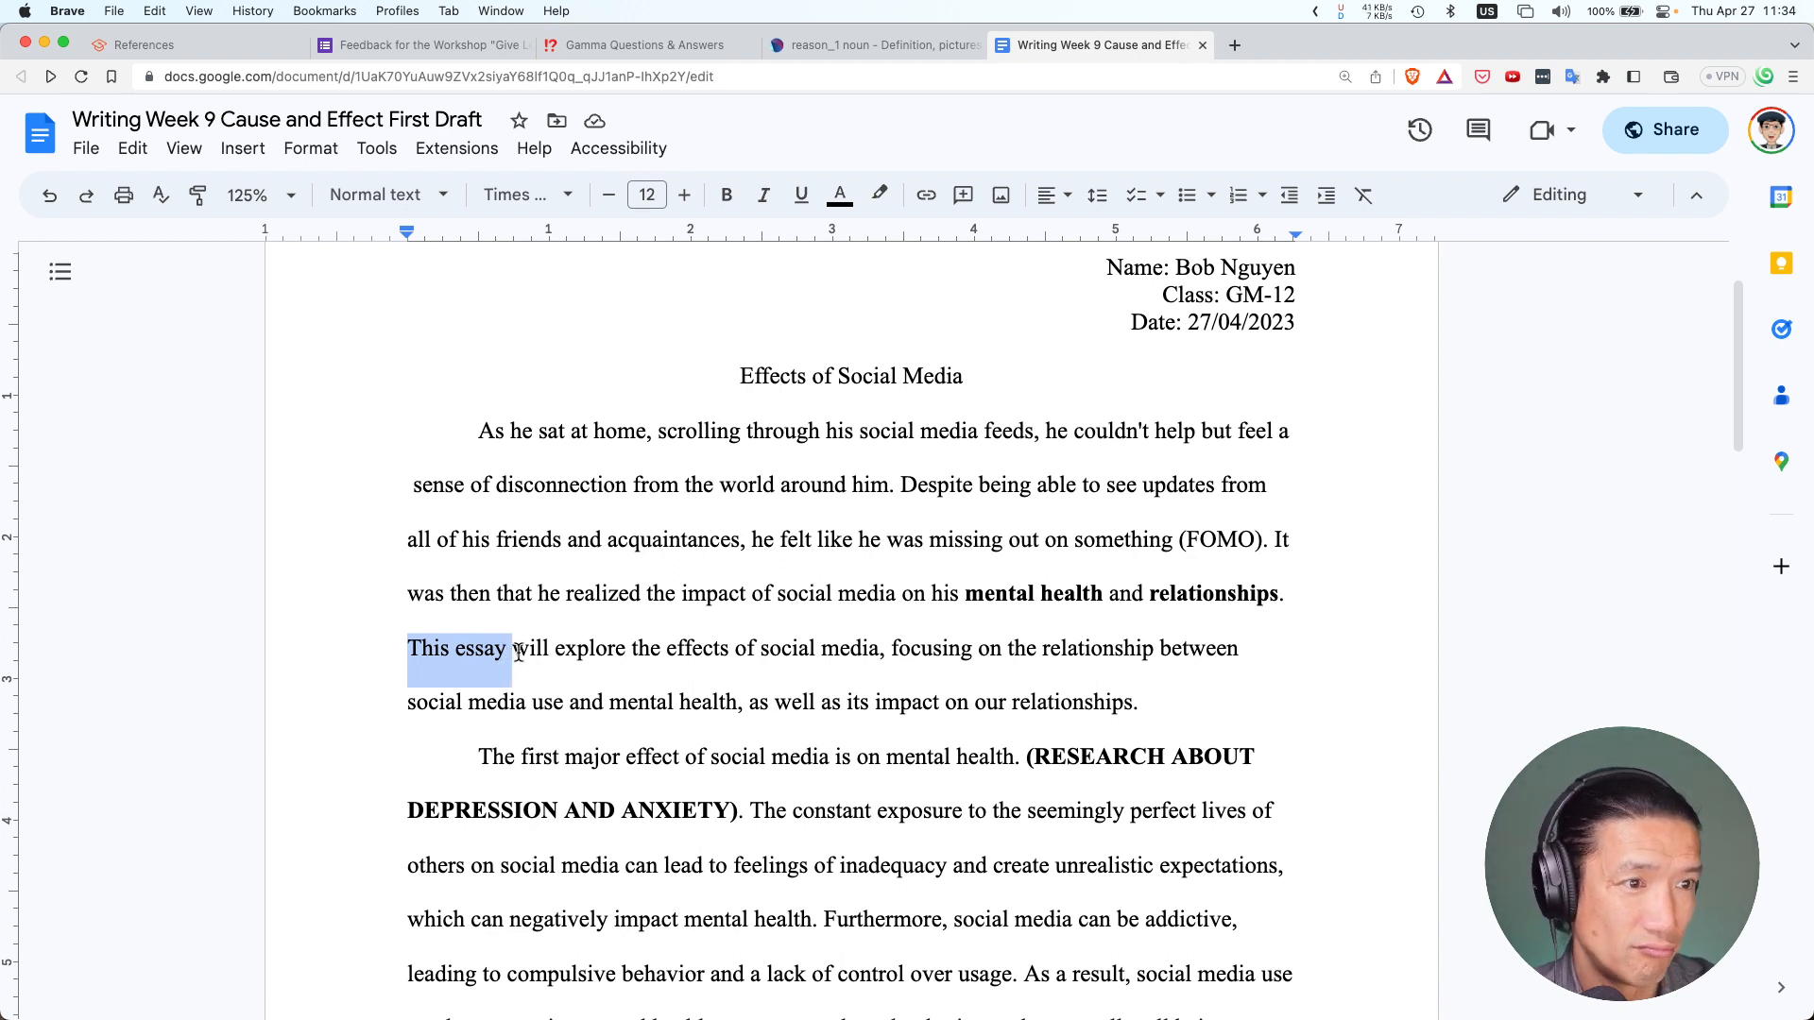
pyautogui.click(518, 652)
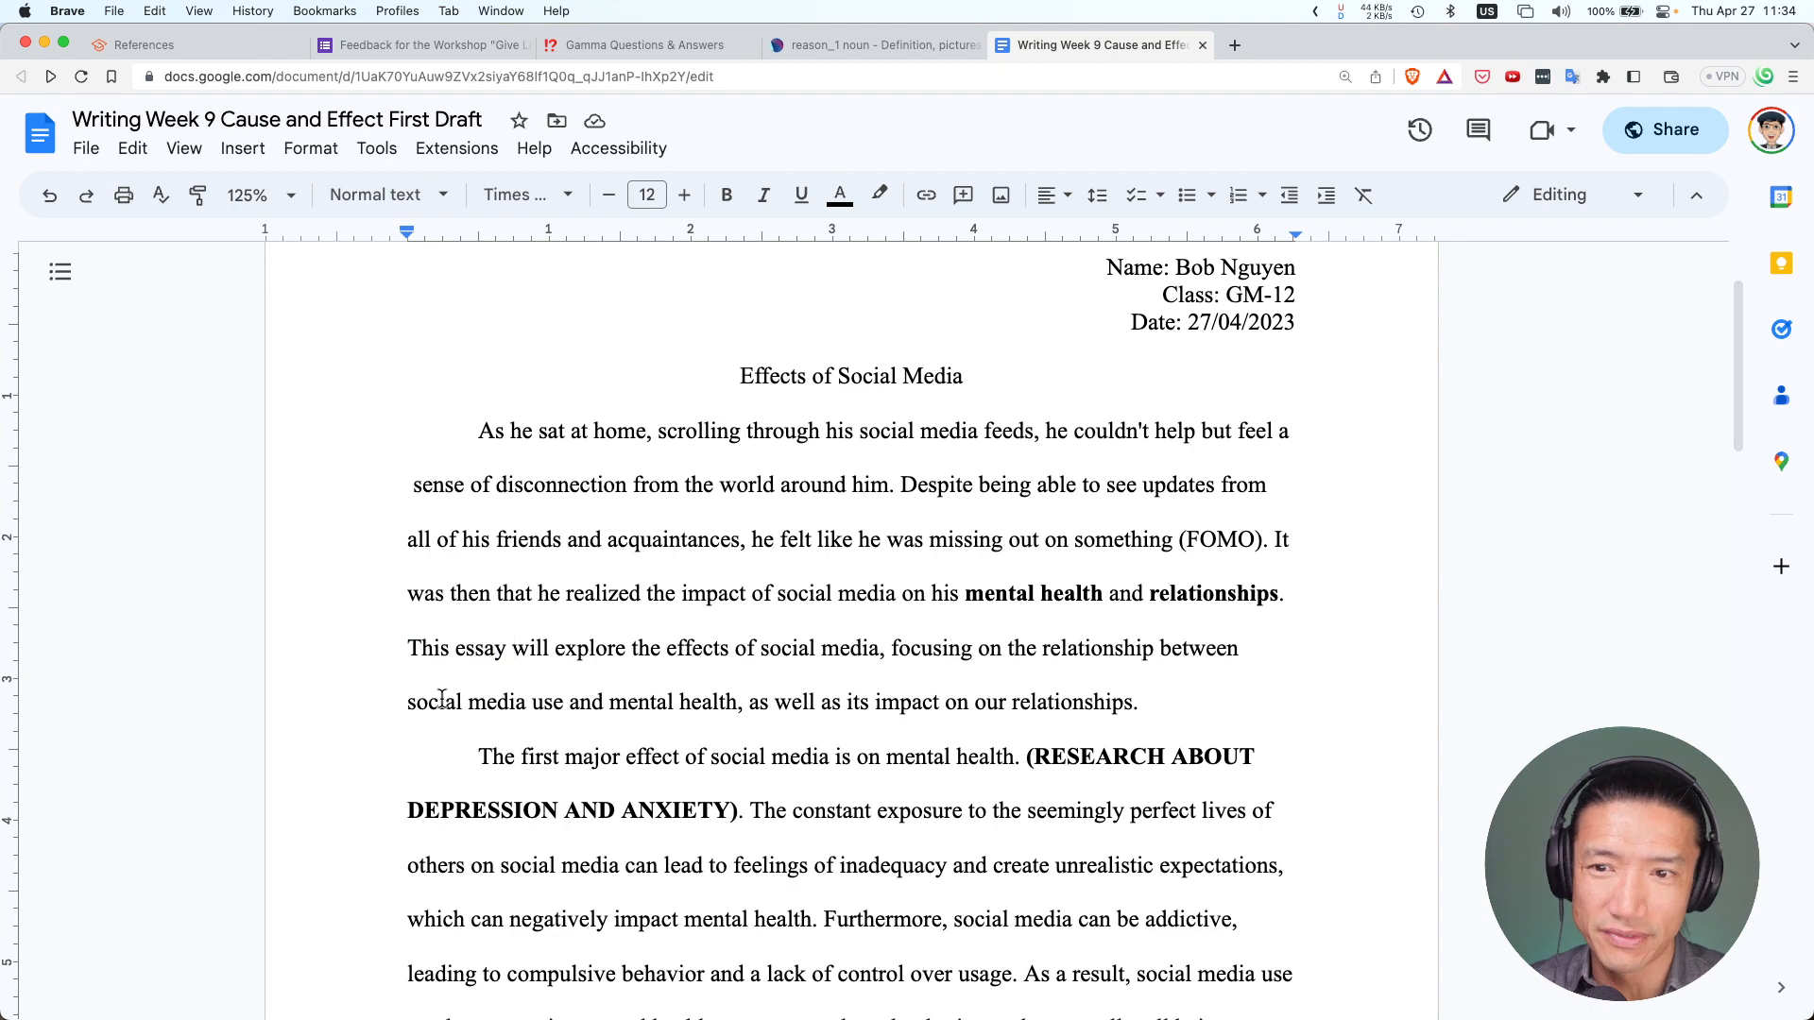
pyautogui.scroll(-3, 520, 707)
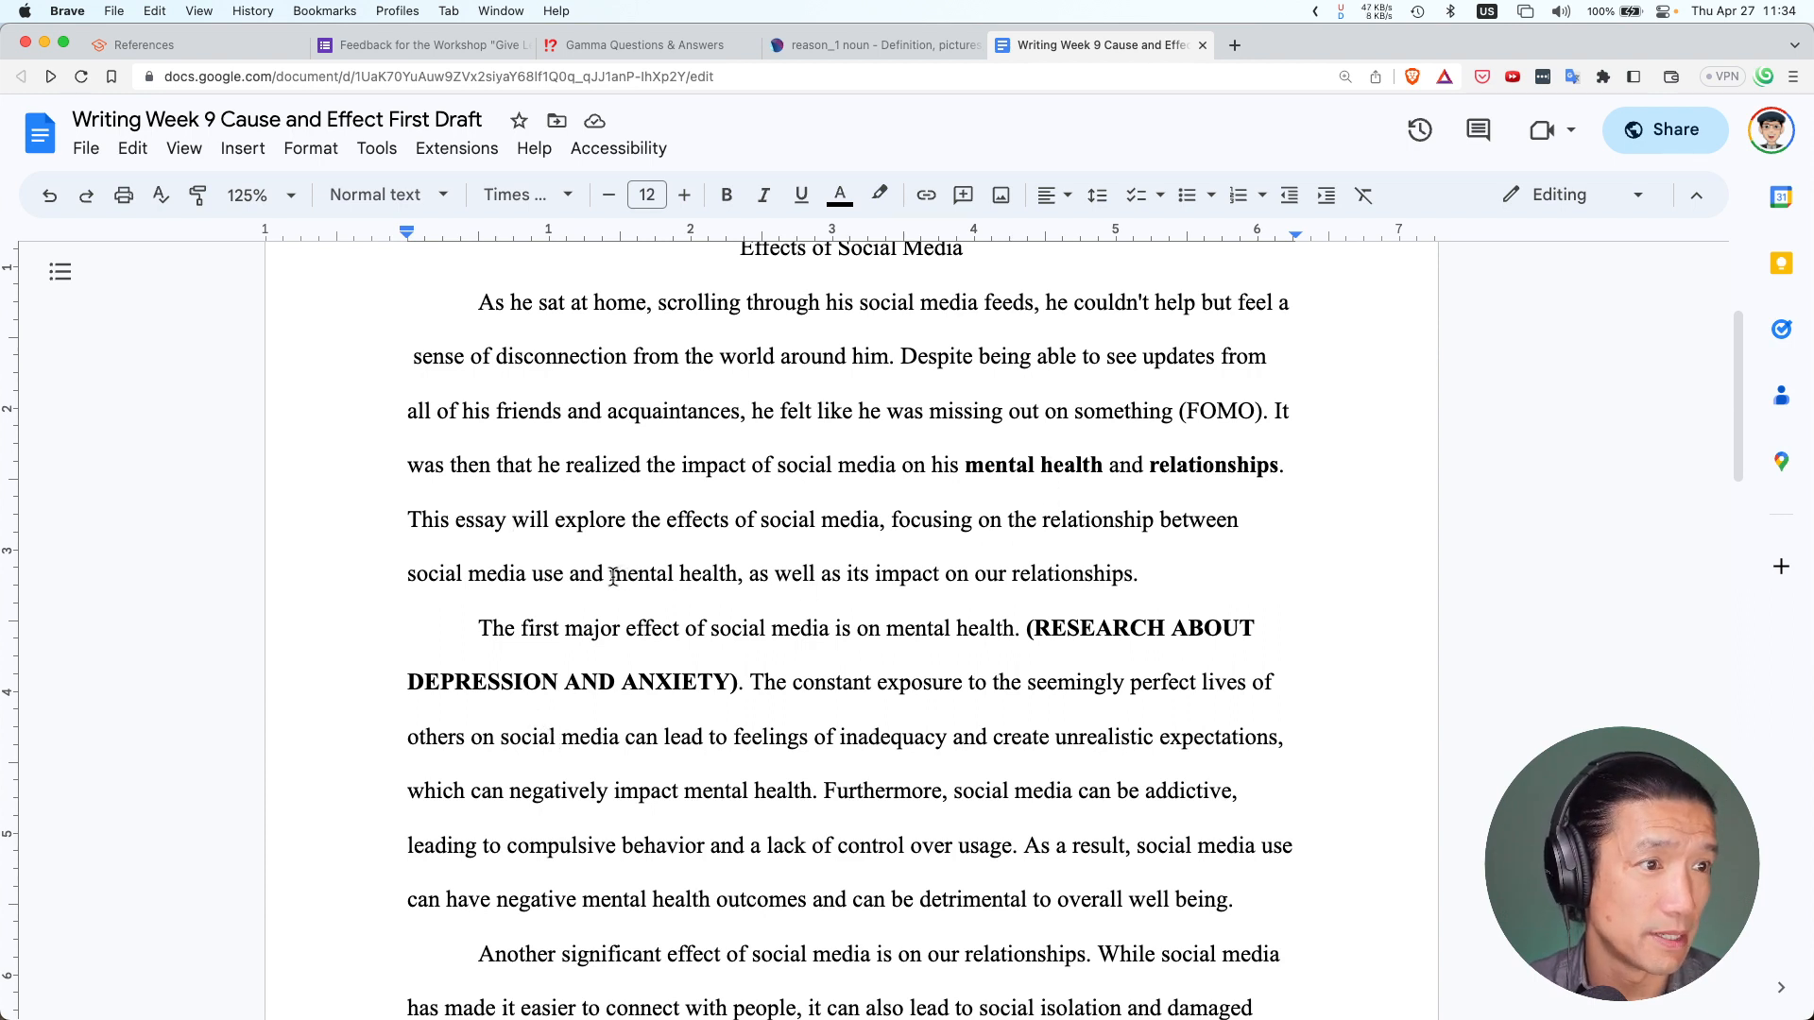
pyautogui.moveTo(611, 573); pyautogui.dragTo(736, 572)
pyautogui.press('super+b')
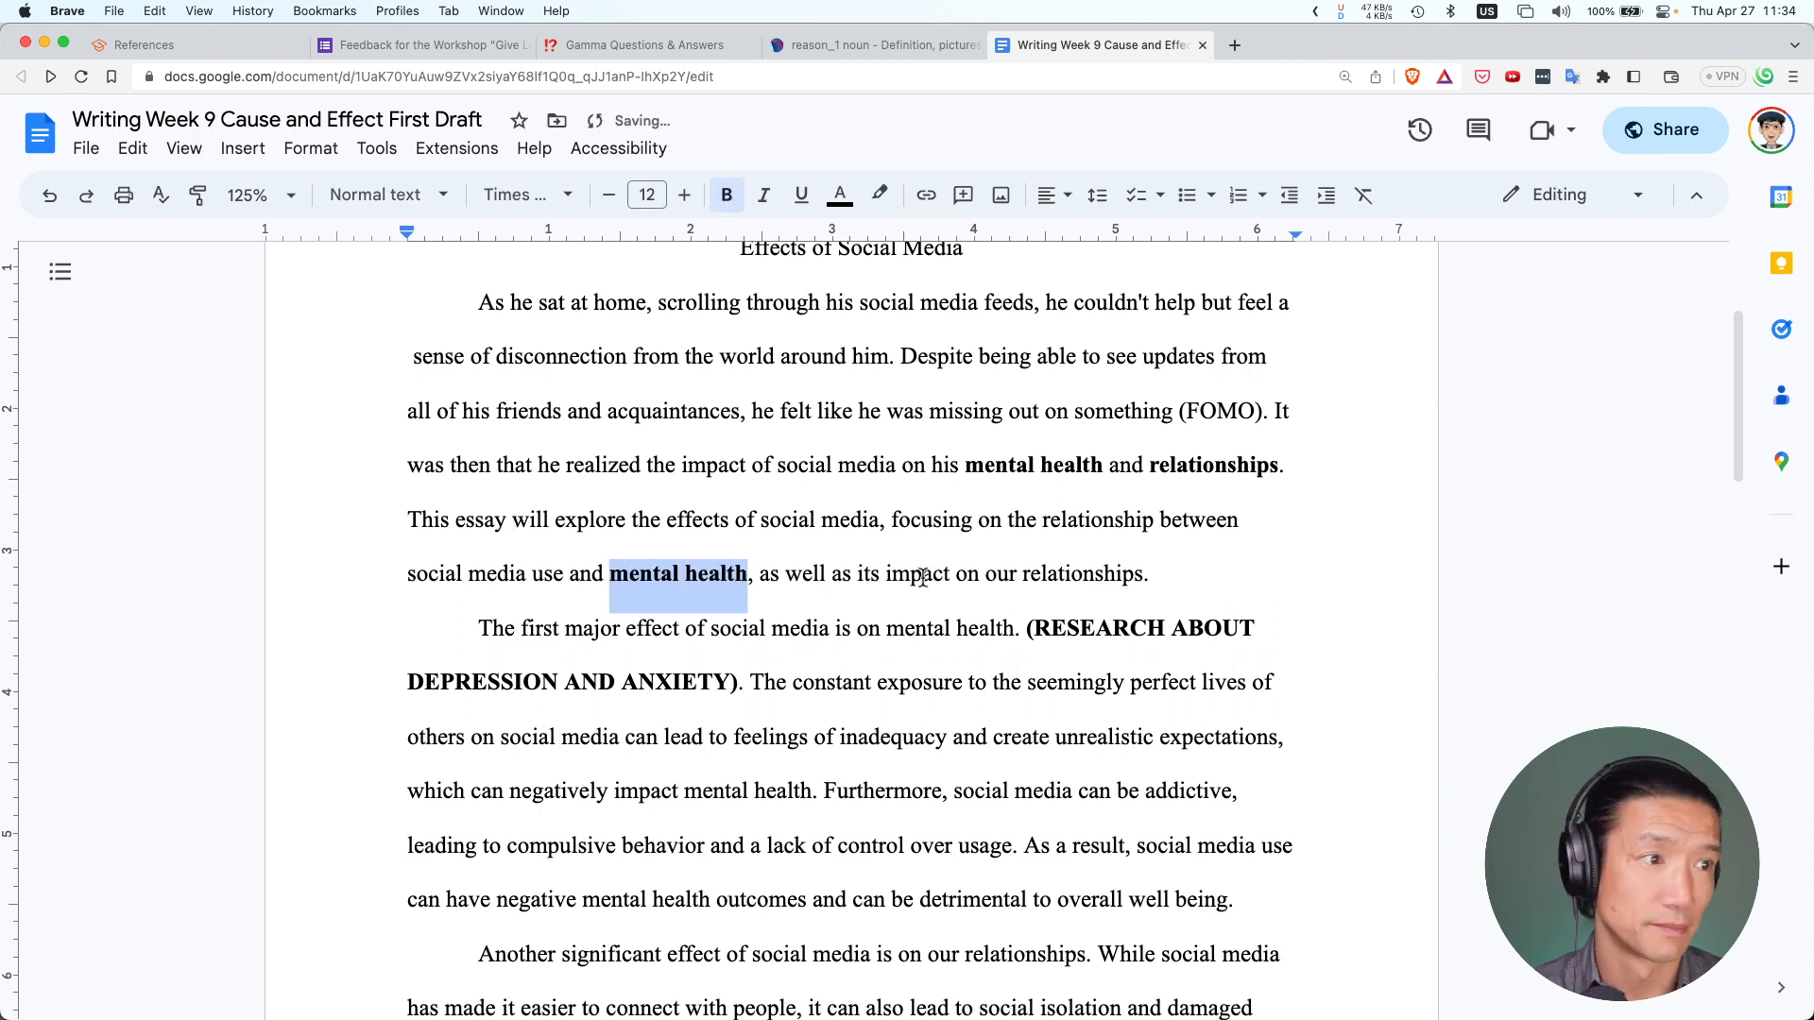
pyautogui.click(1060, 572)
pyautogui.doubleClick(1060, 572)
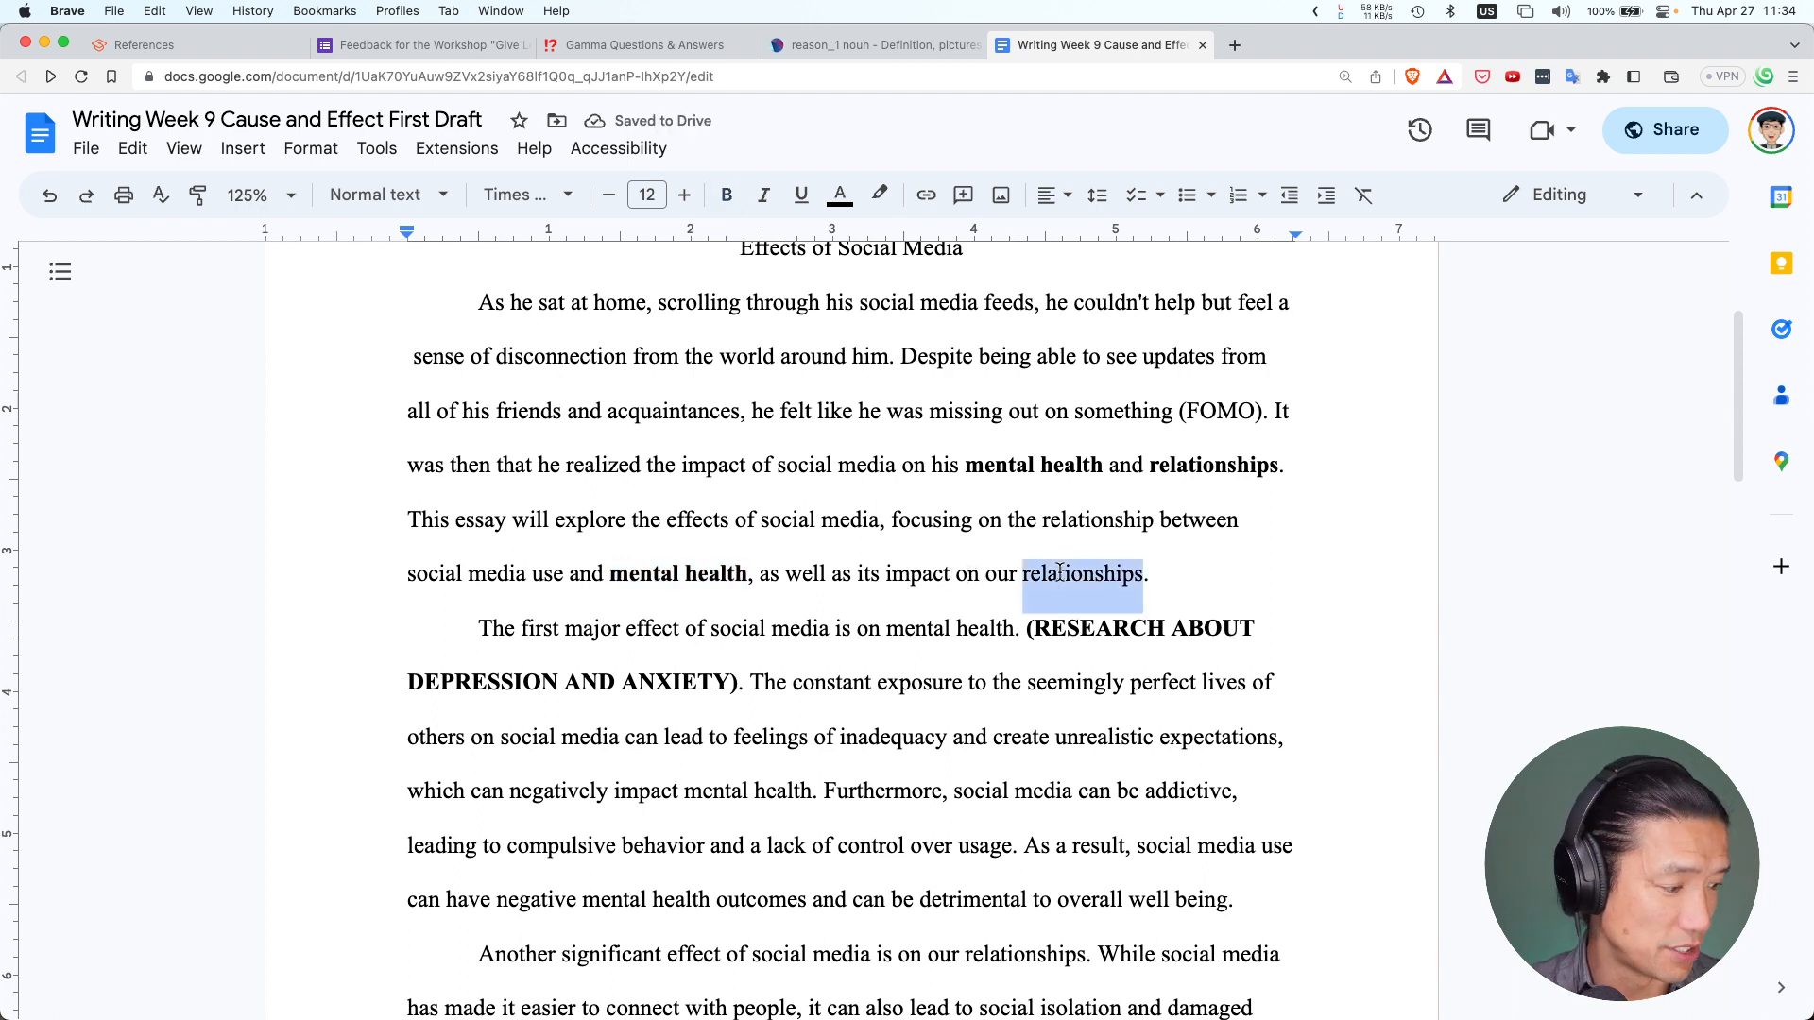
pyautogui.press('super+b')
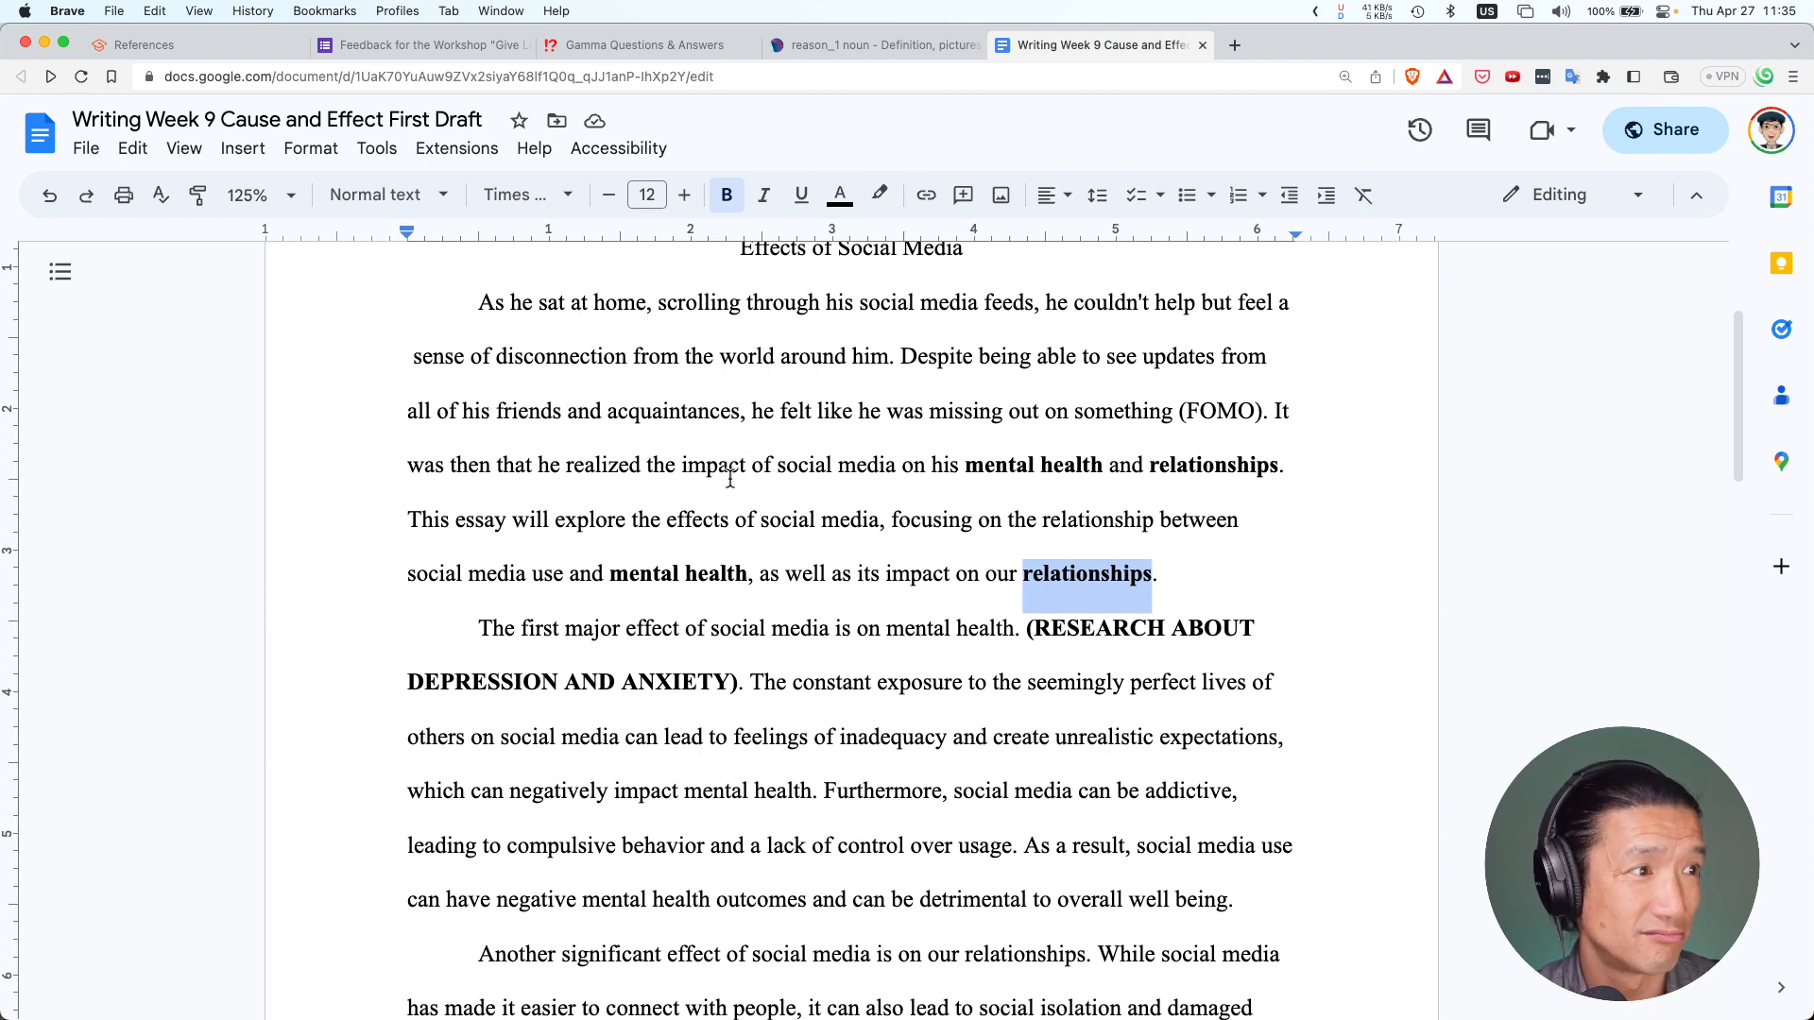
# Scroll down to the two-link References list at the end of the essay
pyautogui.scroll(-3, 675, 502)
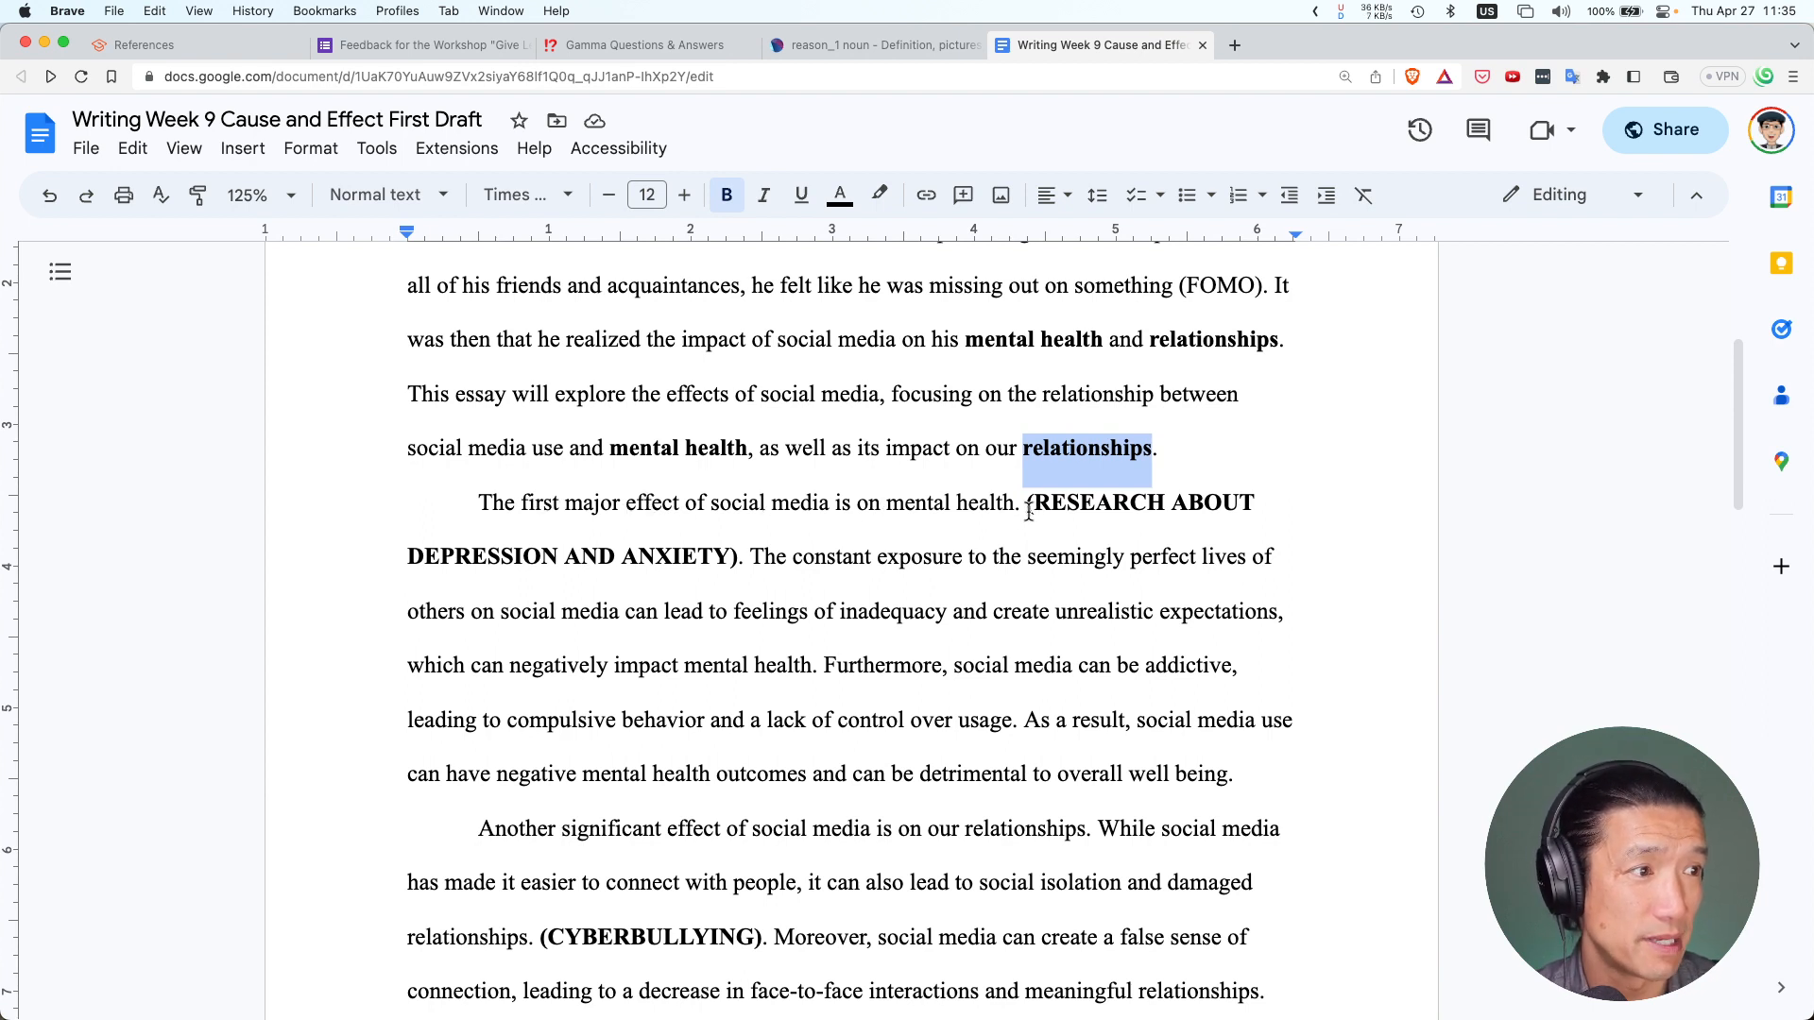
pyautogui.scroll(-3, 1007, 529)
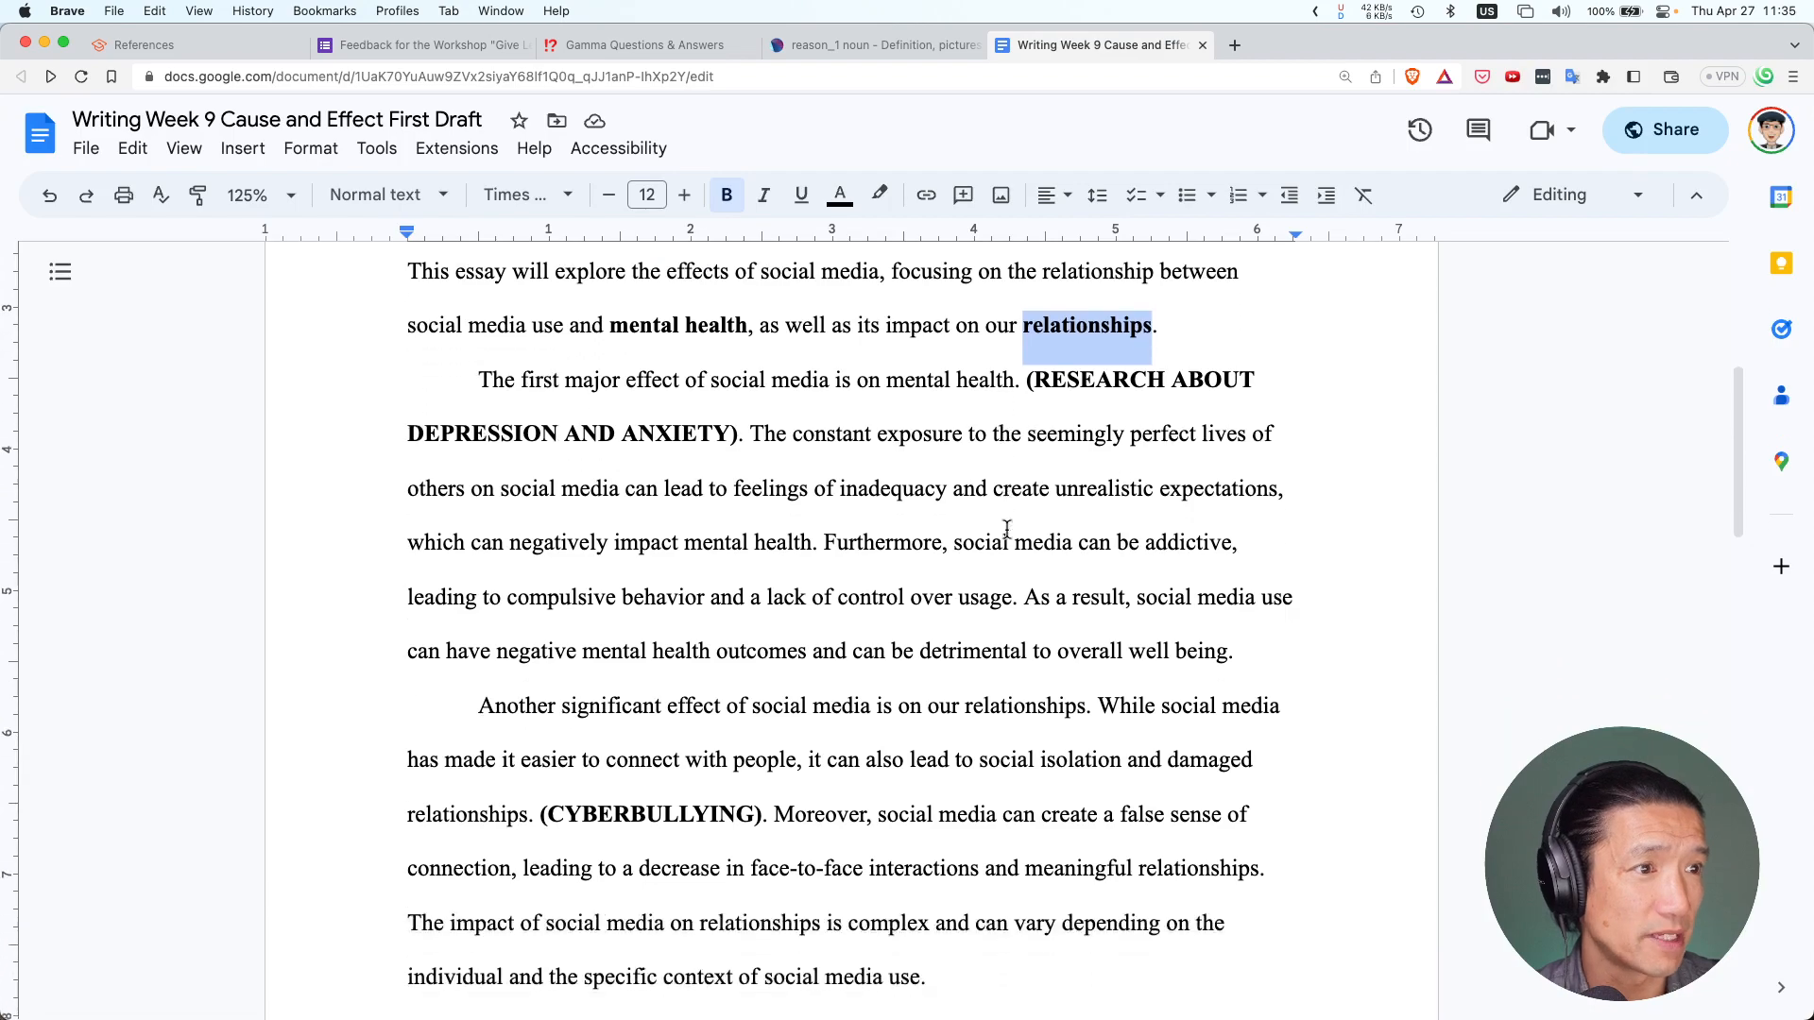
pyautogui.scroll(-5, 1007, 529)
pyautogui.scroll(5, 1007, 530)
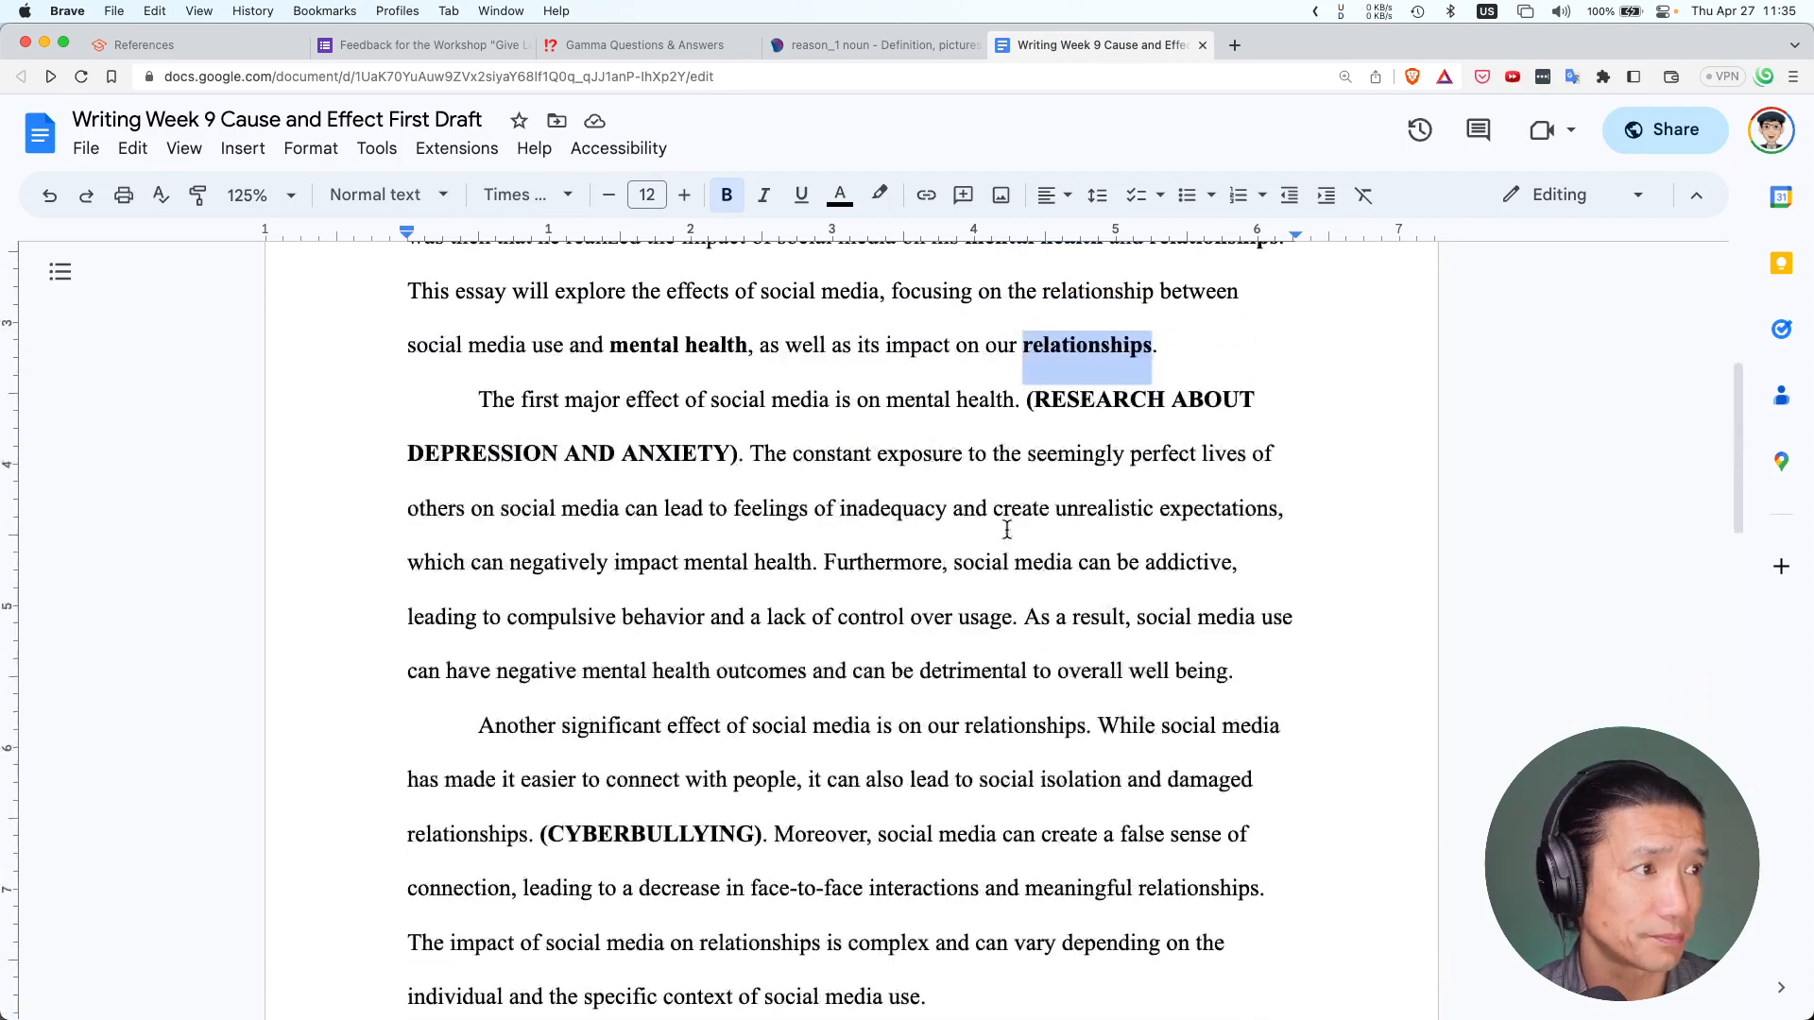
pyautogui.scroll(-20, 1008, 529)
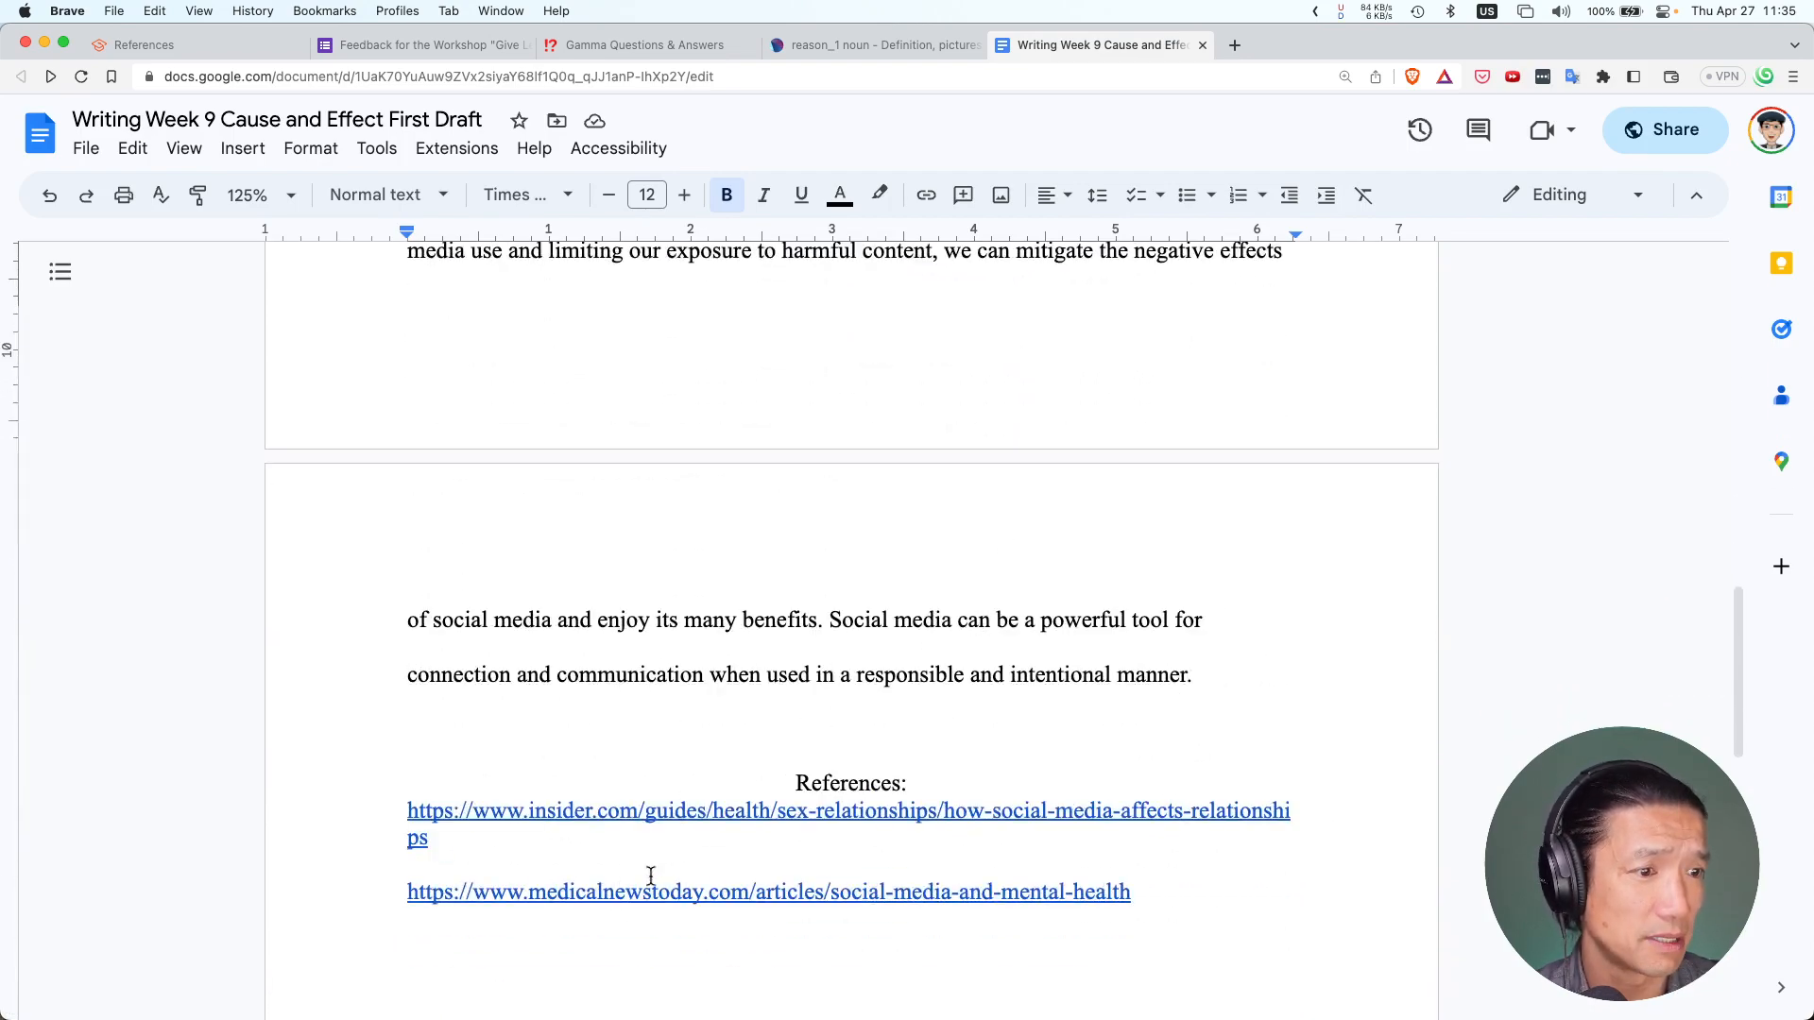
# Follow the medicalnewstoday.com reference's link preview to open the article in a new tab
pyautogui.click(660, 892)
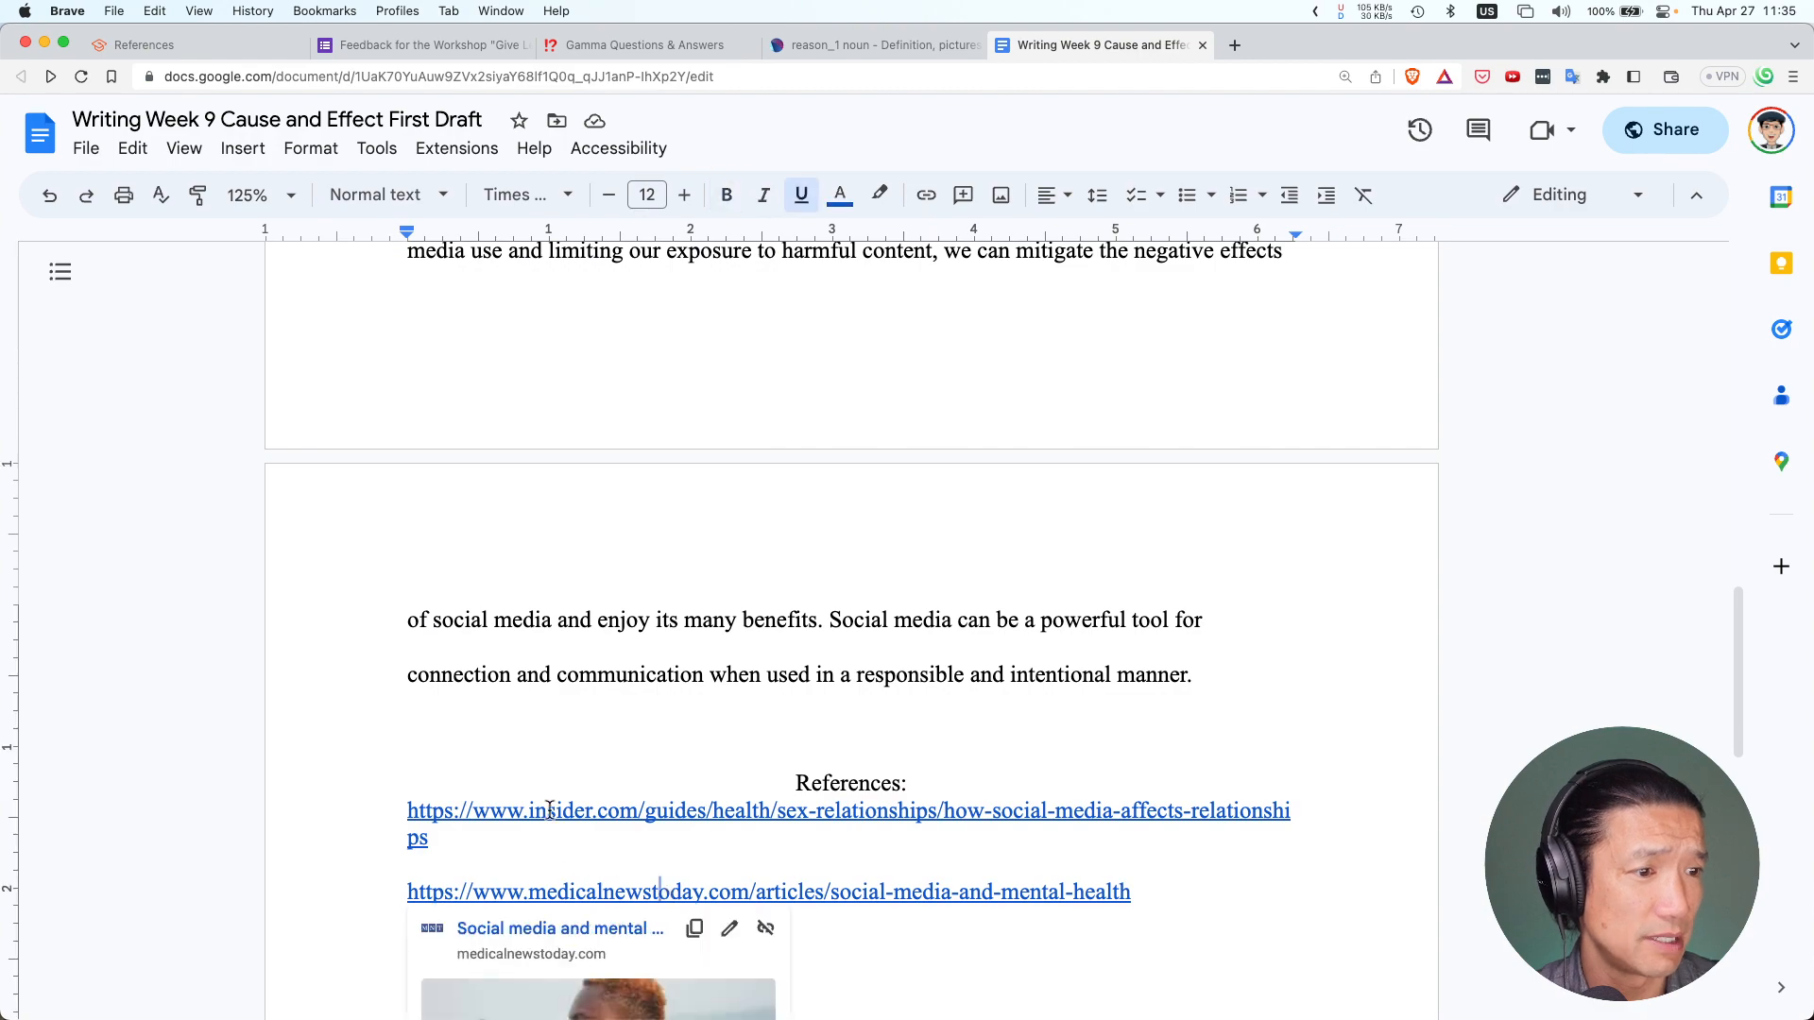
pyautogui.scroll(20, 683, 601)
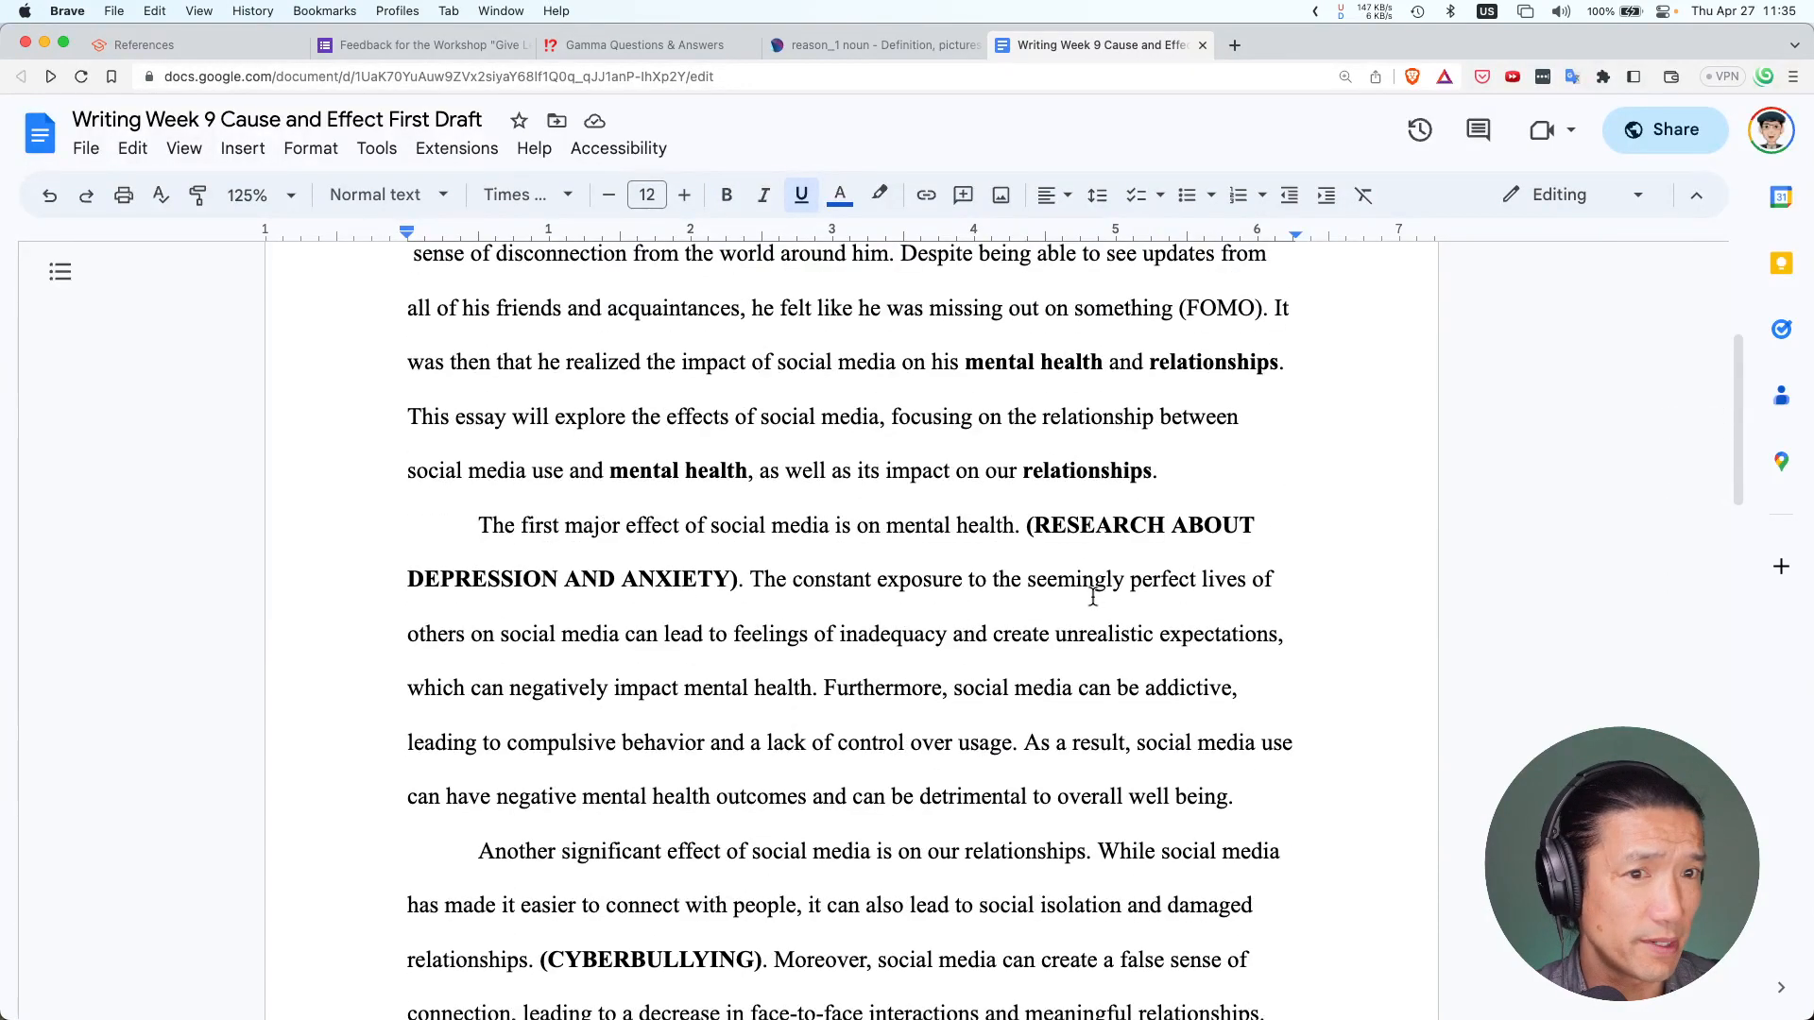
pyautogui.scroll(-20, 889, 666)
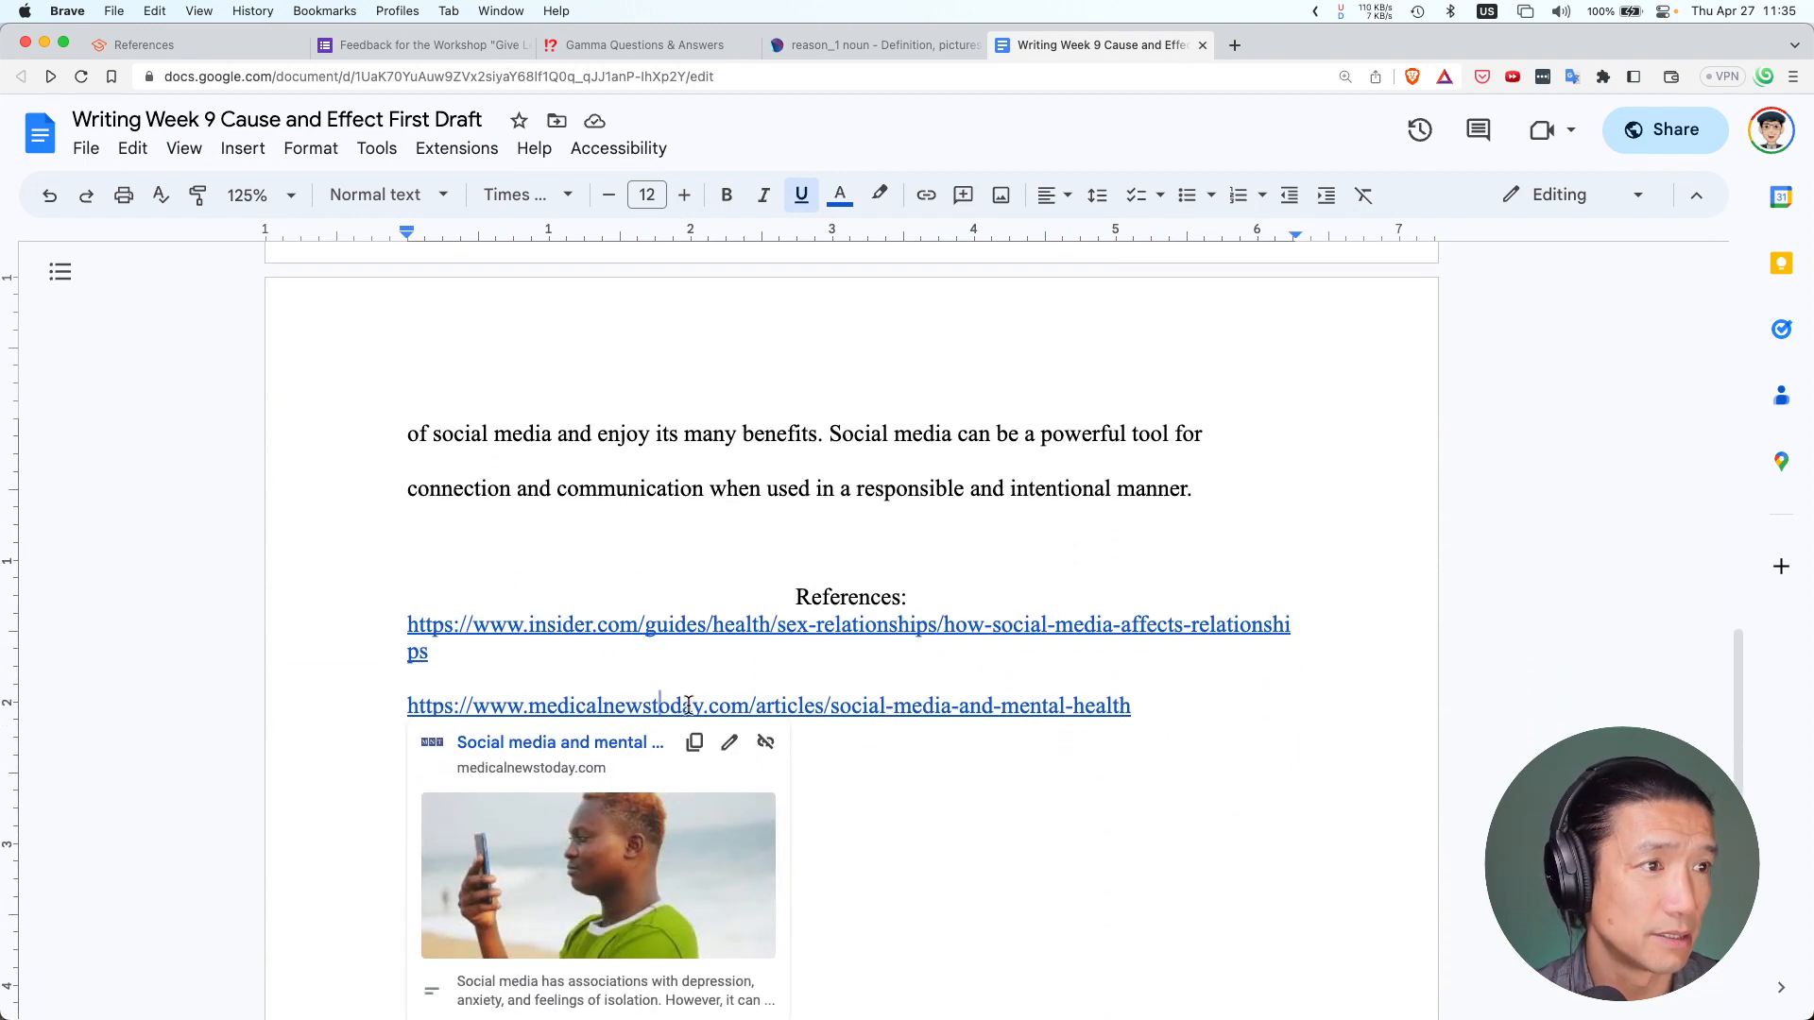
pyautogui.click(694, 705)
pyautogui.click(584, 744)
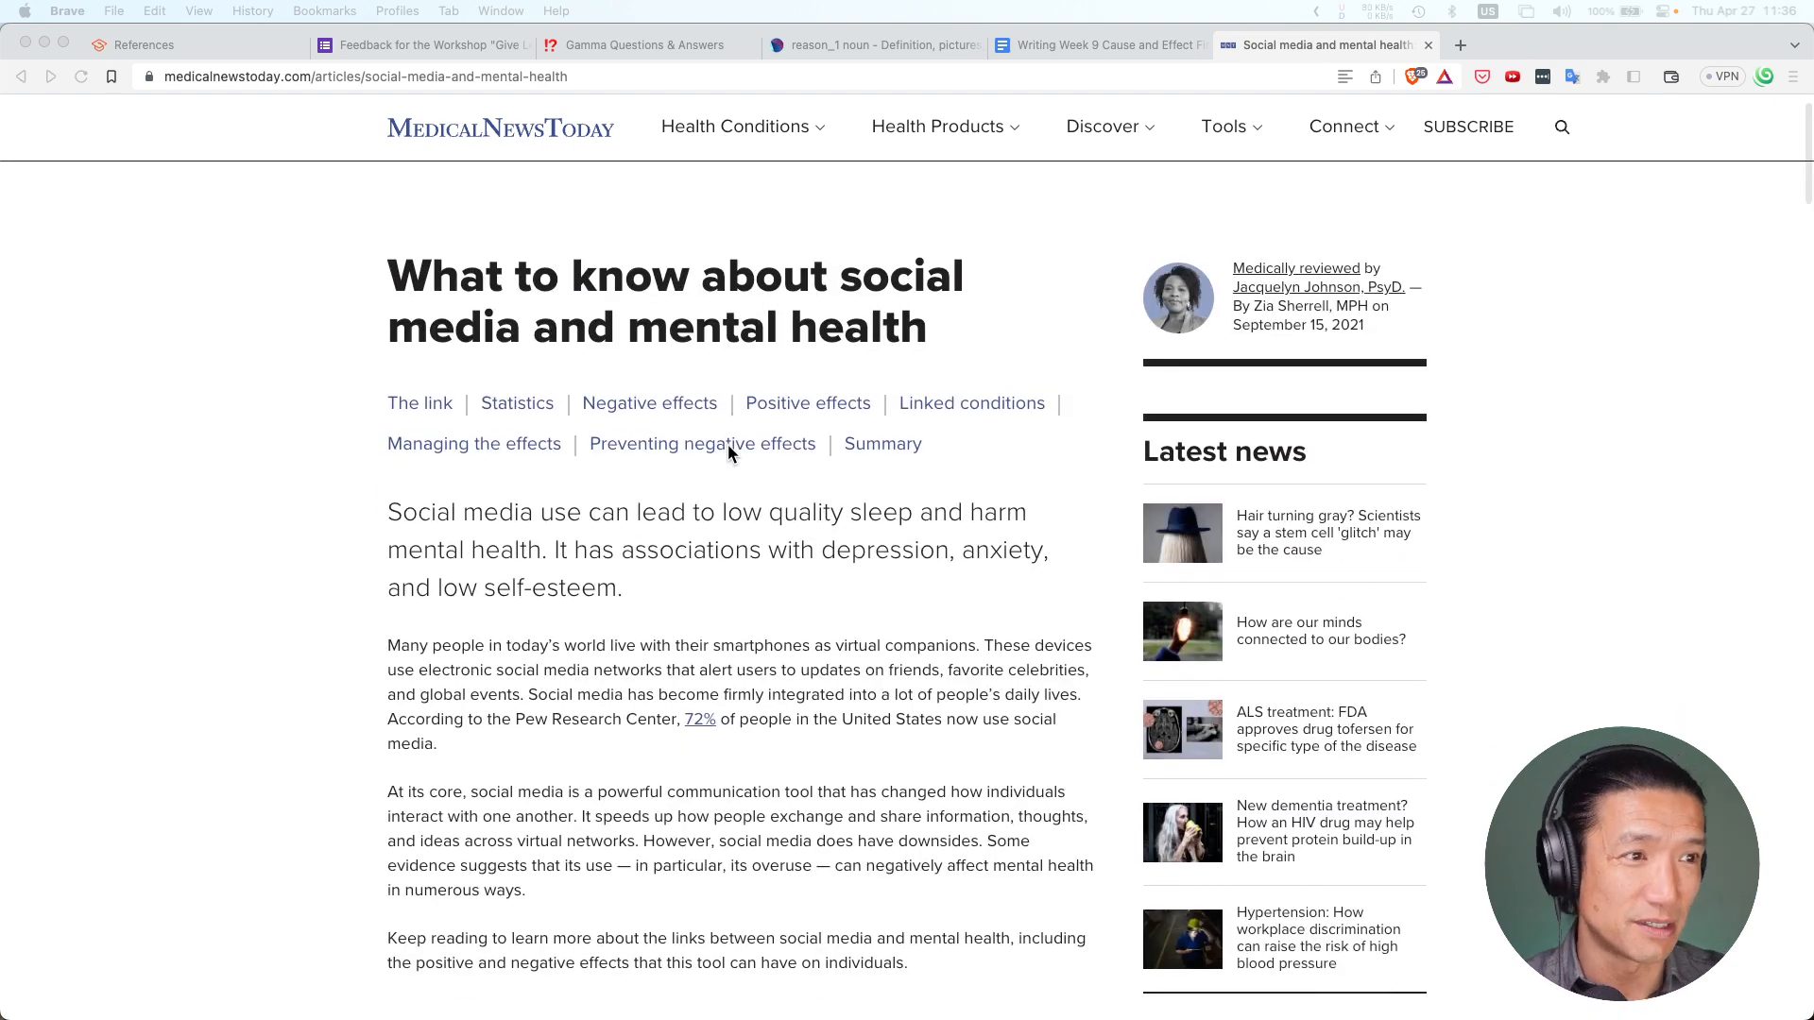
# Copy the article's paragraph linking social media to depression, anxiety and feelings of isolation
pyautogui.scroll(-3, 730, 453)
pyautogui.scroll(-4, 729, 453)
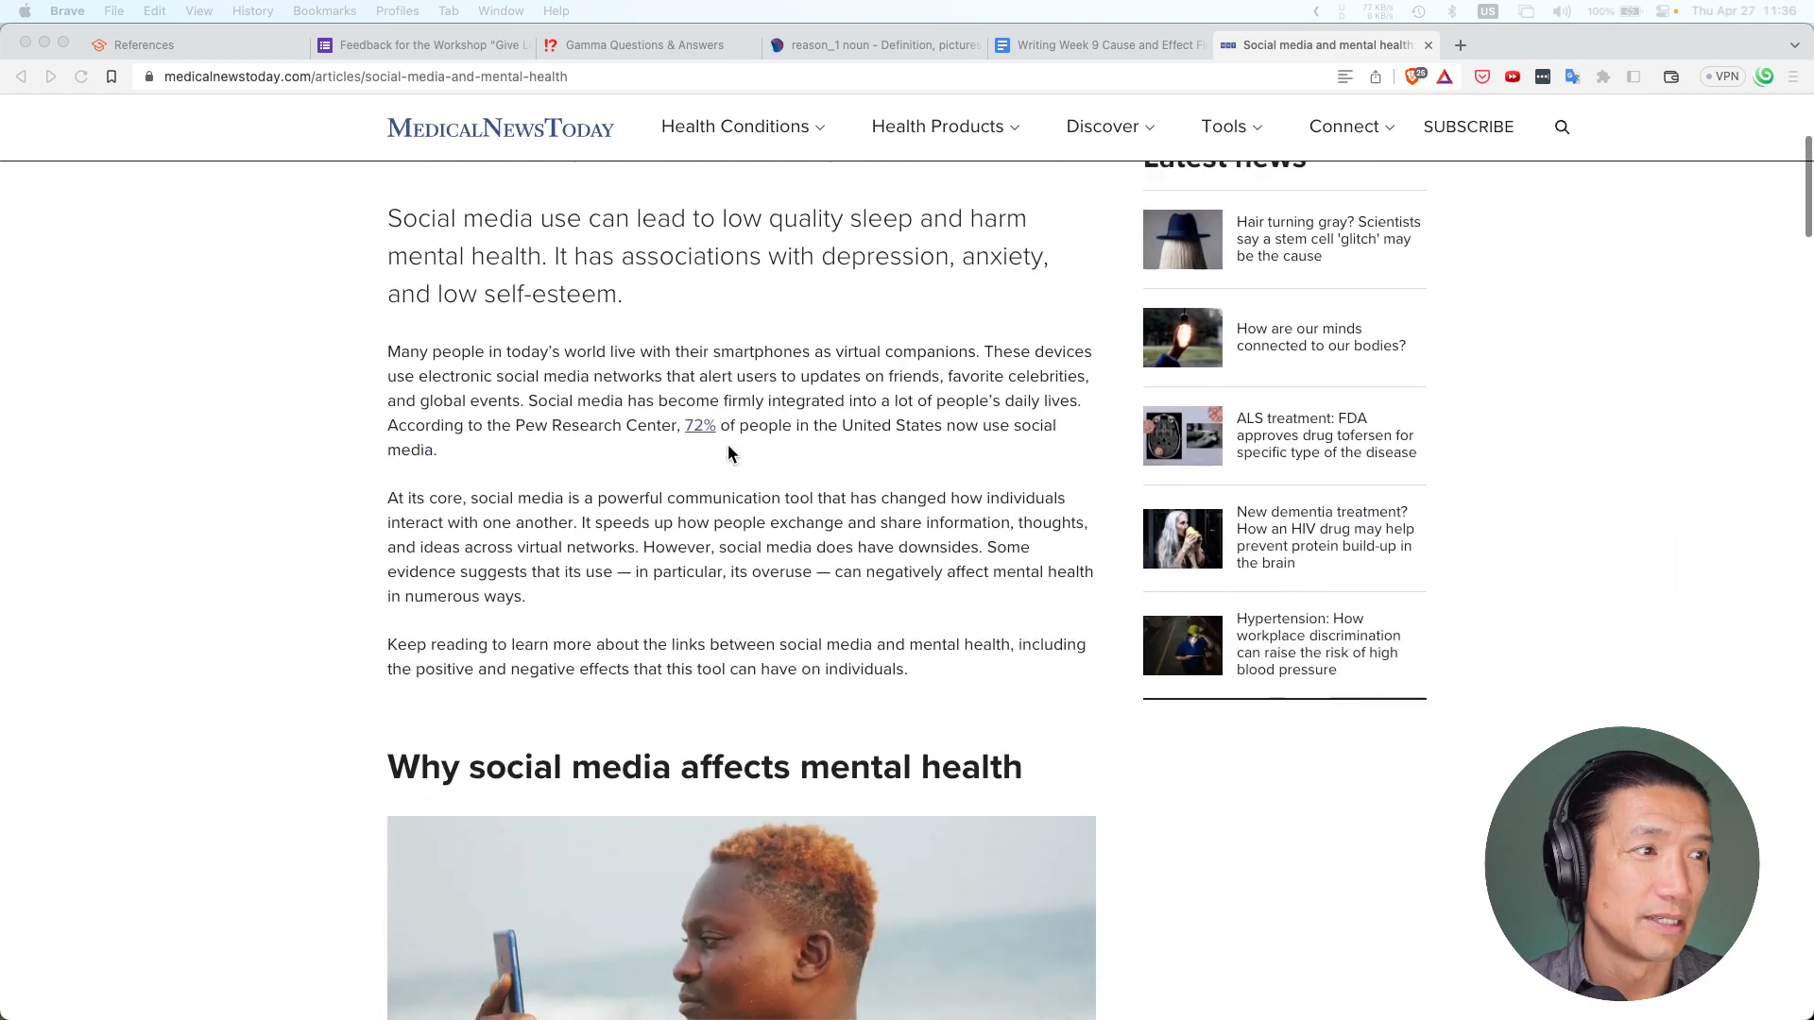
pyautogui.scroll(2, 728, 455)
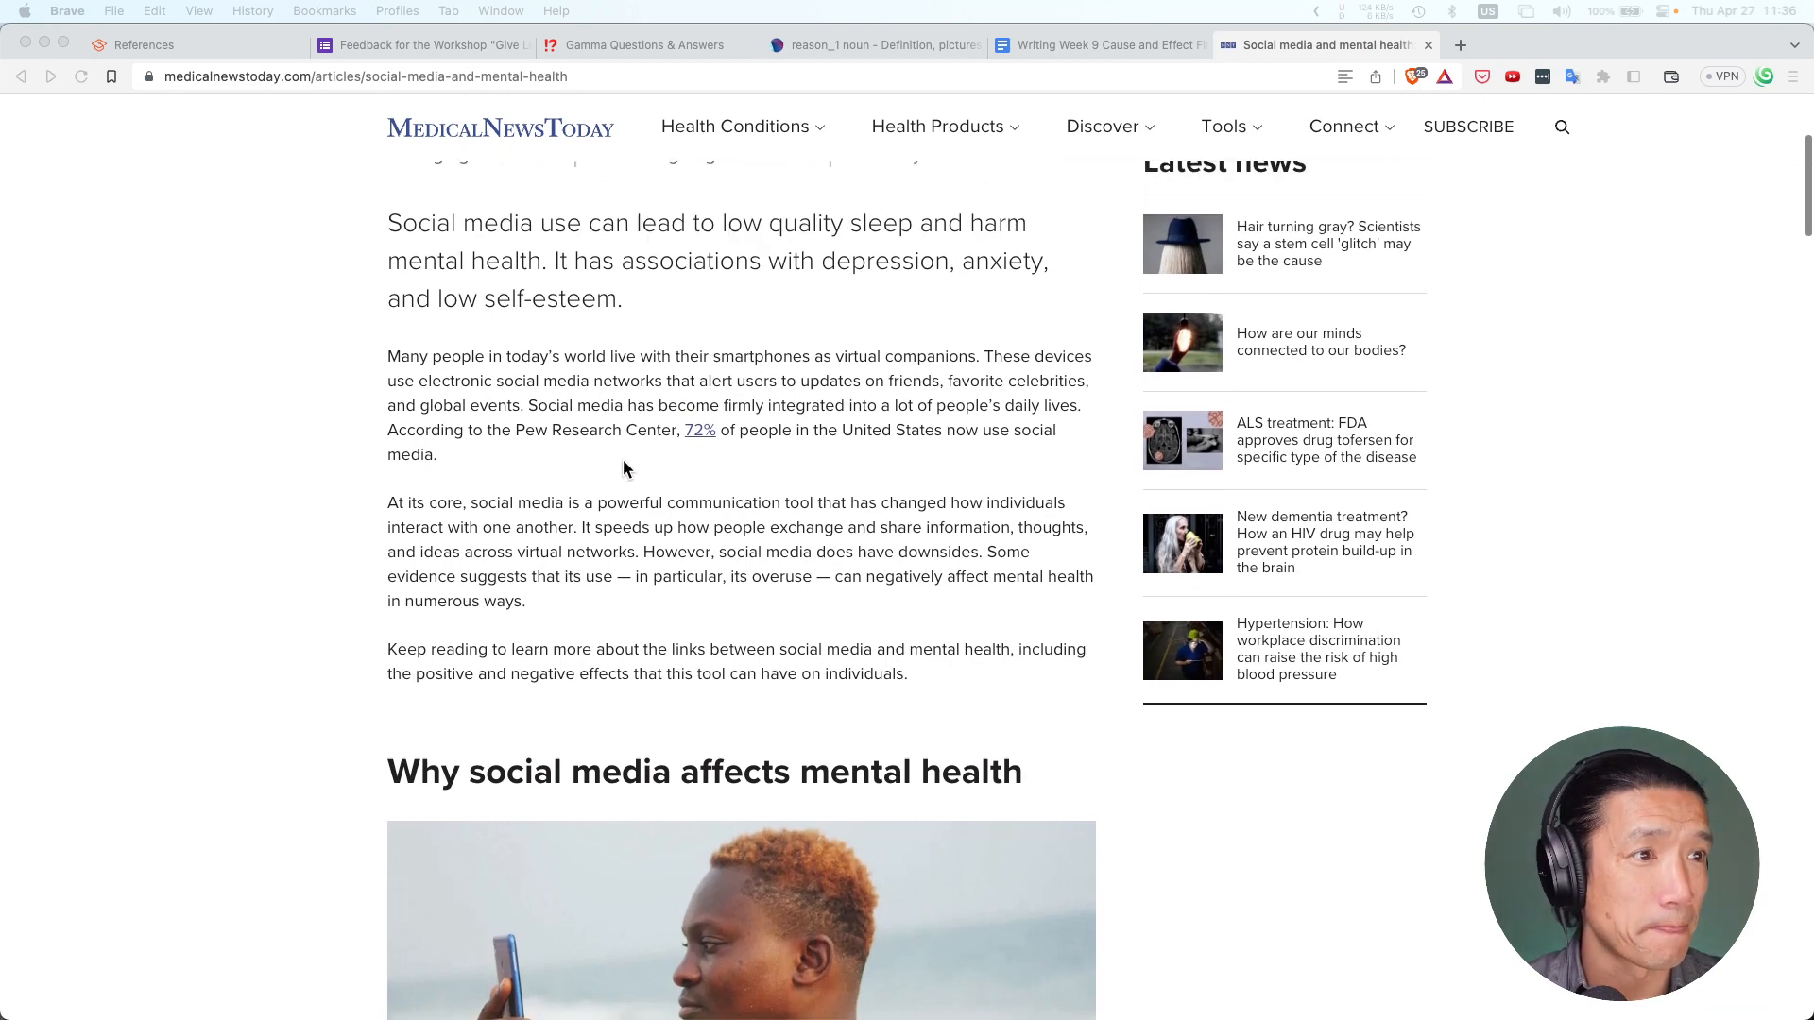
pyautogui.scroll(-15, 603, 462)
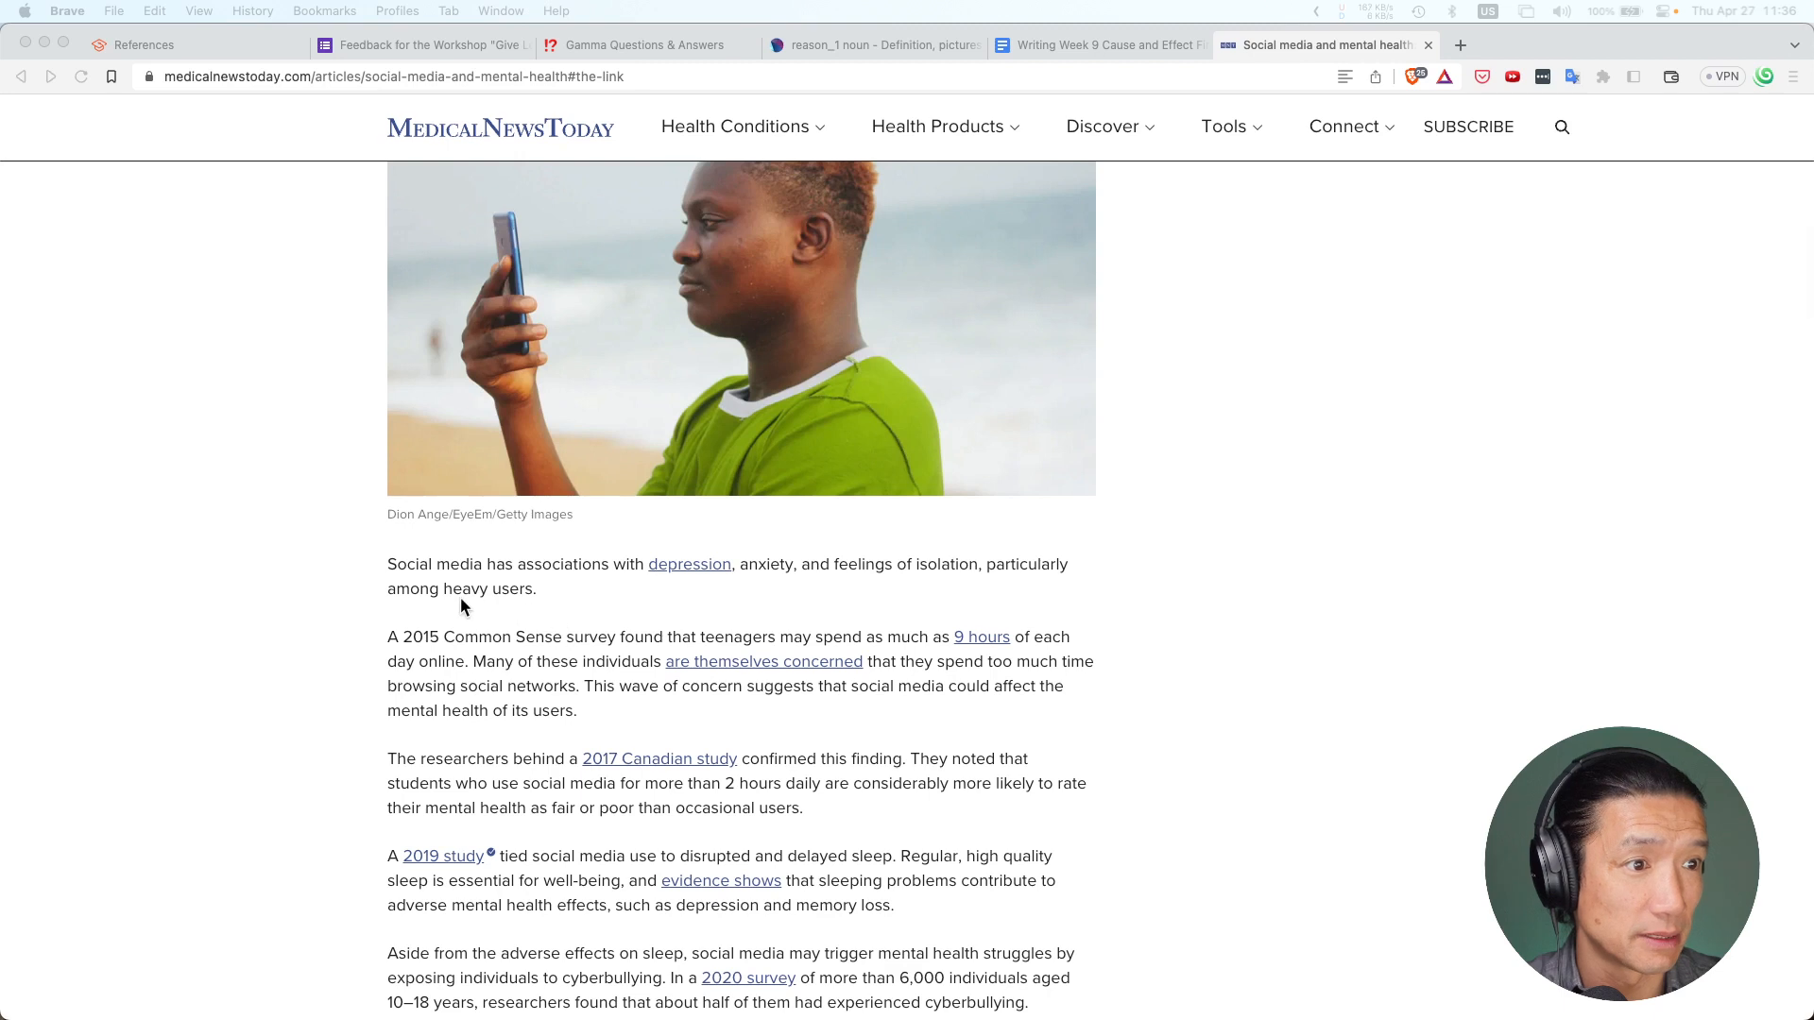
pyautogui.press('super+Tab')
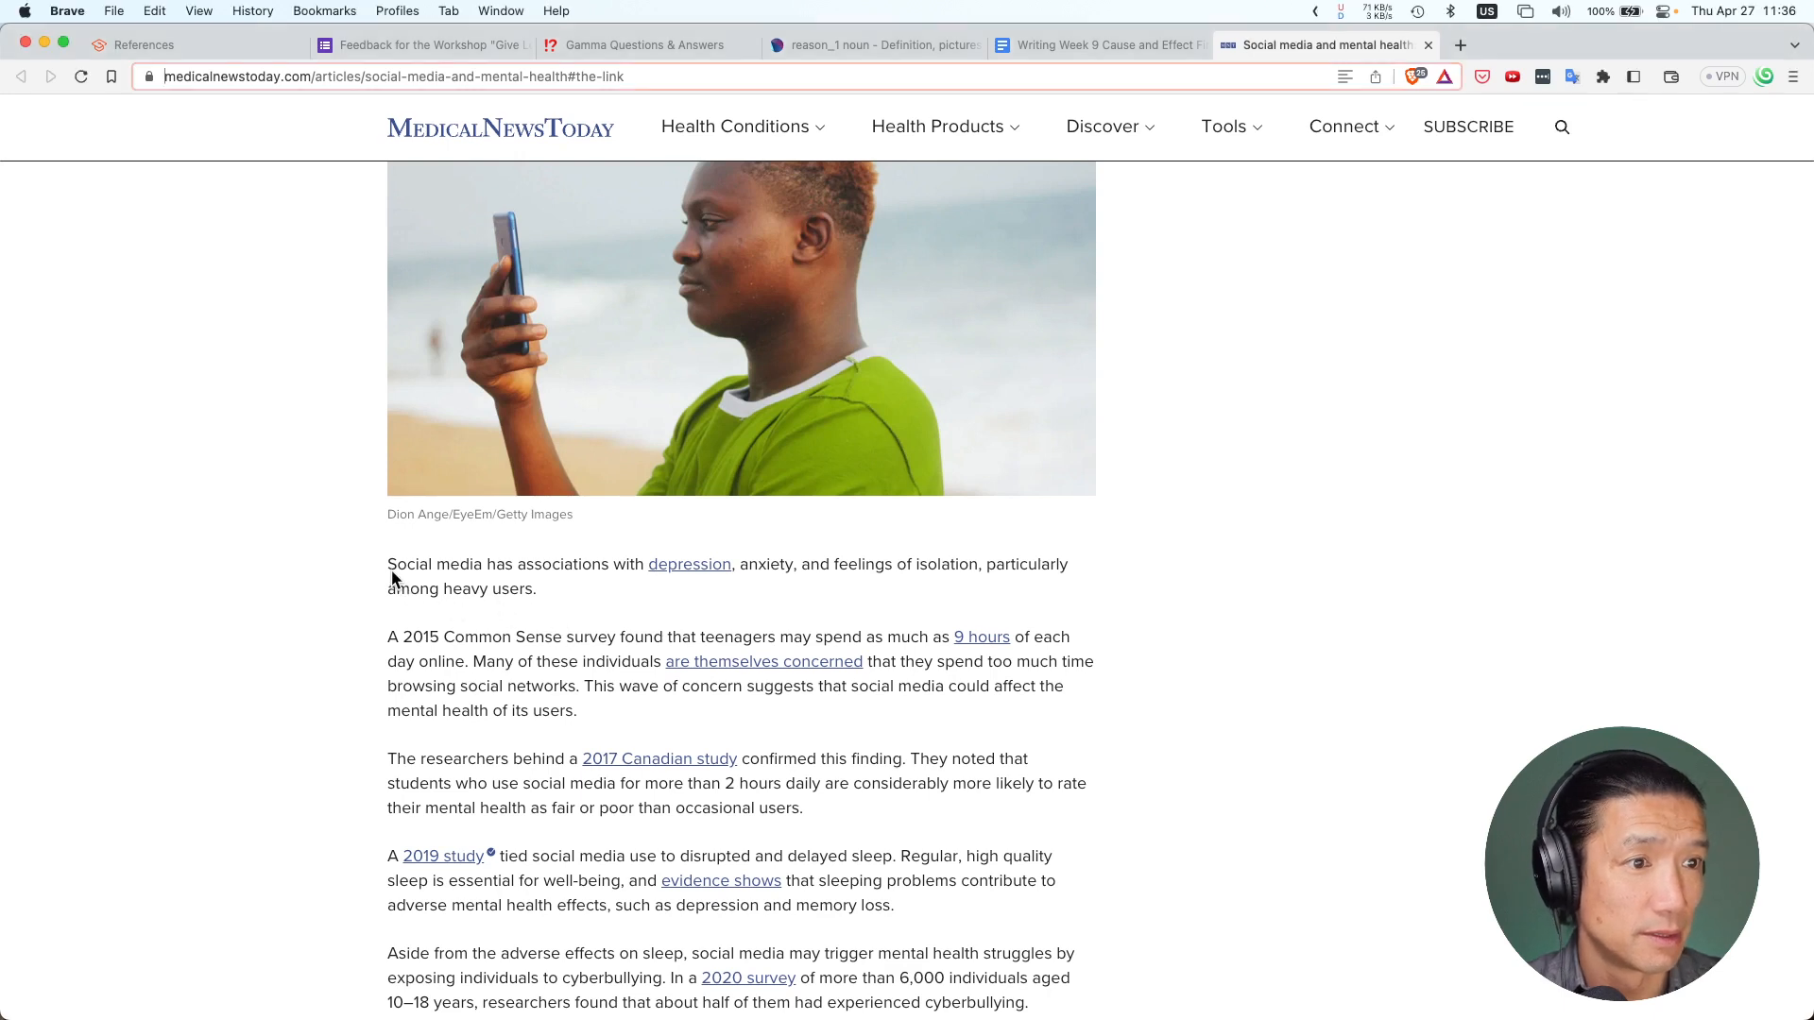
pyautogui.click(388, 572)
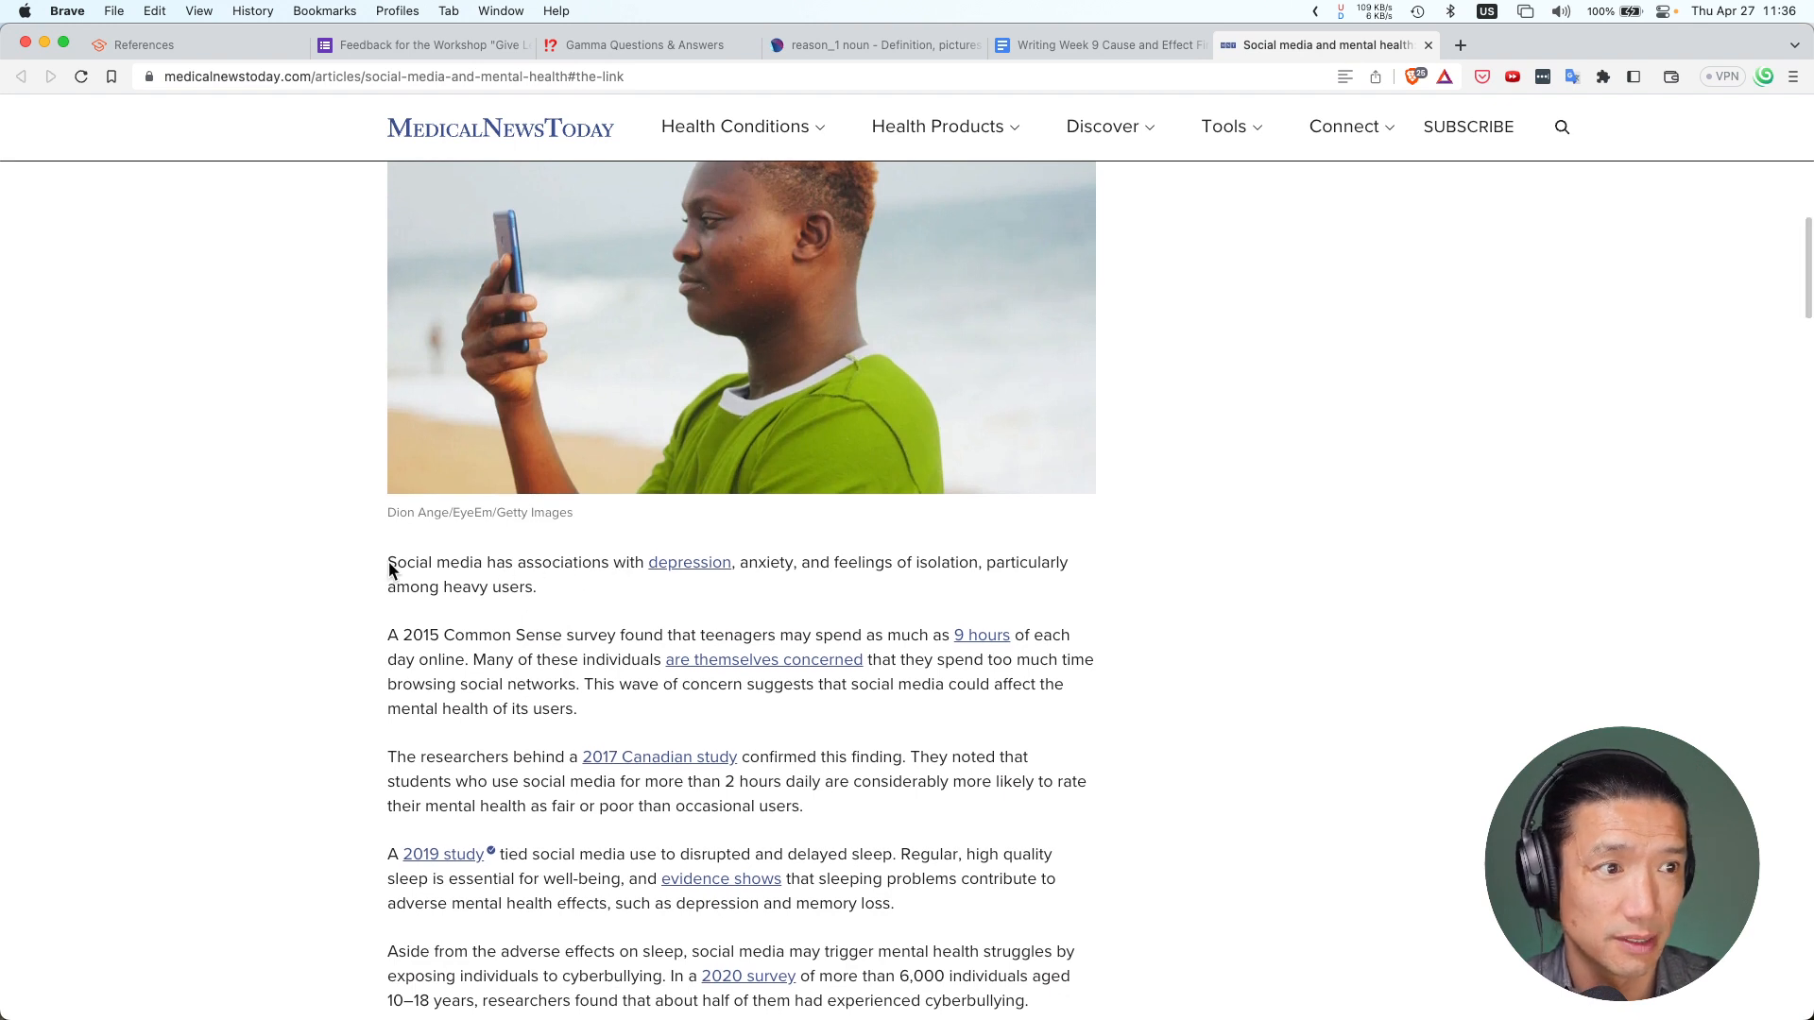
pyautogui.moveTo(389, 565); pyautogui.dragTo(548, 587)
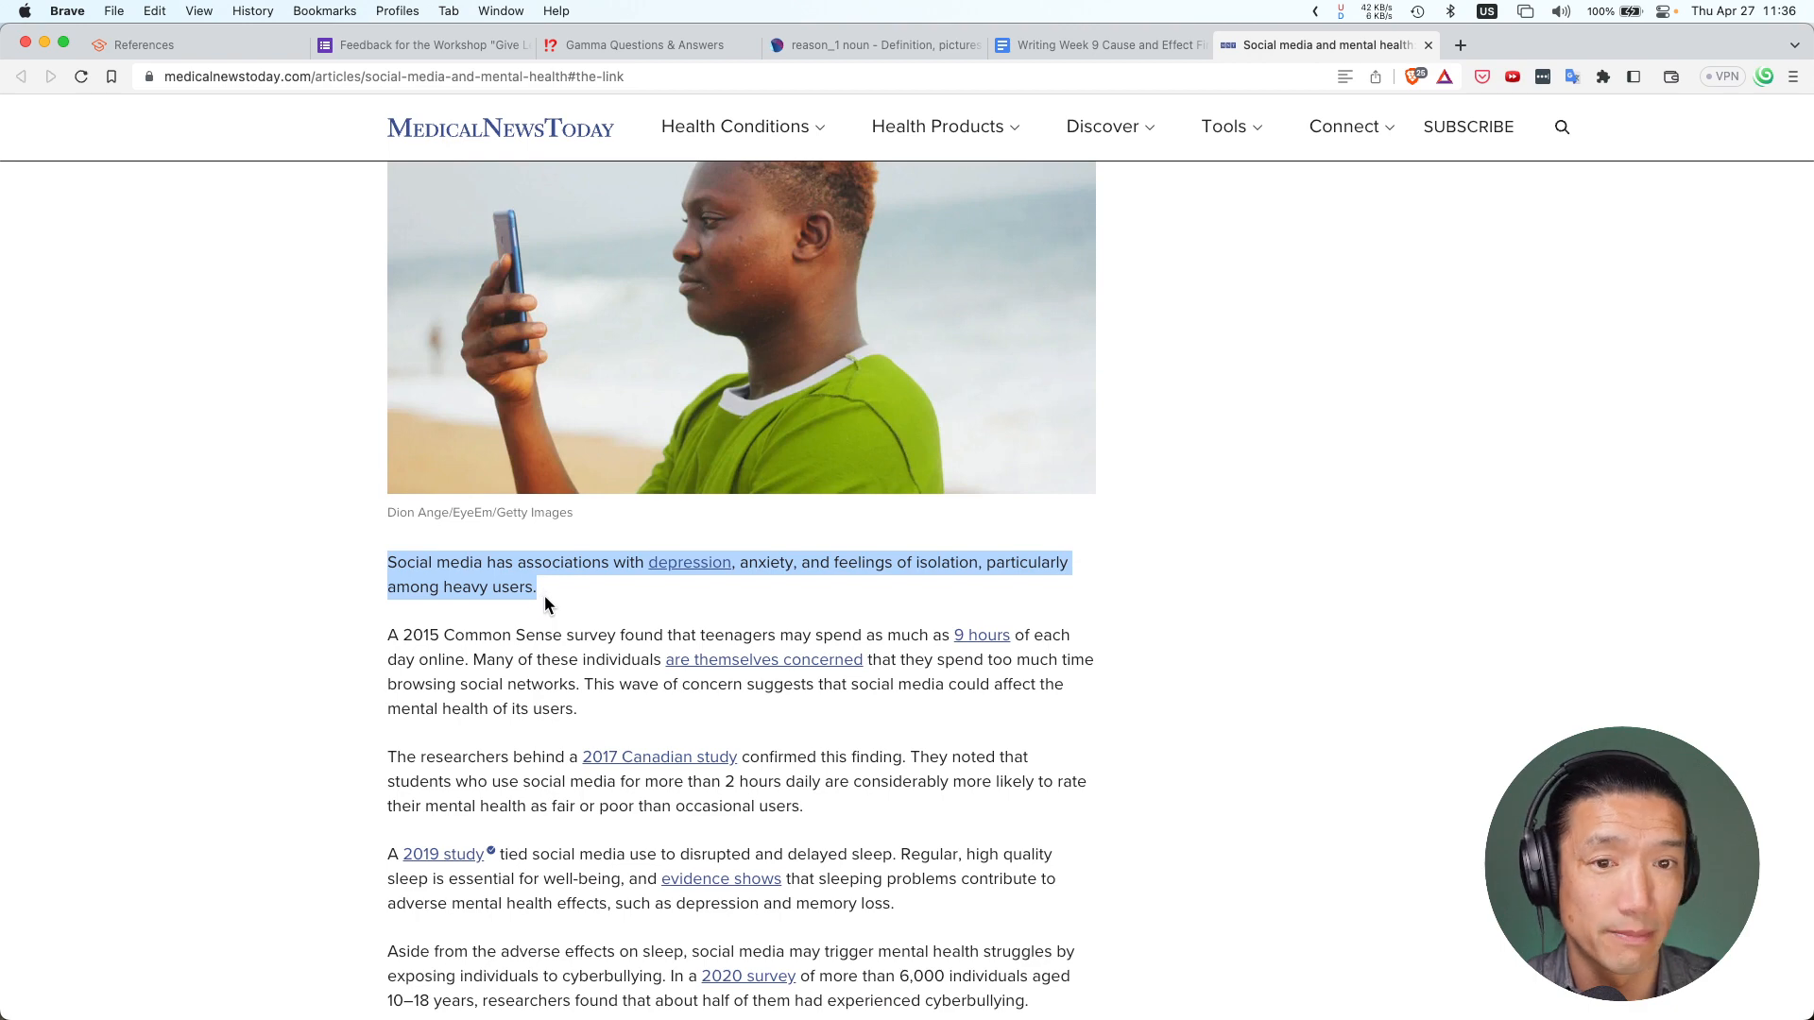
pyautogui.rightClick(502, 585)
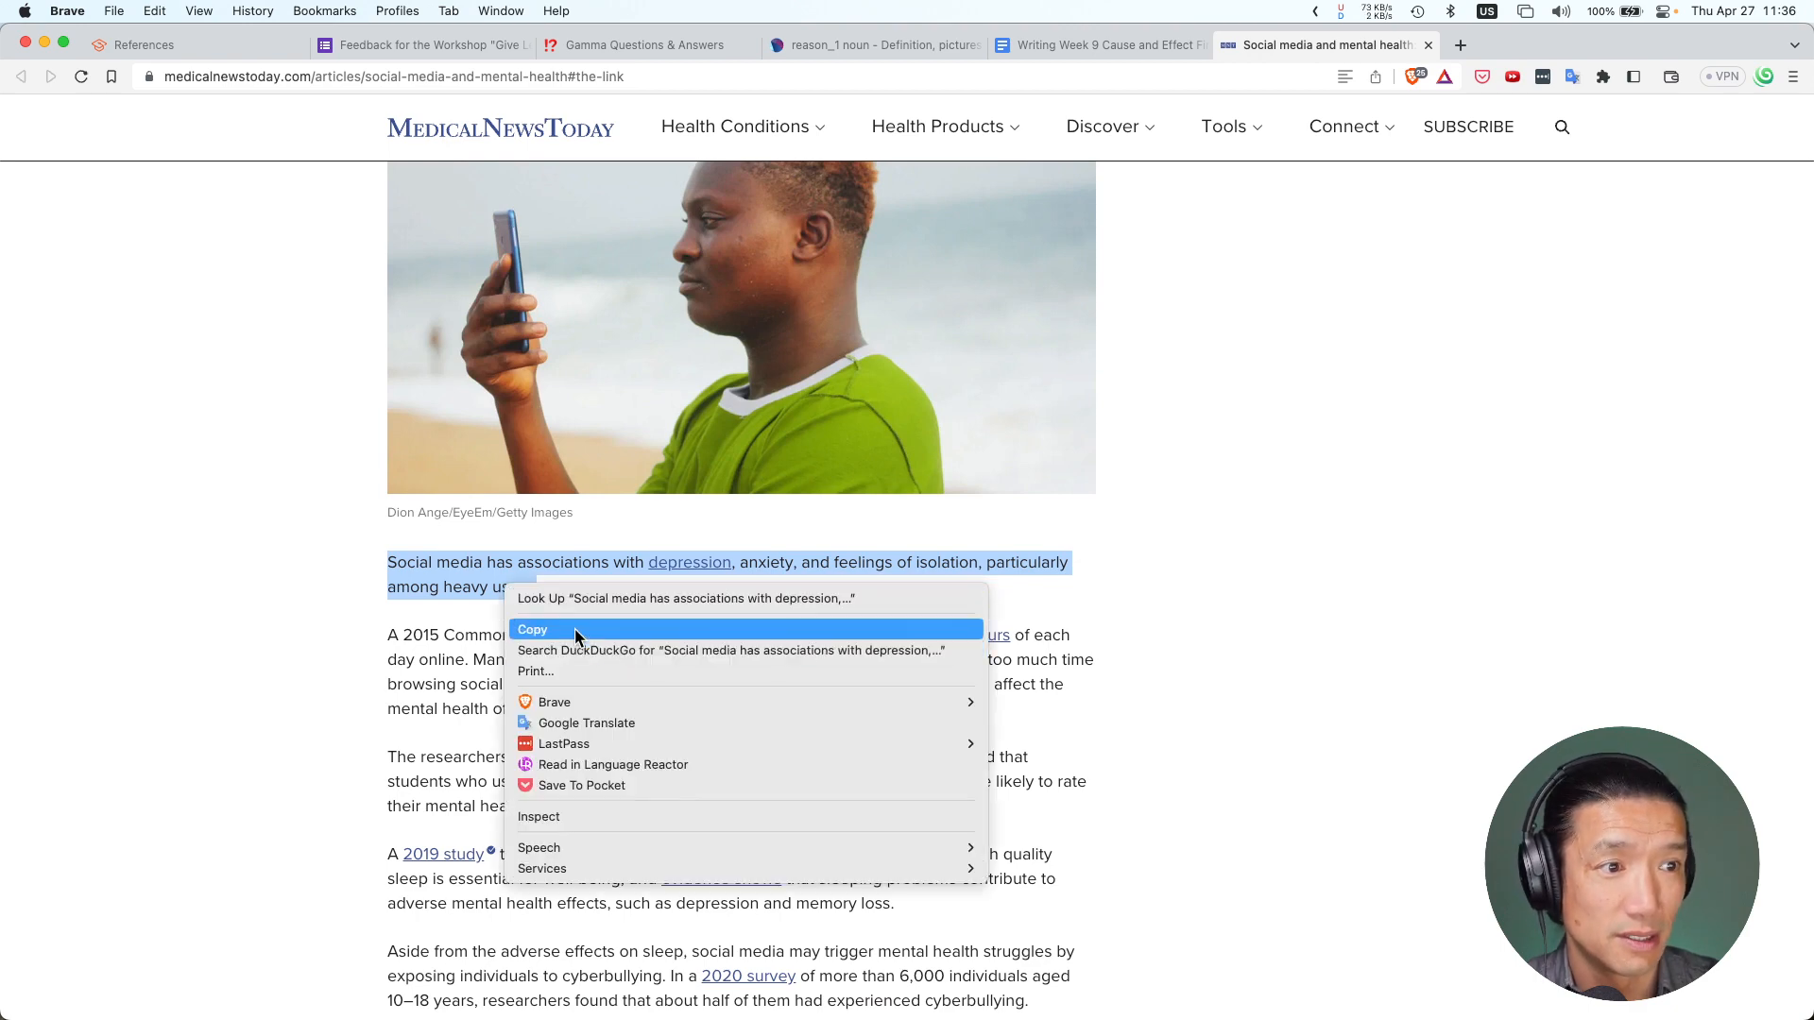
pyautogui.click(574, 629)
pyautogui.click(501, 587)
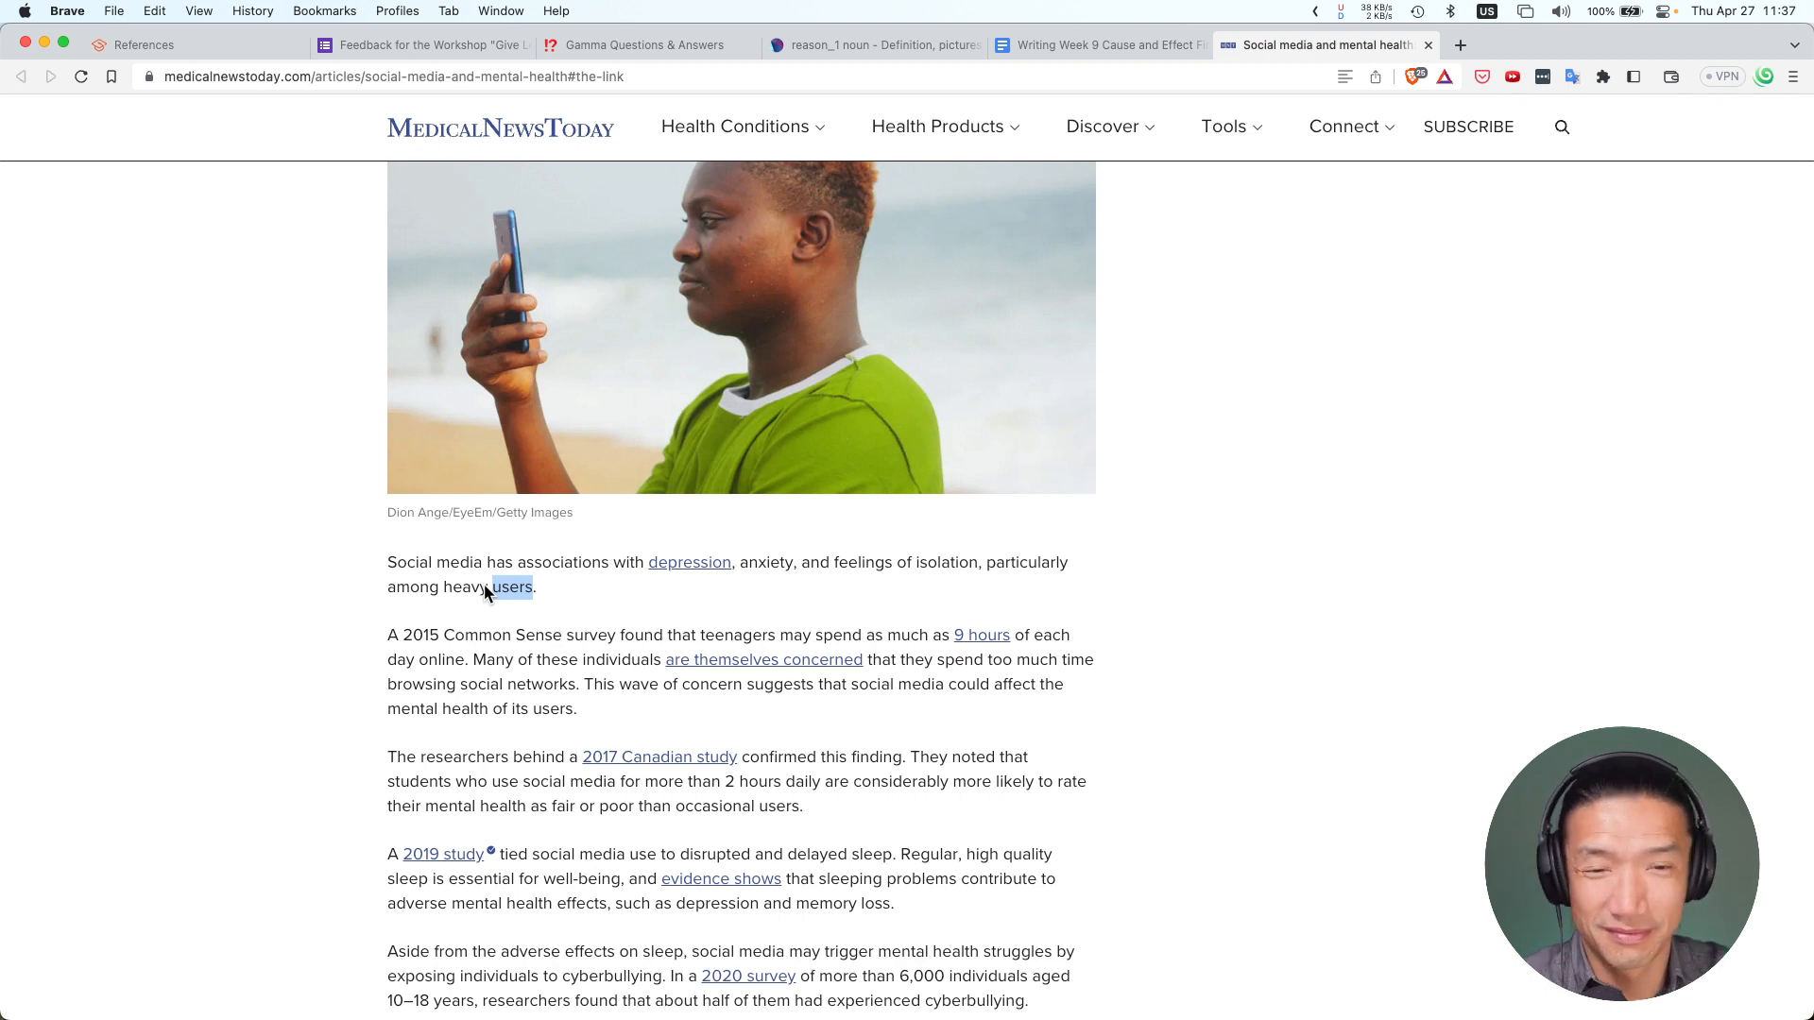
# Select the bold (RESEARCH ABOUT DEPRESSION AND ANXIETY) placeholder and try pasting, undoing the failed pastes
pyautogui.click(1135, 48)
pyautogui.scroll(10, 780, 565)
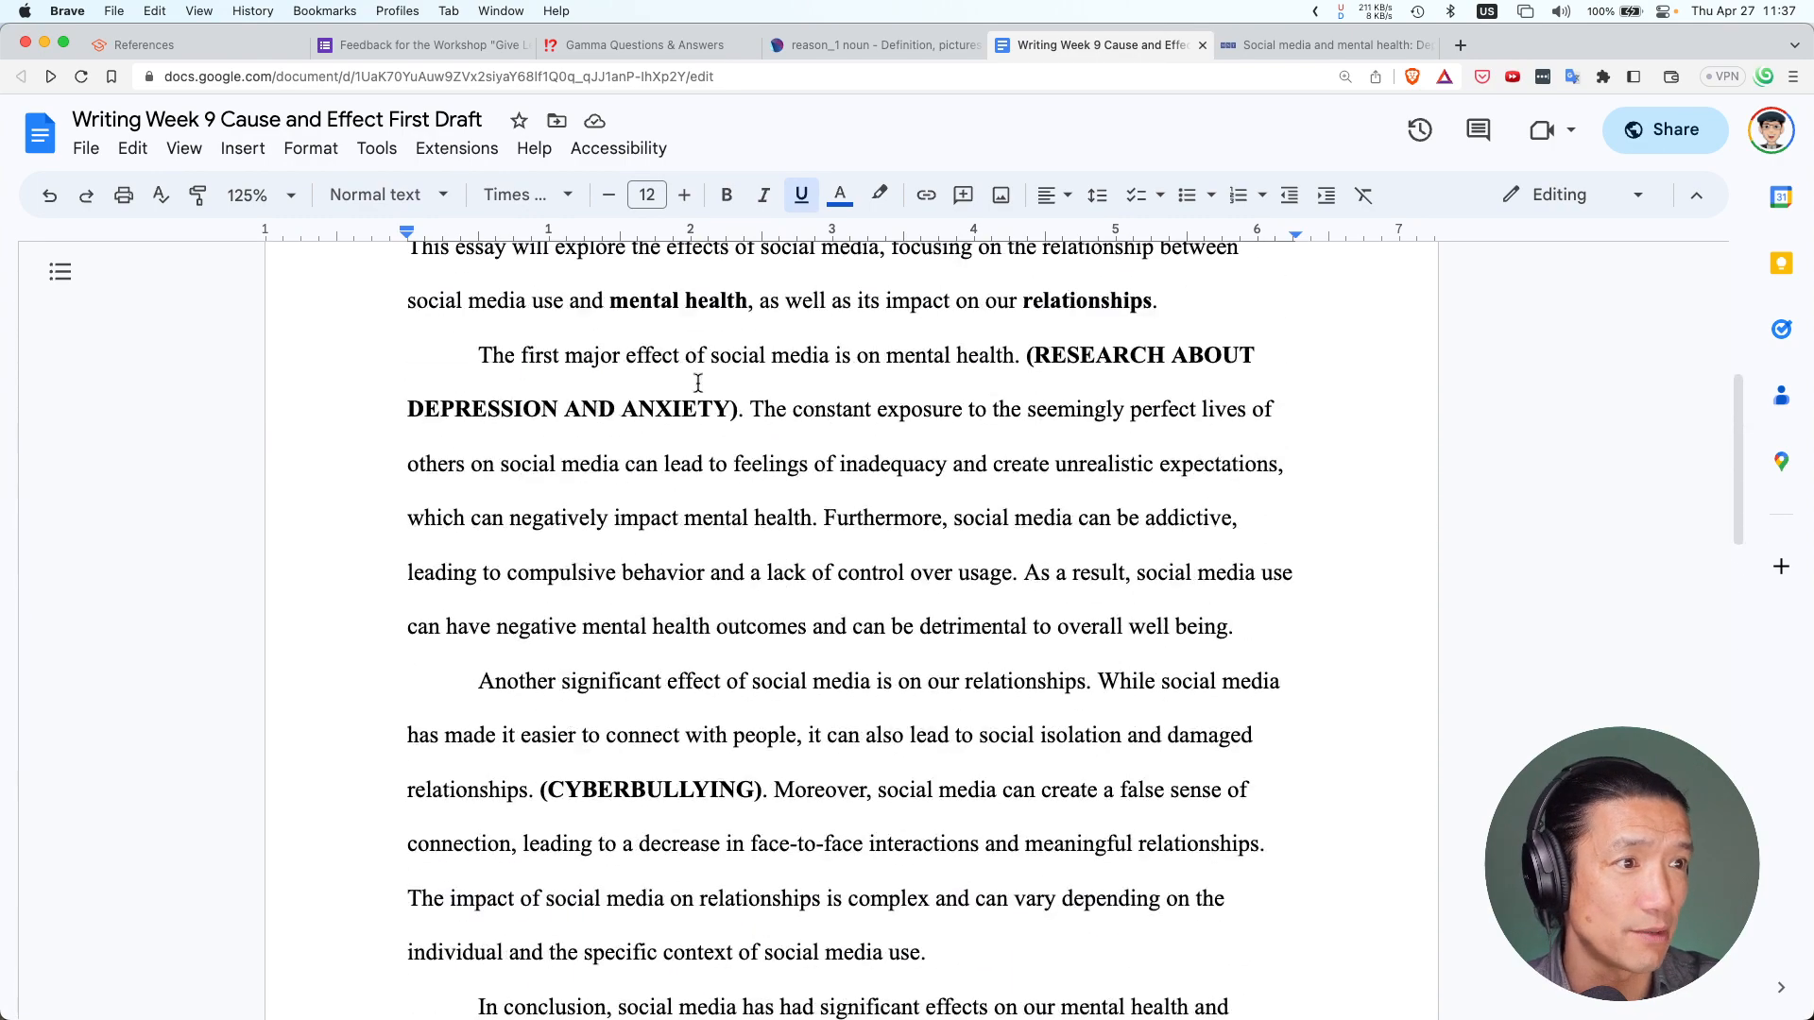
pyautogui.scroll(2, 793, 396)
pyautogui.moveTo(1027, 433); pyautogui.dragTo(735, 492)
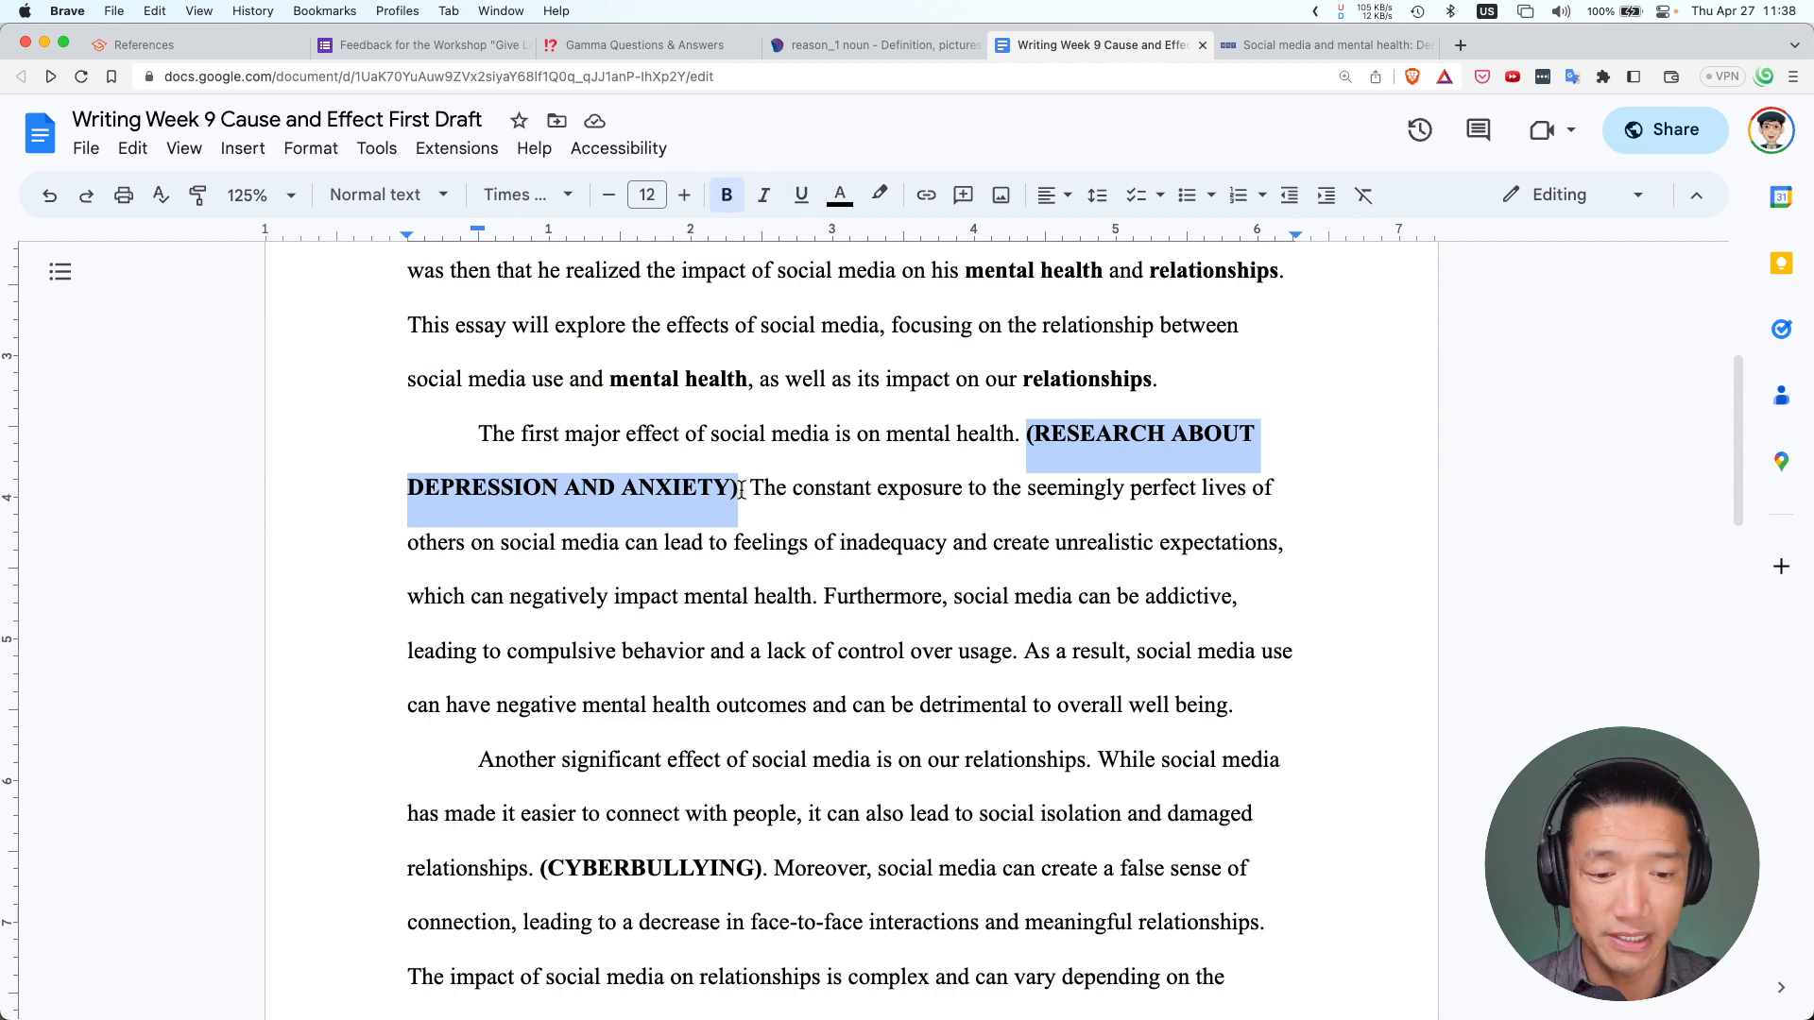
pyautogui.press('super+shift+v')
pyautogui.press('Return')
pyautogui.press('super+z')
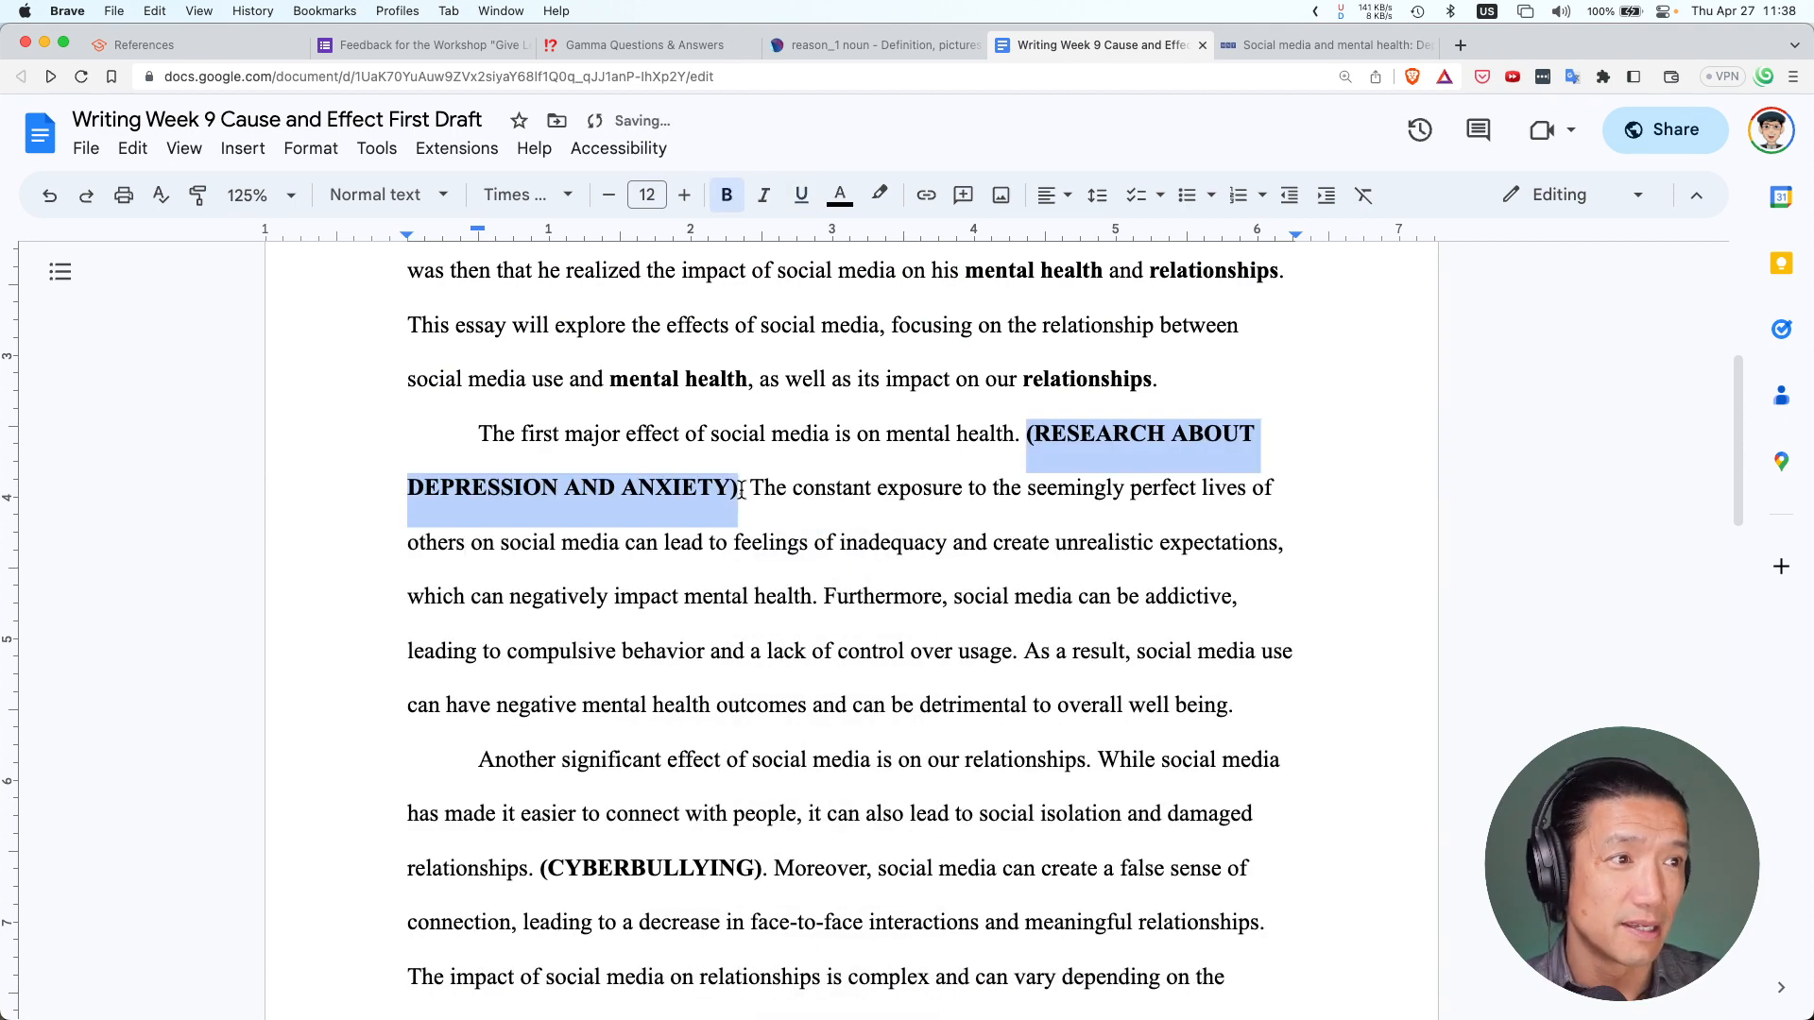
pyautogui.press('super+v')
pyautogui.press('super+z')
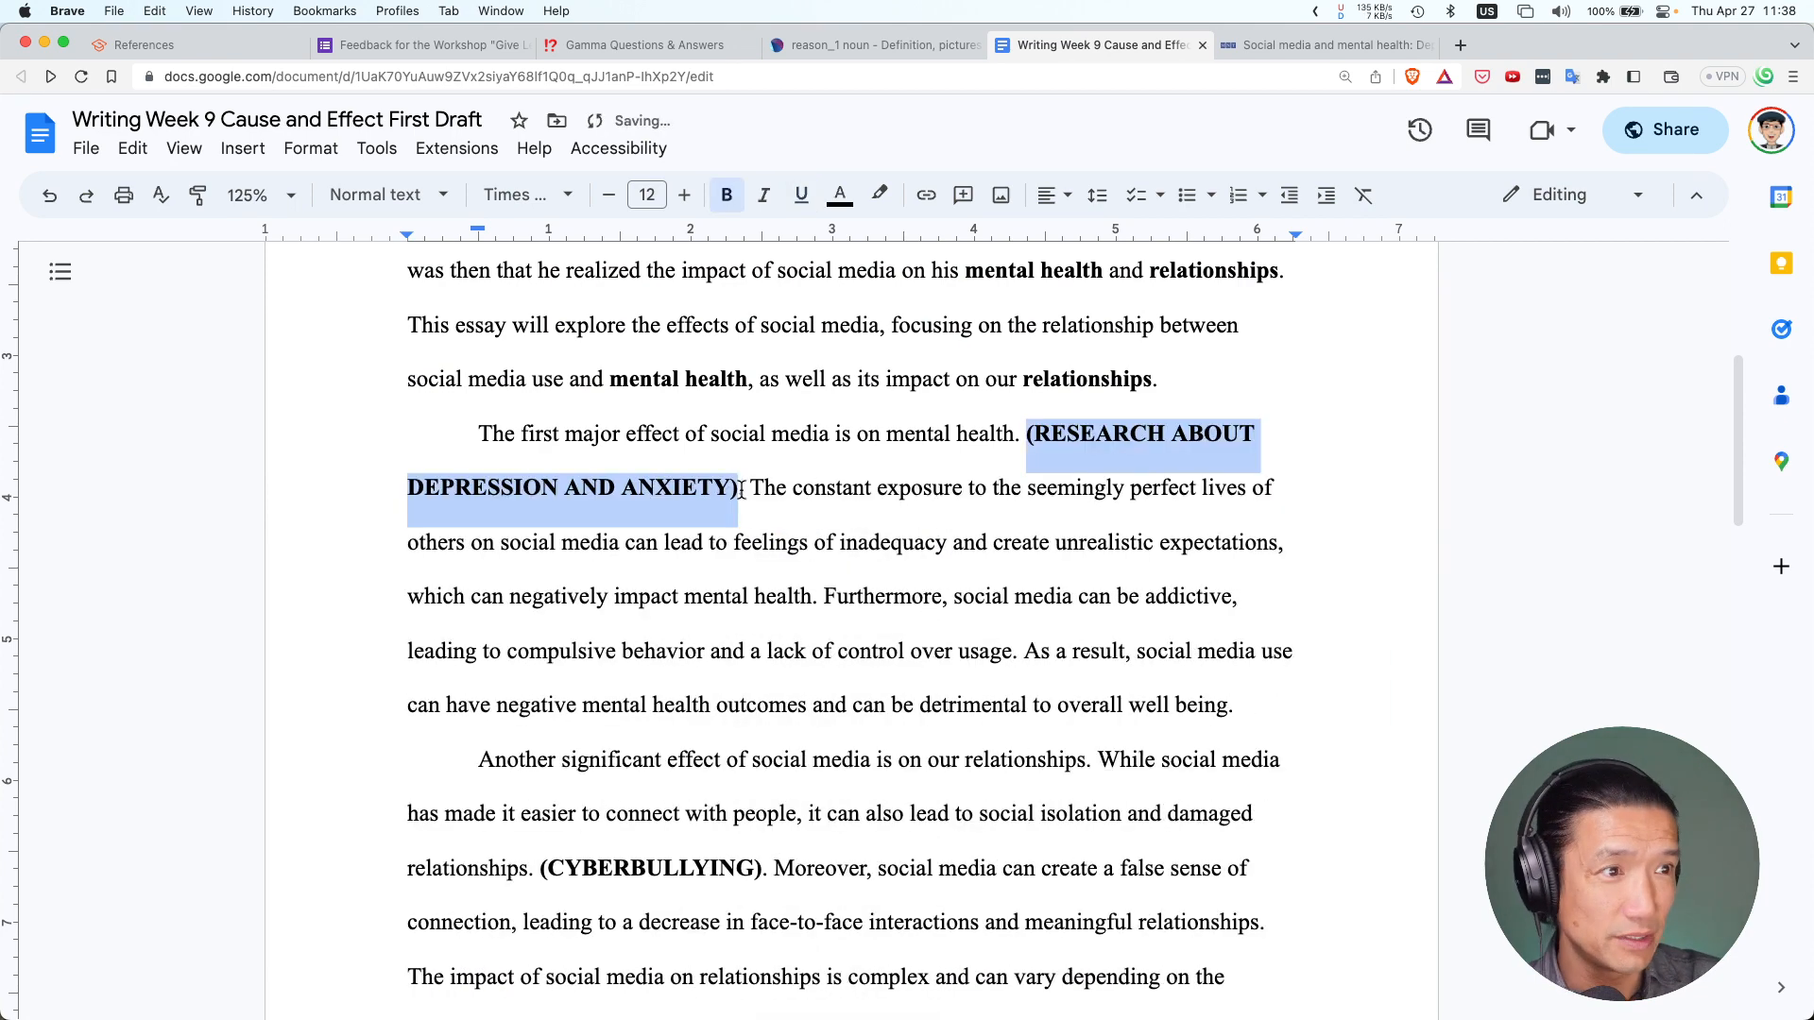
# Recopy the article's first paragraph and paste it over the placeholder
pyautogui.click(1353, 47)
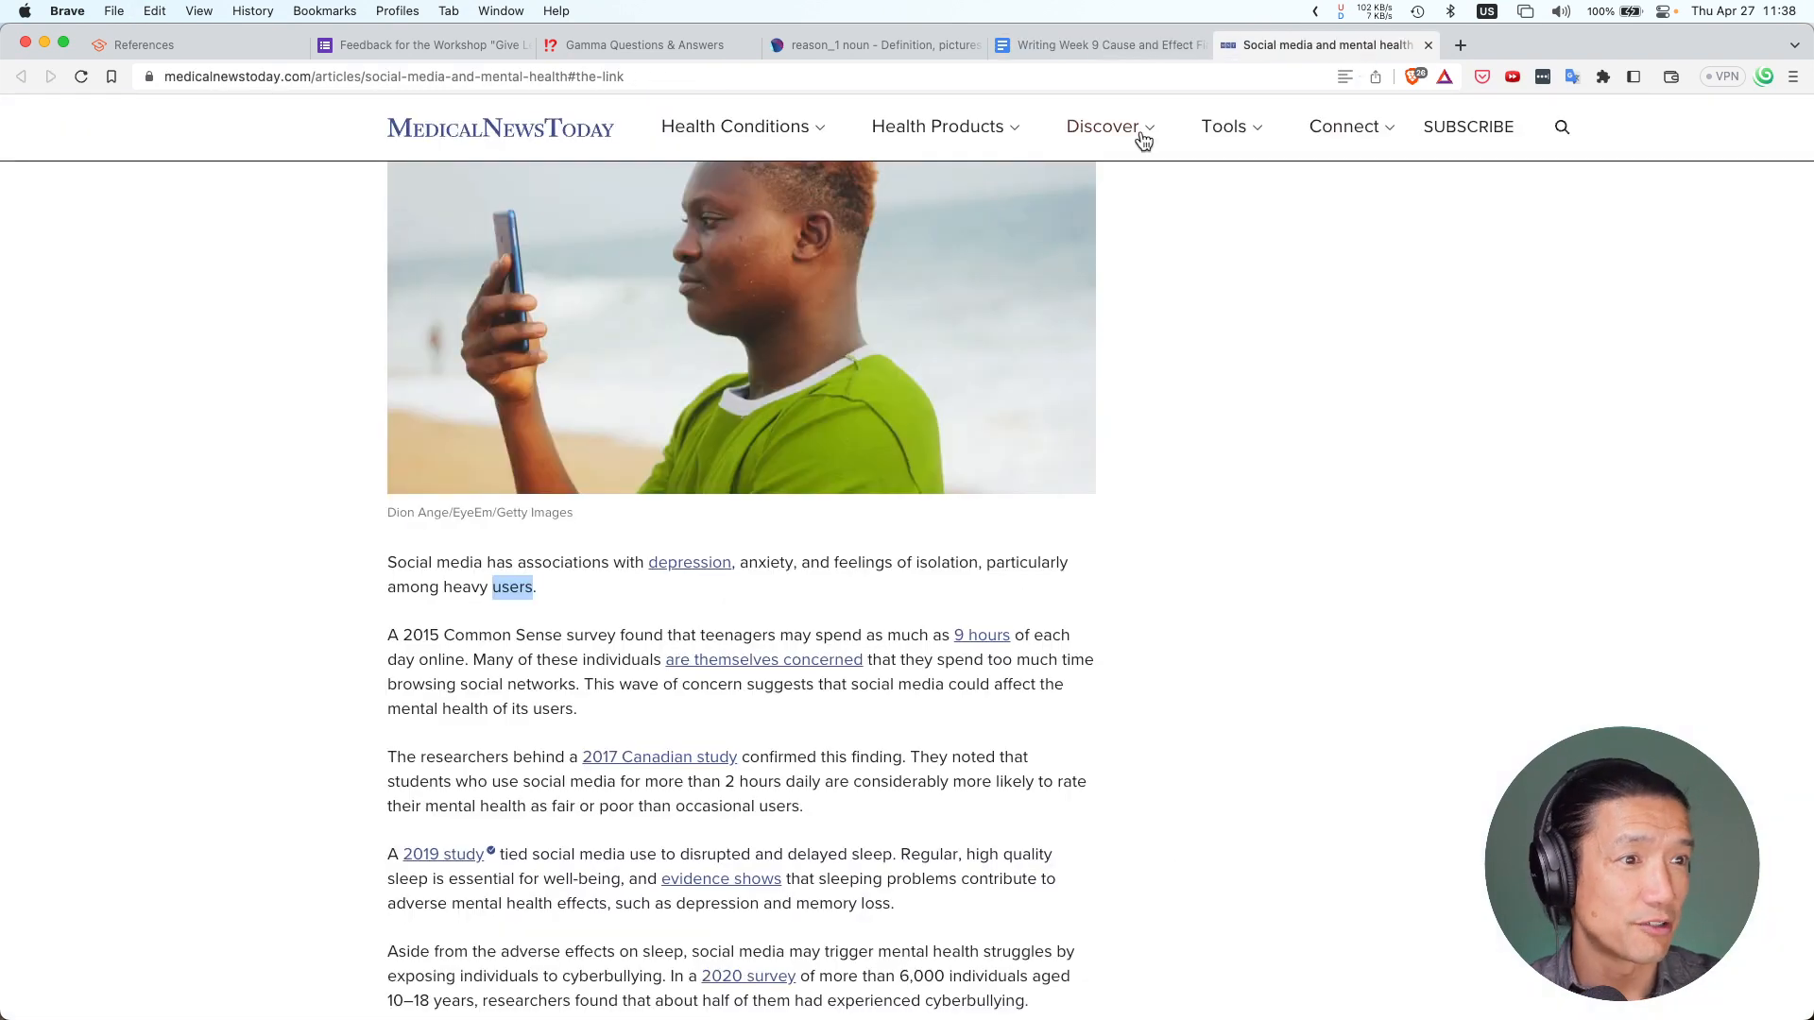
pyautogui.moveTo(382, 559); pyautogui.dragTo(580, 599)
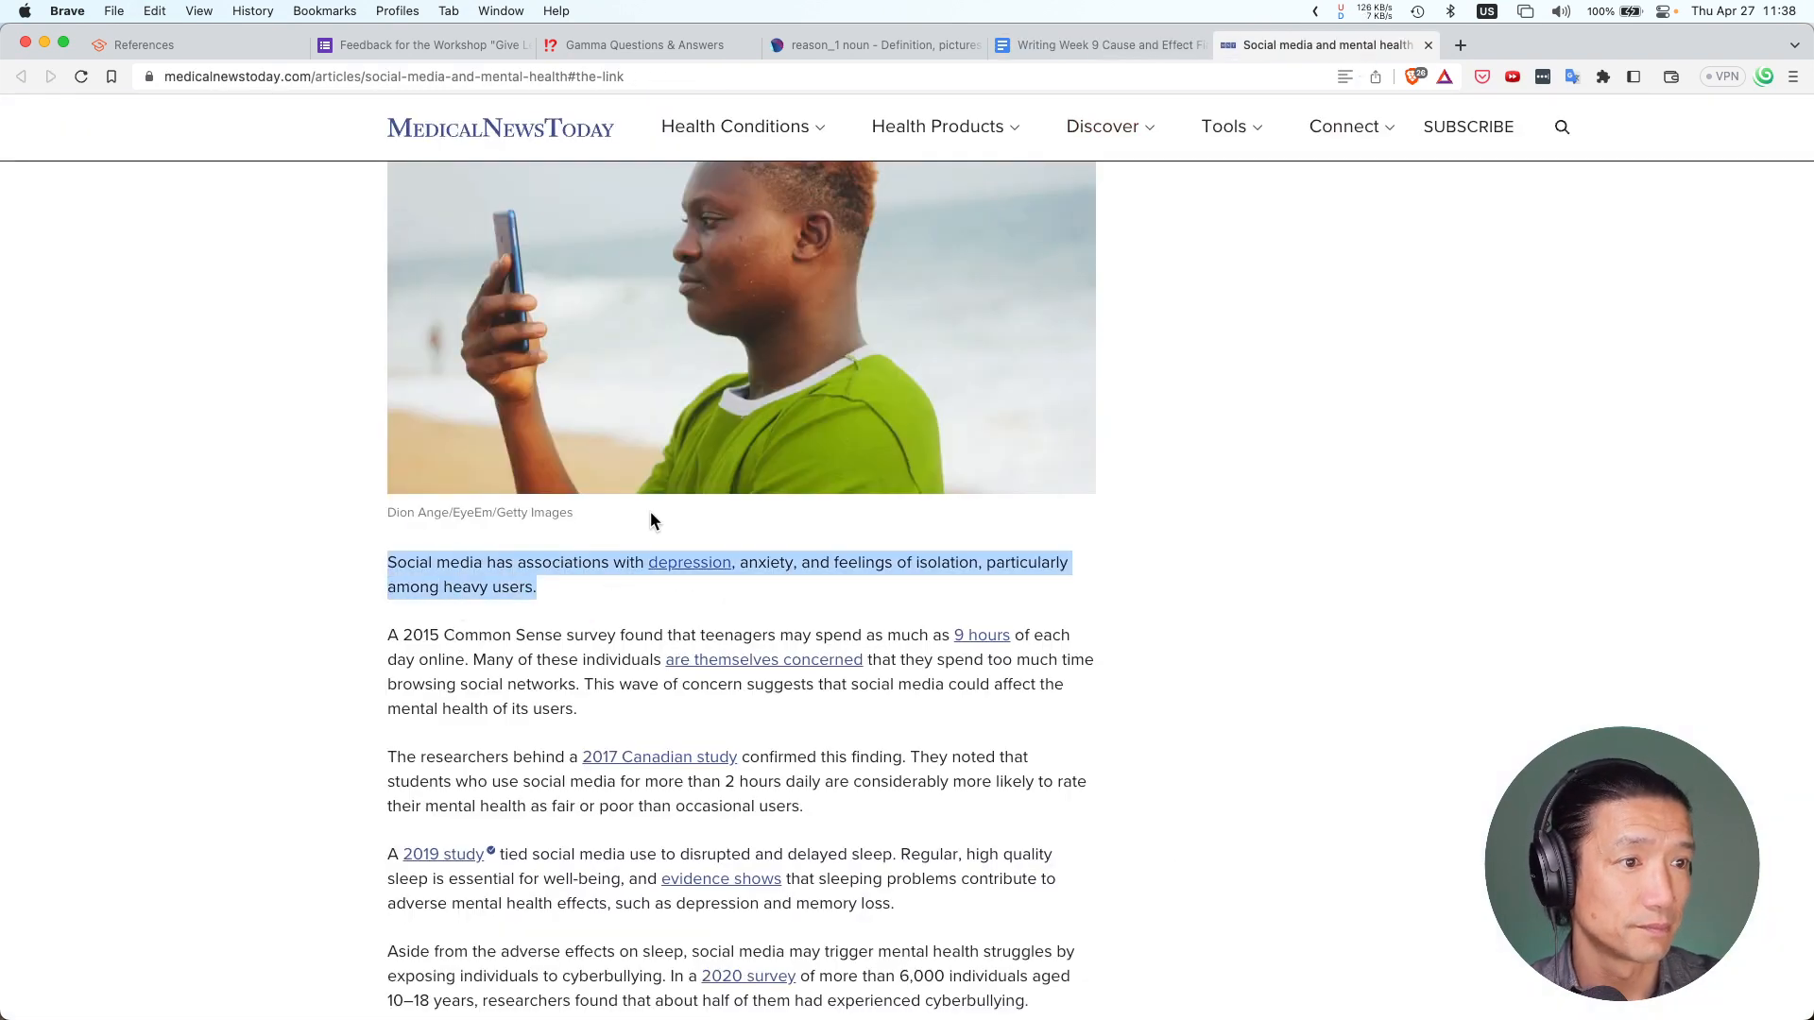
pyautogui.press('super+c')
pyautogui.click(1121, 44)
pyautogui.press('super+v')
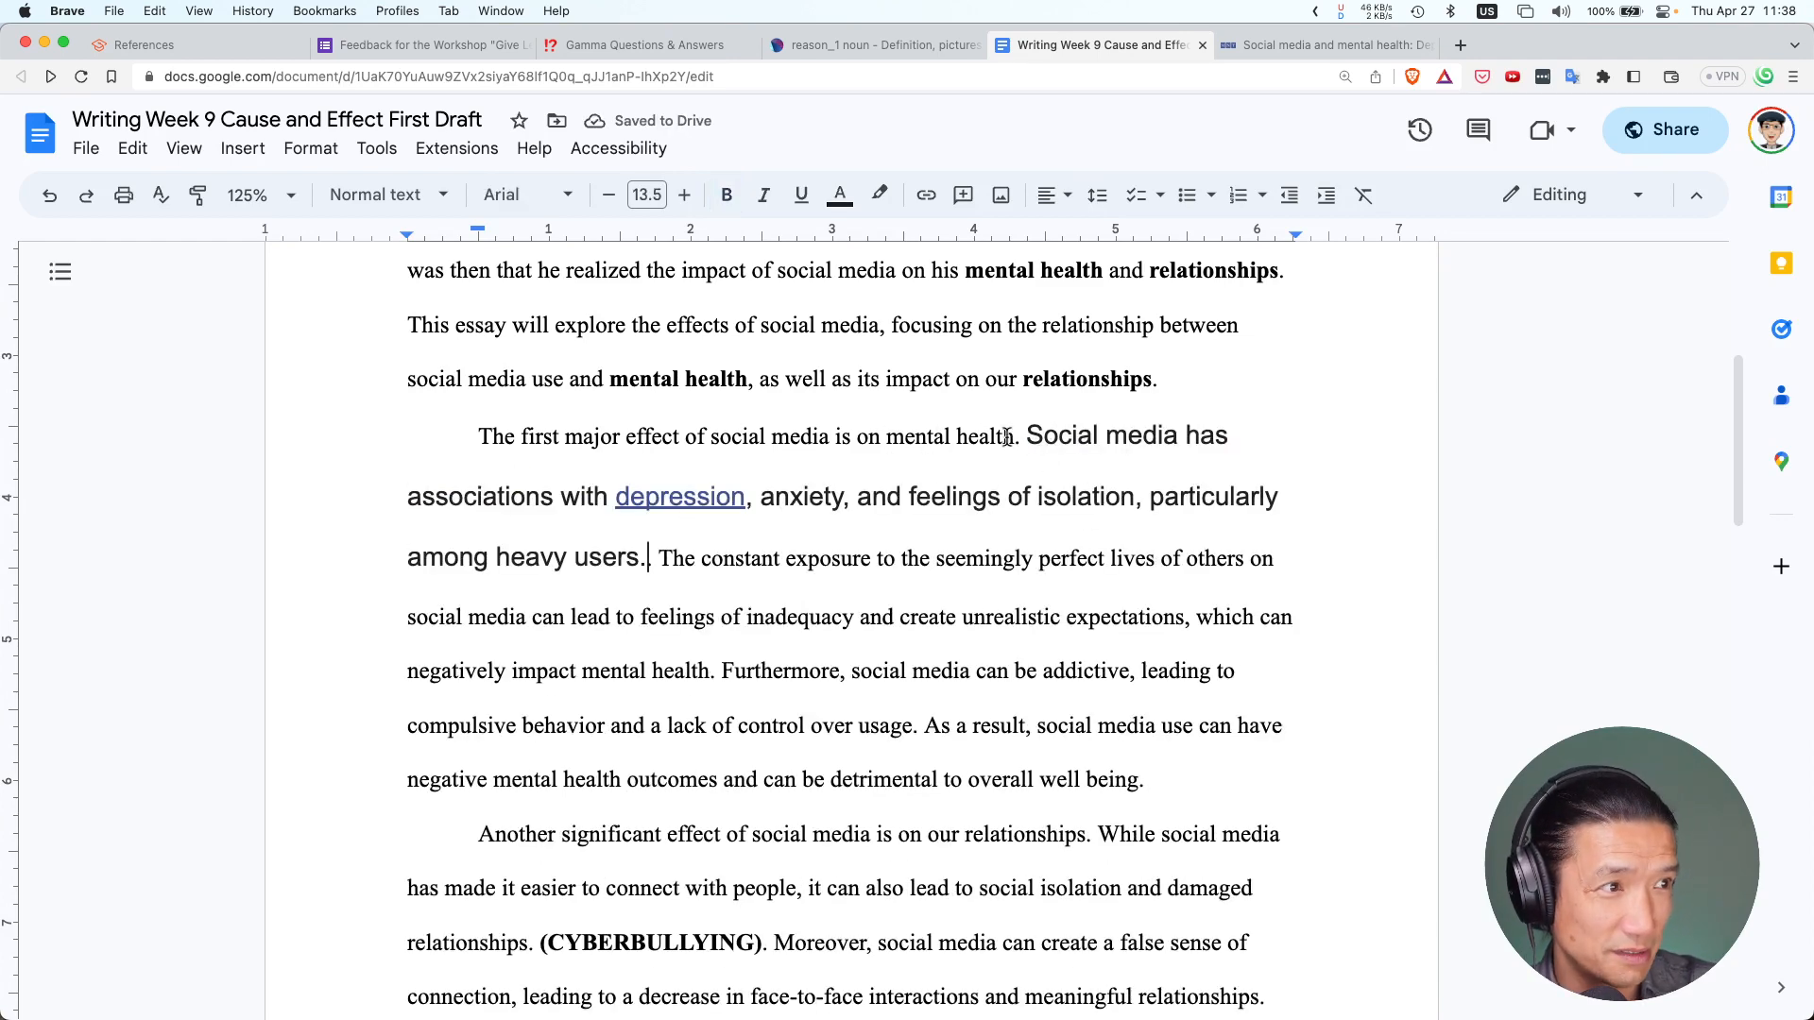
# Delete the duplicate period and extra space after 'users' in the pasted sentence
pyautogui.moveTo(1006, 437)
pyautogui.mouseDown()
pyautogui.moveTo(1063, 440)
pyautogui.moveTo(1023, 501)
pyautogui.moveTo(653, 567)
pyautogui.mouseUp()
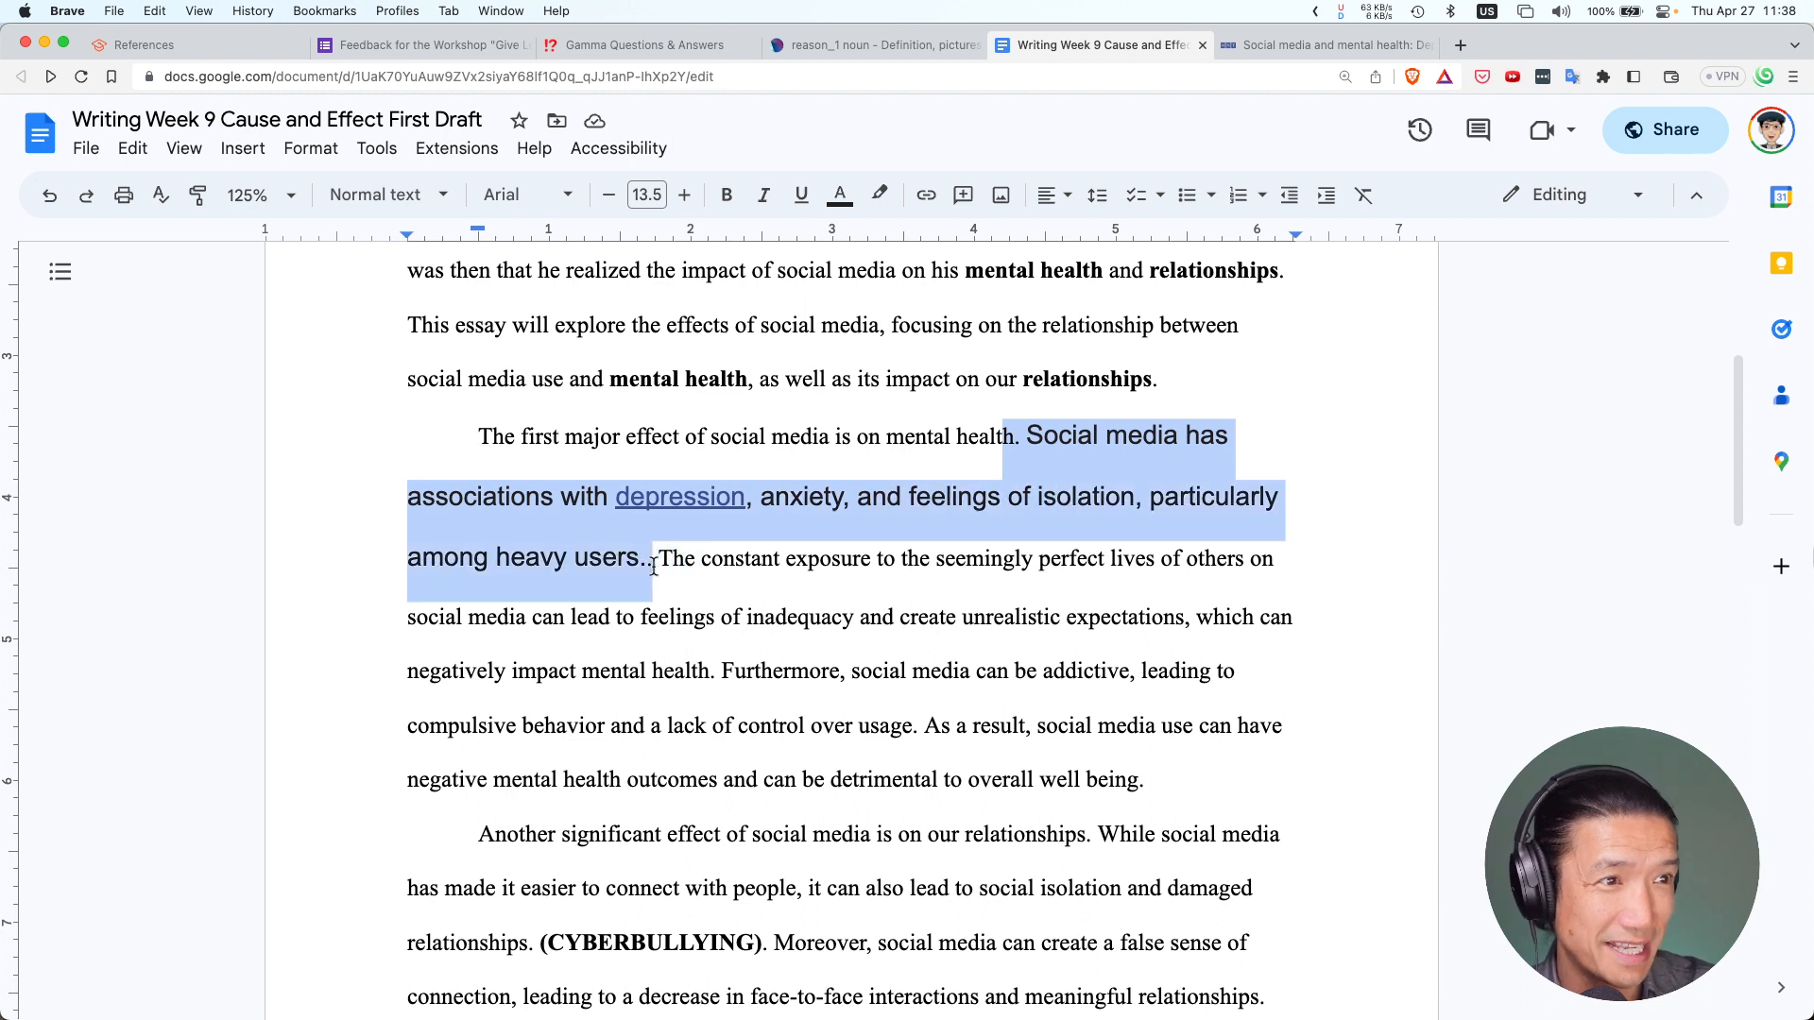
pyautogui.press('Right')
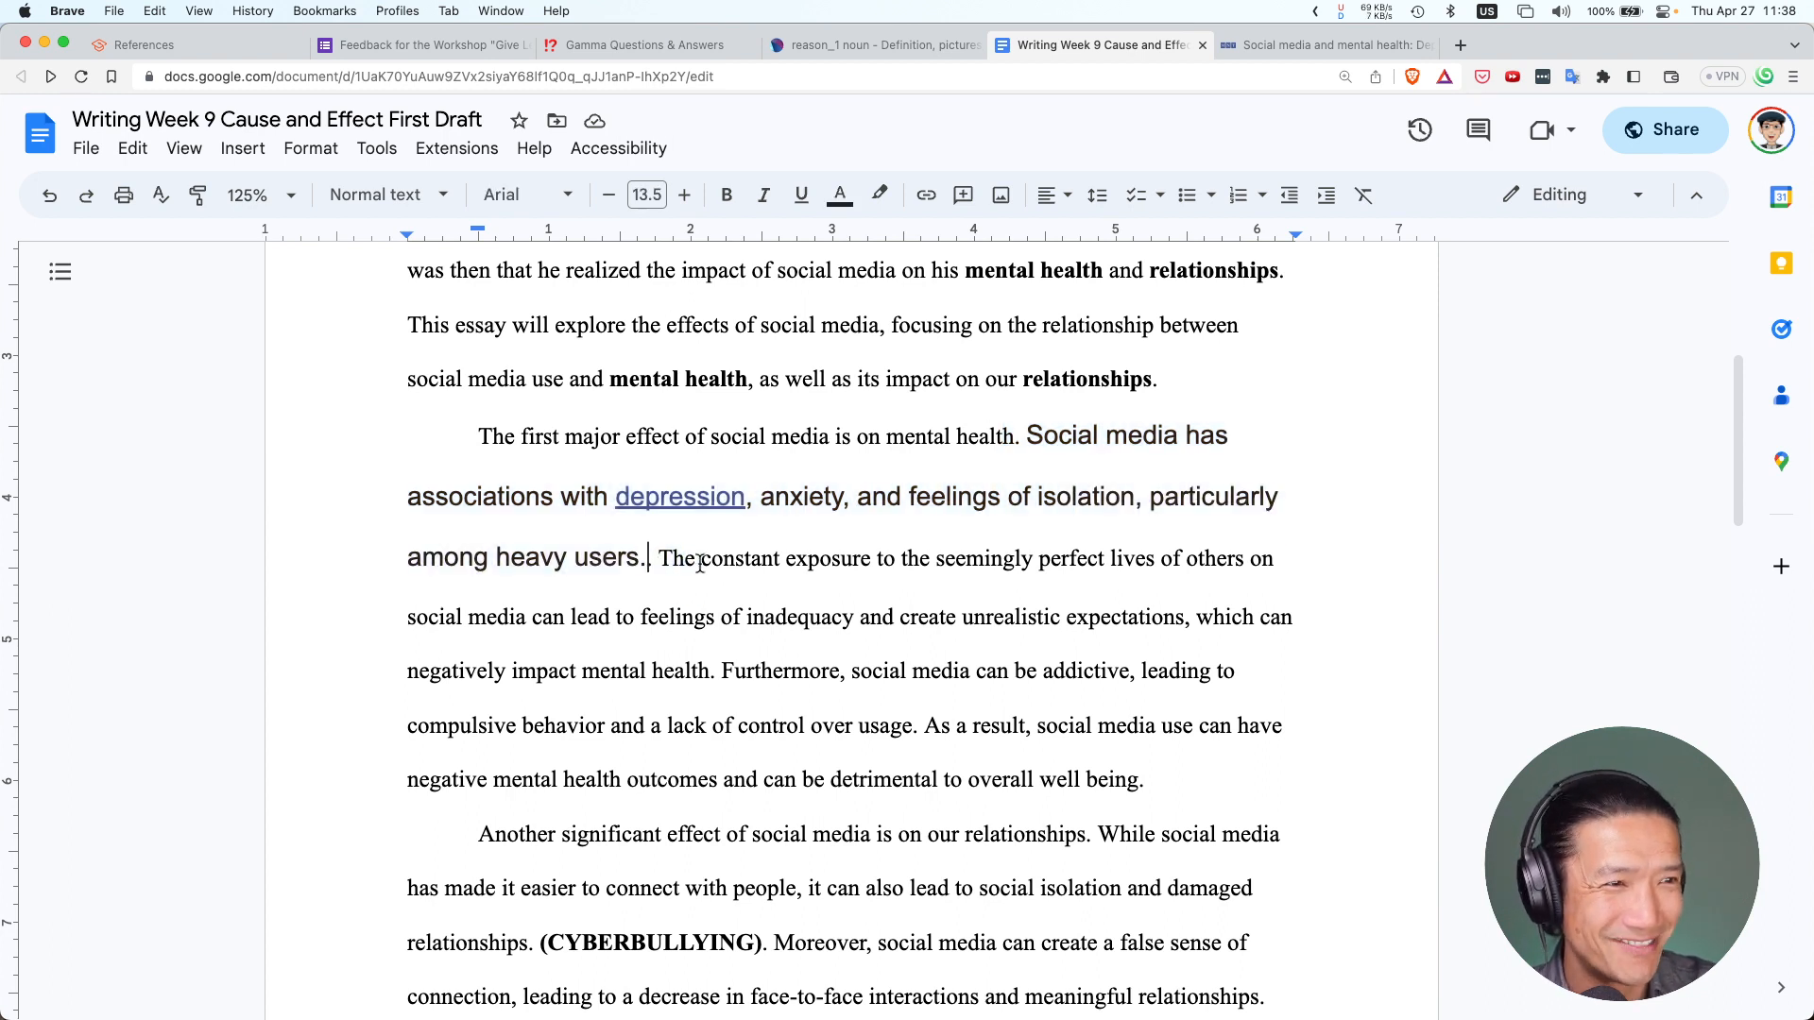
pyautogui.press('Left')
pyautogui.press('Delete')
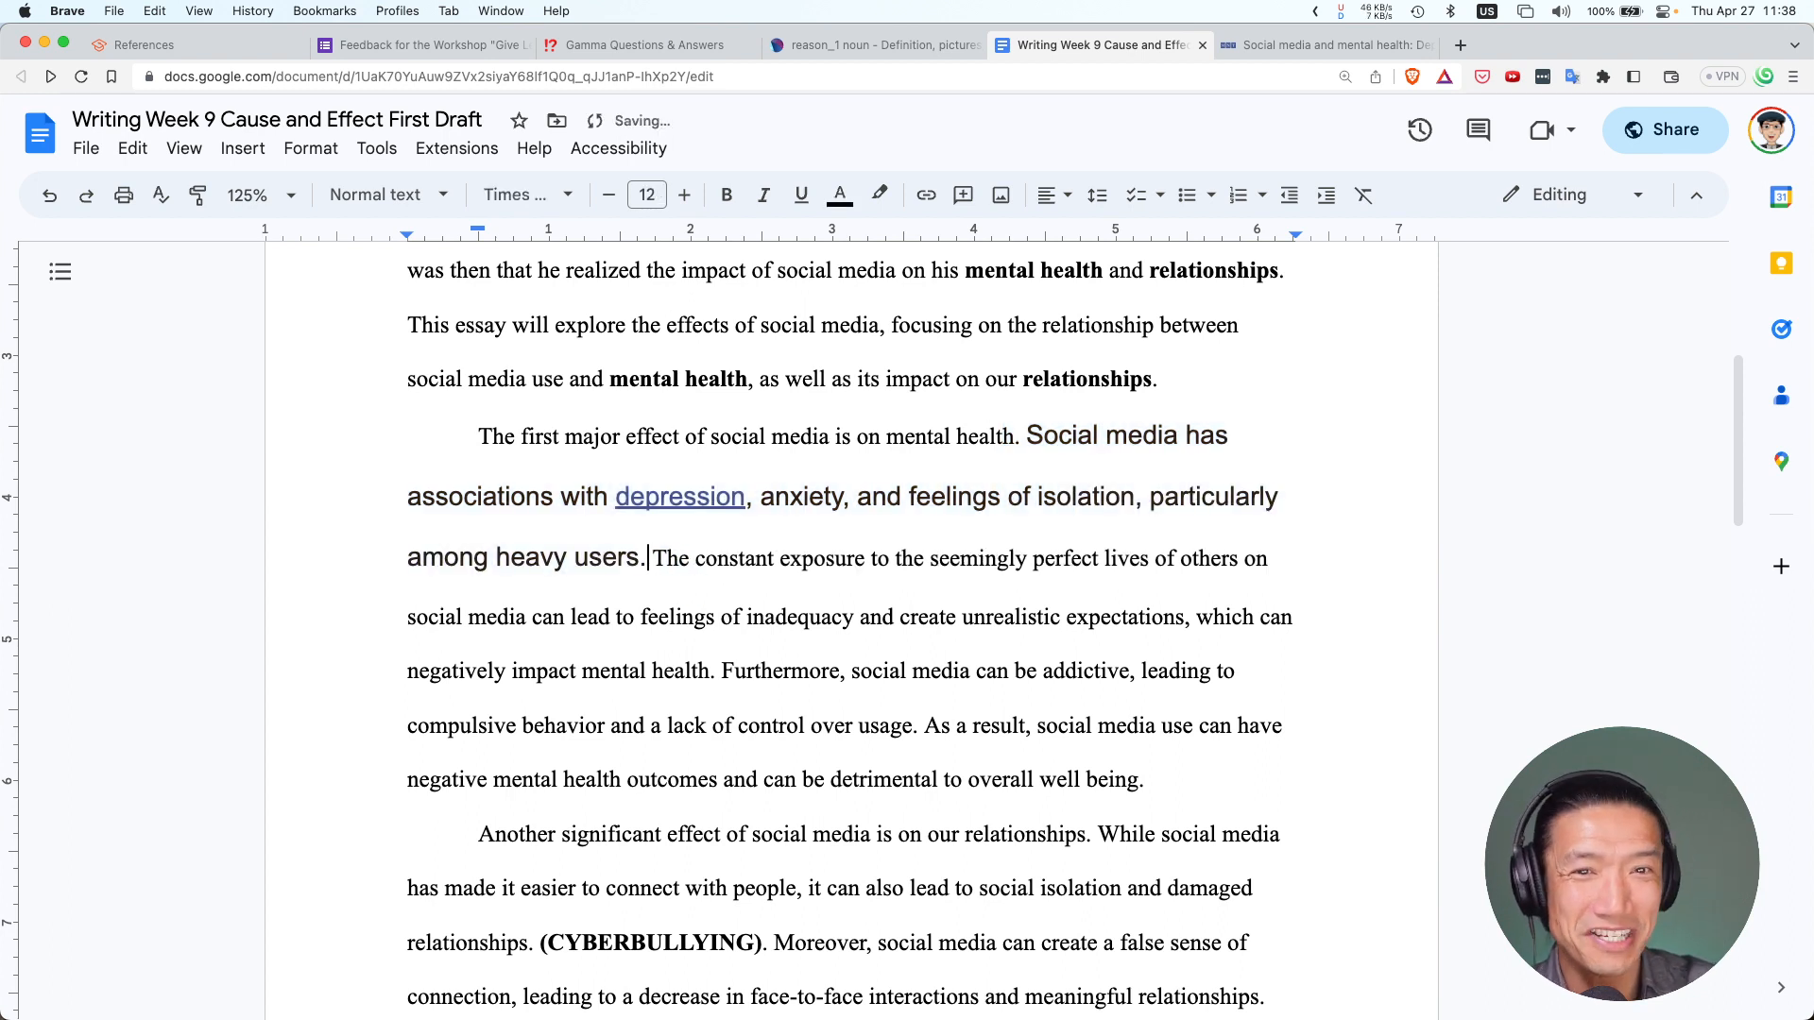
pyautogui.press('Delete')
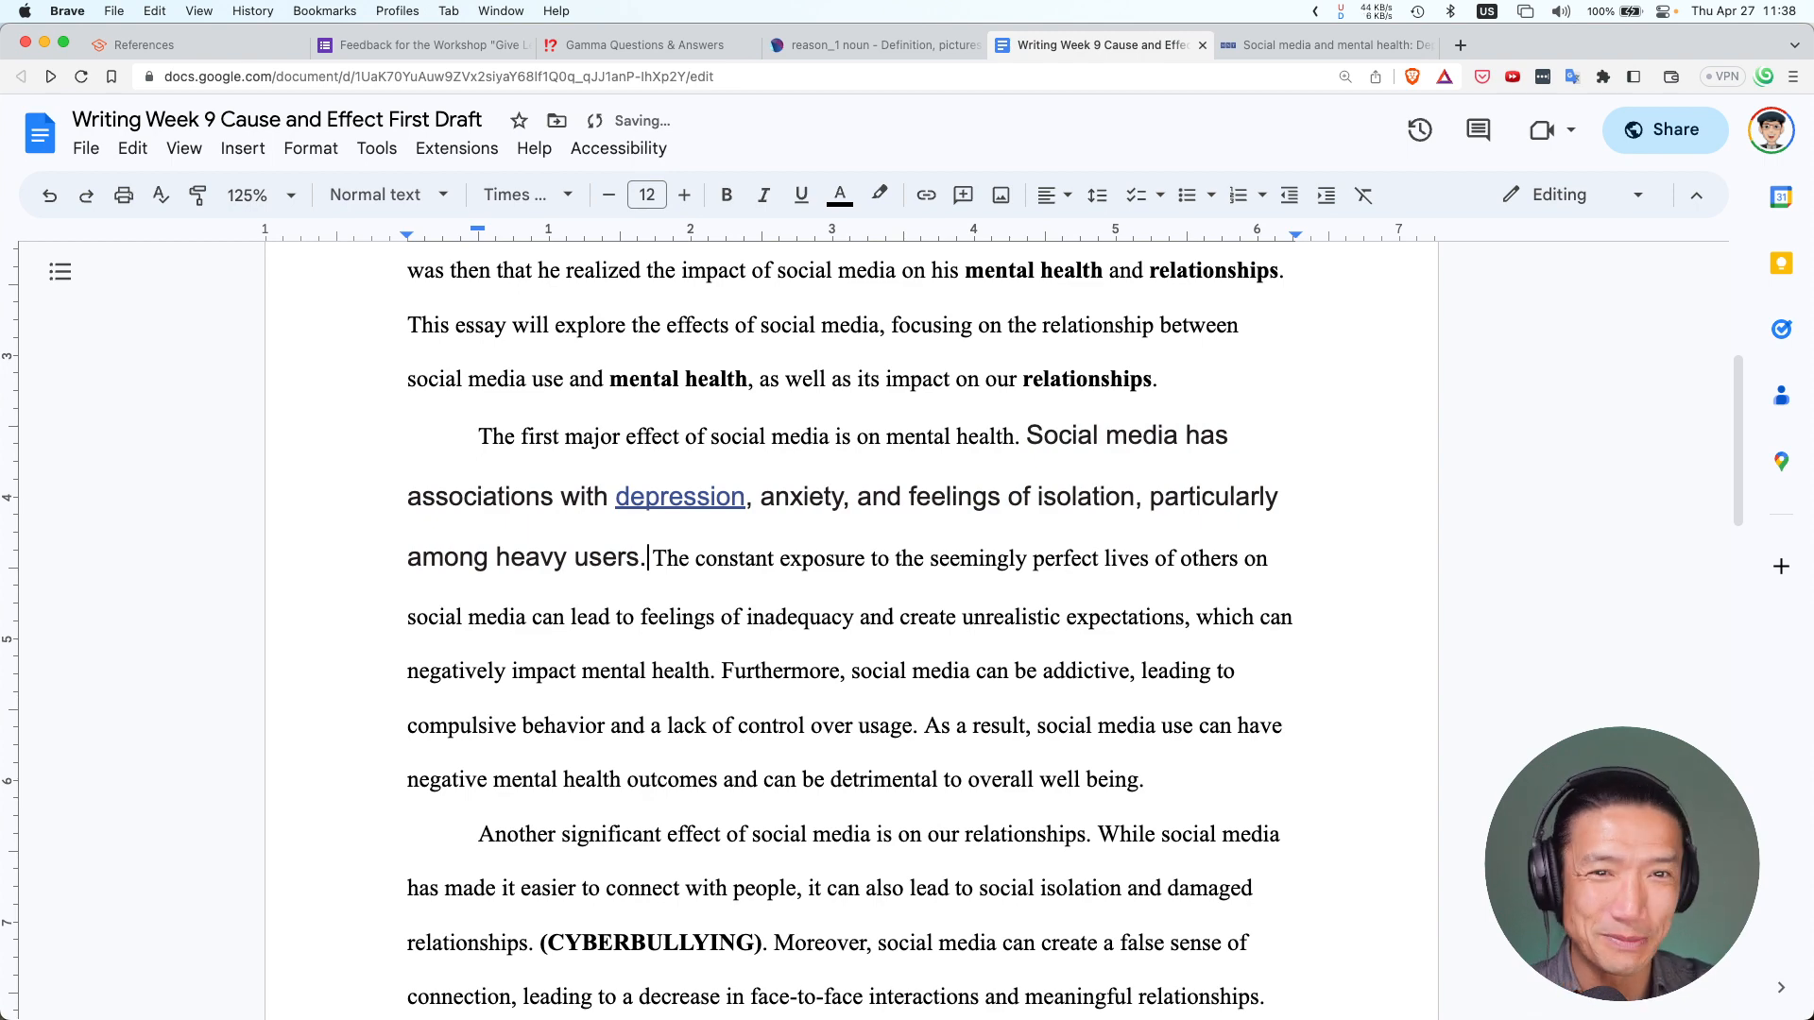
# Wrap the pasted sentence in opening and closing quotation marks
pyautogui.click(1033, 433)
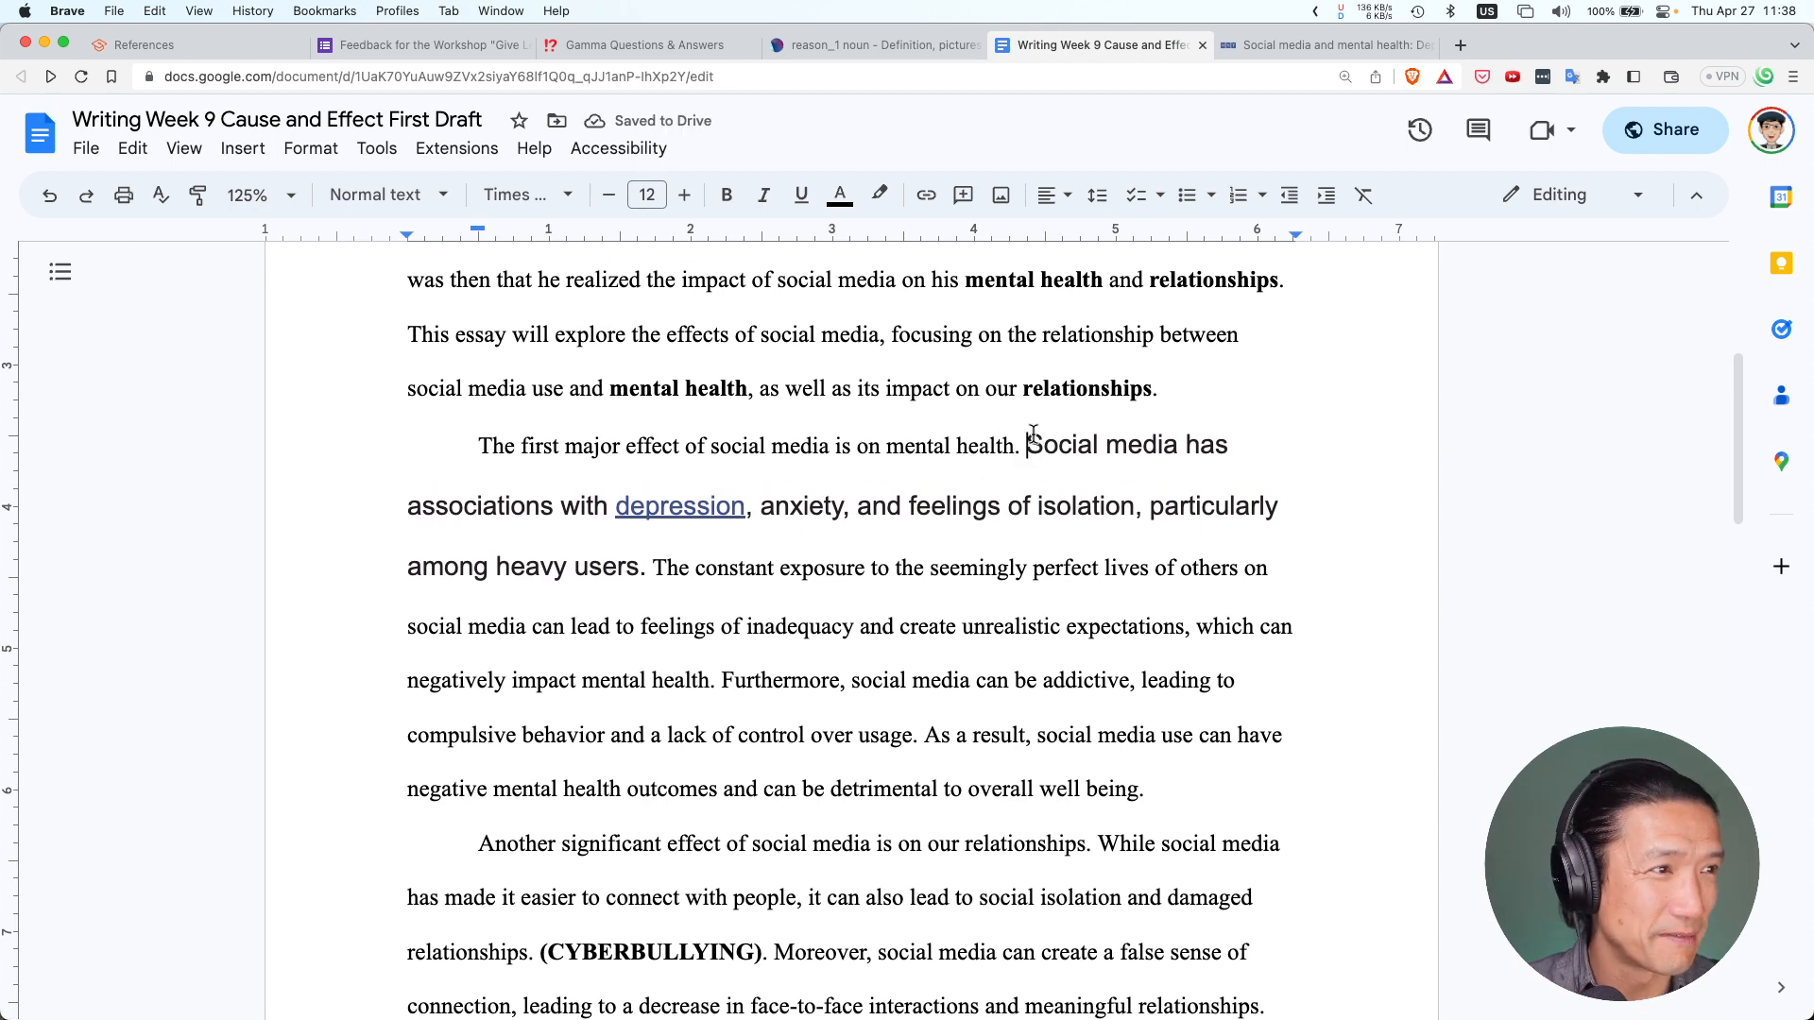
pyautogui.write('"')
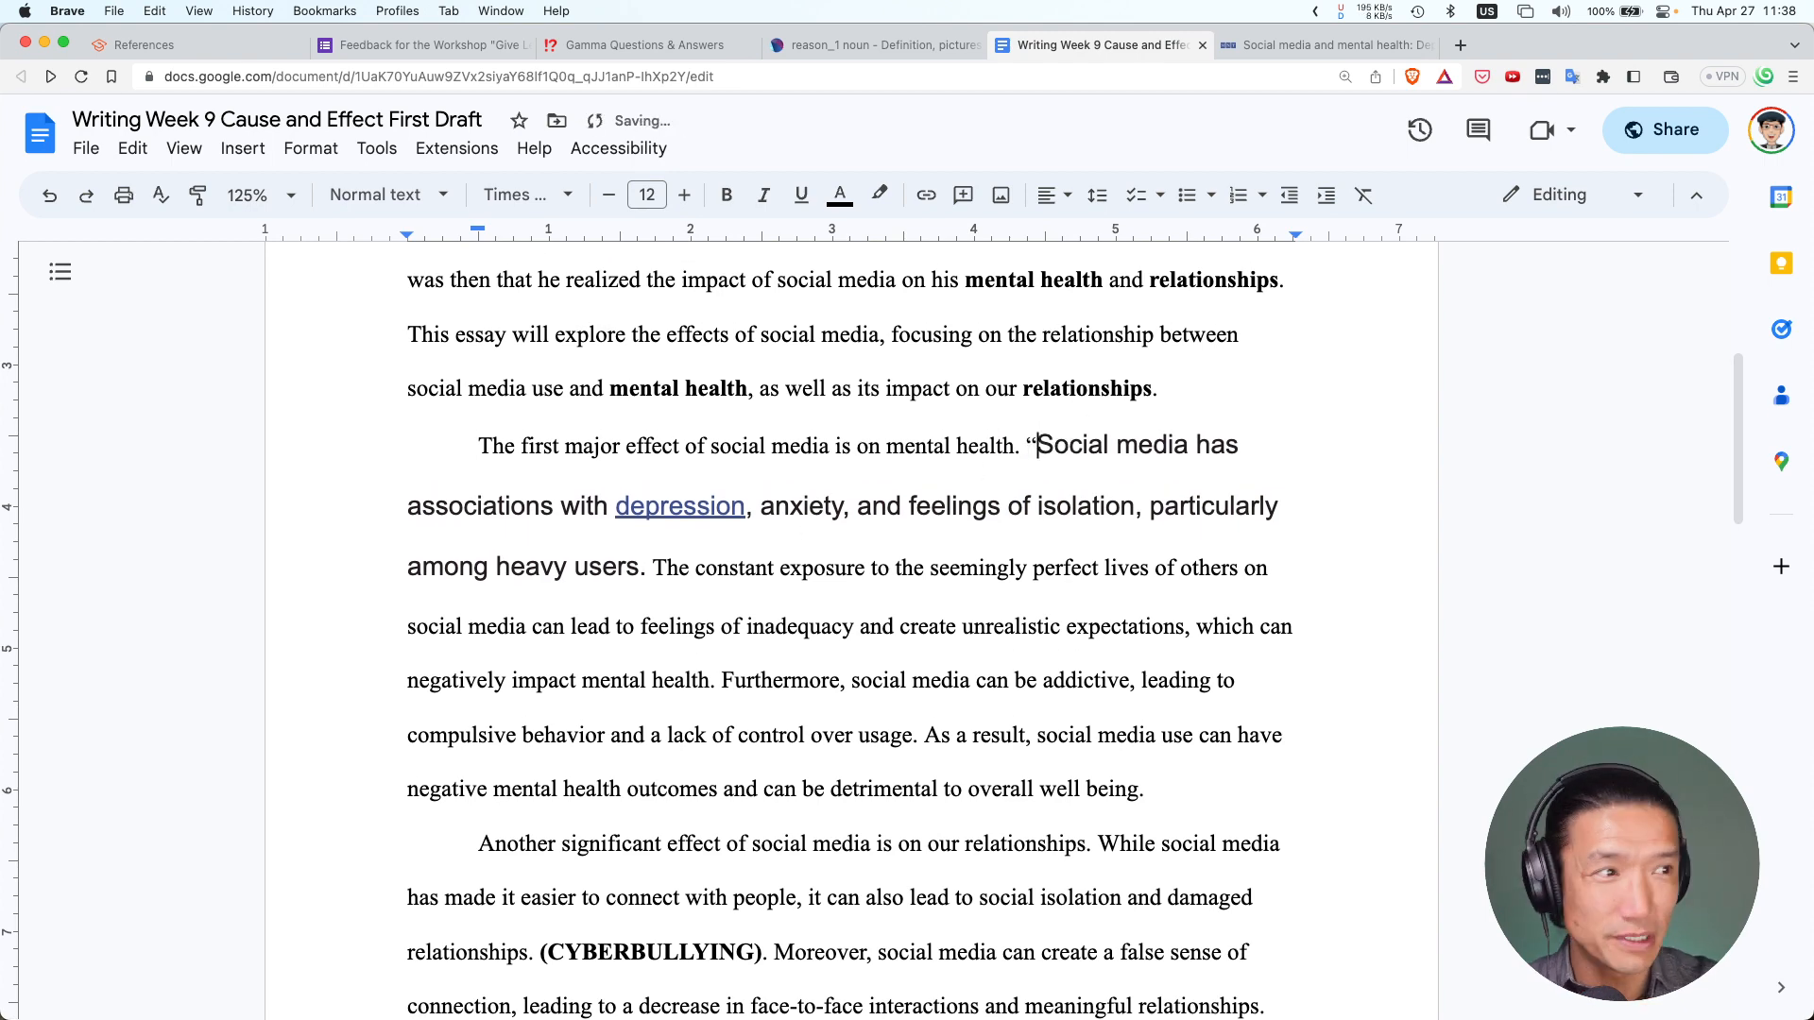
pyautogui.click(630, 569)
pyautogui.press('Right')
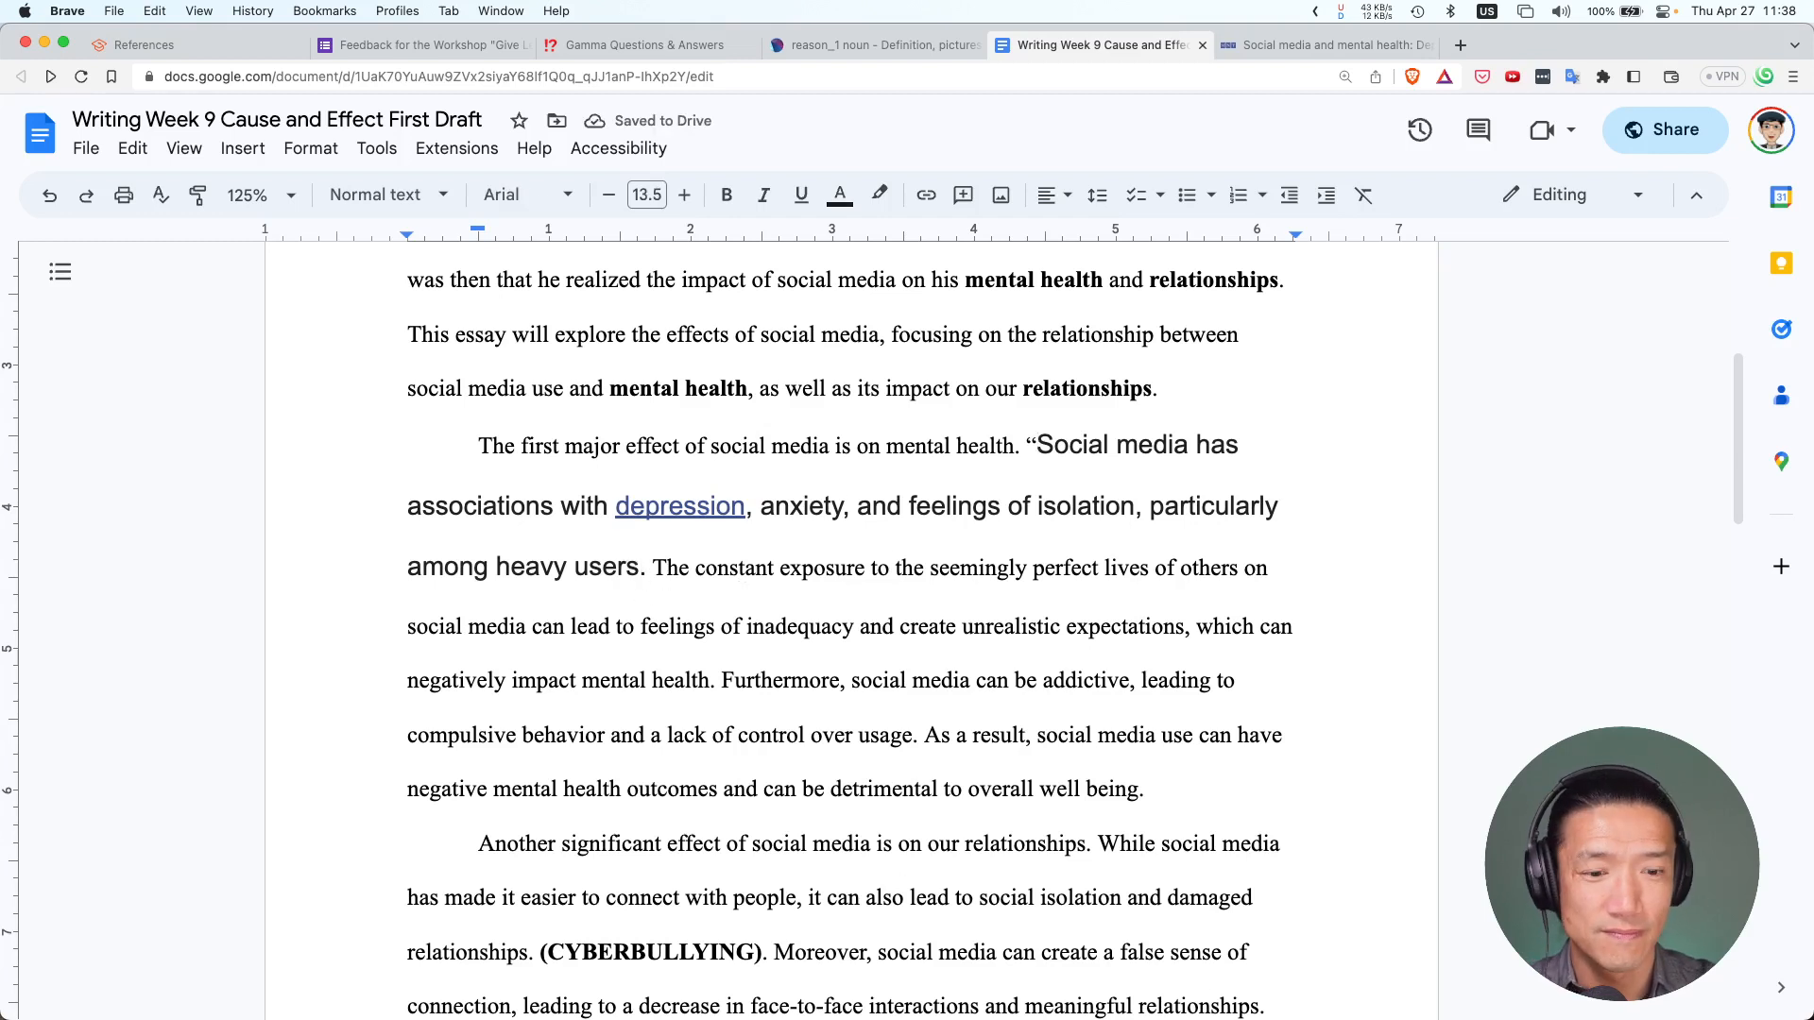
pyautogui.write('"')
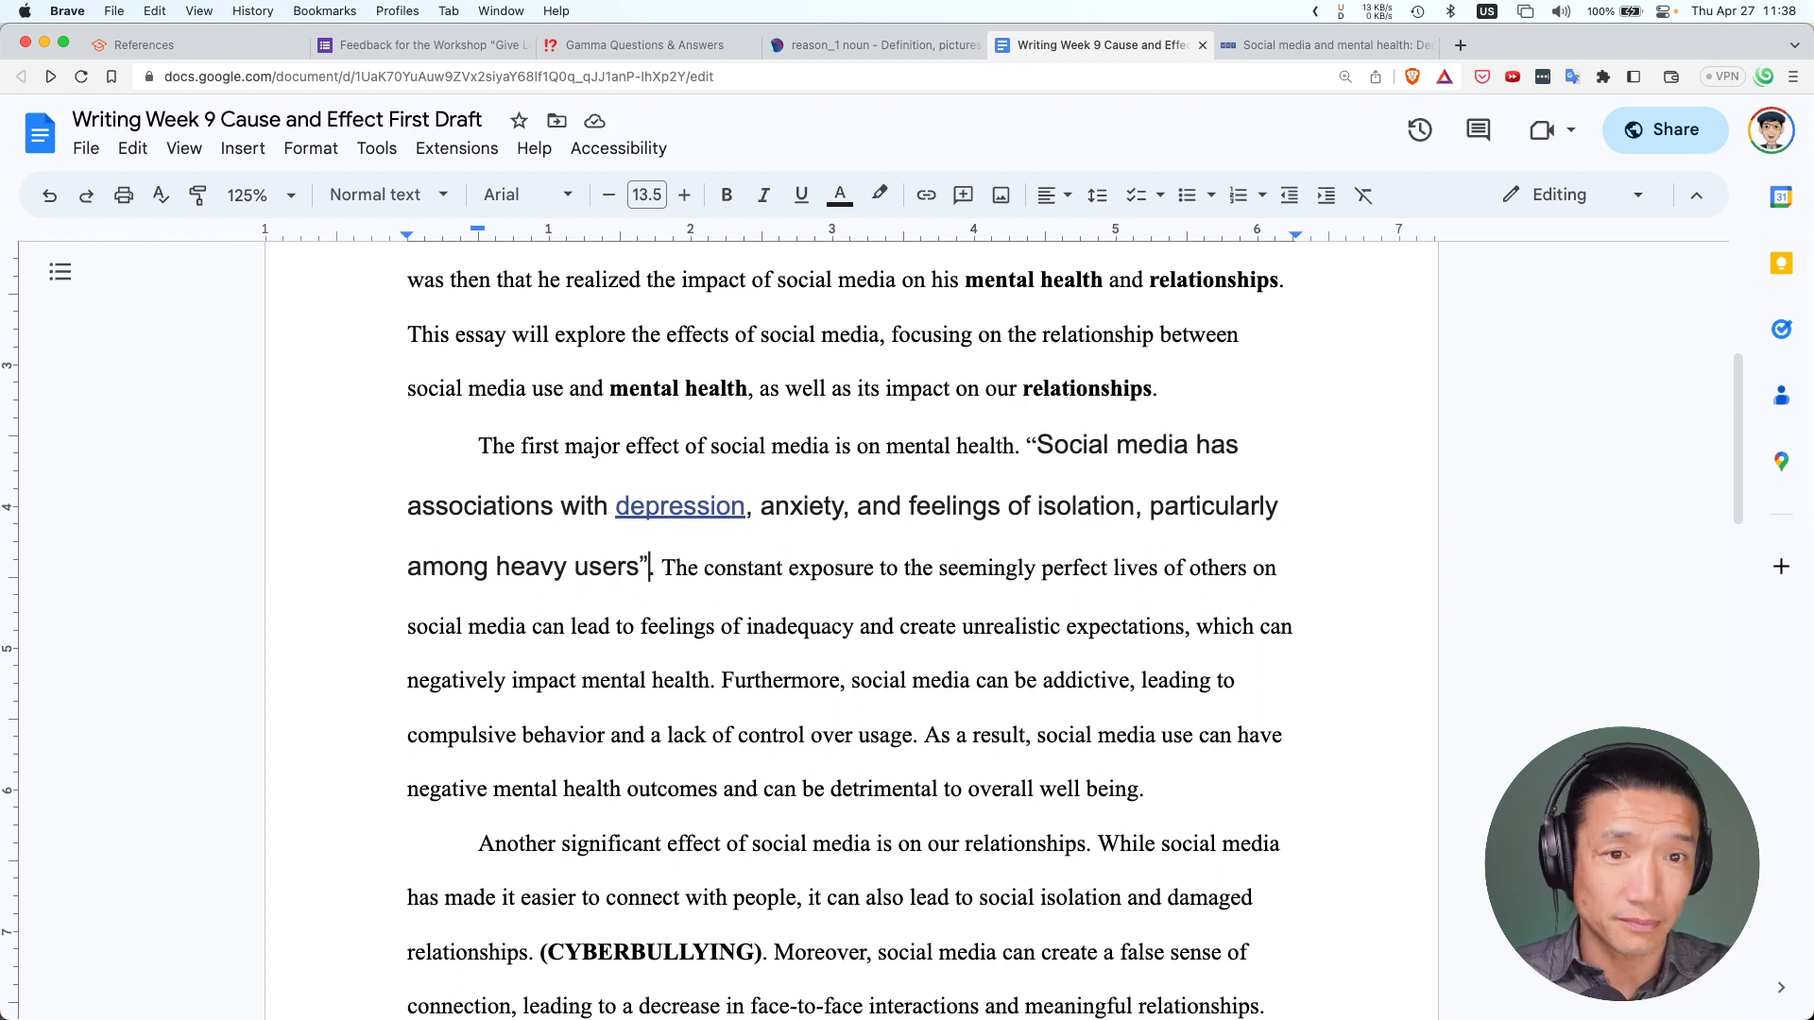
# Check the depression link in the quote, then undo back to the bold placeholder
pyautogui.scroll(2, 639, 472)
pyautogui.scroll(4, 639, 473)
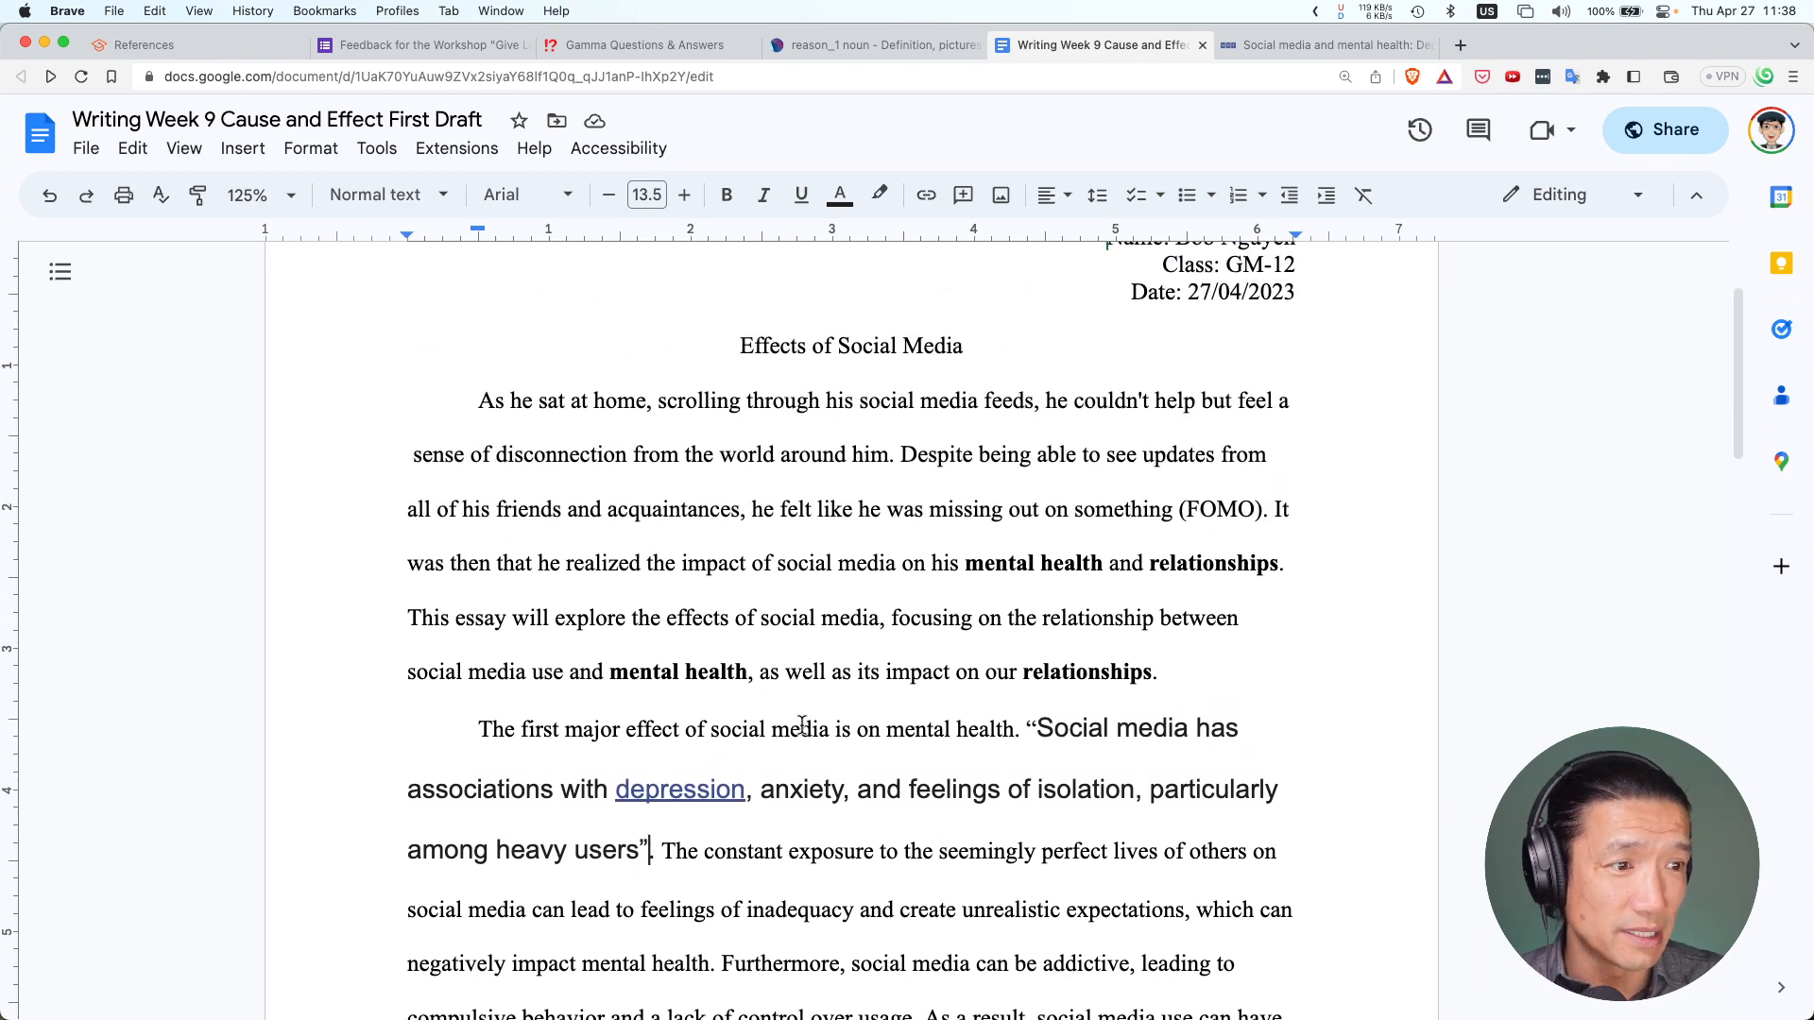
pyautogui.click(866, 782)
pyautogui.scroll(-3, 869, 755)
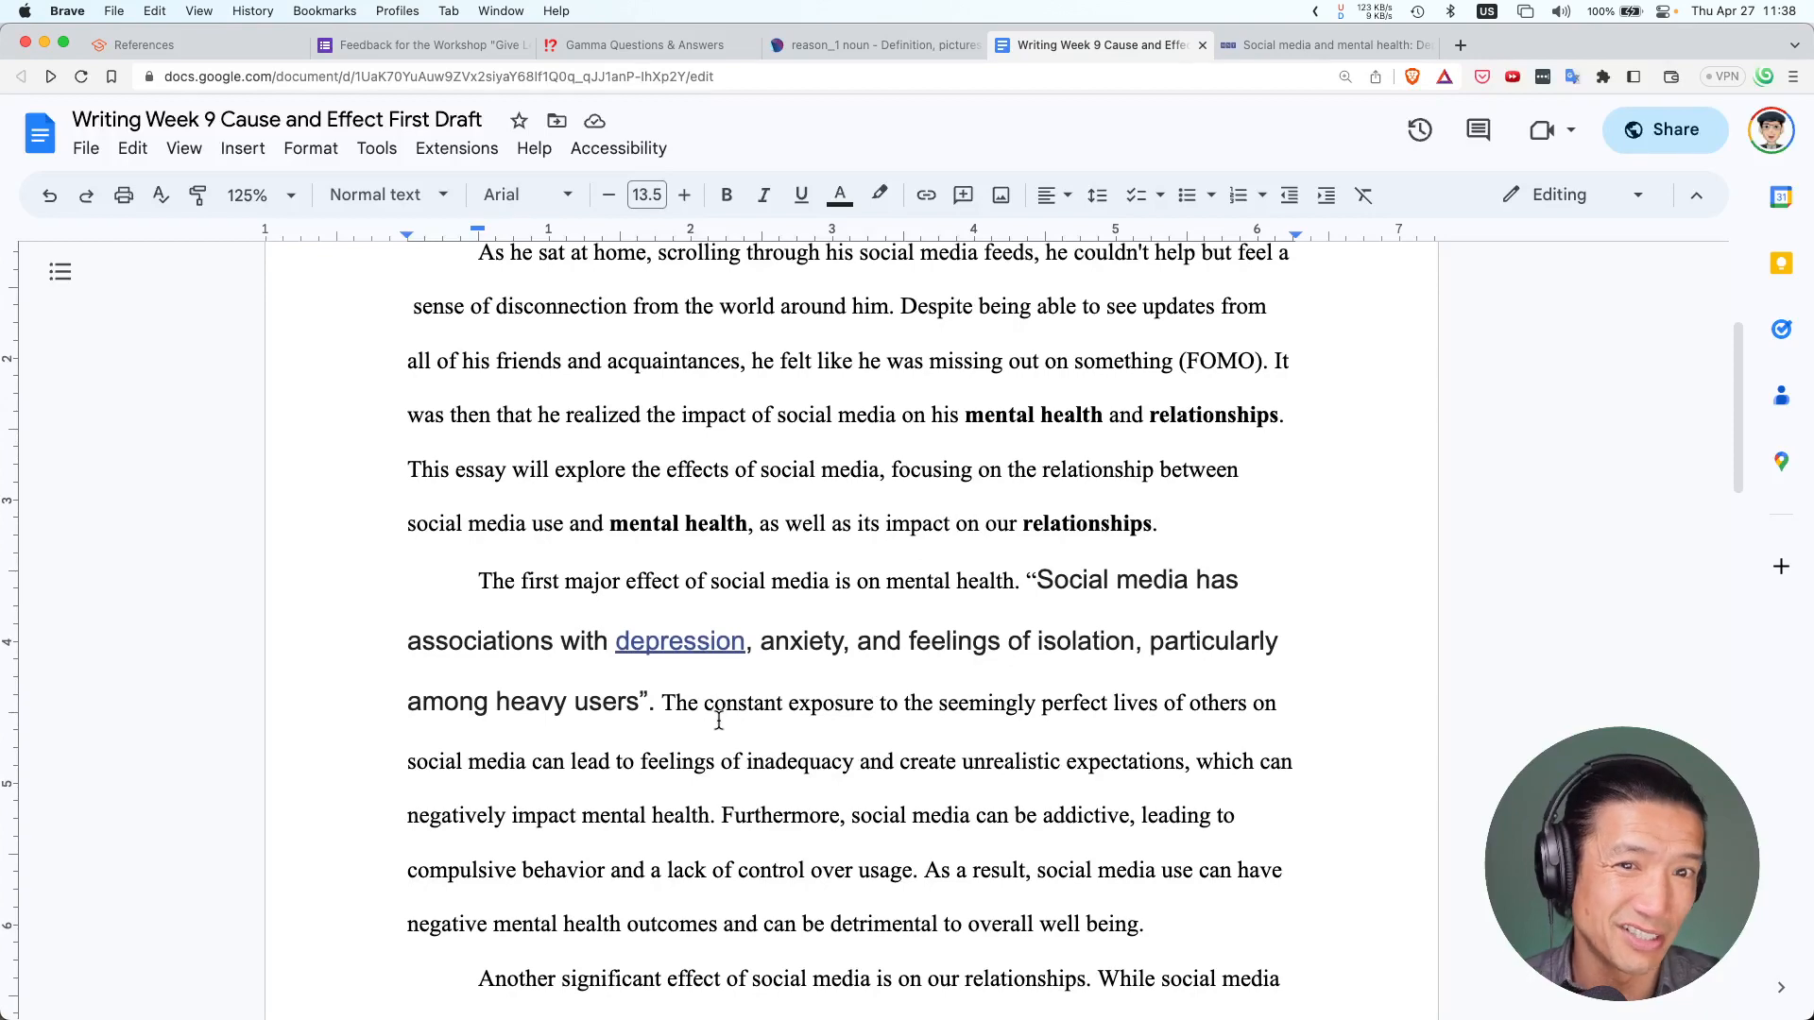
pyautogui.click(709, 732)
pyautogui.press('BackSpace')
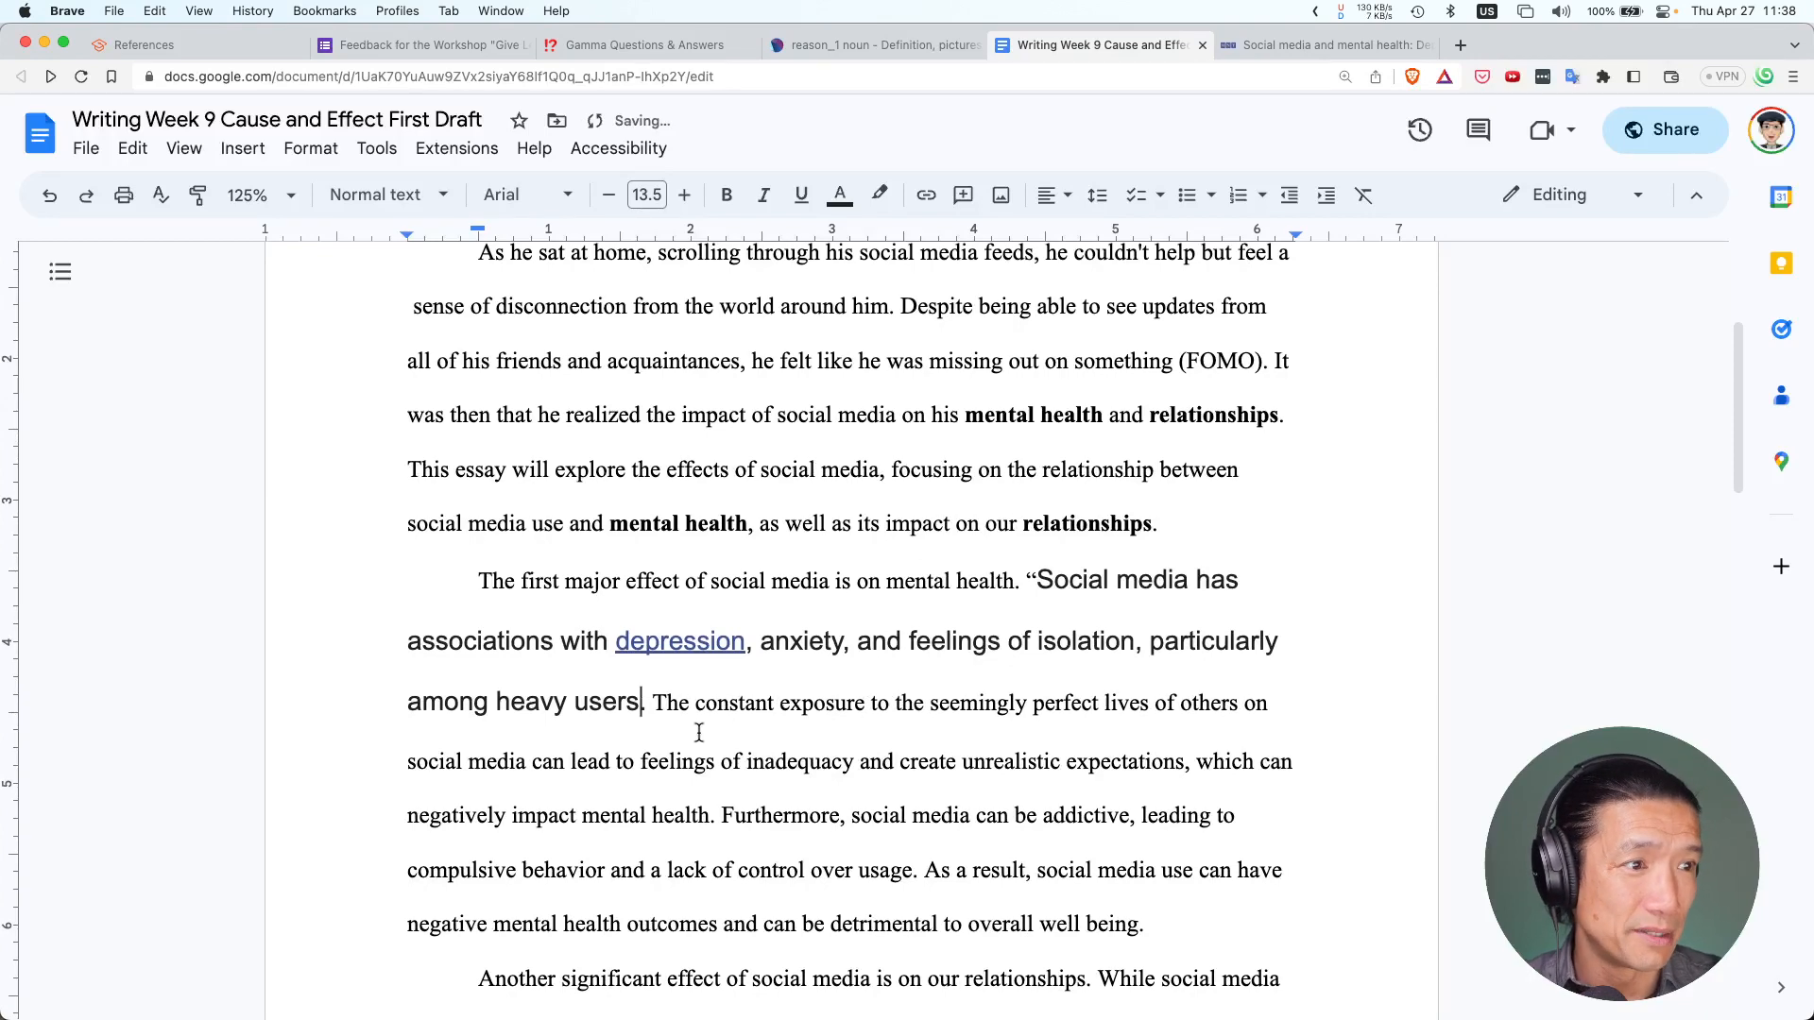
pyautogui.press('super+z')
pyautogui.press('super+z')
pyautogui.press('super+z')
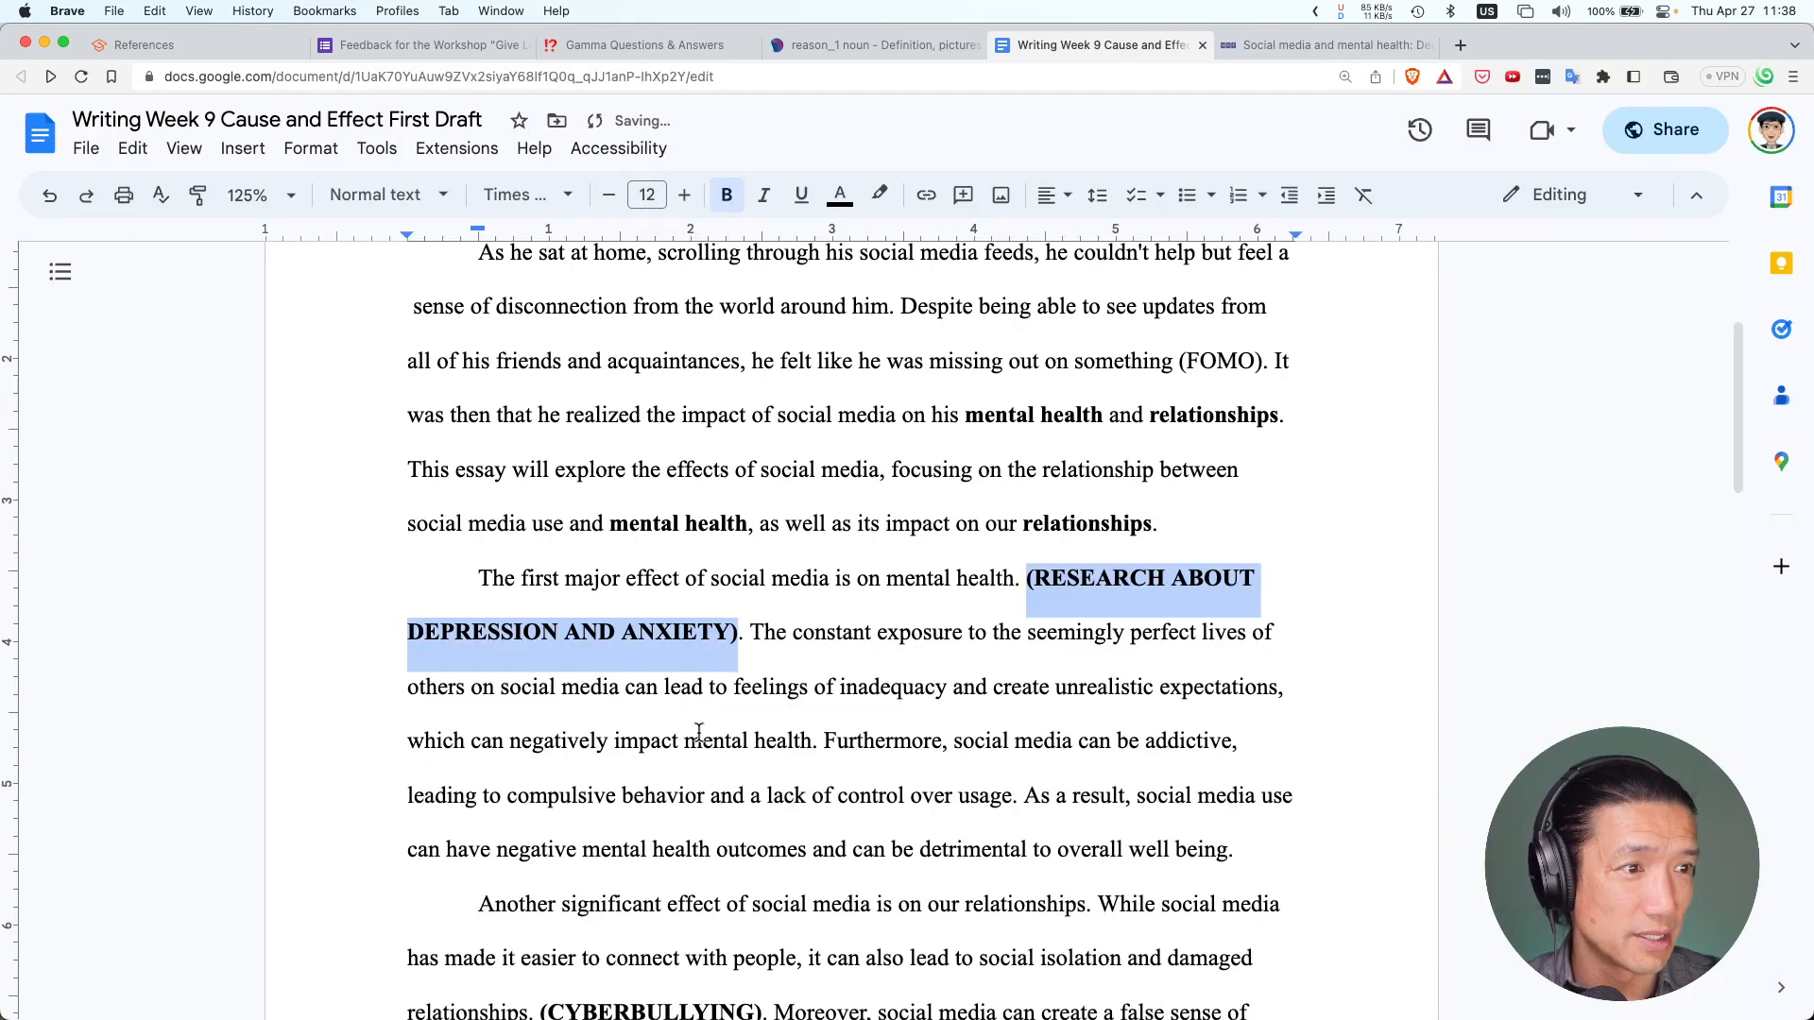
# Paste the source sentence over the placeholder without formatting and remove its bold
pyautogui.click(132, 148)
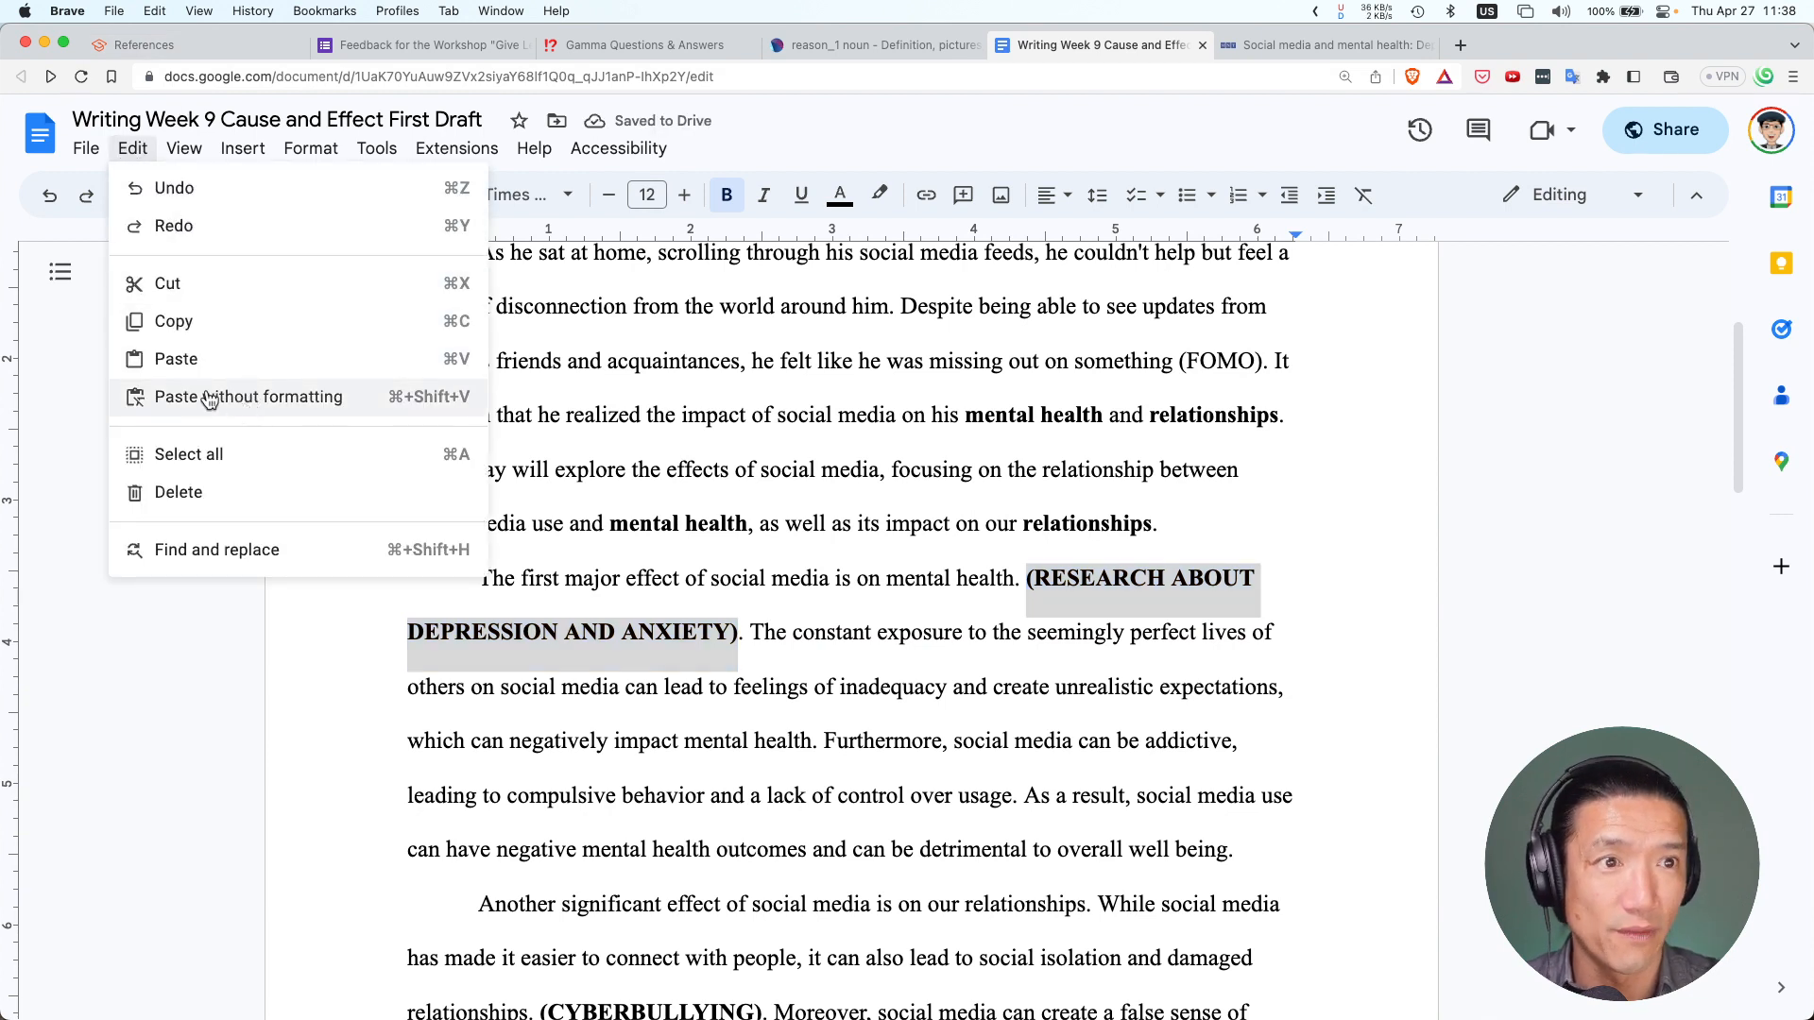
pyautogui.click(408, 398)
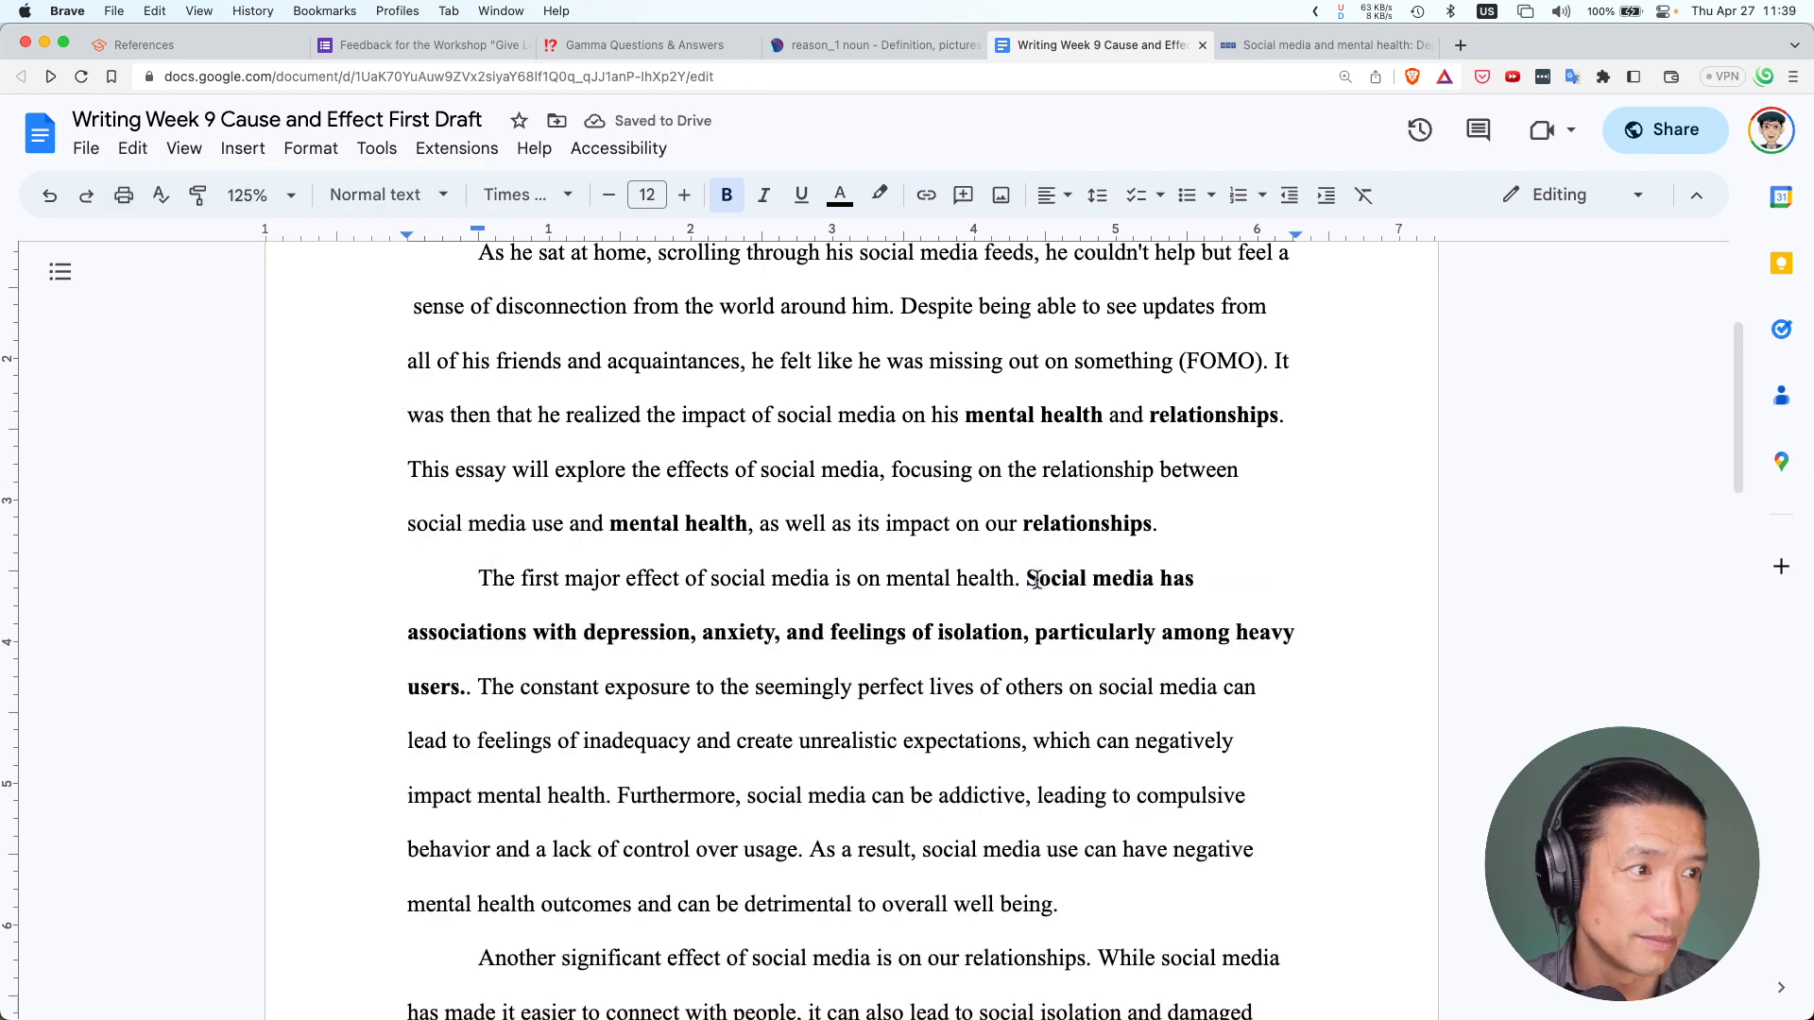
pyautogui.moveTo(1027, 579); pyautogui.dragTo(469, 687)
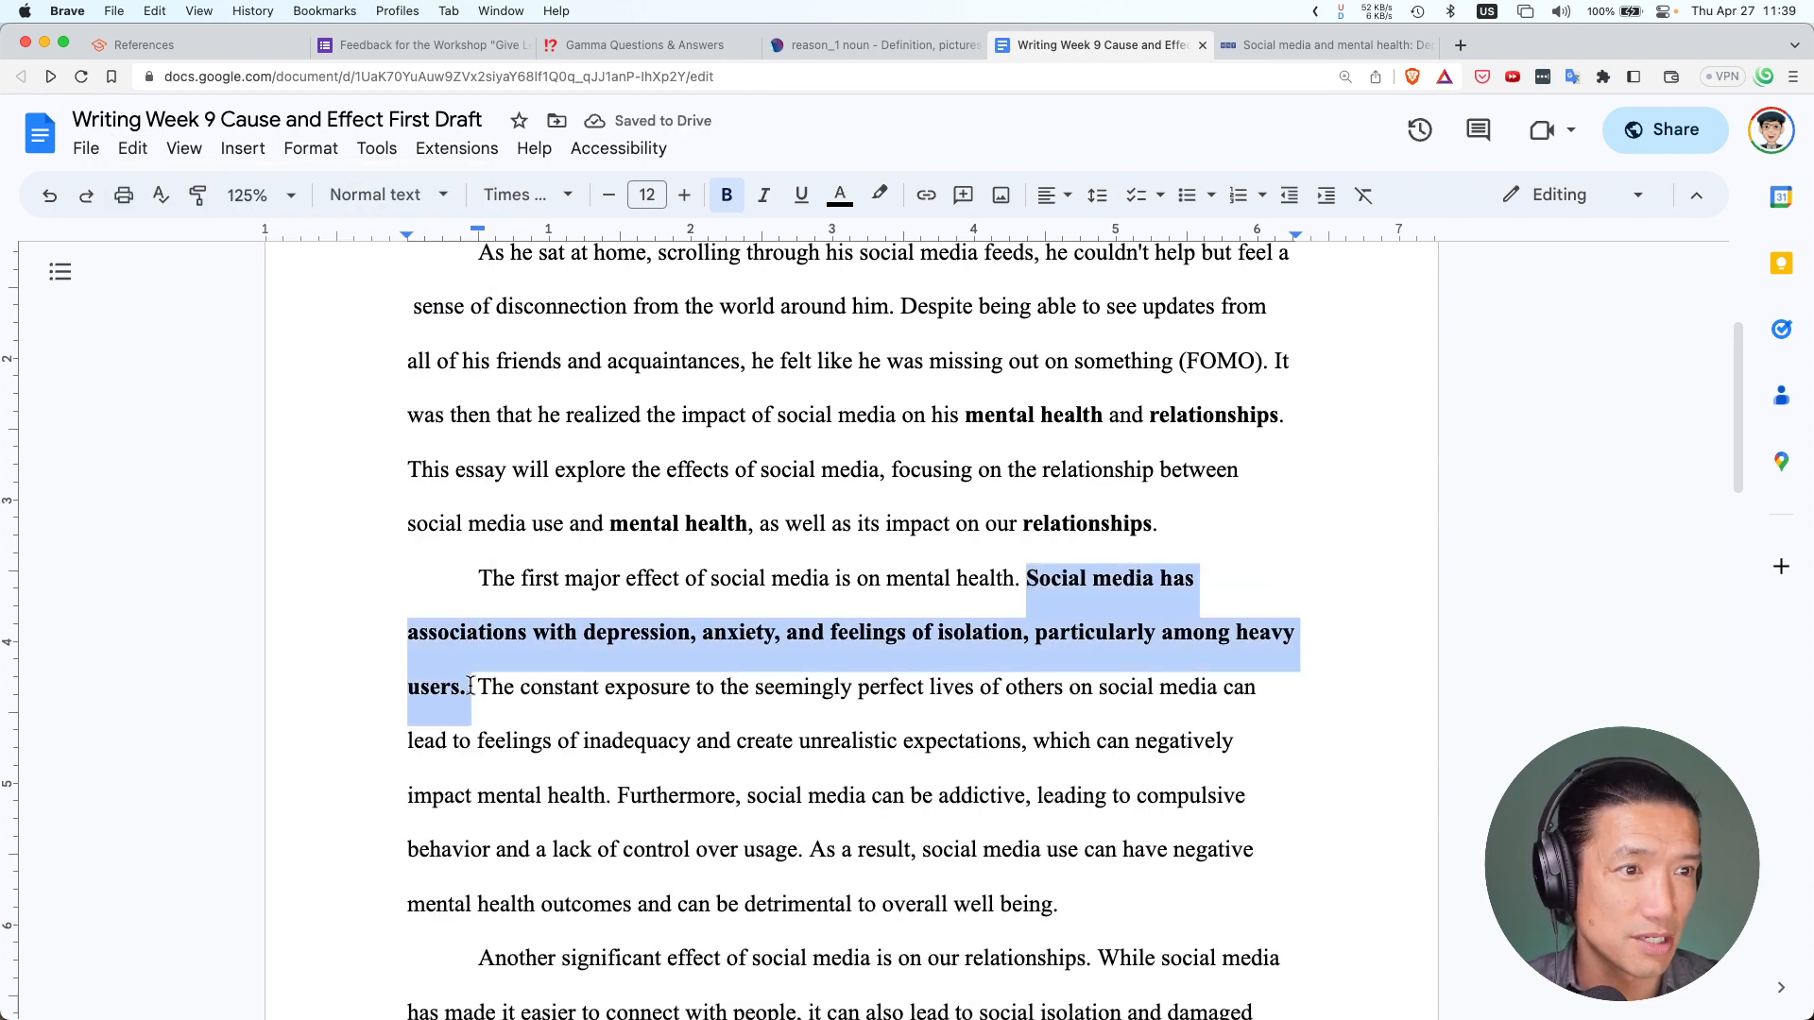
pyautogui.press('super+b')
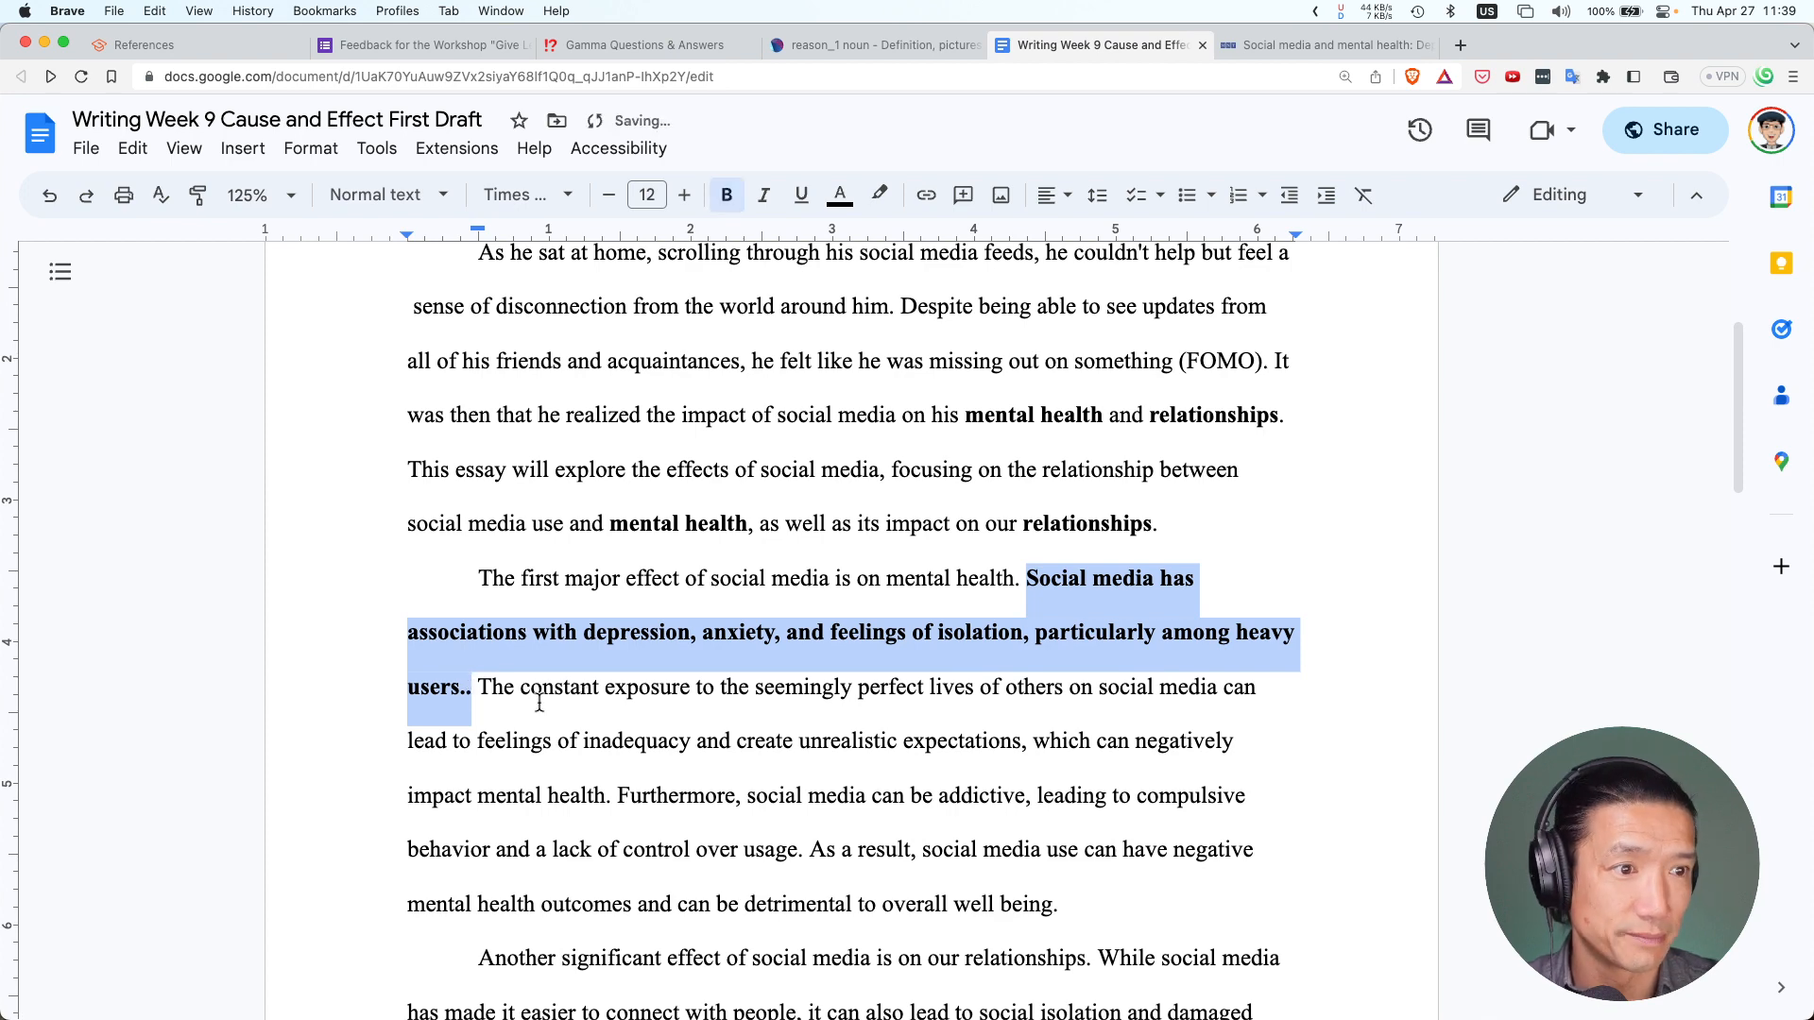
pyautogui.press('super+b')
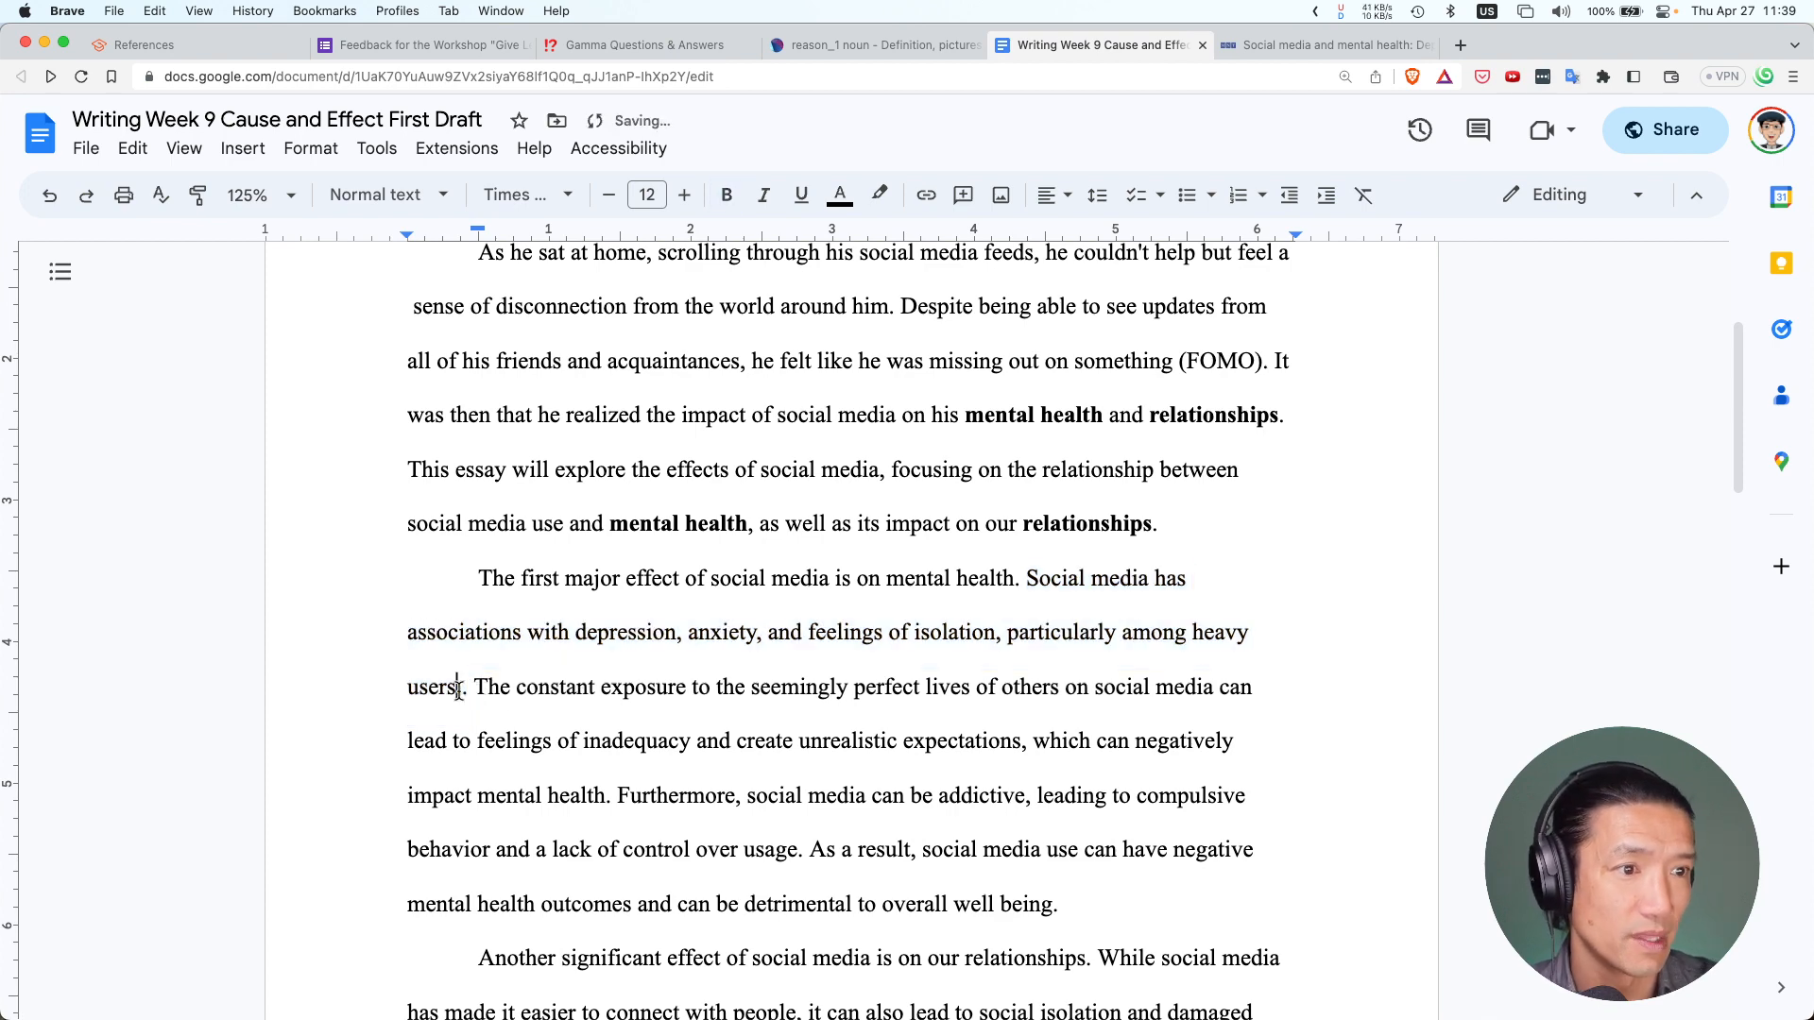
# Delete the extra period after 'users' and enclose the sentence in quotation marks
pyautogui.click(459, 690)
pyautogui.press('Delete')
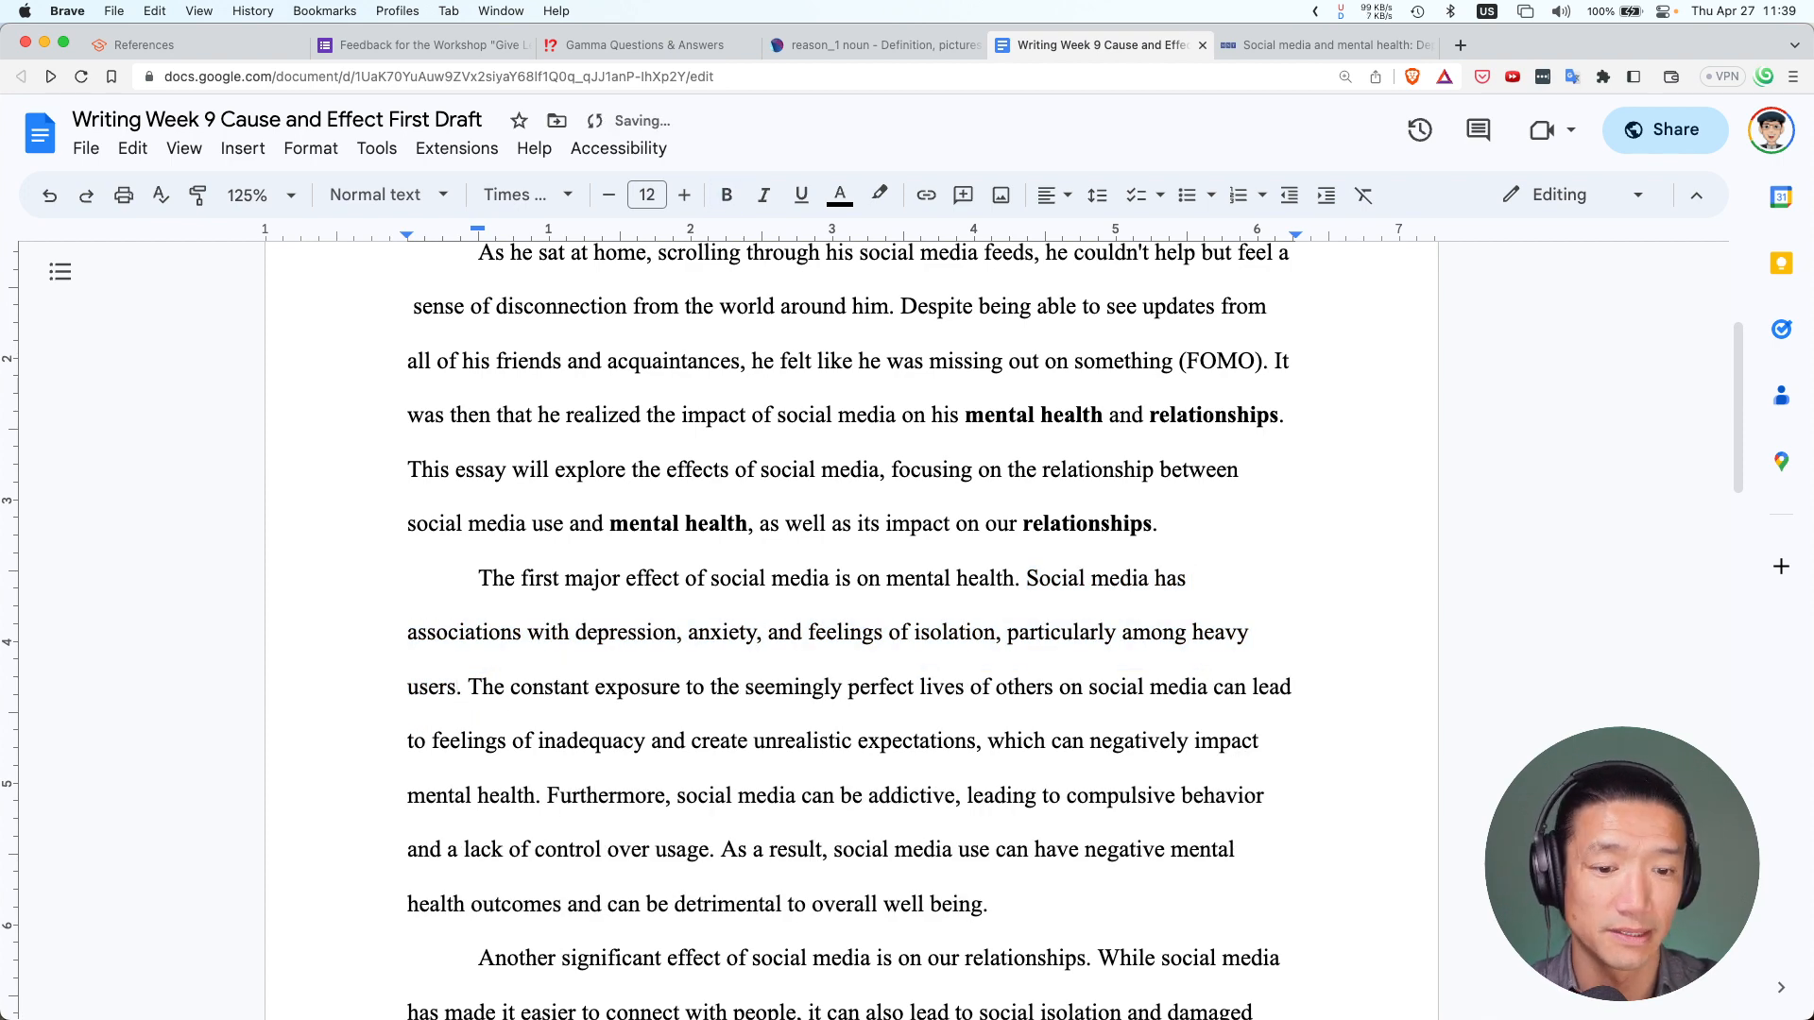
pyautogui.write('"')
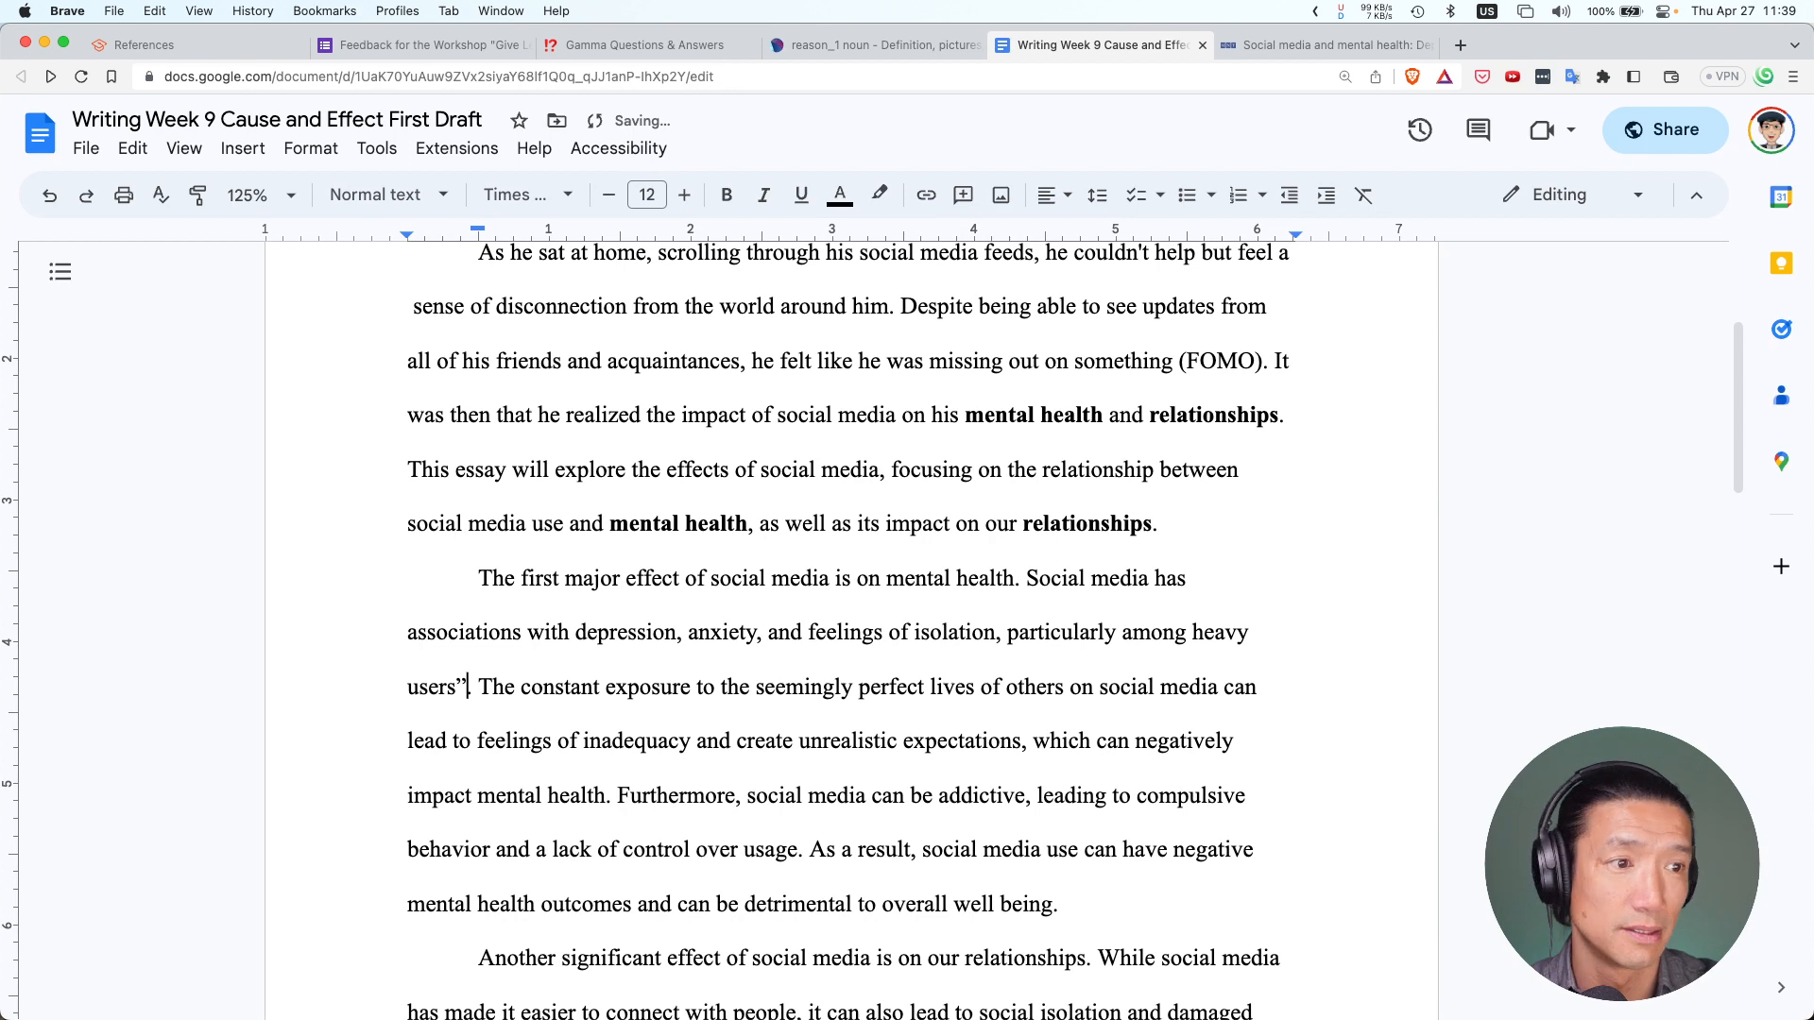
pyautogui.click(1030, 577)
pyautogui.write('"')
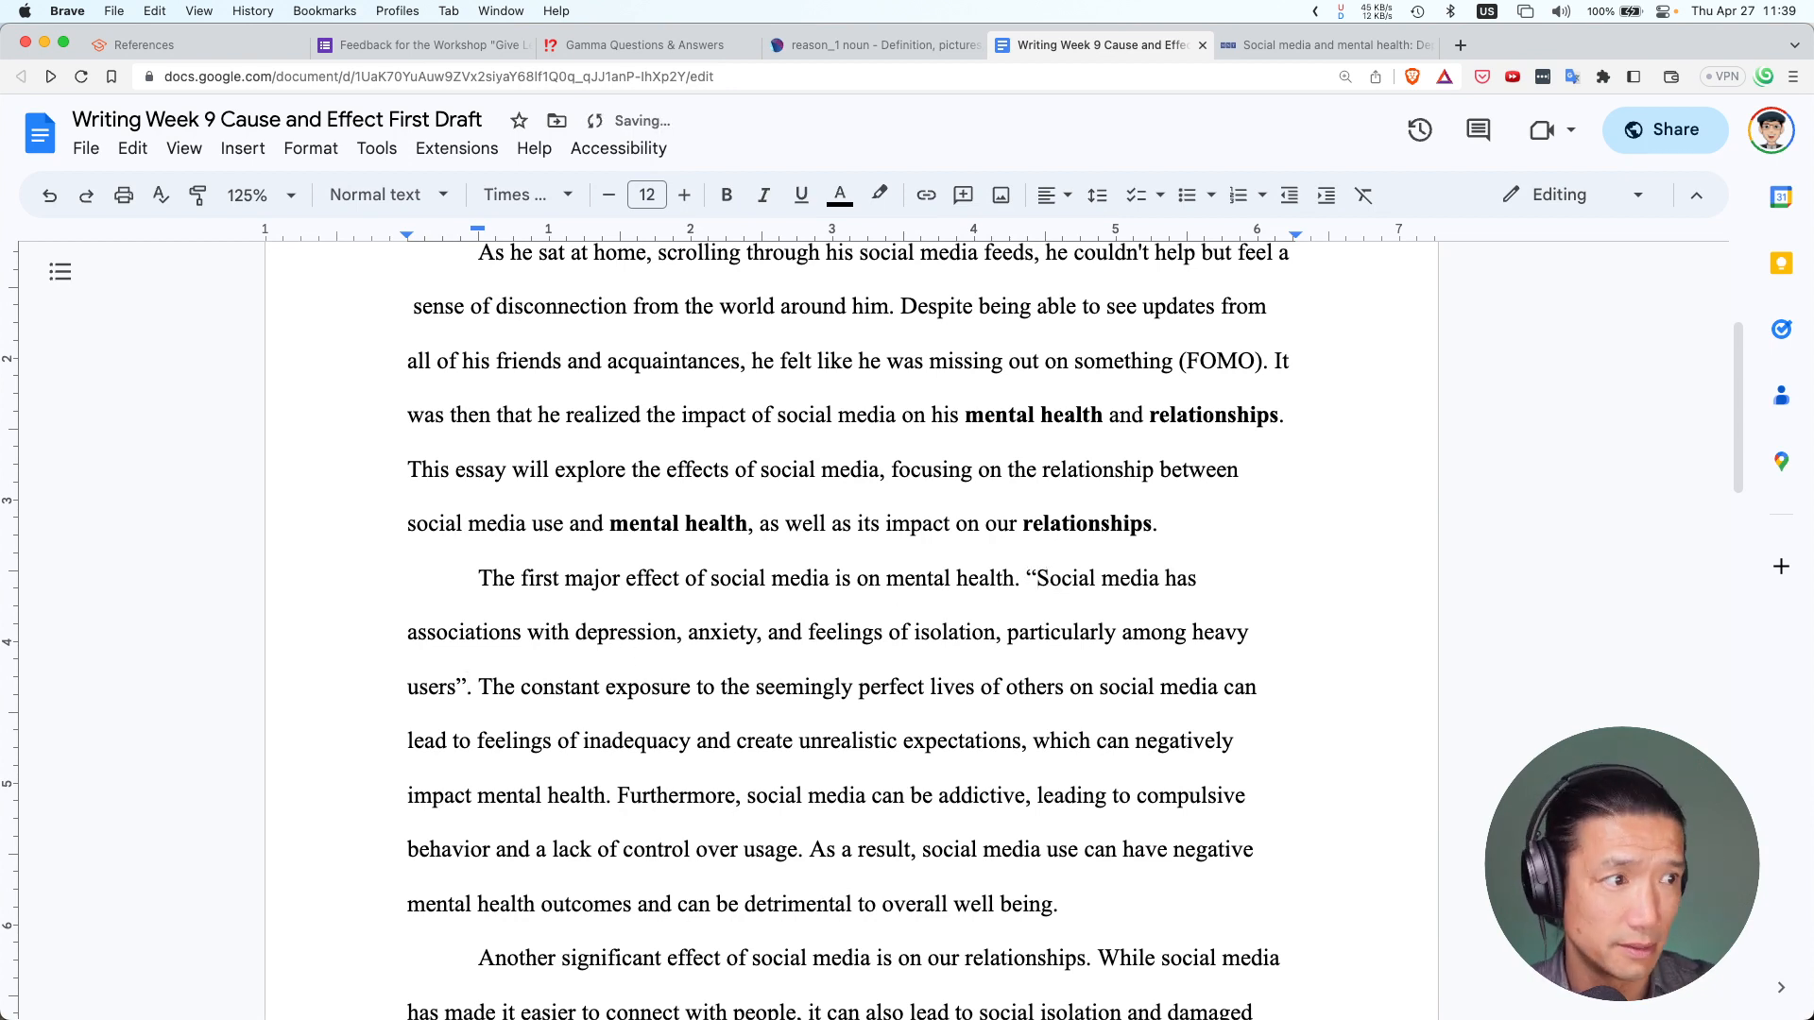
pyautogui.click(468, 687)
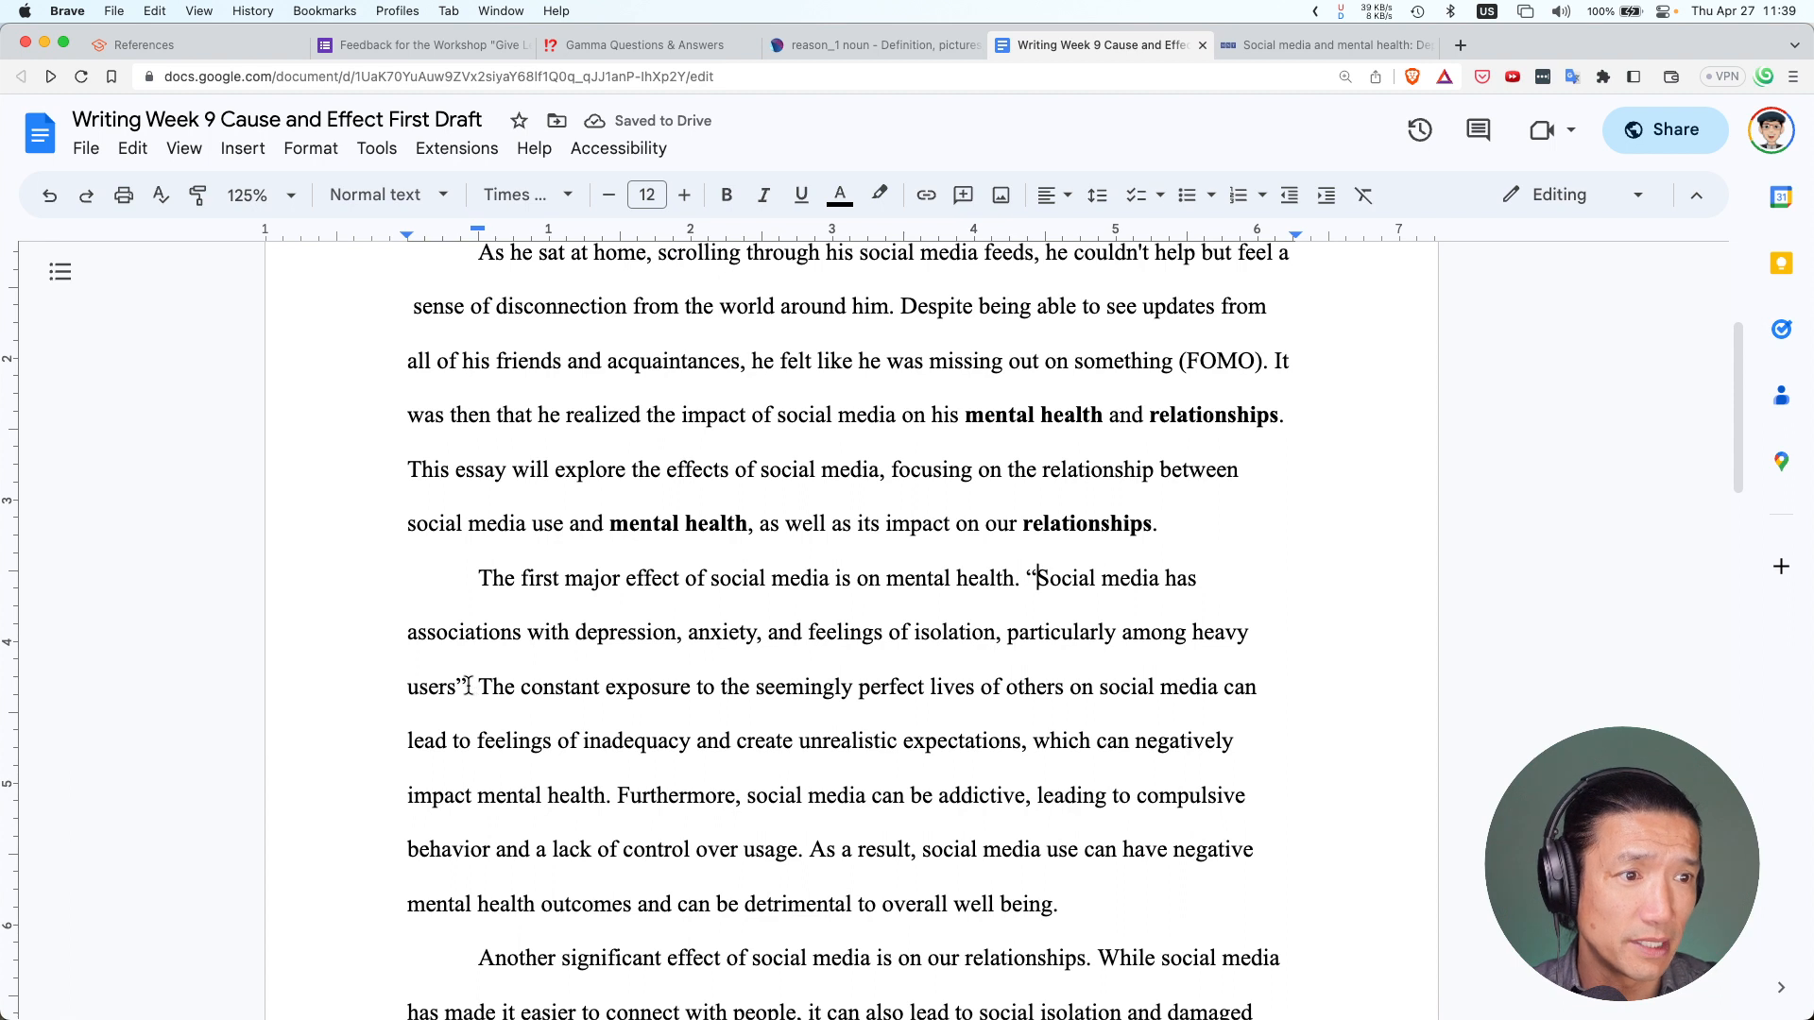
# Type ' ( )' after the closing quotation mark as the citation placeholder
pyautogui.write('( )')
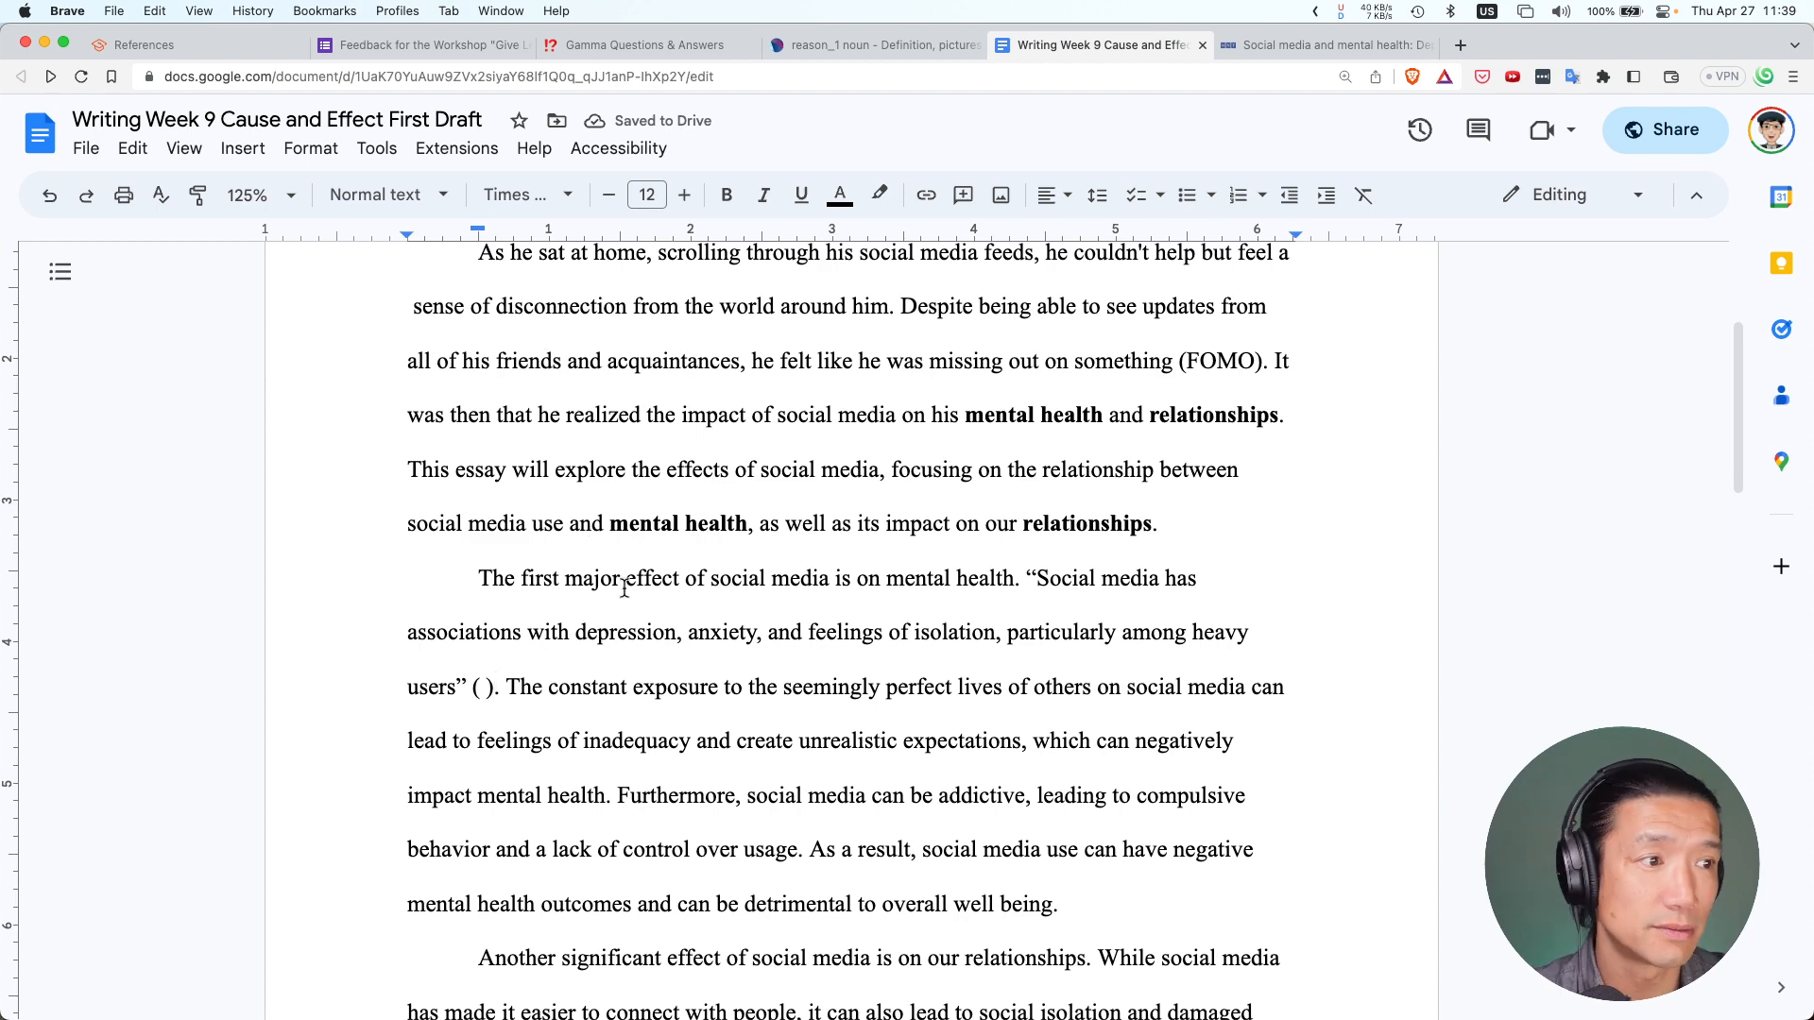
pyautogui.scroll(-2, 624, 590)
pyautogui.scroll(-2, 623, 589)
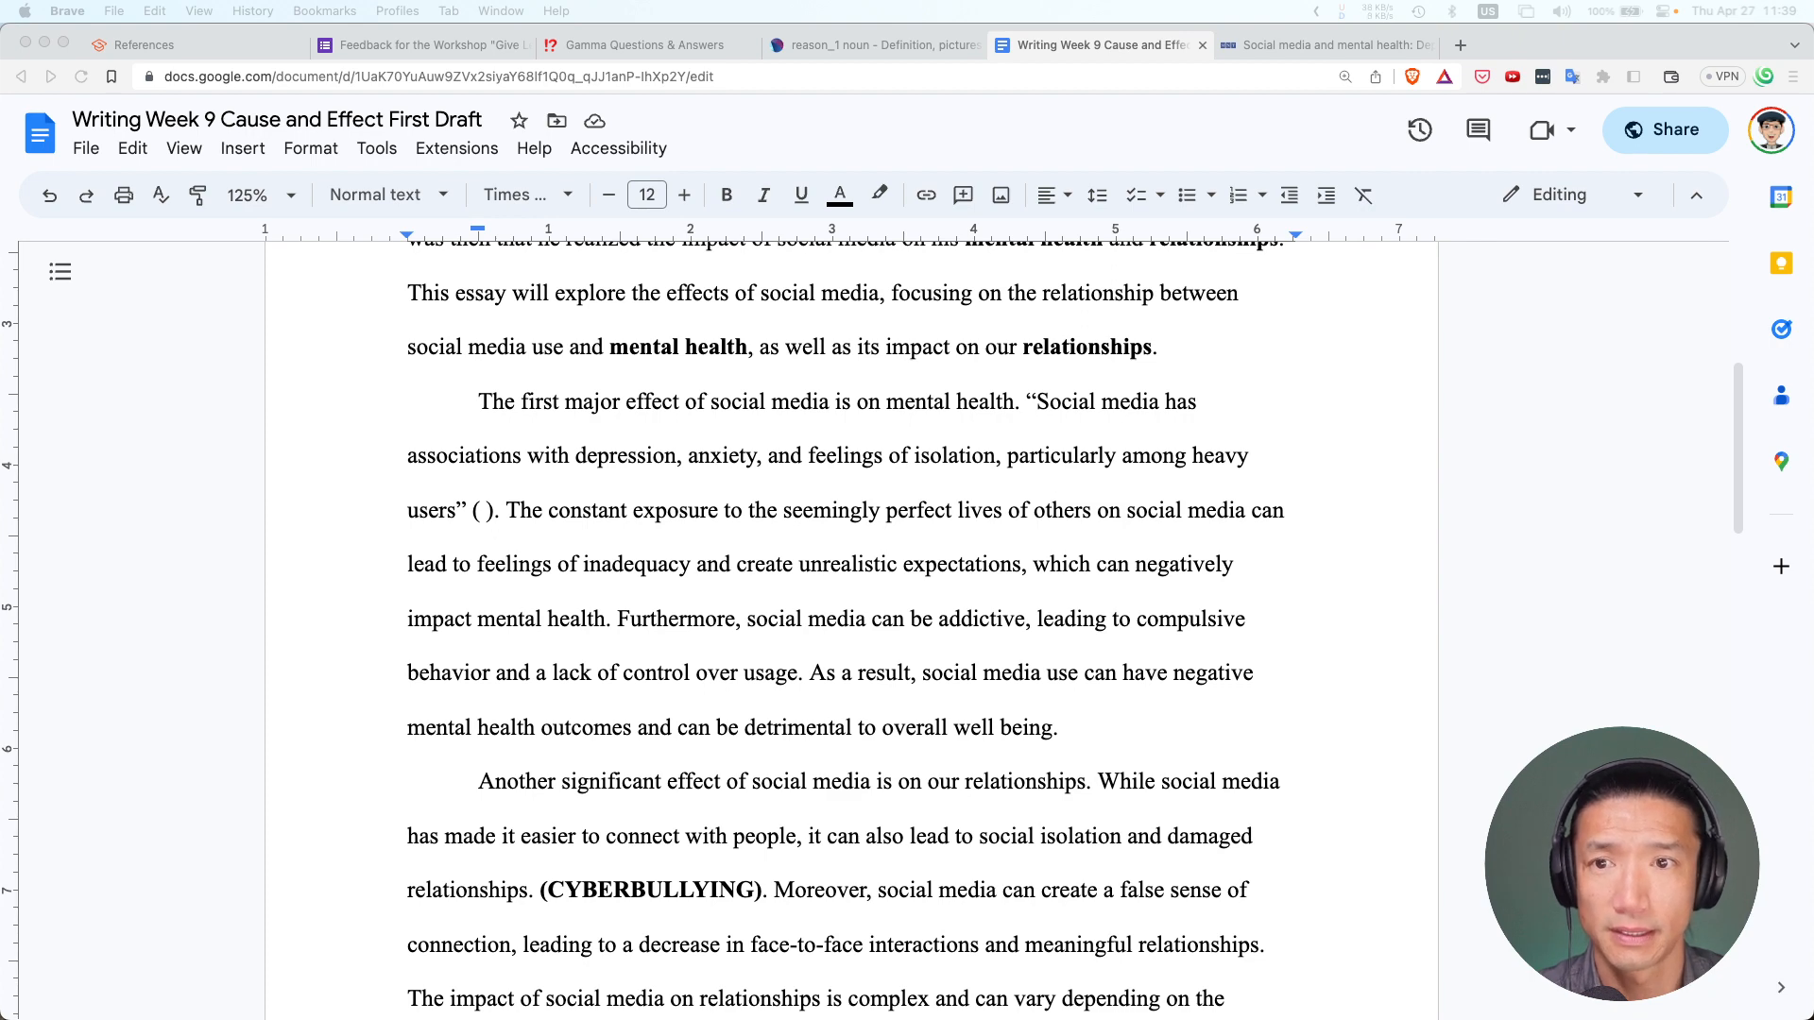
# Maximize the Classroom window and assign 'Writing Week 9 - References and Citations' to all students
pyautogui.press('super+grave')
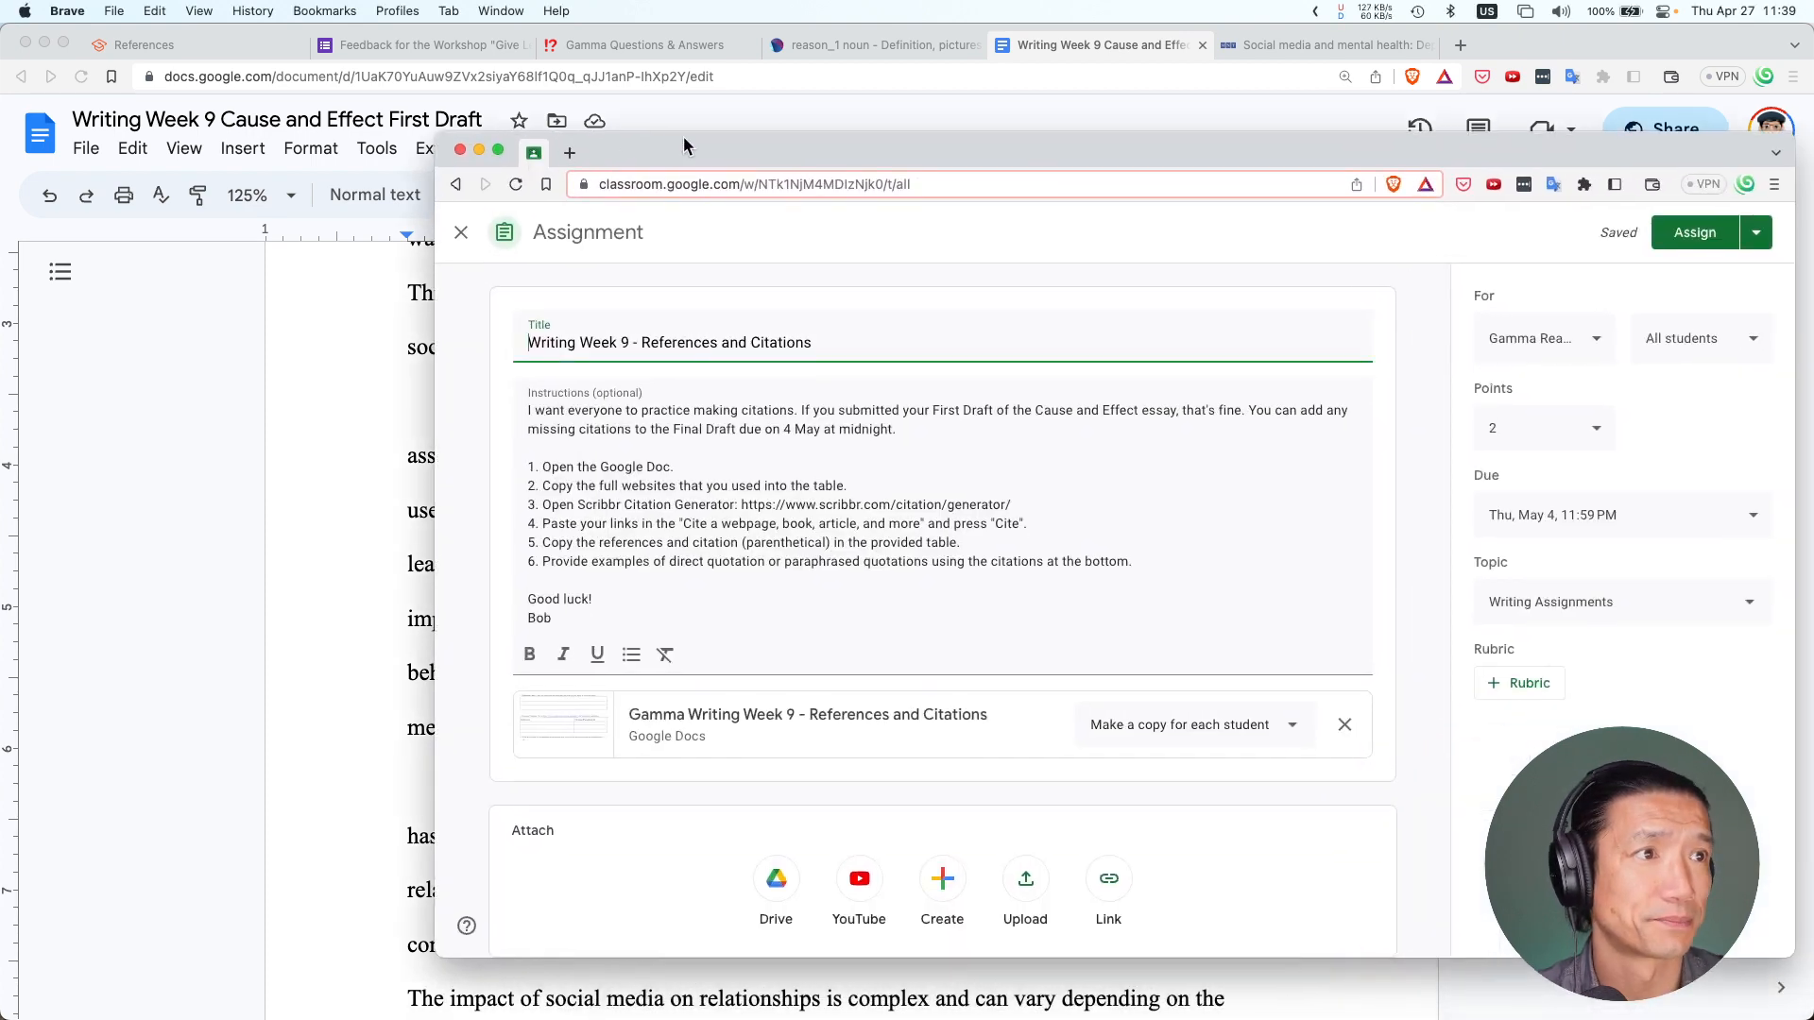
pyautogui.doubleClick(683, 137)
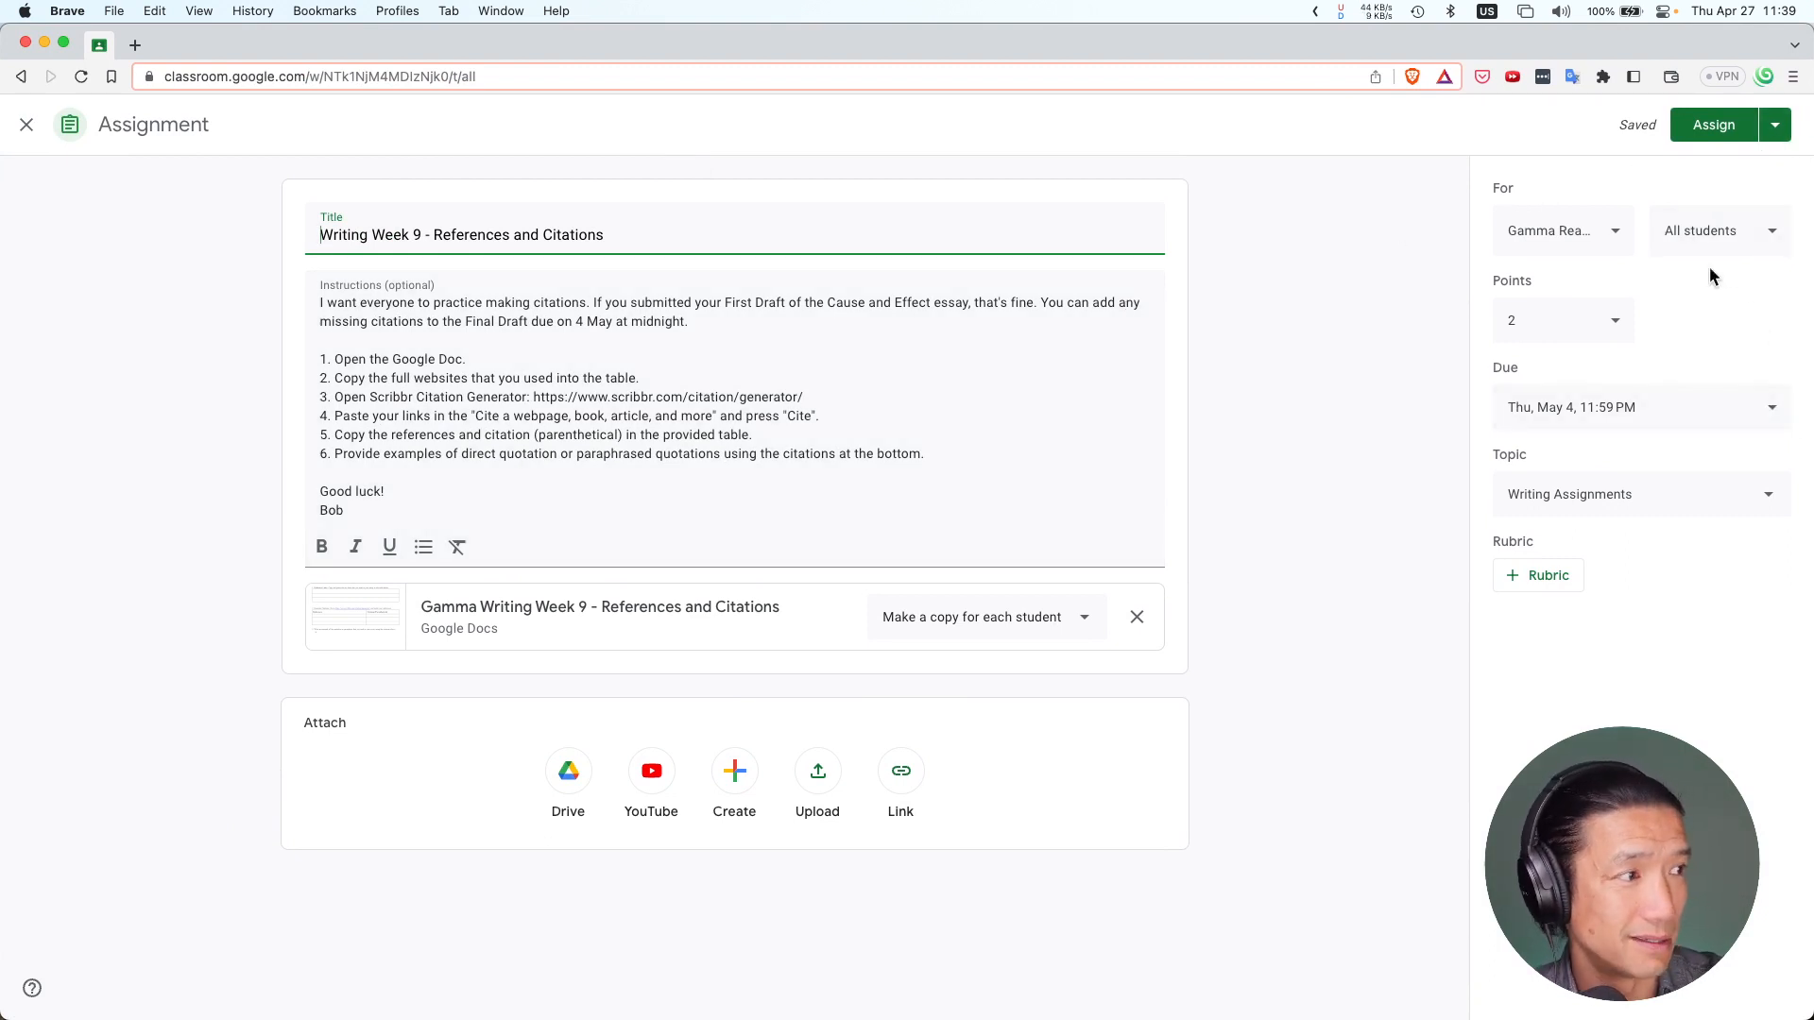
pyautogui.click(1722, 138)
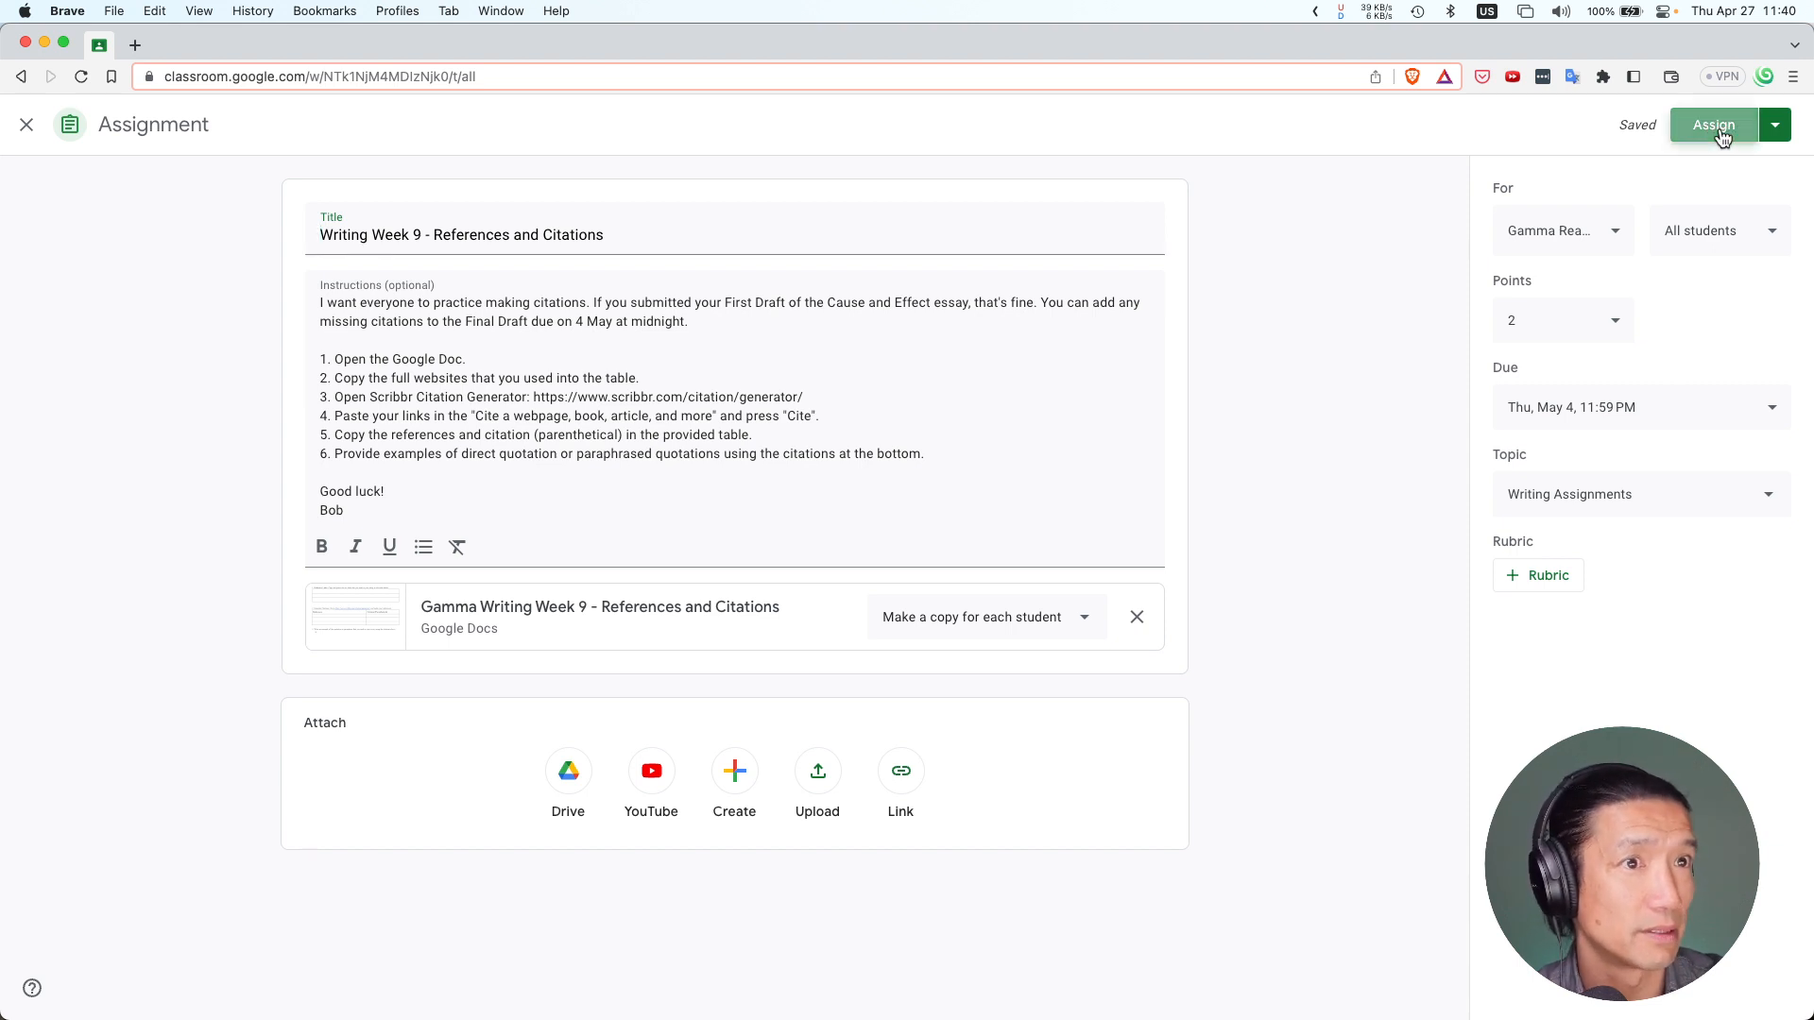
pyautogui.click(1018, 620)
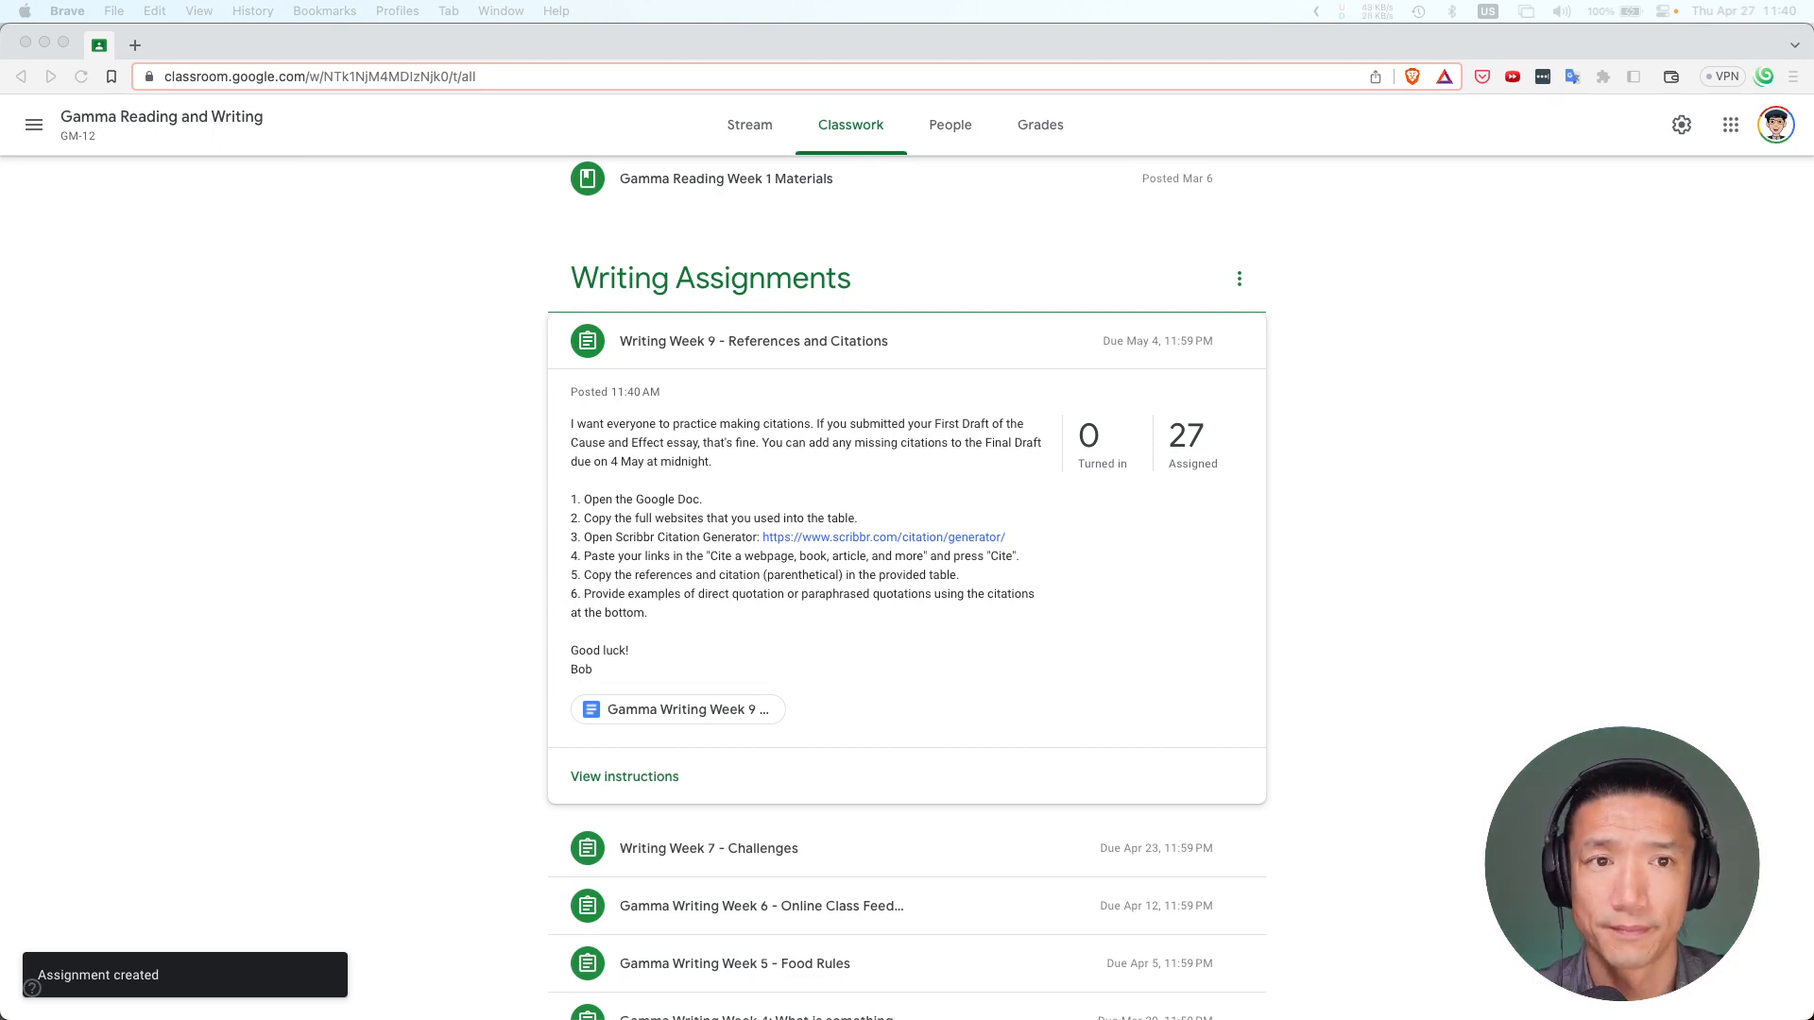
# In the student's Classwork list, expand Writing Week 9 and open its attached worksheet document
pyautogui.moveTo(803, 182); pyautogui.dragTo(682, 129)
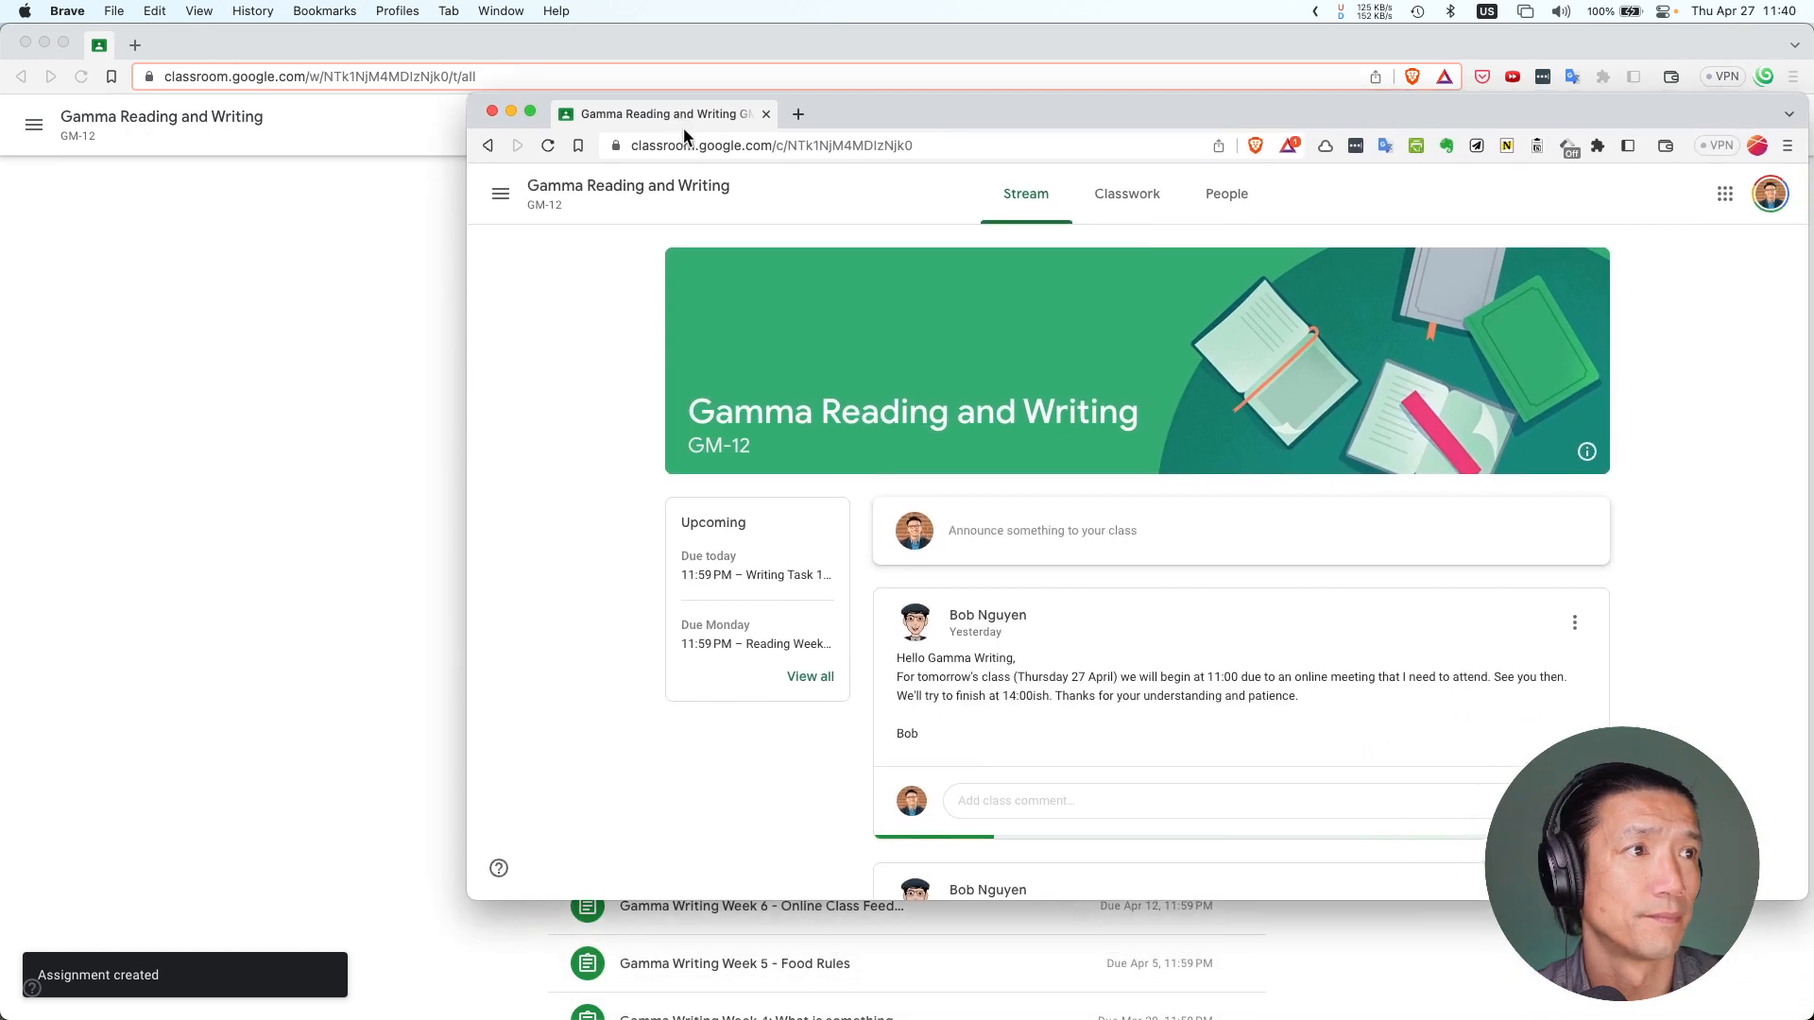
pyautogui.doubleClick(841, 114)
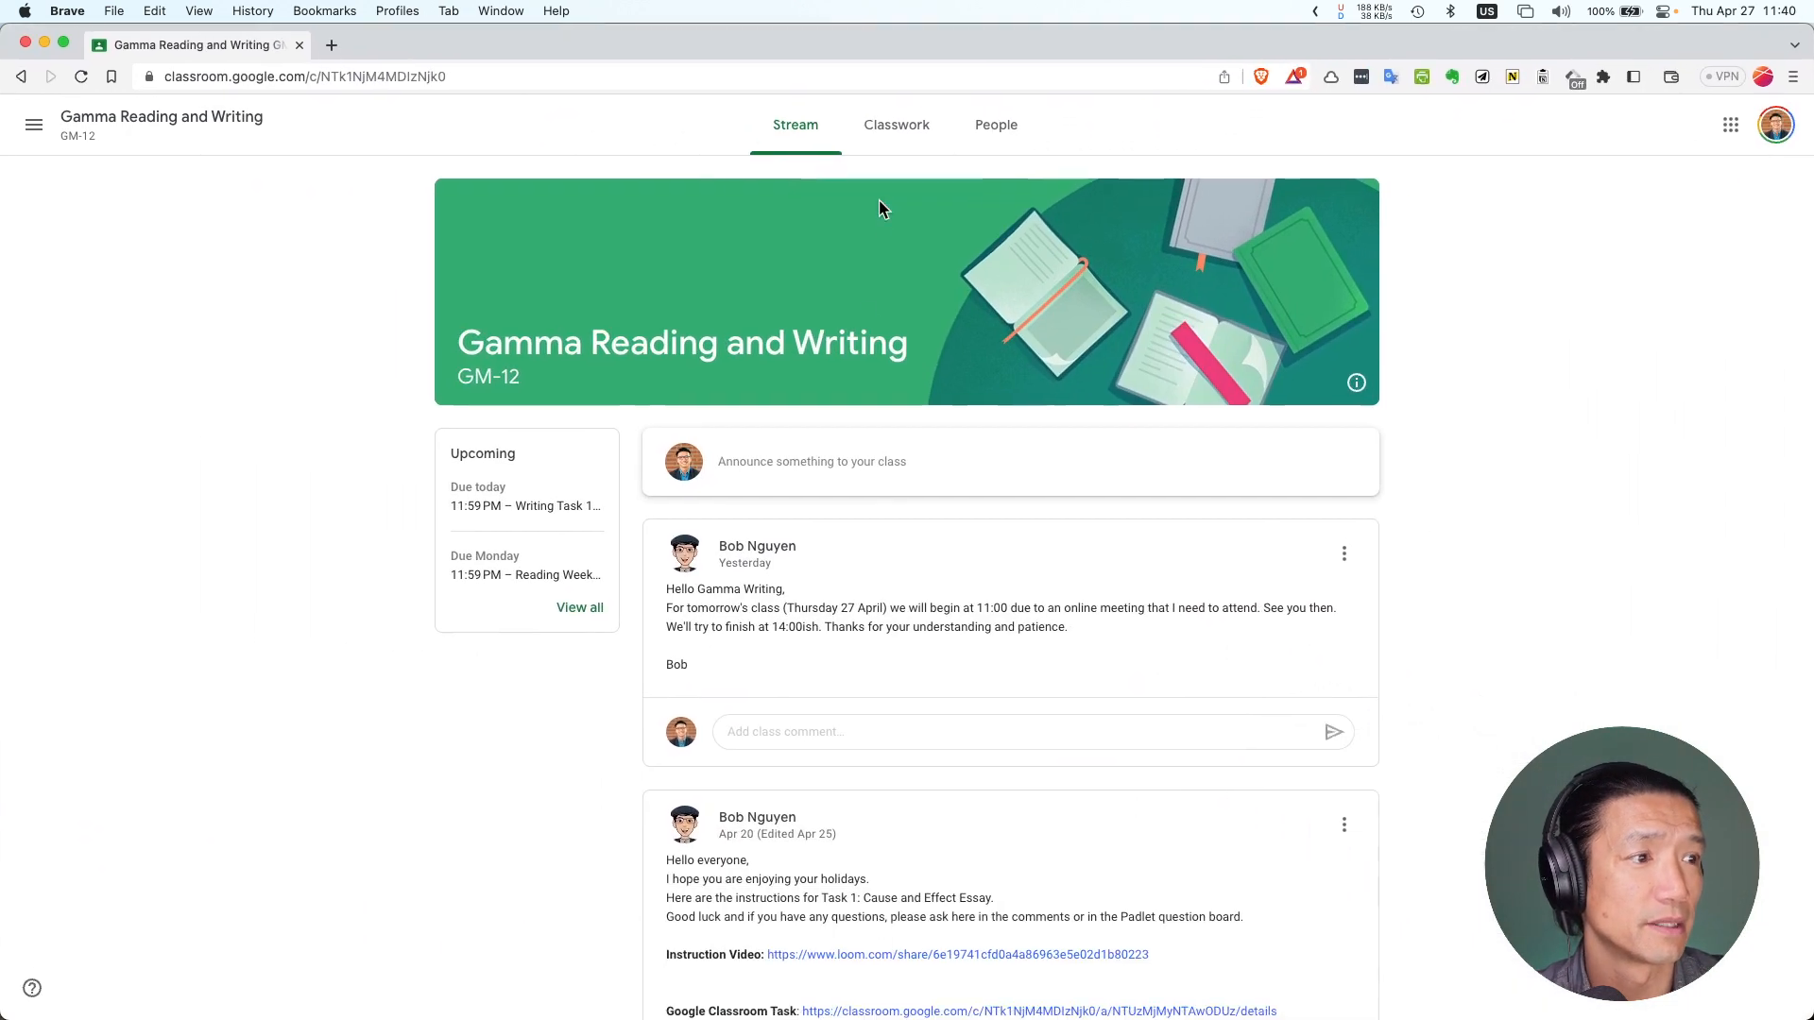
pyautogui.click(899, 129)
pyautogui.scroll(-15, 697, 511)
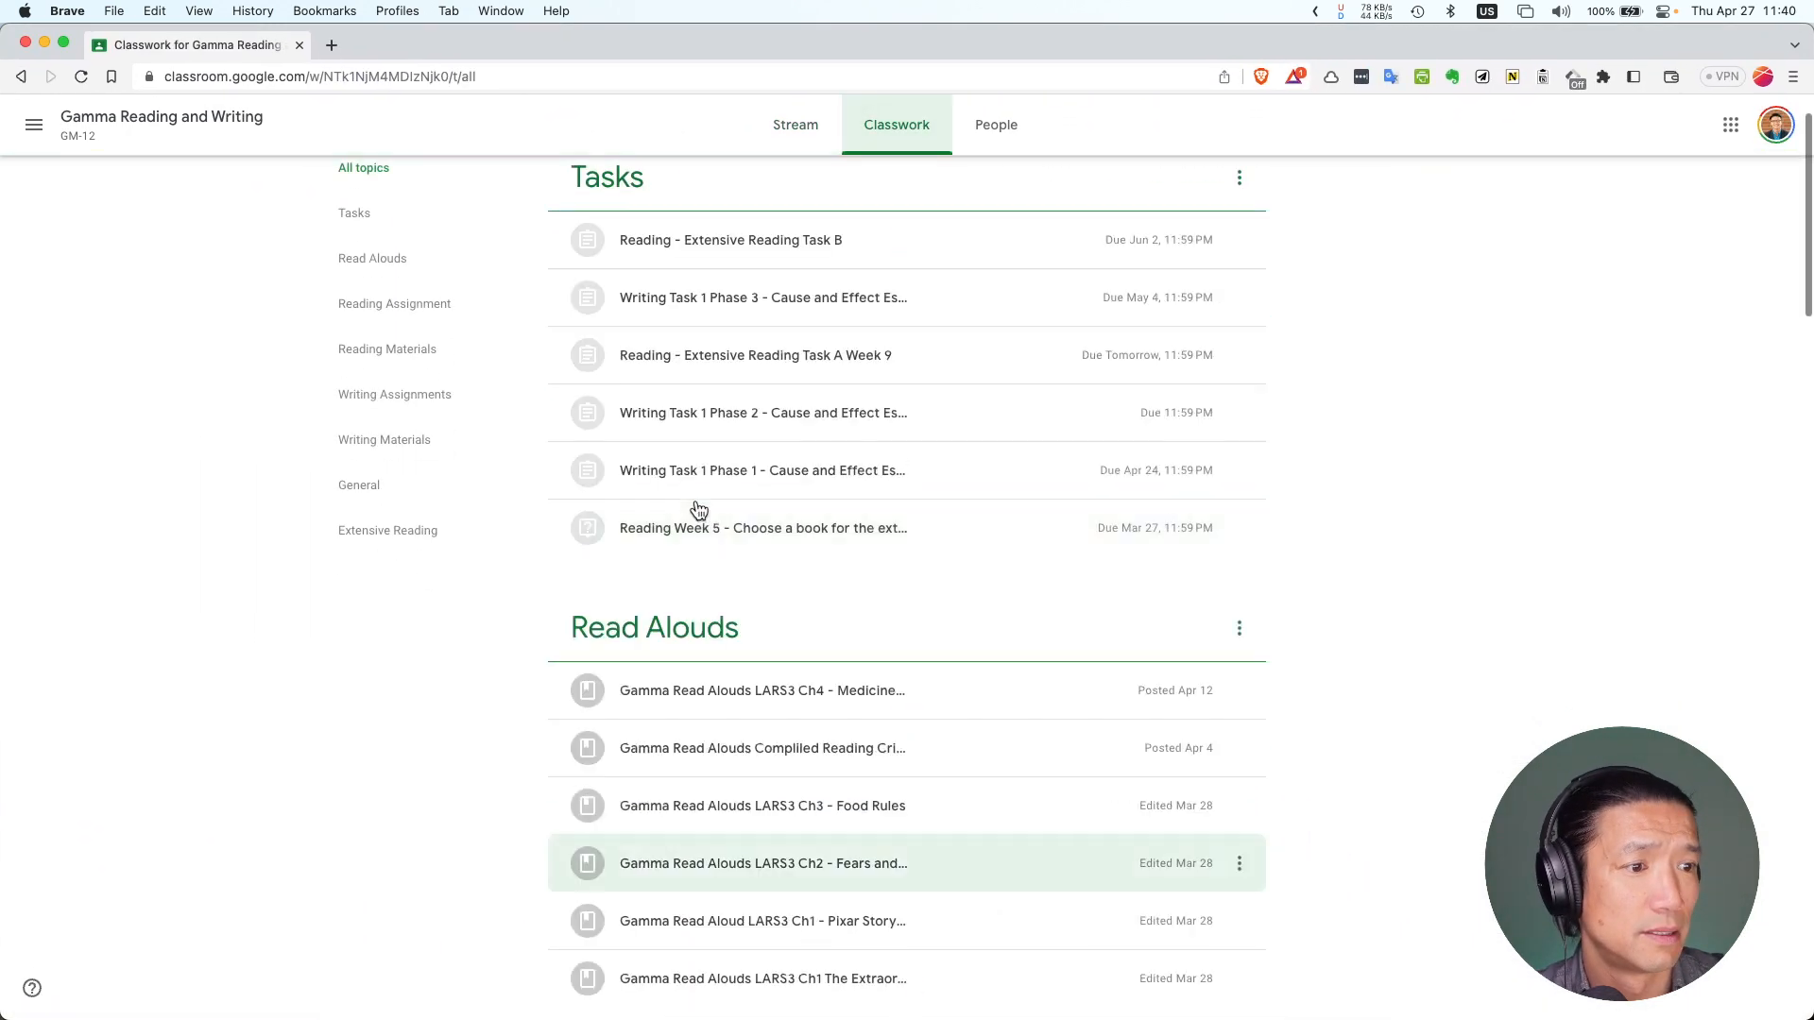
pyautogui.scroll(-5, 697, 511)
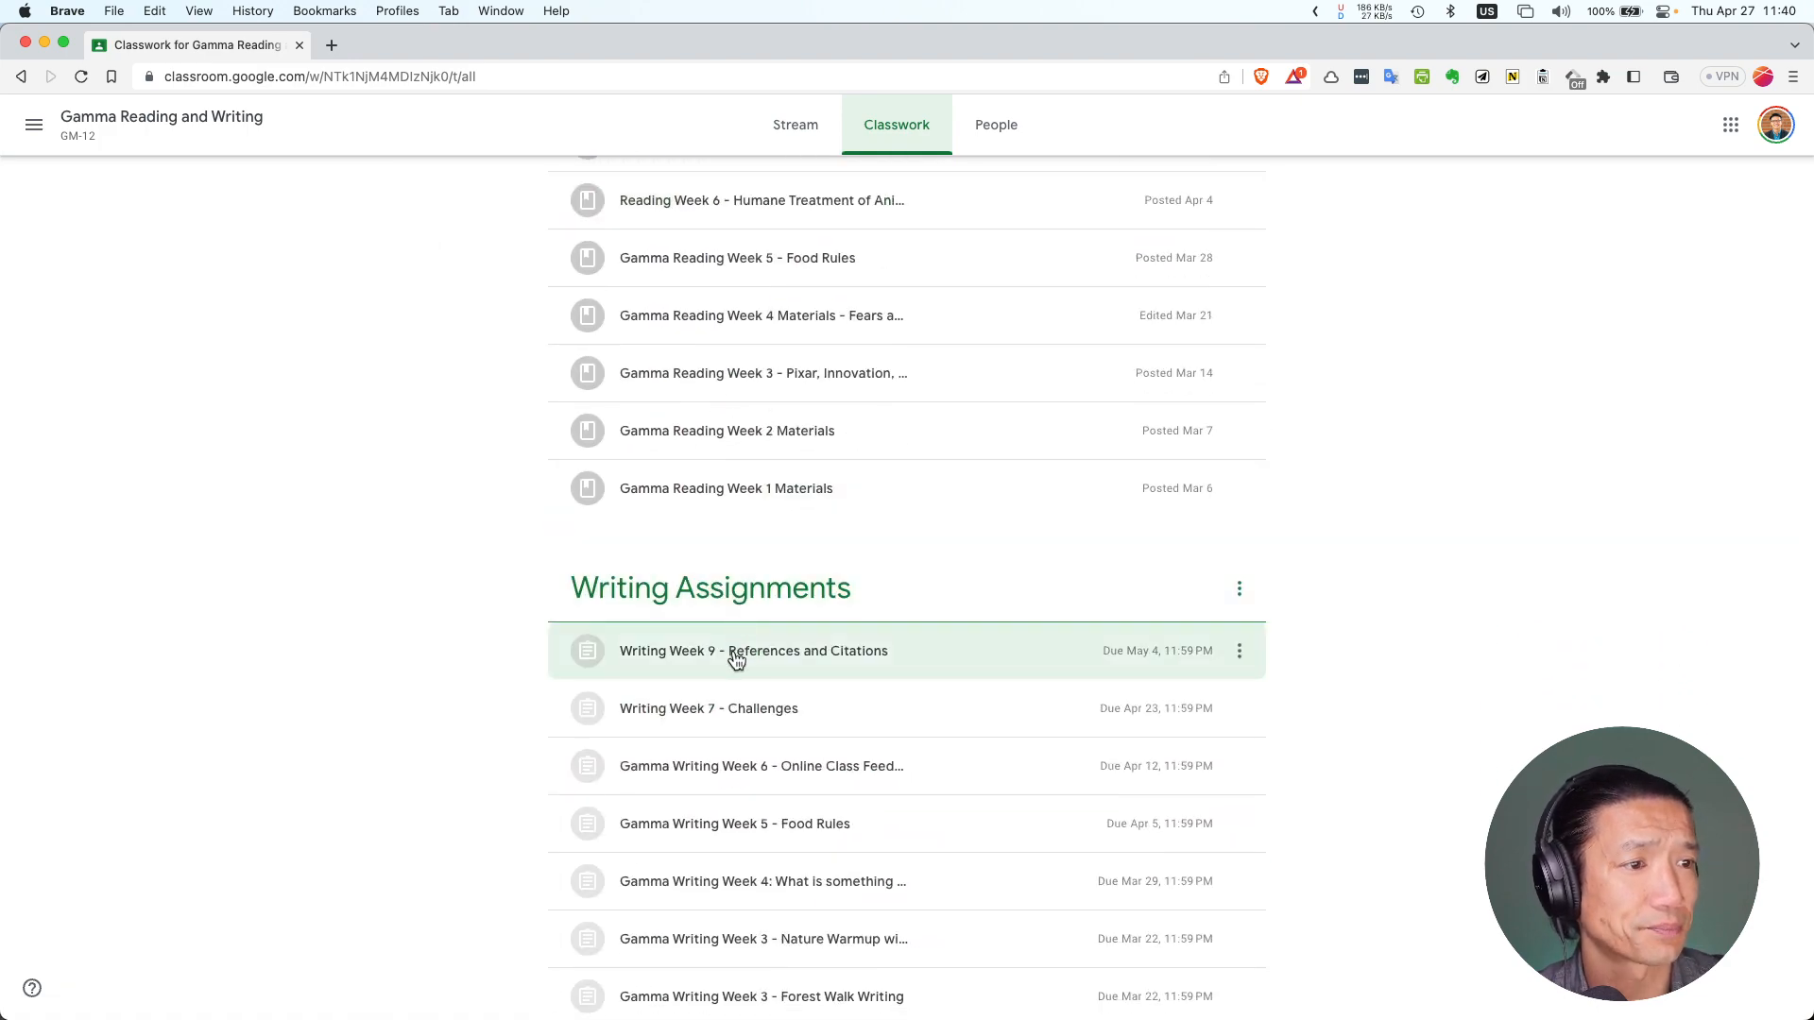
pyautogui.click(737, 659)
pyautogui.scroll(-3, 712, 652)
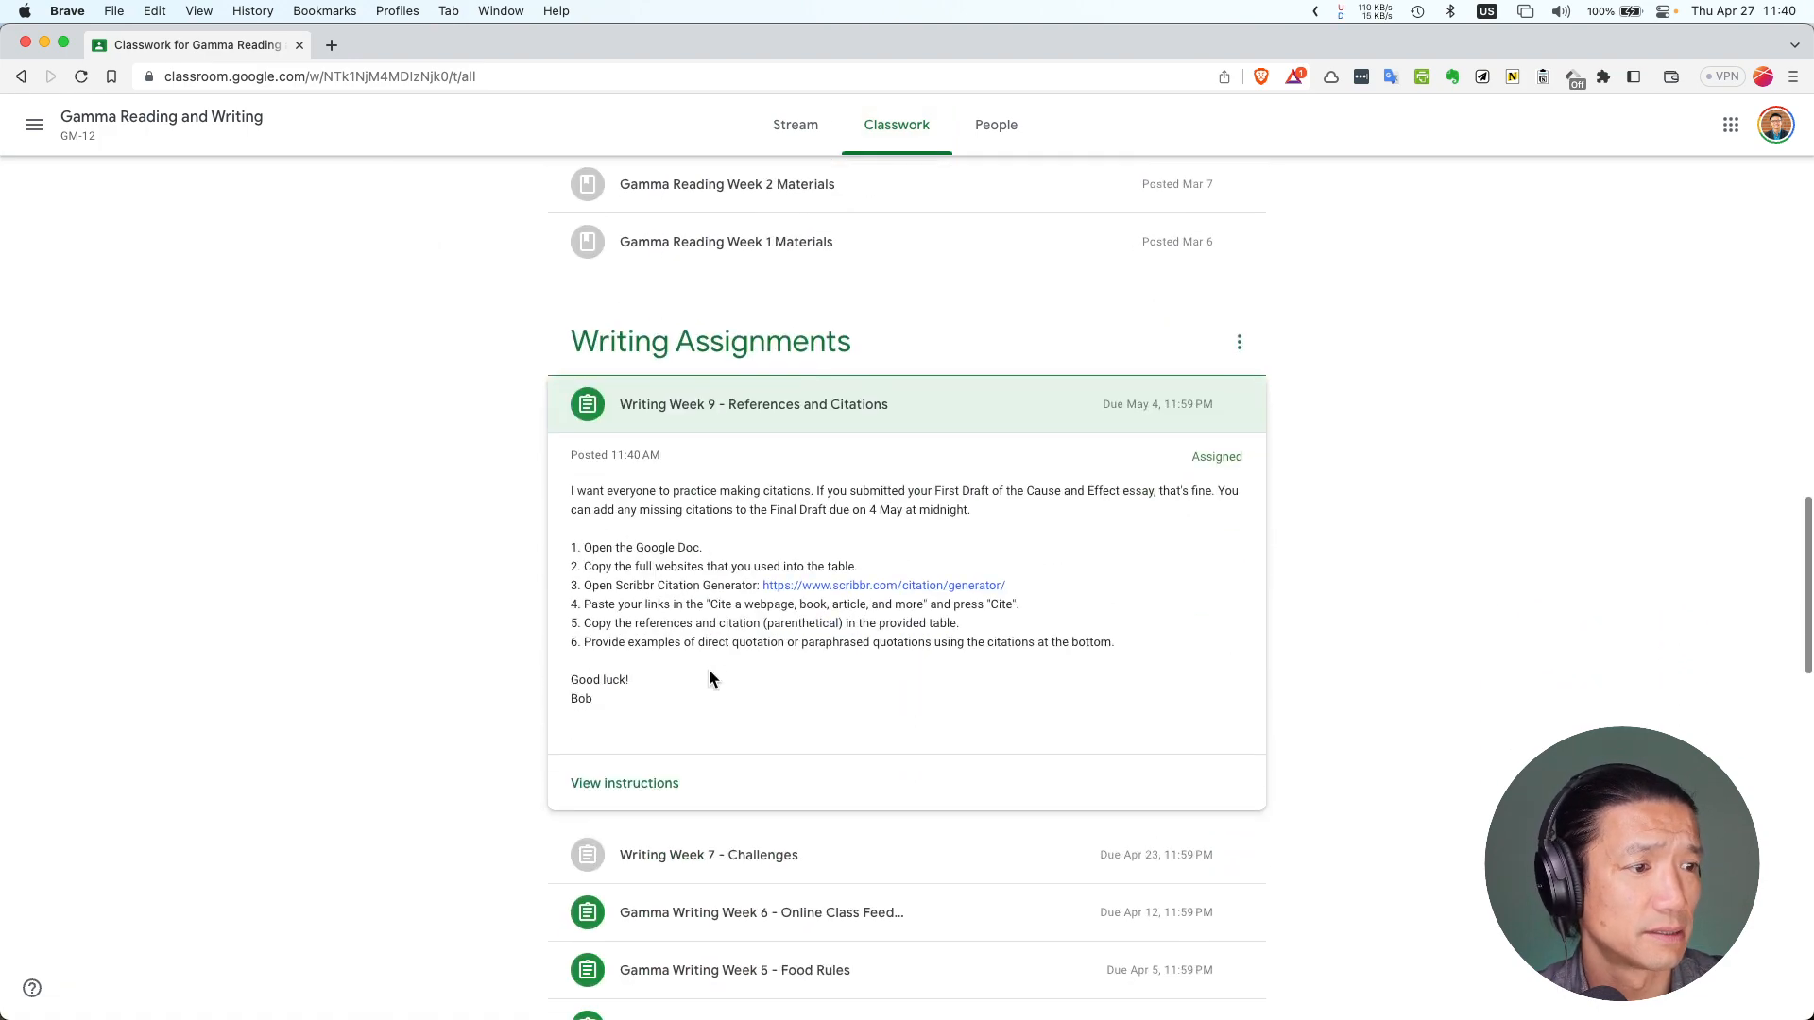
pyautogui.click(641, 786)
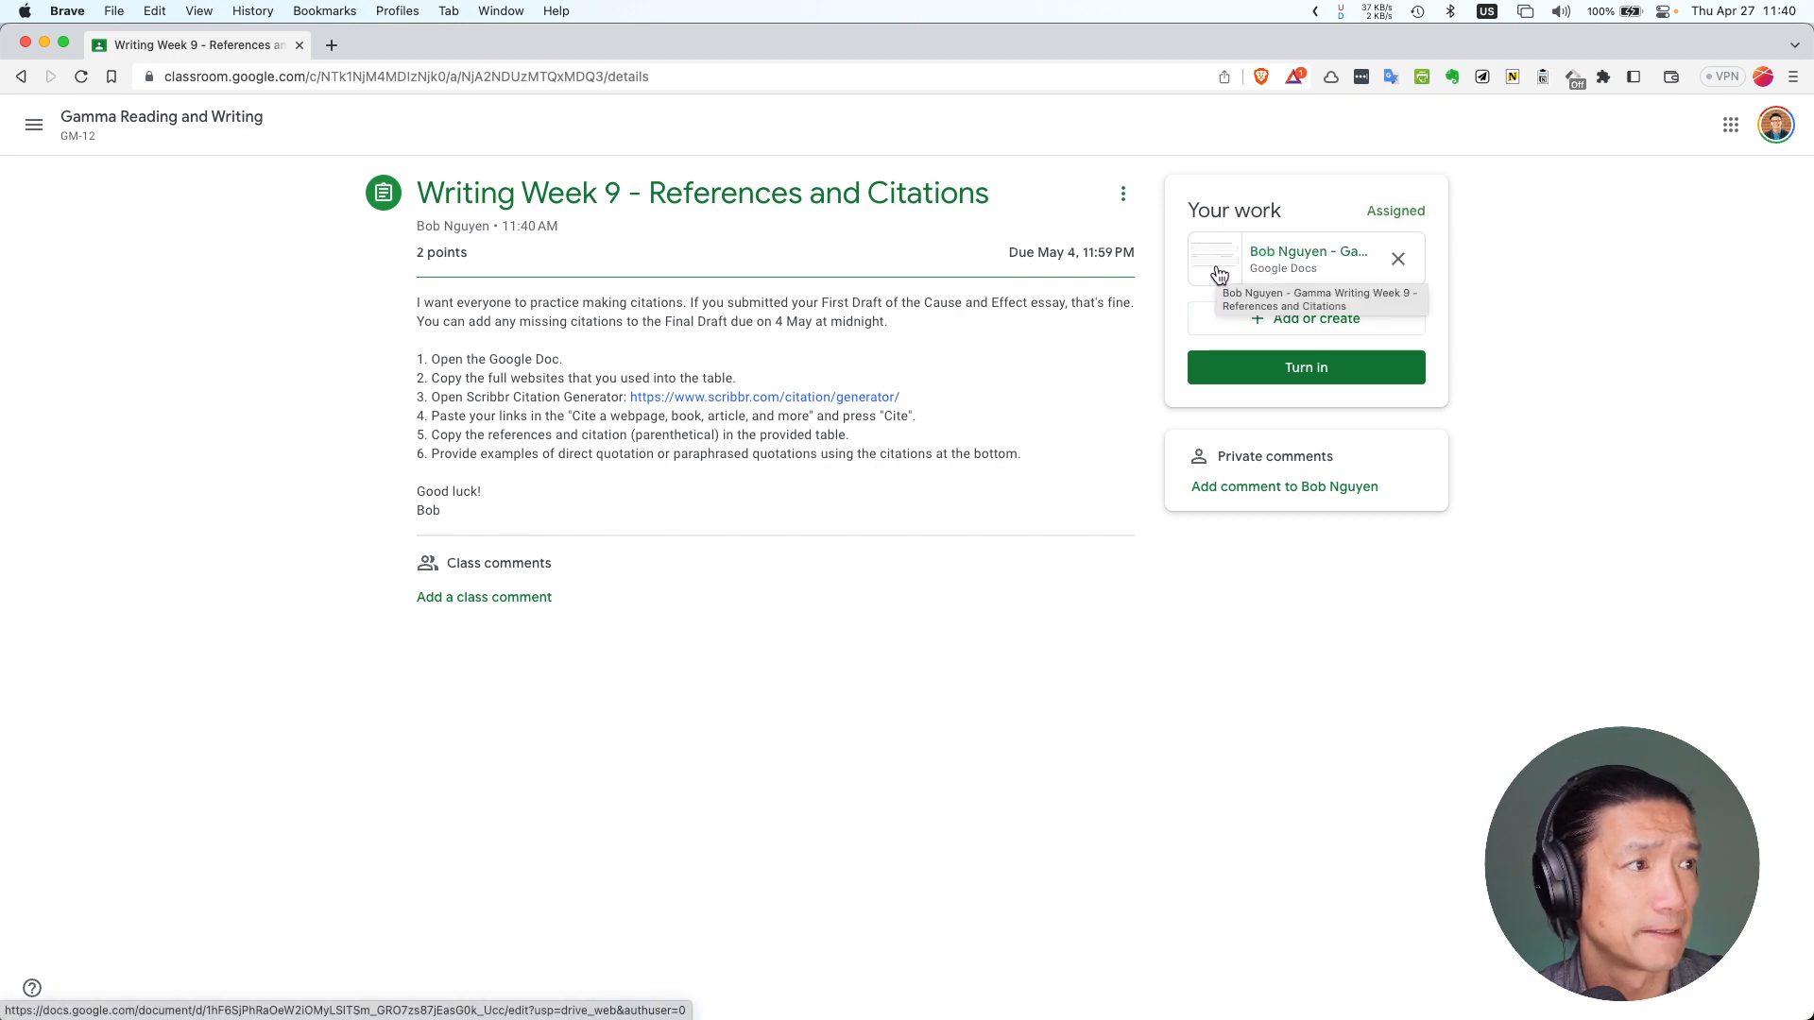
pyautogui.click(1218, 268)
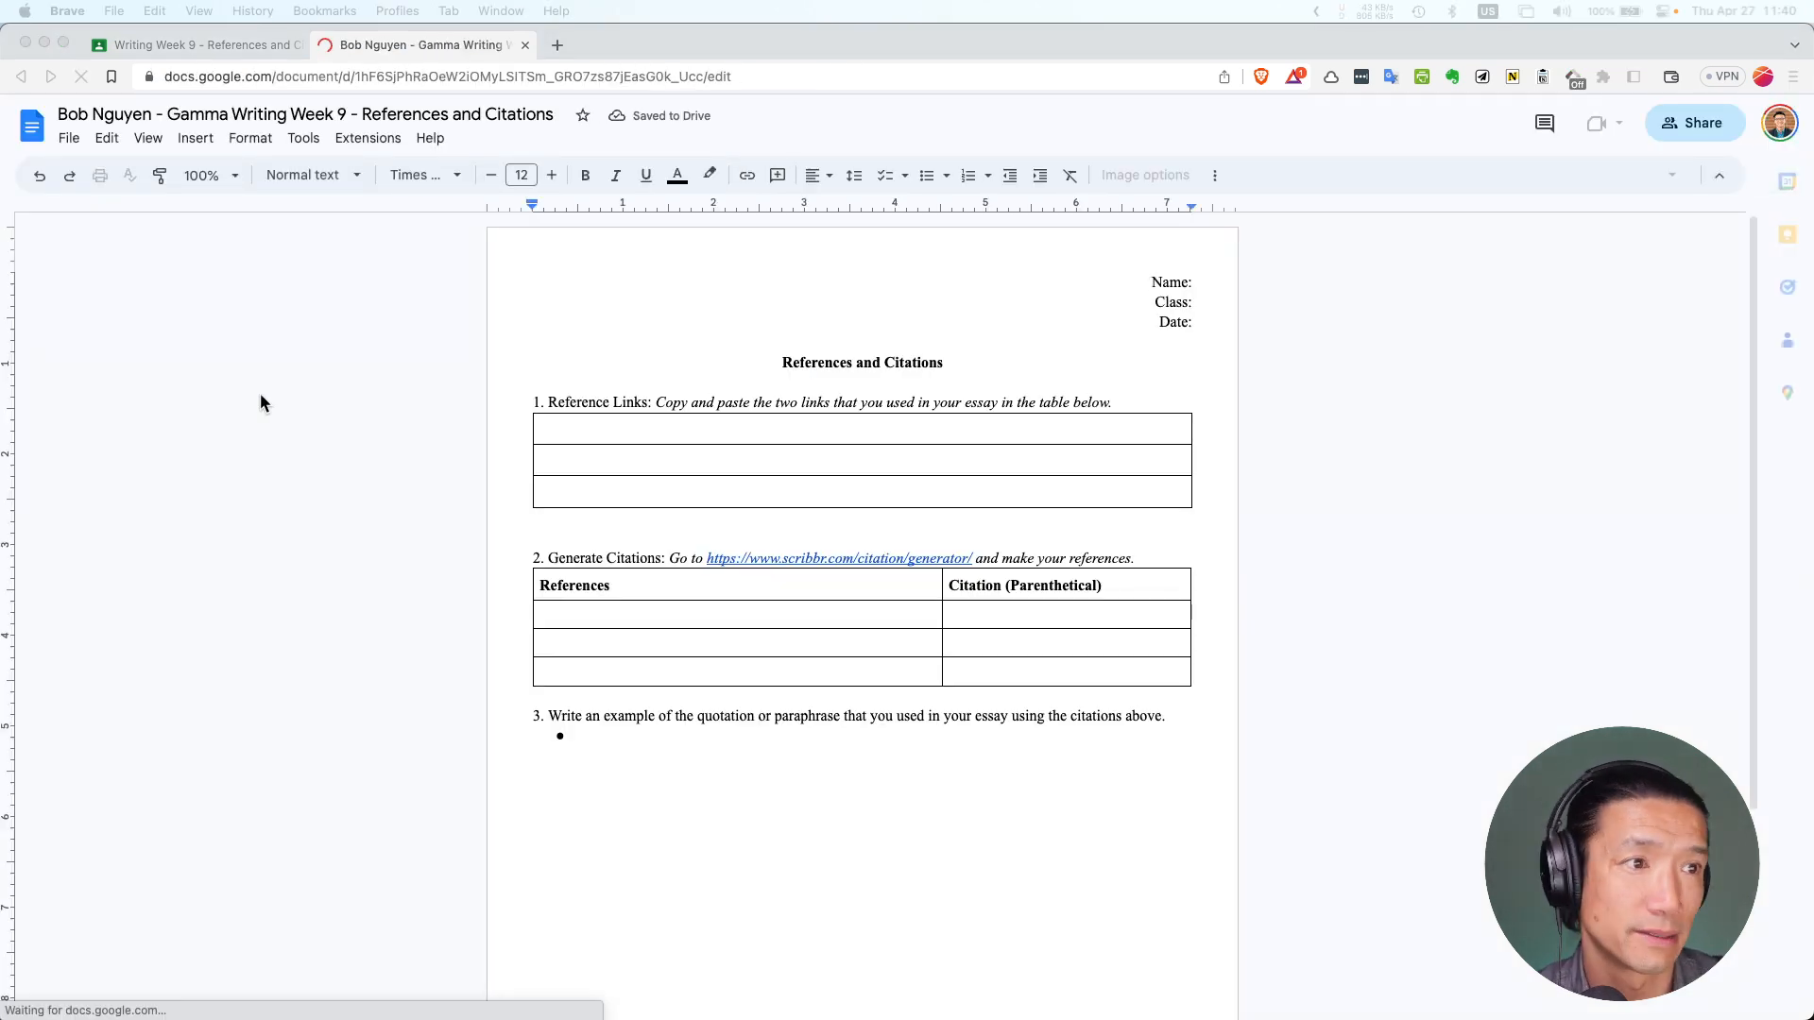
# Rearrange the Classroom, worksheet and essay windows so the essay draft is in front
pyautogui.click(602, 439)
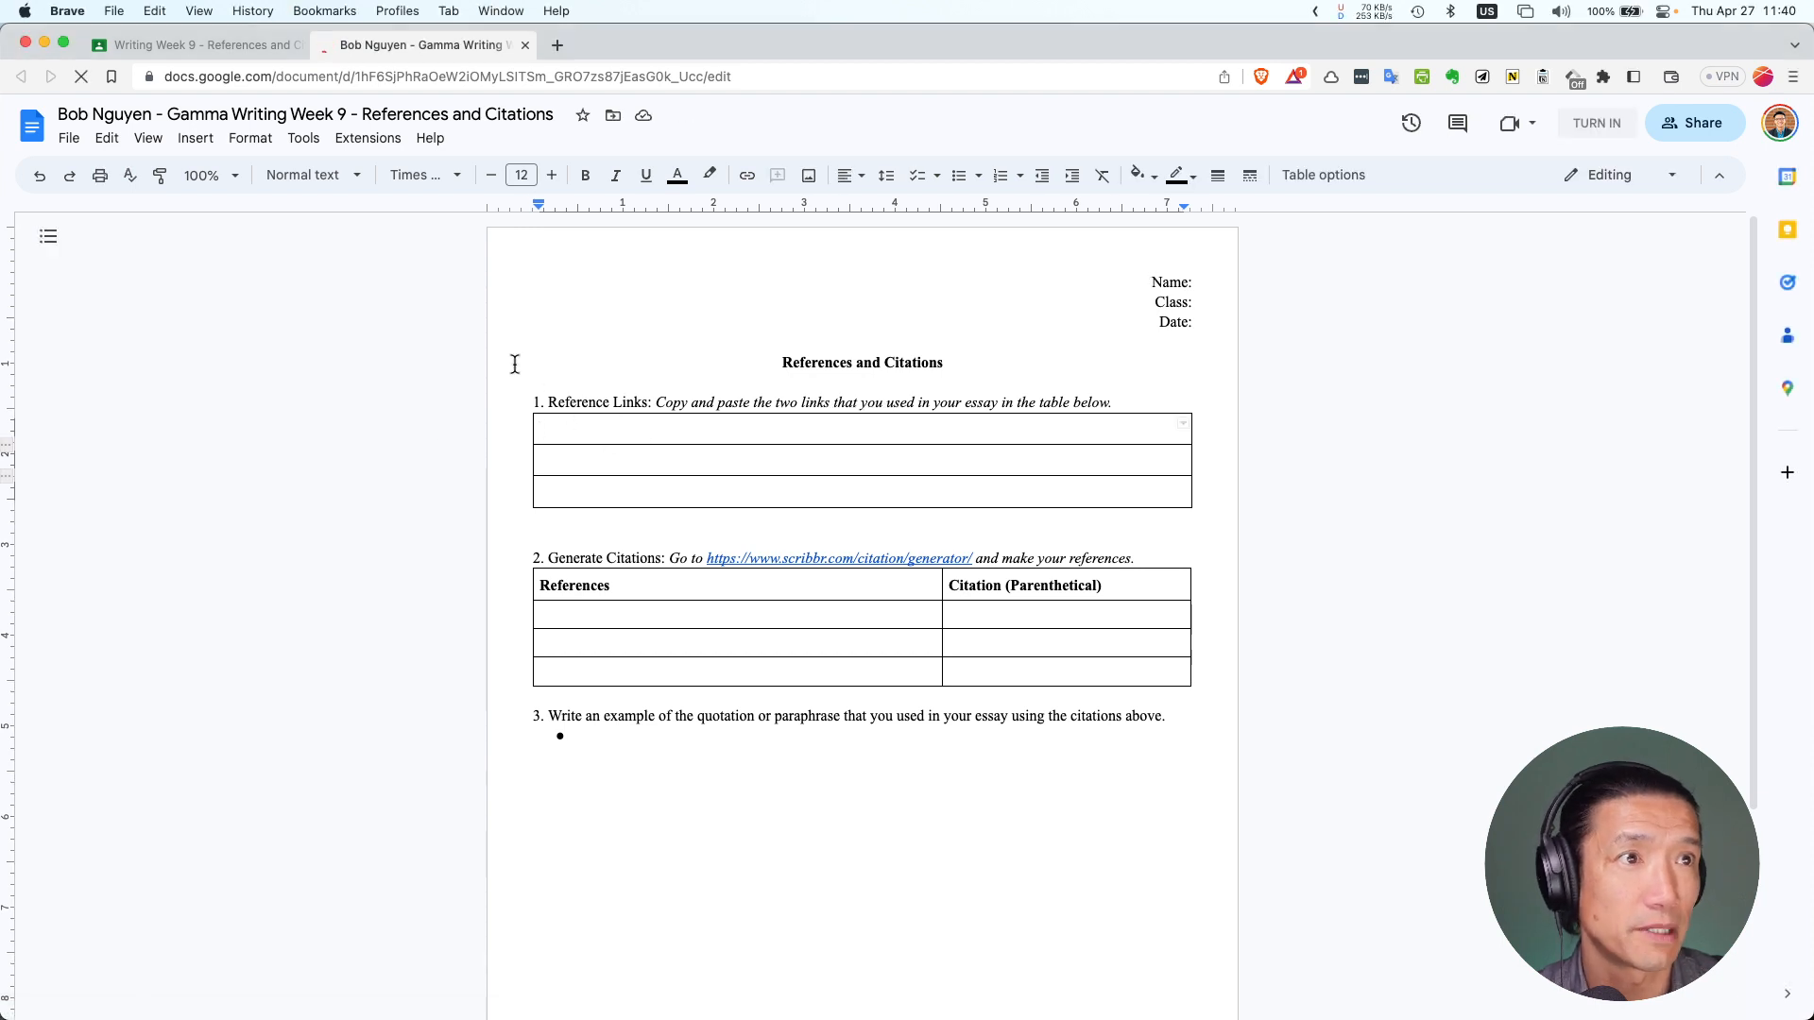
pyautogui.moveTo(808, 992)
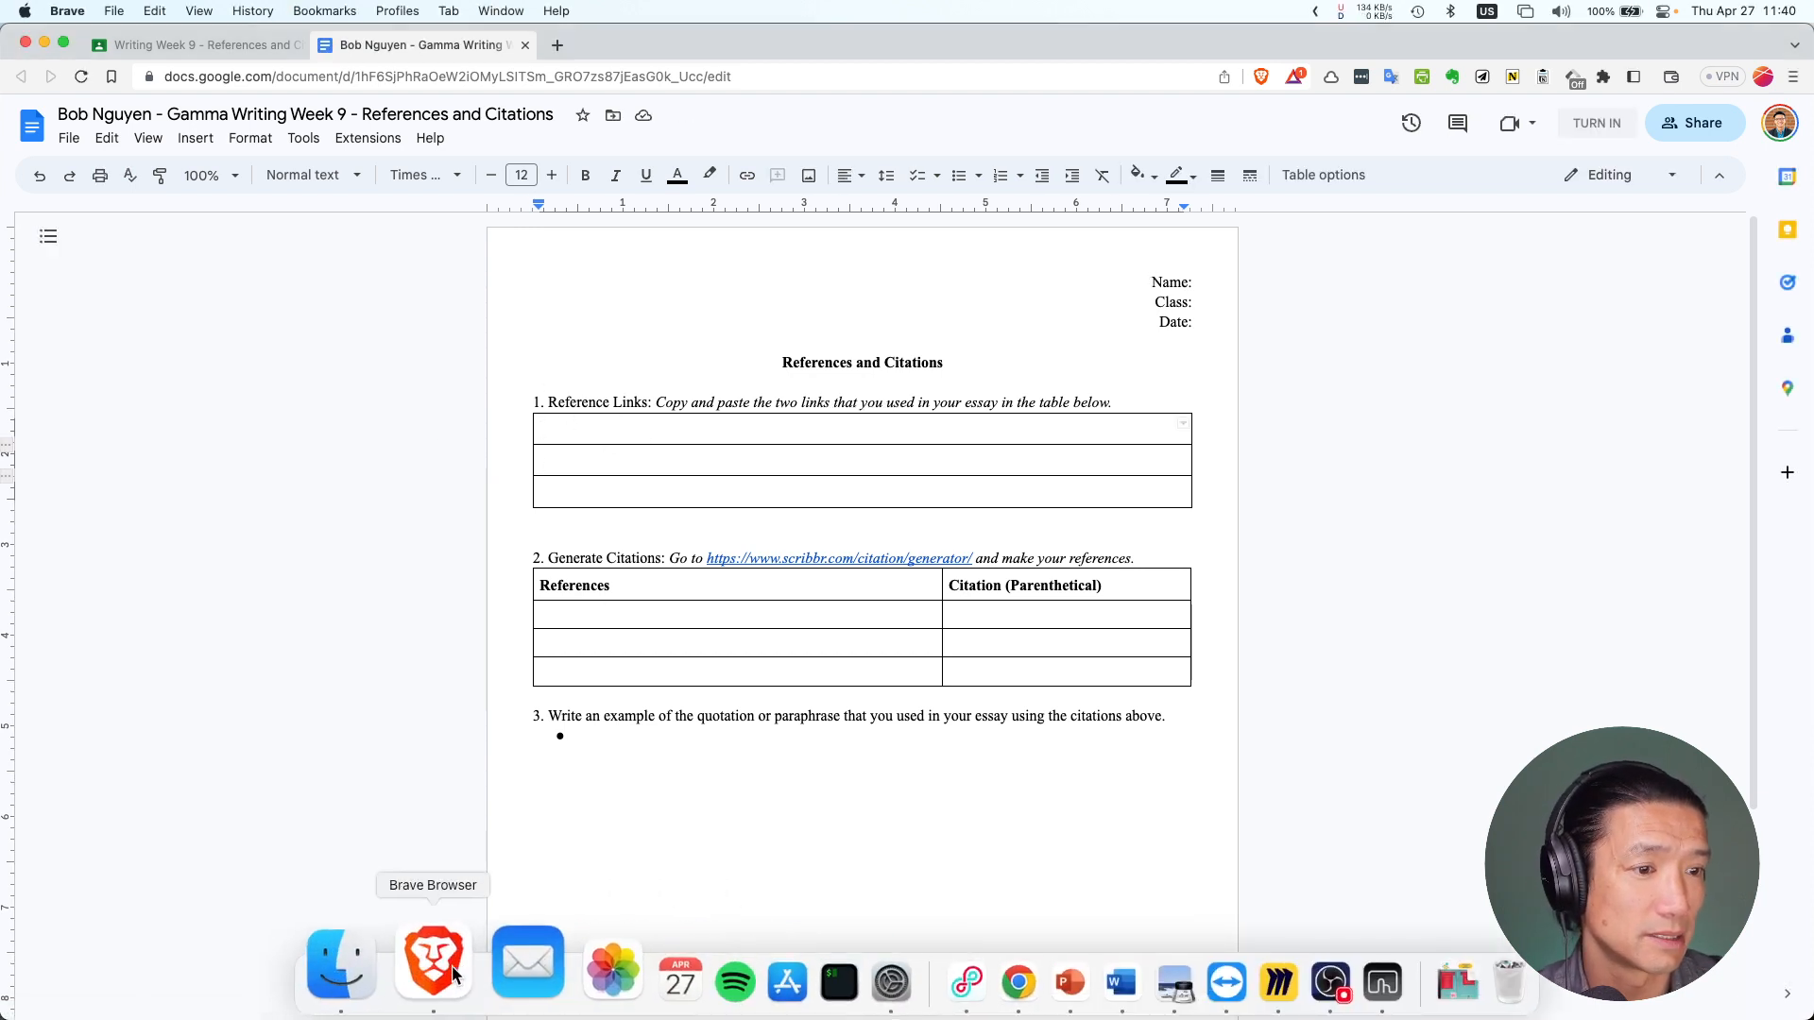
pyautogui.click(386, 685)
pyautogui.press('super+grave')
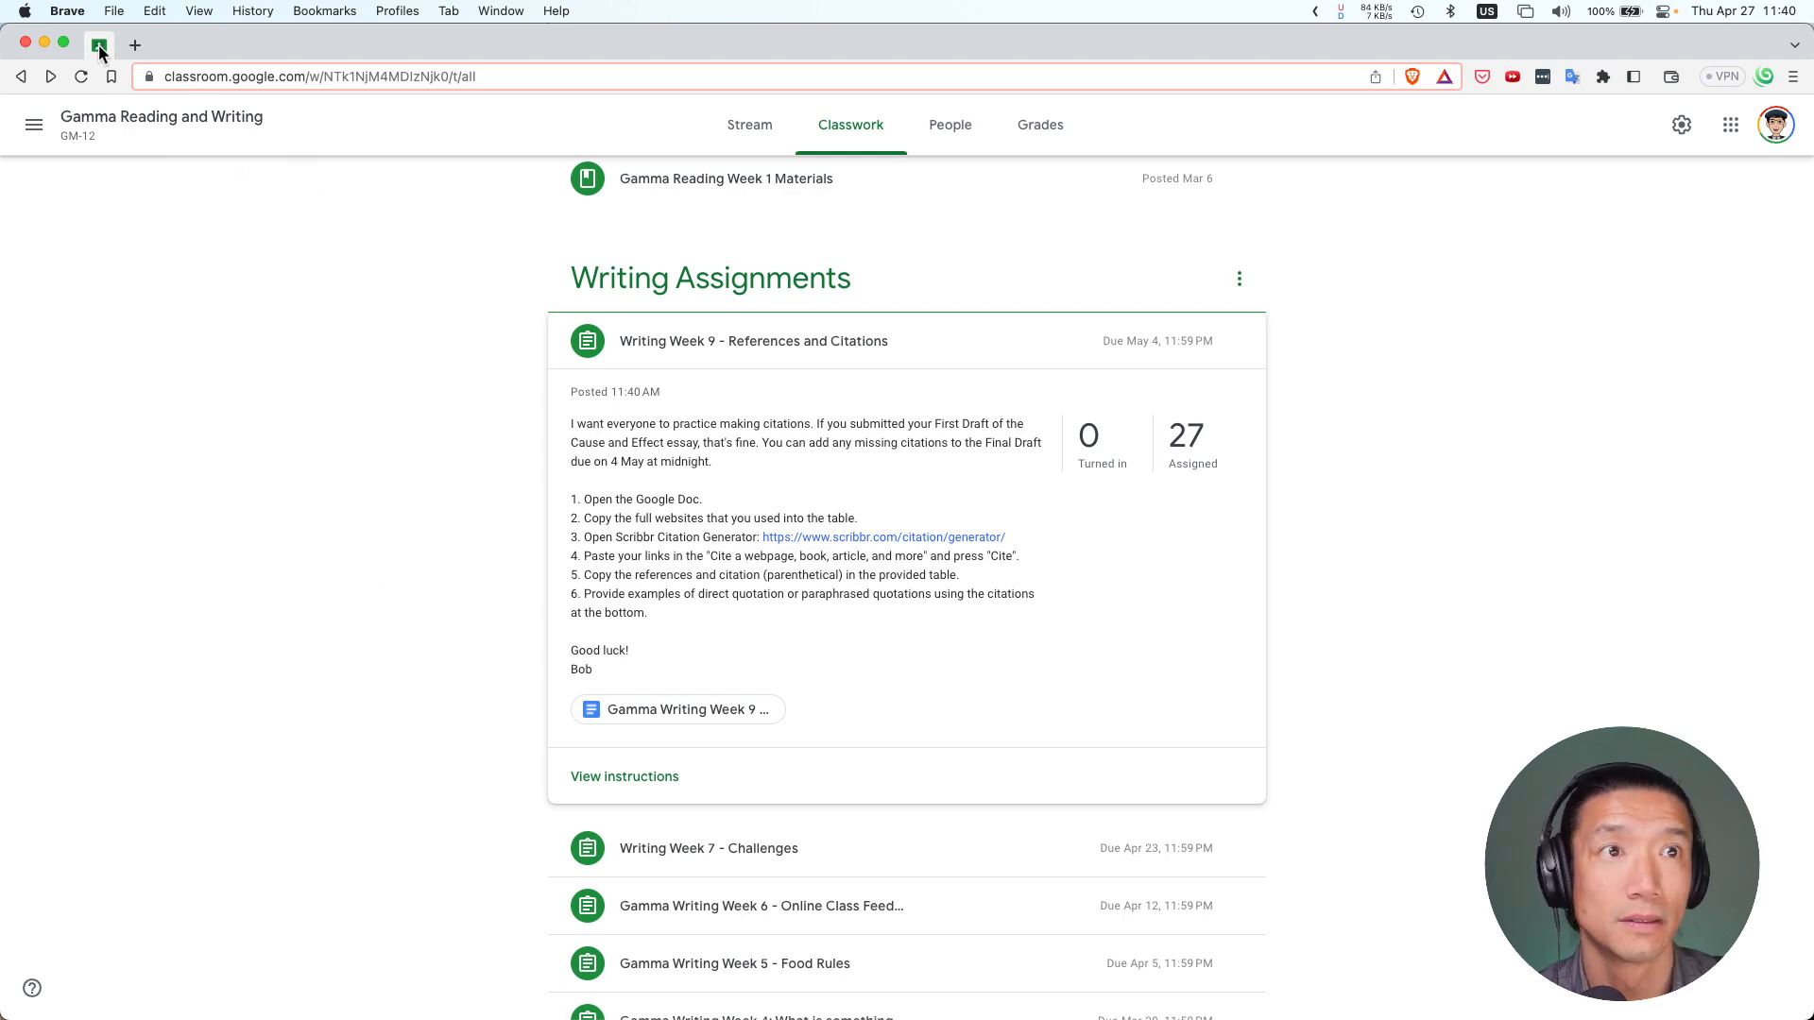
pyautogui.moveTo(100, 47); pyautogui.dragTo(0, 189)
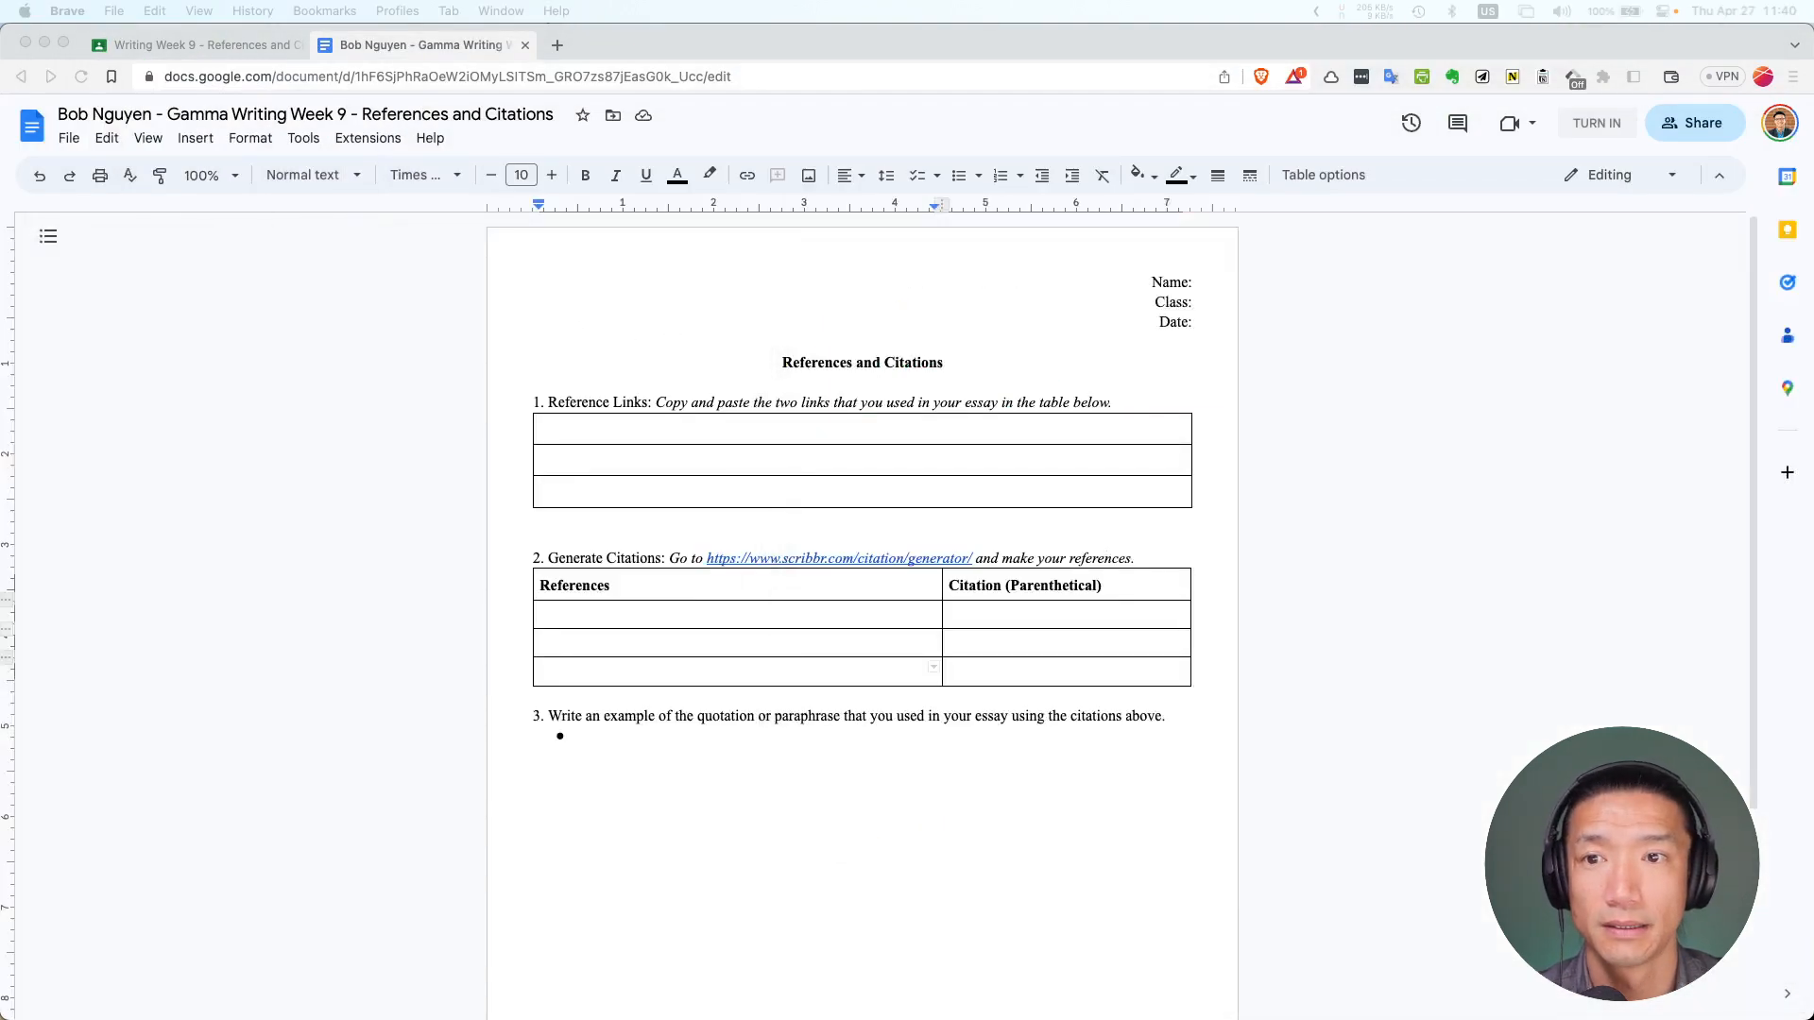
pyautogui.click(218, 448)
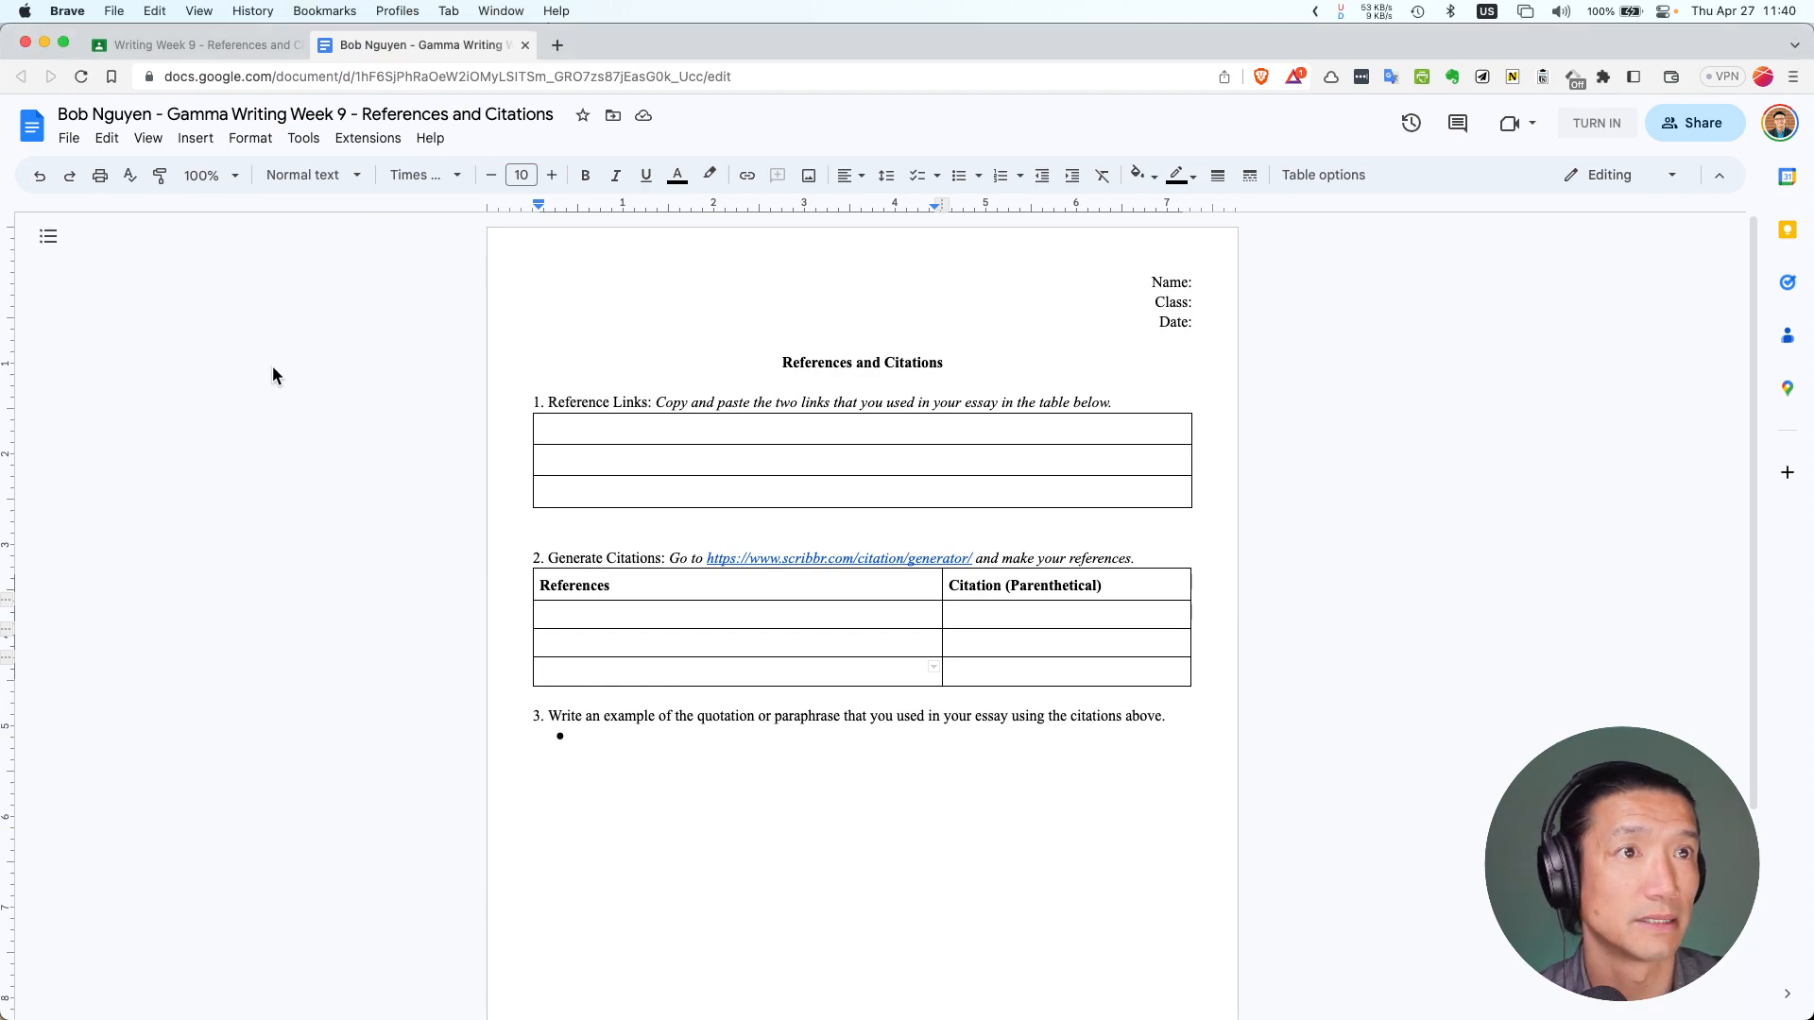
pyautogui.press('super+grave')
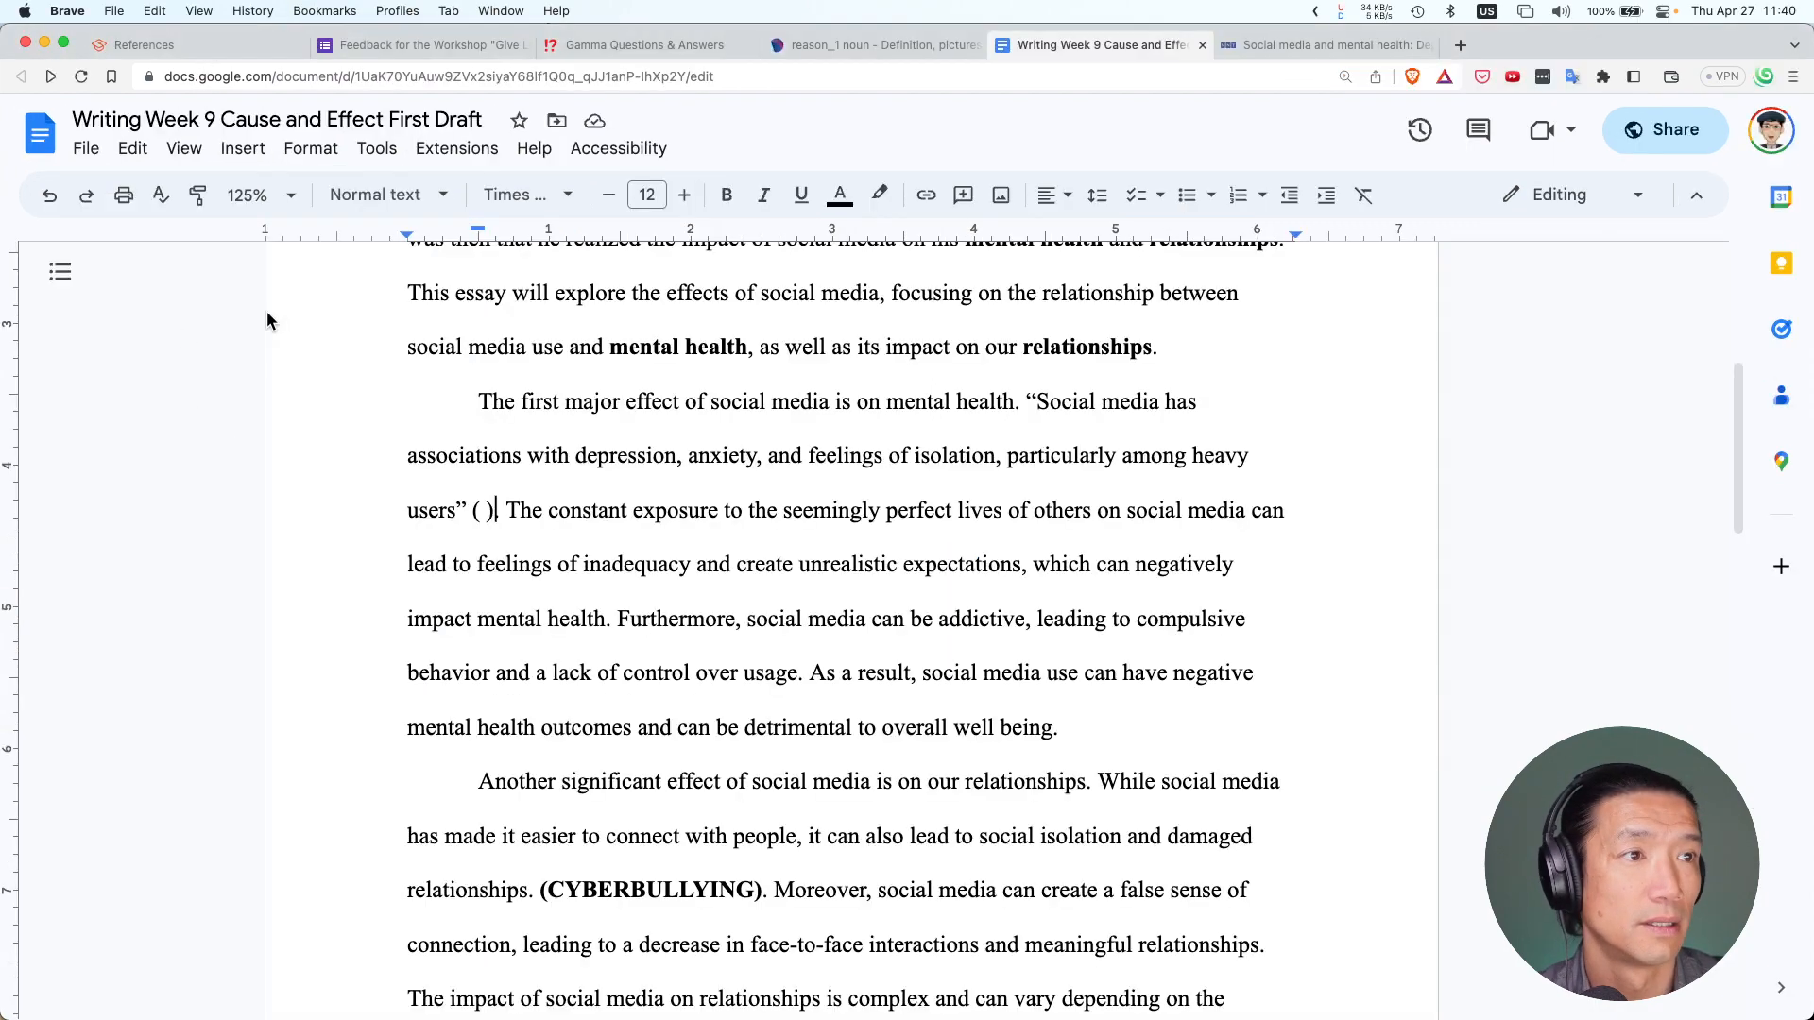
# Select the medicalnewstoday link in the essay's References and bring the worksheet forward
pyautogui.scroll(-15, 561, 461)
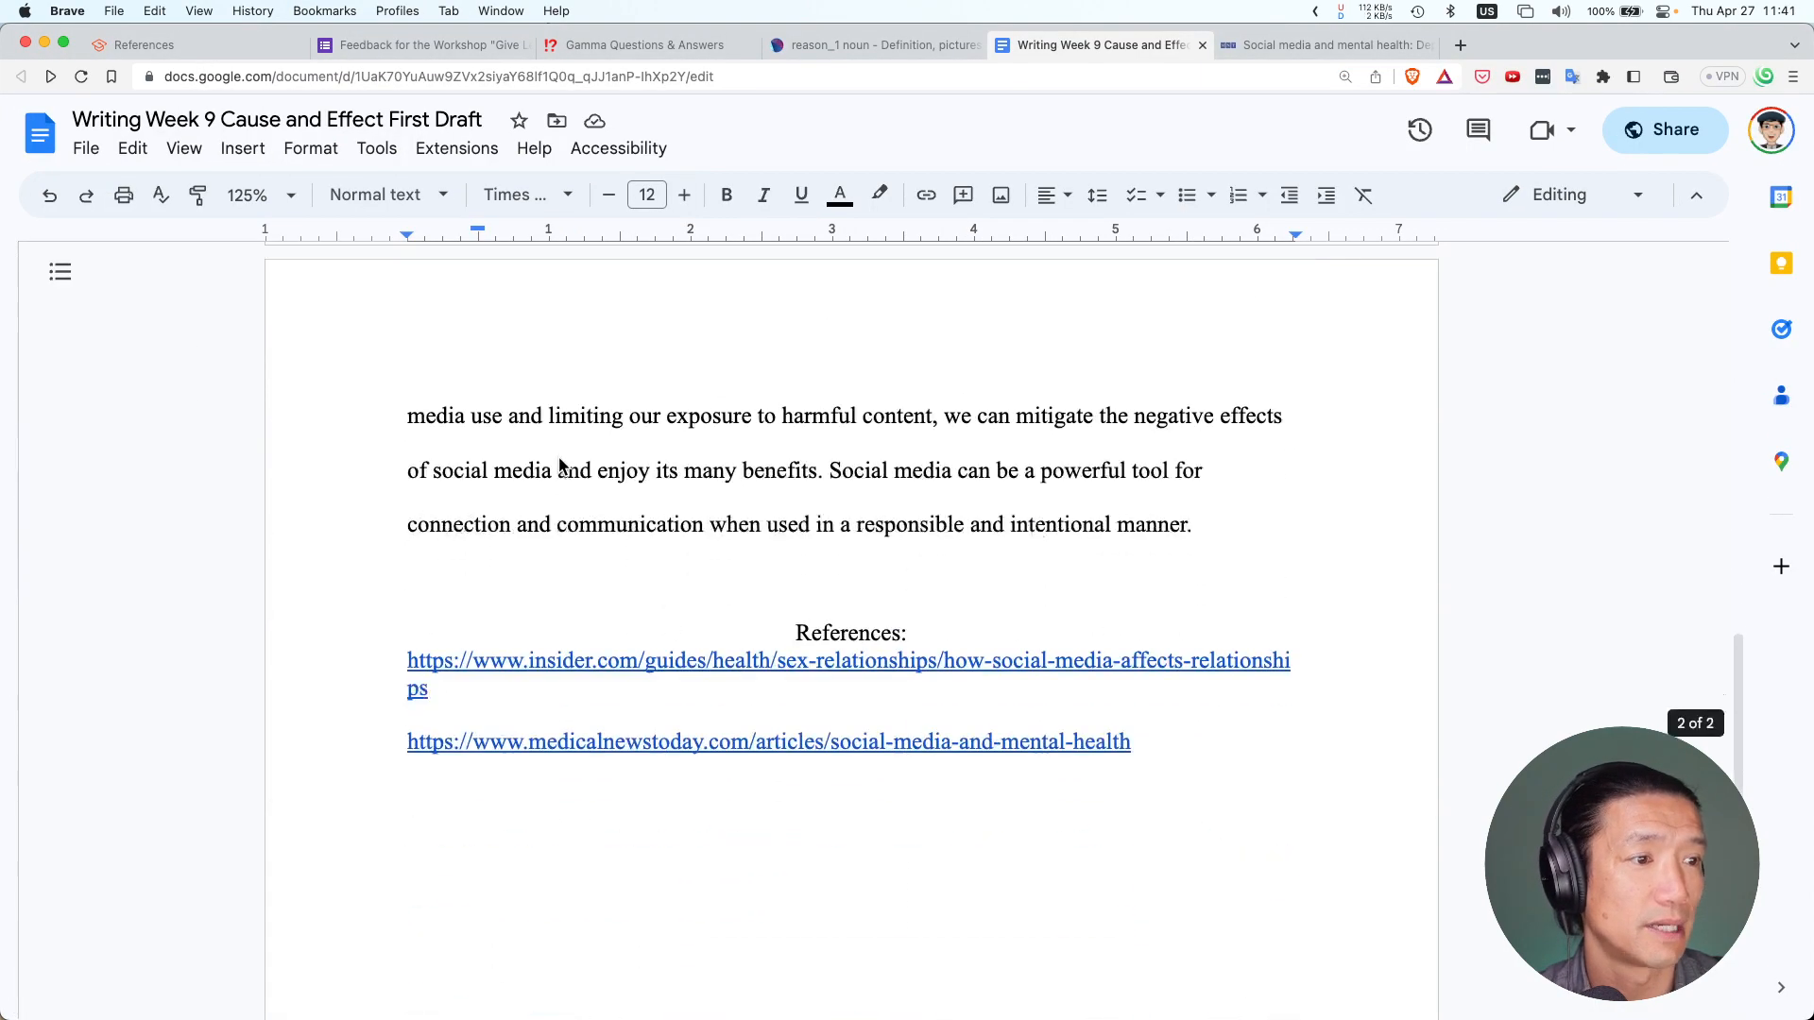
pyautogui.click(816, 607)
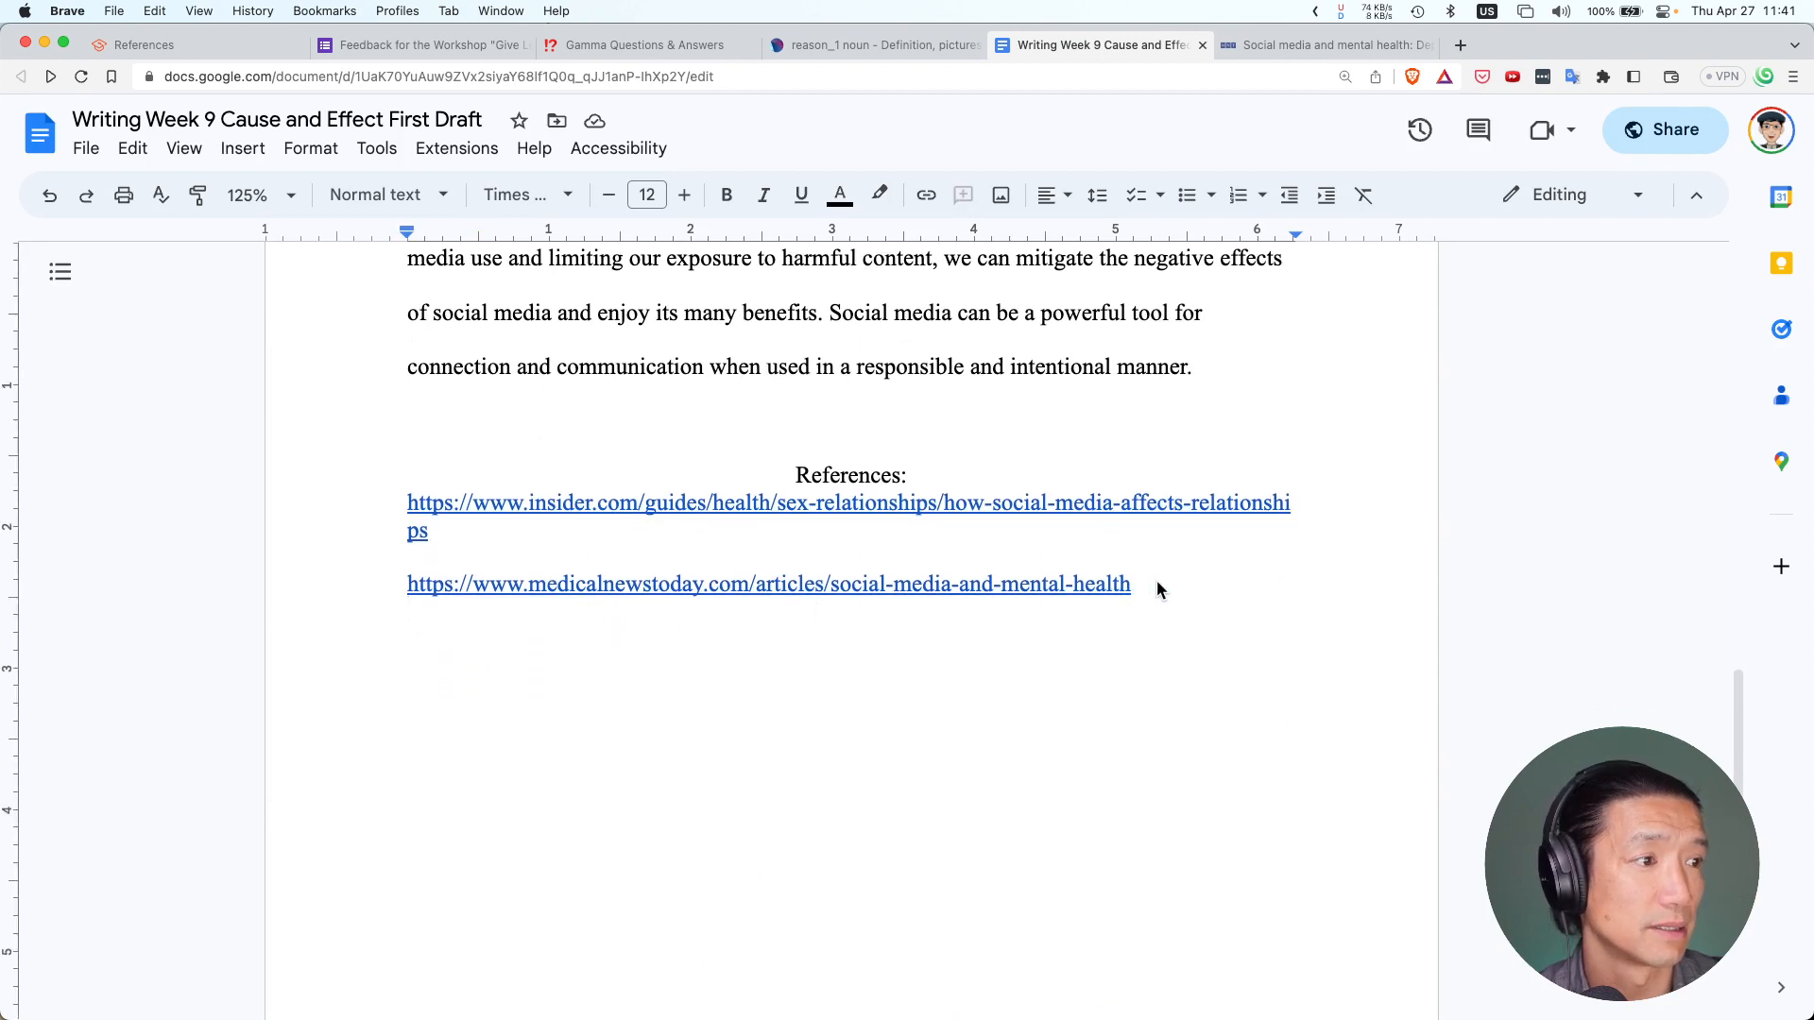
pyautogui.moveTo(1157, 582); pyautogui.dragTo(412, 588)
pyautogui.press('super+c')
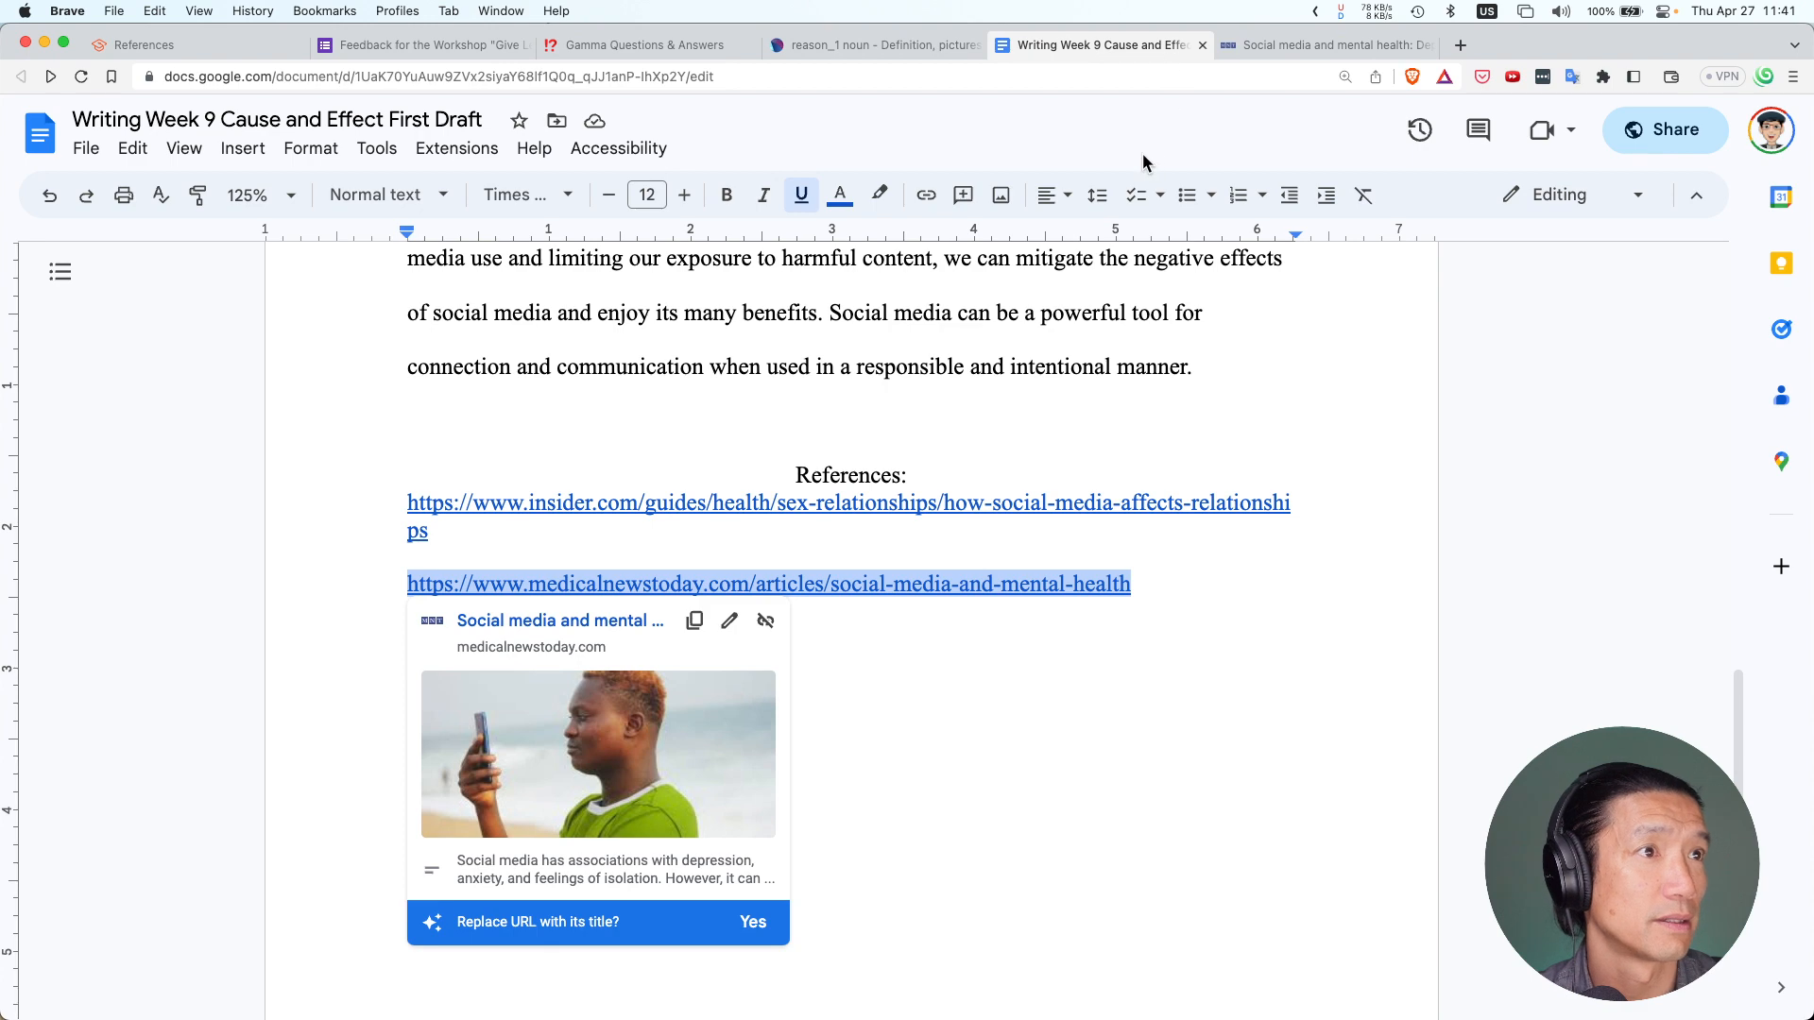
pyautogui.doubleClick(1555, 57)
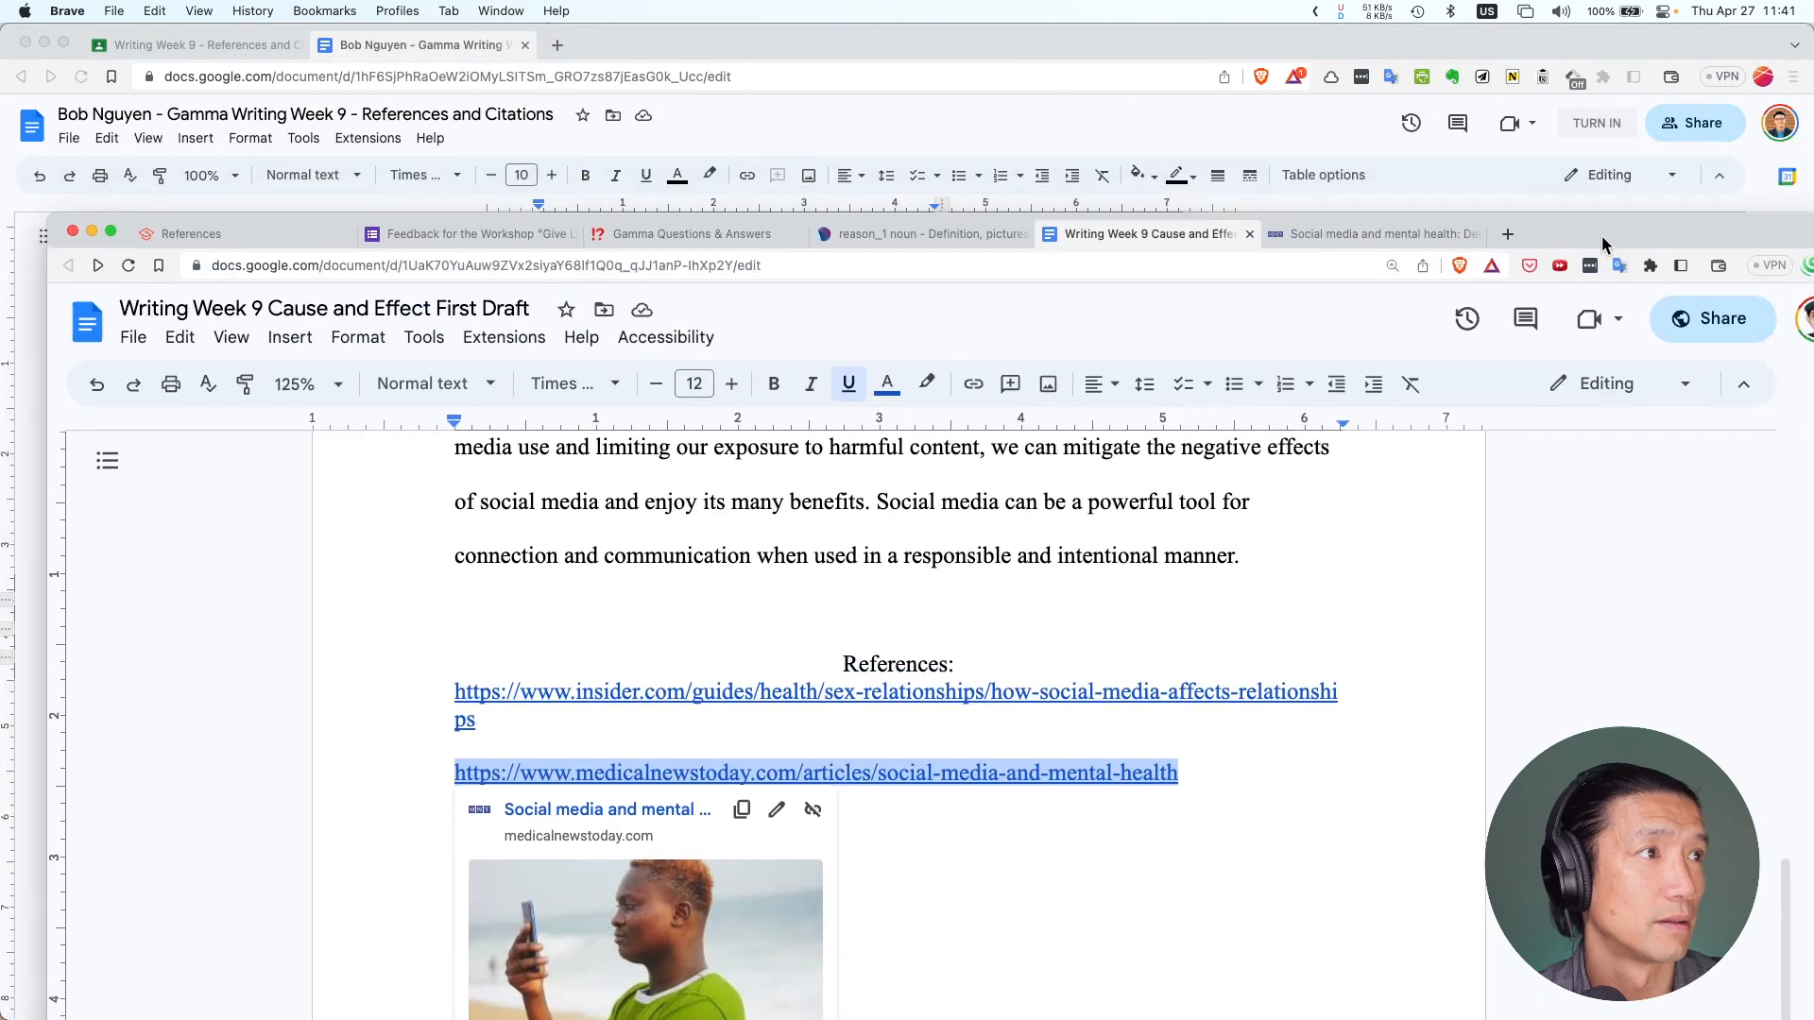
pyautogui.moveTo(1166, 234); pyautogui.dragTo(1084, 88)
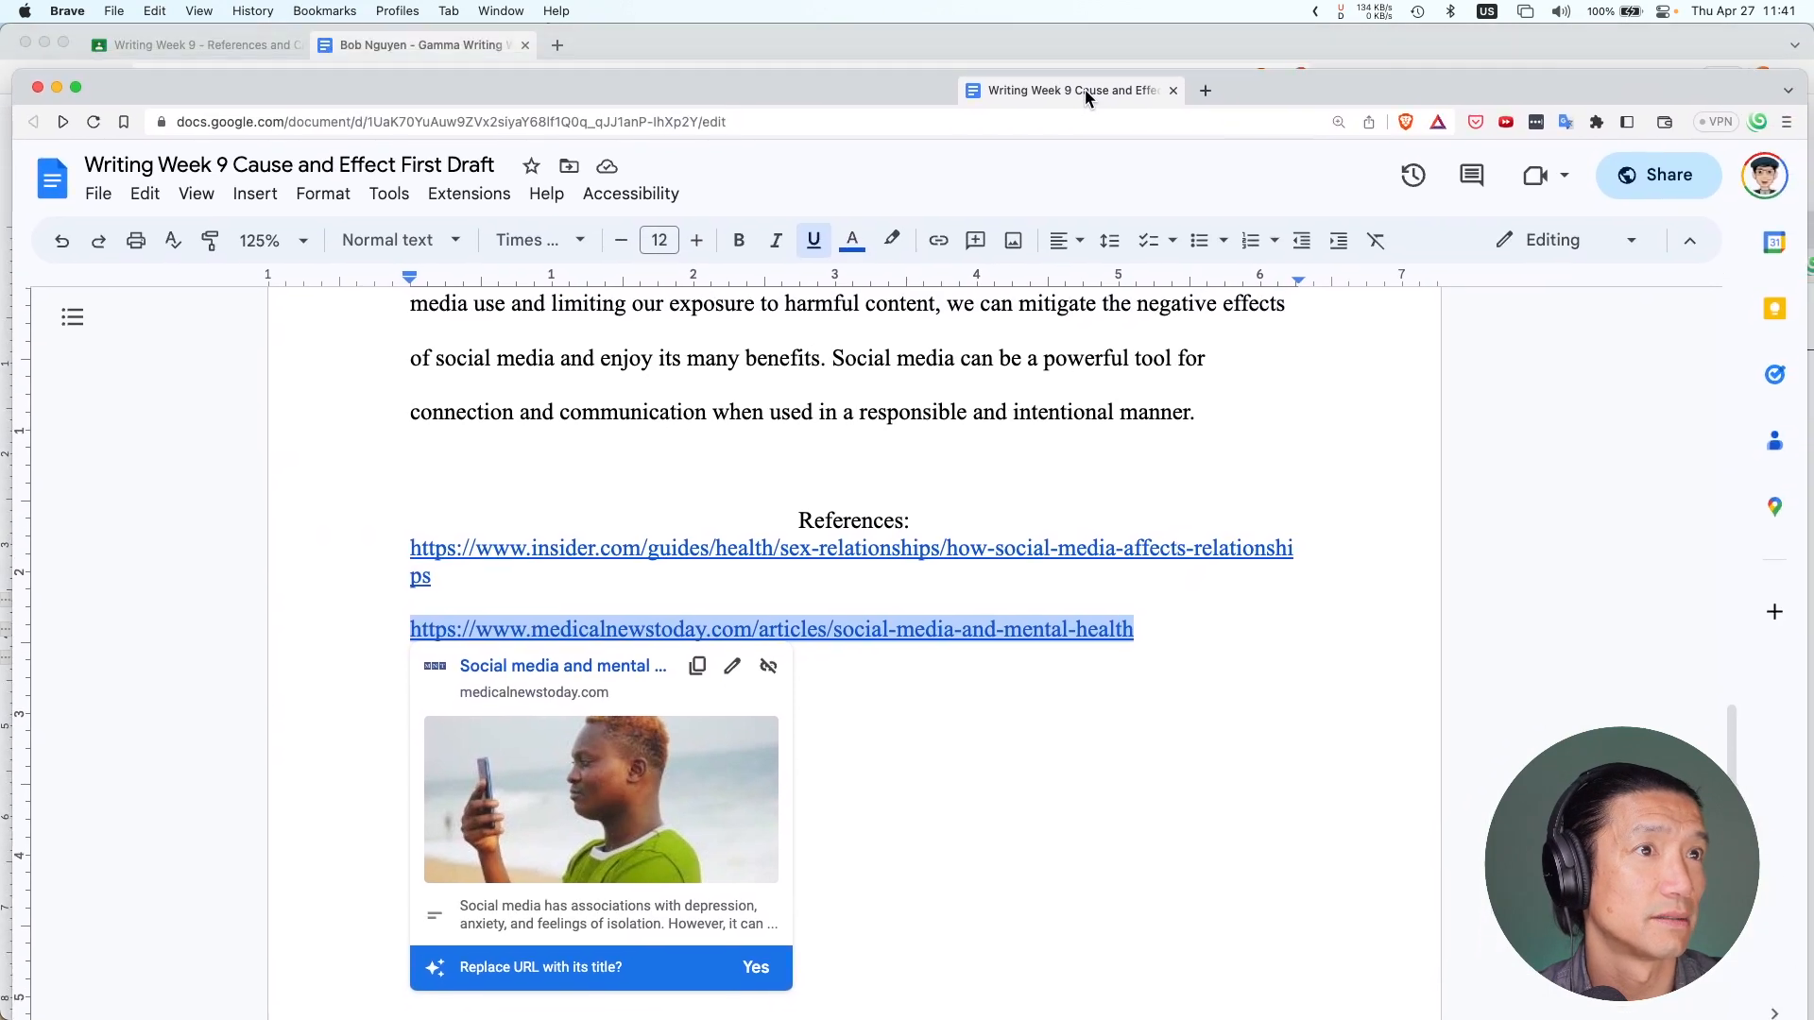
pyautogui.click(1007, 47)
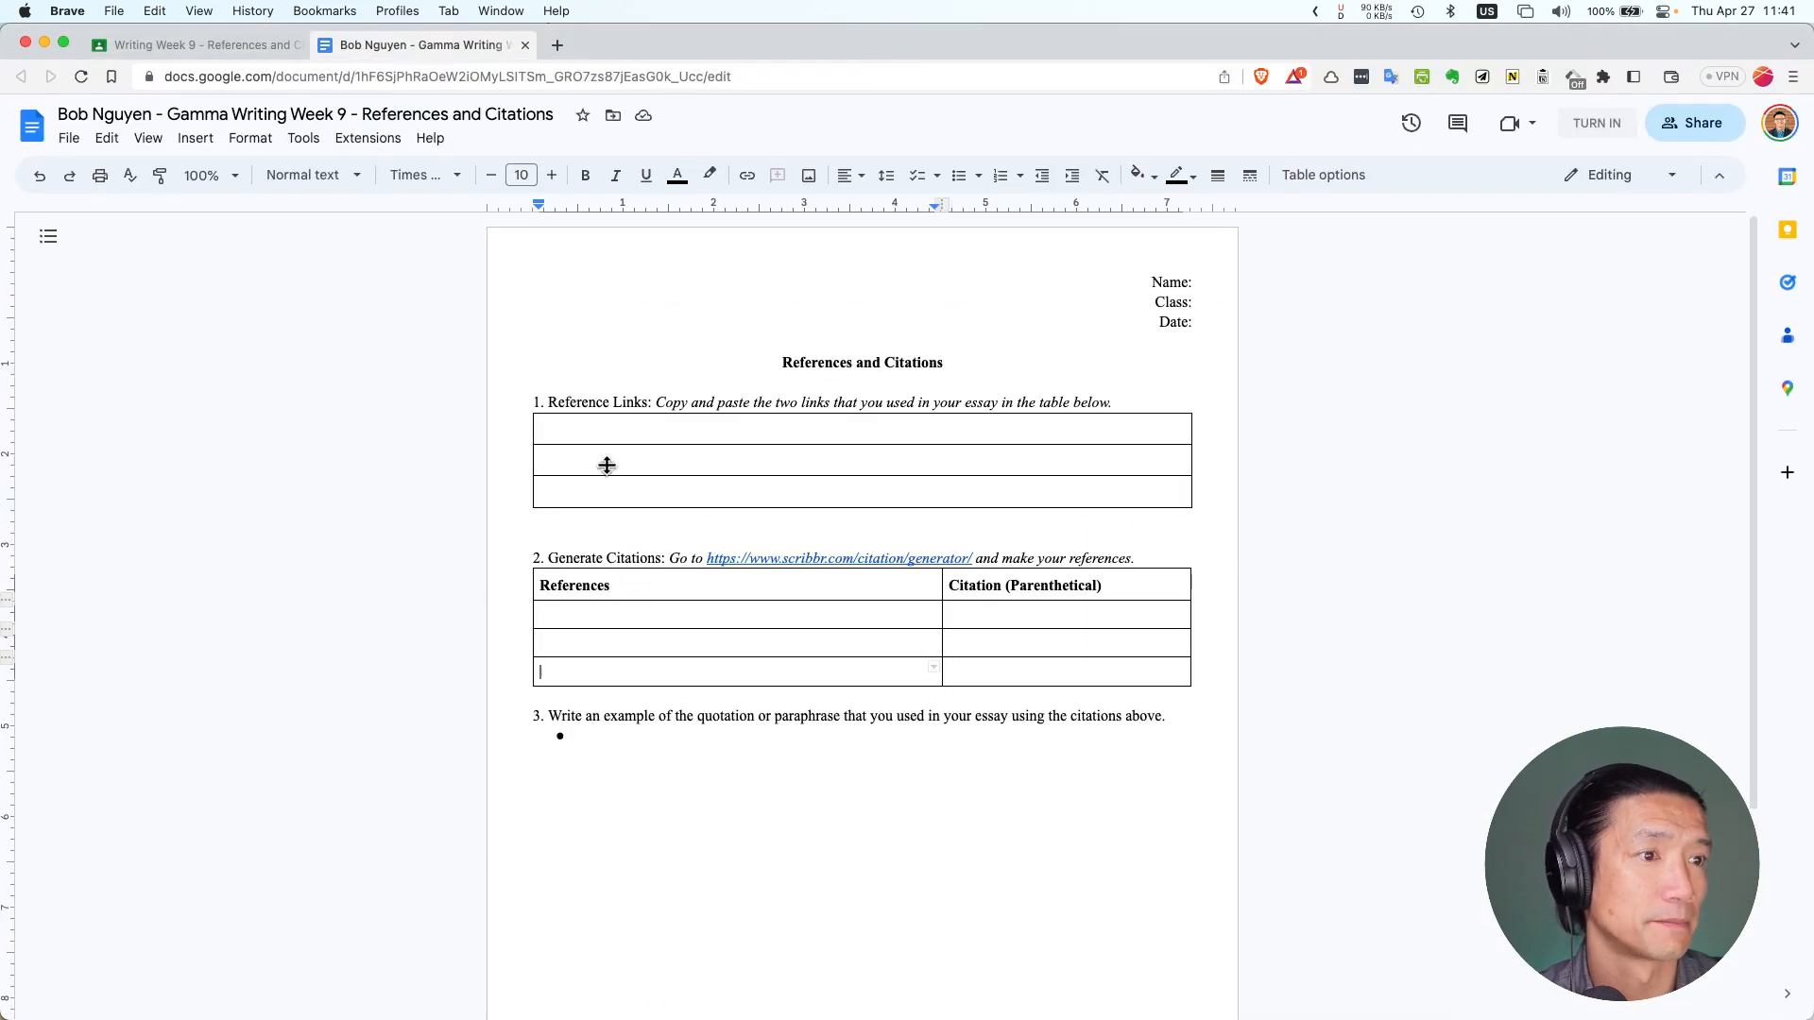
# Paste the medicalnewstoday and insider.com links into rows 1 and 2 of the Reference Links table
pyautogui.click(599, 434)
pyautogui.press('super+v')
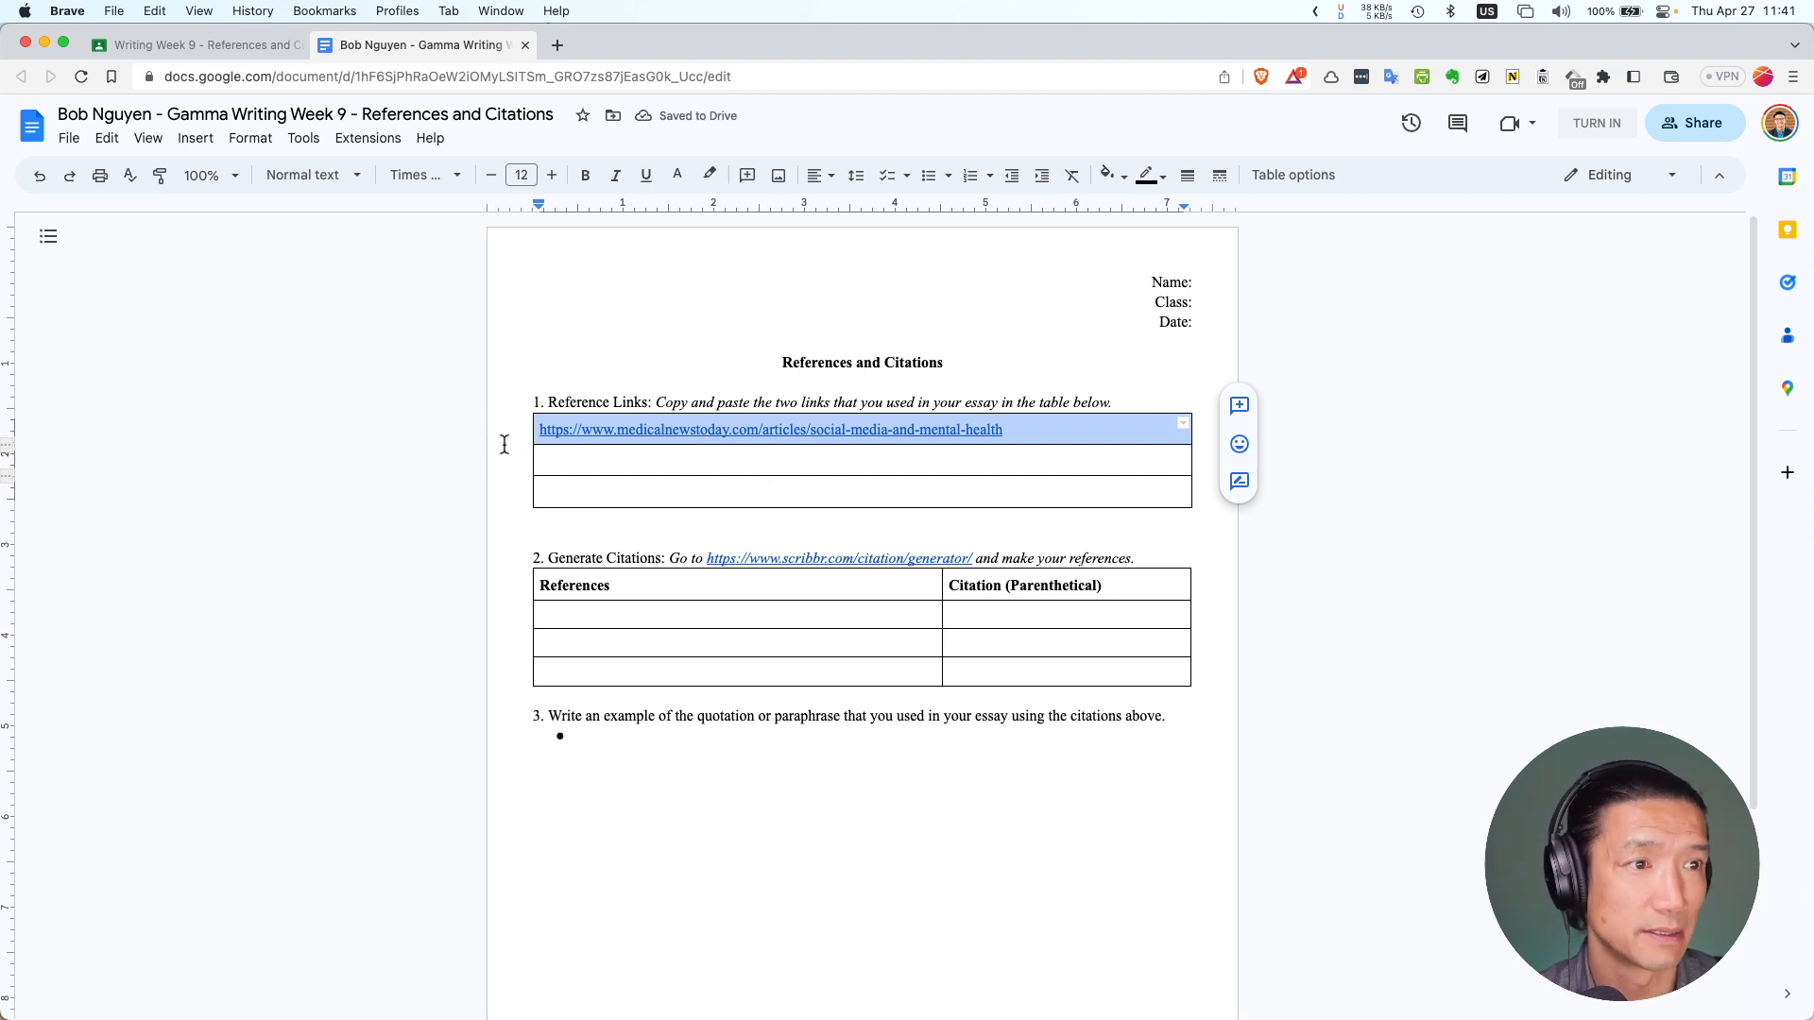
pyautogui.press('super+grave')
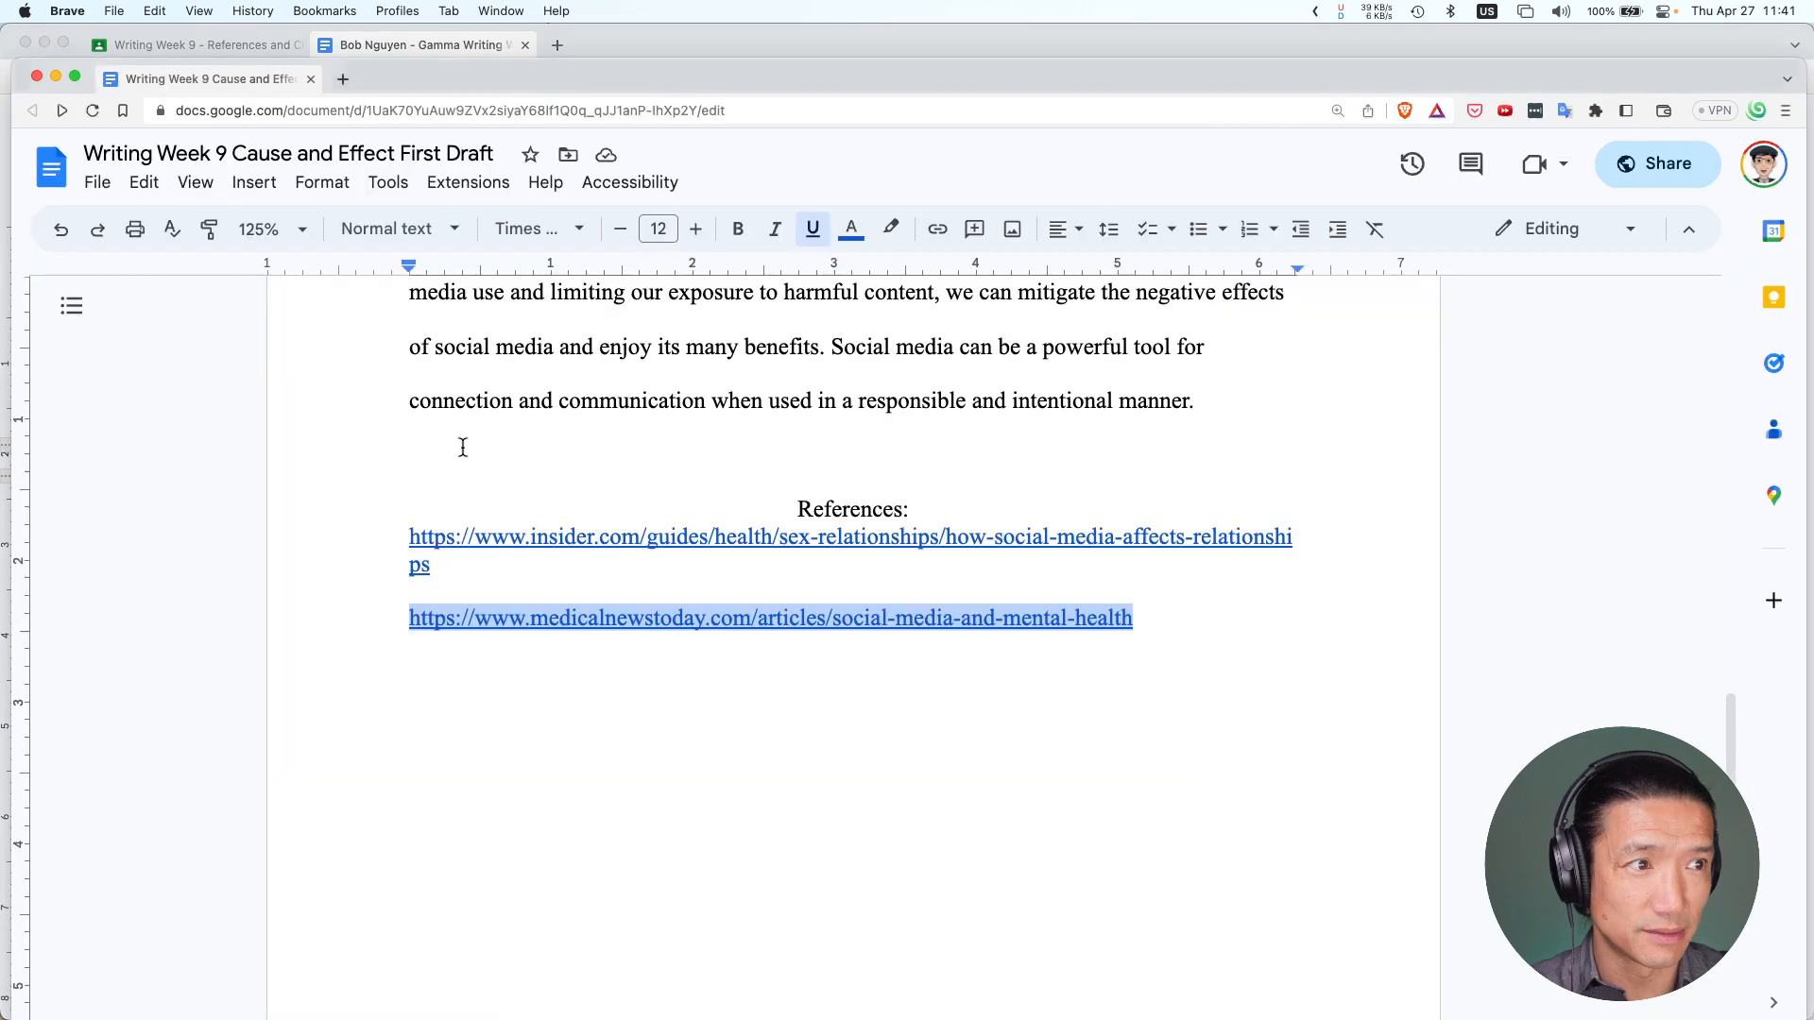
pyautogui.moveTo(436, 564); pyautogui.dragTo(410, 536)
pyautogui.press('super+c')
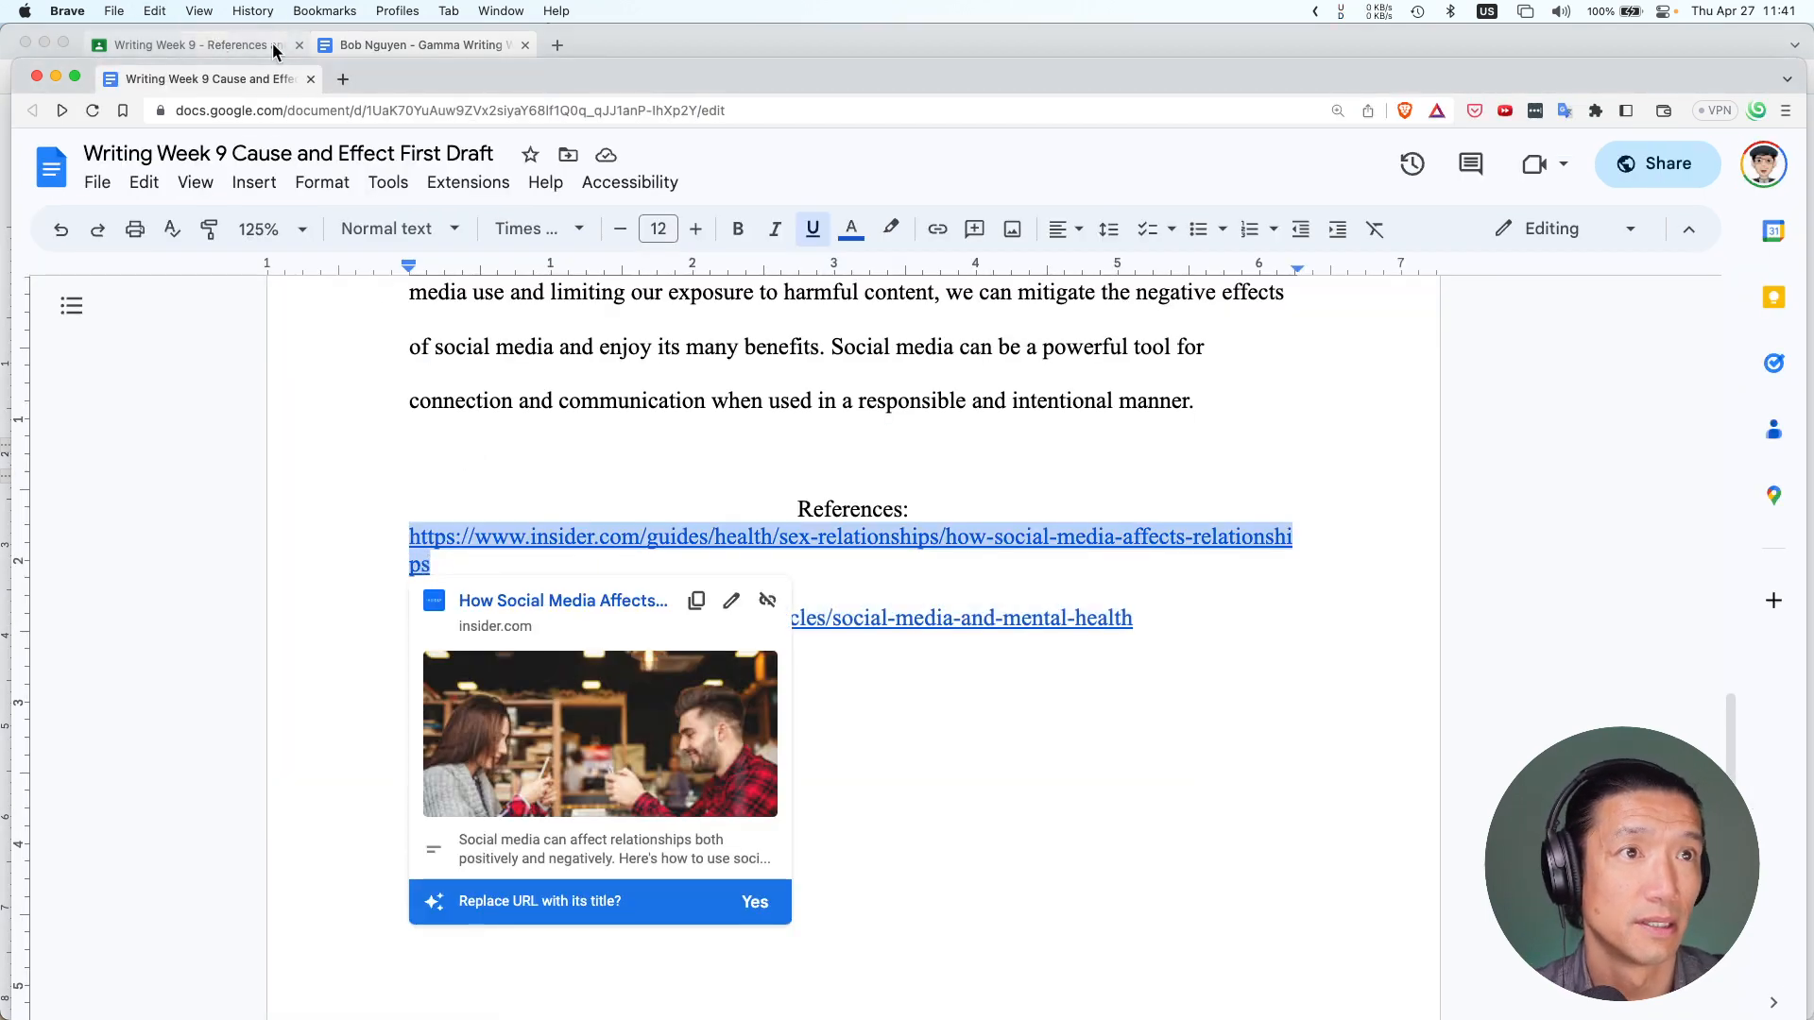
pyautogui.click(393, 43)
pyautogui.press('super+v')
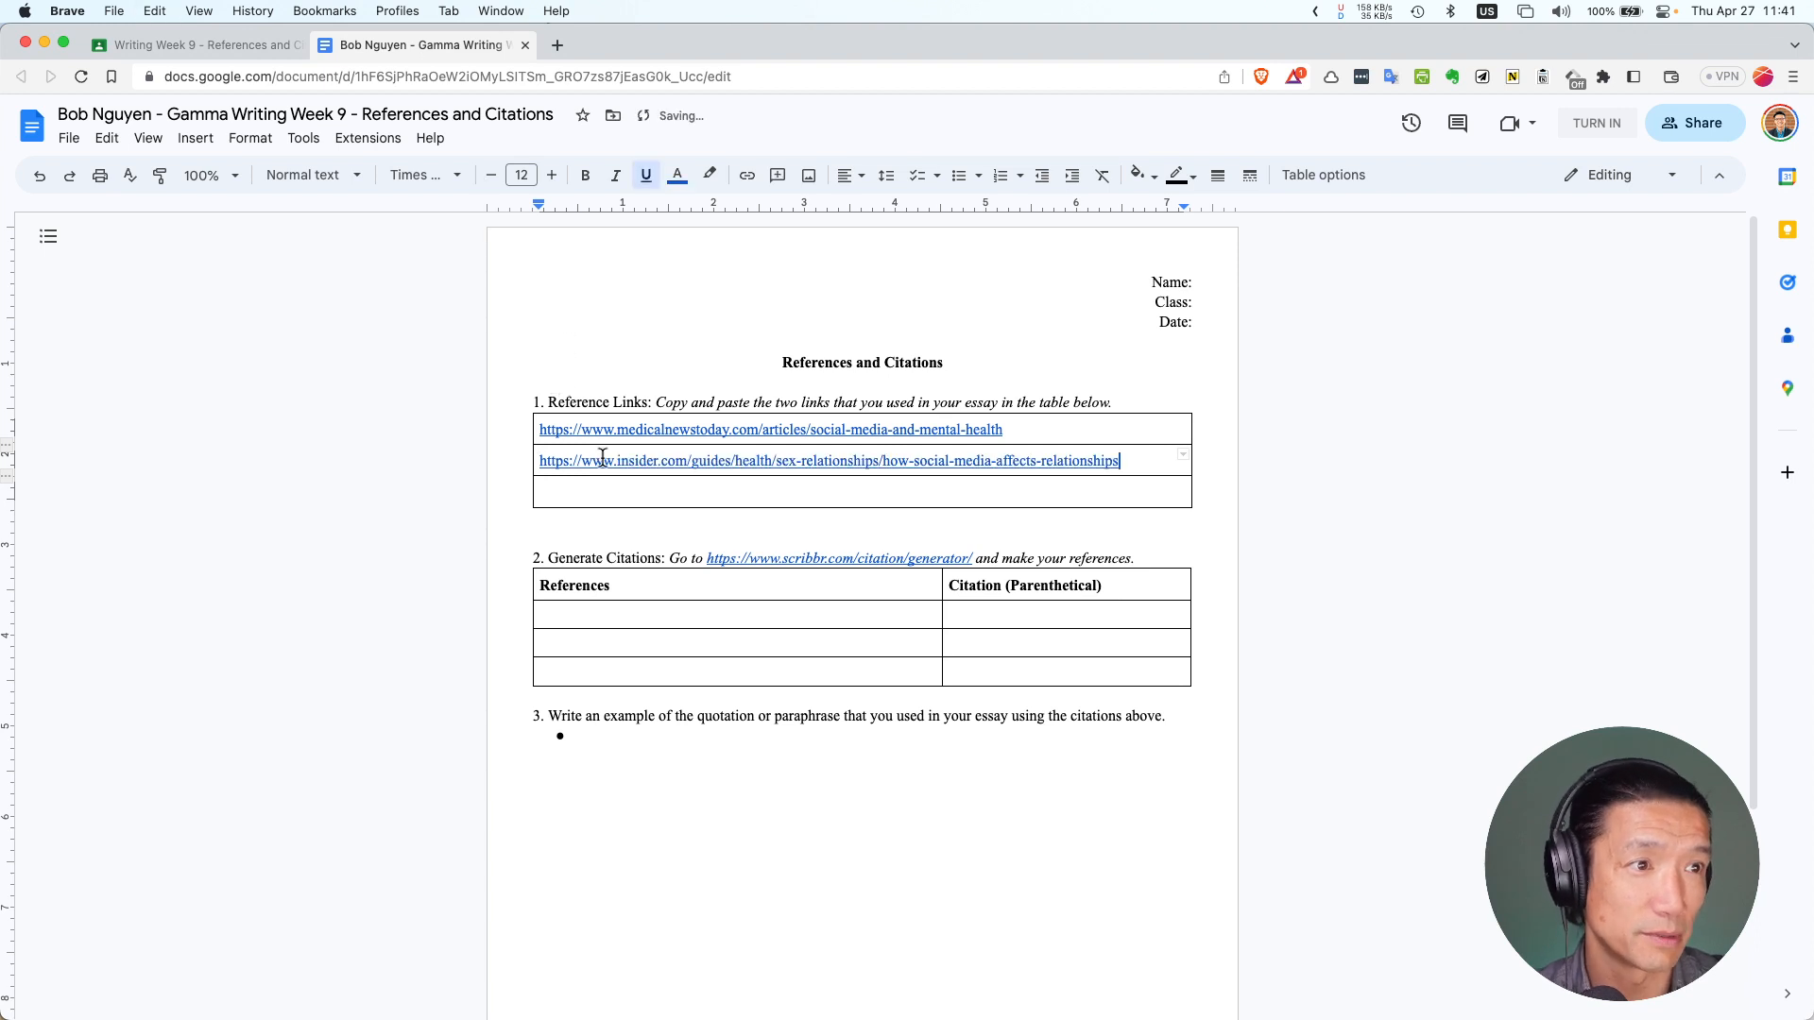
# Open the Scribbr citation generator in a new tab and select the medicalnewstoday URL in the table
pyautogui.tripleClick(644, 494)
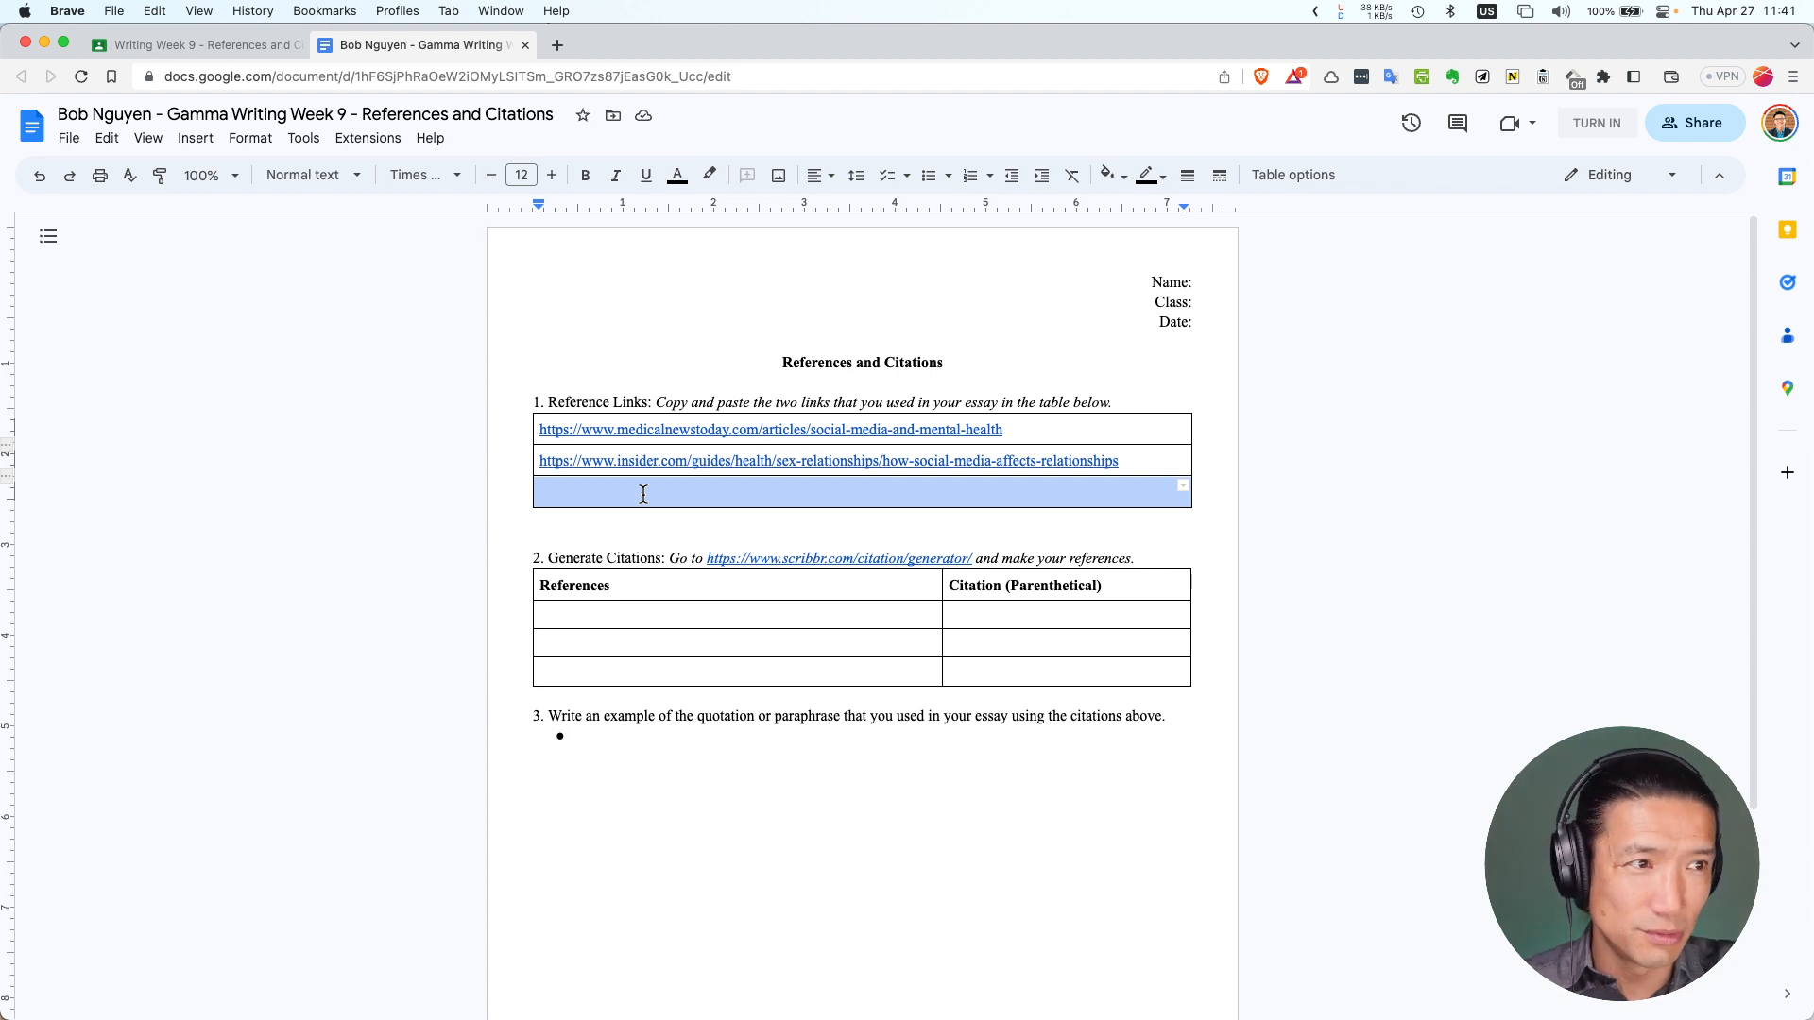
pyautogui.click(646, 614)
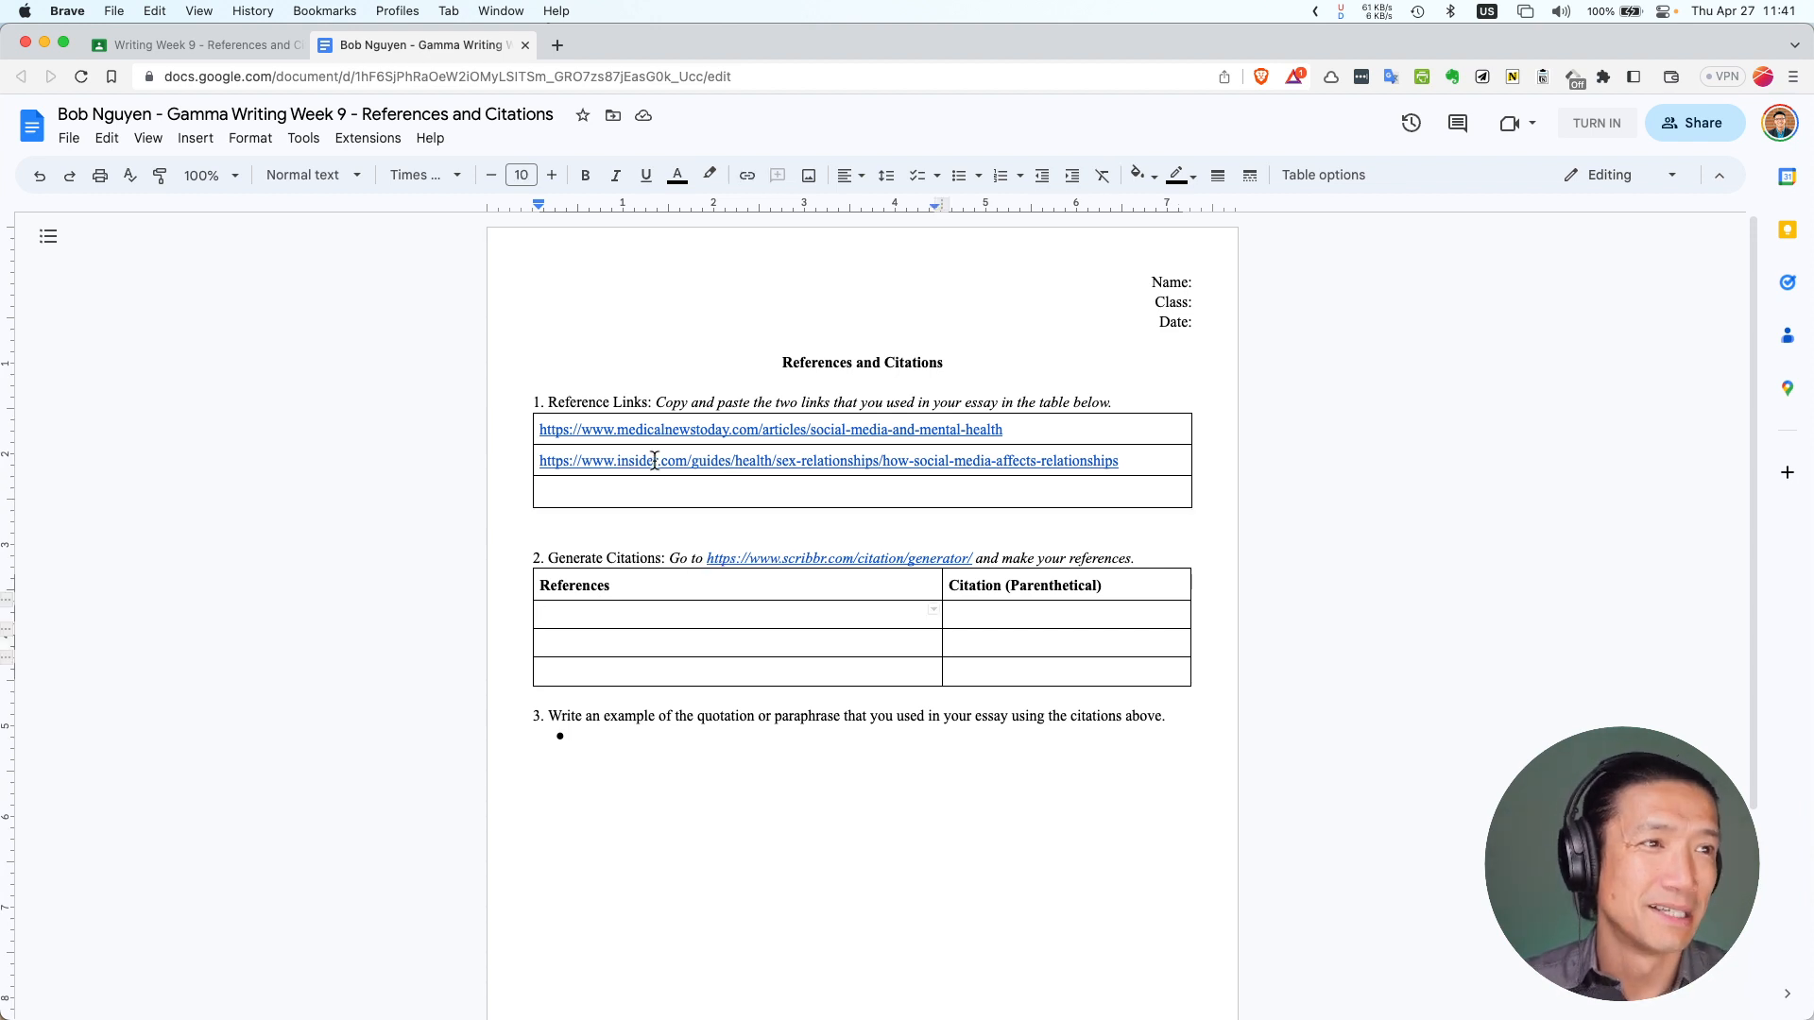
pyautogui.click(207, 67)
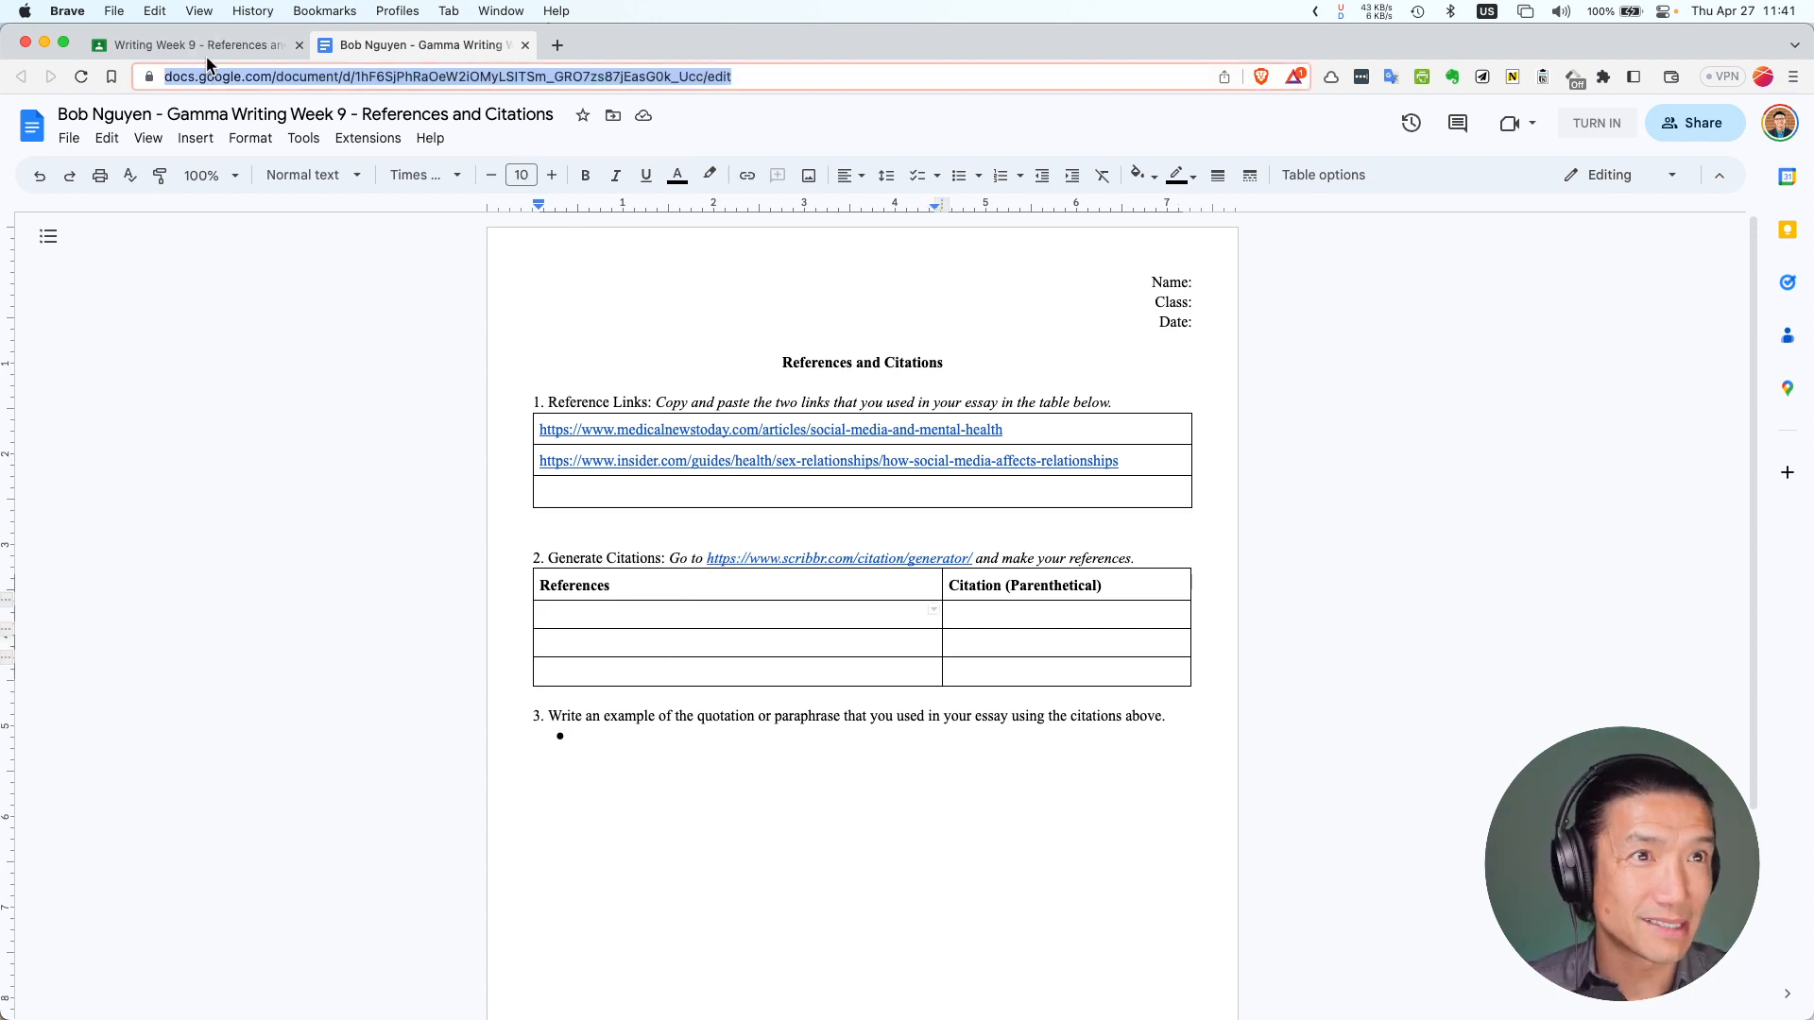
pyautogui.click(209, 52)
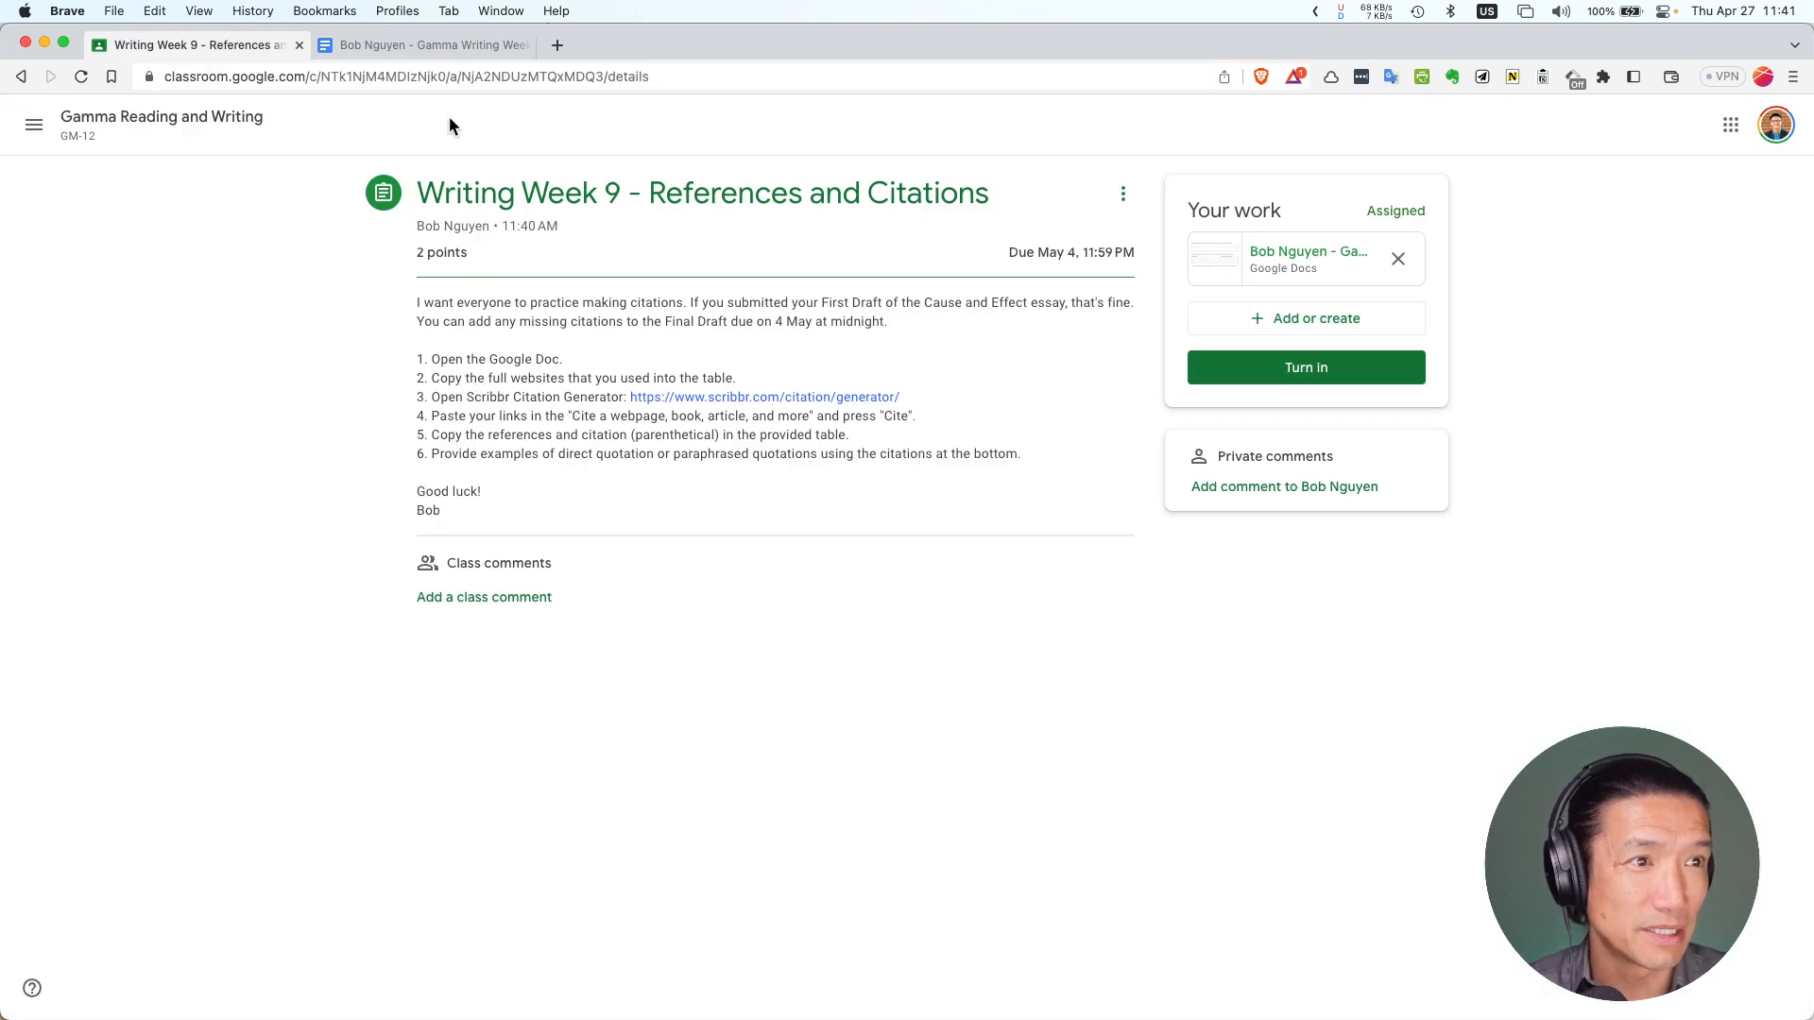
pyautogui.click(385, 44)
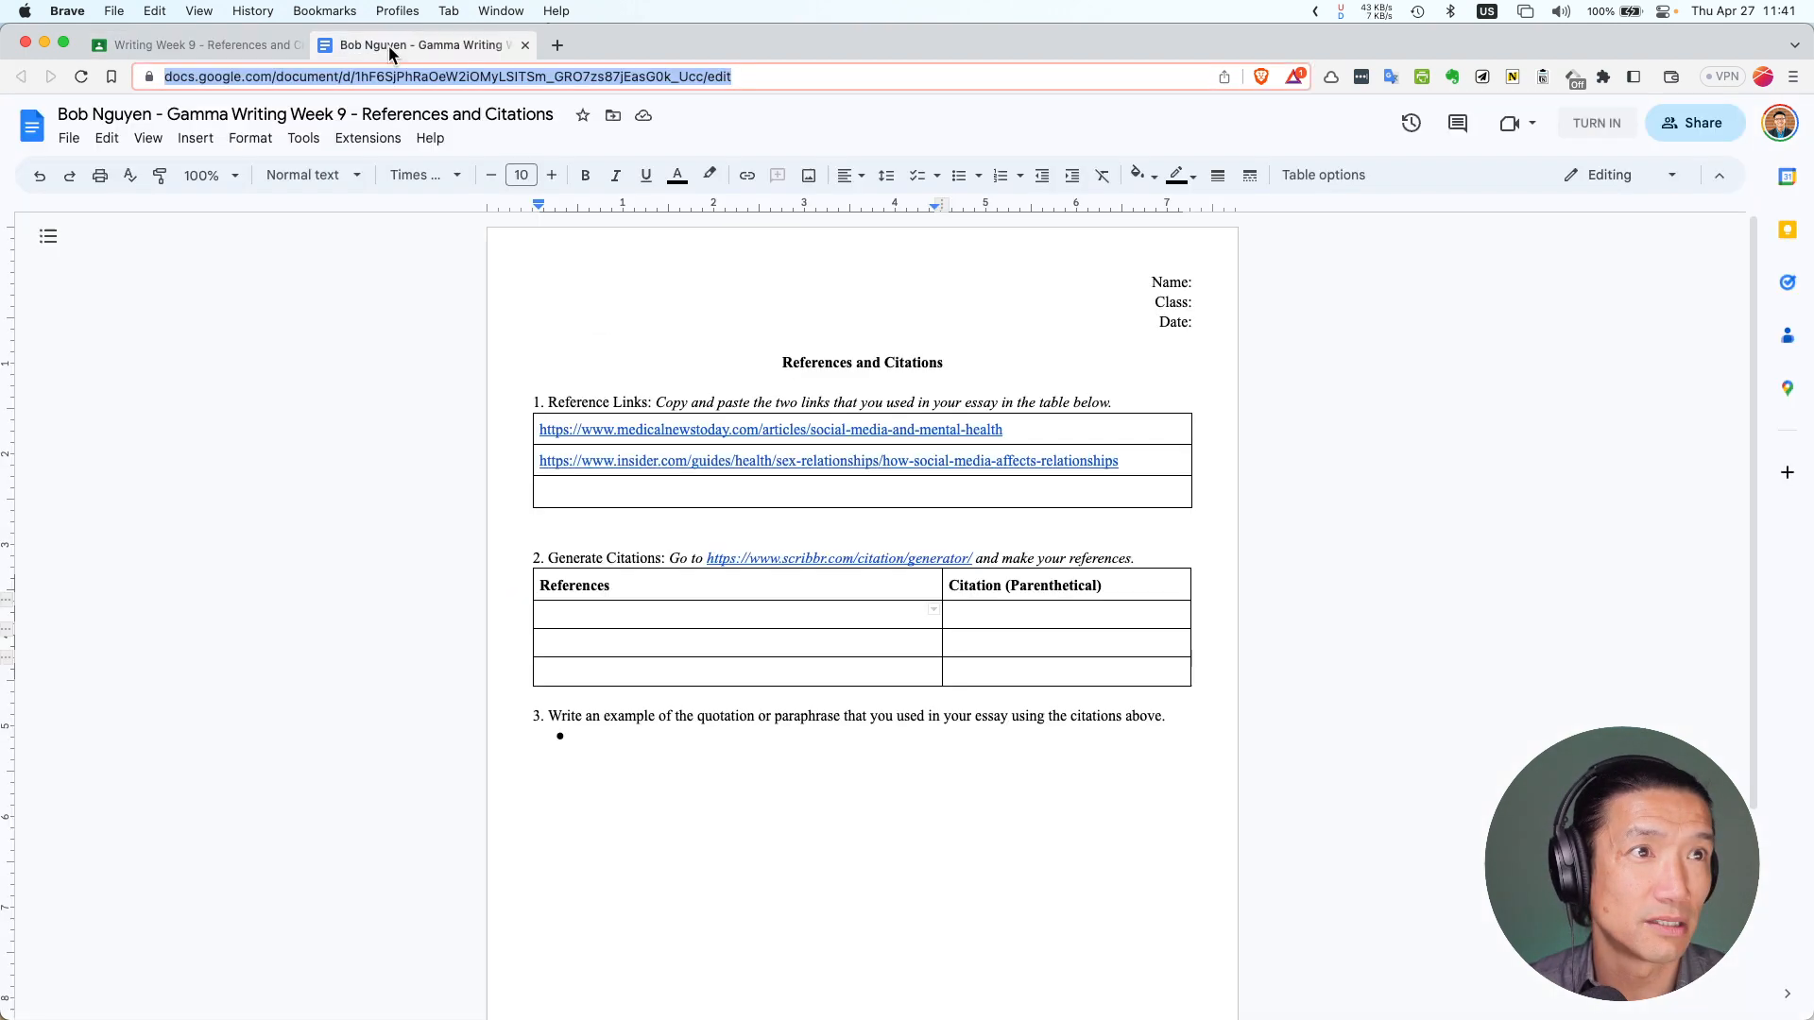
pyautogui.click(796, 560)
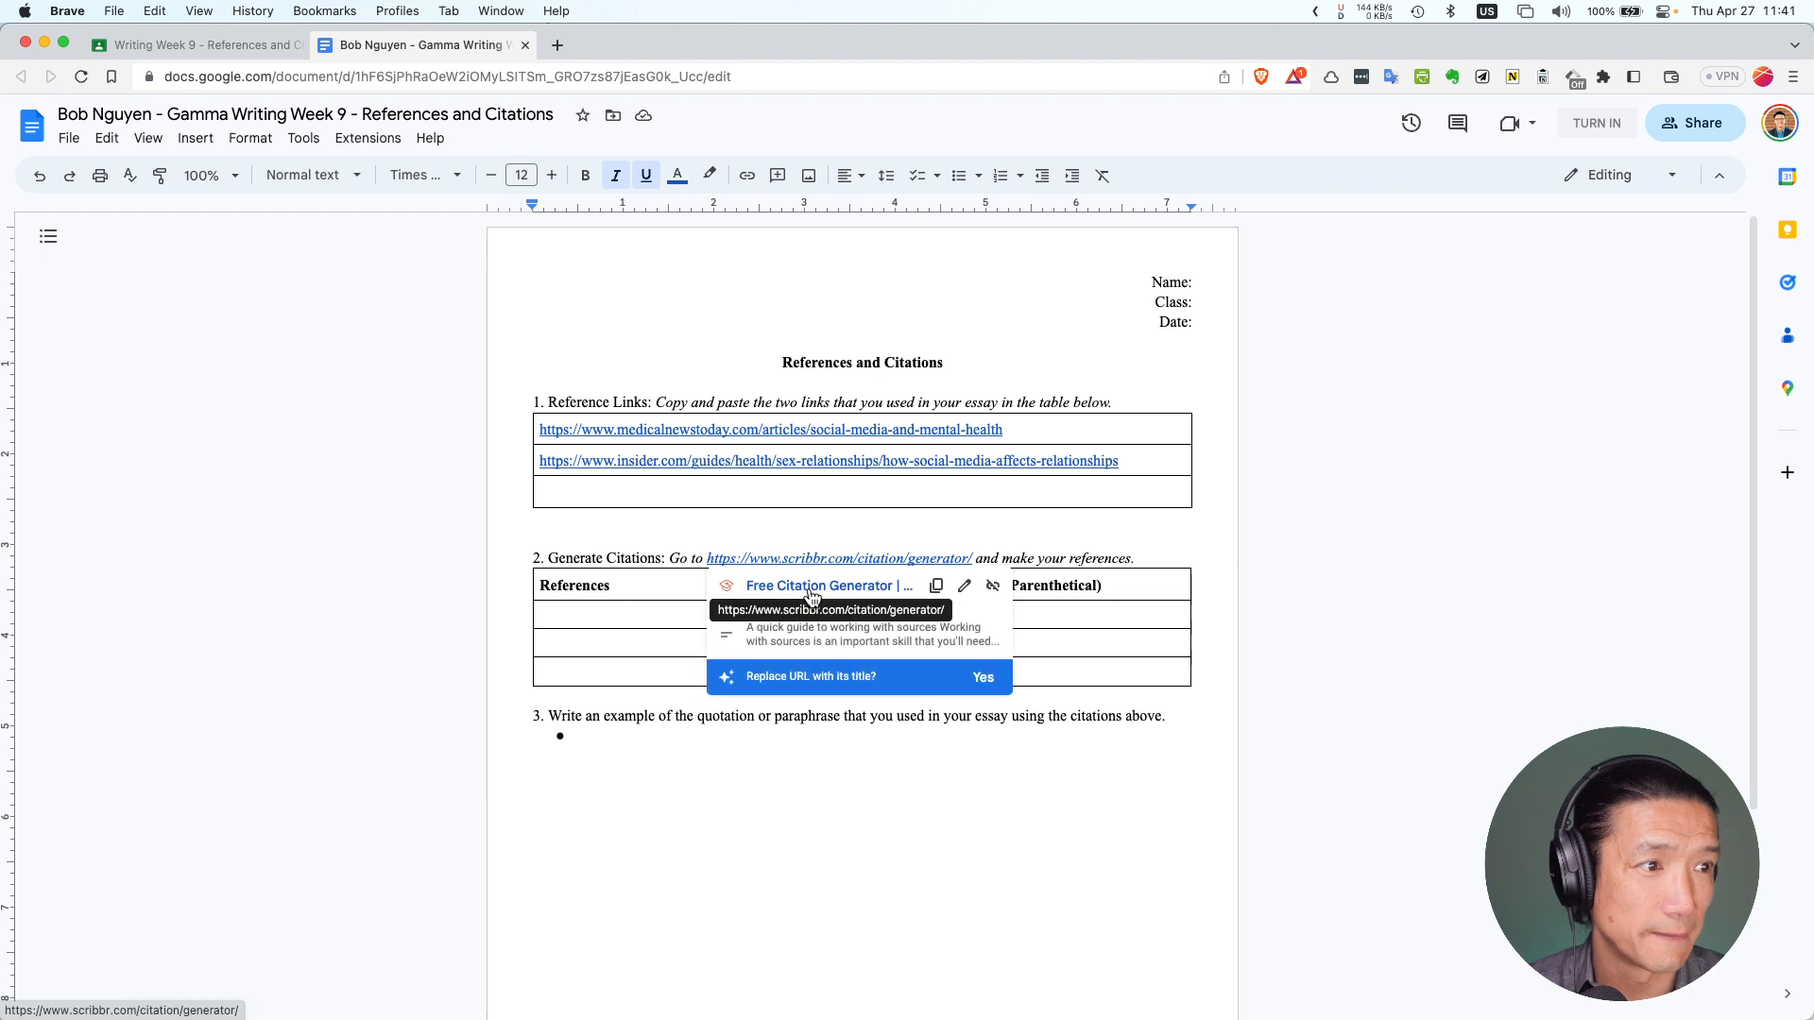
pyautogui.click(809, 594)
pyautogui.click(439, 42)
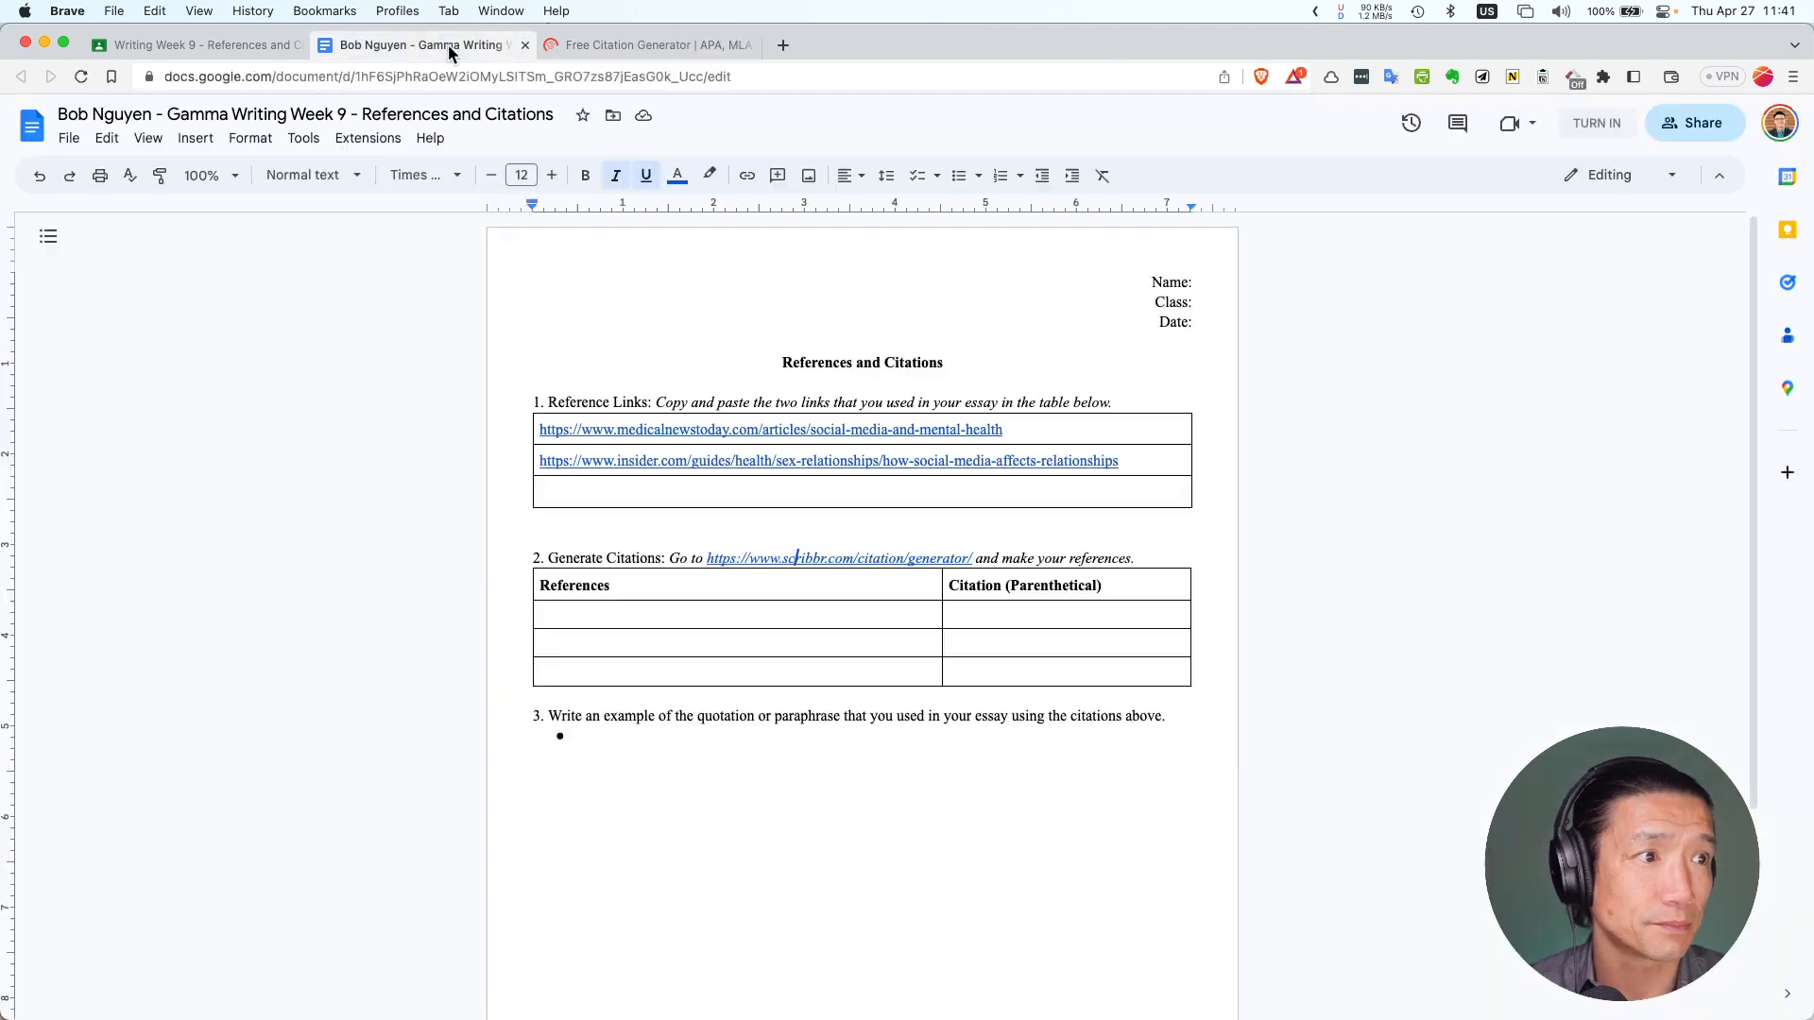
pyautogui.click(816, 428)
pyautogui.tripleClick(815, 428)
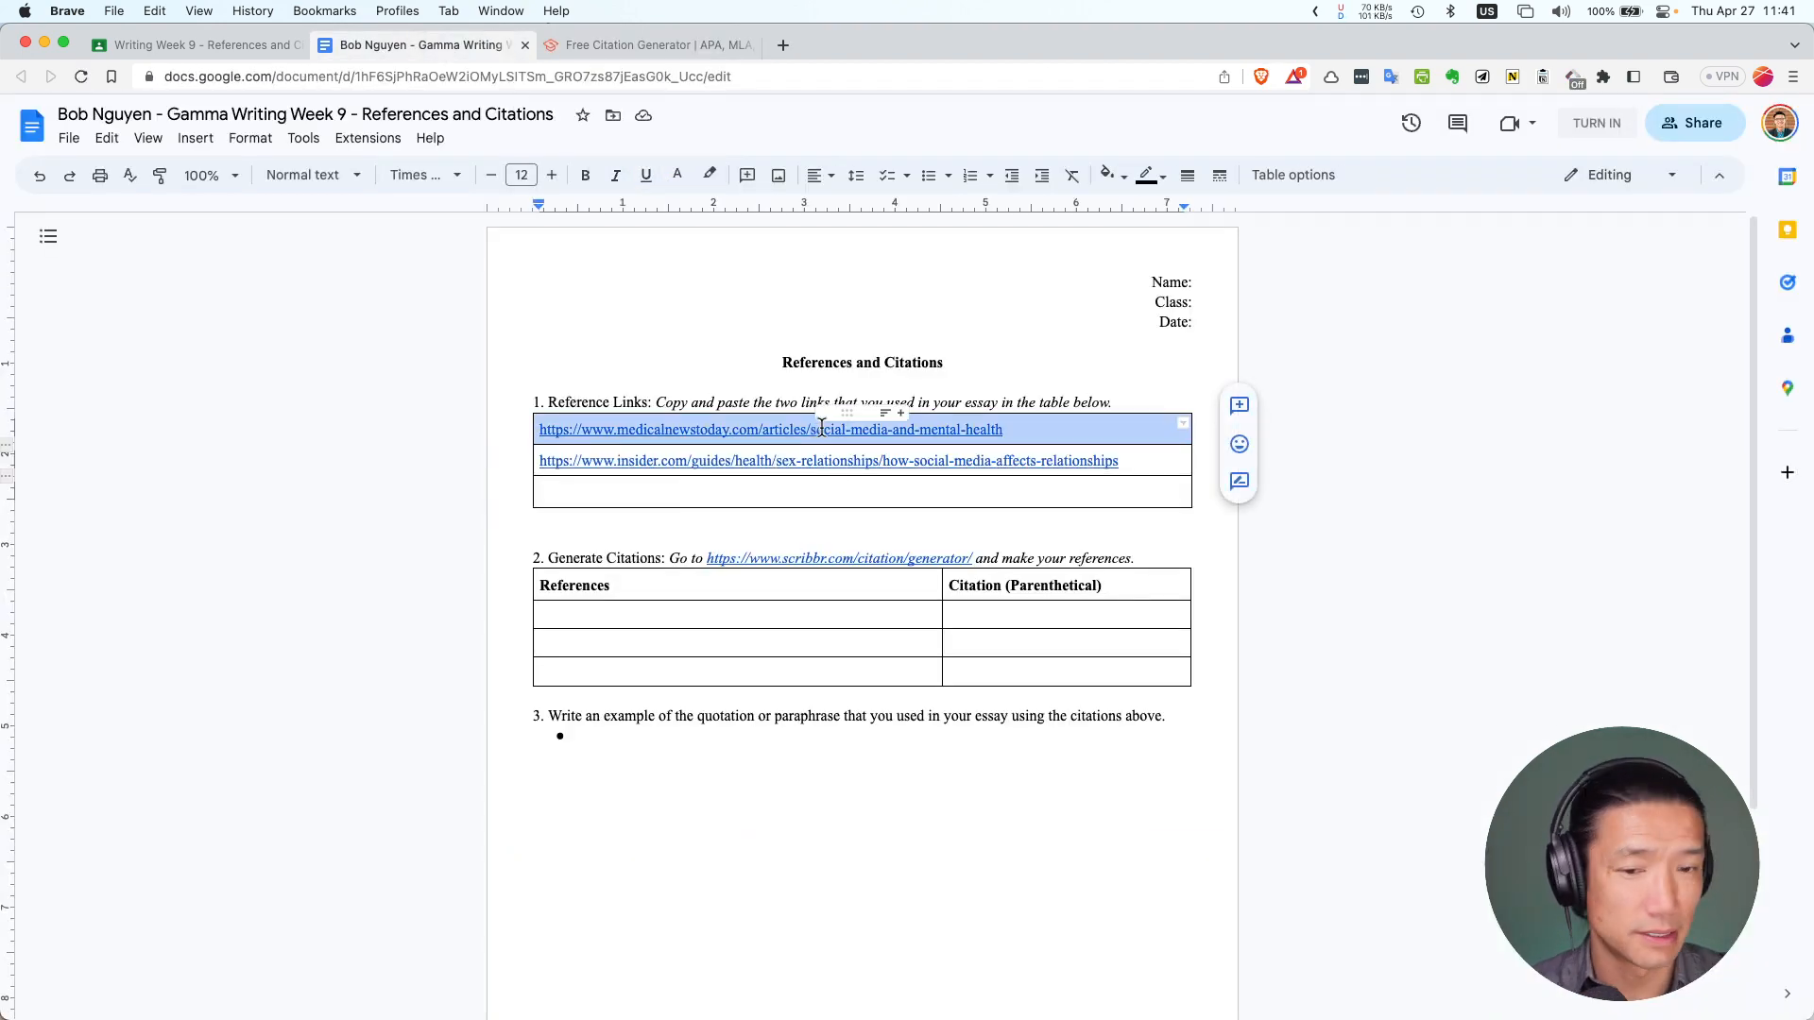
# Paste the insider.com article URL into Scribbr's 'Cite a webpage' box and generate its APA citation
pyautogui.click(635, 46)
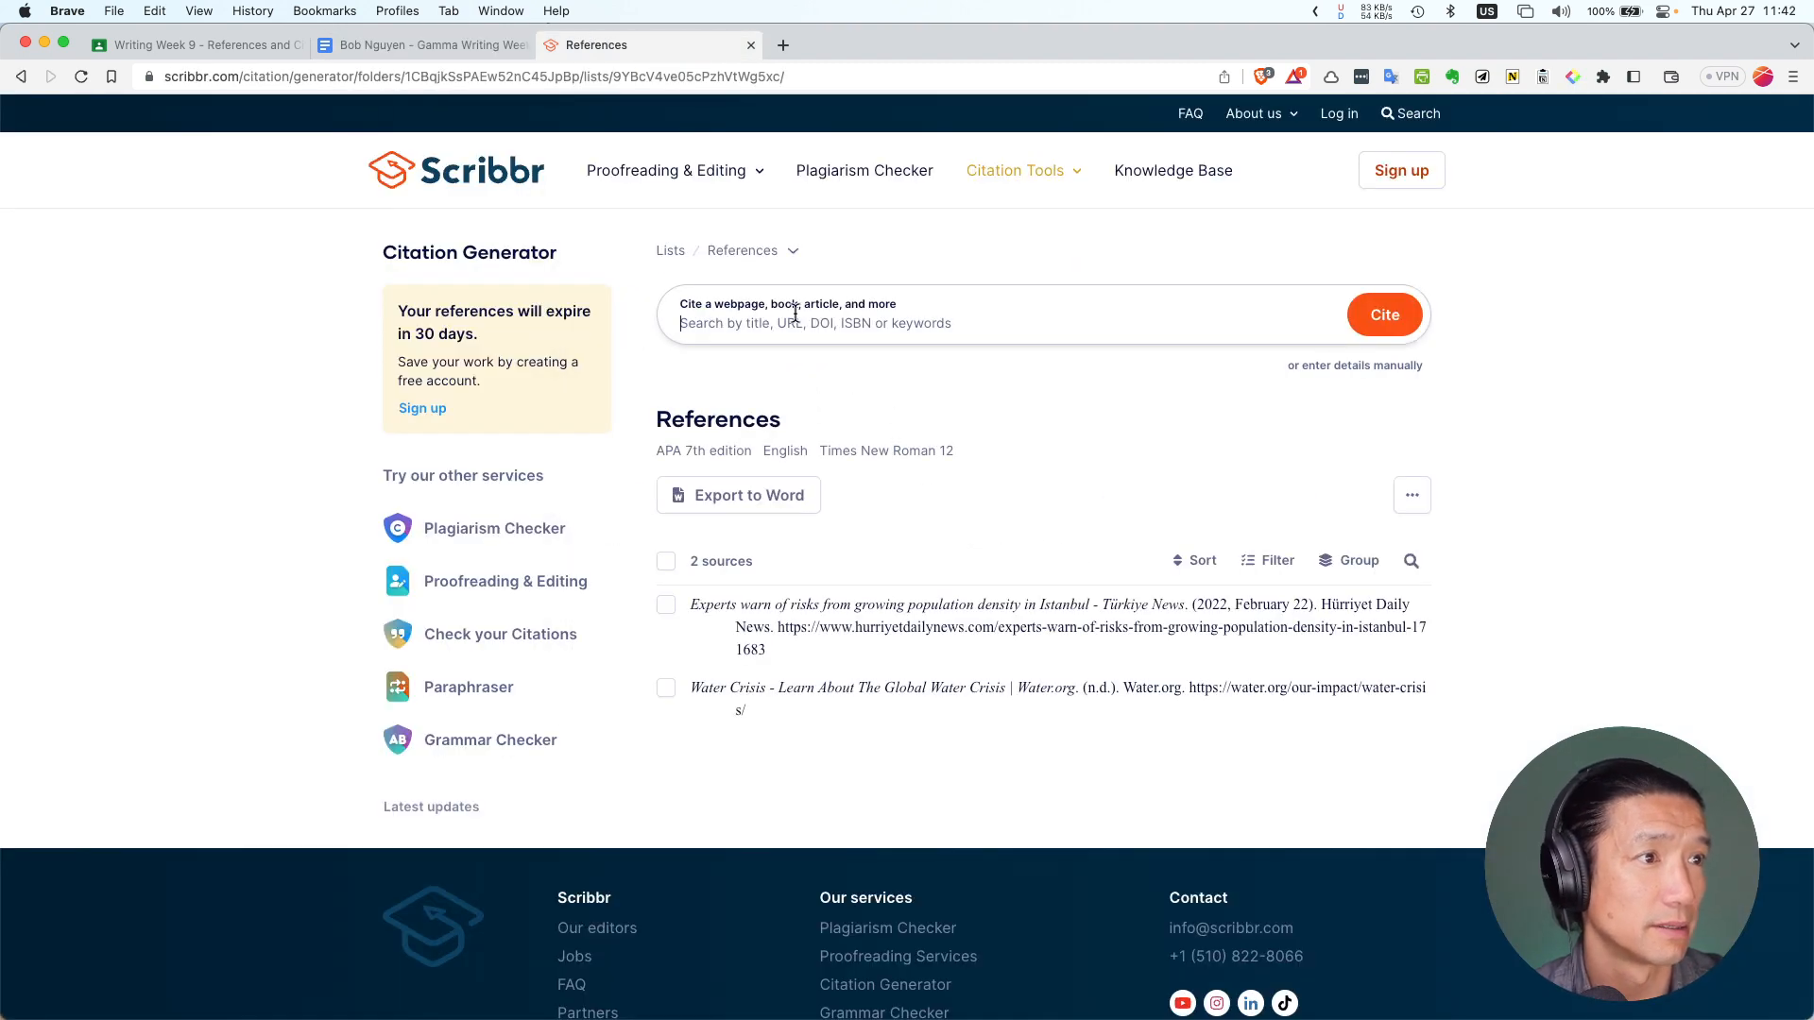
pyautogui.press('super+v')
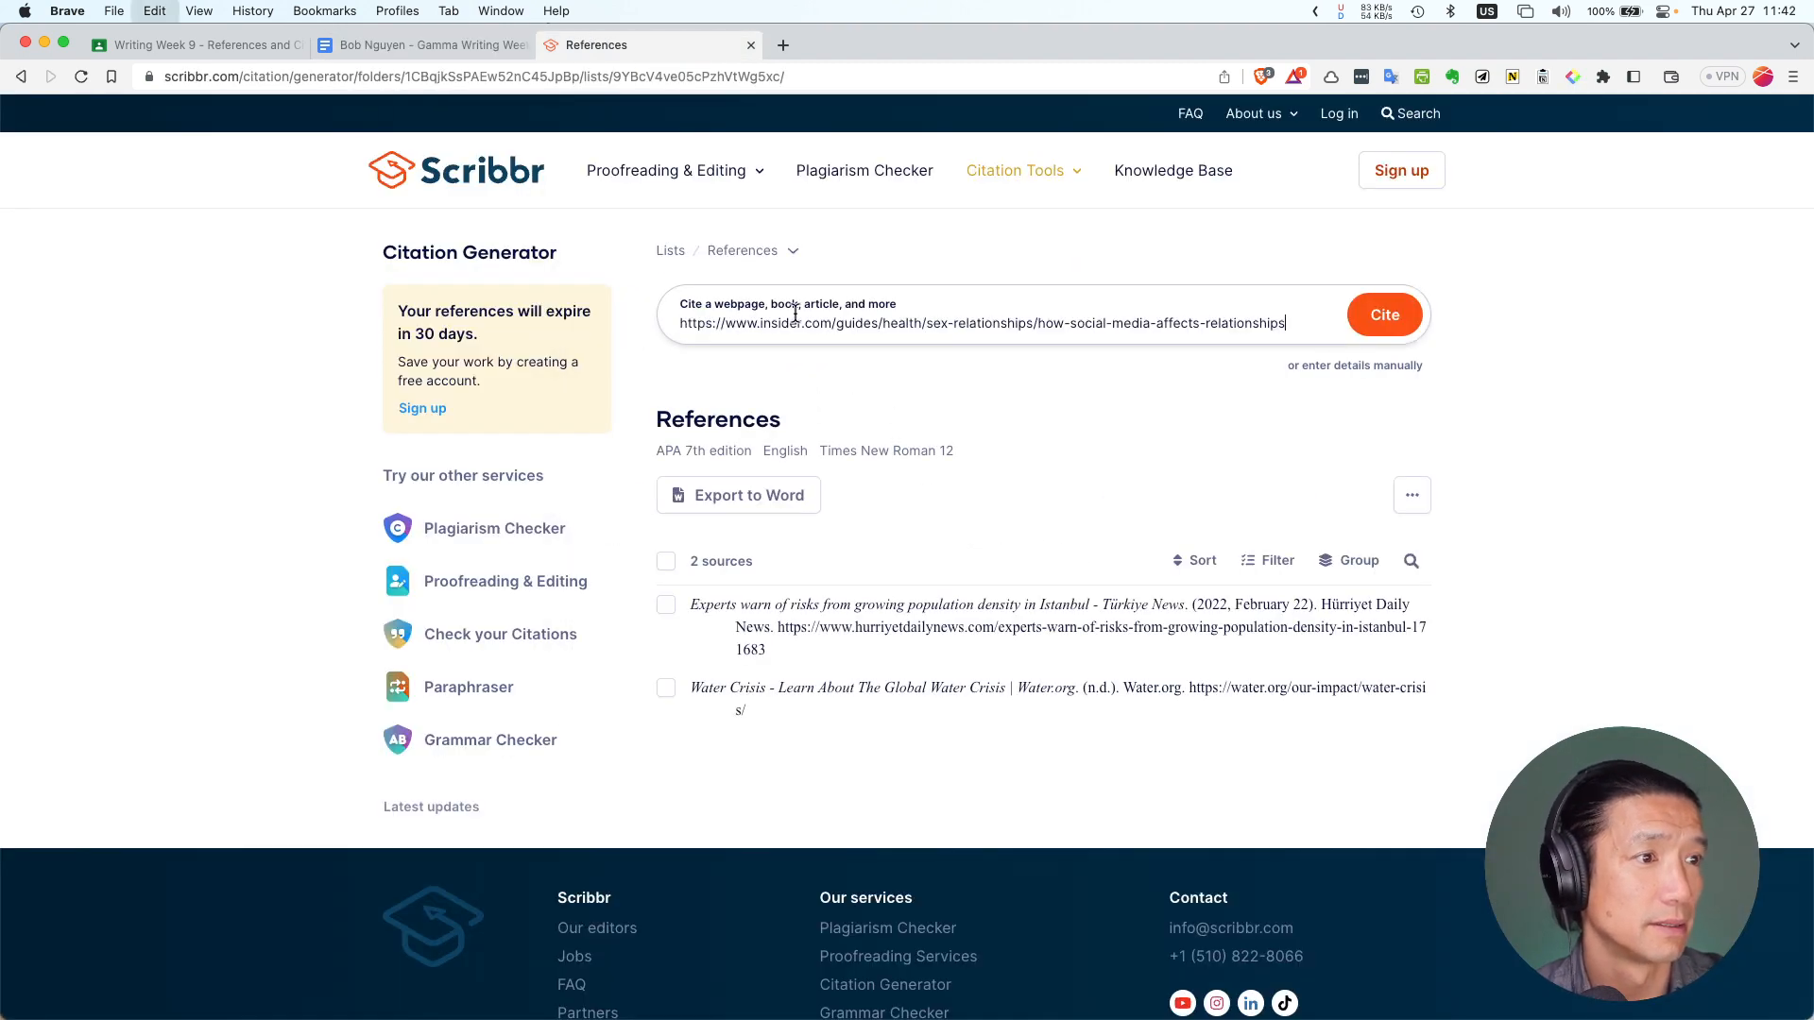
pyautogui.click(1381, 326)
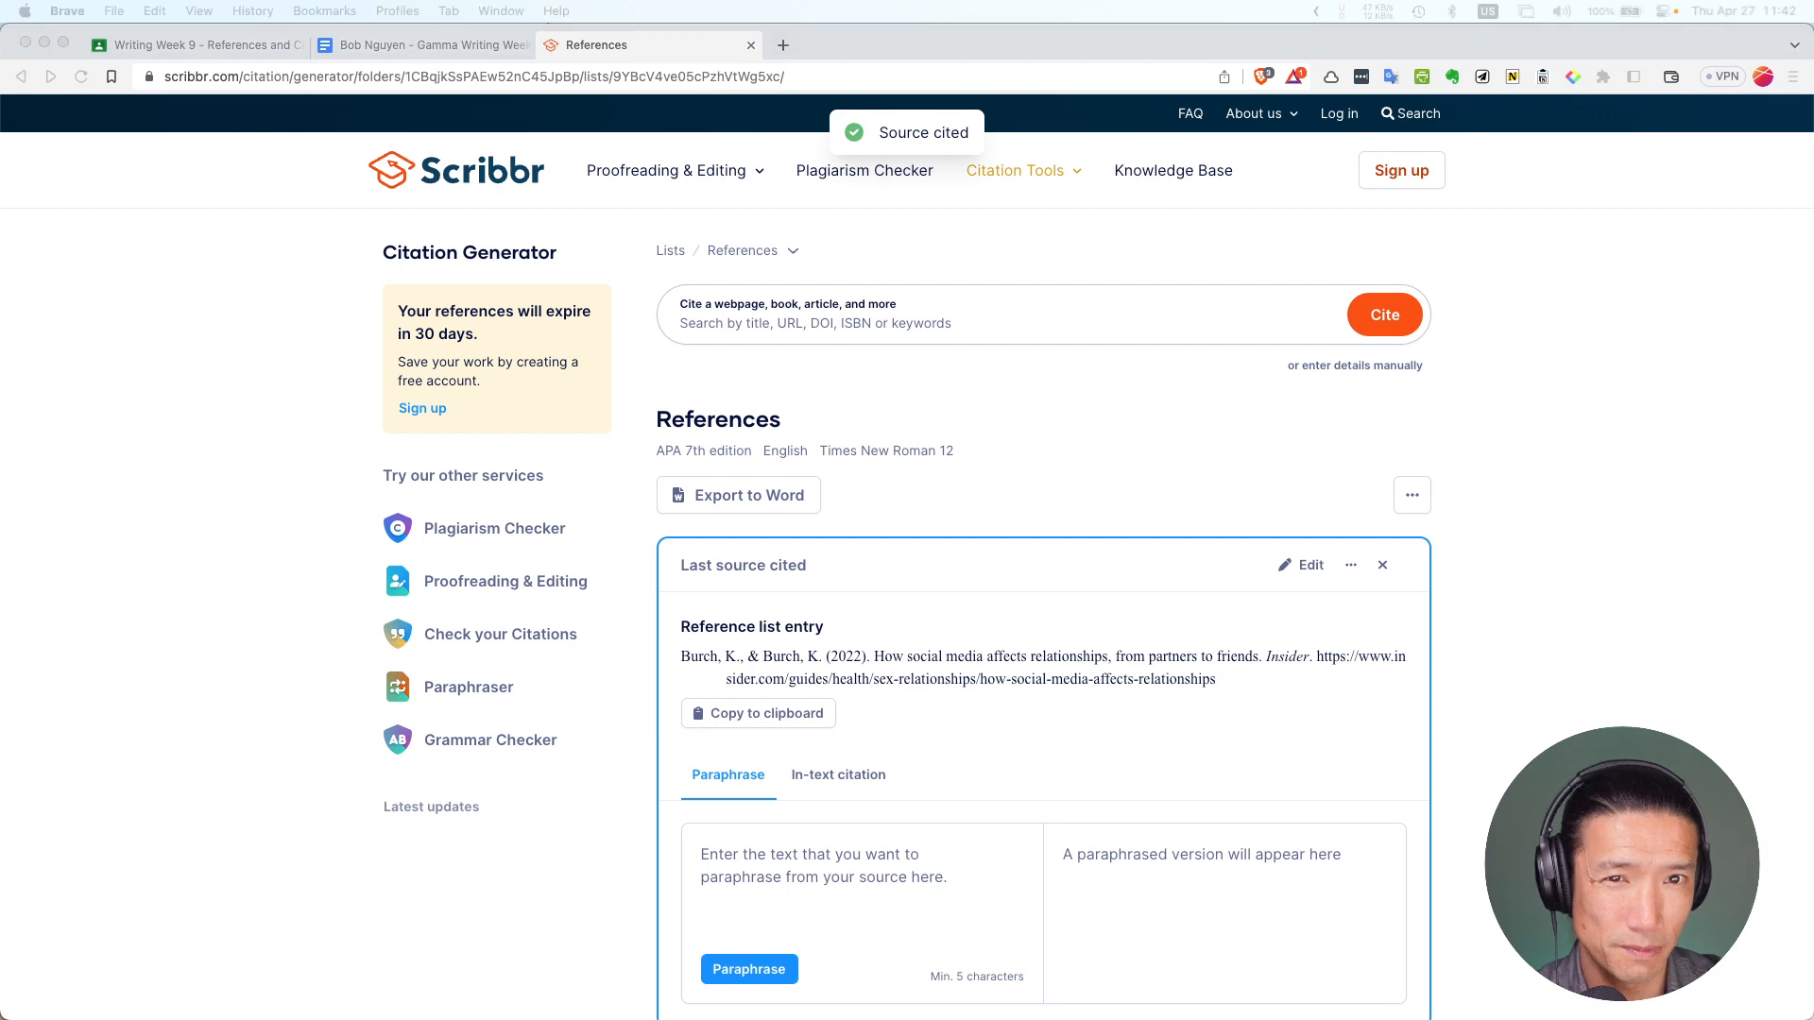
pyautogui.click(243, 74)
pyautogui.click(243, 76)
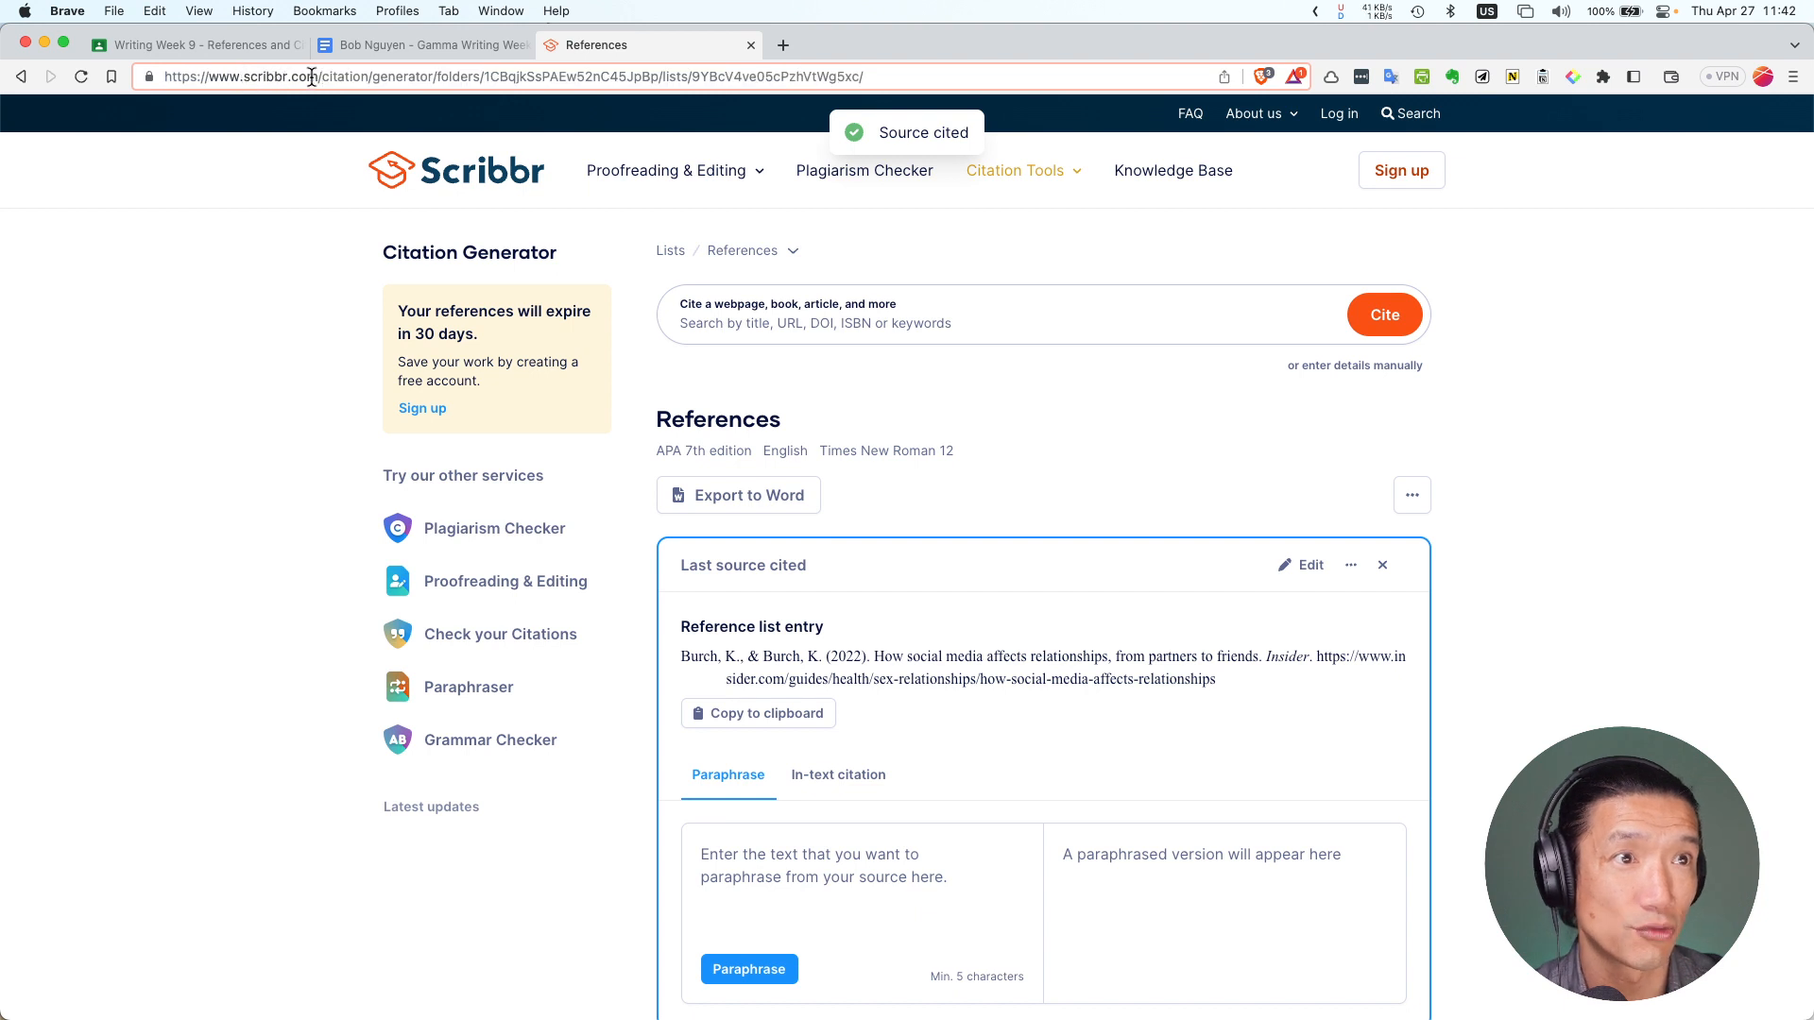
pyautogui.moveTo(318, 76); pyautogui.dragTo(154, 77)
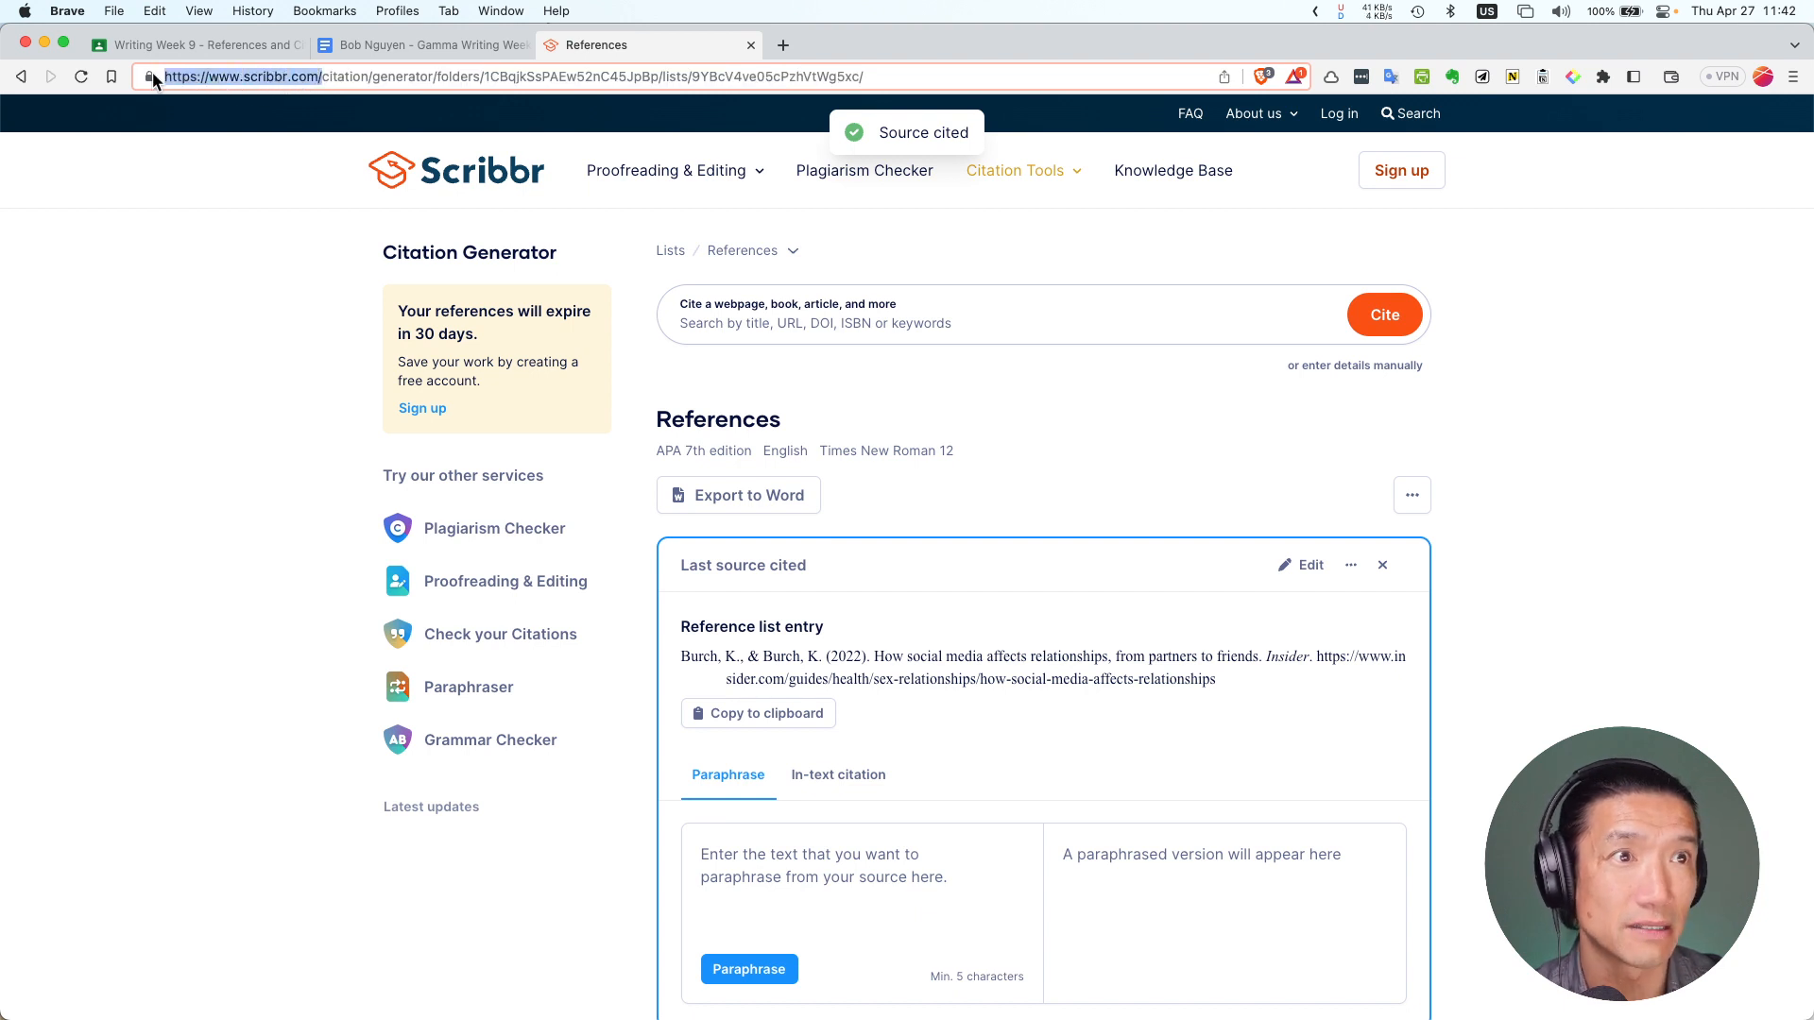
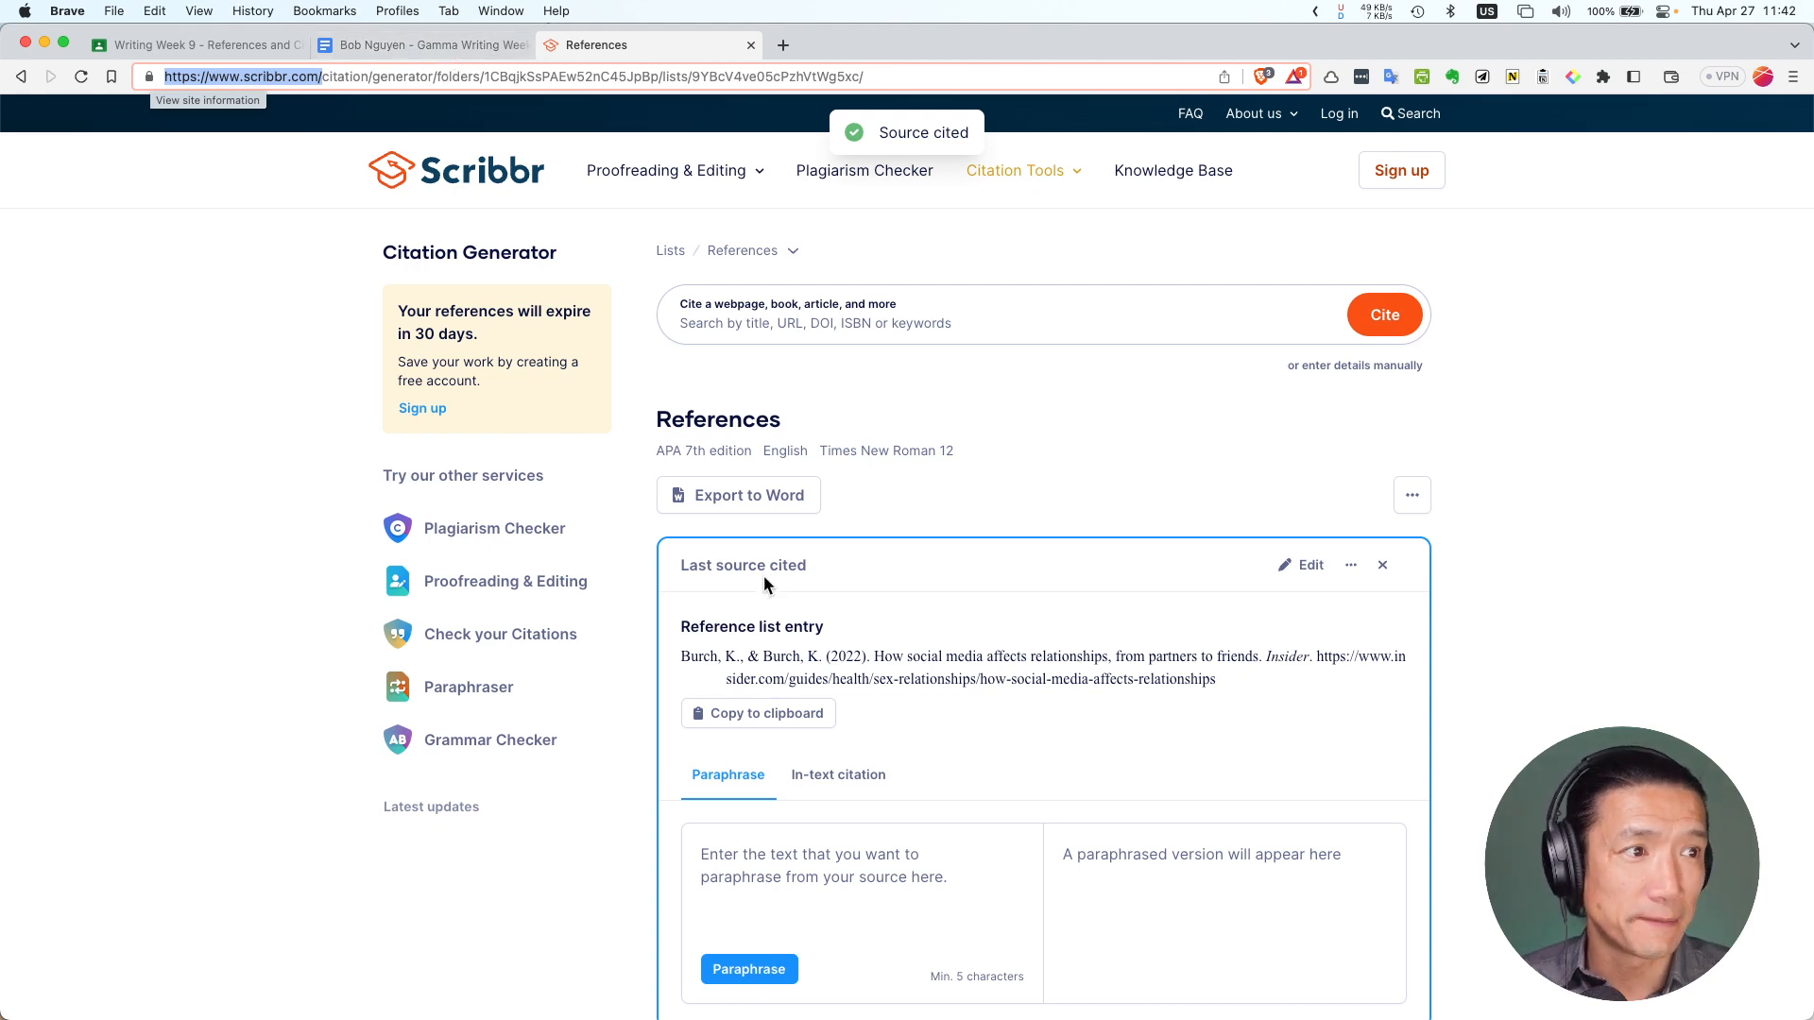
# Copy the full APA reference entry for the Burch & Burch Insider article from Scribbr's source list
pyautogui.moveTo(629, 165)
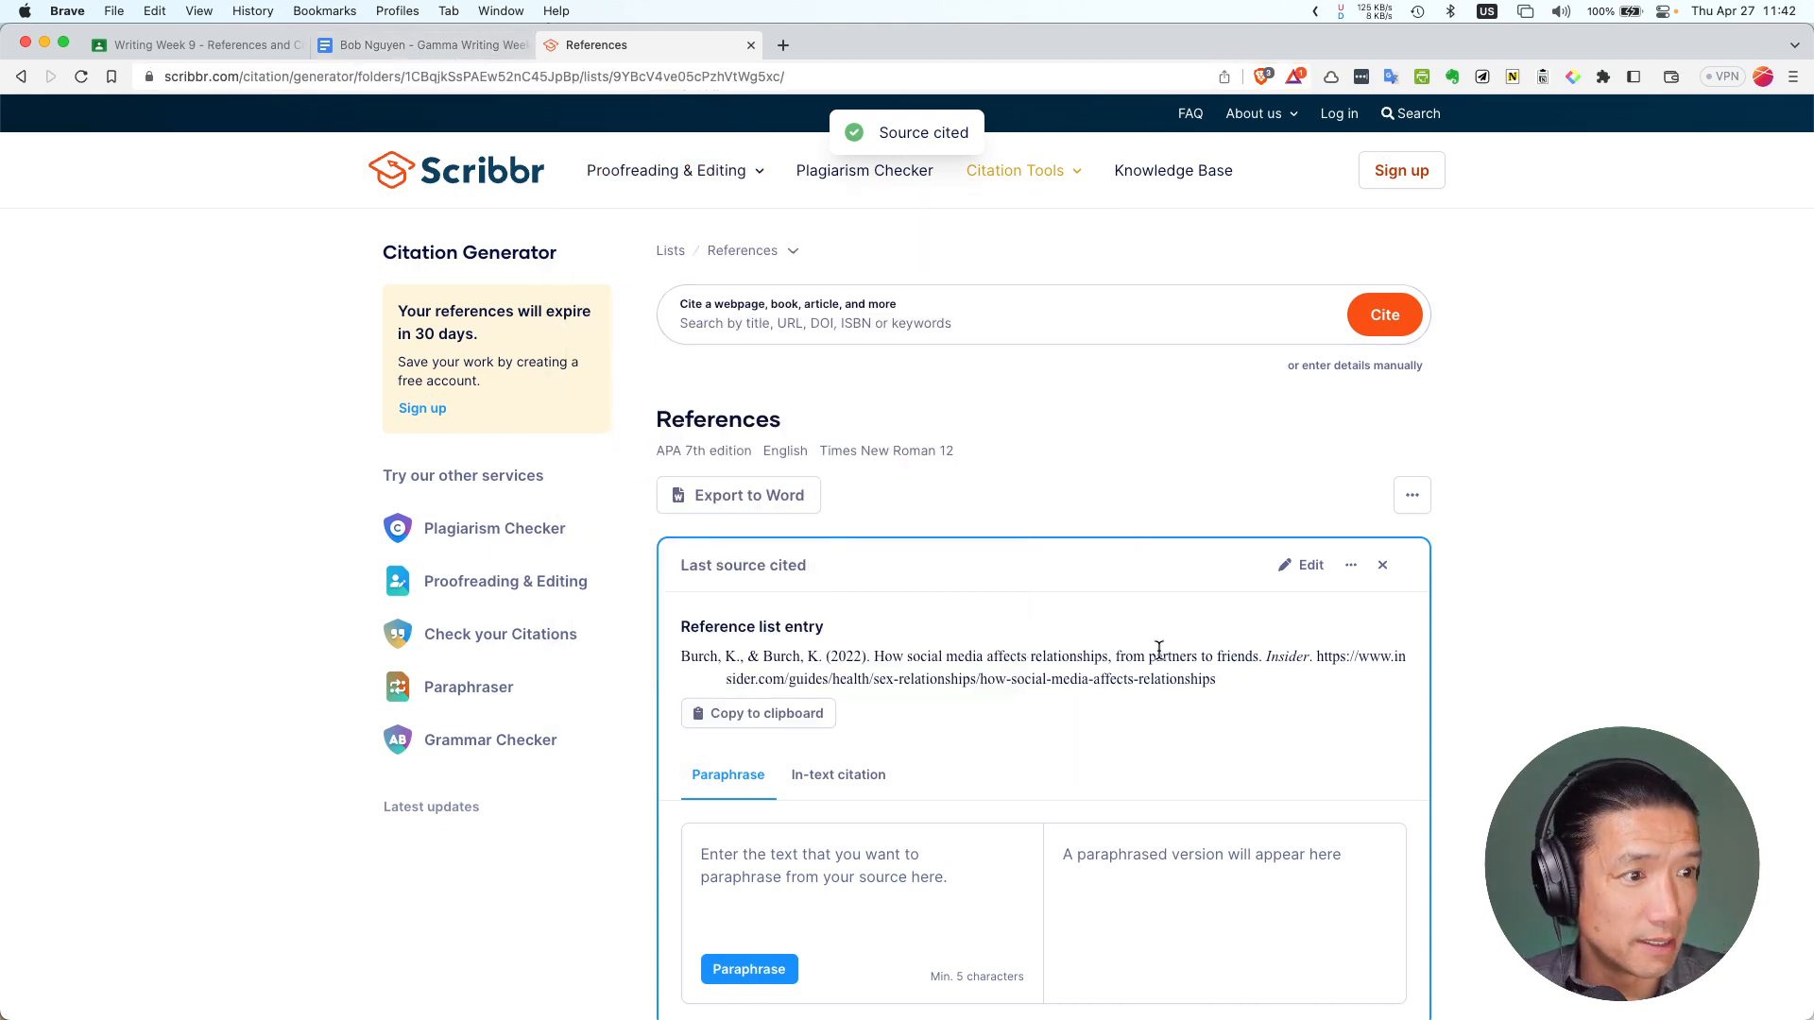
pyautogui.scroll(-1, 945, 614)
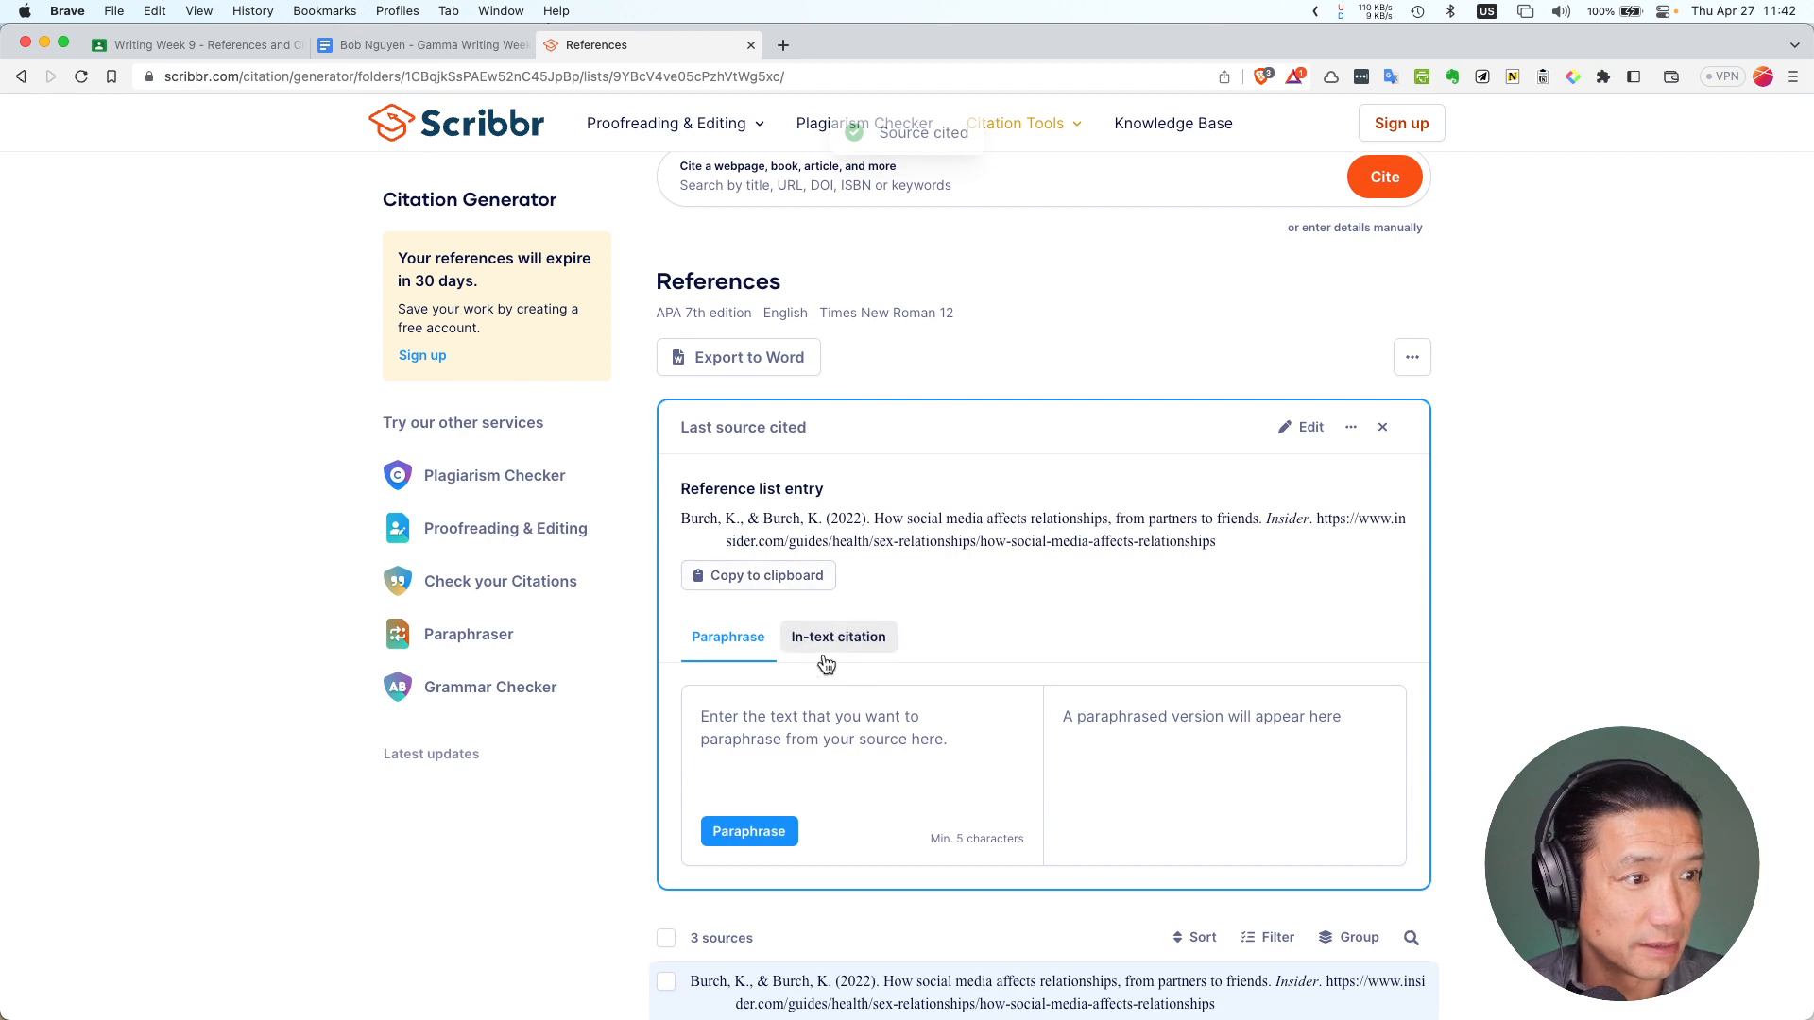
pyautogui.scroll(-2, 818, 614)
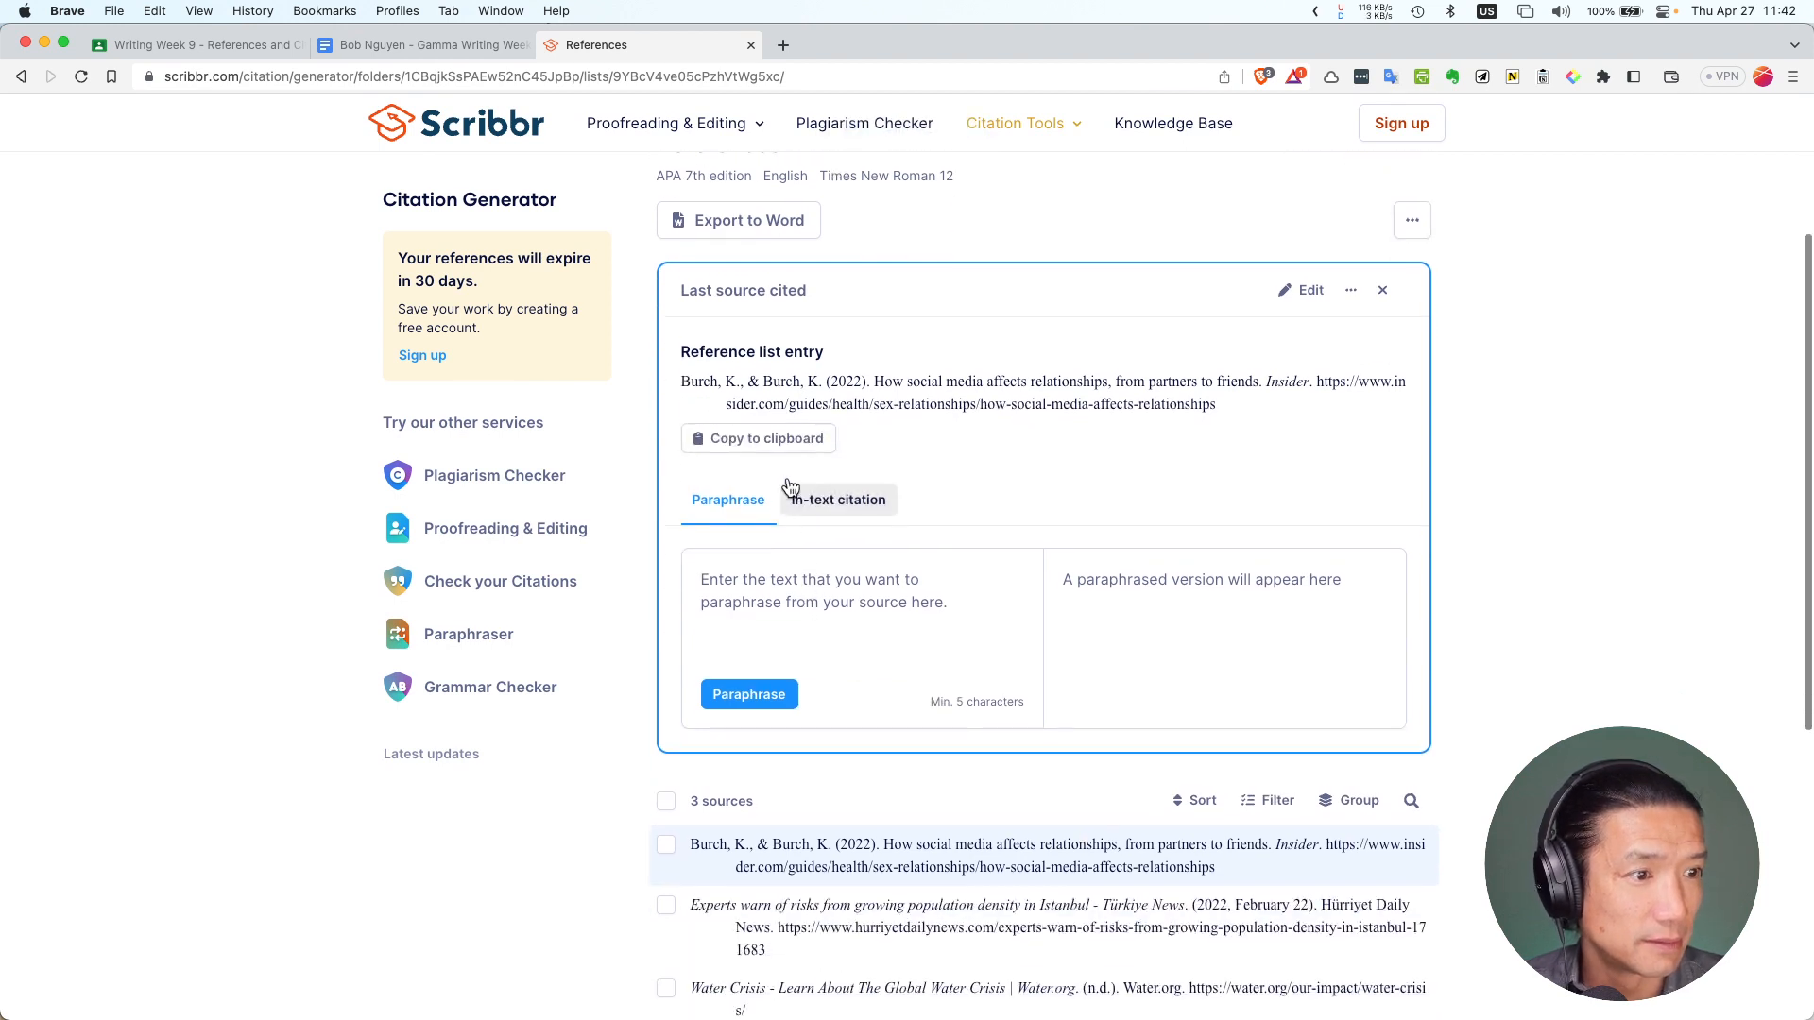
pyautogui.click(882, 869)
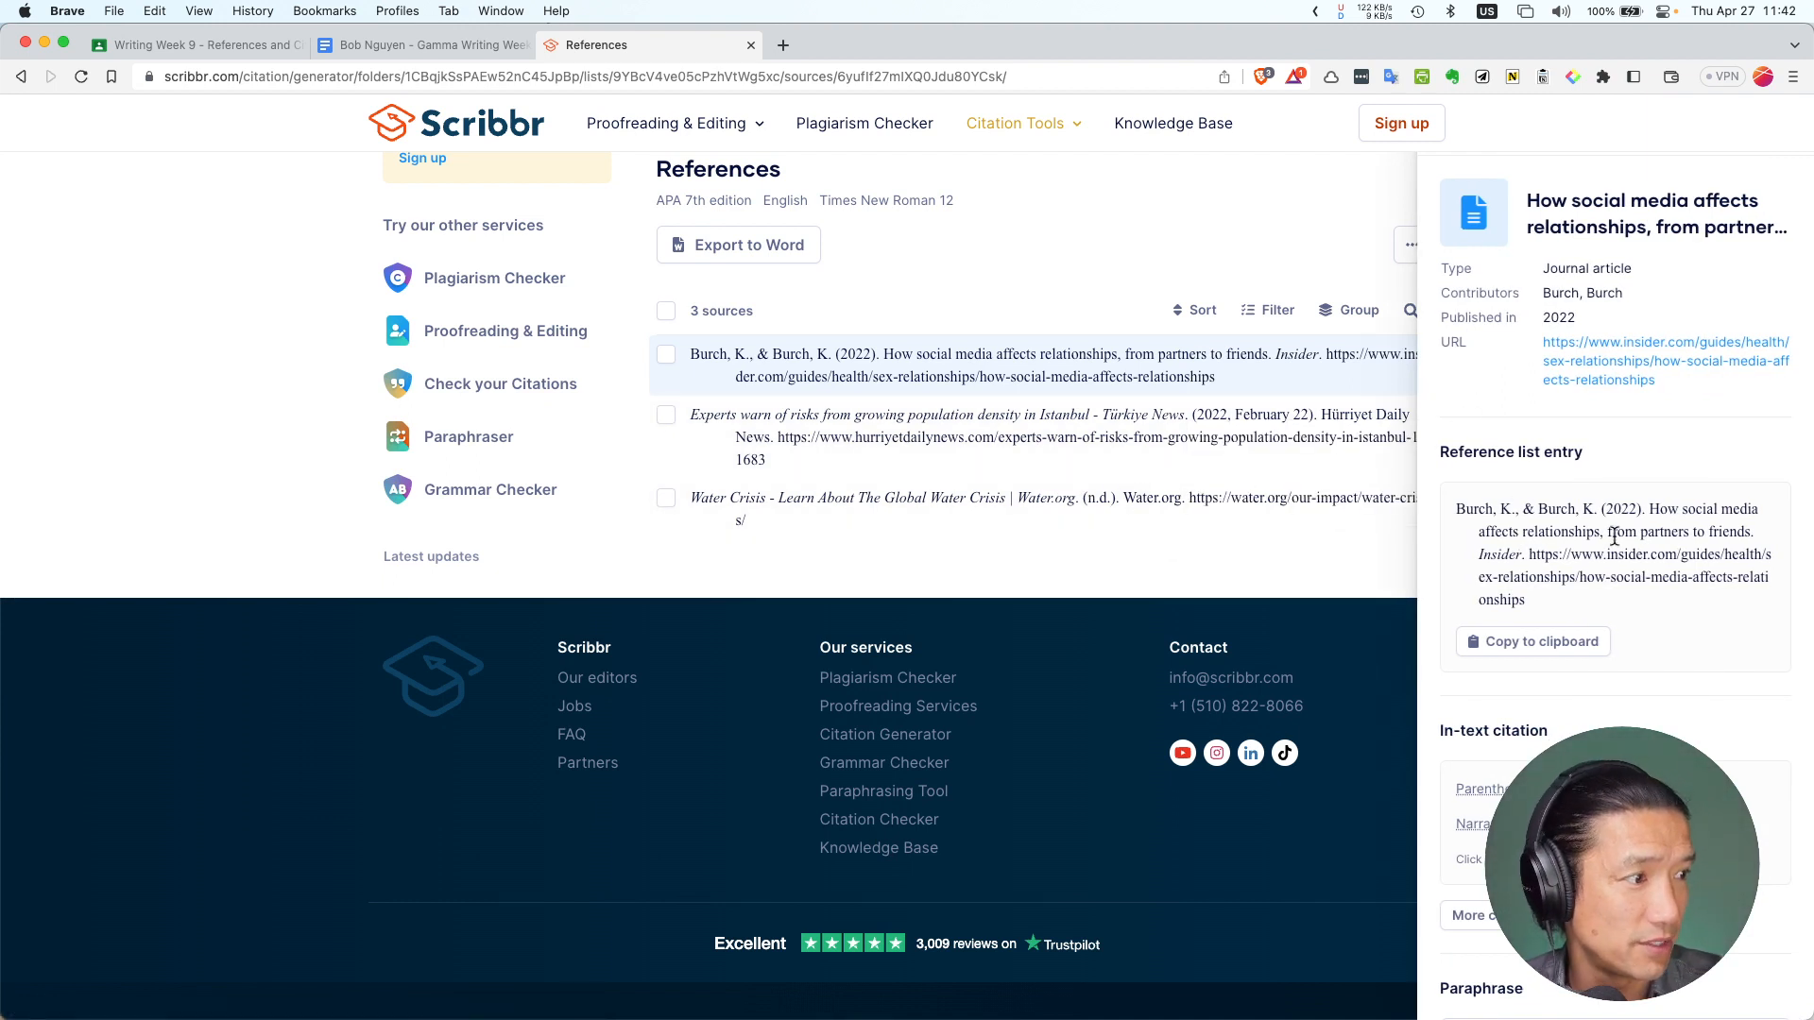
pyautogui.click(1554, 650)
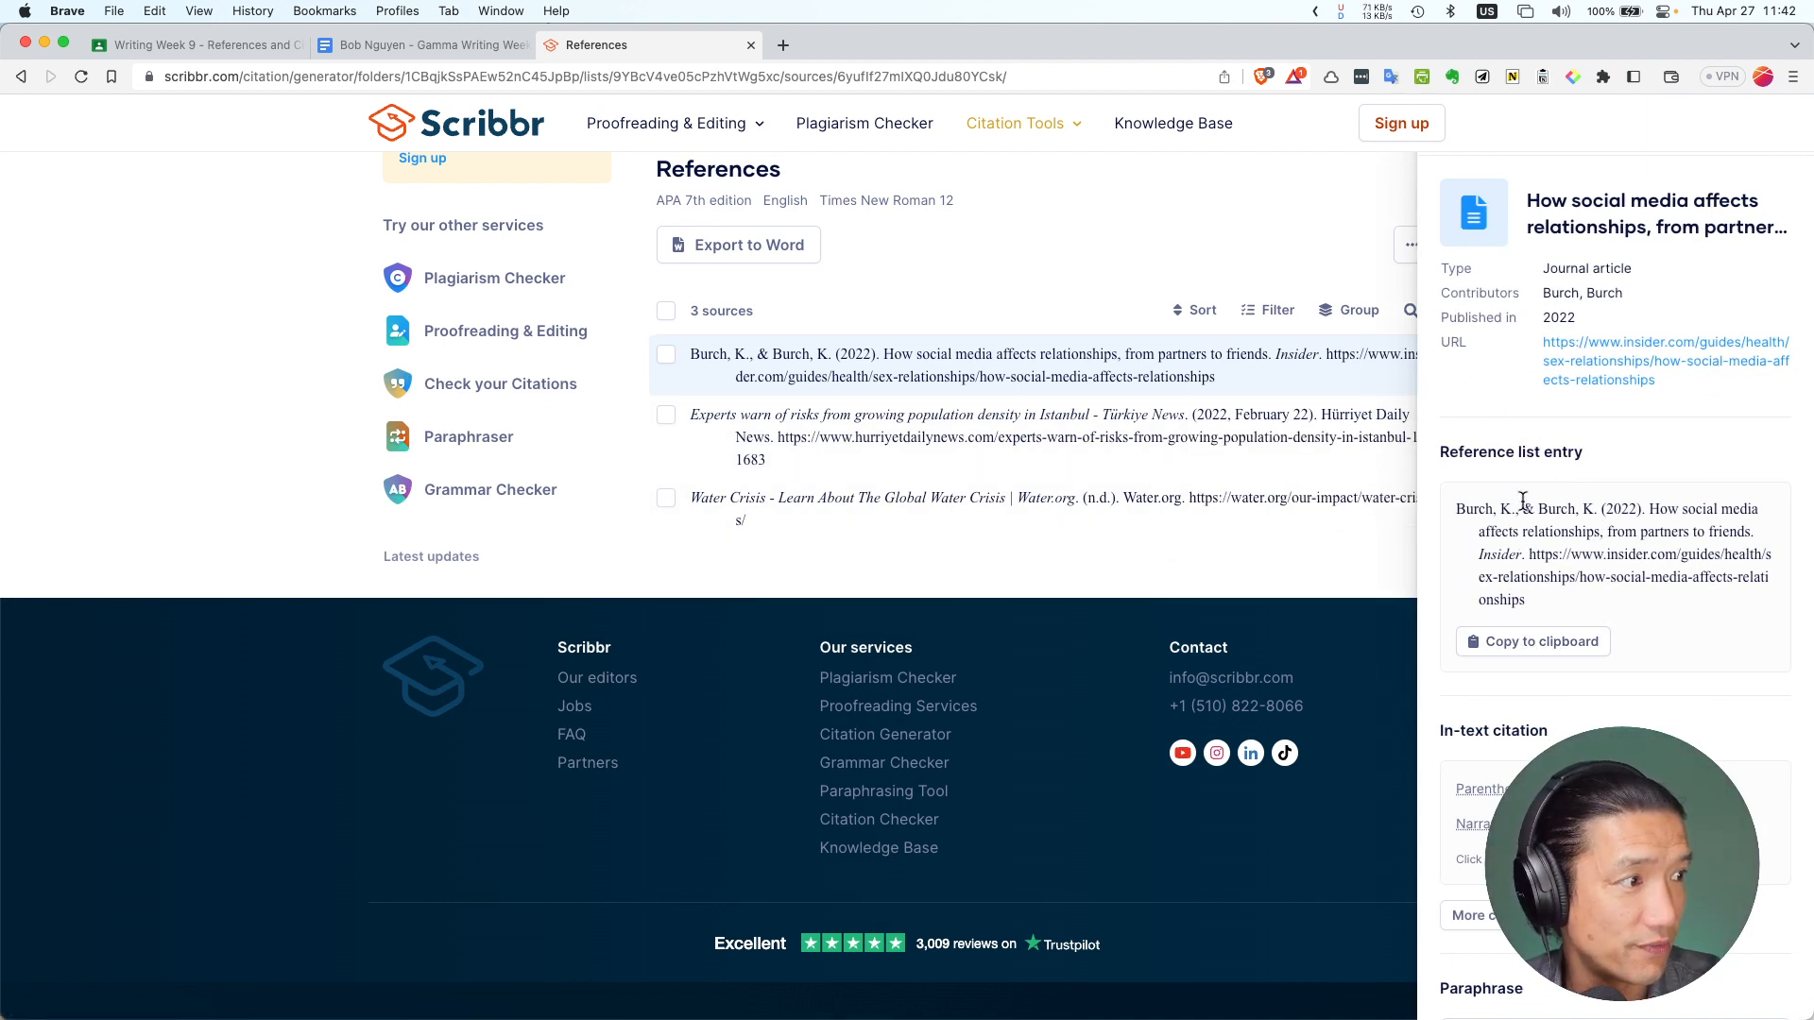
pyautogui.moveTo(1451, 514); pyautogui.dragTo(1604, 604)
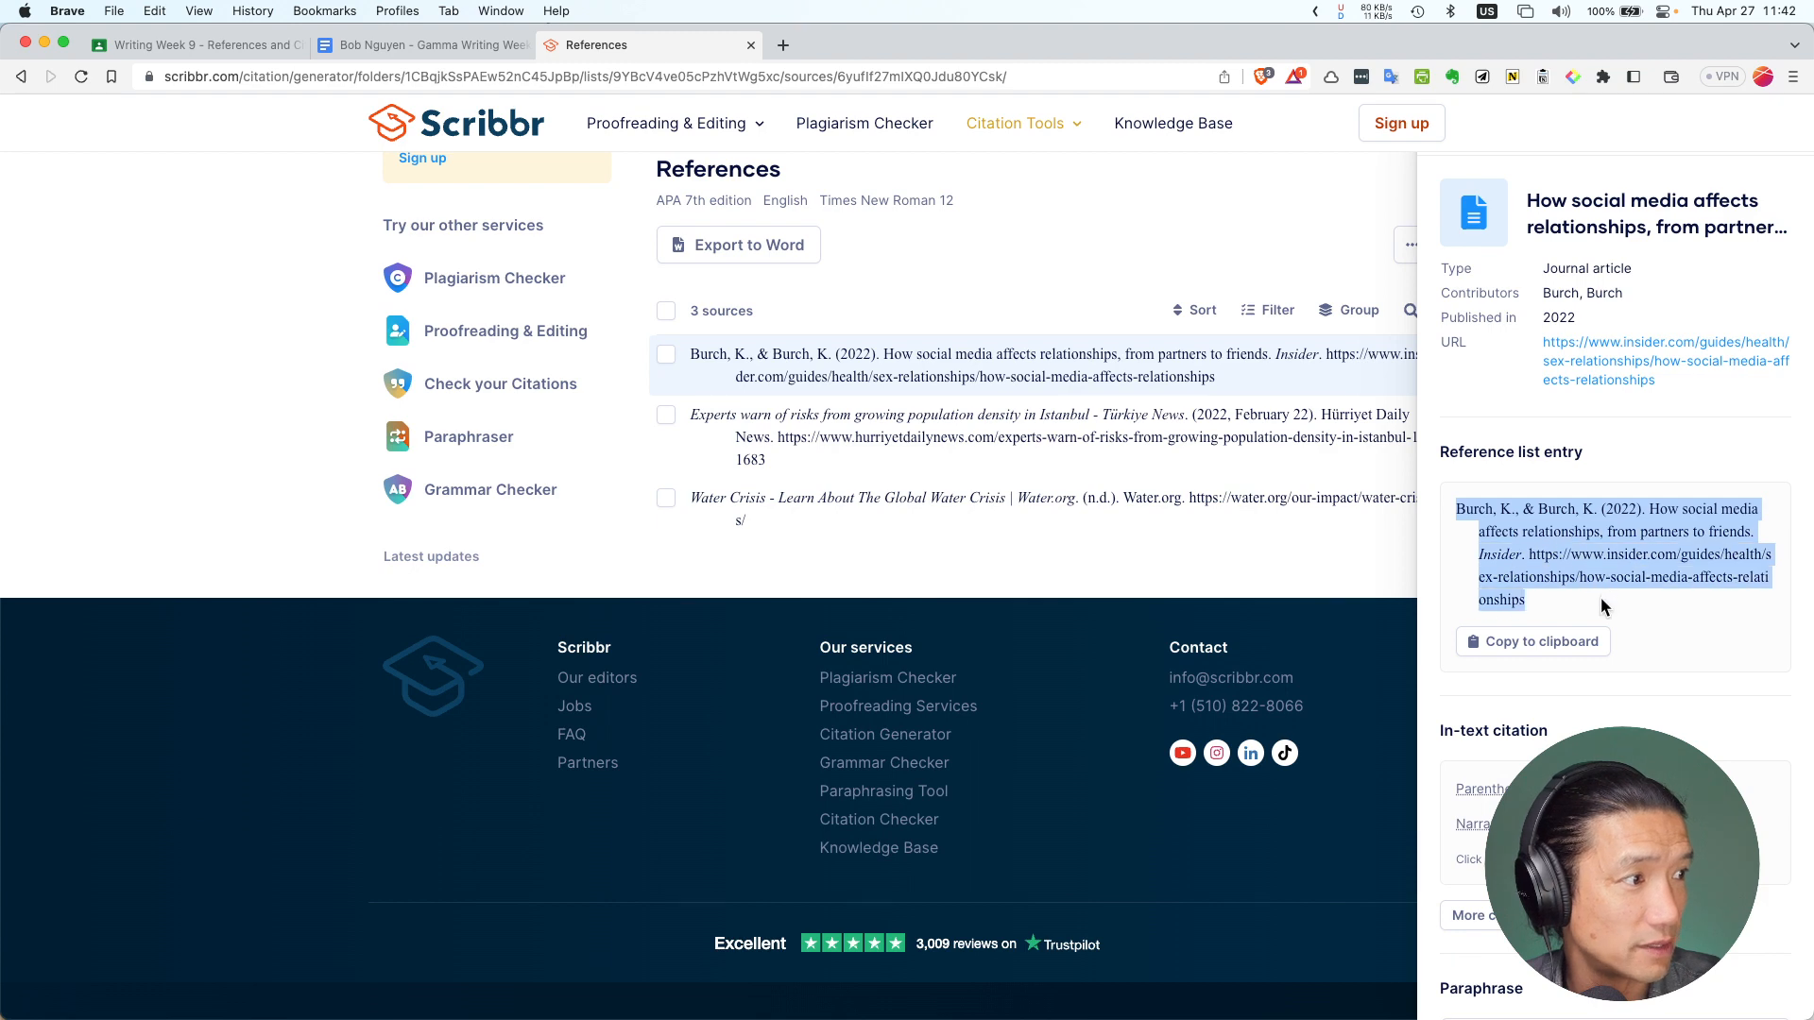
pyautogui.click(1521, 642)
# Paste the Burch & Burch reference as plain text into the worksheet's References cell
pyautogui.click(428, 46)
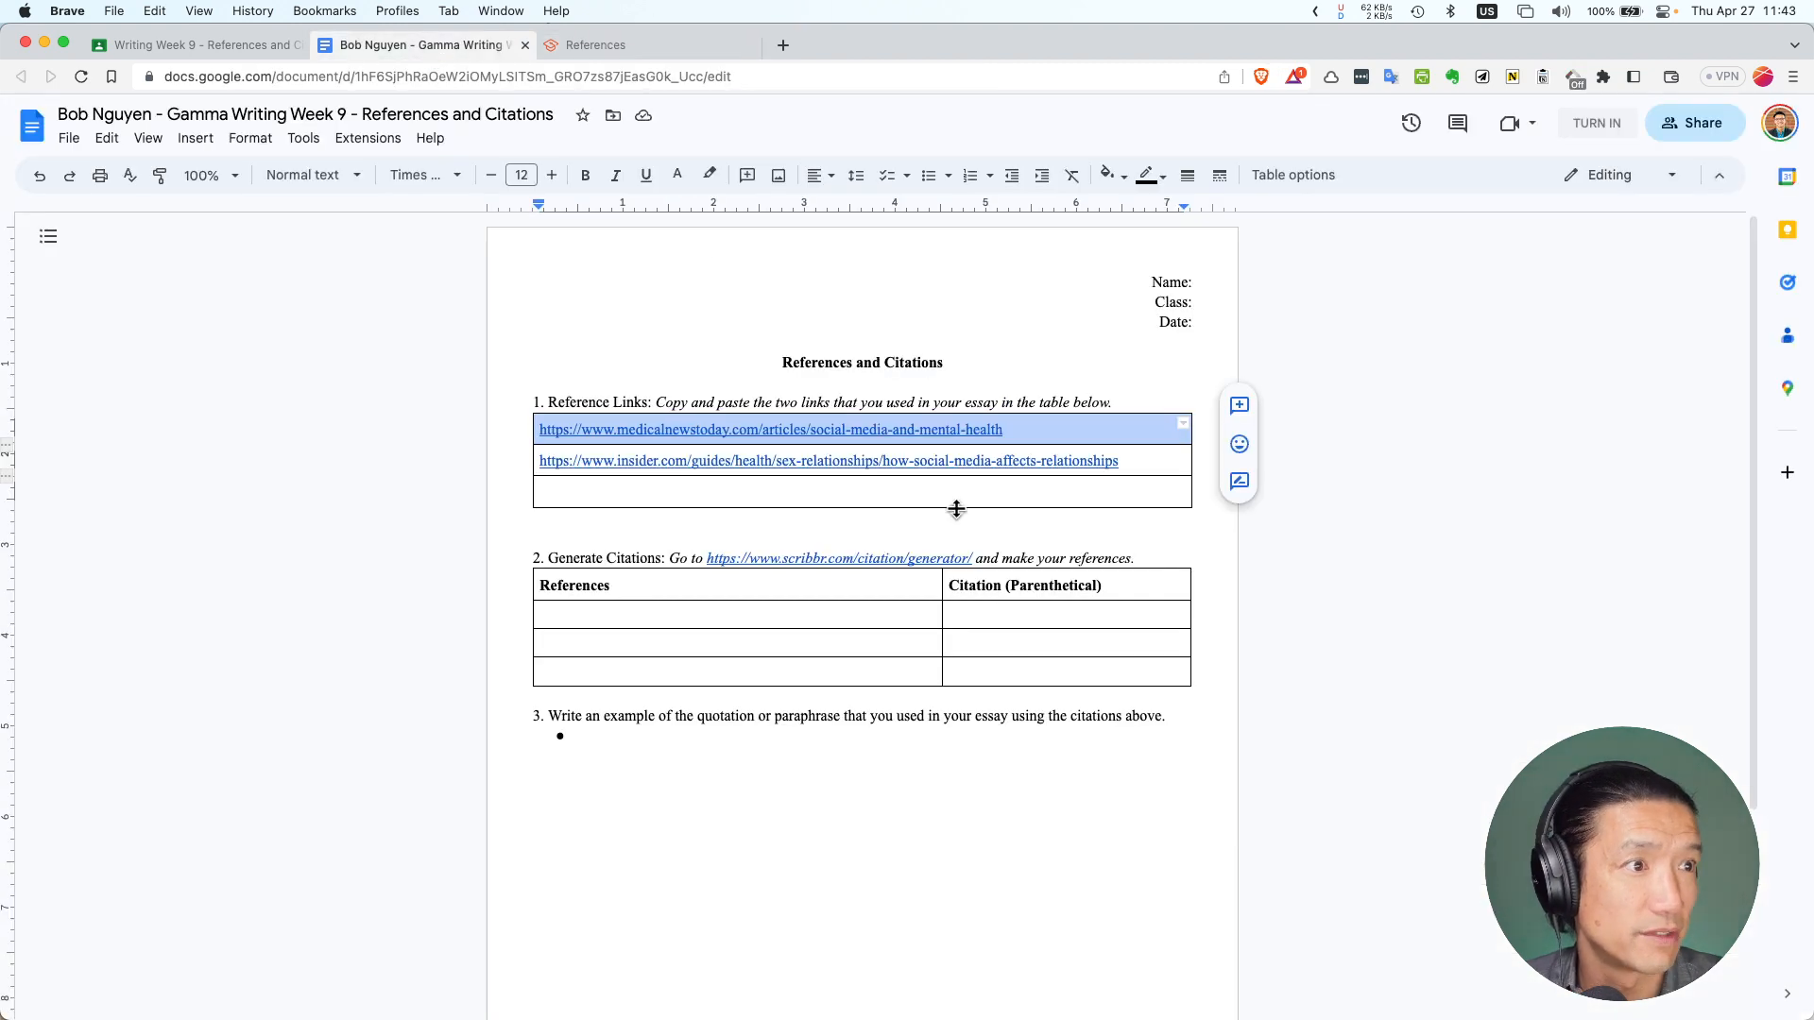
pyautogui.click(660, 619)
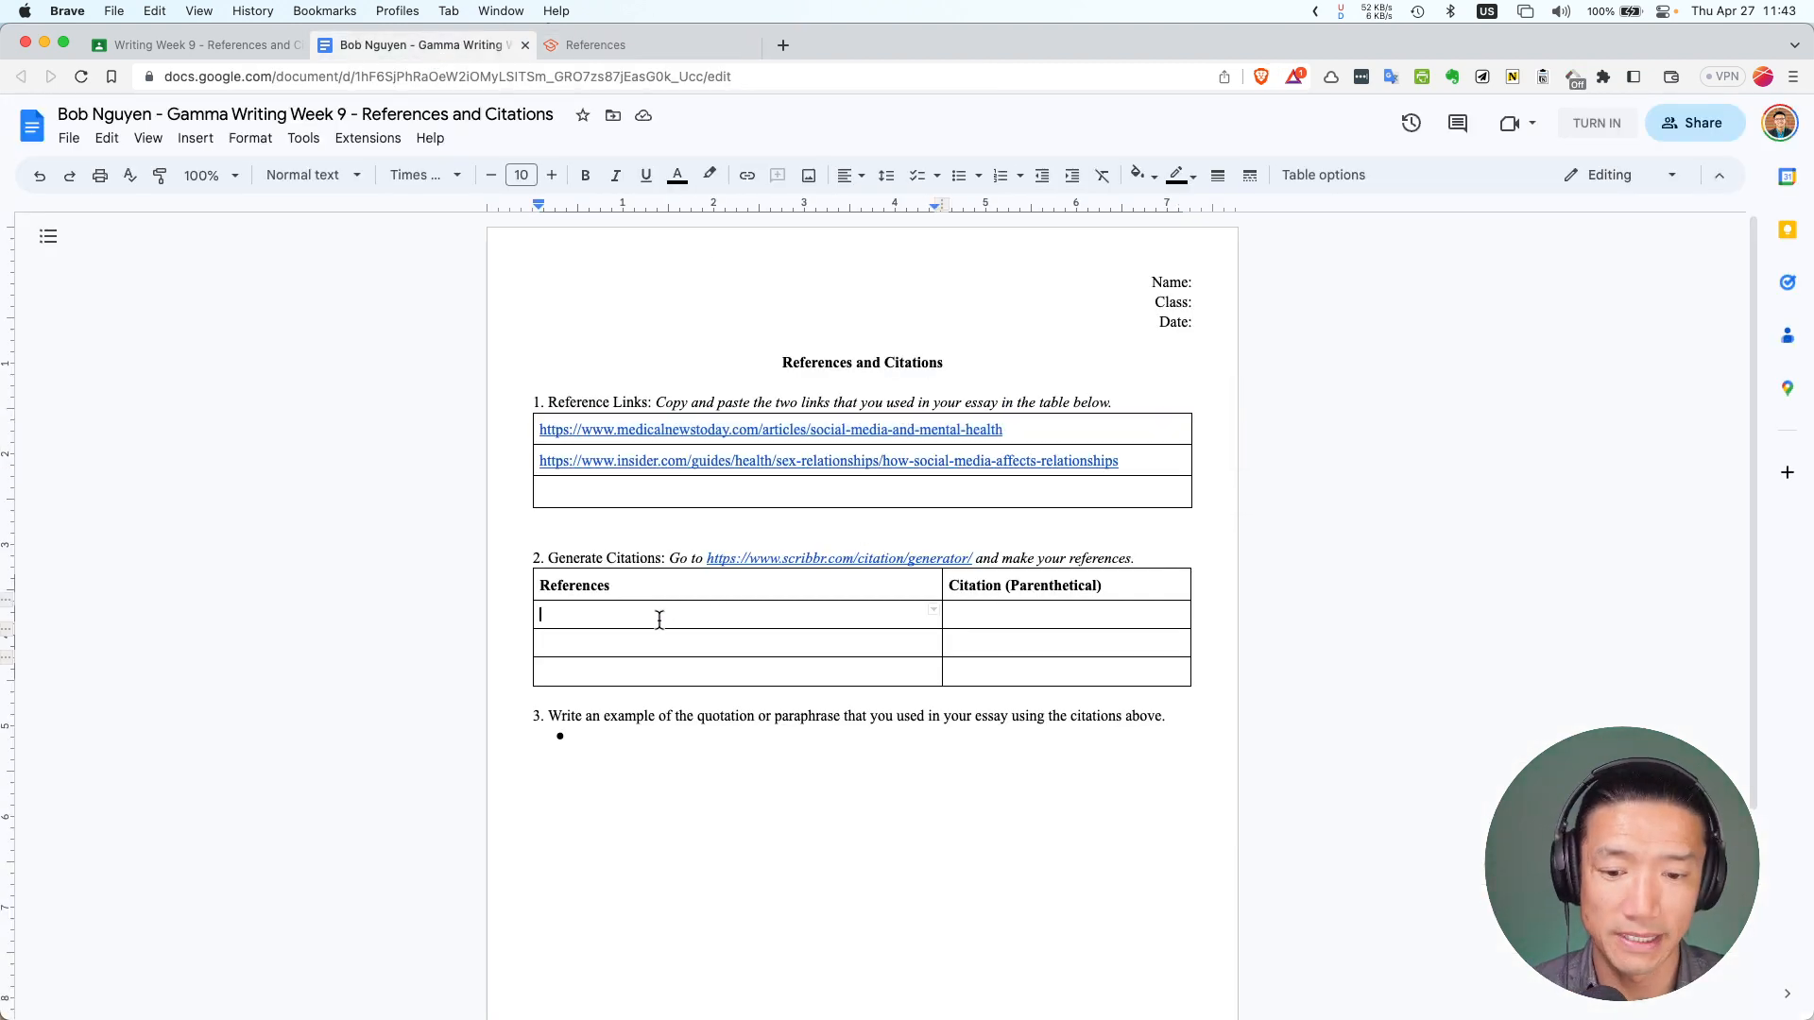
pyautogui.press('shift+super+c')
pyautogui.click(109, 137)
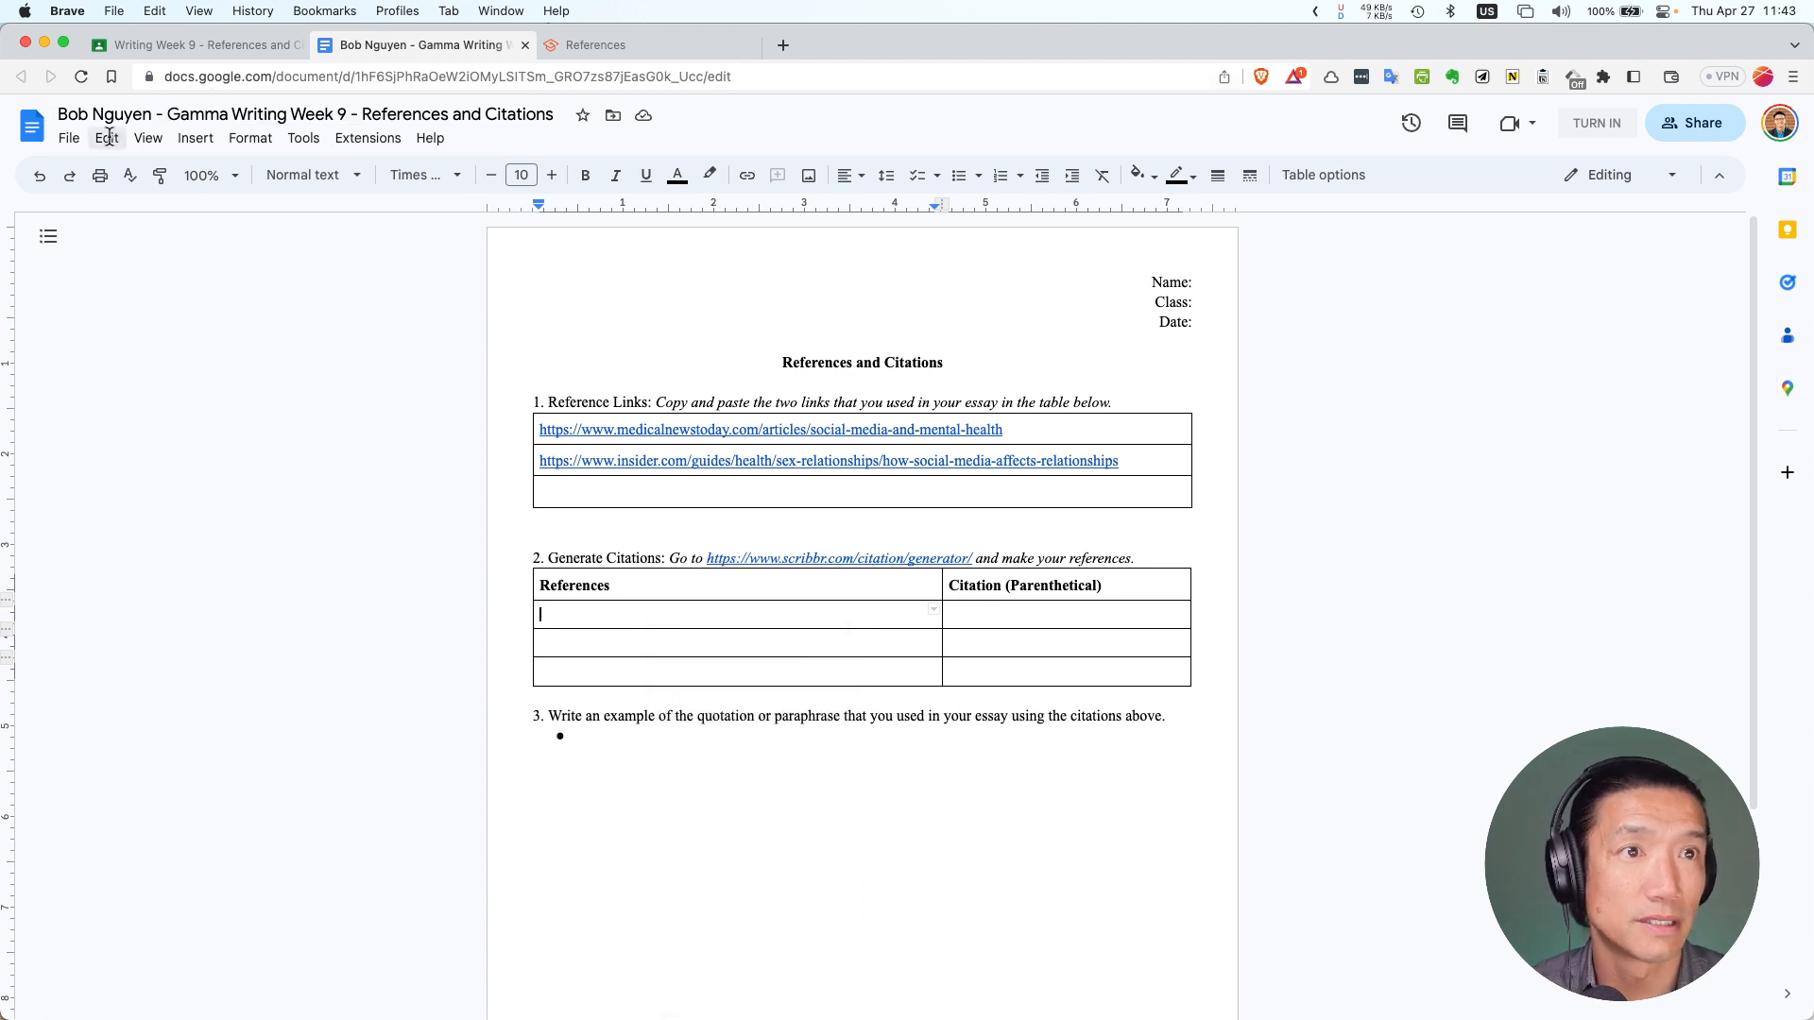
pyautogui.click(215, 338)
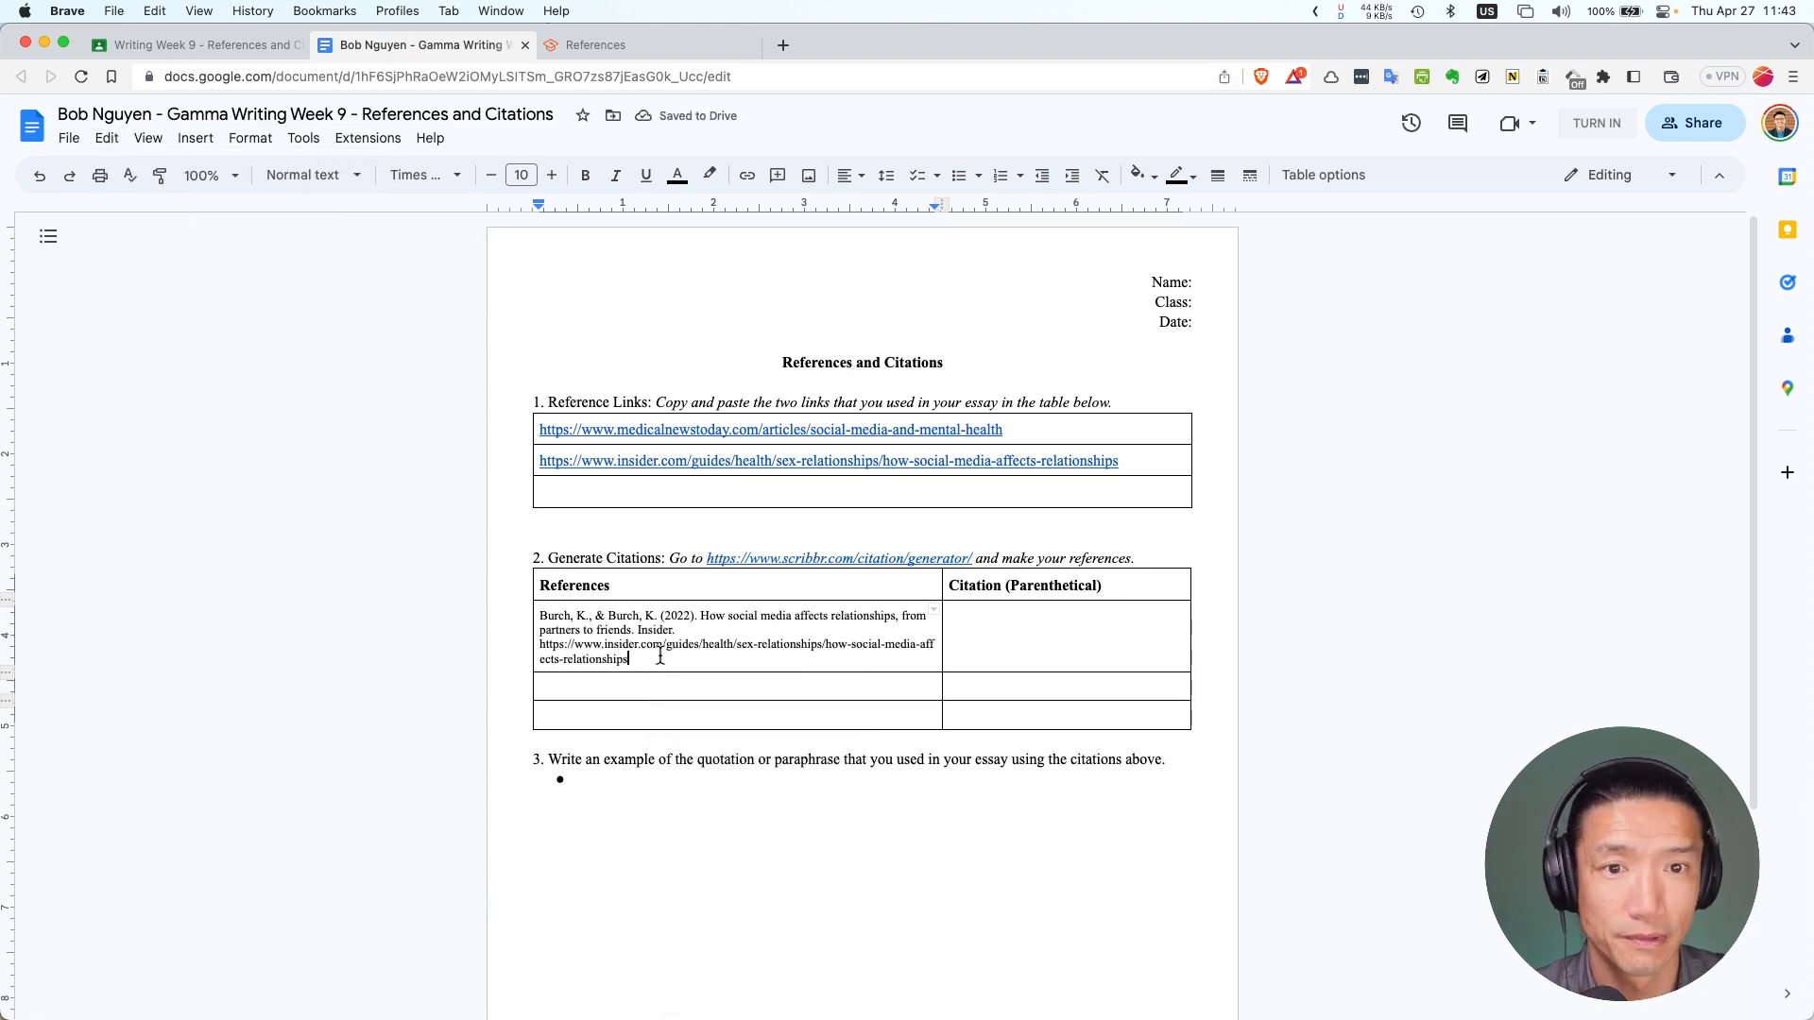
# Put the citation (Burch & Burch, 2022) in the Citation (Parenthetical) cell beside it
pyautogui.moveTo(881, 609); pyautogui.dragTo(1033, 636)
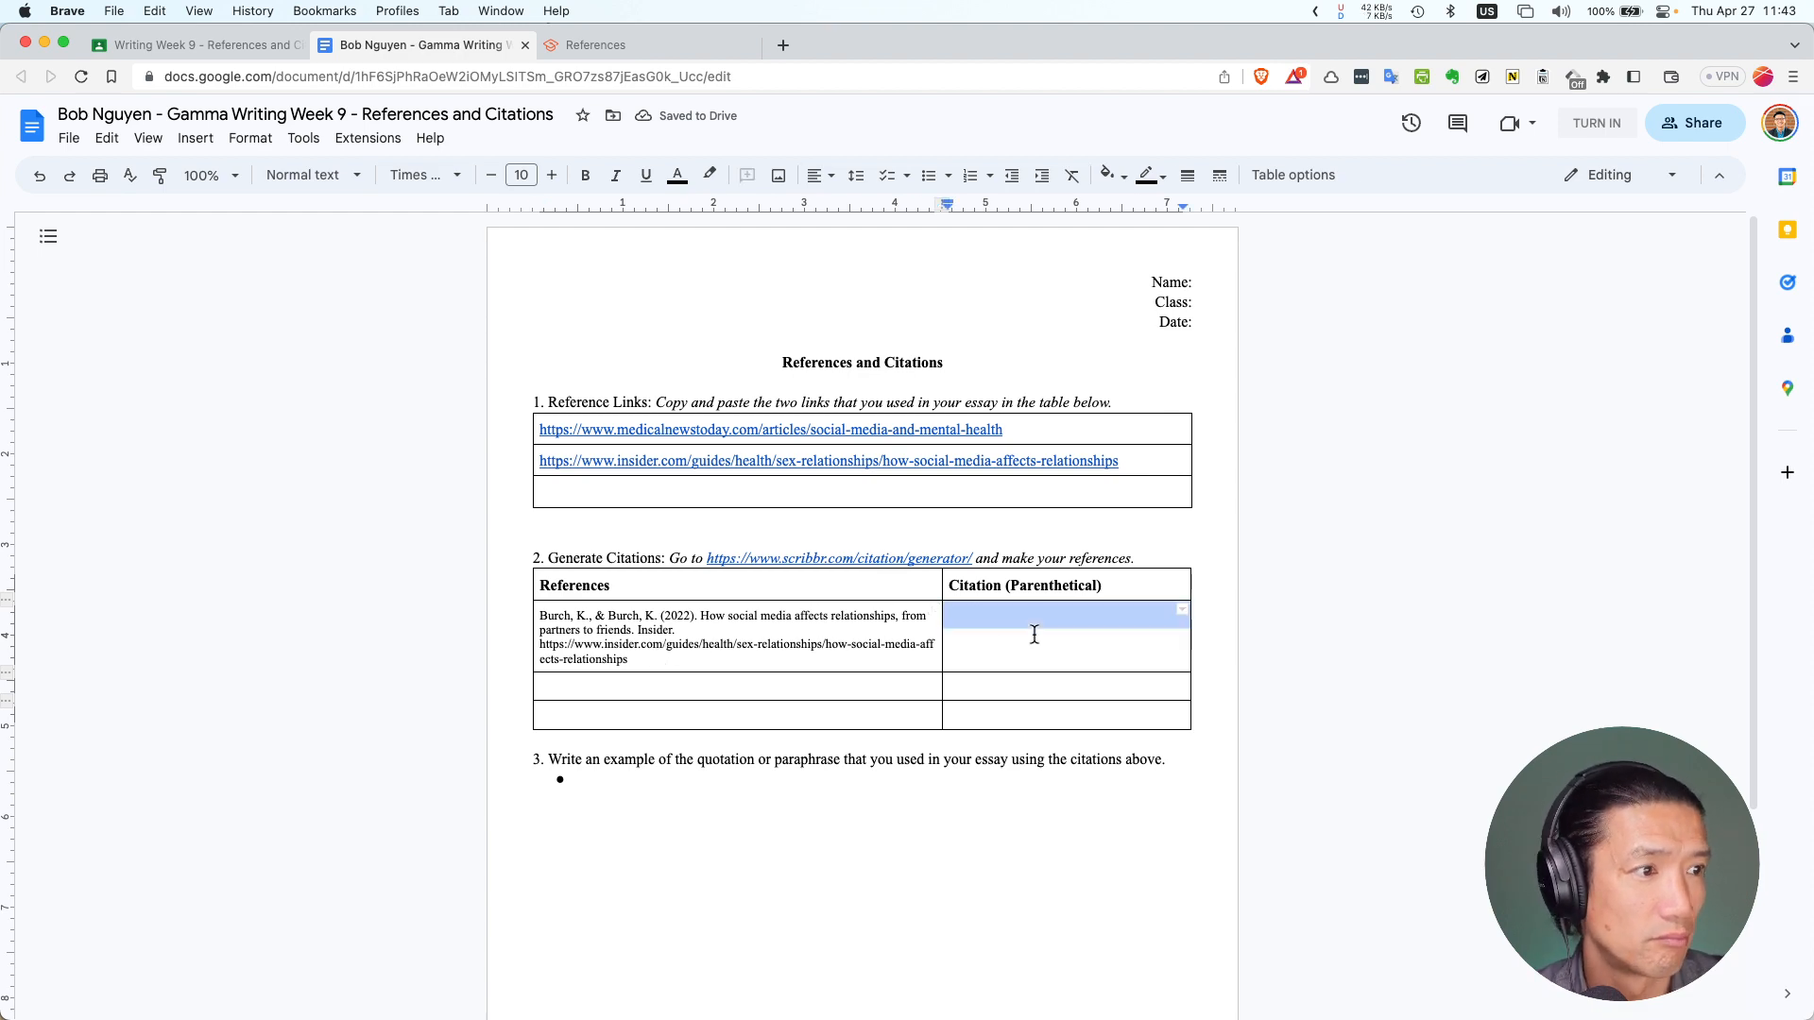
pyautogui.click(596, 44)
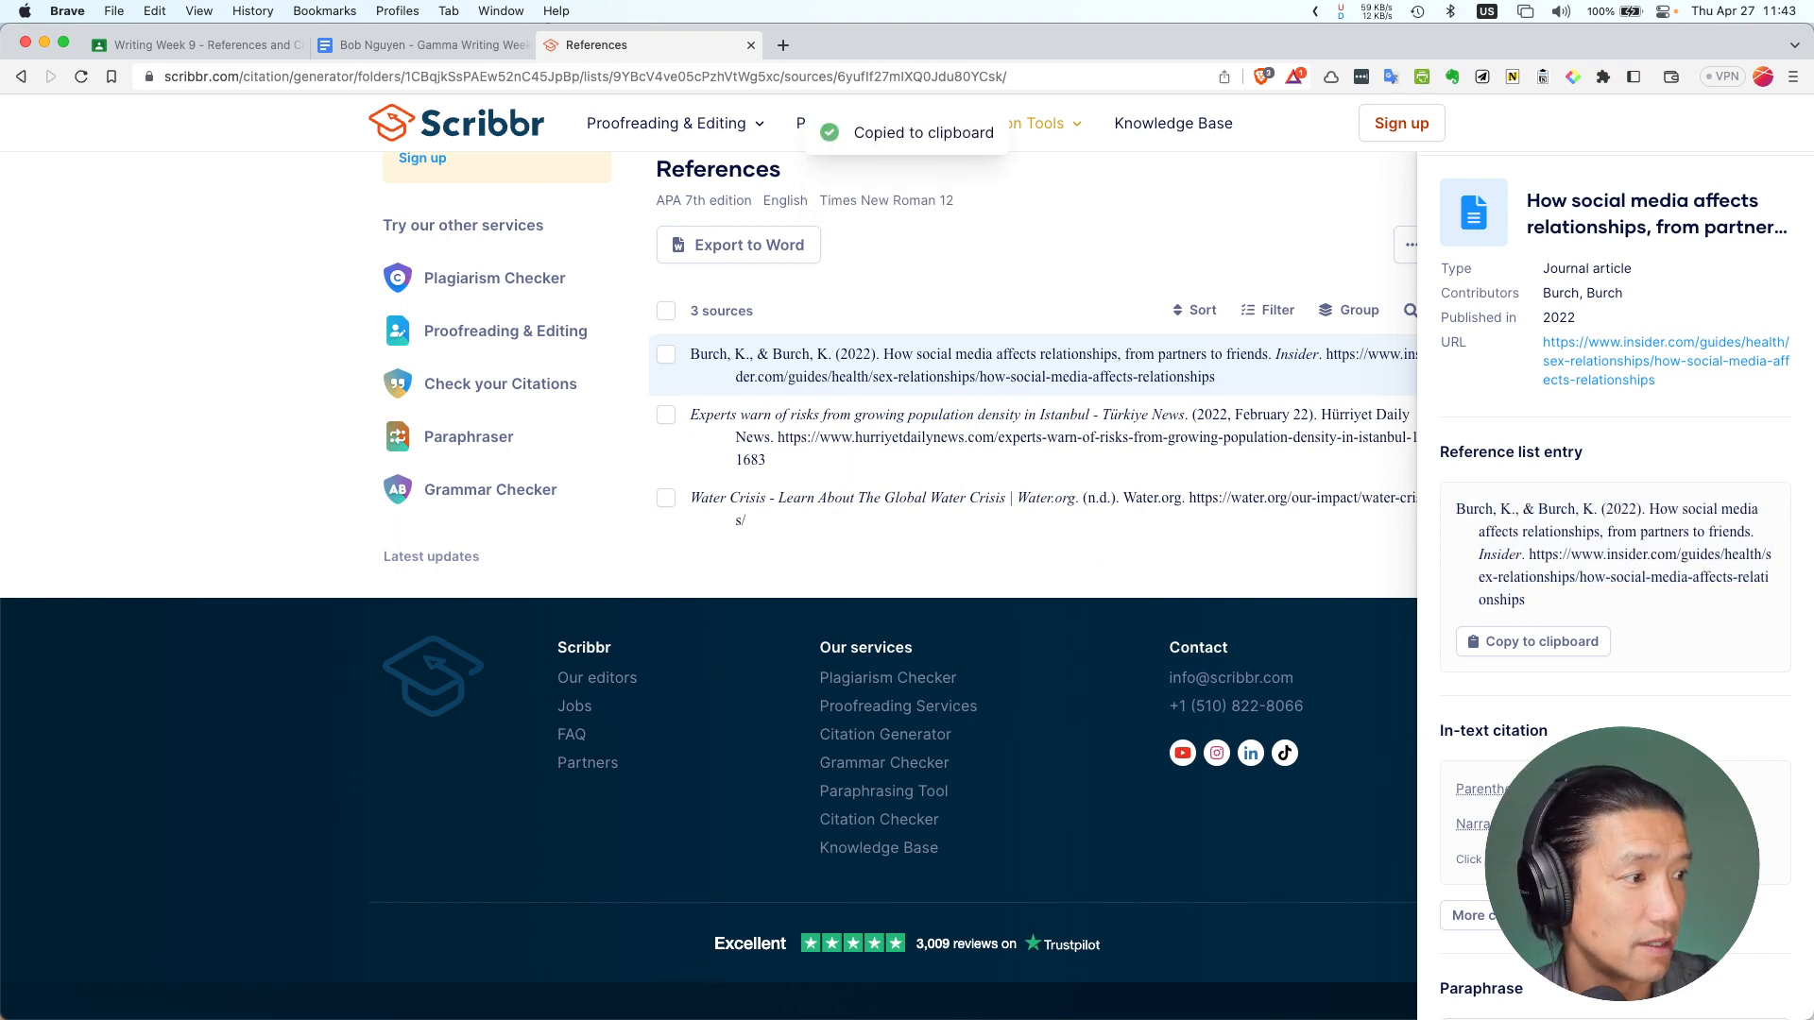
pyautogui.click(422, 44)
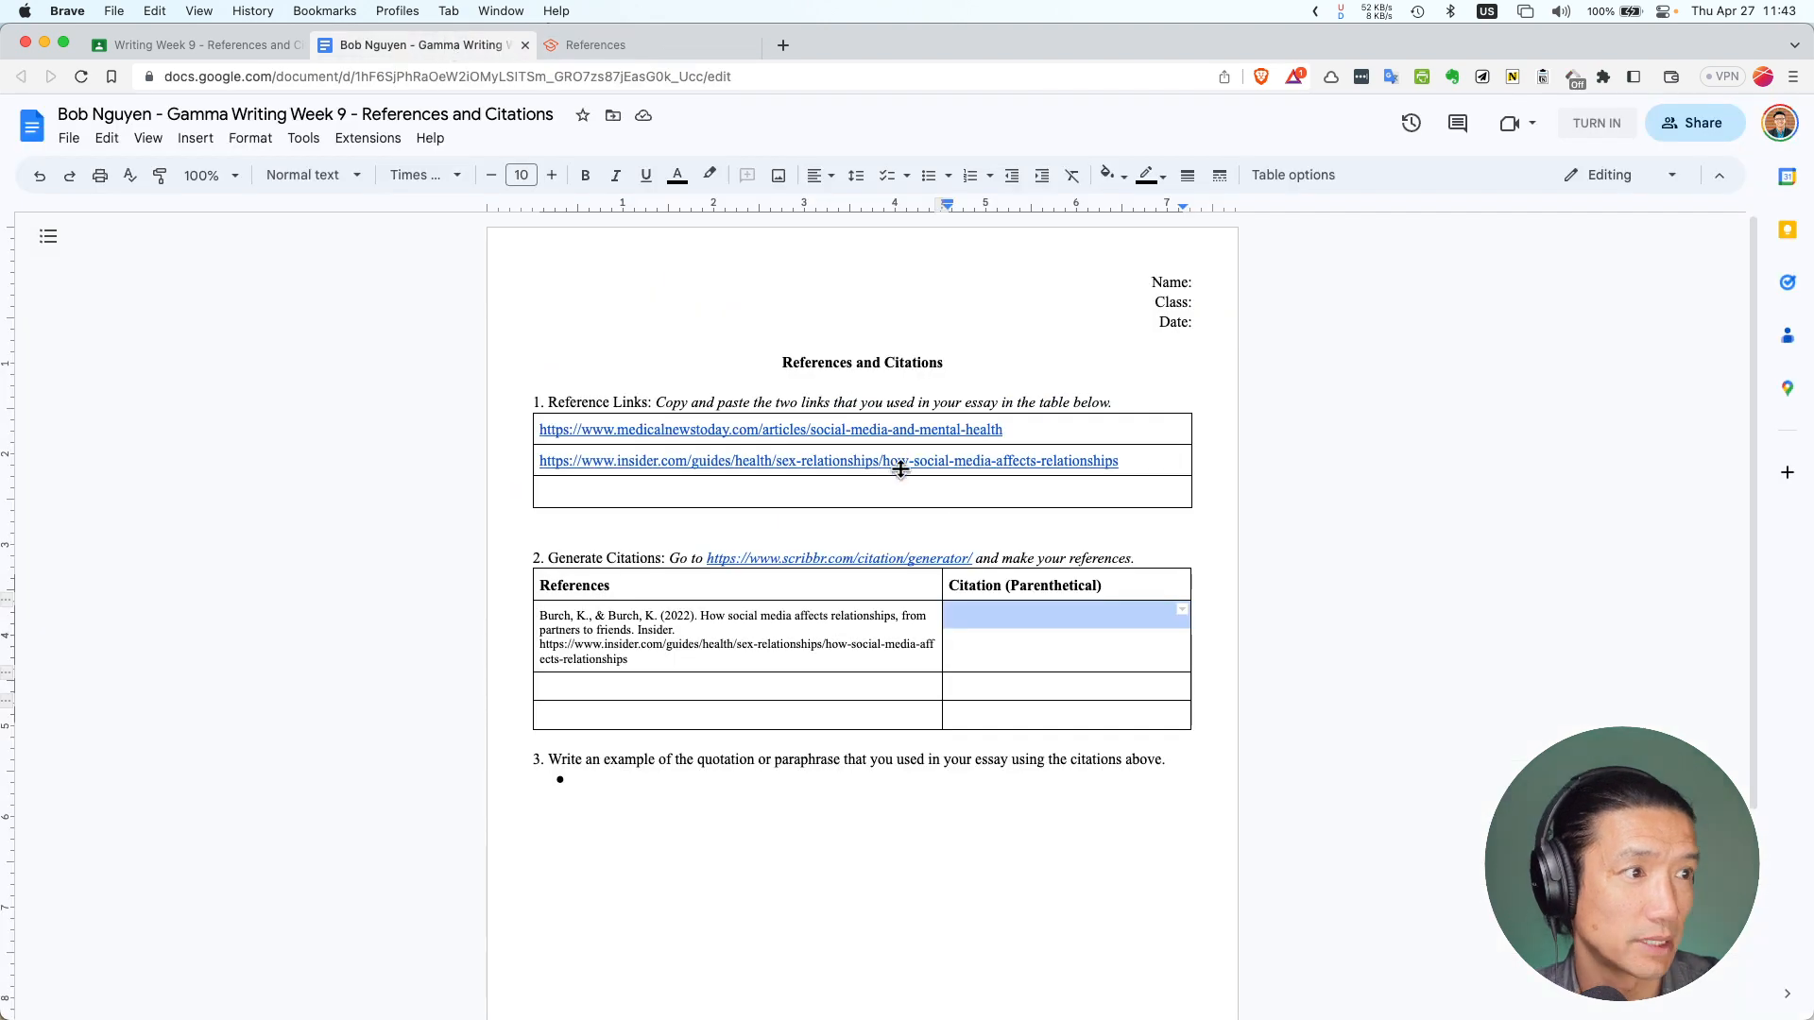
pyautogui.click(1015, 631)
pyautogui.press('super+v')
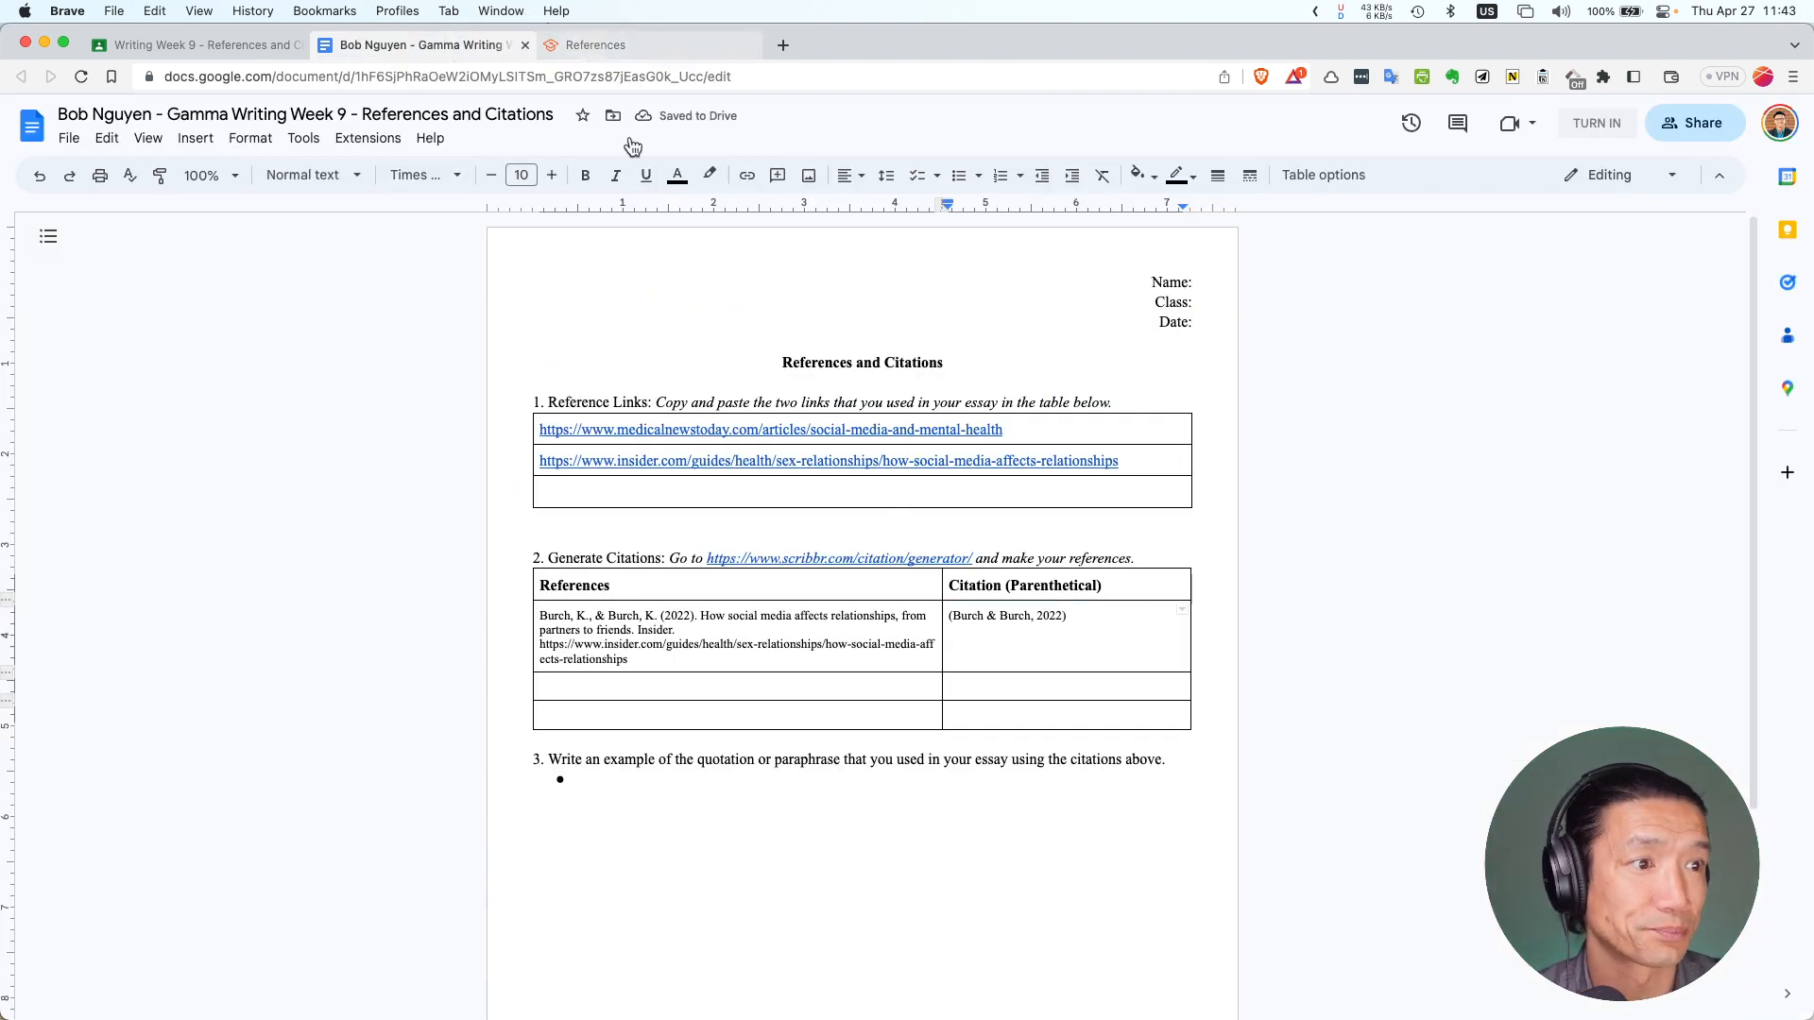
pyautogui.moveTo(1125, 461); pyautogui.dragTo(543, 460)
# Copy the Insider link from the worksheet and paste it into Scribbr's source search box
pyautogui.click(1133, 461)
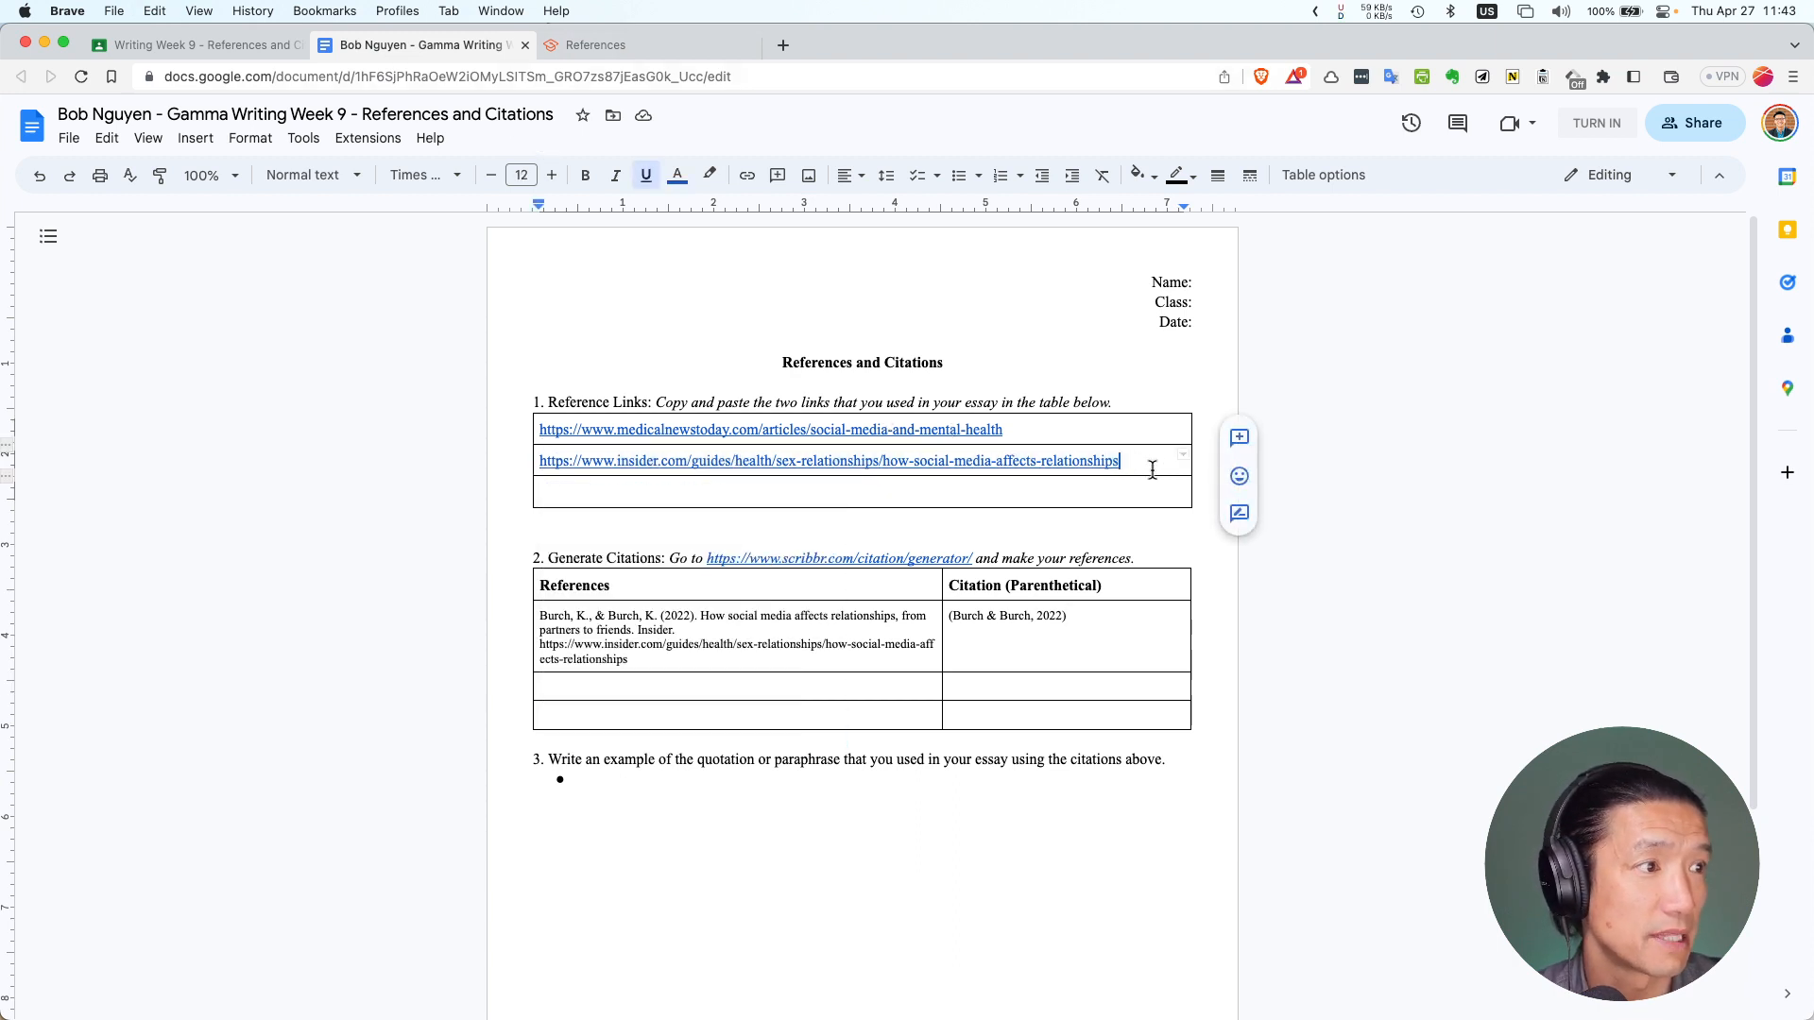
pyautogui.click(851, 461)
pyautogui.press('Return')
pyautogui.hotkey('ctrl', 'z')
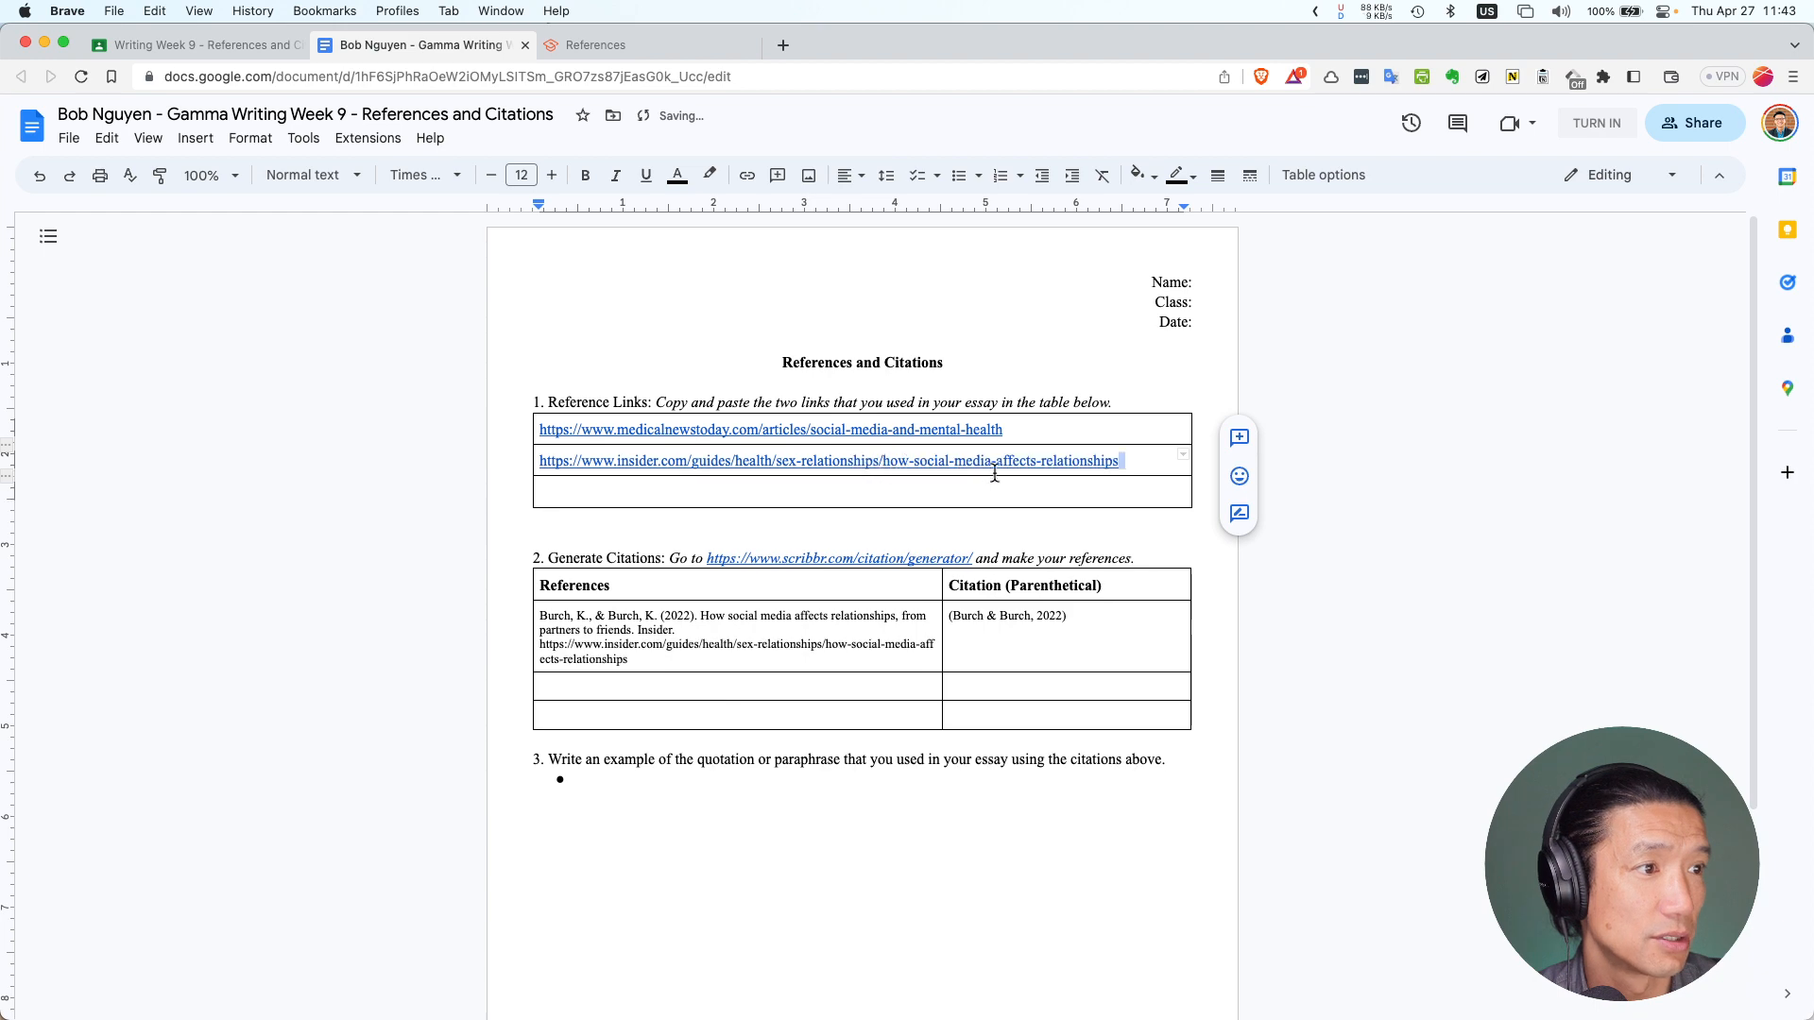
pyautogui.moveTo(1123, 461); pyautogui.dragTo(538, 467)
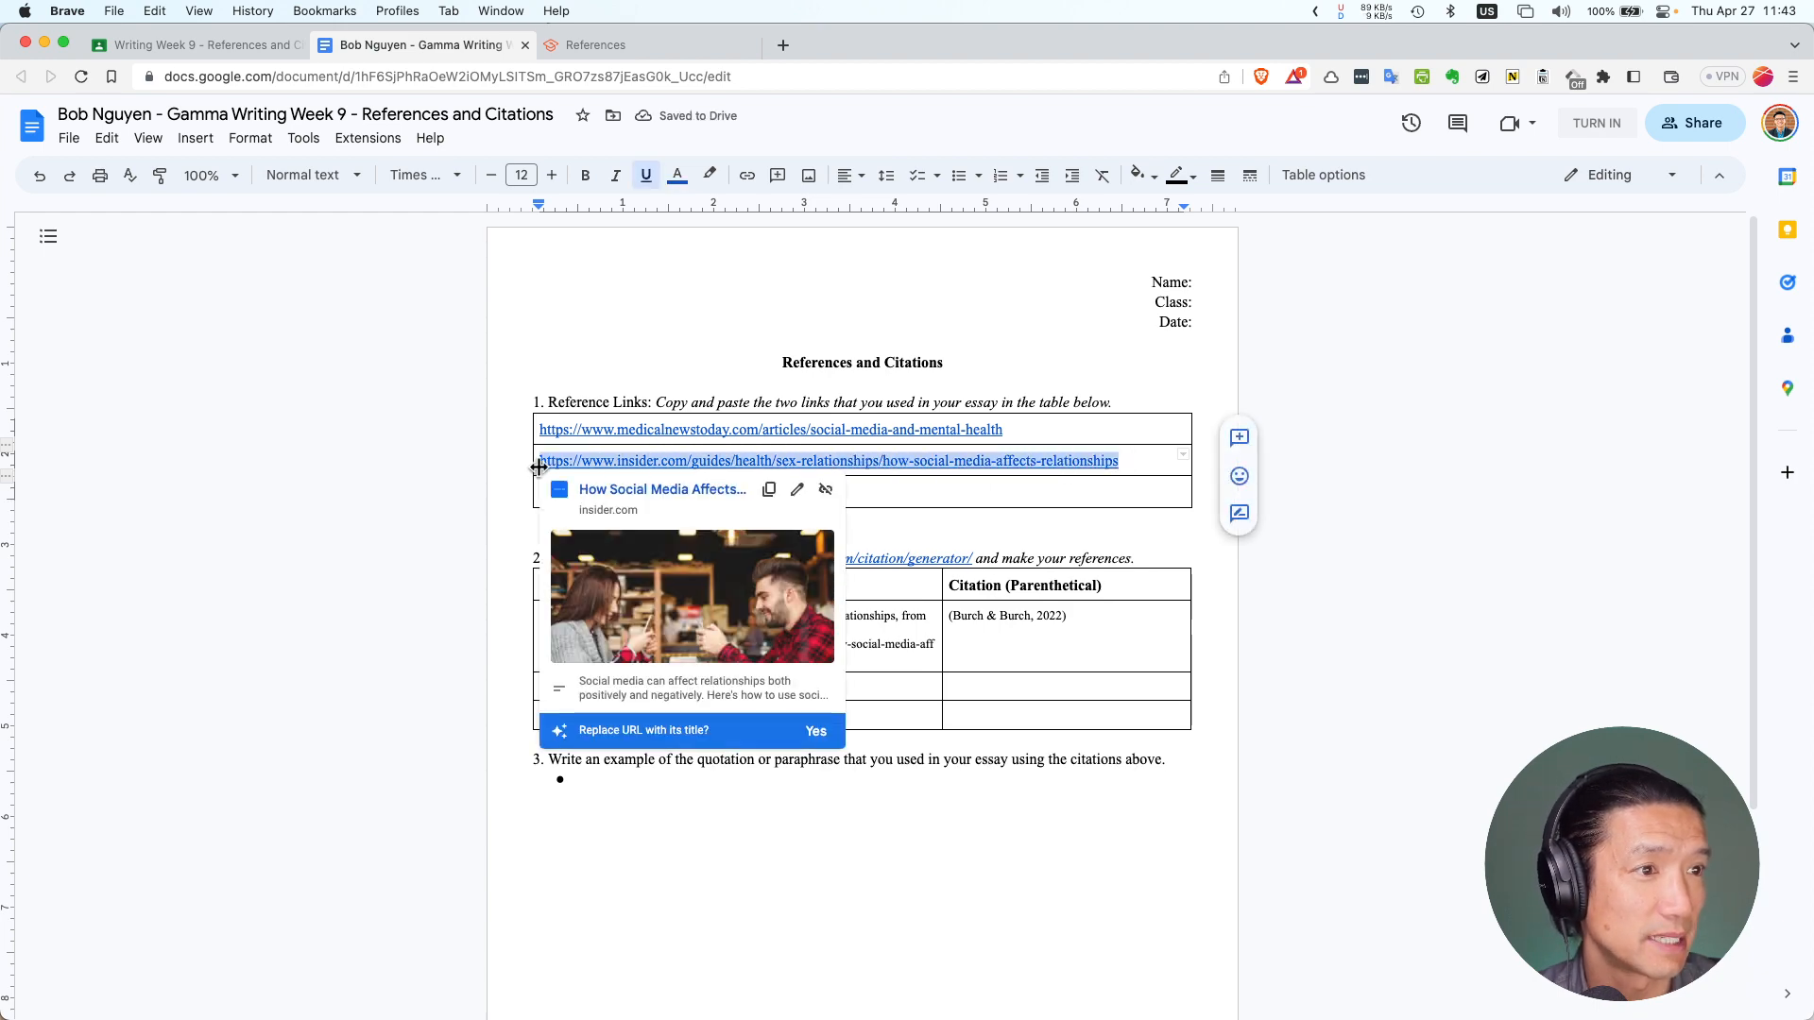
pyautogui.click(591, 45)
pyautogui.scroll(3, 764, 328)
pyautogui.click(832, 323)
pyautogui.press('cmd+v')
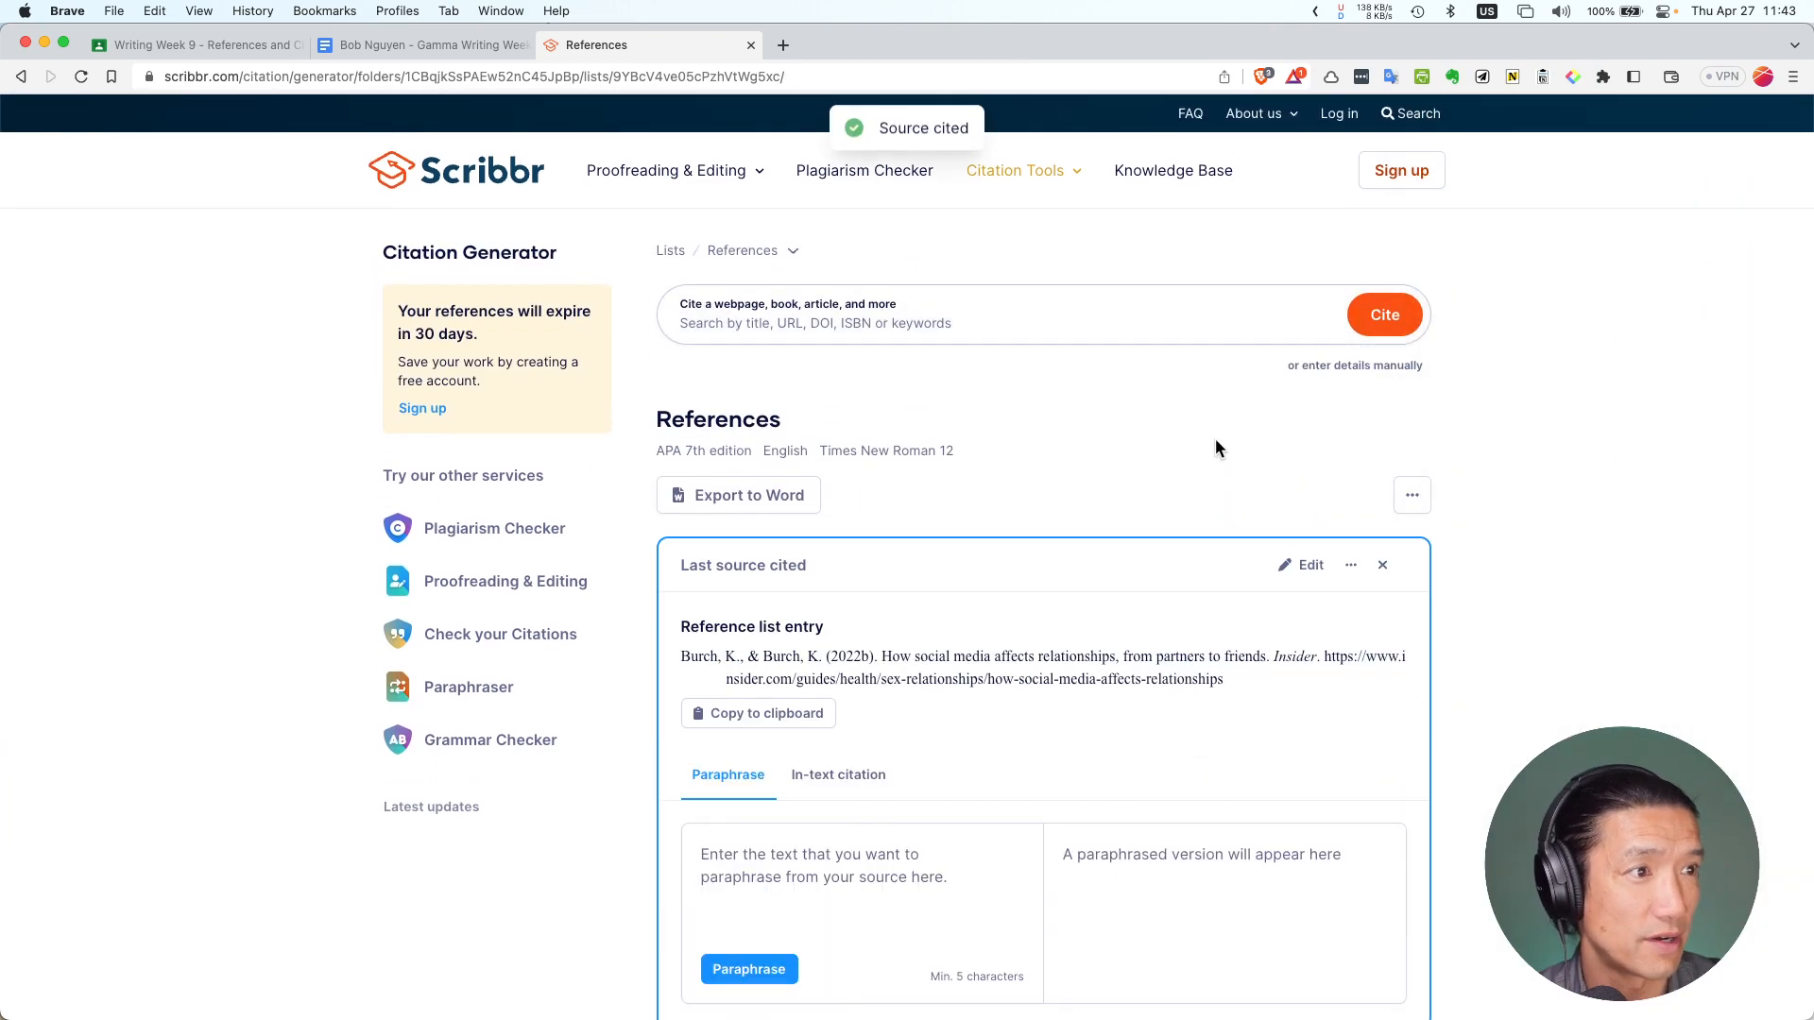
pyautogui.scroll(-3, 994, 510)
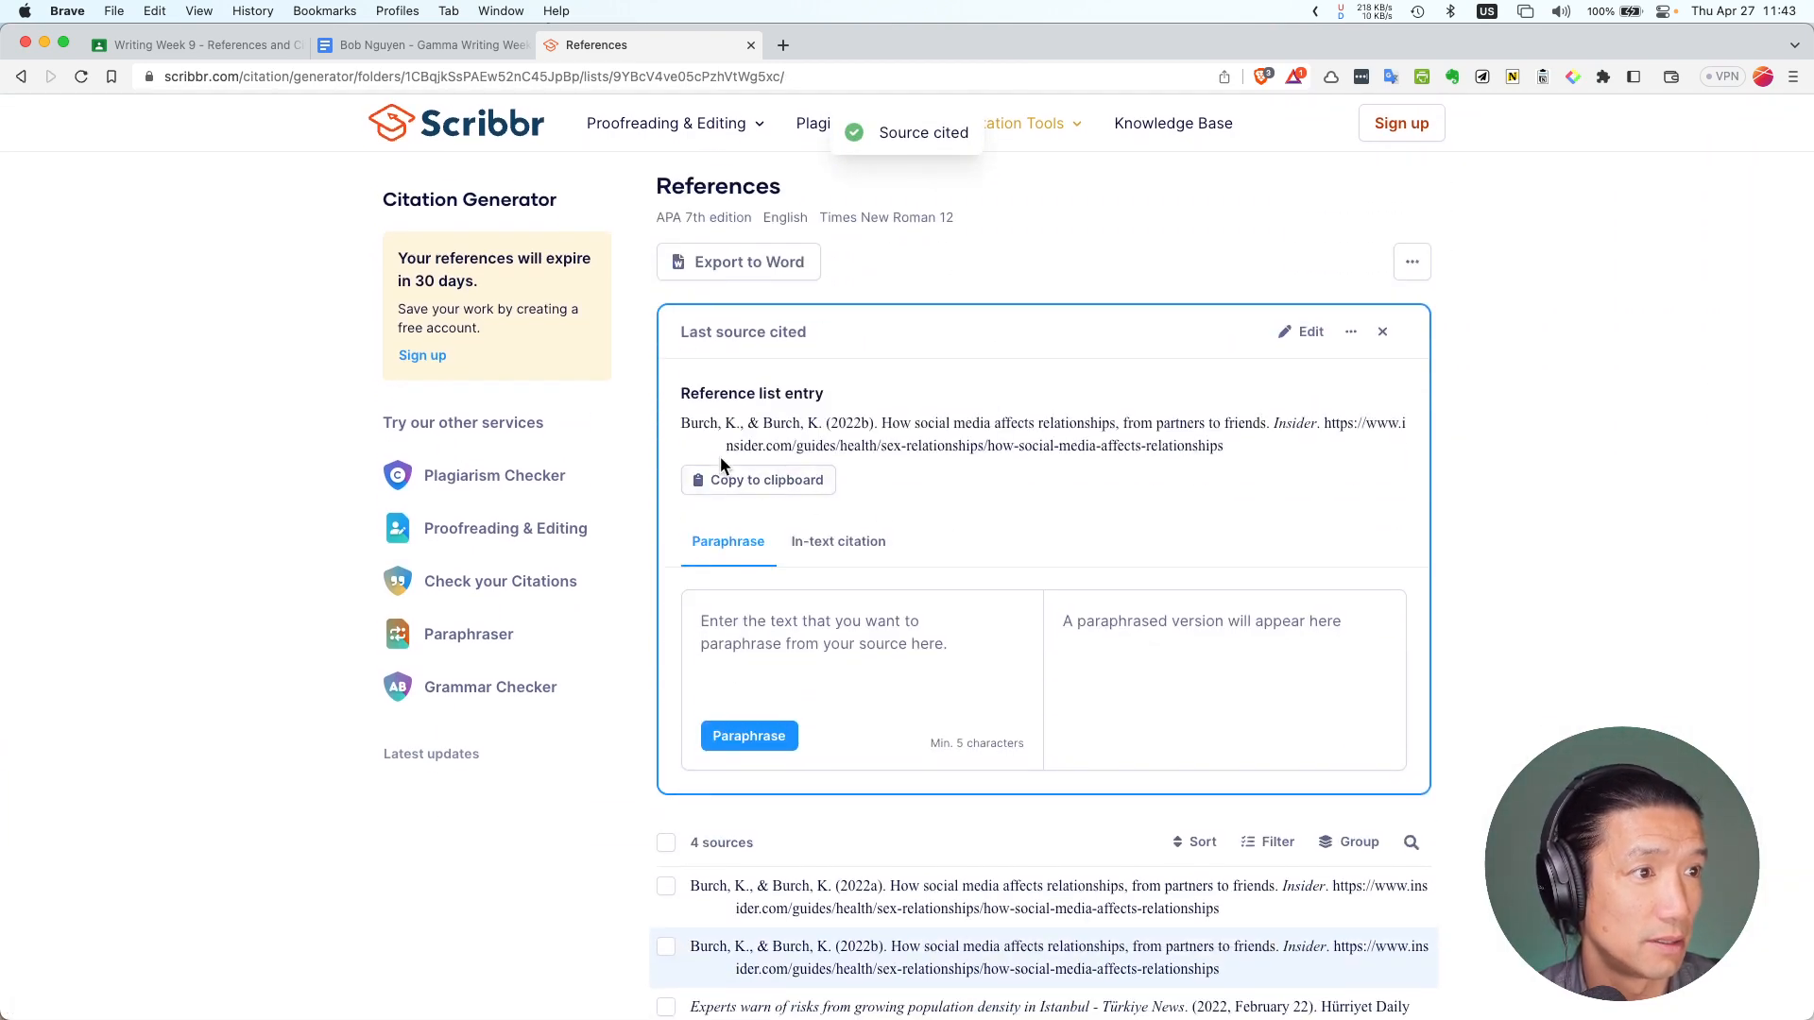
# Copy the Medical News Today link from the worksheet and generate its APA citation in Scribbr
pyautogui.click(358, 42)
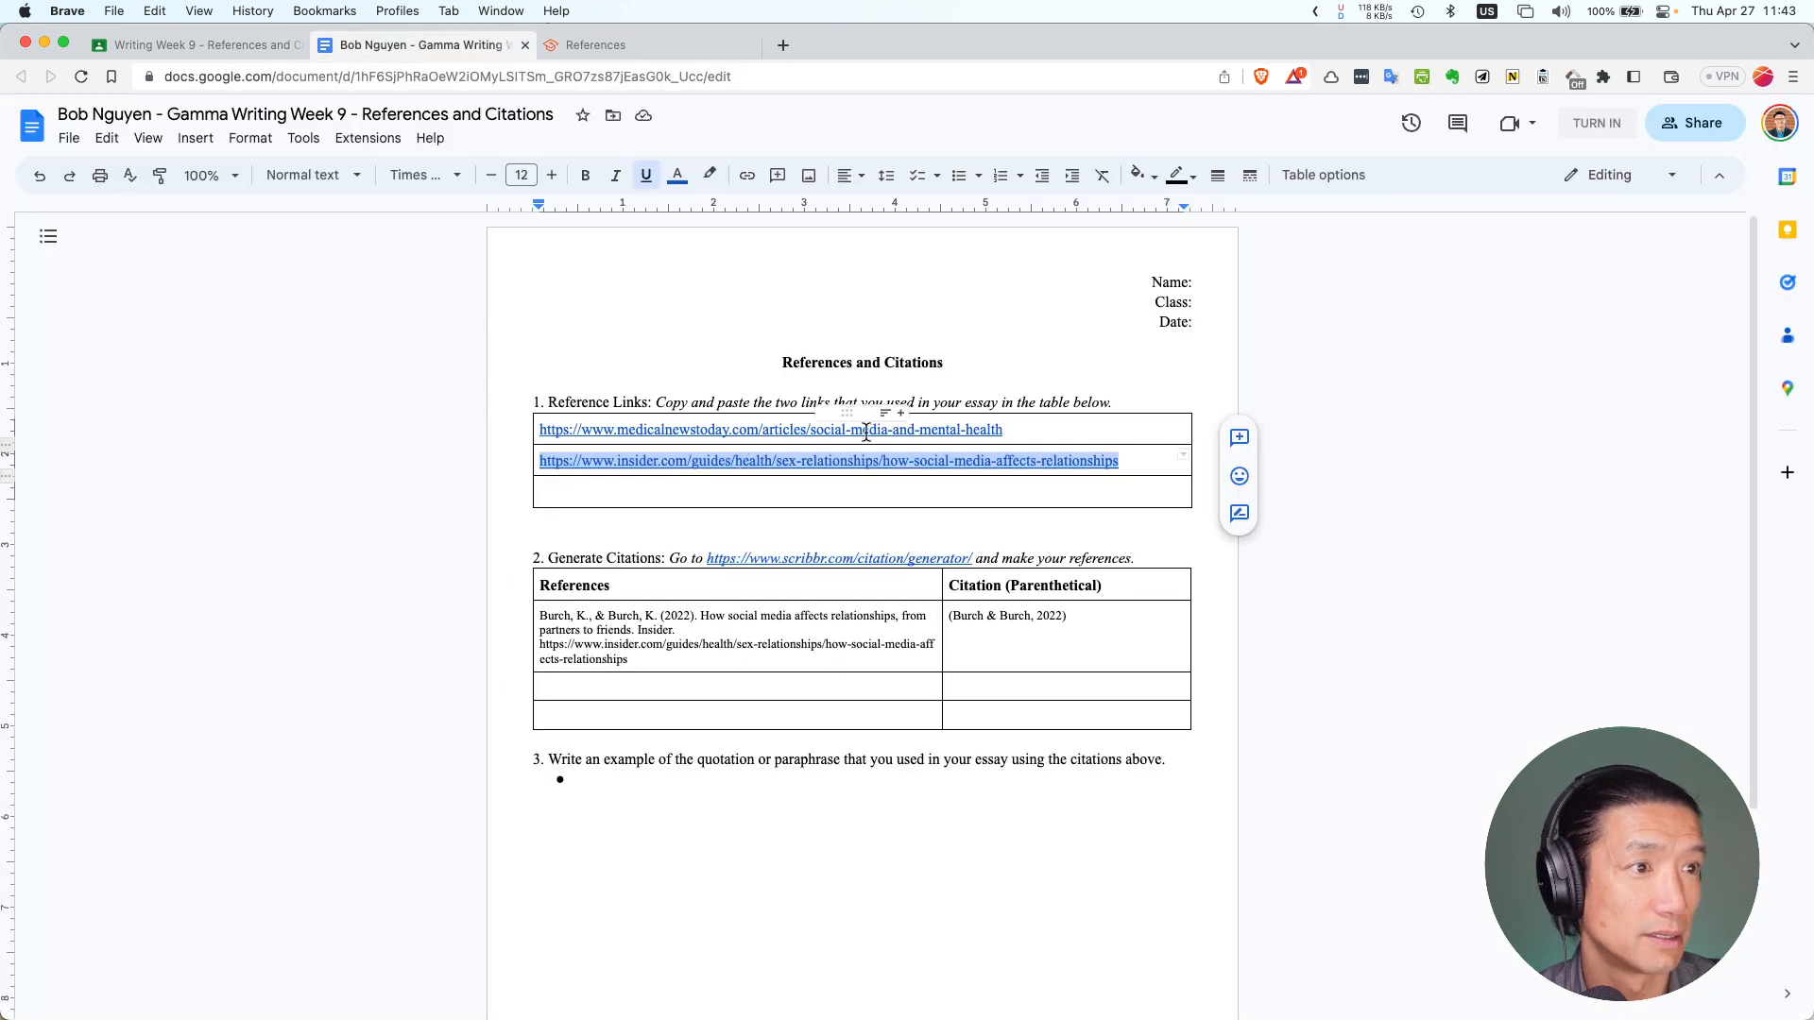
pyautogui.moveTo(1066, 427); pyautogui.dragTo(540, 429)
pyautogui.press('super+c')
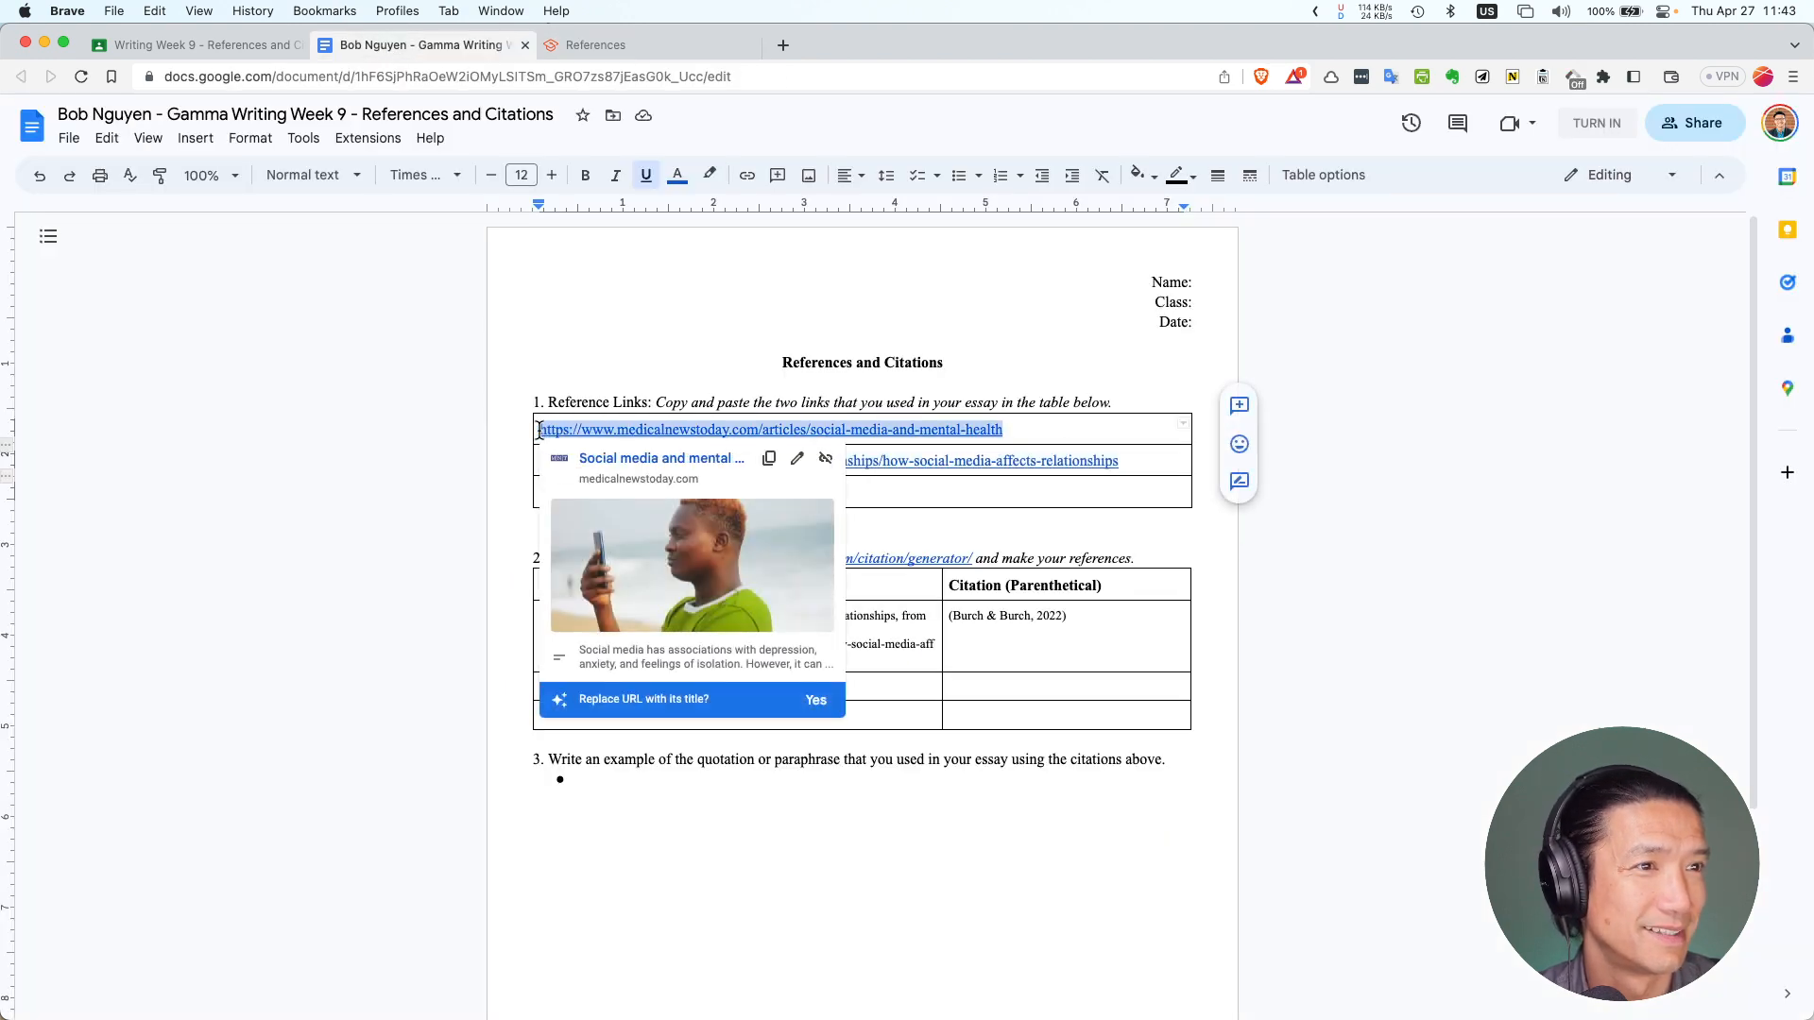
pyautogui.click(573, 49)
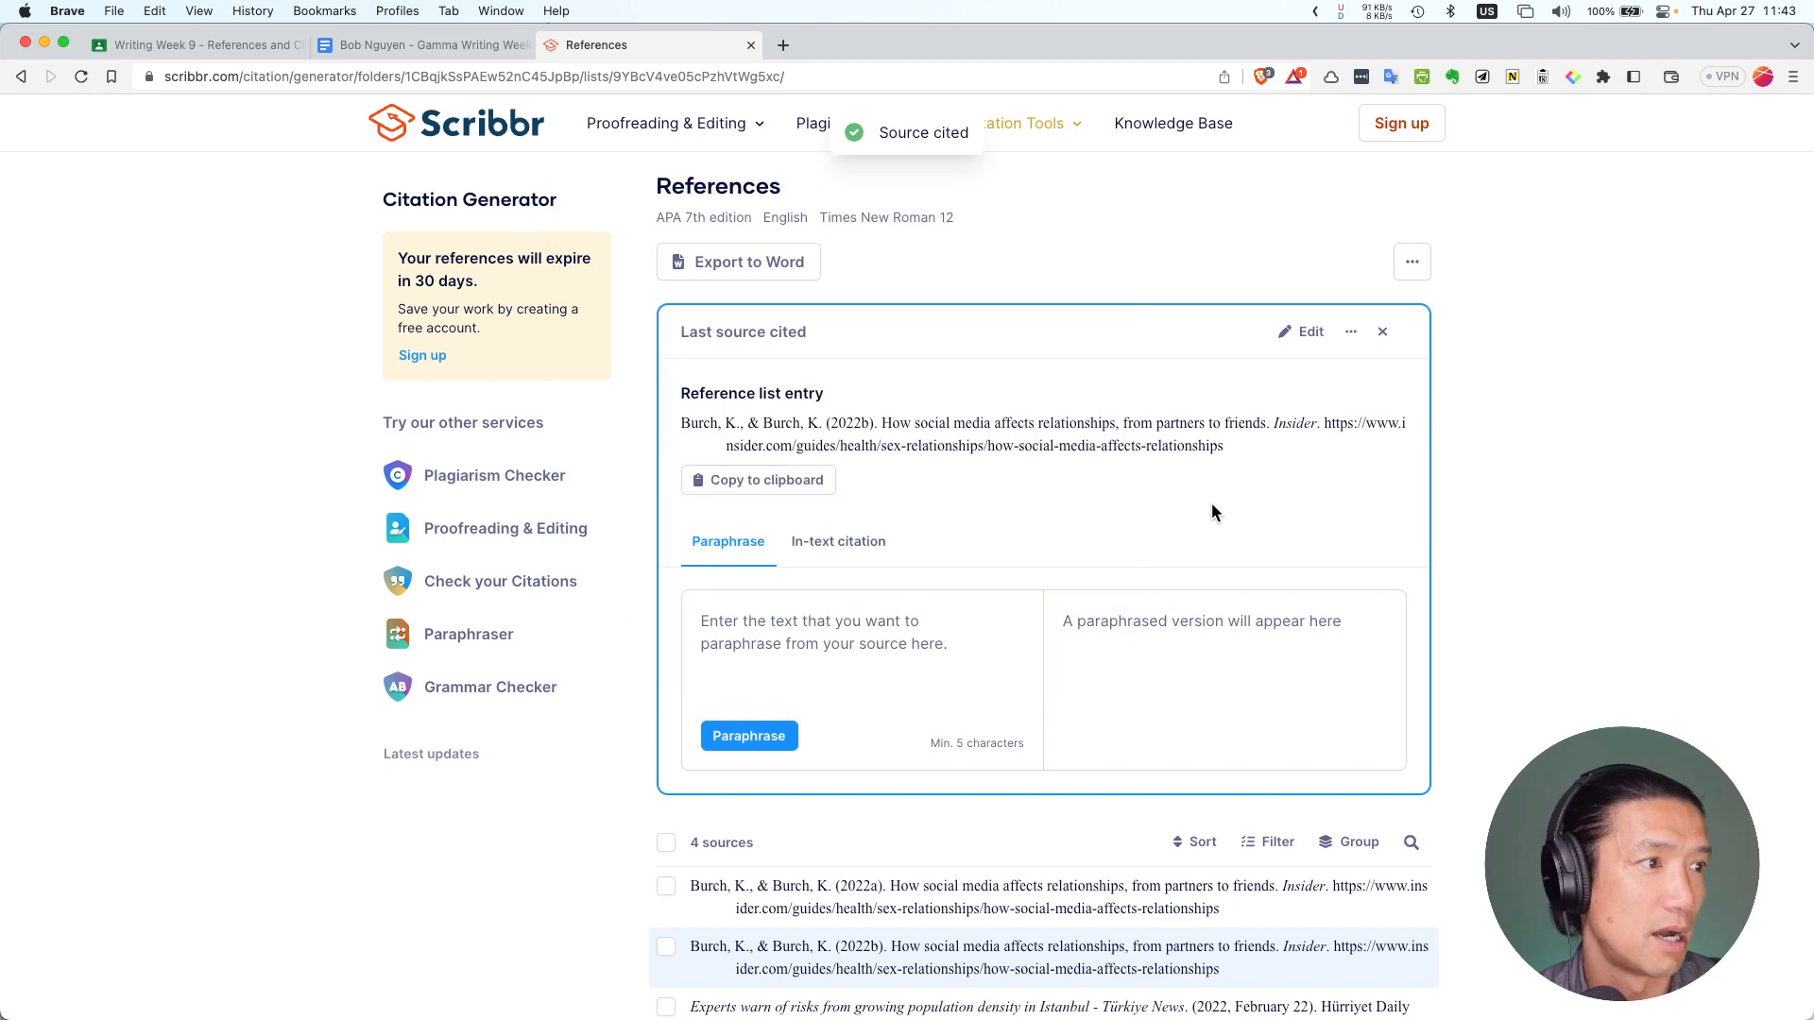
pyautogui.scroll(3, 973, 375)
pyautogui.click(963, 304)
pyautogui.press('super+v')
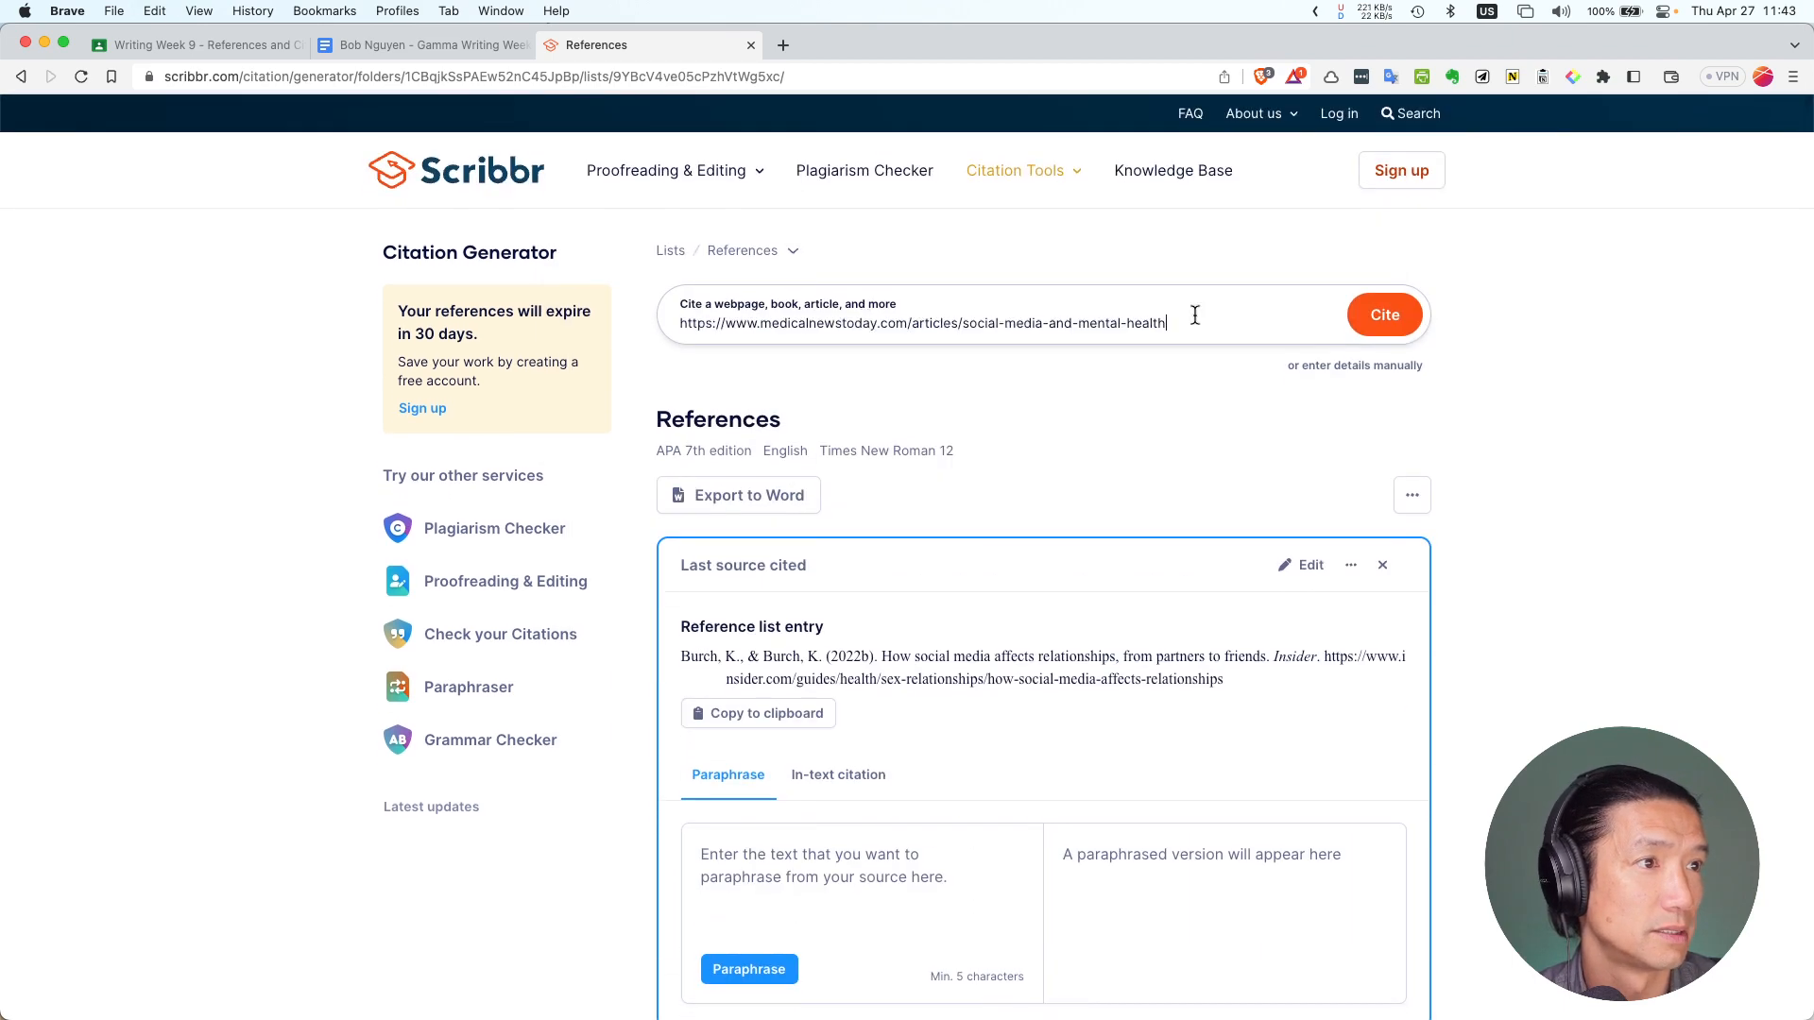
pyautogui.click(1415, 323)
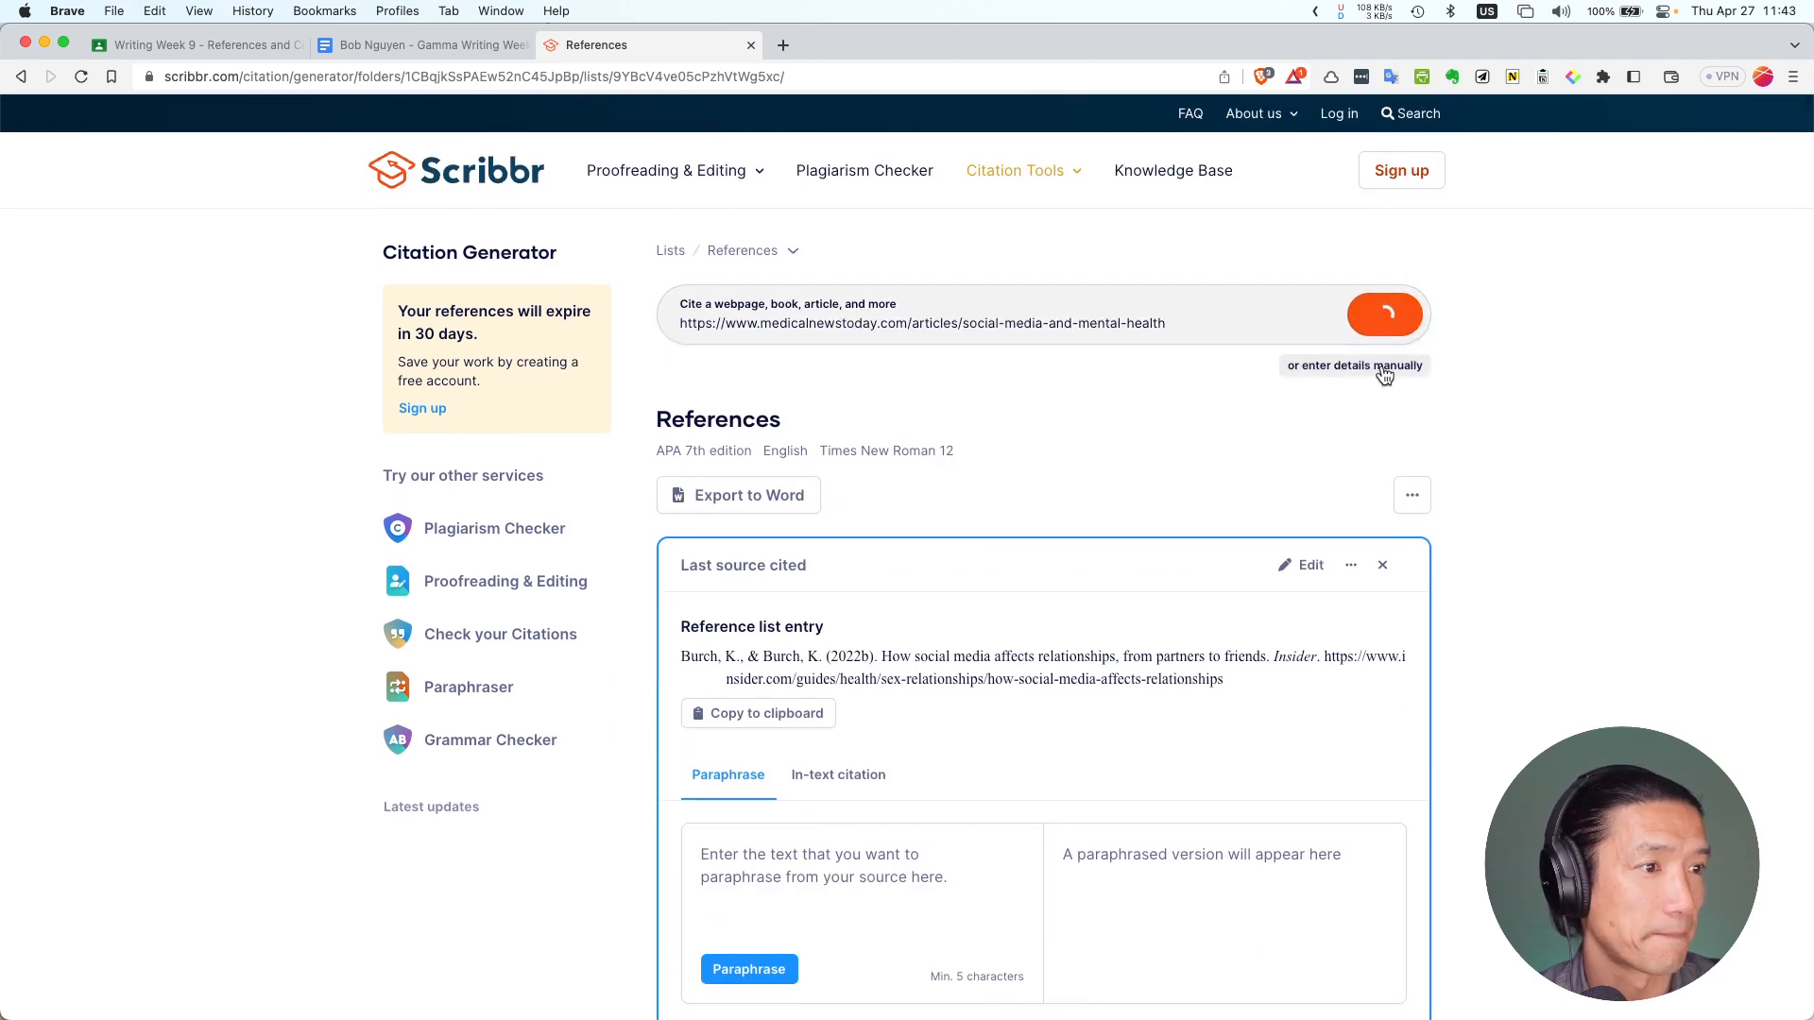
pyautogui.scroll(-2, 1051, 527)
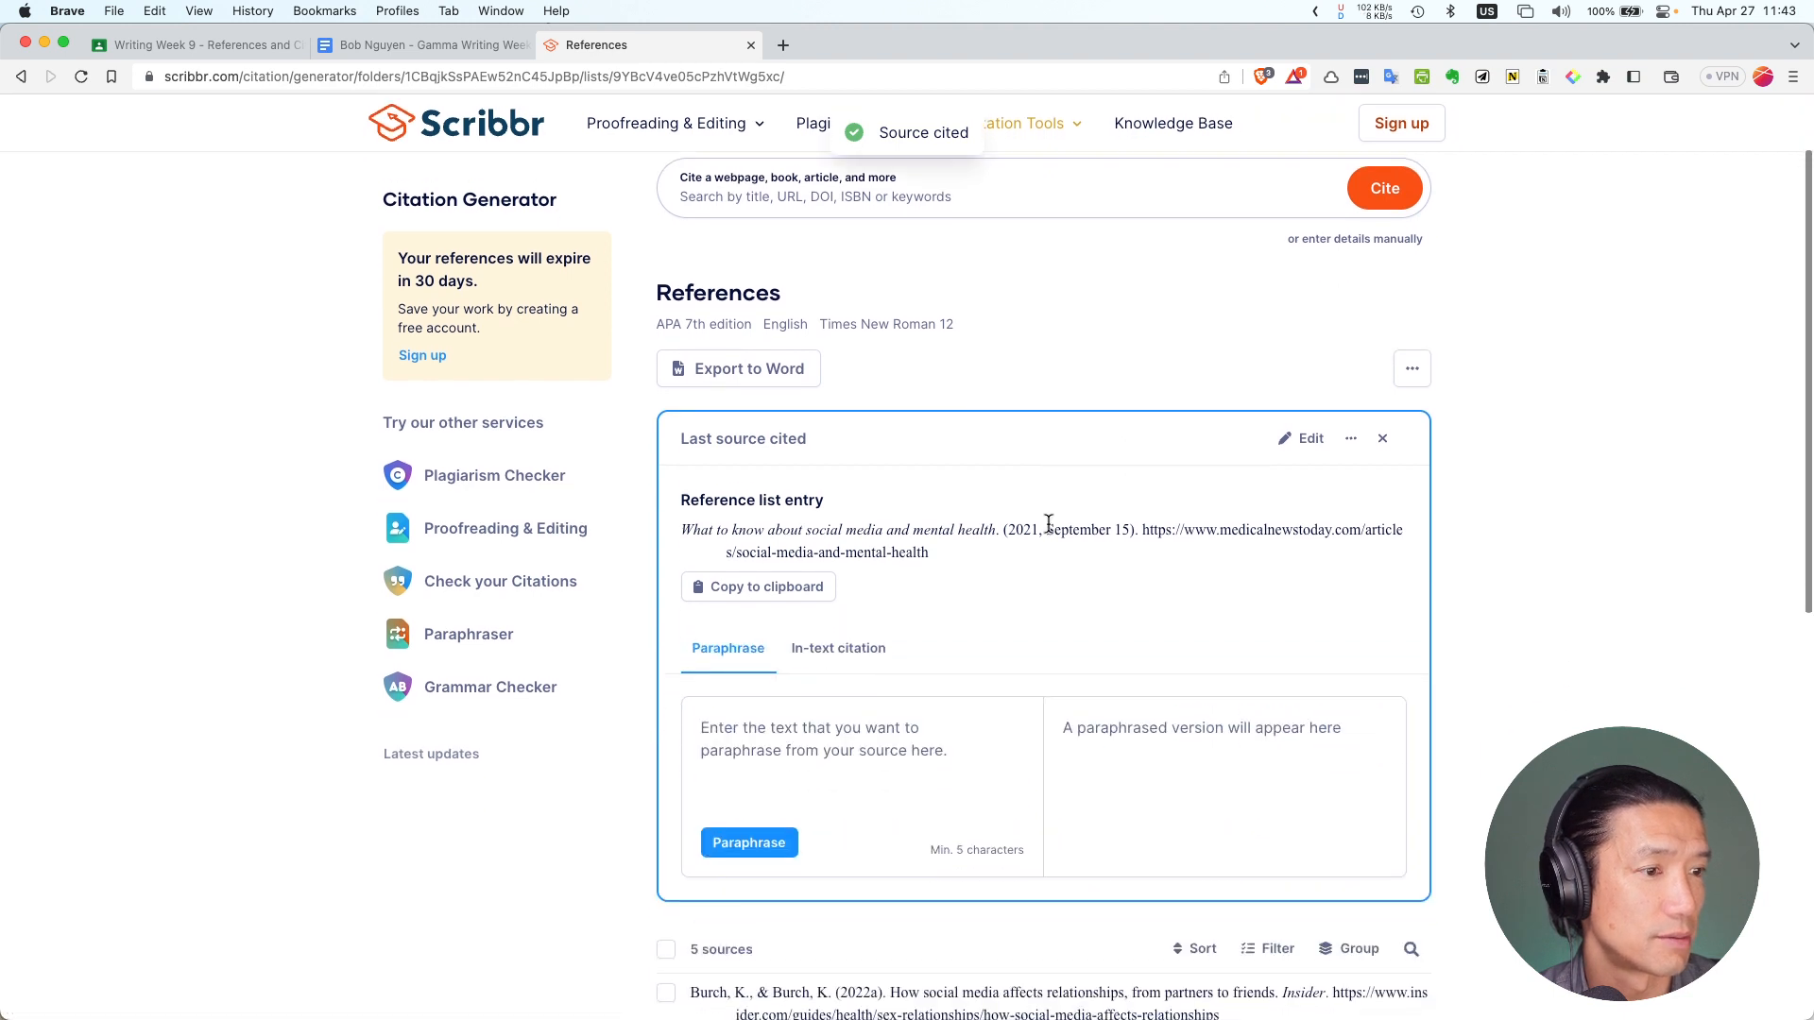
pyautogui.scroll(-2, 1000, 584)
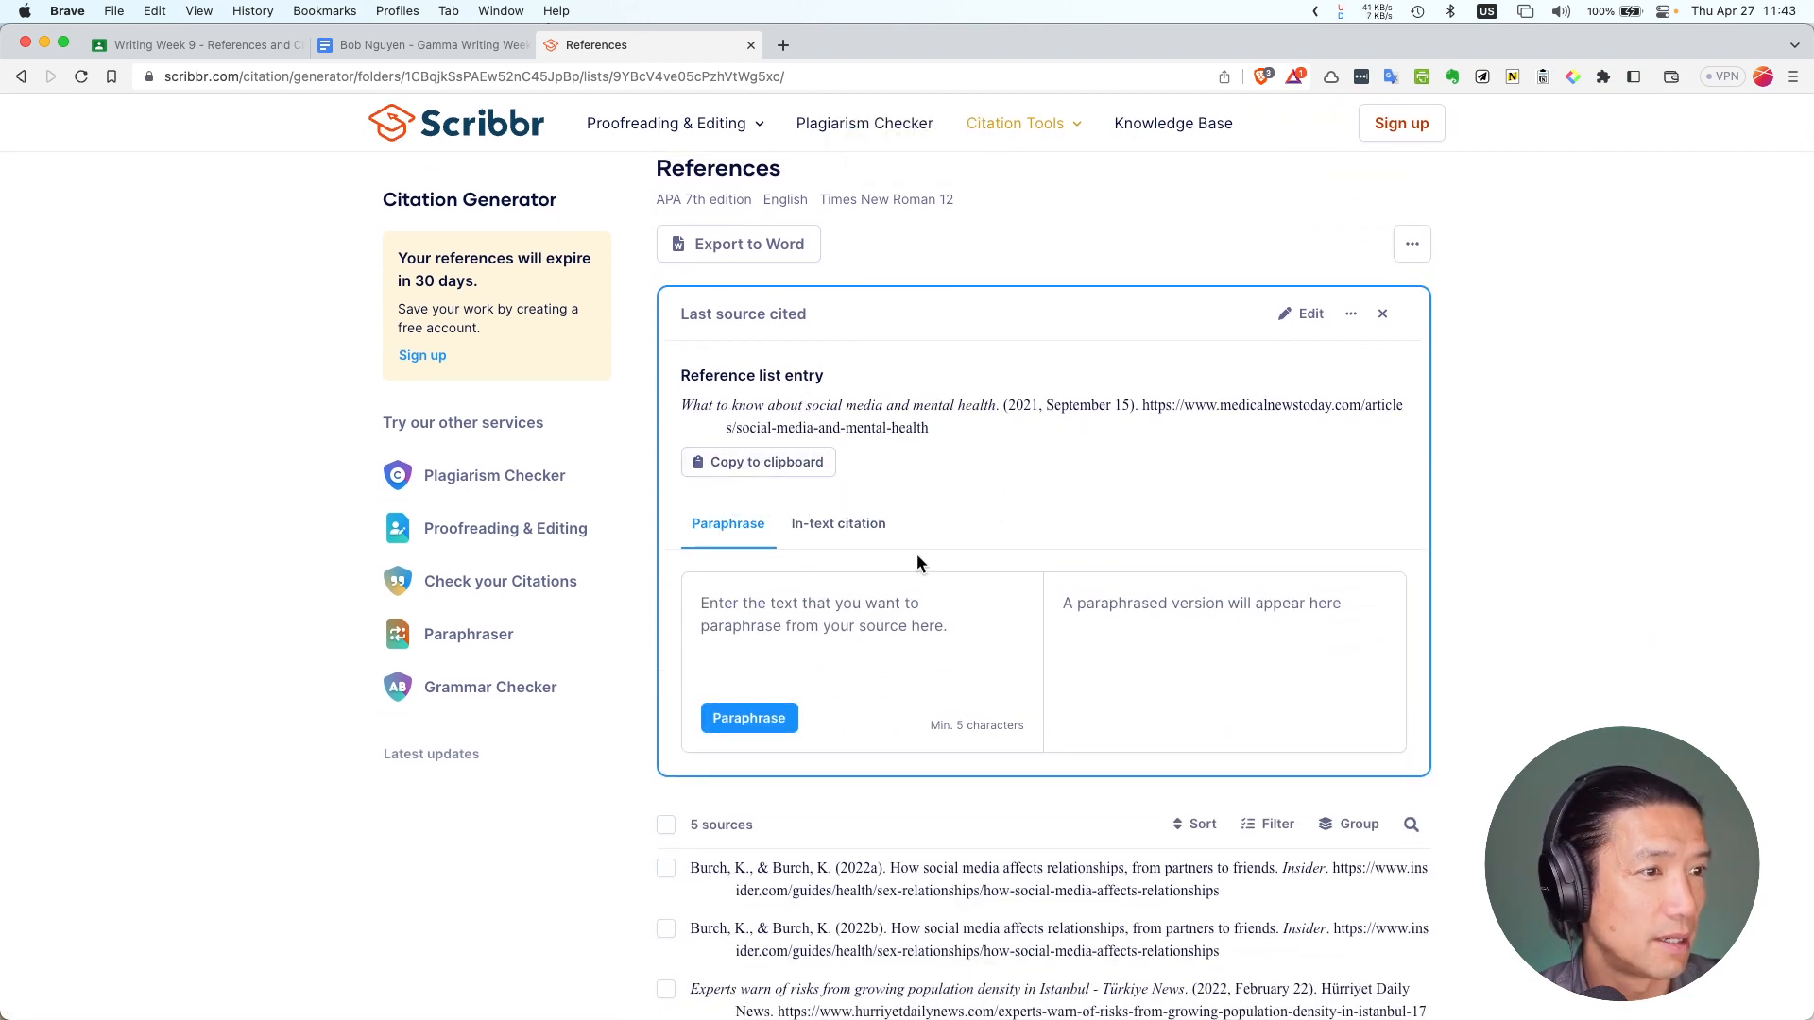
pyautogui.scroll(4, 916, 554)
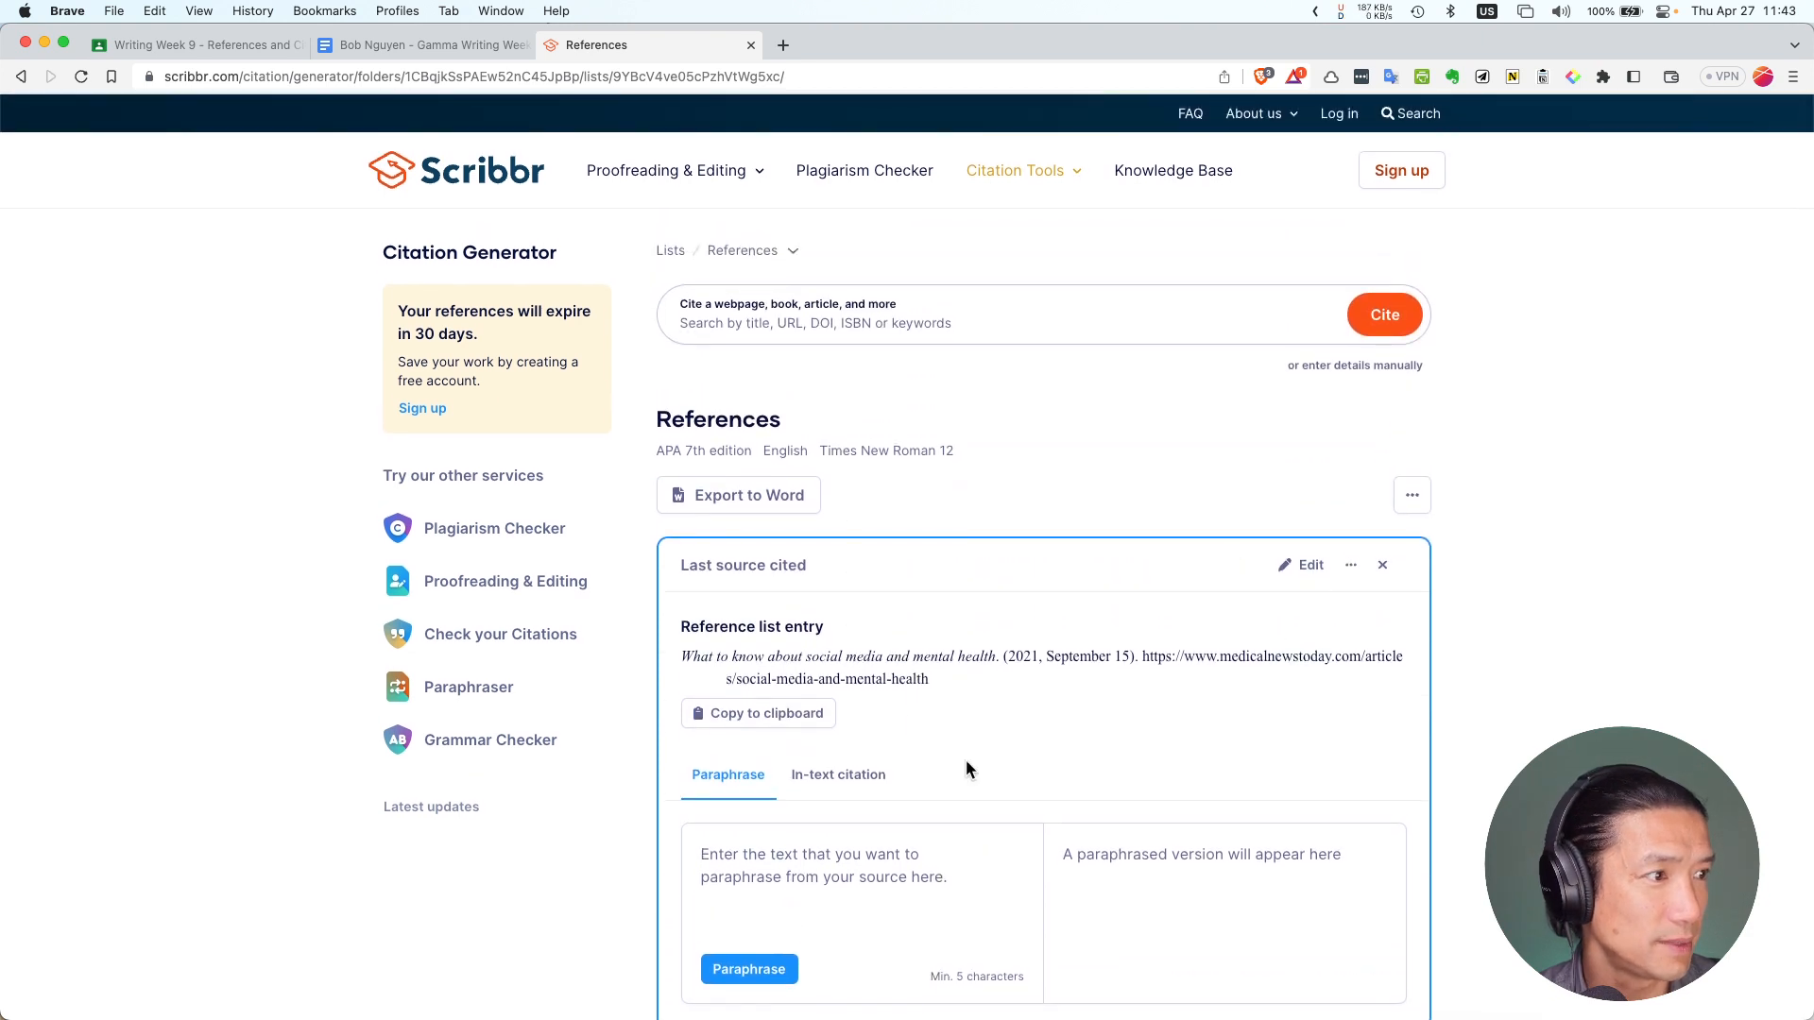
pyautogui.moveTo(680, 660); pyautogui.dragTo(1000, 660)
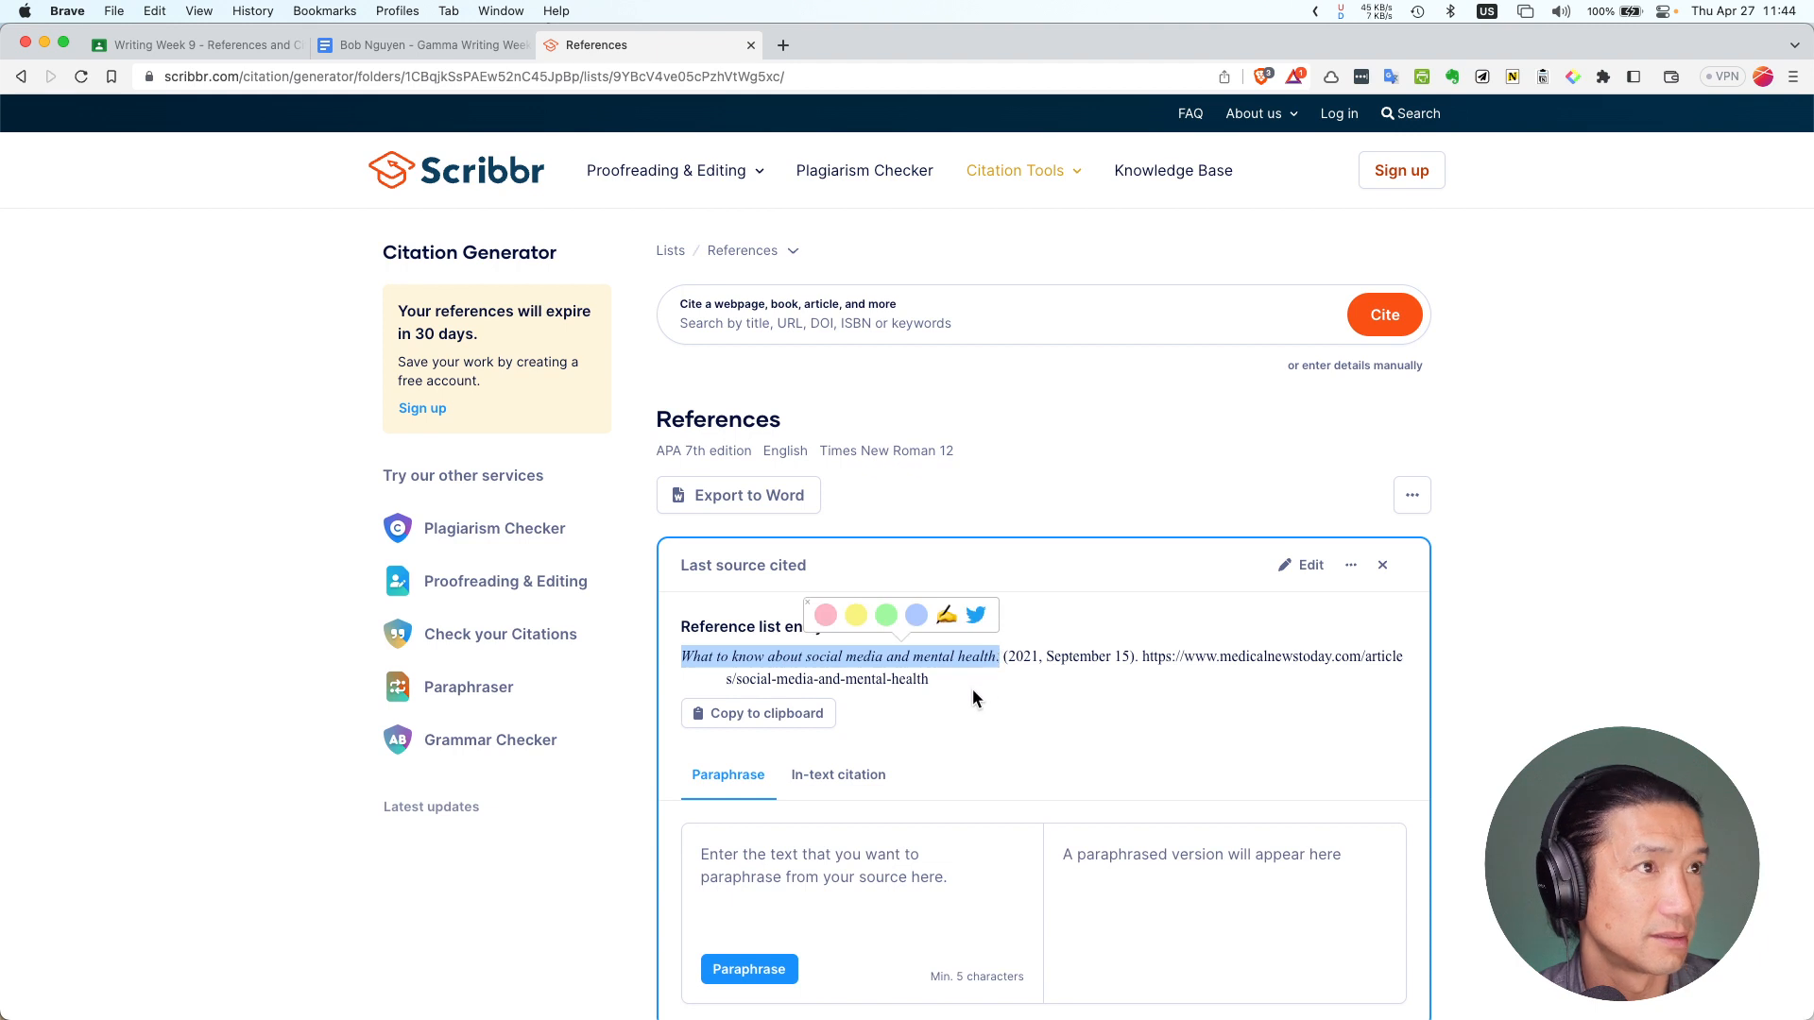
pyautogui.click(427, 54)
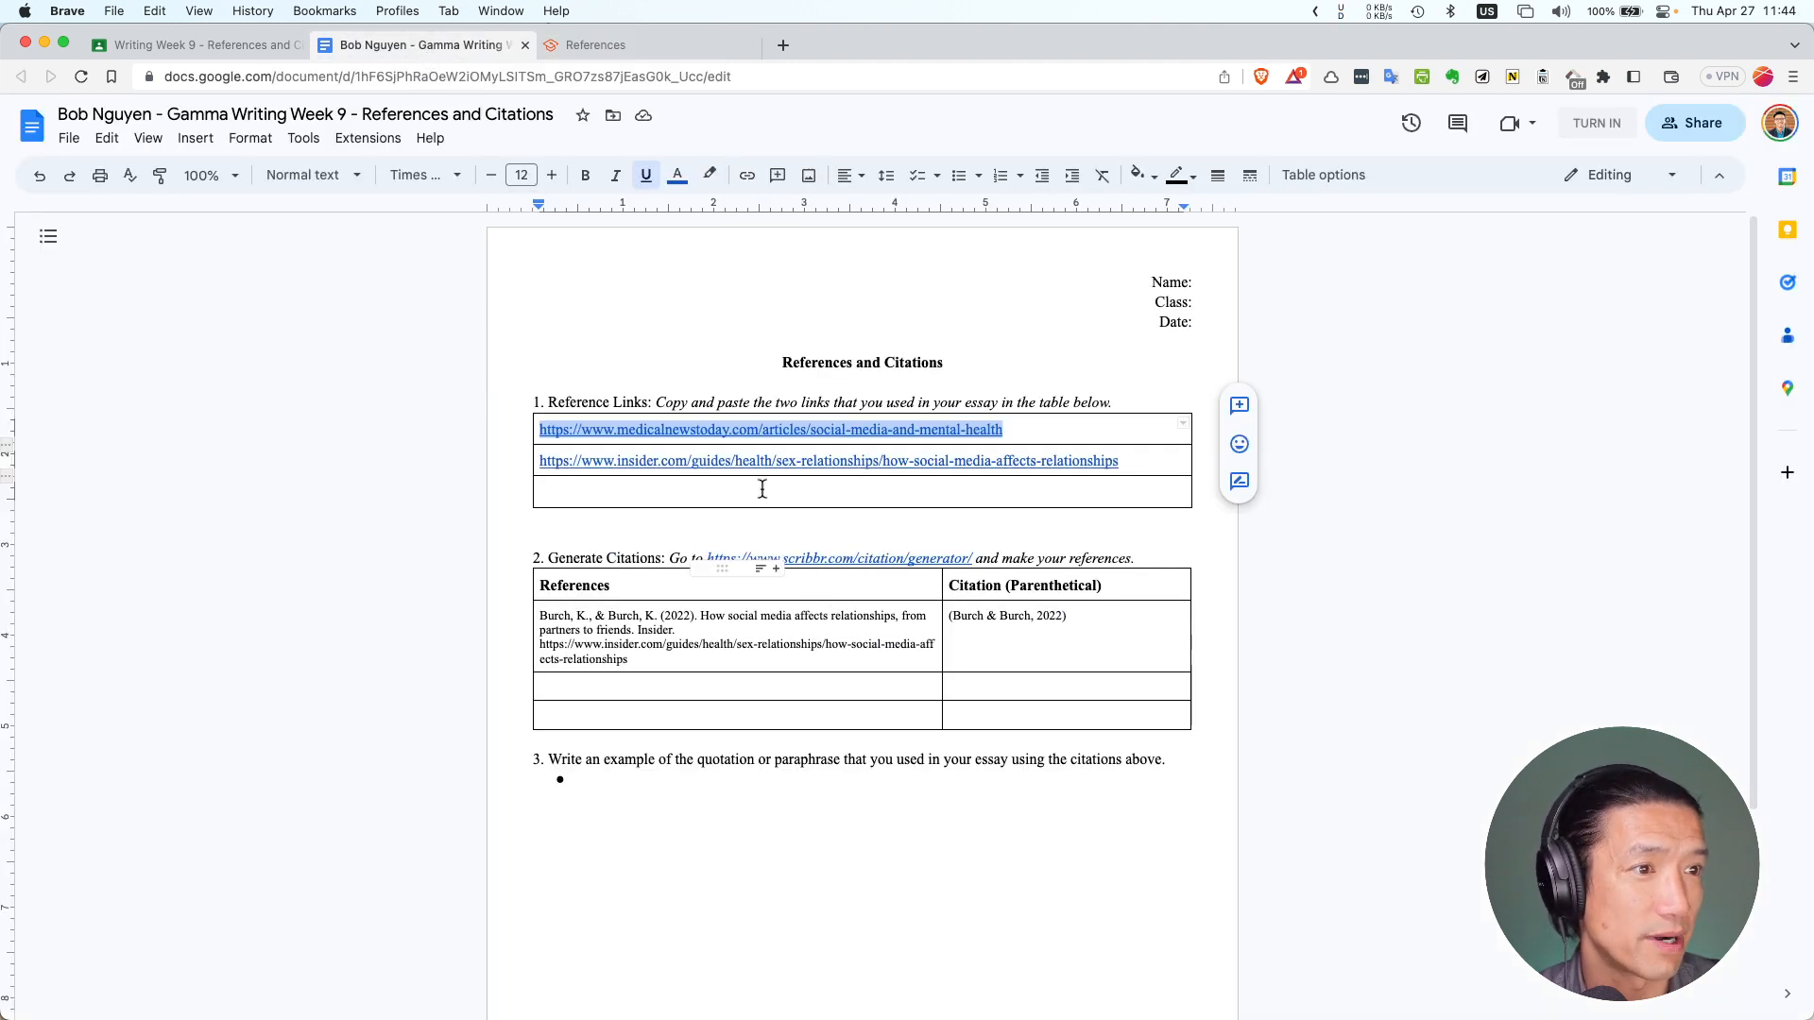
# Load the Medical News Today article in a new tab, copy the author's name, and return to Scribbr
pyautogui.click(792, 44)
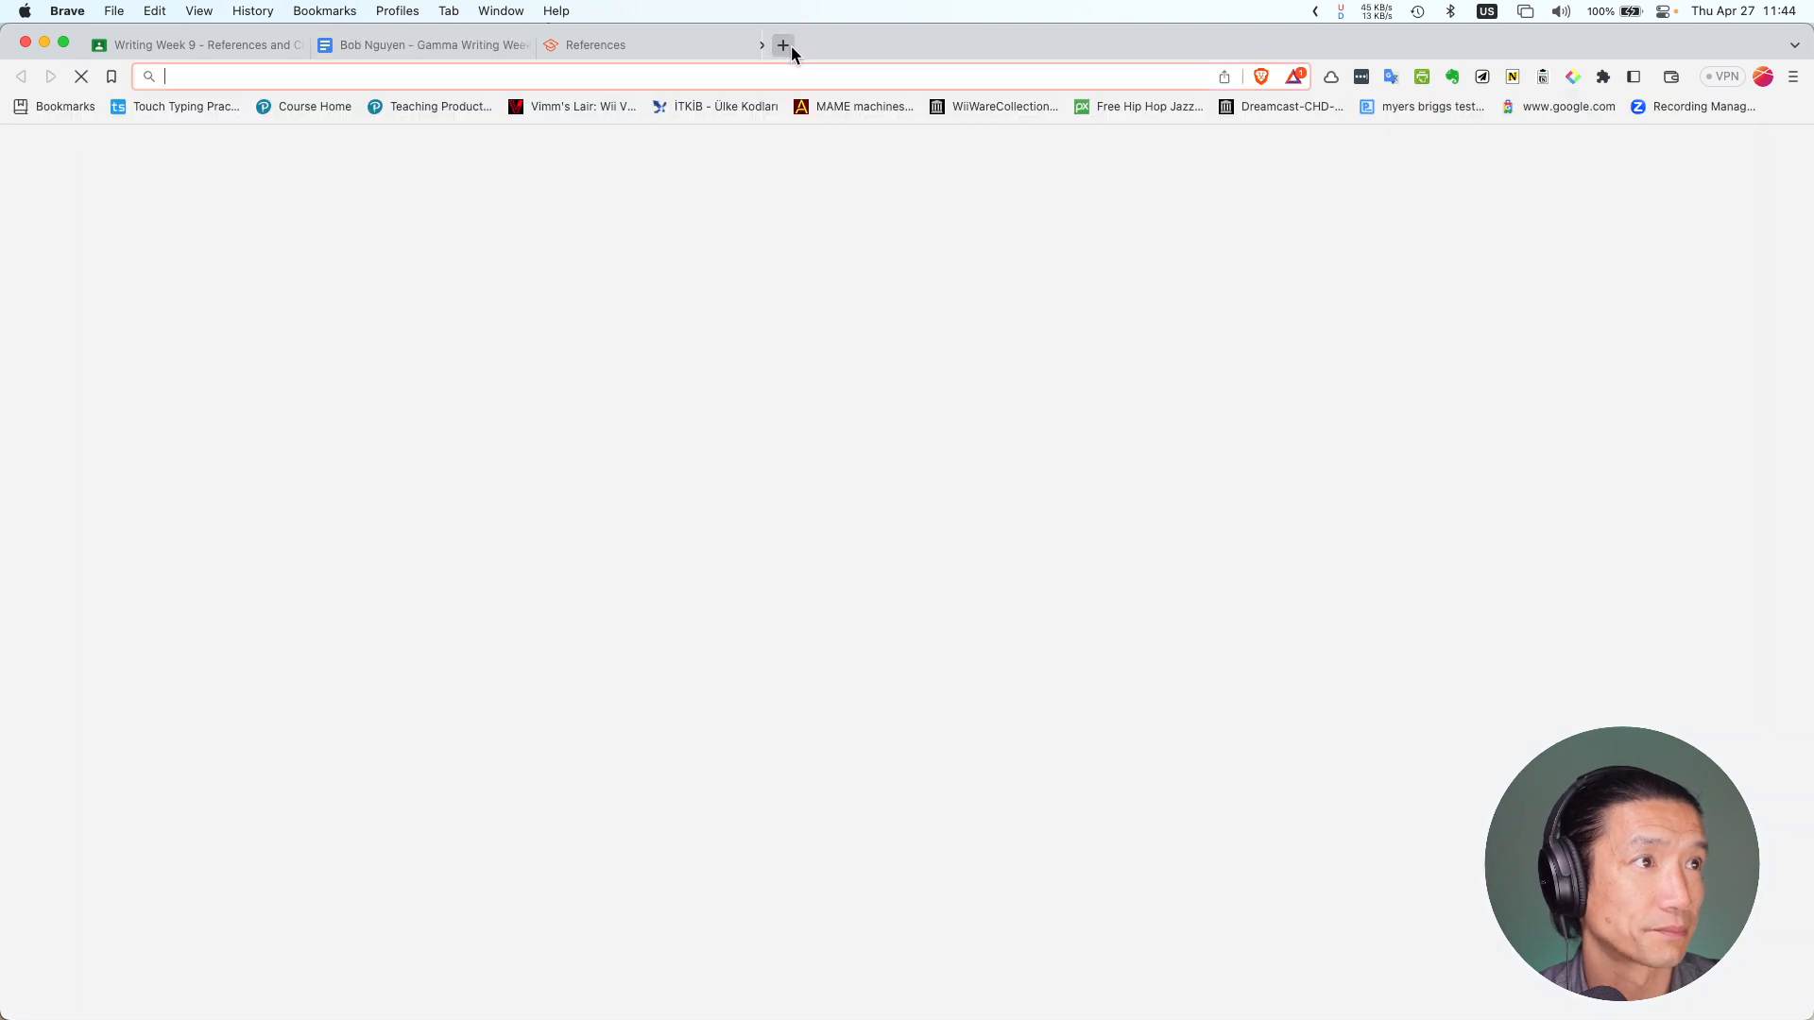
pyautogui.press('super+v')
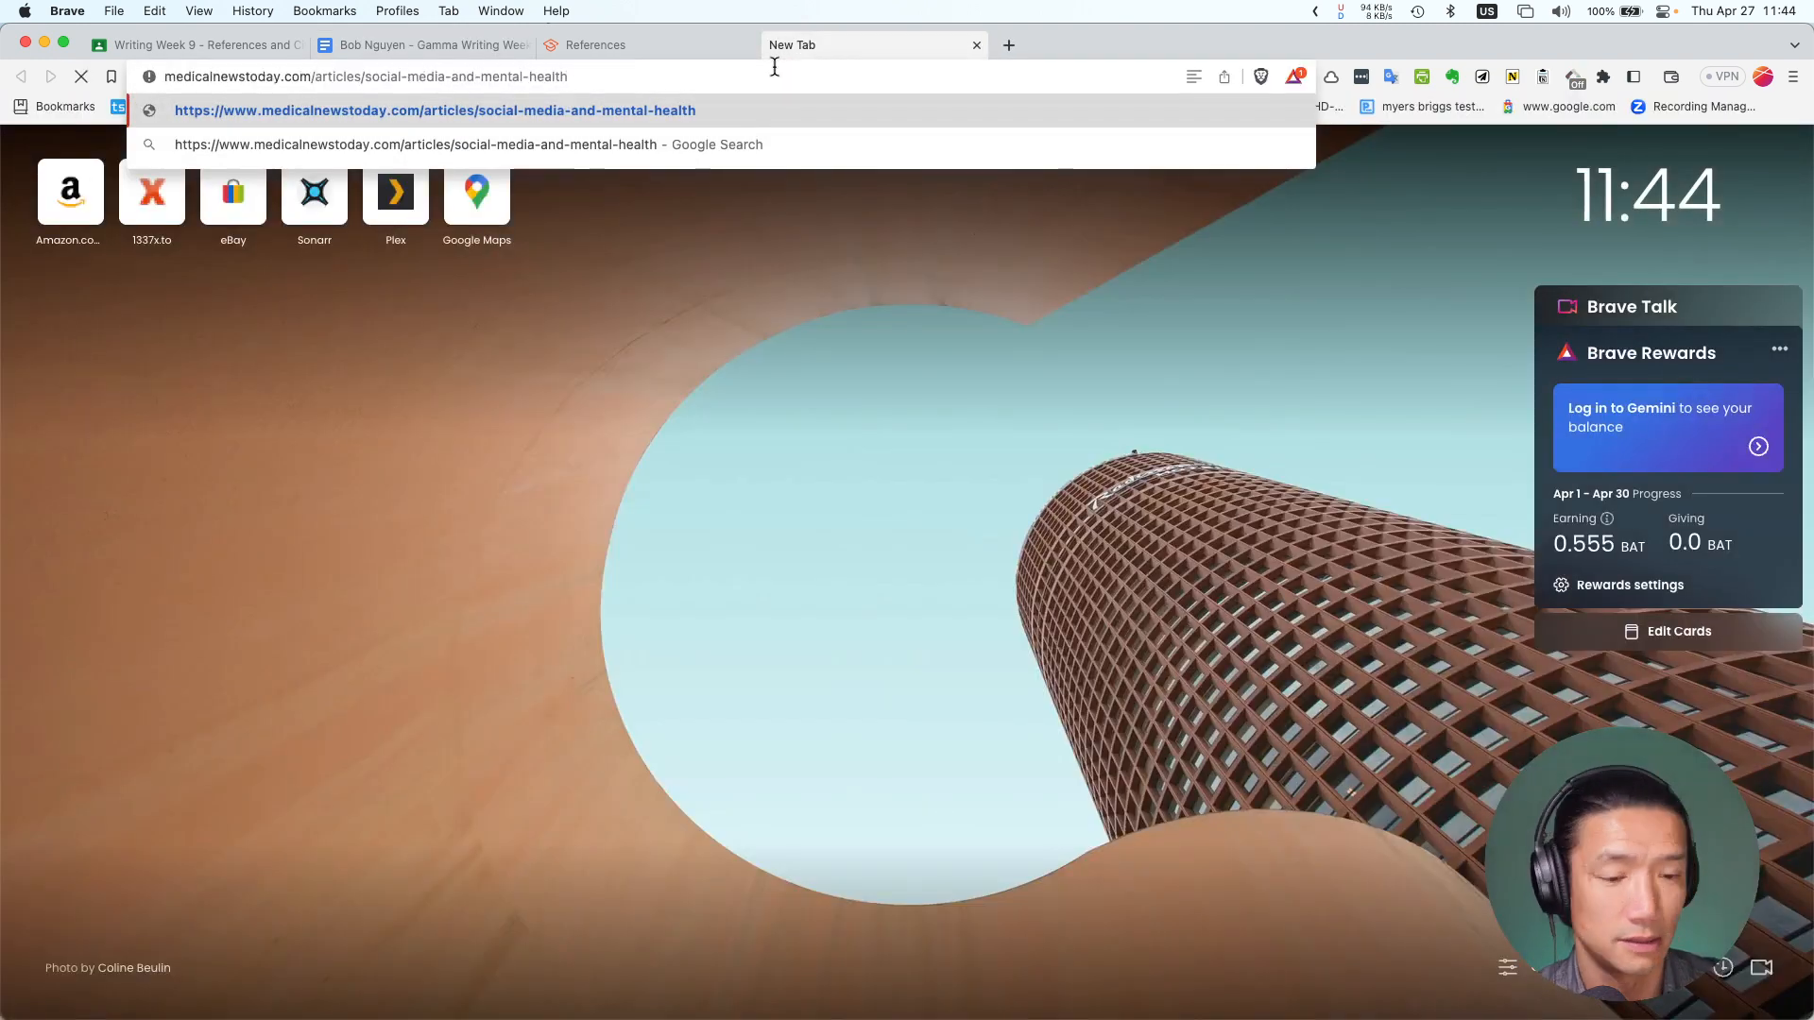
pyautogui.press('Return')
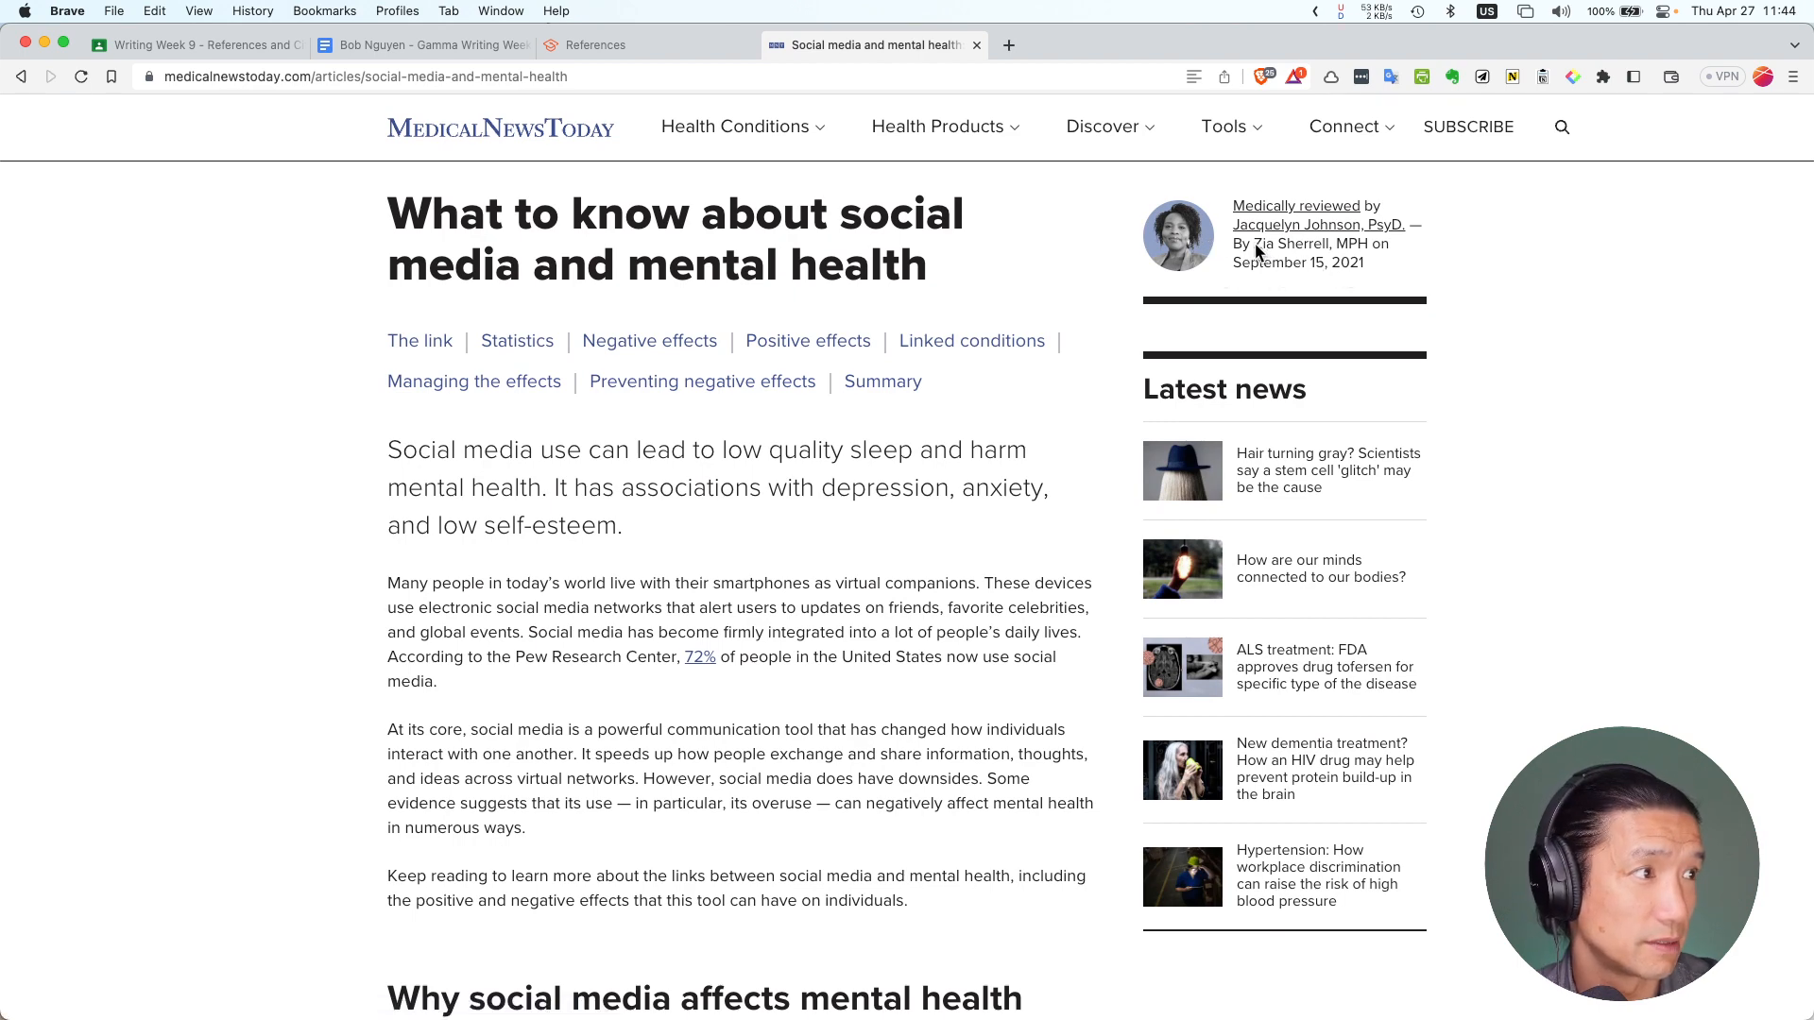
pyautogui.moveTo(1254, 244); pyautogui.dragTo(1324, 246)
pyautogui.press('super+c')
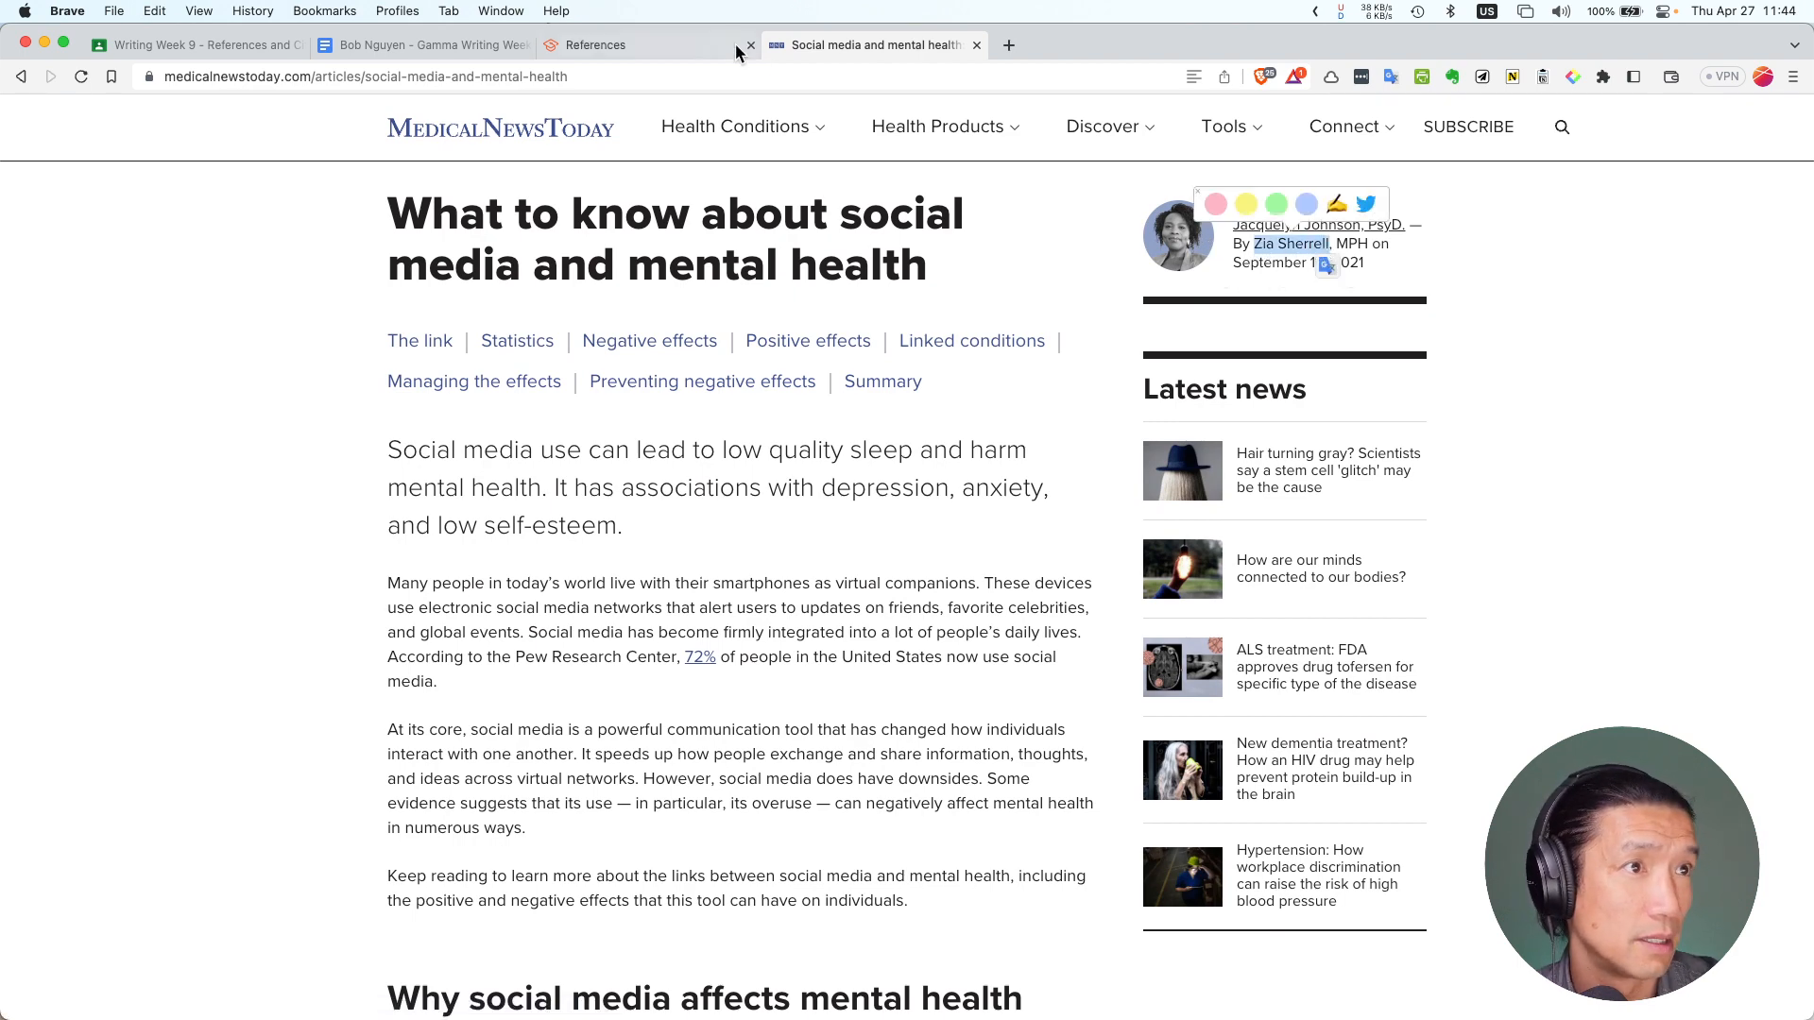
pyautogui.click(649, 47)
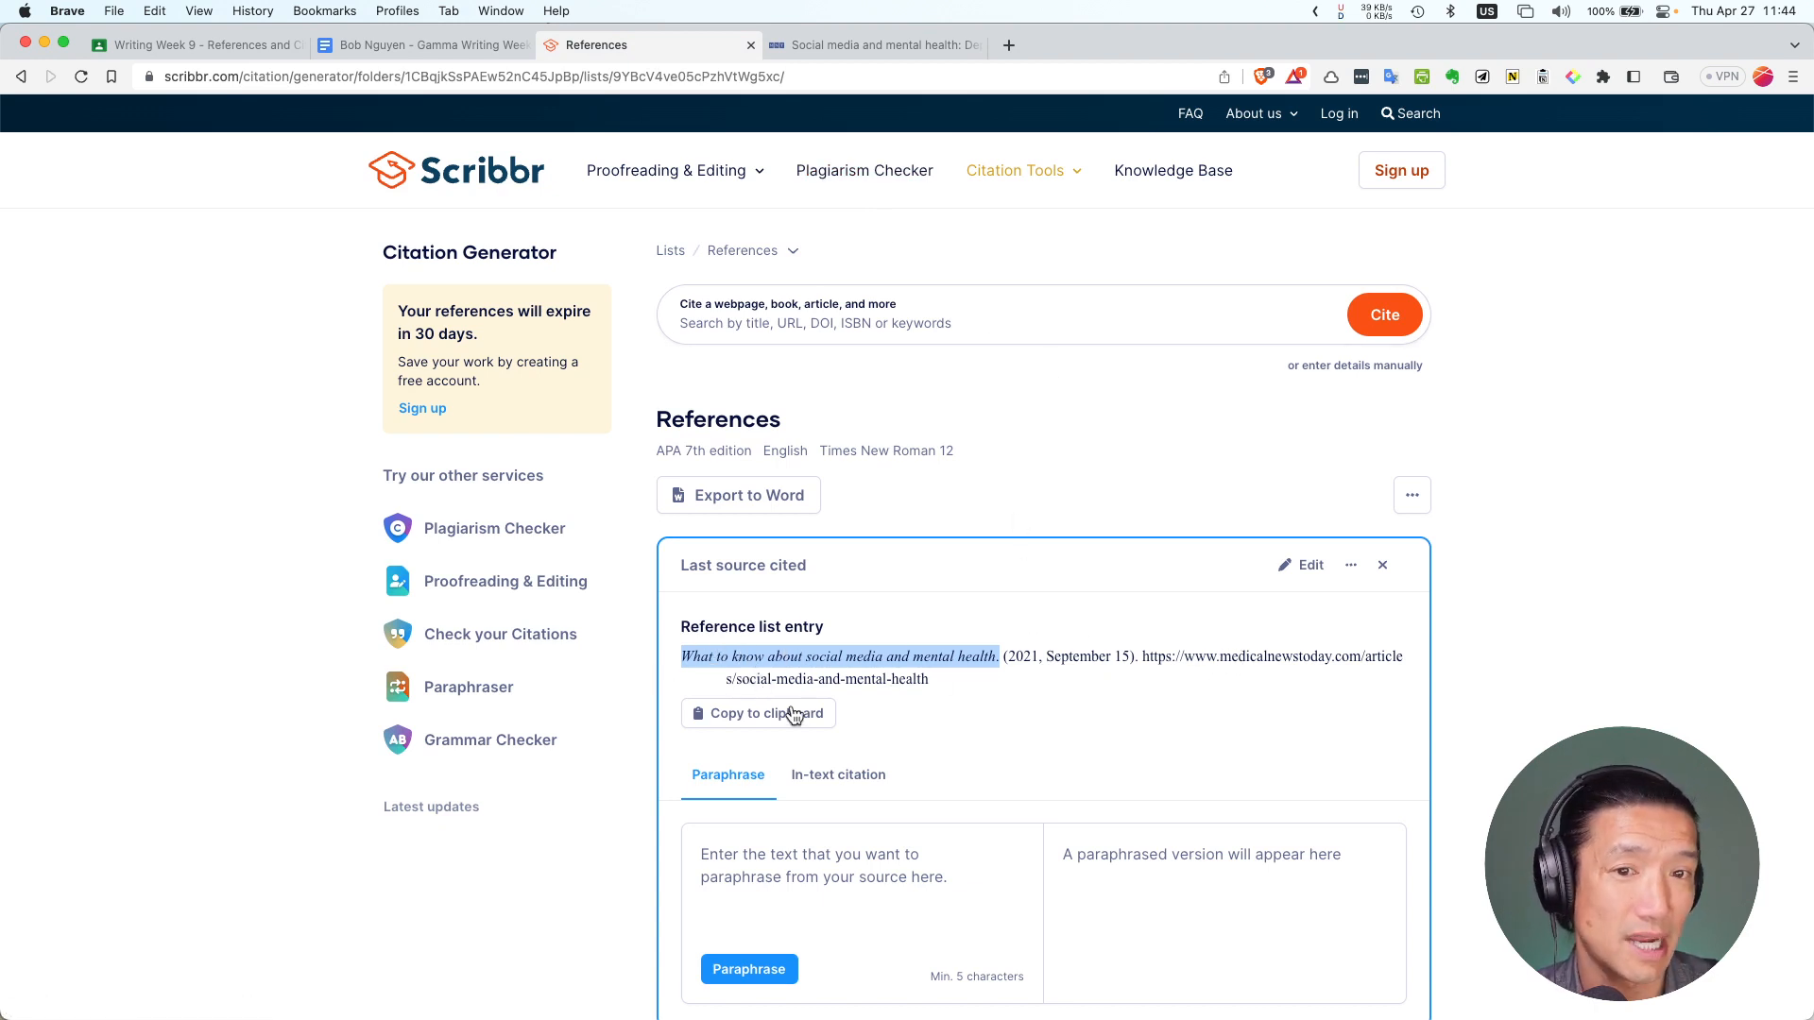
# Add the article's author as a contributor, first and last name, and update the Medical News Today source
pyautogui.click(1302, 571)
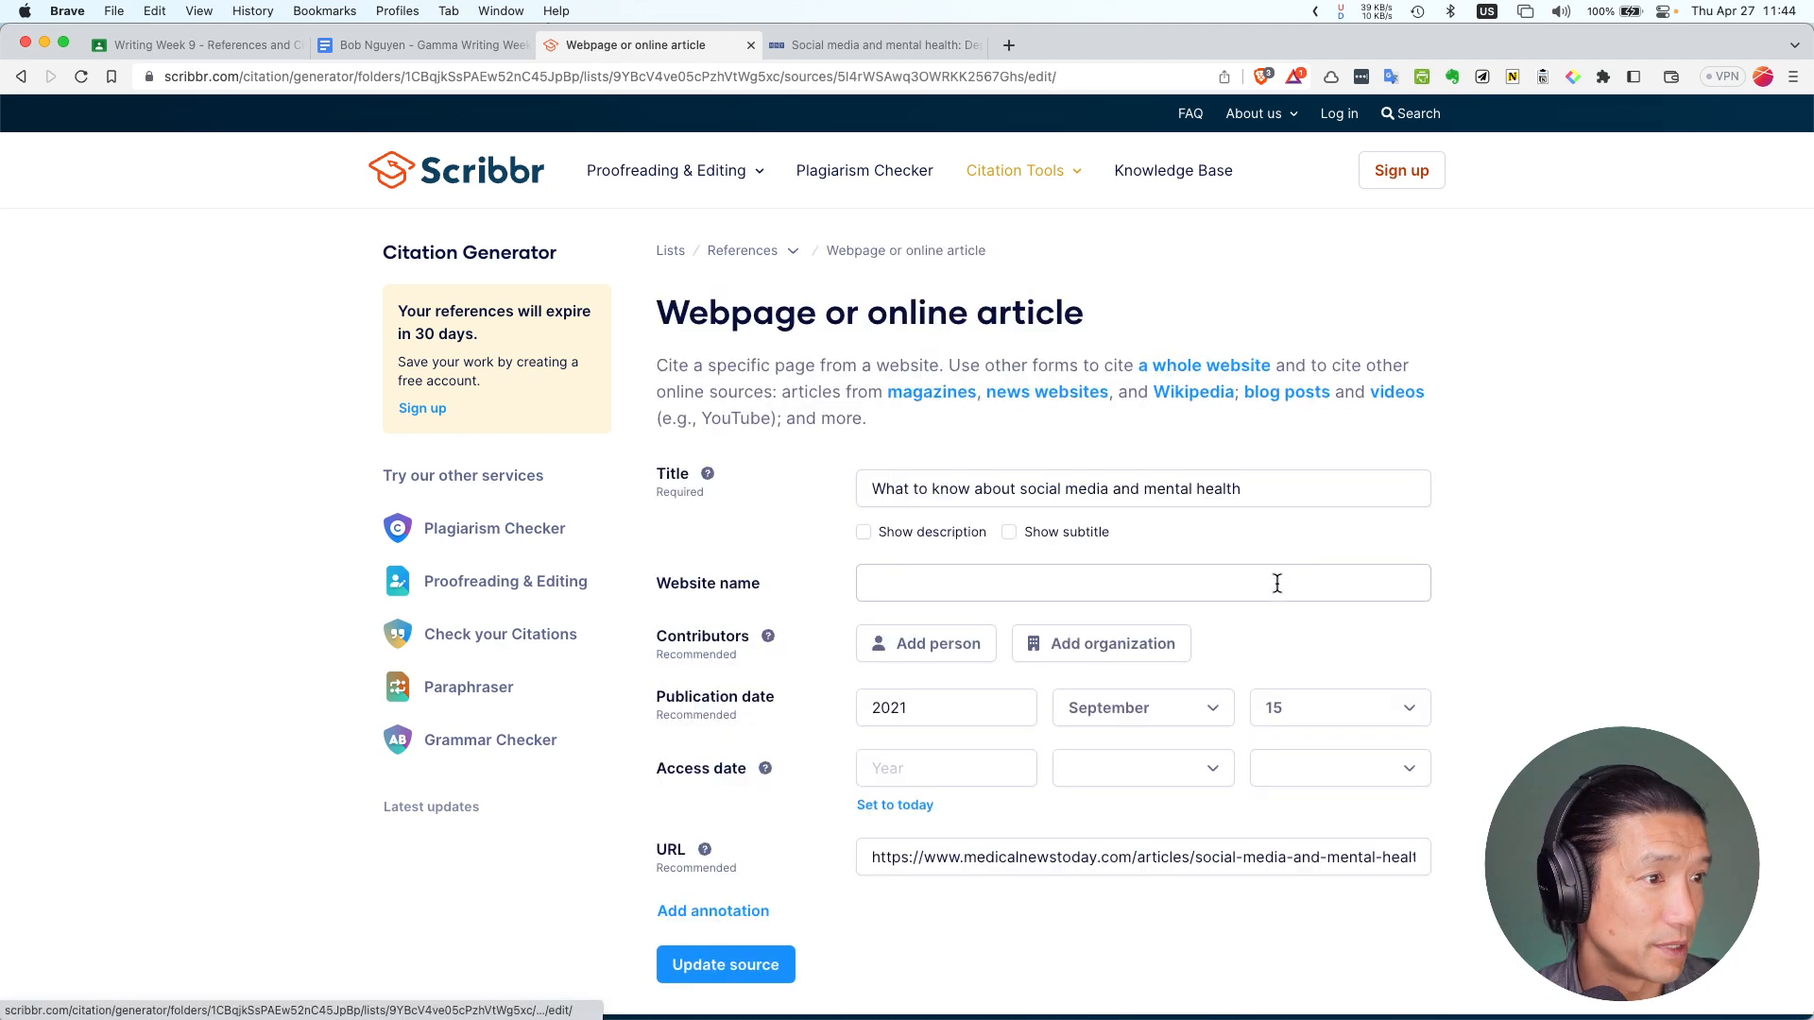
pyautogui.click(923, 651)
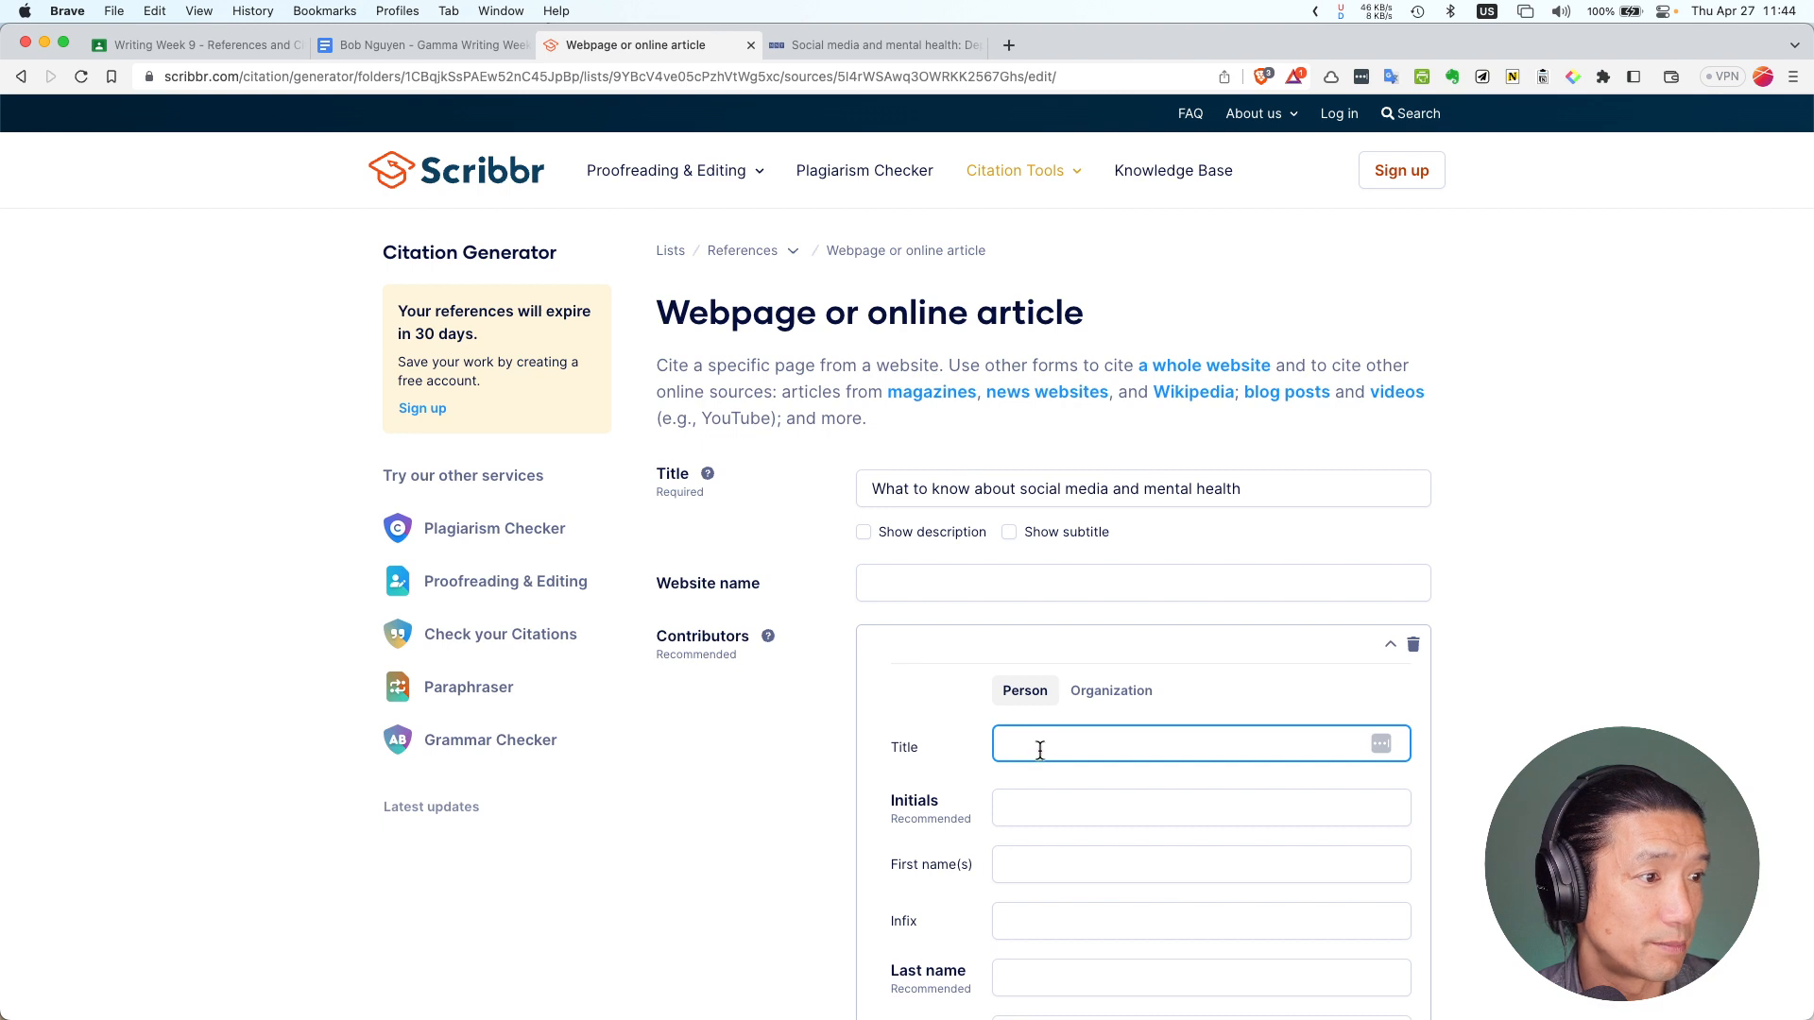
pyautogui.click(1041, 802)
pyautogui.click(1042, 859)
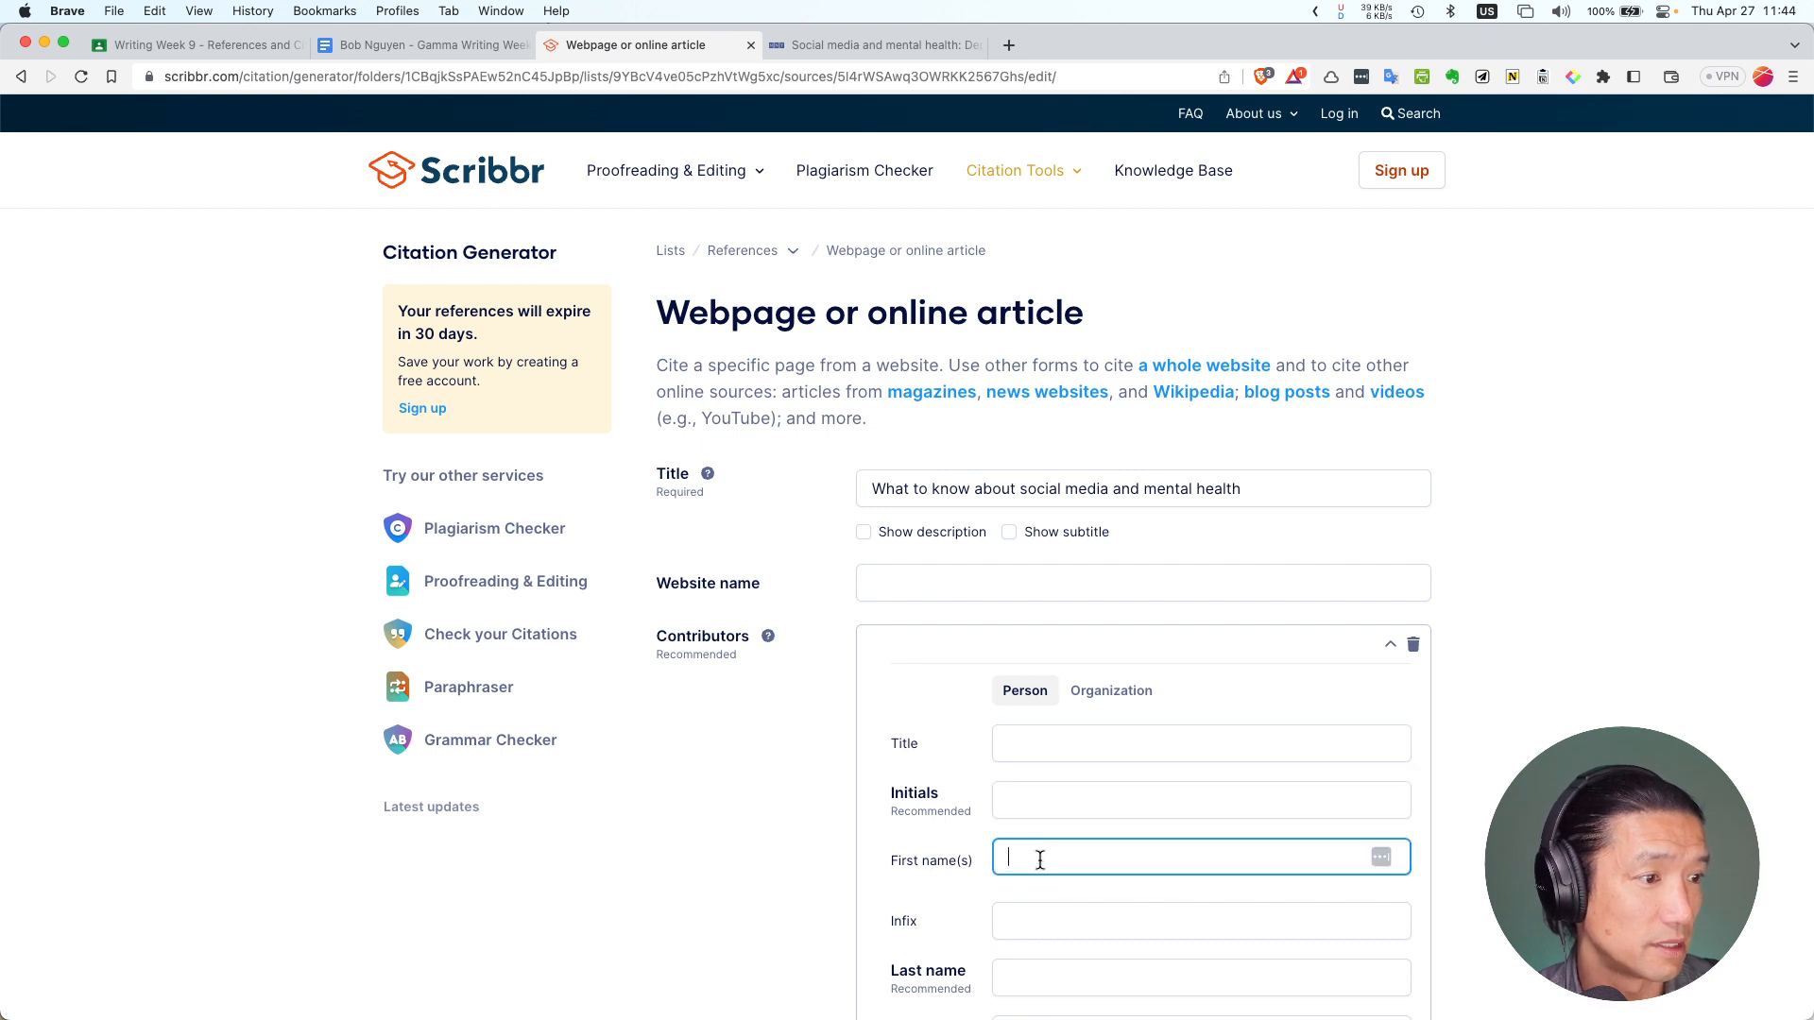
pyautogui.press('super+v')
pyautogui.doubleClick(1050, 859)
pyautogui.press('super+x')
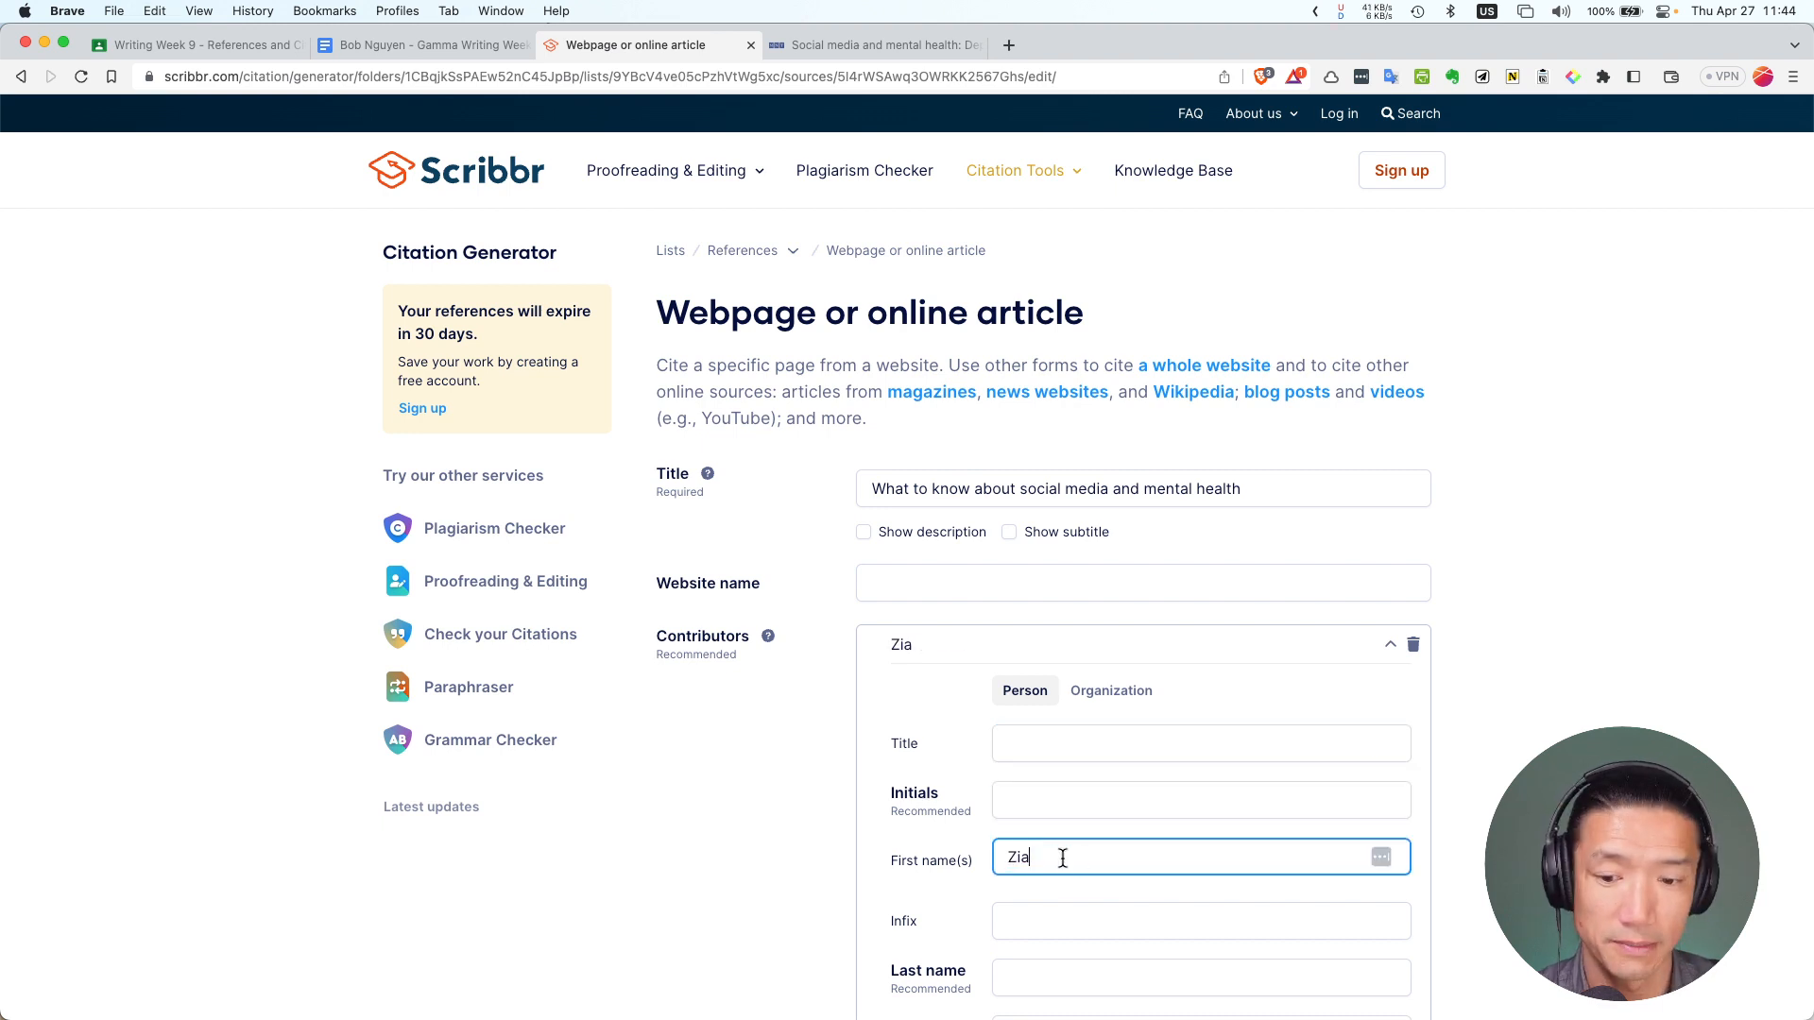
pyautogui.click(1045, 973)
pyautogui.press('super+v')
pyautogui.scroll(-8, 964, 845)
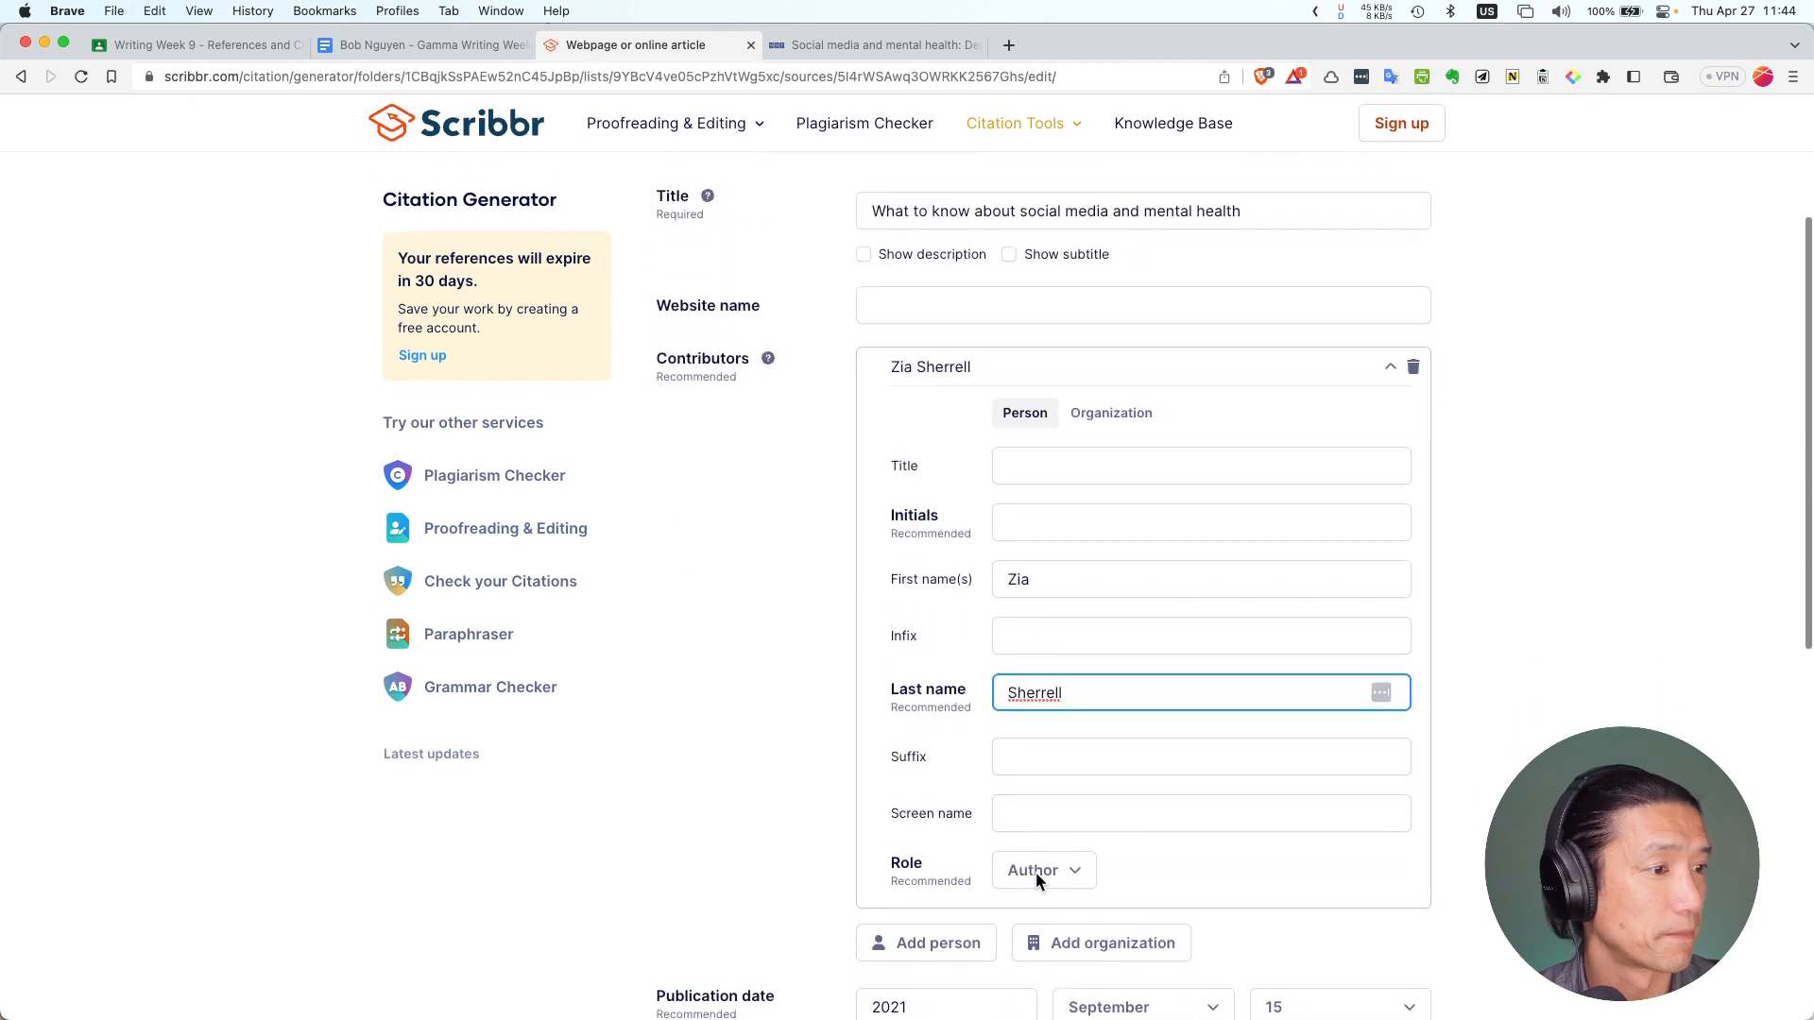
pyautogui.click(727, 835)
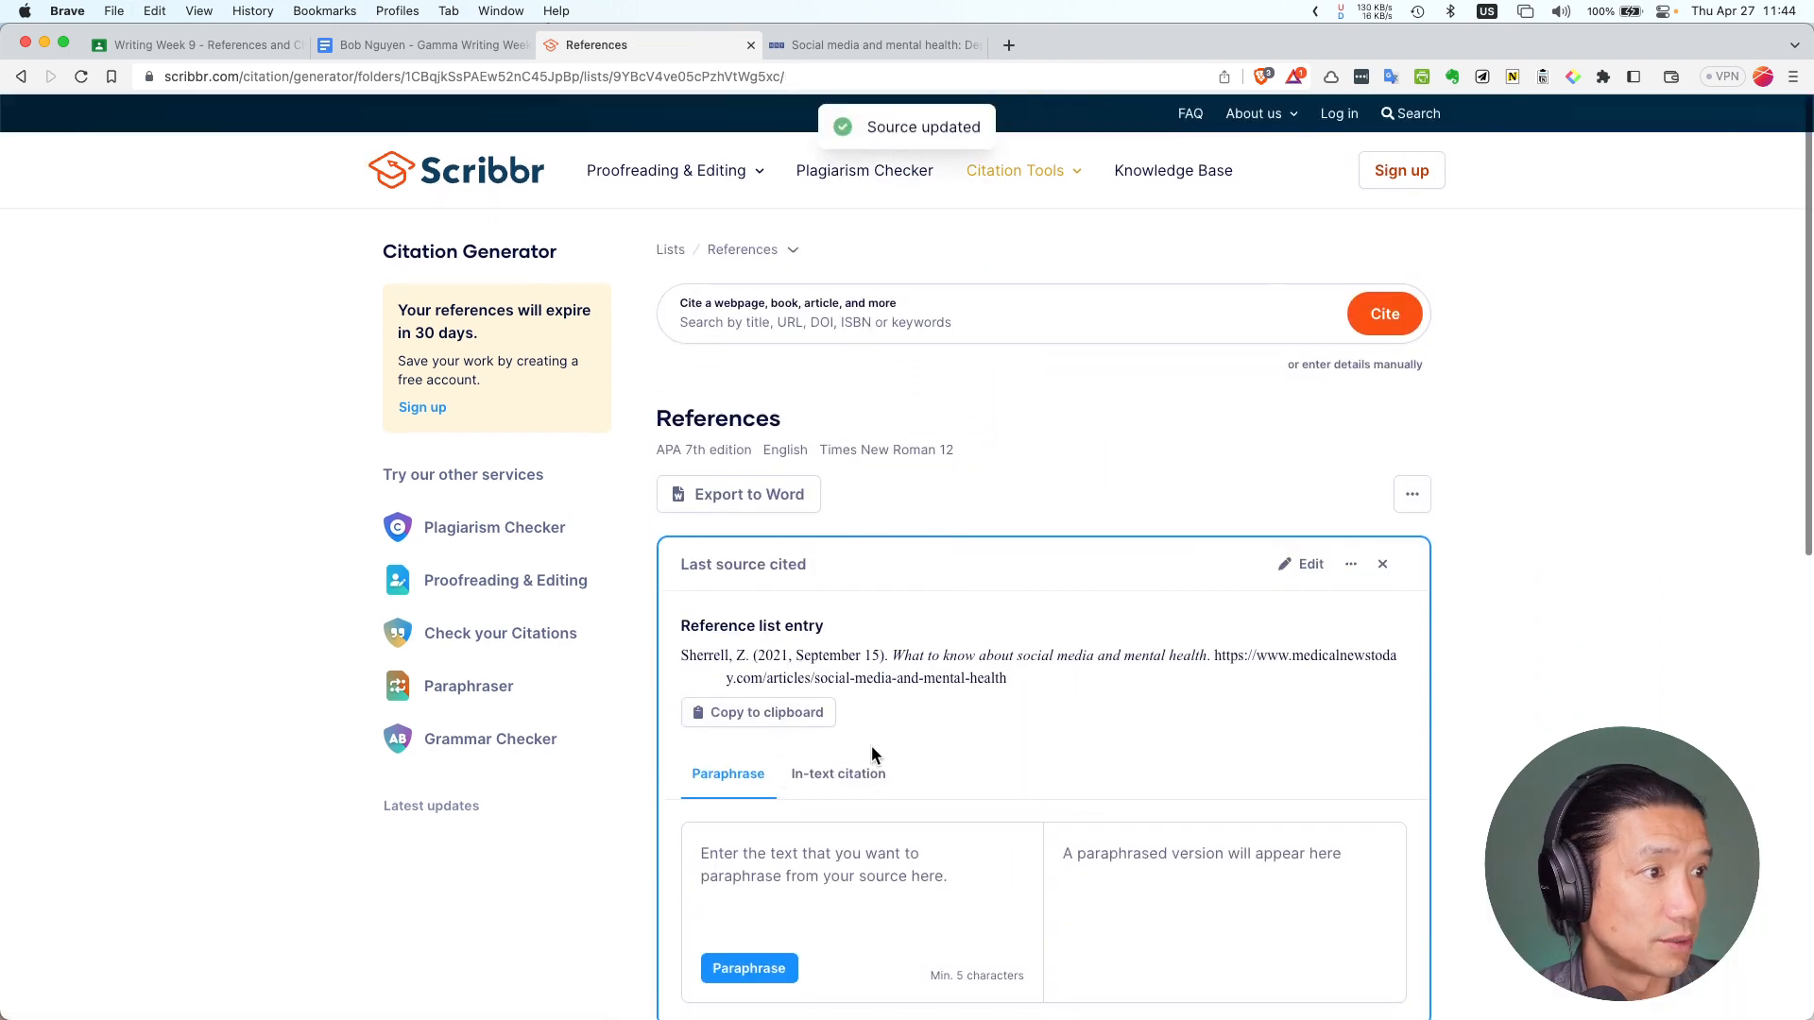
# Copy the updated Medical News Today reference entry and show its in-text citation versions
pyautogui.scroll(-1, 825, 696)
pyautogui.scroll(1, 722, 531)
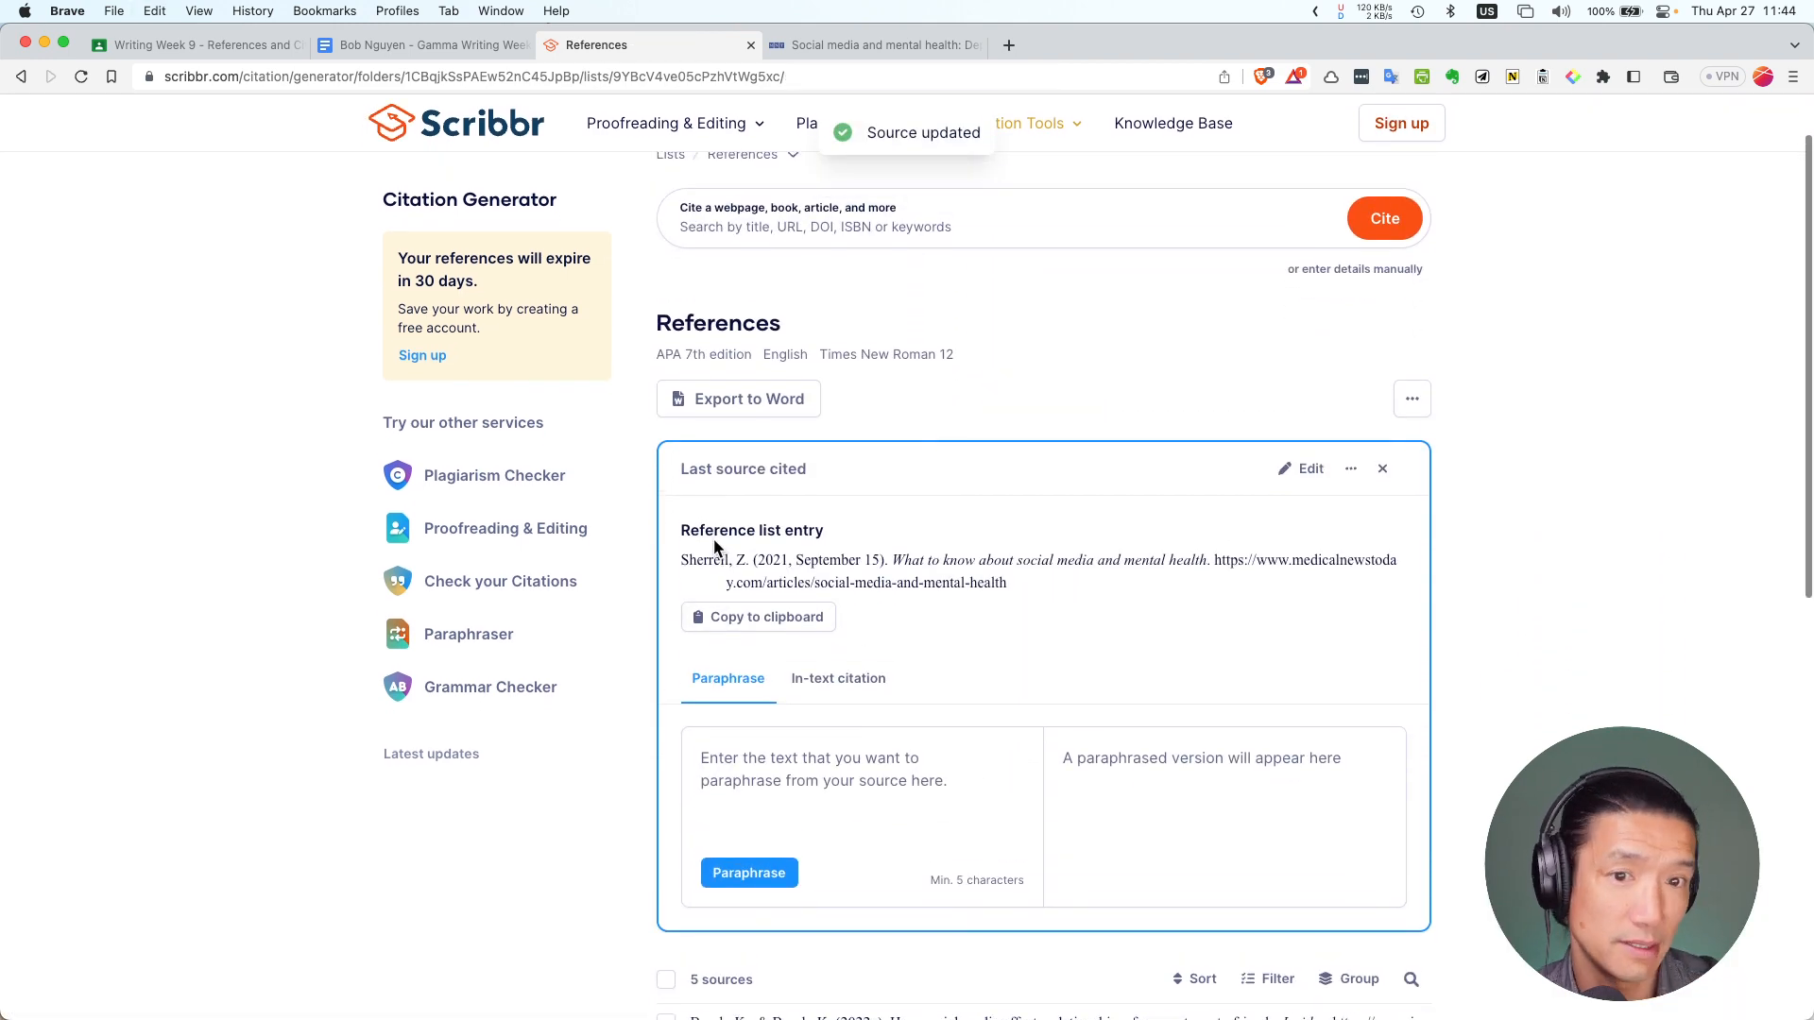
pyautogui.scroll(1, 774, 640)
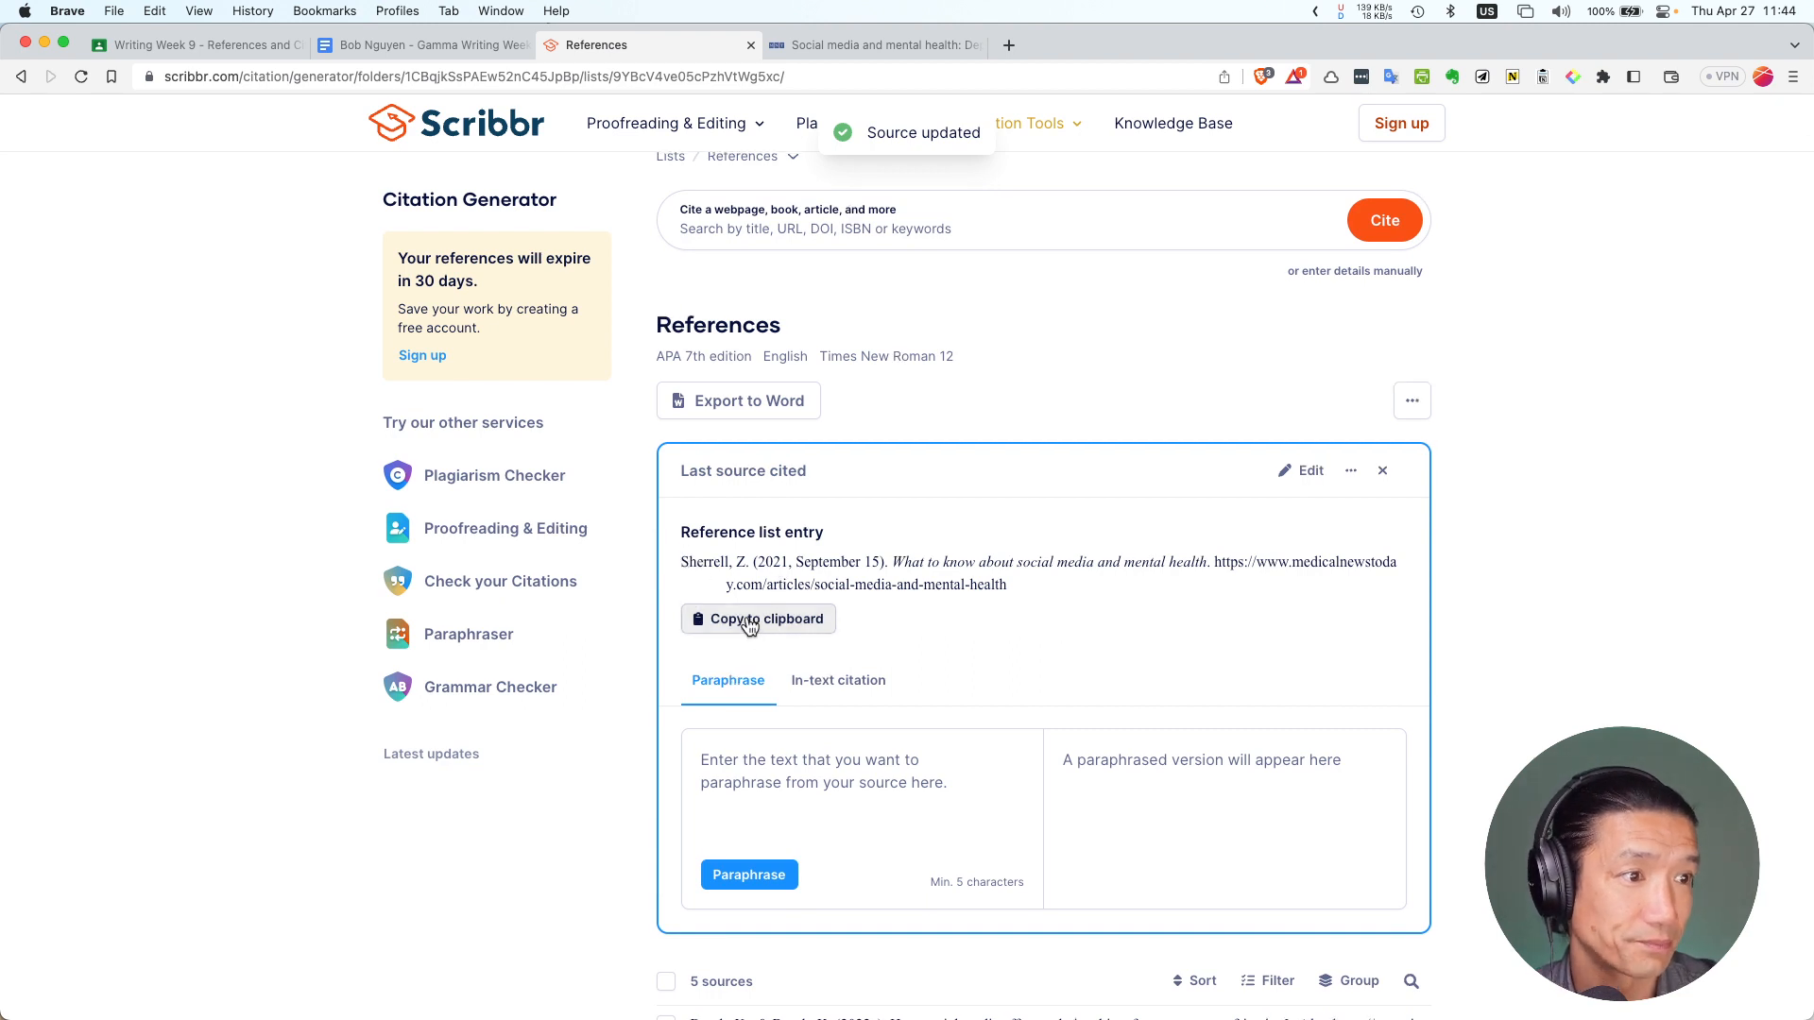
pyautogui.click(767, 627)
pyautogui.click(838, 689)
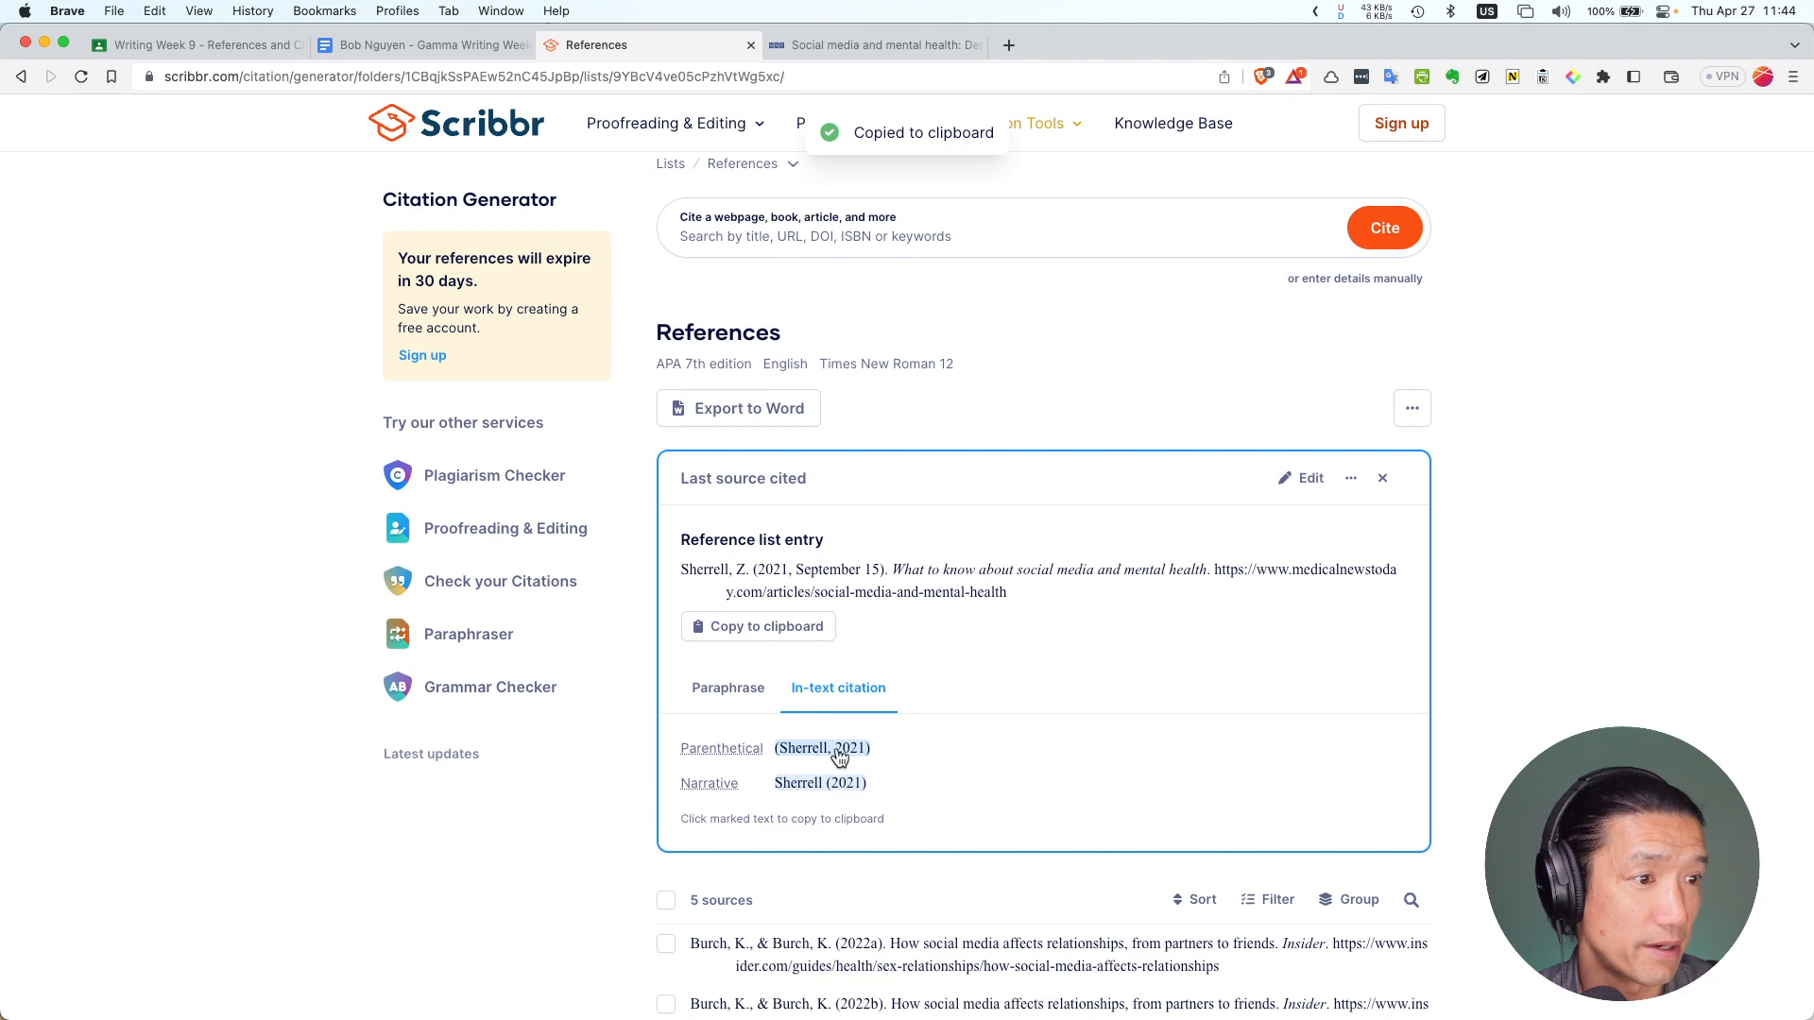
# Insert a row below the References header and paste the Medical News Today reference there, unbolded
pyautogui.click(421, 46)
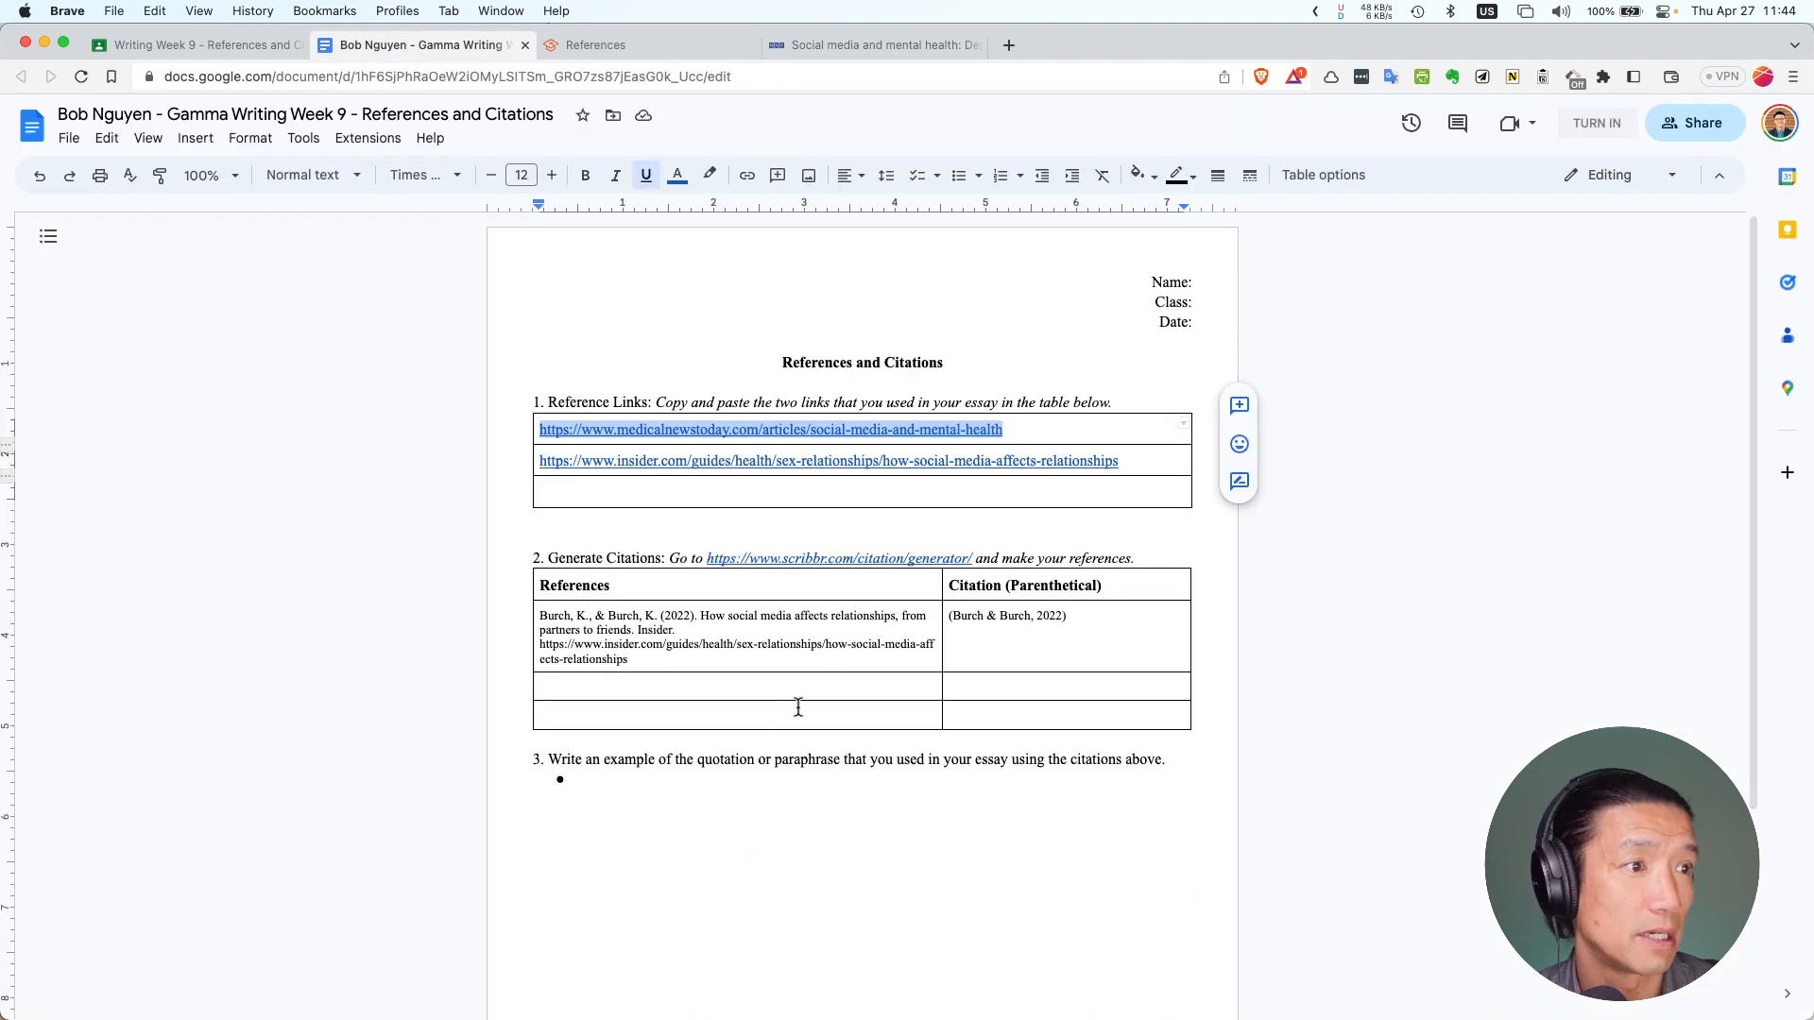
pyautogui.click(662, 694)
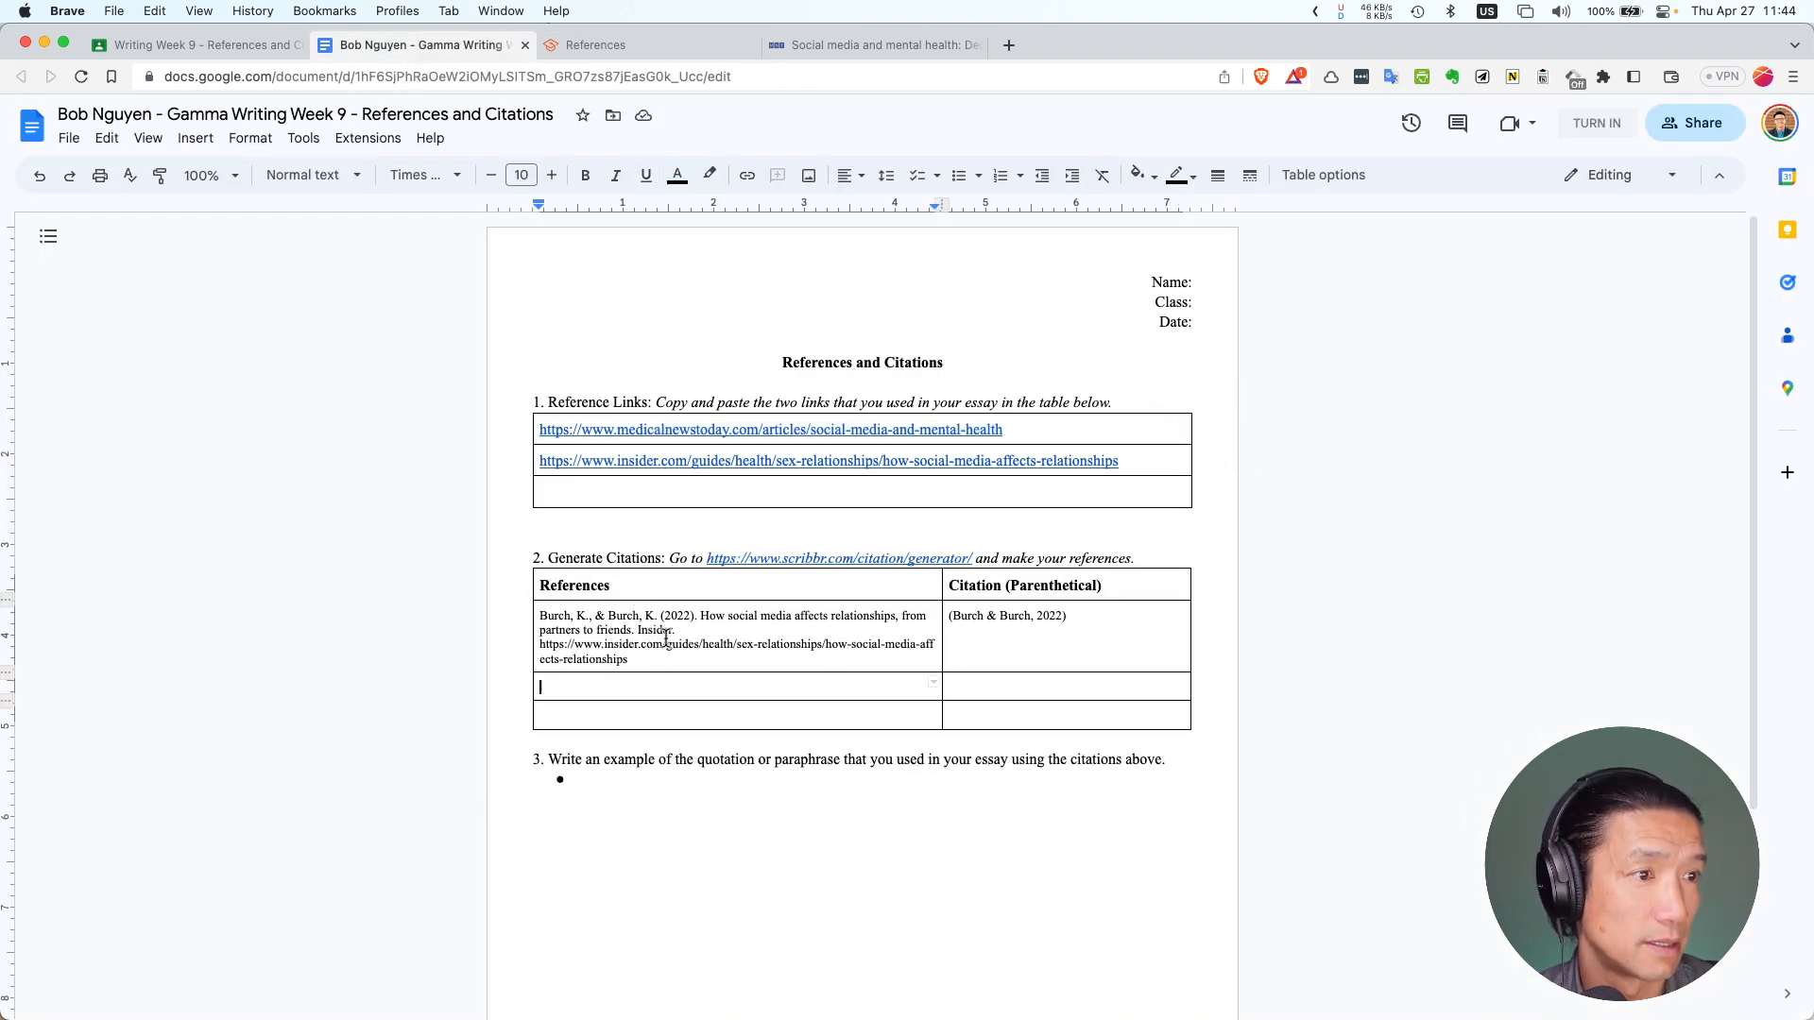
pyautogui.rightClick(606, 588)
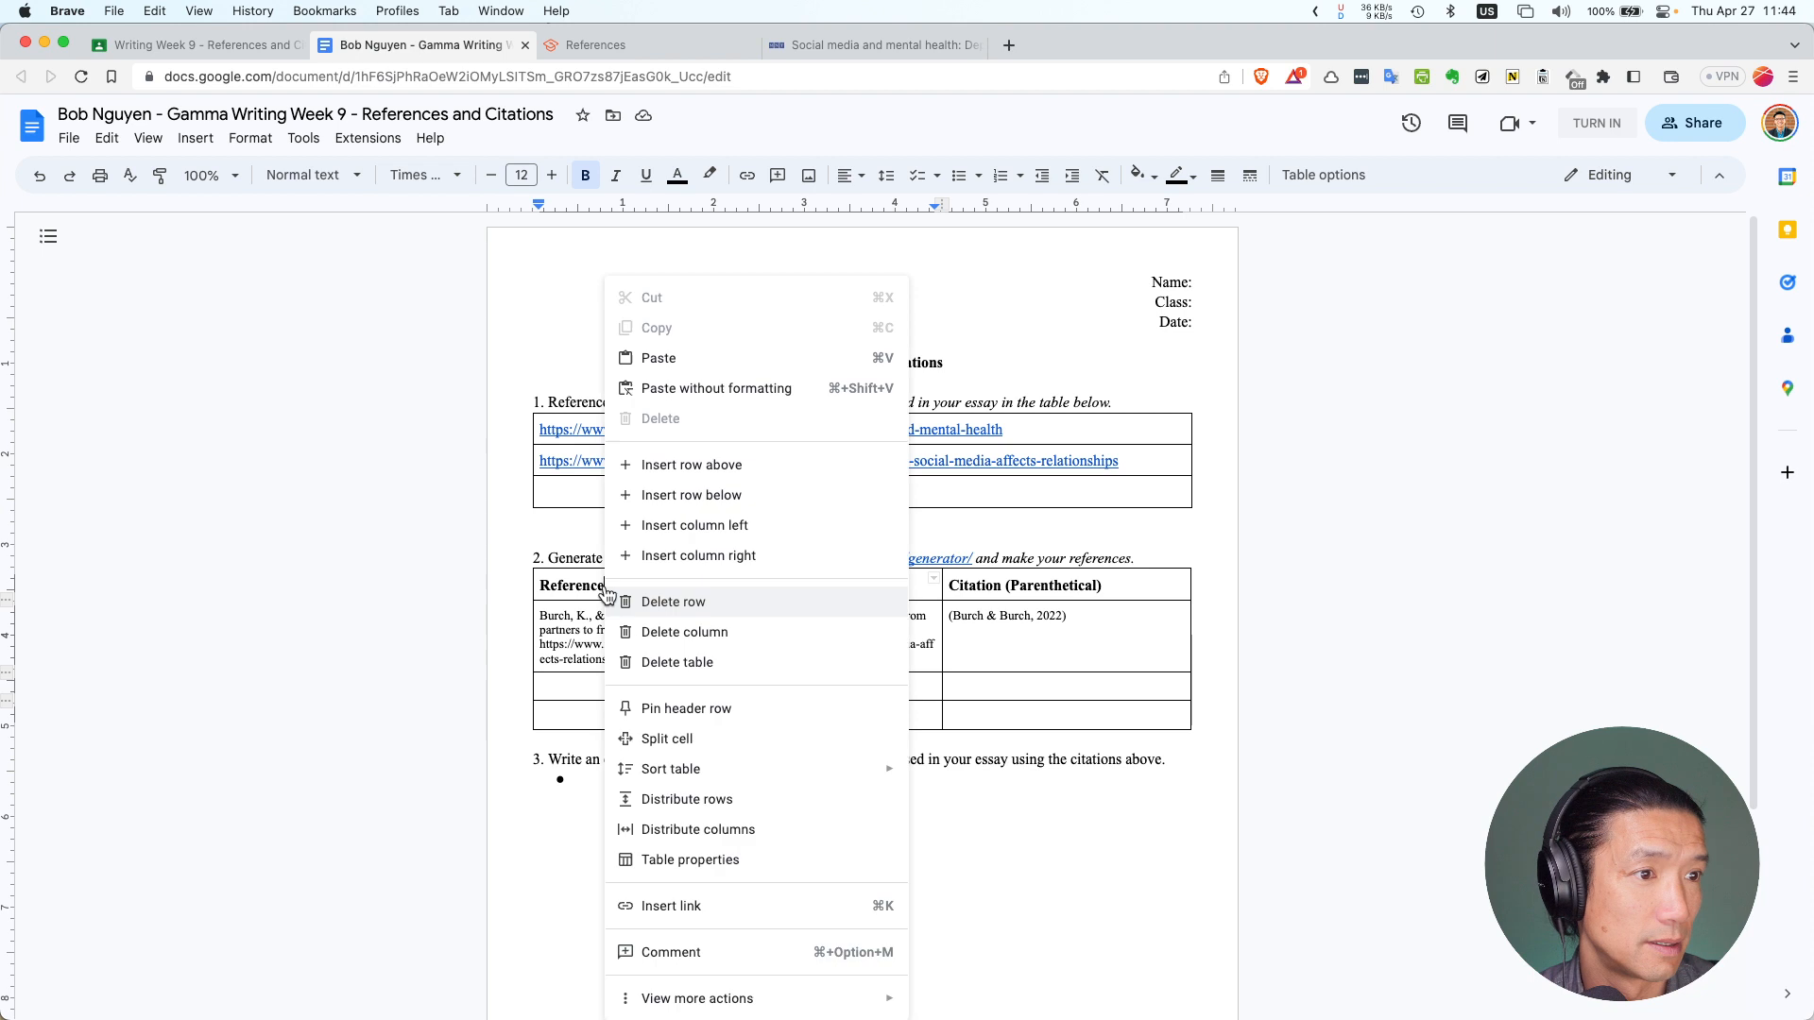
pyautogui.click(721, 495)
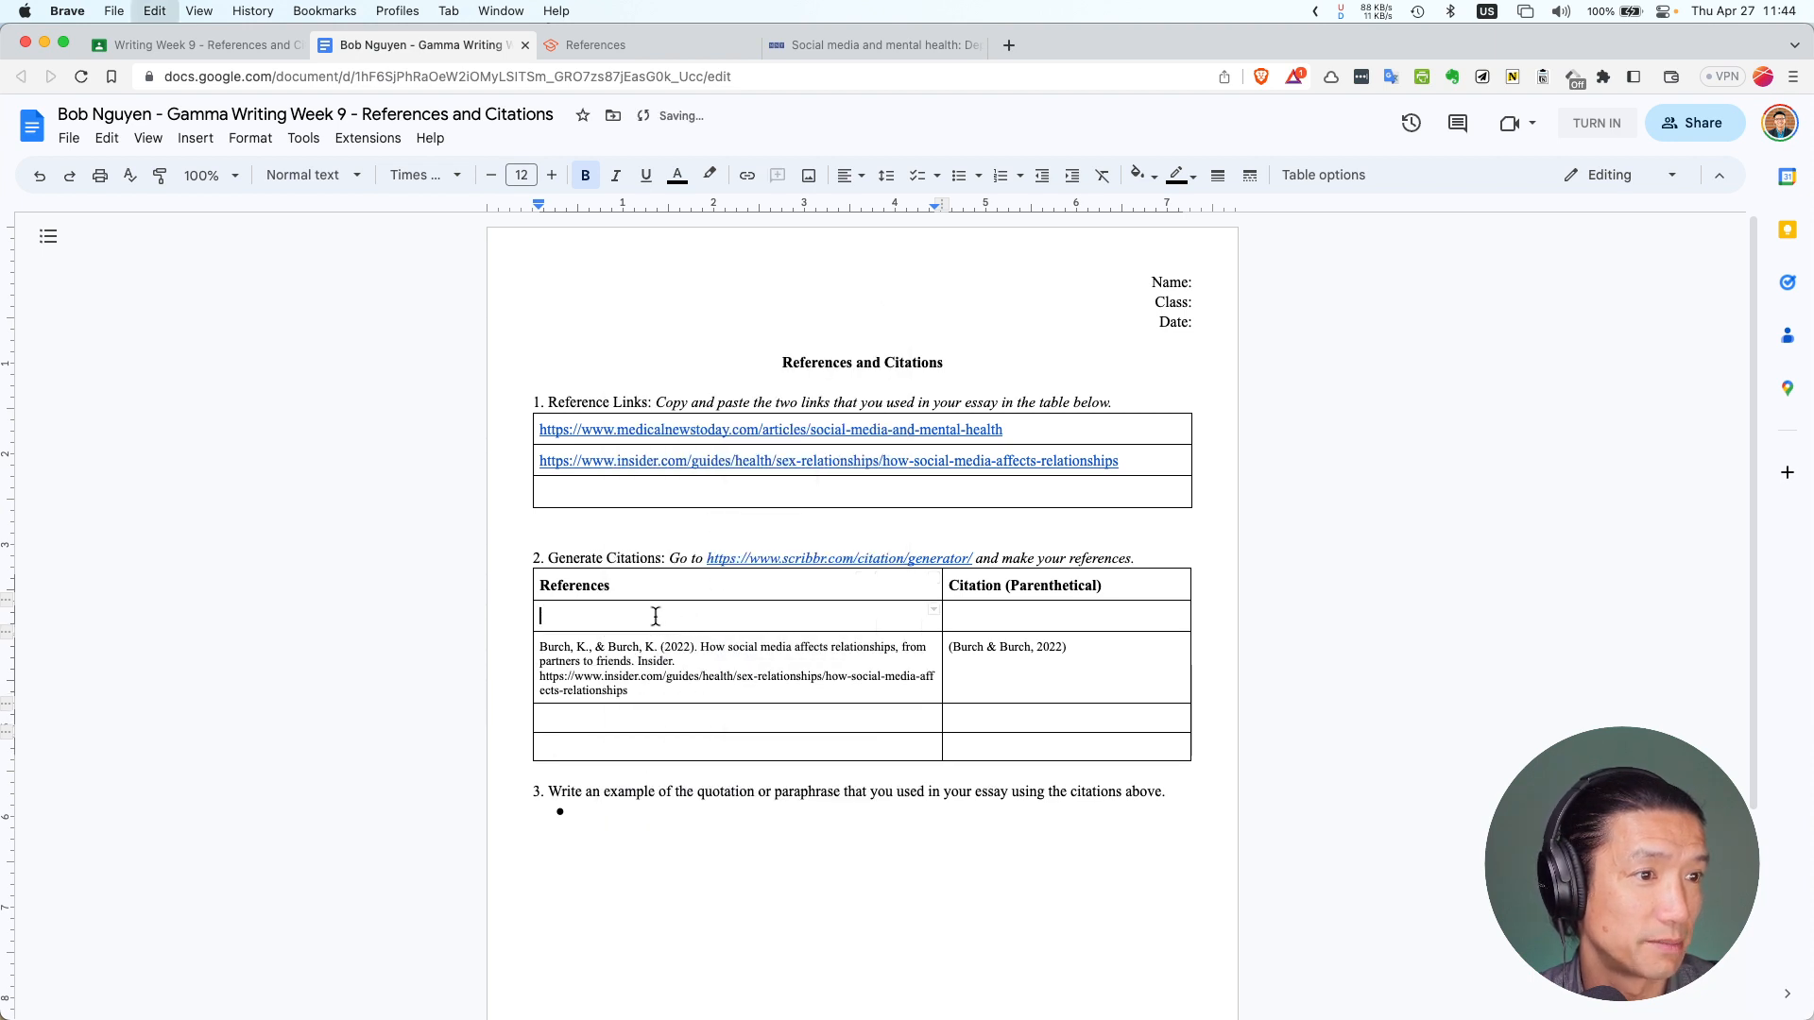
pyautogui.press('cmd+v')
pyautogui.press('cmd+z')
pyautogui.press('cmd+b')
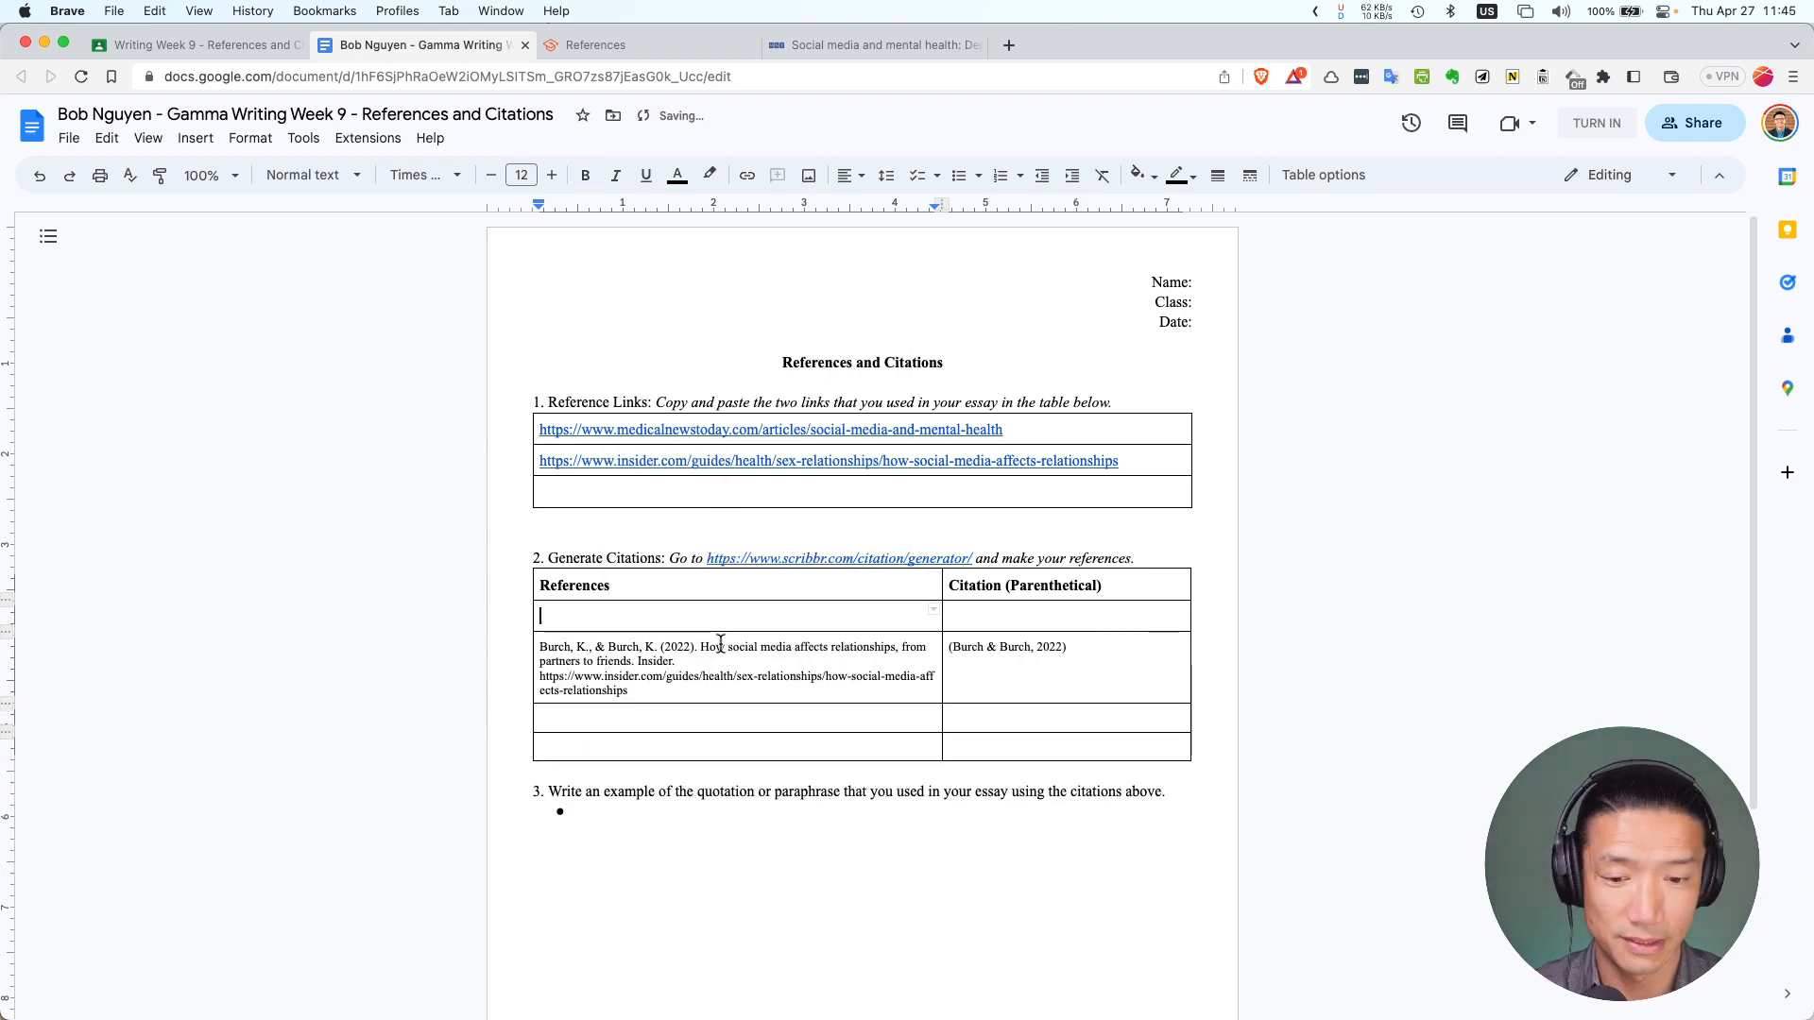
pyautogui.press('cmd+v')
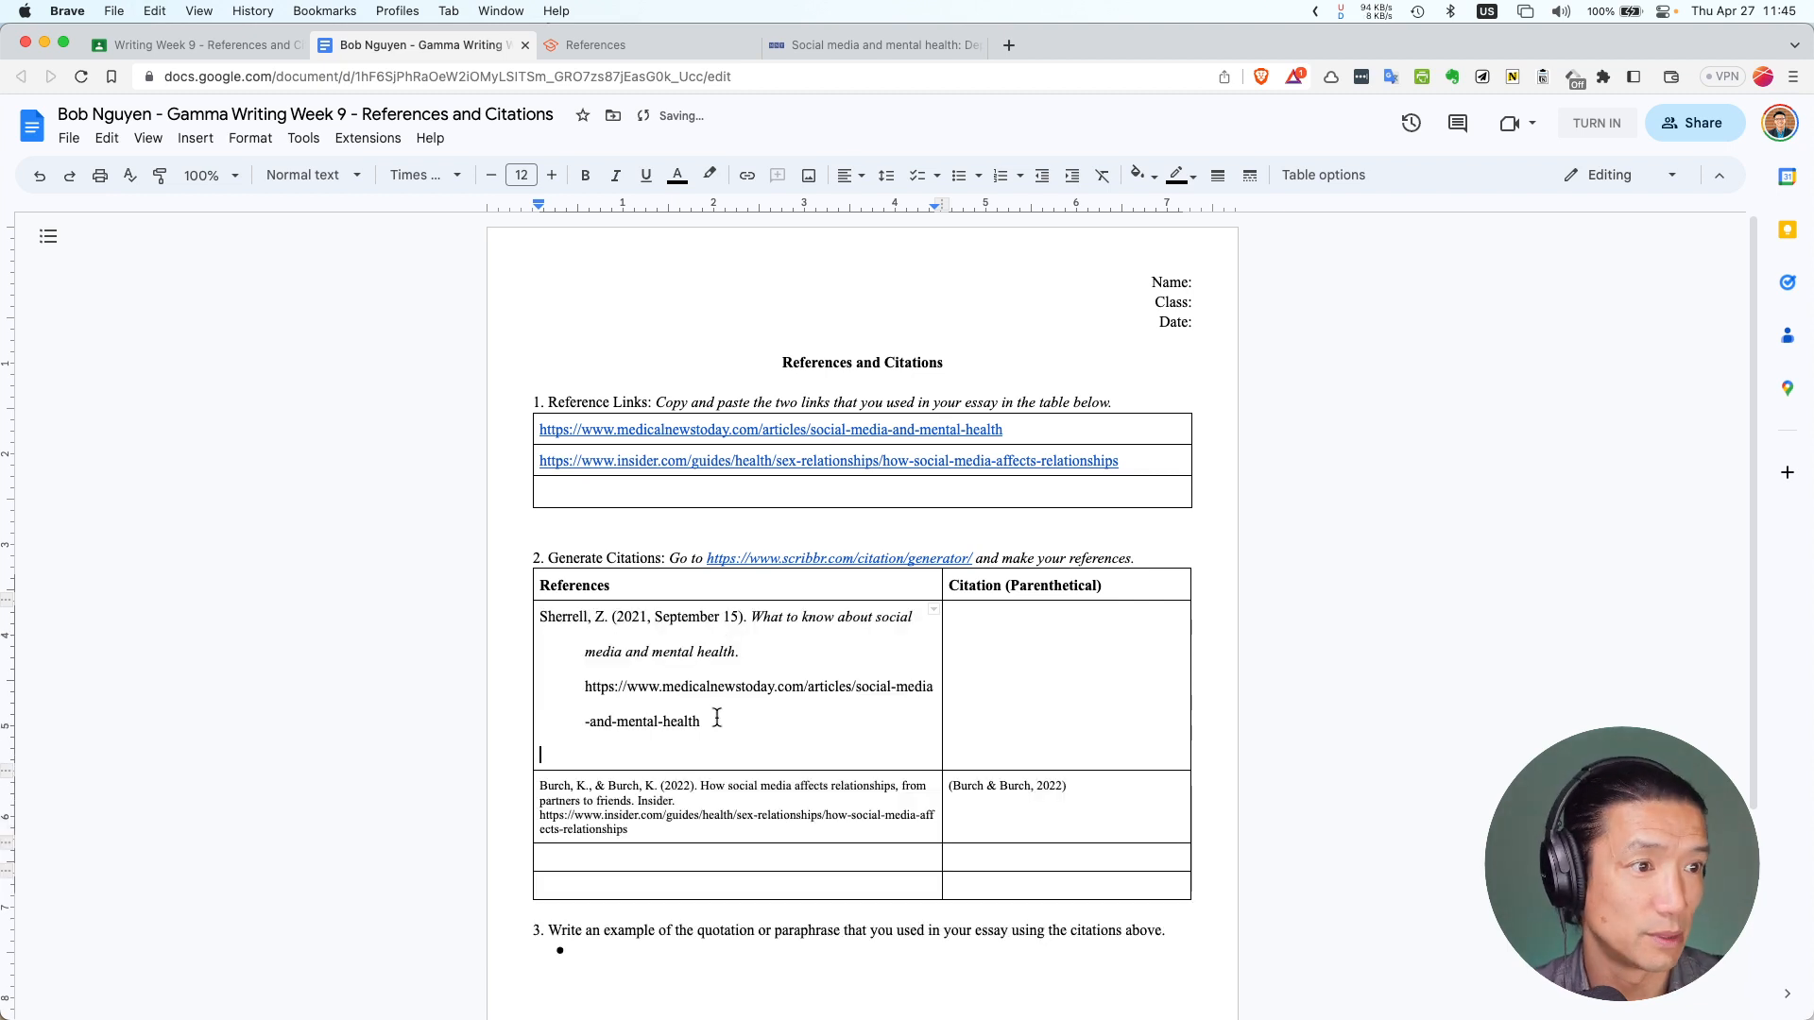
pyautogui.press('BackSpace')
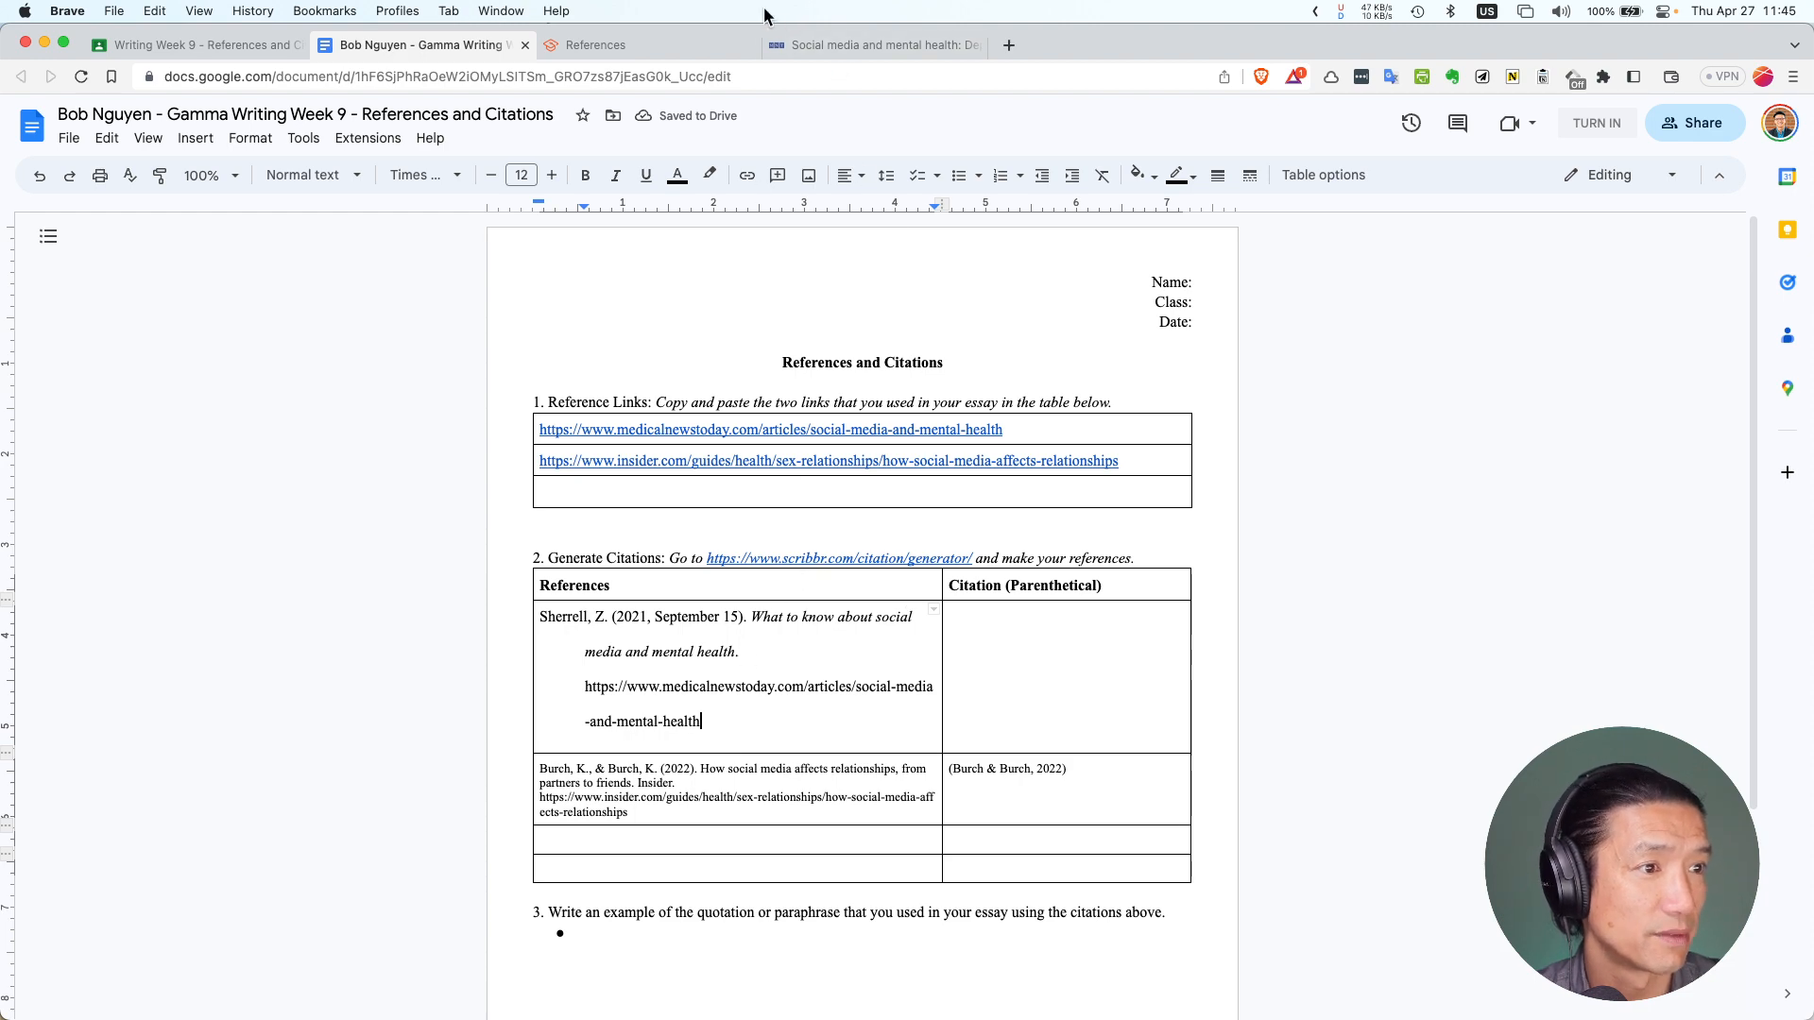
# Copy the Medical News Today parenthetical in-text citation from Scribbr
pyautogui.click(802, 45)
pyautogui.click(654, 45)
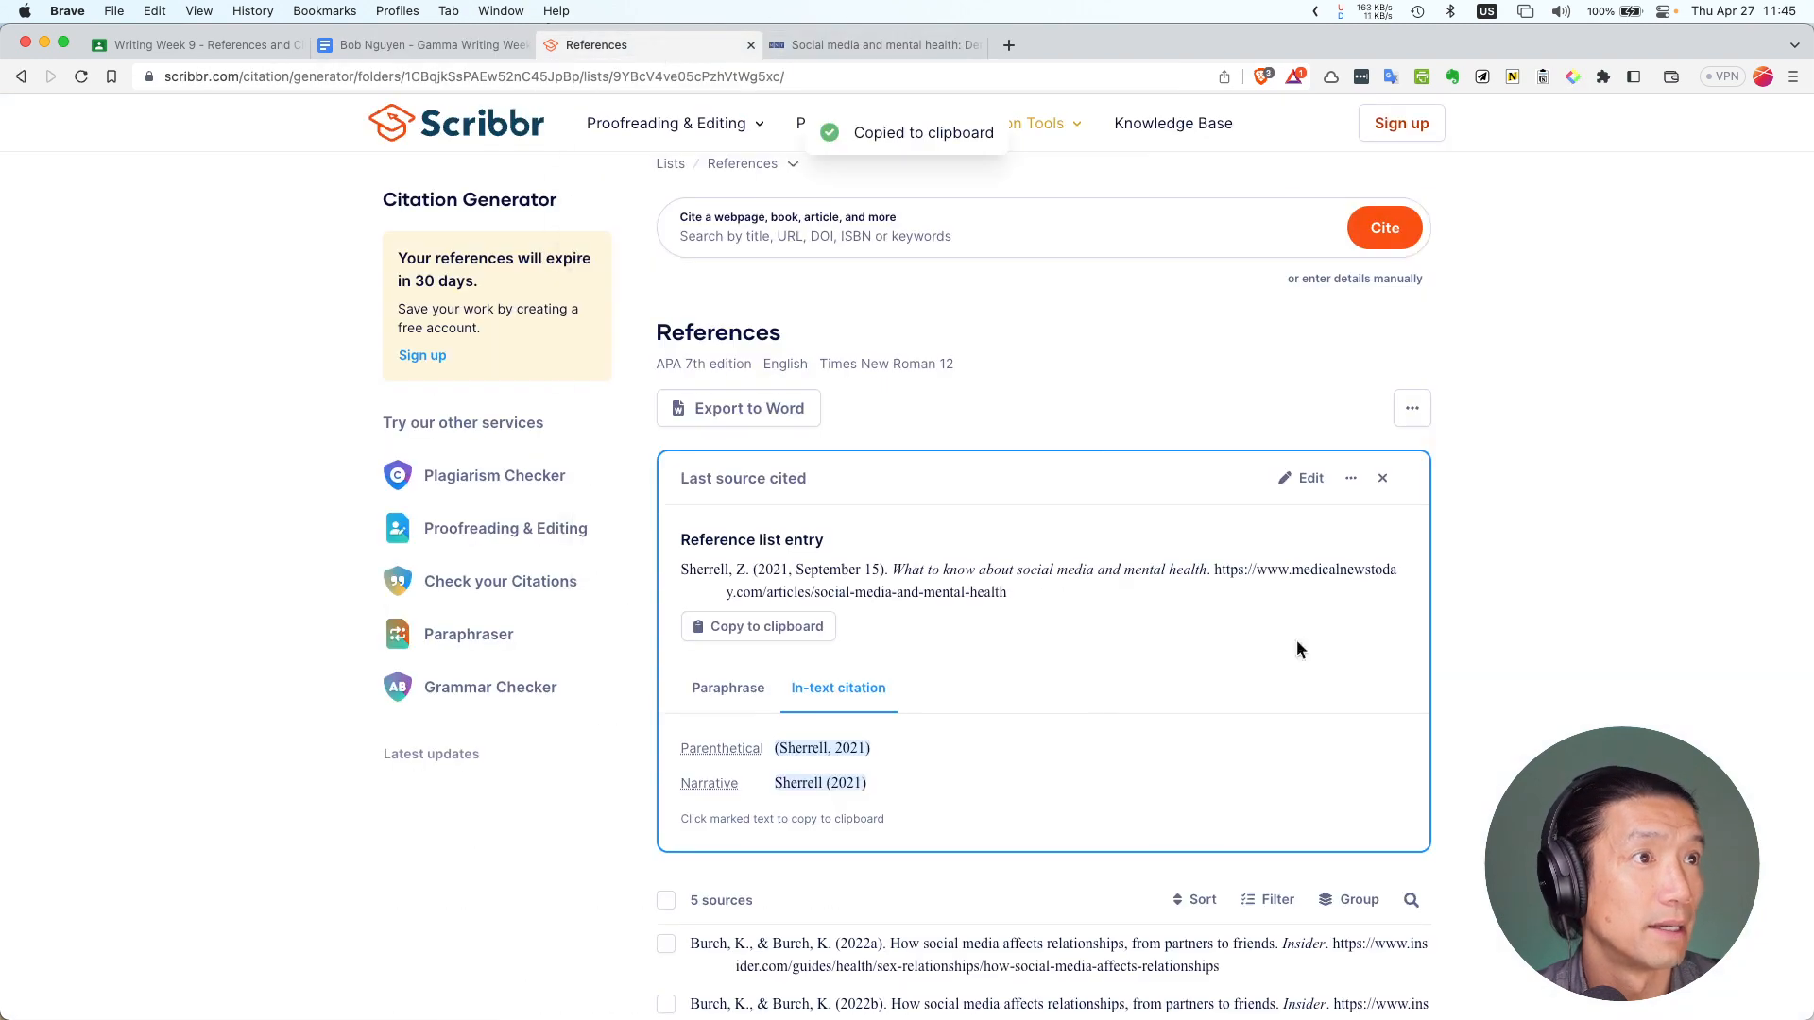
pyautogui.click(799, 753)
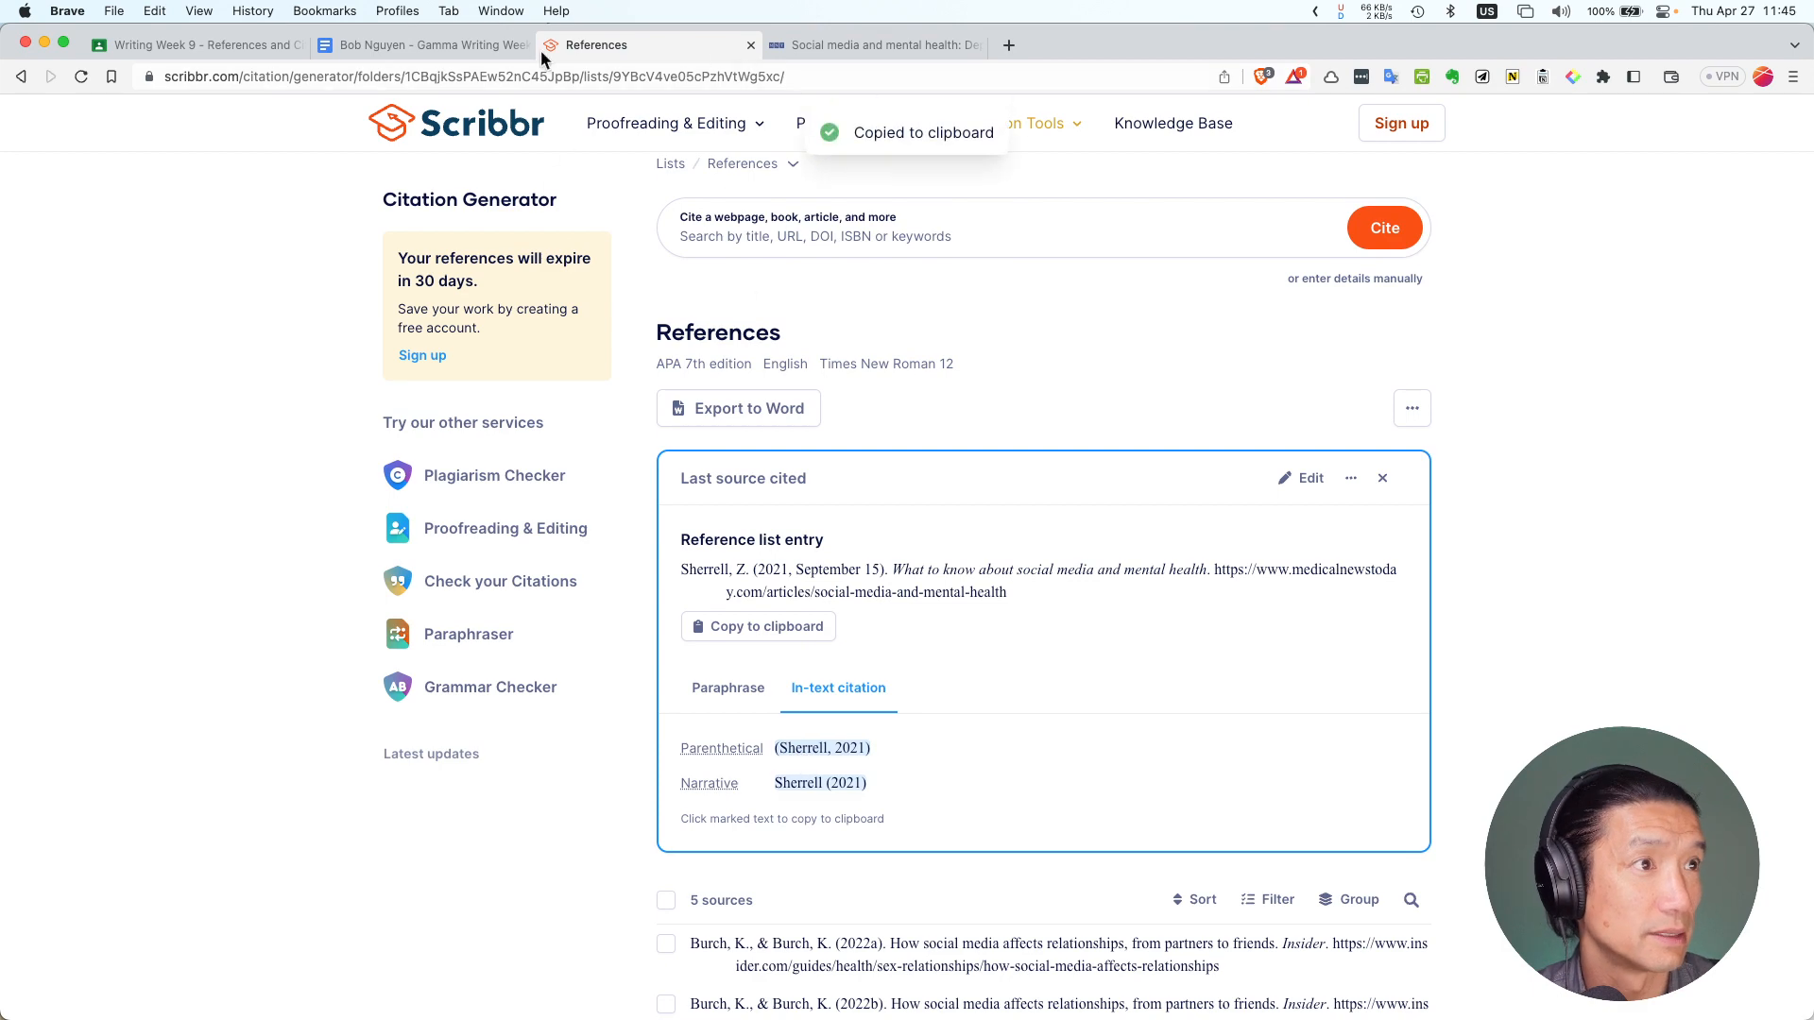
# Paste the (Sherrell, 2021) citation into the Medical News Today row's Citation cell
pyautogui.click(492, 46)
pyautogui.click(1010, 676)
pyautogui.press('super+v')
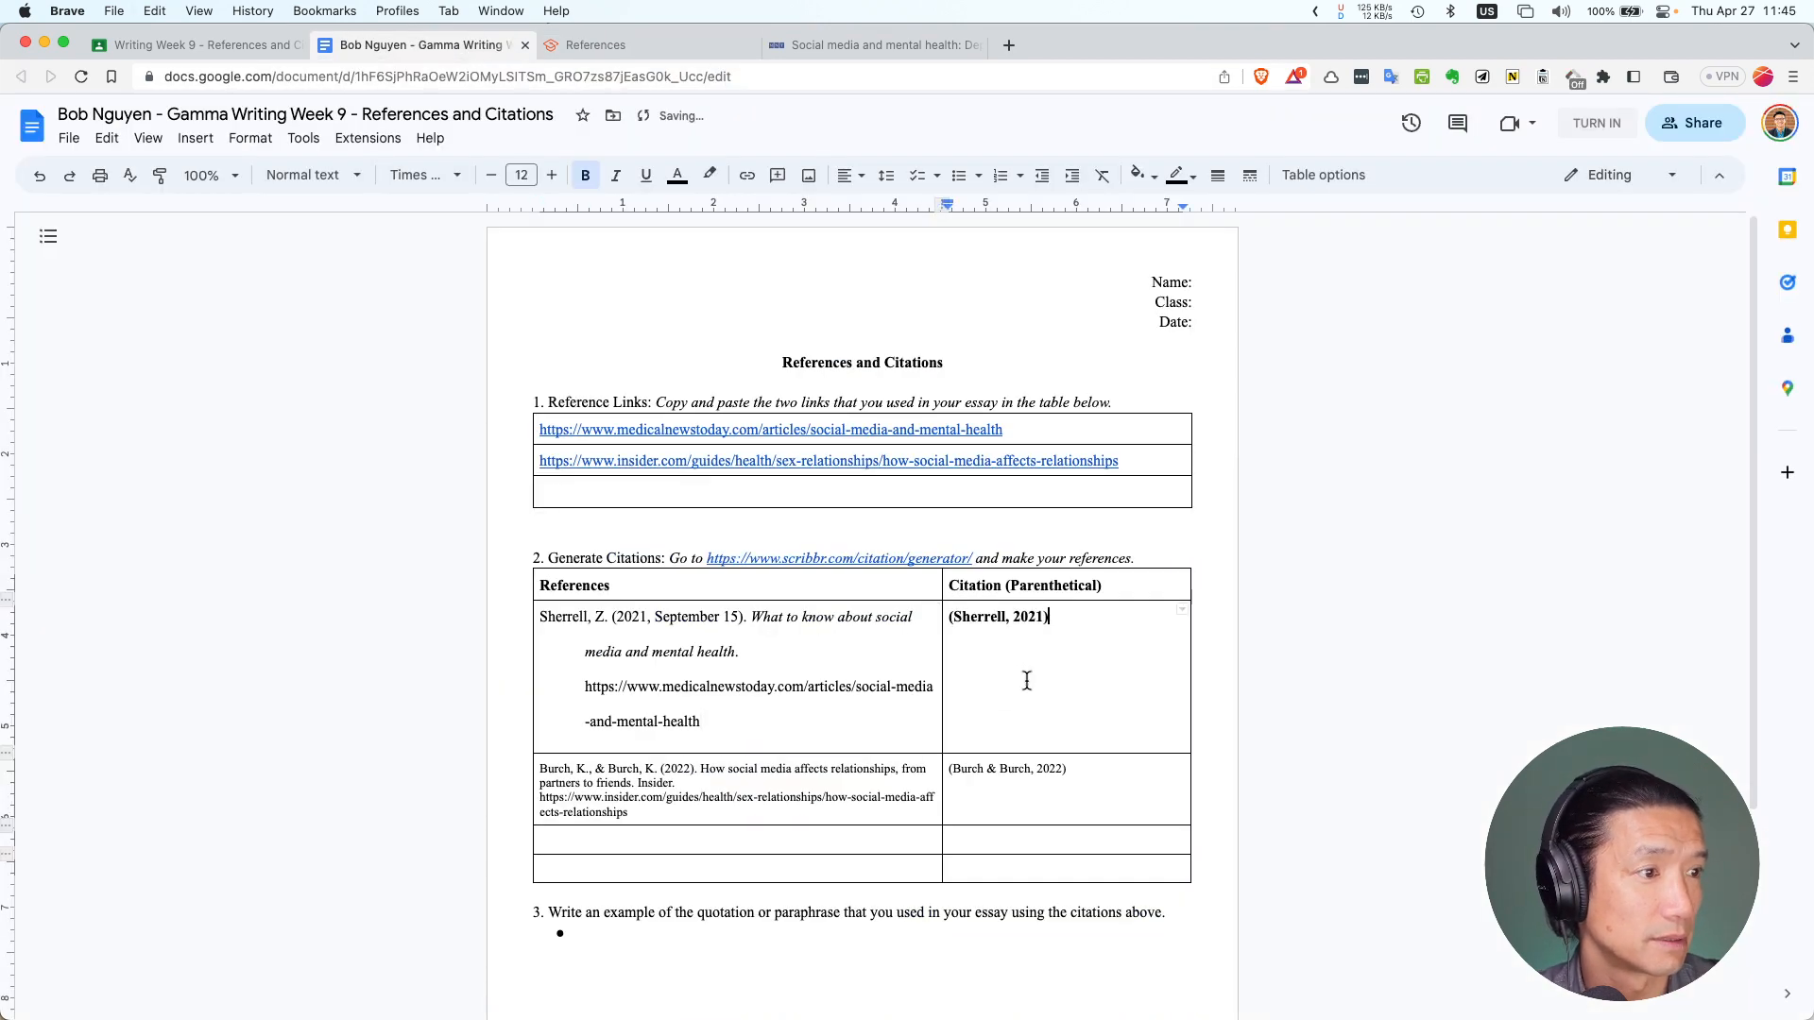
pyautogui.doubleClick(1020, 609)
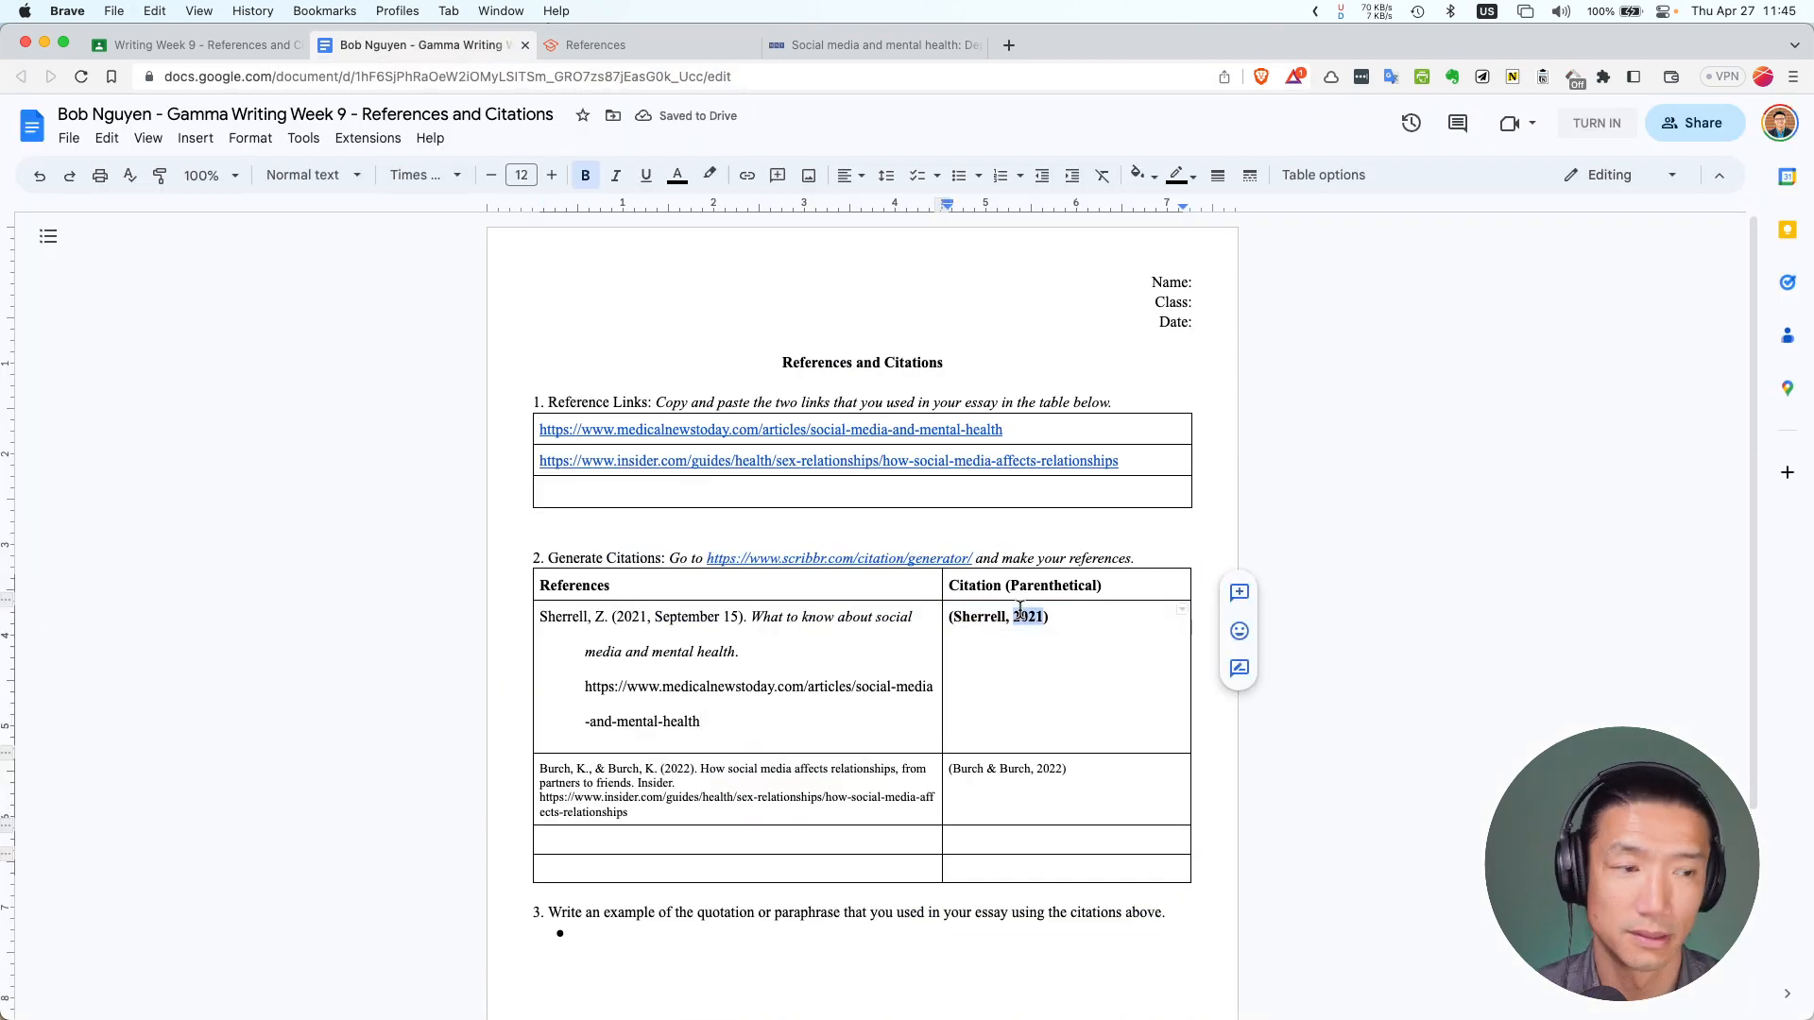
pyautogui.click(1072, 622)
pyautogui.moveTo(1073, 621); pyautogui.dragTo(898, 623)
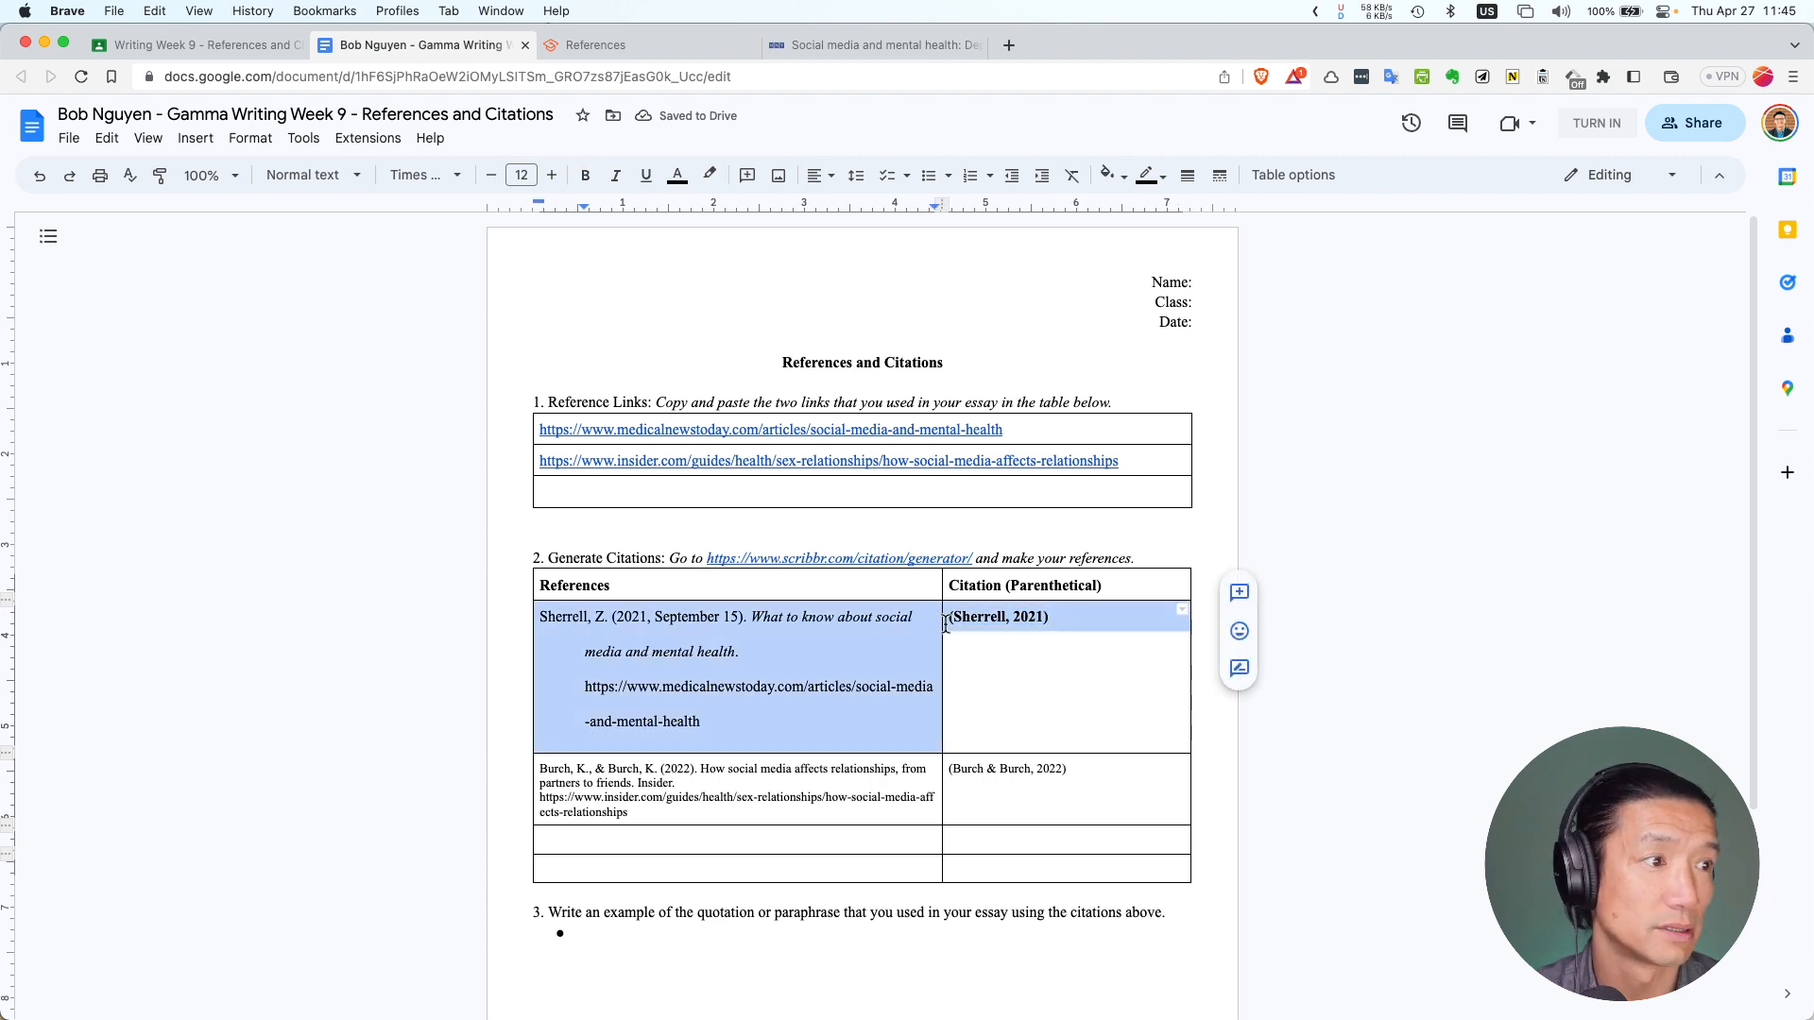
pyautogui.click(1065, 616)
pyautogui.moveTo(1065, 616); pyautogui.dragTo(954, 619)
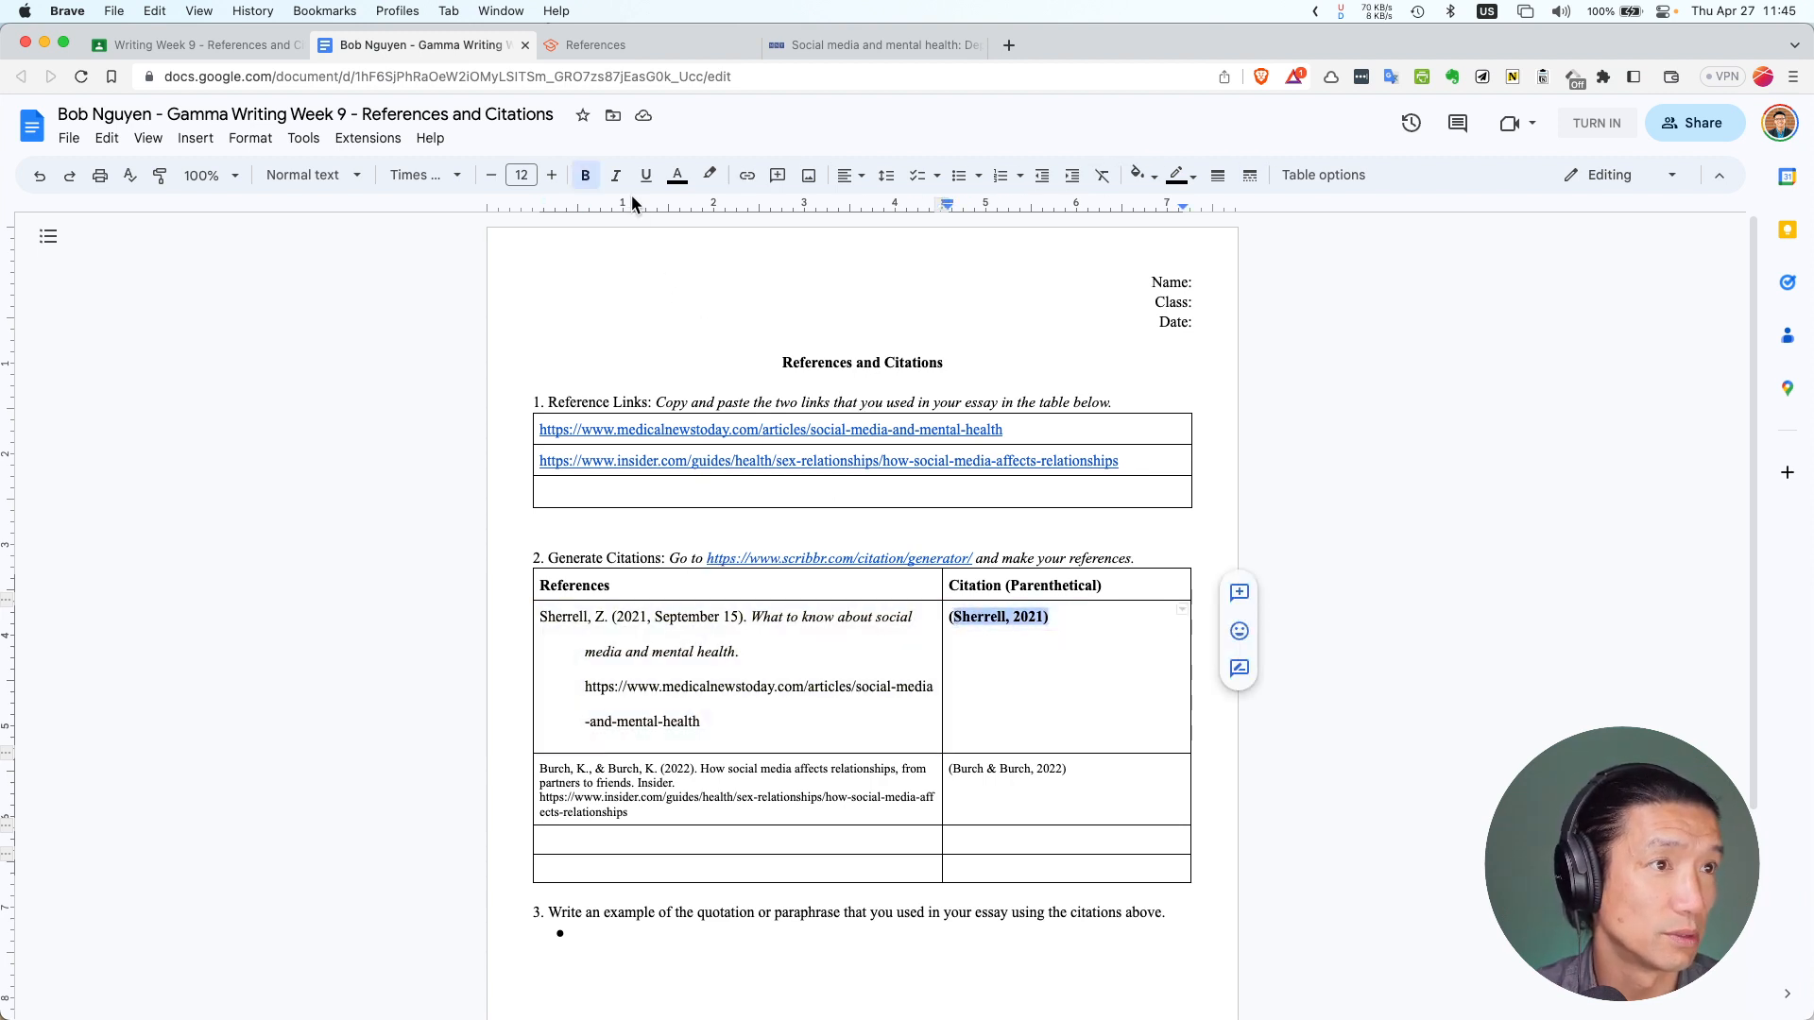
# Remove bold from the (Sherrell, 2021) citation so it stays plain text
pyautogui.click(585, 175)
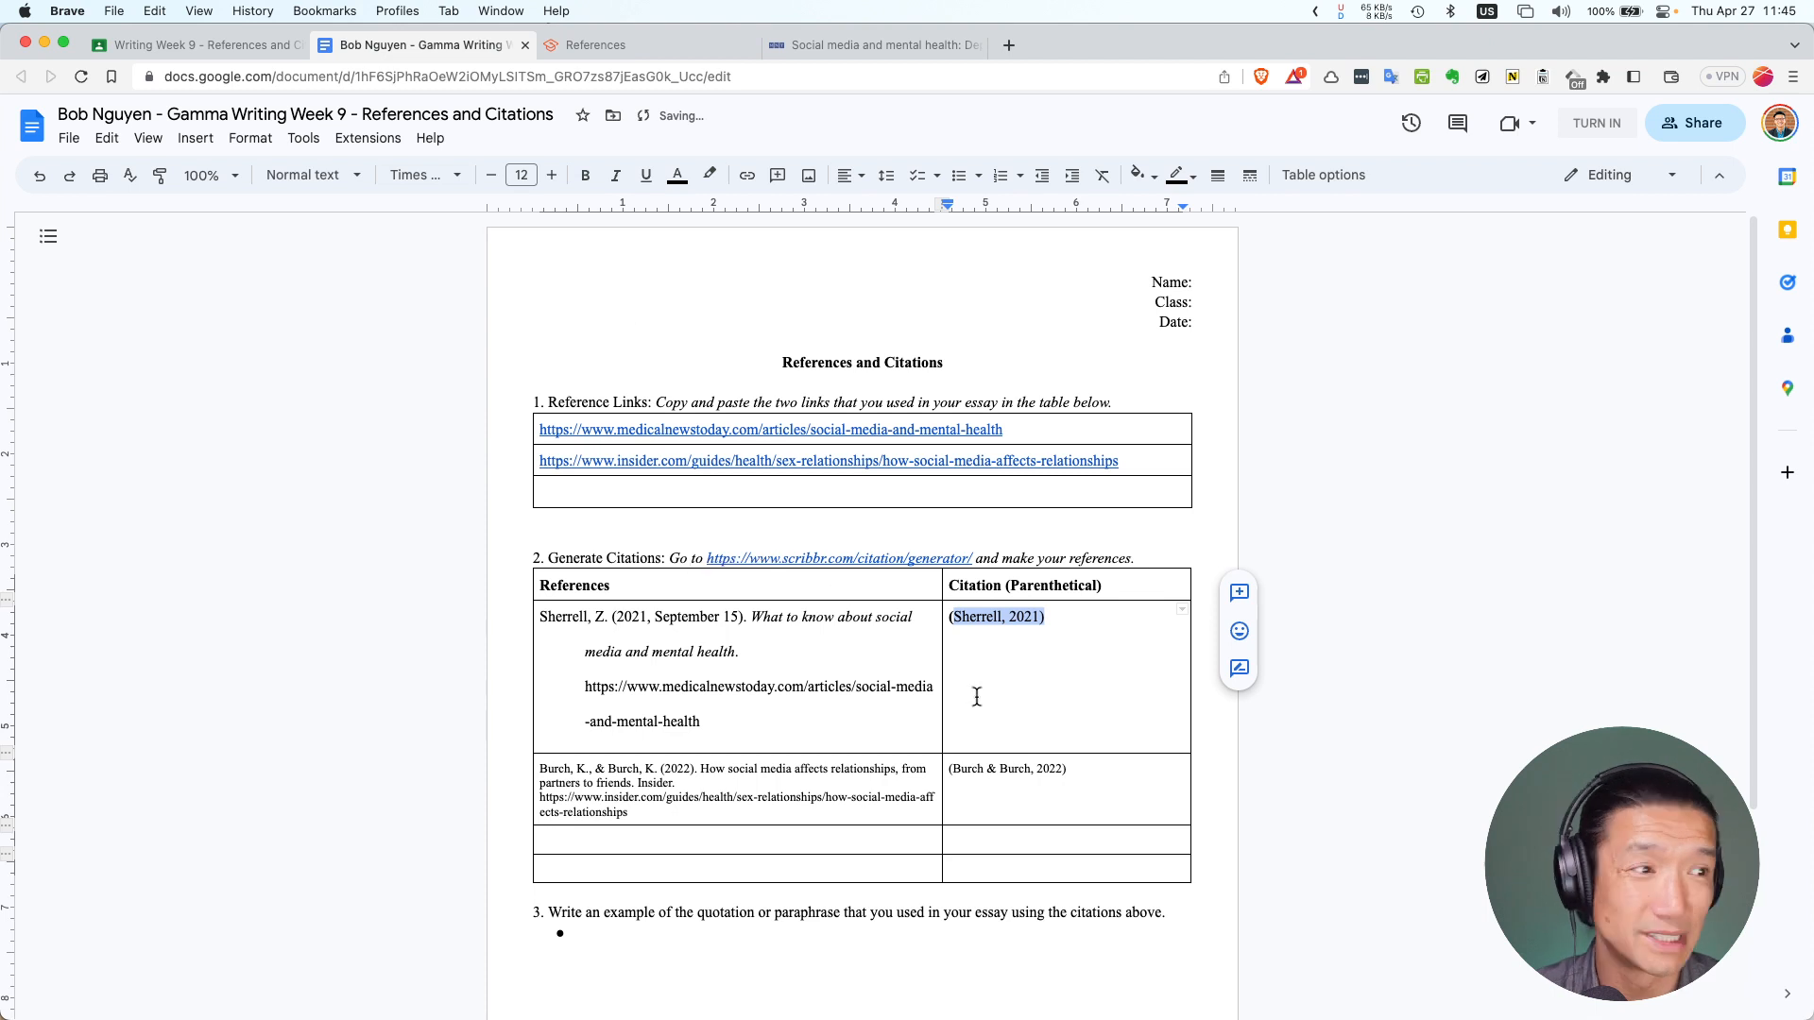
pyautogui.click(585, 175)
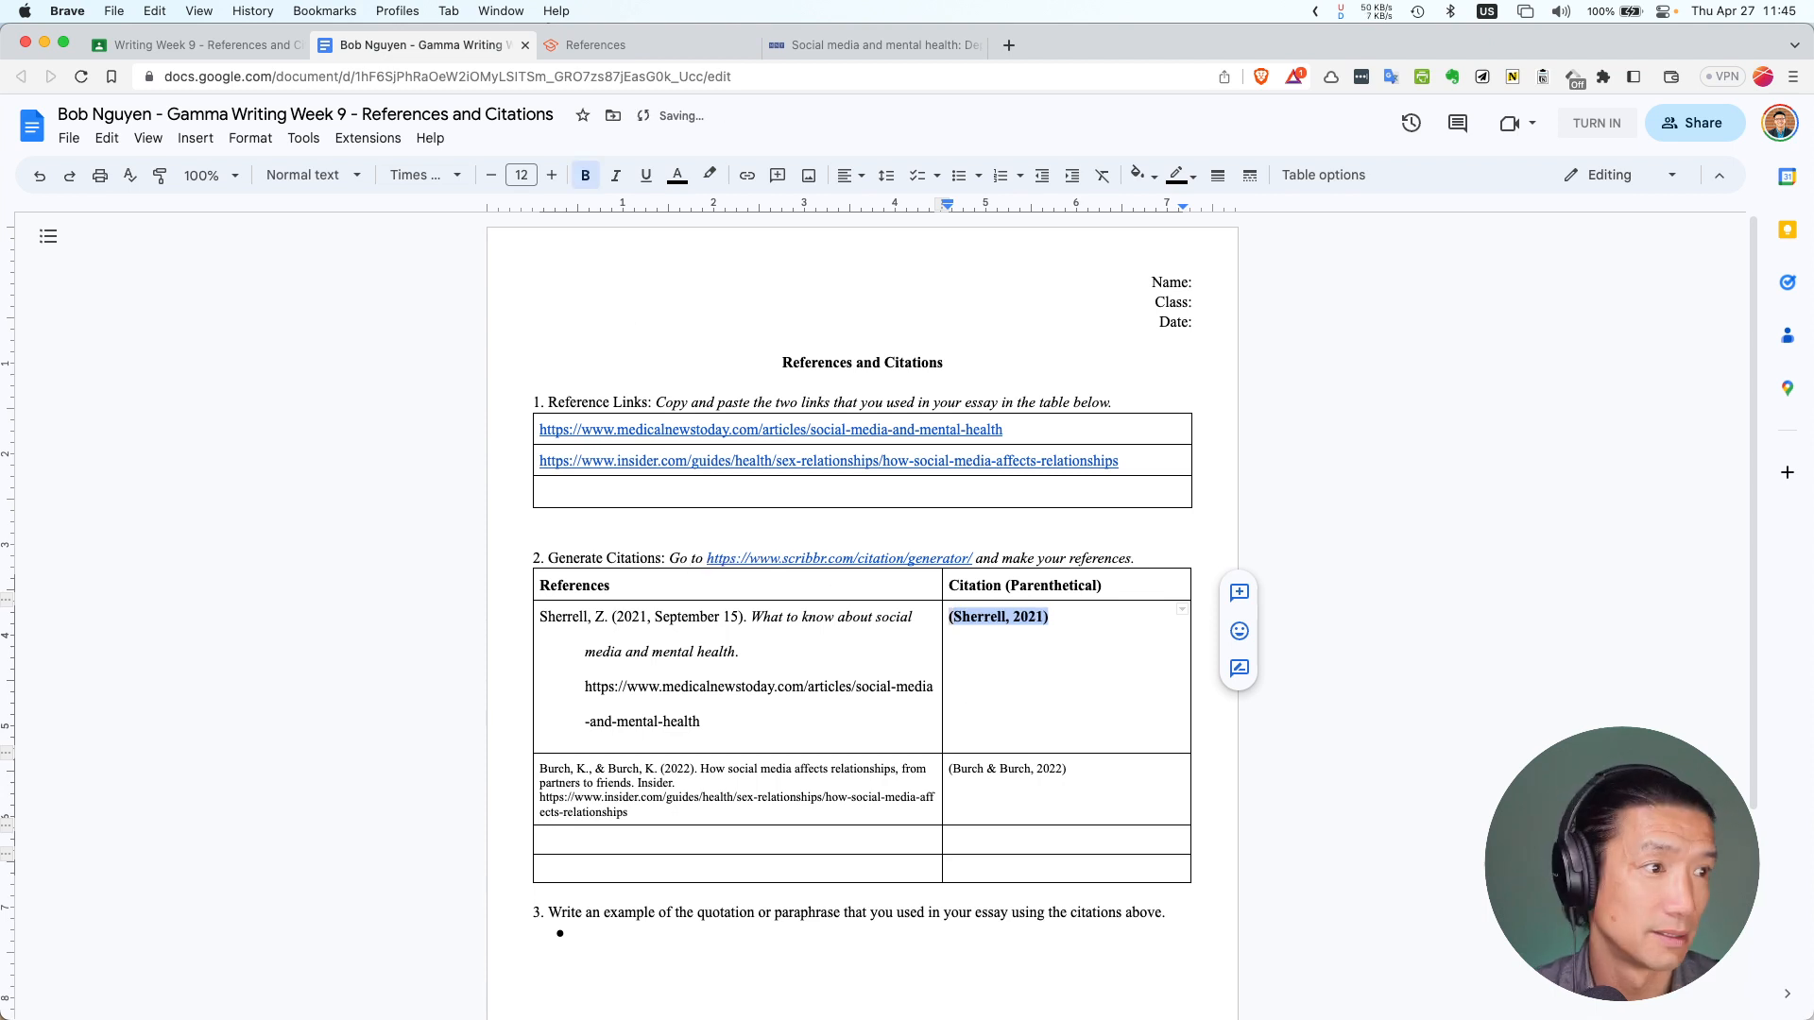
pyautogui.click(585, 175)
pyautogui.click(585, 174)
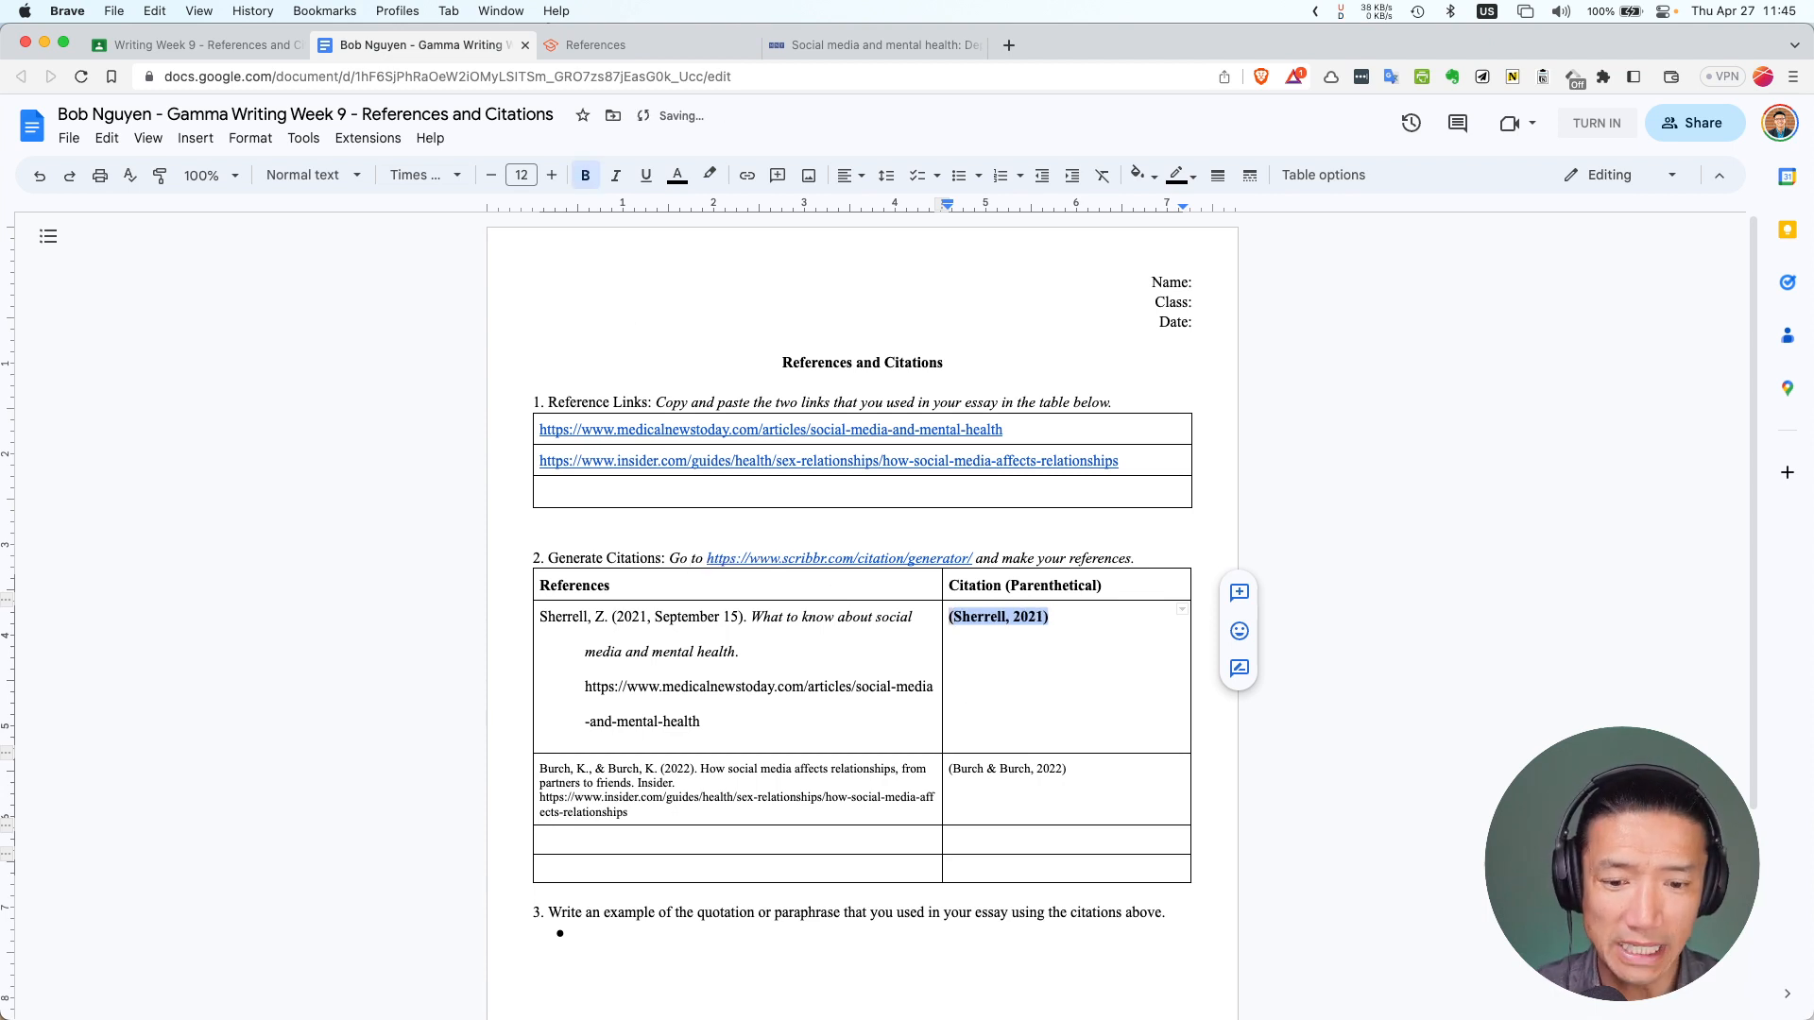
pyautogui.click(585, 175)
pyautogui.click(585, 175)
pyautogui.click(585, 174)
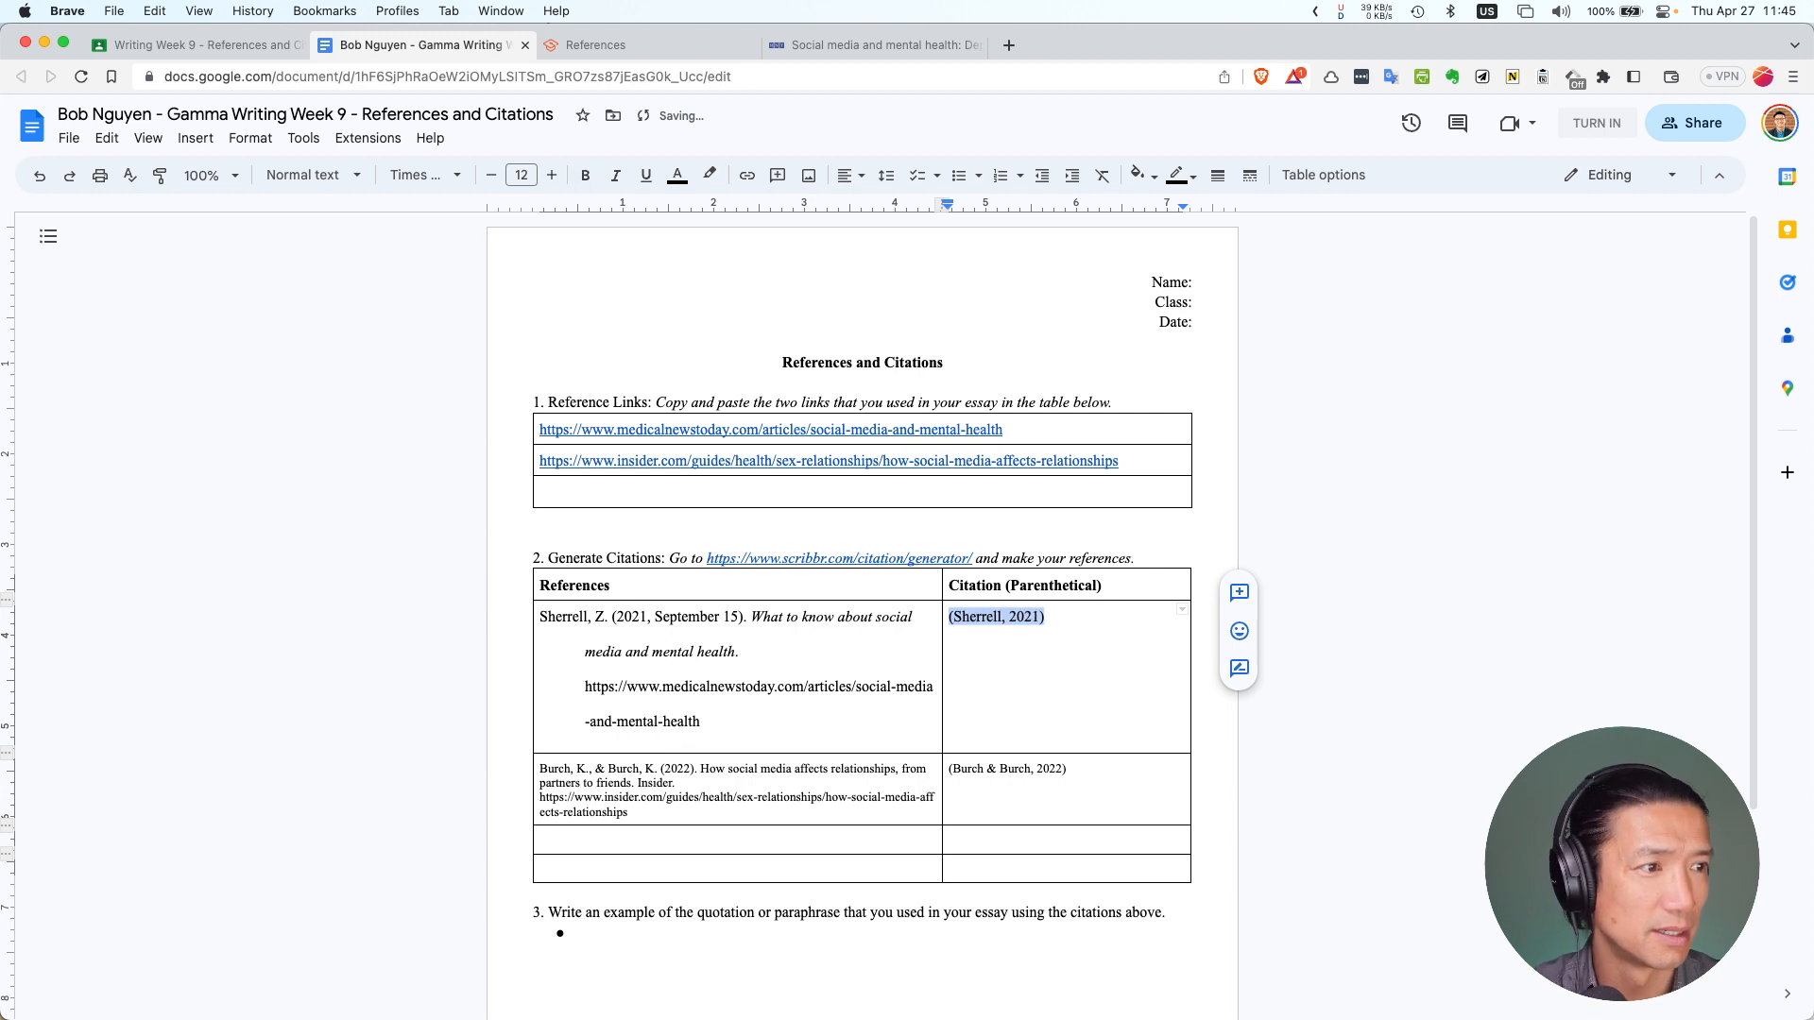
pyautogui.click(584, 175)
pyautogui.click(584, 175)
pyautogui.click(584, 174)
pyautogui.click(584, 175)
pyautogui.click(584, 174)
pyautogui.click(584, 174)
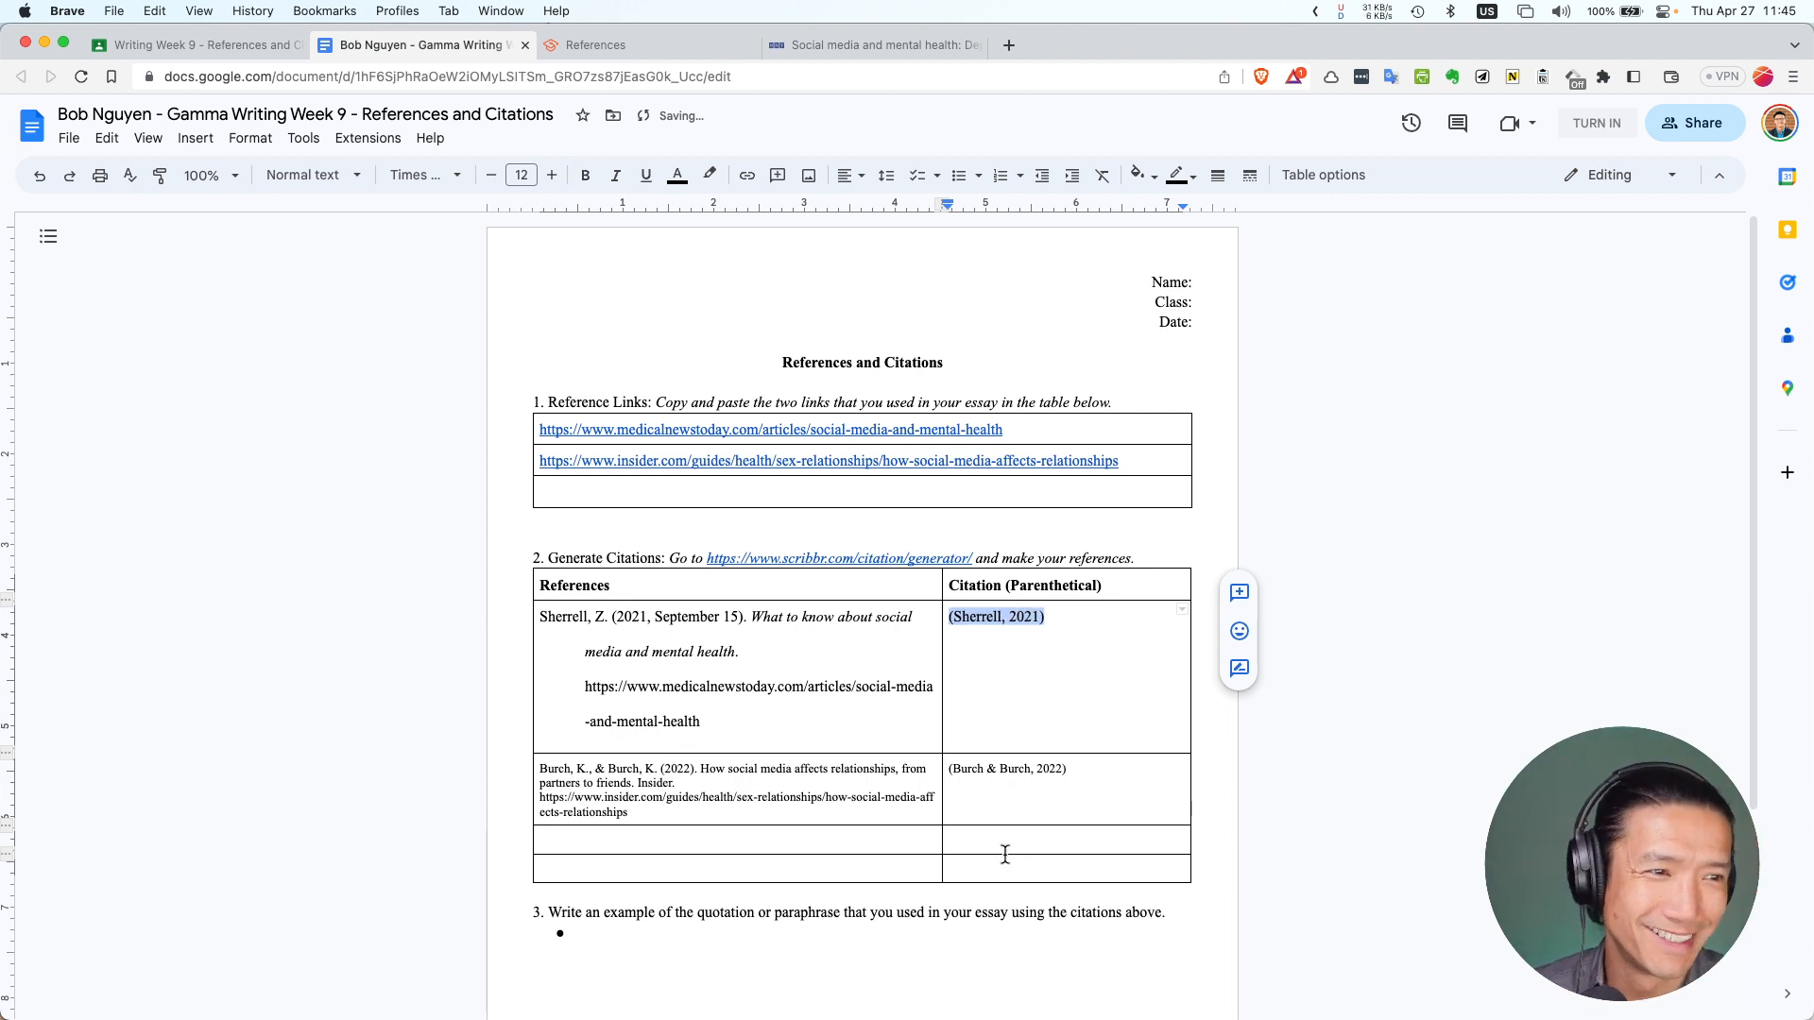
# Copy Scribbr's Burch & Burch 2022a reference entry and select the old Burch reference in the worksheet
pyautogui.click(814, 37)
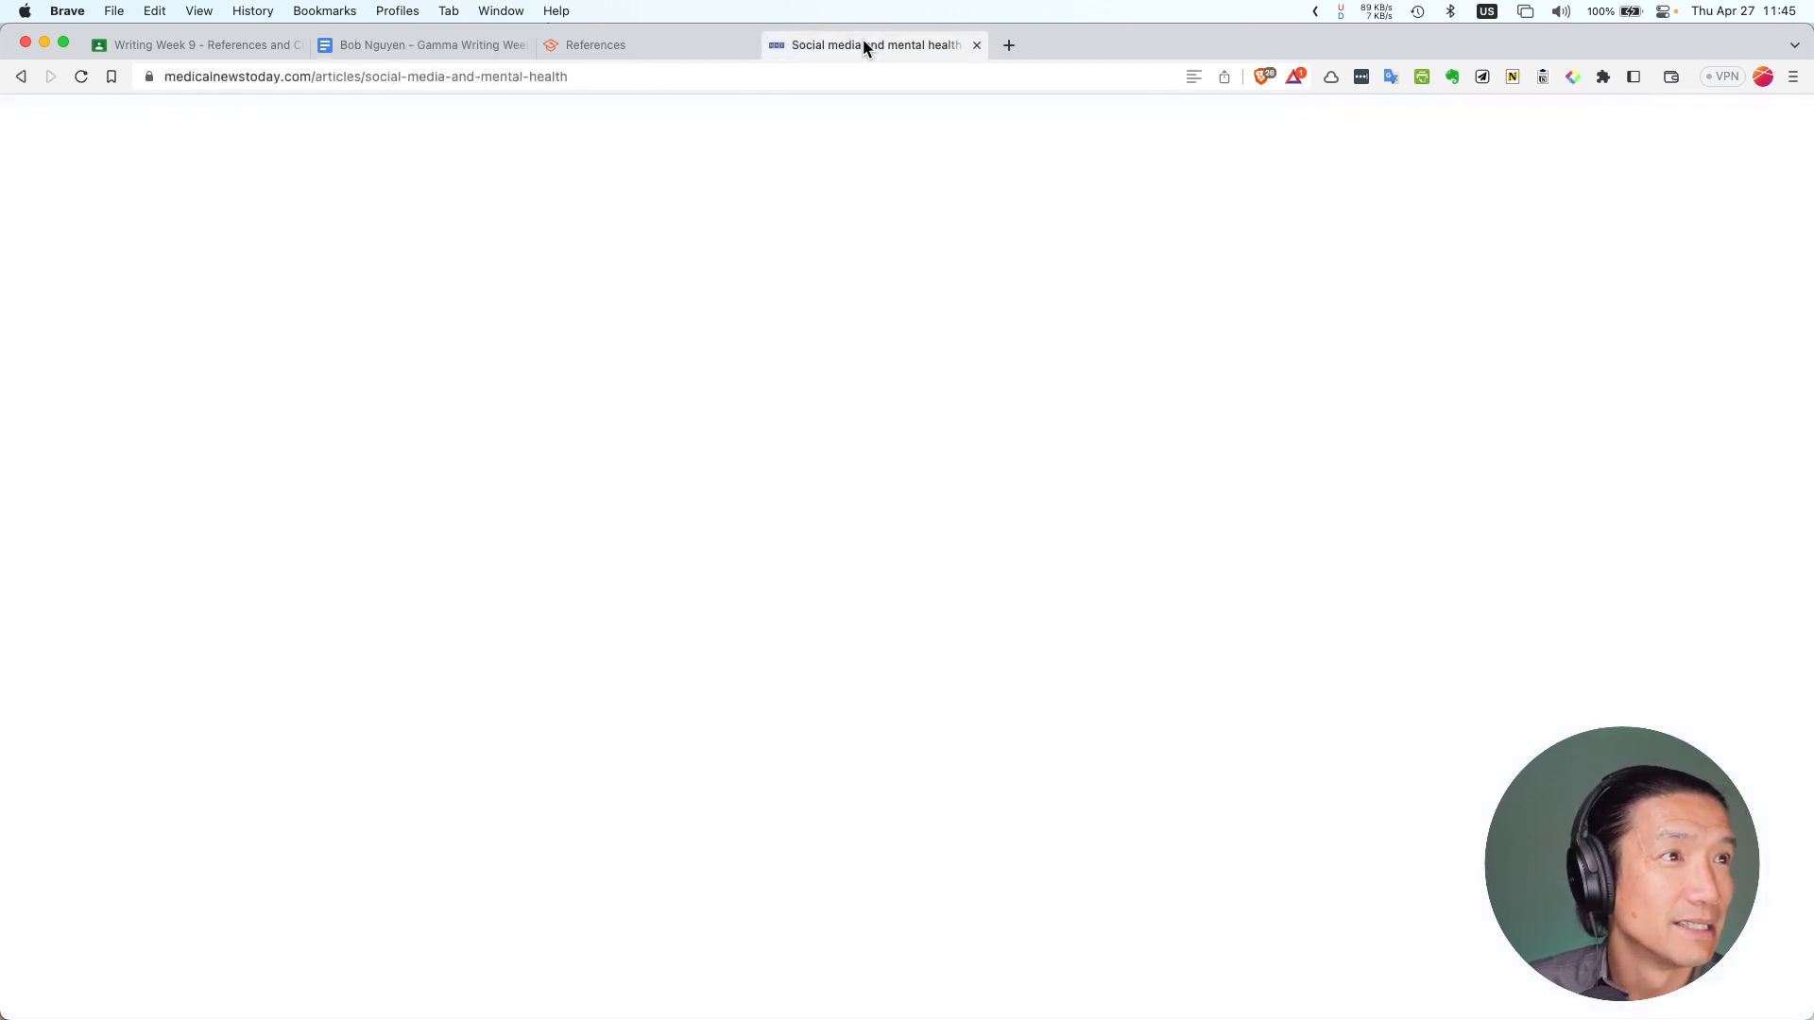
pyautogui.click(592, 44)
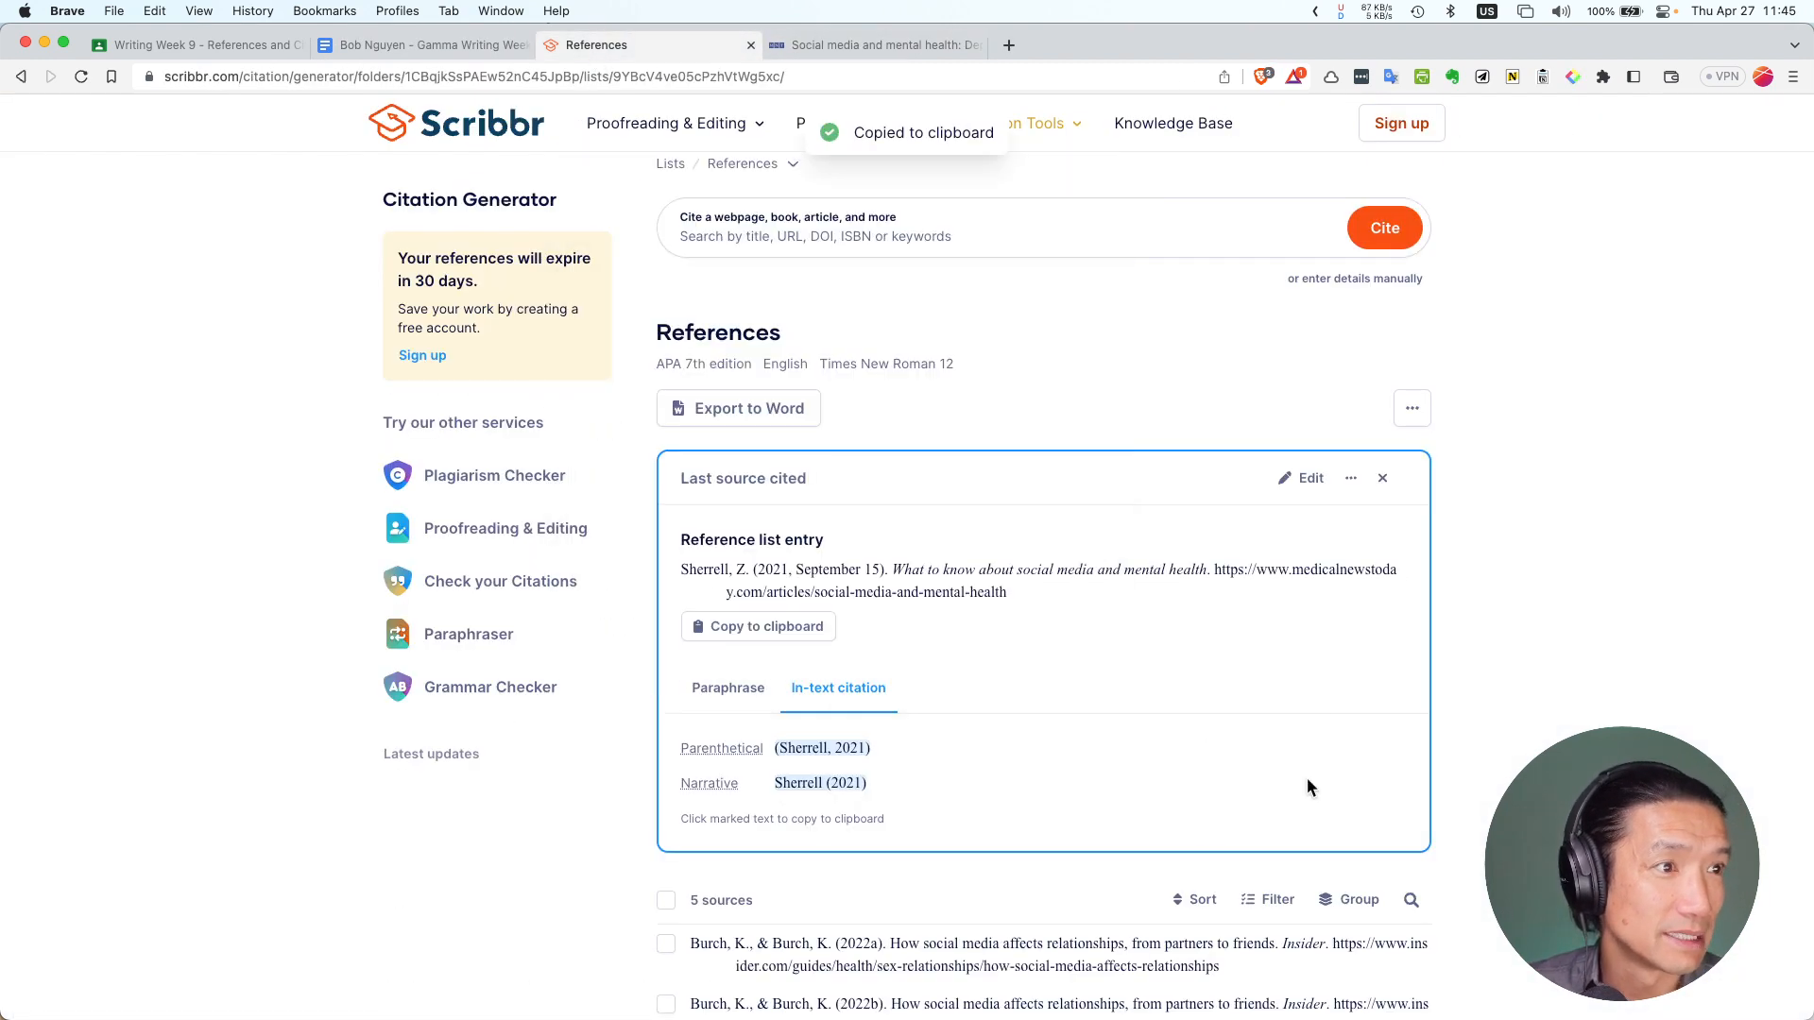
pyautogui.scroll(-3, 1029, 519)
pyautogui.click(821, 801)
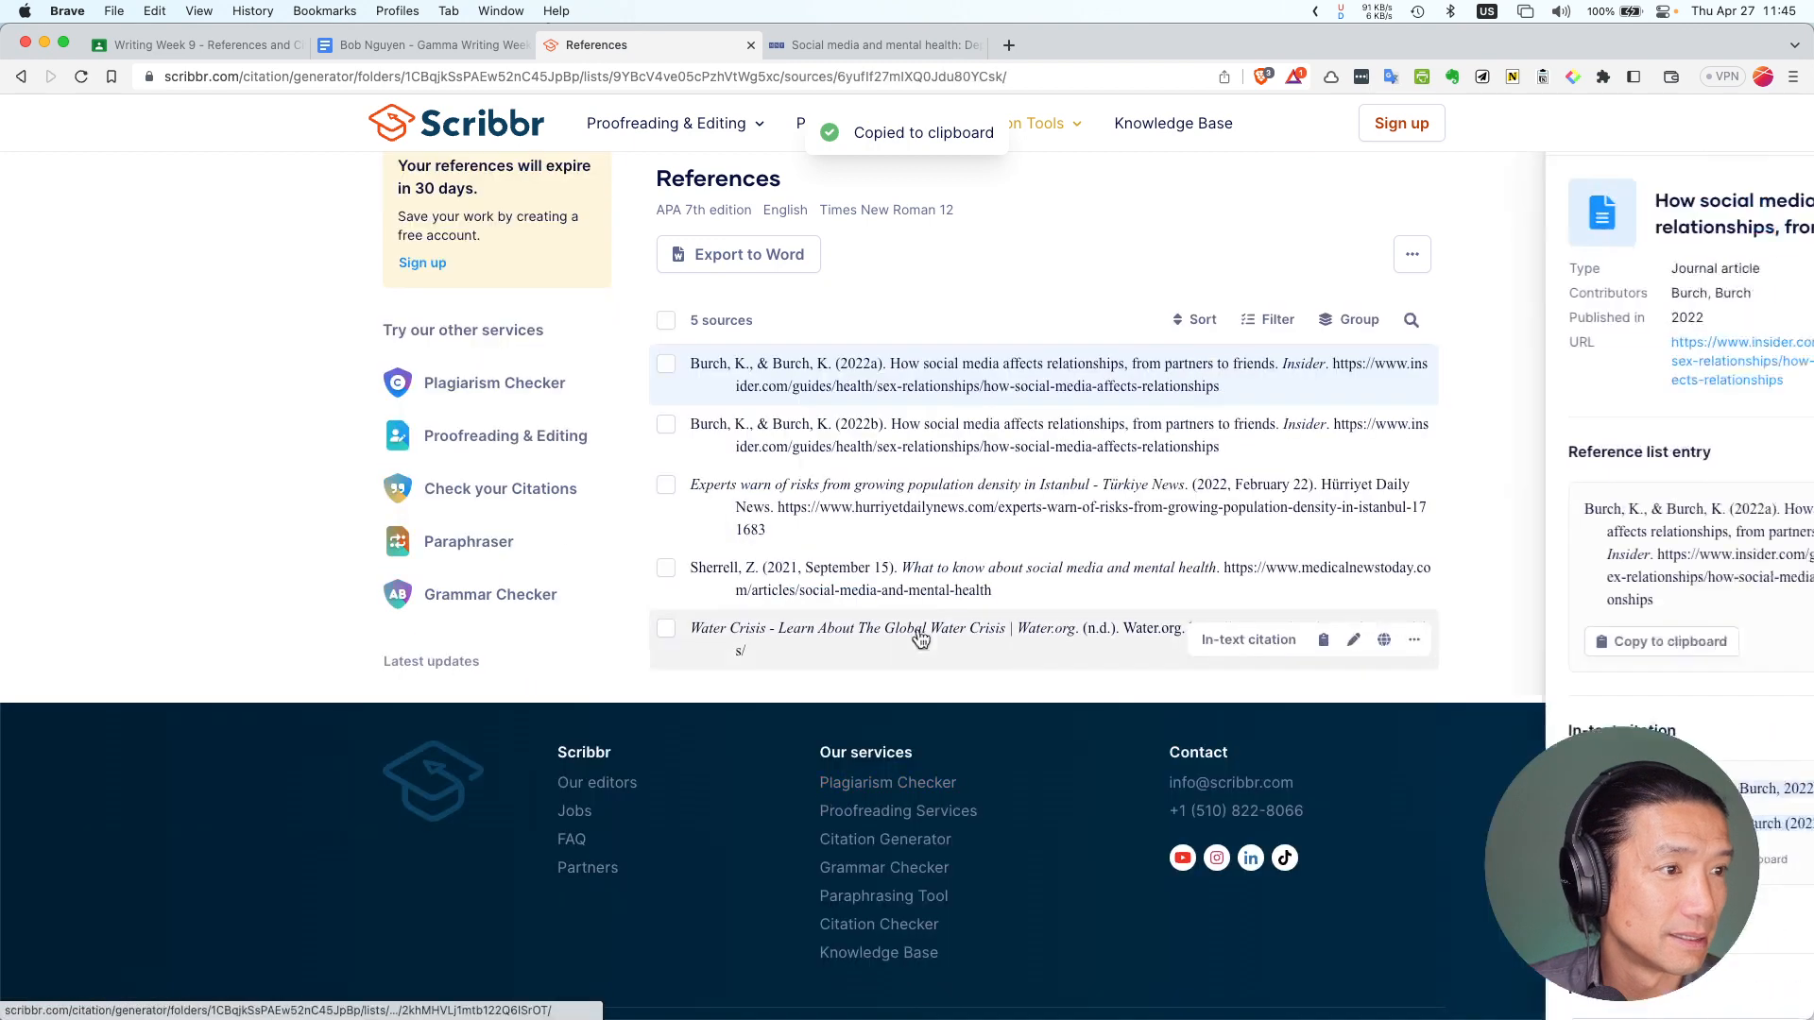
pyautogui.click(1532, 641)
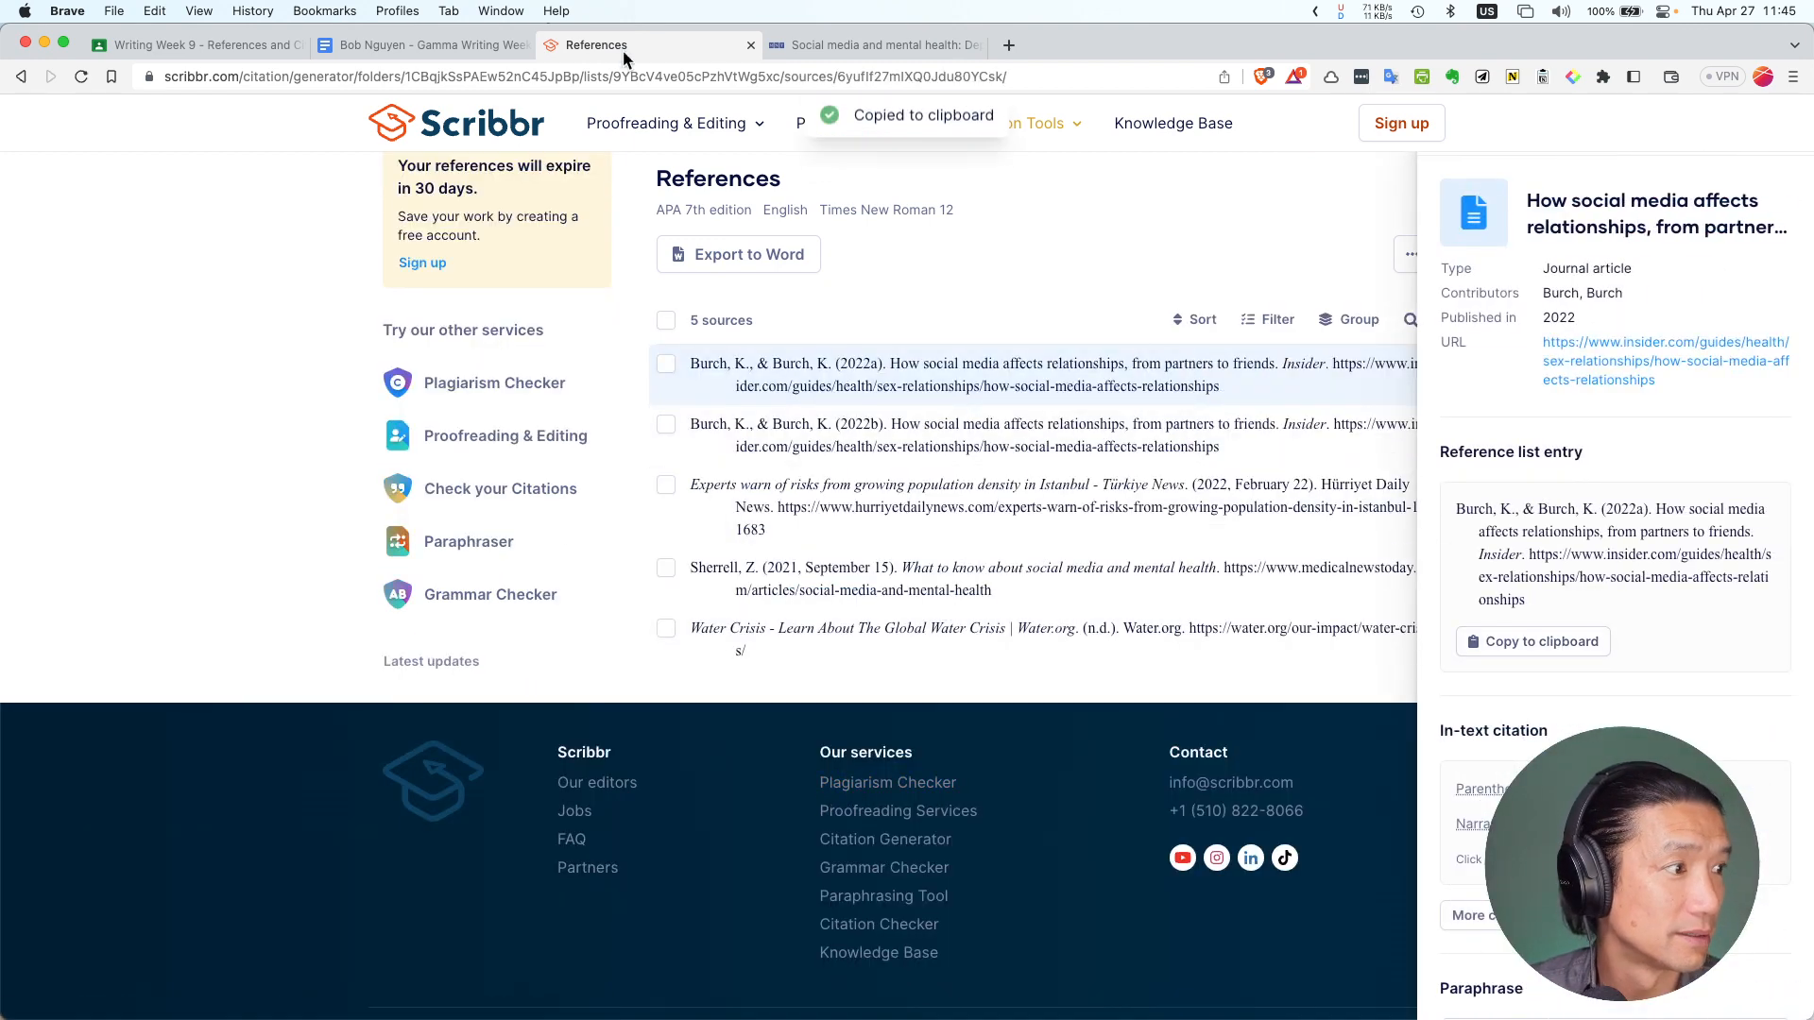
pyautogui.click(401, 47)
pyautogui.click(679, 815)
pyautogui.moveTo(679, 815); pyautogui.dragTo(518, 764)
# Paste the indented 2022a Burch reference over the old one and delete the old (Burch & Burch, 2022) citation
pyautogui.press('super+v')
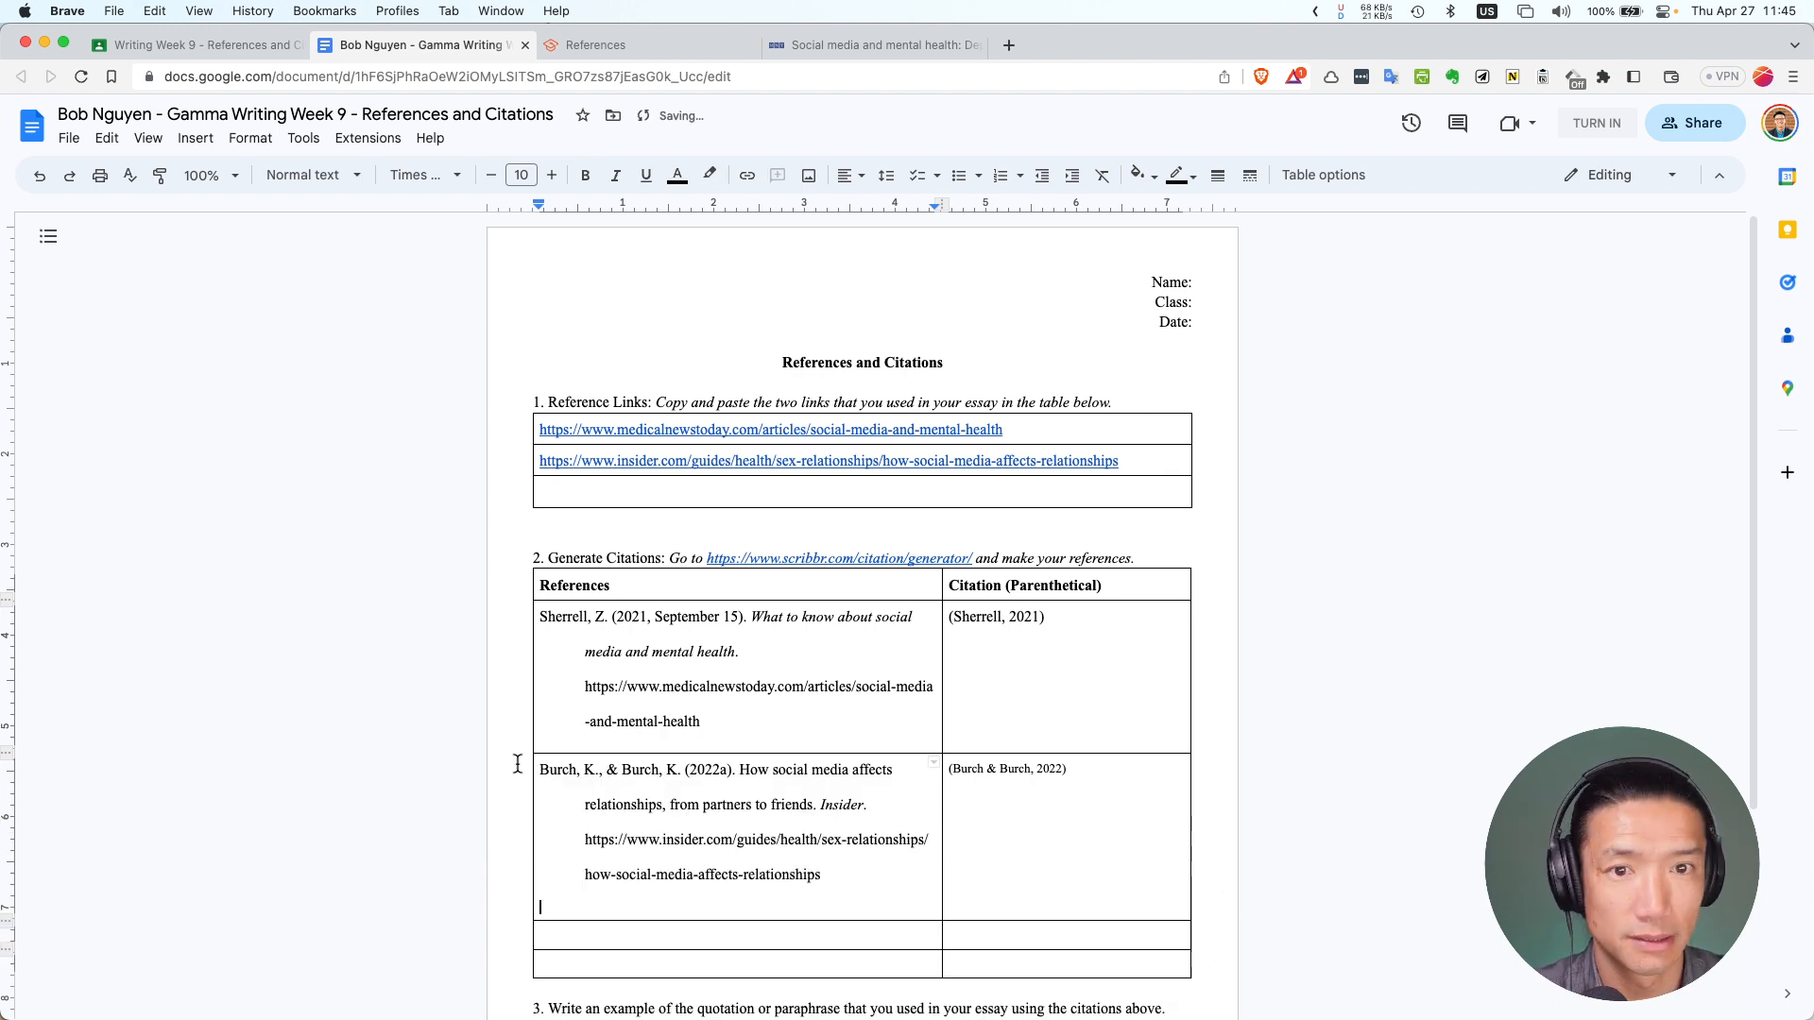
pyautogui.press('BackSpace')
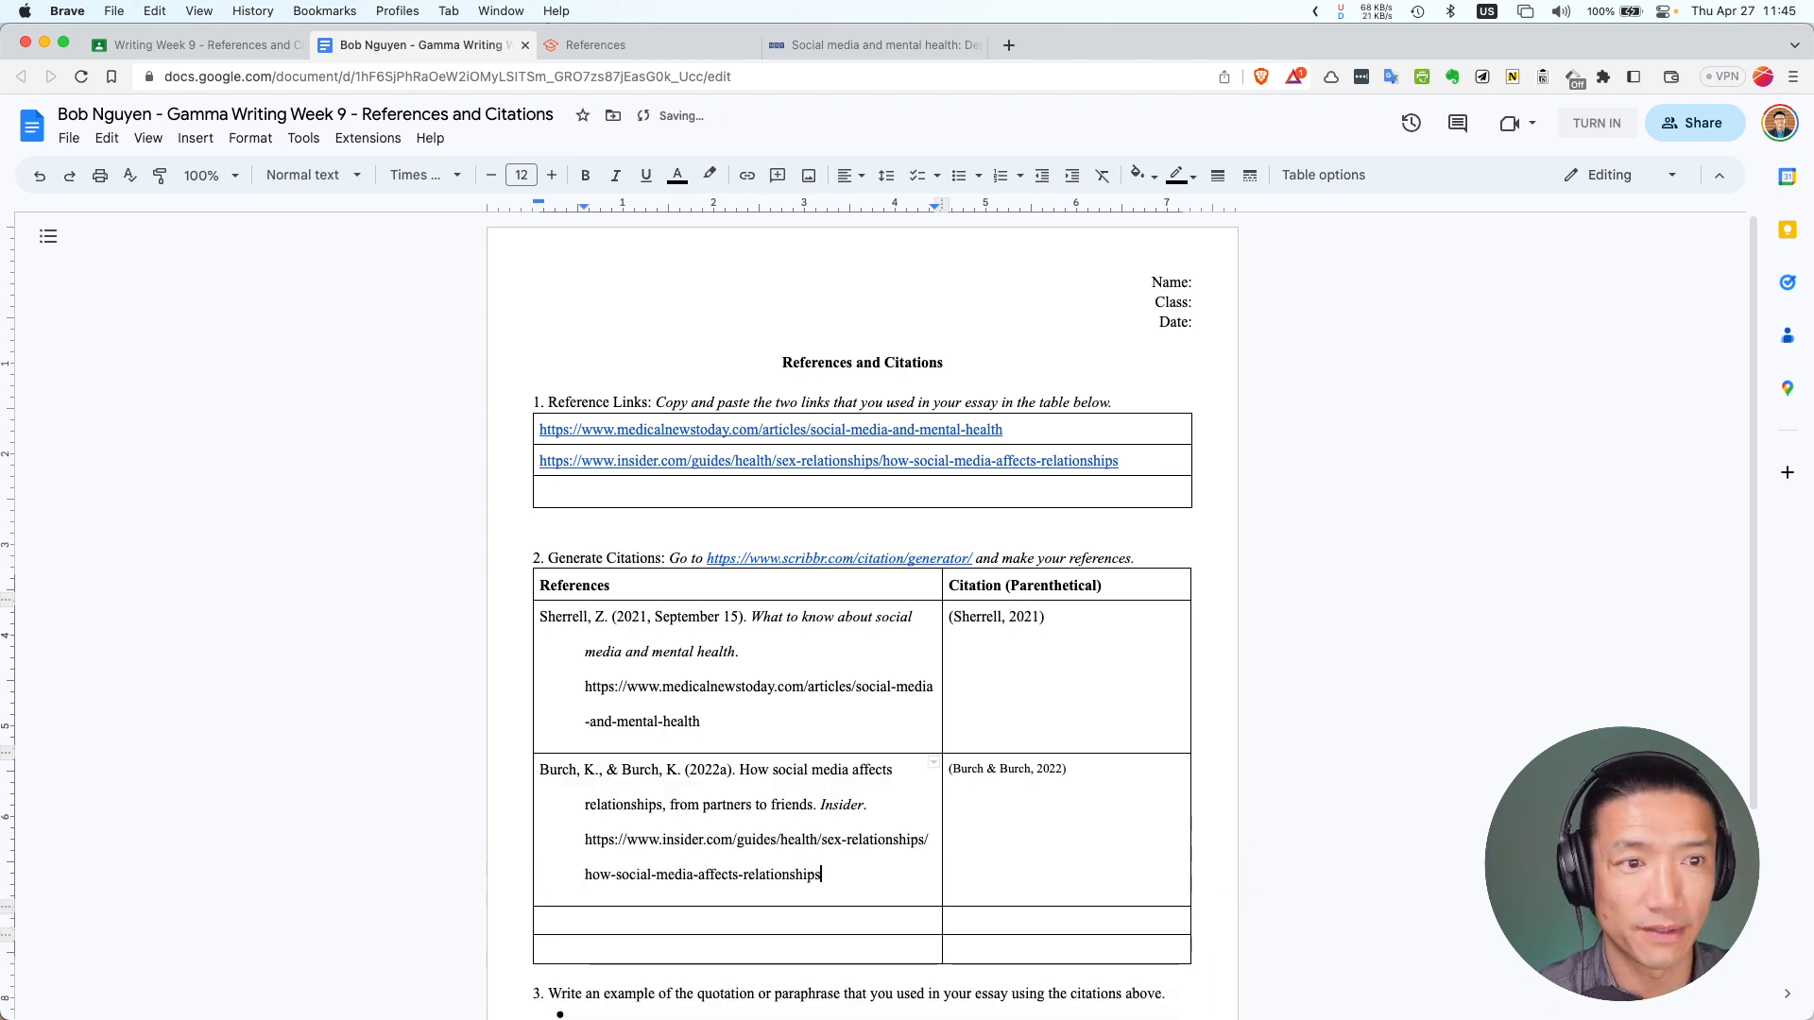
pyautogui.tripleClick(1065, 772)
pyautogui.press('BackSpace')
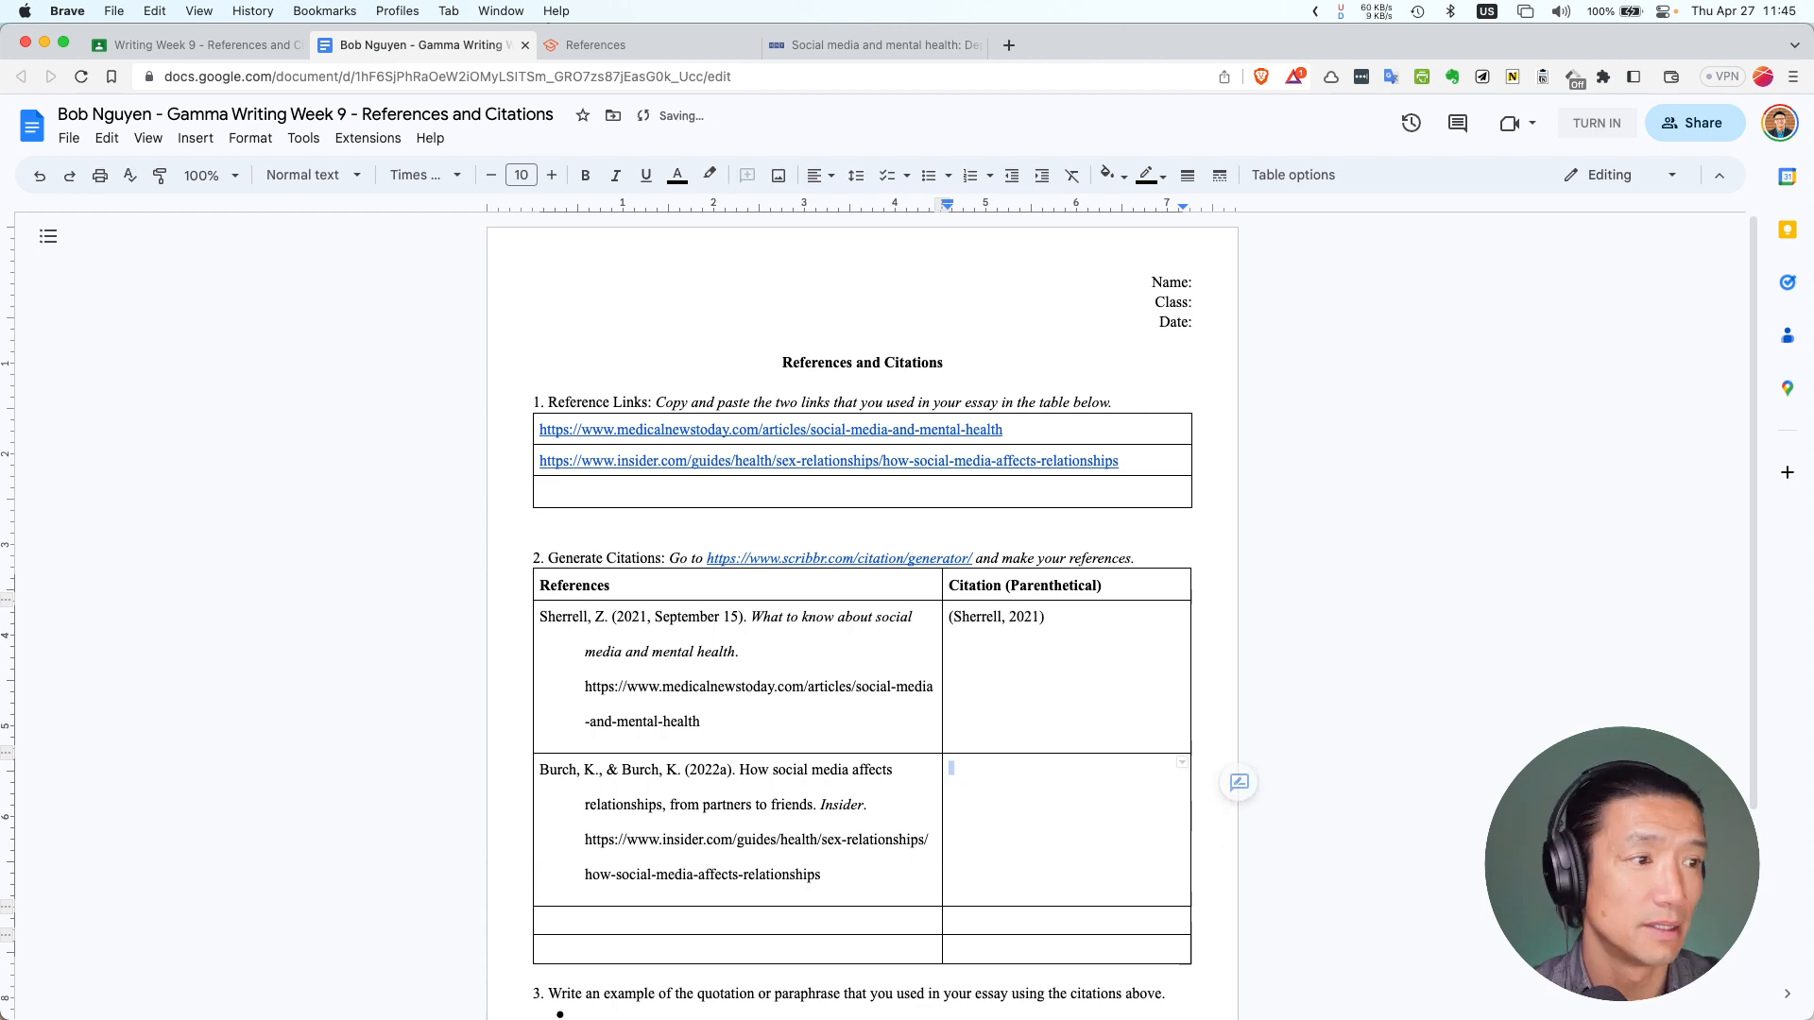
# Copy (Burch & Burch, 2022b) from Scribbr into the Insider row's empty citation cell
pyautogui.click(655, 49)
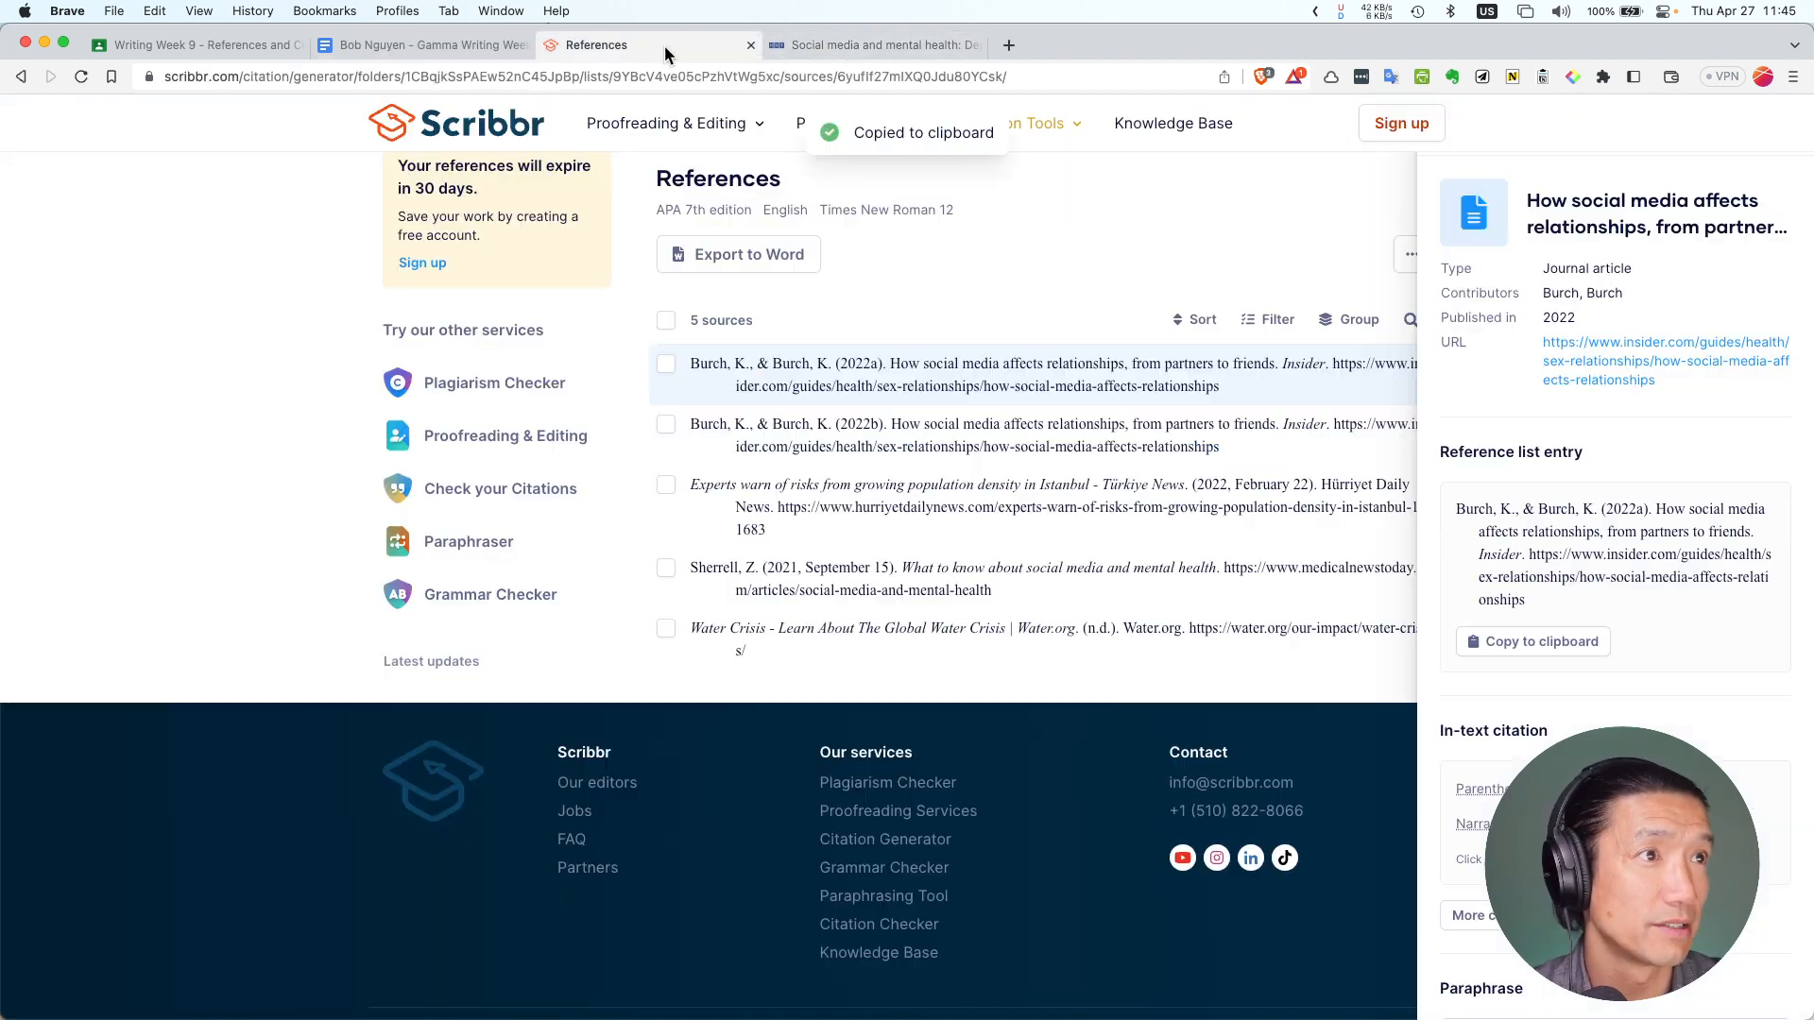
pyautogui.click(1015, 423)
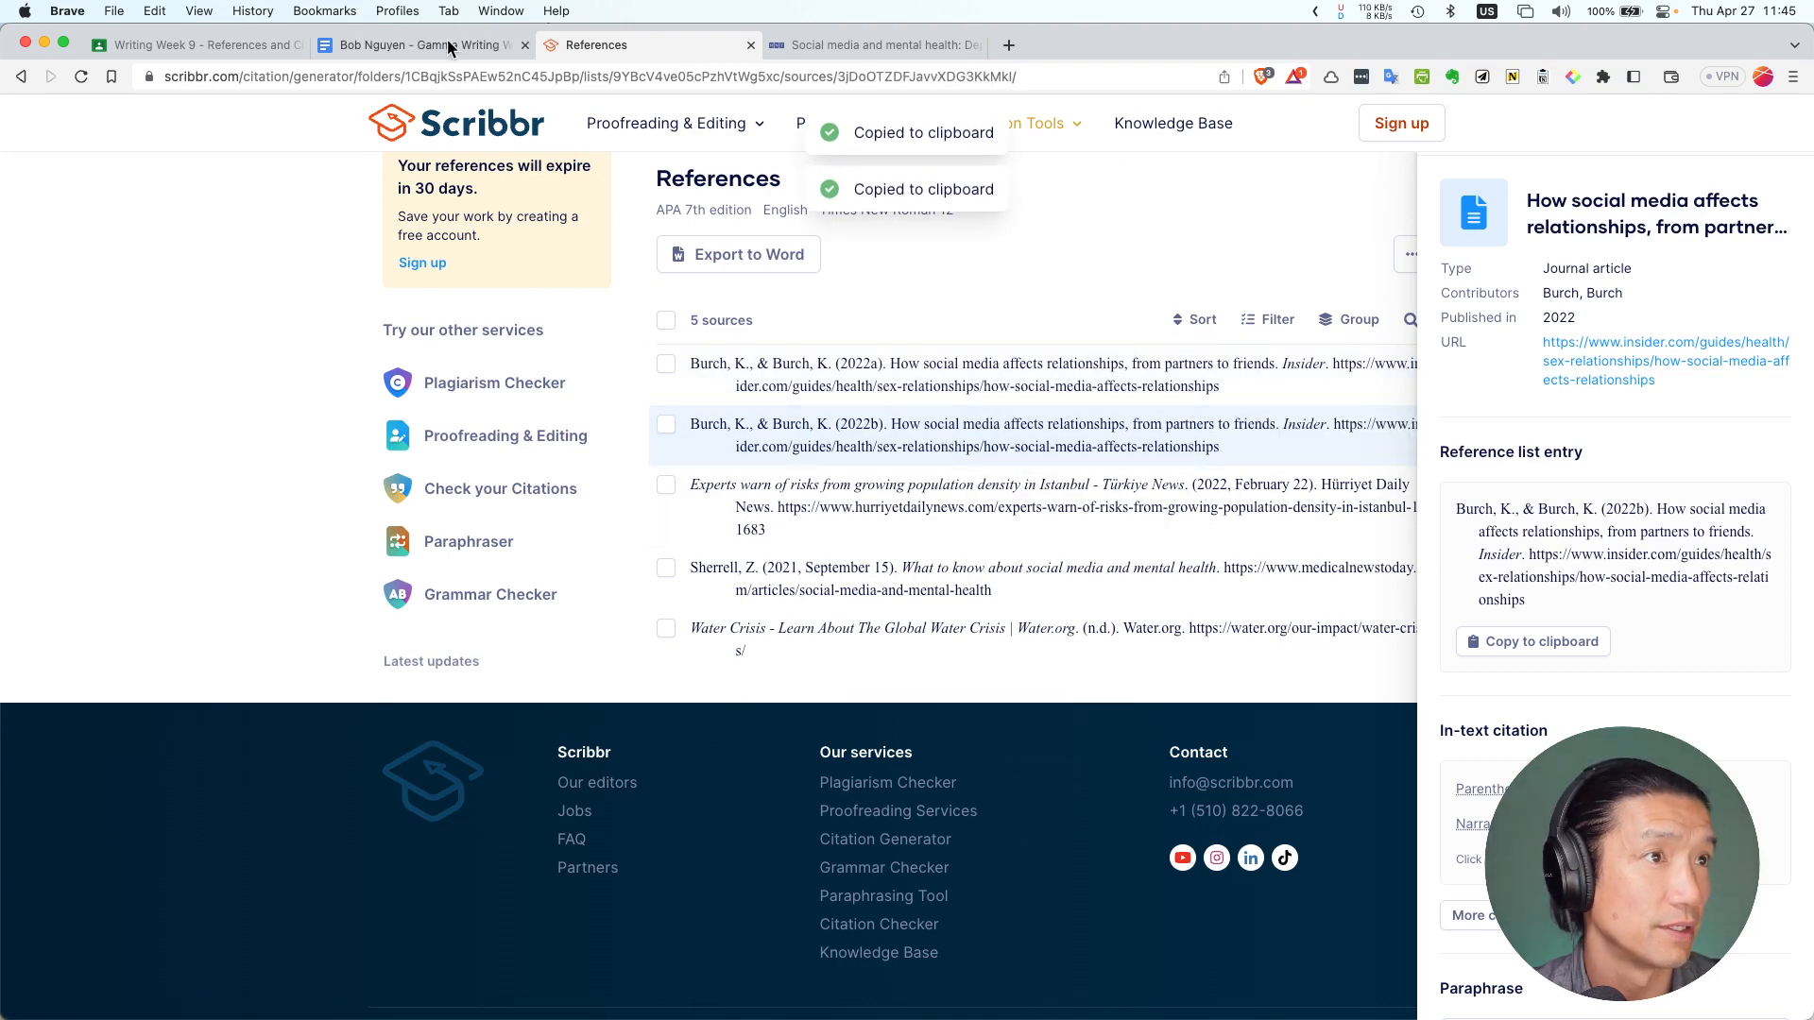
pyautogui.click(420, 44)
pyautogui.press('super+v')
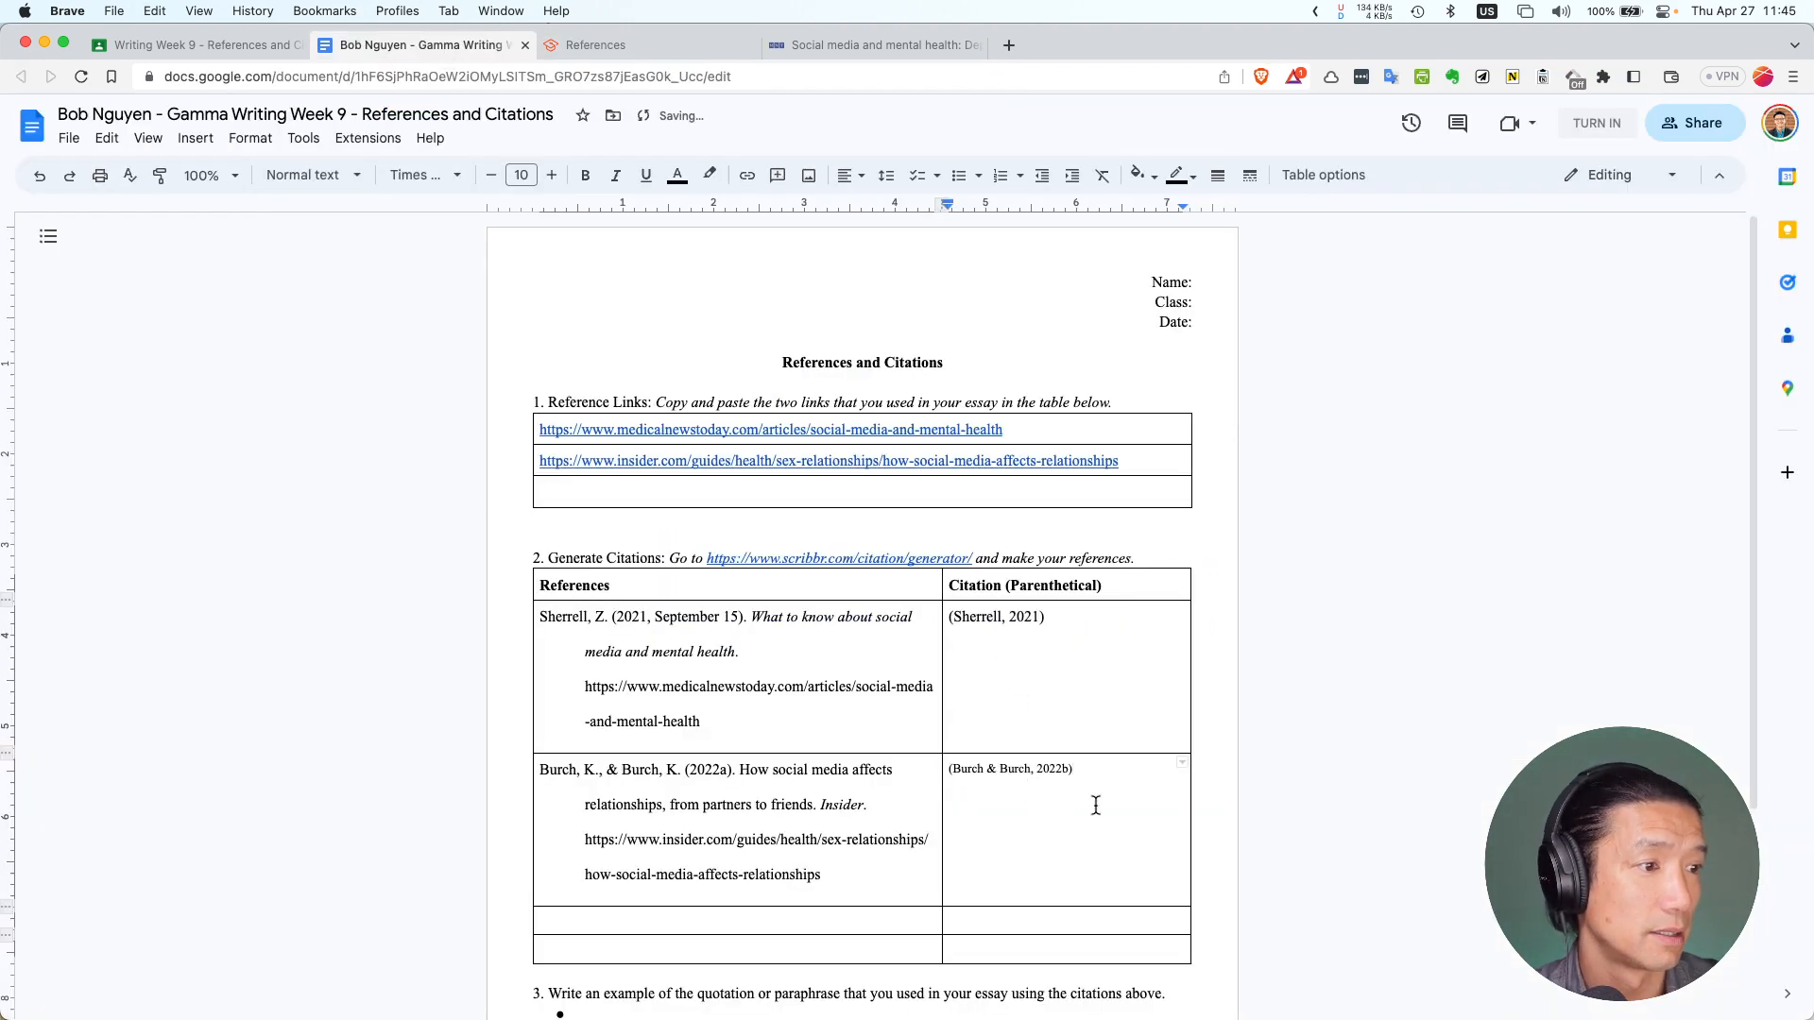
pyautogui.tripleClick(1096, 794)
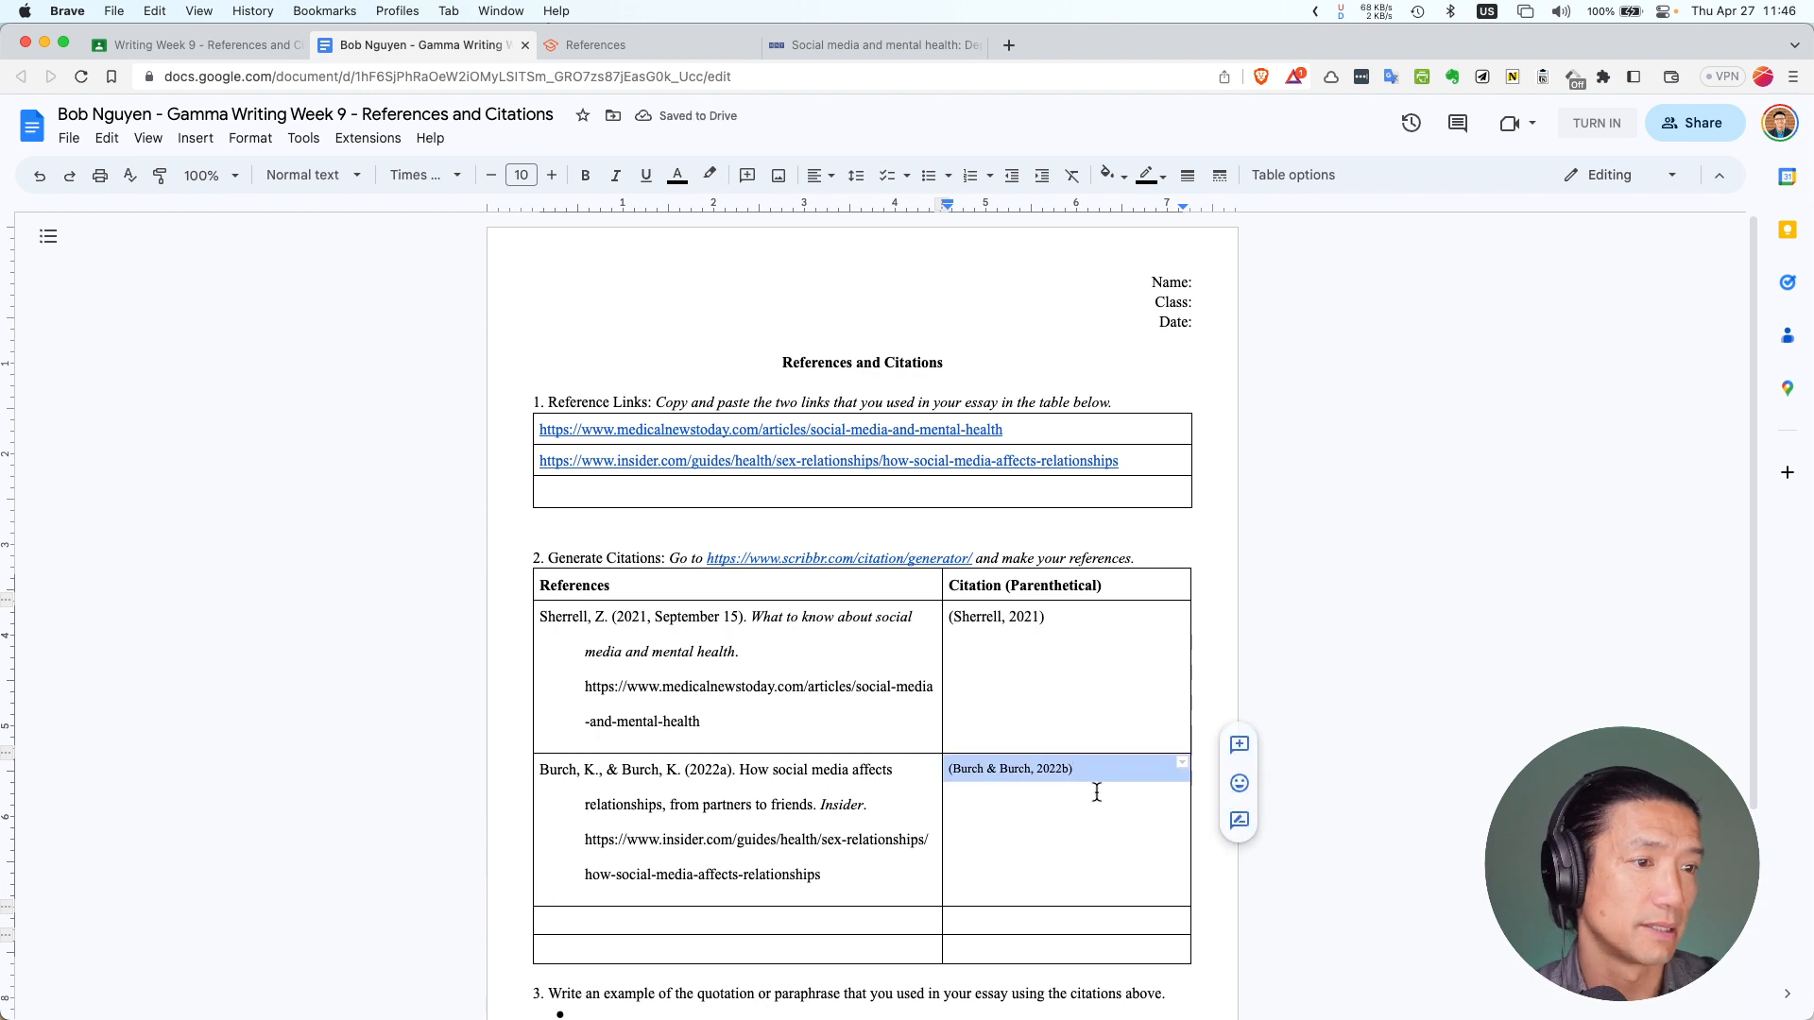
pyautogui.scroll(-3, 827, 853)
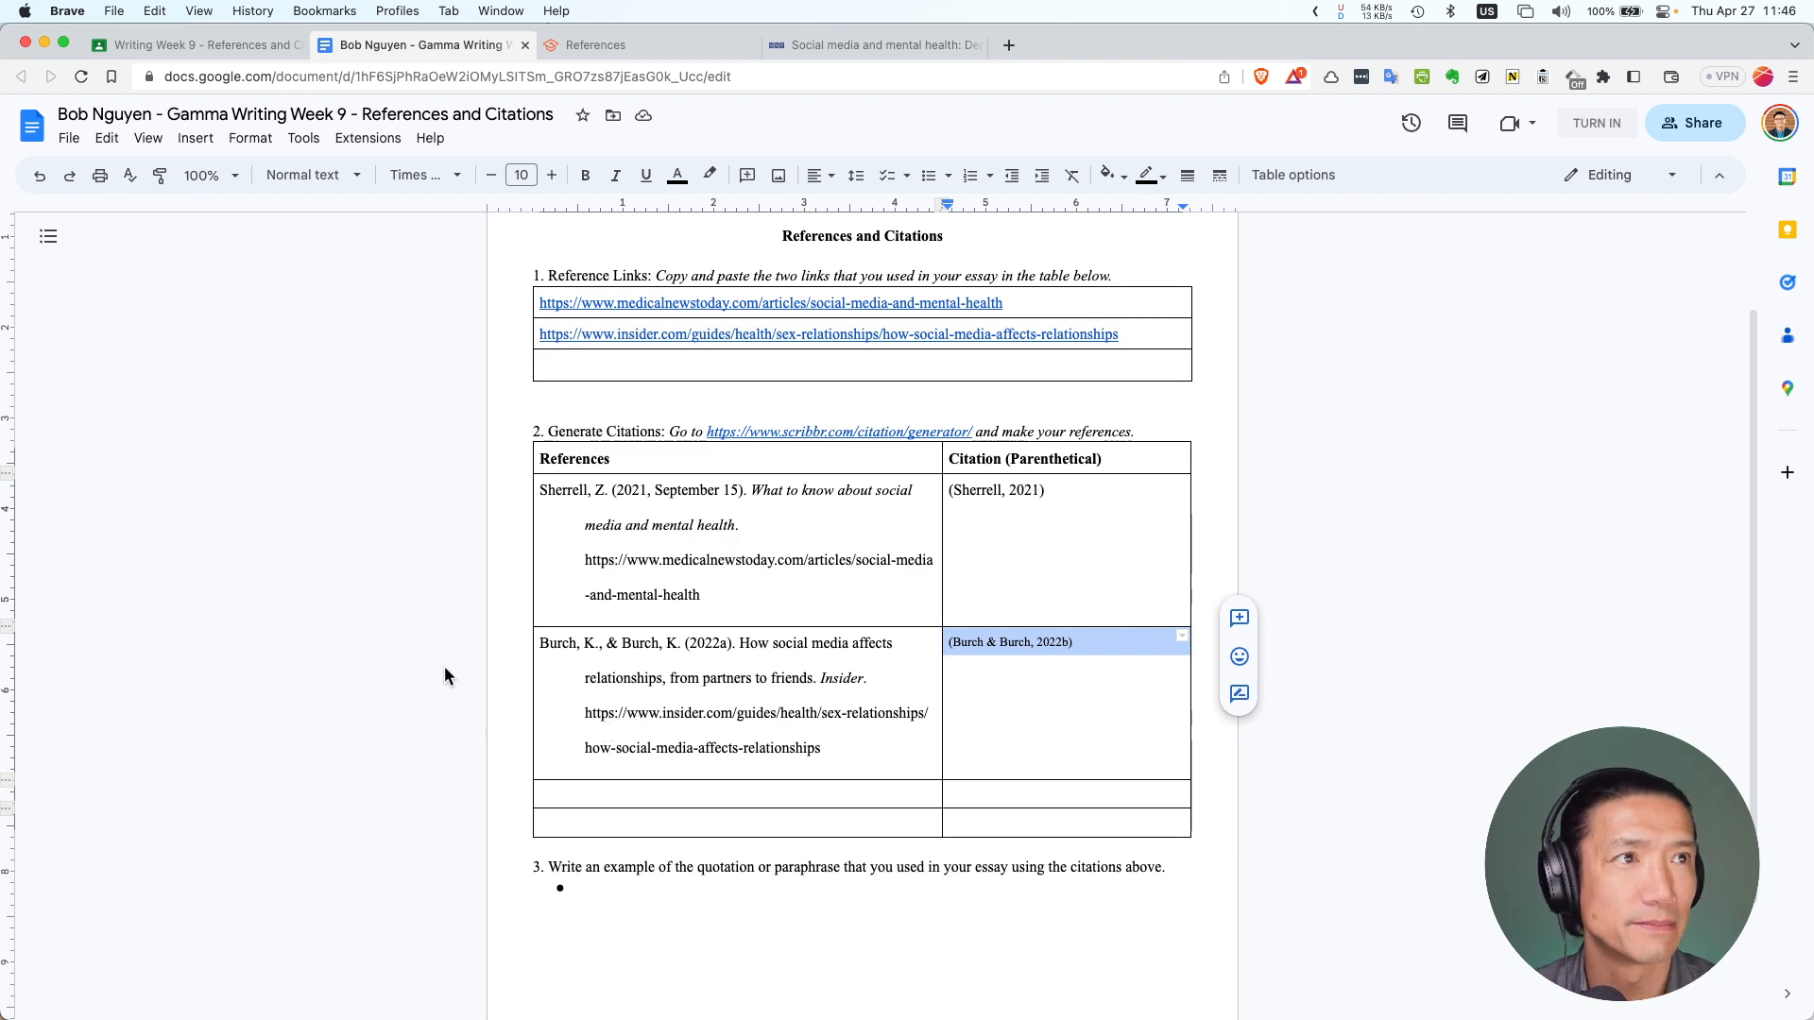
pyautogui.scroll(2, 444, 666)
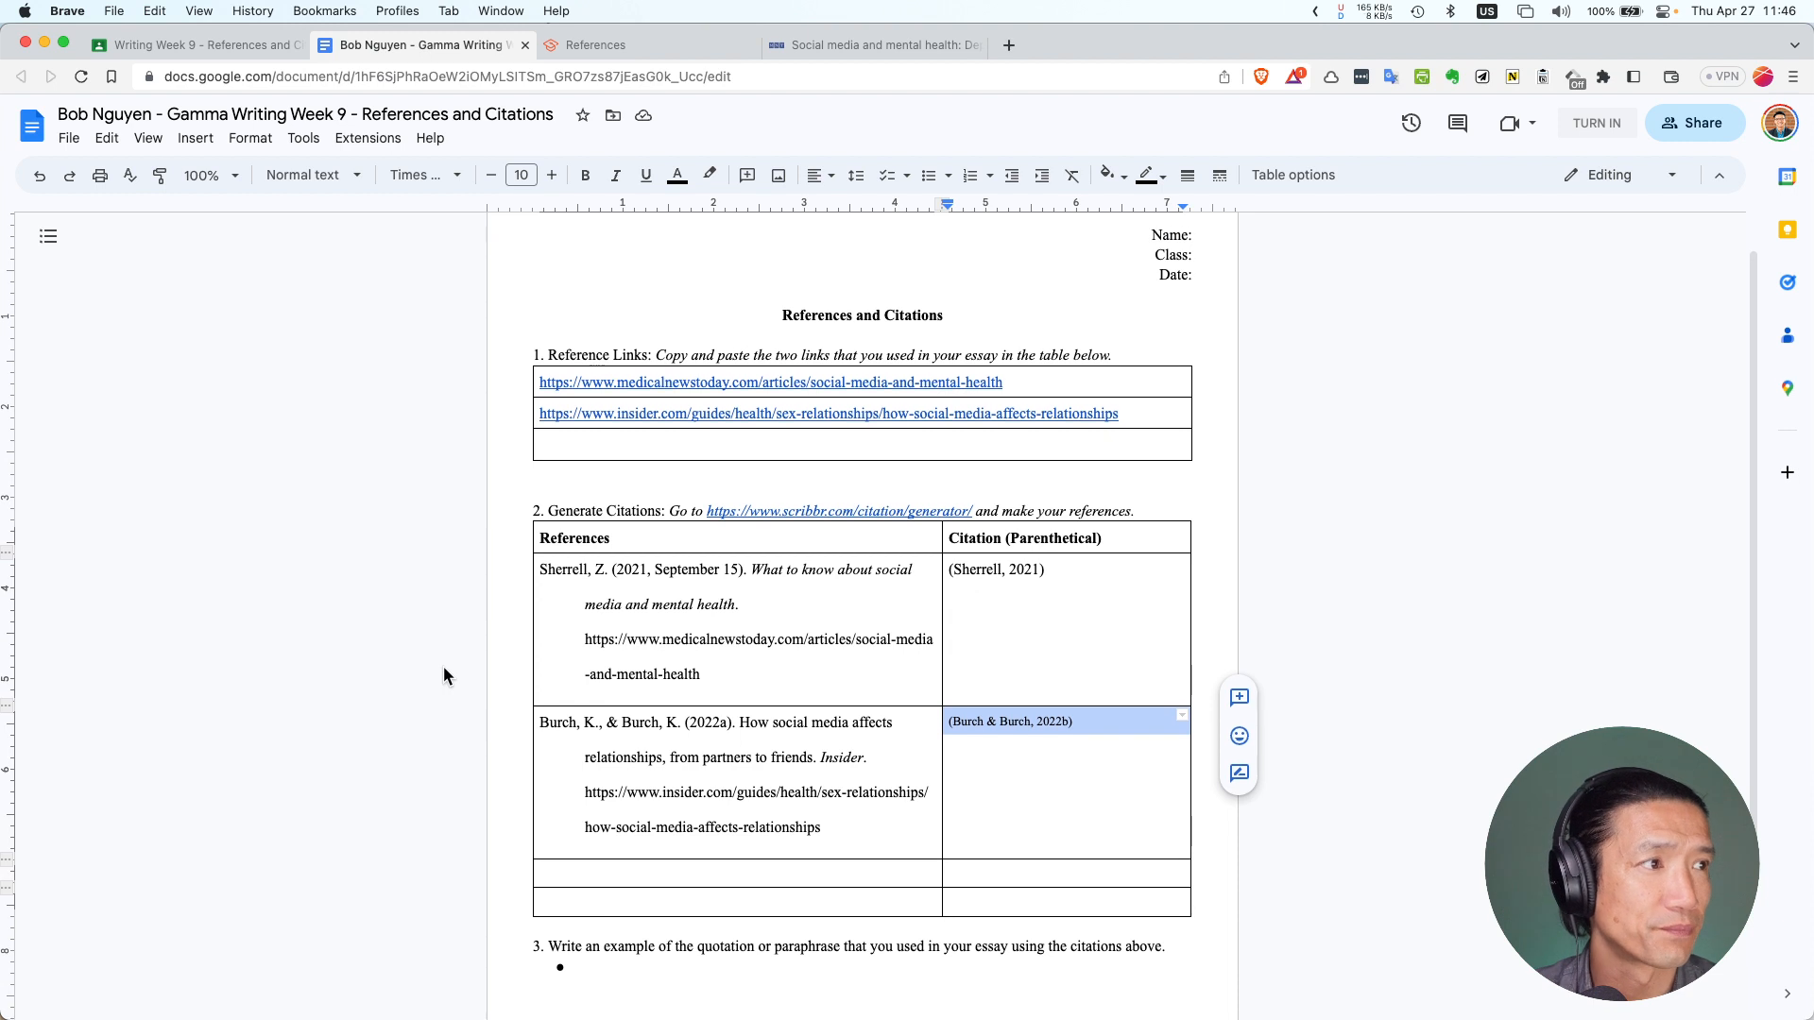
pyautogui.scroll(1, 444, 667)
# Enter the student's name, Class GM-12 and Date 27/04/2023 in the worksheet header lines
pyautogui.click(1198, 283)
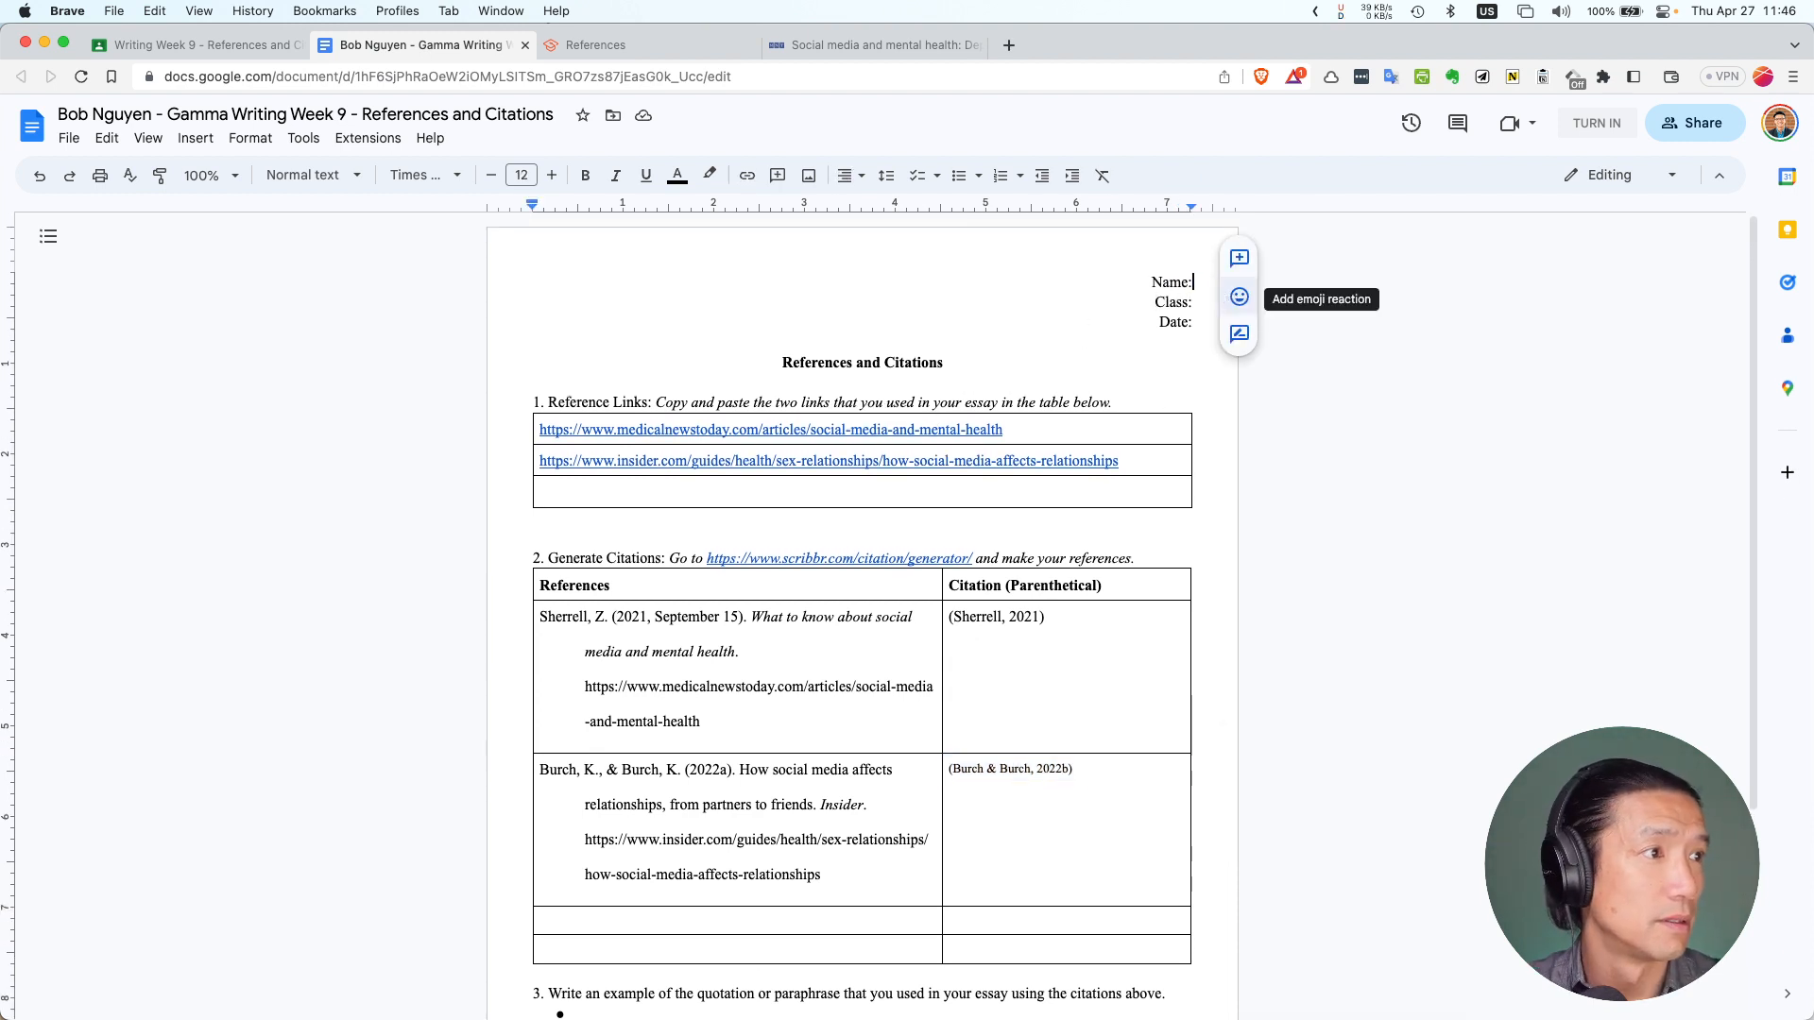
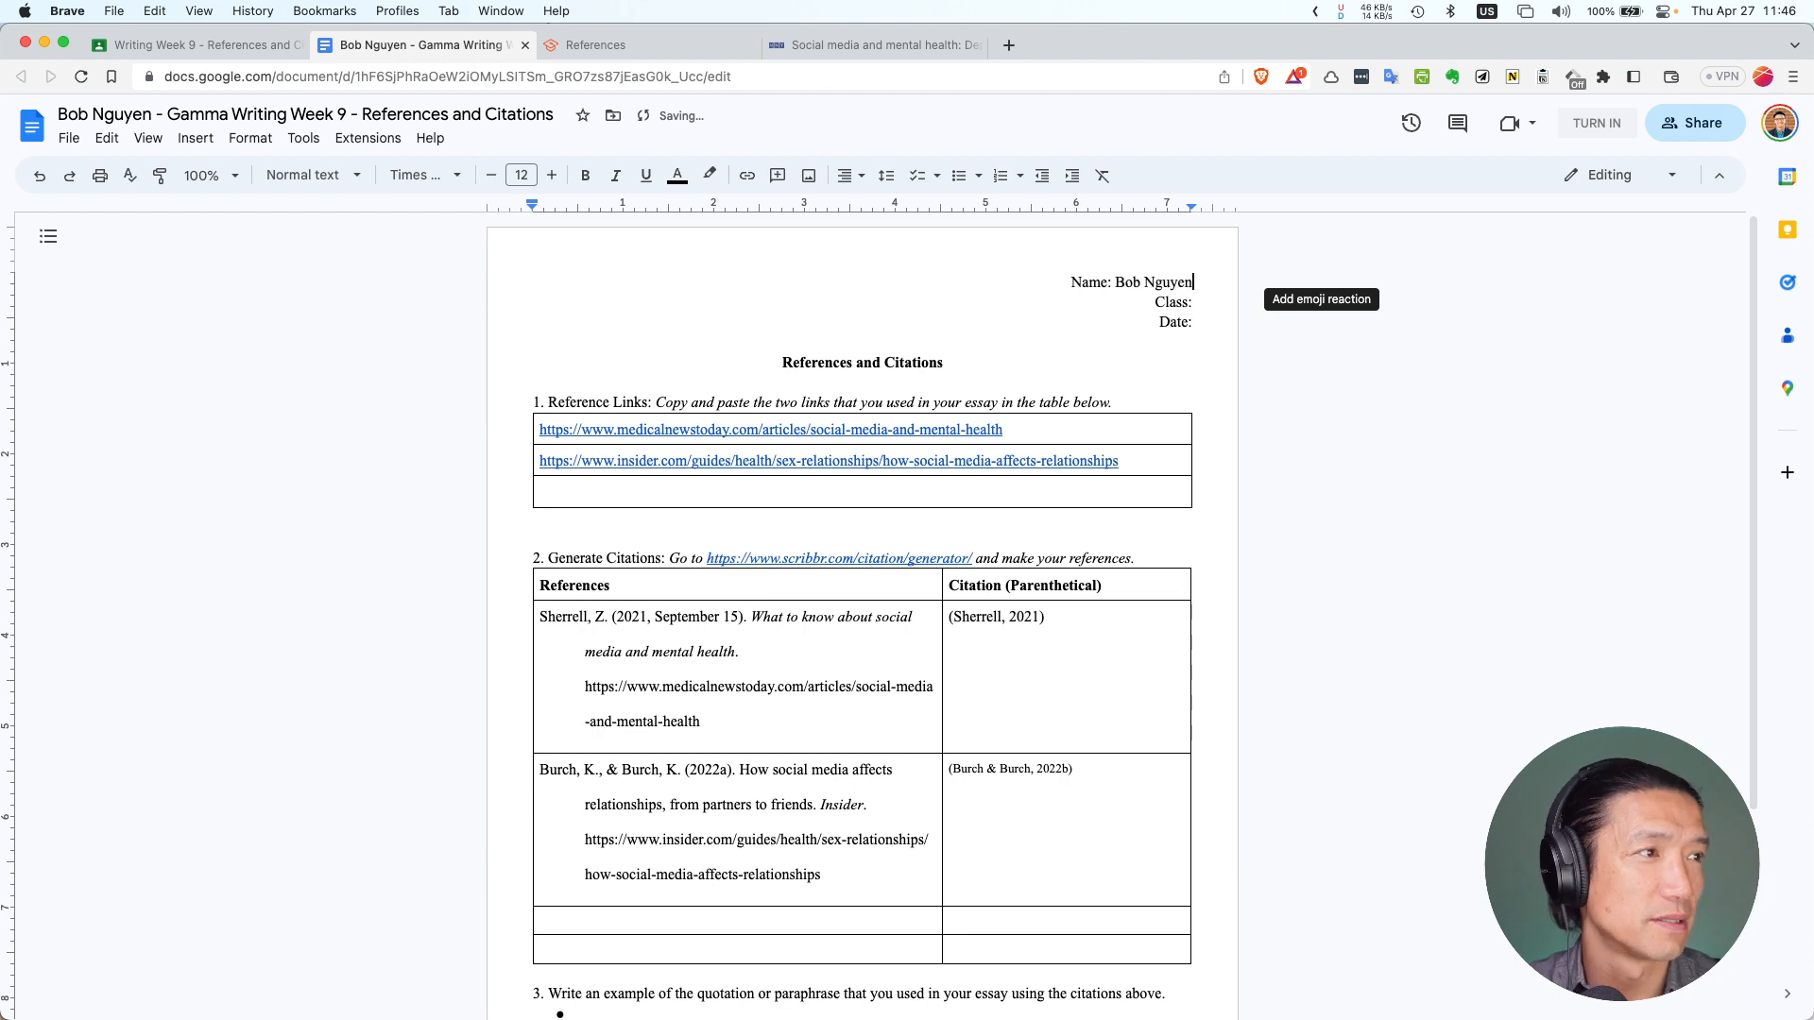
pyautogui.write('GM-12 Date: ')
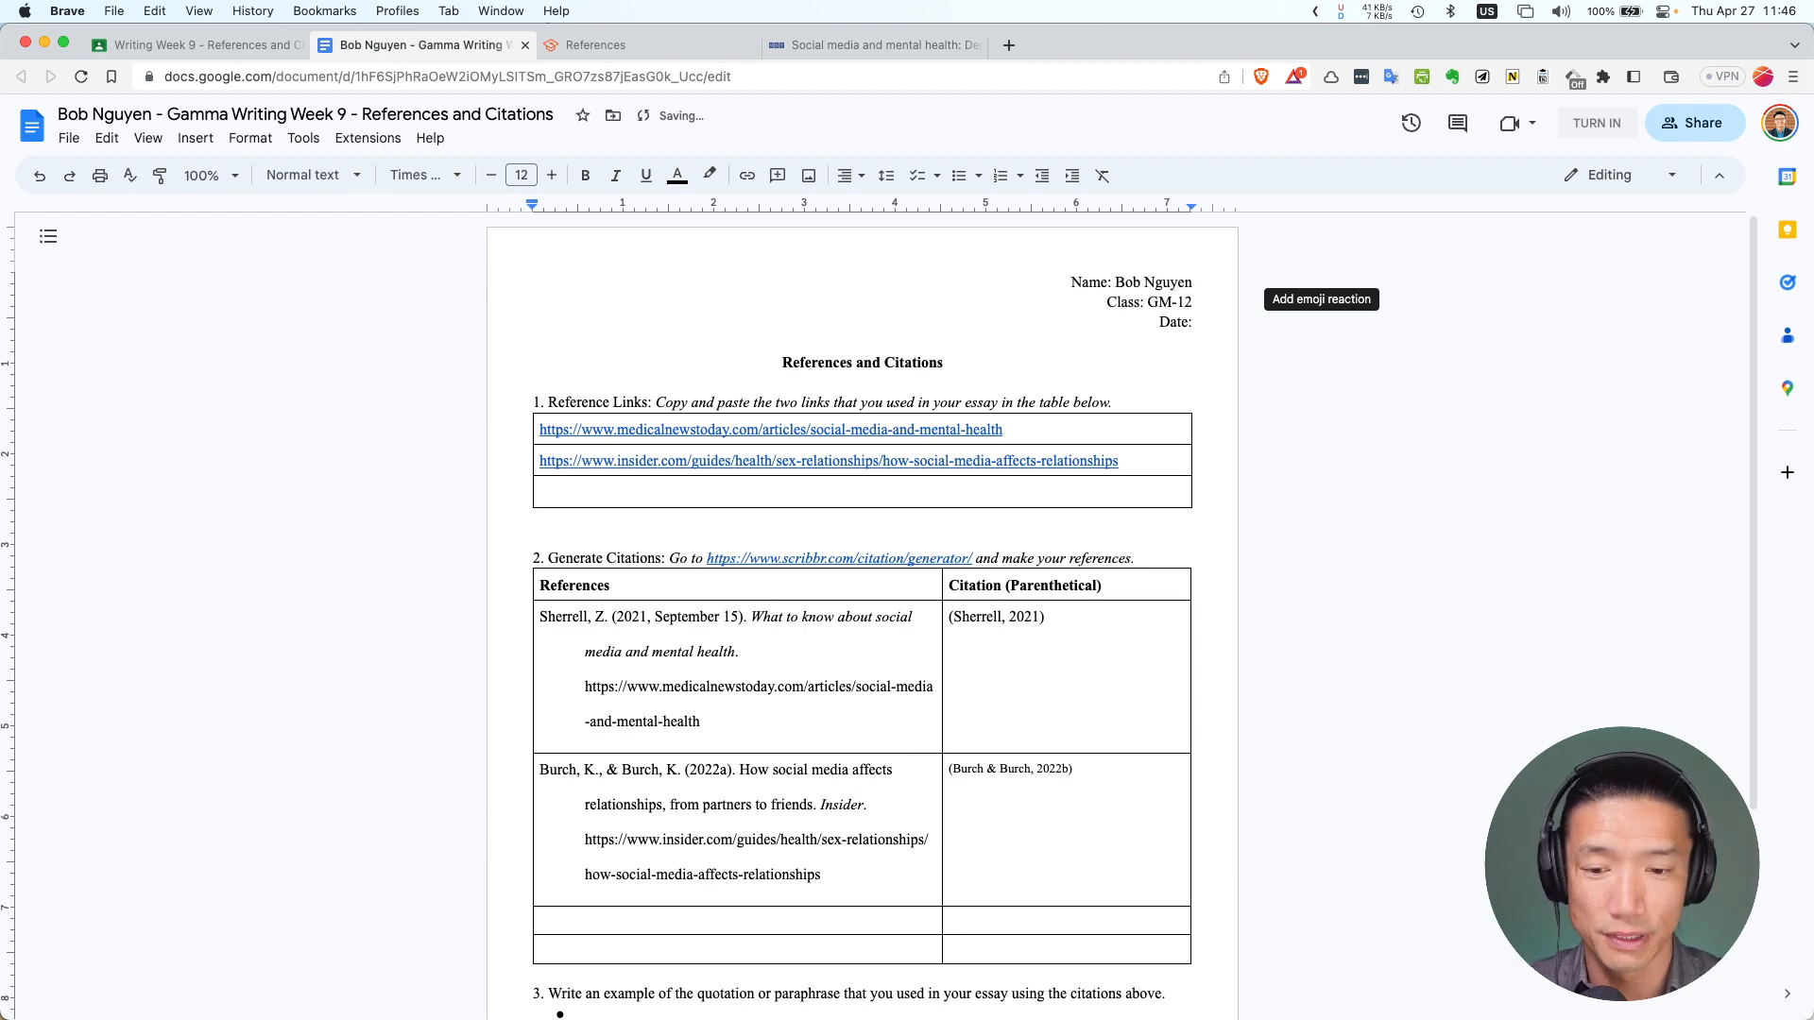
pyautogui.write('27/0')
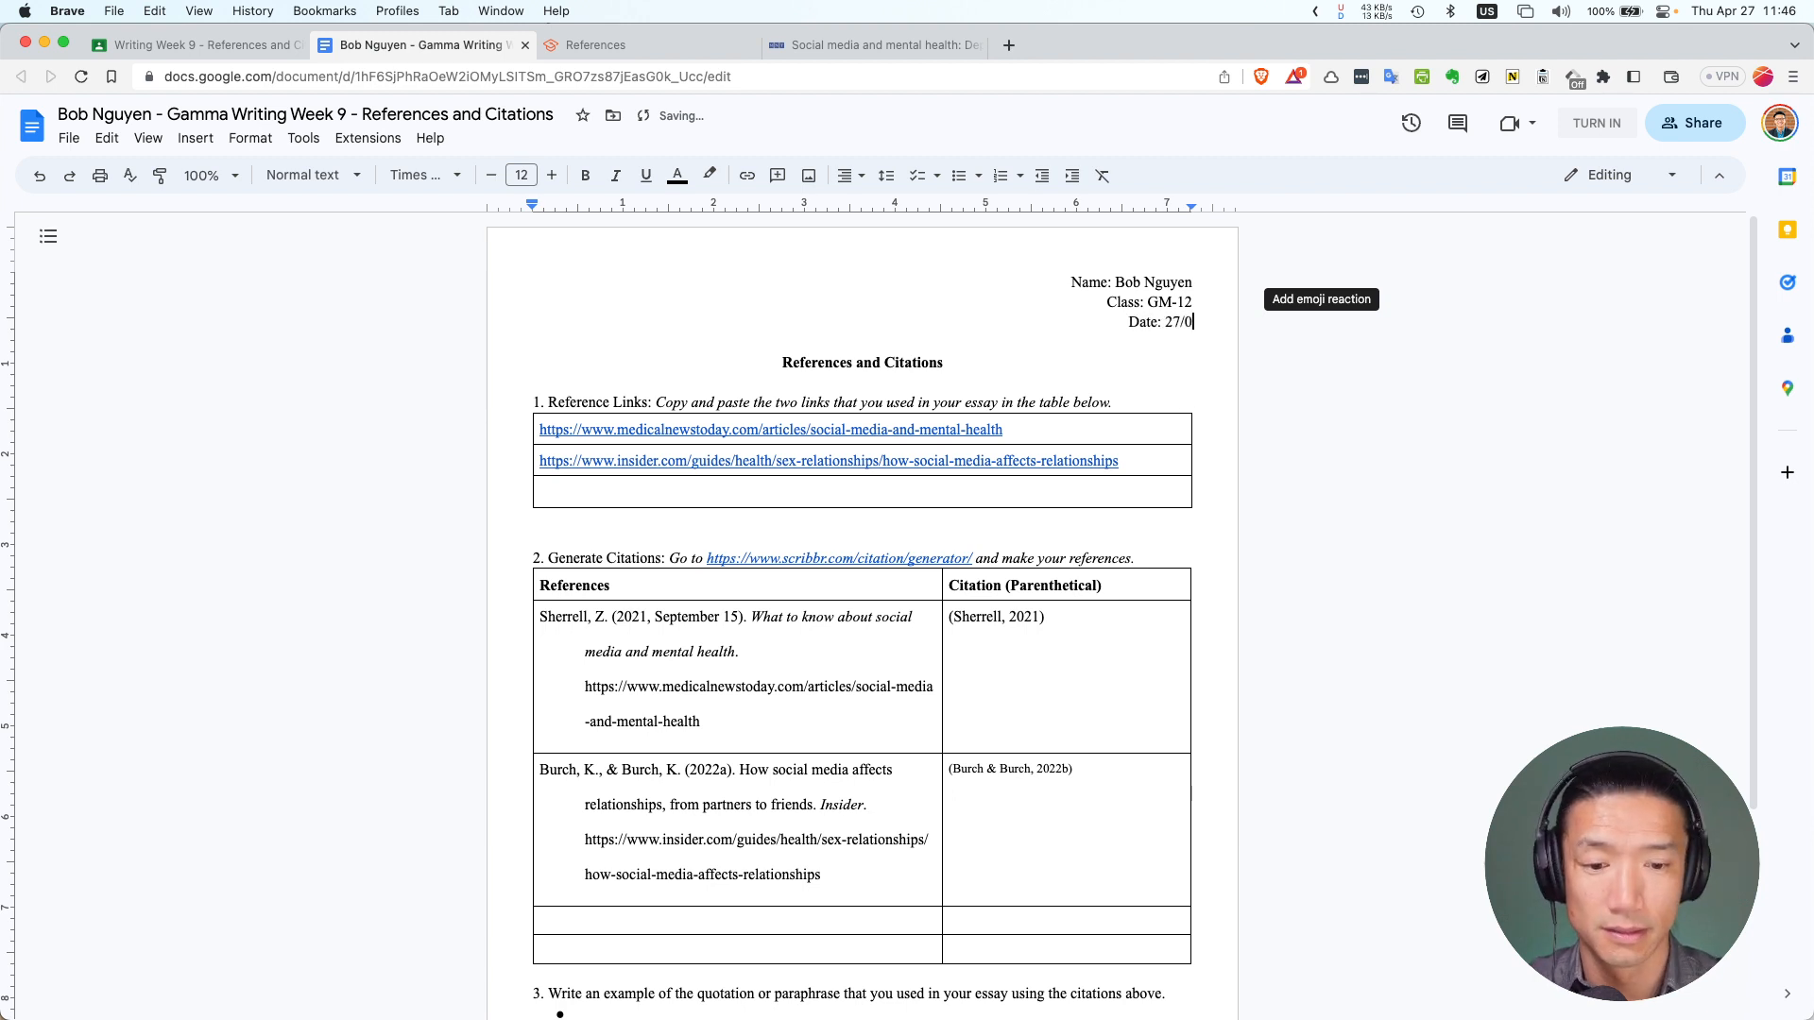
pyautogui.write('4/2023')
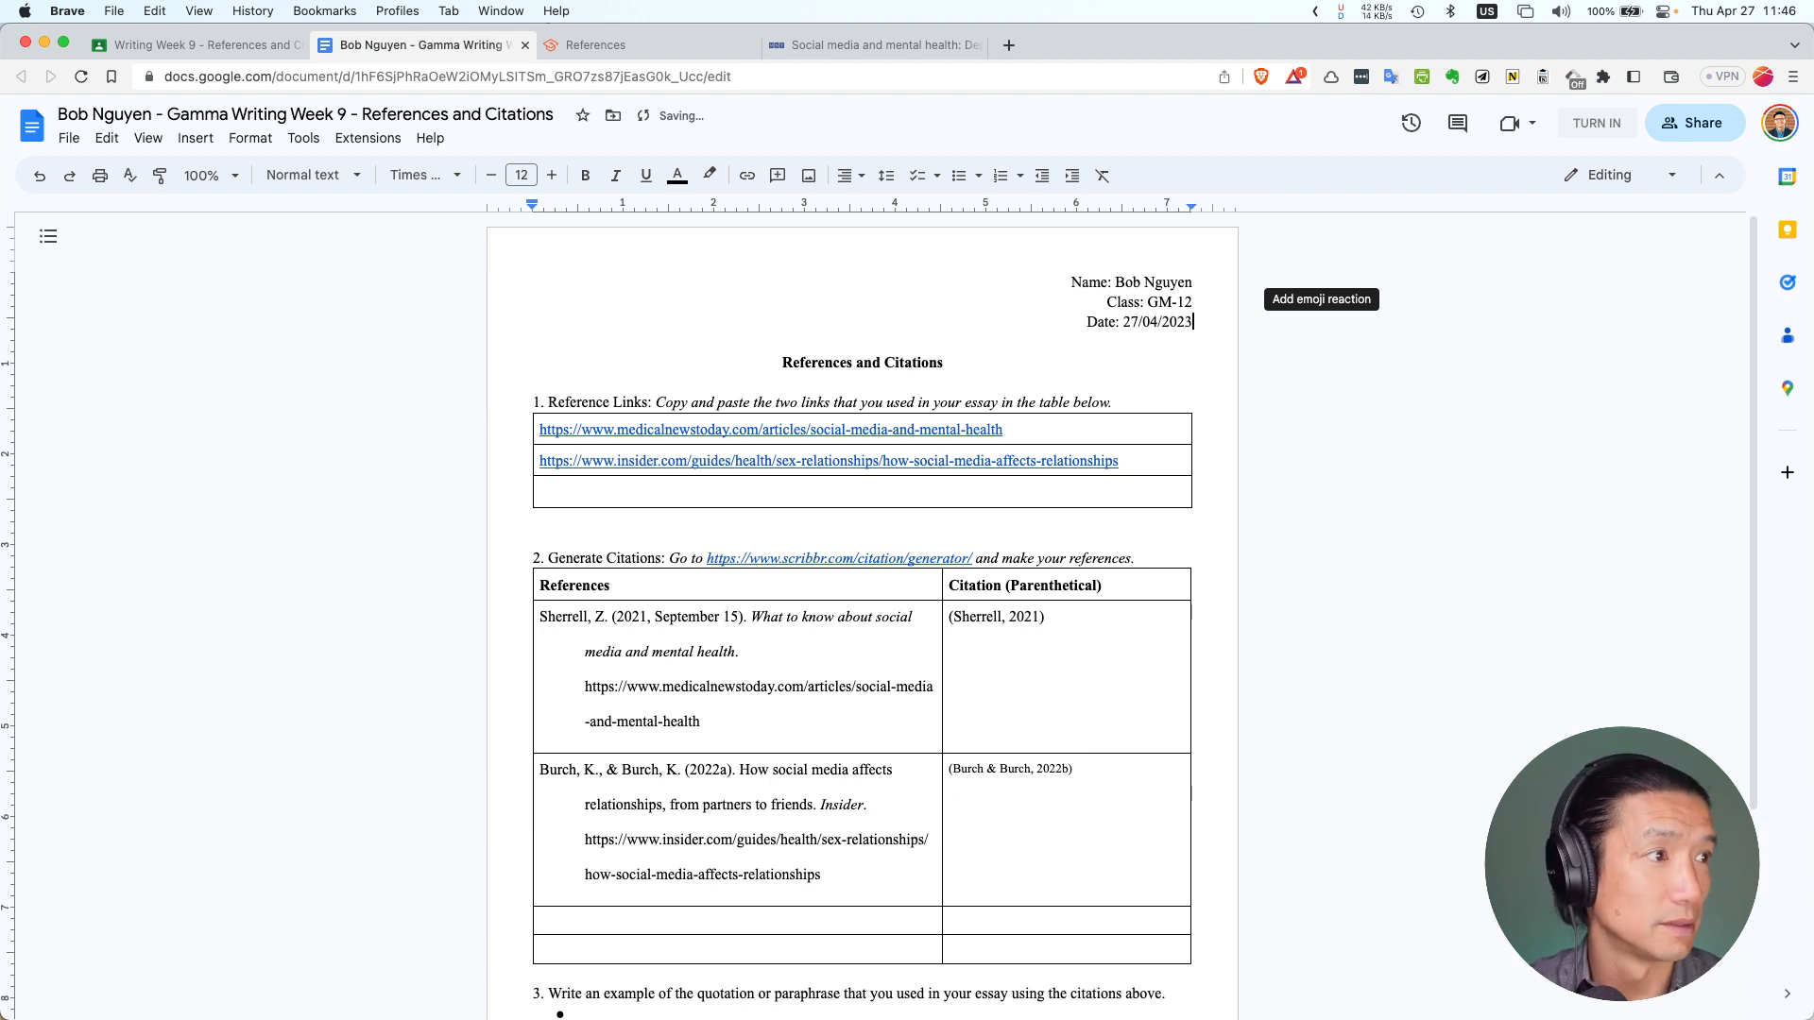
pyautogui.scroll(-3, 695, 552)
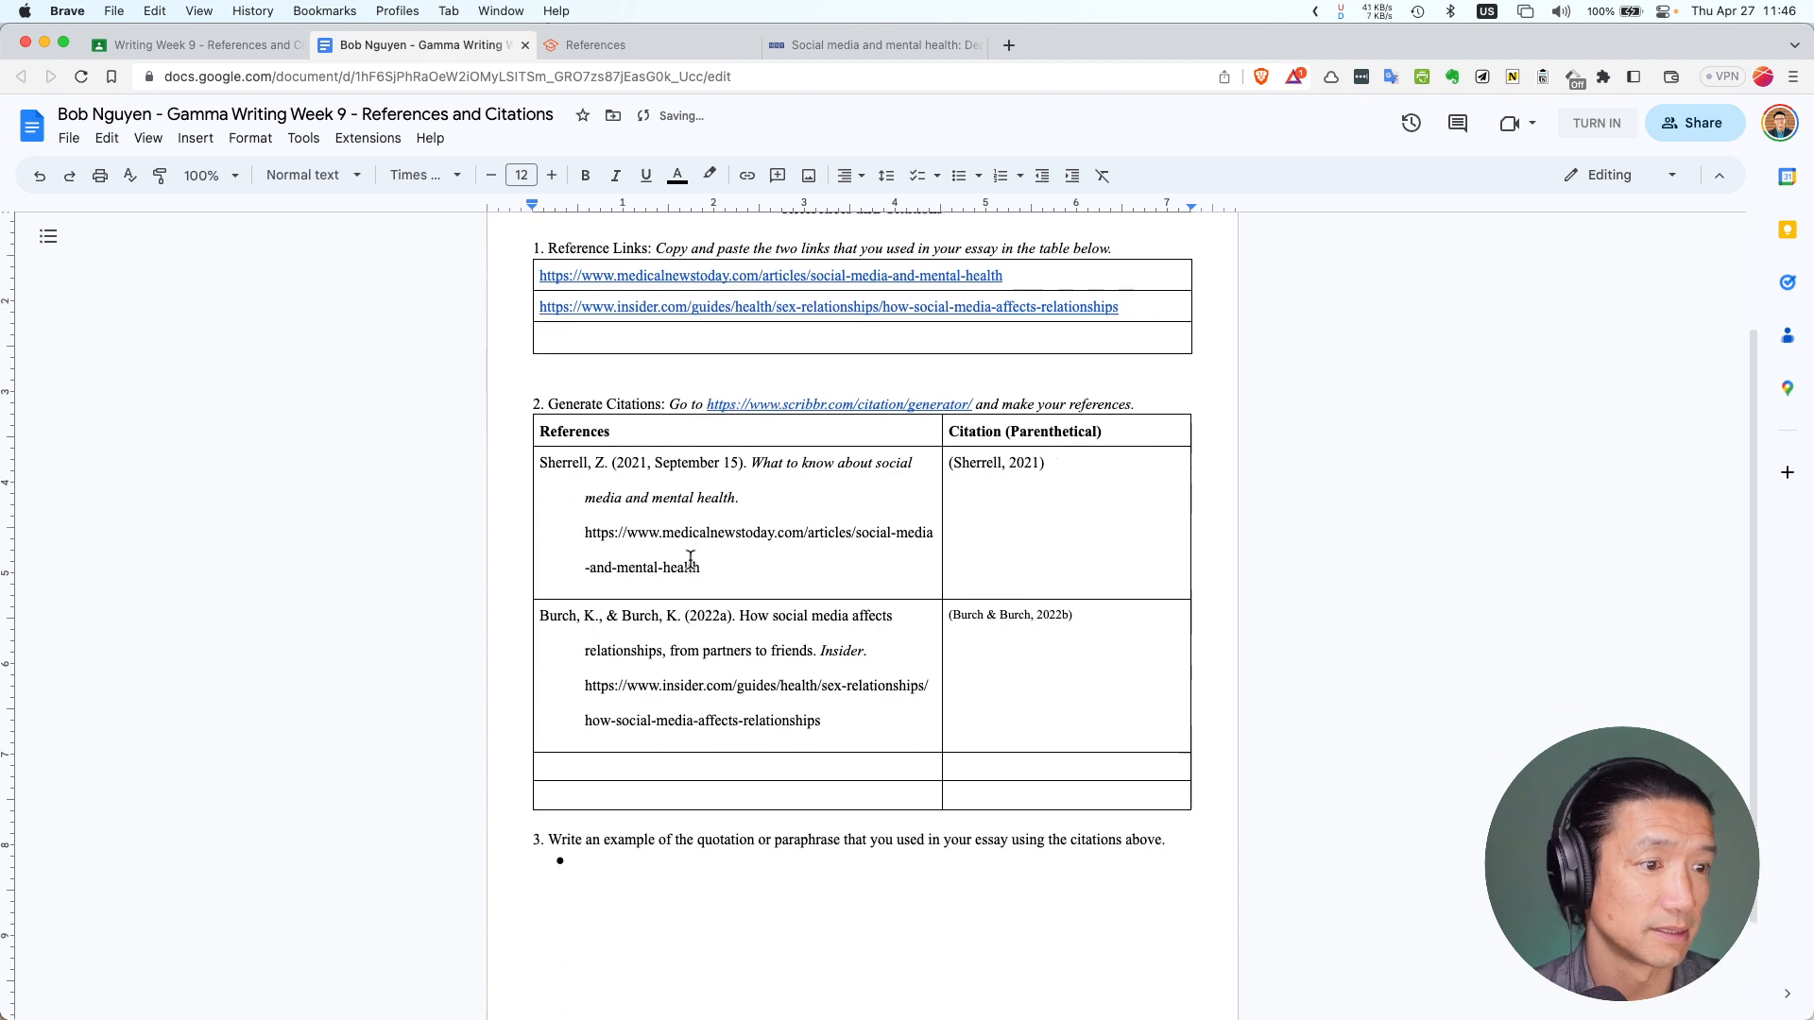
pyautogui.click(718, 862)
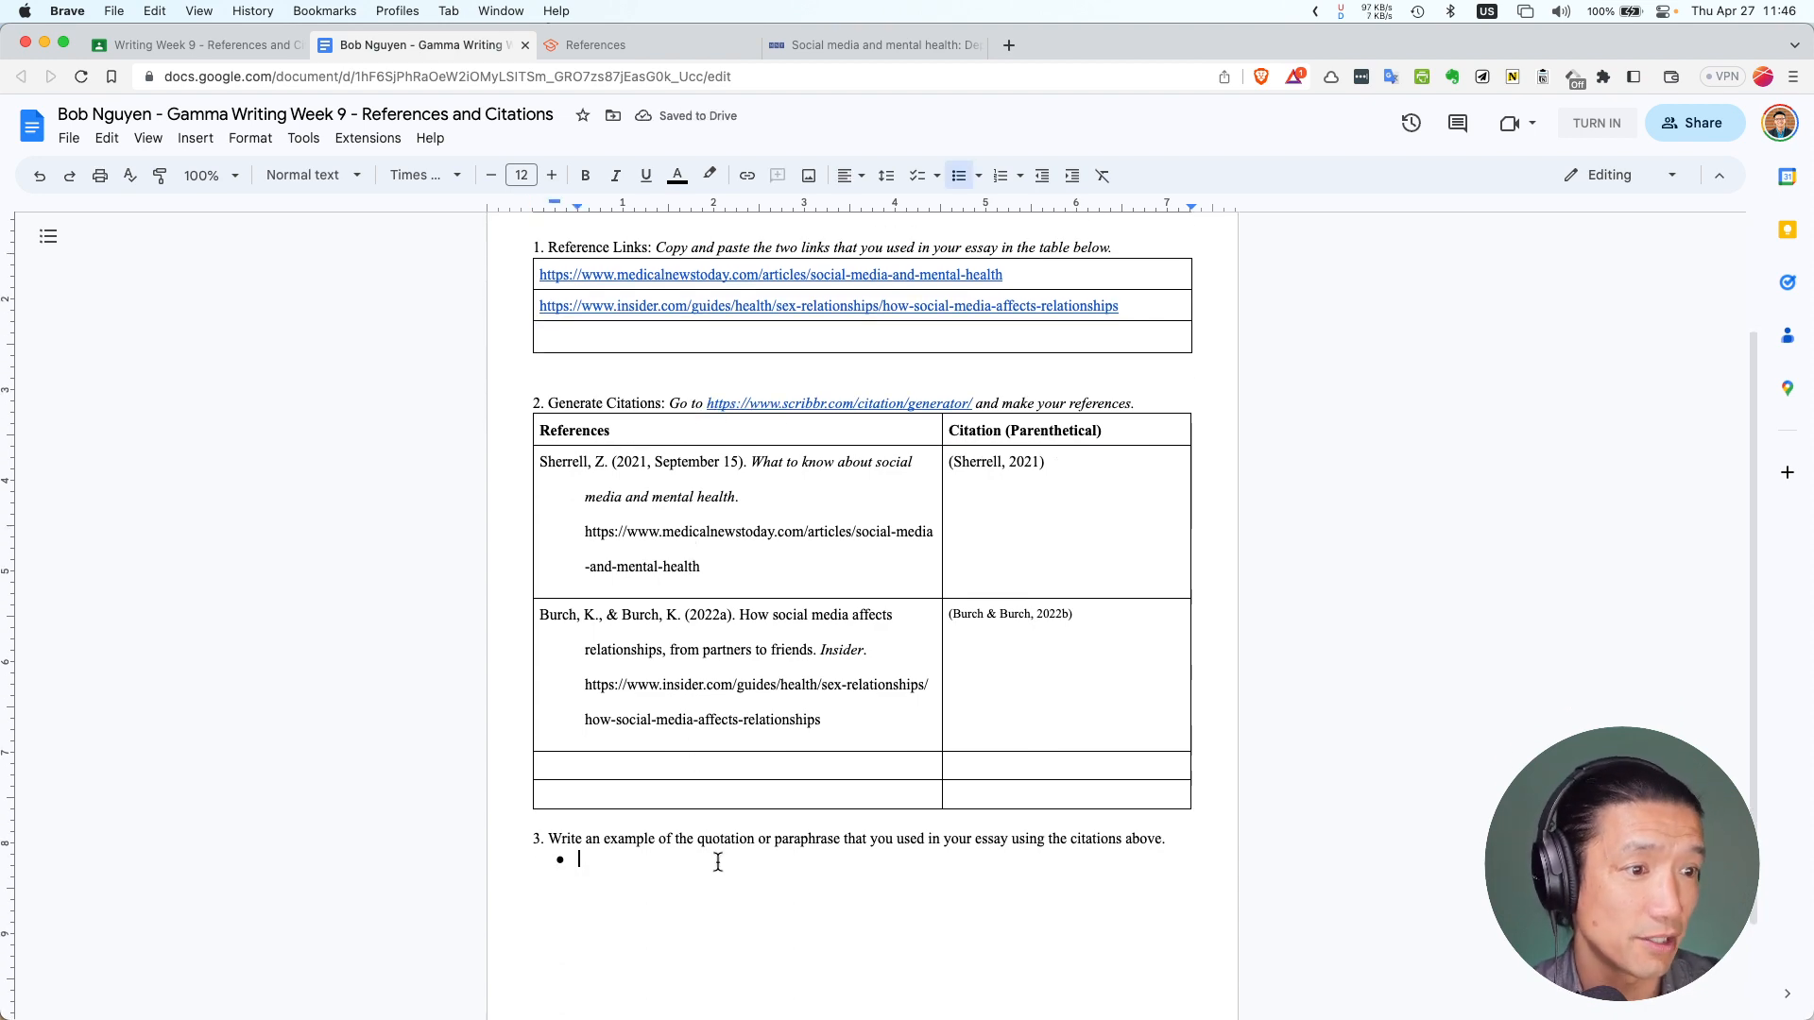
pyautogui.click(827, 44)
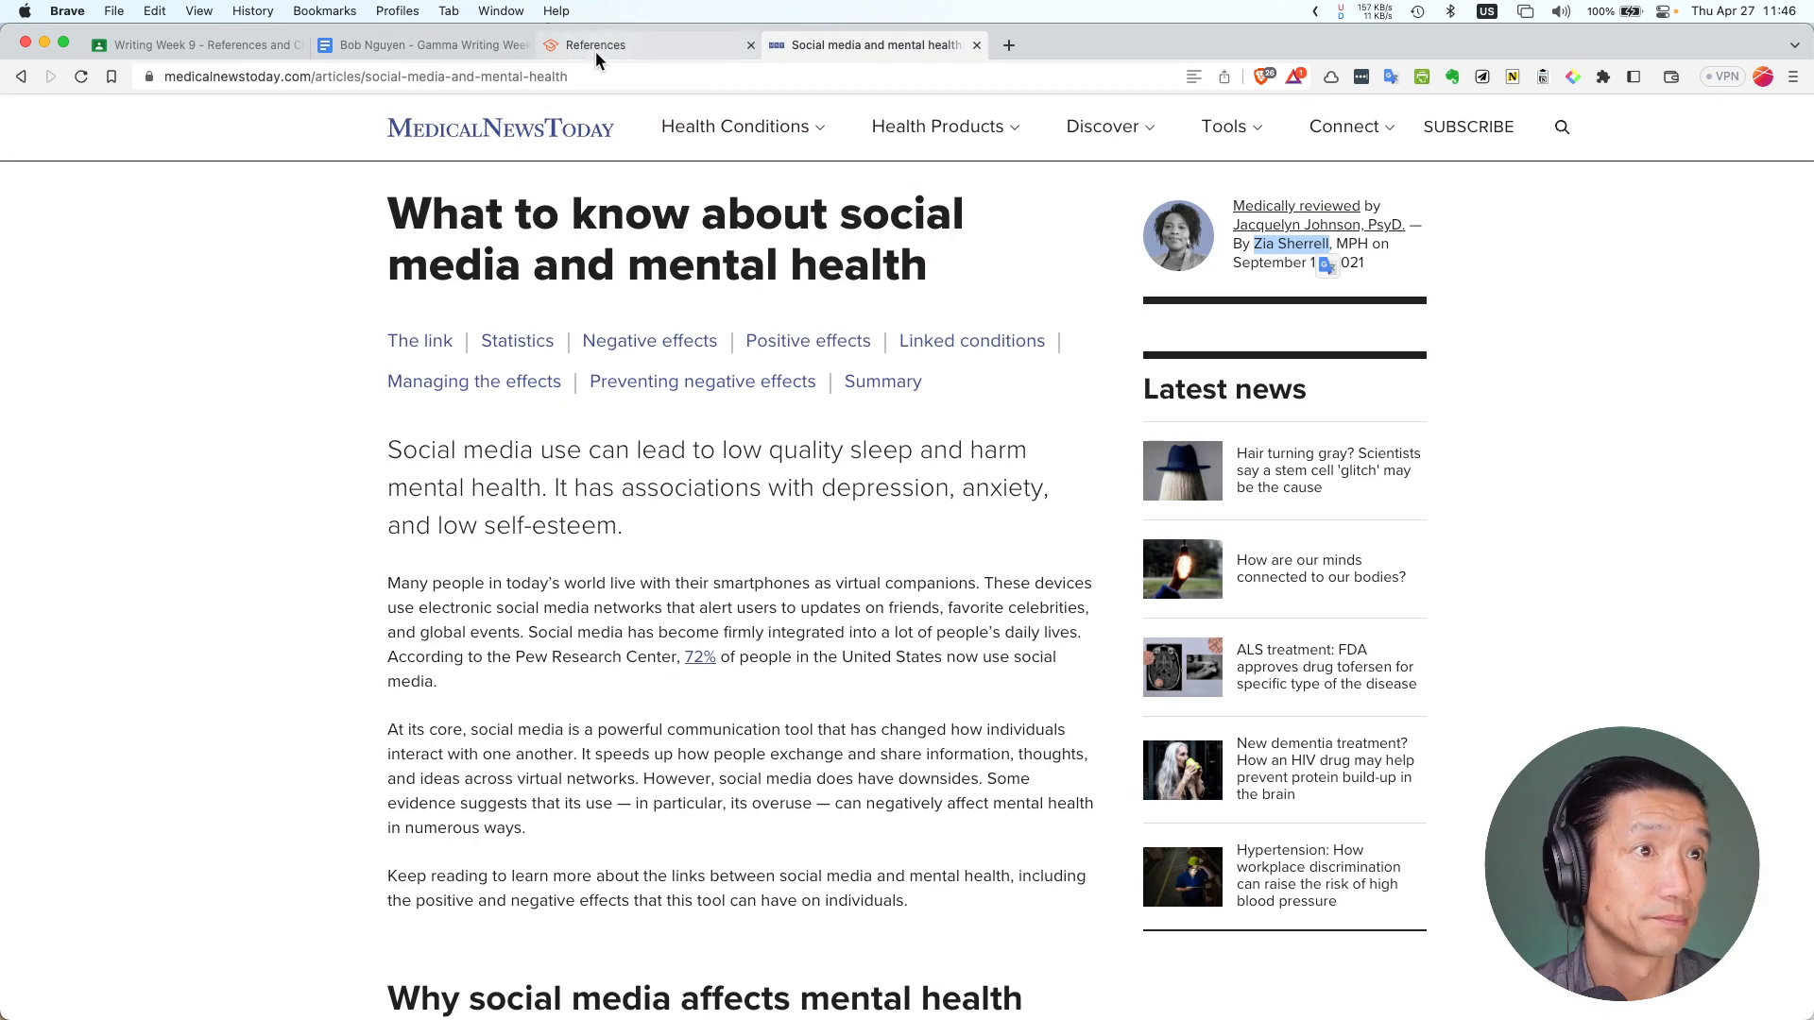
pyautogui.click(321, 12)
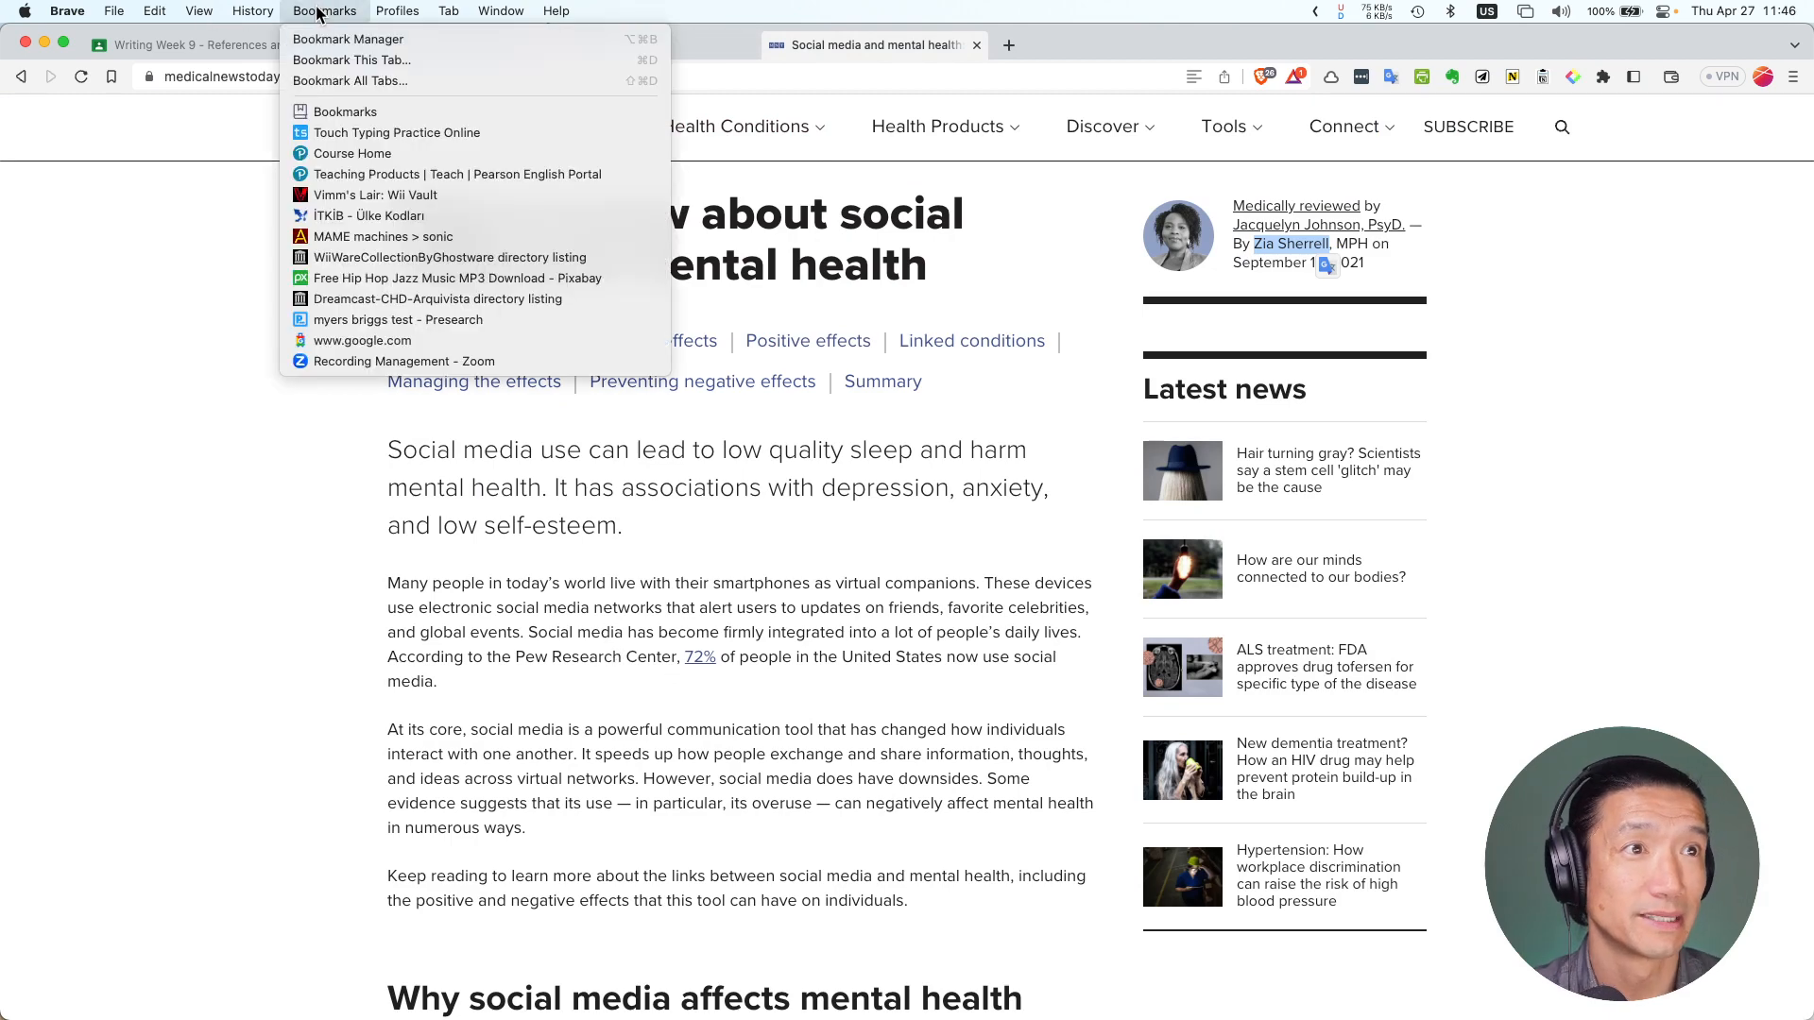
pyautogui.moveTo(252, 11)
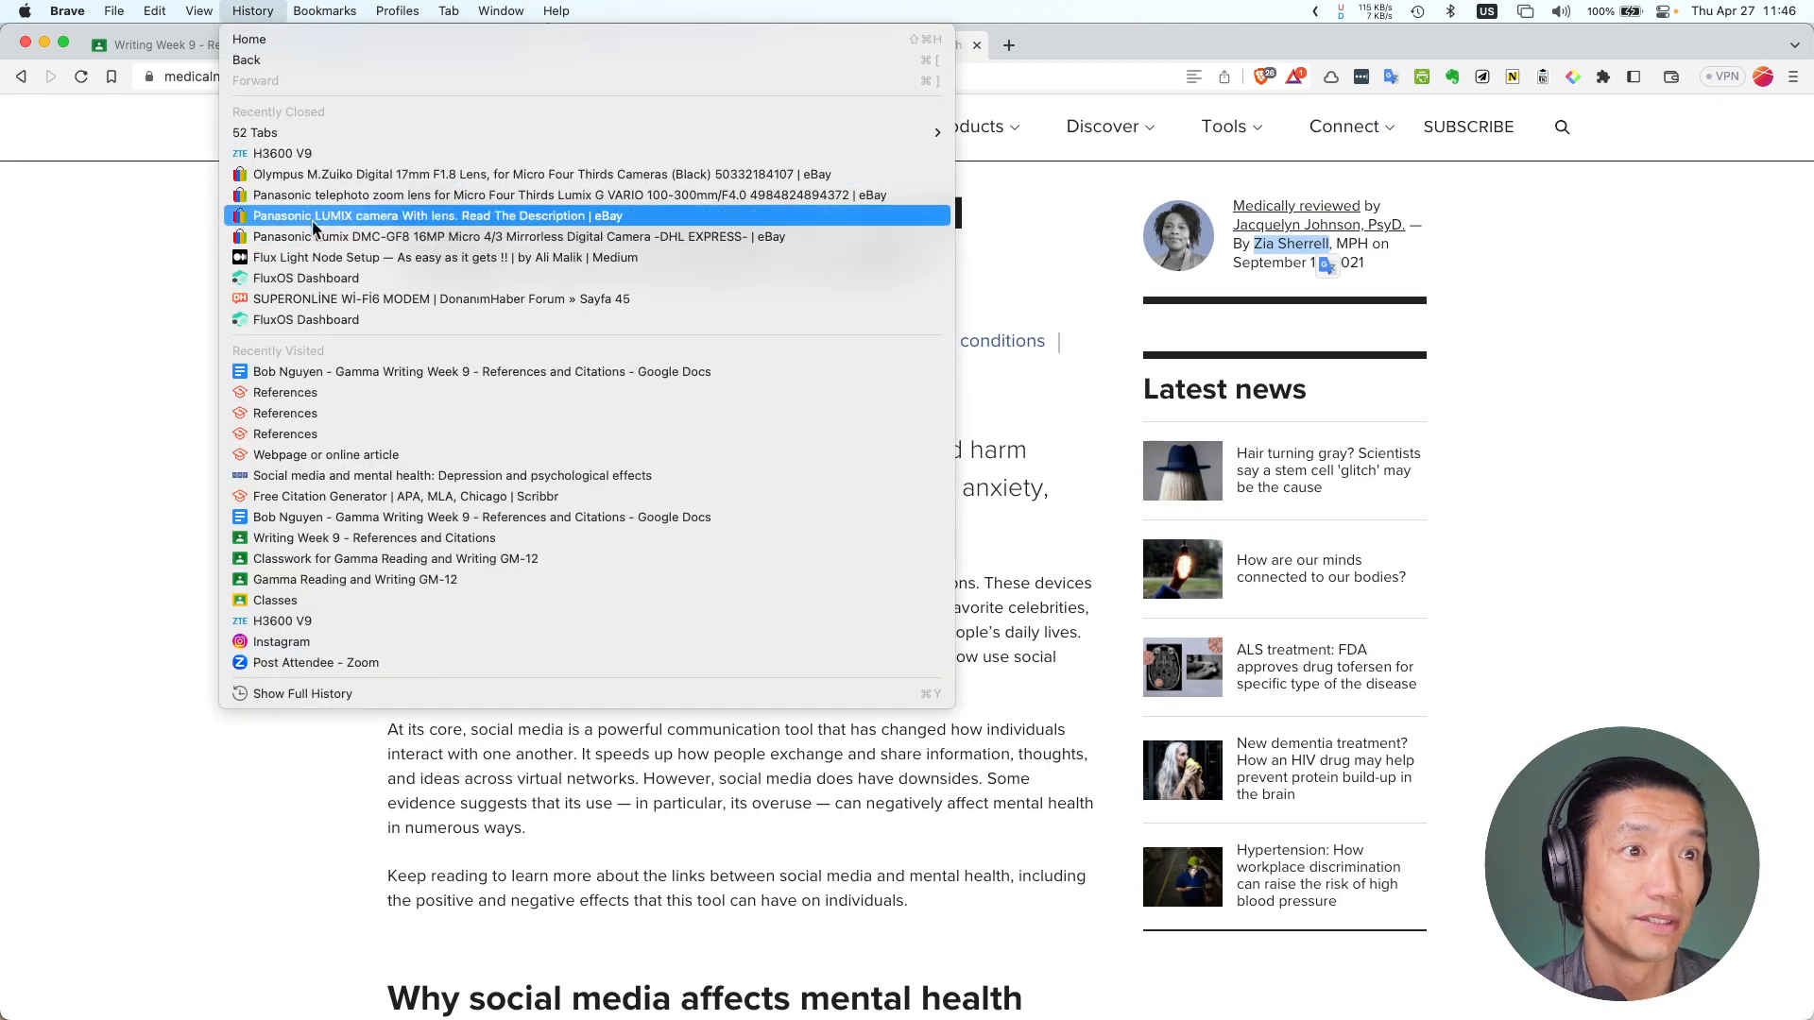
pyautogui.click(145, 356)
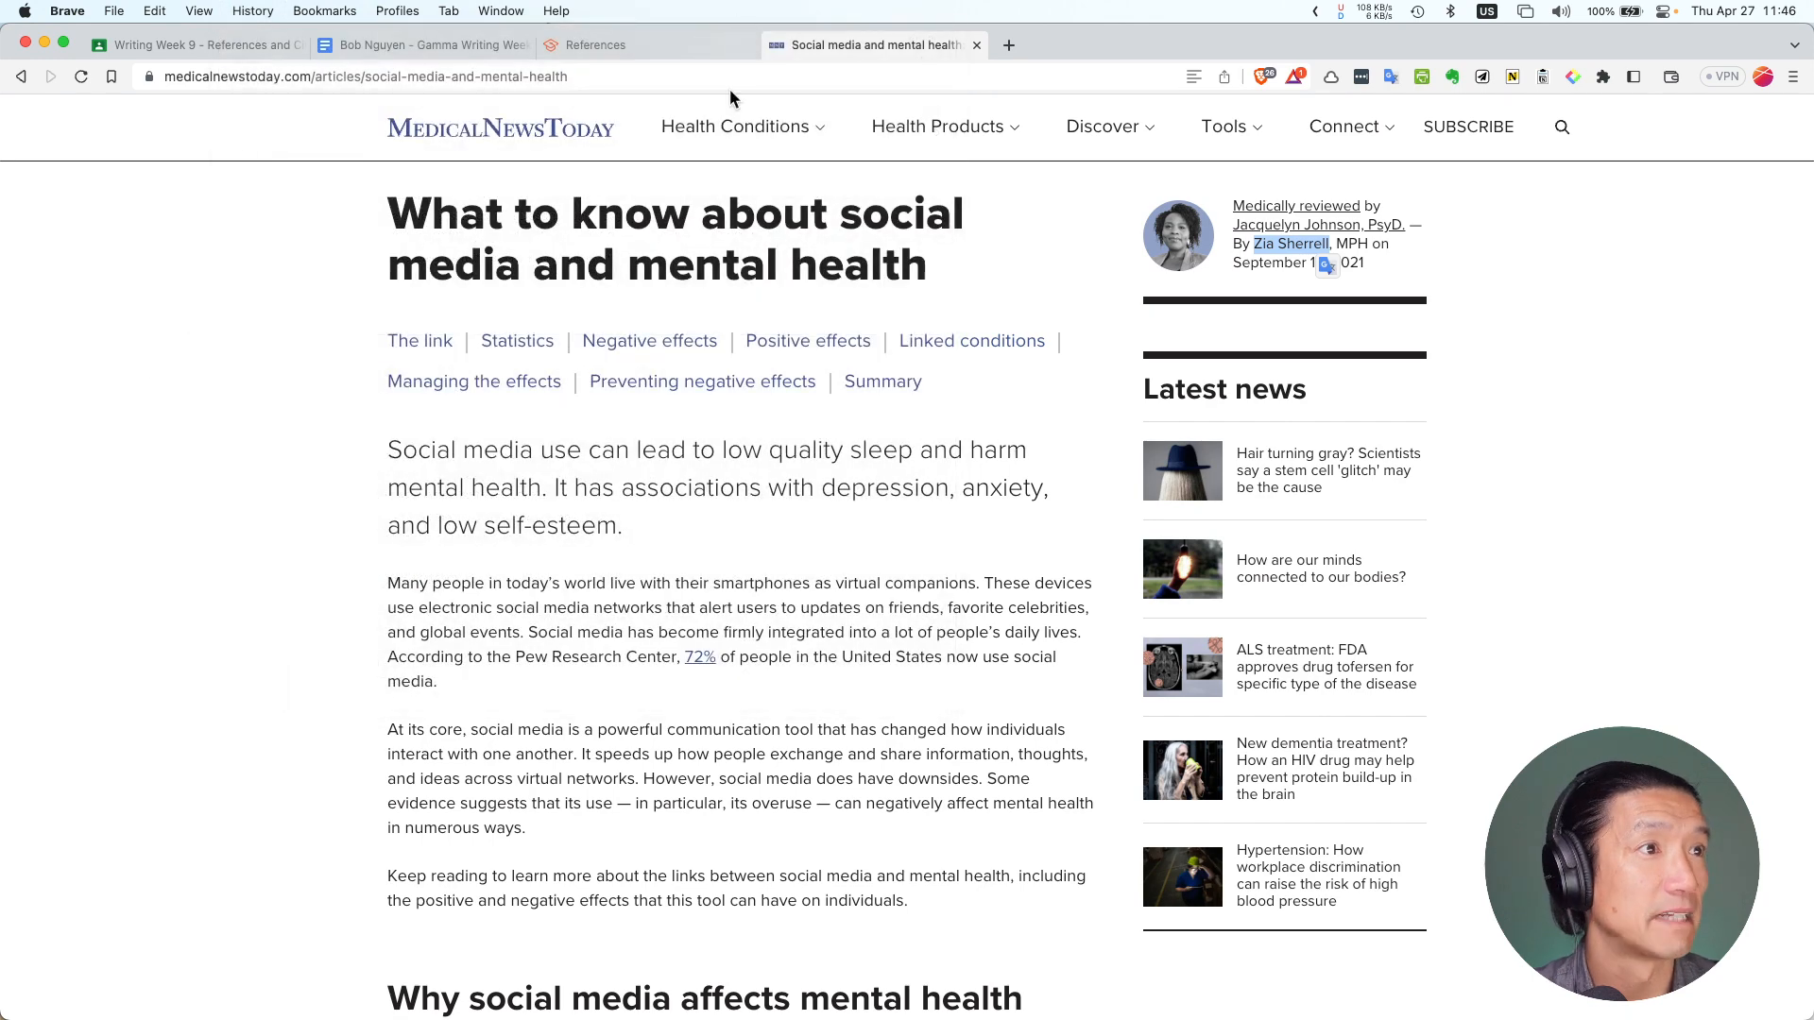
pyautogui.click(611, 42)
pyautogui.click(366, 45)
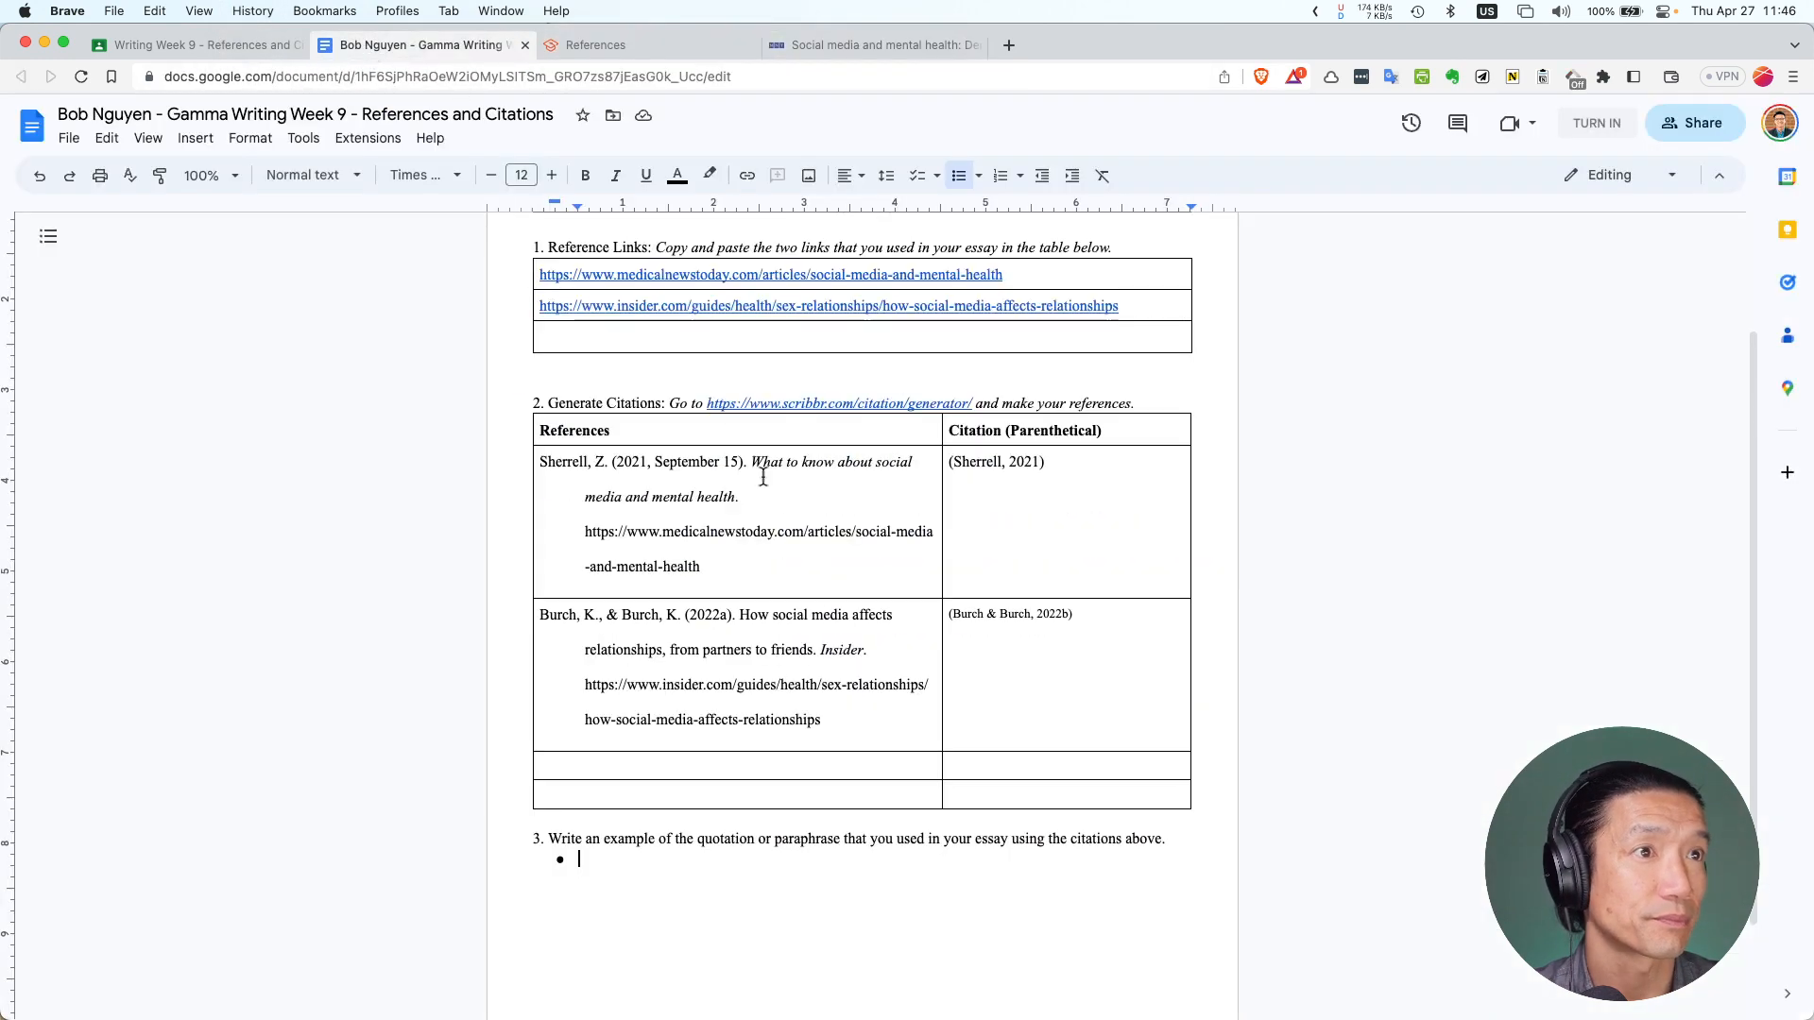
# Open the Insider social media and relationships article from its link preview in a new tab
pyautogui.click(671, 276)
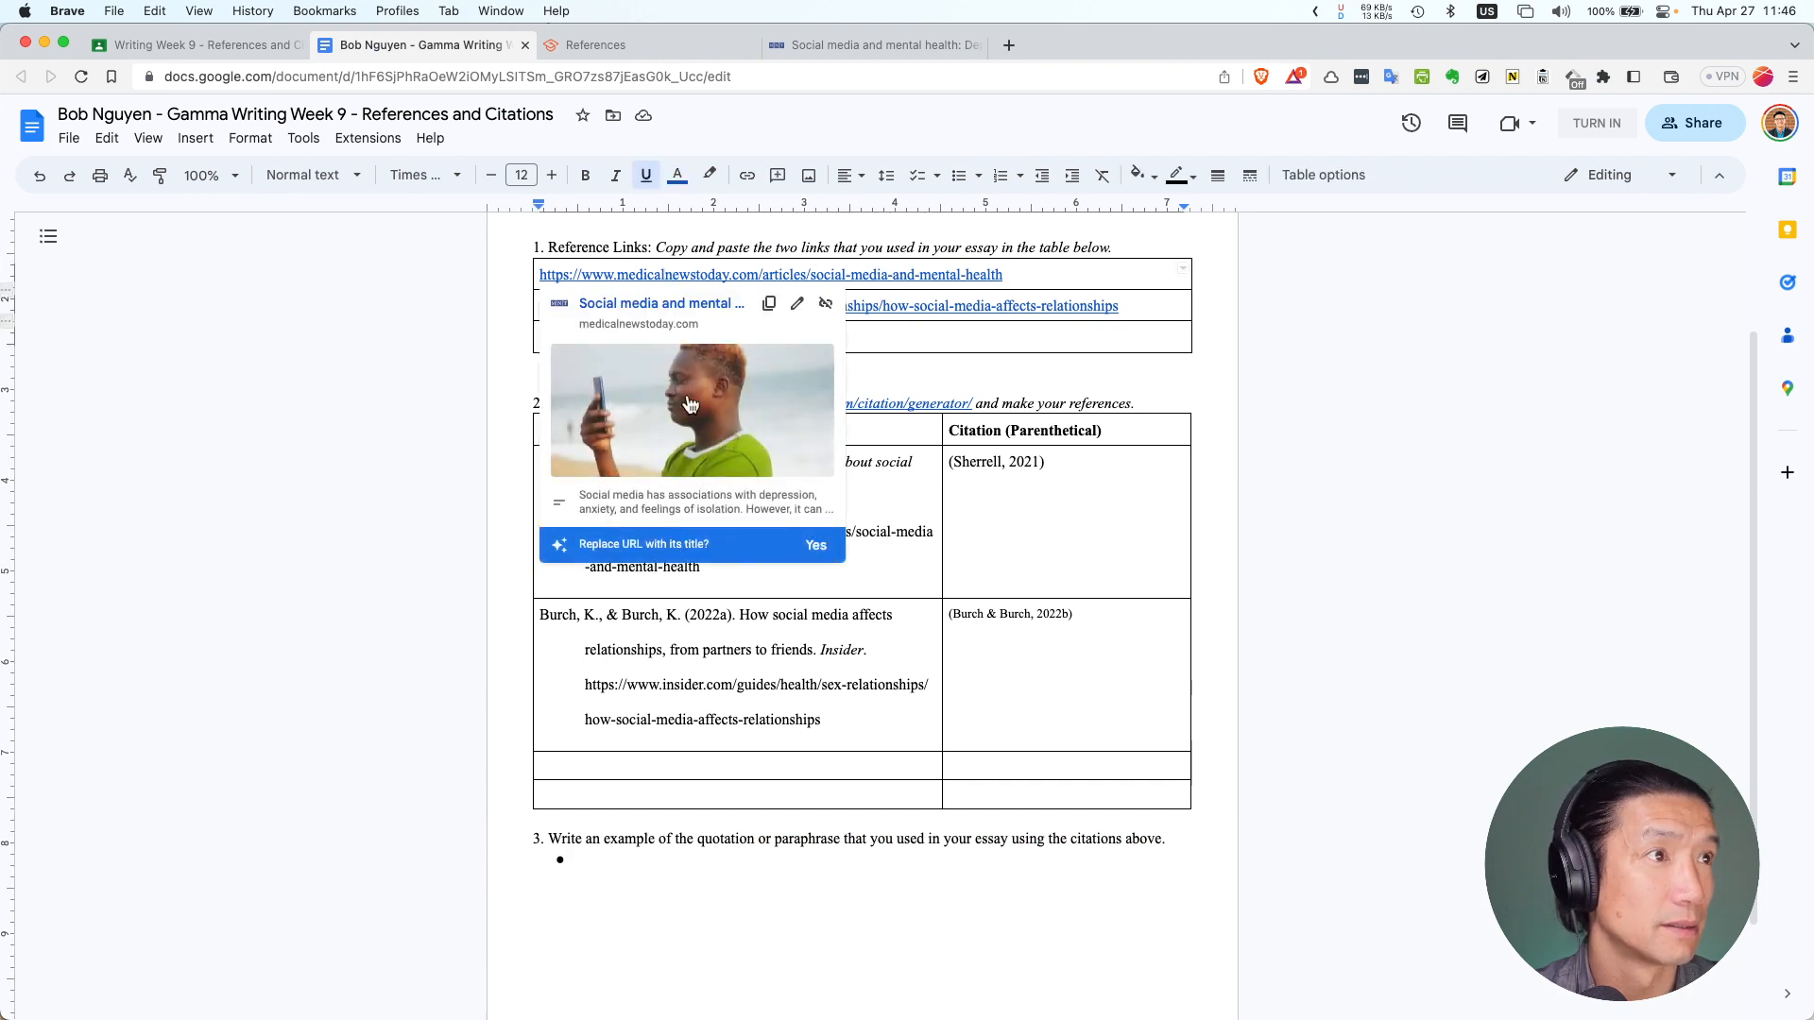
pyautogui.click(962, 301)
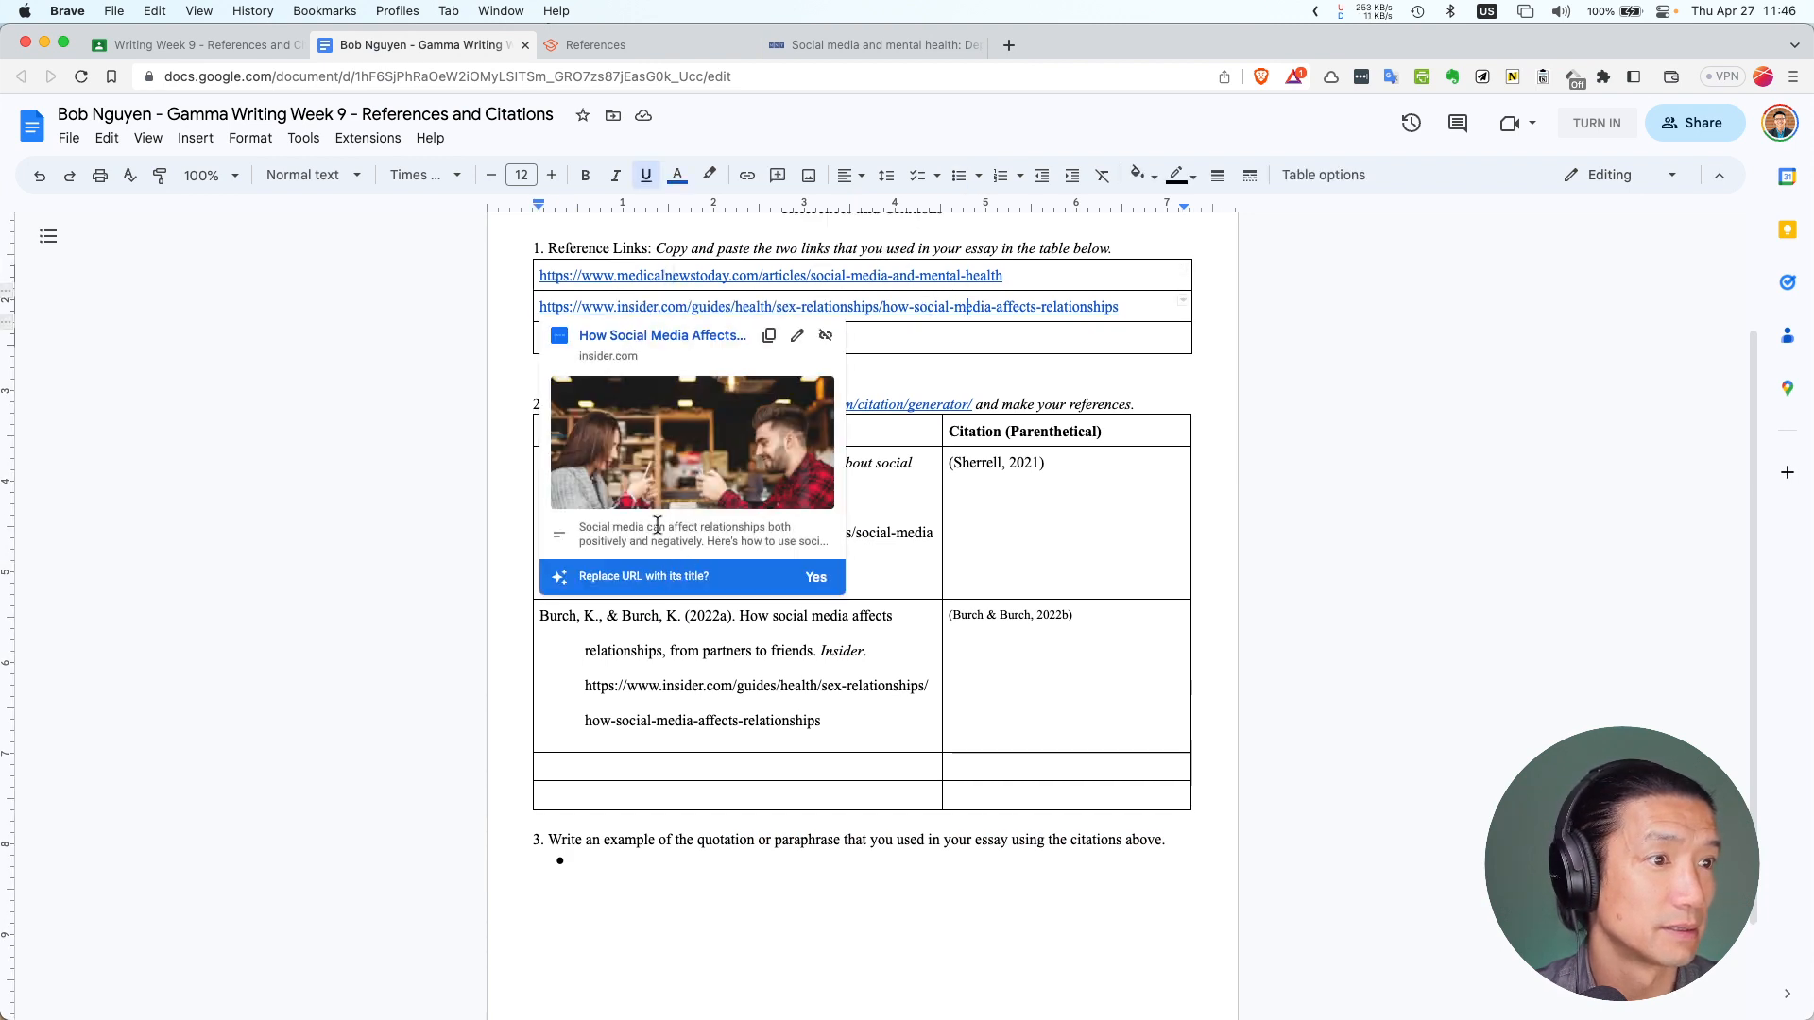
pyautogui.click(638, 340)
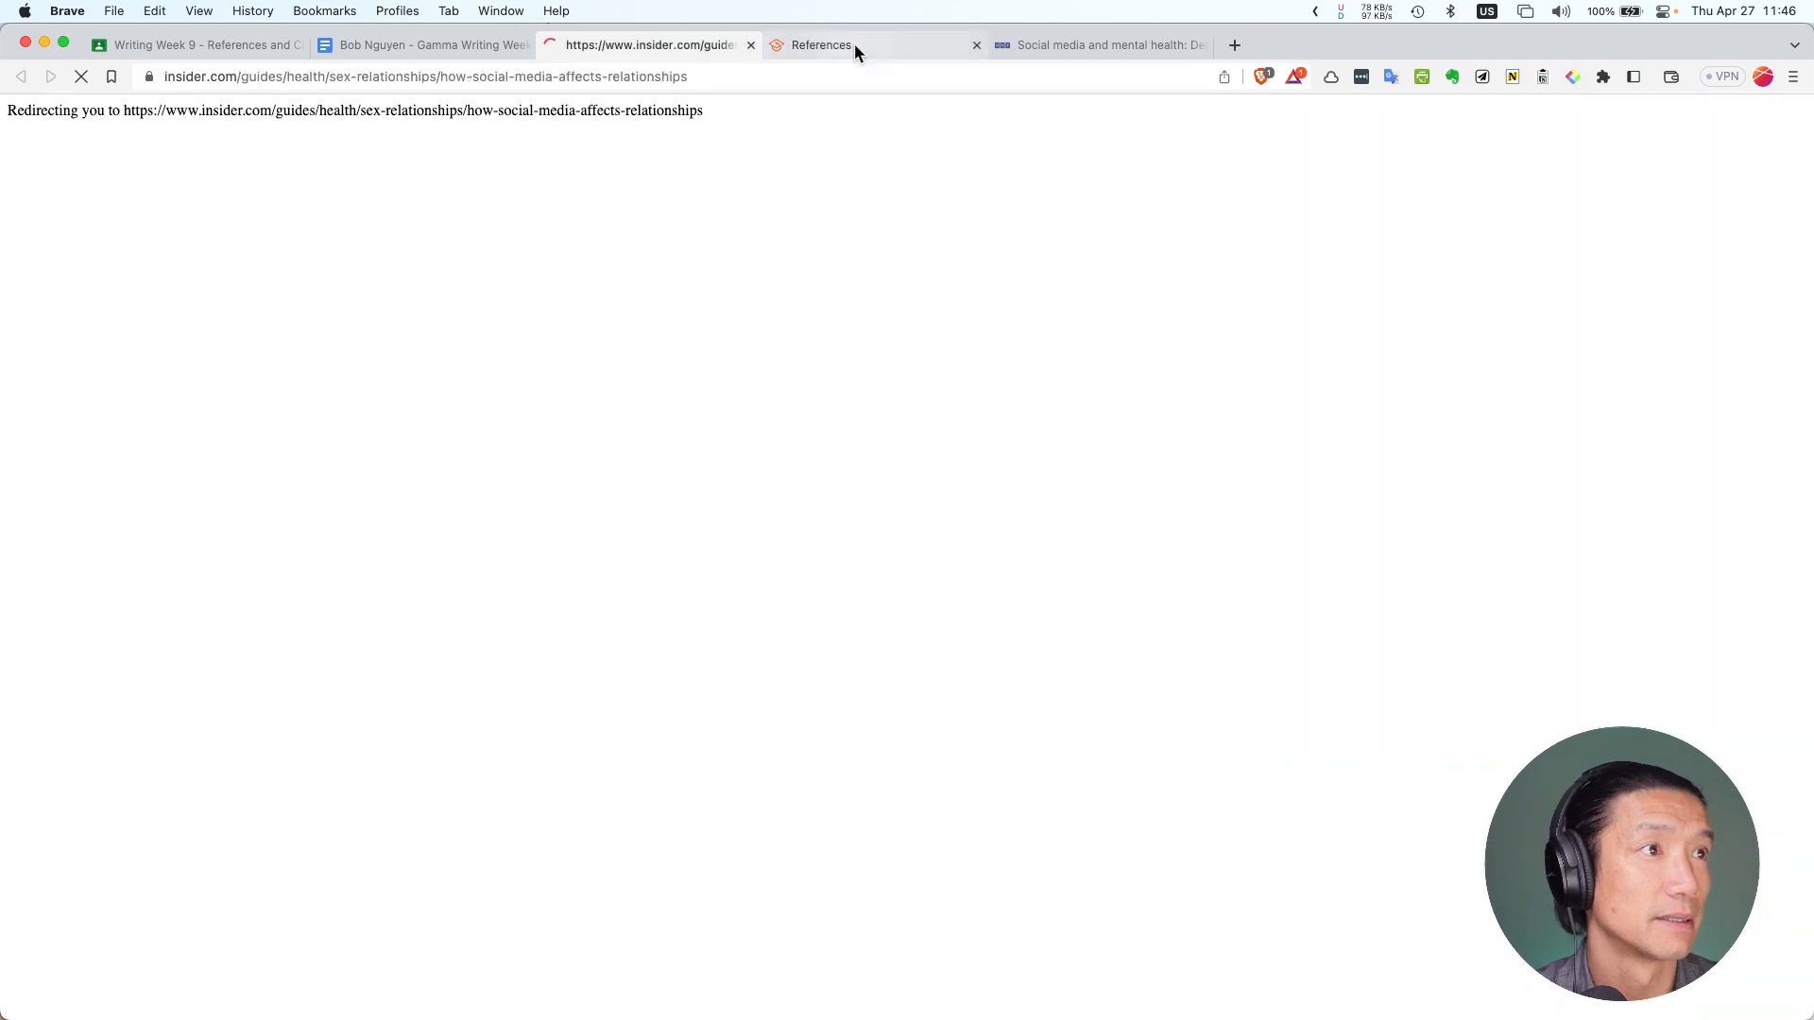
pyautogui.click(474, 44)
pyautogui.click(1035, 276)
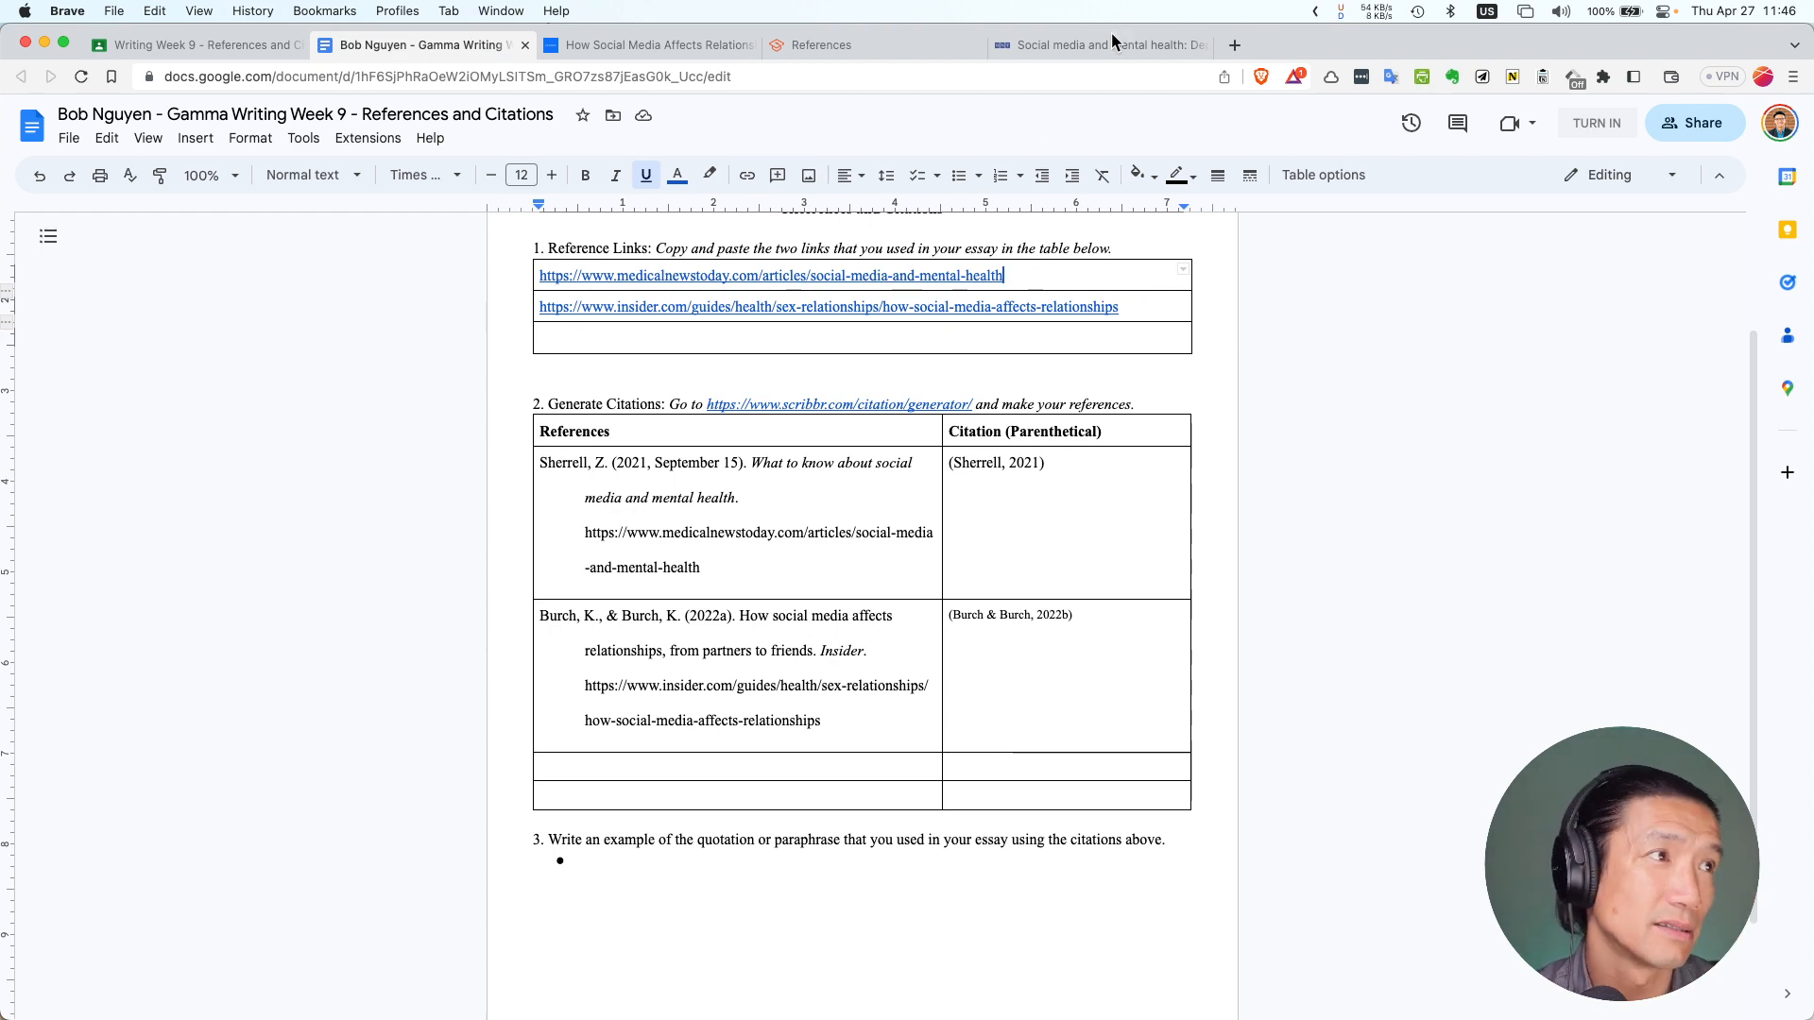
# Copy the Medical News Today opening paragraph about social media, then return to item 3's empty bullet
pyautogui.click(669, 45)
pyautogui.moveTo(807, 48); pyautogui.dragTo(810, 48)
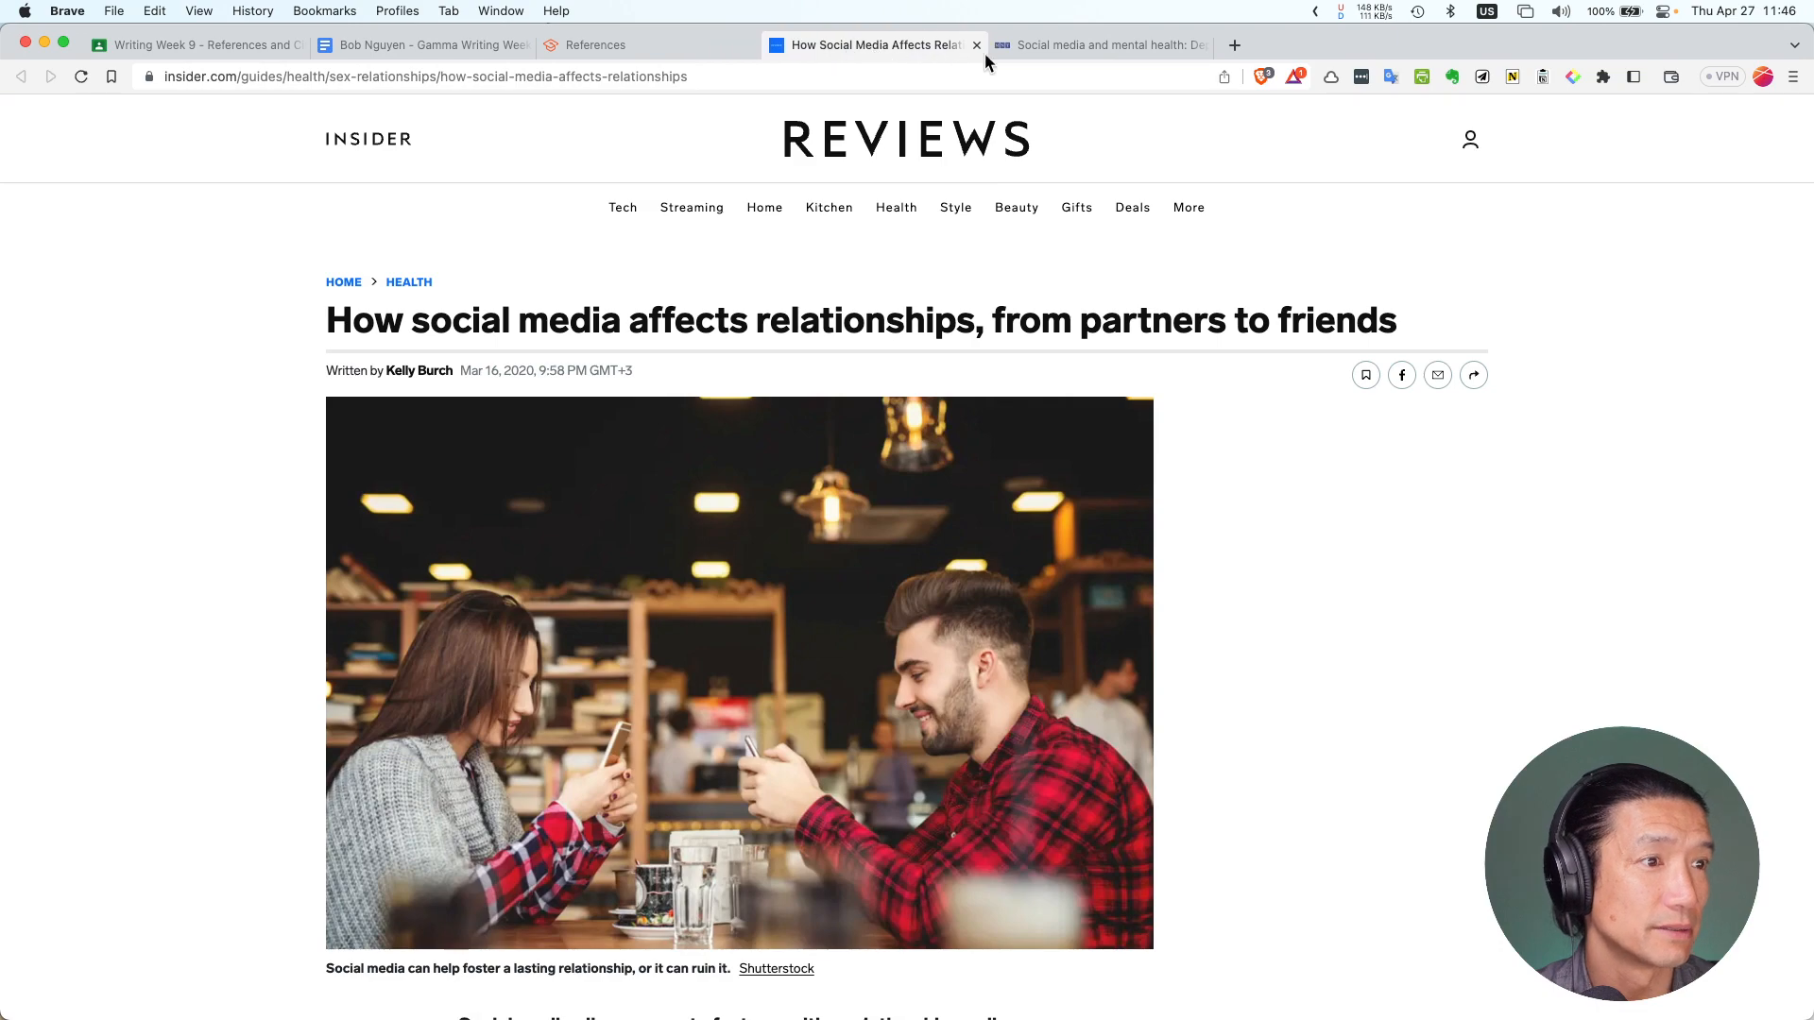
pyautogui.scroll(-7, 841, 349)
pyautogui.click(1039, 53)
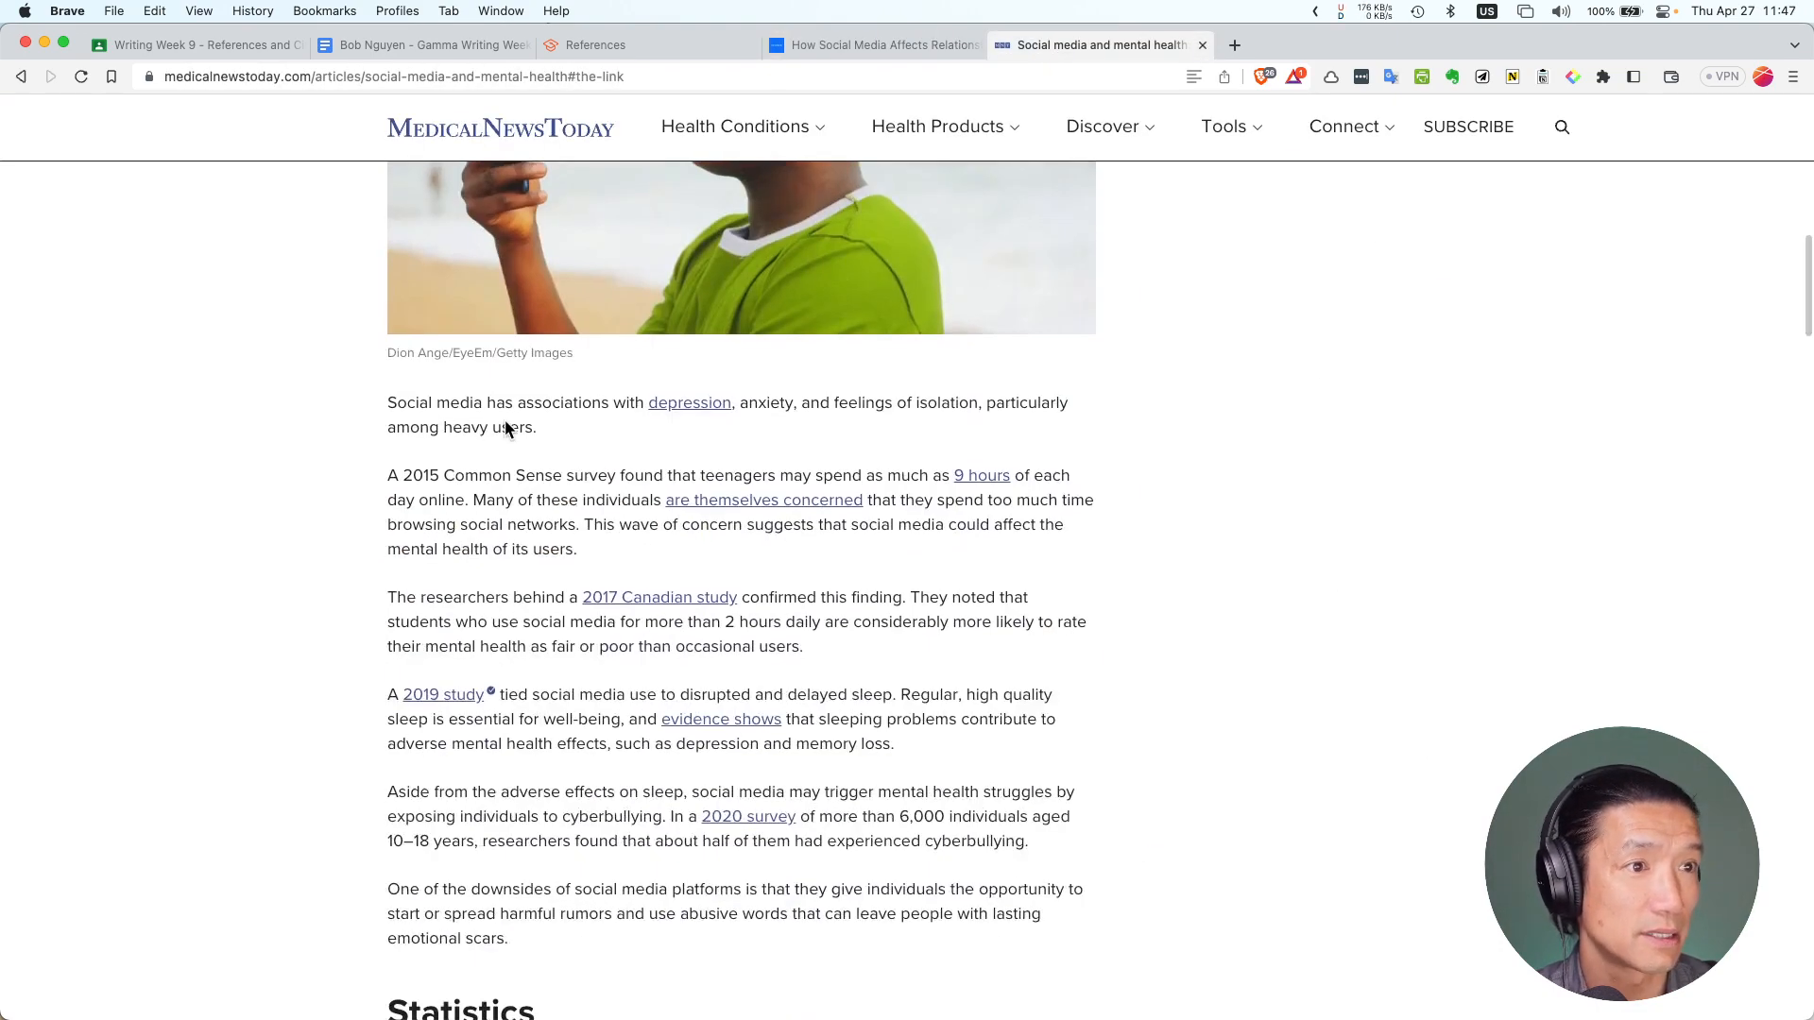
pyautogui.moveTo(553, 427); pyautogui.dragTo(414, 413)
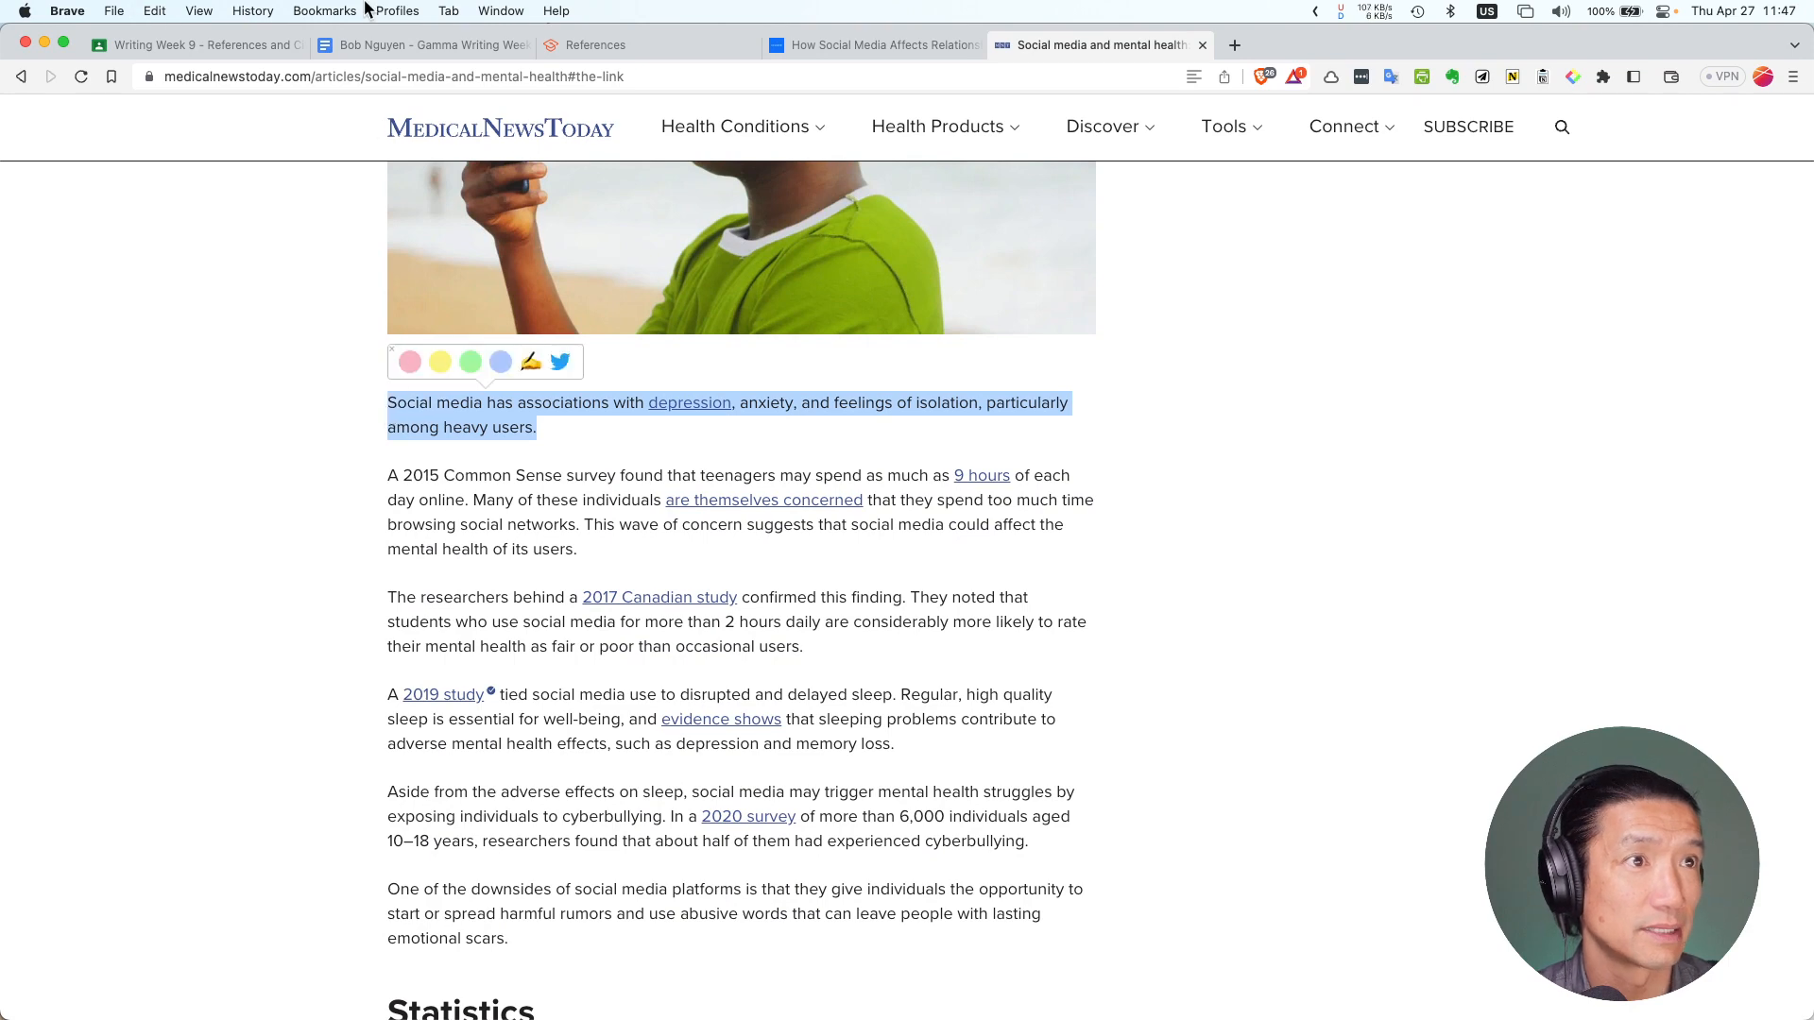
pyautogui.click(391, 38)
pyautogui.click(645, 866)
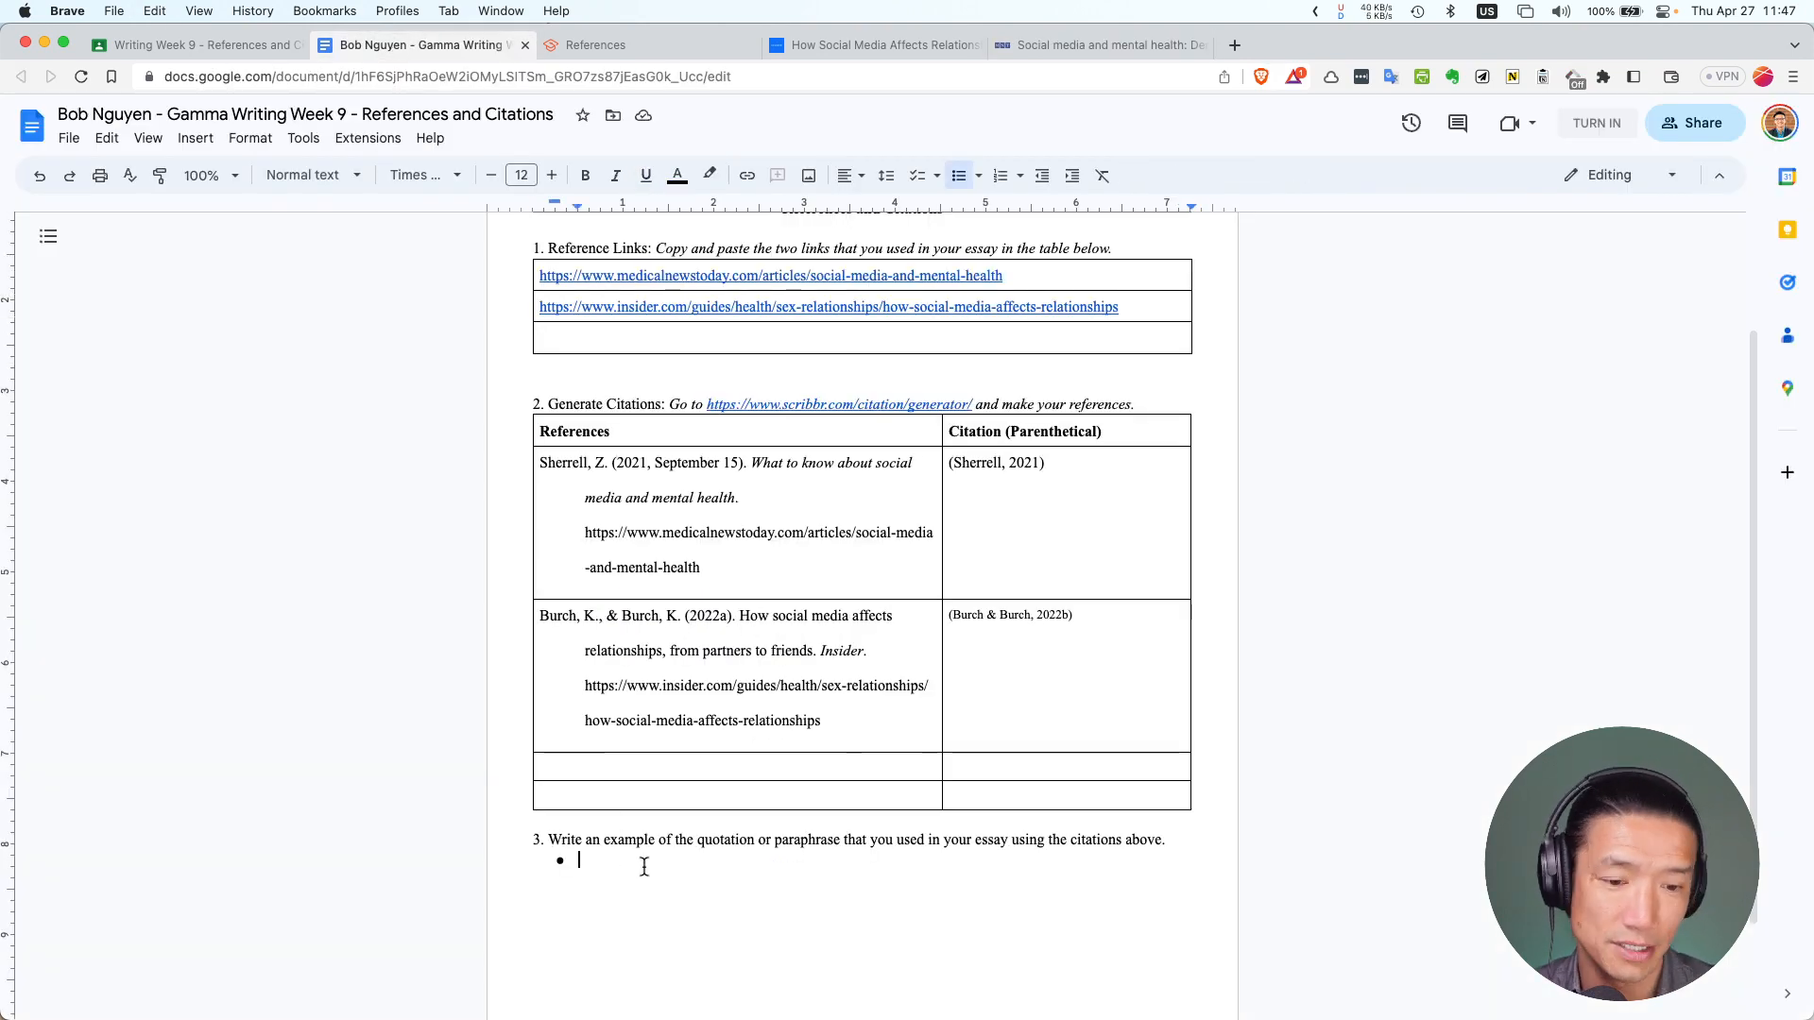
# Paste the copied social media sentence onto item 3's bullet, preceded by an opening quotation mark
pyautogui.press('super+shift+c')
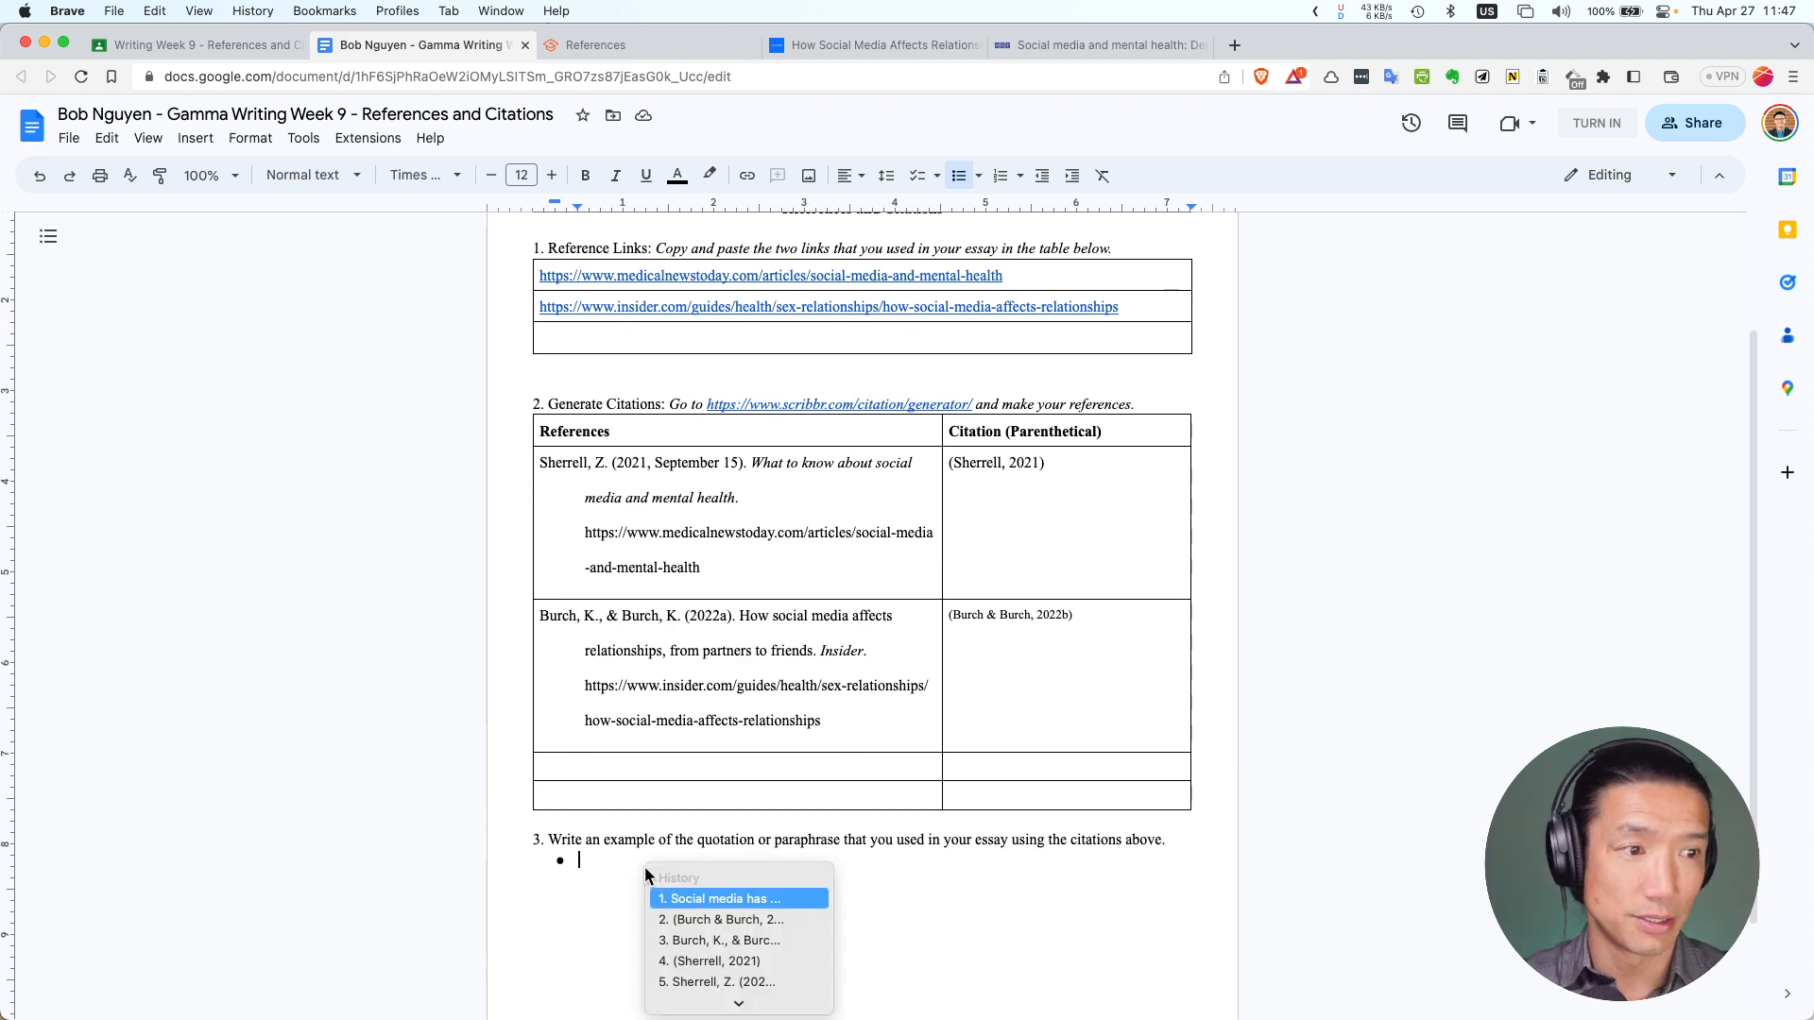
pyautogui.press('Return')
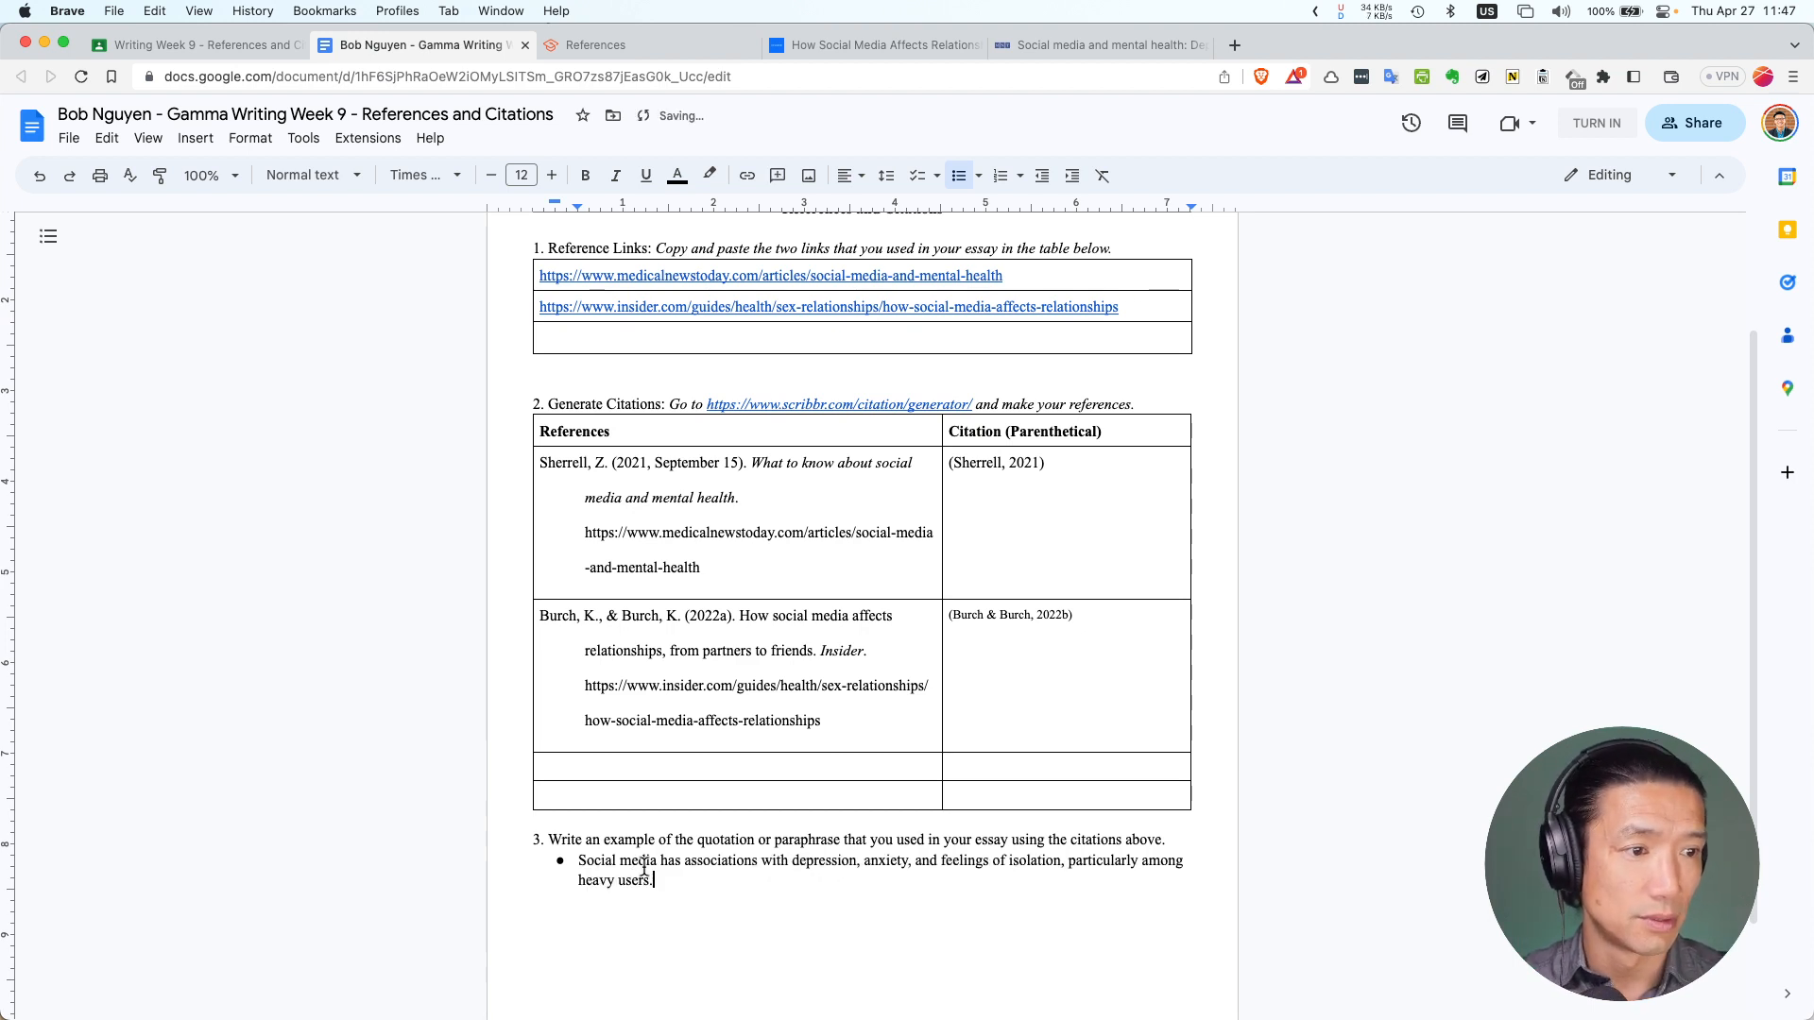
pyautogui.click(574, 867)
pyautogui.write('"')
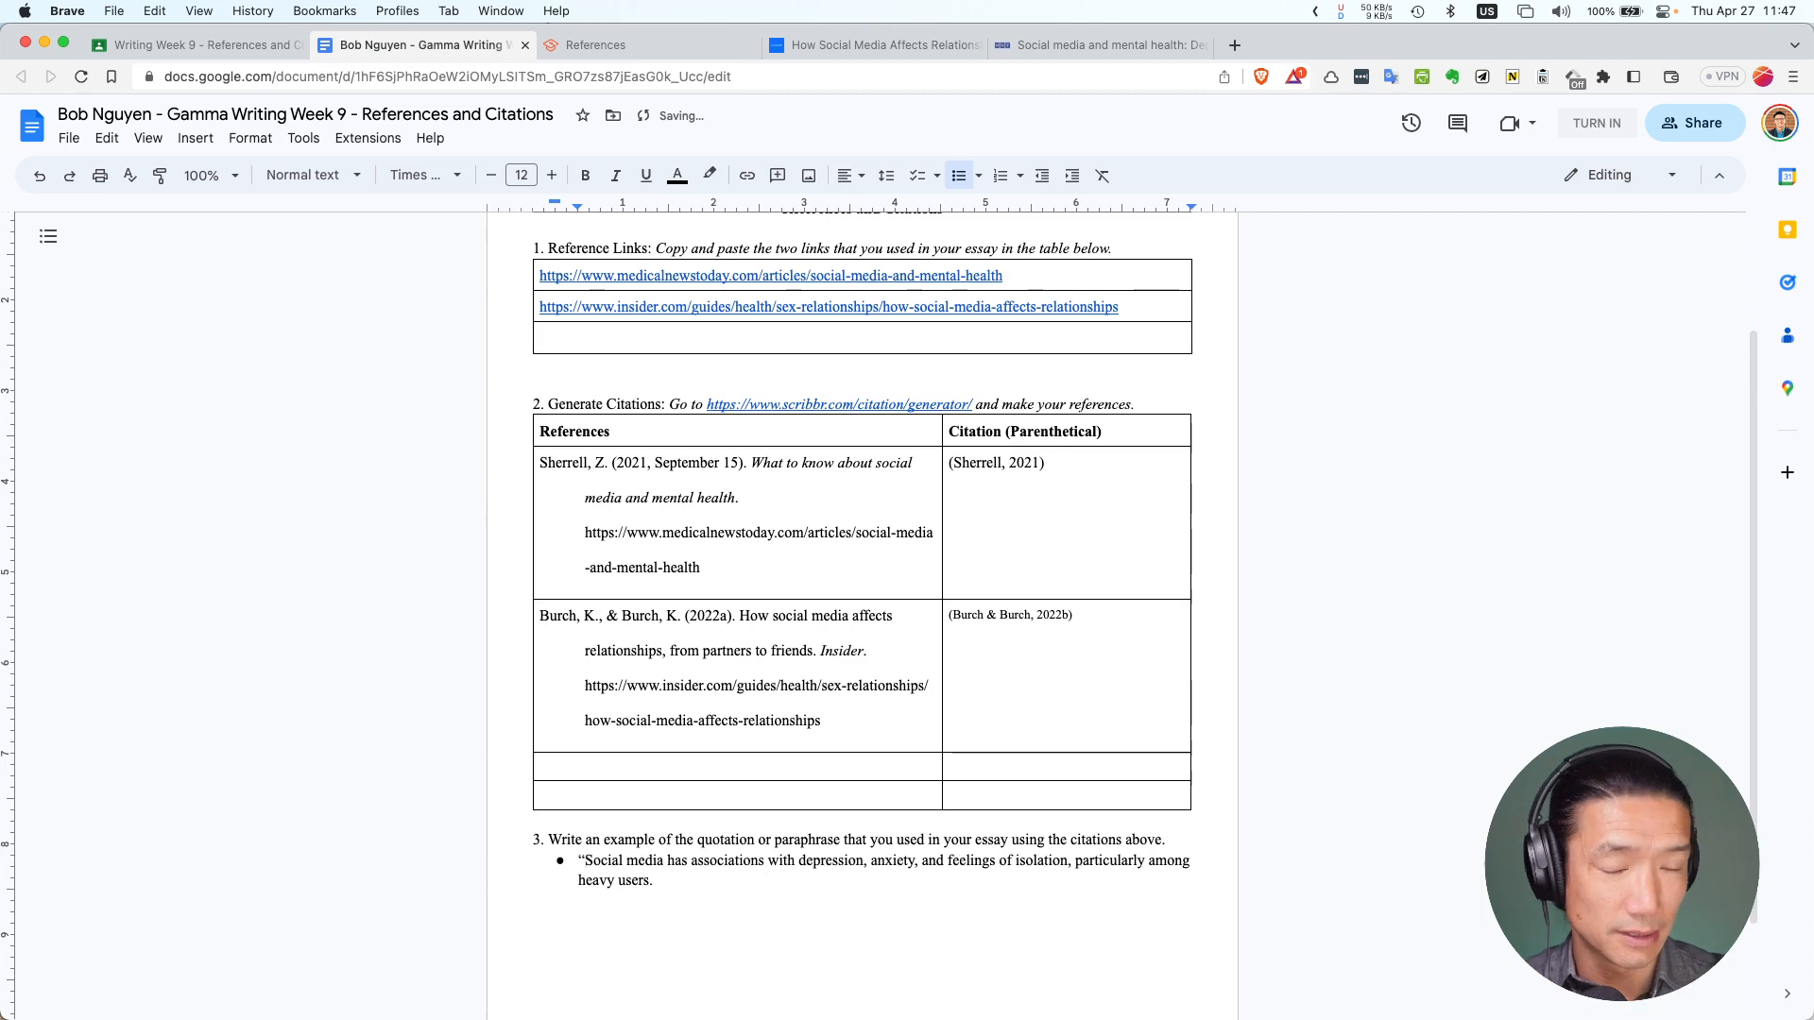
# Zoom the page to 125% and delete the period after 'heavy users'
pyautogui.scroll(-1, 766, 893)
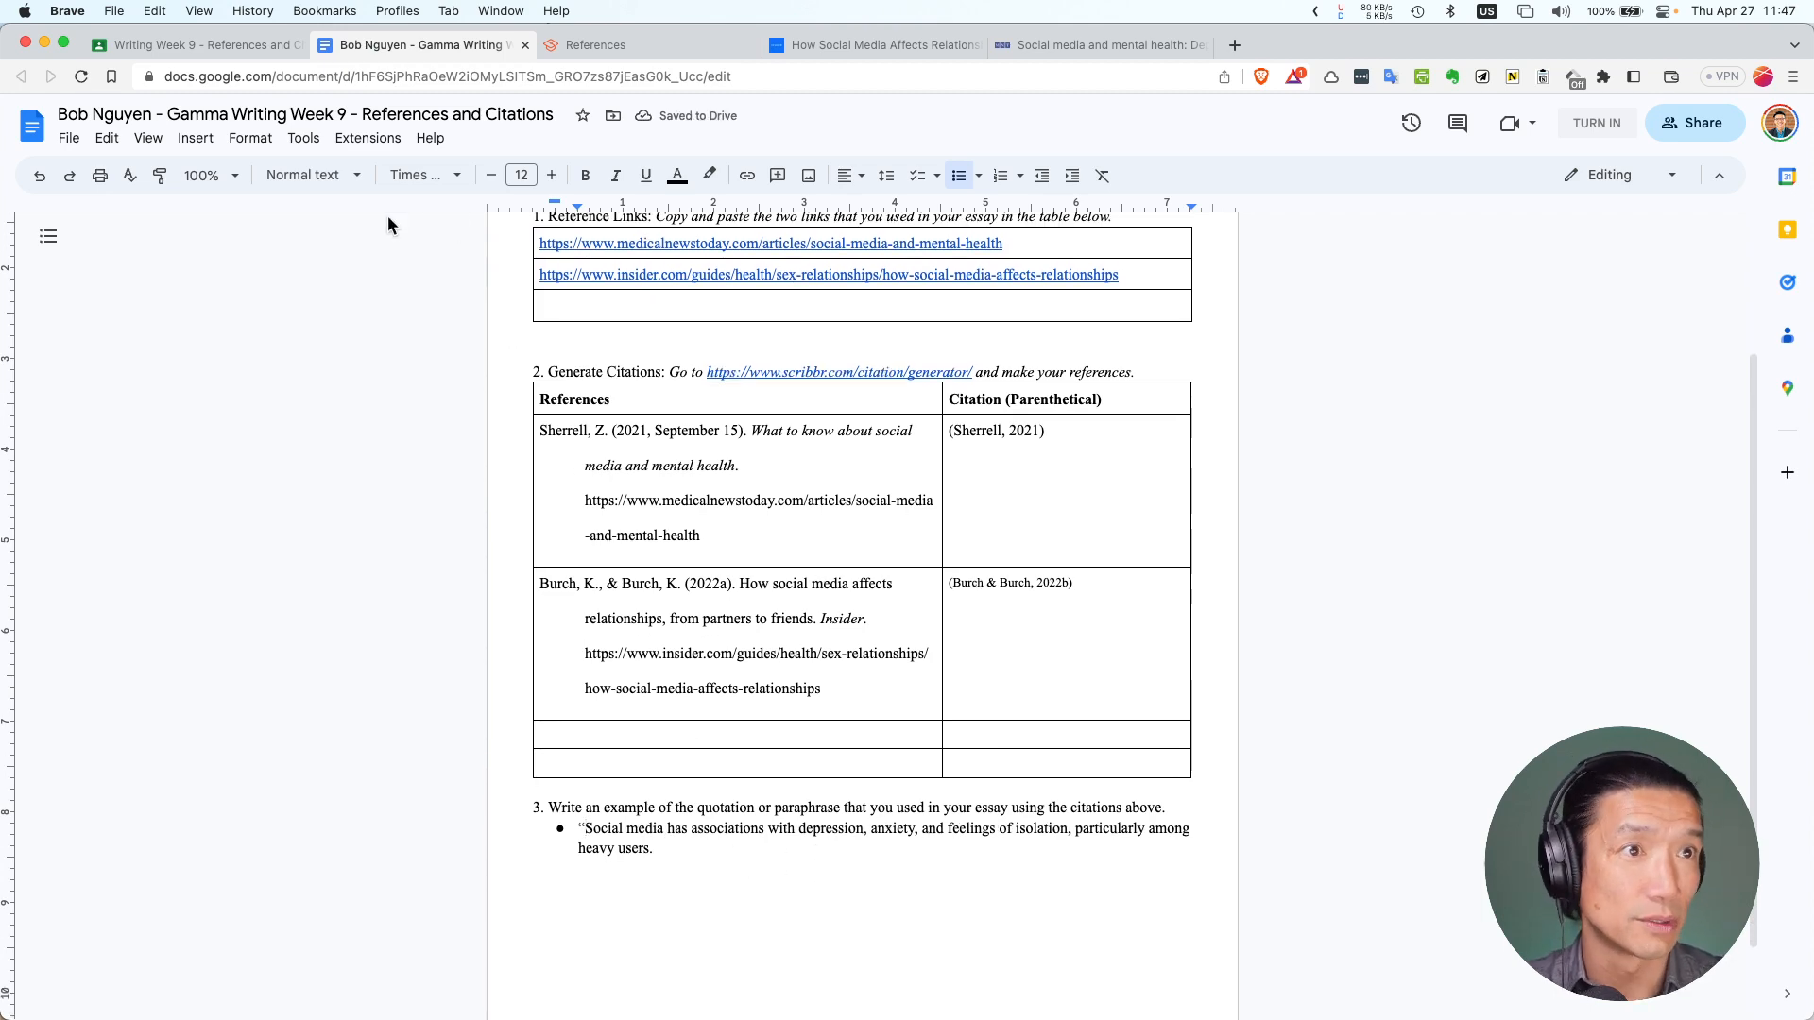
pyautogui.click(230, 178)
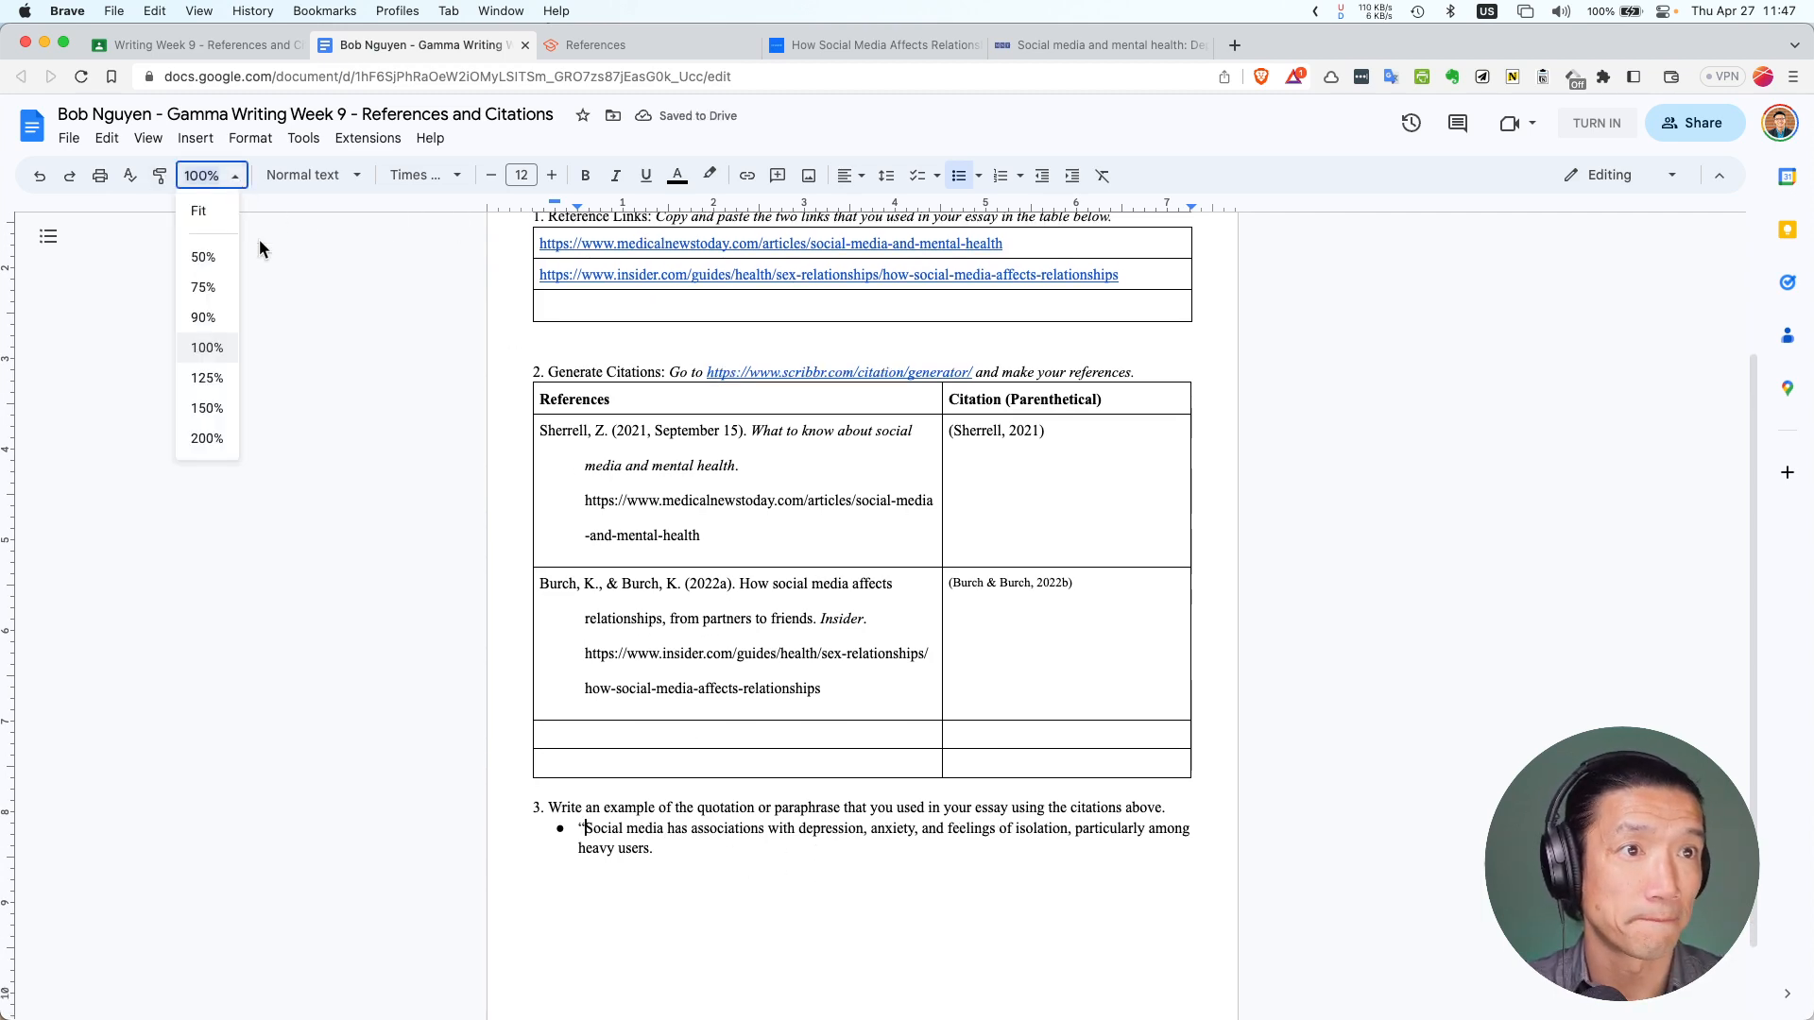
pyautogui.click(207, 378)
pyautogui.scroll(-3, 623, 699)
pyautogui.click(665, 704)
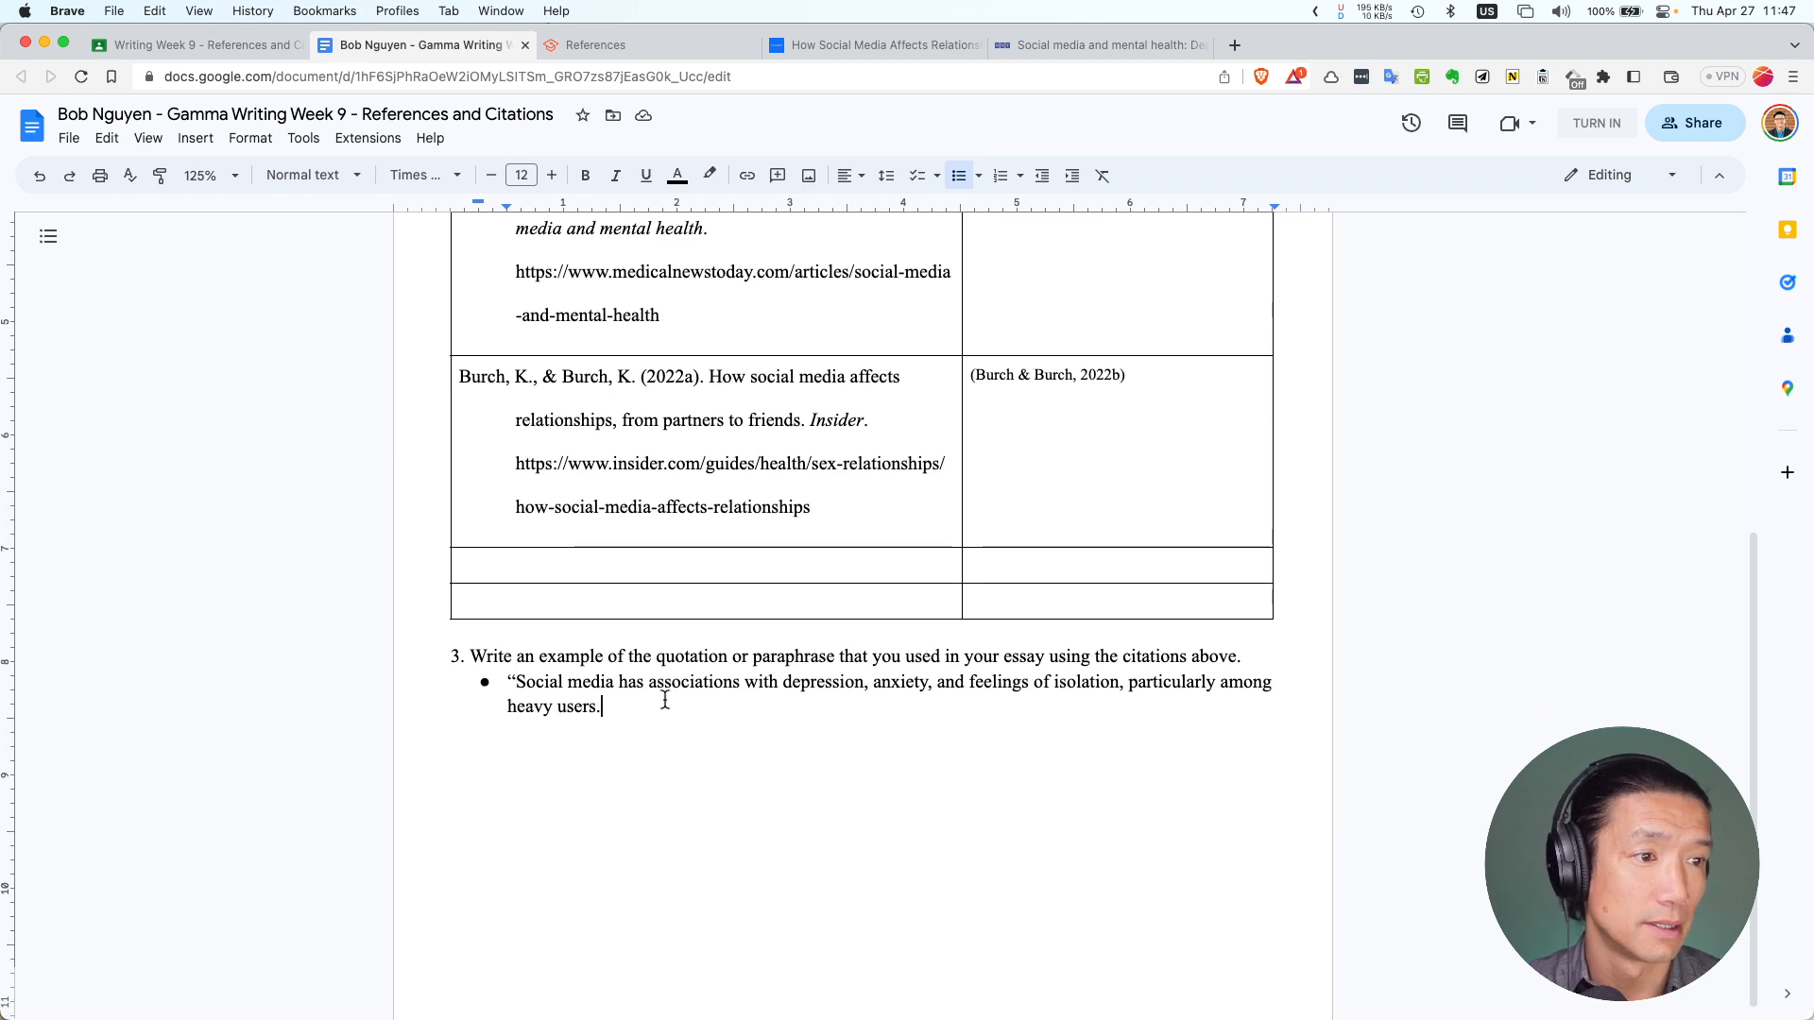
pyautogui.press('BackSpace')
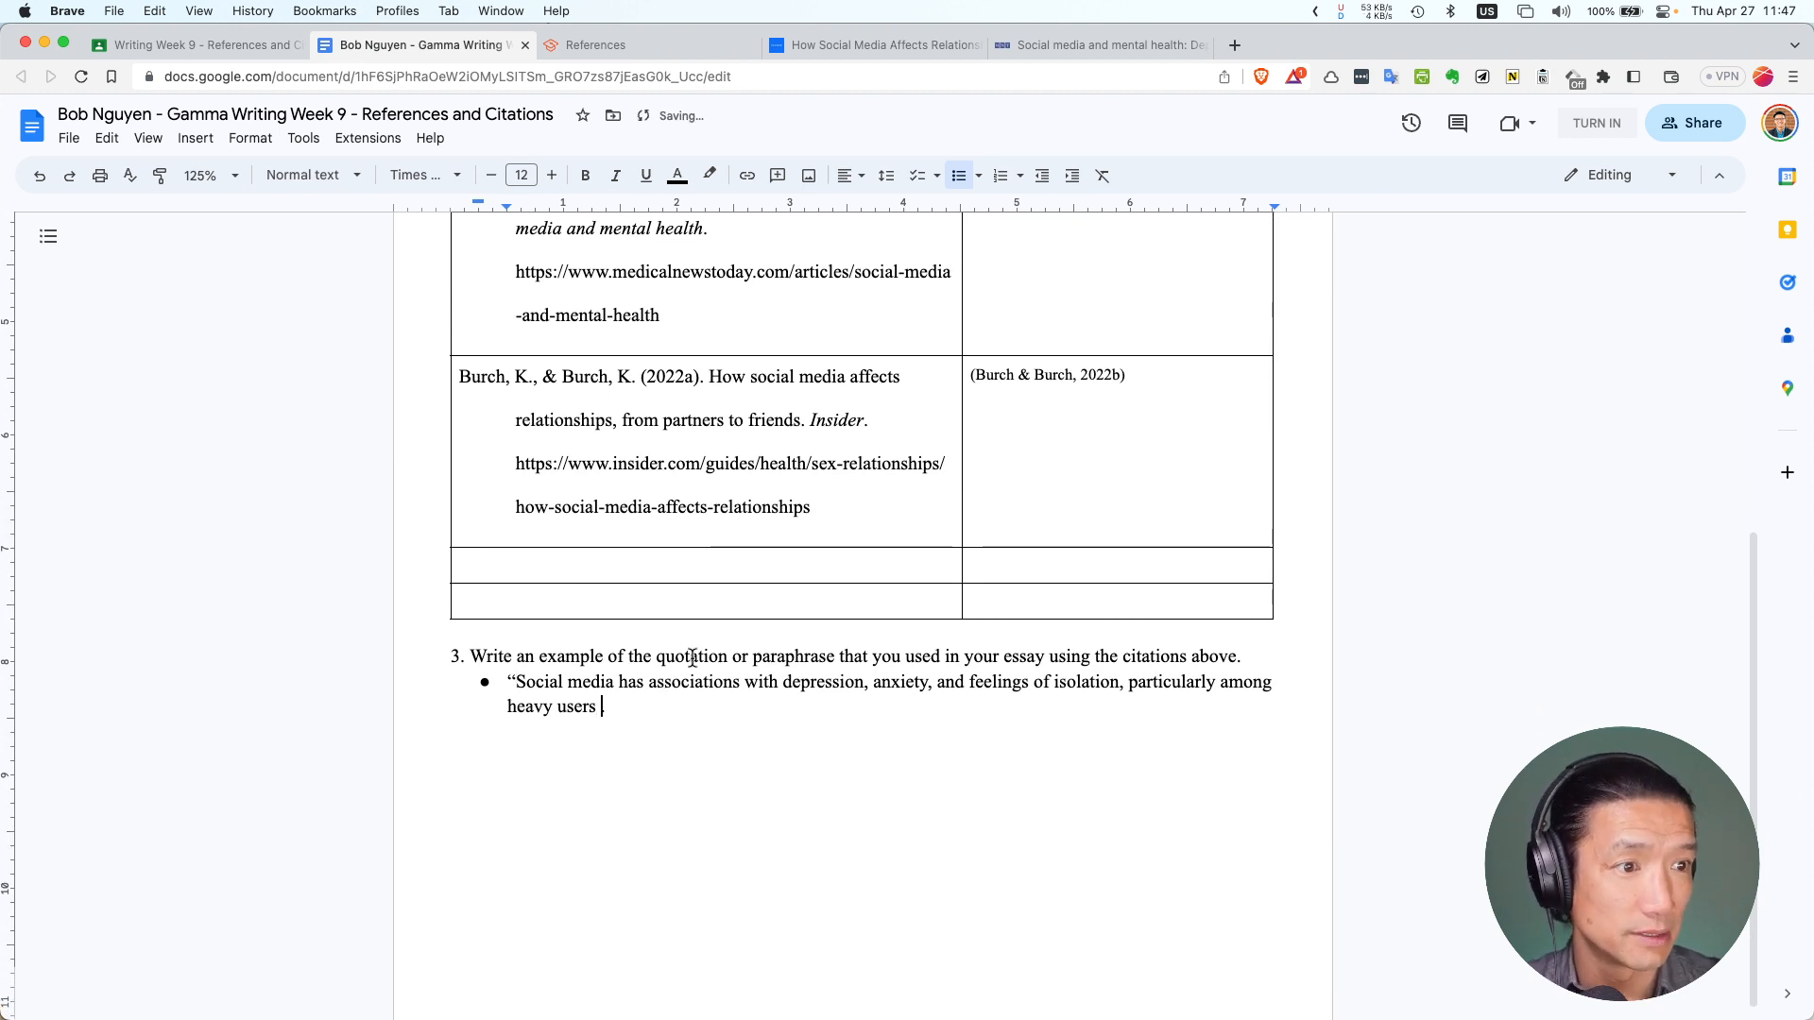
pyautogui.scroll(1, 694, 658)
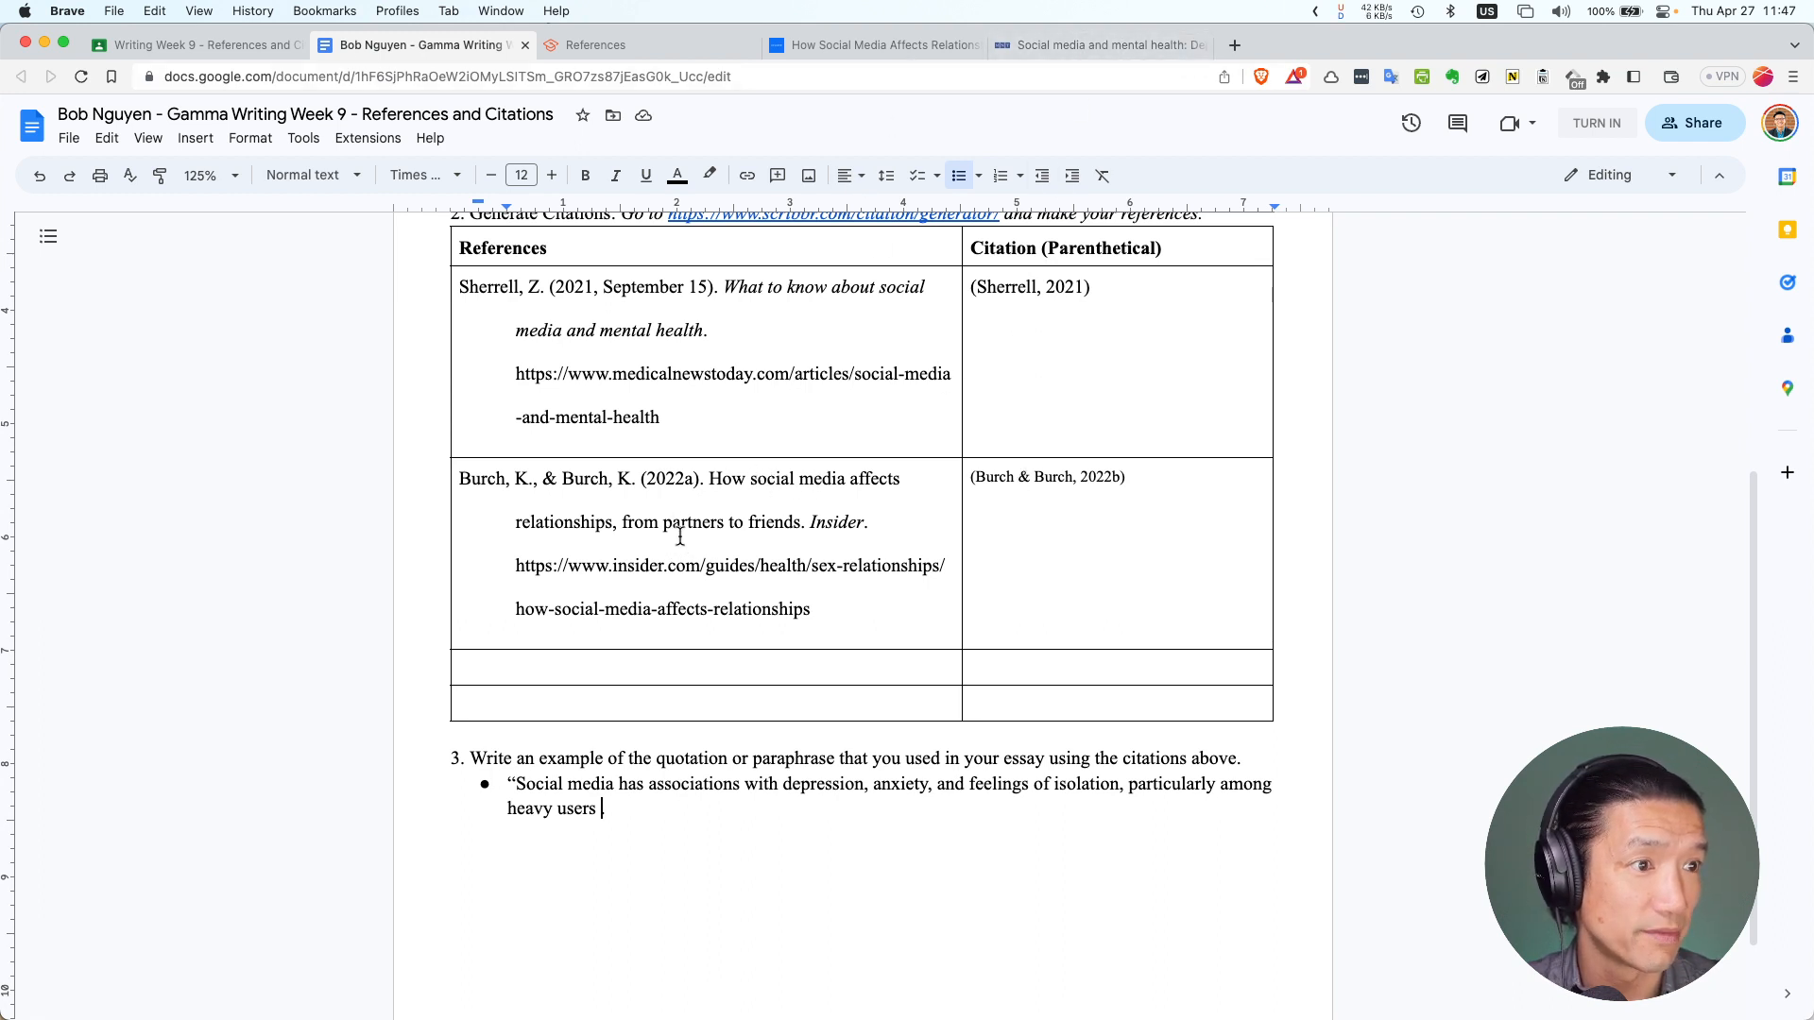
# Paste (Burch & Burch, 2022b) as plain text after the quote and add the closing quotation mark
pyautogui.click(998, 477)
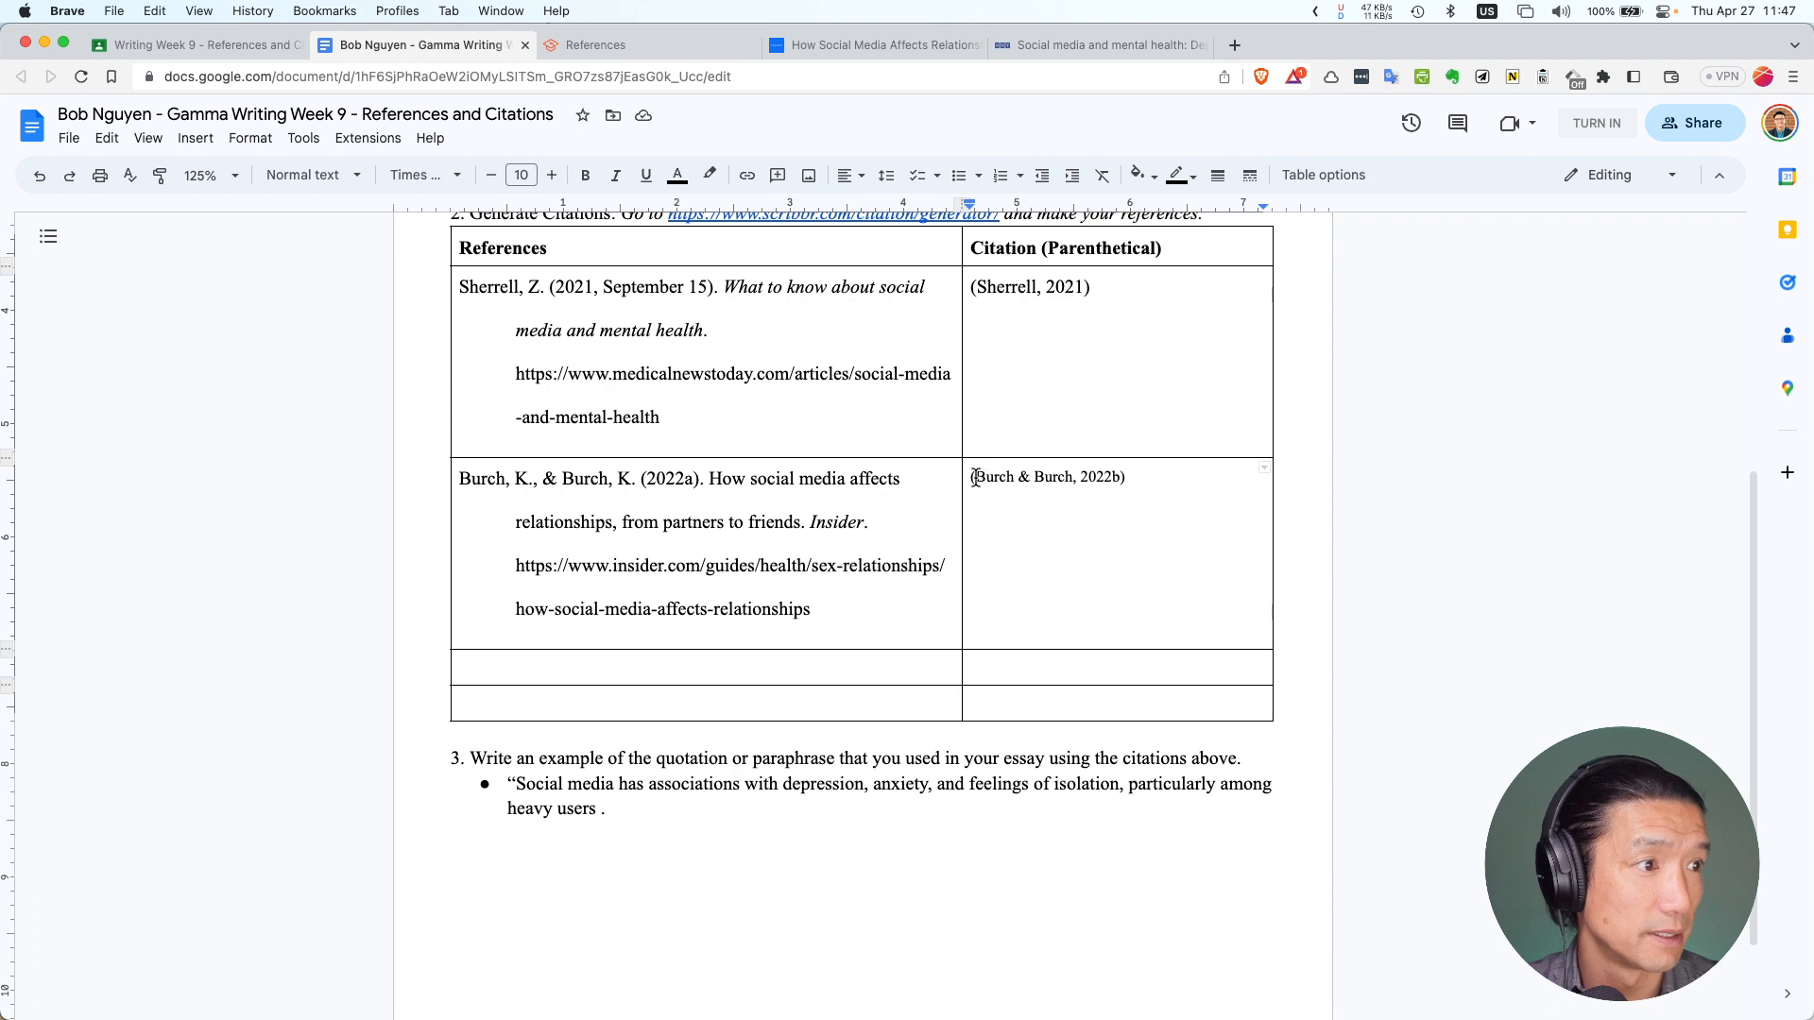
pyautogui.moveTo(969, 477)
pyautogui.mouseDown()
pyautogui.moveTo(1131, 478)
pyautogui.moveTo(961, 477)
pyautogui.mouseUp()
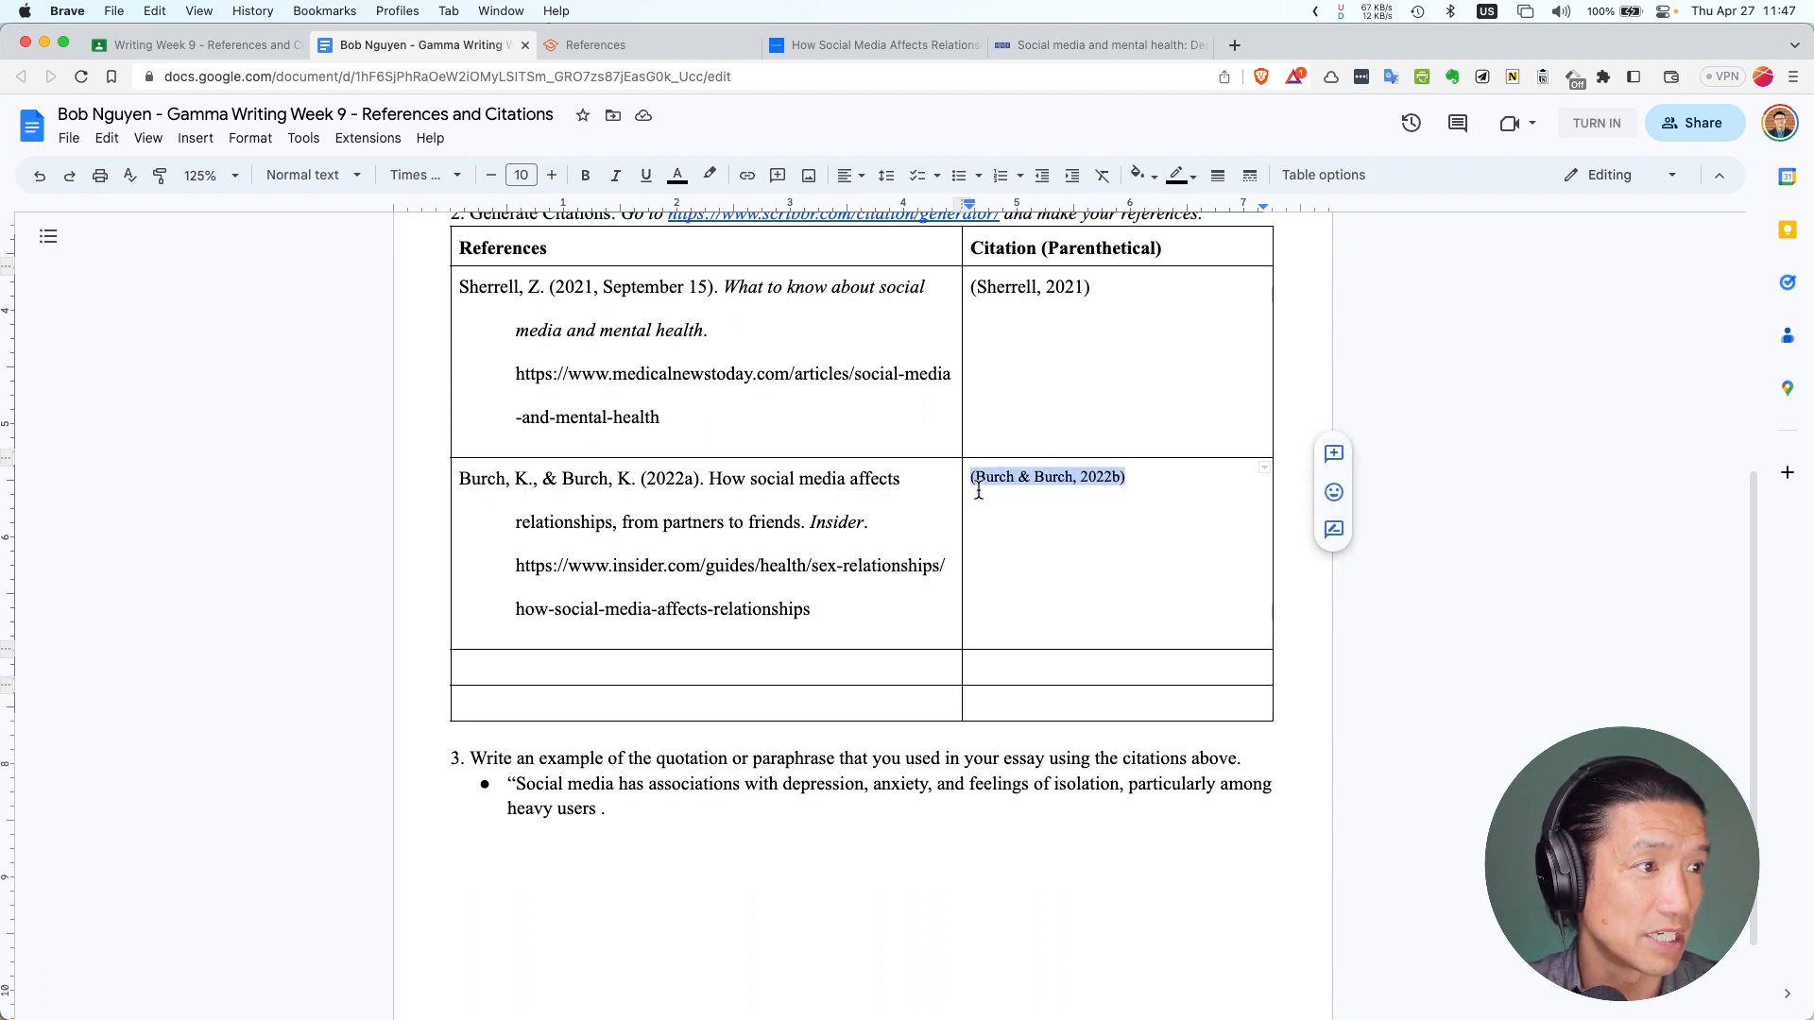
pyautogui.click(599, 811)
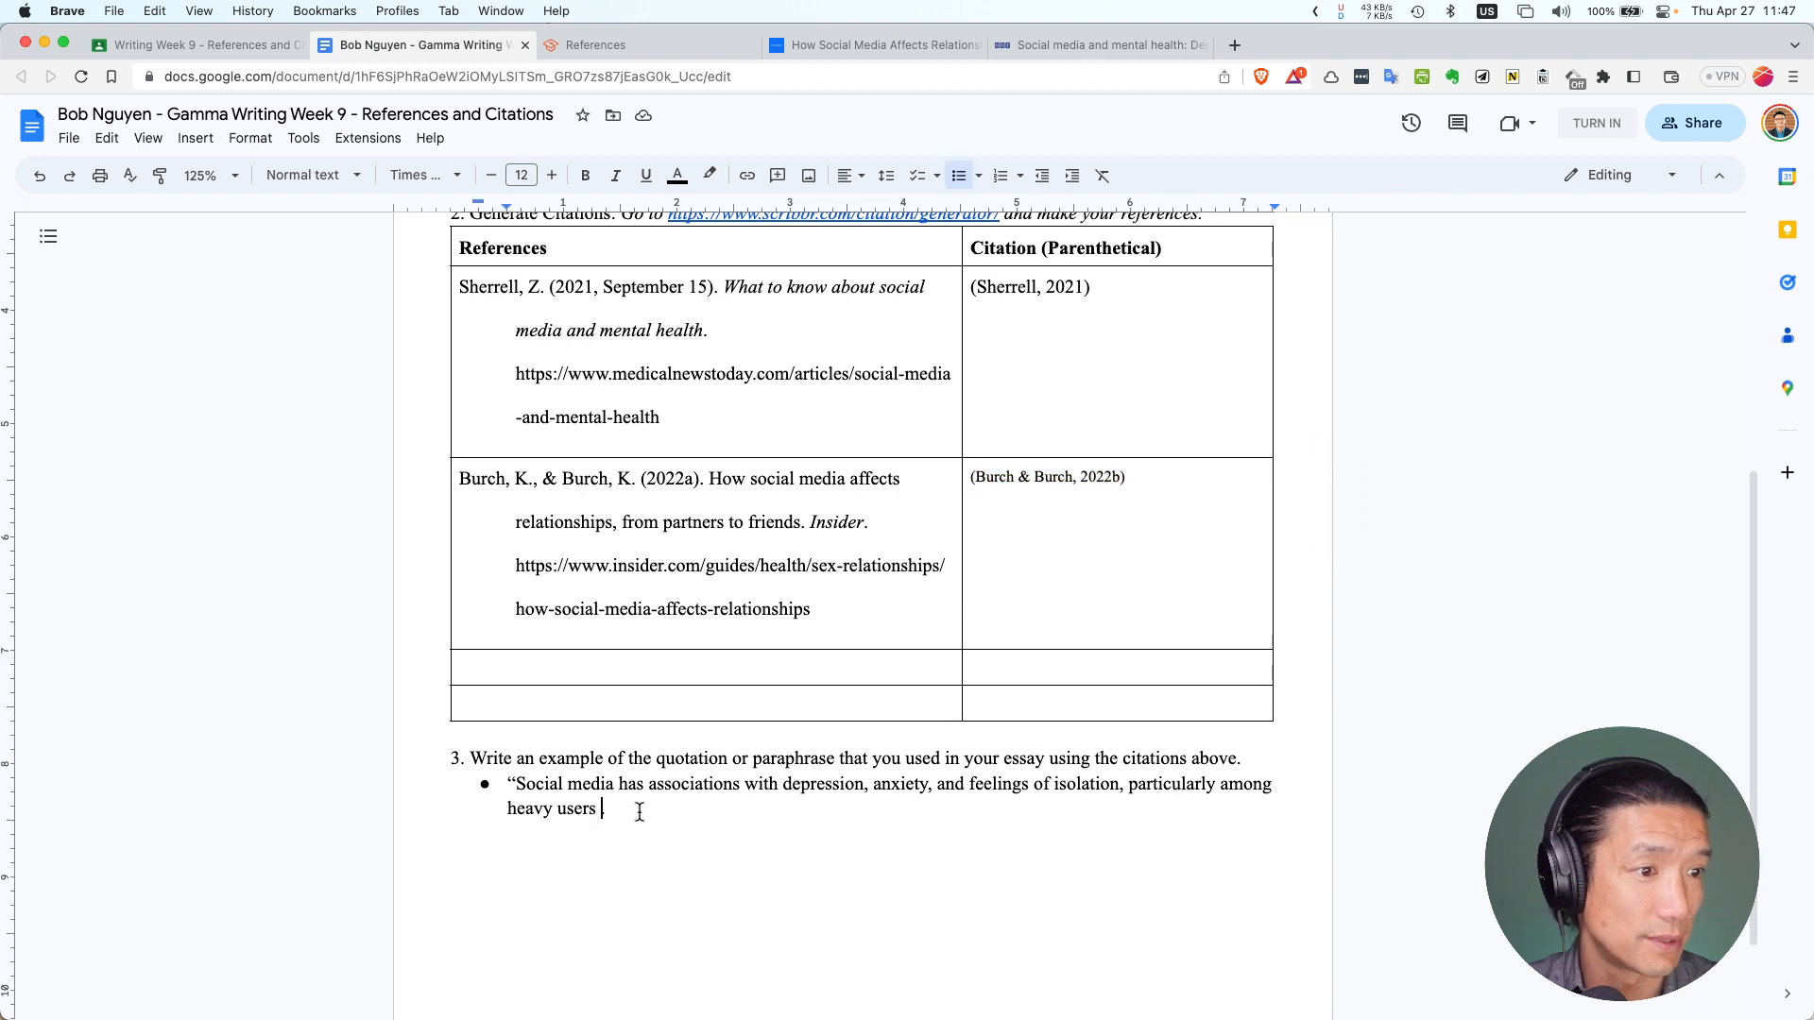
pyautogui.click(106, 138)
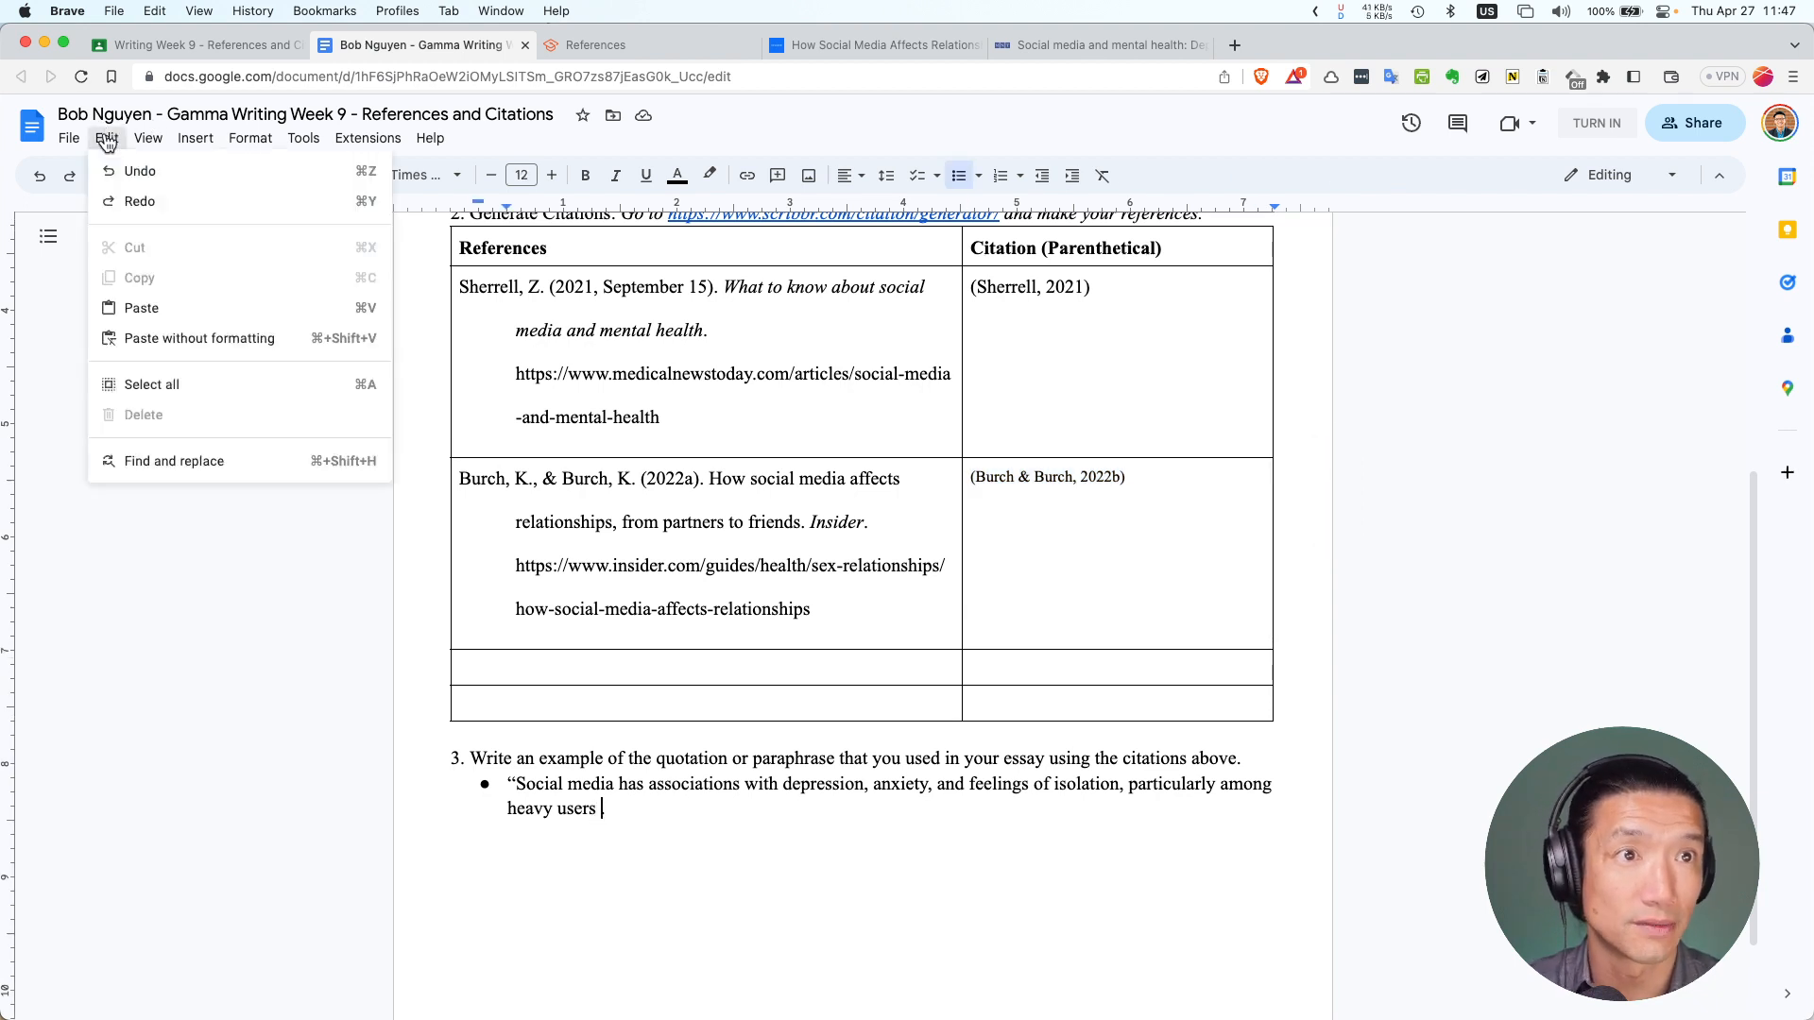
pyautogui.click(183, 339)
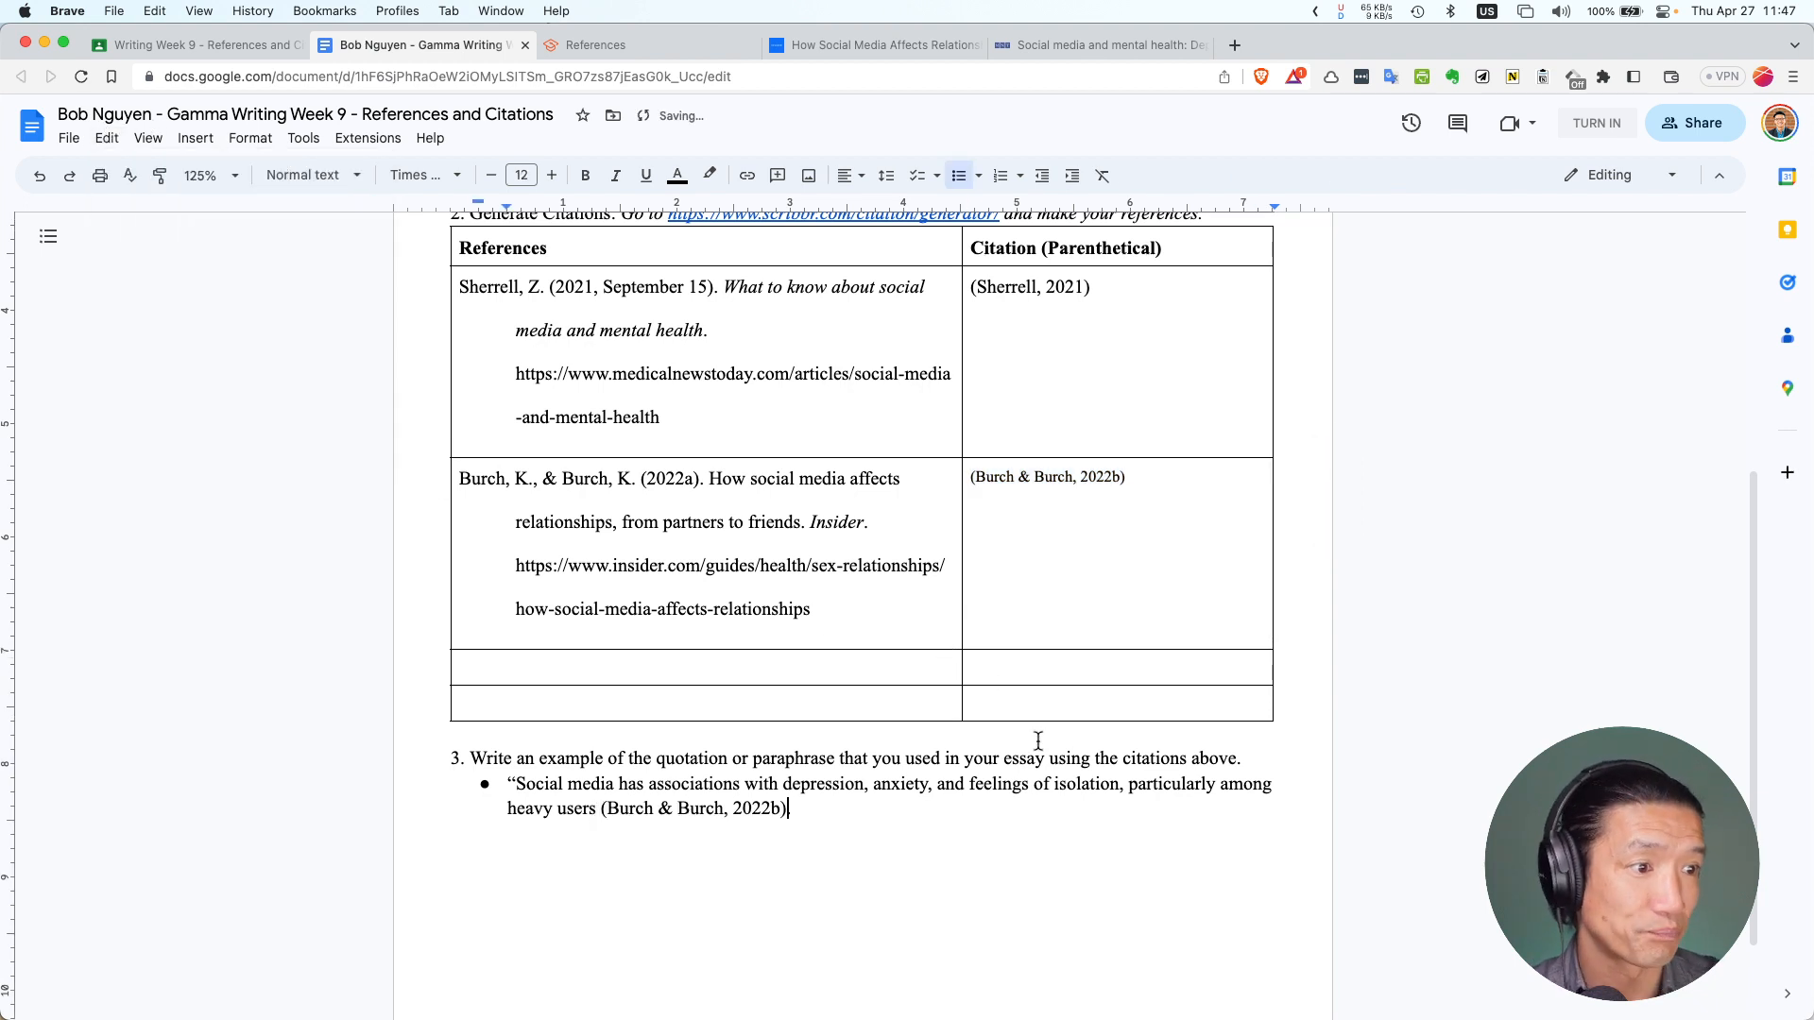
pyautogui.click(597, 810)
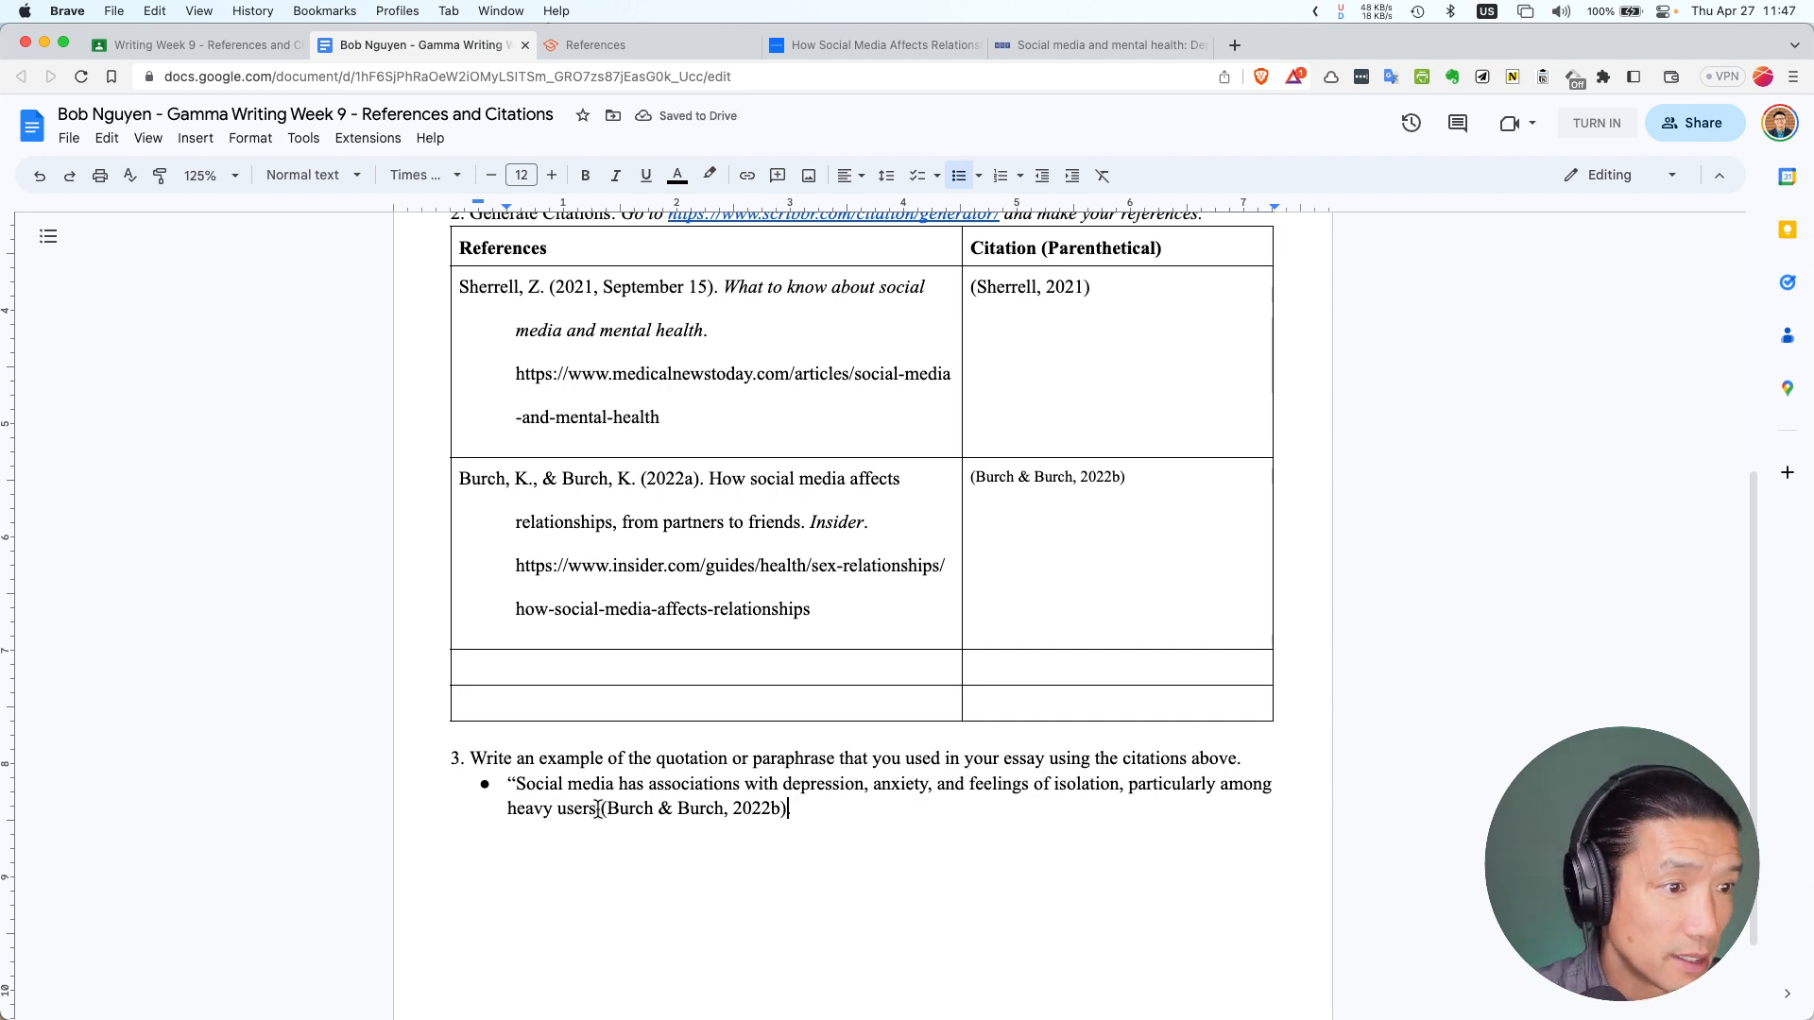
pyautogui.write('"')
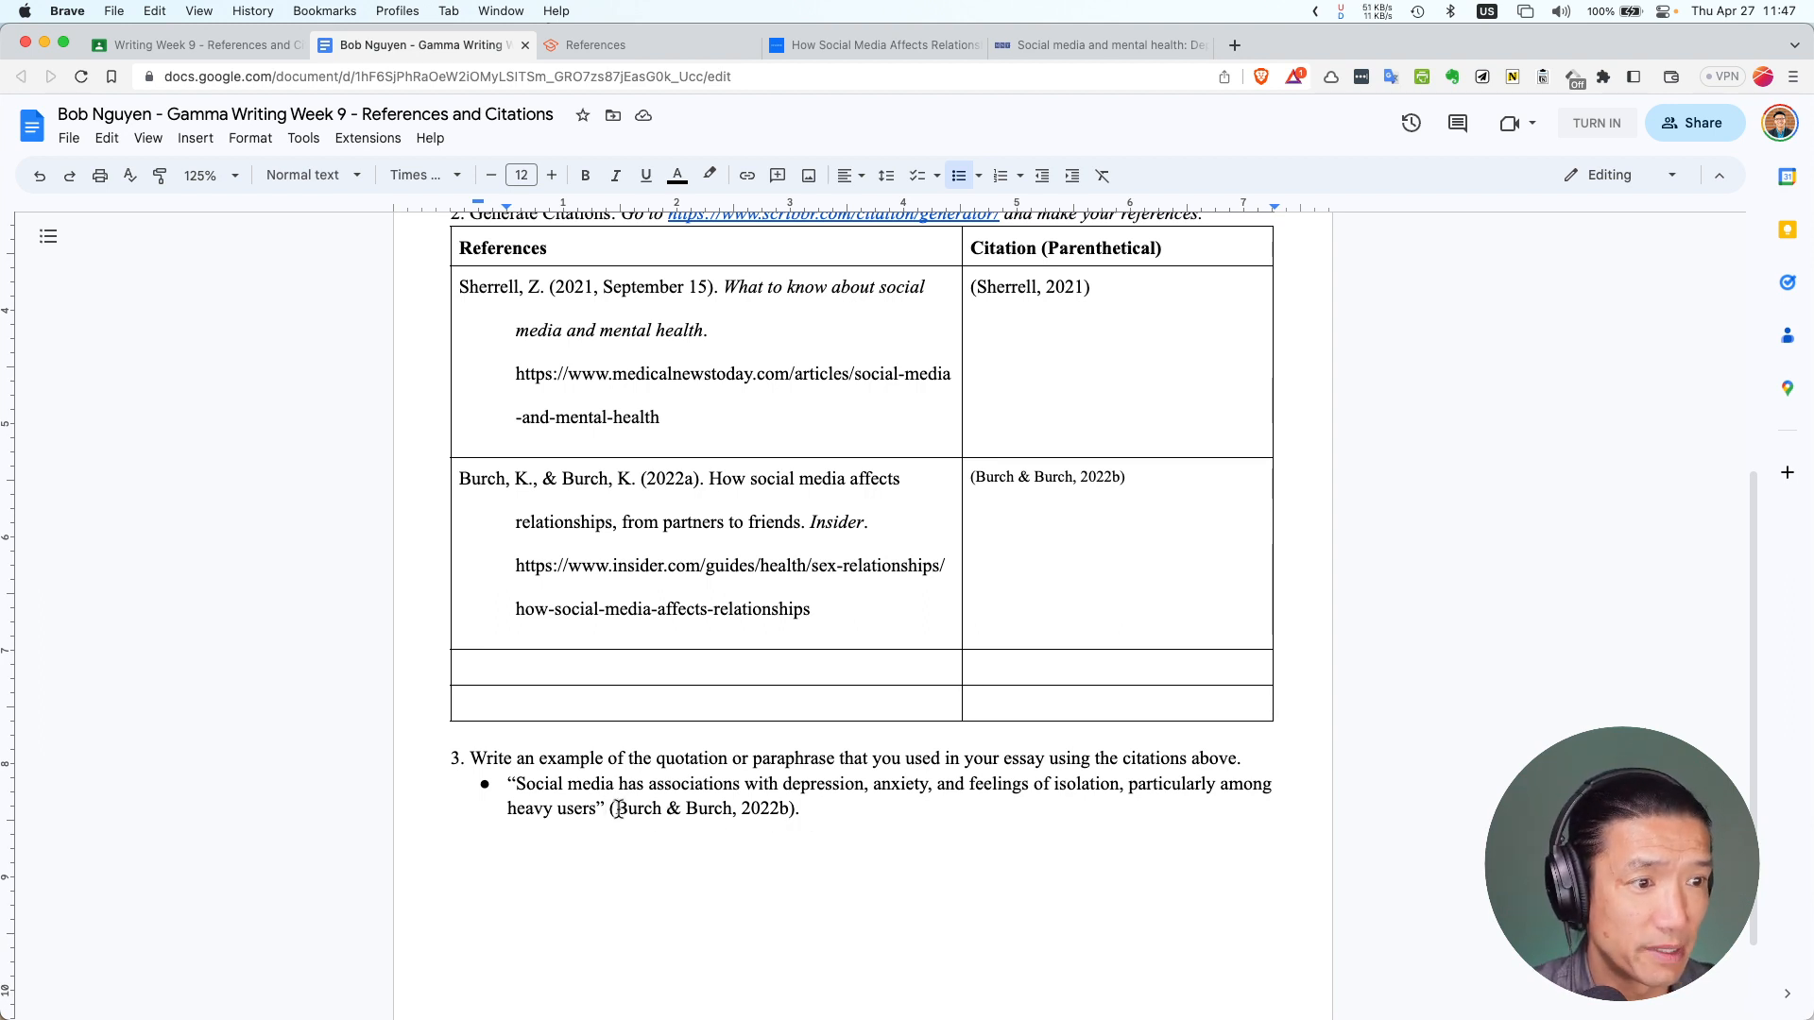
# Check the pasted citation against the table and place the cursor after the final period
pyautogui.moveTo(617, 806); pyautogui.dragTo(741, 824)
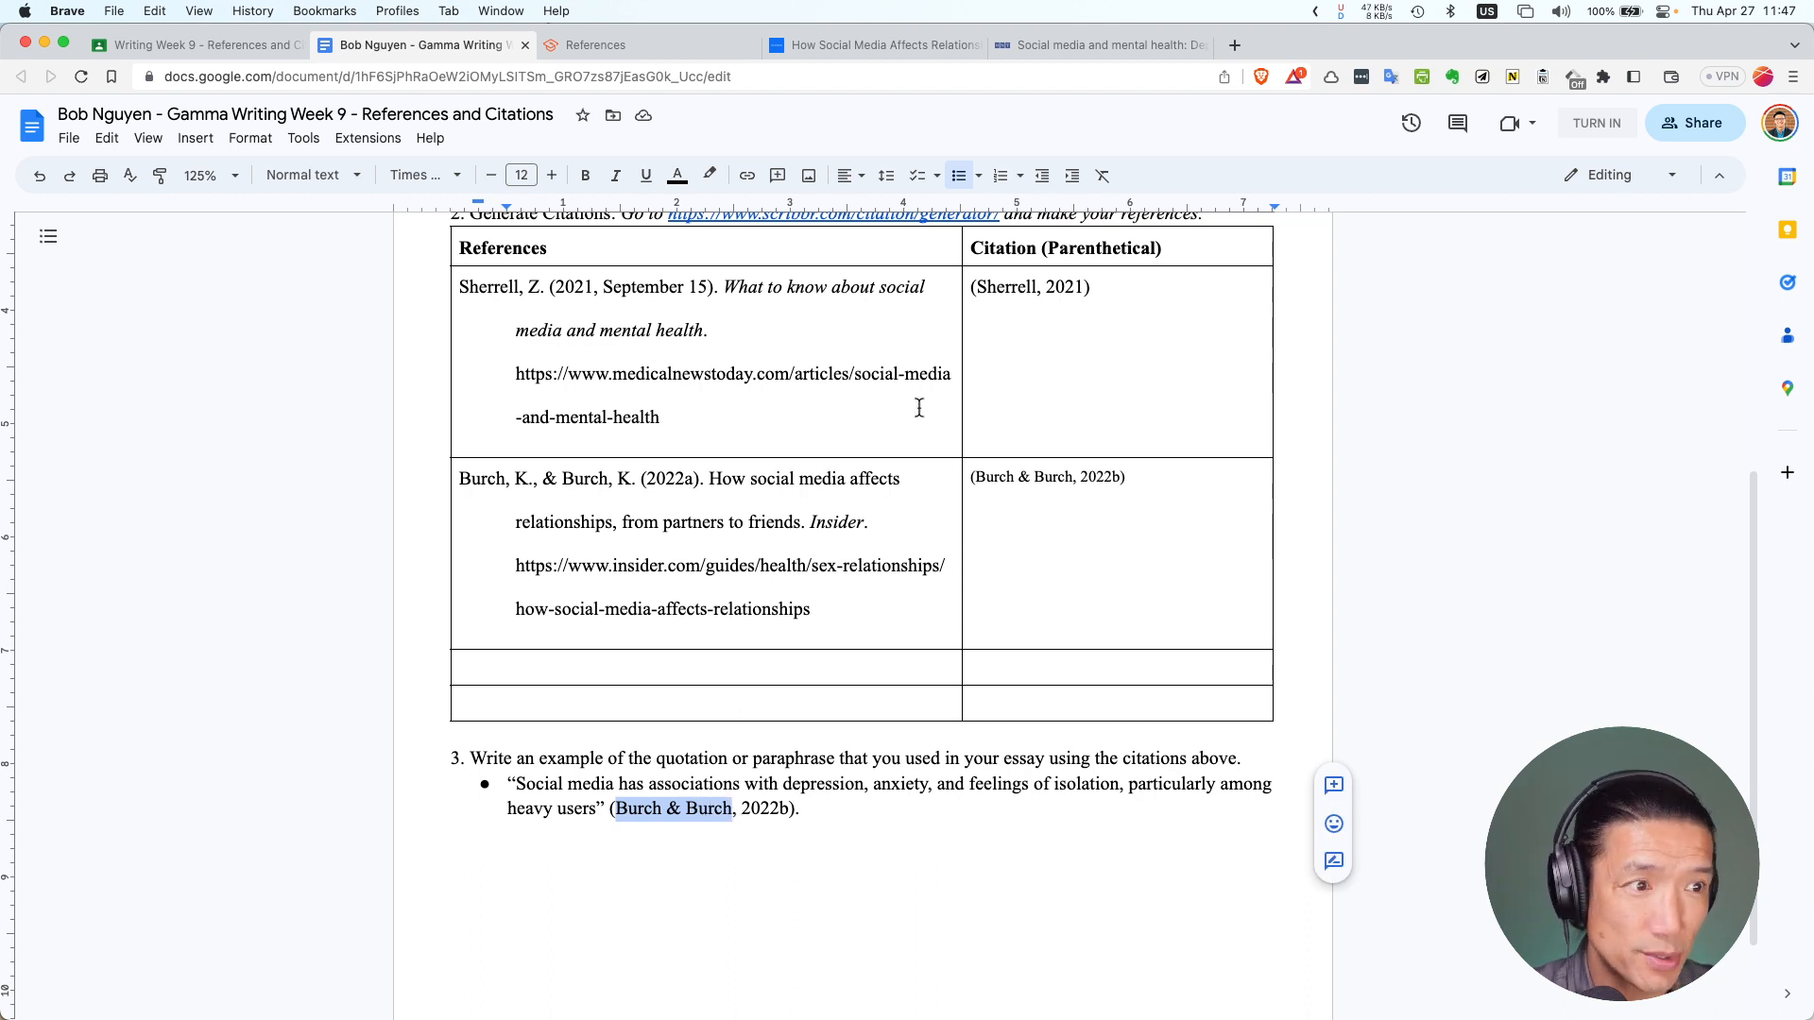
pyautogui.click(991, 478)
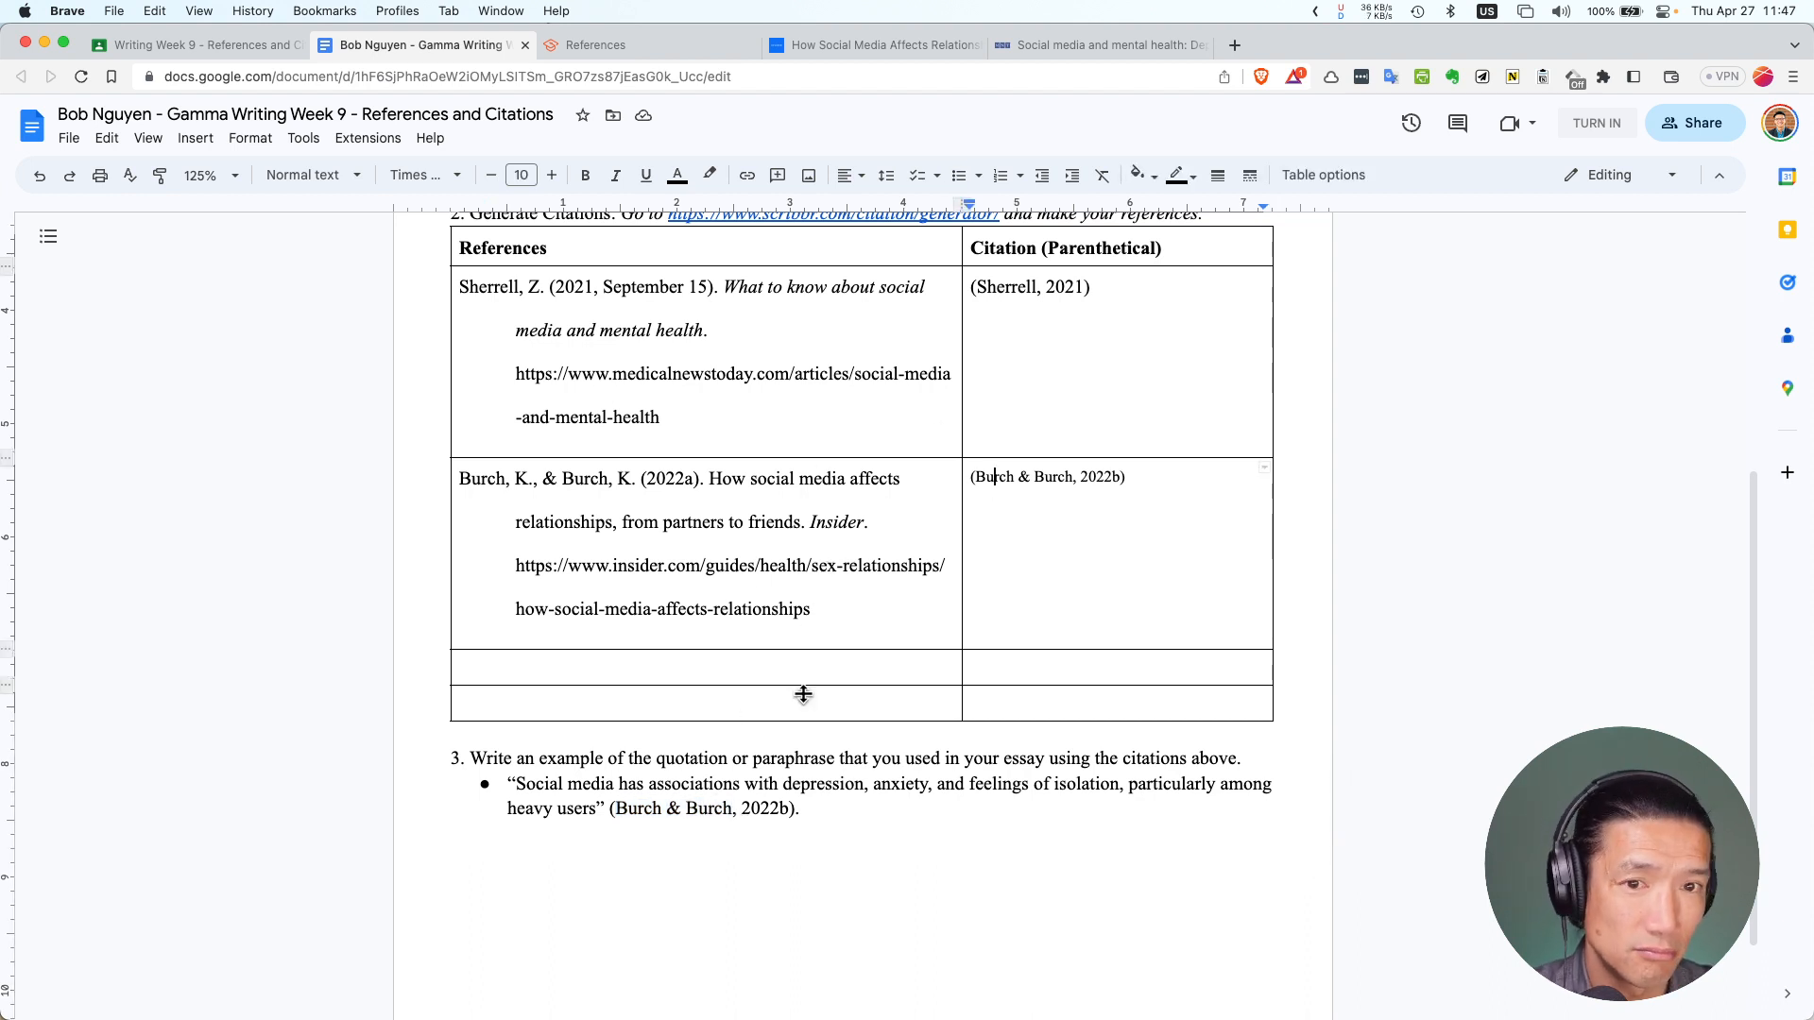
pyautogui.click(829, 810)
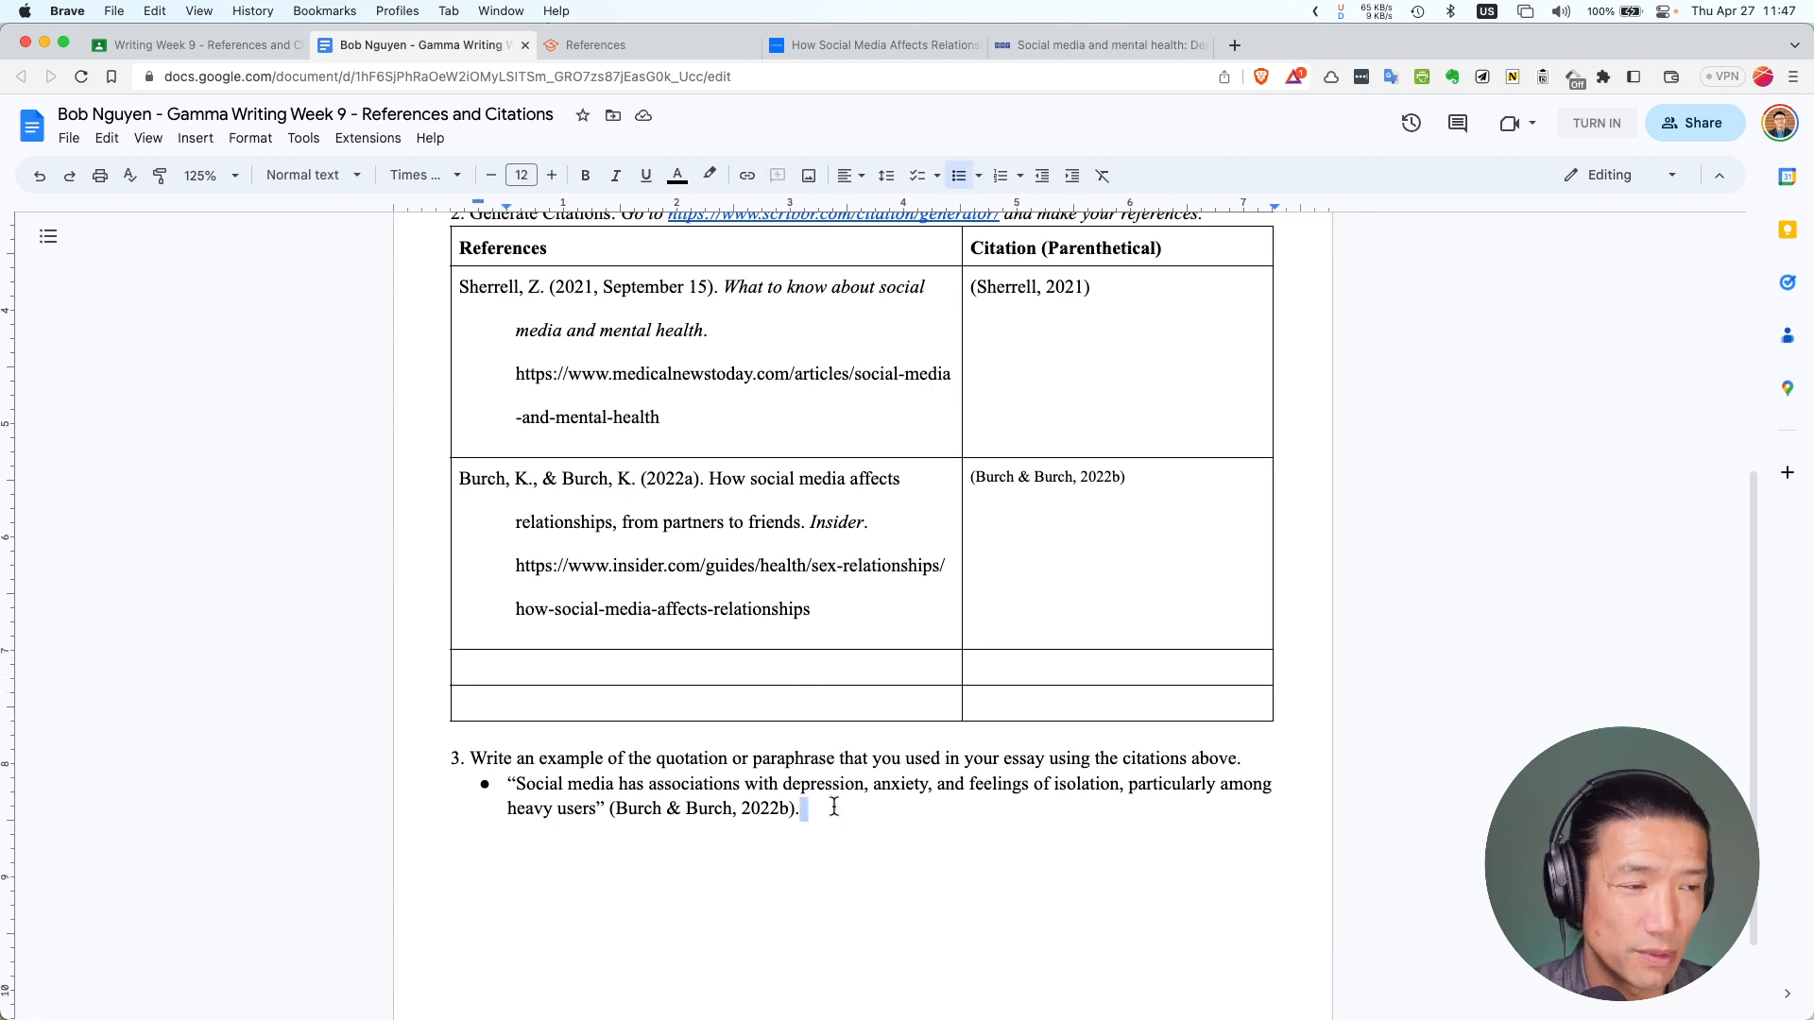
pyautogui.click(838, 807)
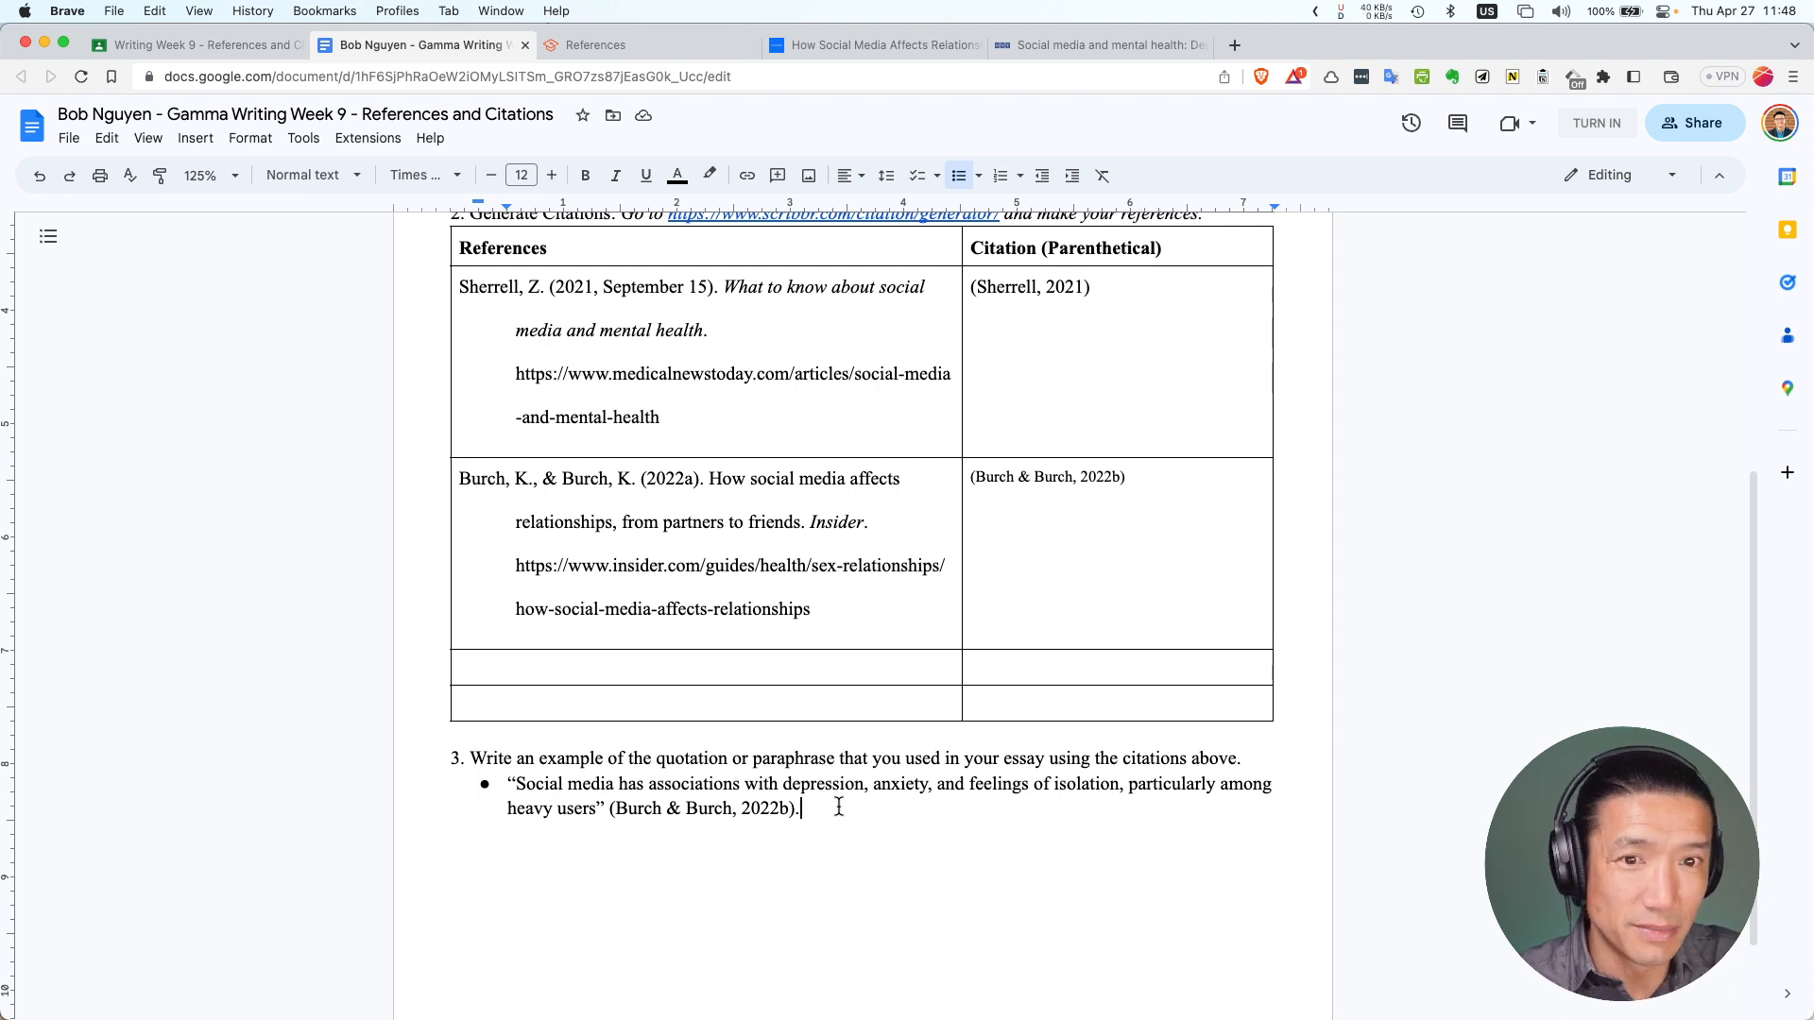
# Tag the cited quotation with '(Direct Quotation)' and start a new bullet below it
pyautogui.press('Return')
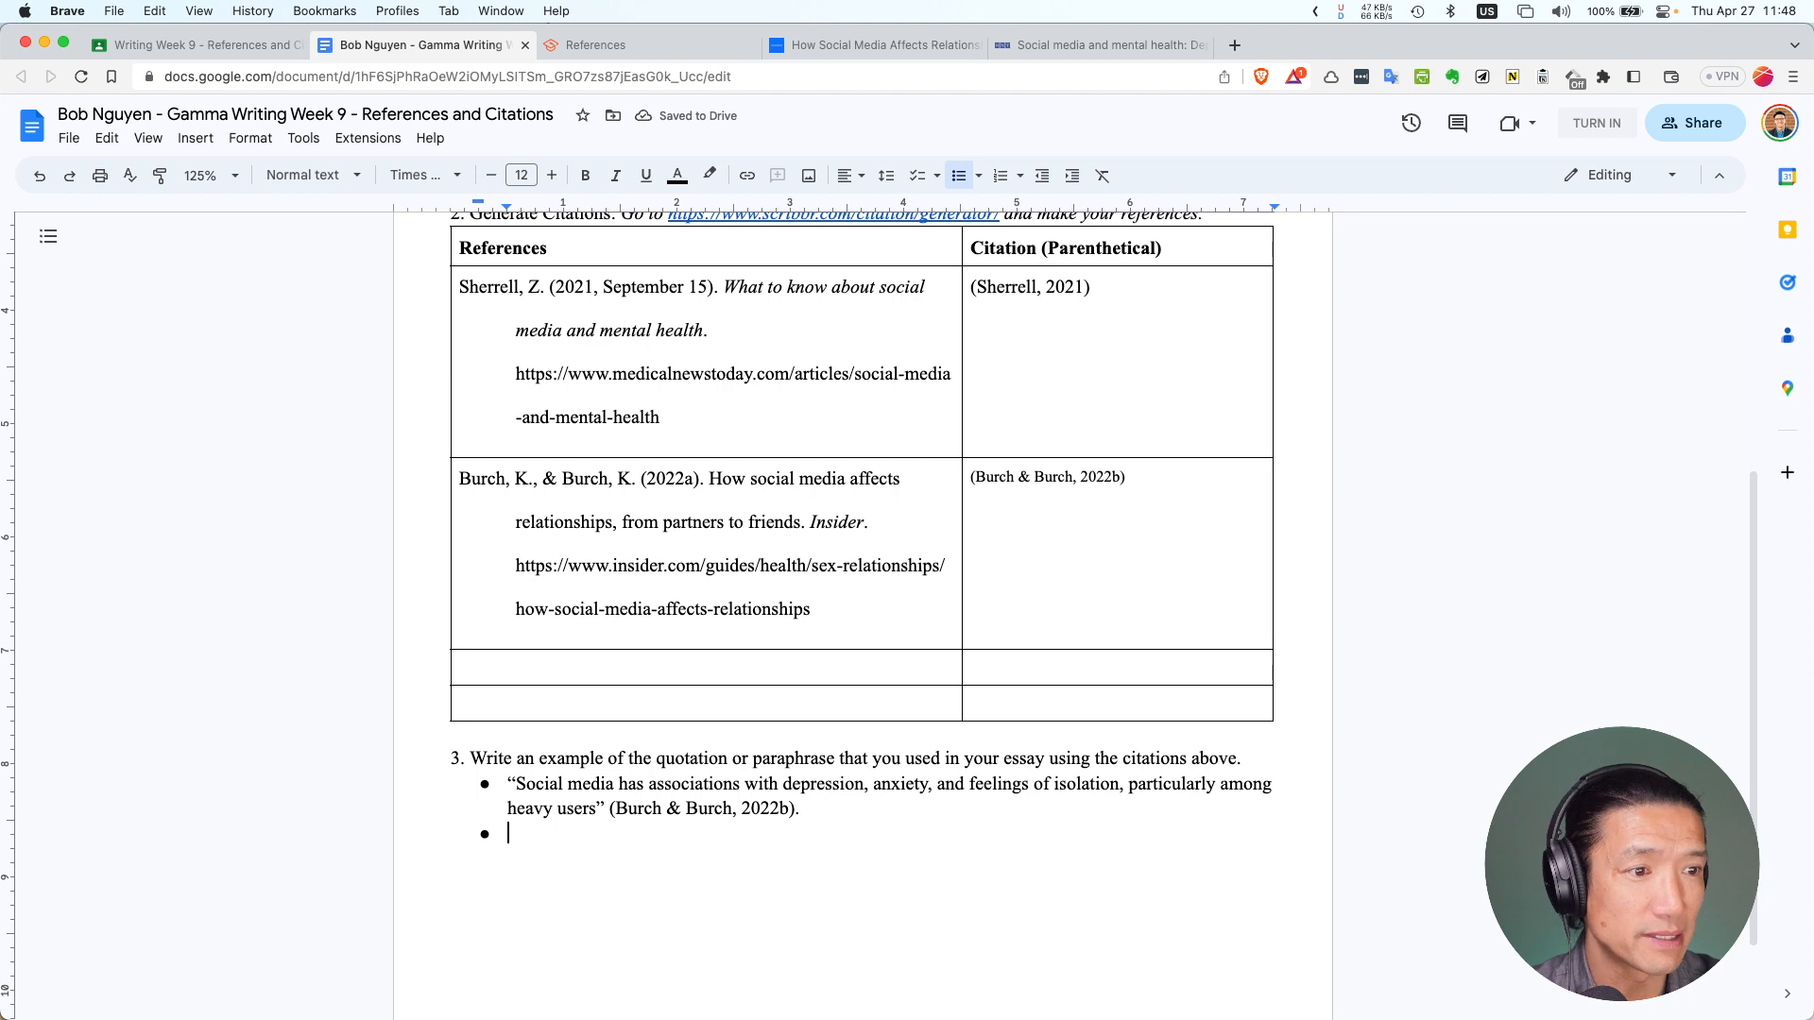
pyautogui.click(923, 810)
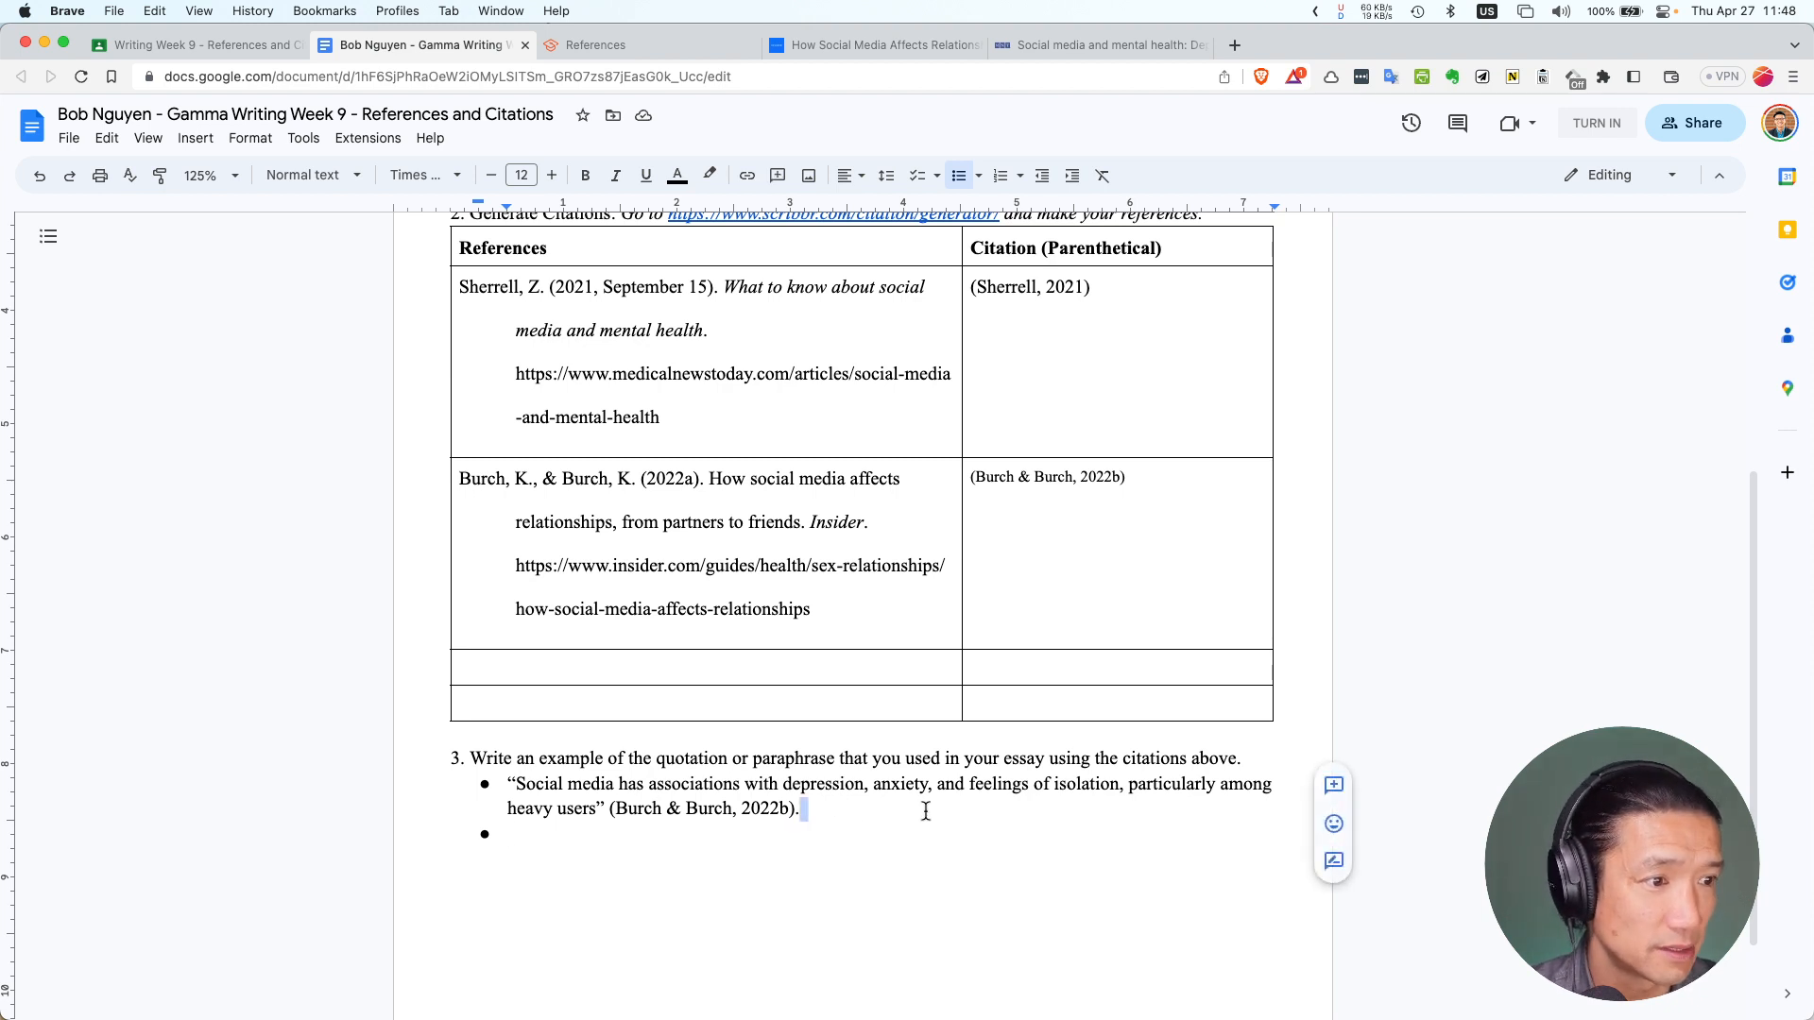
pyautogui.write('(')
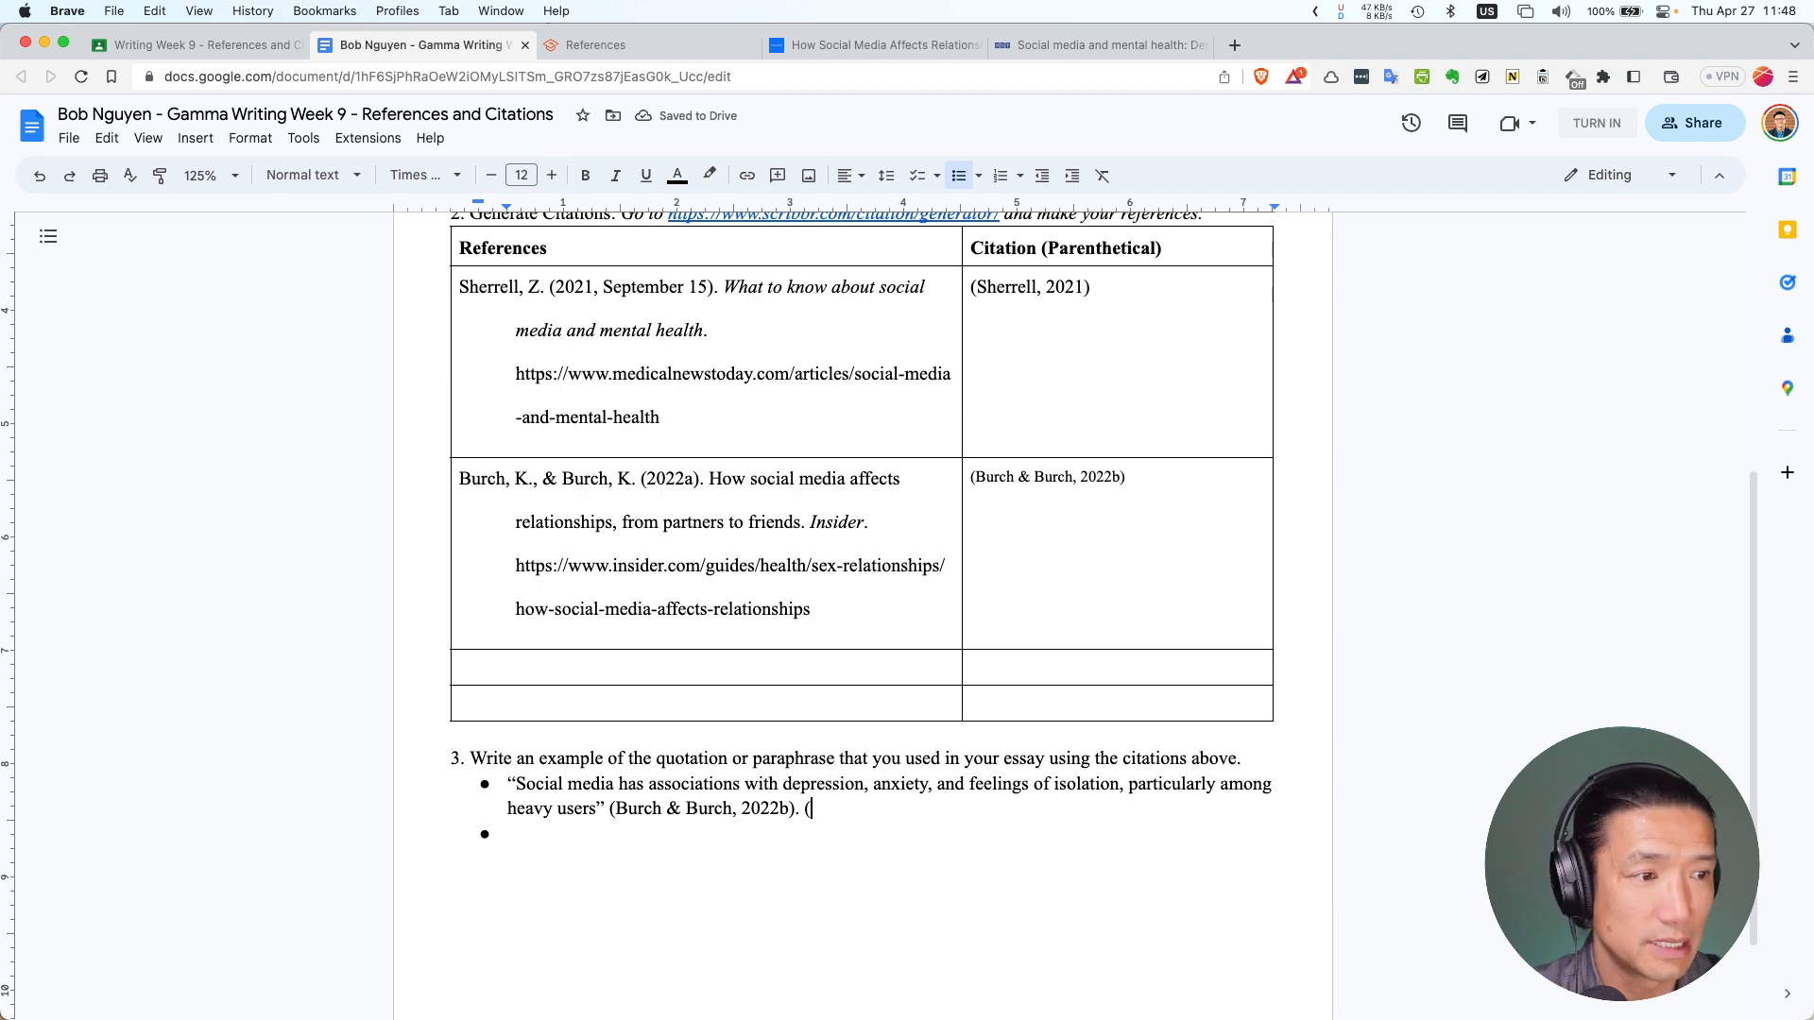
pyautogui.write('Q')
pyautogui.press('BackSpace')
pyautogui.write('D')
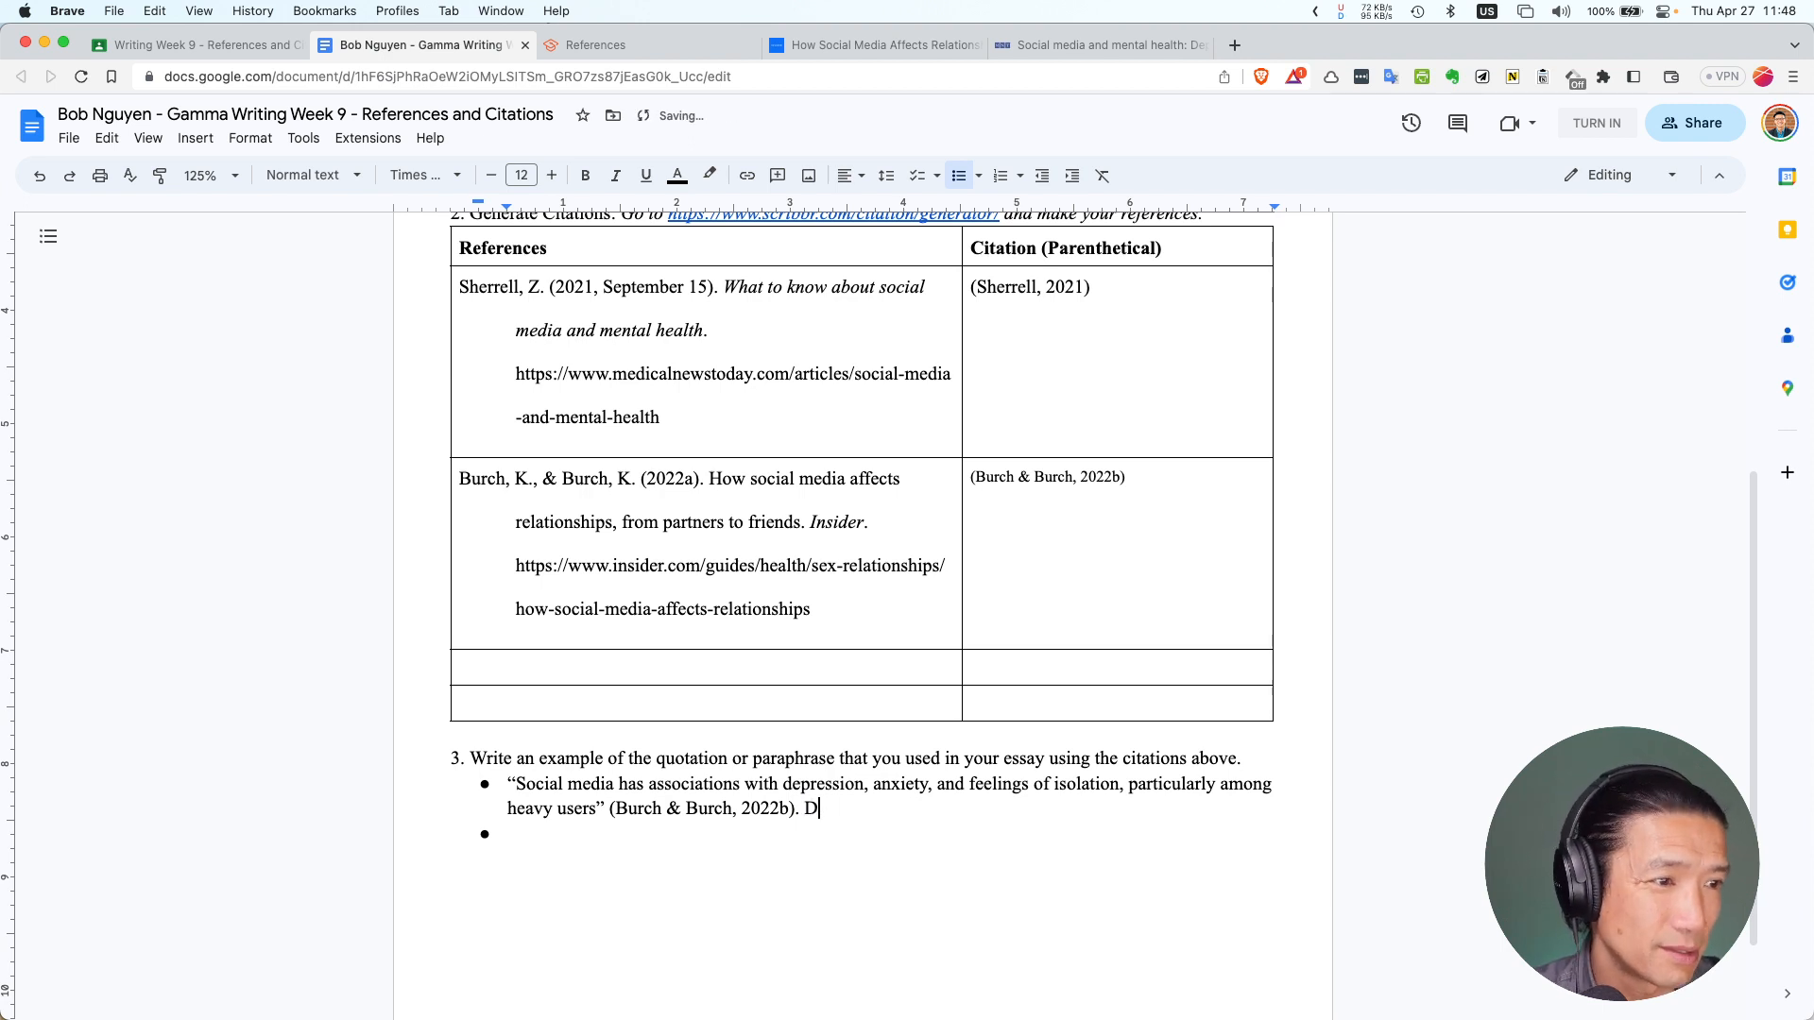
pyautogui.write('irect Qutoat')
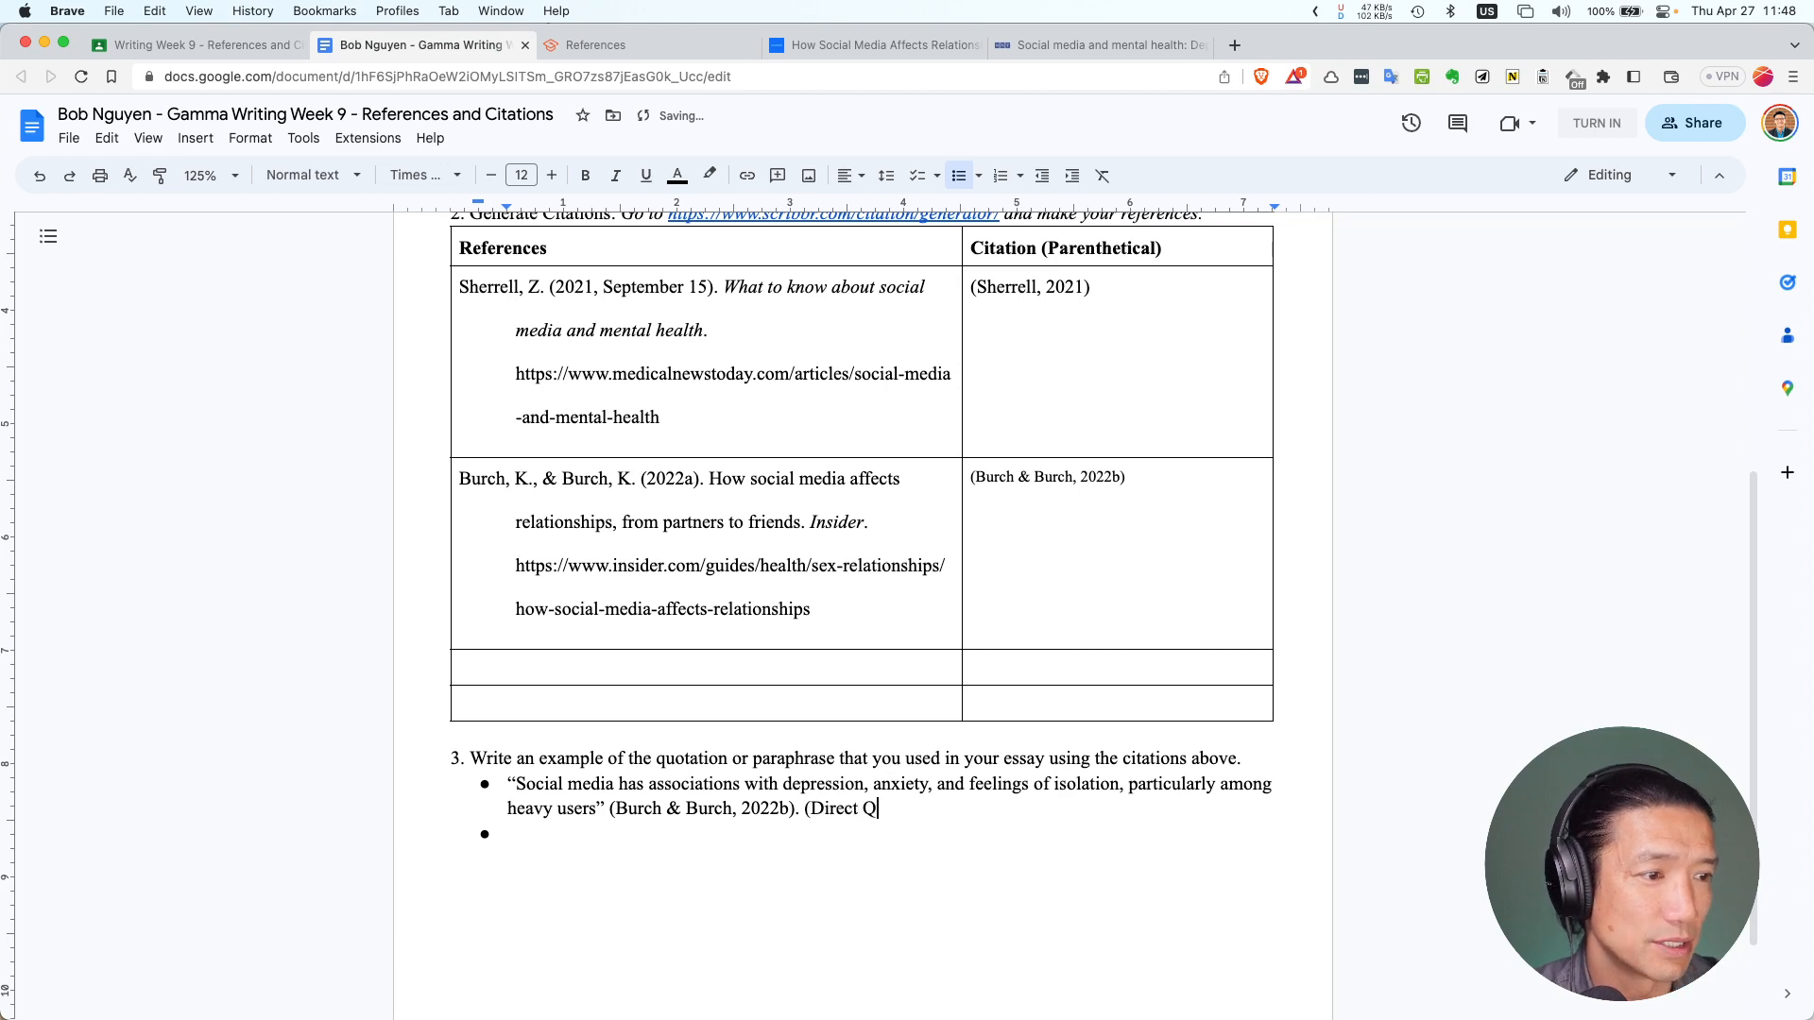
pyautogui.press('BackSpace')
pyautogui.press('BackSpace')
pyautogui.press('BackSpace')
pyautogui.press('BackSpace')
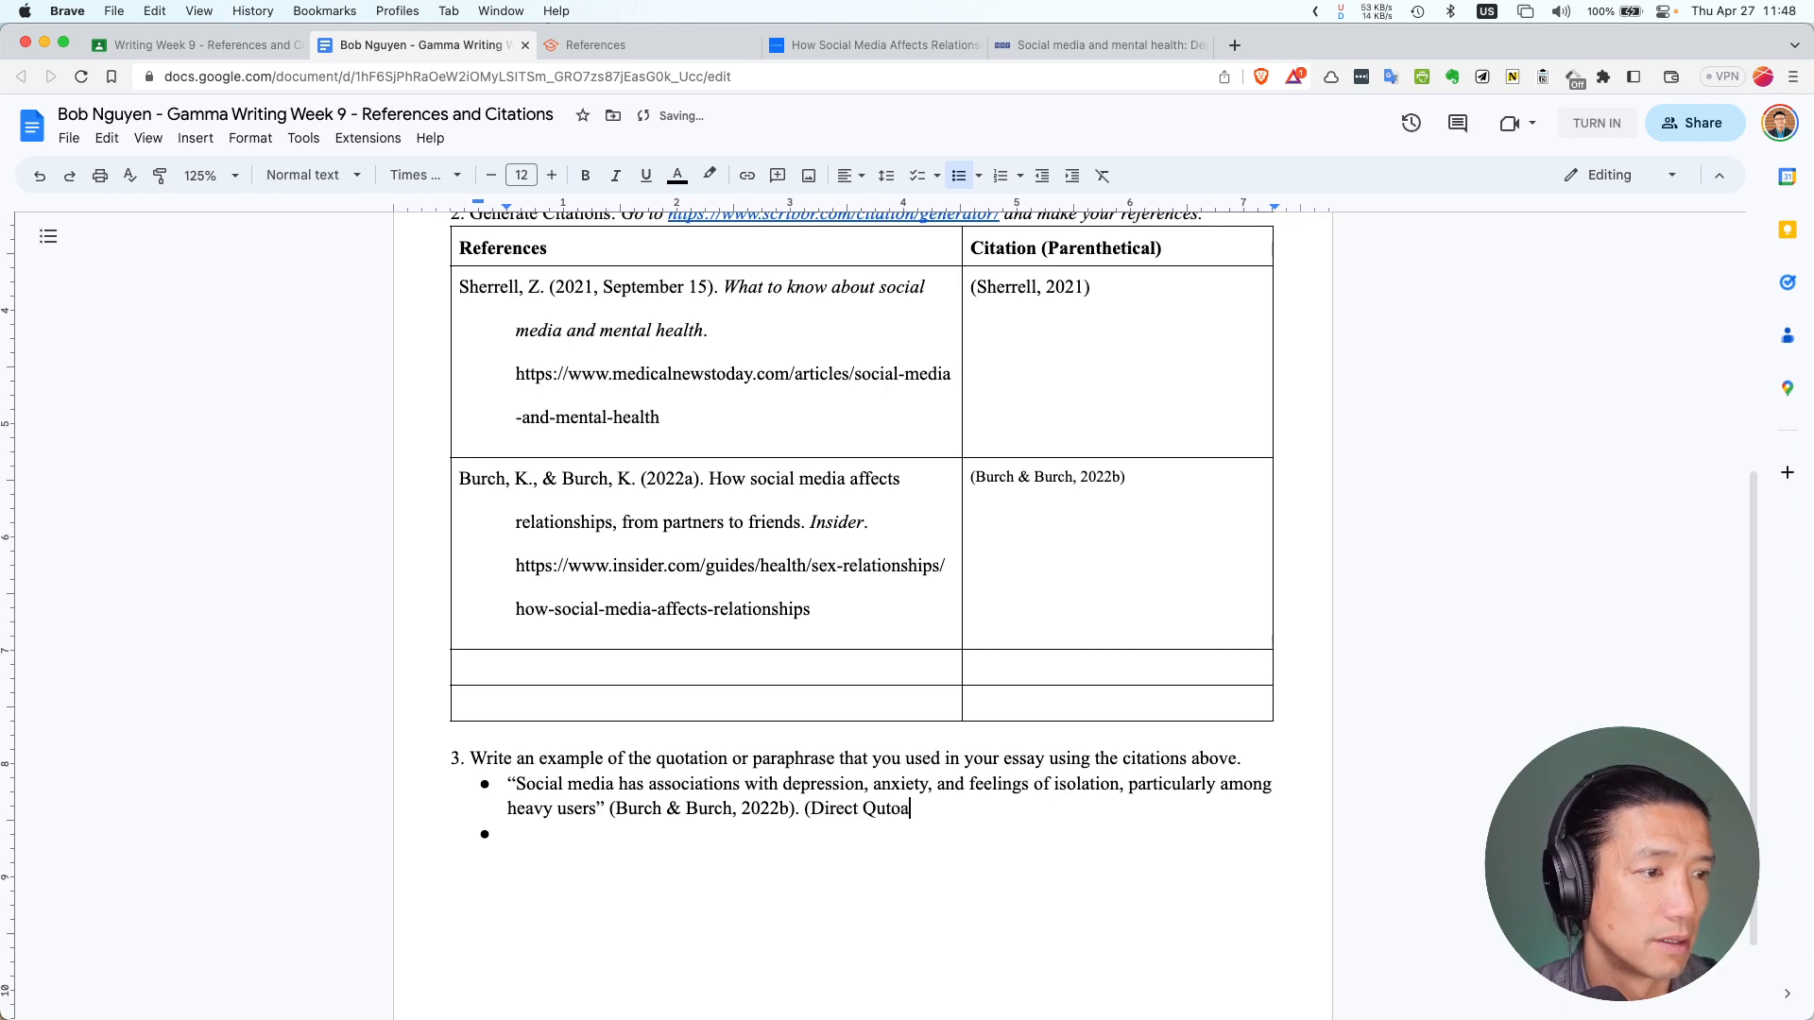
pyautogui.write('otation)')
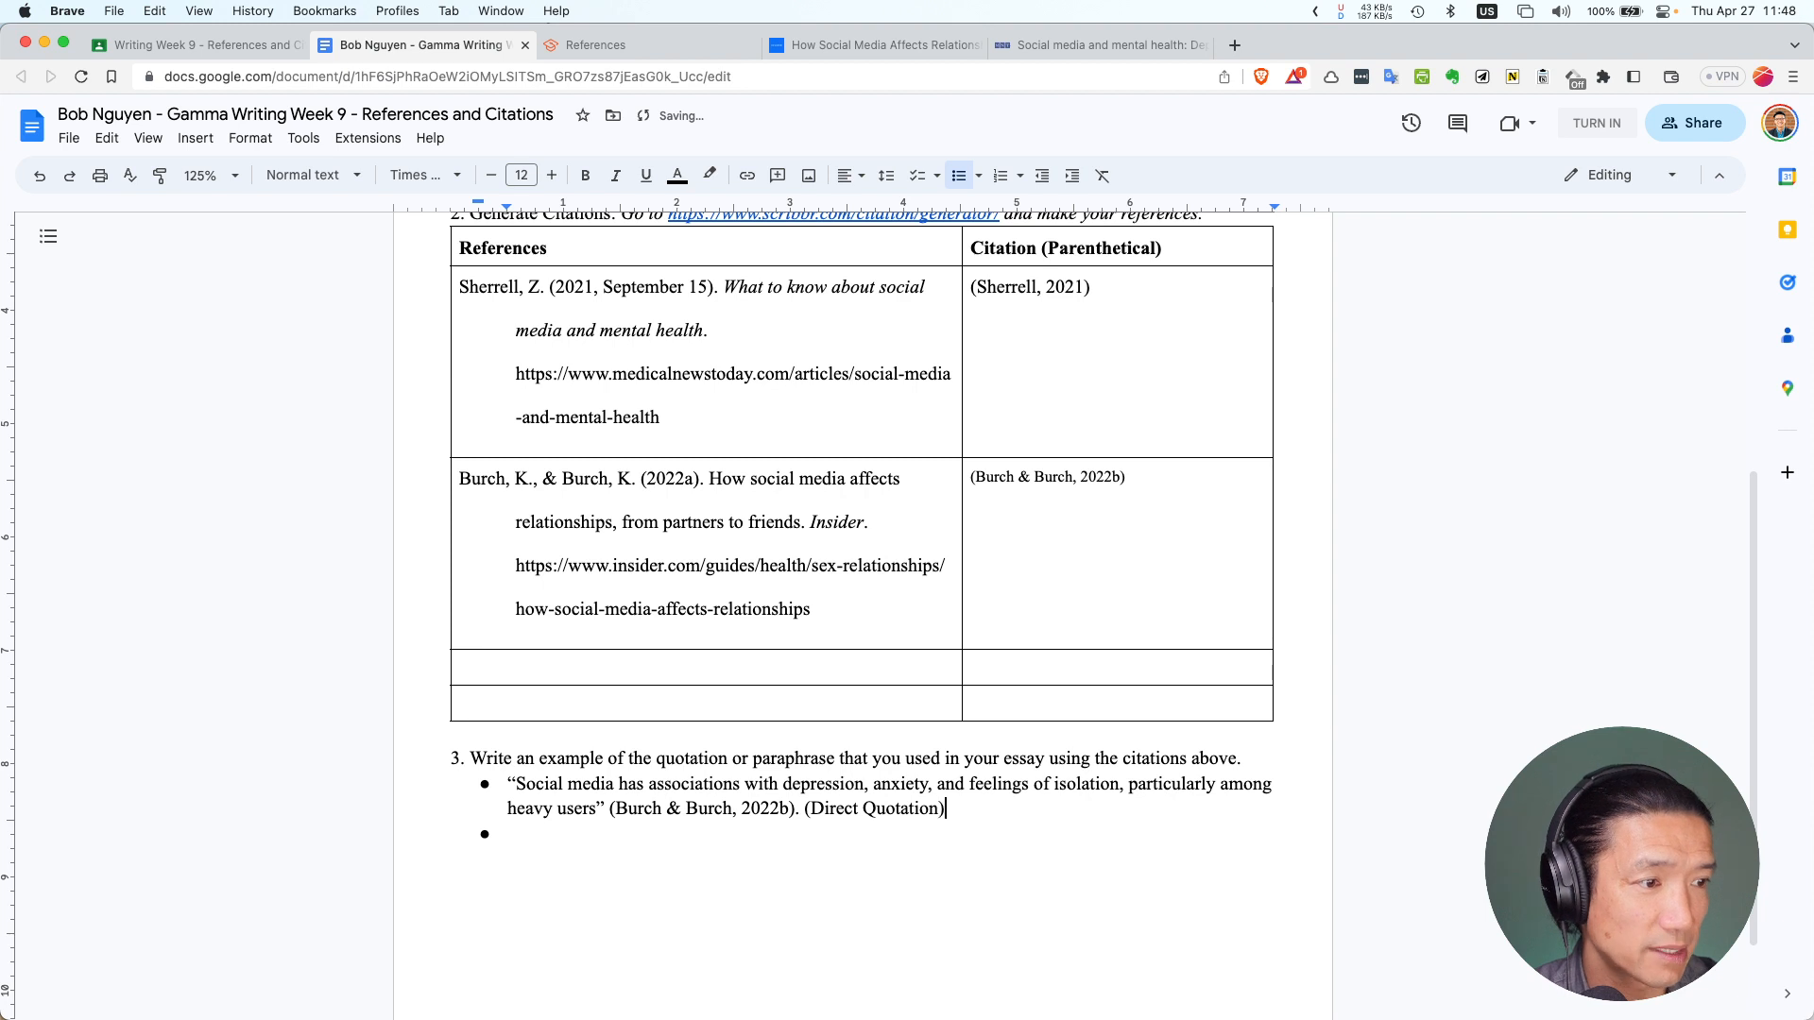
# Write 'Social media is linked to depression, feelings of isolation and anxiety' on the second bullet
pyautogui.click(745, 840)
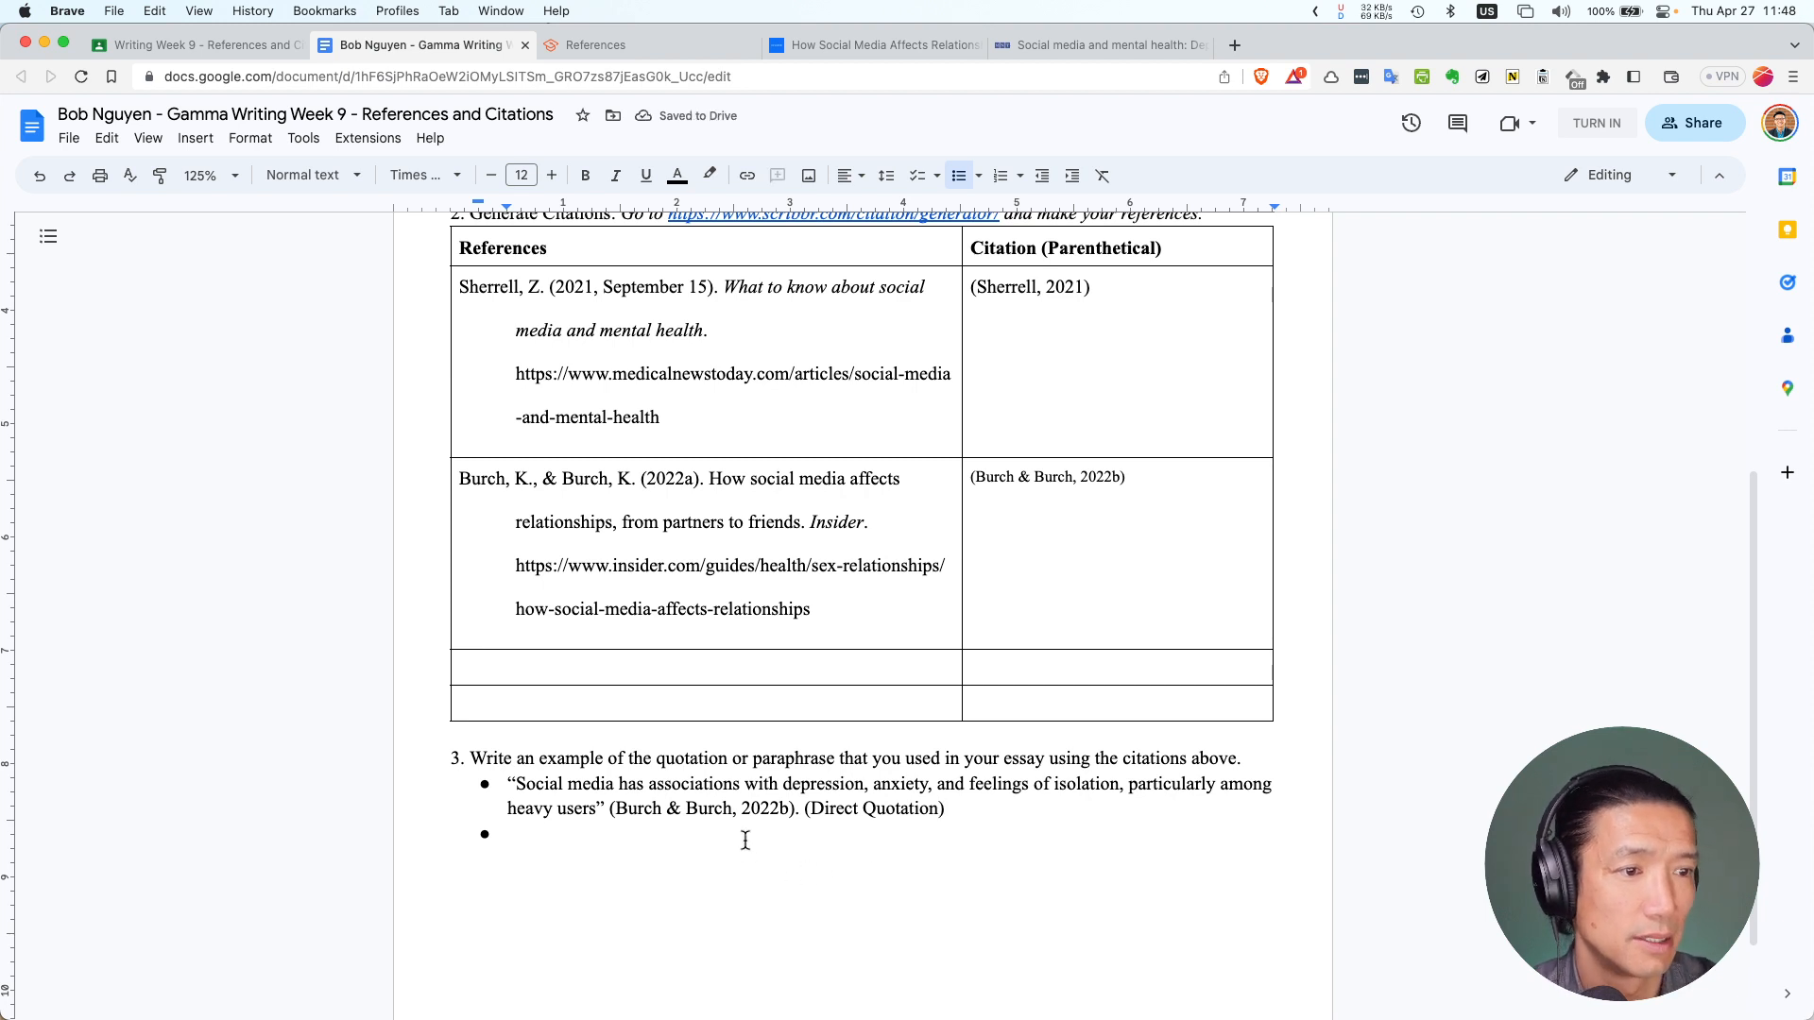
pyautogui.write('Co')
pyautogui.press('BackSpace')
pyautogui.press('BackSpace')
pyautogui.write('S')
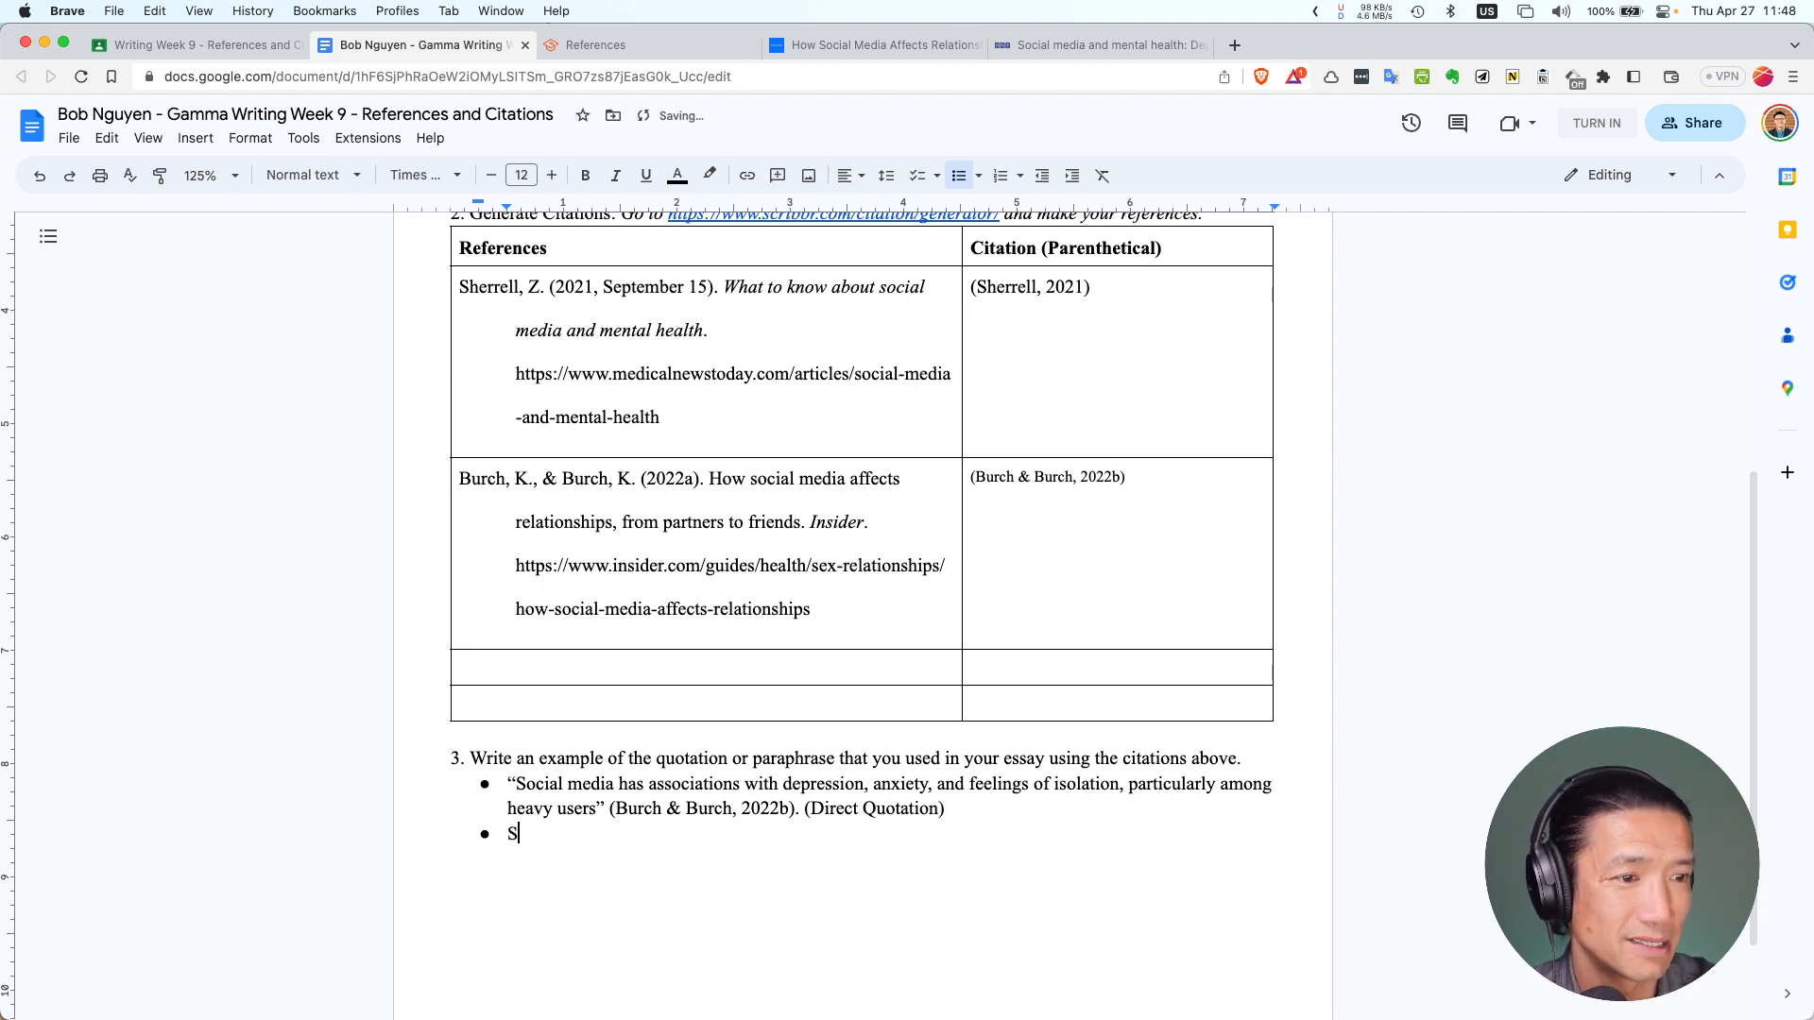
pyautogui.write('ocial ')
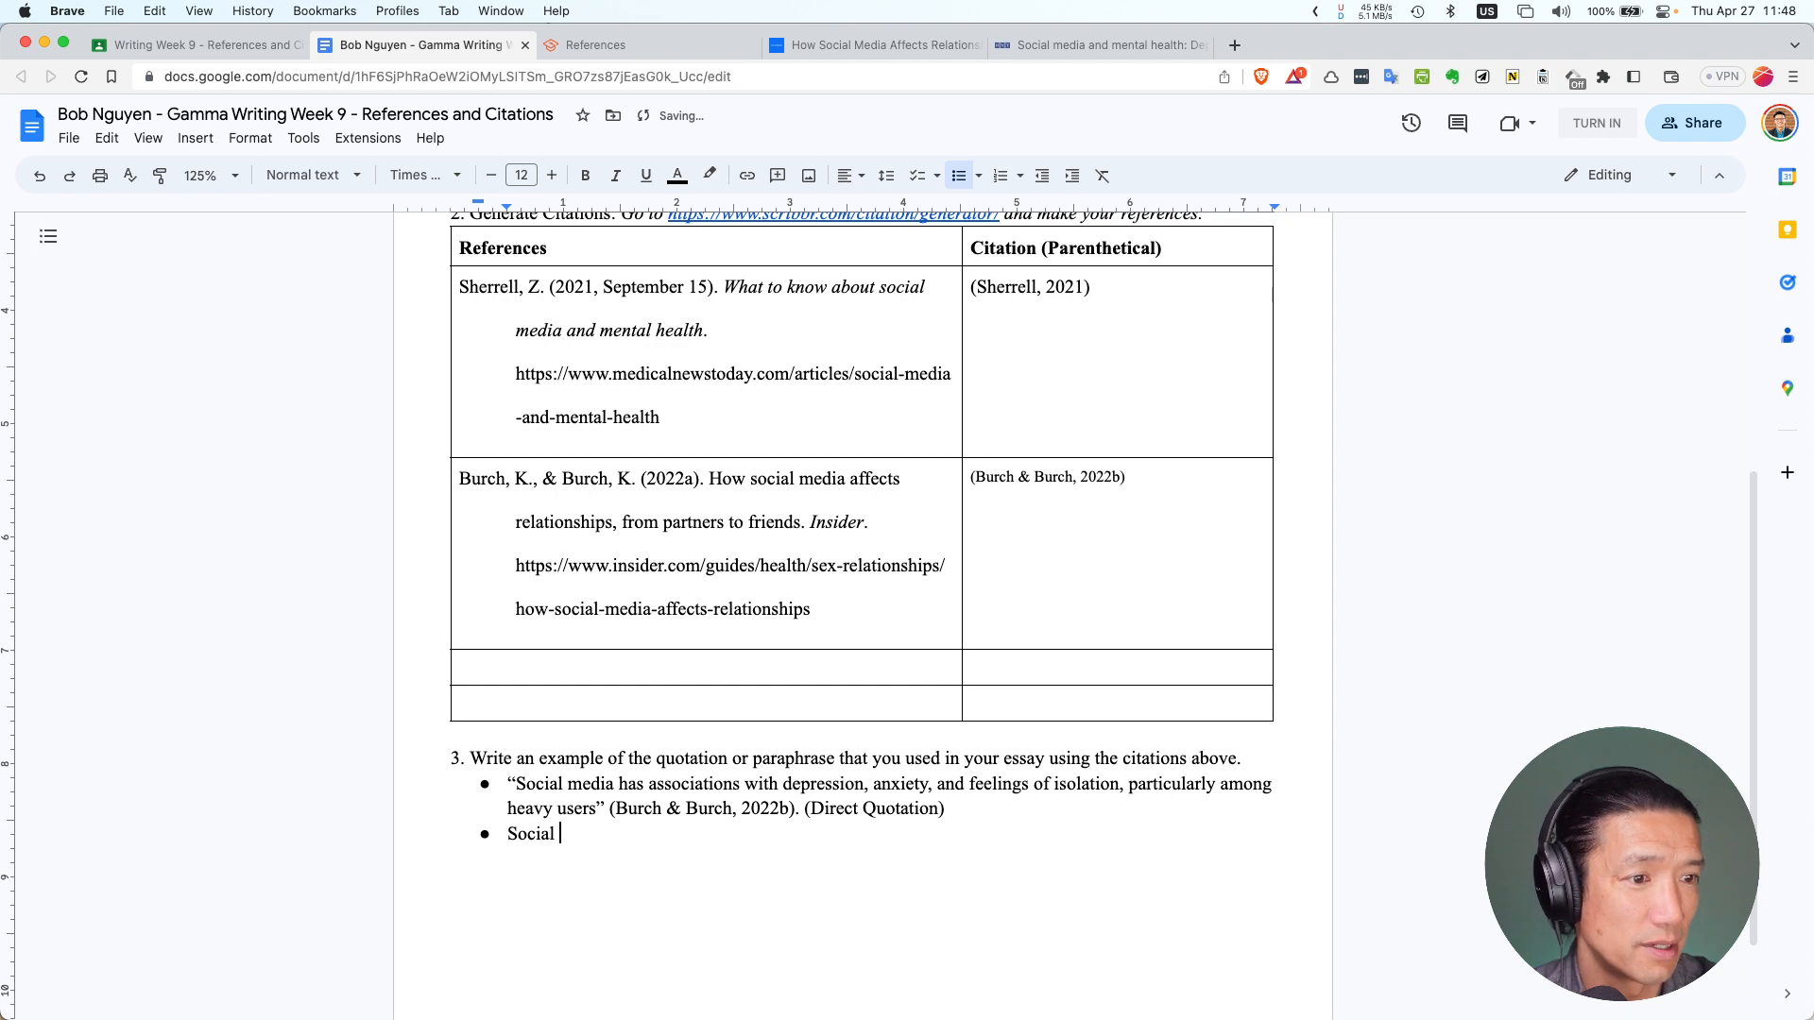
pyautogui.write('media h')
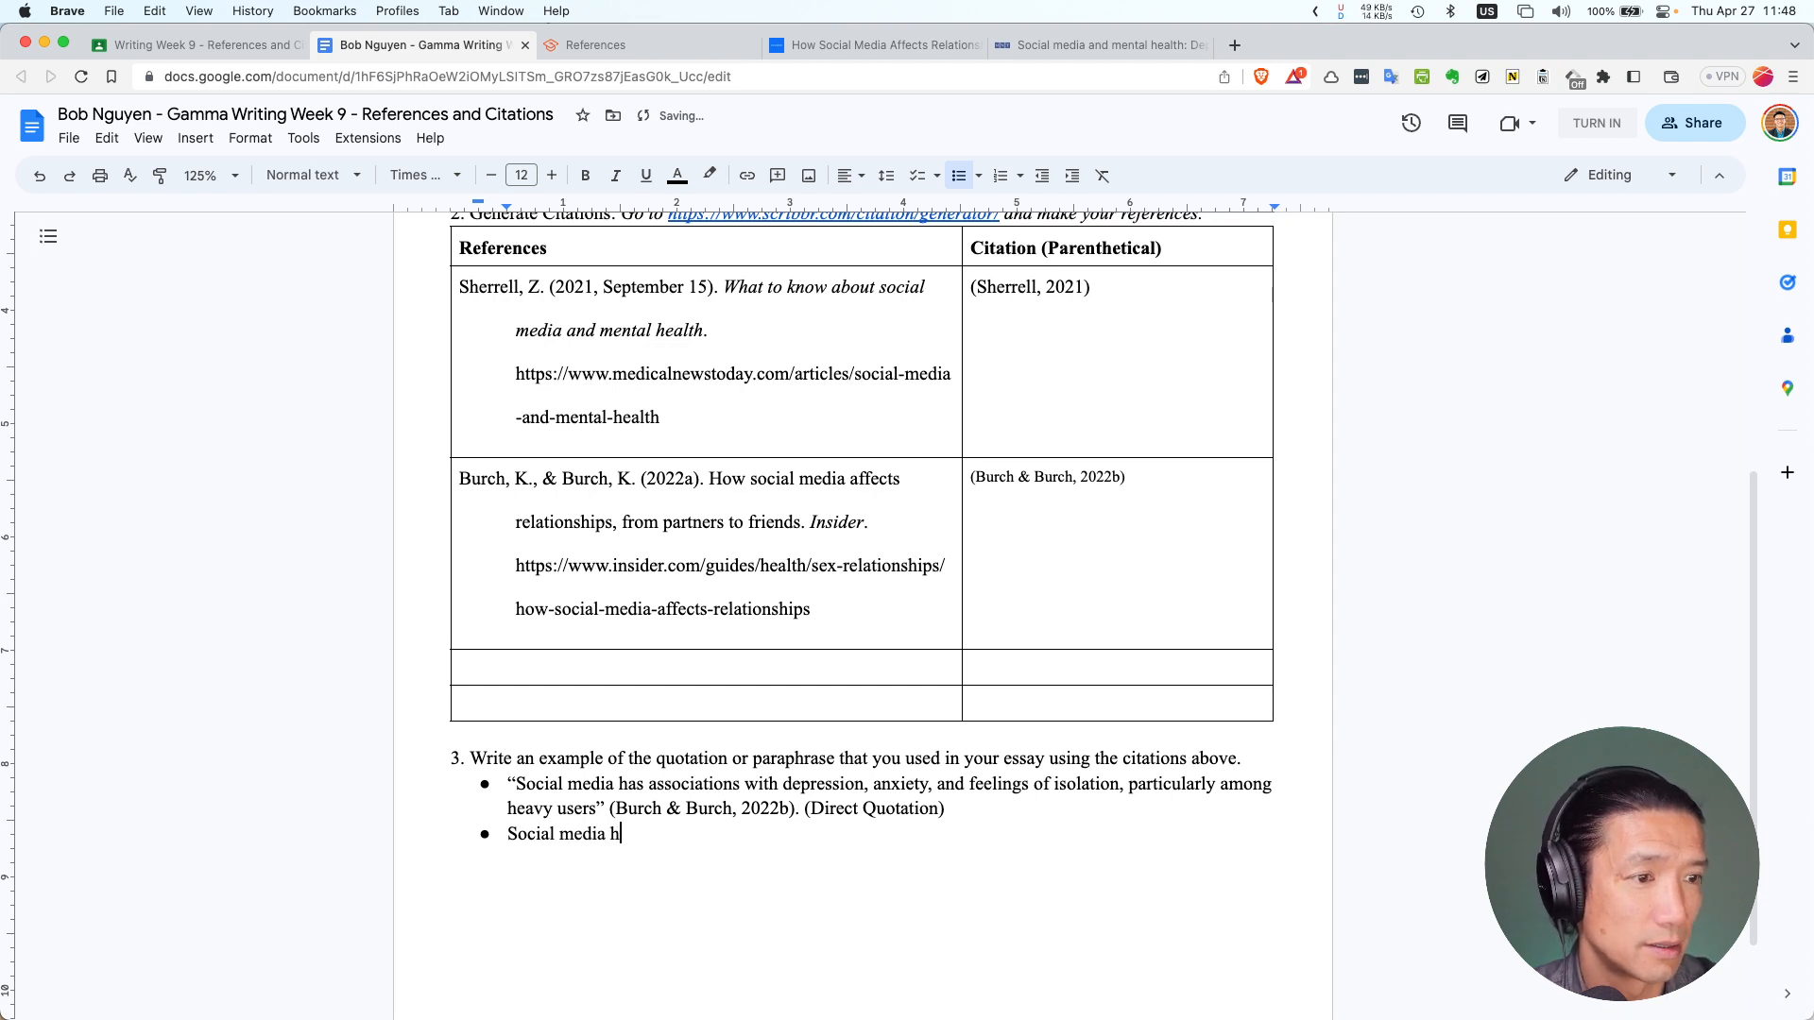
pyautogui.write('as')
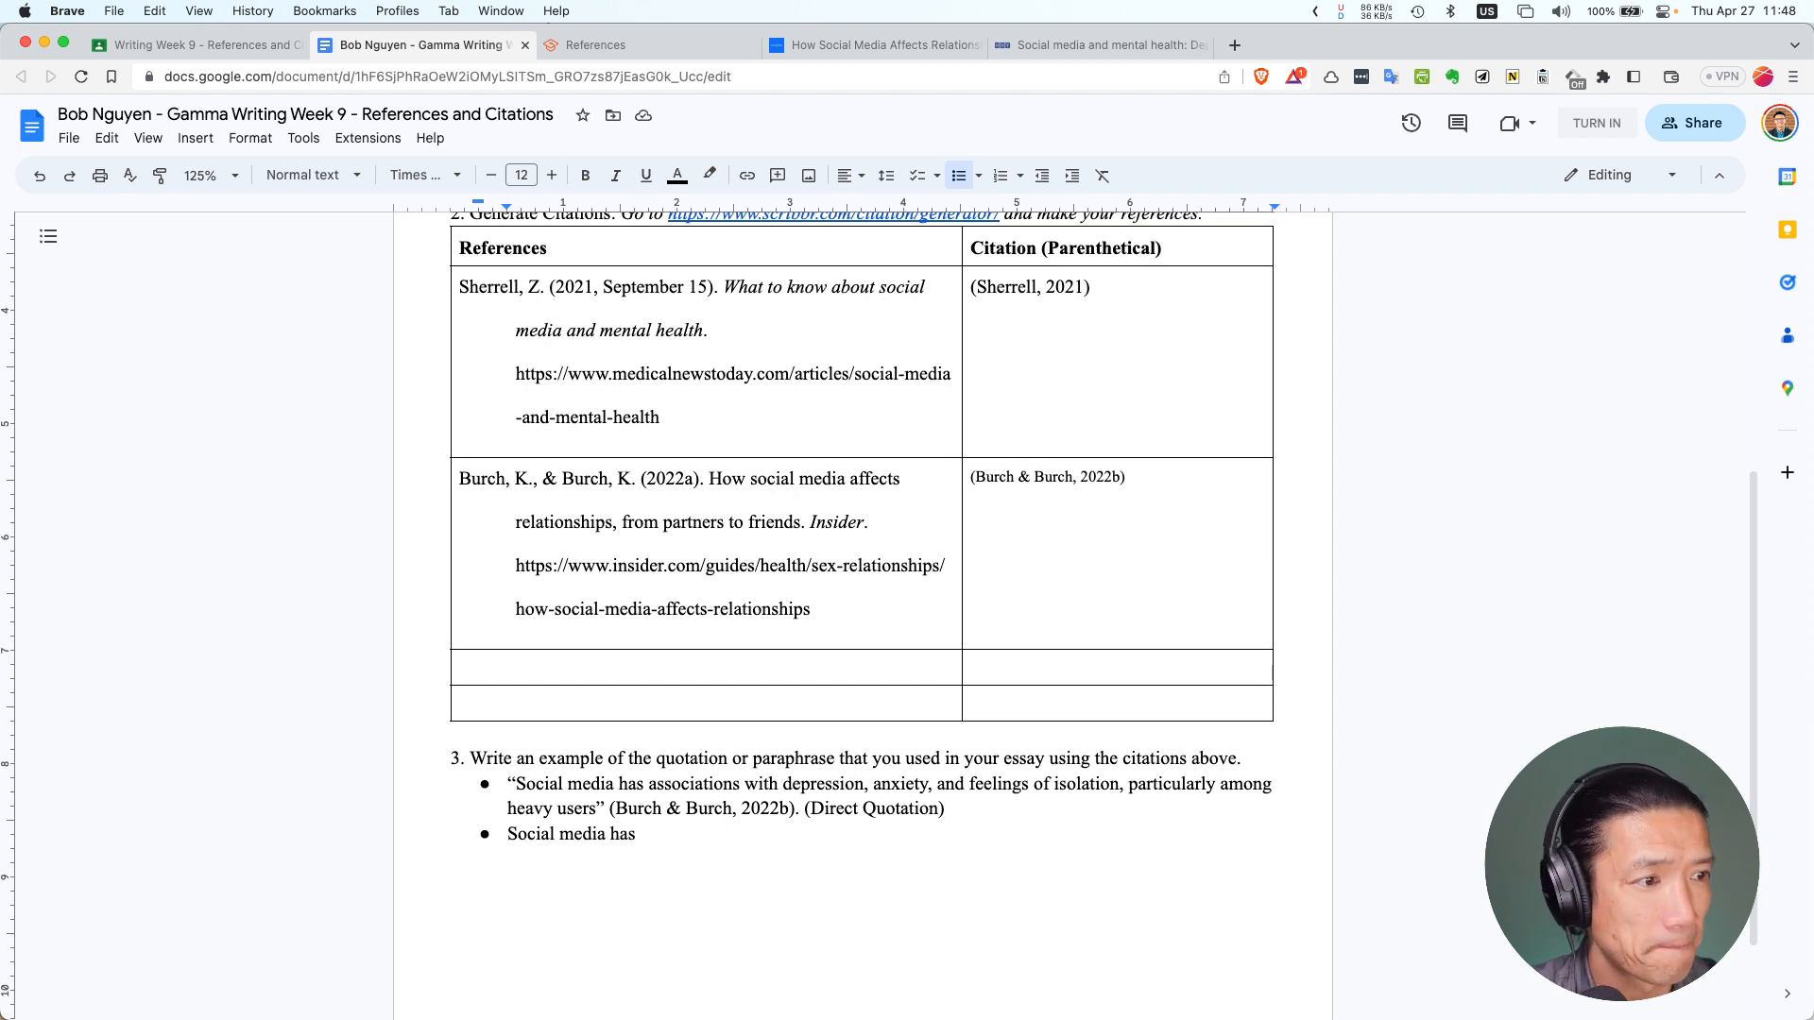
pyautogui.press('BackSpace')
pyautogui.press('BackSpace')
pyautogui.press('BackSpace')
pyautogui.press('BackSpace')
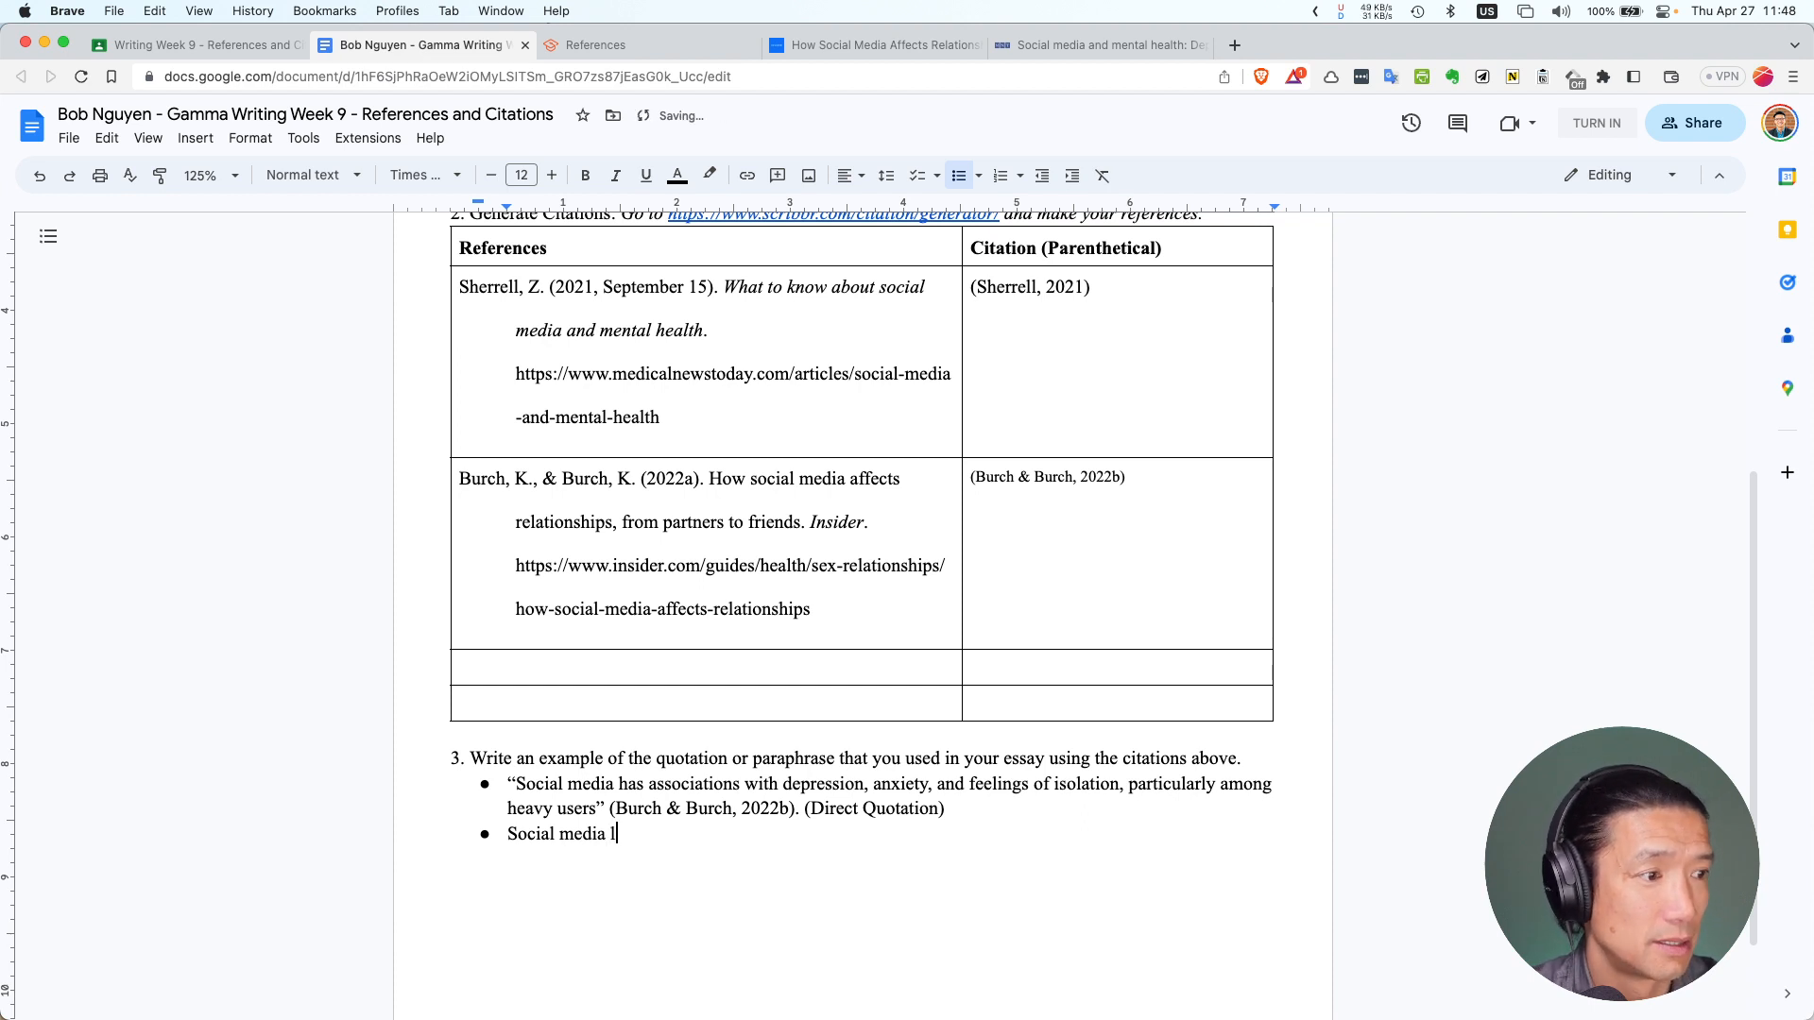
pyautogui.write('is linked to ')
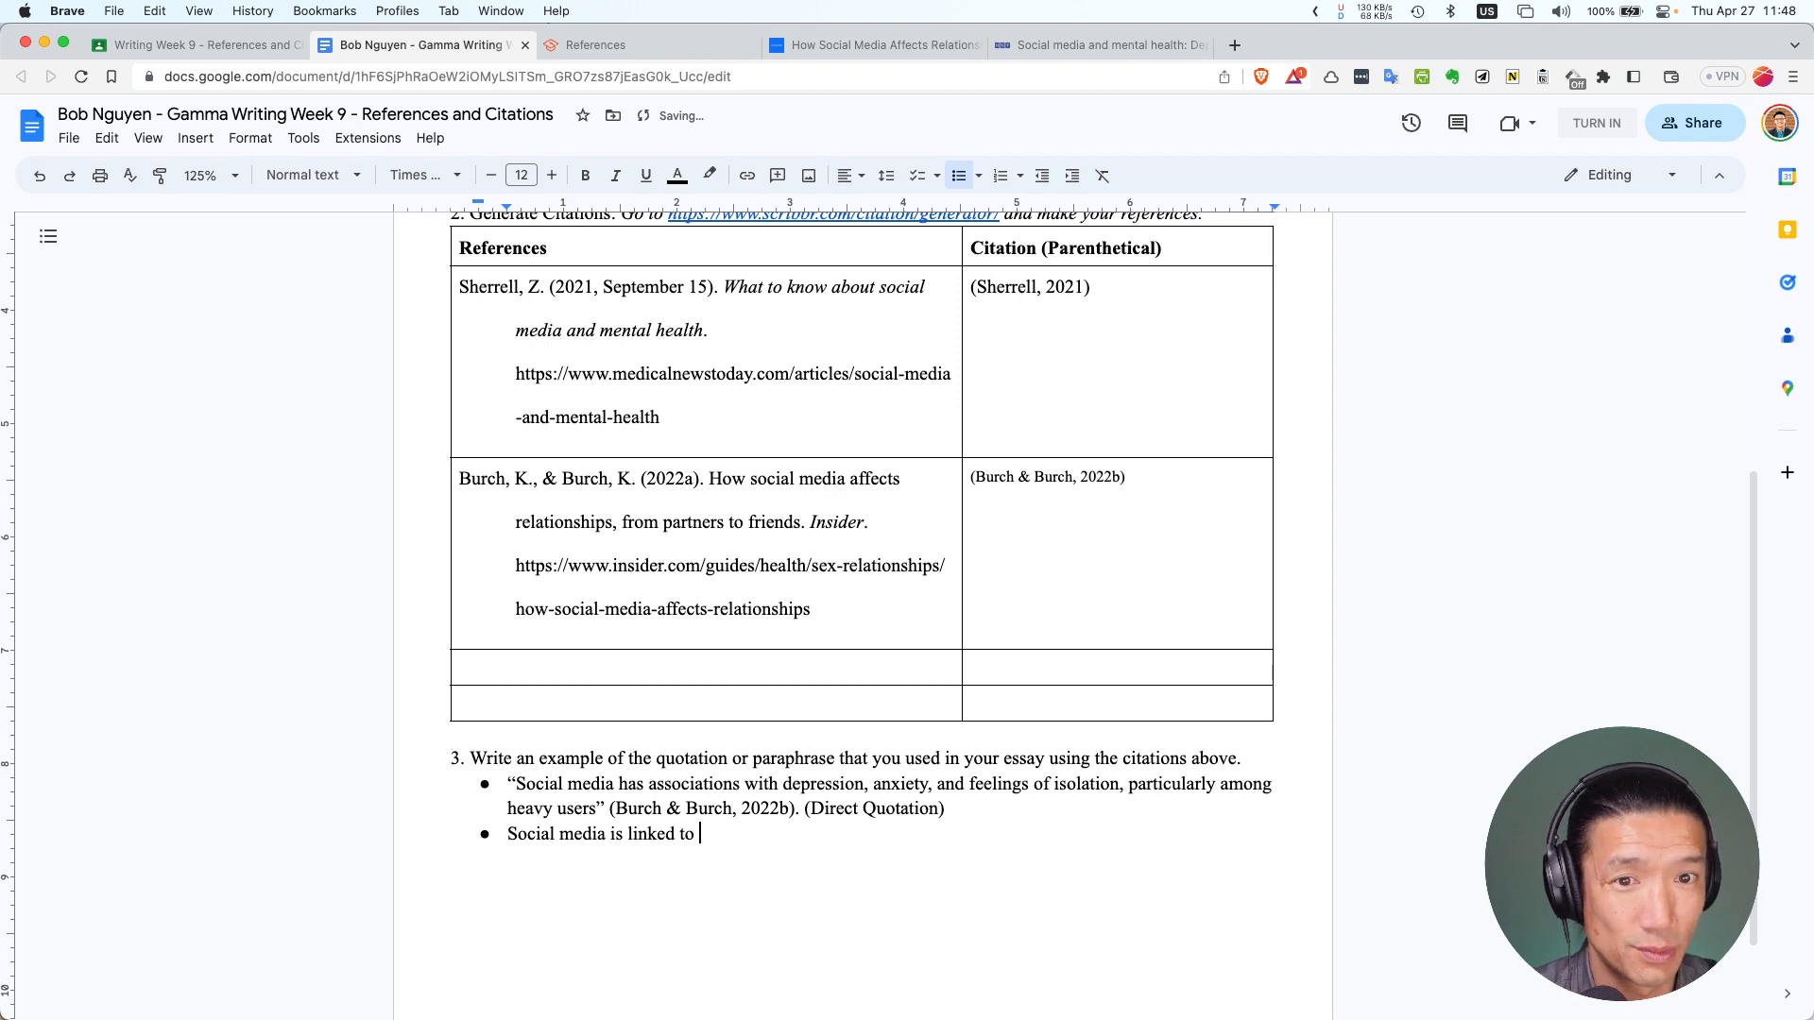
pyautogui.write('depr')
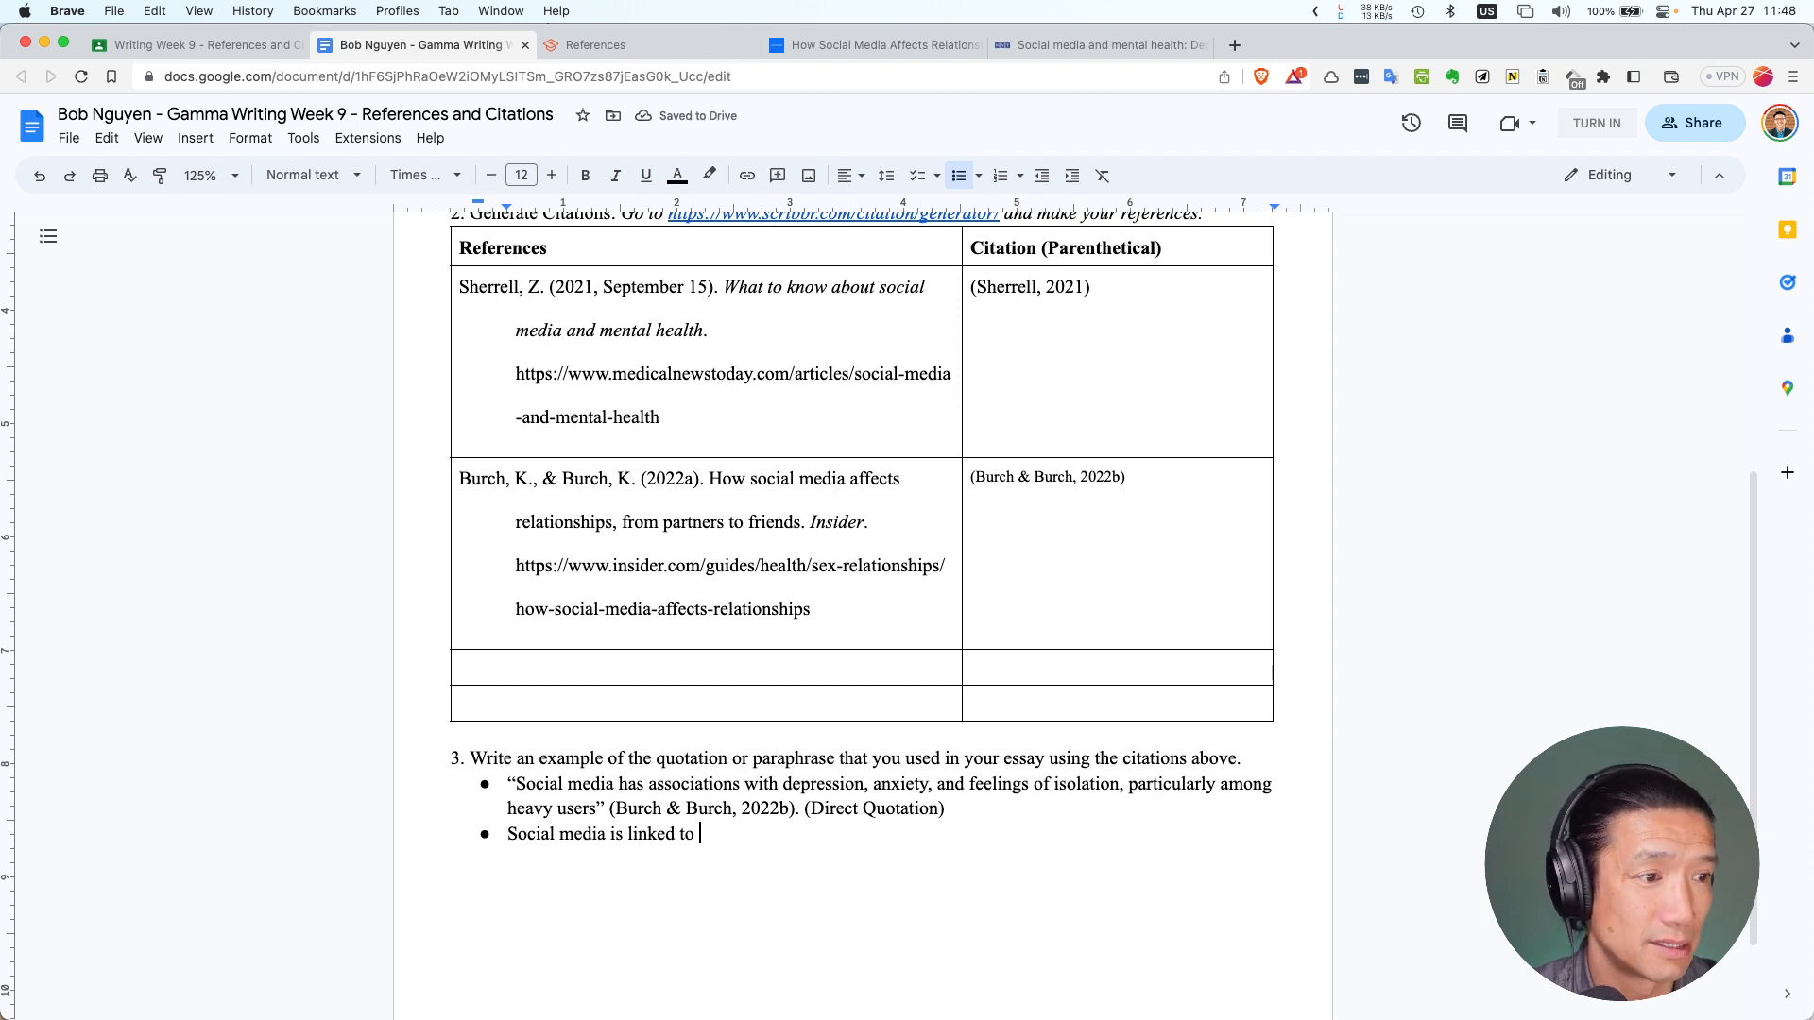
pyautogui.press('BackSpace')
pyautogui.press('BackSpace')
pyautogui.press('BackSpace')
pyautogui.write('epression, ')
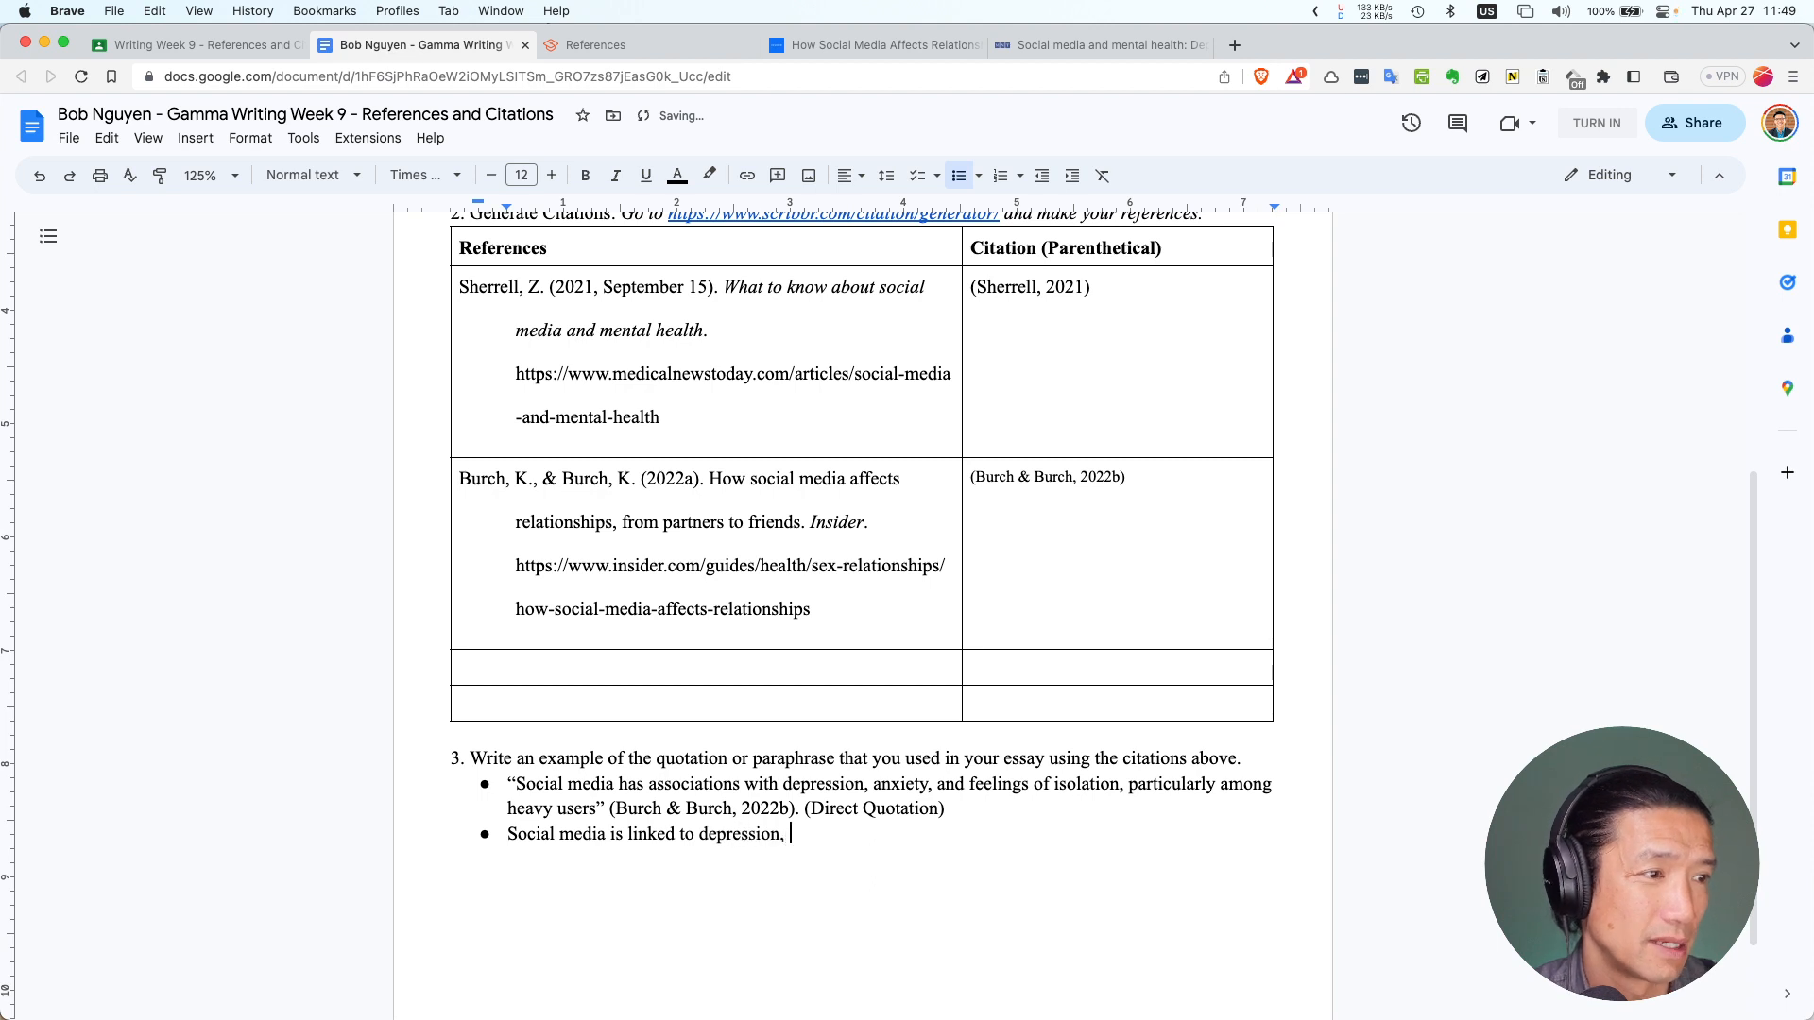
pyautogui.write('feeling')
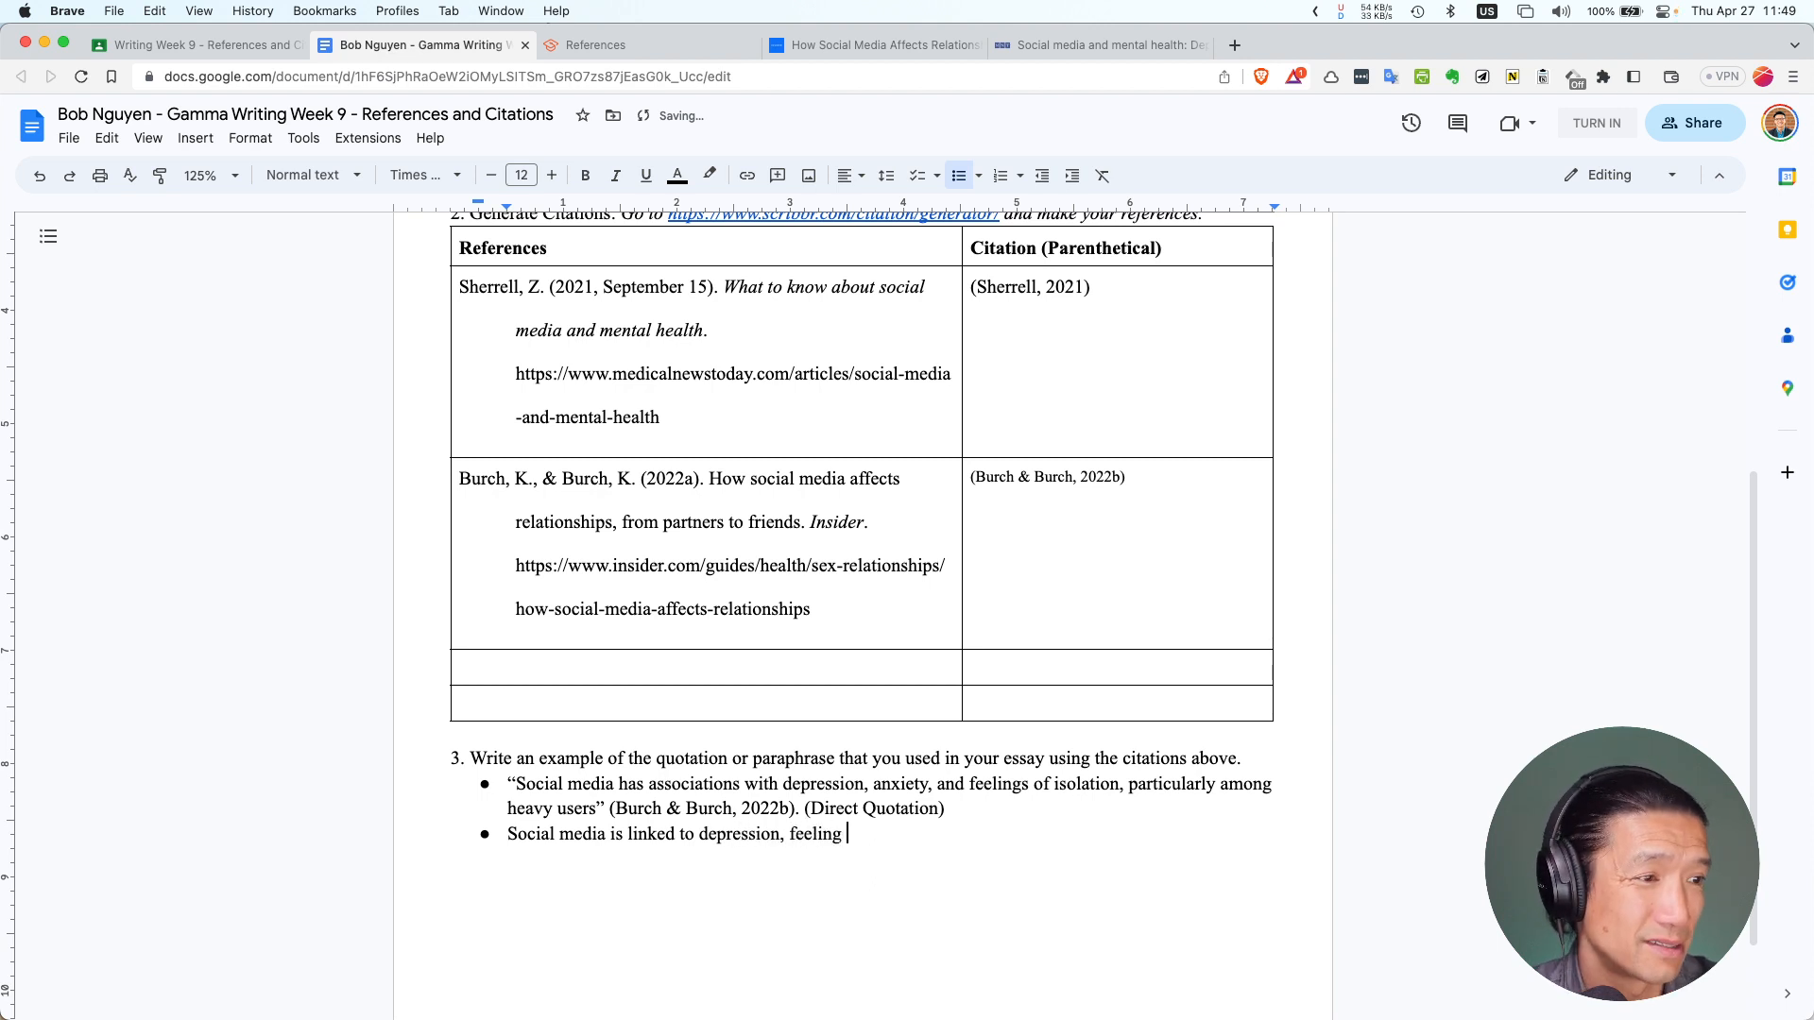
pyautogui.write('s of i')
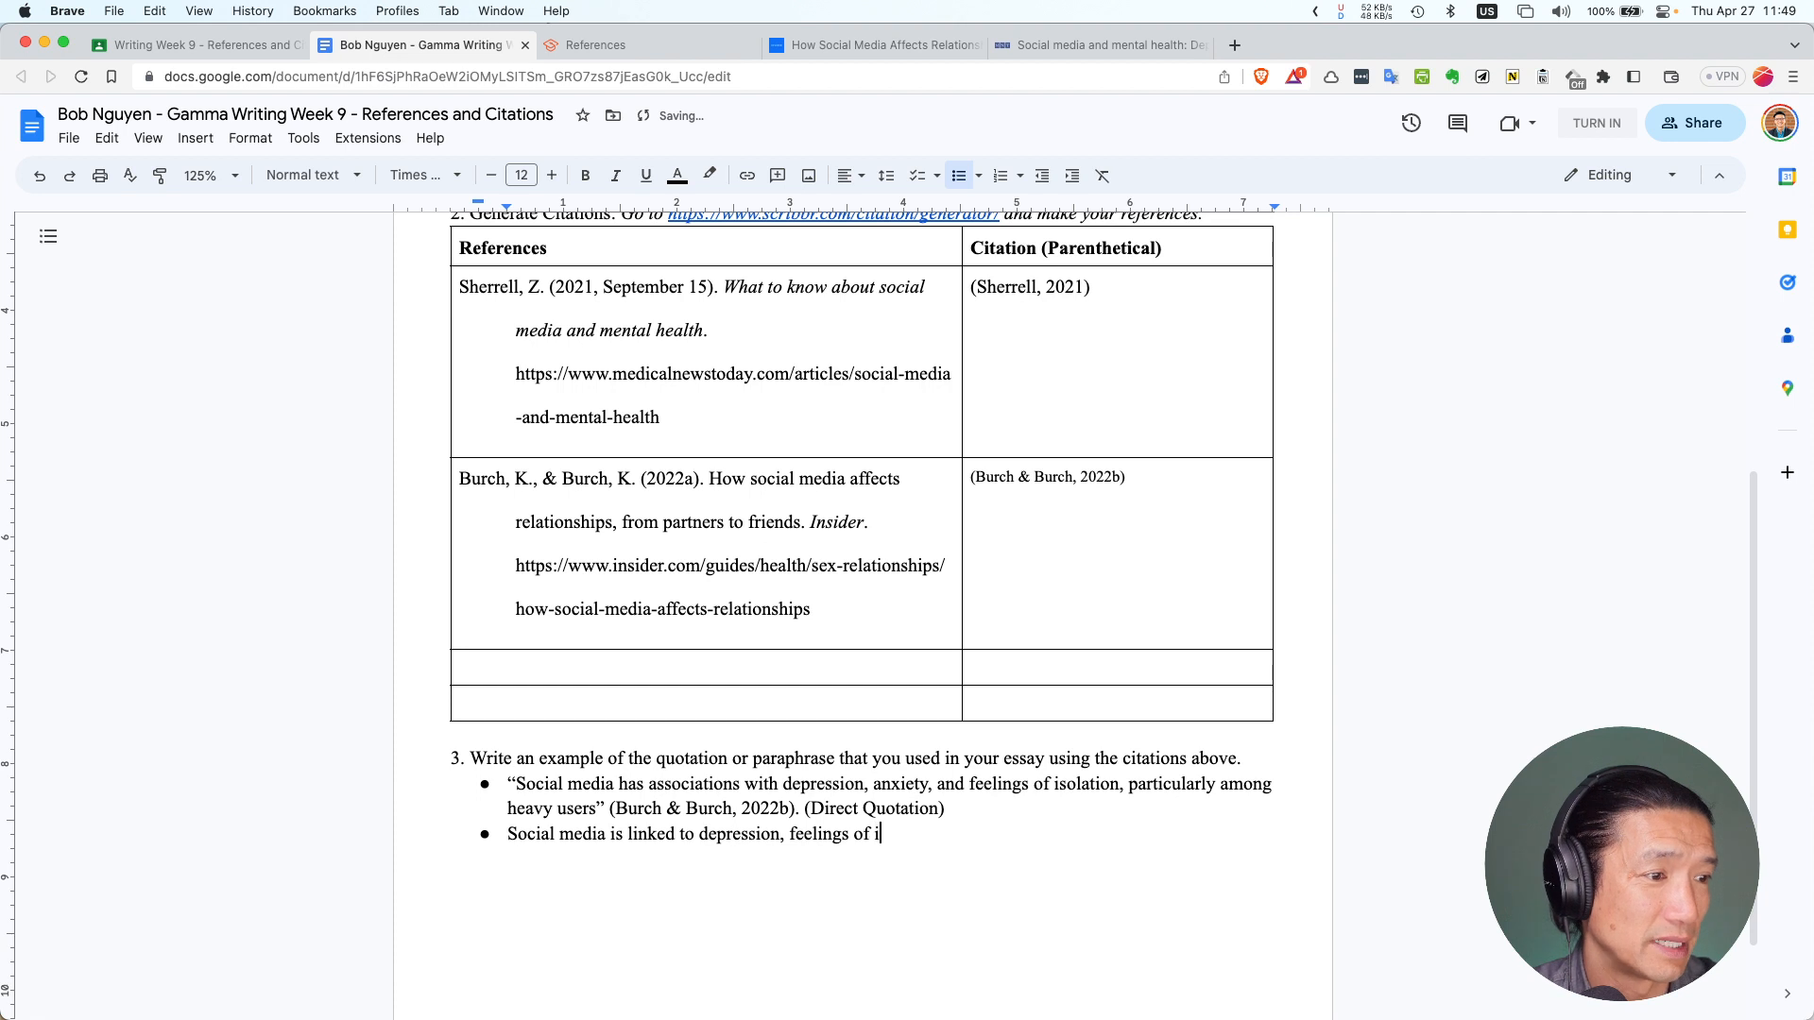
pyautogui.write('solation and ')
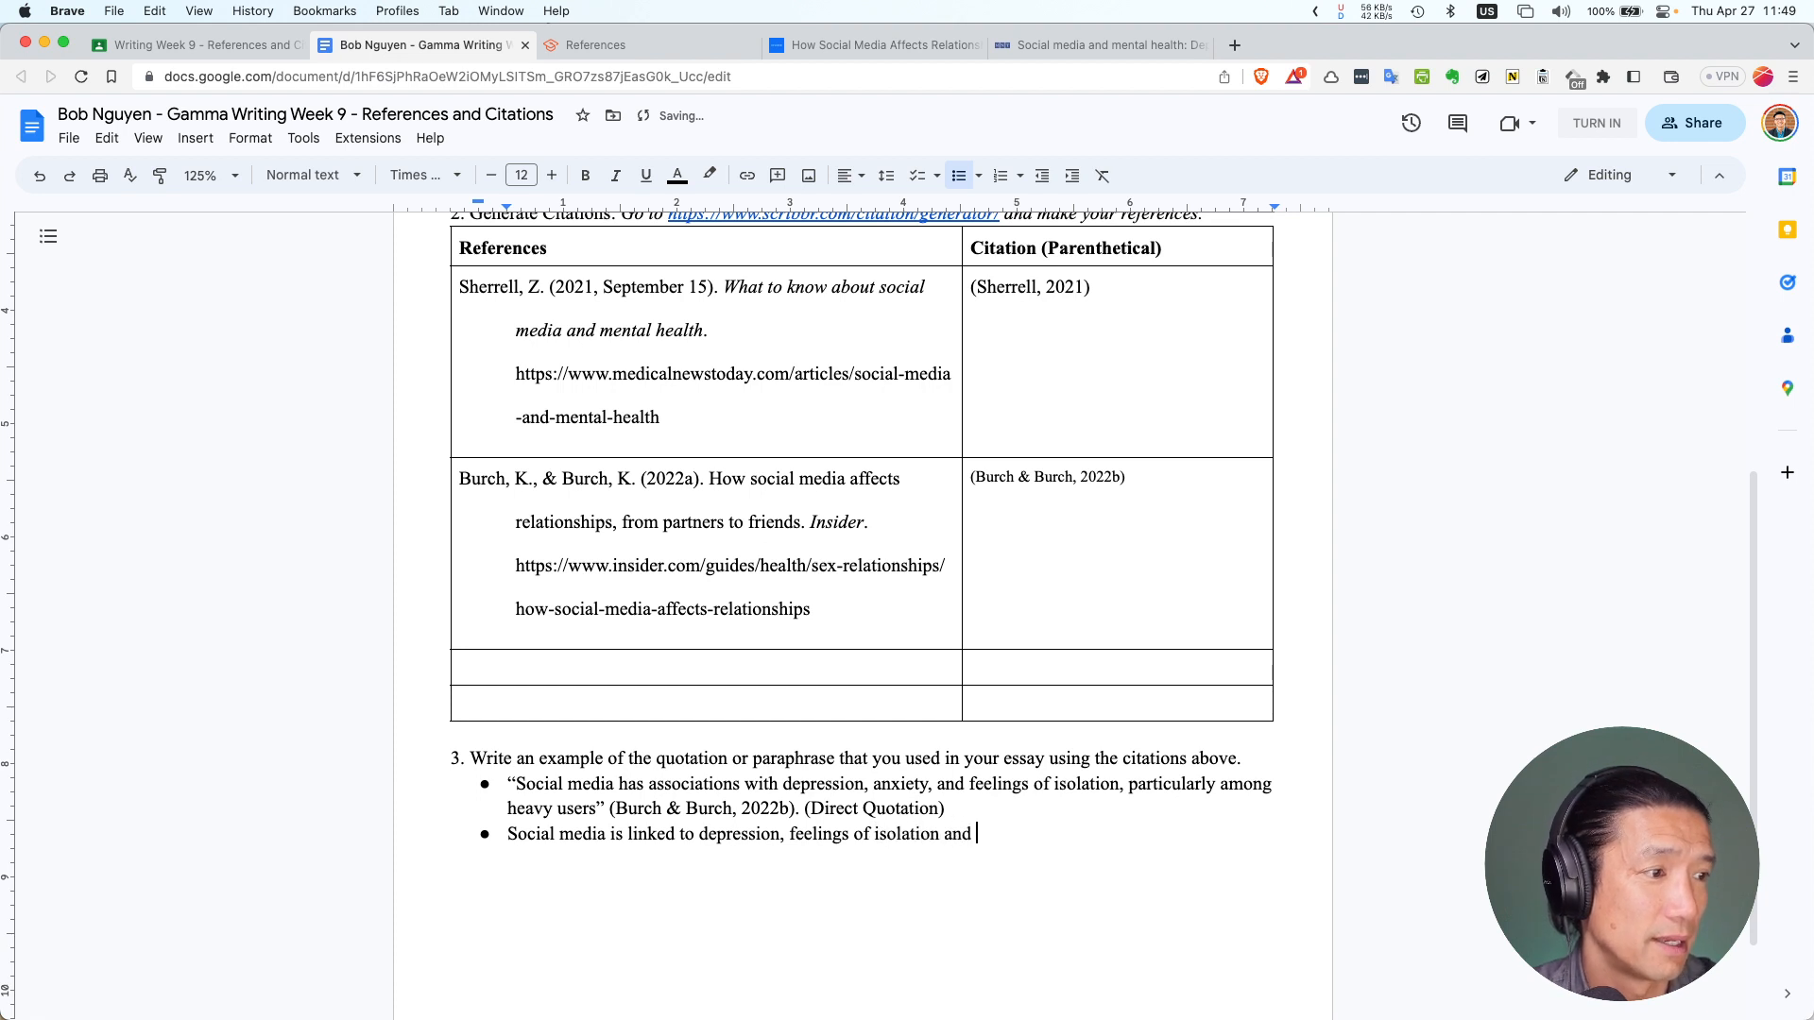
pyautogui.write('anxiety')
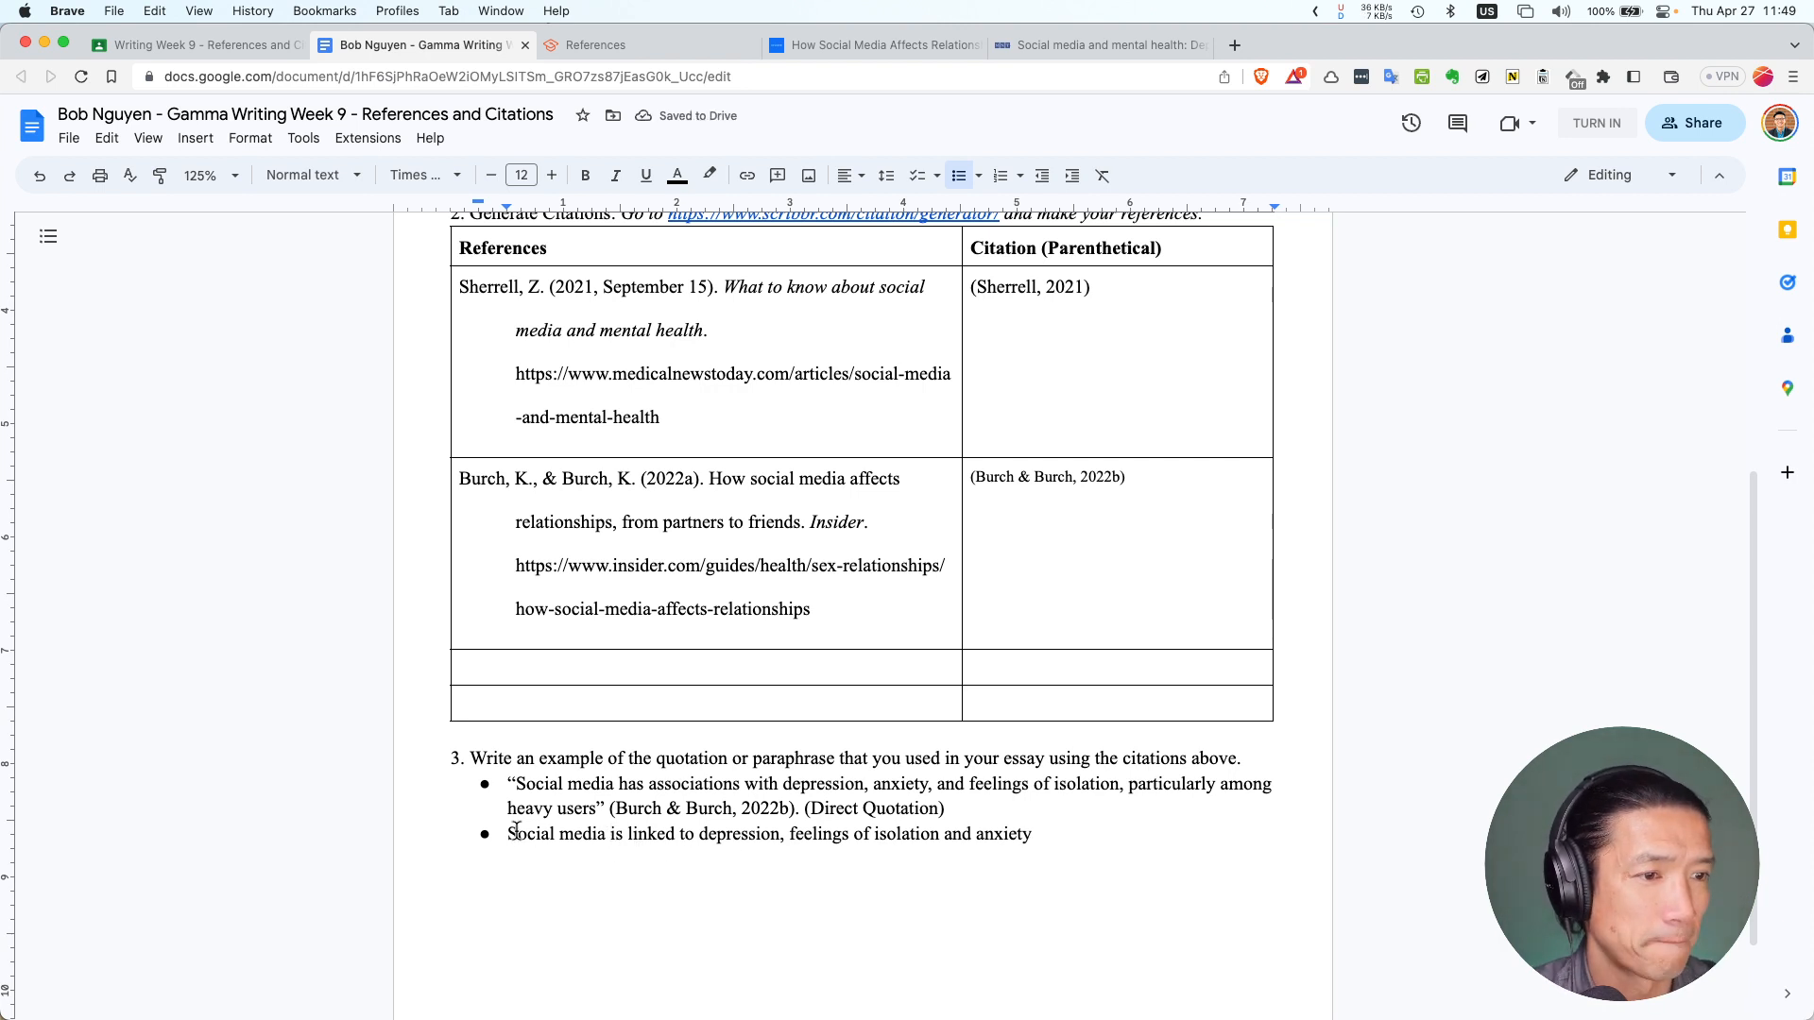
# Change the bullet's opening to 'Heavy social media usage'
pyautogui.moveTo(516, 831); pyautogui.dragTo(508, 833)
pyautogui.press('BackSpace')
pyautogui.write('H')
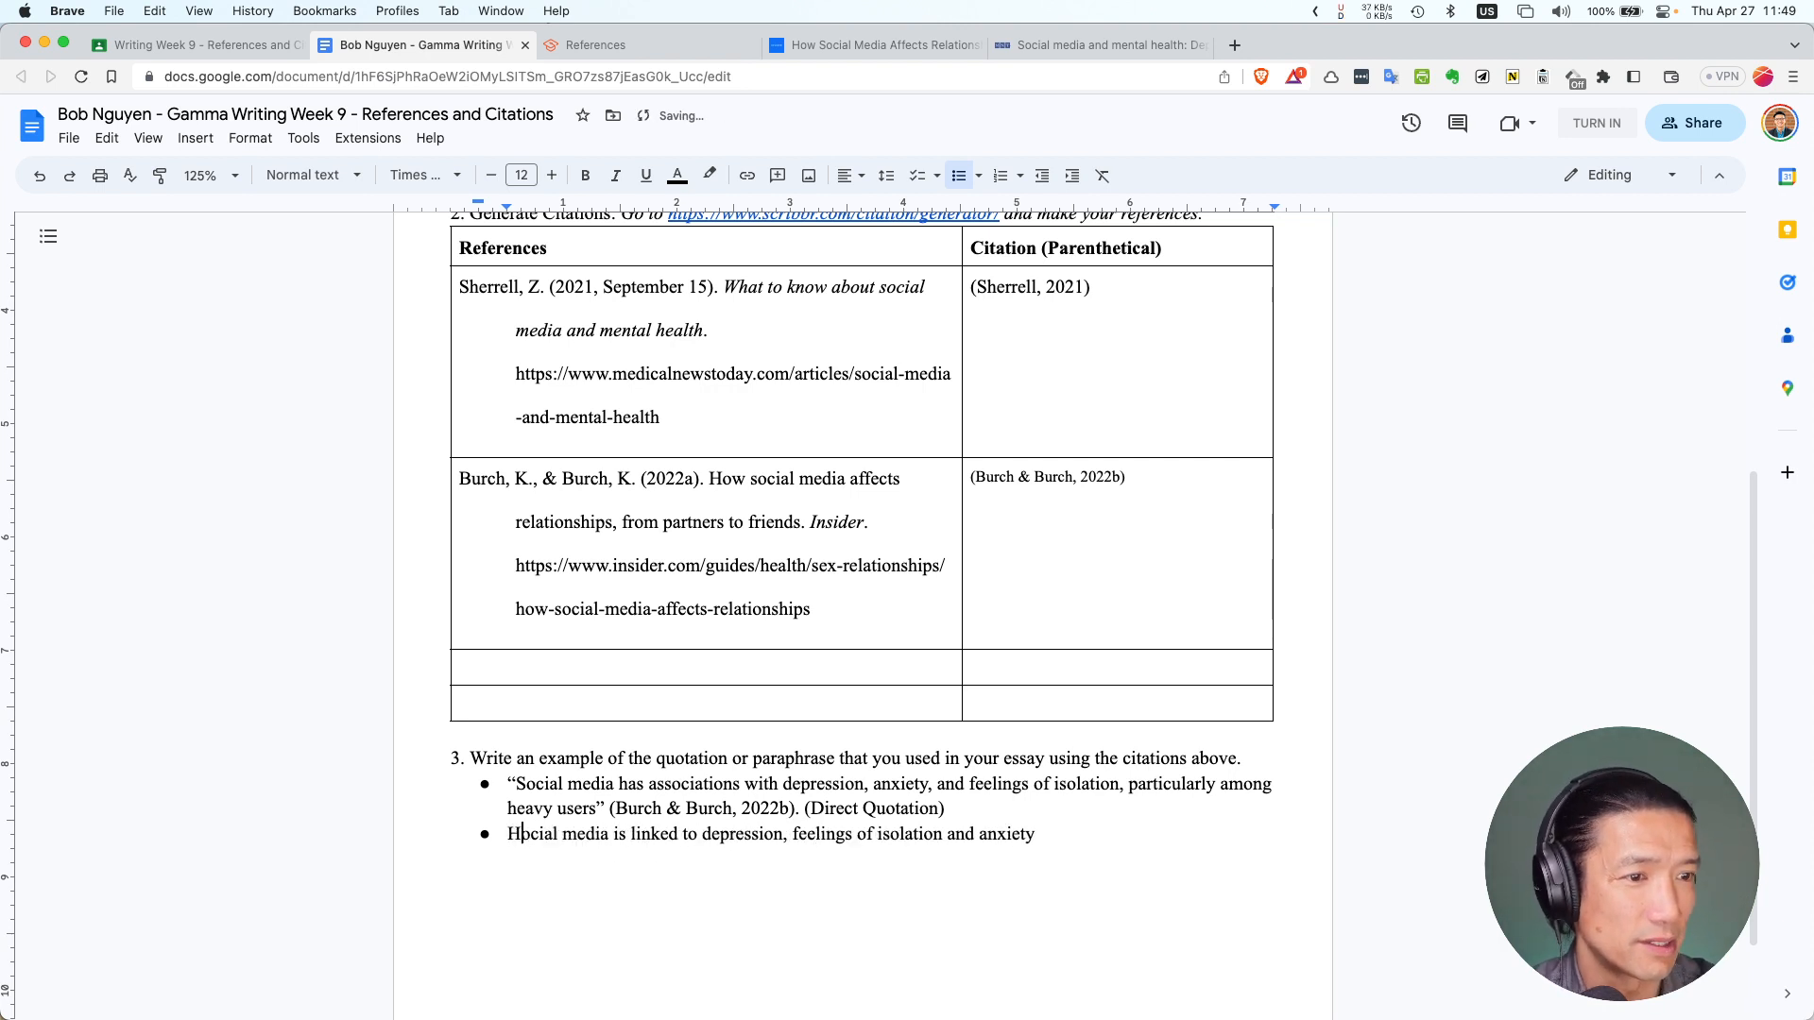
pyautogui.write('eavy s')
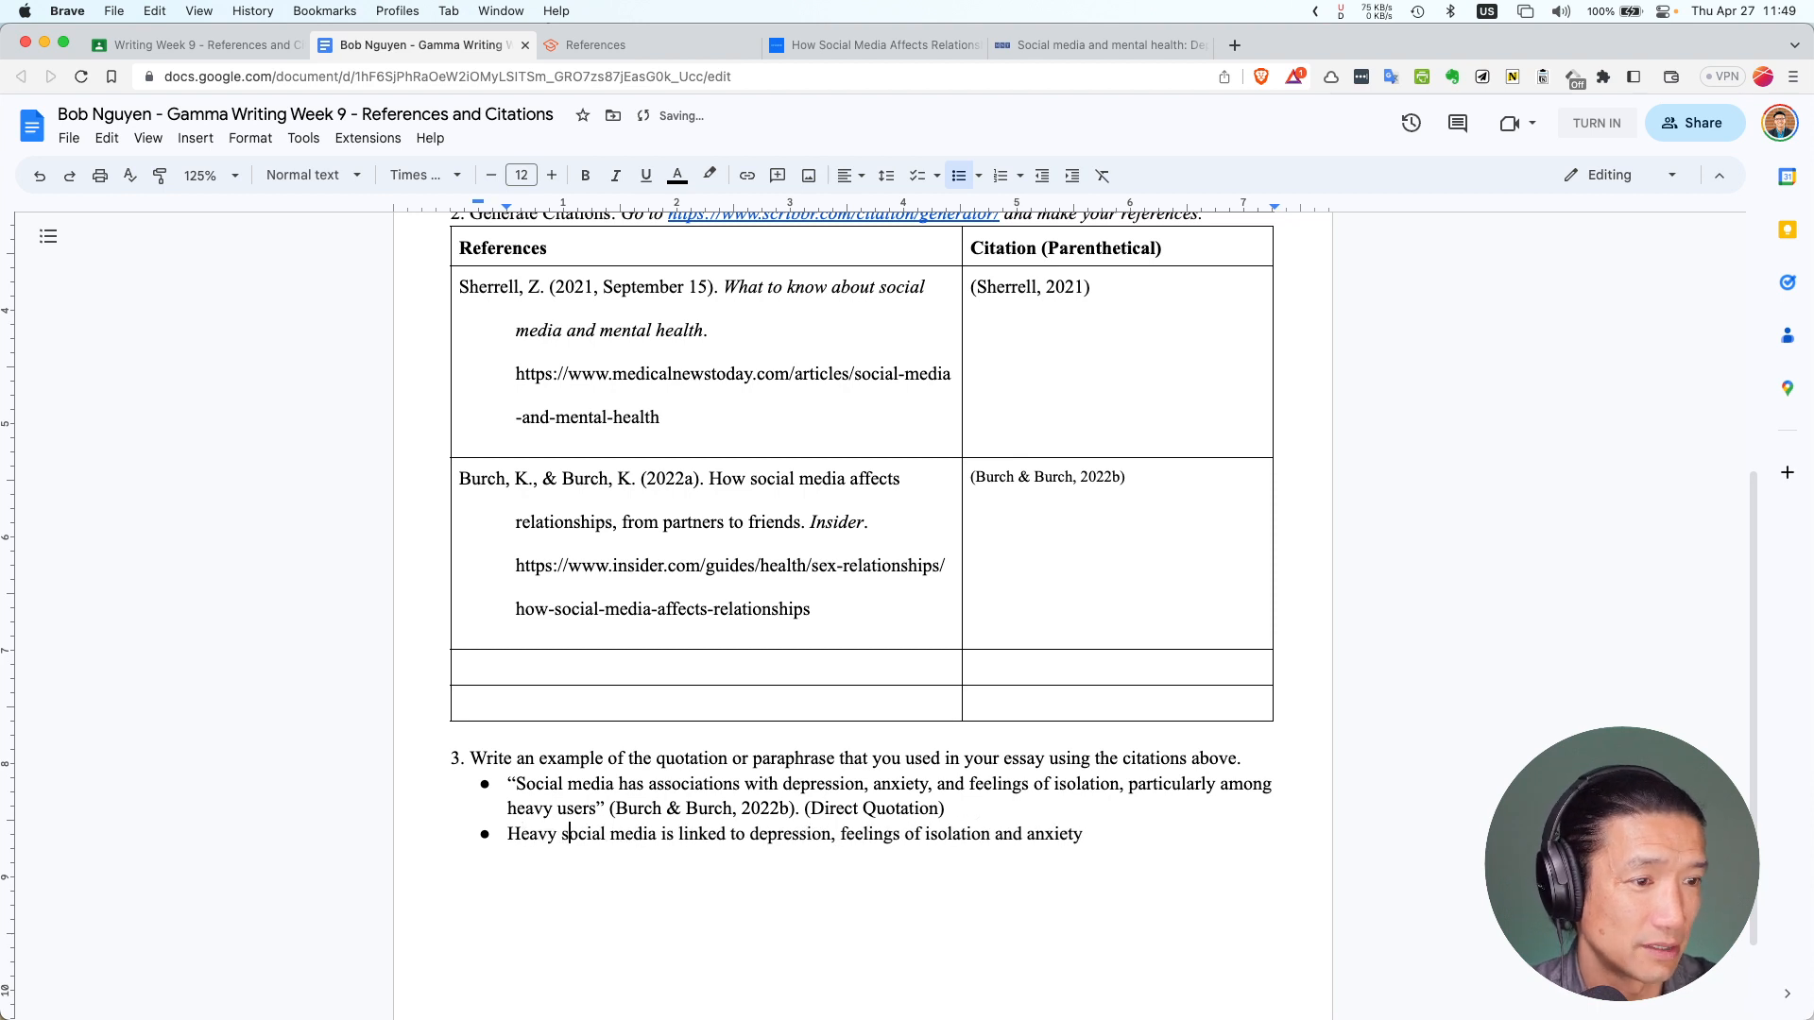
pyautogui.press('Right')
pyautogui.press('Right')
pyautogui.press('Right')
pyautogui.press('Right')
pyautogui.press('Right')
pyautogui.press('Right')
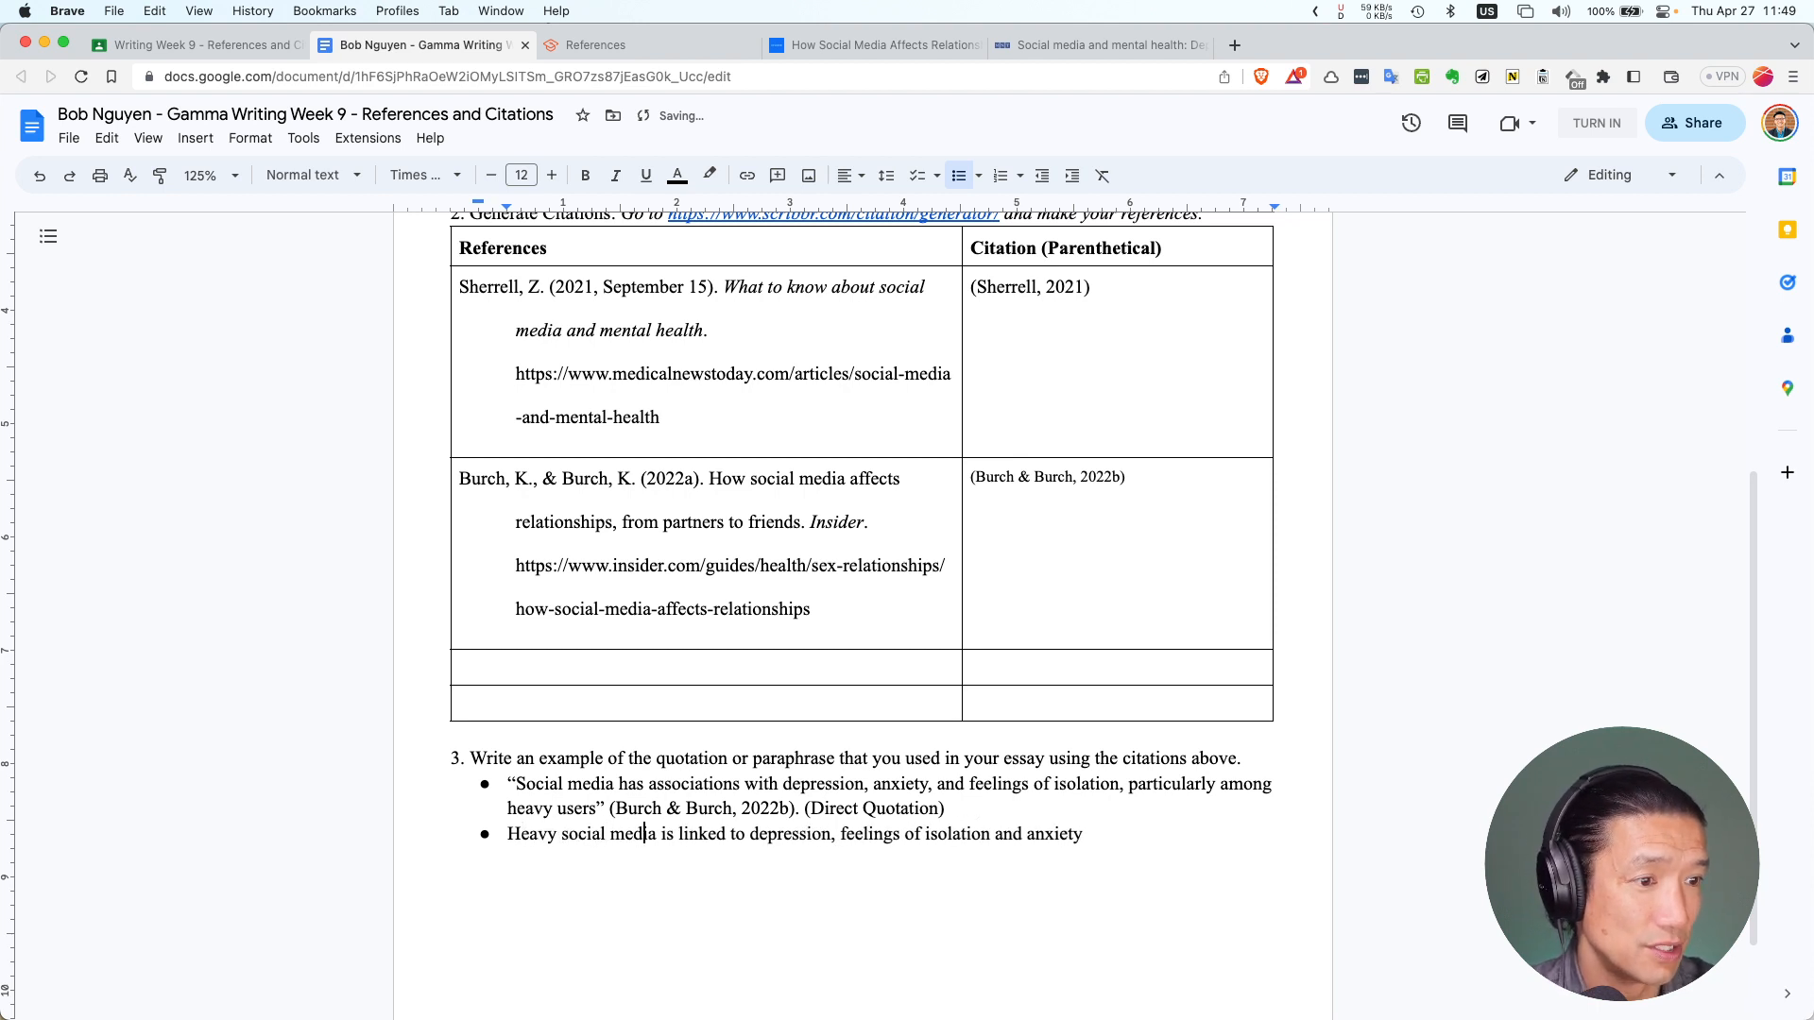
pyautogui.write('usage')
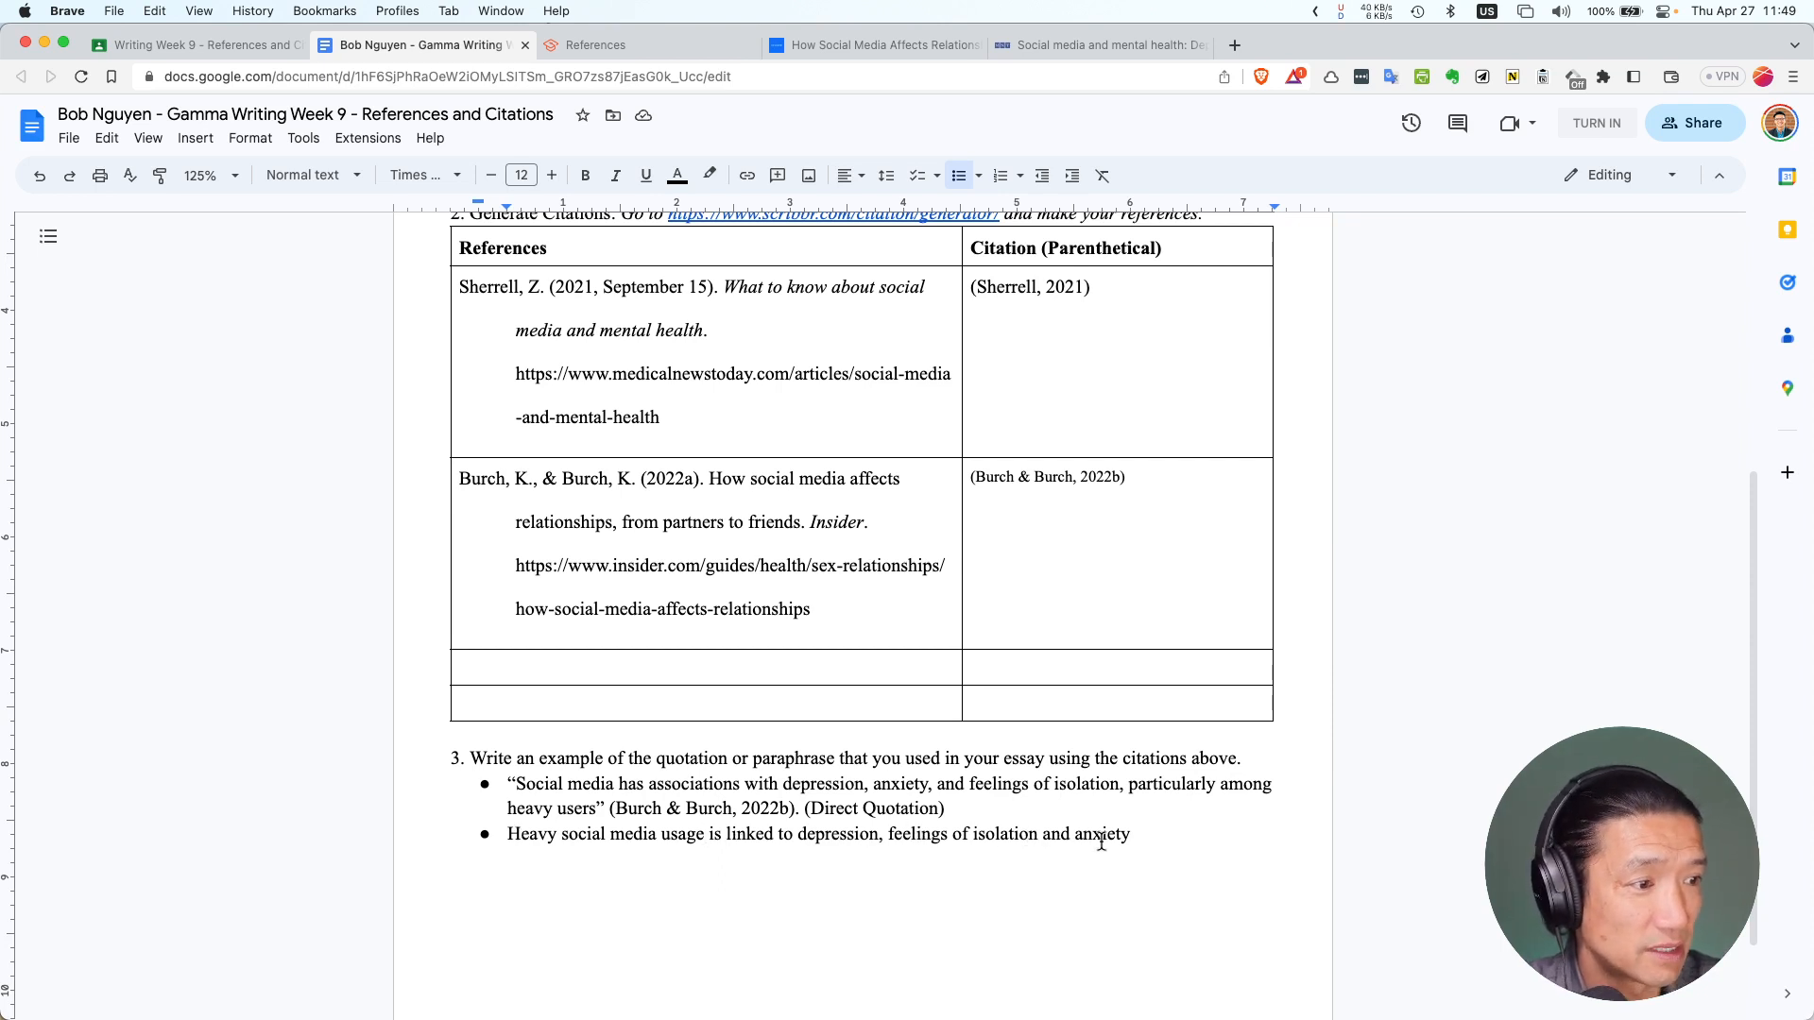
# Bold the 'Direct Quotation' label and paste (Burch & Burch, 2022b) after the paraphrase
pyautogui.click(1138, 835)
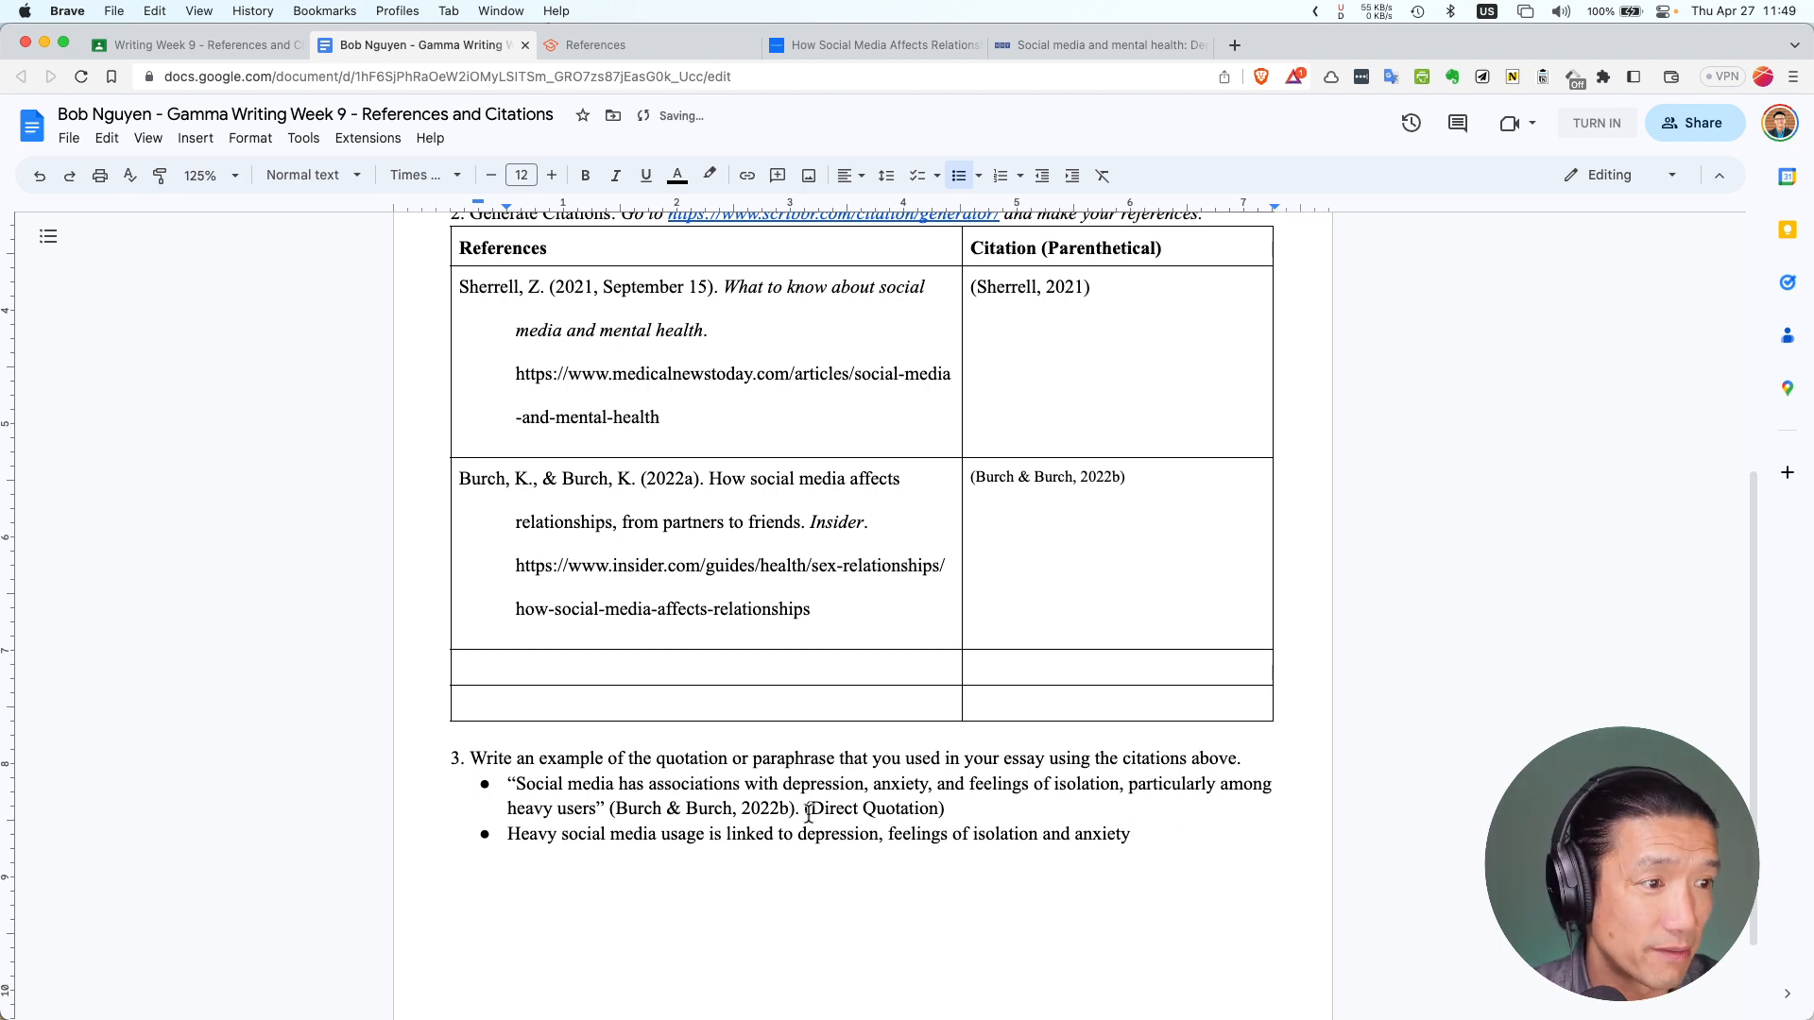
pyautogui.moveTo(810, 808); pyautogui.dragTo(941, 809)
pyautogui.press('super+b')
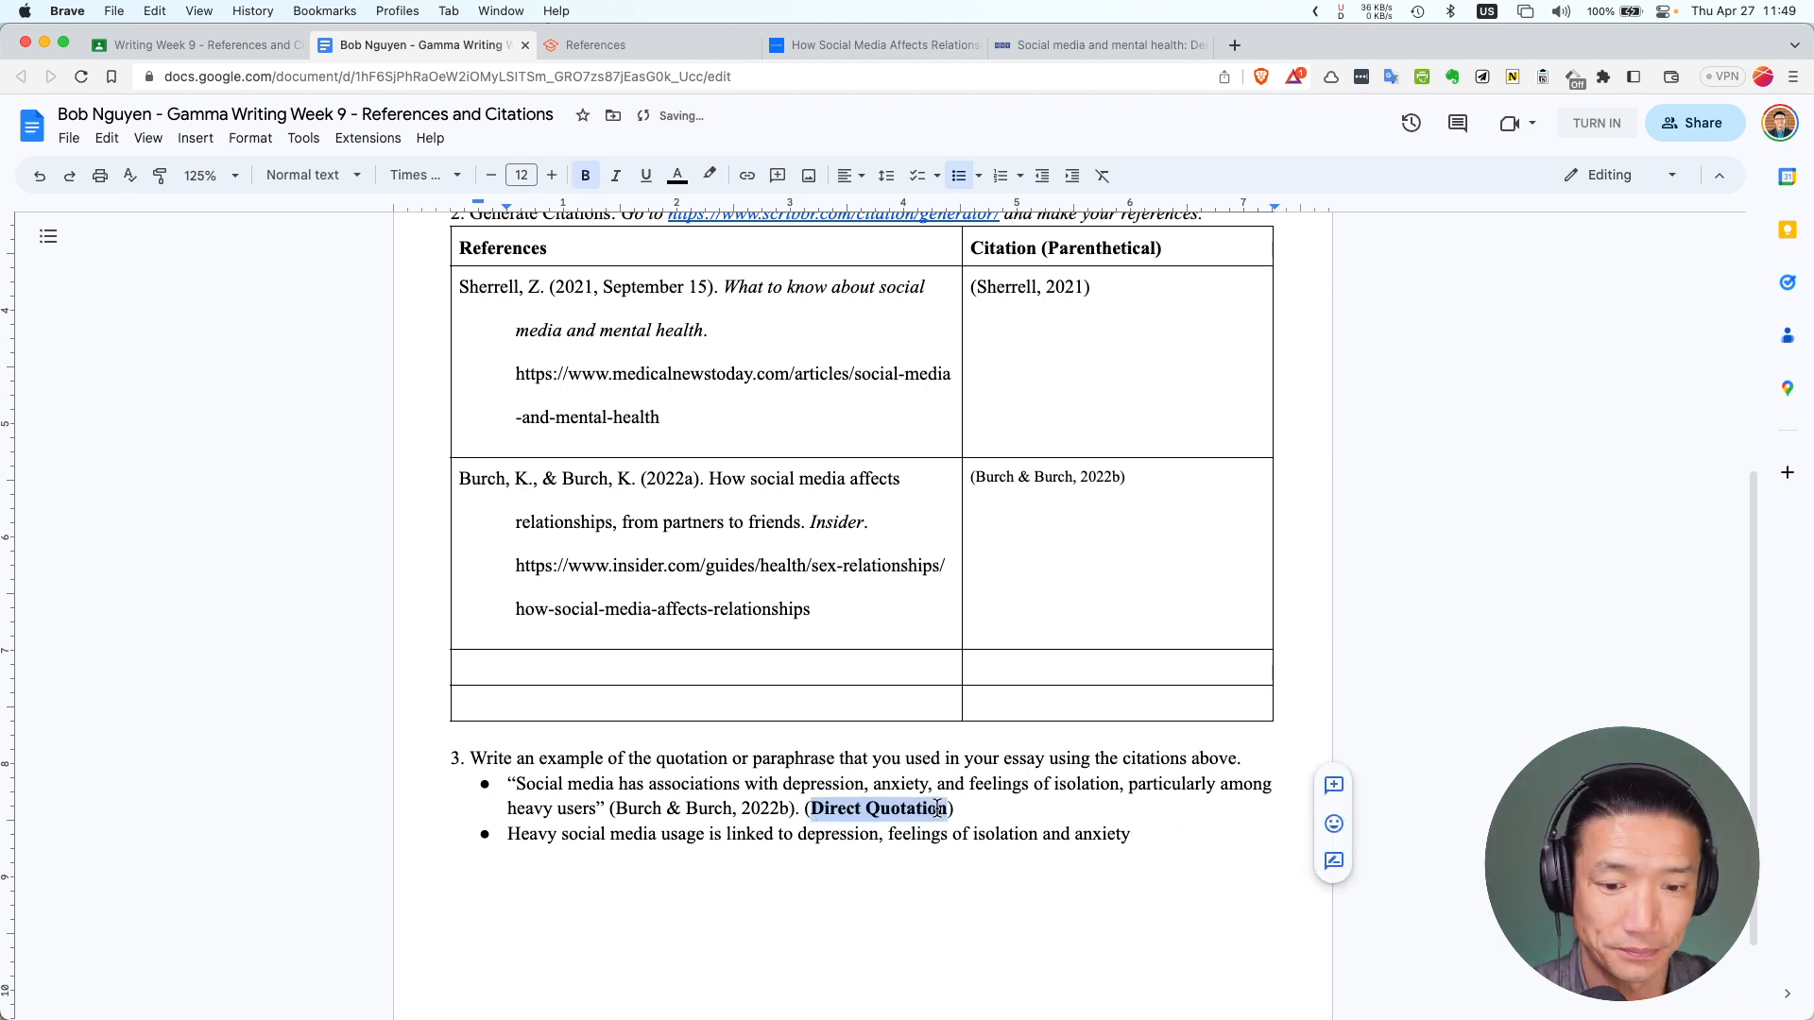
pyautogui.moveTo(610, 810); pyautogui.dragTo(796, 814)
pyautogui.press('super+c')
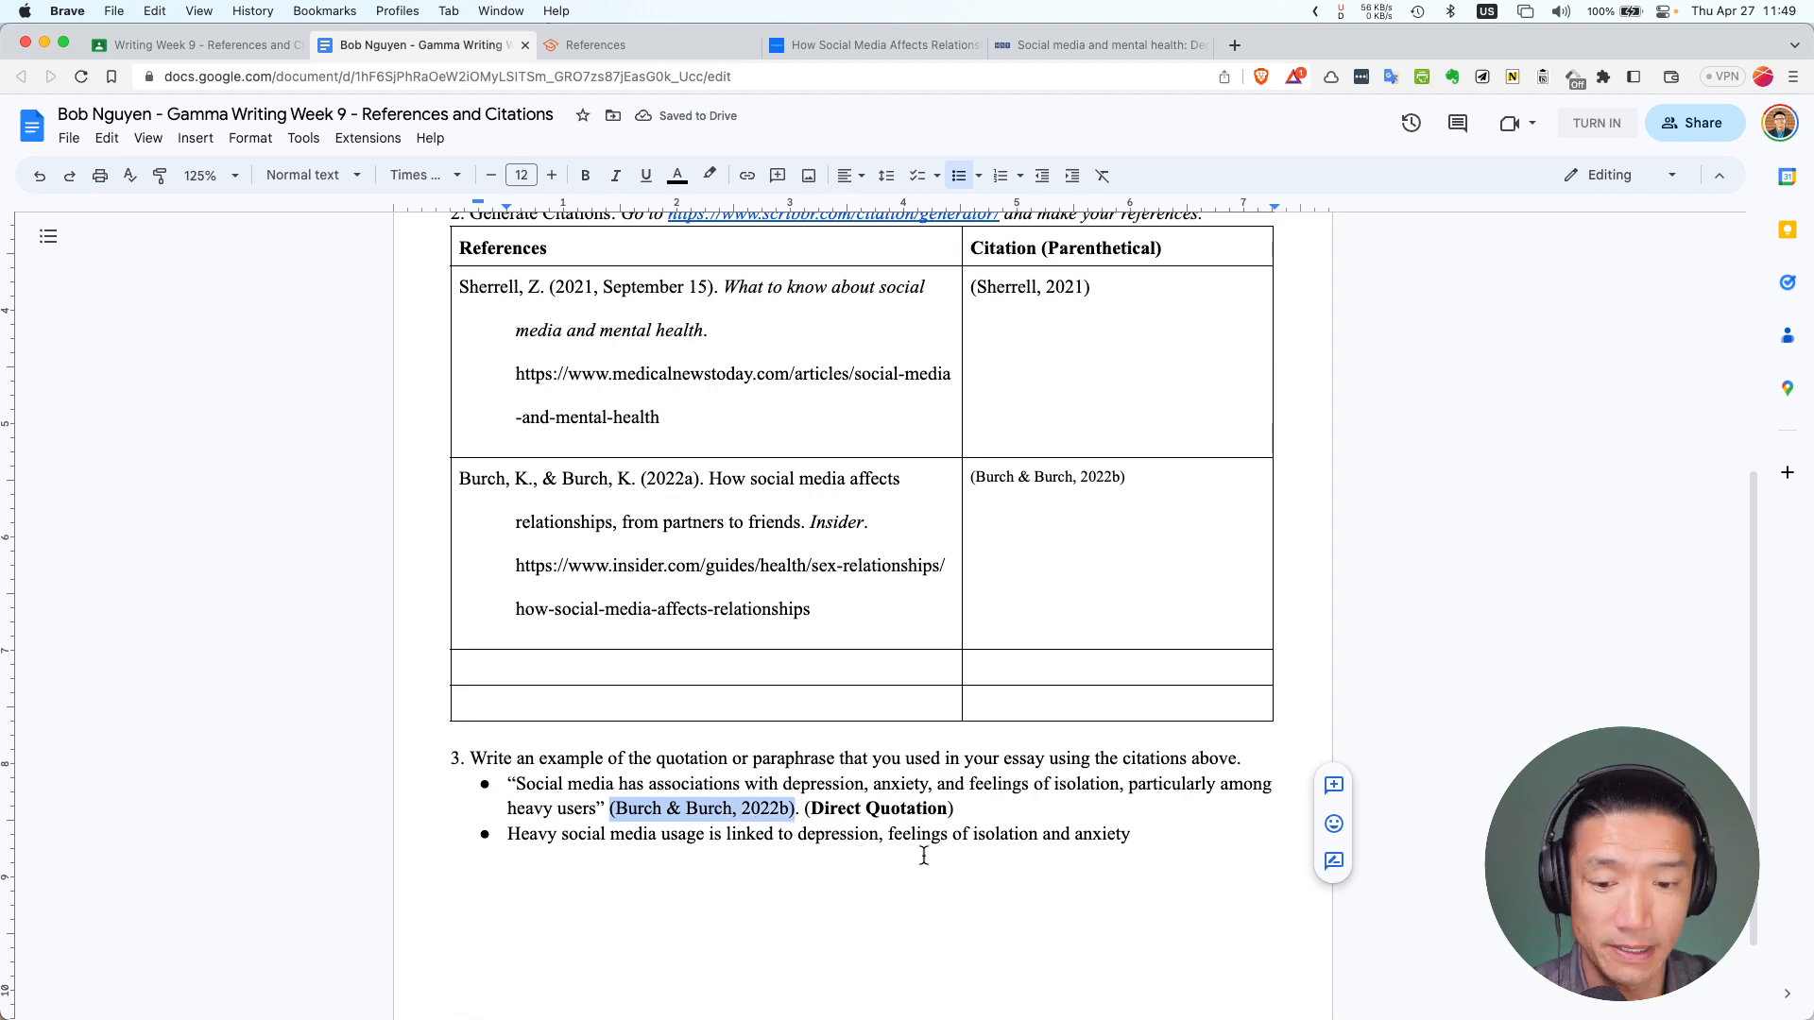
pyautogui.click(1191, 833)
pyautogui.press('super+v')
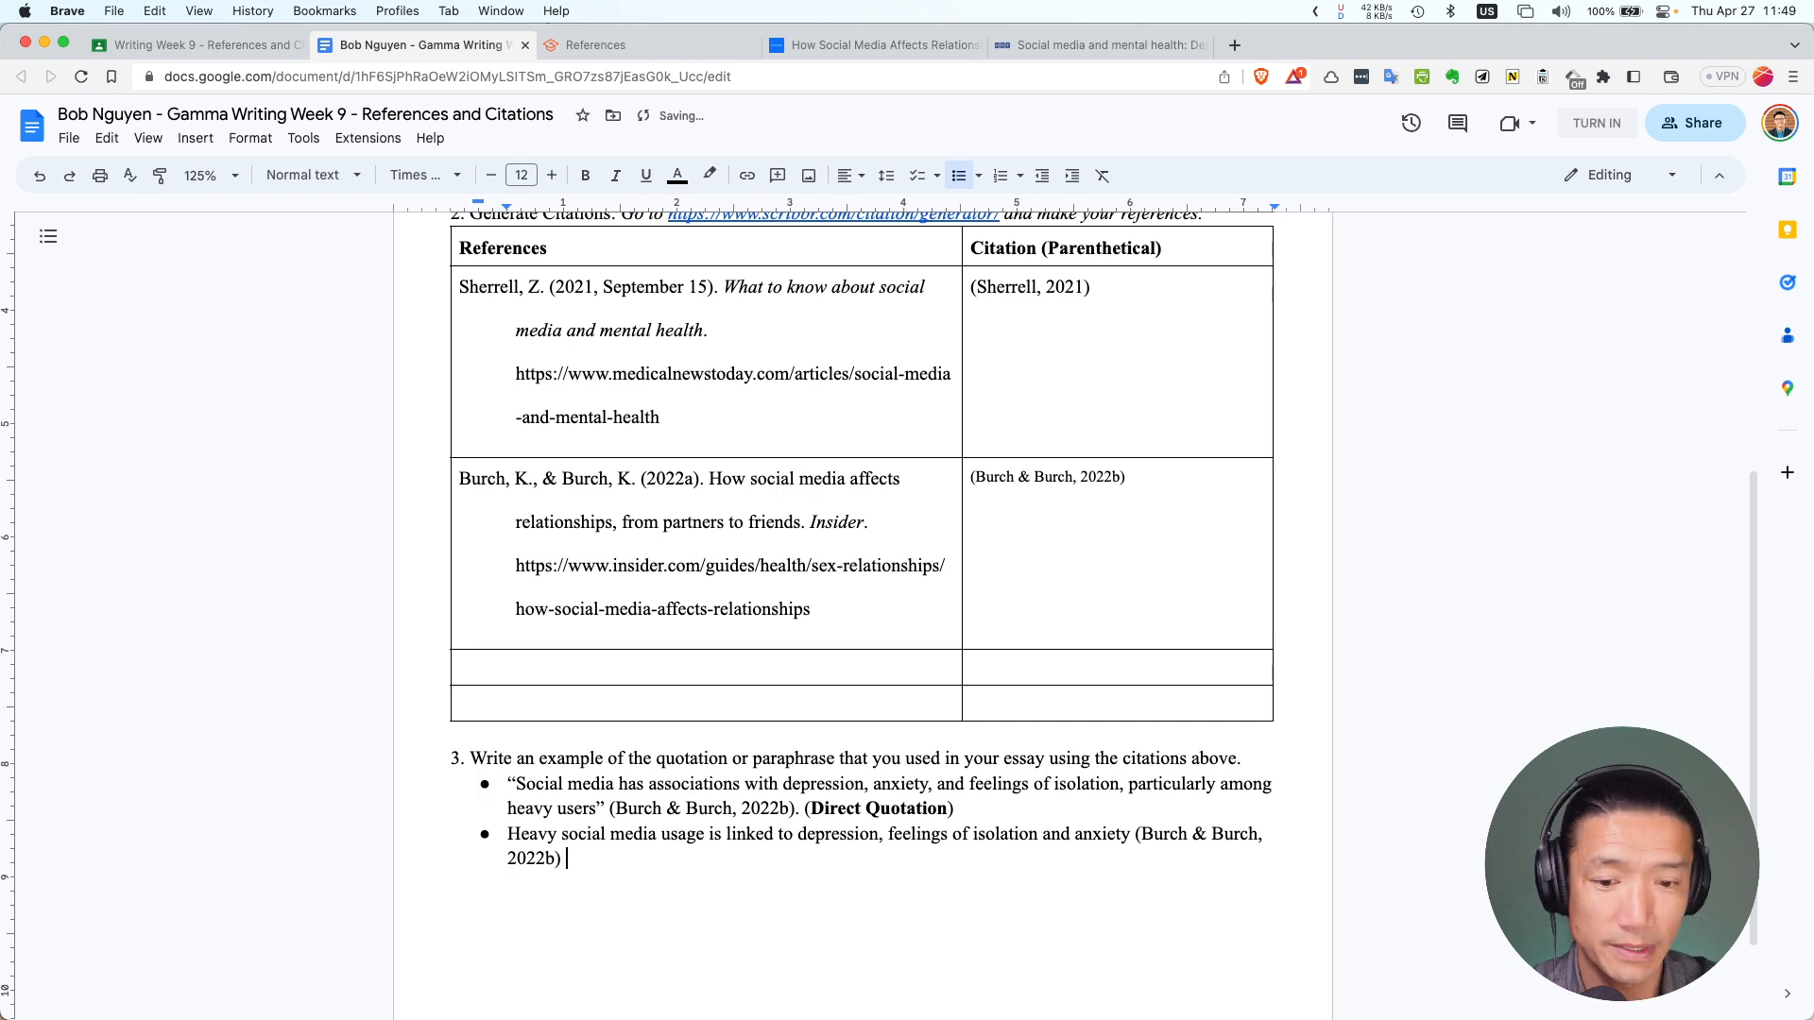
# Add a bold '(Paraphrased Quotation)' label after the paraphrase citation, fixing its typos
pyautogui.write('B(')
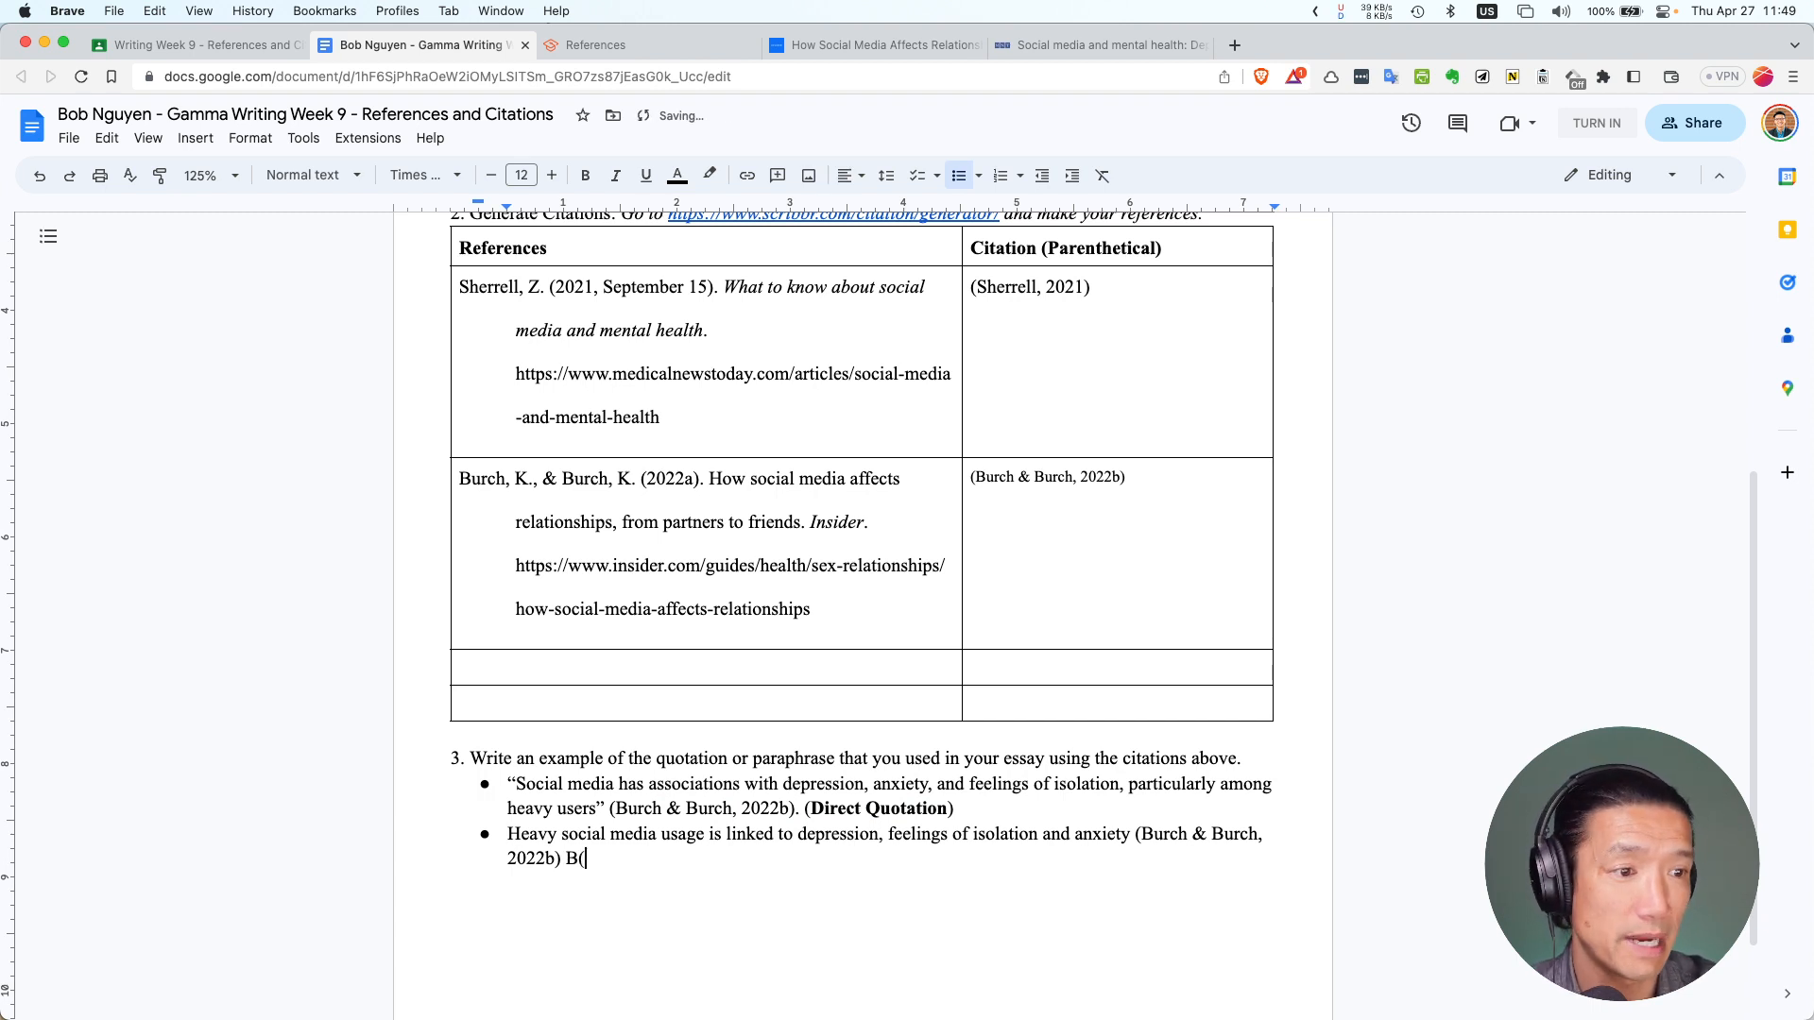
pyautogui.press('BackSpace')
pyautogui.press('BackSpace')
pyautogui.press('super+b')
pyautogui.write('(P')
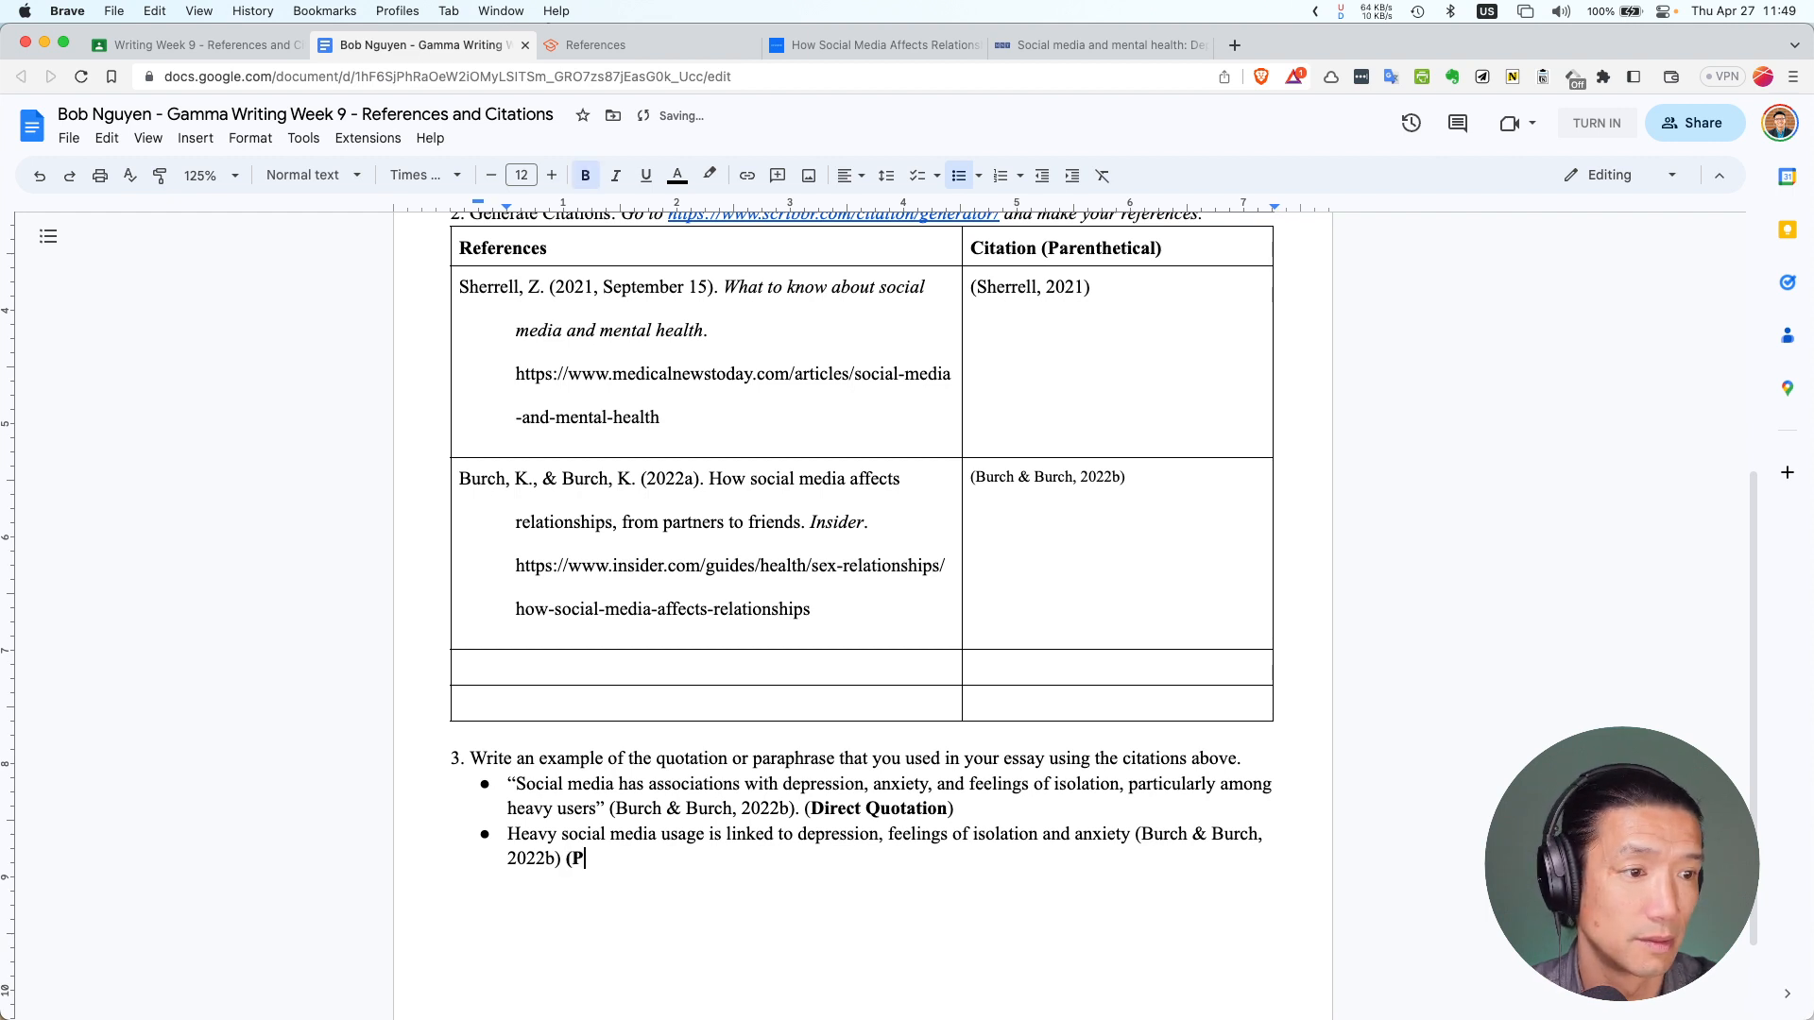
pyautogui.write('araghrased QU')
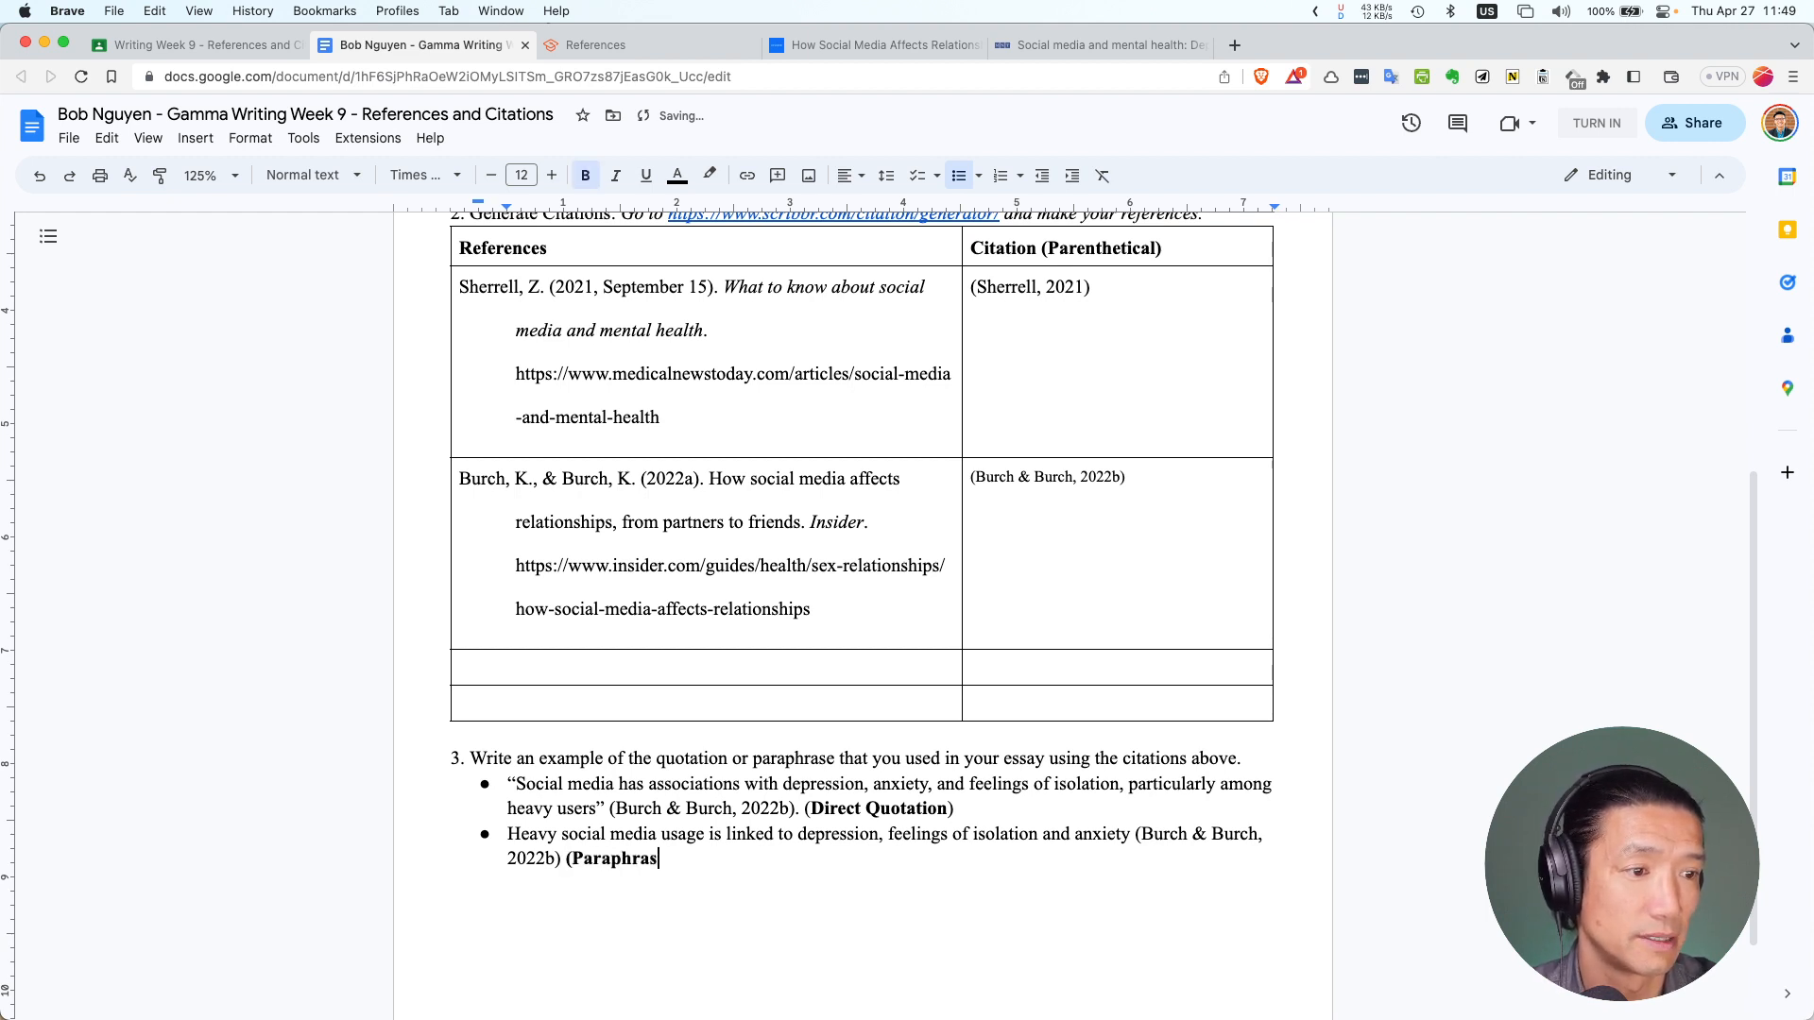
pyautogui.press('BackSpace')
pyautogui.write('utoation')
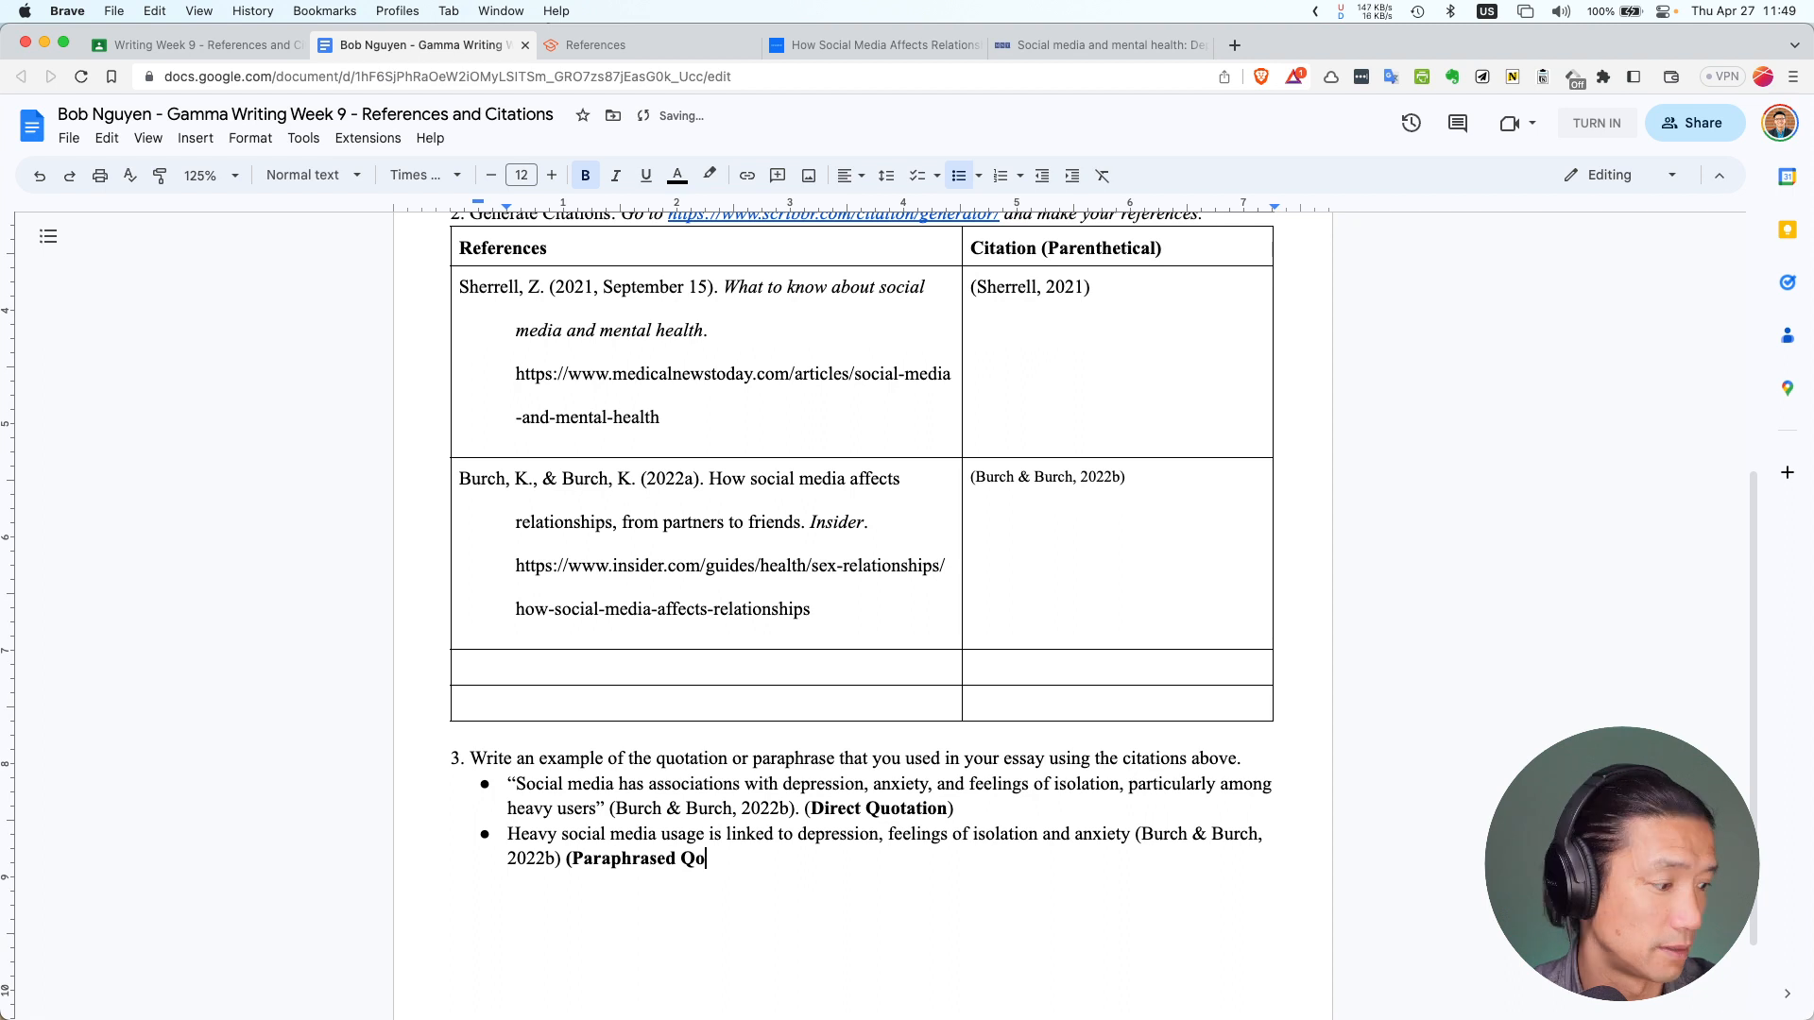
pyautogui.press('BackSpace')
pyautogui.press('BackSpace')
pyautogui.press('BackSpace')
pyautogui.press('BackSpace')
pyautogui.press('BackSpace')
pyautogui.press('BackSpace')
pyautogui.press('BackSpace')
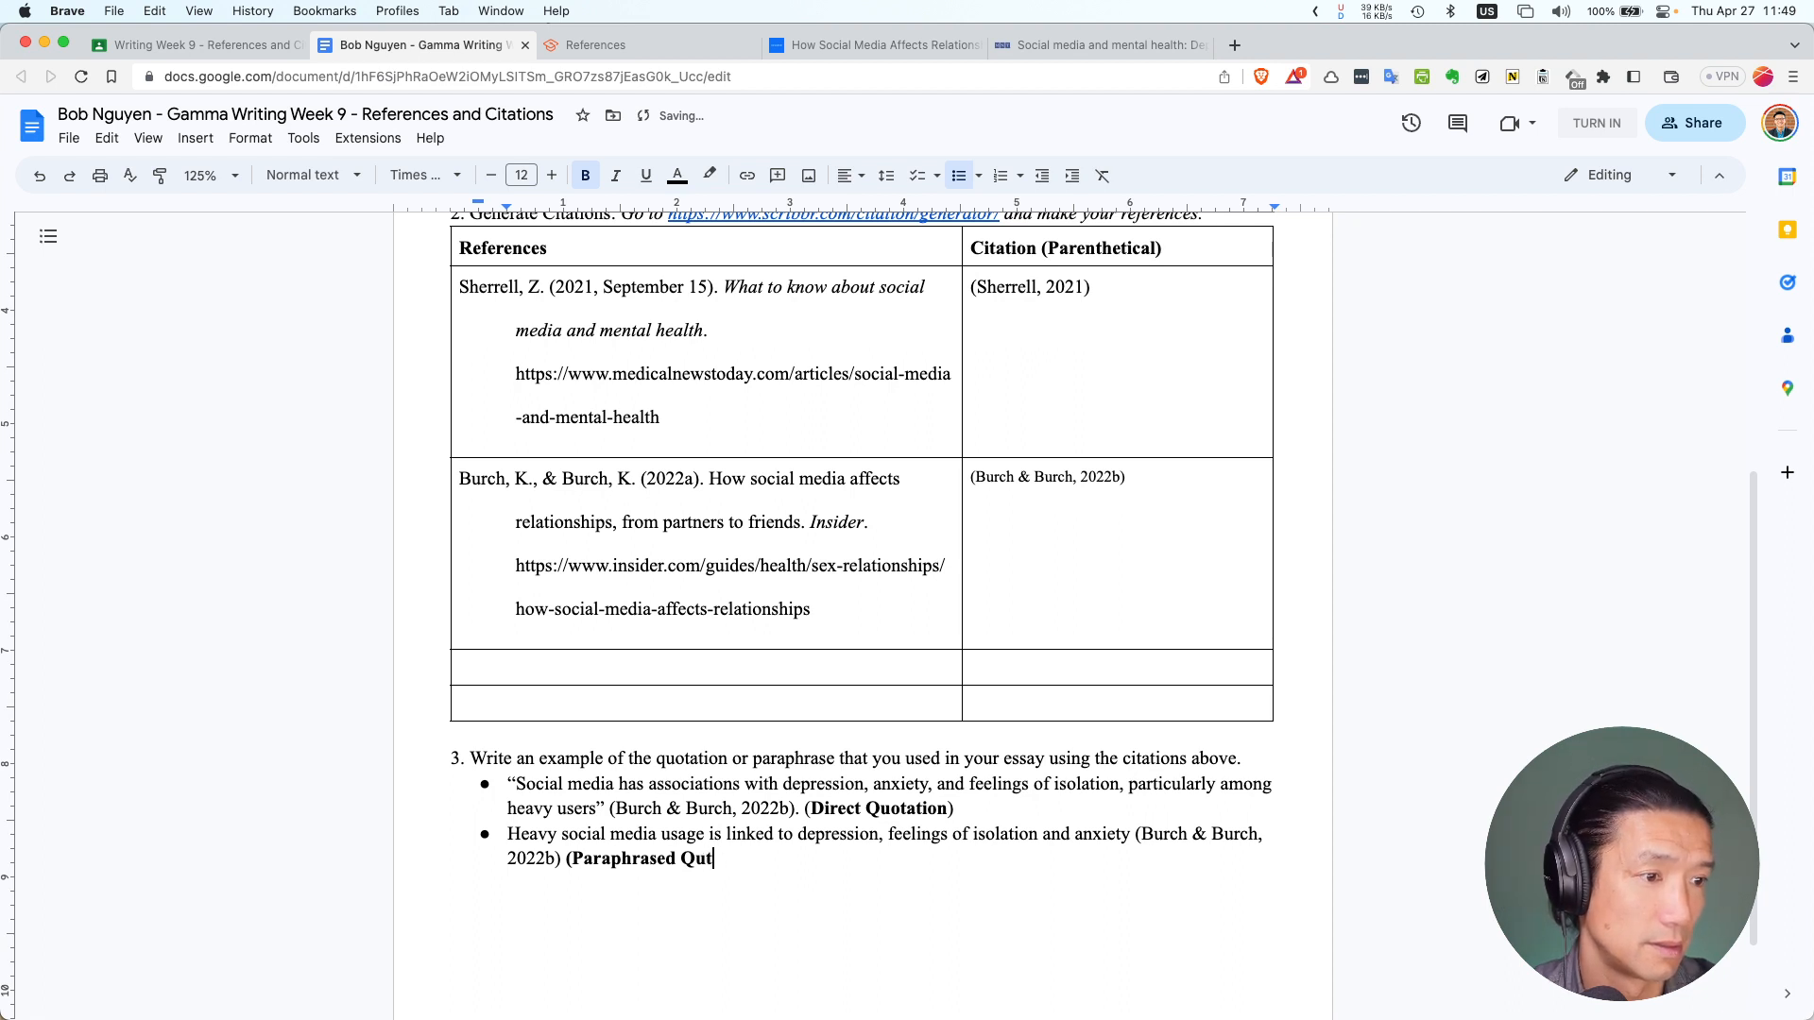
pyautogui.write('otation)')
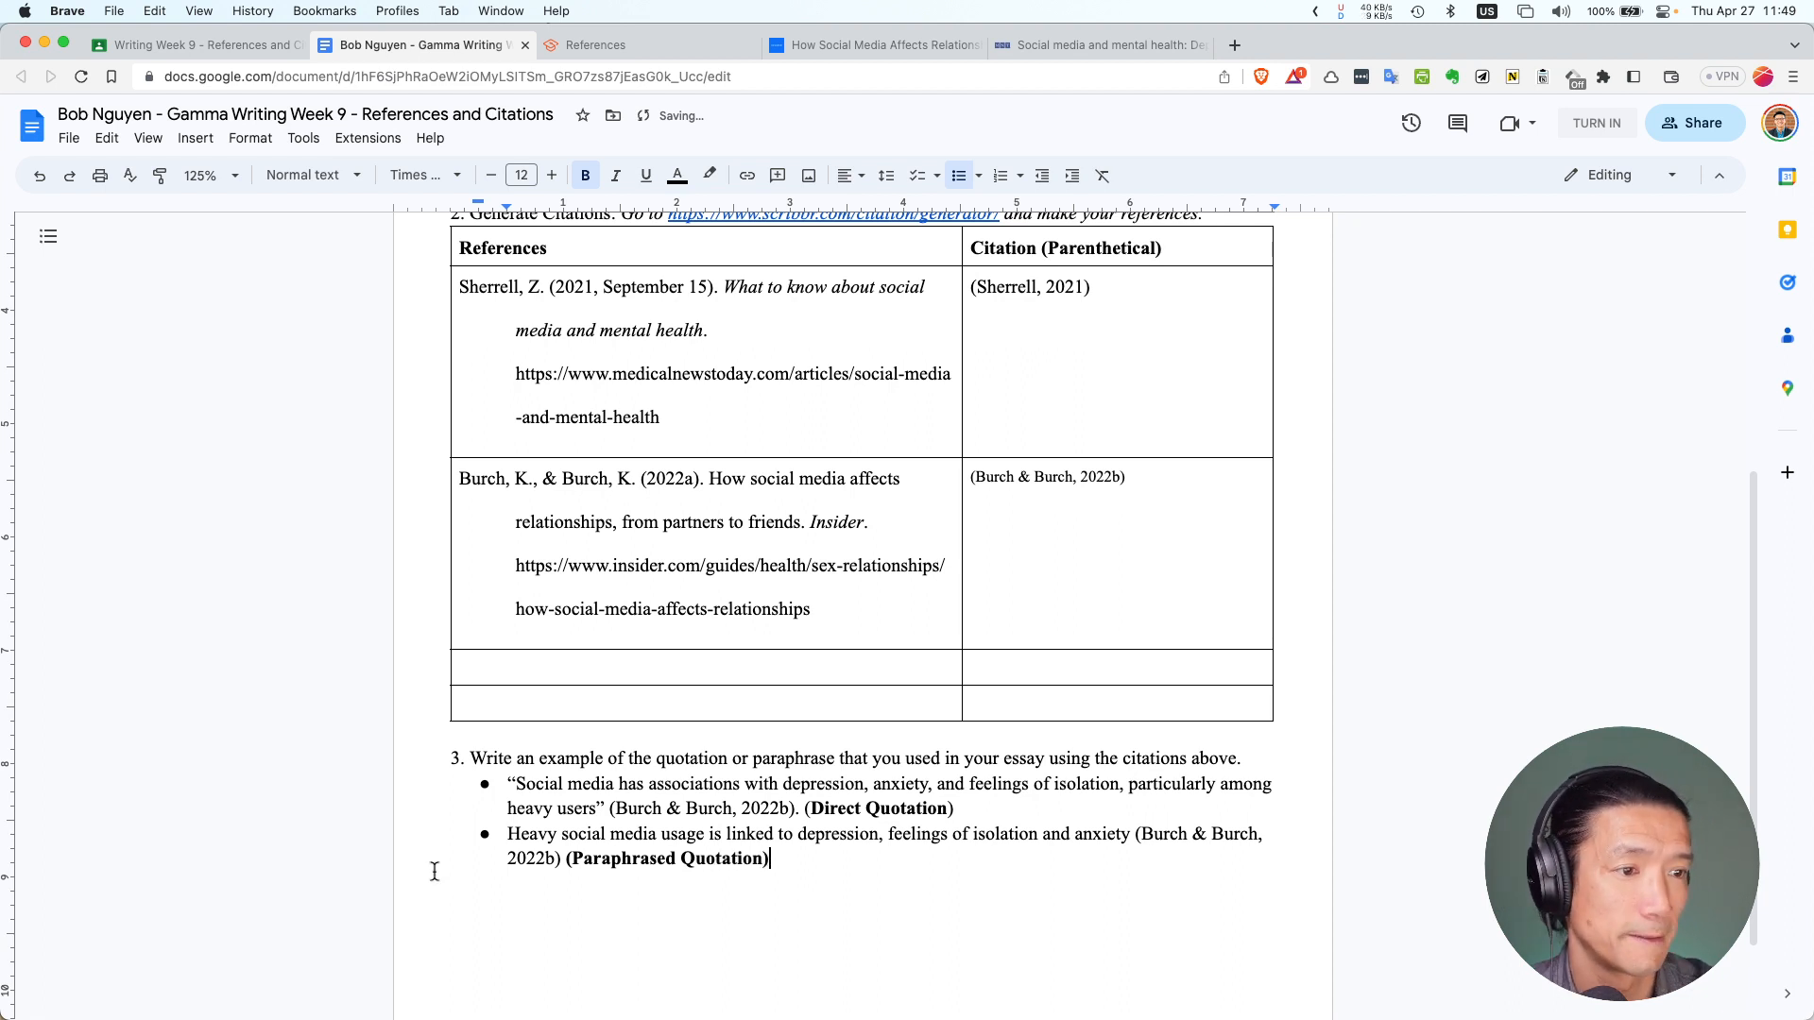
pyautogui.click(510, 844)
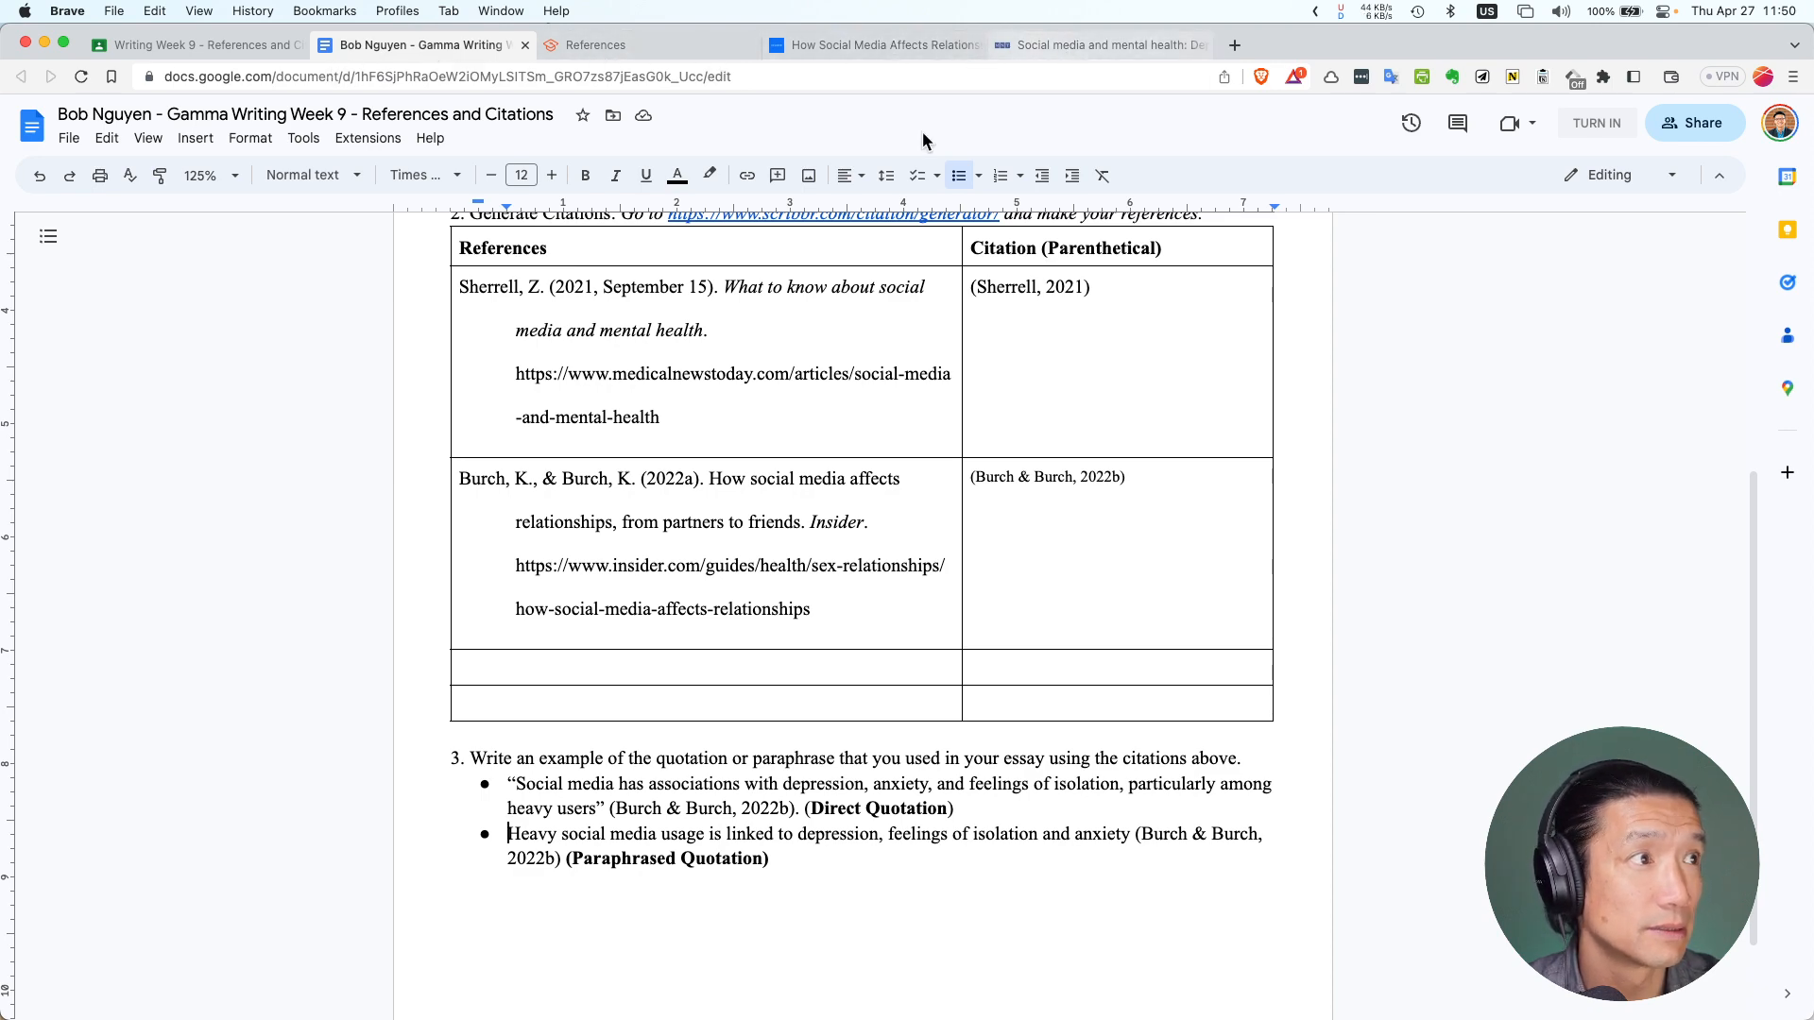
pyautogui.scroll(1, 606, 785)
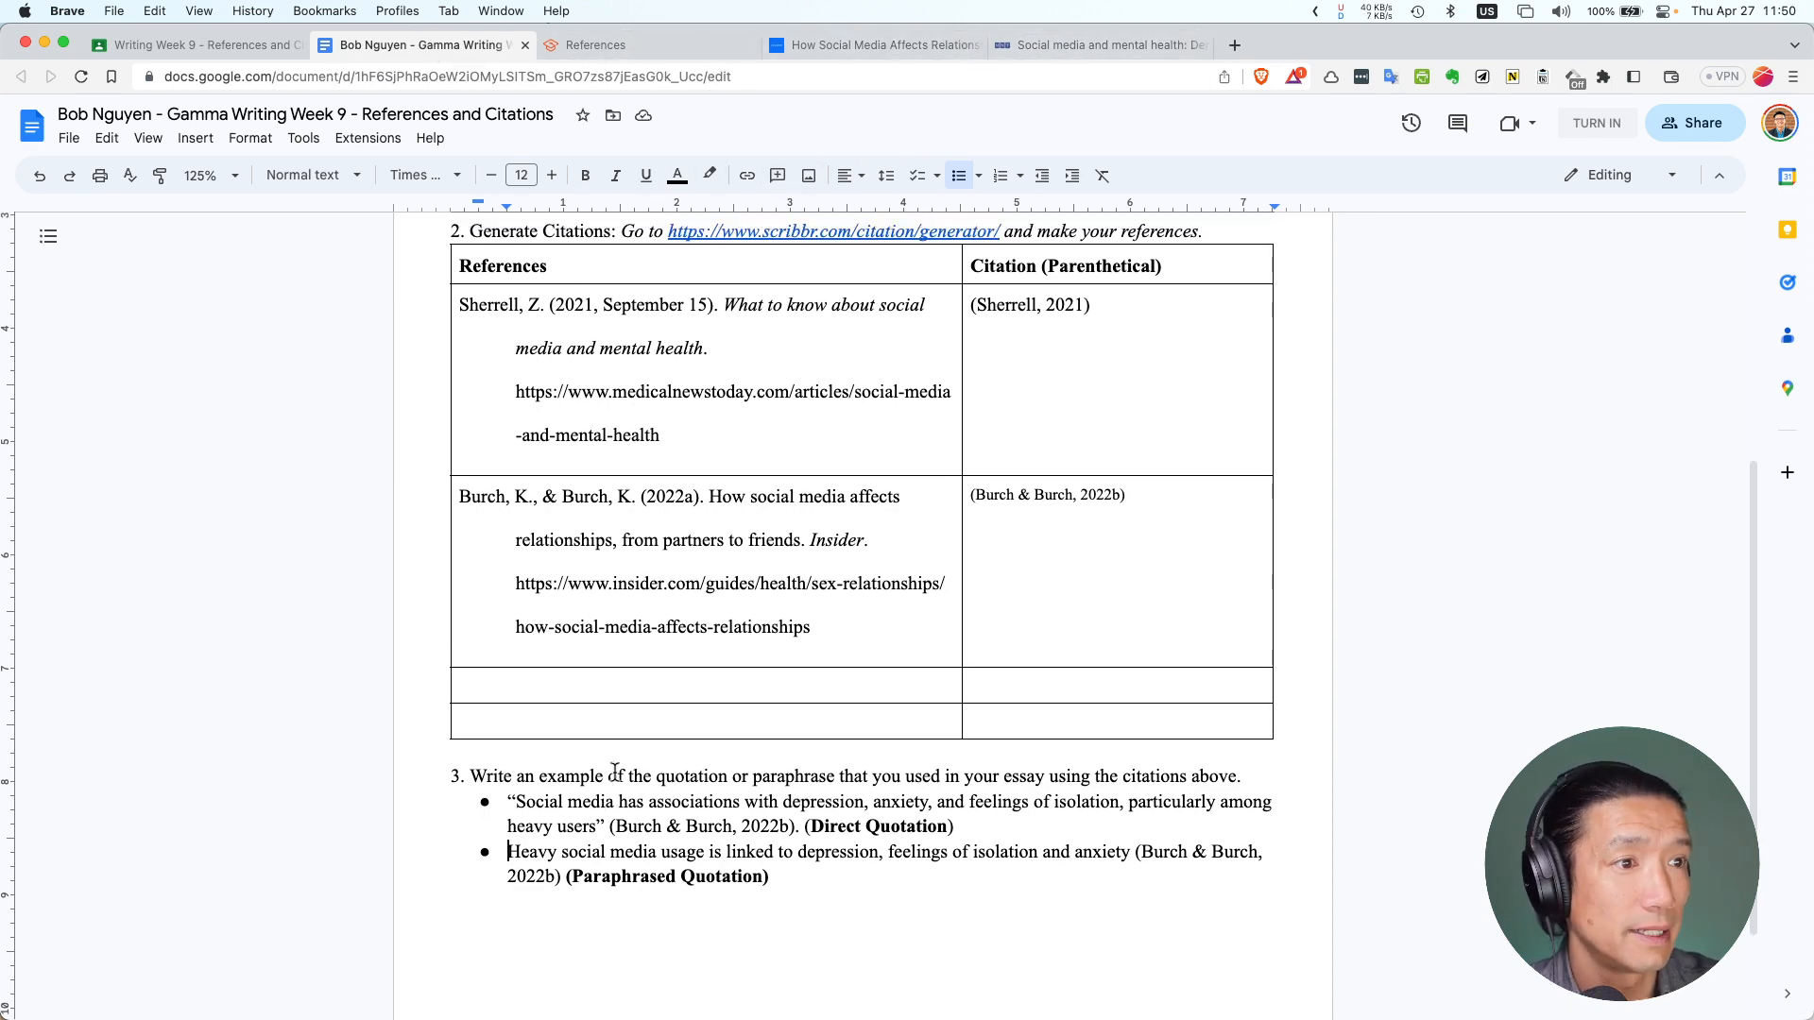
pyautogui.scroll(-3, 661, 775)
pyautogui.click(774, 747)
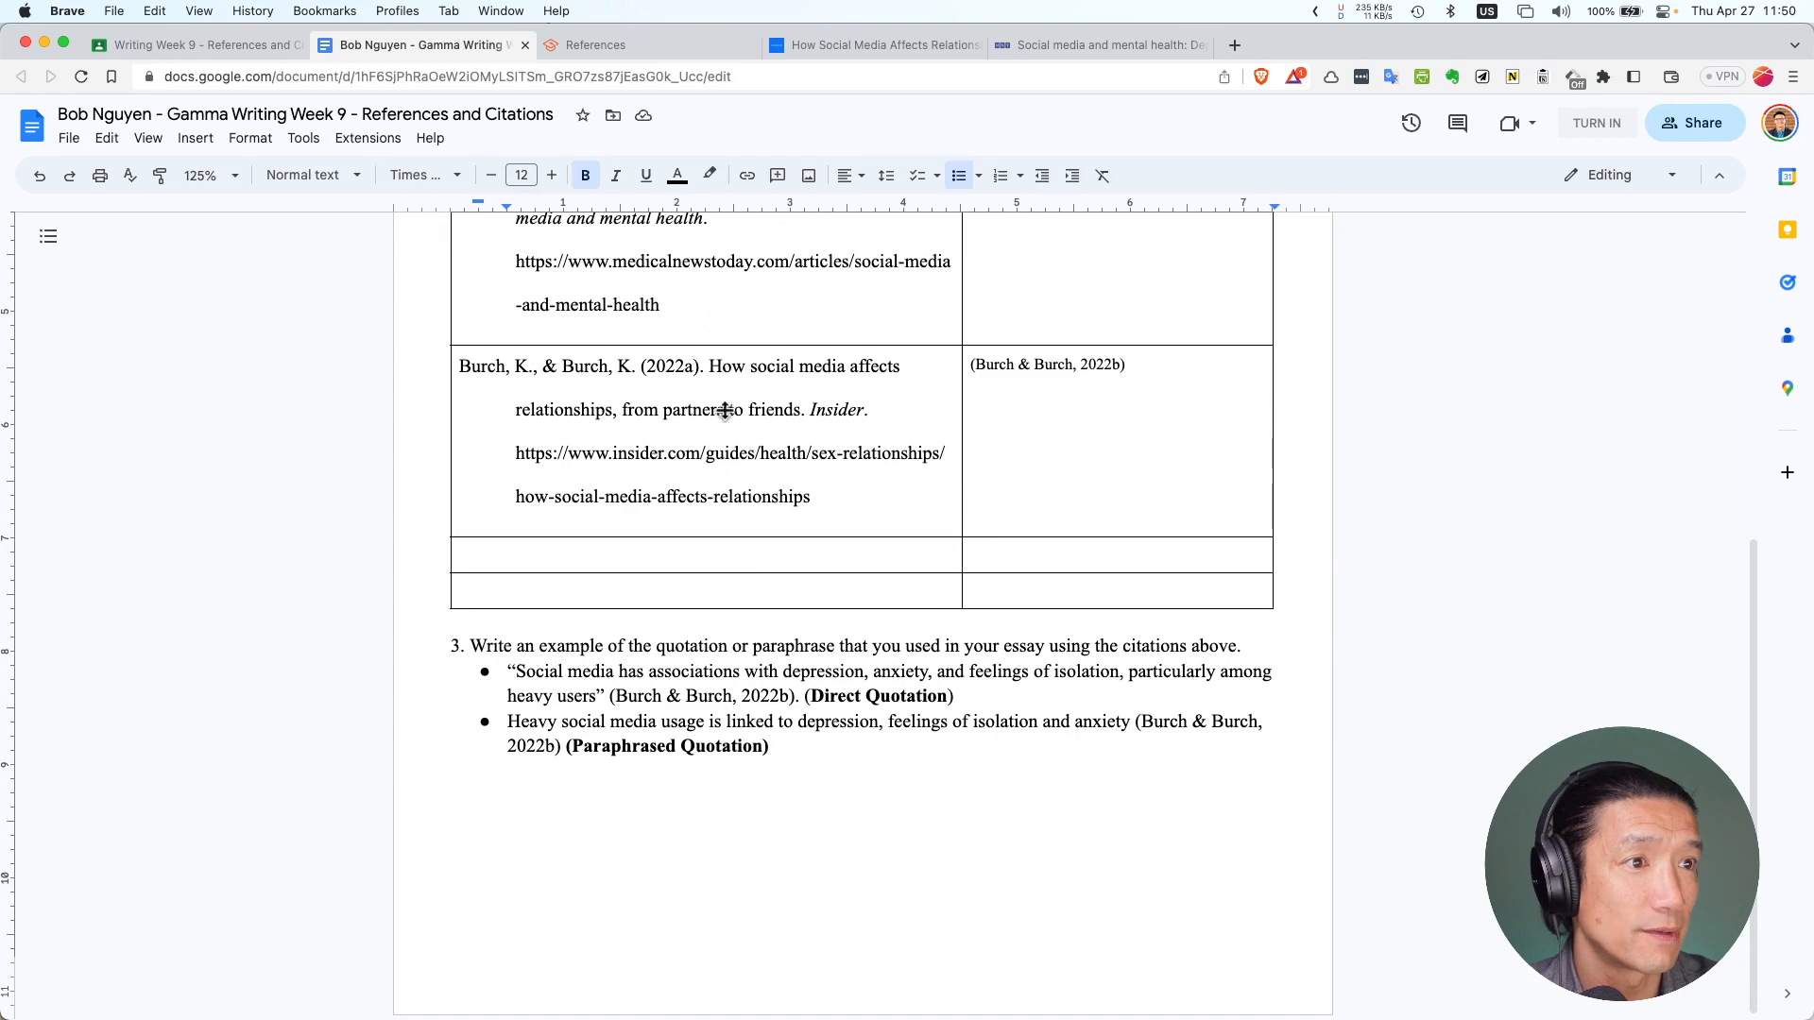
pyautogui.scroll(2, 721, 409)
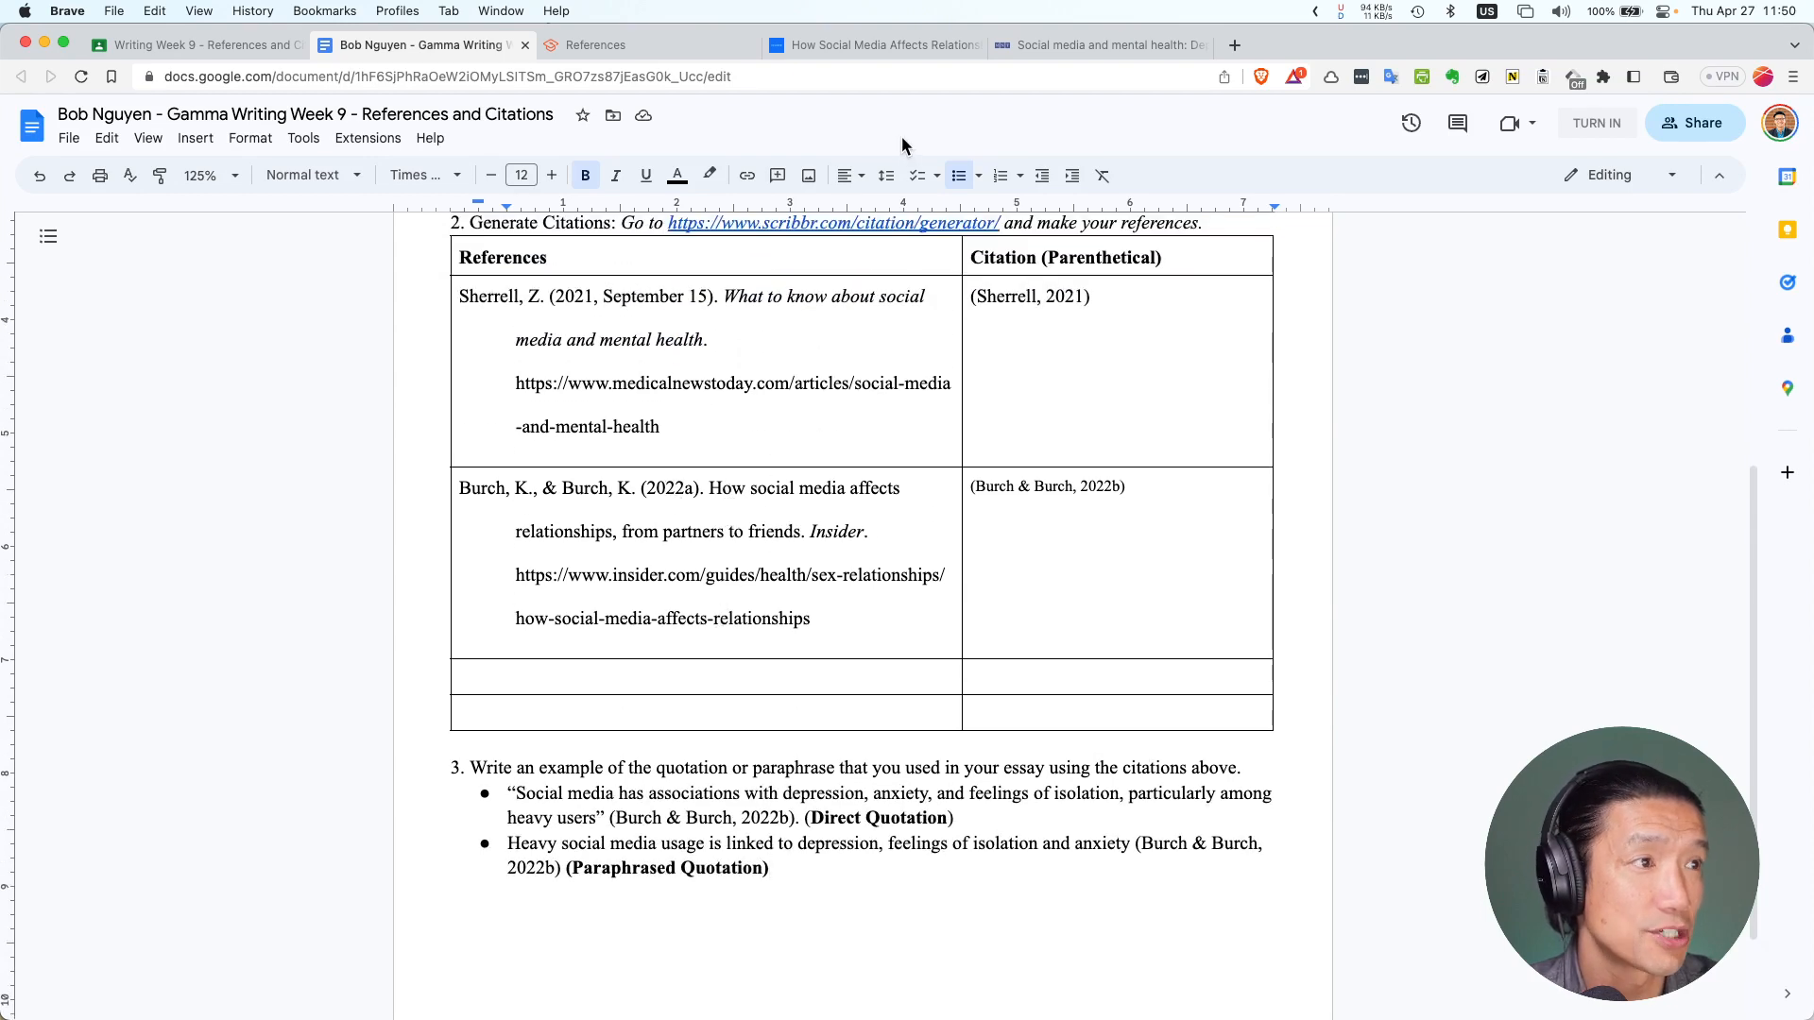
# Search the Insider article for 'cyber' and copy the cyberbullying sentence, then return to the worksheet
pyautogui.click(865, 49)
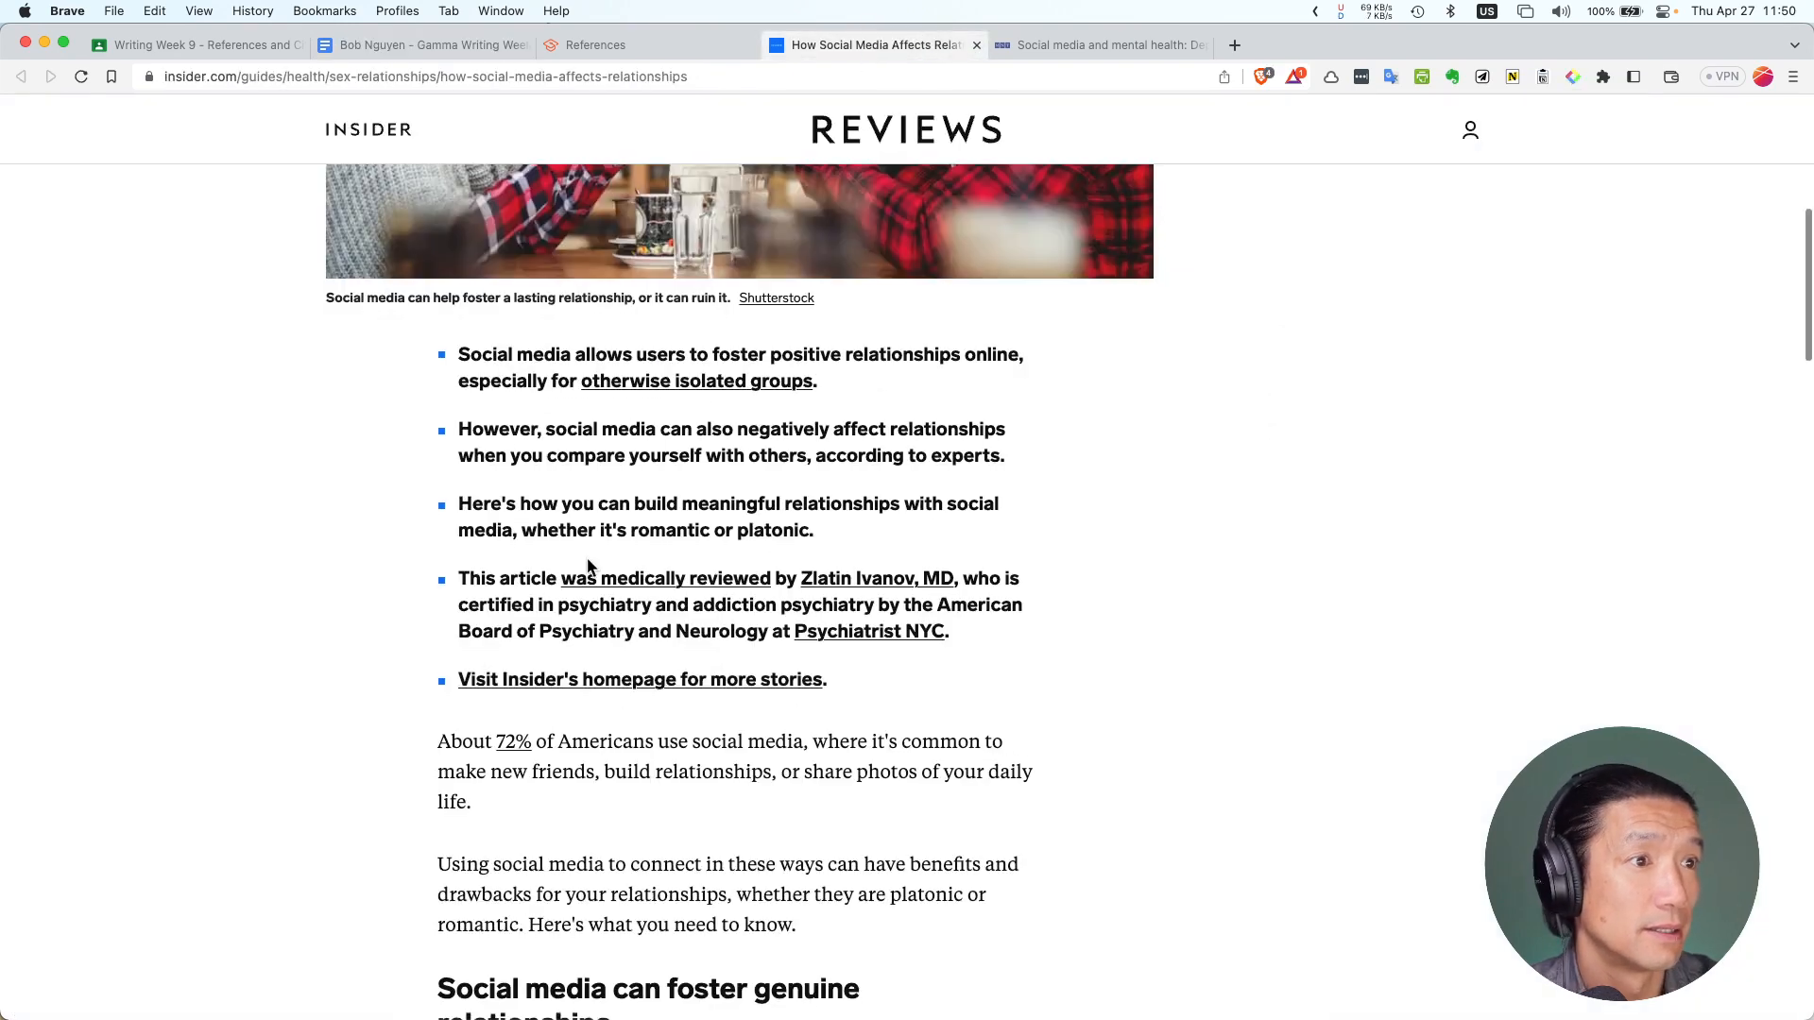
pyautogui.scroll(-10, 477, 567)
pyautogui.scroll(-2, 477, 562)
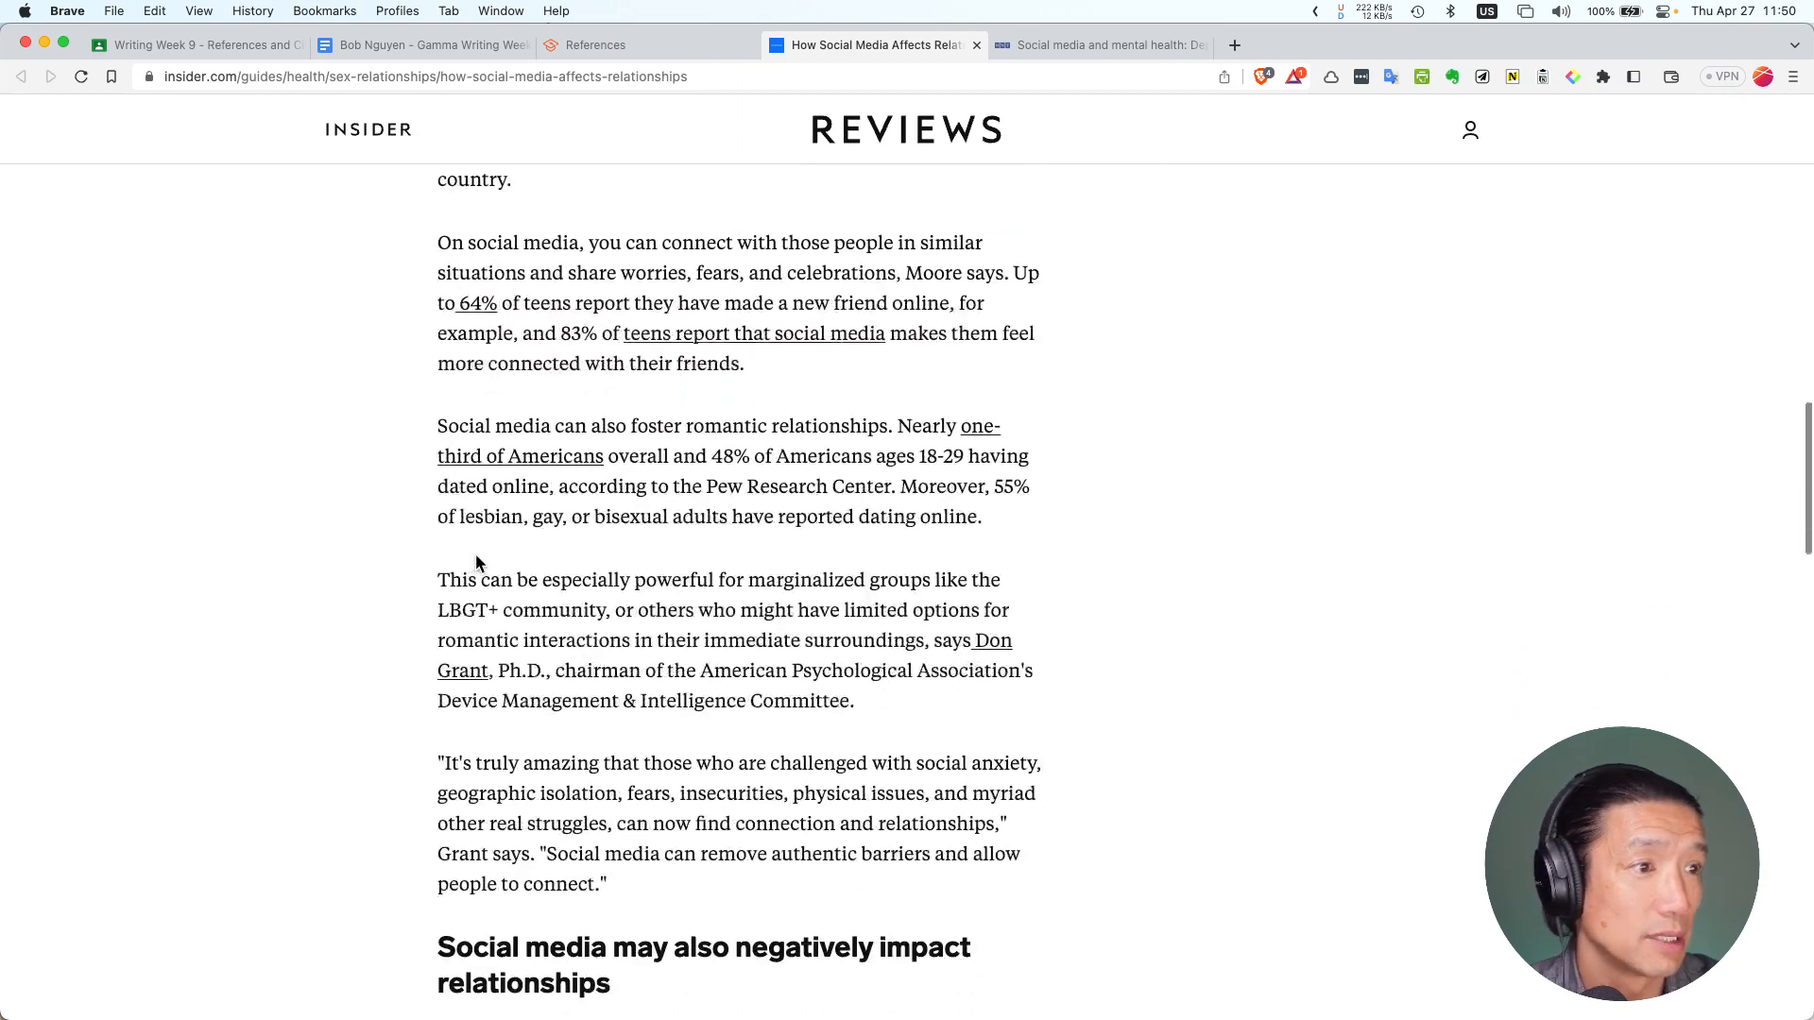
pyautogui.scroll(-6, 458, 575)
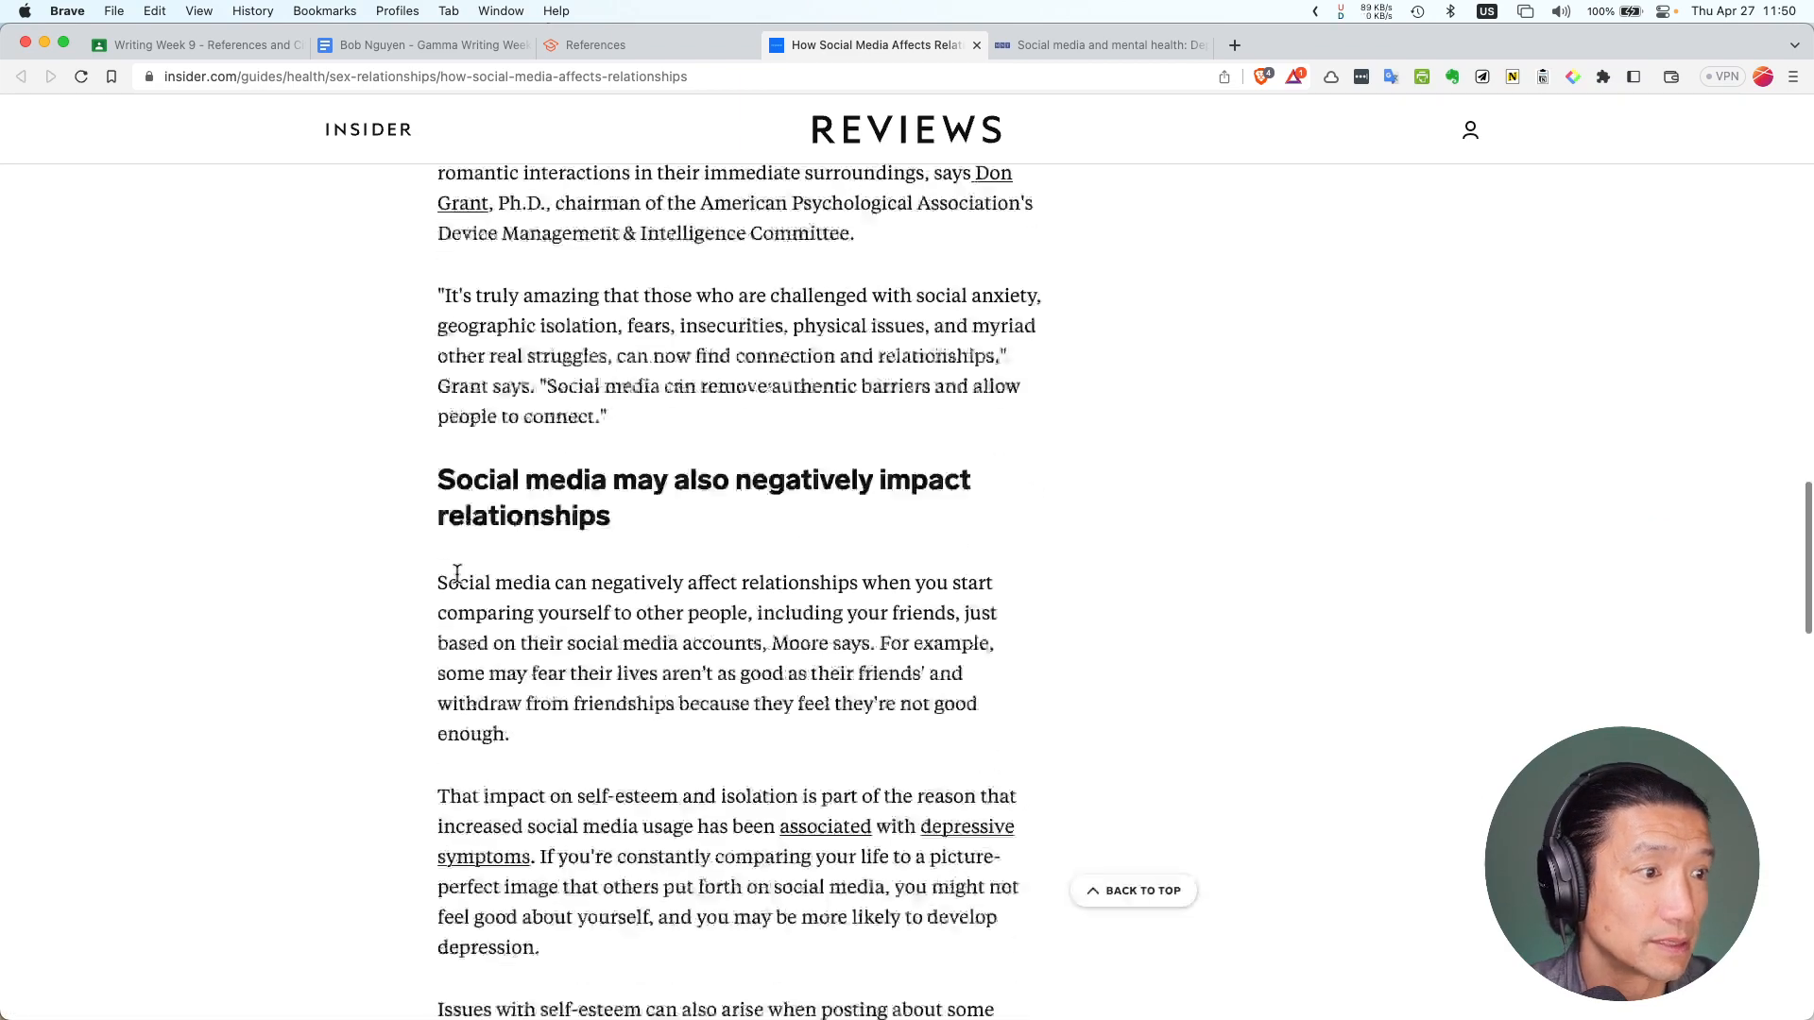
pyautogui.press('super+f')
pyautogui.write('cyp')
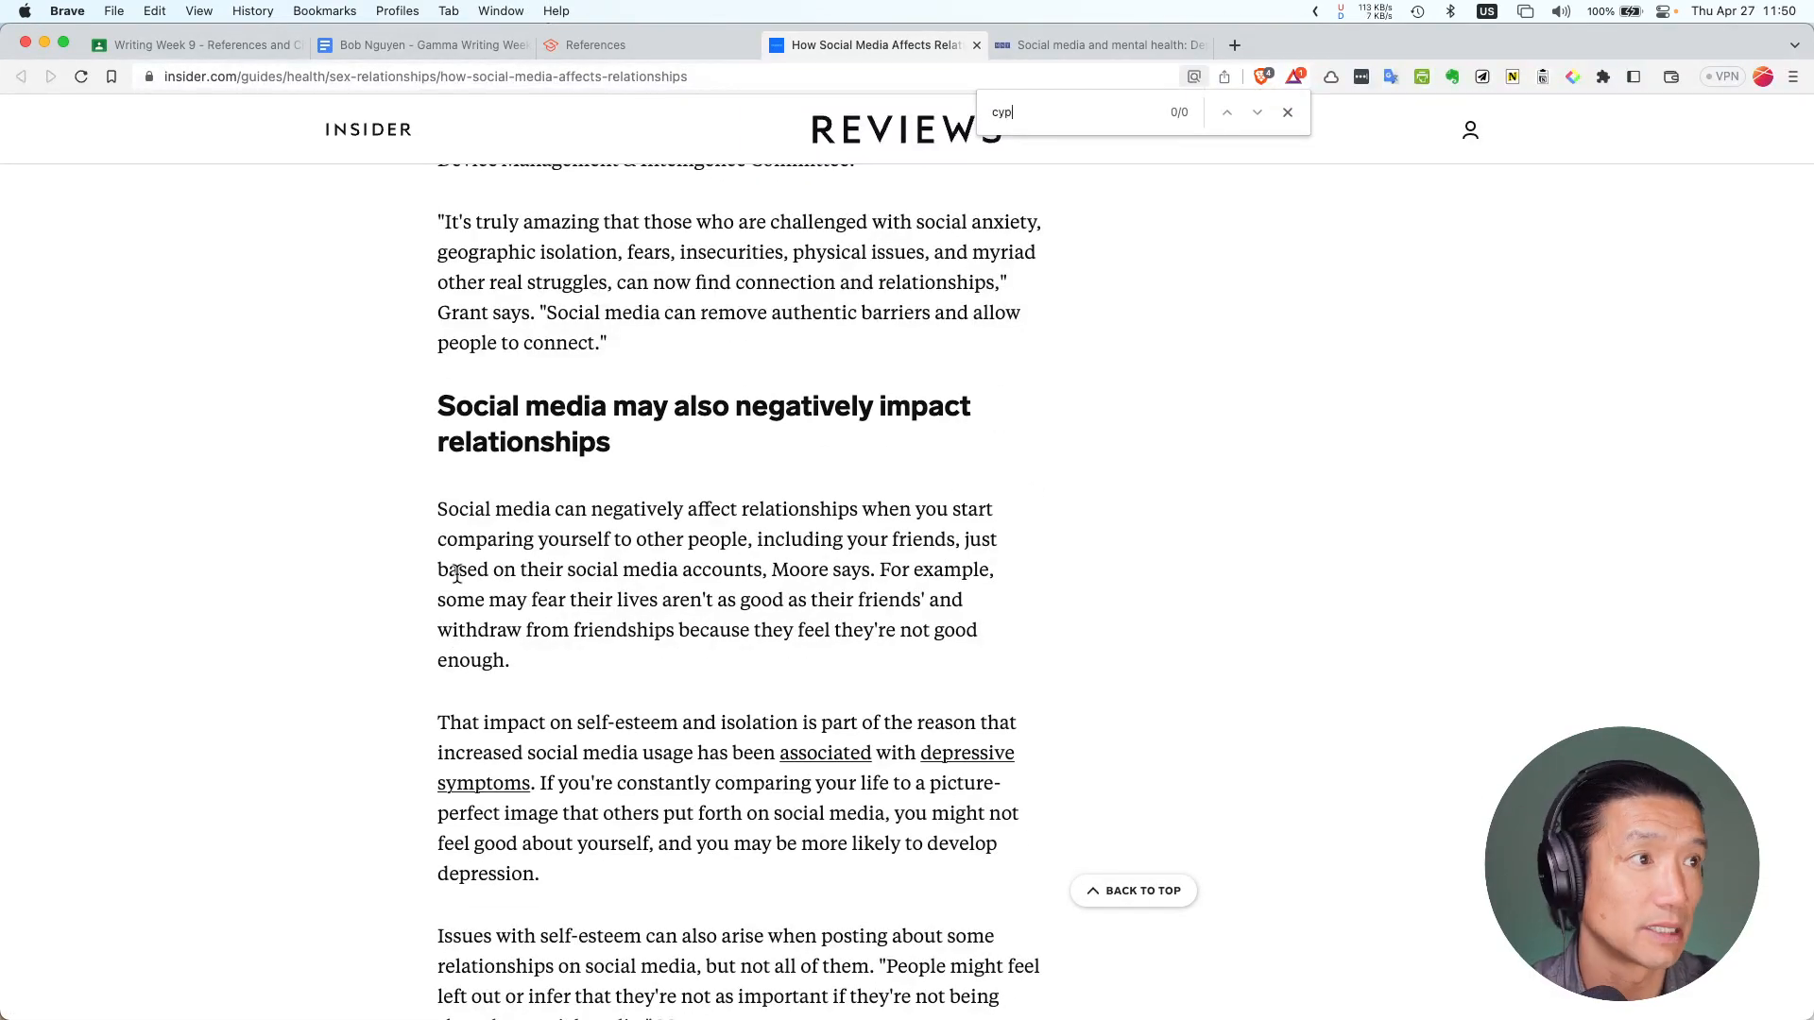
pyautogui.write('er')
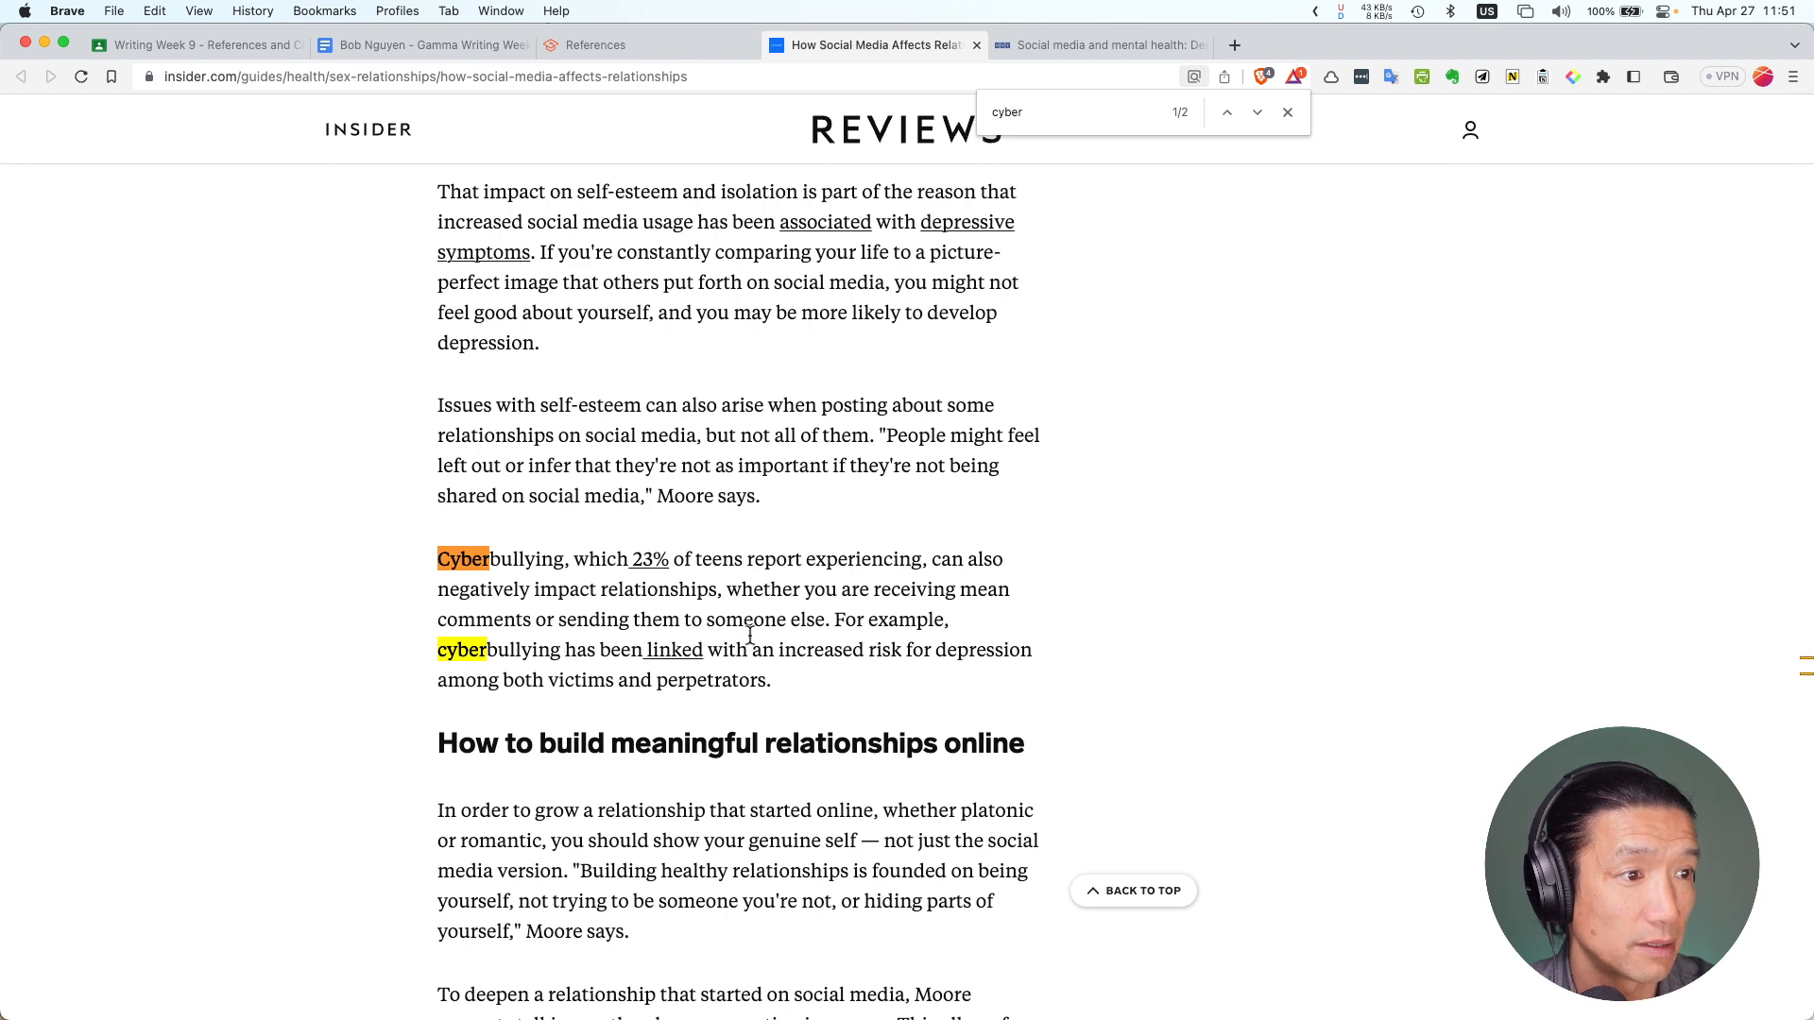
pyautogui.moveTo(831, 621); pyautogui.dragTo(411, 563)
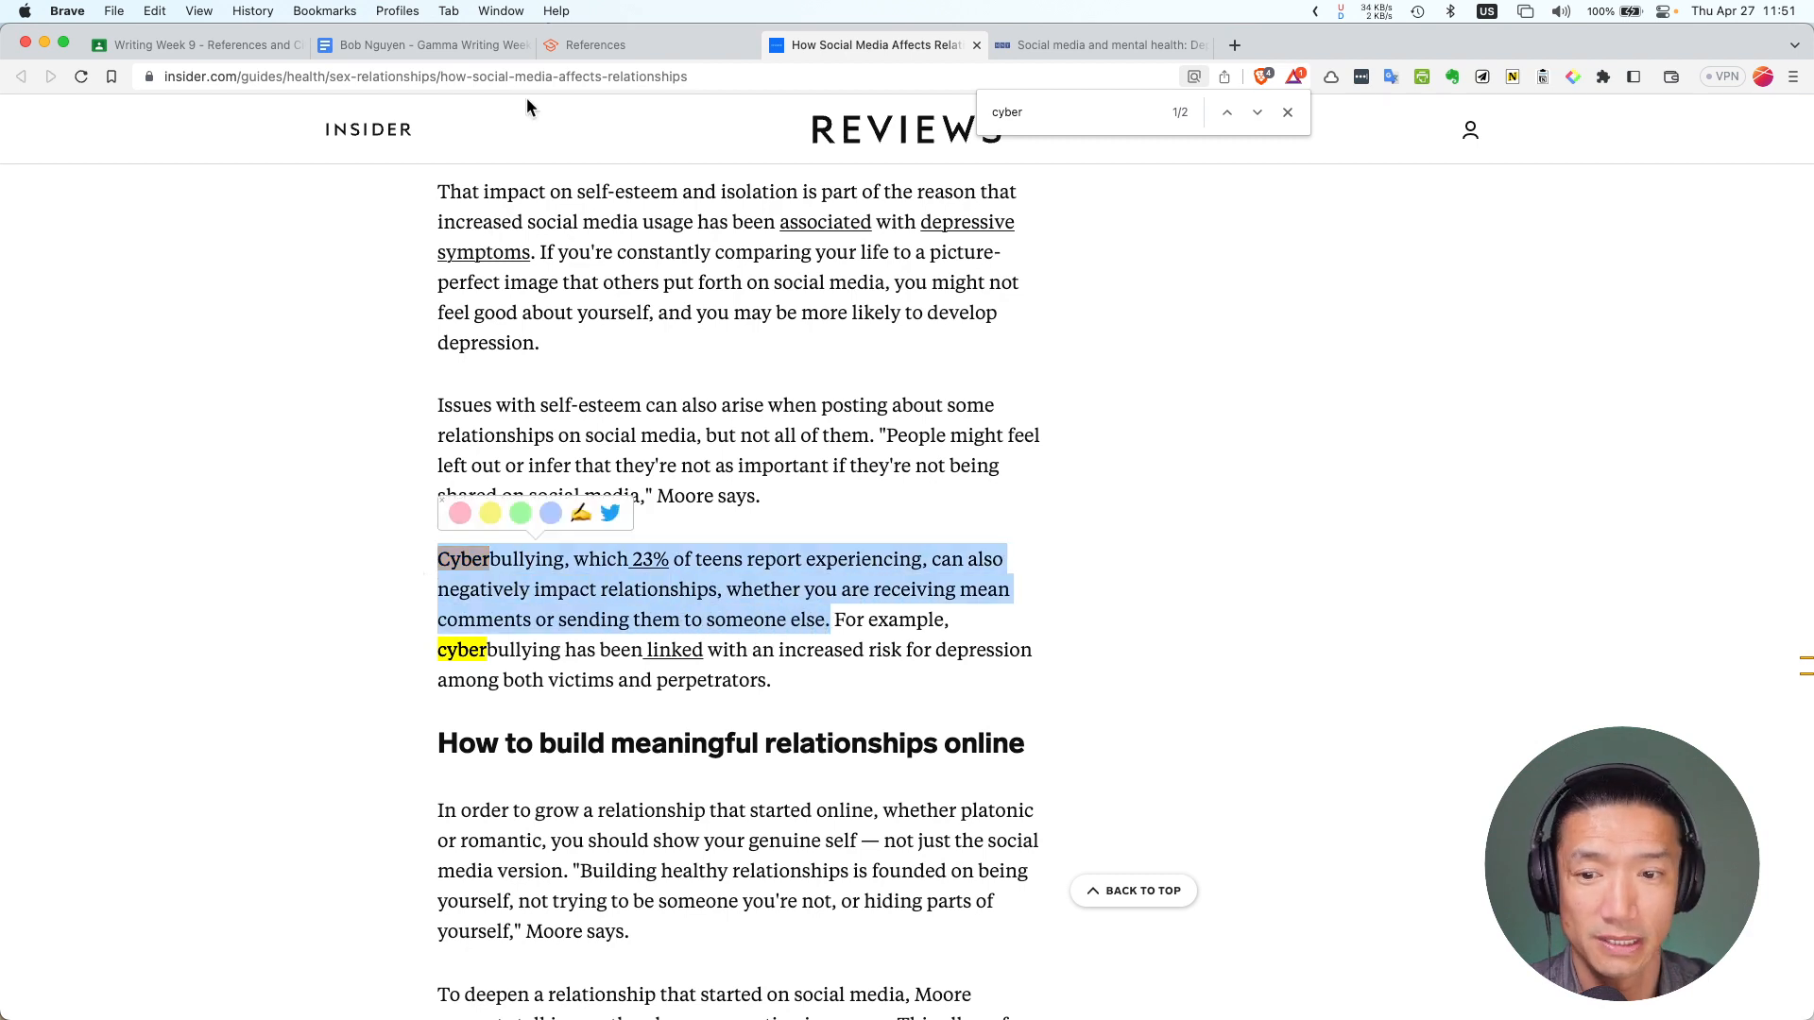
pyautogui.click(658, 47)
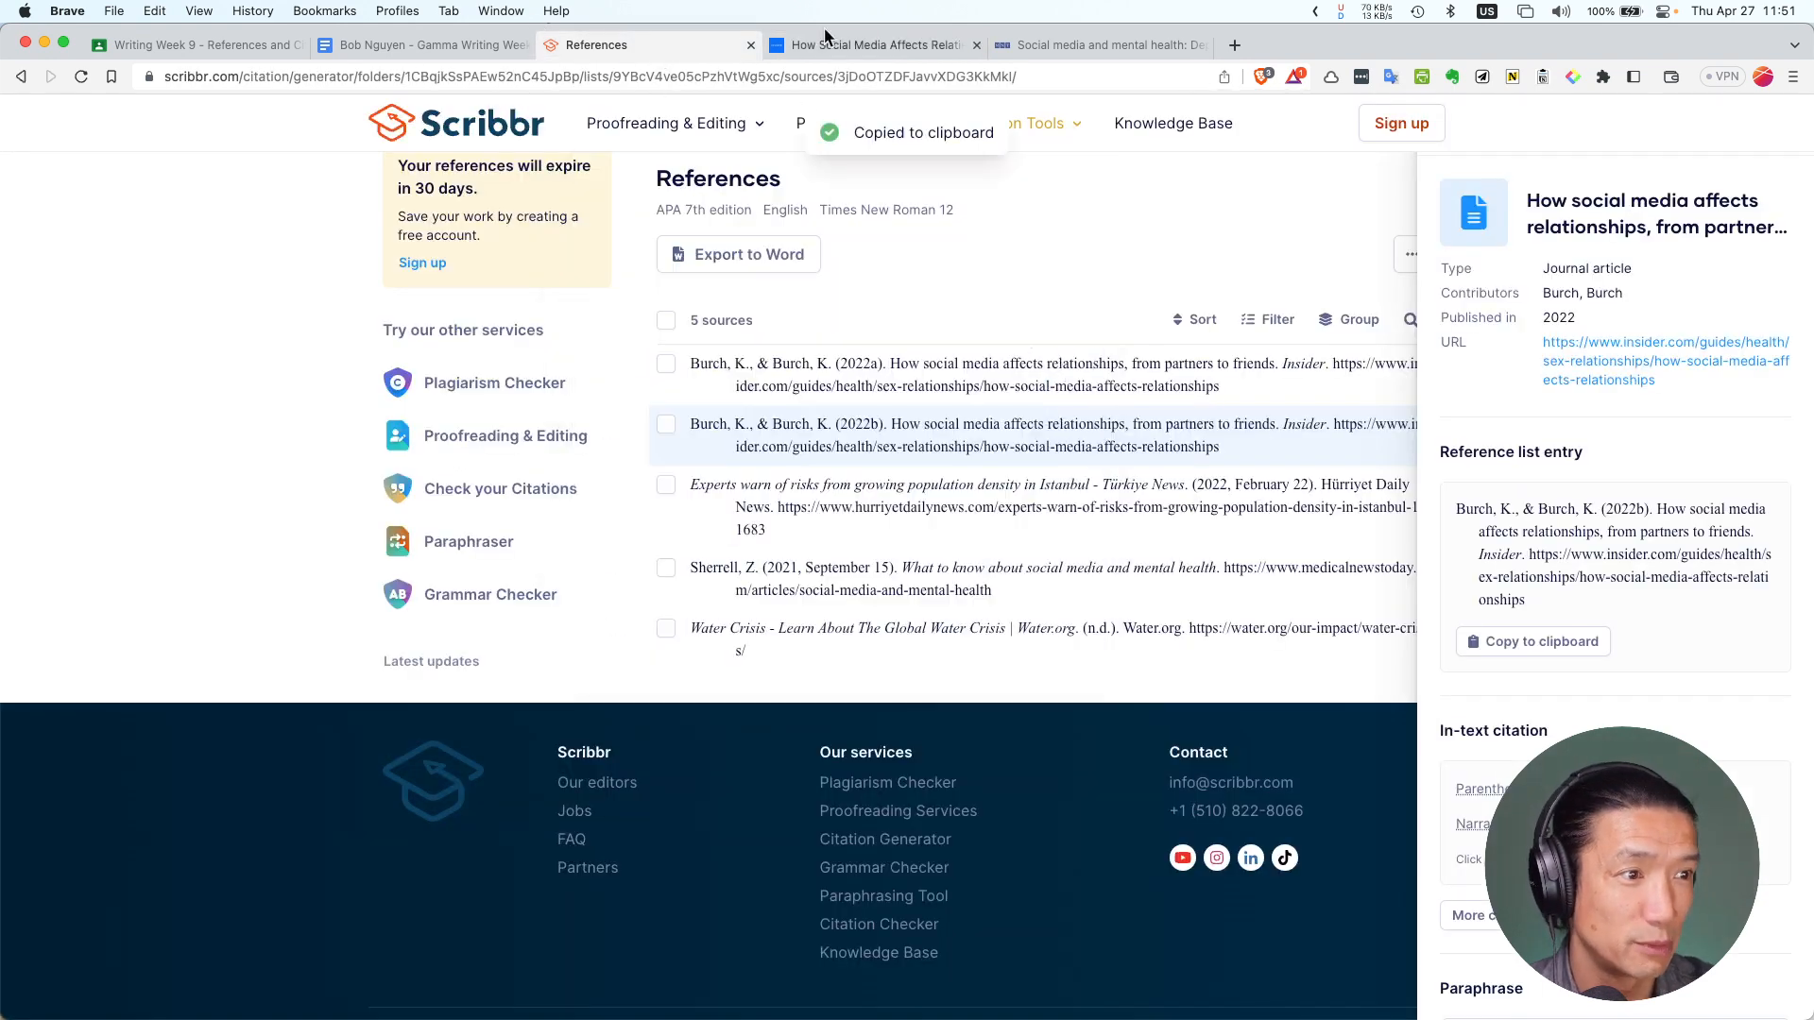
pyautogui.click(425, 44)
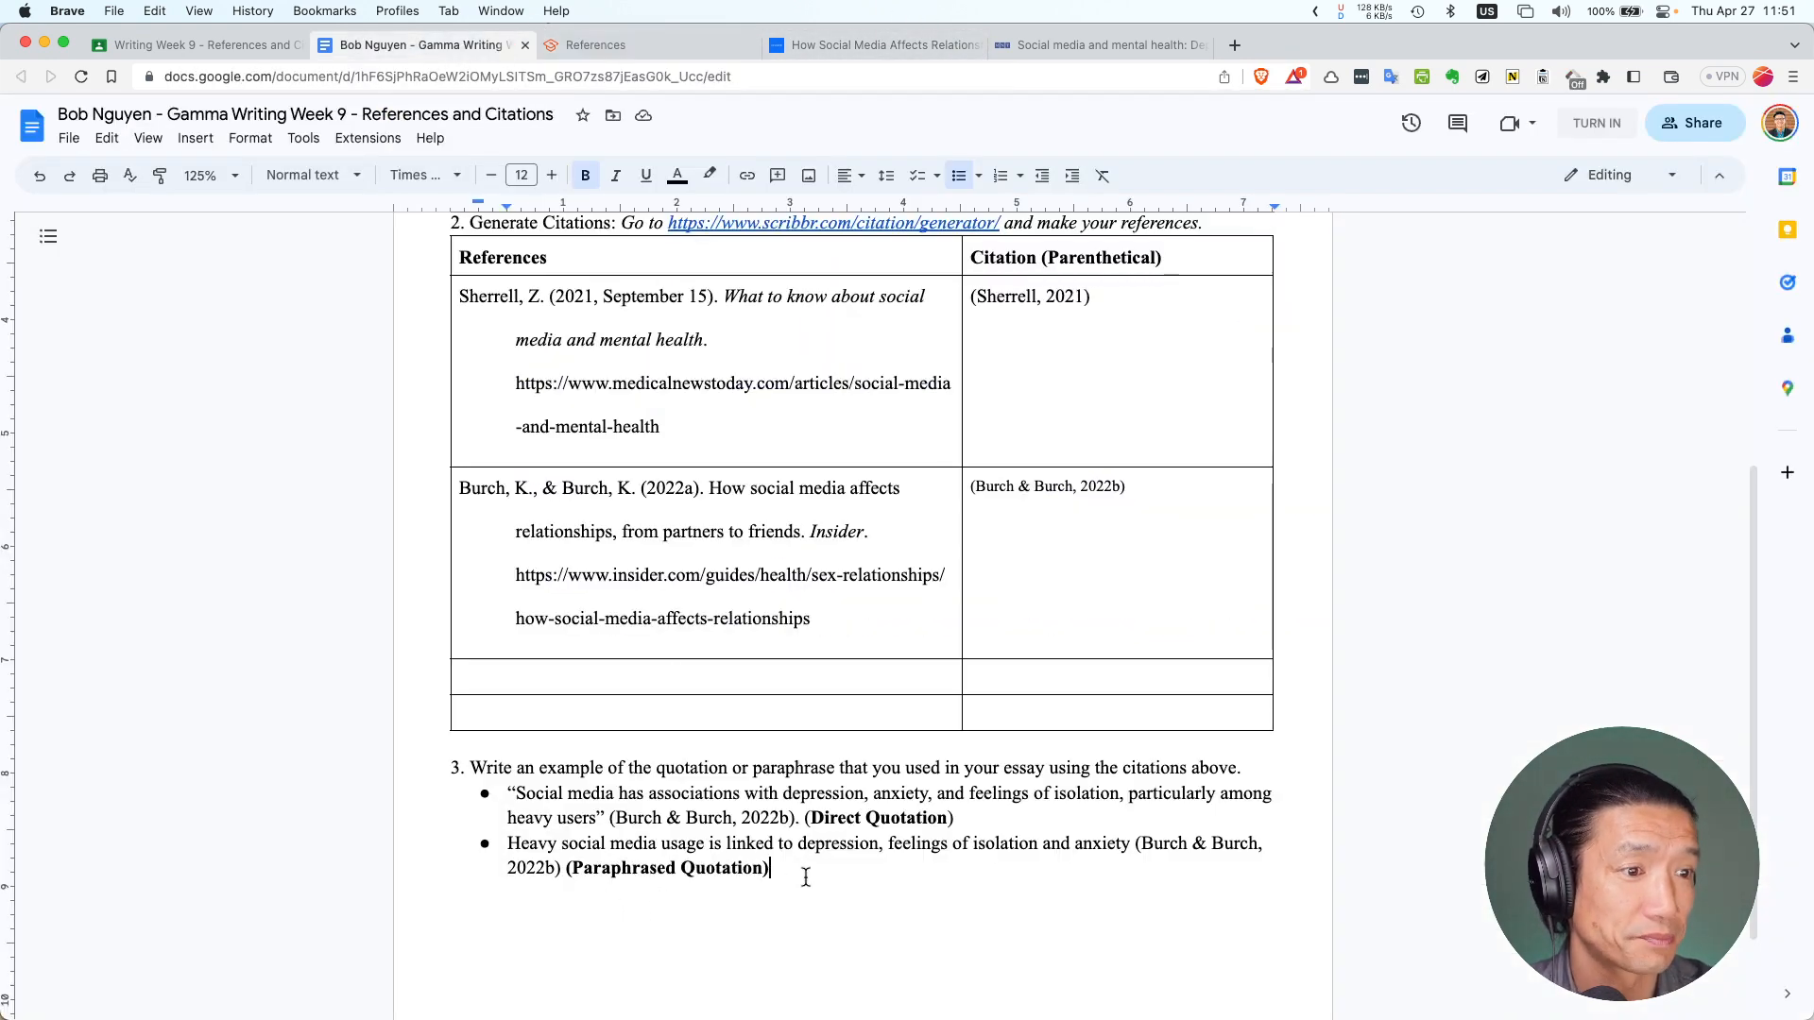
# Paste the cyberbullying sentence as a new unbolded bullet wrapped in quotation marks
pyautogui.press('Return')
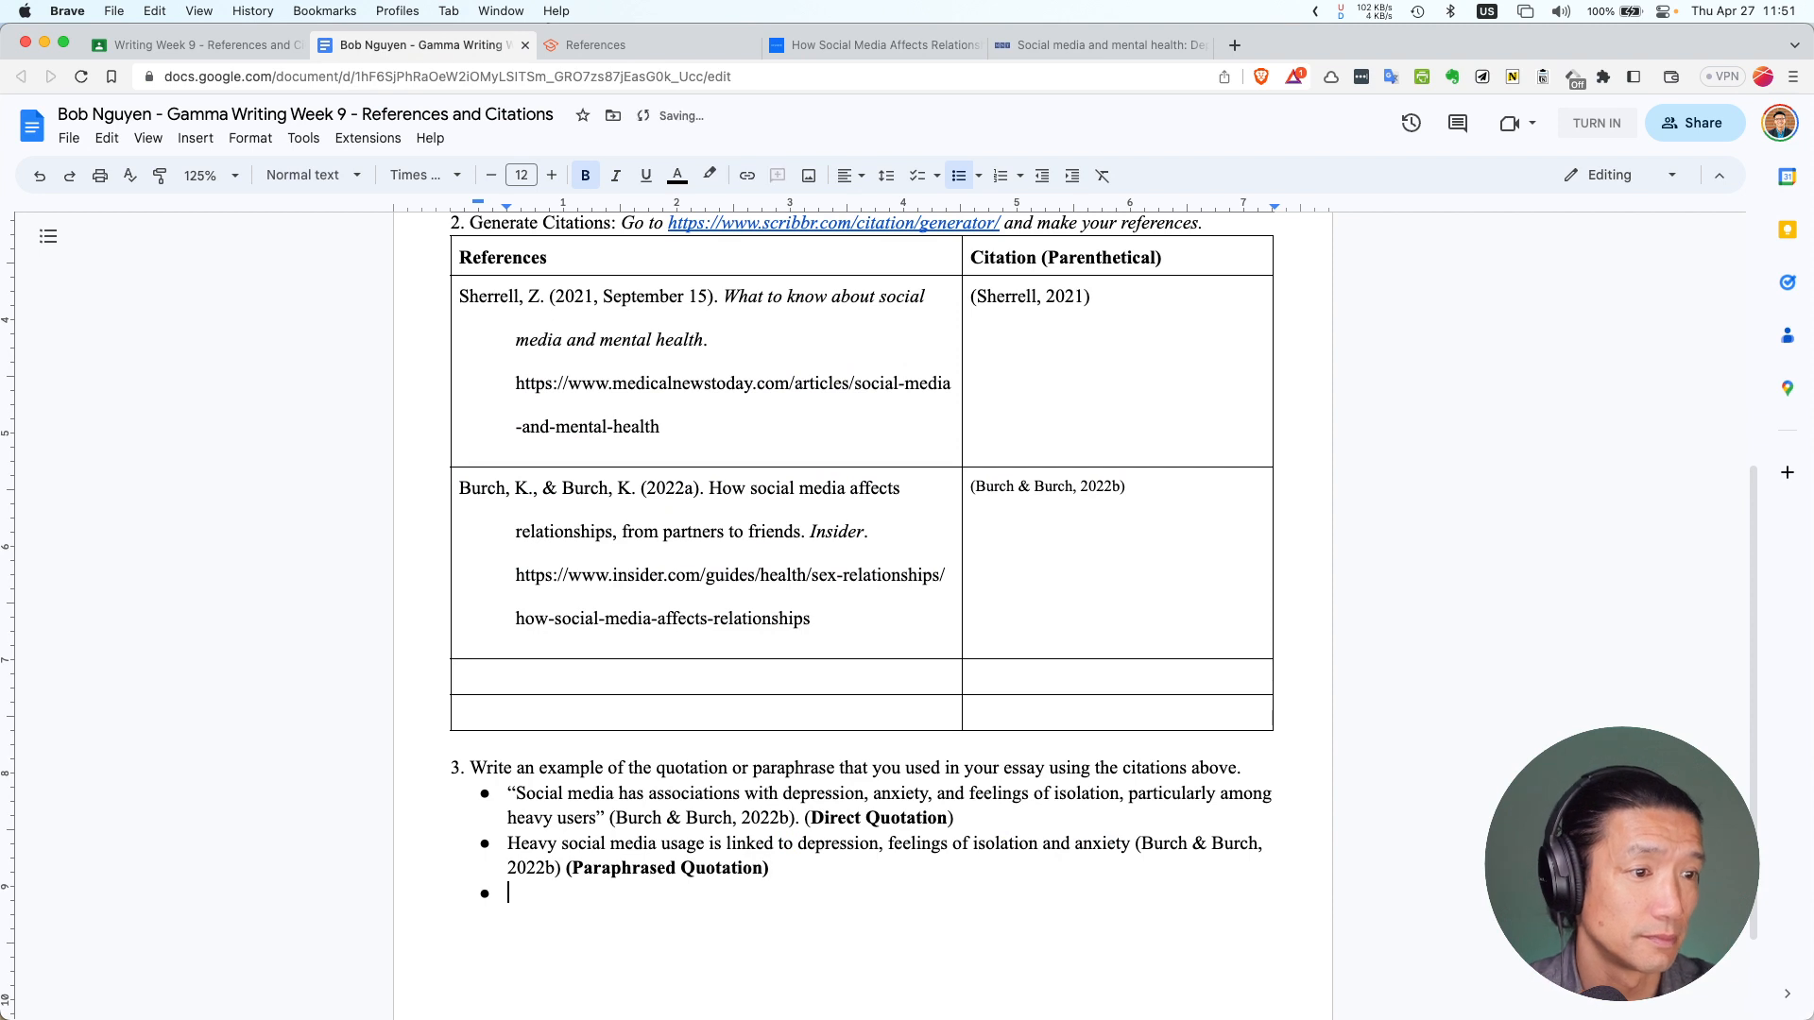
pyautogui.press('super+shift+v')
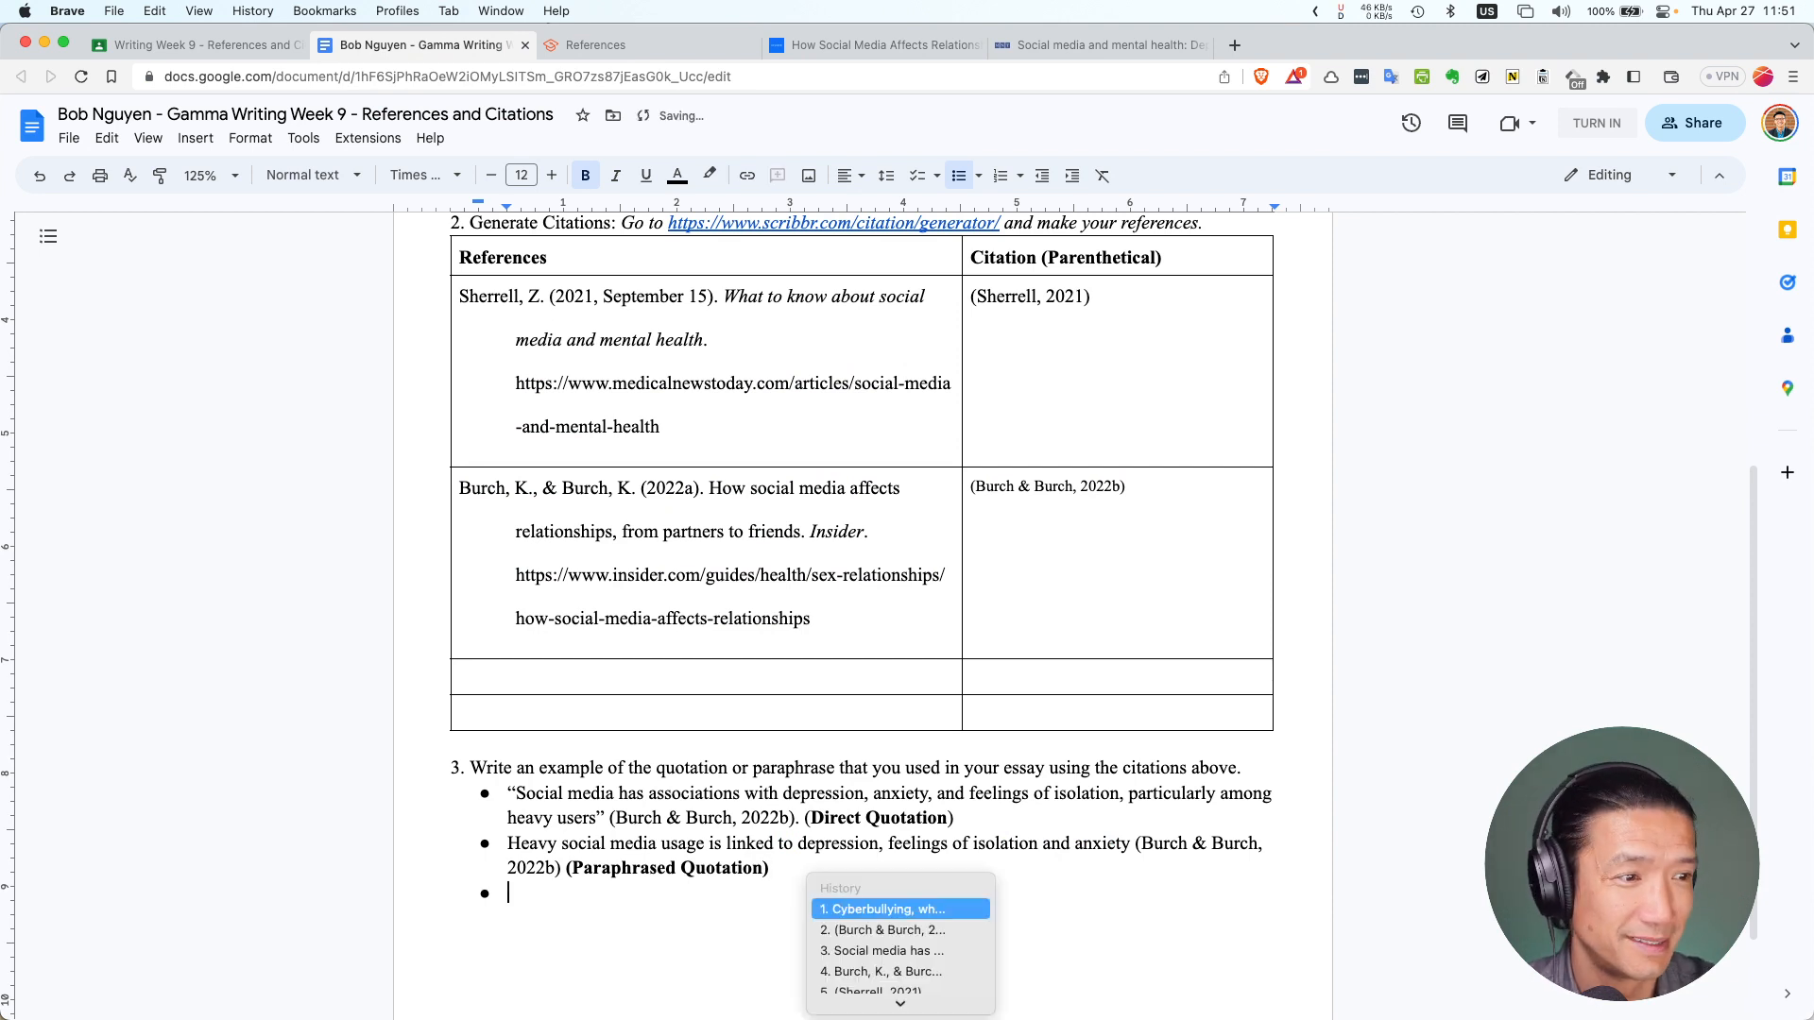
pyautogui.press('Return')
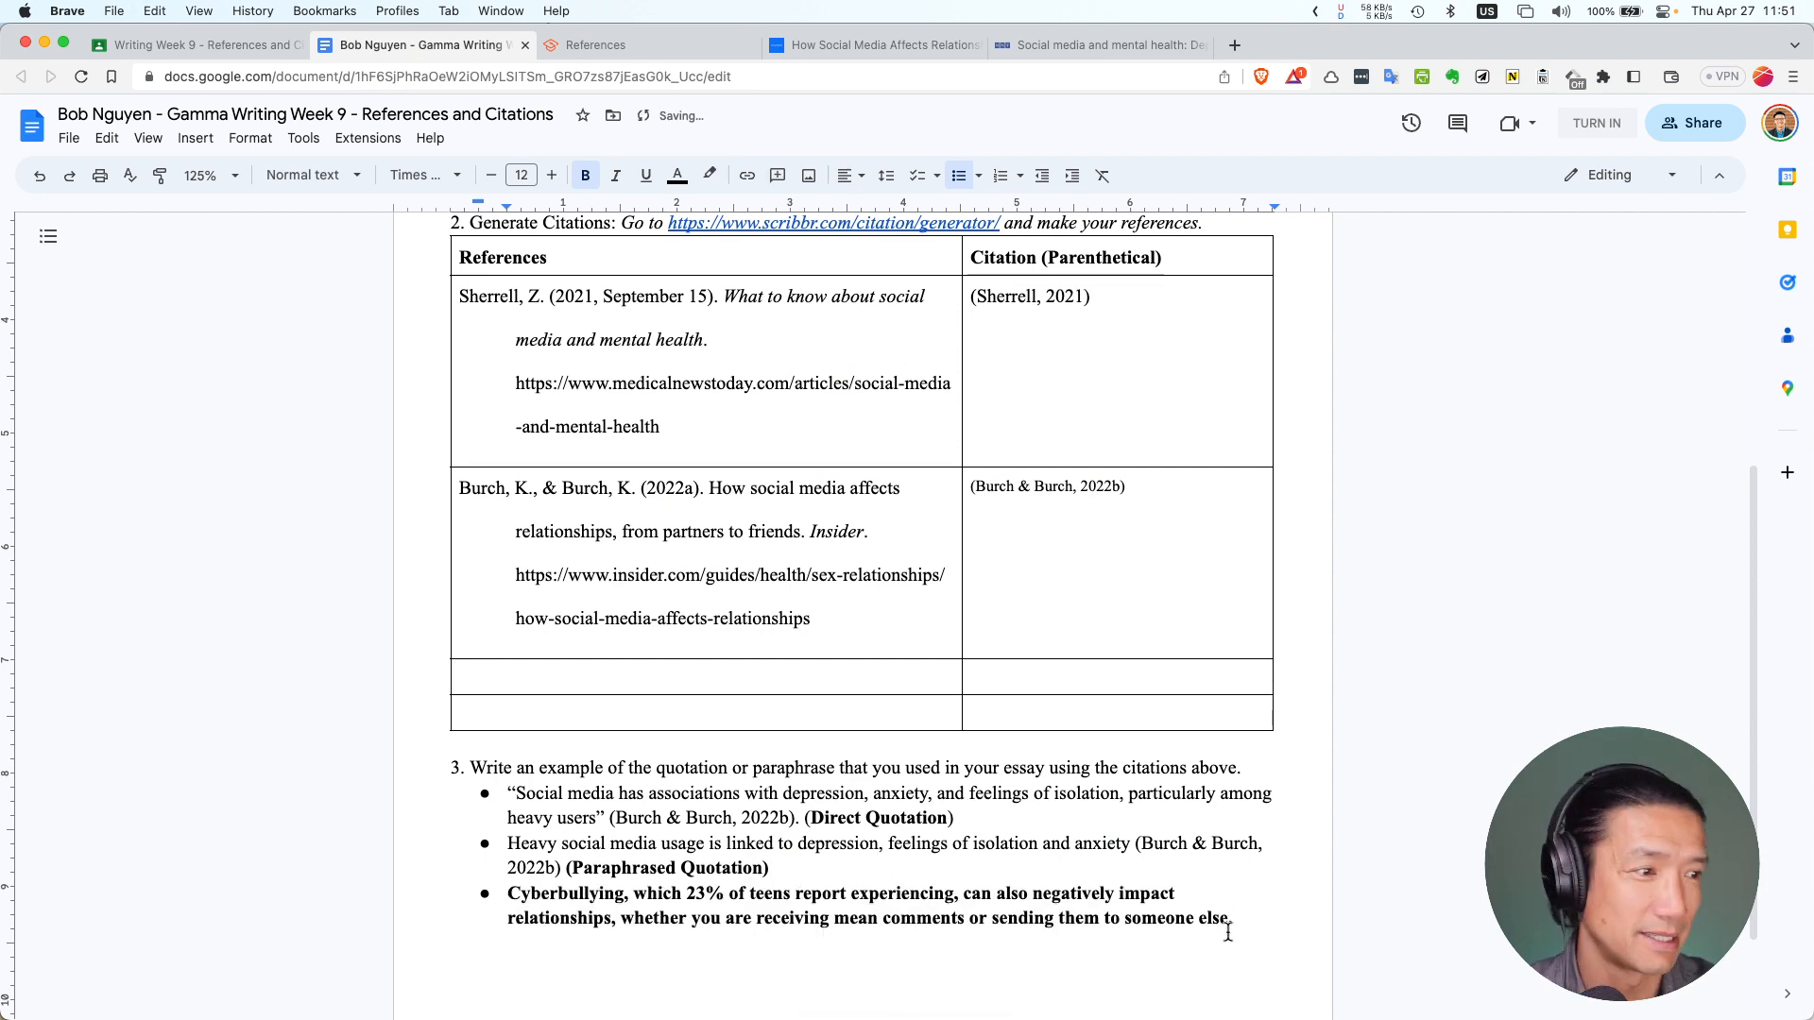
pyautogui.moveTo(1229, 933); pyautogui.dragTo(486, 897)
pyautogui.press('cmd+b')
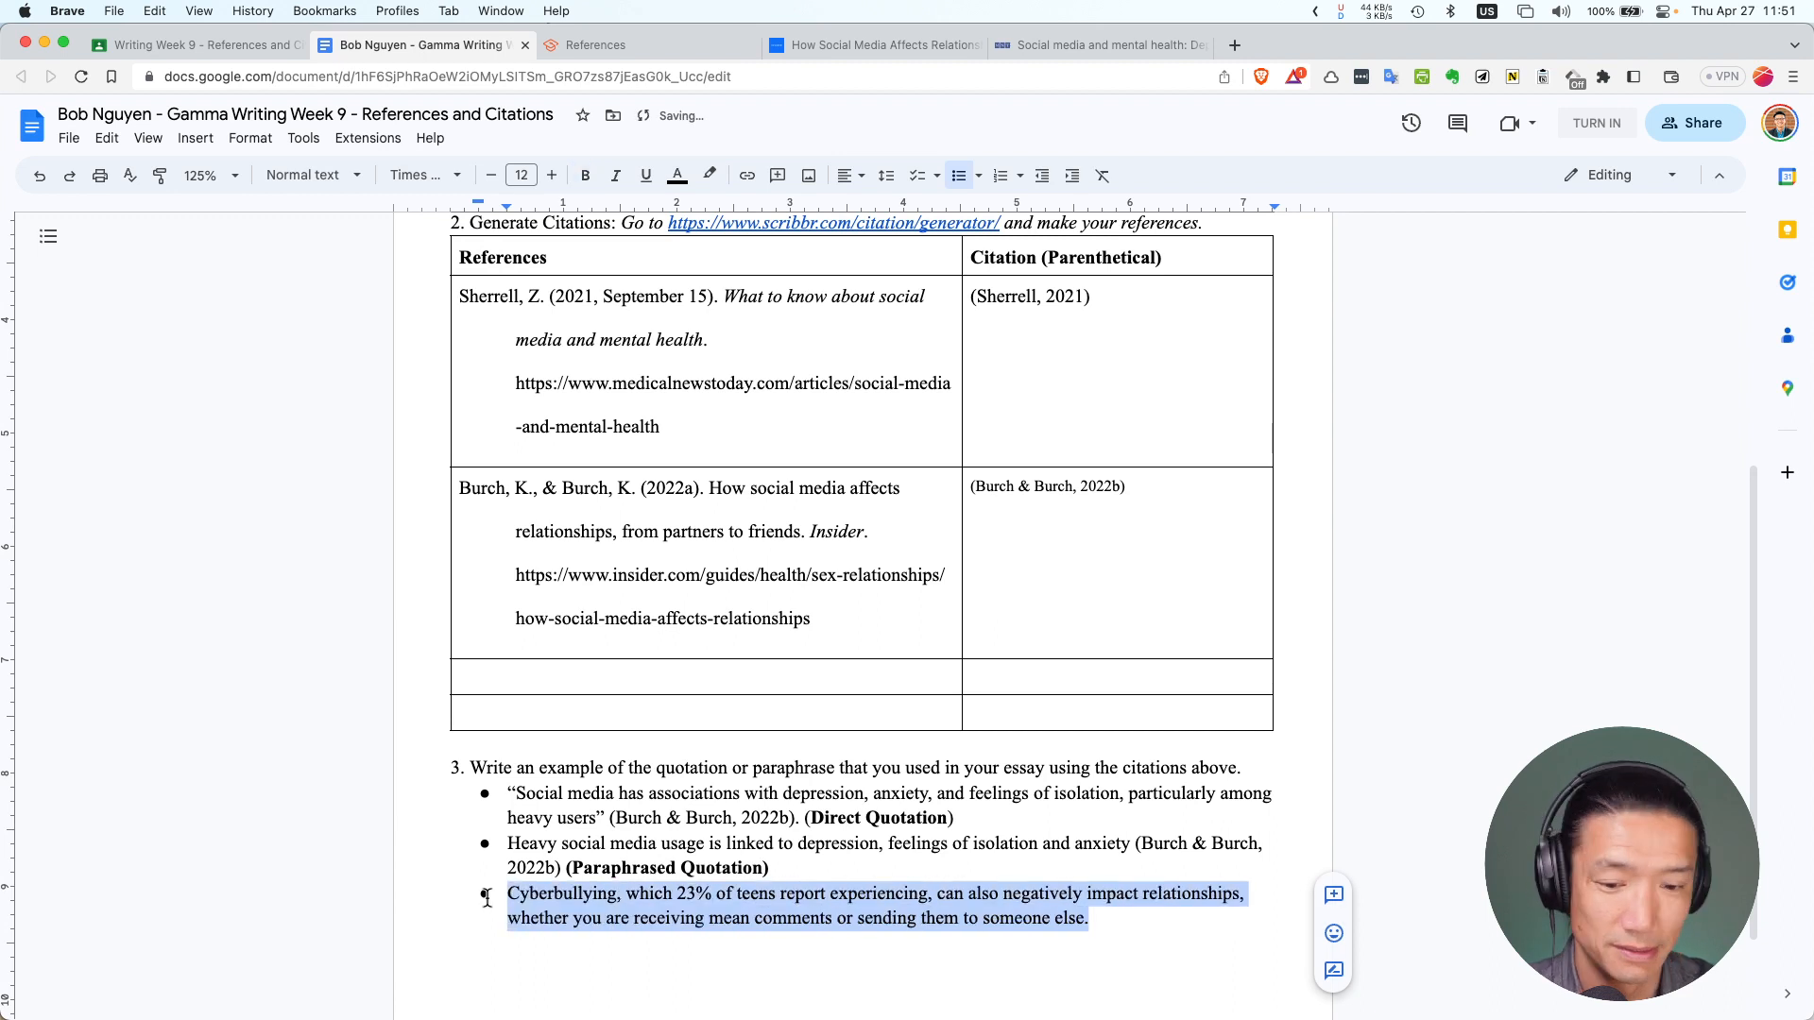
pyautogui.click(509, 895)
pyautogui.write('"')
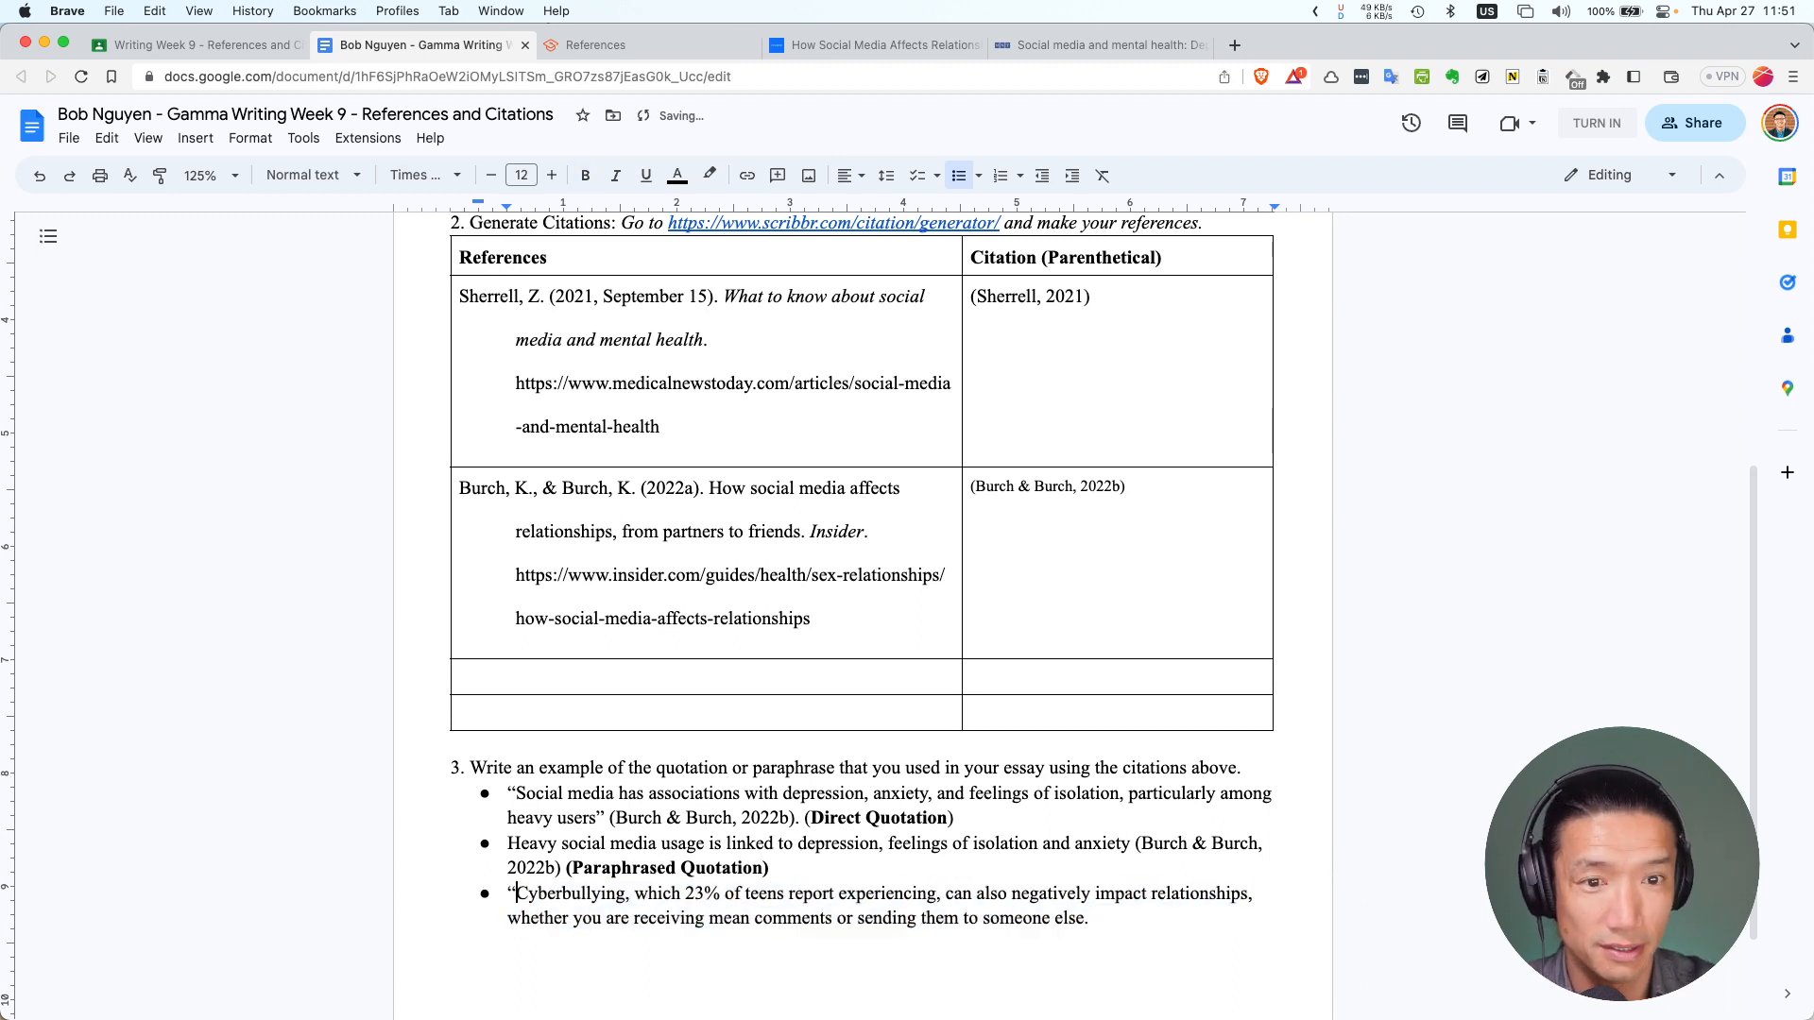
pyautogui.scroll(-3, 659, 882)
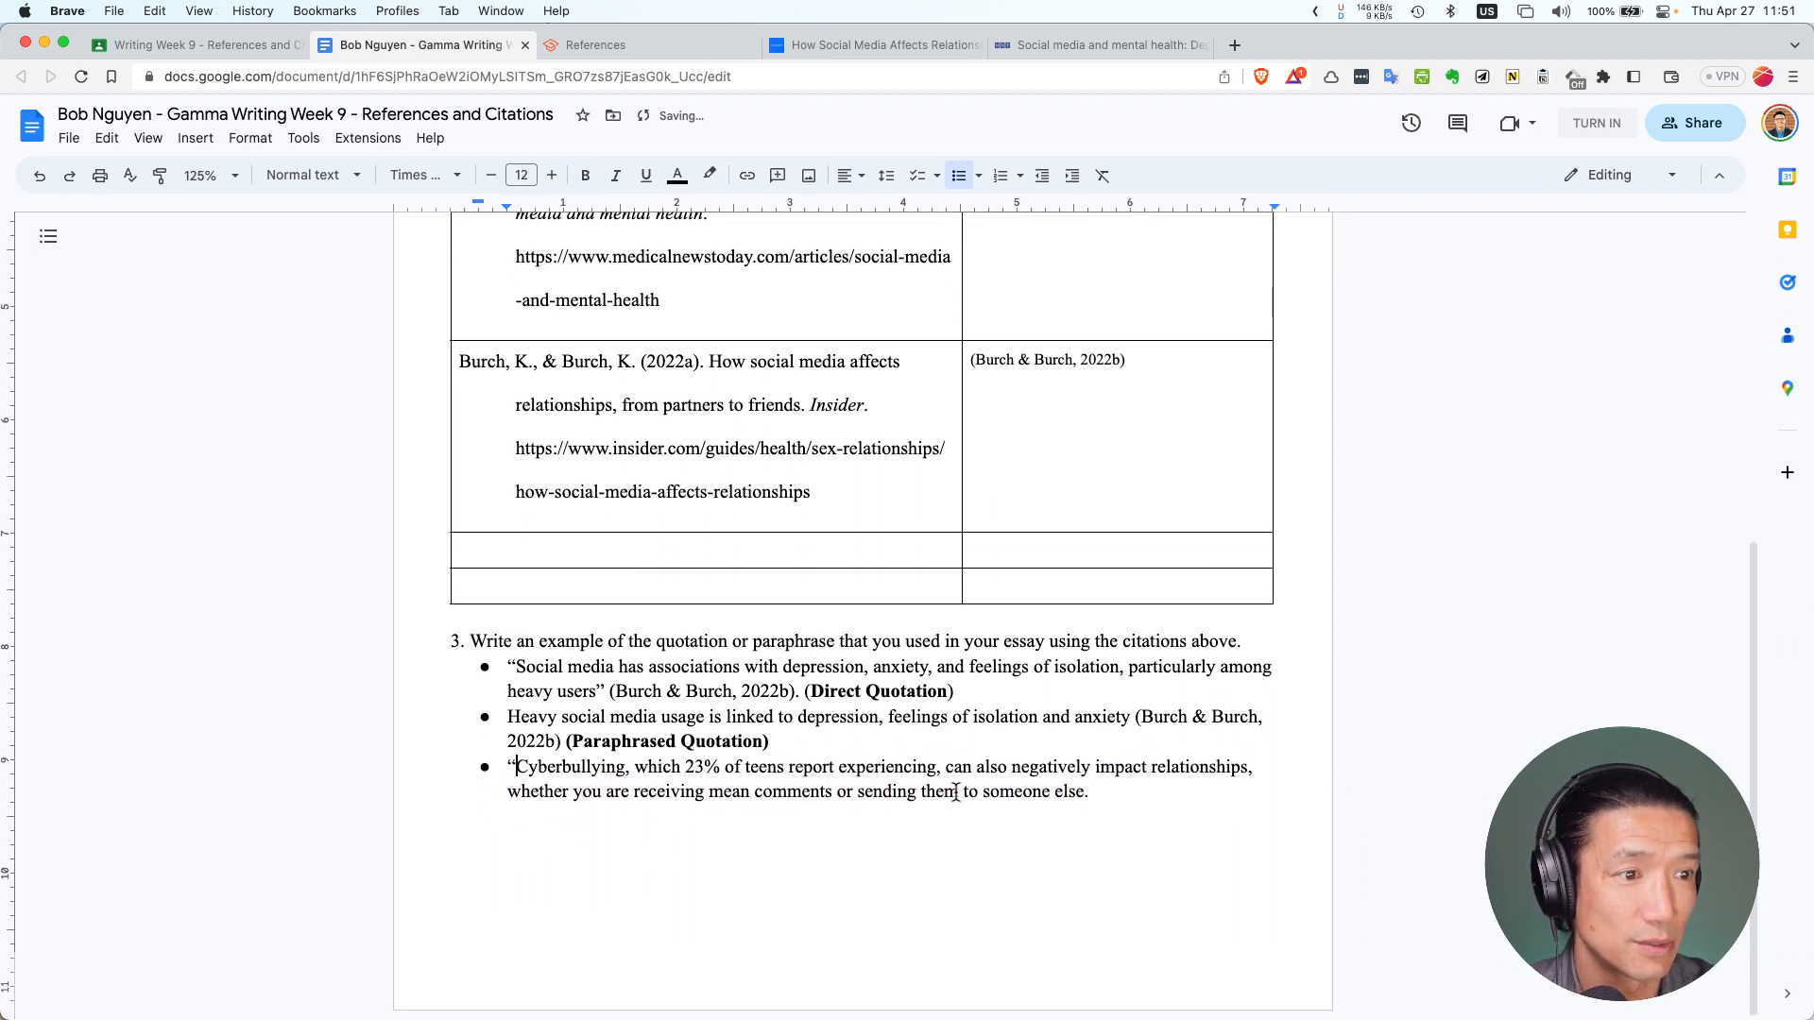
pyautogui.click(1102, 791)
pyautogui.press('BackSpace')
pyautogui.write('"')
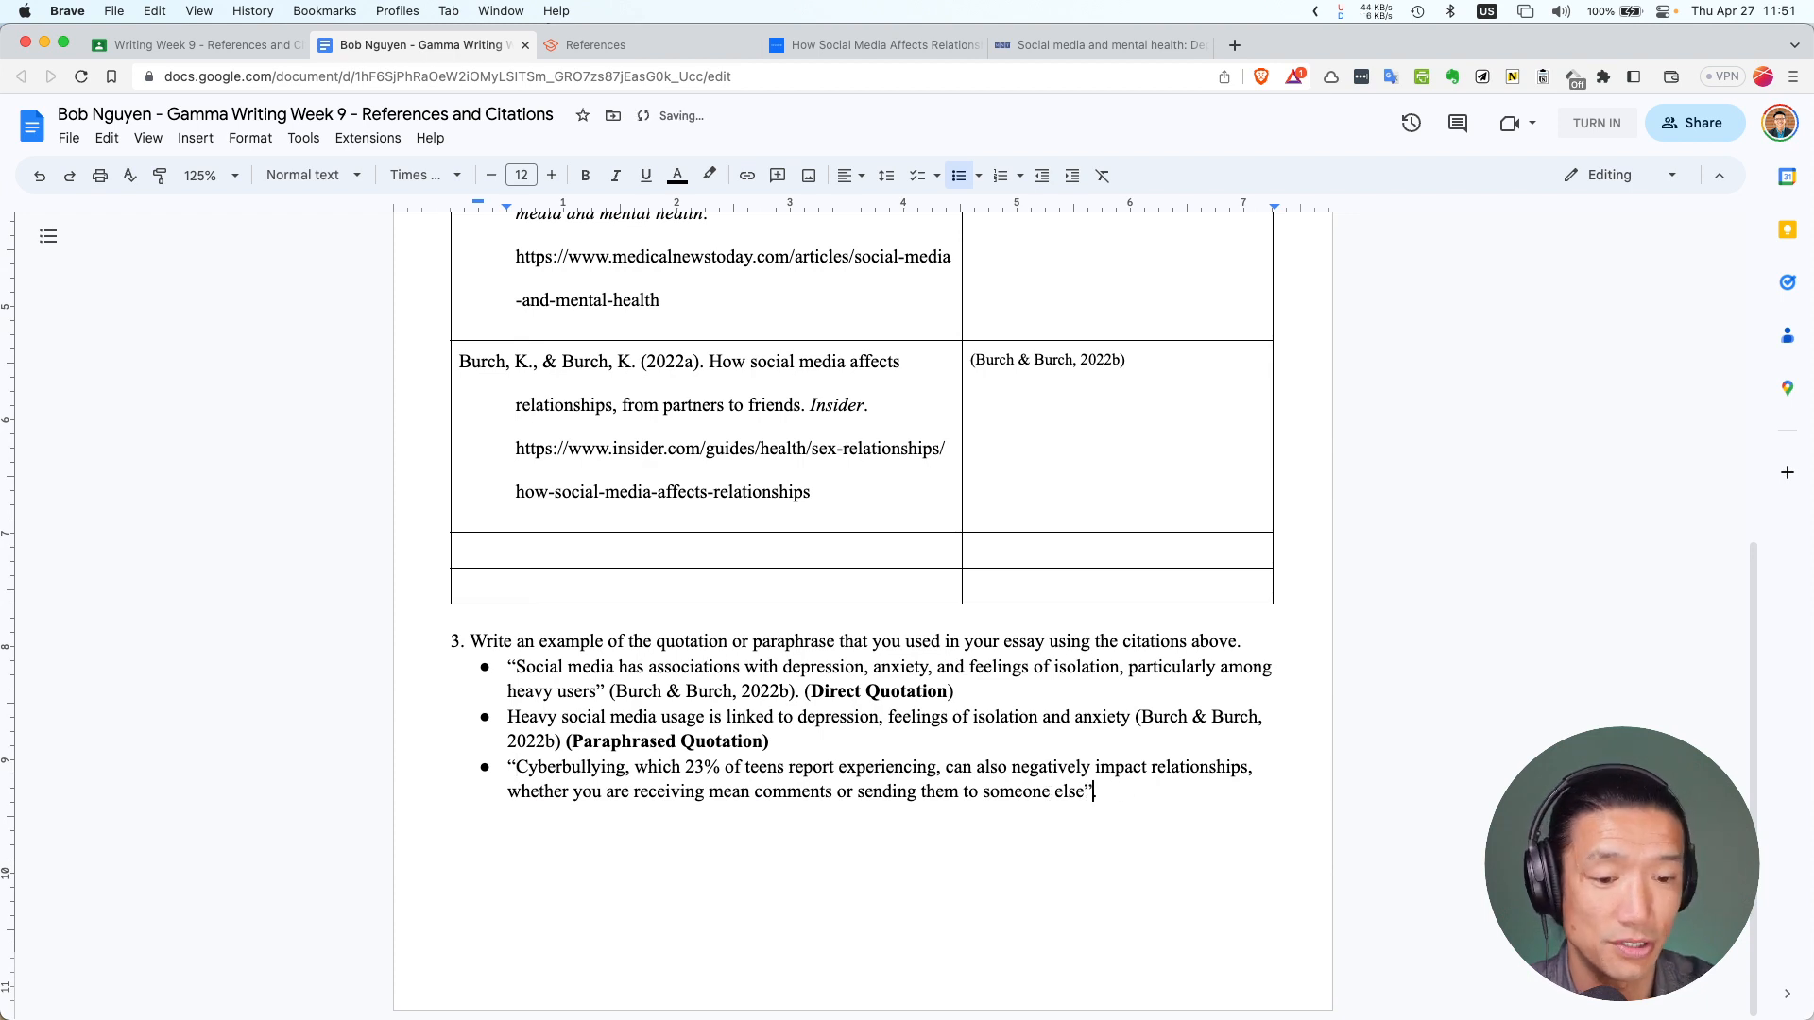
pyautogui.write(' .')
# Cite the quote with (Sherrell, 2021) copied from the table and start a new empty bullet
pyautogui.scroll(3, 1077, 452)
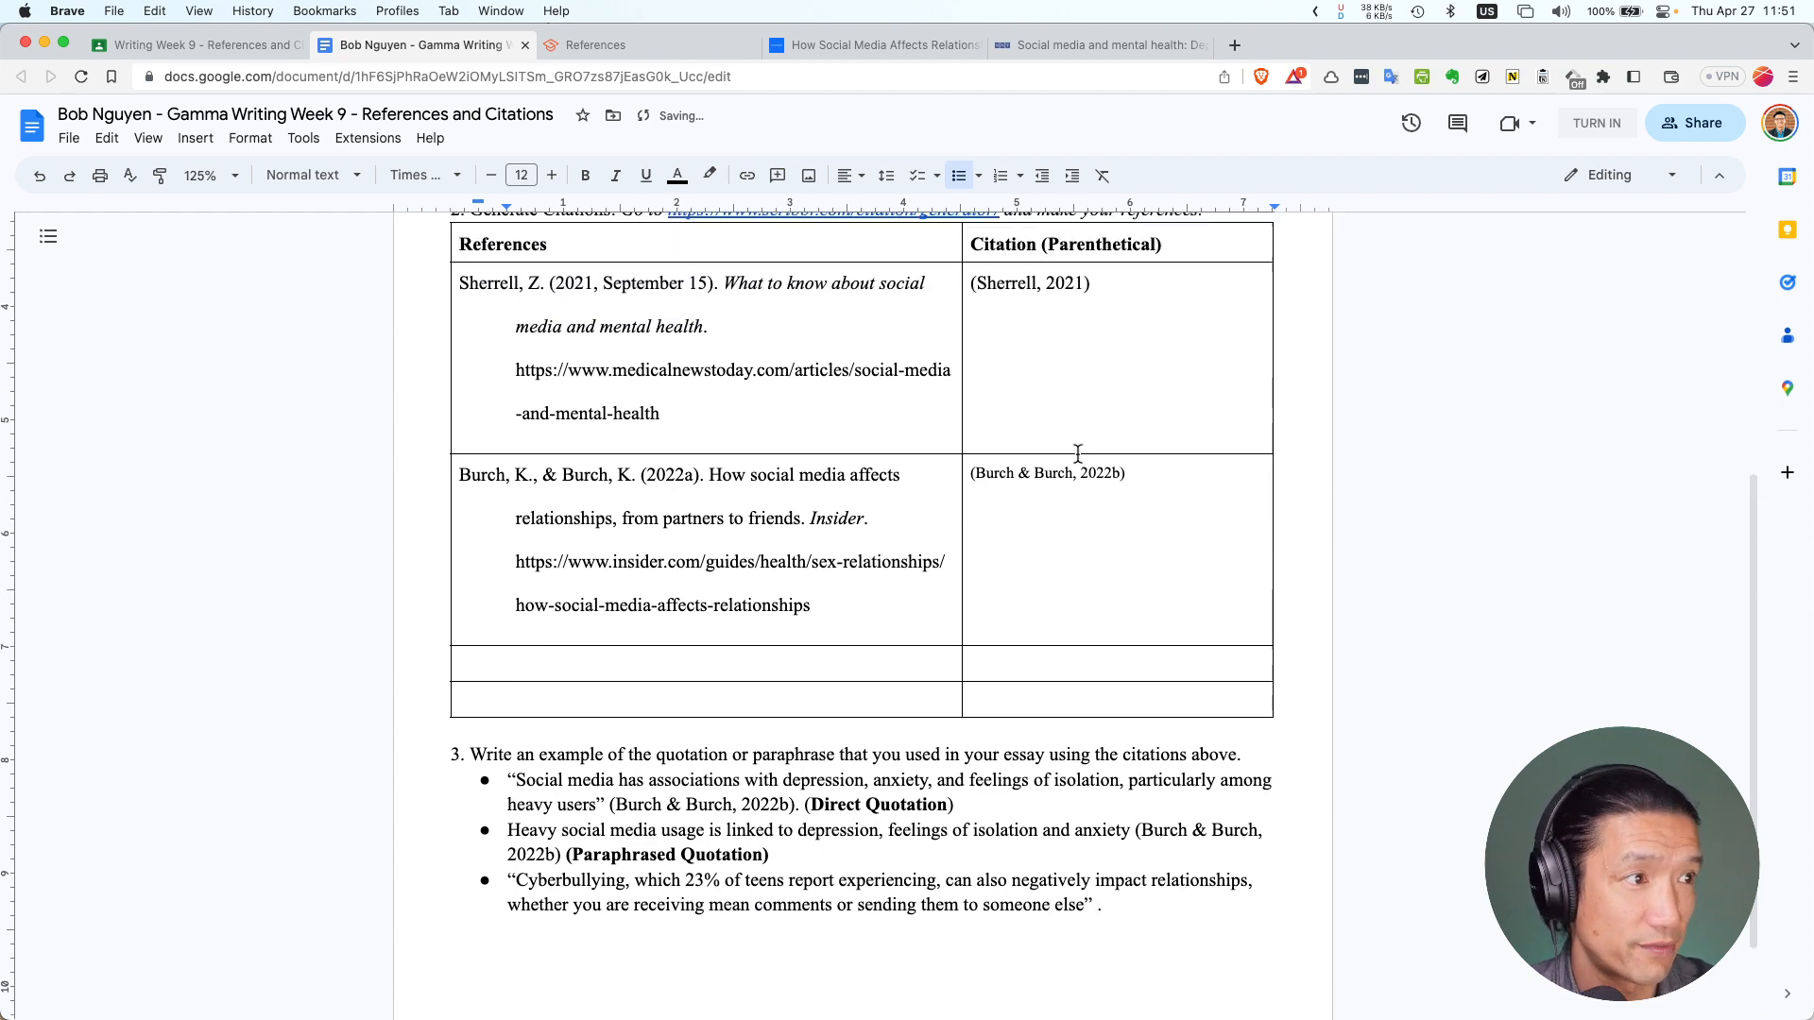
pyautogui.click(1110, 293)
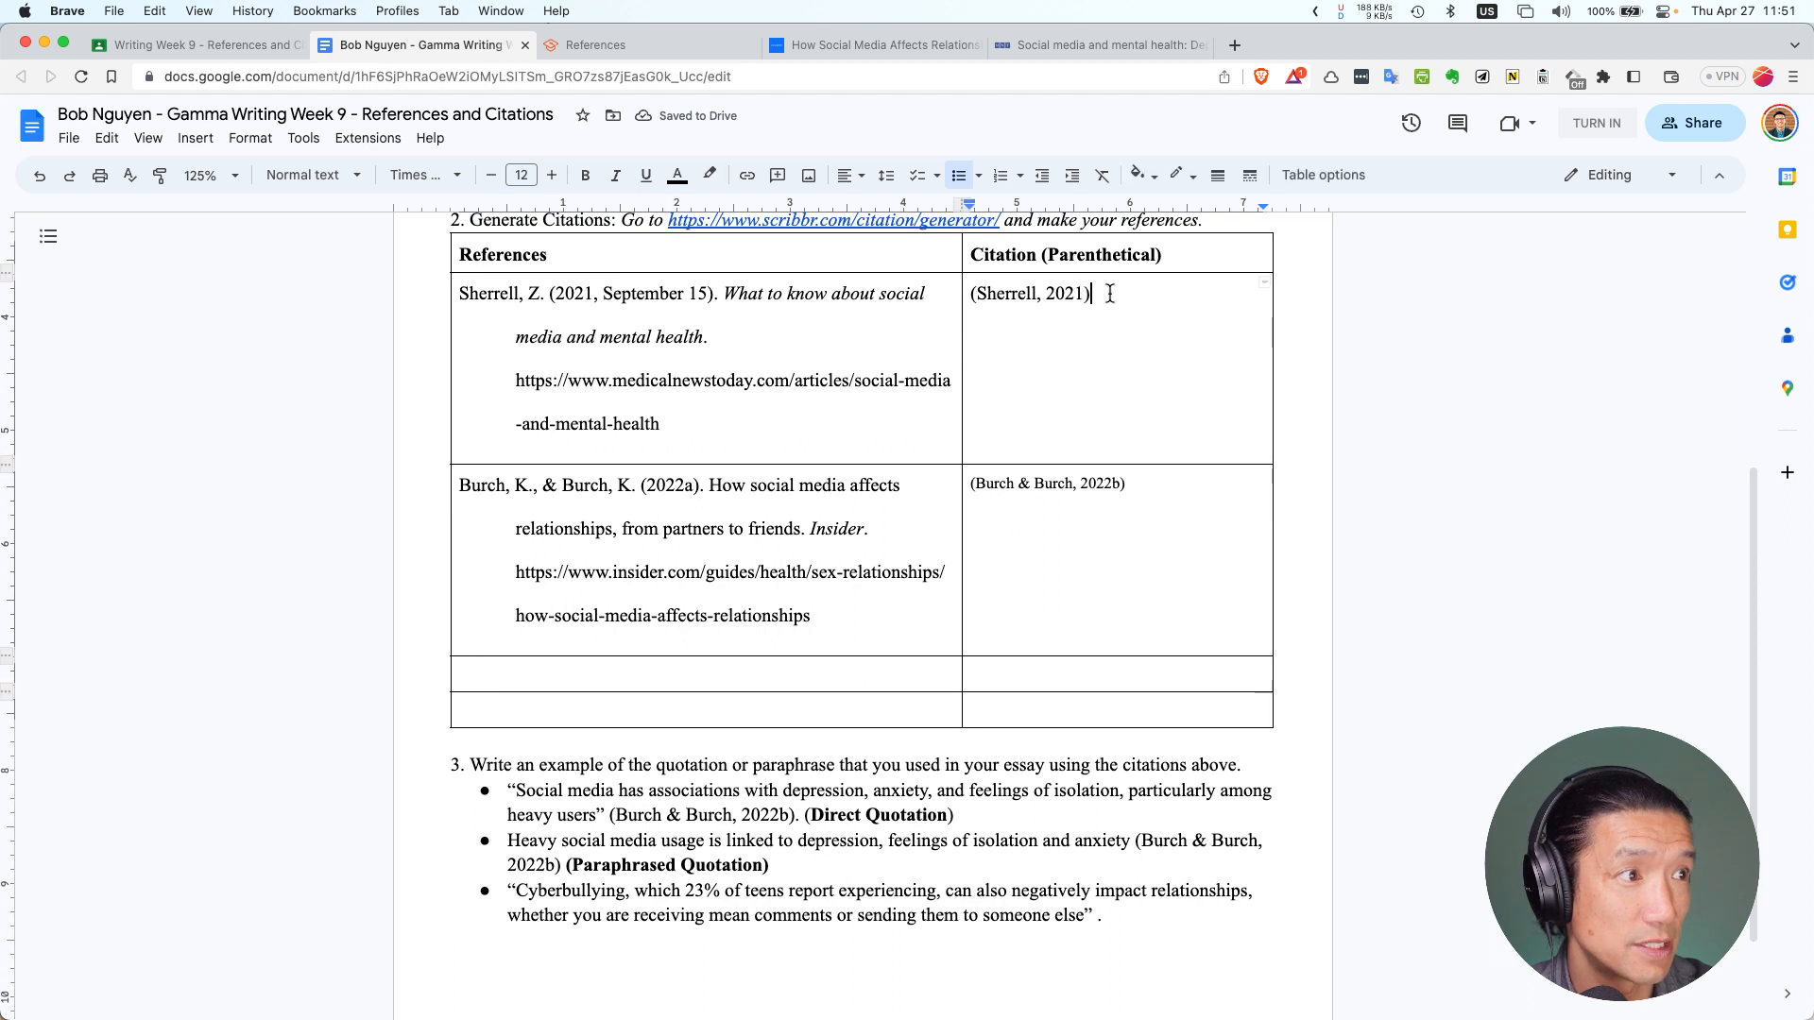
pyautogui.moveTo(1094, 293); pyautogui.dragTo(970, 294)
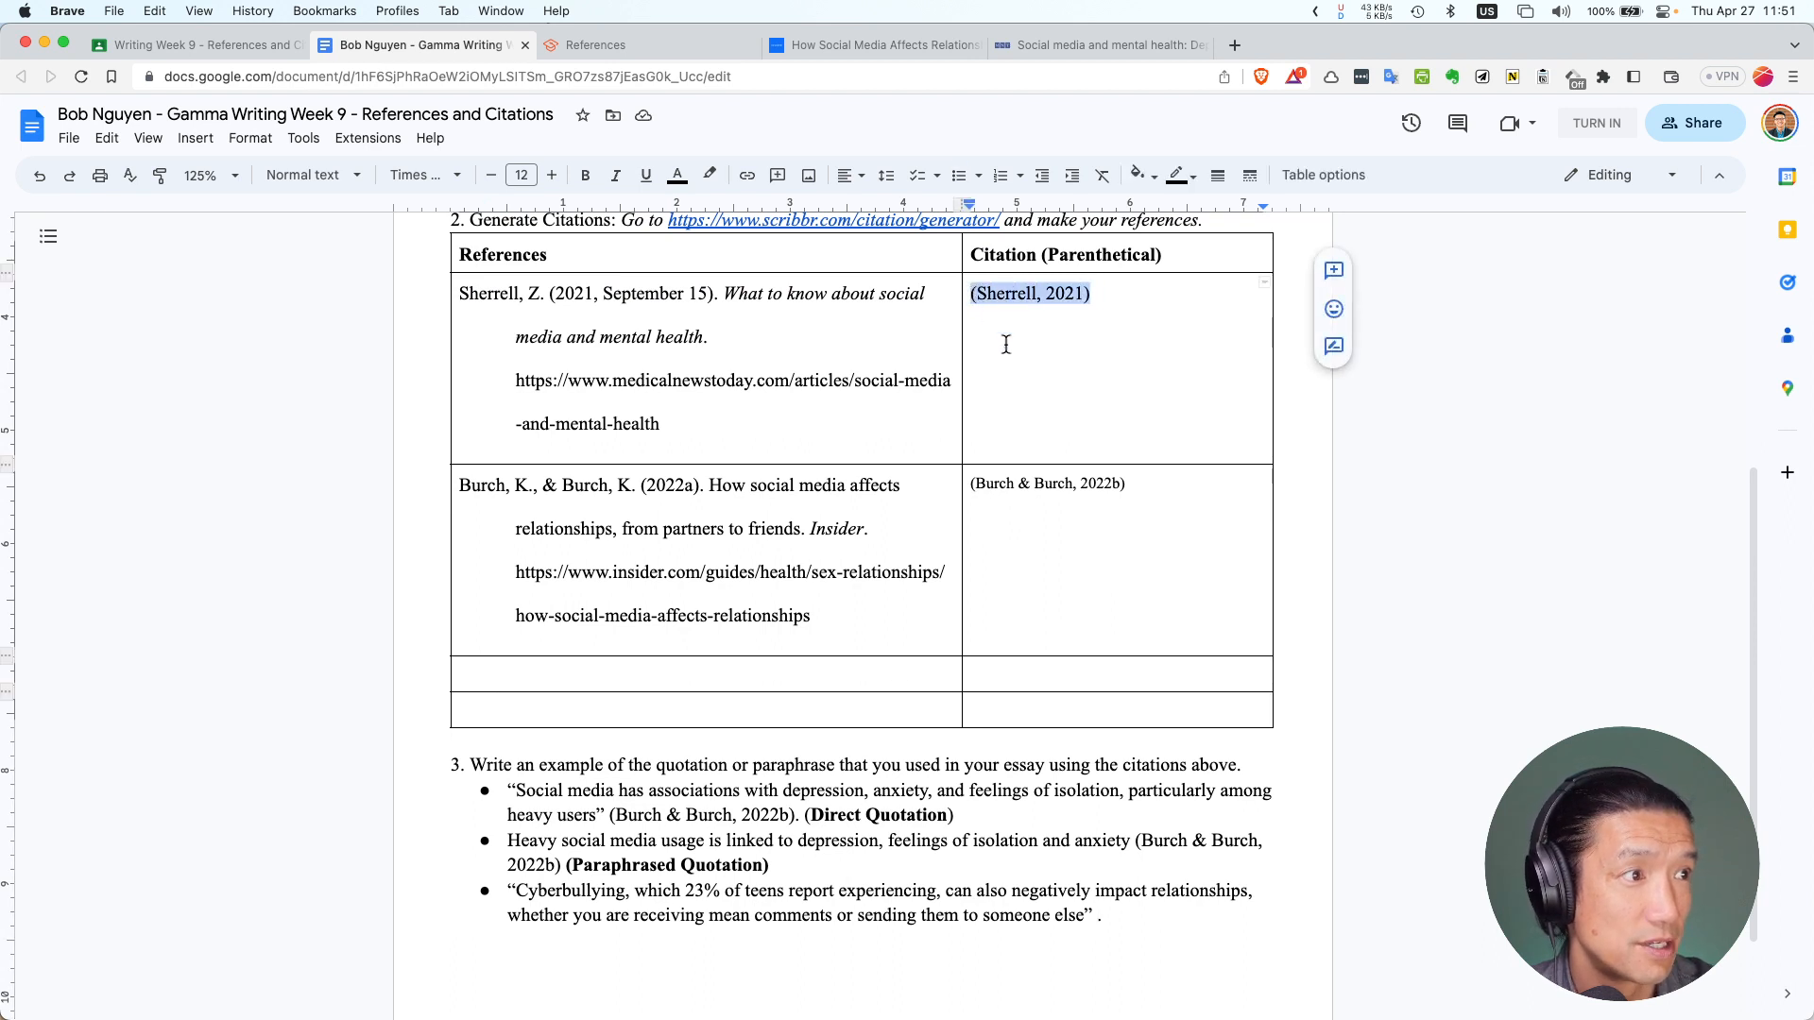
pyautogui.click(1093, 914)
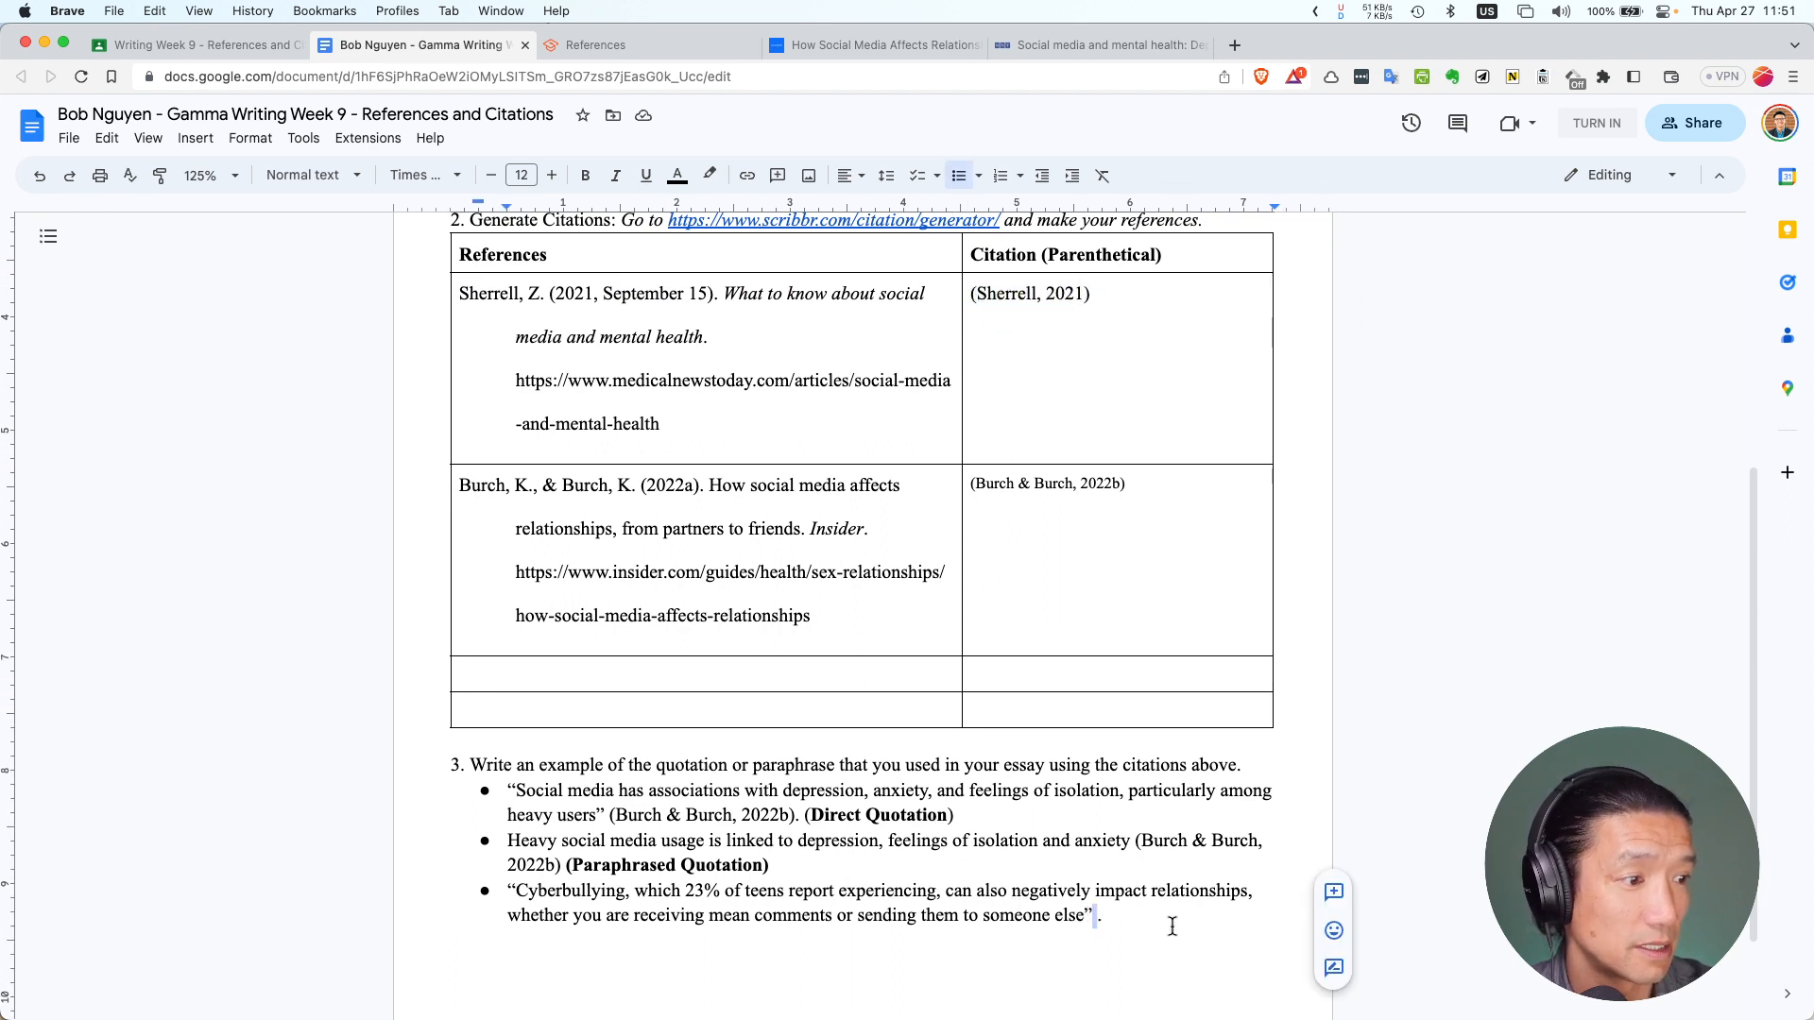
pyautogui.press('cmd+v')
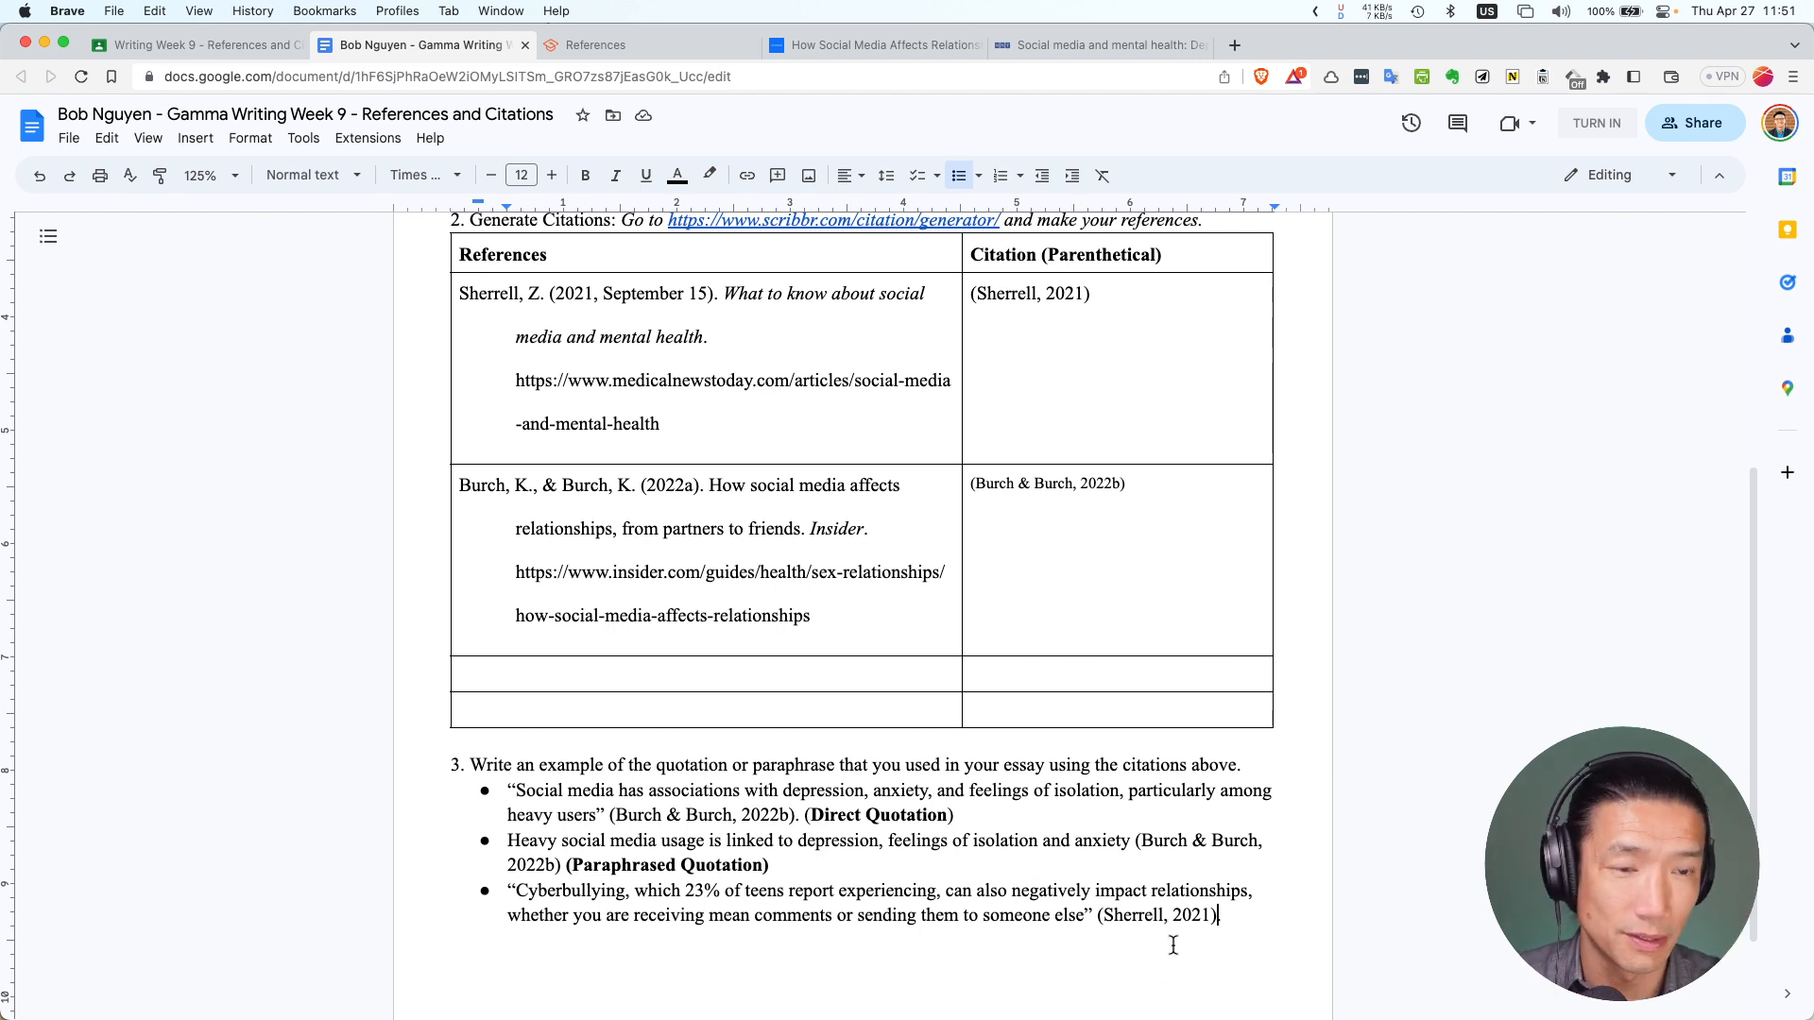
pyautogui.click(1228, 922)
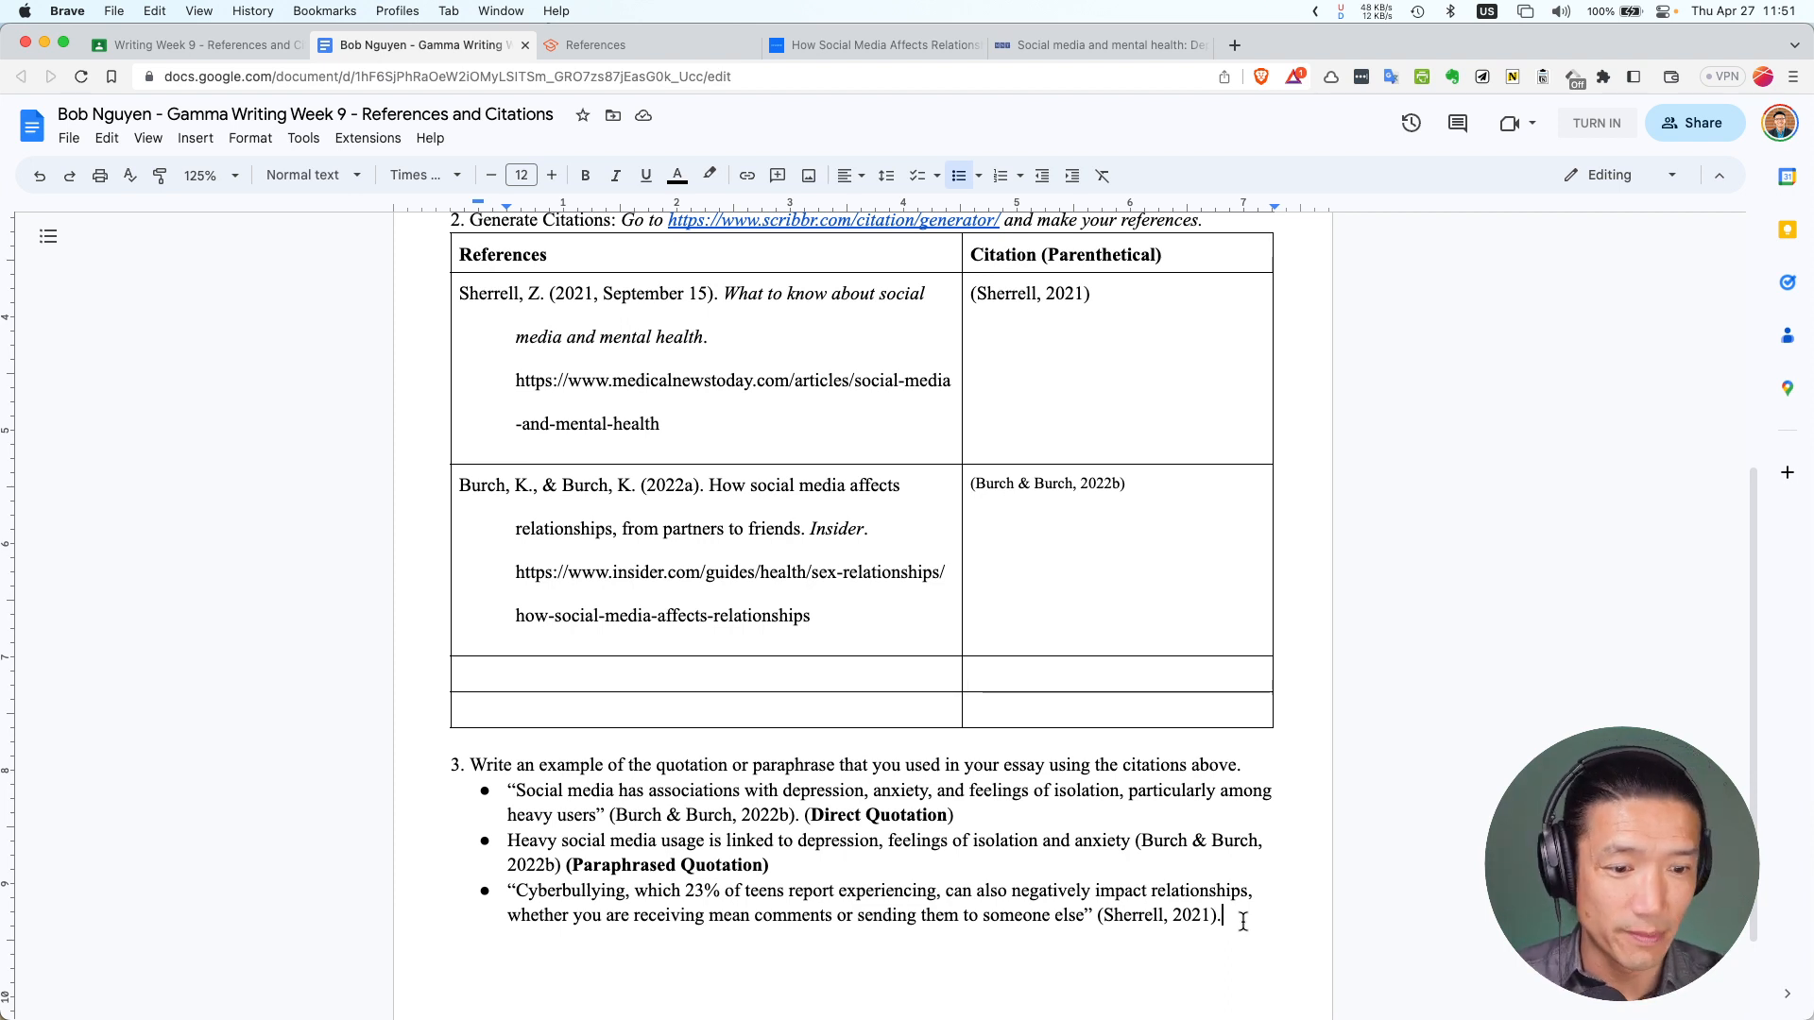
pyautogui.press('Return')
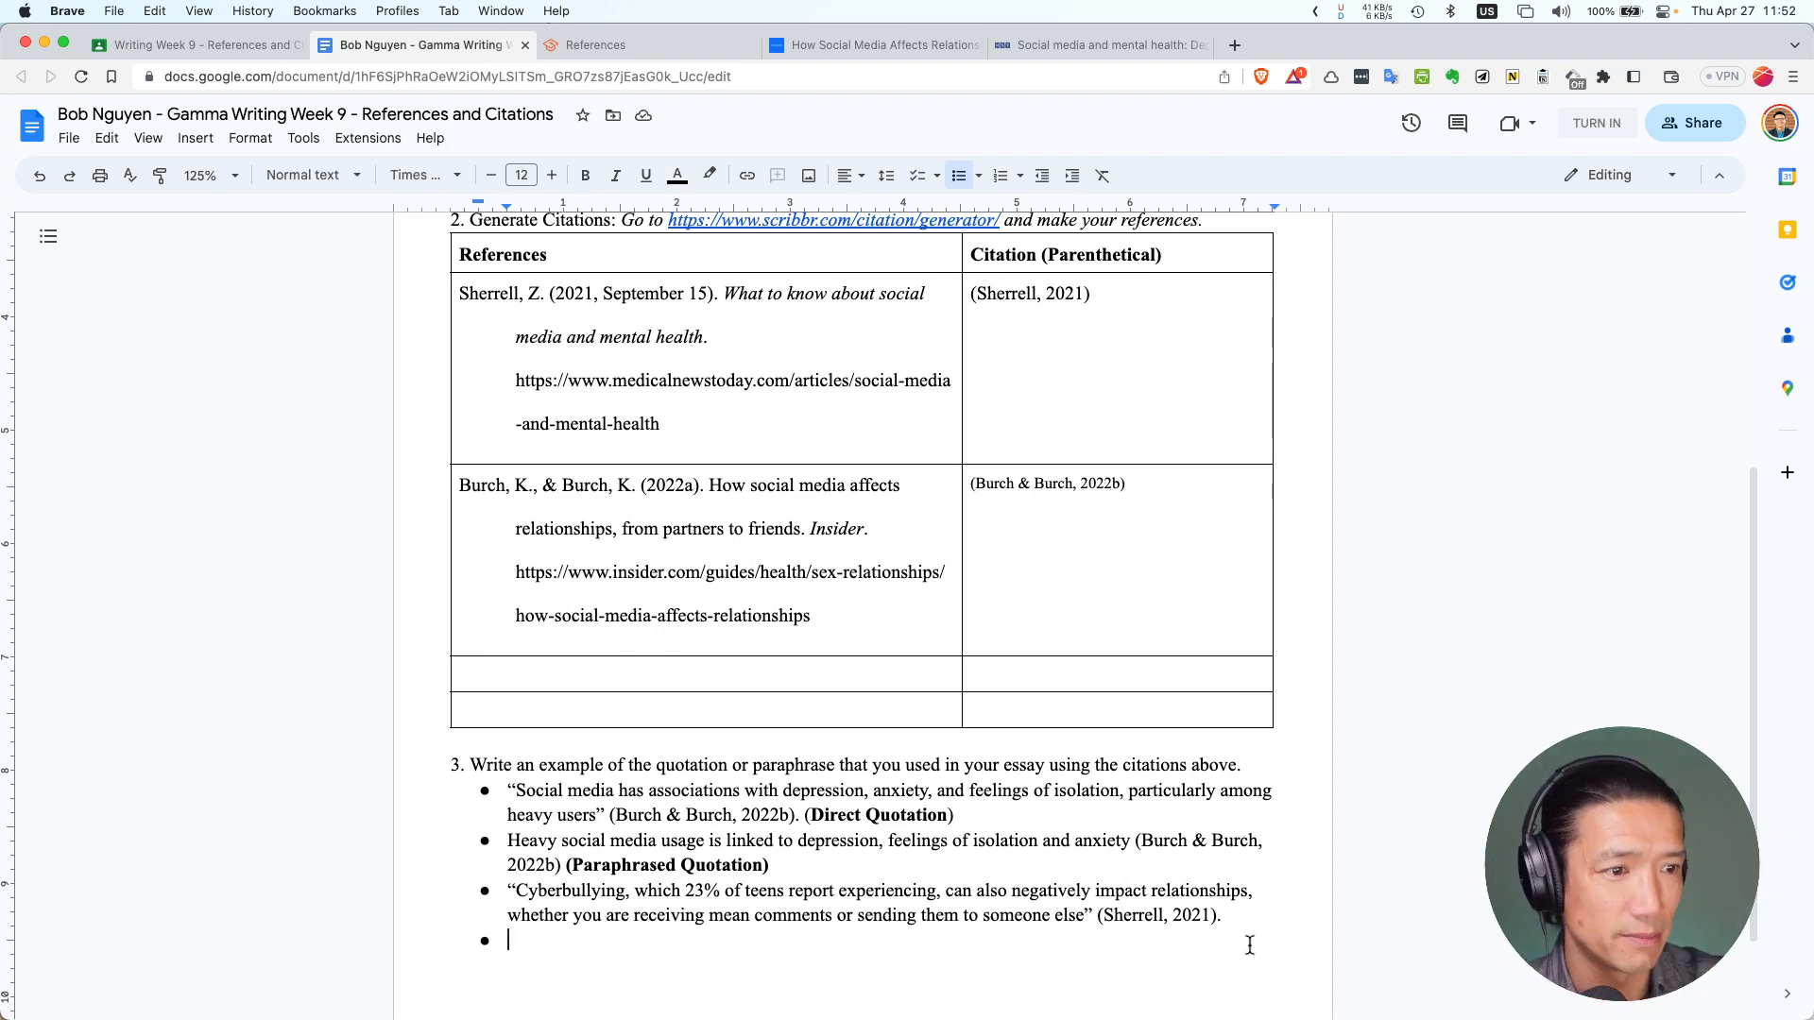
# Select the quote's words from 'Cyberbullying' through 'else', excluding the quotation marks and citation
pyautogui.moveTo(513, 890); pyautogui.dragTo(1141, 915)
pyautogui.click(892, 914)
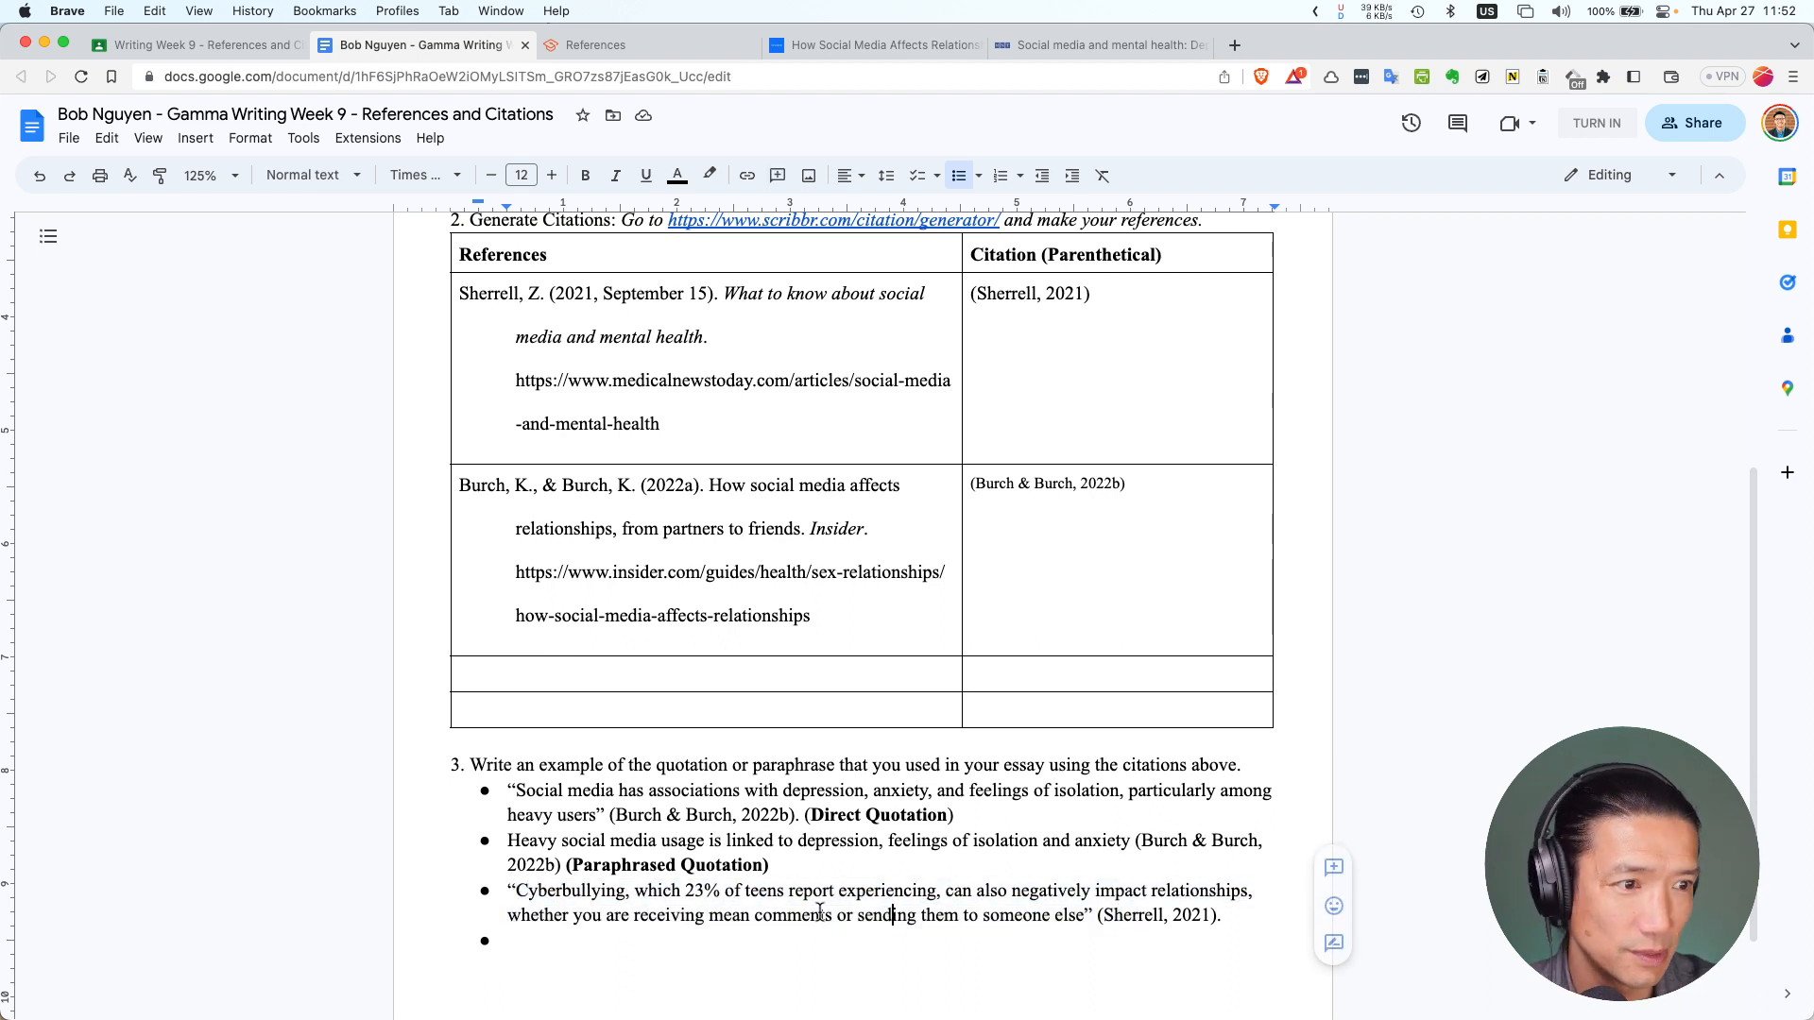
pyautogui.scroll(-3, 699, 893)
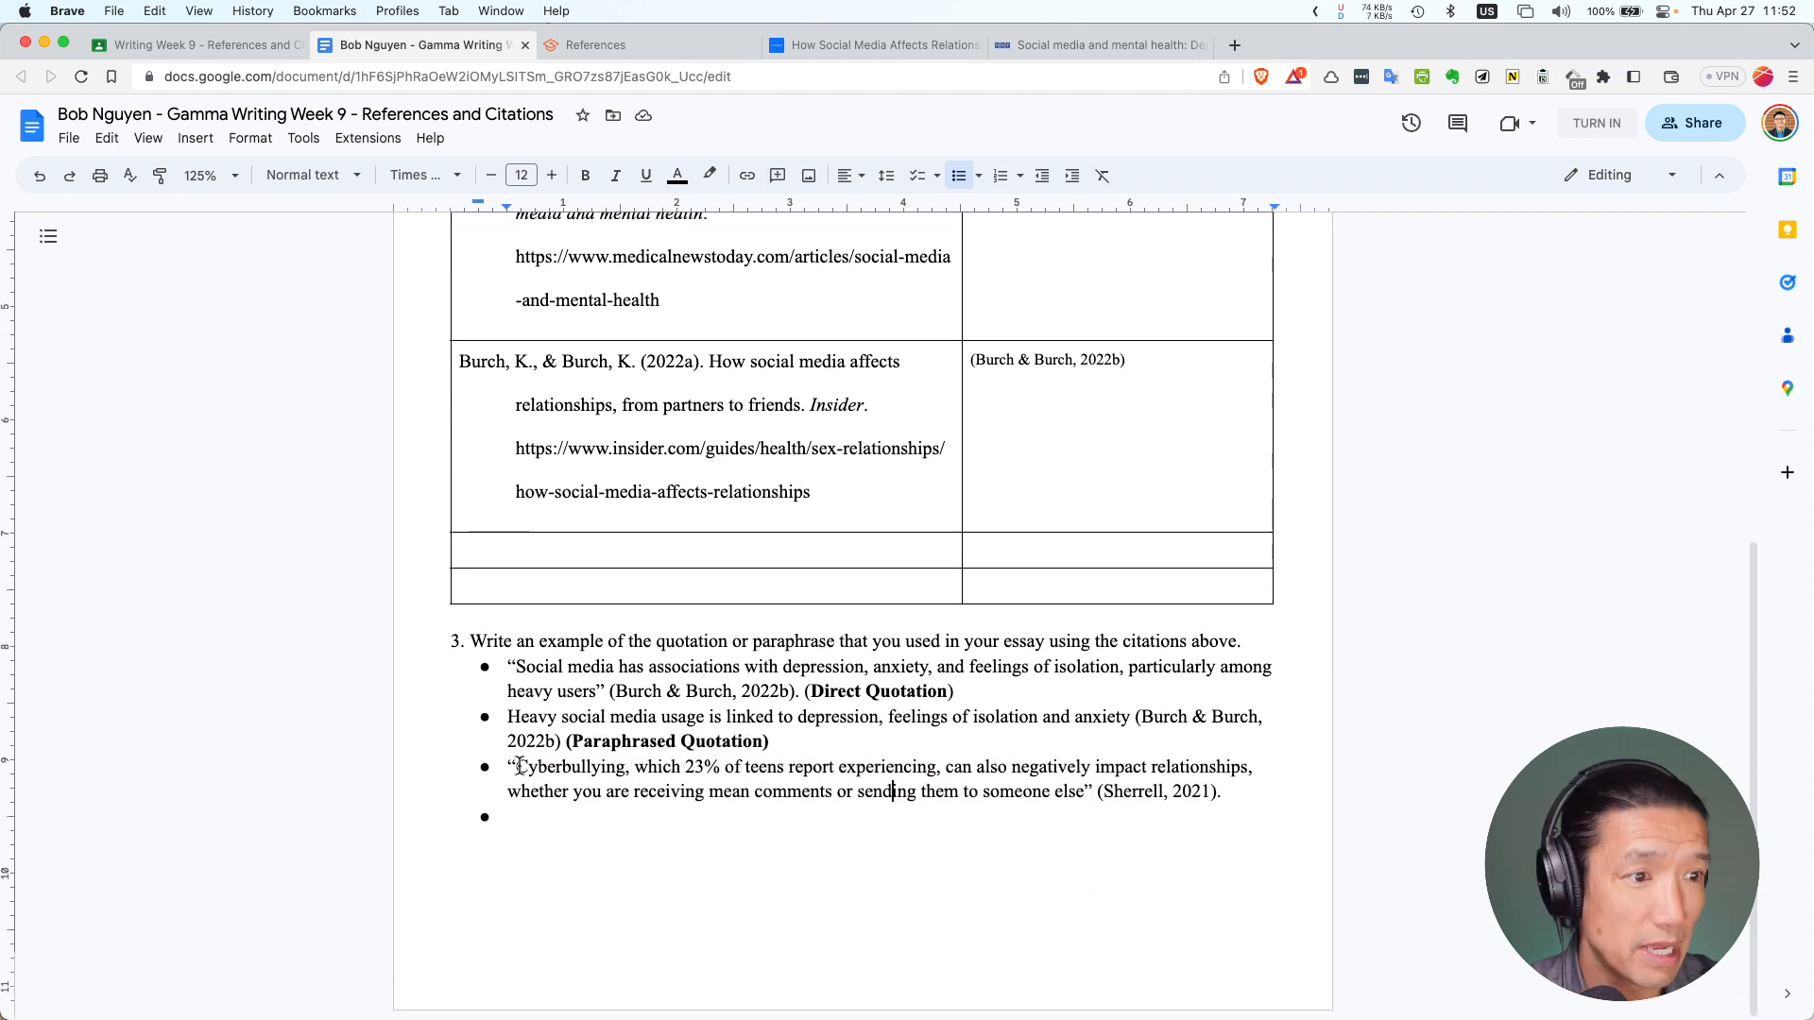
pyautogui.moveTo(516, 766); pyautogui.dragTo(1084, 791)
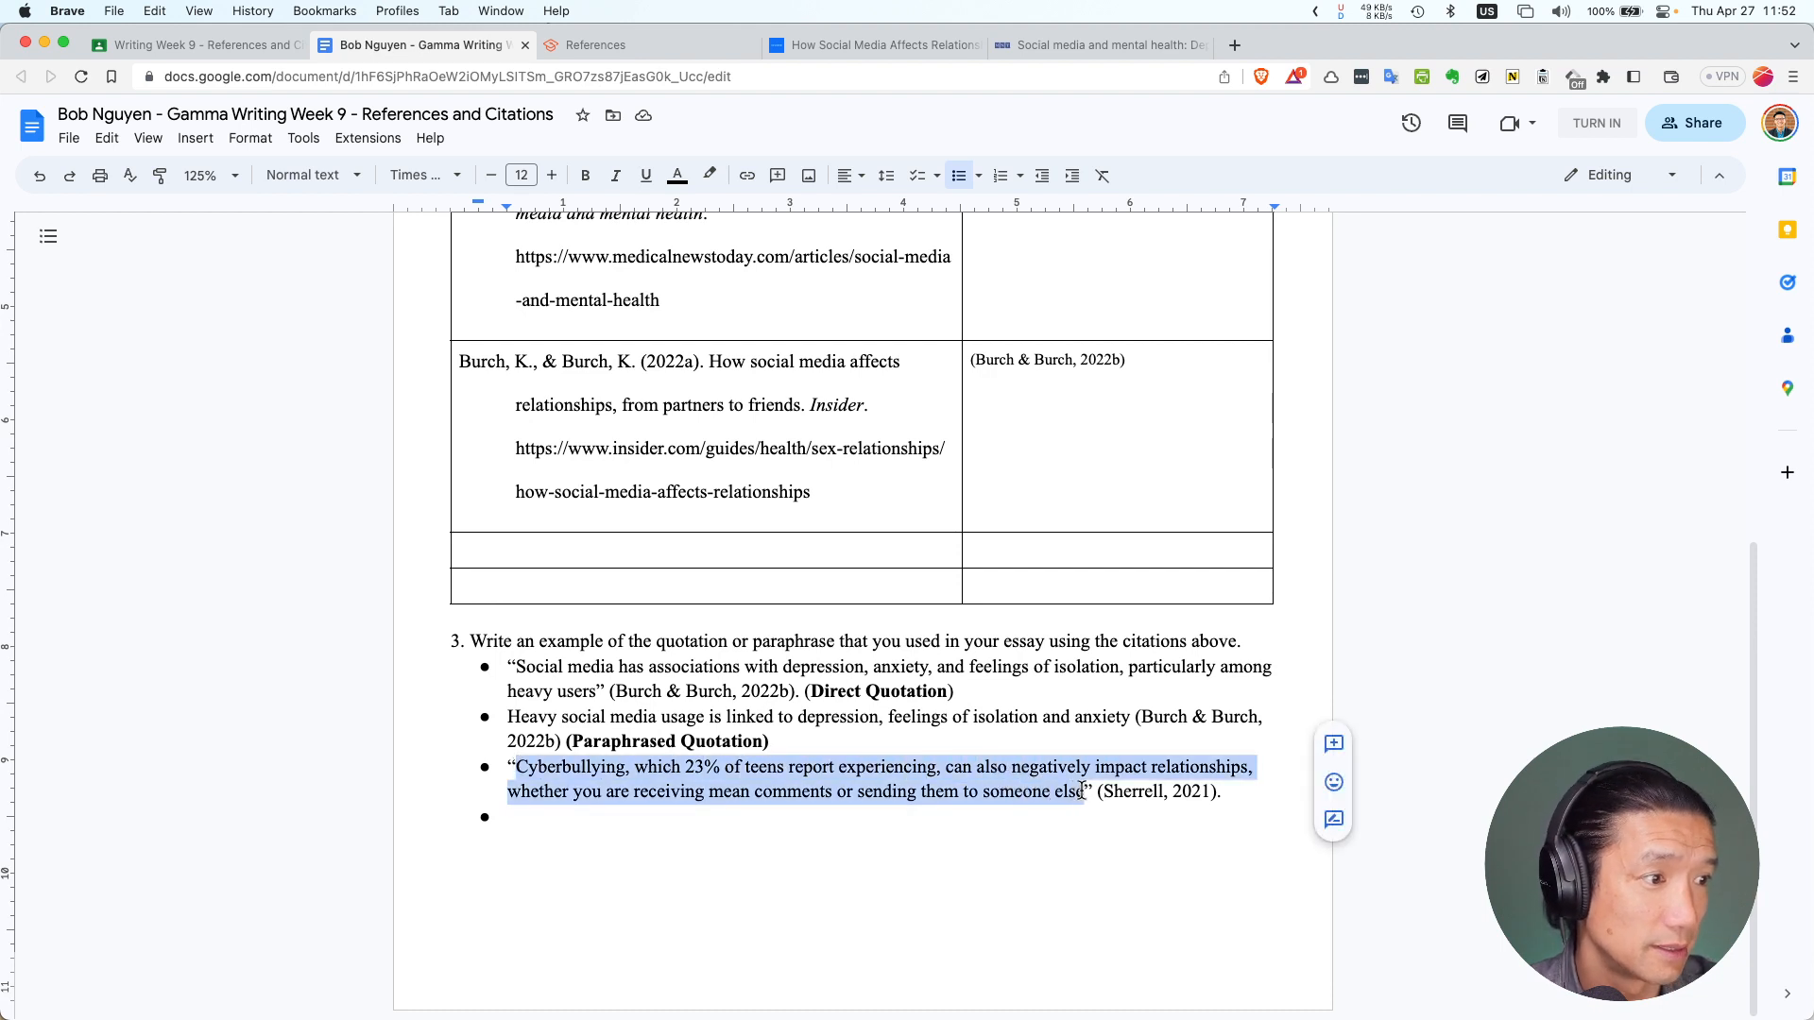
pyautogui.press('super+Tab')
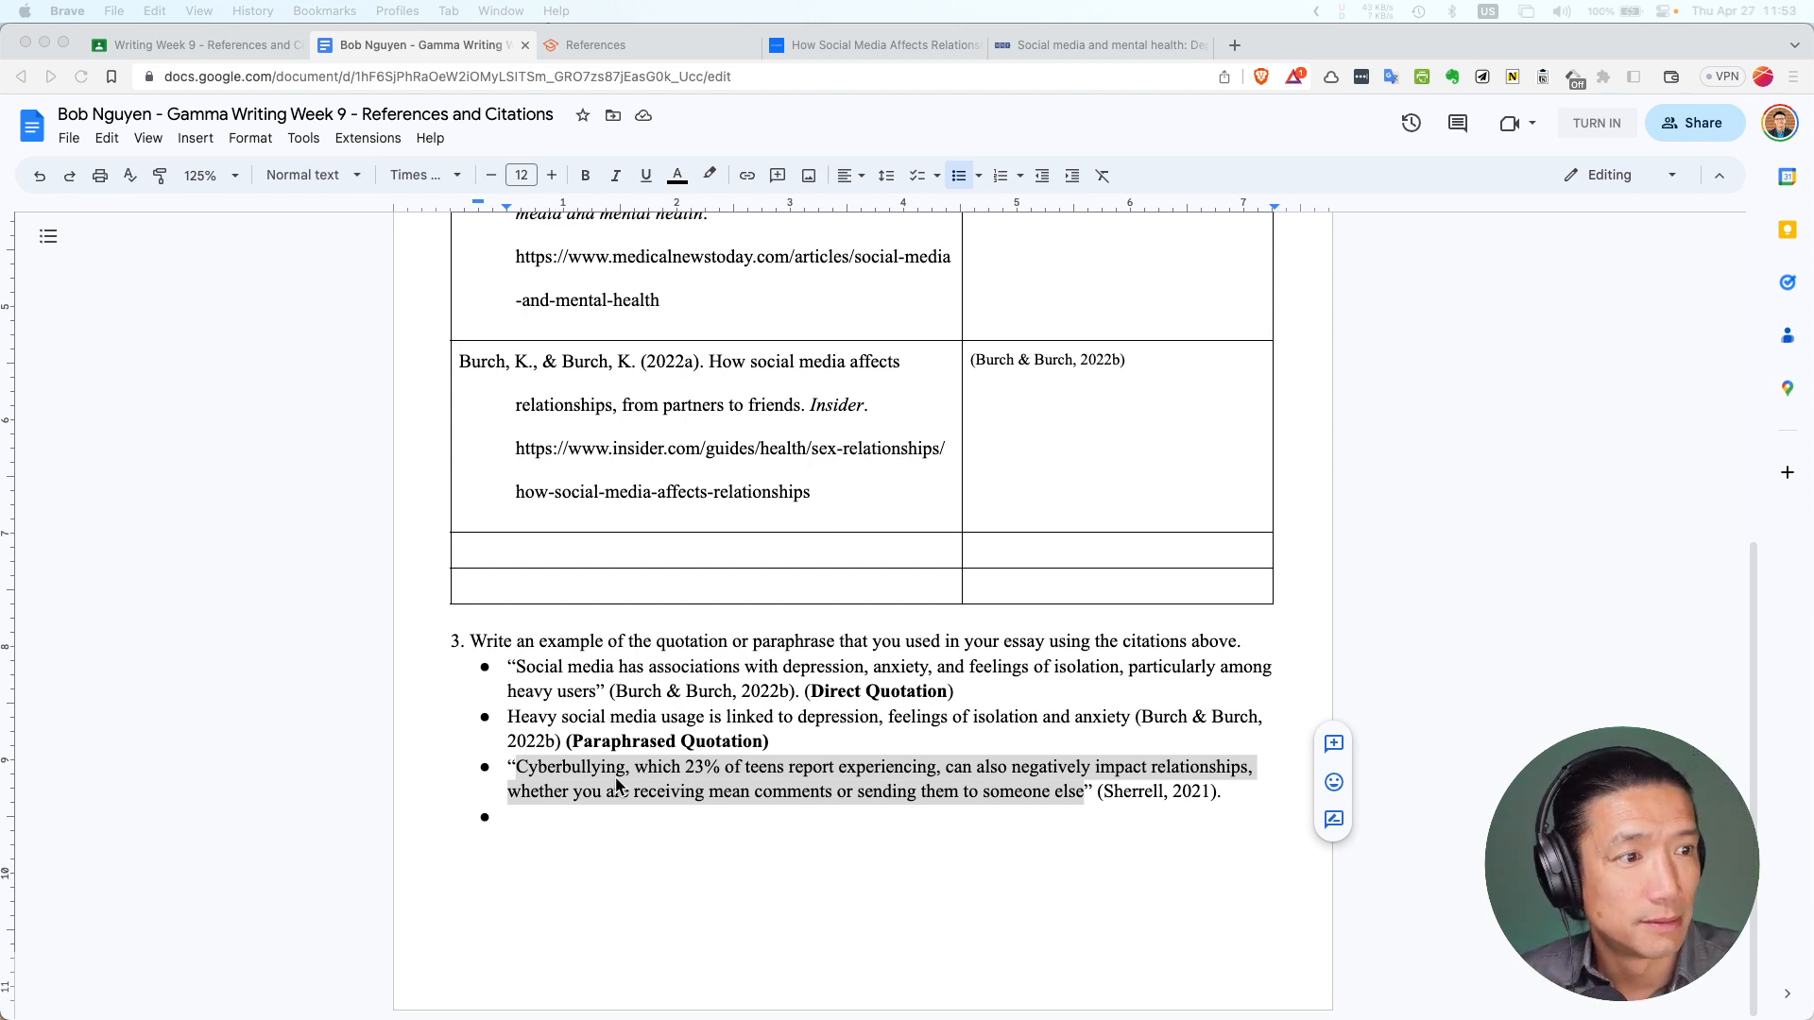
# Delete the two empty rows from the citations table
pyautogui.scroll(1, 601, 718)
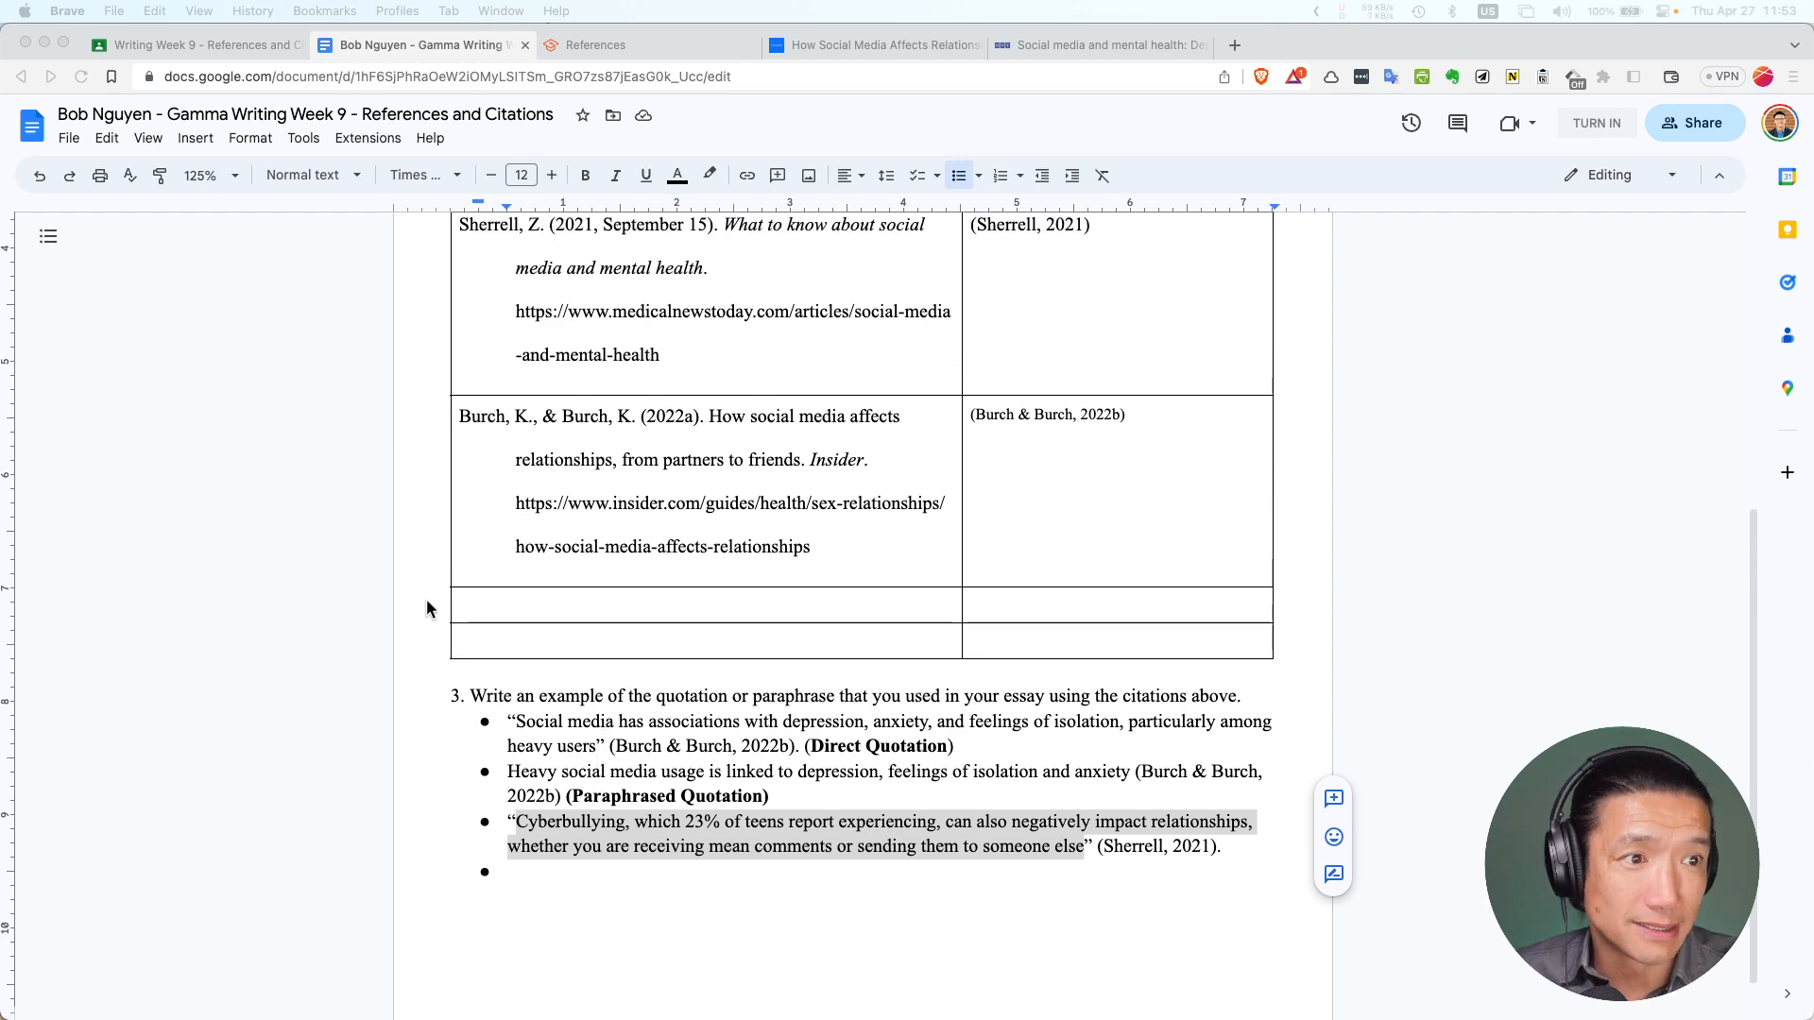
pyautogui.click(457, 603)
pyautogui.rightClick(507, 605)
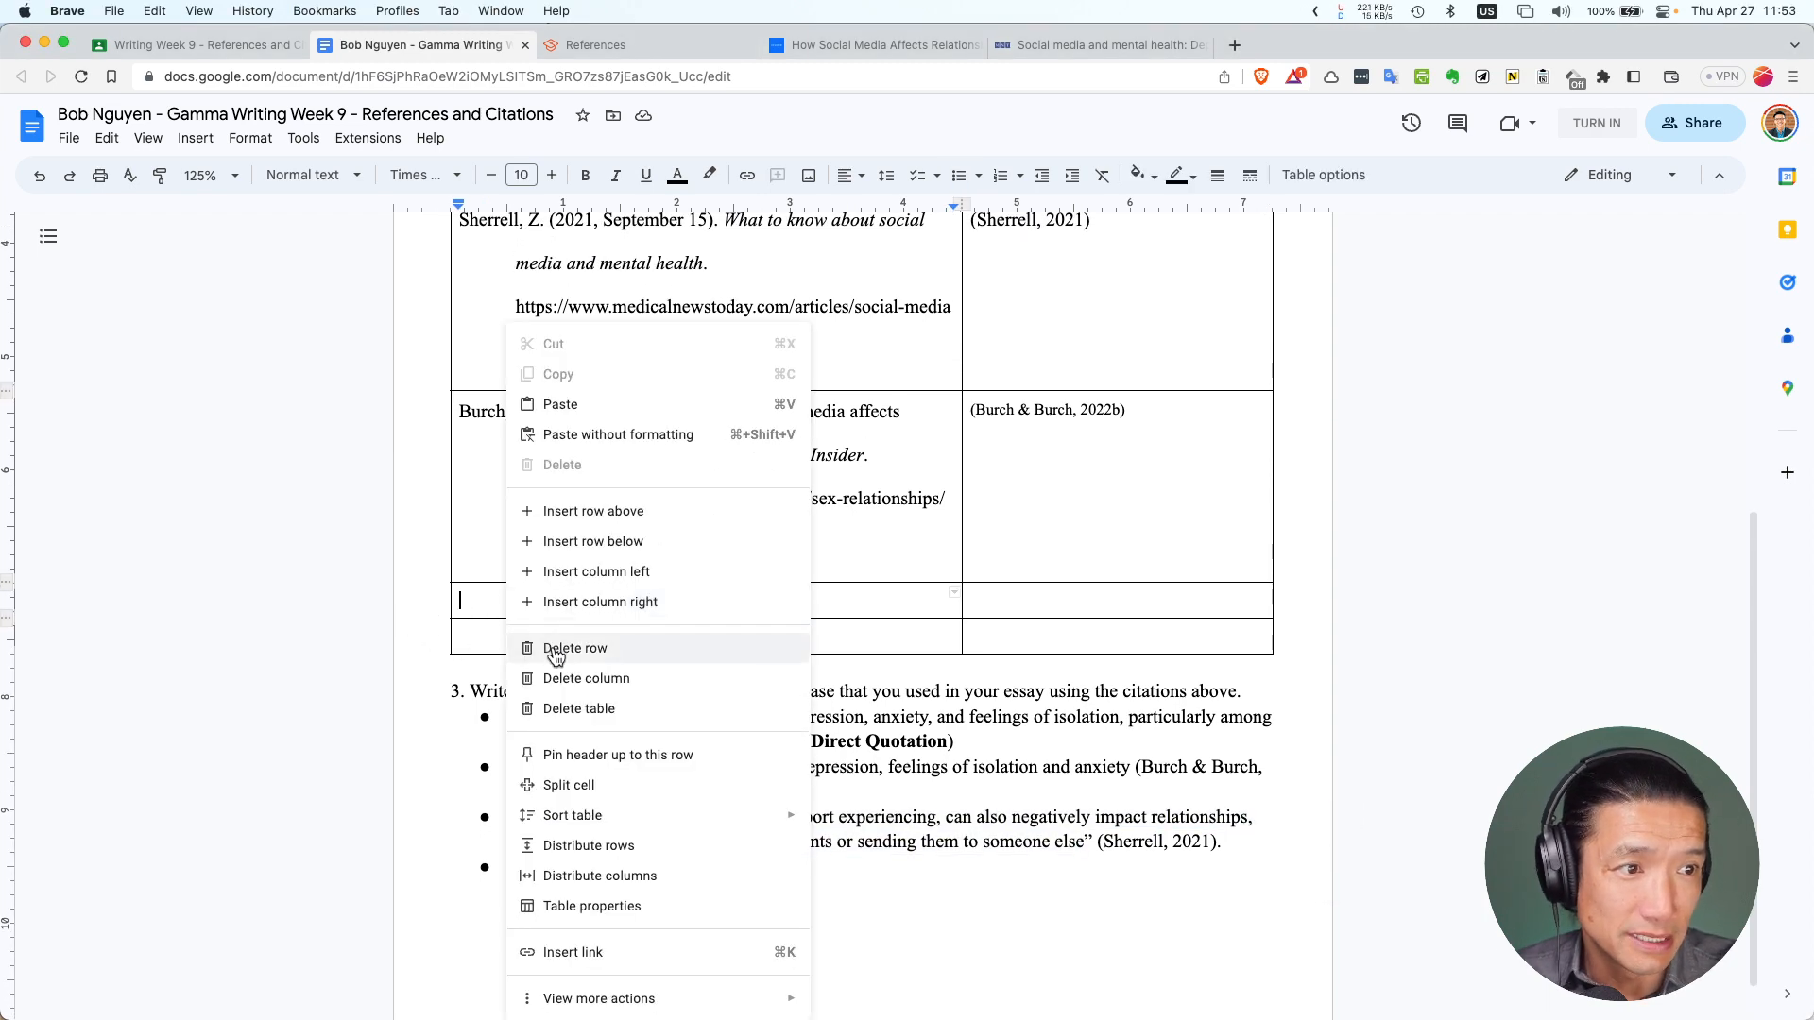
pyautogui.click(555, 651)
pyautogui.rightClick(486, 603)
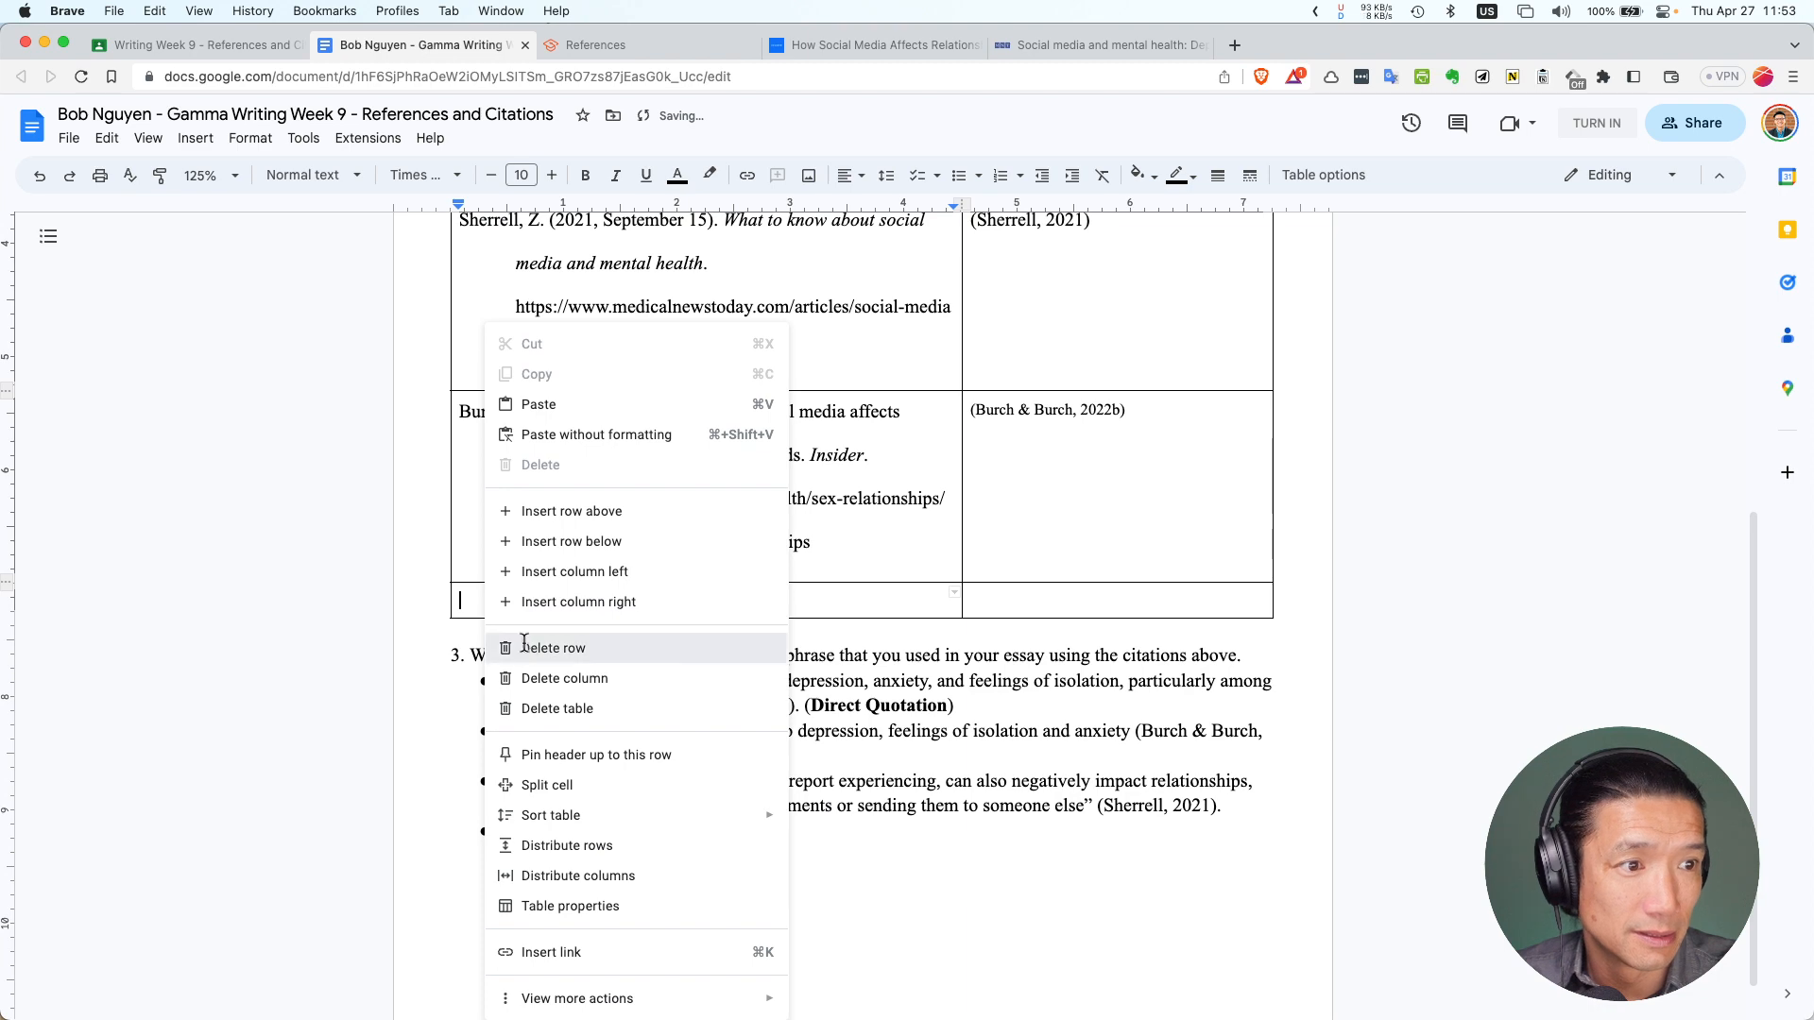
pyautogui.click(524, 647)
# Insert a blank row above the empty row in the reference links table
pyautogui.scroll(6, 529, 472)
pyautogui.click(529, 388)
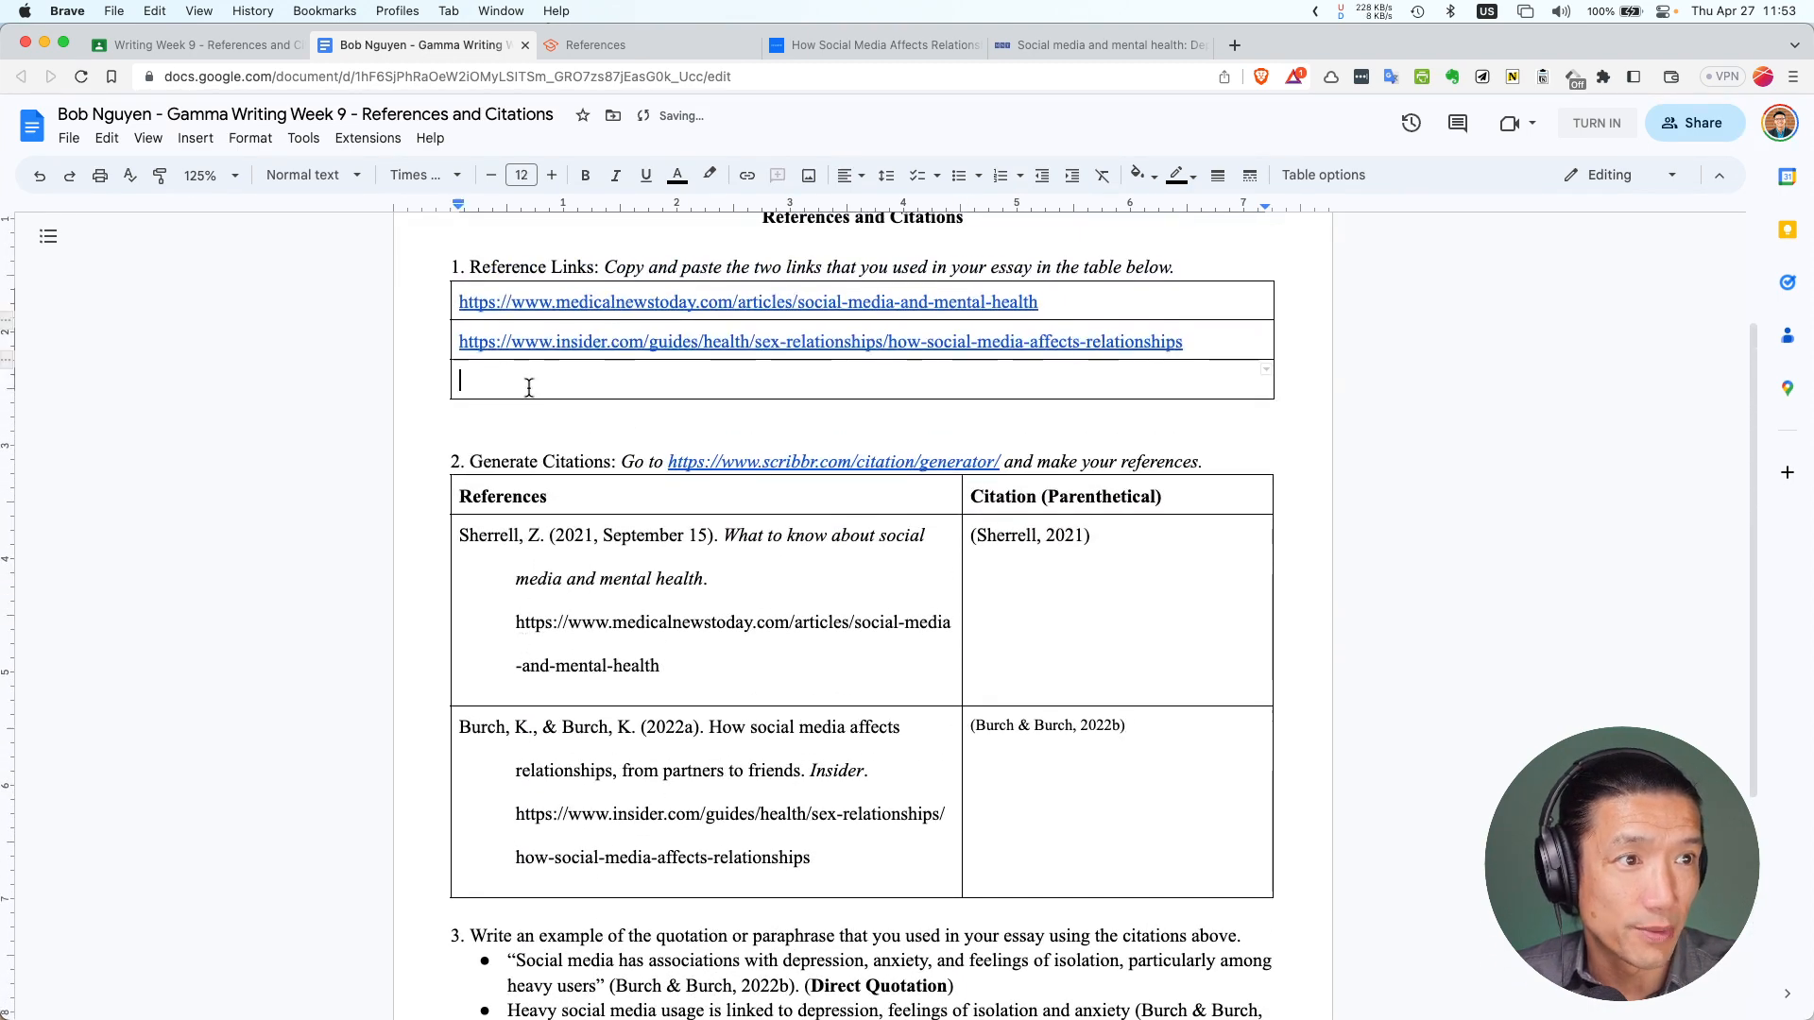
pyautogui.rightClick(529, 387)
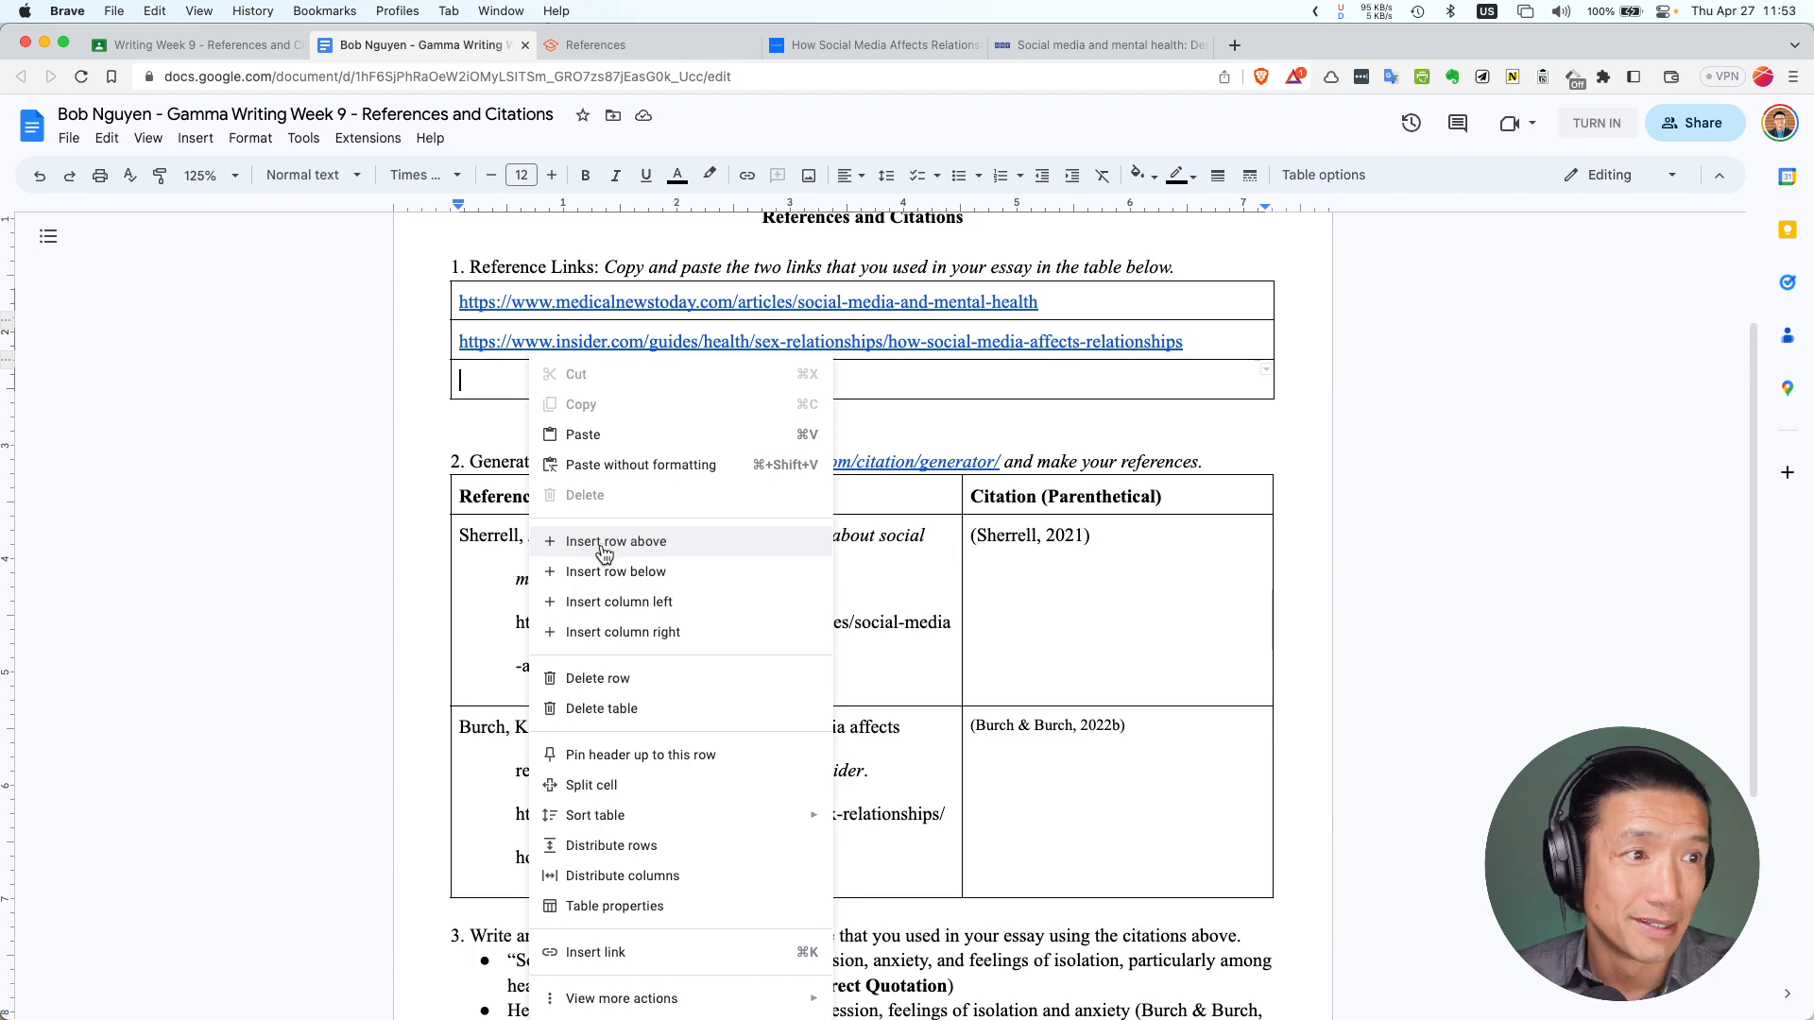
pyautogui.click(601, 546)
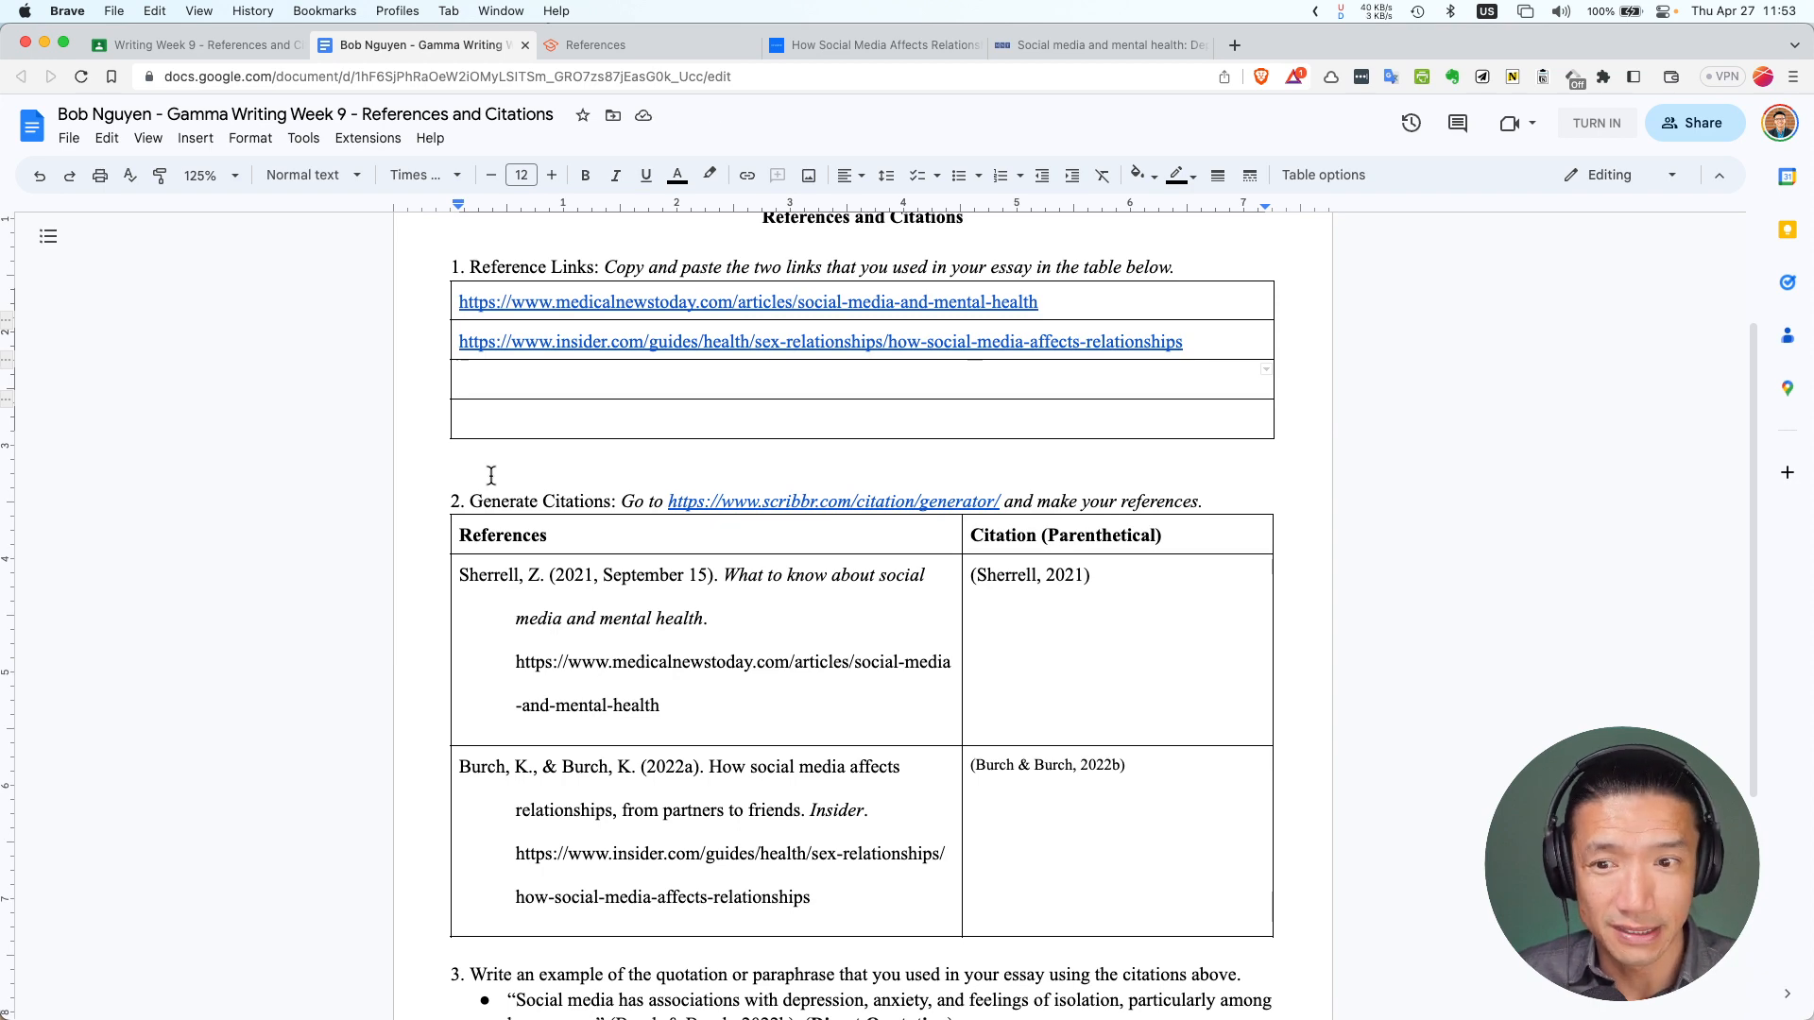
pyautogui.scroll(-5, 820, 726)
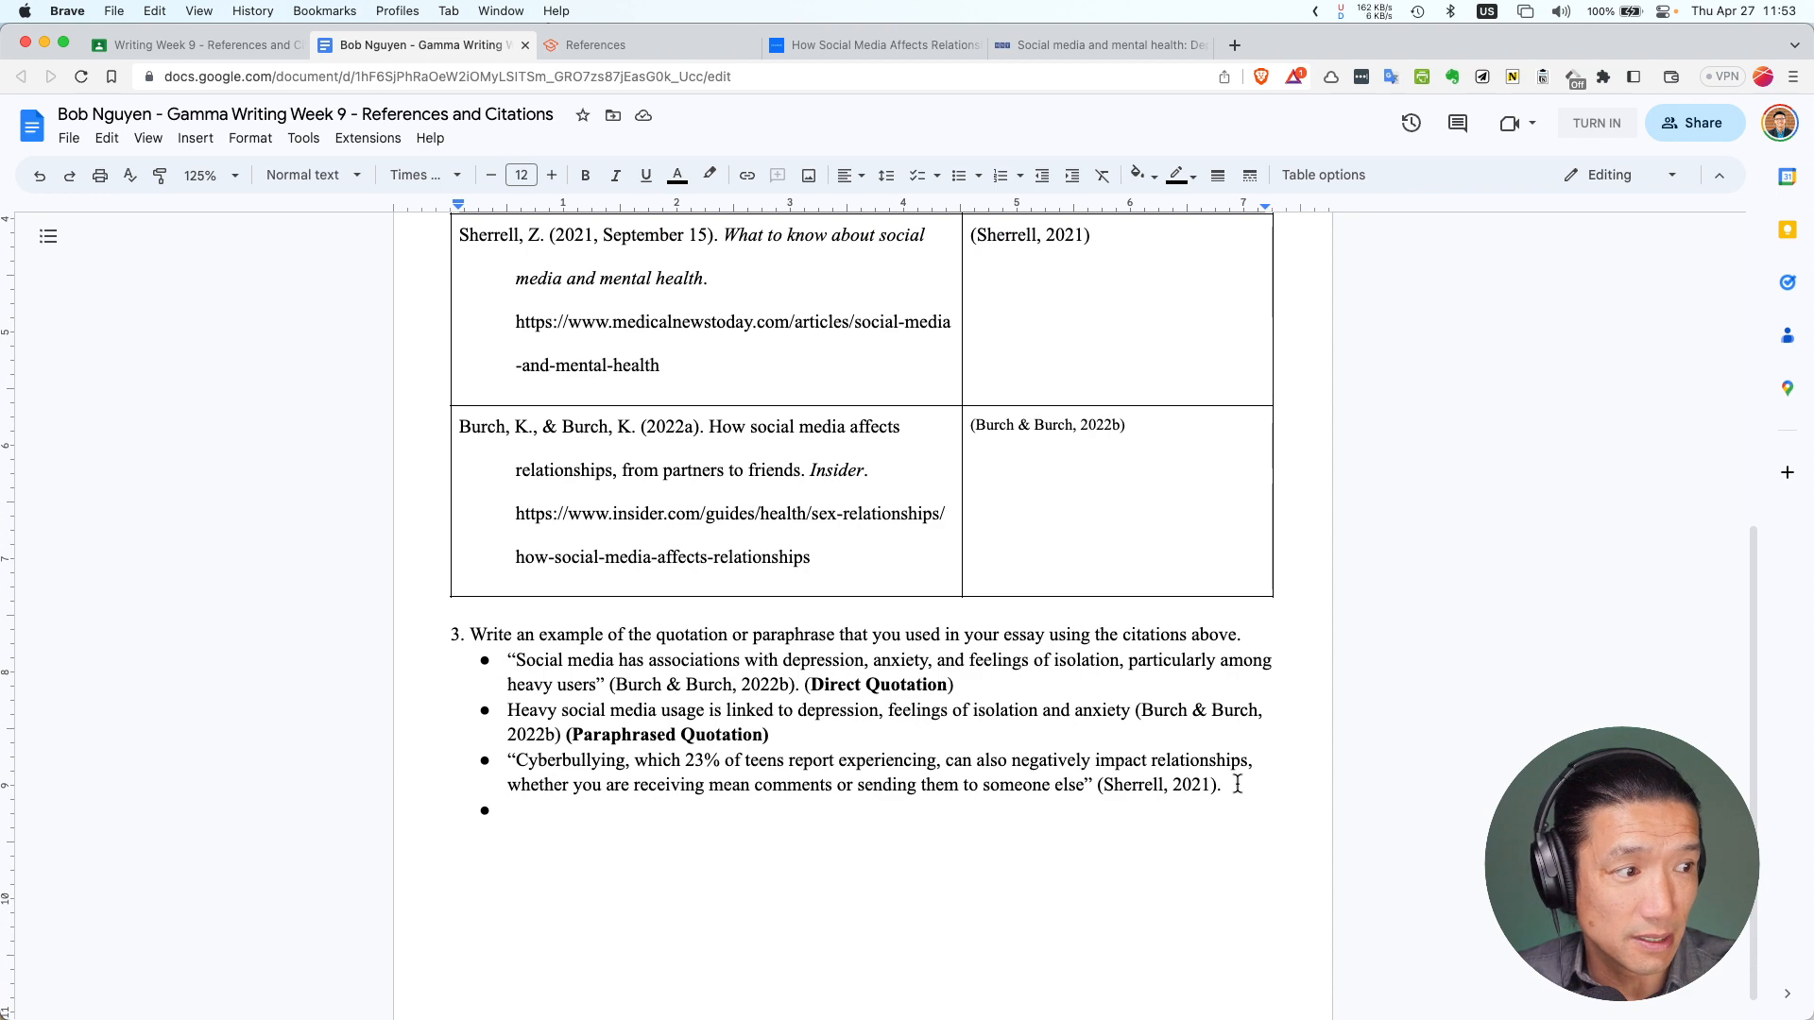
pyautogui.moveTo(1233, 785); pyautogui.dragTo(508, 761)
pyautogui.scroll(4, 626, 506)
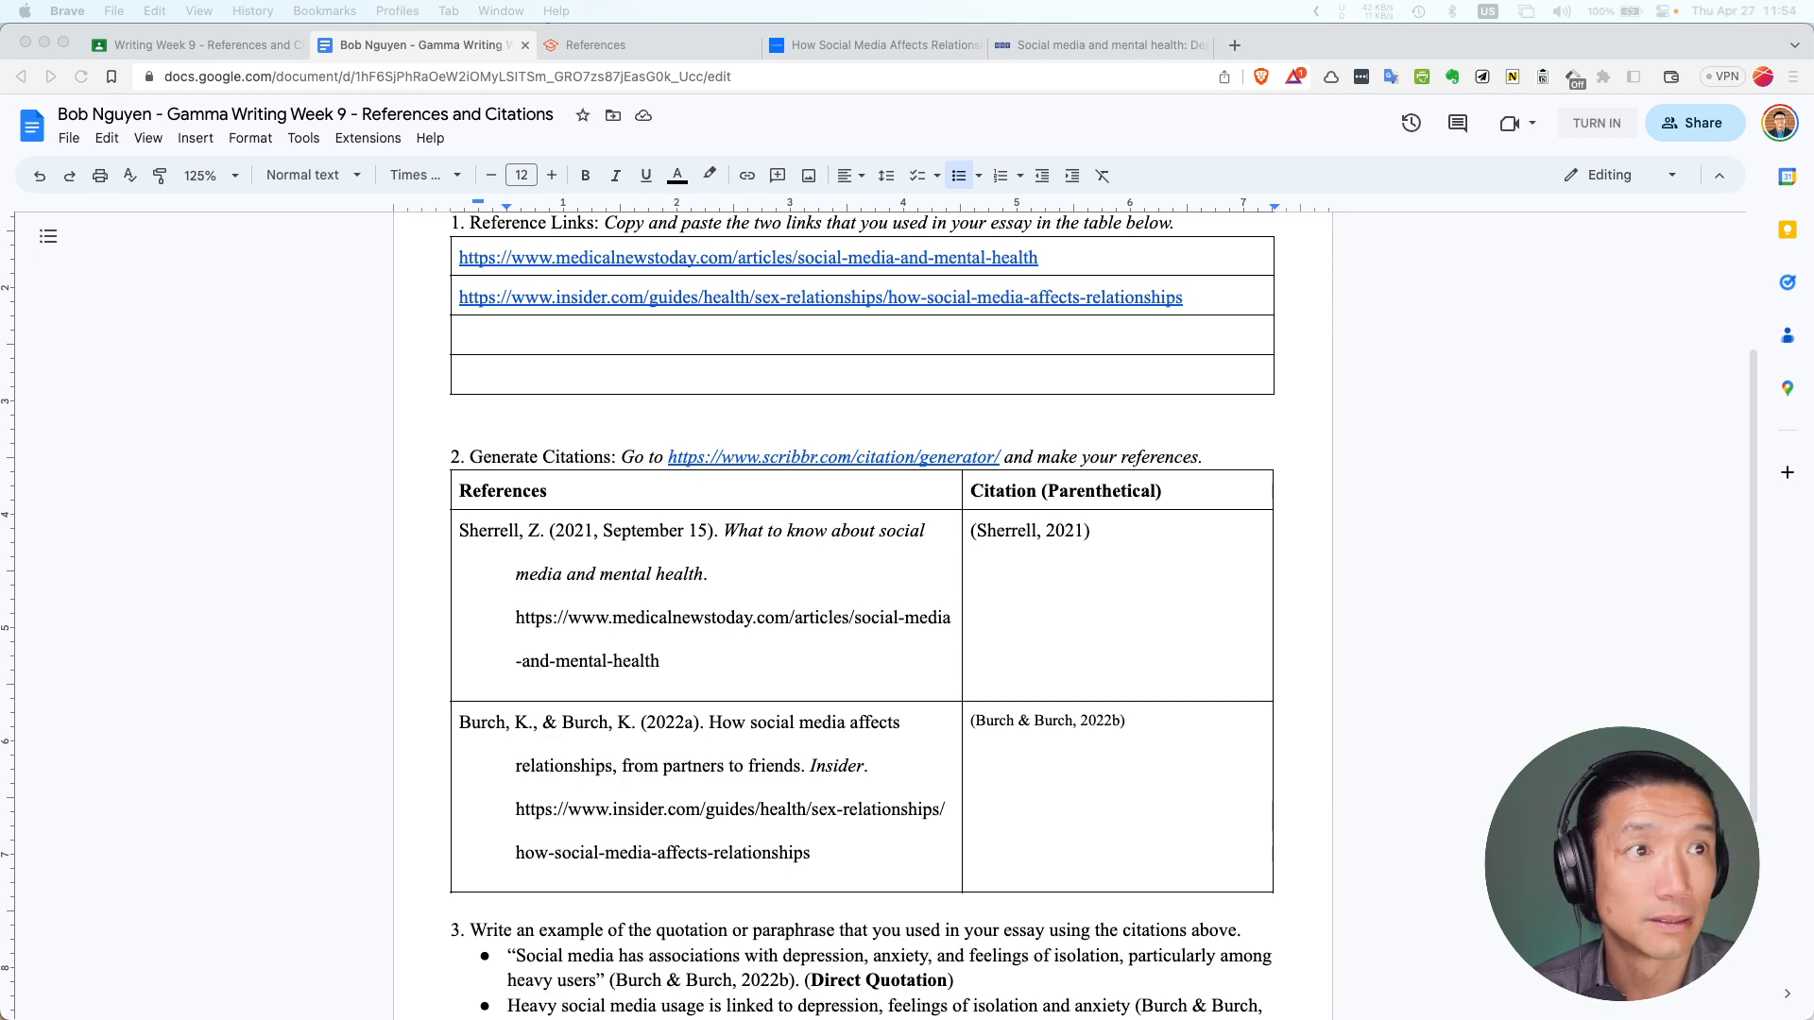
# Set the worksheet's general access to Anyone with the link as Viewer and copy its link
pyautogui.click(1597, 245)
pyautogui.click(1685, 123)
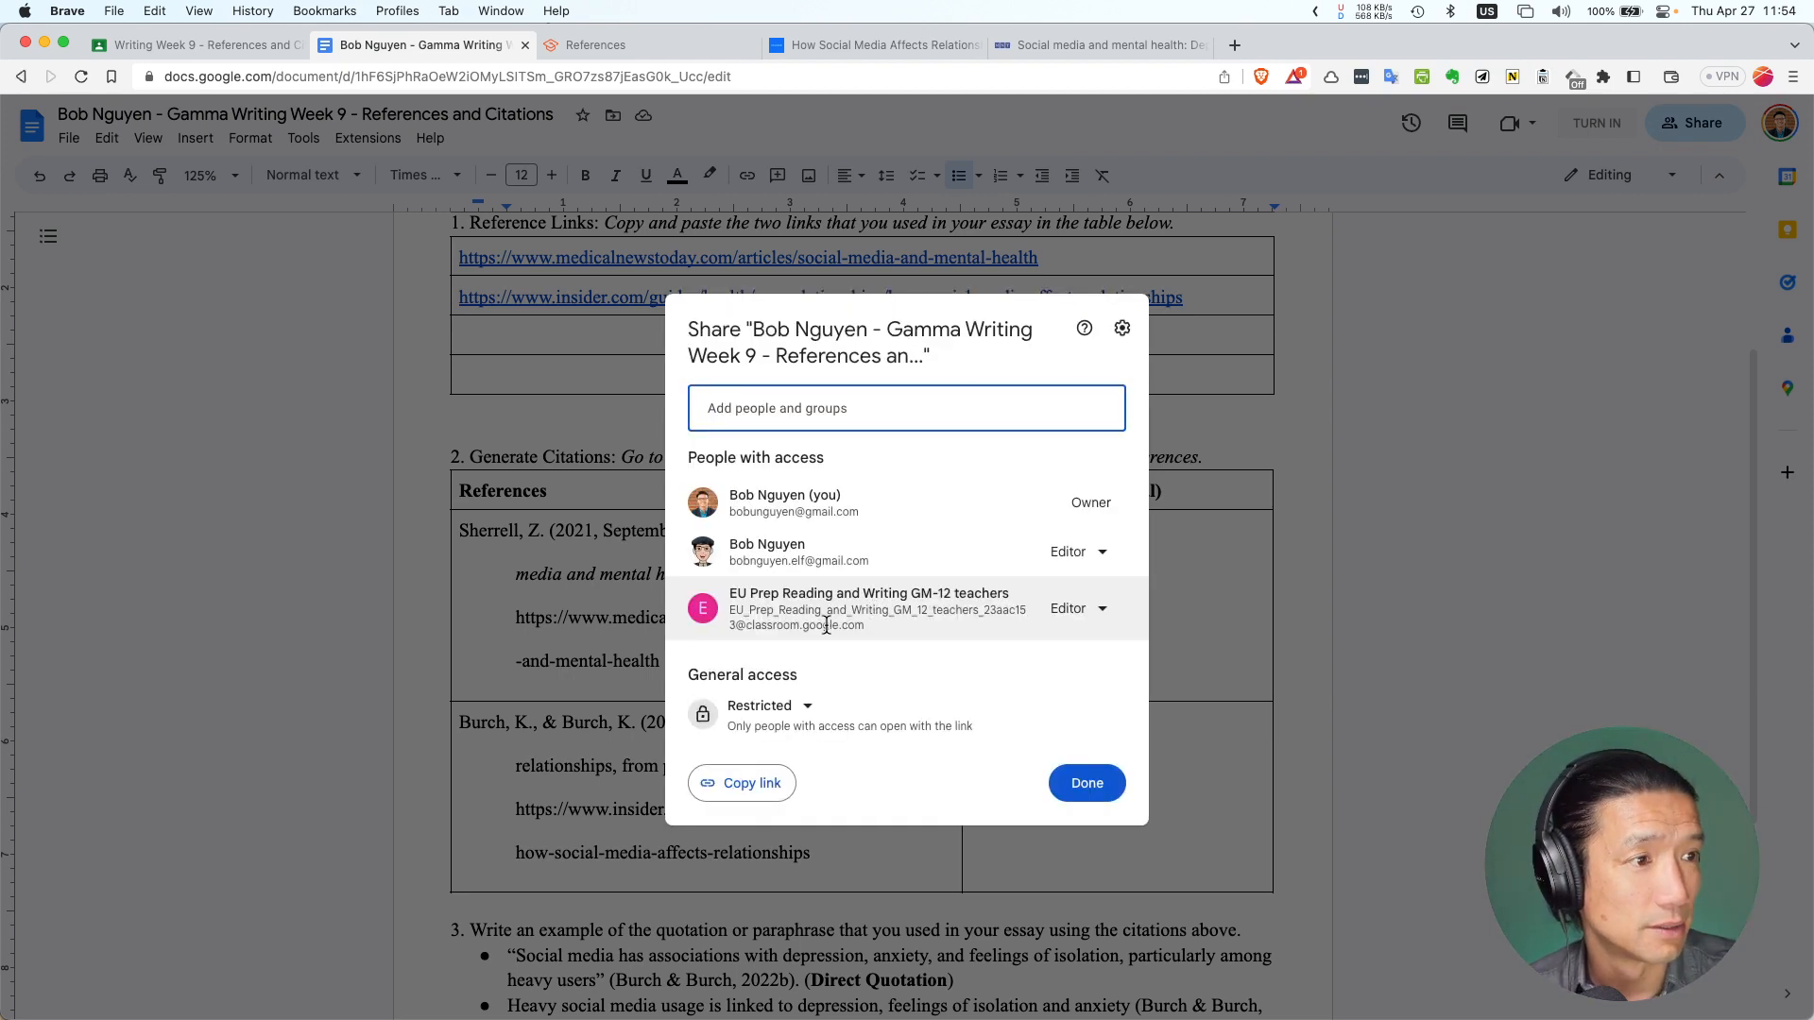
pyautogui.click(799, 708)
pyautogui.click(792, 788)
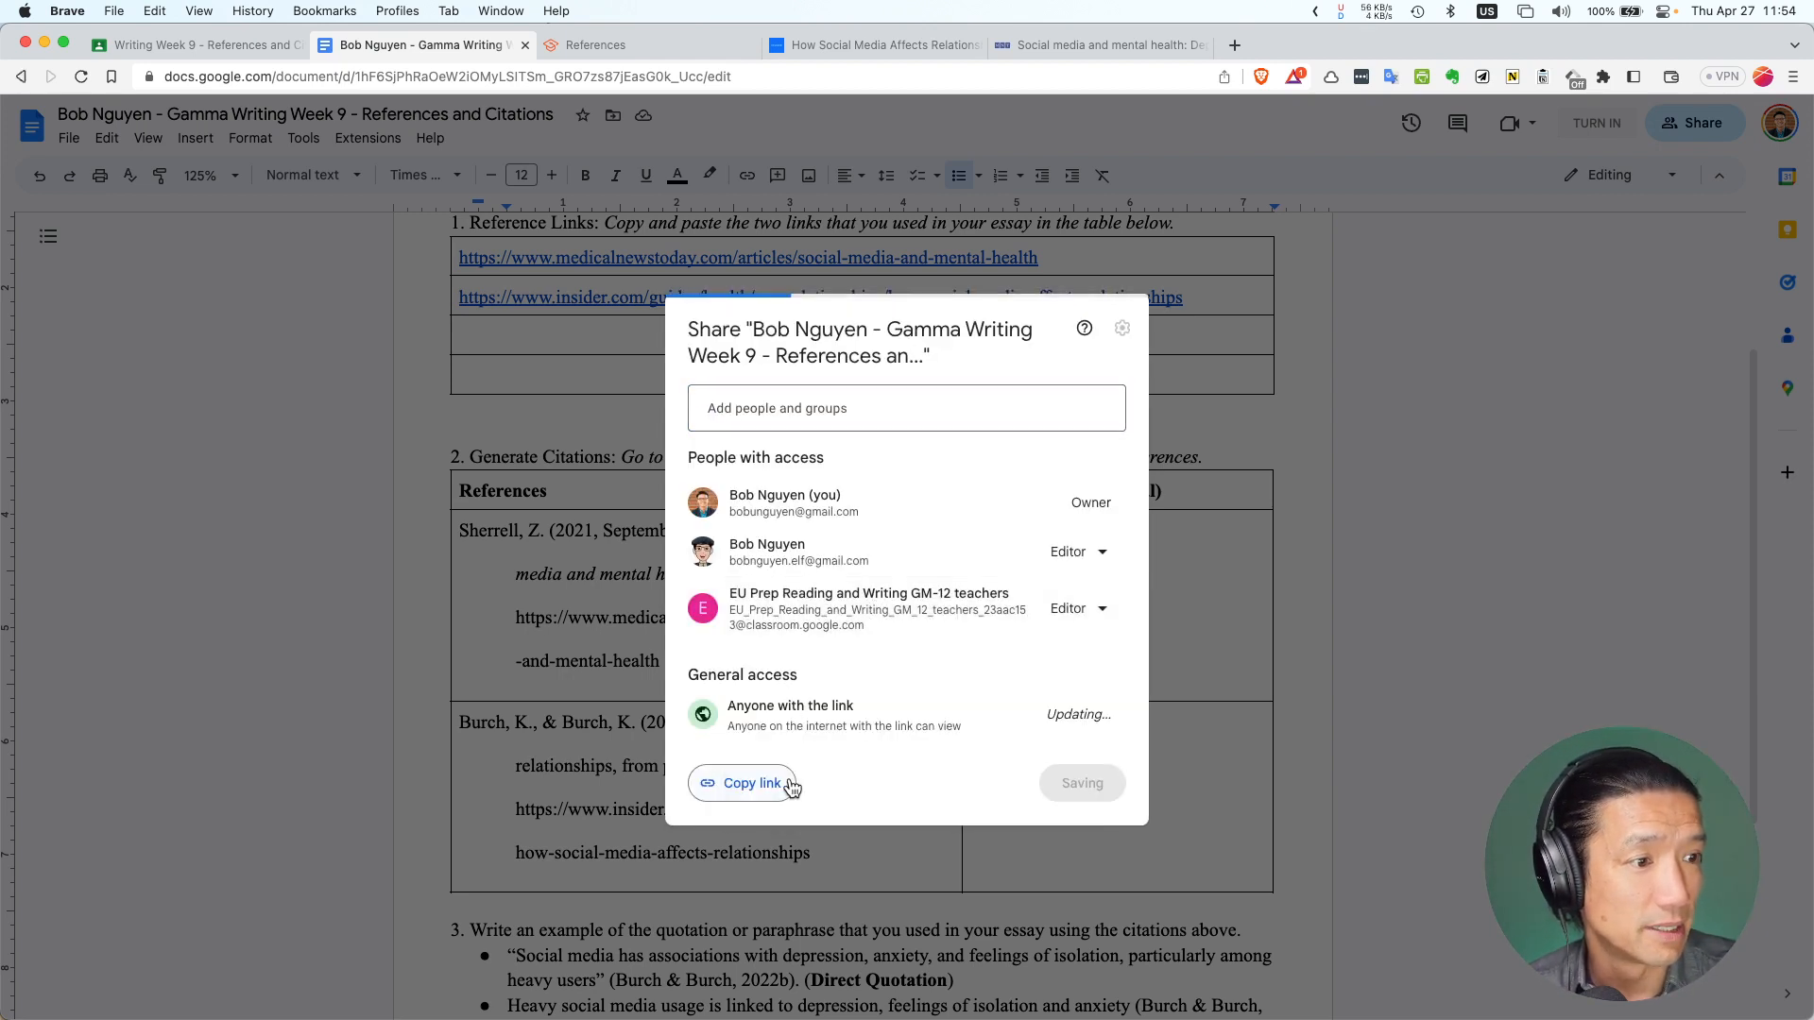
pyautogui.click(751, 784)
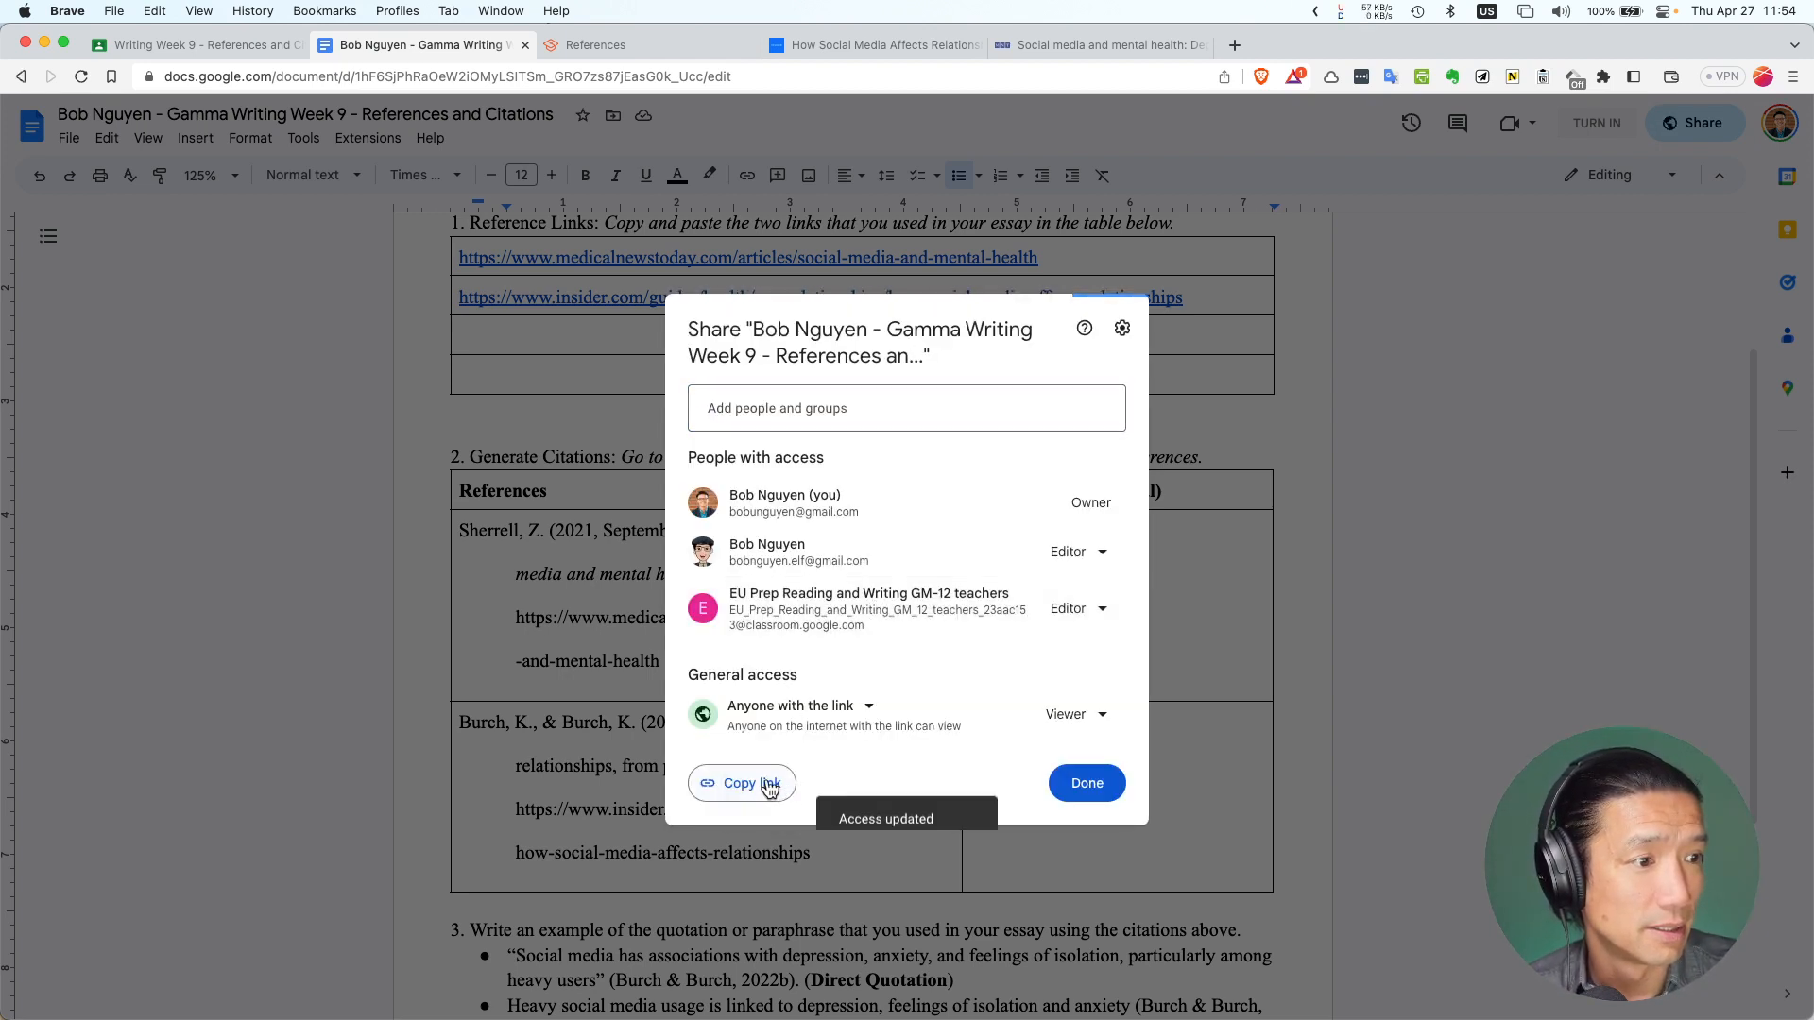
pyautogui.click(1100, 784)
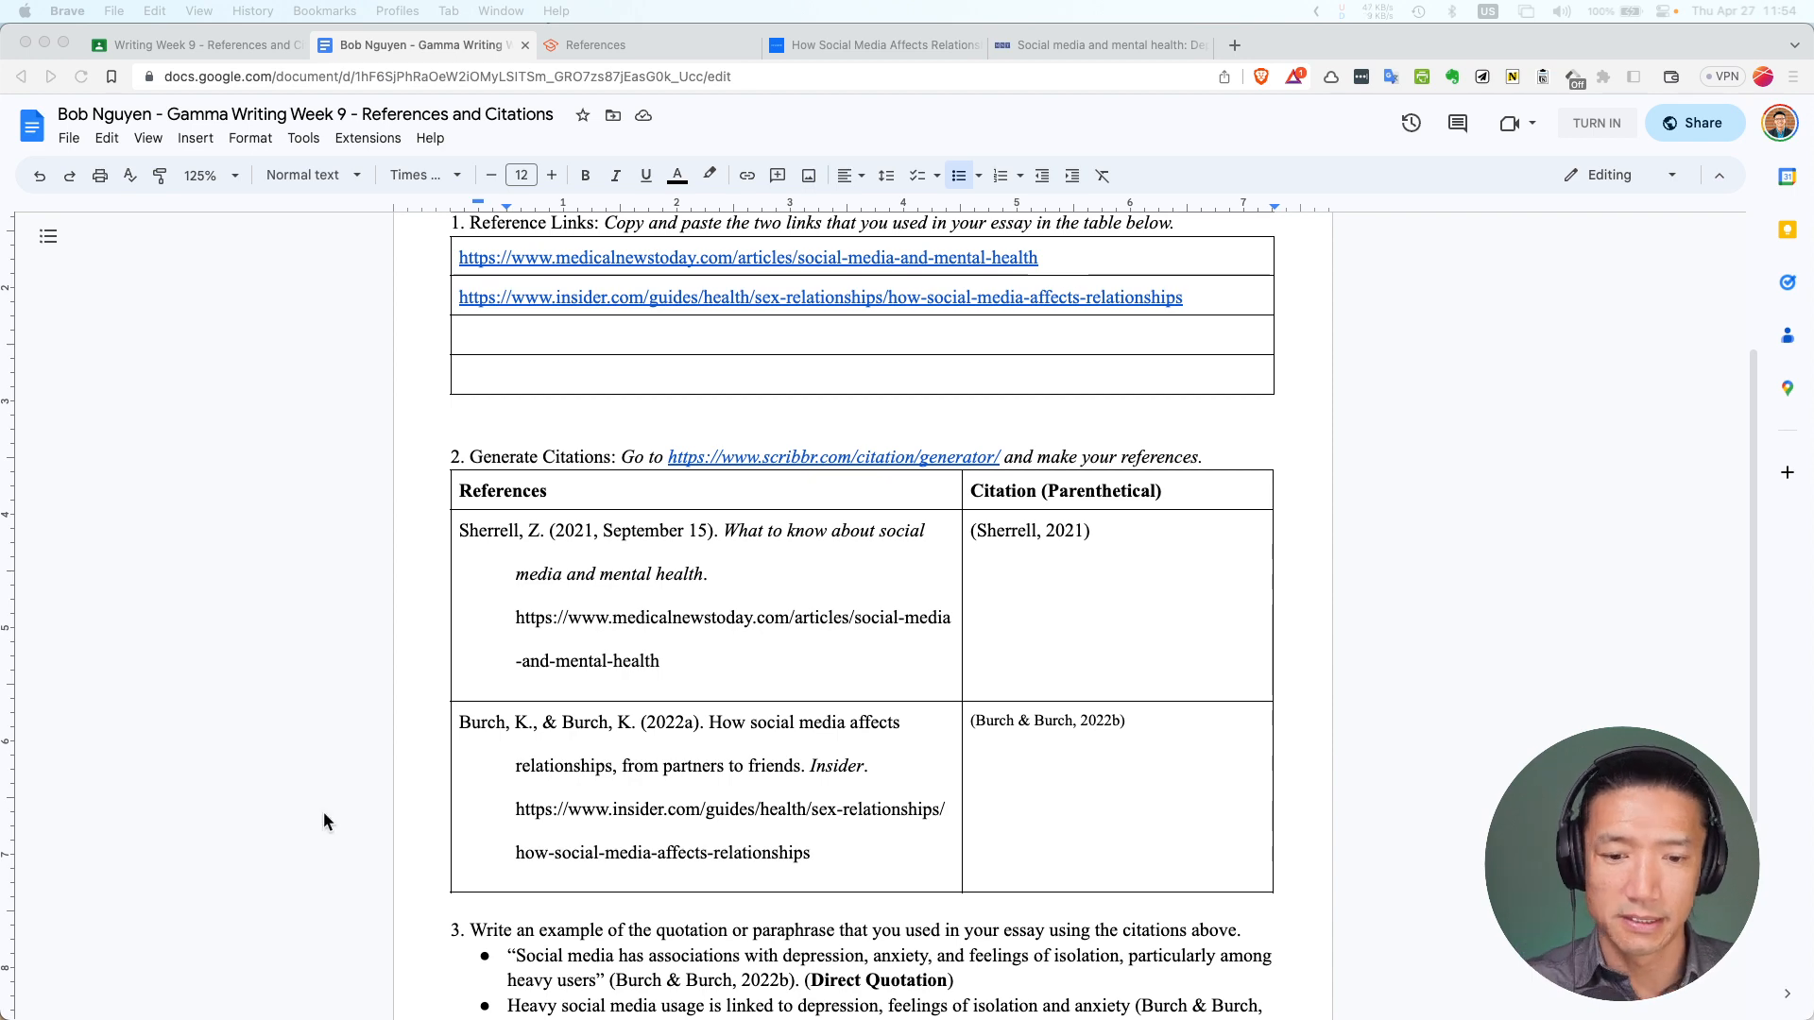
# Paste the copied cyberbullying quotation wording onto the empty line below question 3's bullets
pyautogui.scroll(-4, 515, 826)
pyautogui.click(640, 887)
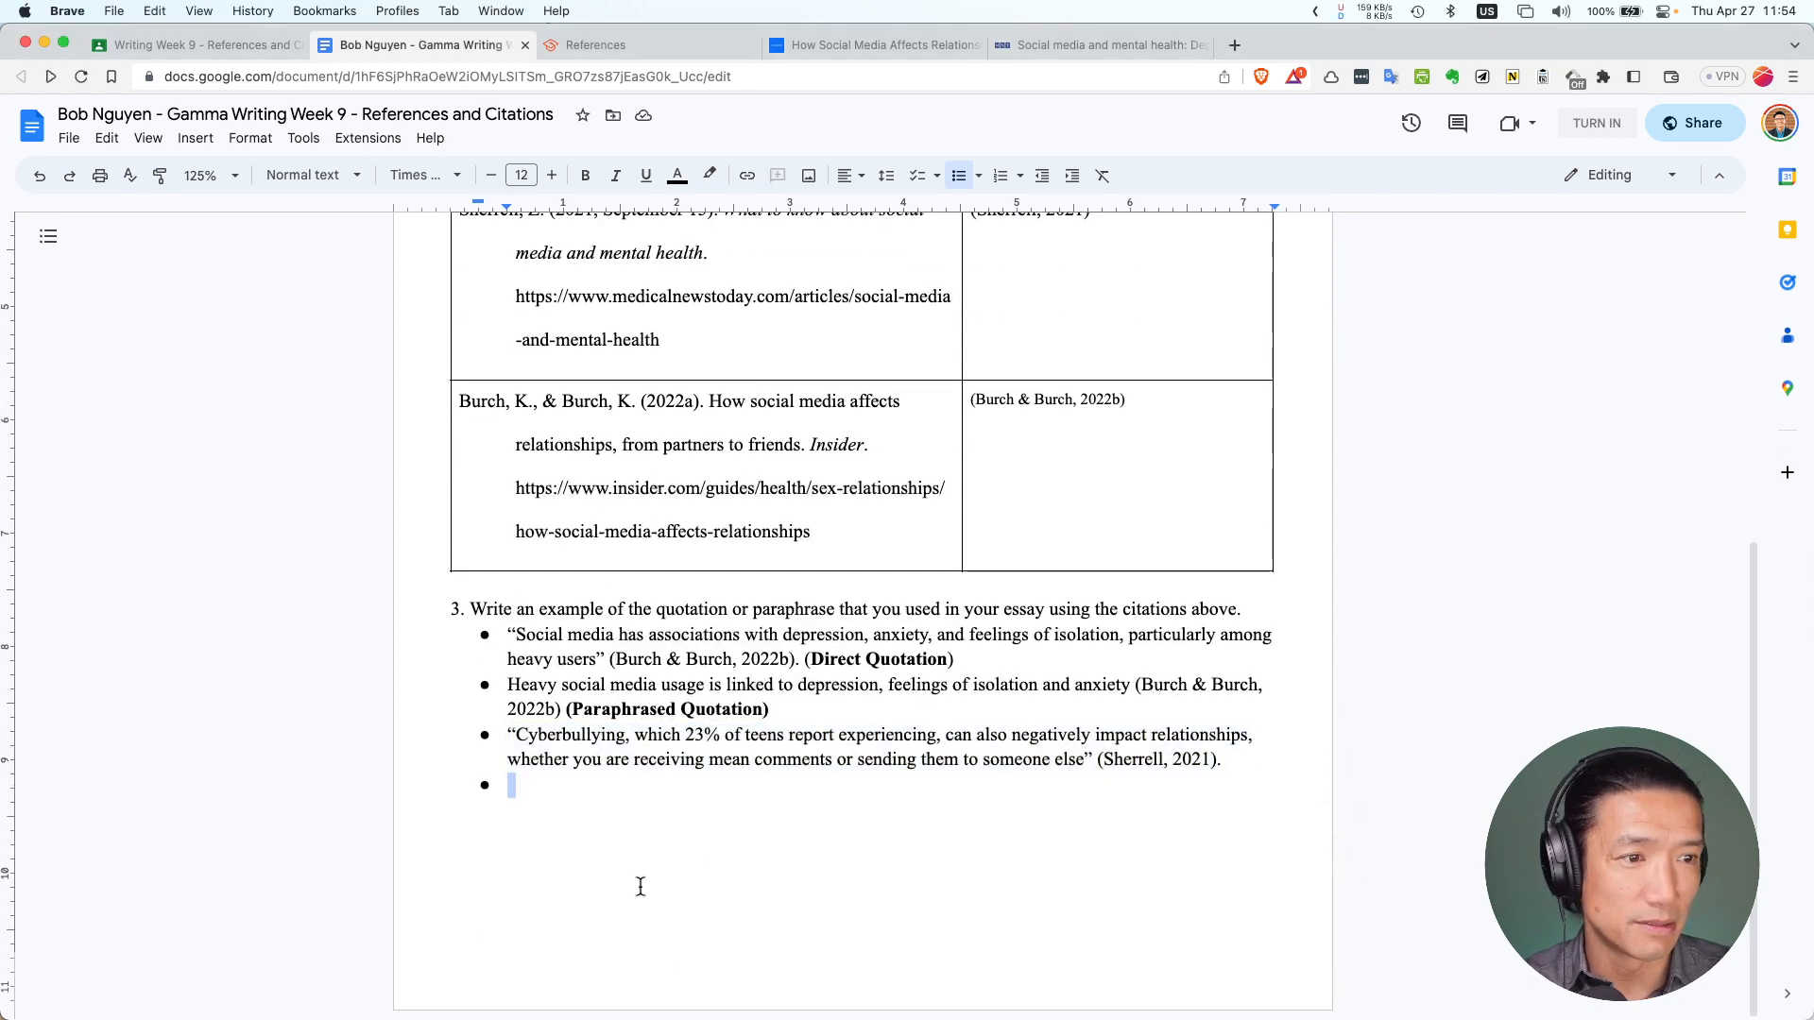
pyautogui.press('cmd+v')
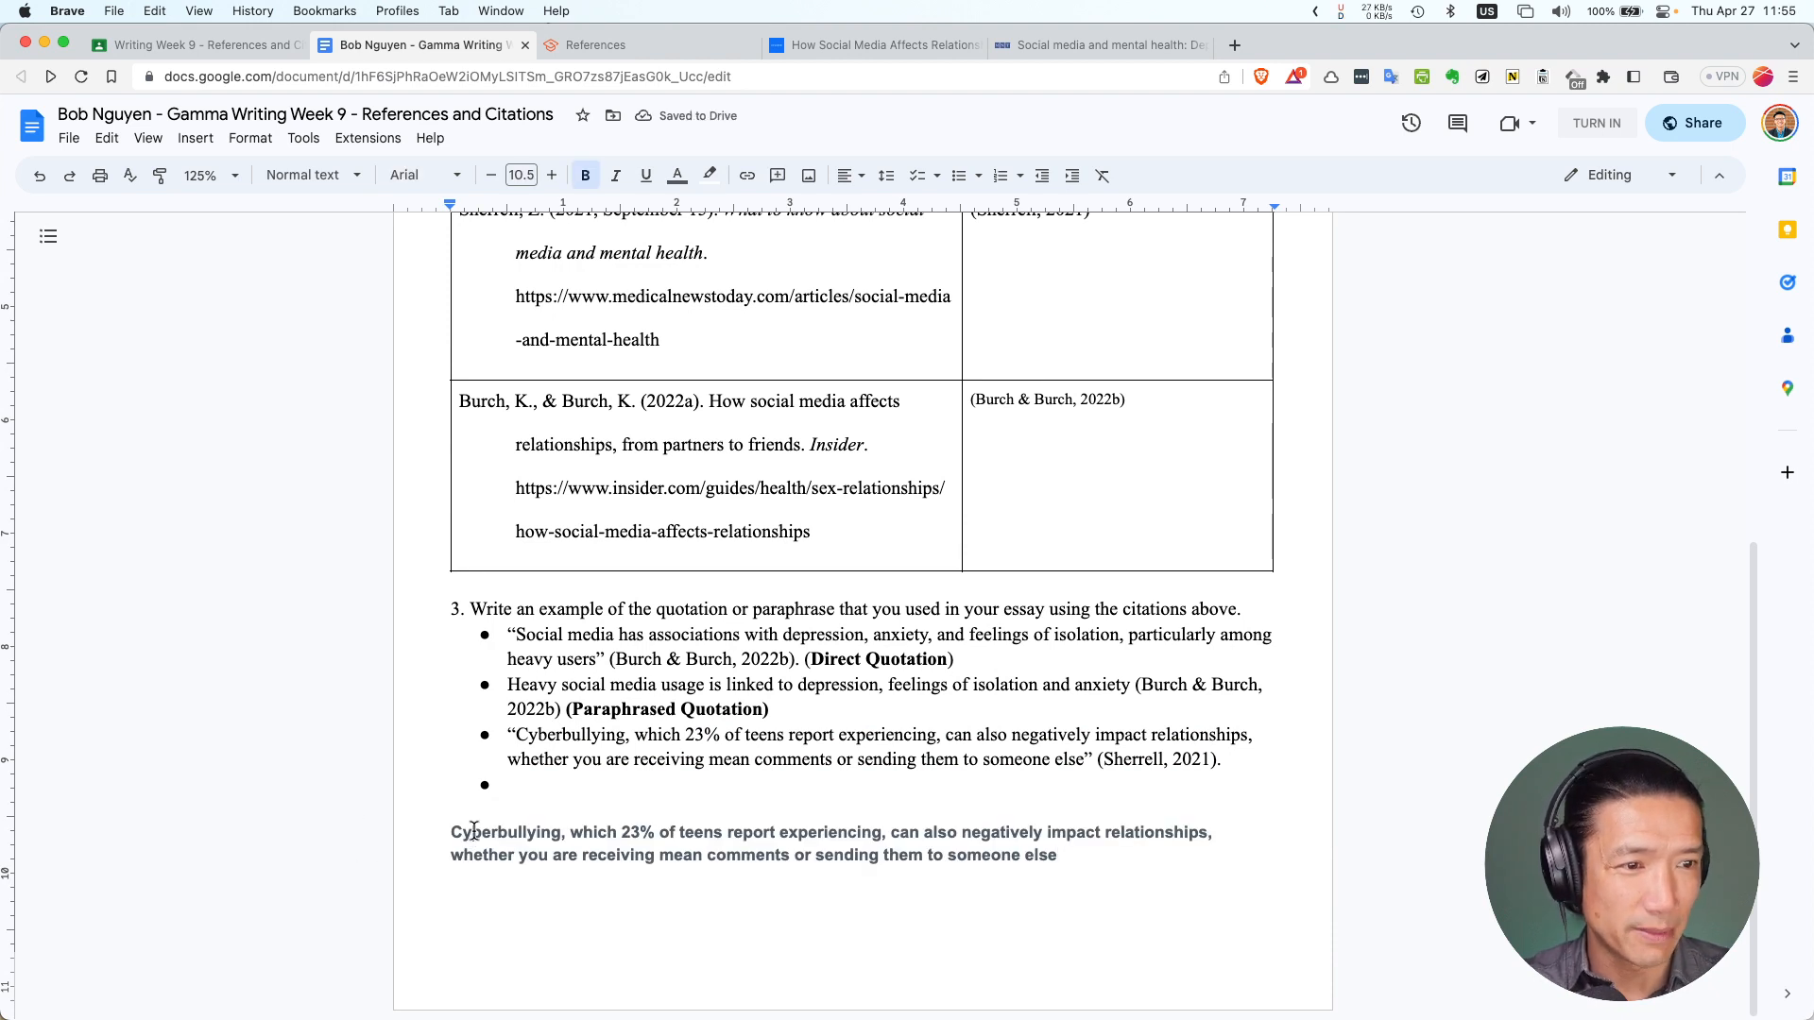
pyautogui.moveTo(471, 835); pyautogui.dragTo(561, 835)
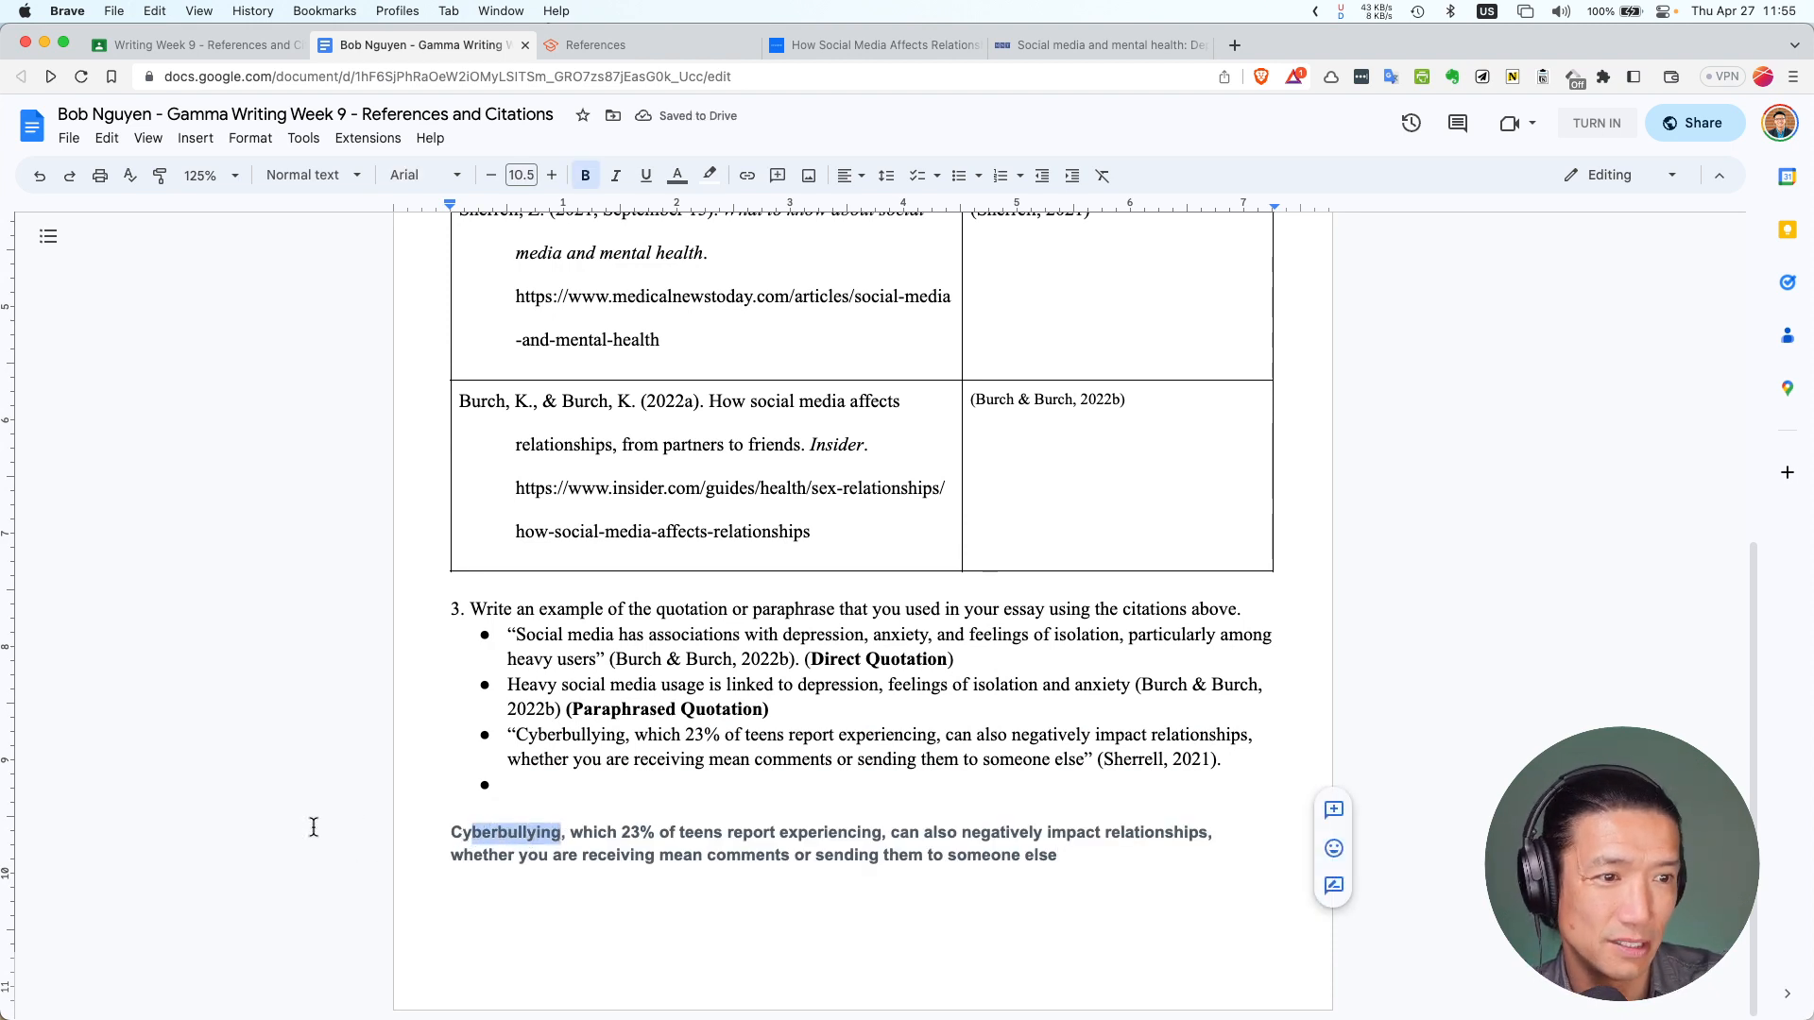
pyautogui.press('cmd+z')
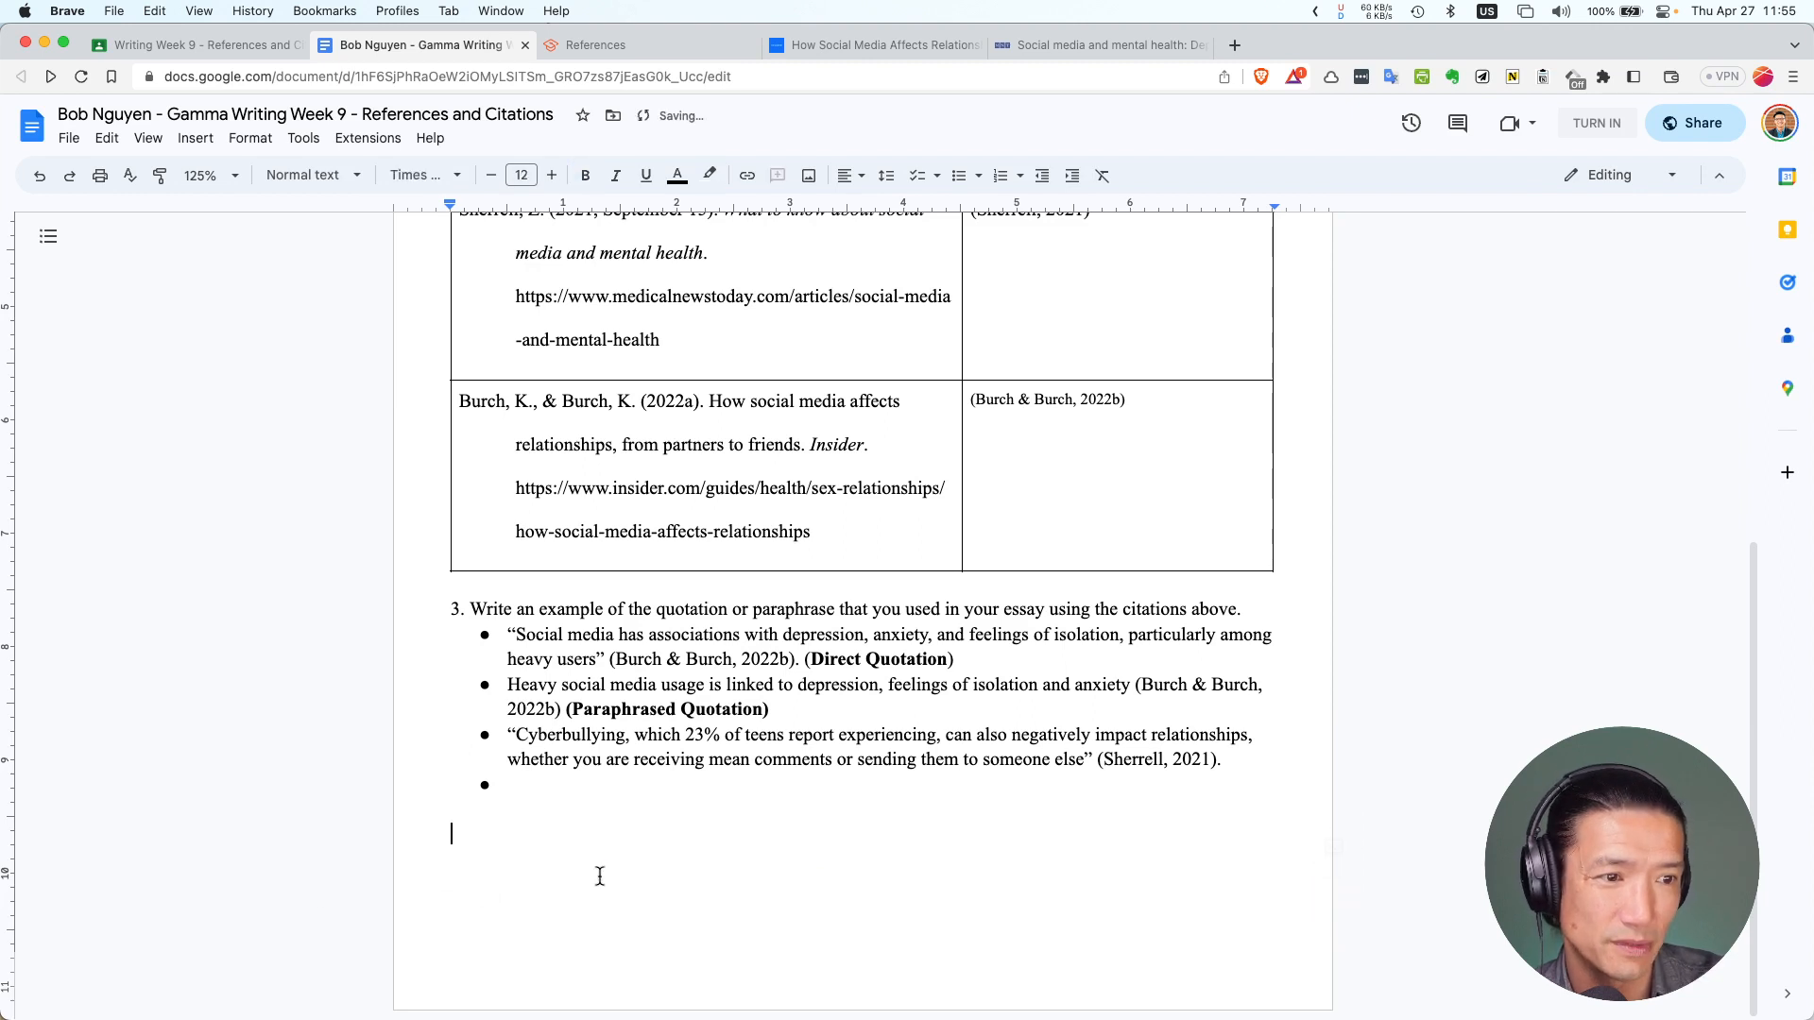
pyautogui.click(161, 11)
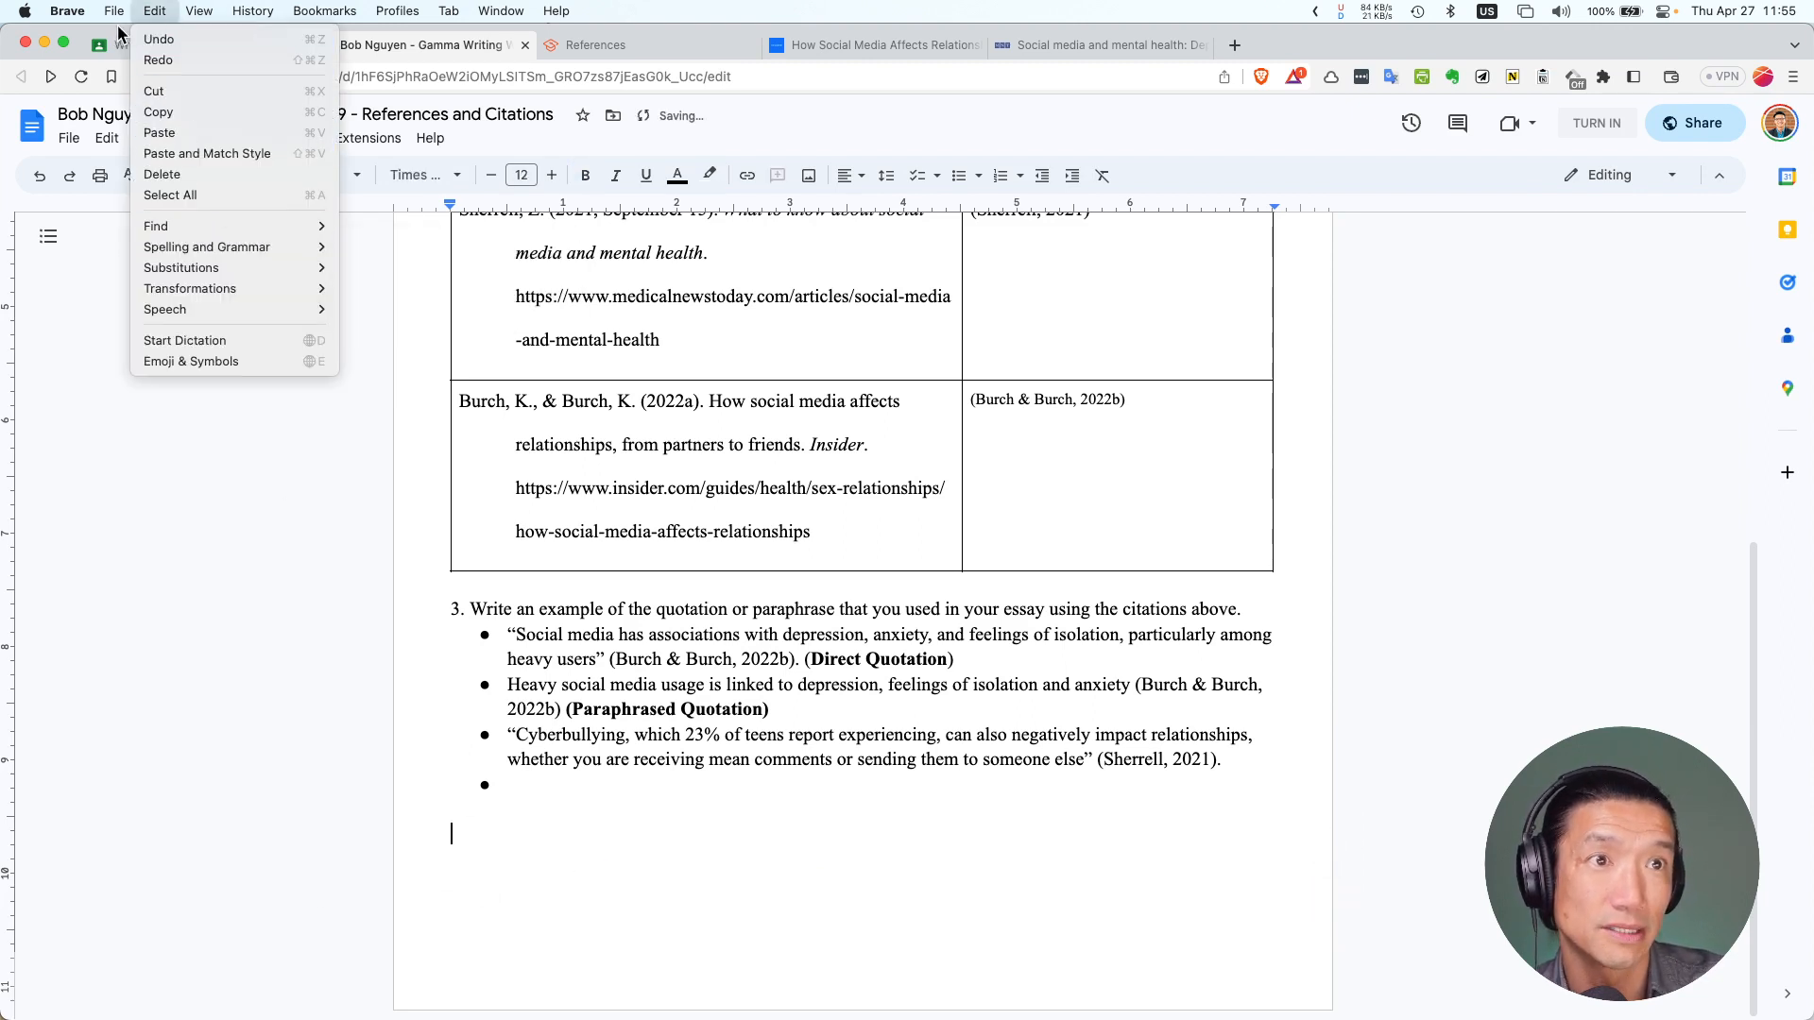
pyautogui.click(165, 581)
pyautogui.click(107, 138)
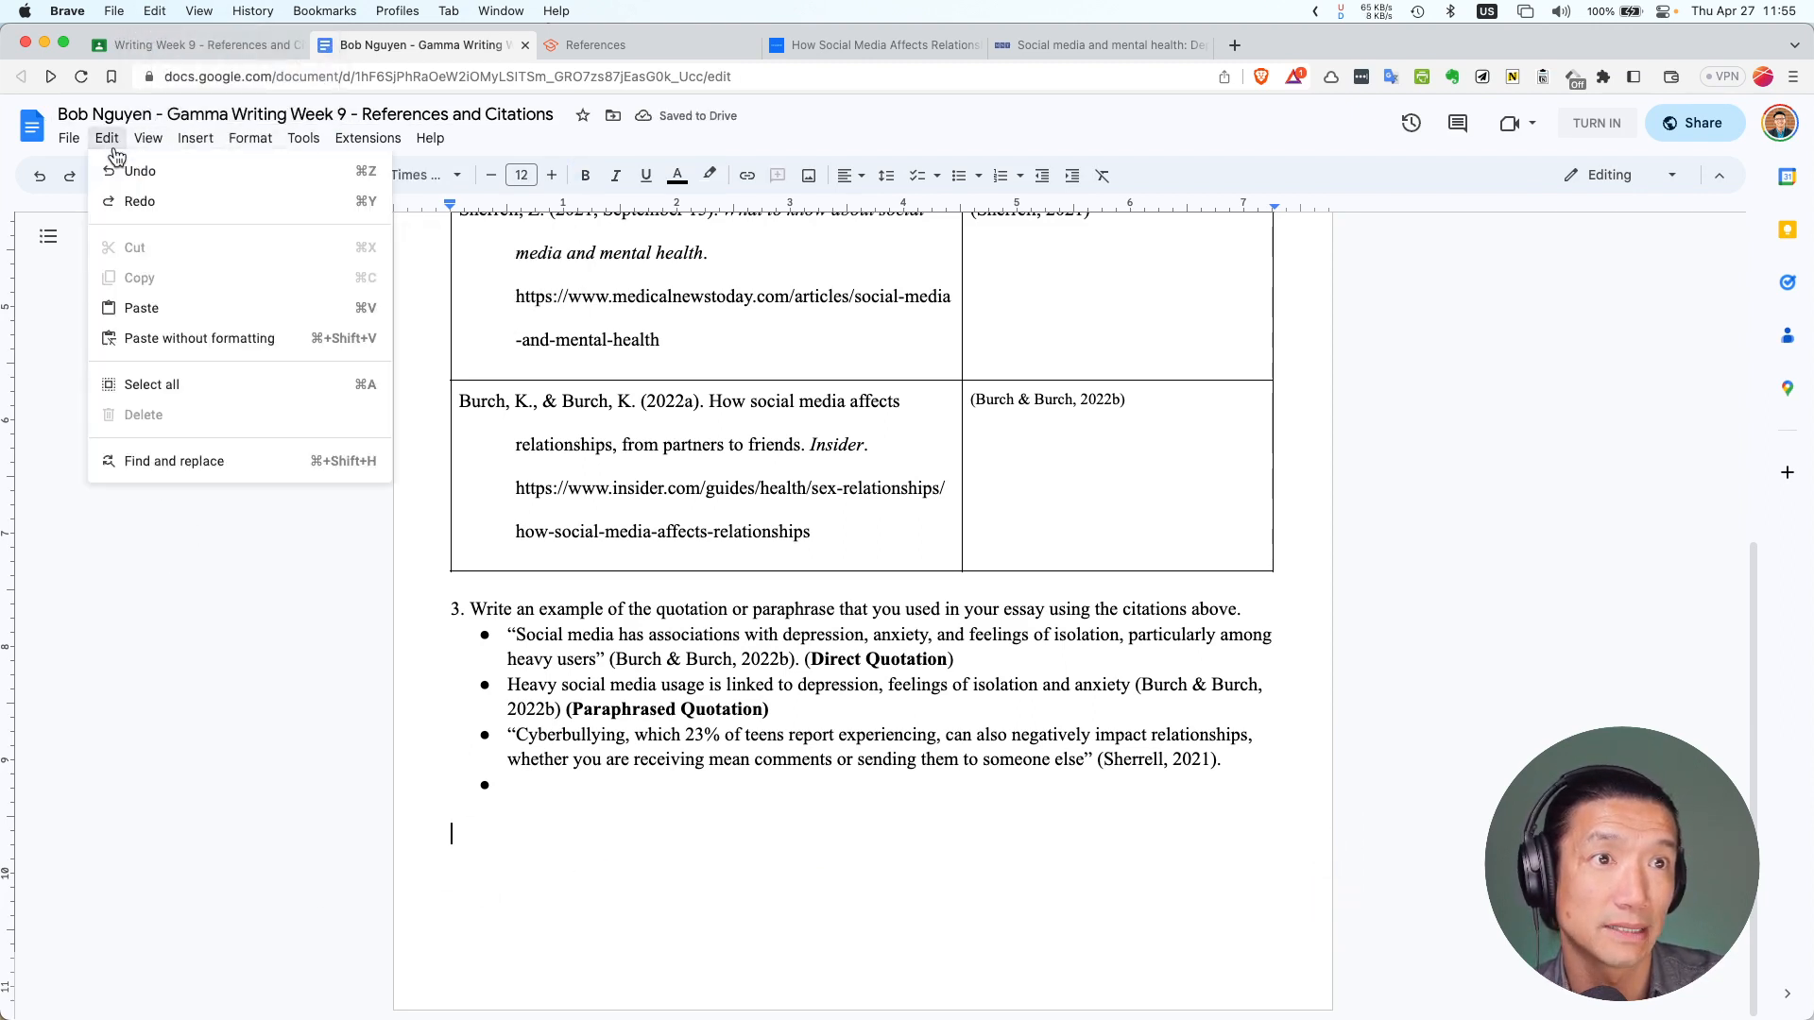
pyautogui.click(187, 342)
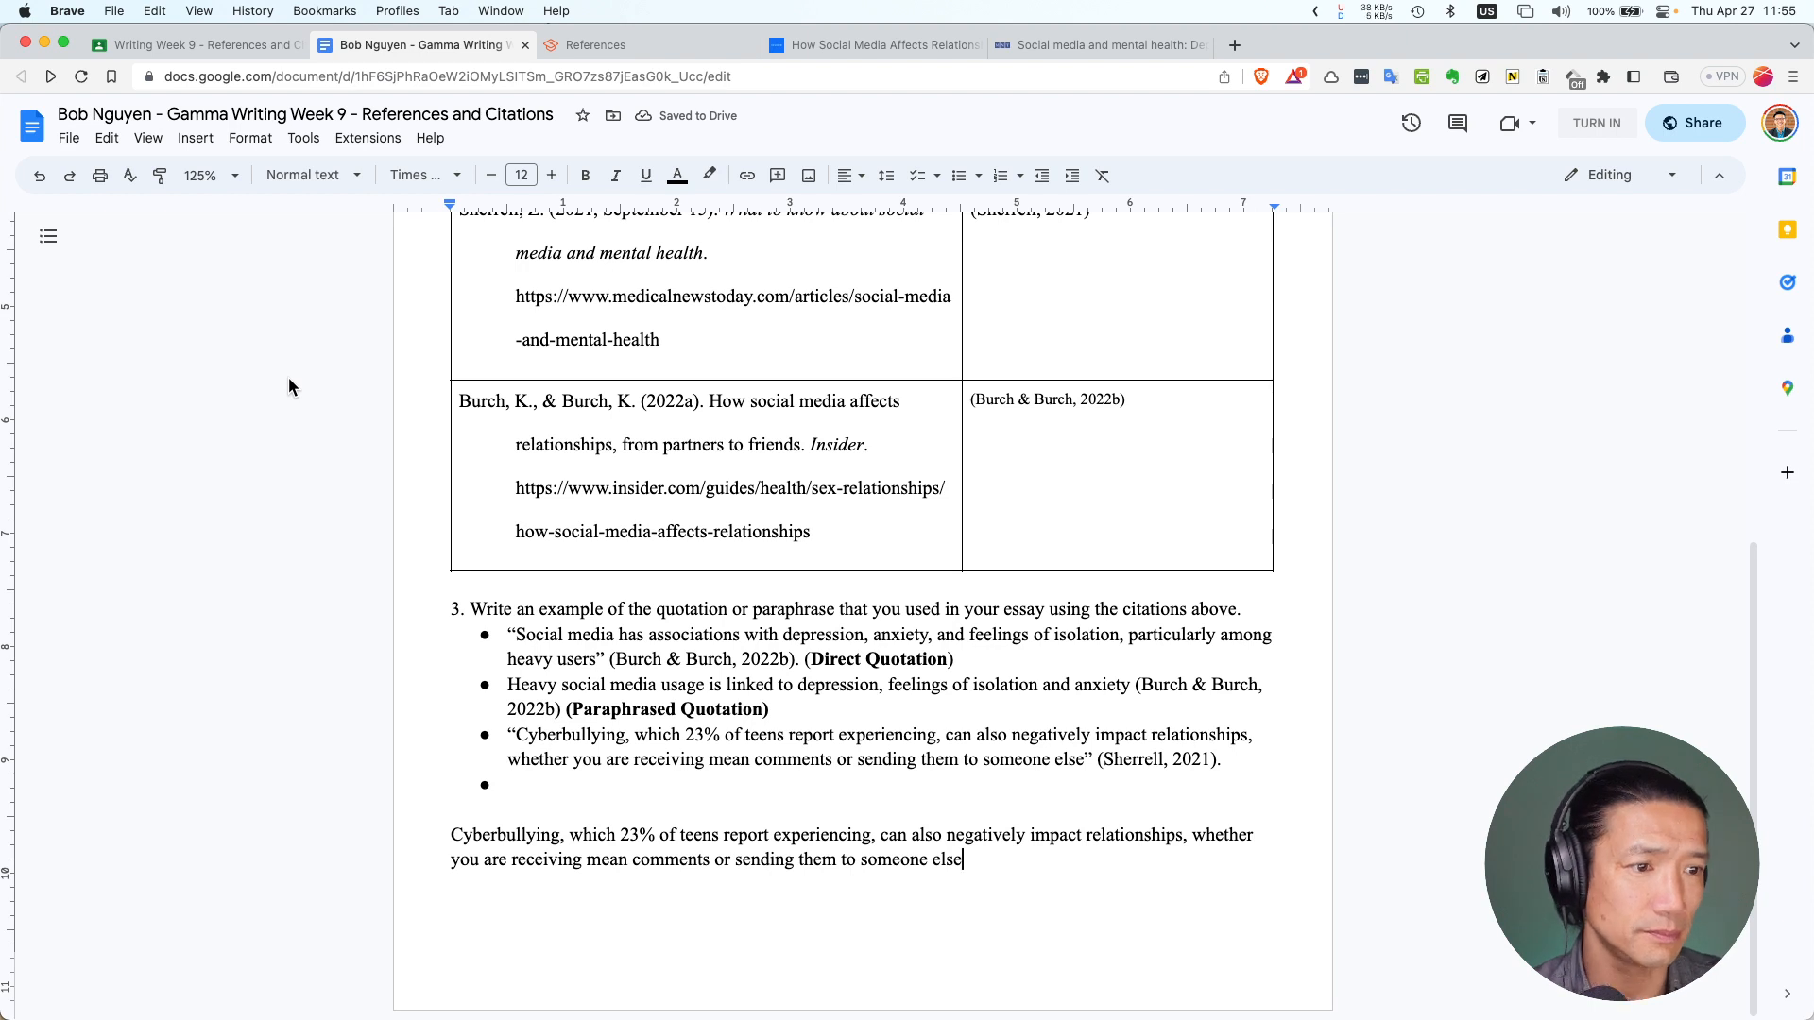
pyautogui.press('super+z')
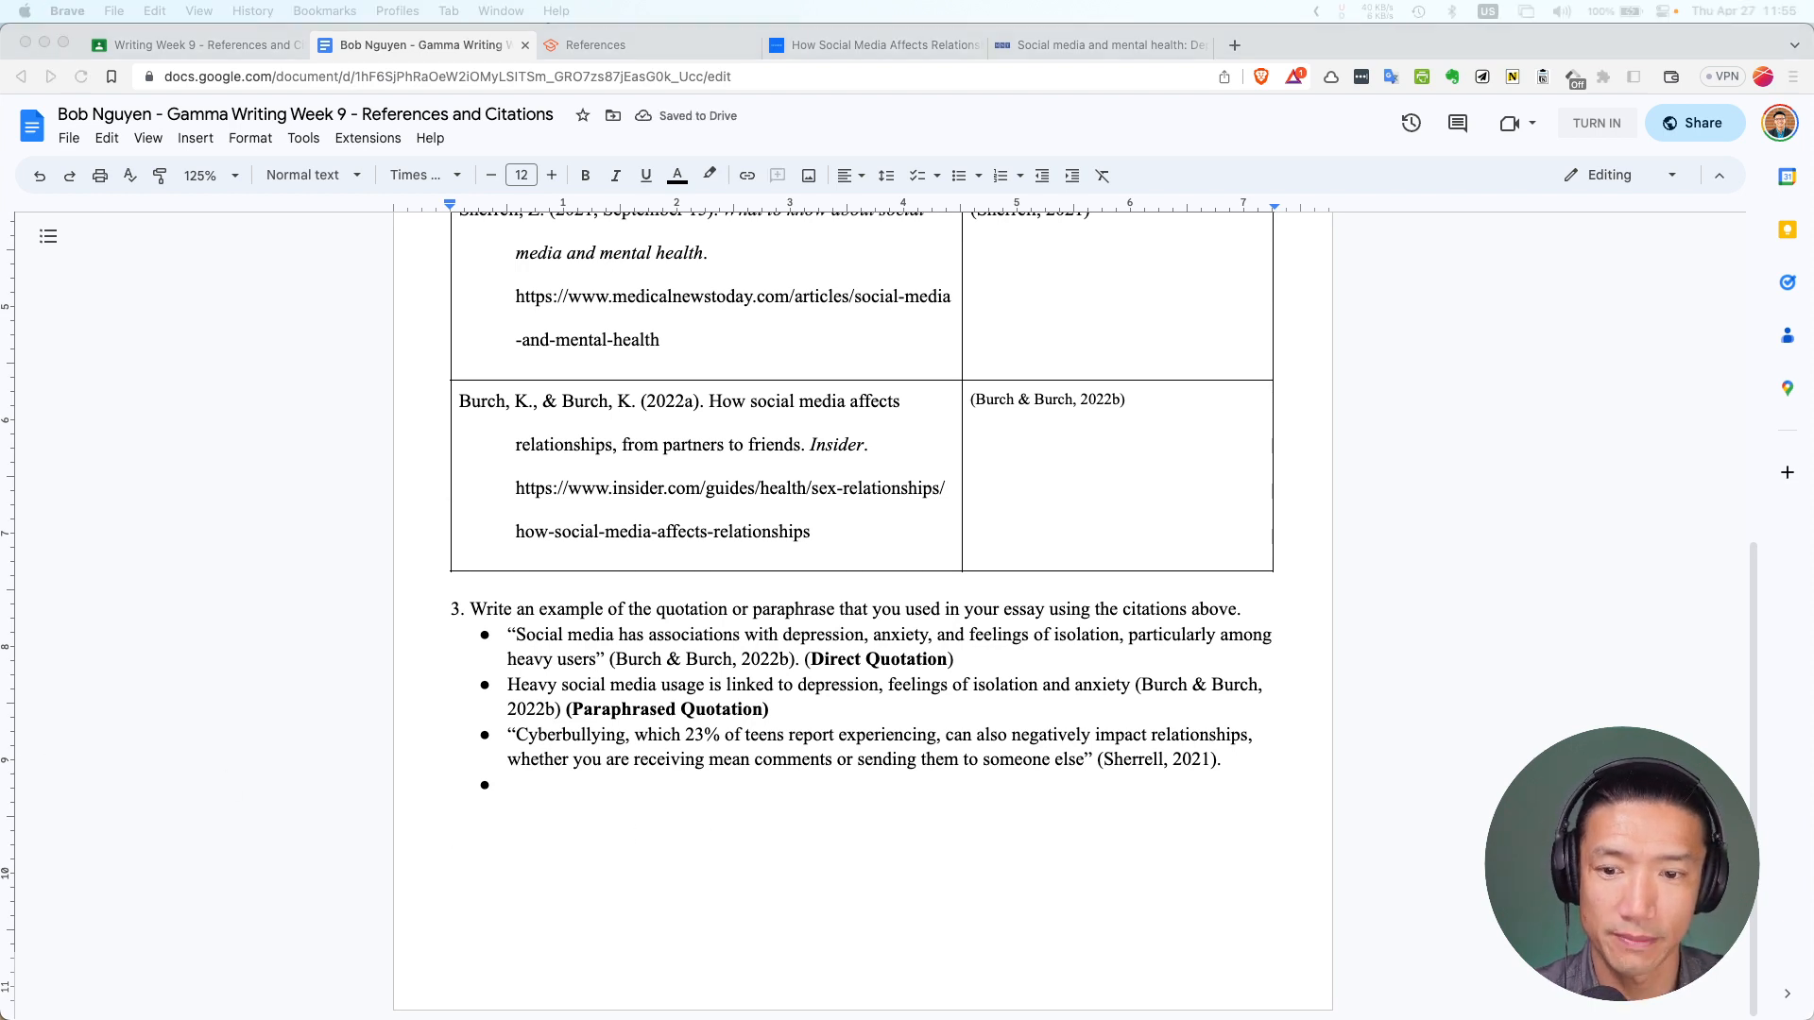
pyautogui.press('super+v')
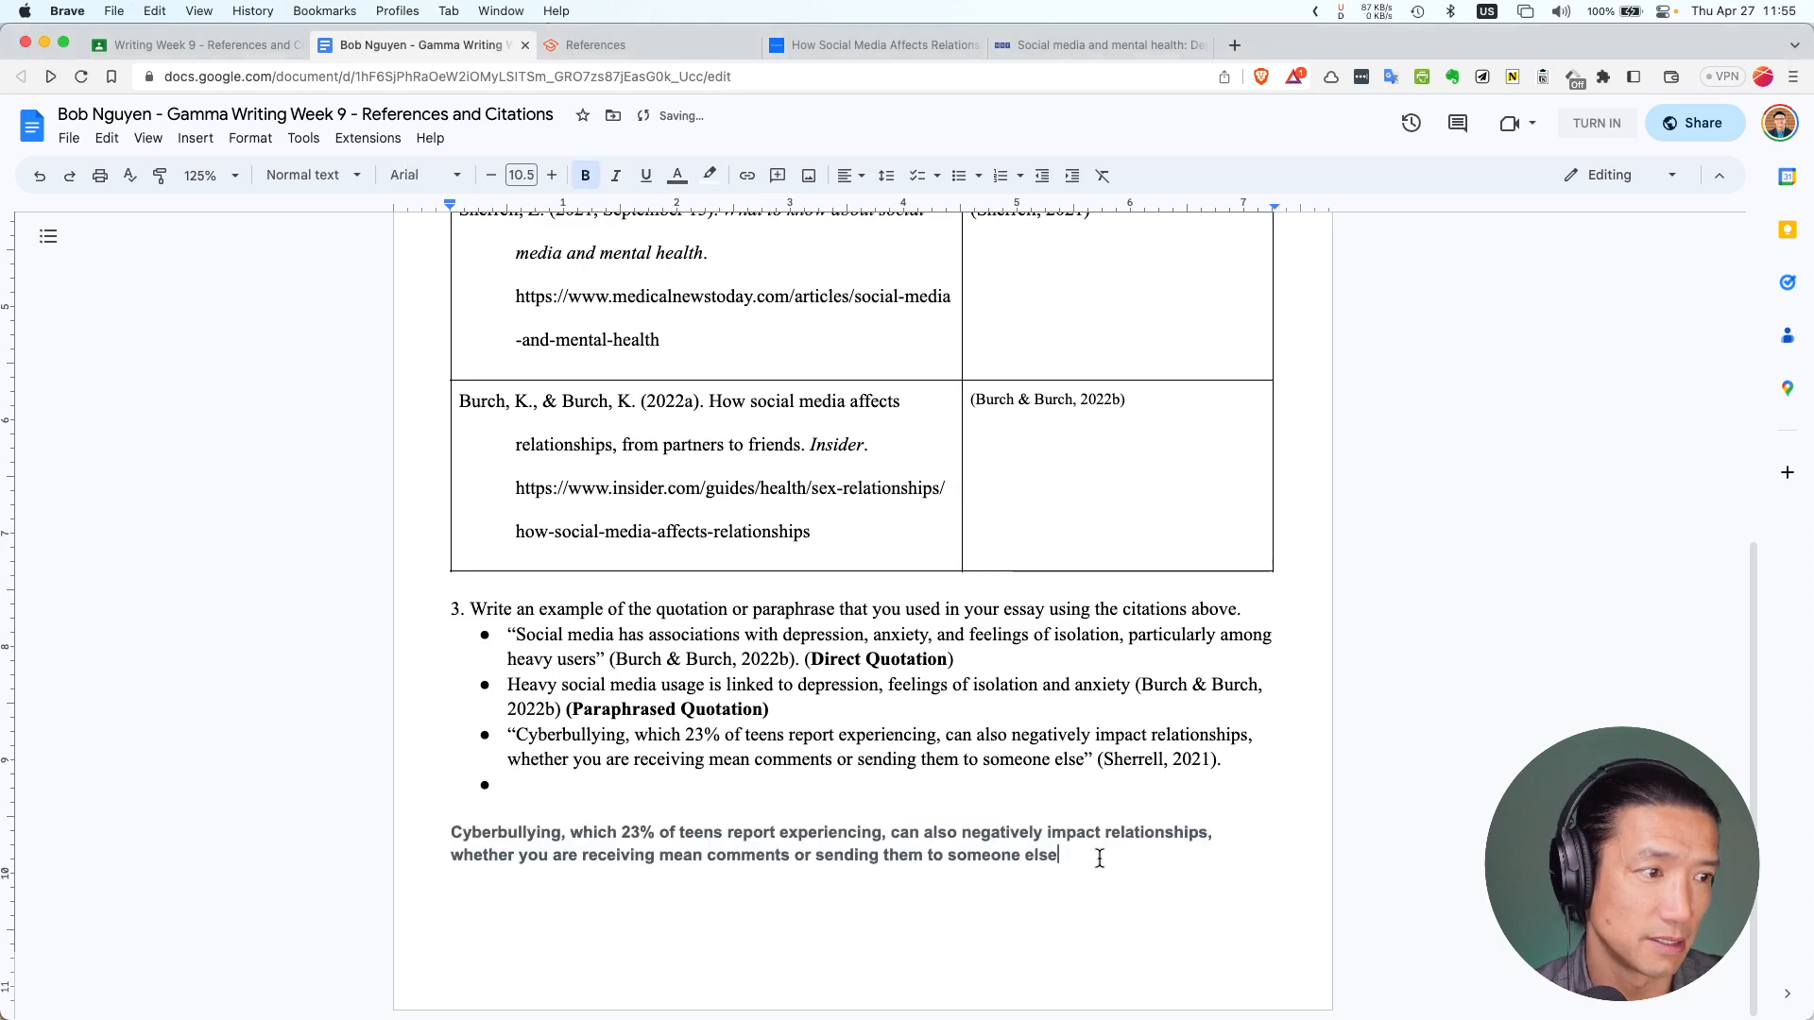
pyautogui.click(455, 834)
pyautogui.press('Return')
pyautogui.press('BackSpace')
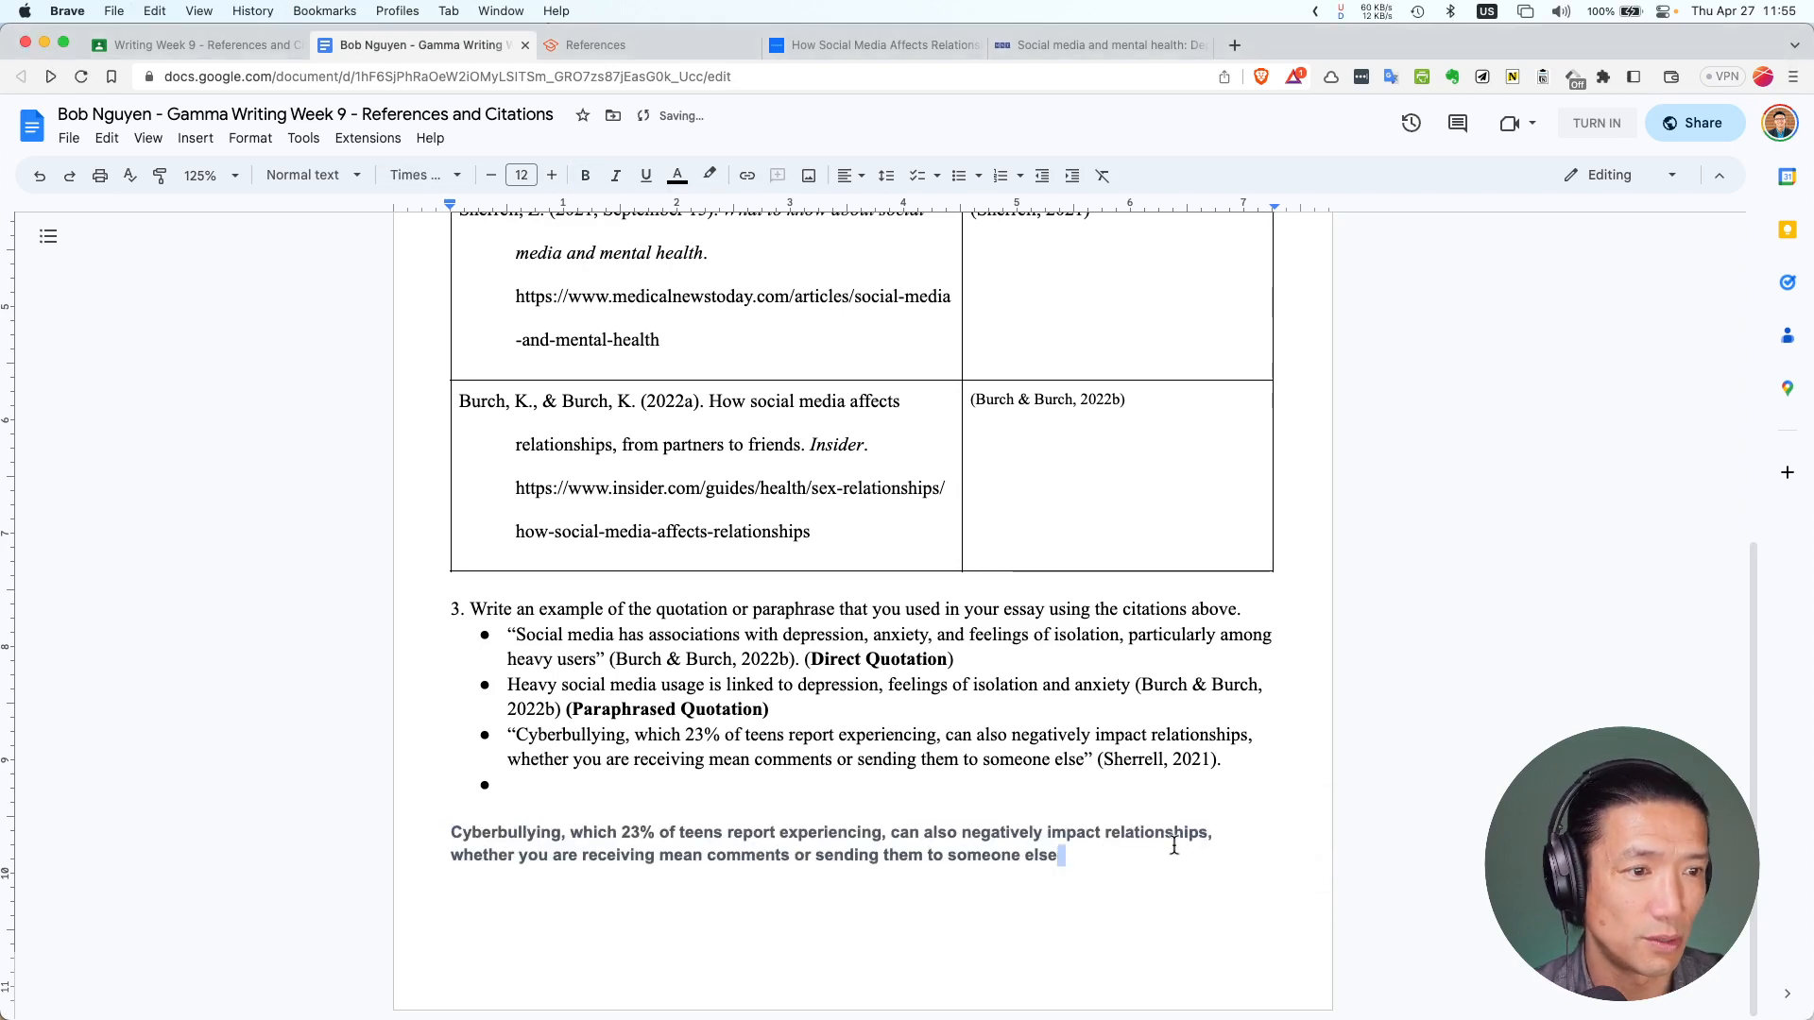
# Format the pasted paragraph as Times New Roman, size 12, keeping the text black
pyautogui.moveTo(1130, 854); pyautogui.dragTo(383, 824)
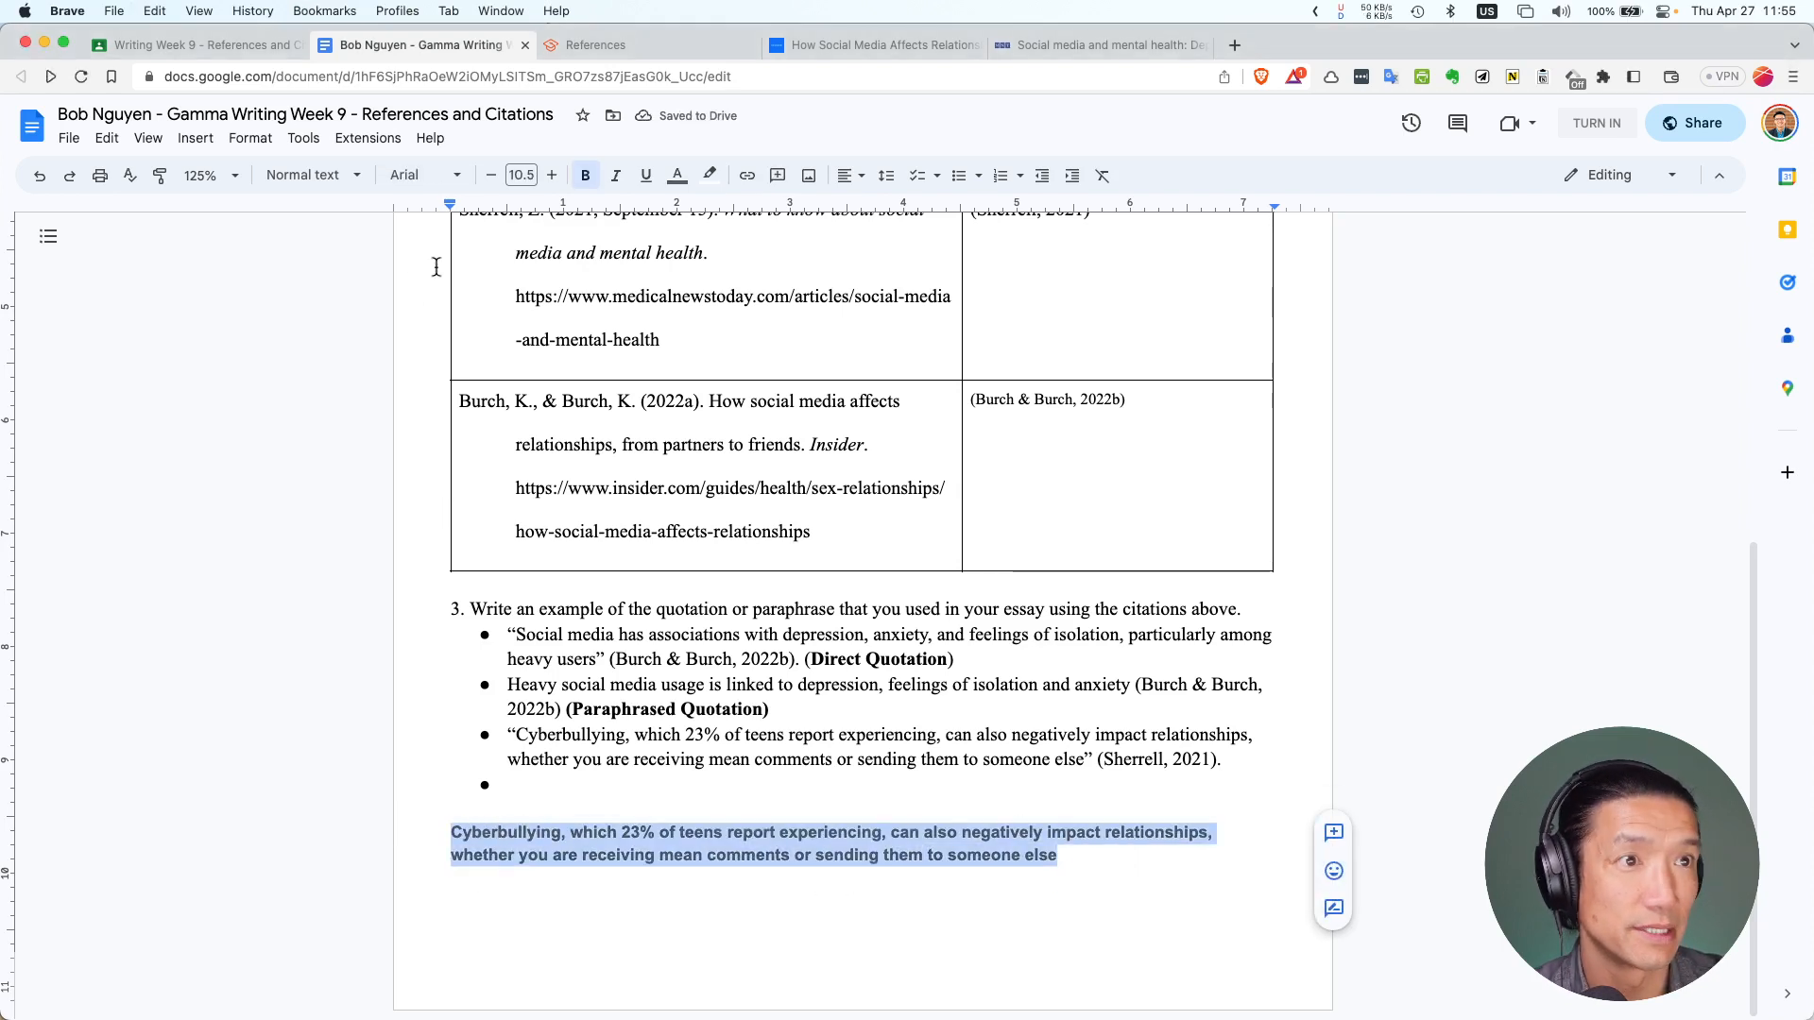
pyautogui.click(458, 176)
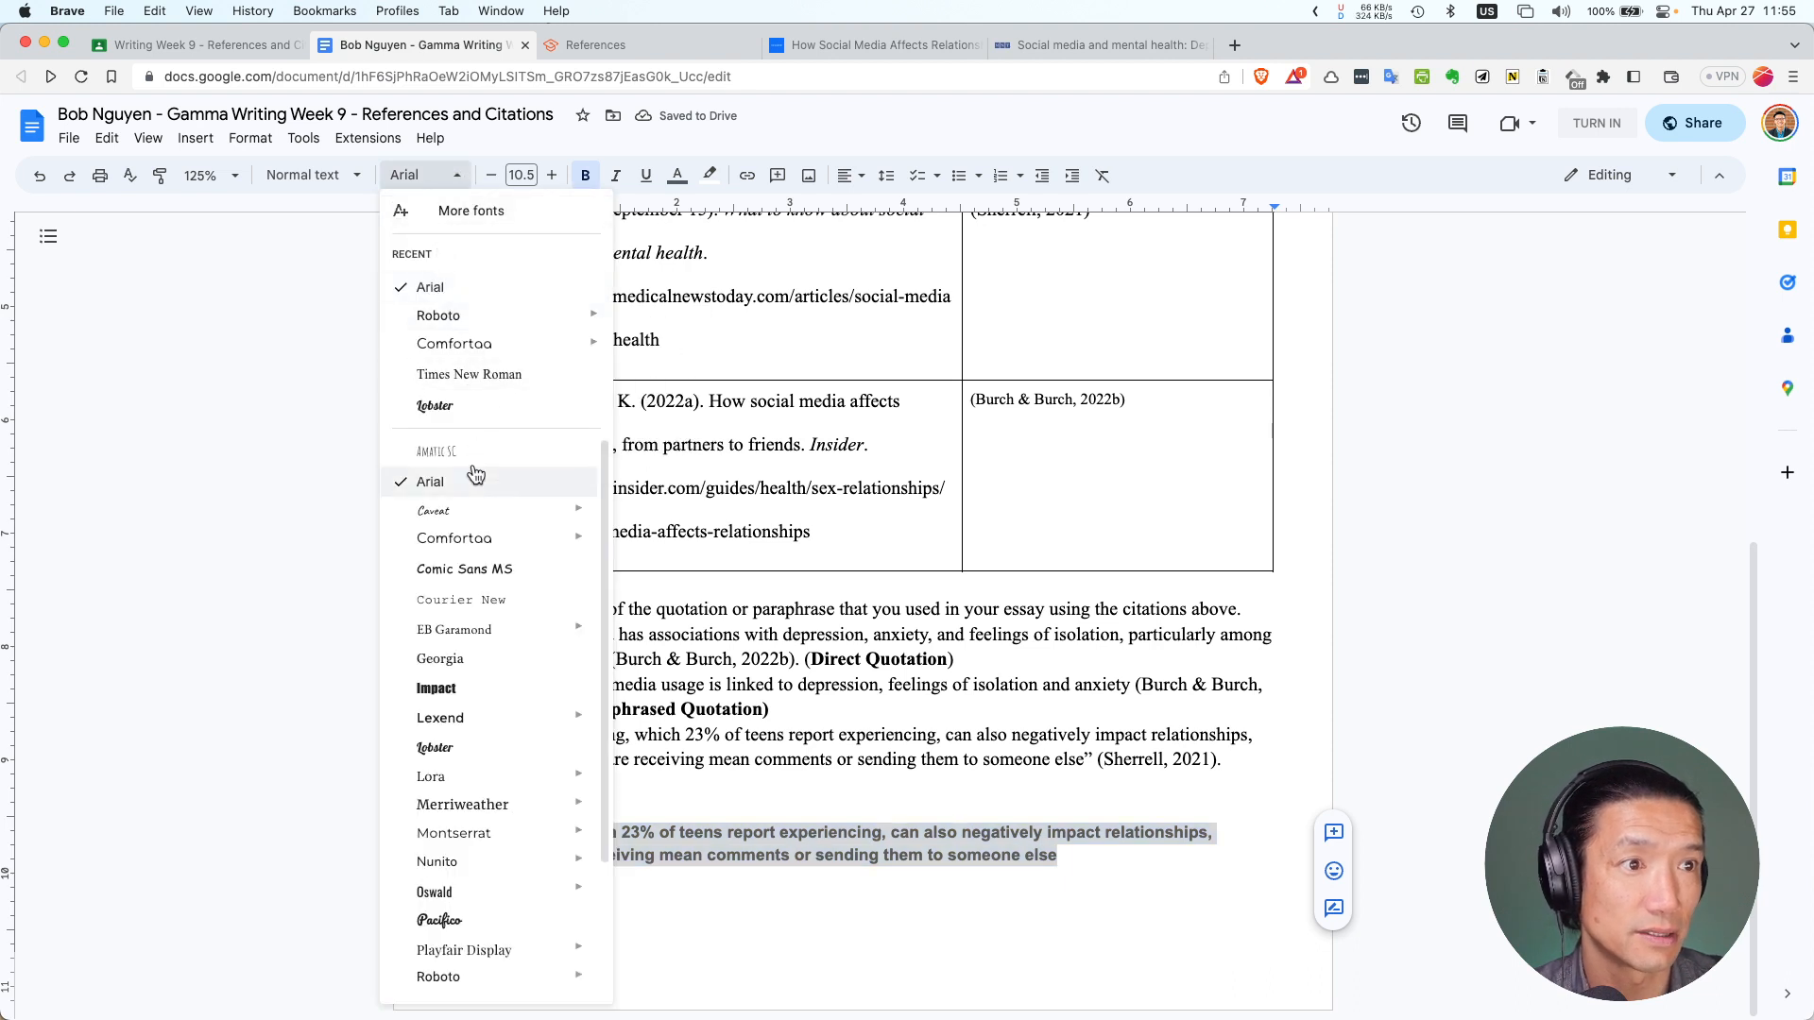
pyautogui.click(524, 374)
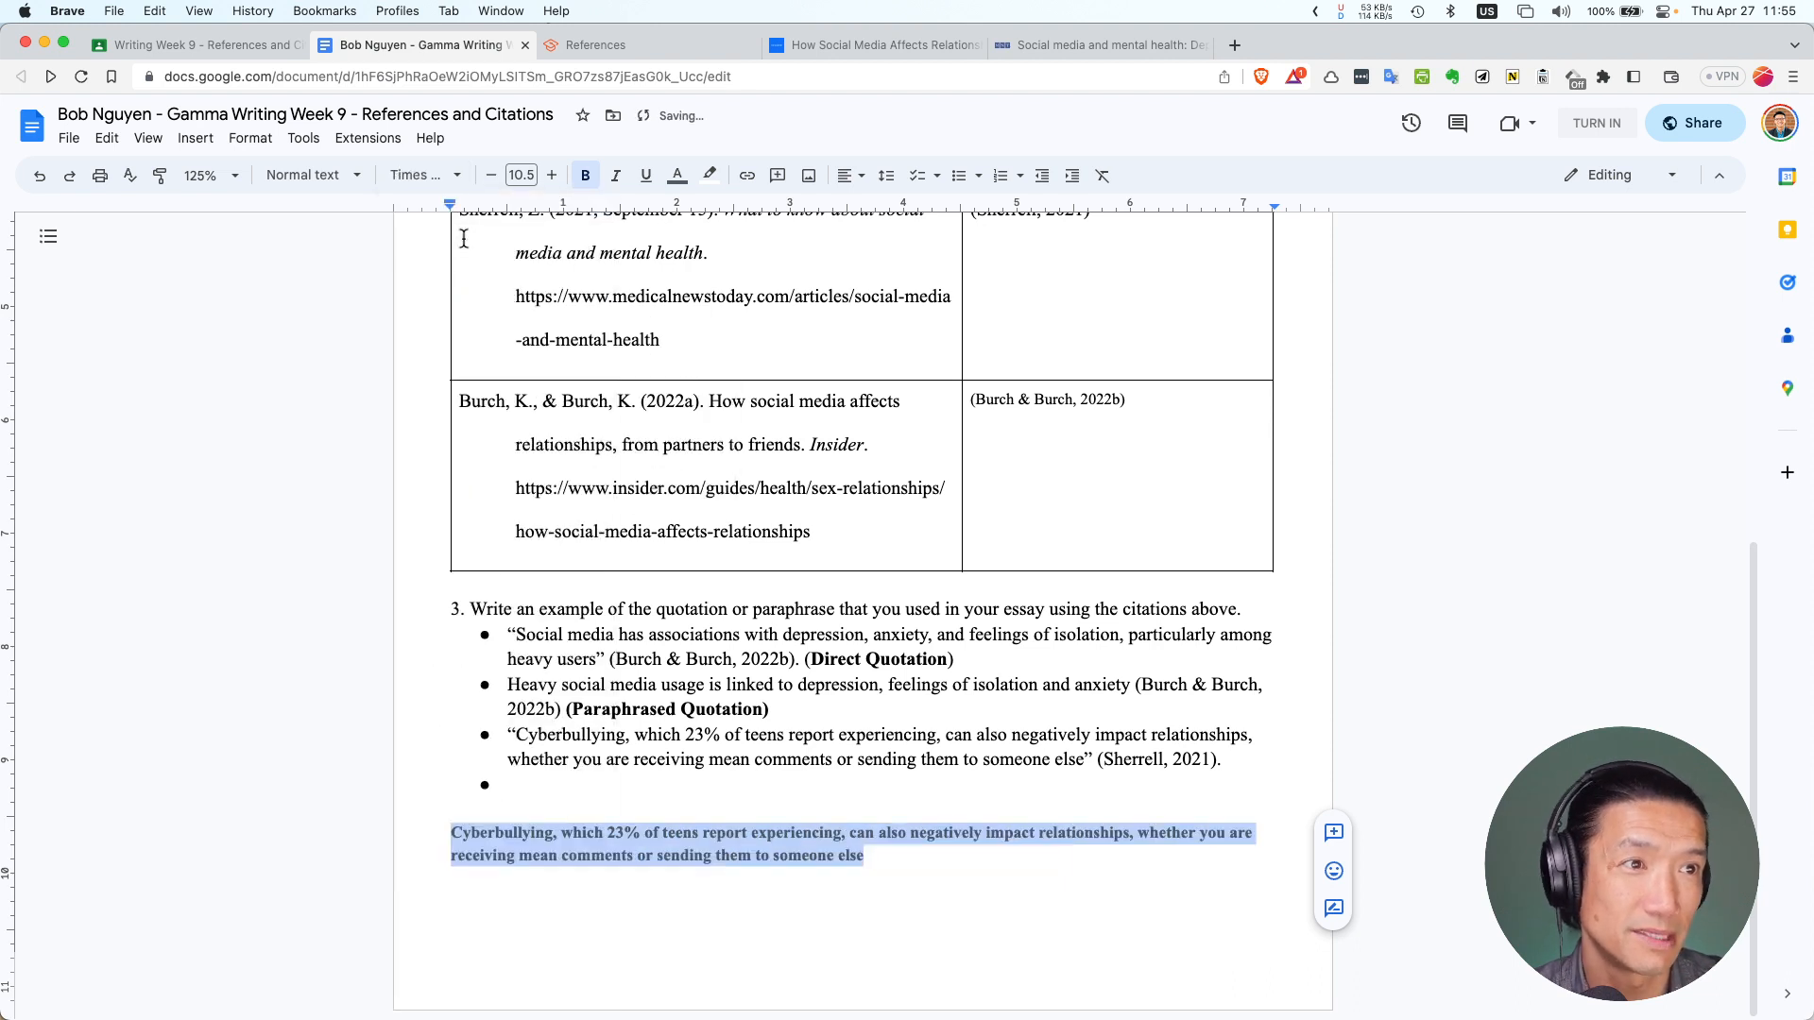
pyautogui.click(551, 176)
pyautogui.click(551, 176)
pyautogui.click(520, 175)
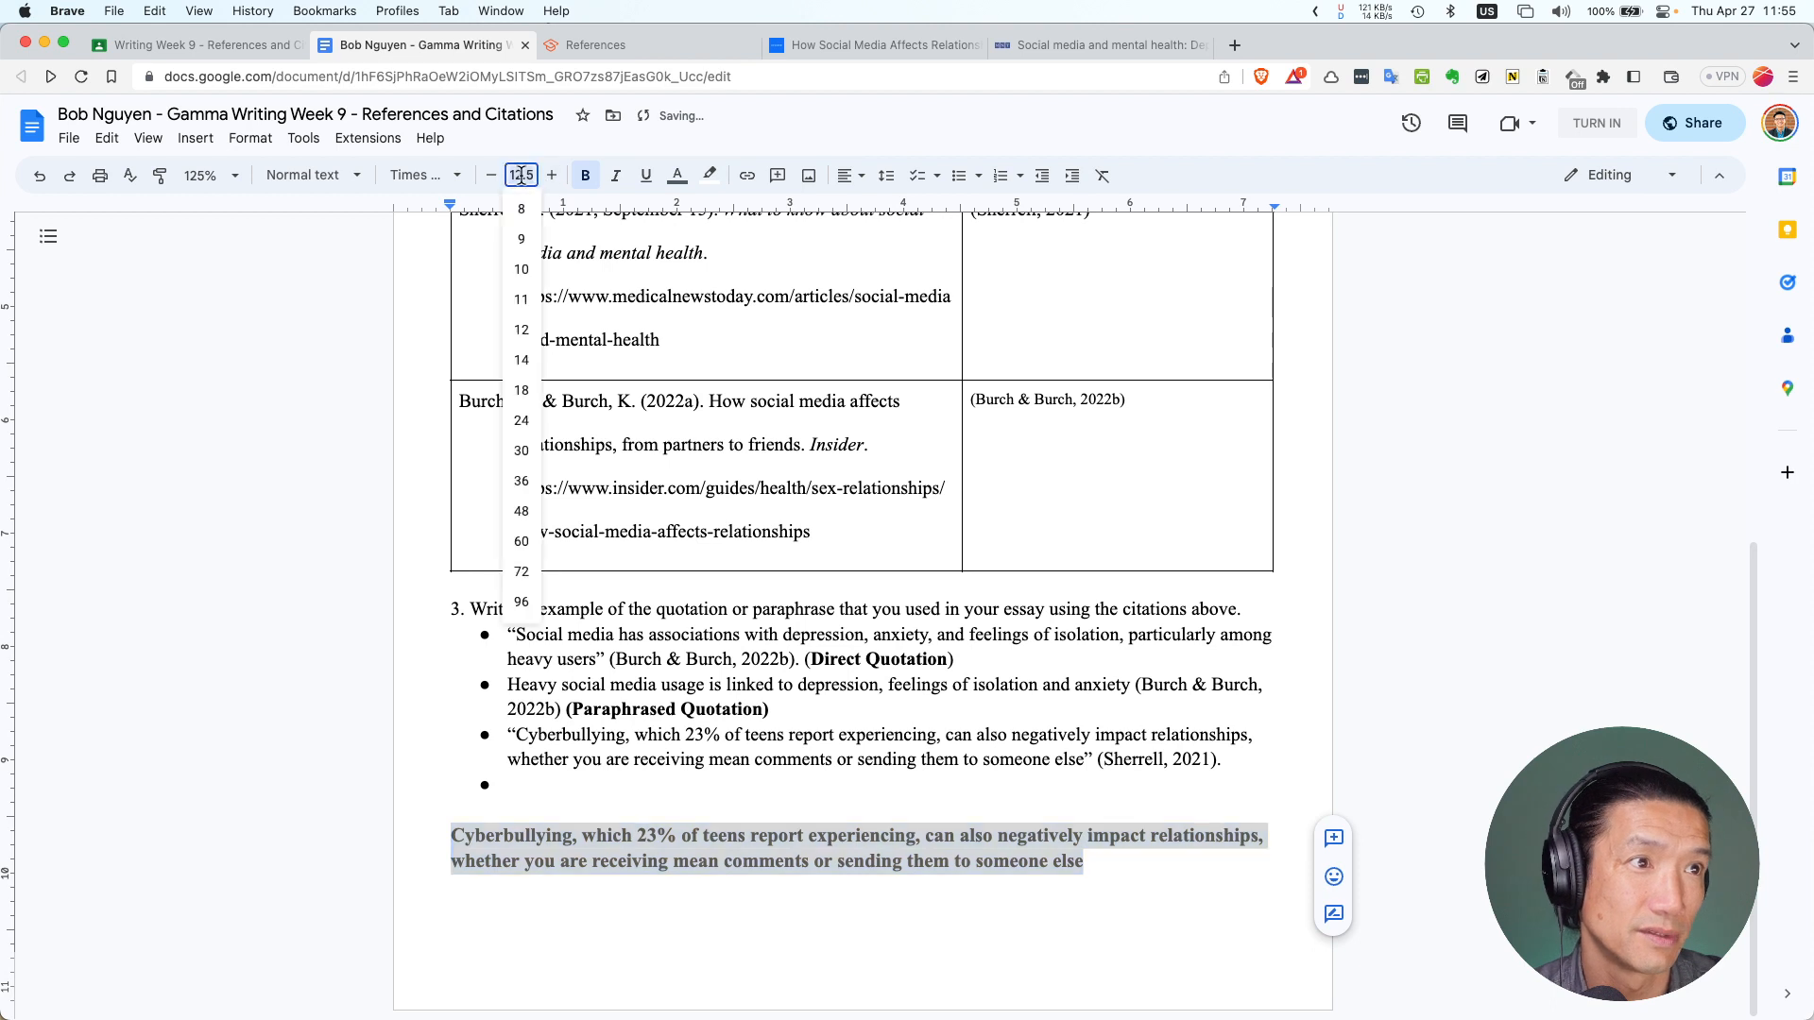
pyautogui.click(521, 330)
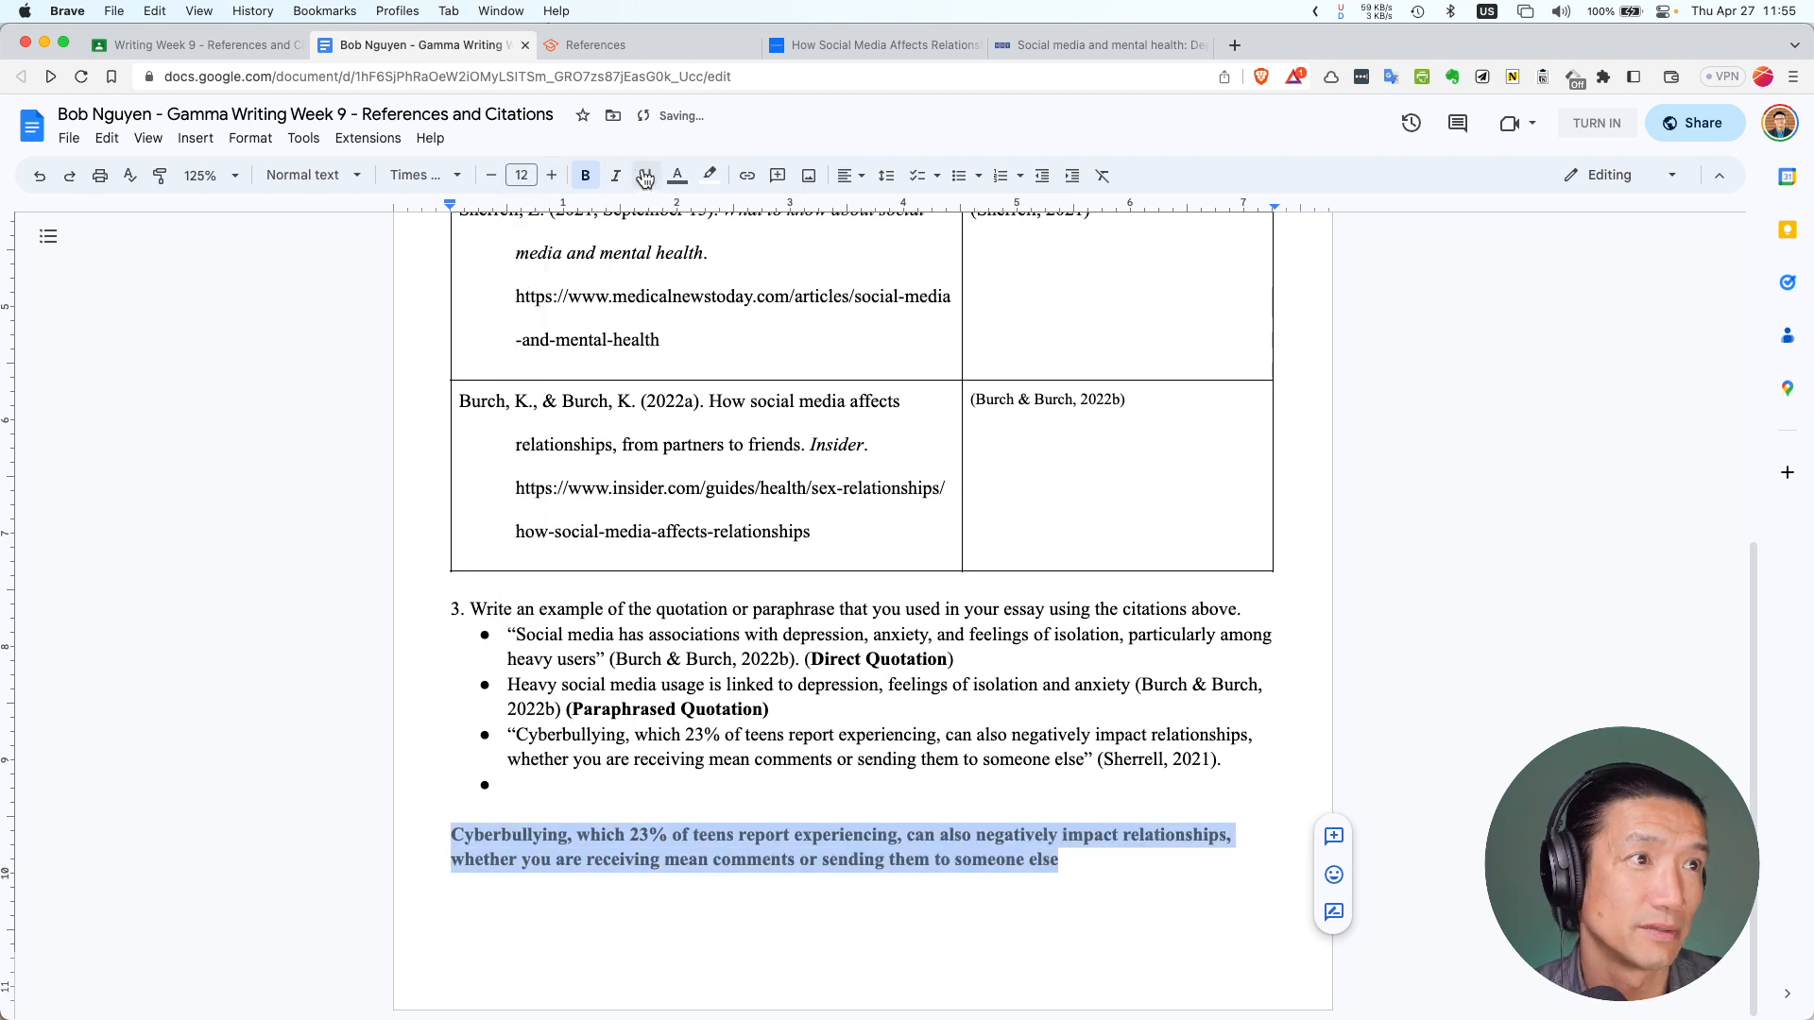
pyautogui.click(685, 185)
pyautogui.click(679, 225)
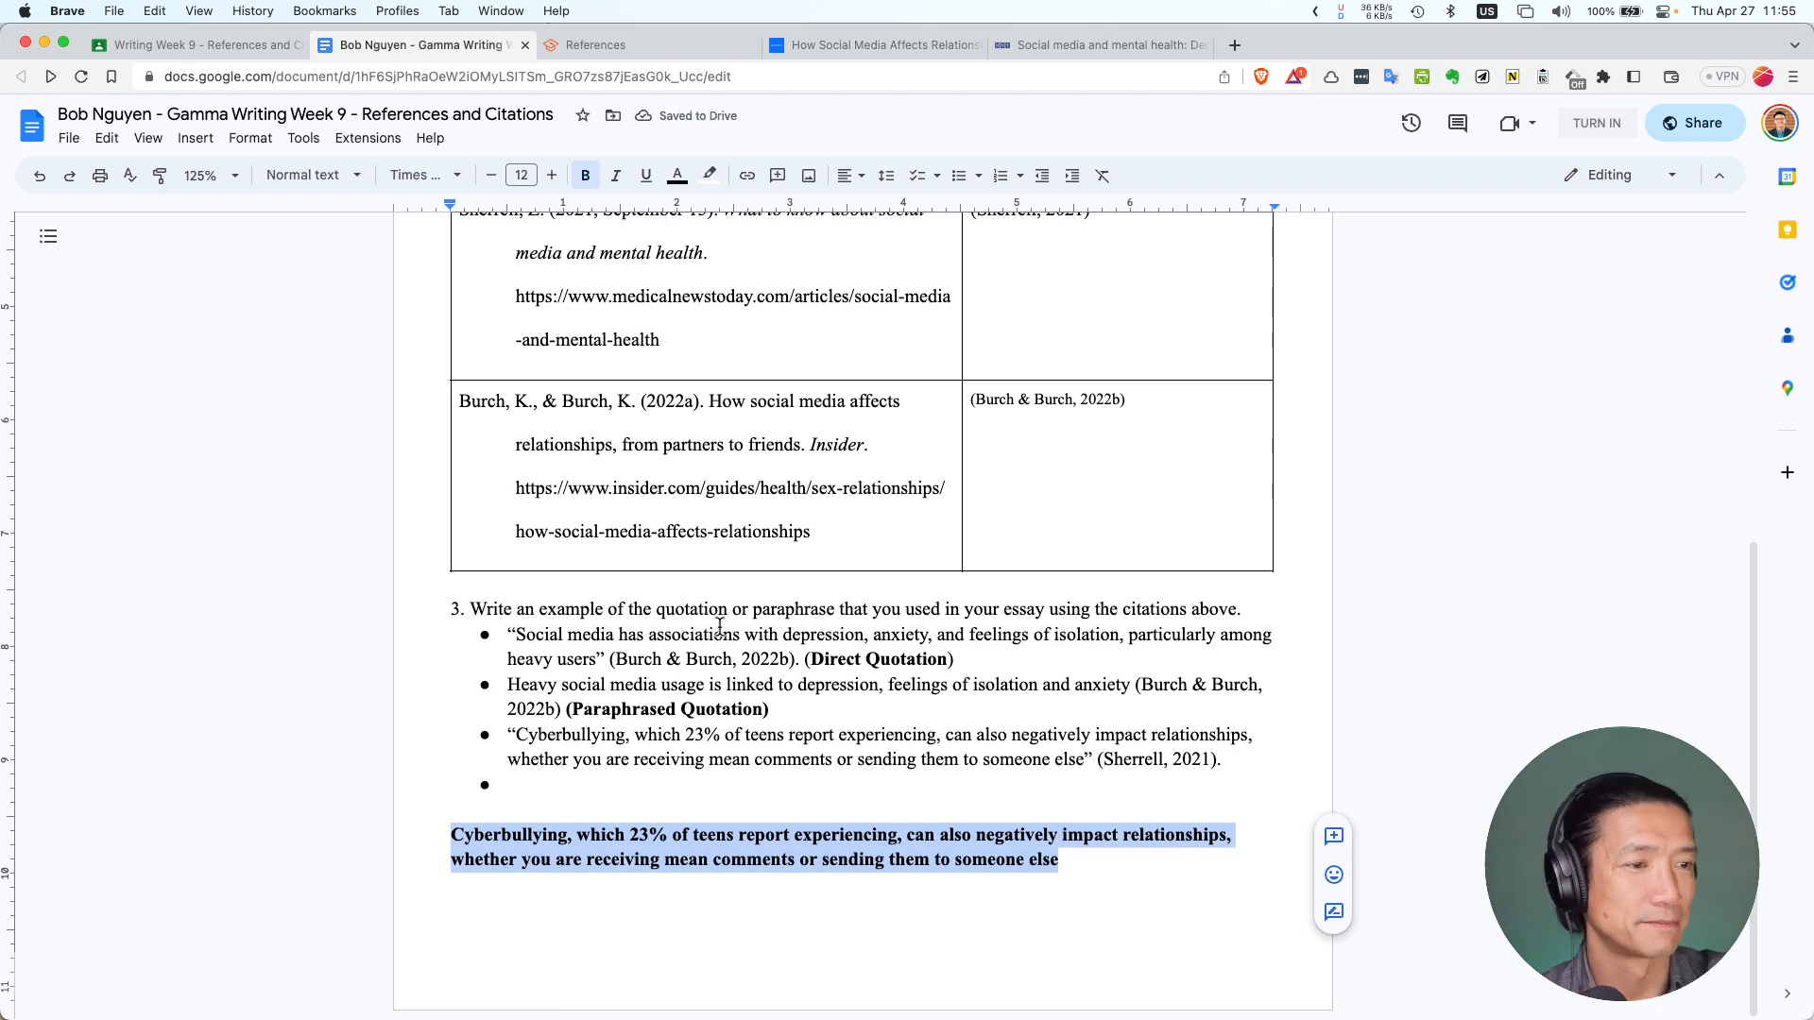
# Turn off bold on the pasted cyberbullying paragraph
pyautogui.click(586, 176)
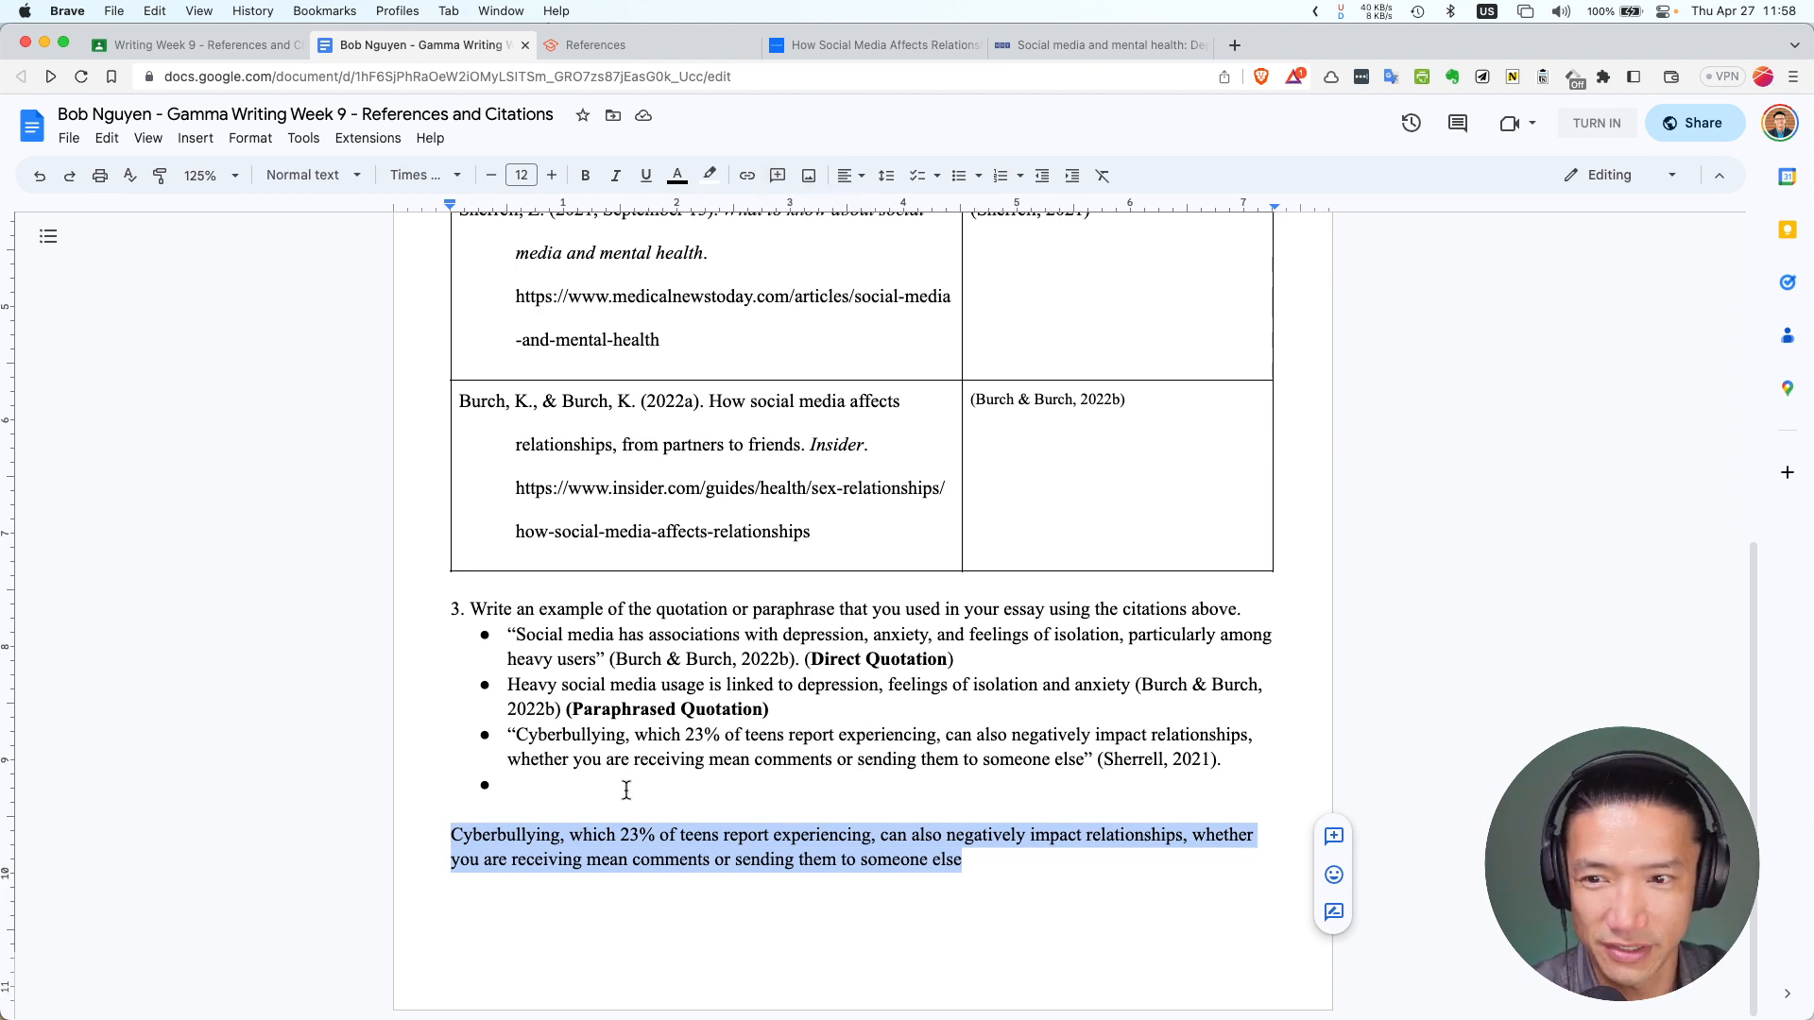
# Begin the fourth bullet with 'Reports states that 23%'
pyautogui.click(589, 791)
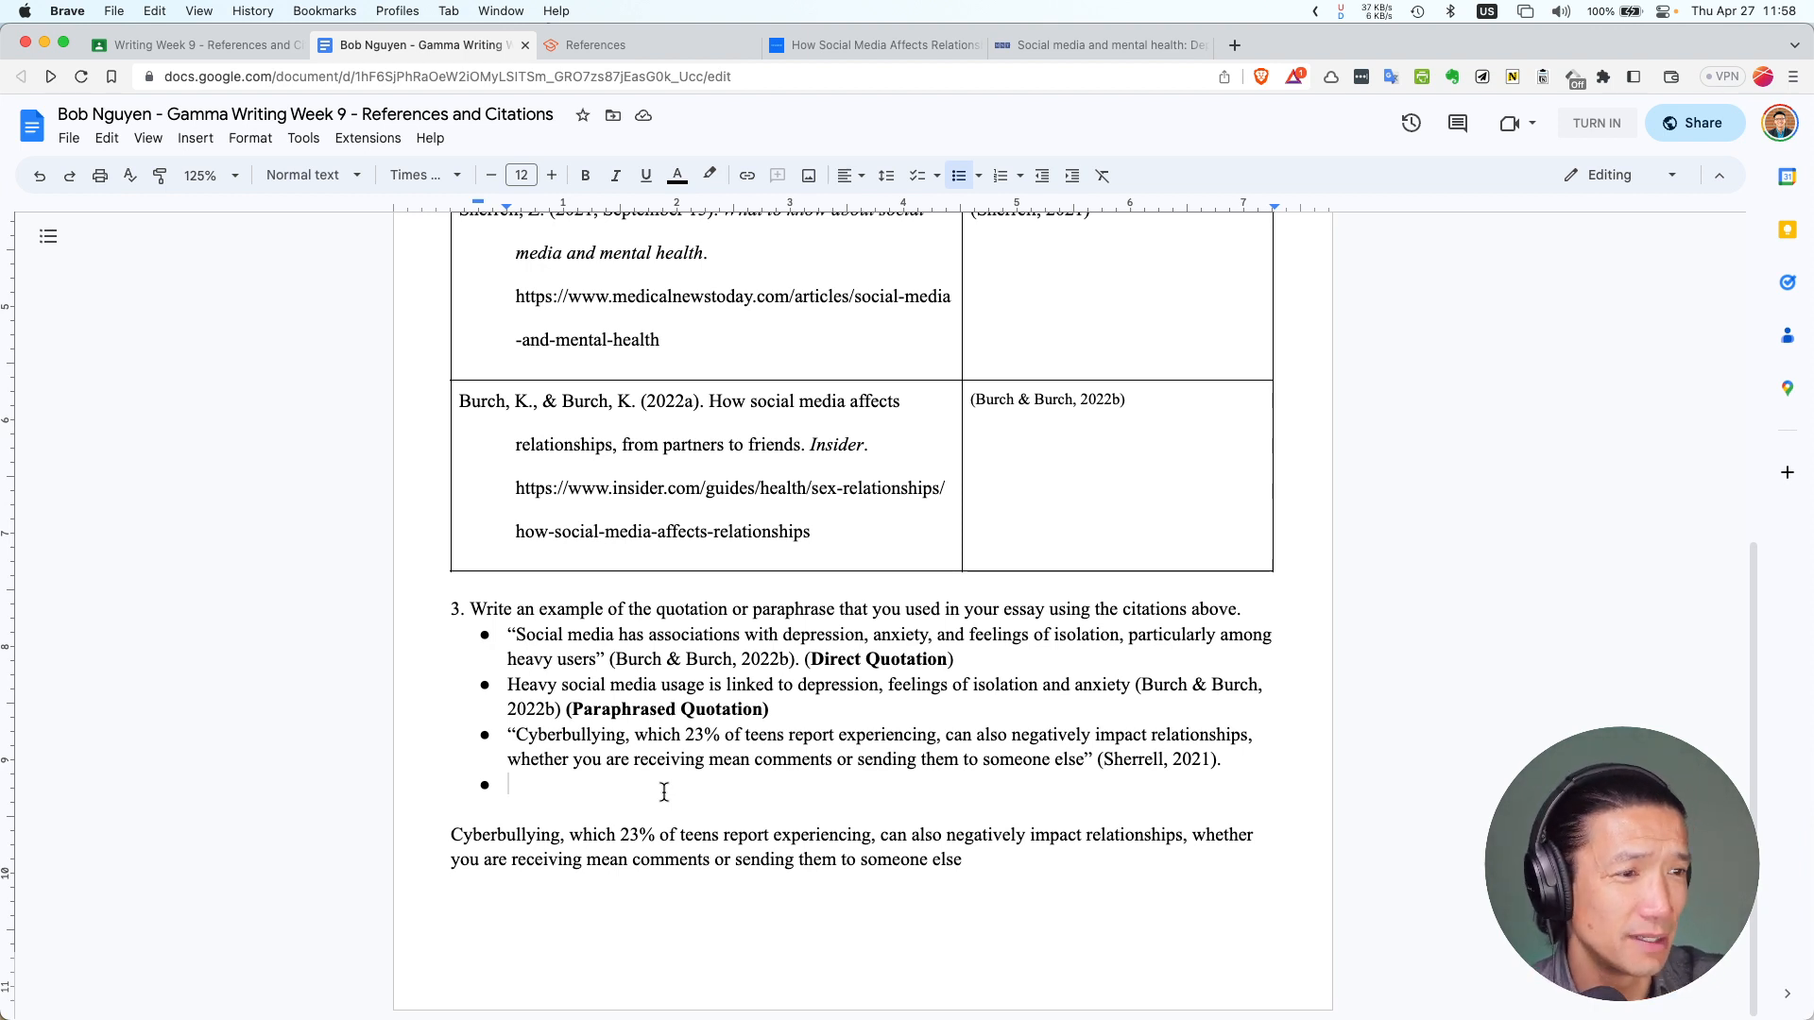
pyautogui.moveTo(635, 737); pyautogui.dragTo(952, 740)
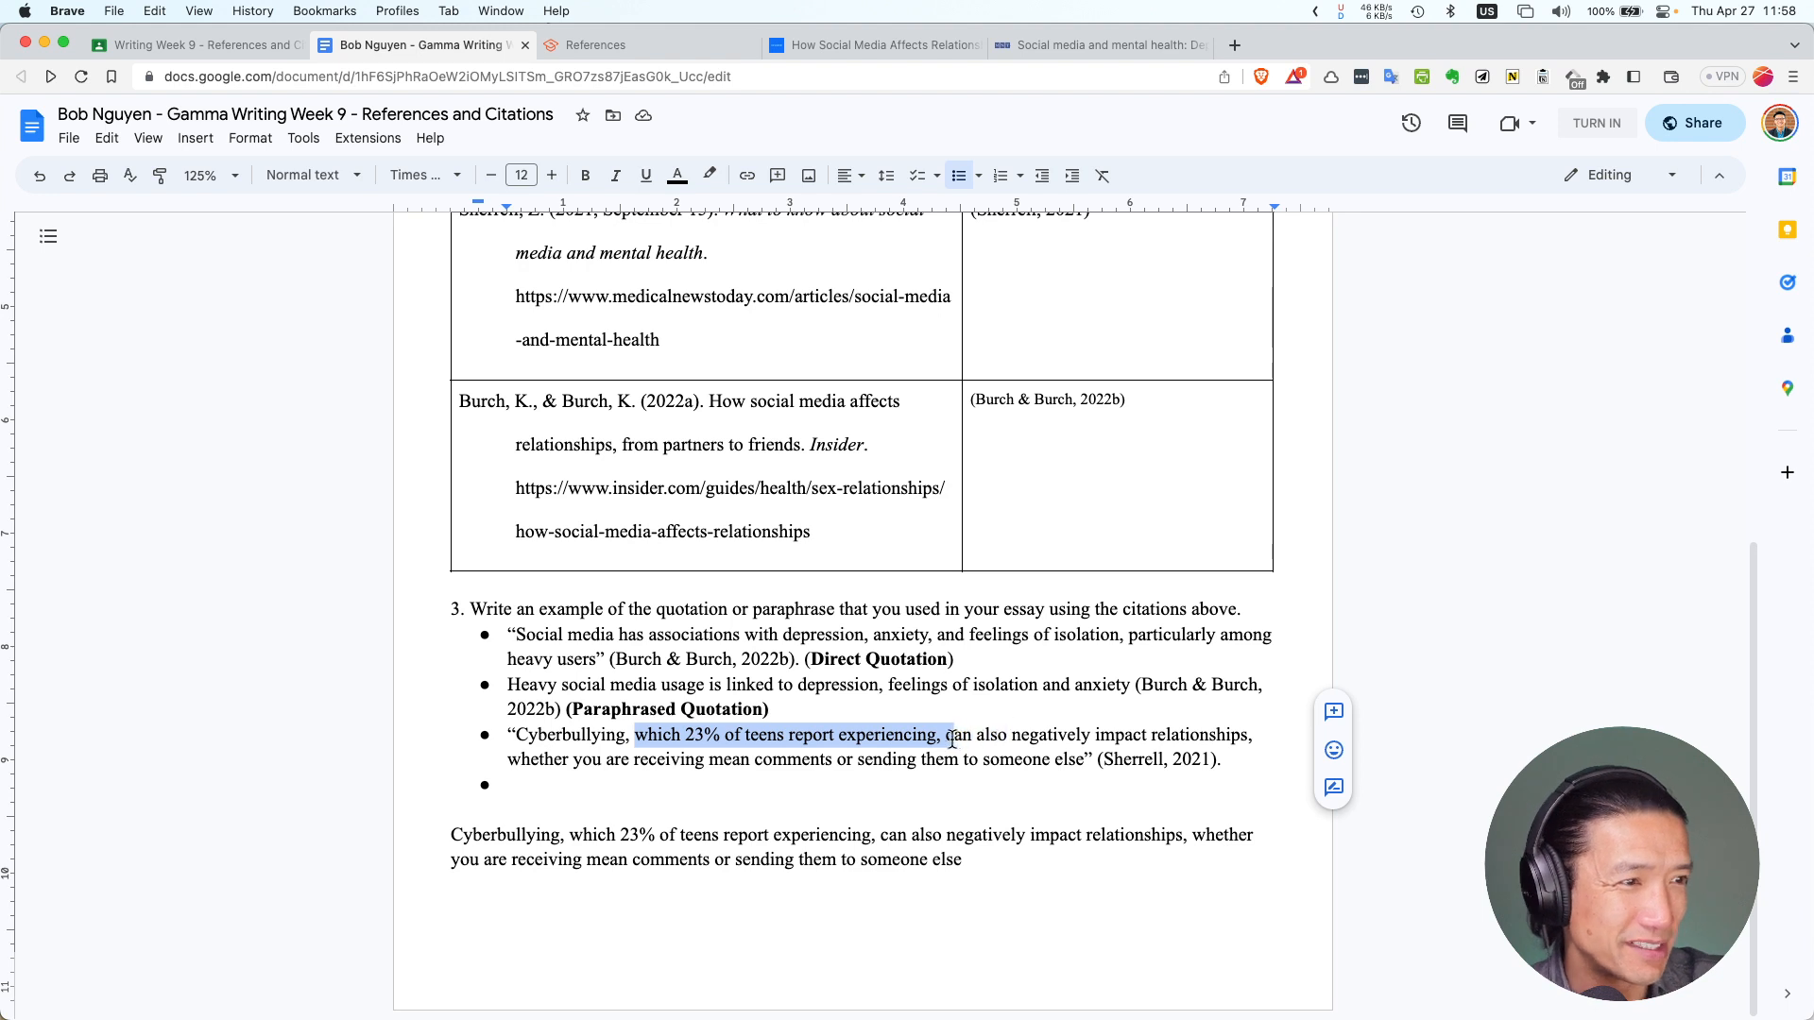
pyautogui.click(630, 790)
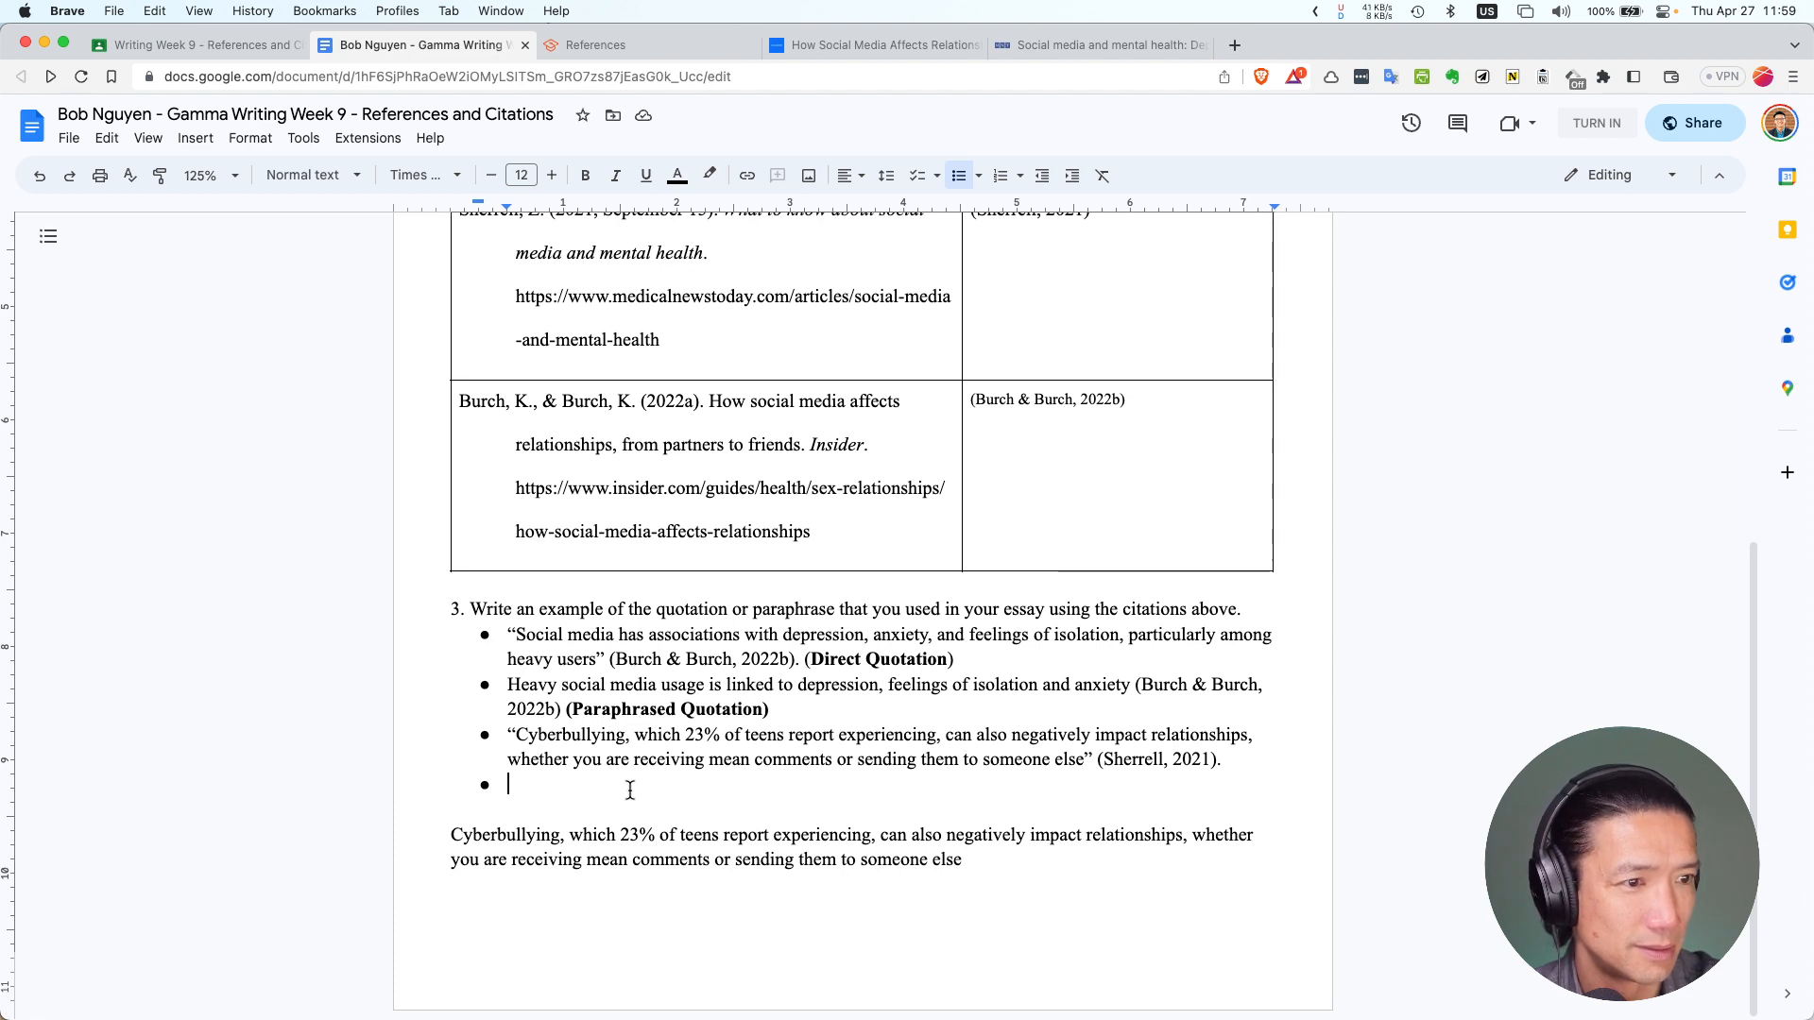
pyautogui.write('Cyber')
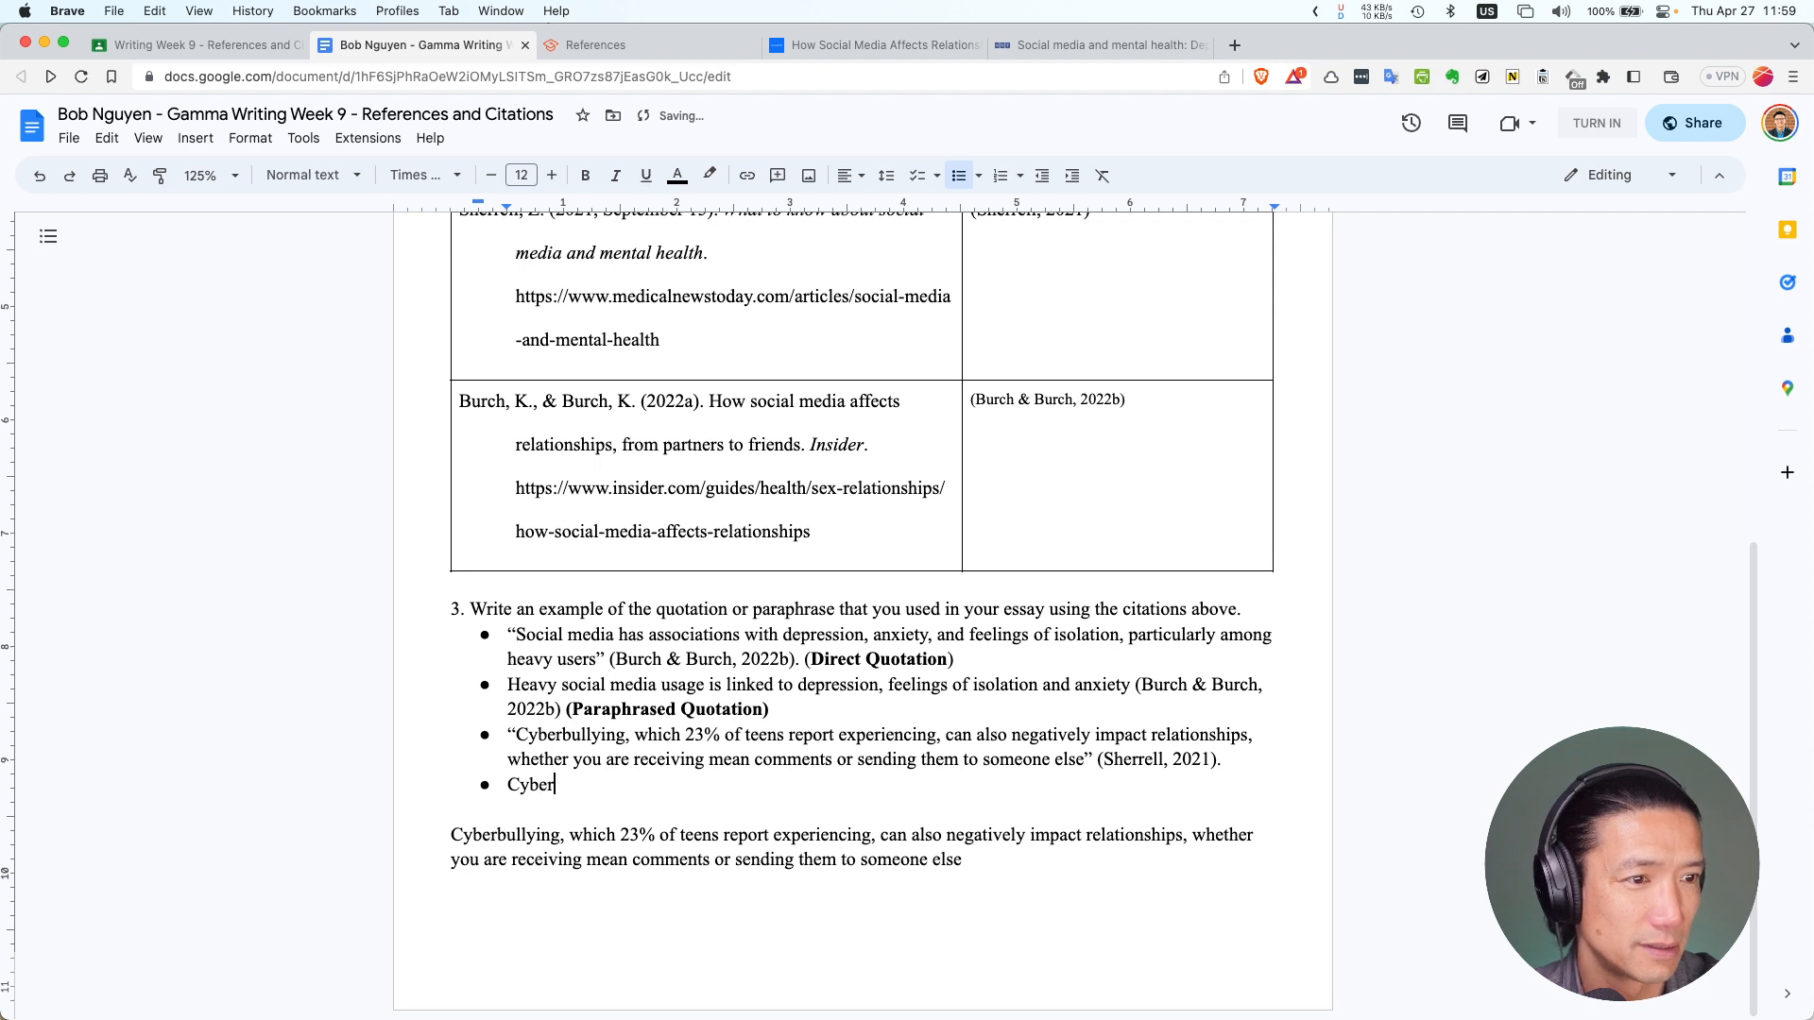
pyautogui.press('BackSpace')
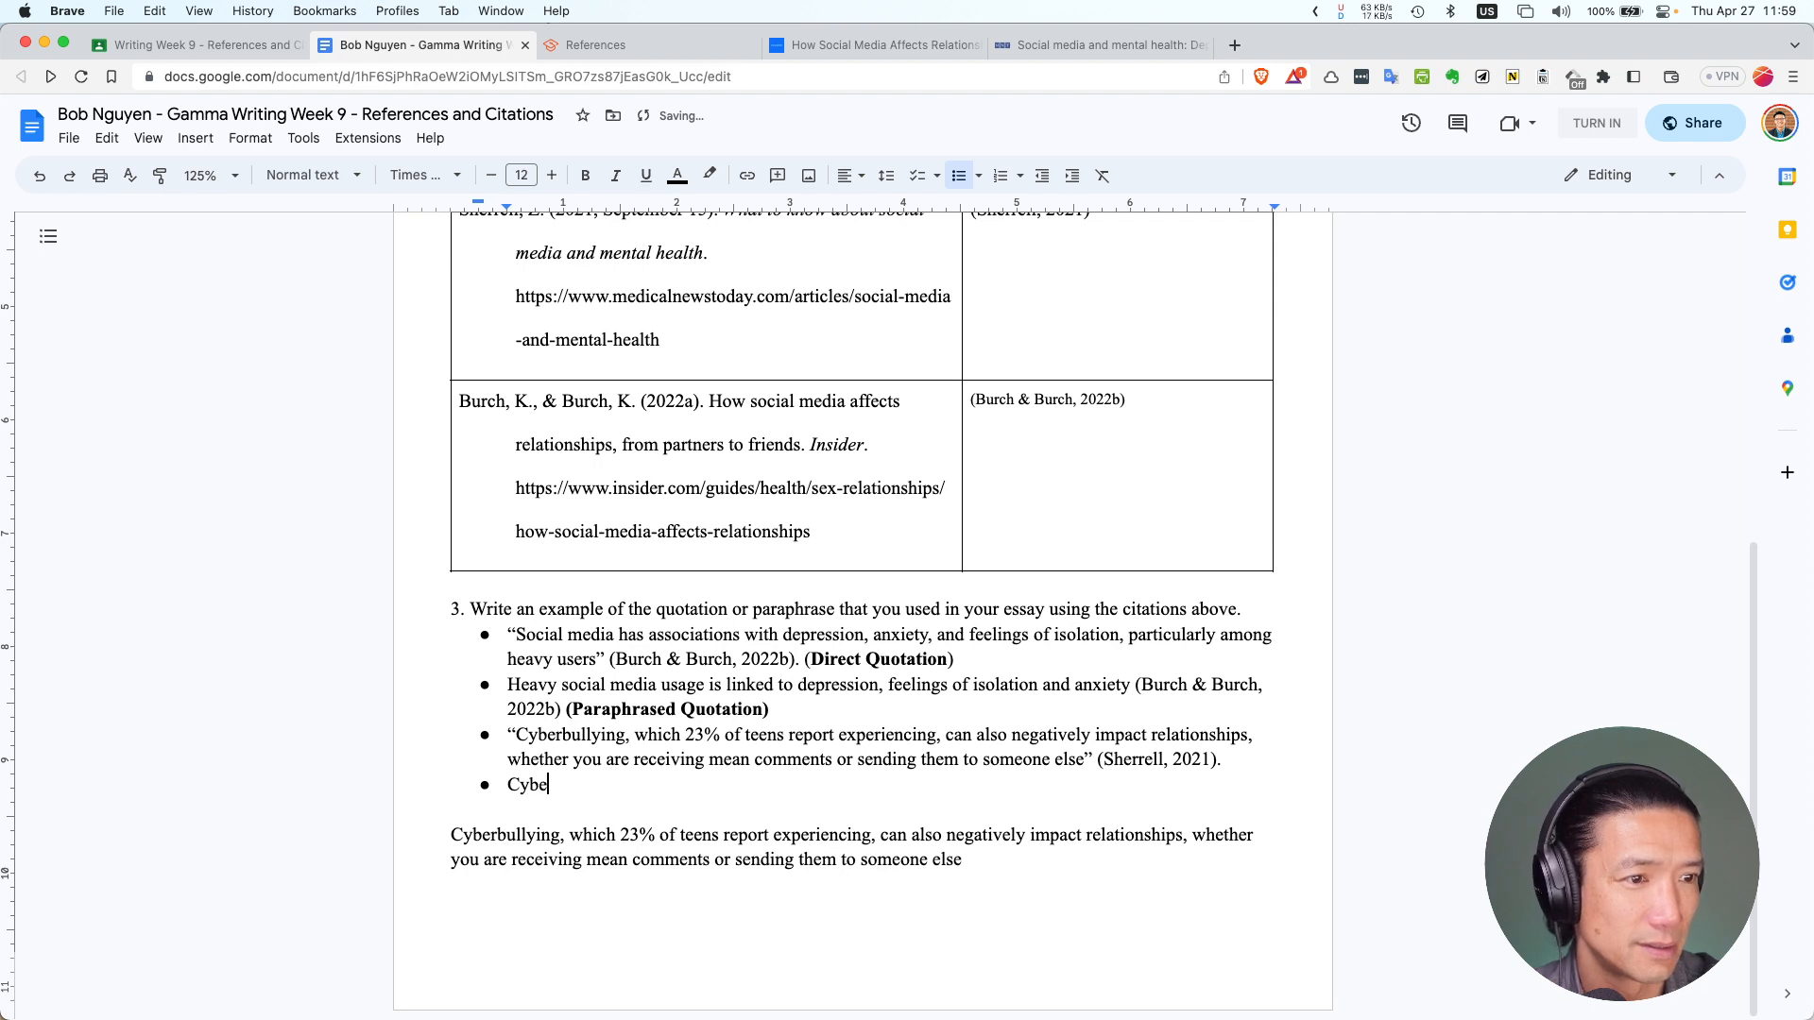
pyautogui.write('rbully')
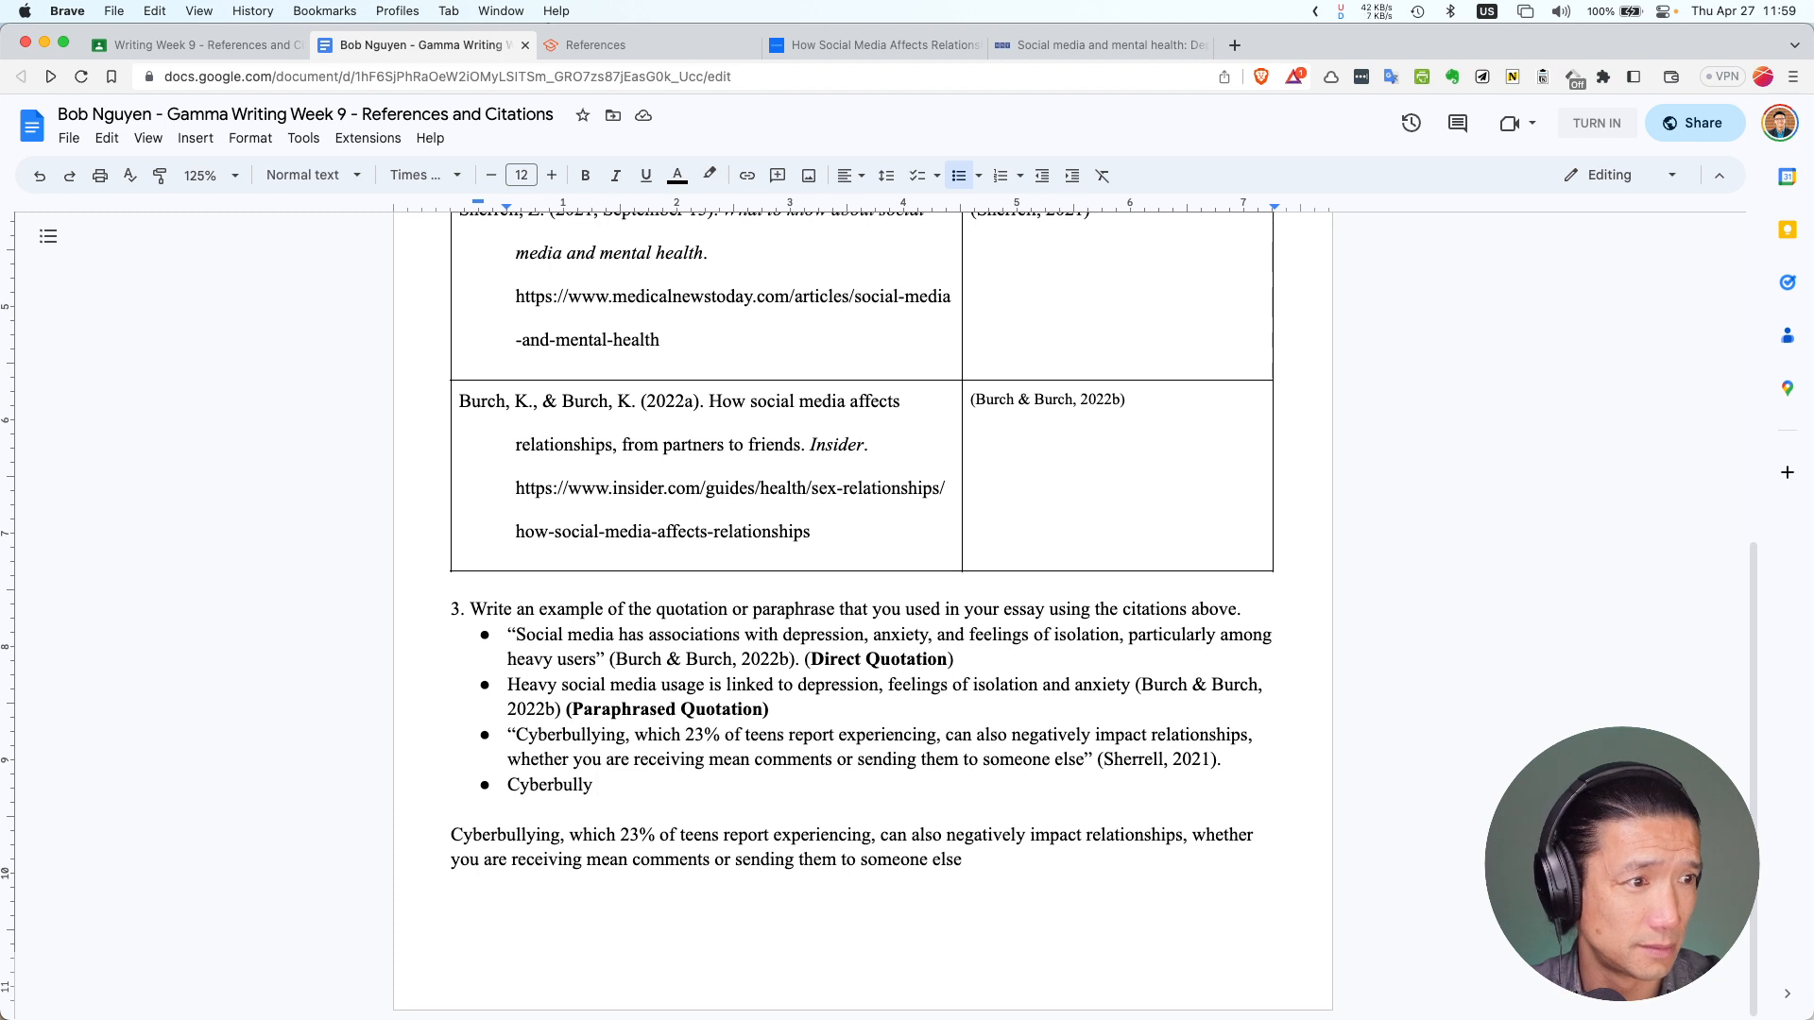
pyautogui.press('BackSpace')
pyautogui.press('BackSpace')
pyautogui.press('BackSpace')
pyautogui.press('BackSpace')
pyautogui.press('BackSpace')
pyautogui.press('BackSpace')
pyautogui.press('BackSpace')
pyautogui.press('BackSpace')
pyautogui.press('BackSpace')
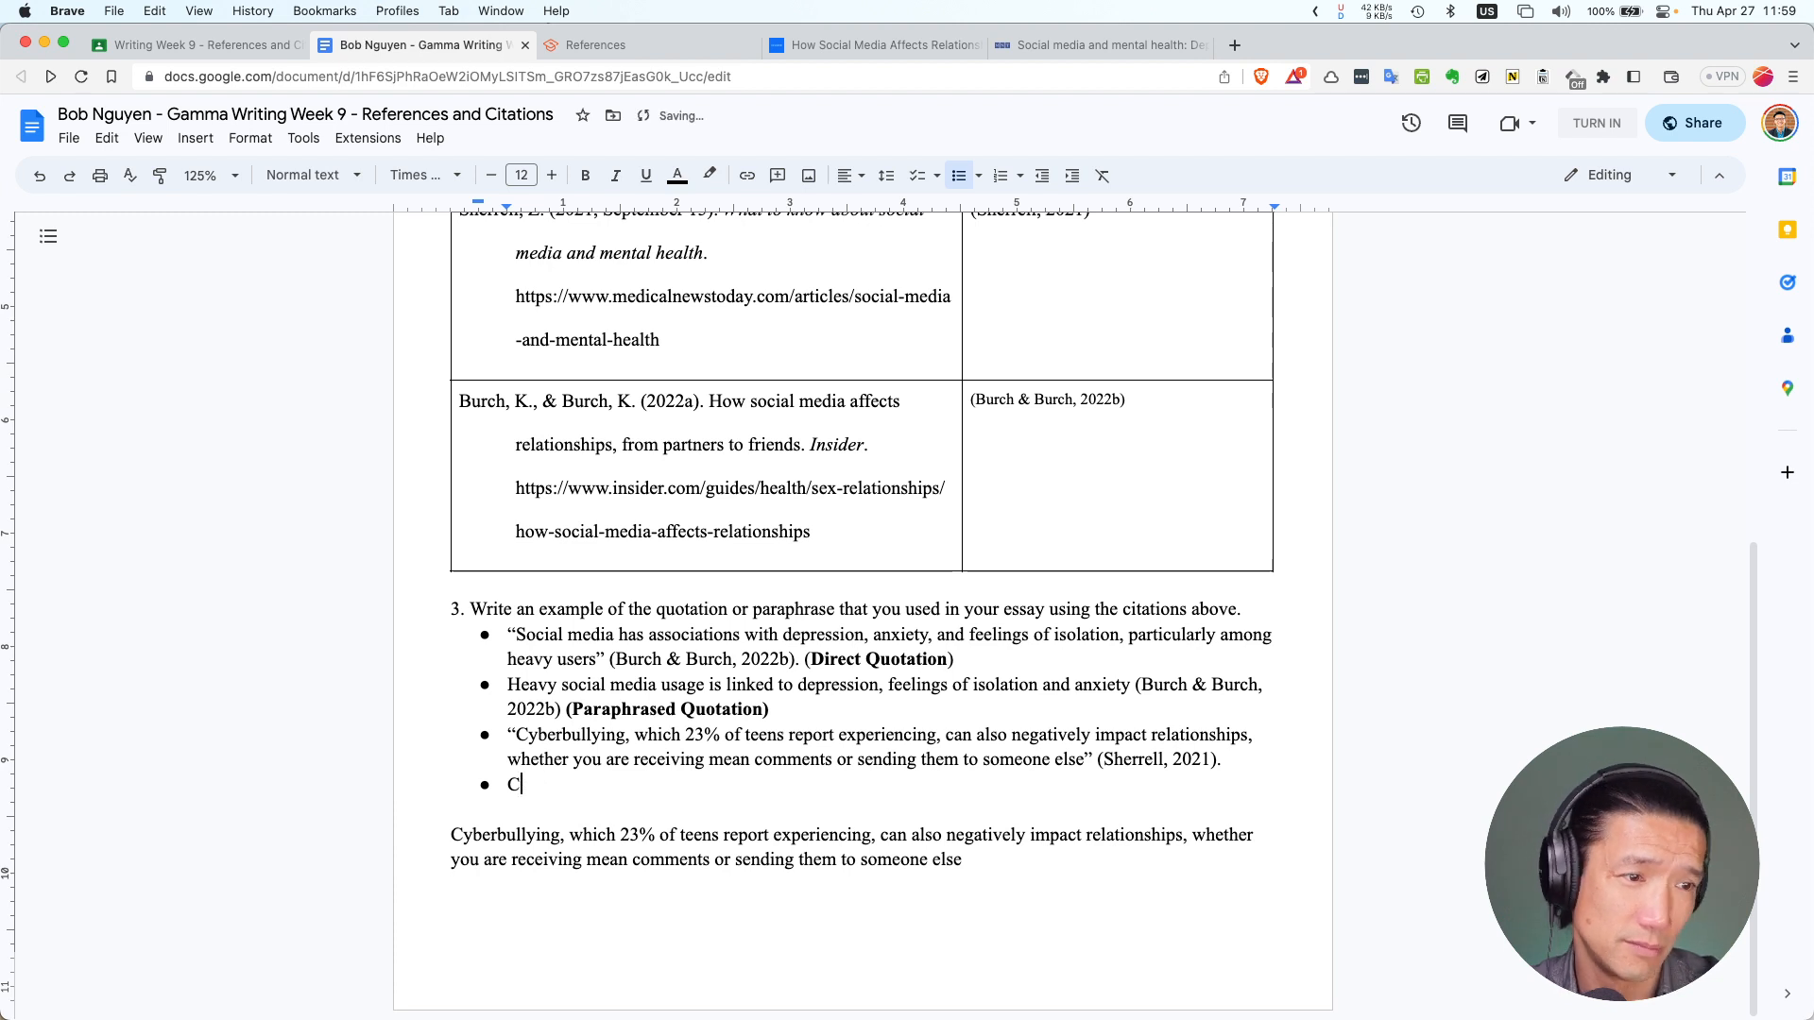
pyautogui.write('Reports ')
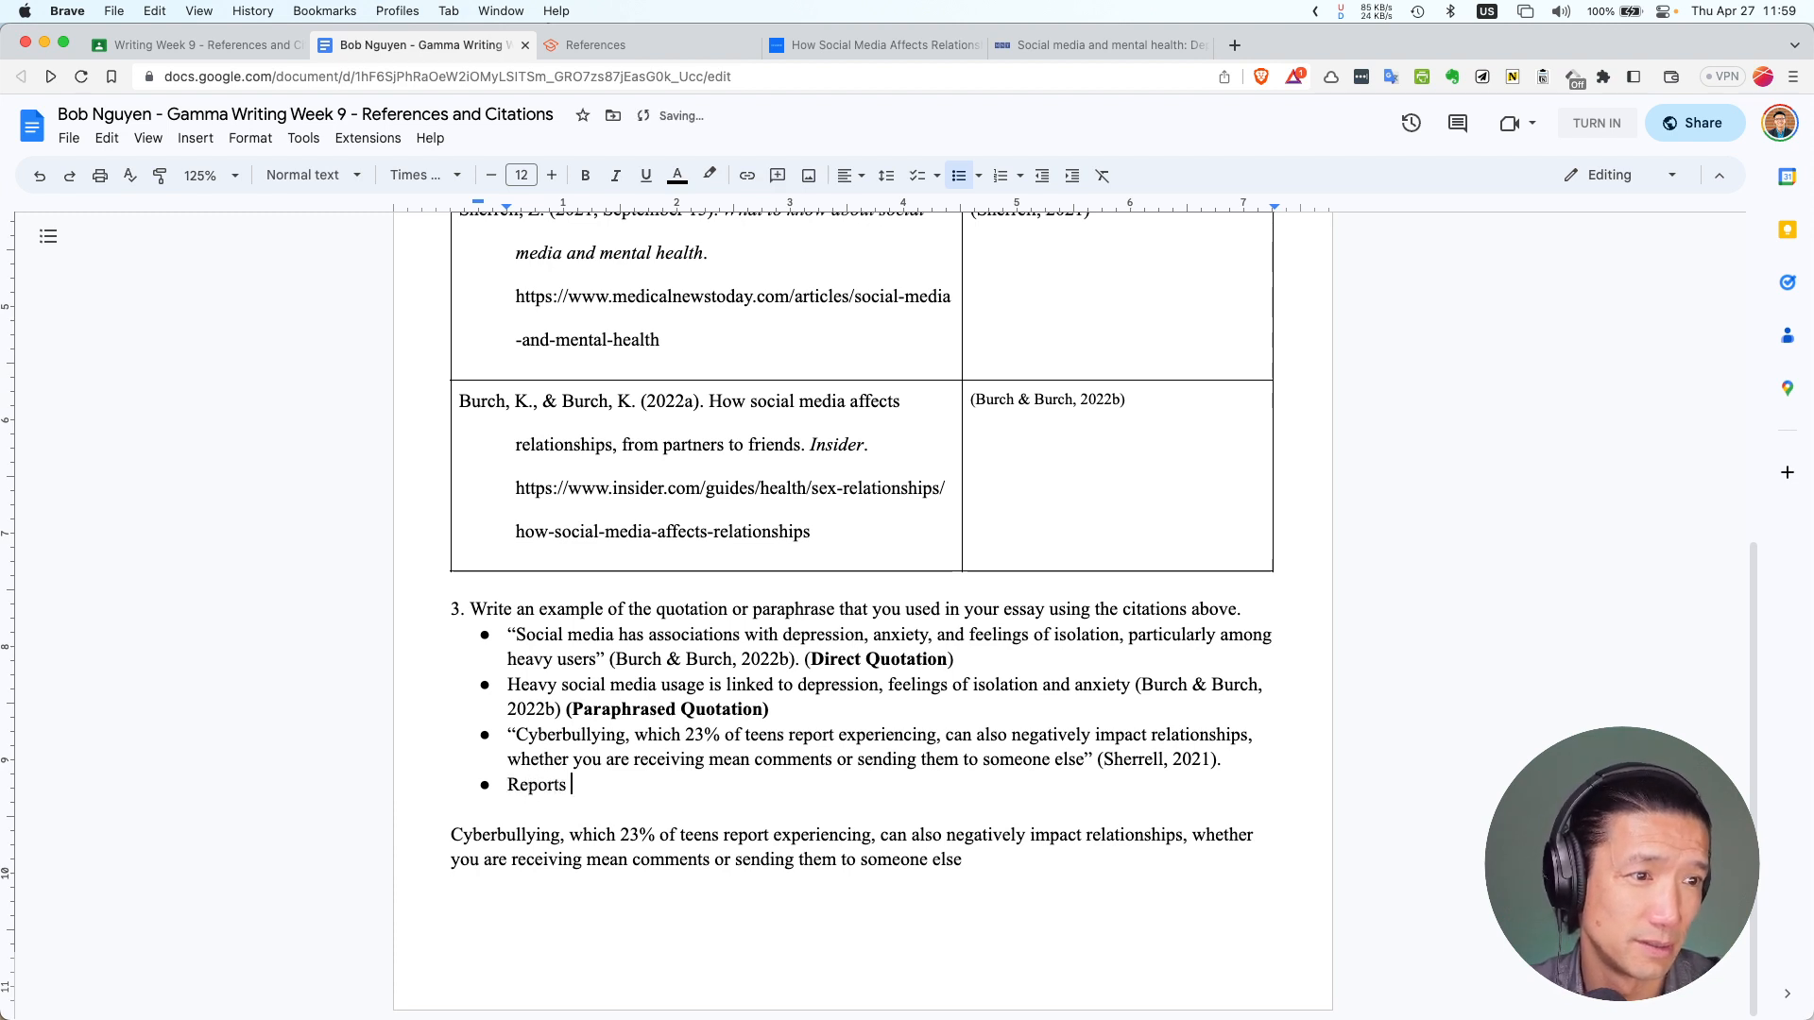
pyautogui.write('that')
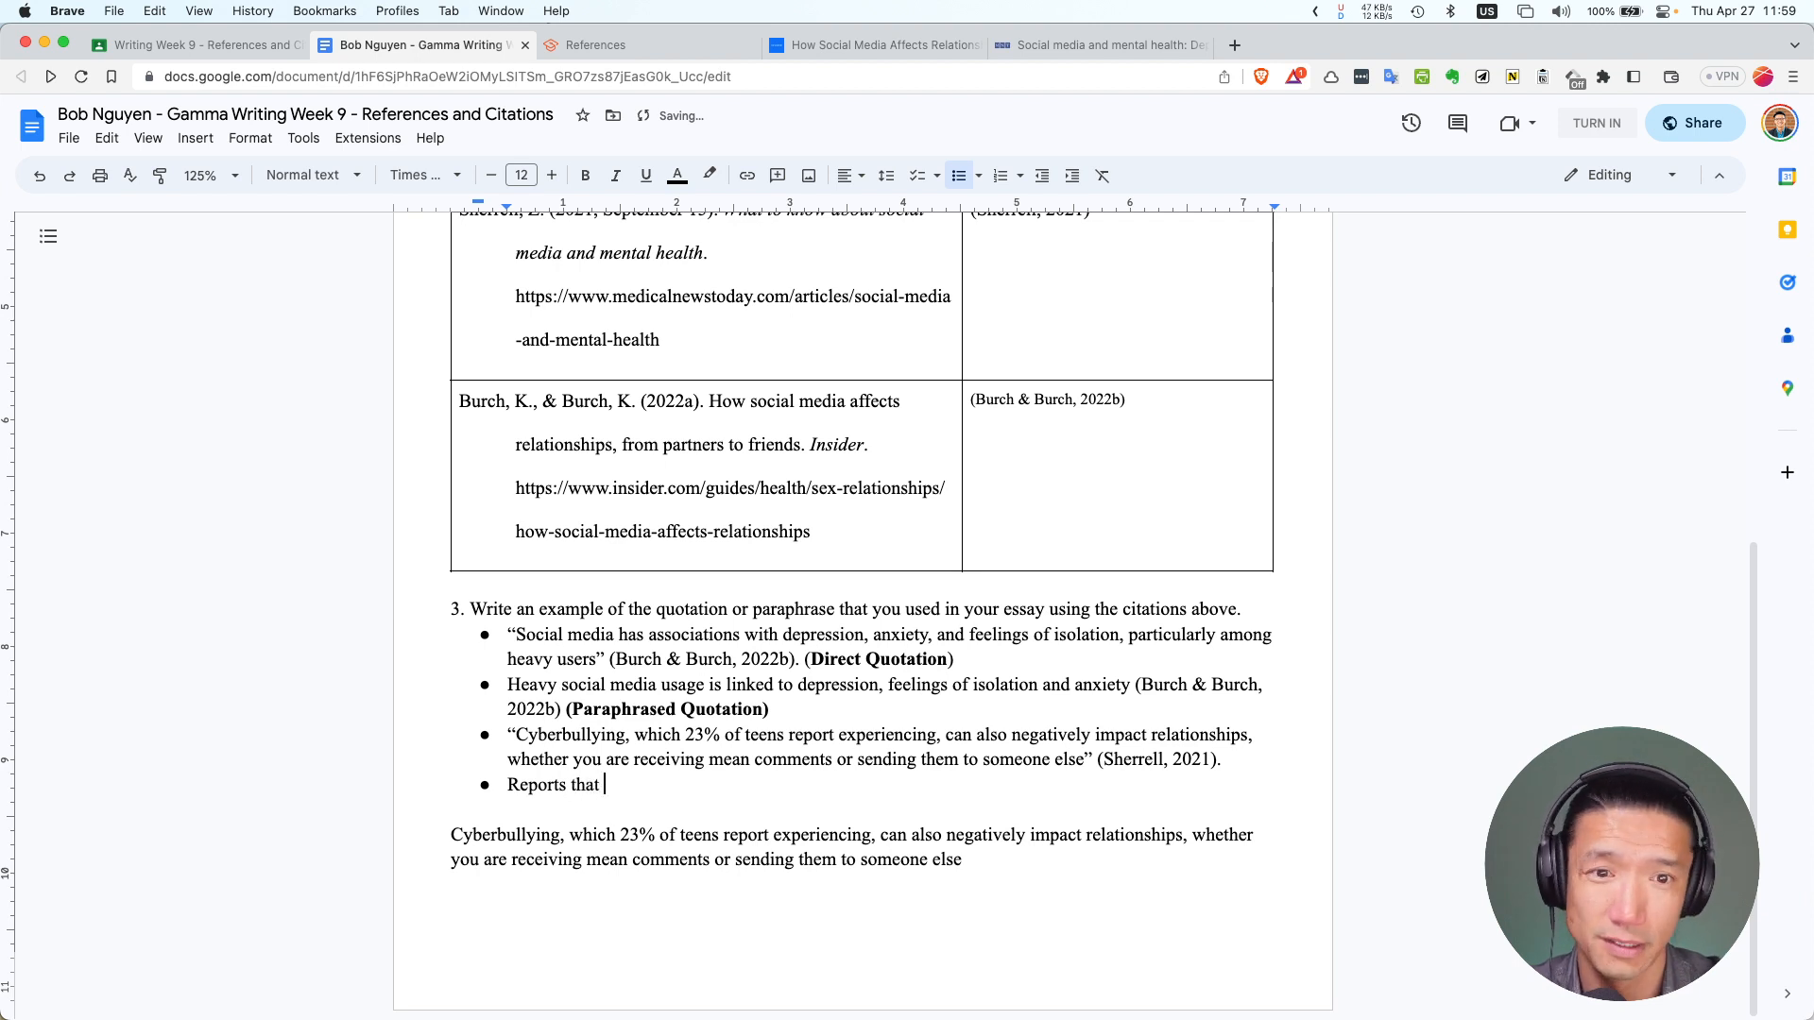
pyautogui.press('BackSpace')
pyautogui.press('BackSpace')
pyautogui.press('BackSpace')
pyautogui.press('BackSpace')
pyautogui.write('states')
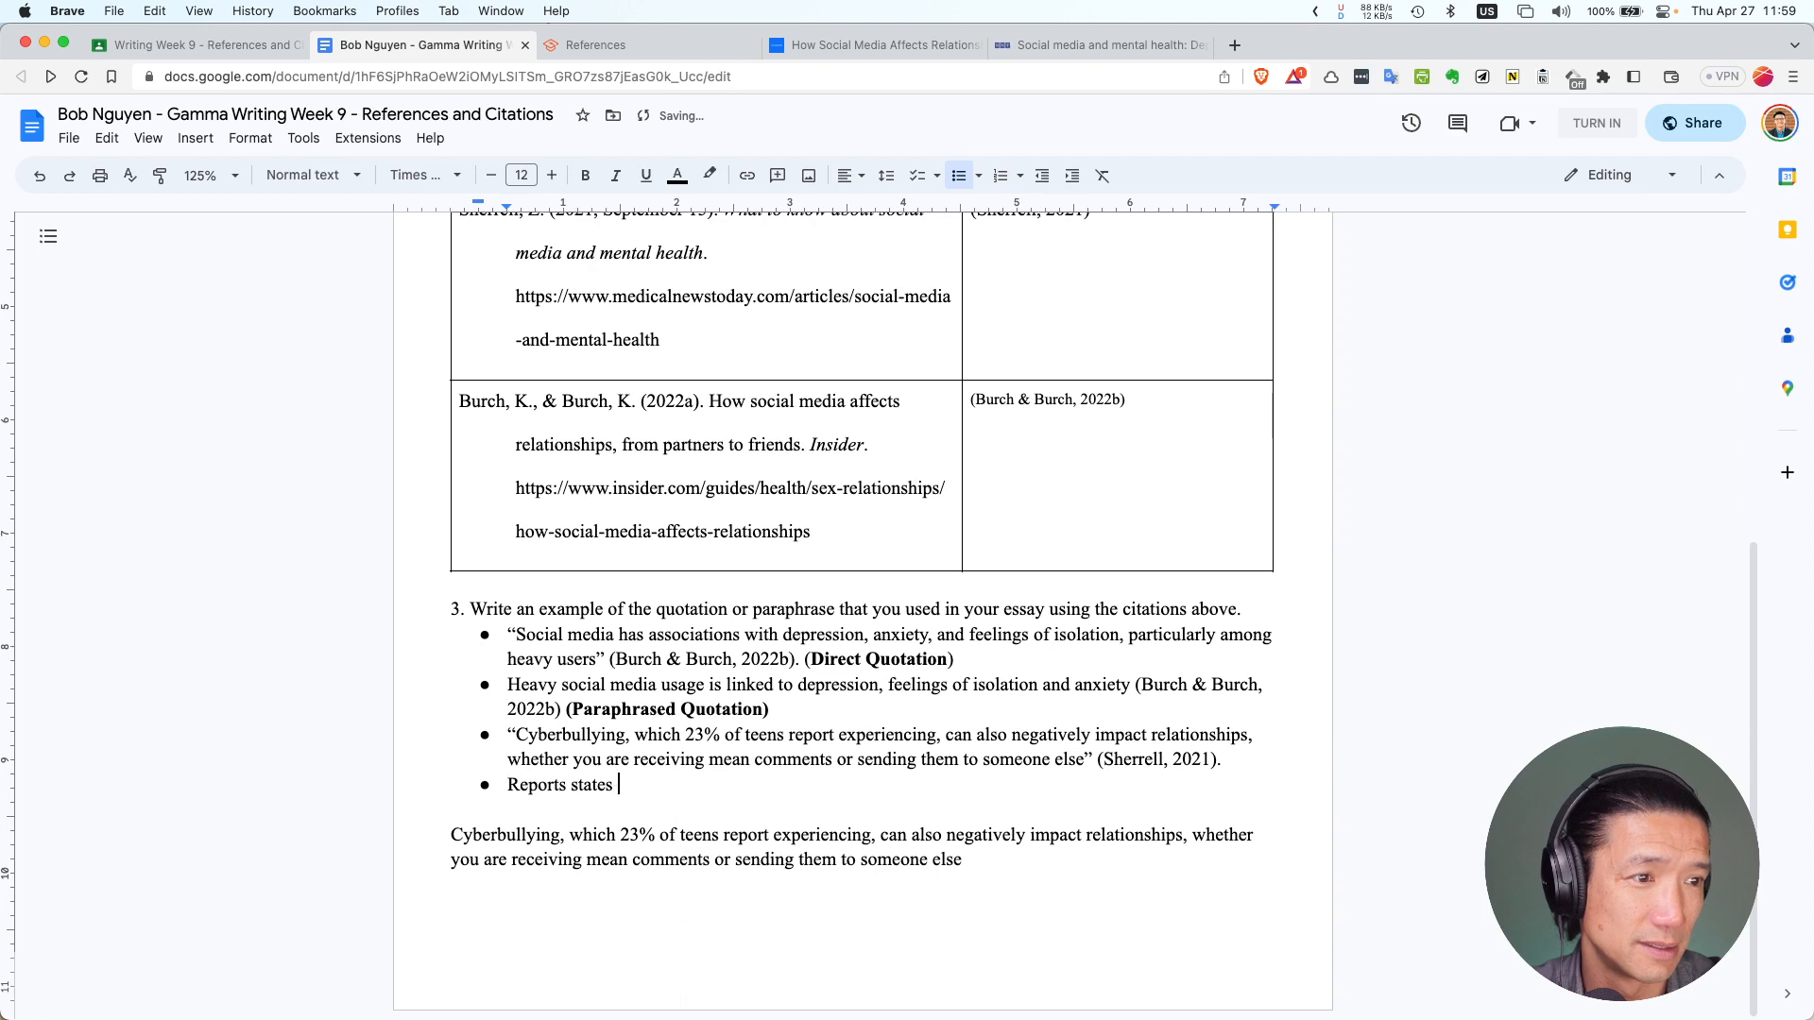
pyautogui.write(' that 23')
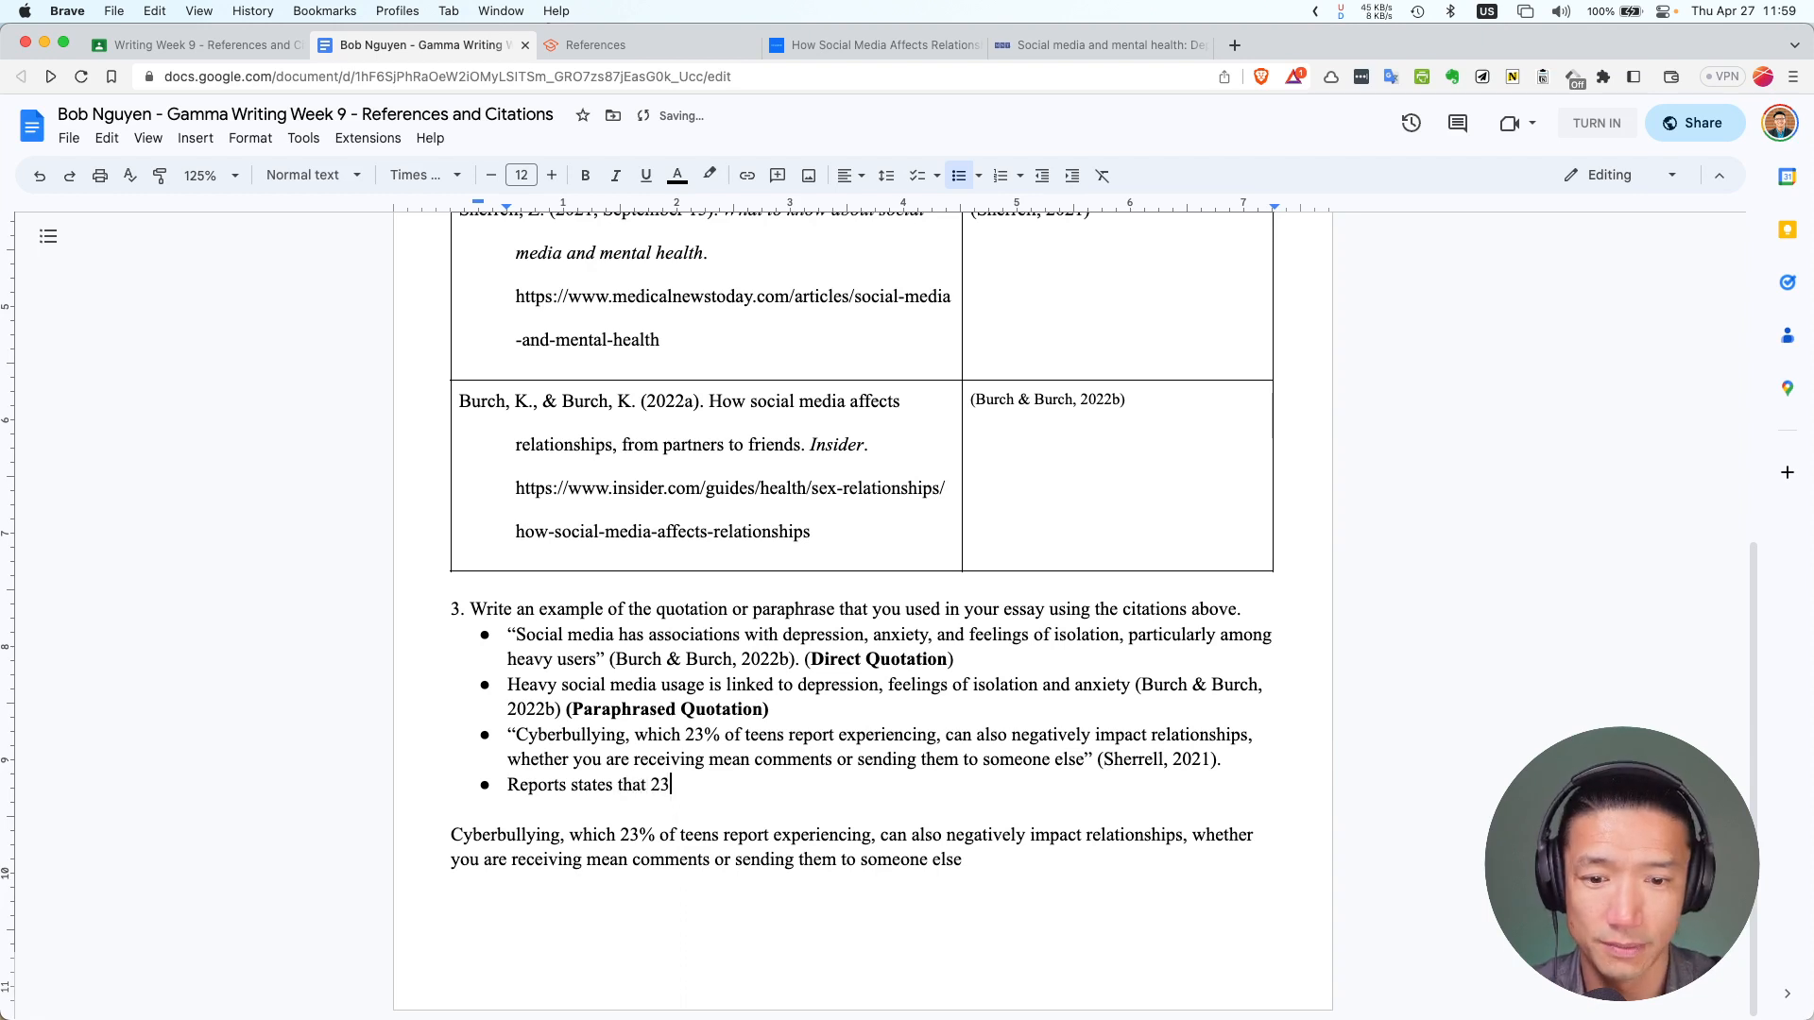
pyautogui.press('Left')
pyautogui.press('Left')
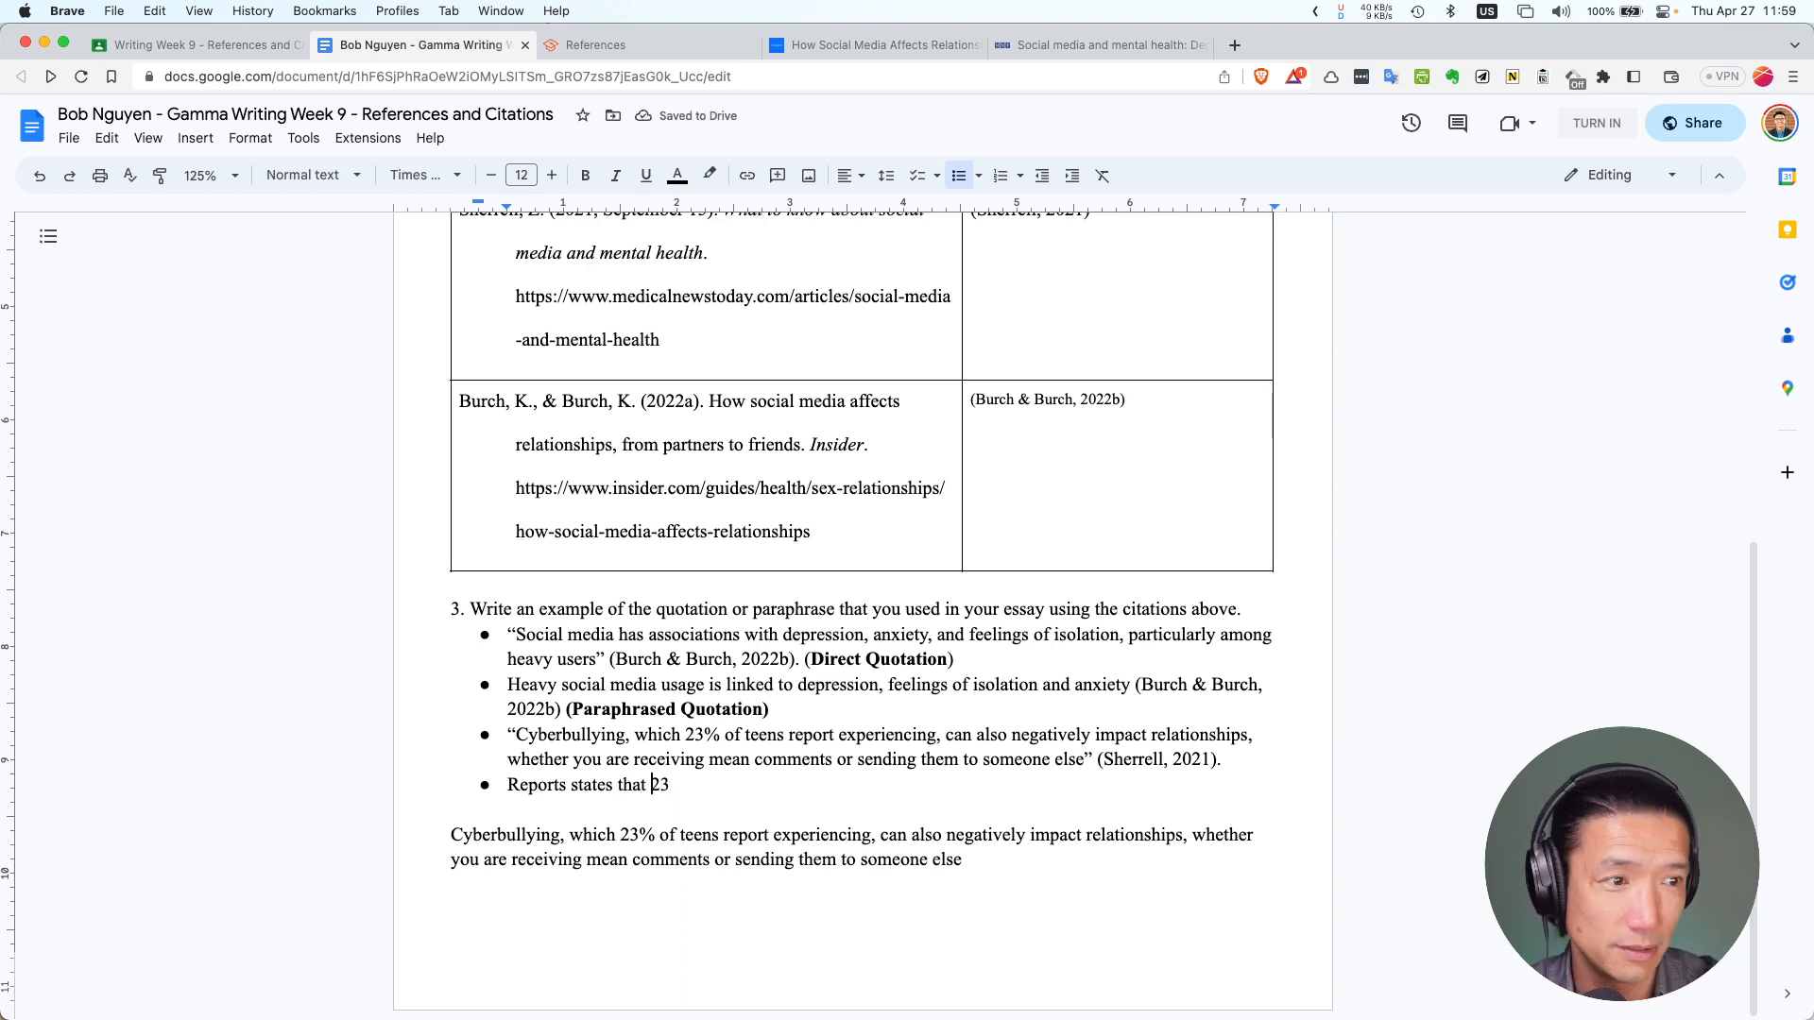
pyautogui.write('%')
pyautogui.press('BackSpace')
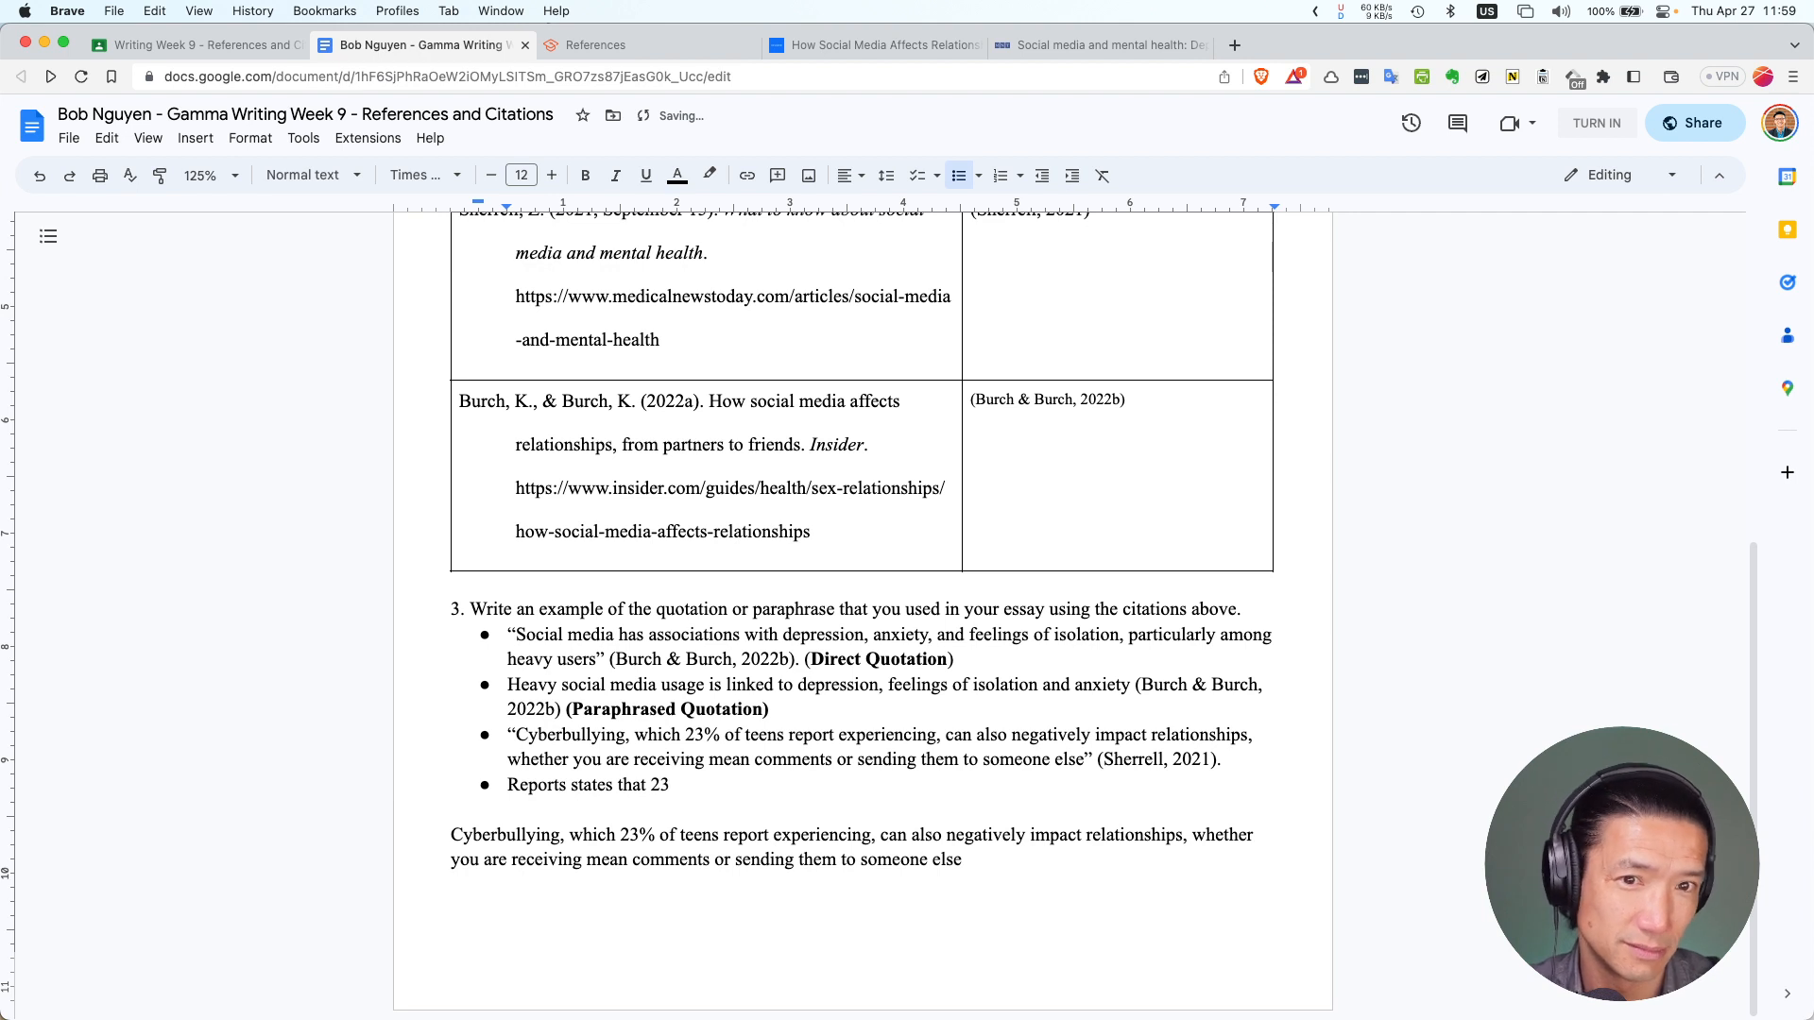
pyautogui.press('Right')
pyautogui.press('Right')
pyautogui.write('%')
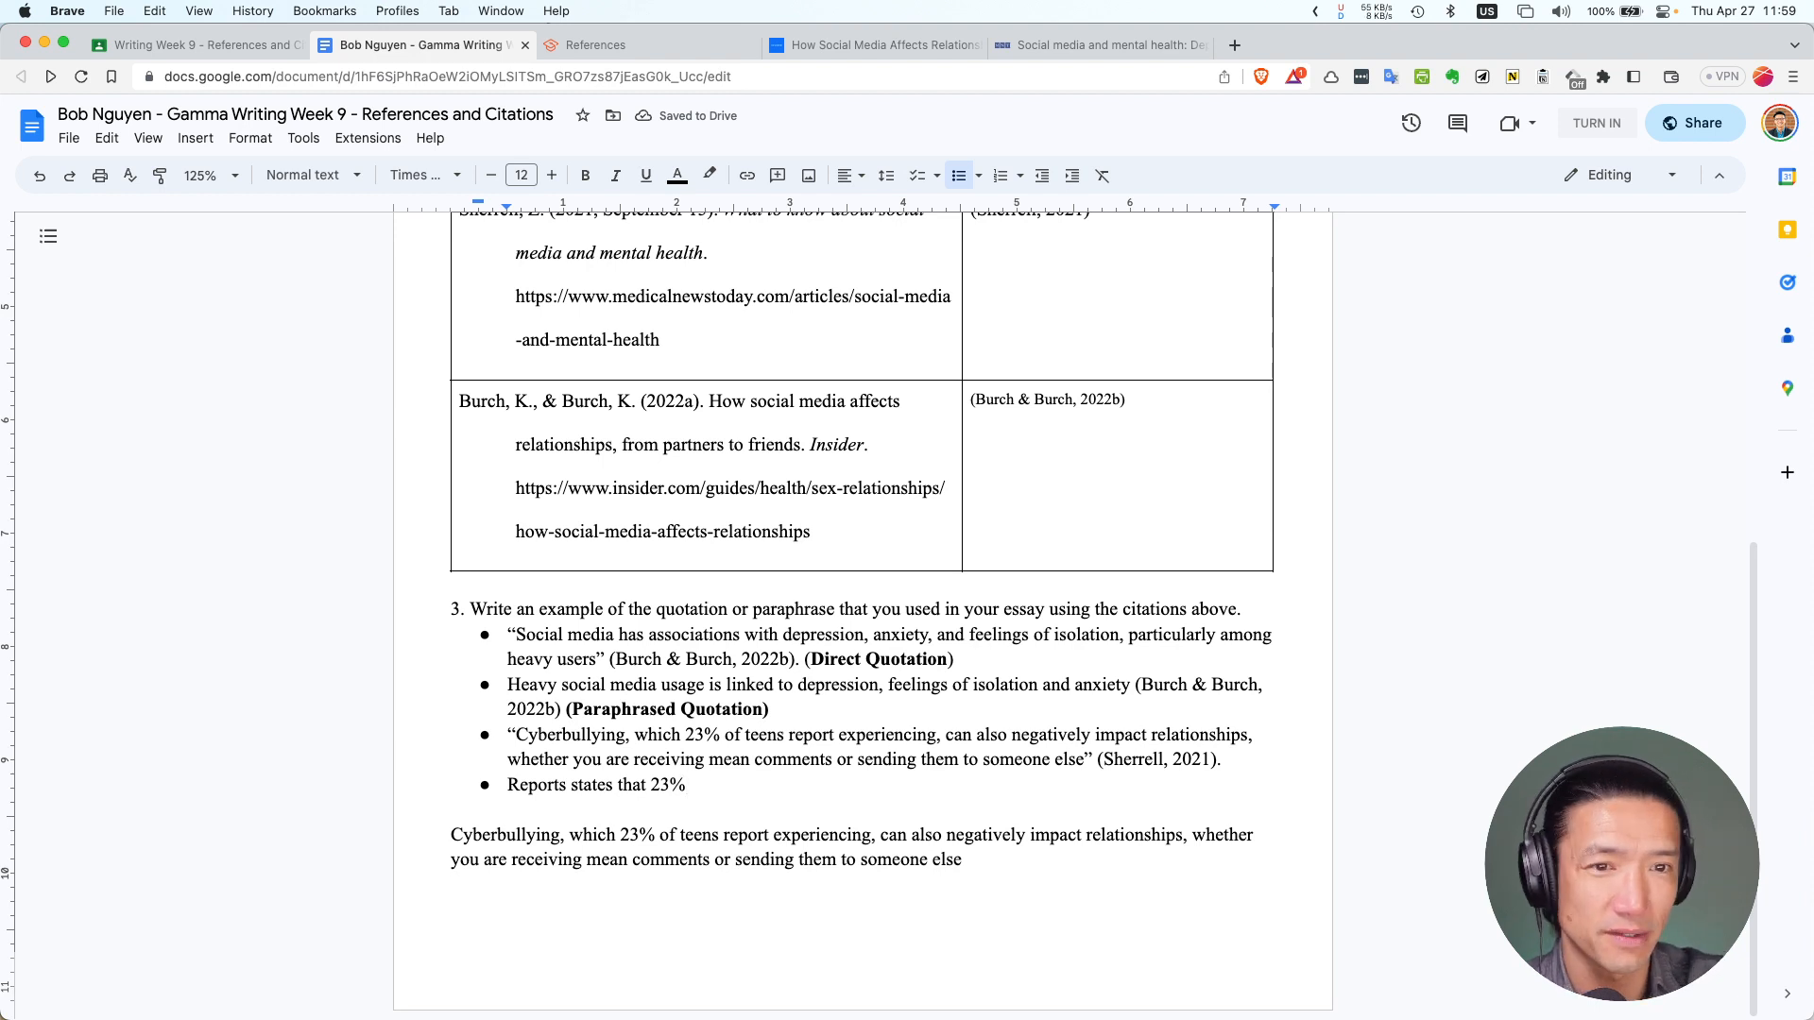
# Continue it with 'of teens experience cyberbullying which can impact them negatively due to harsh comments ('
pyautogui.write('o')
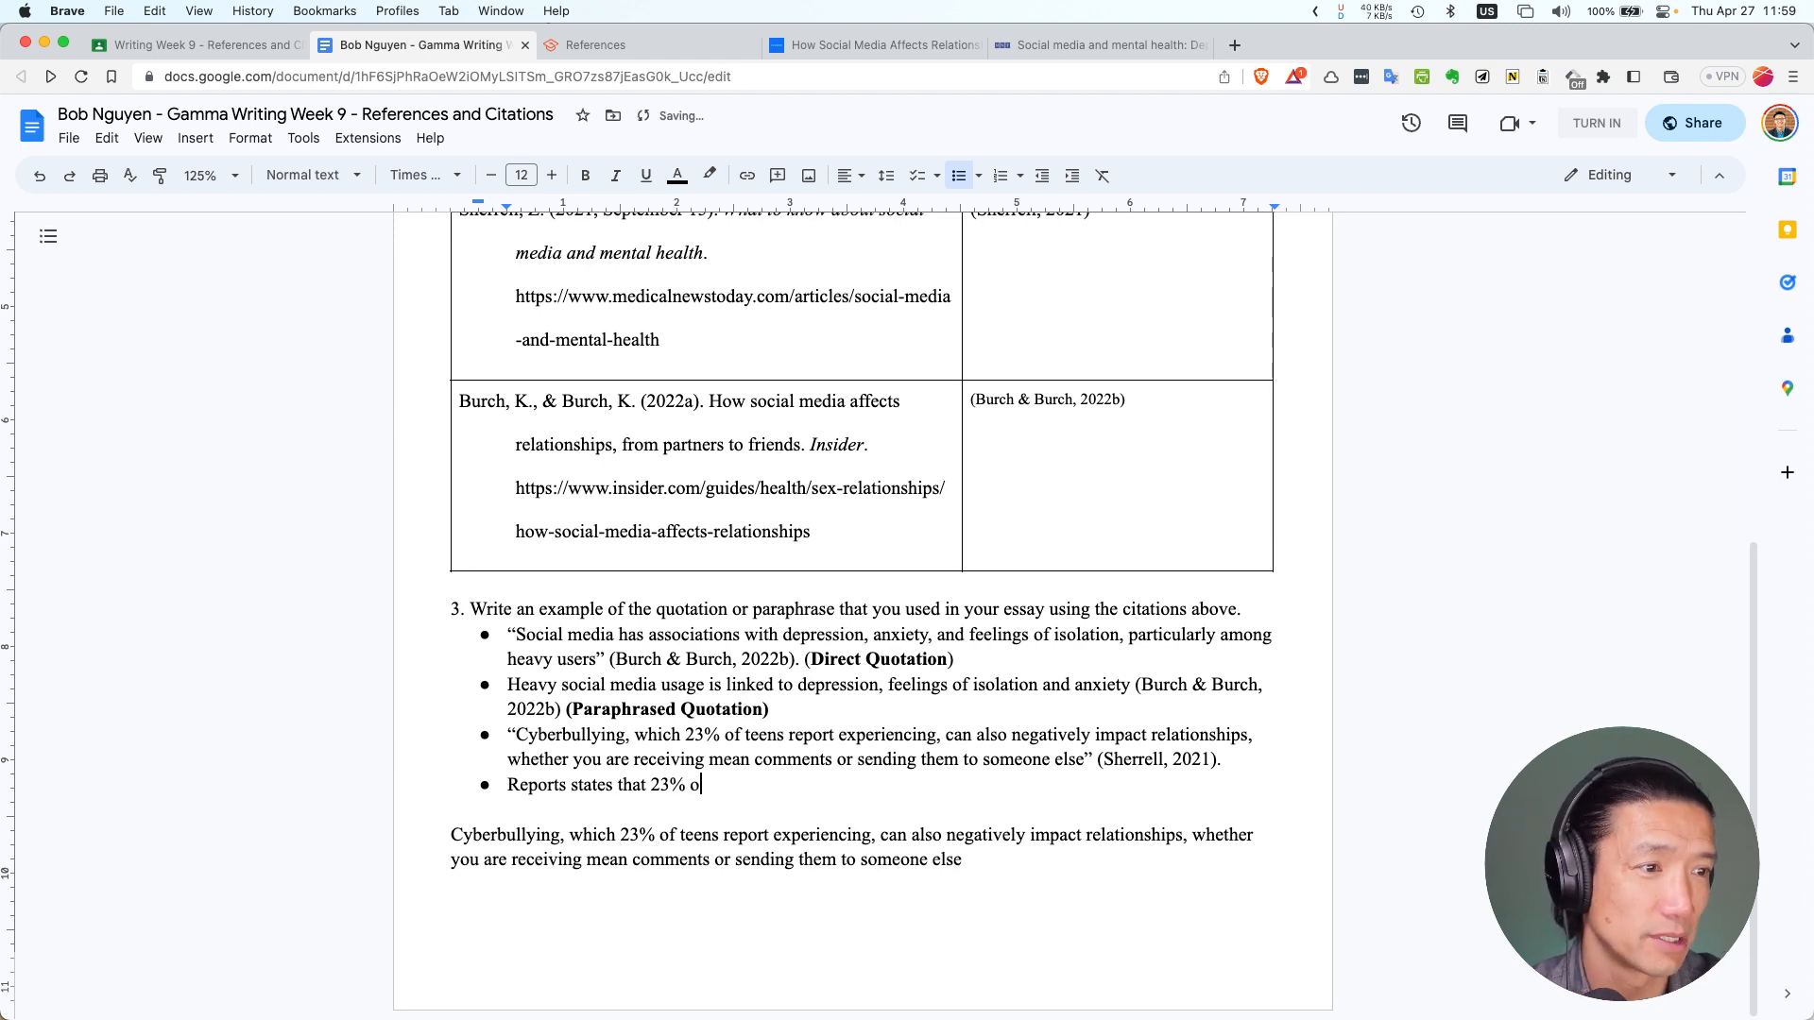
pyautogui.write('f teens')
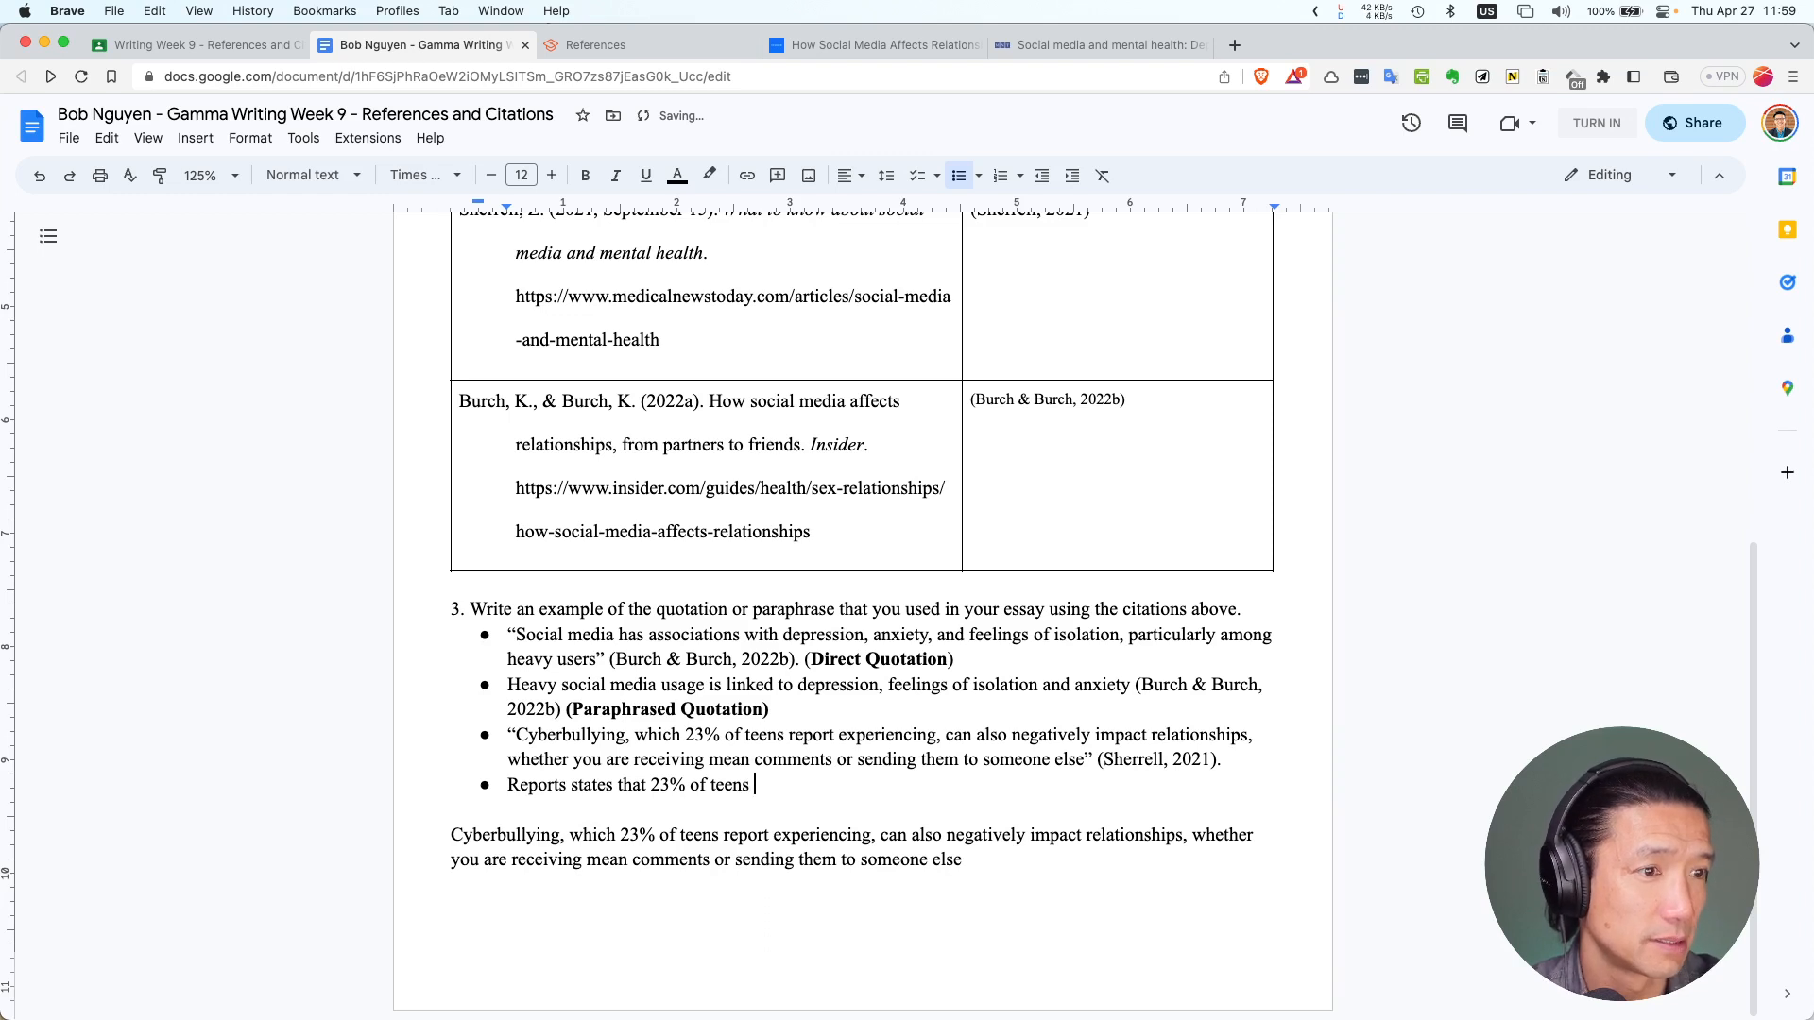
pyautogui.write(' experience ')
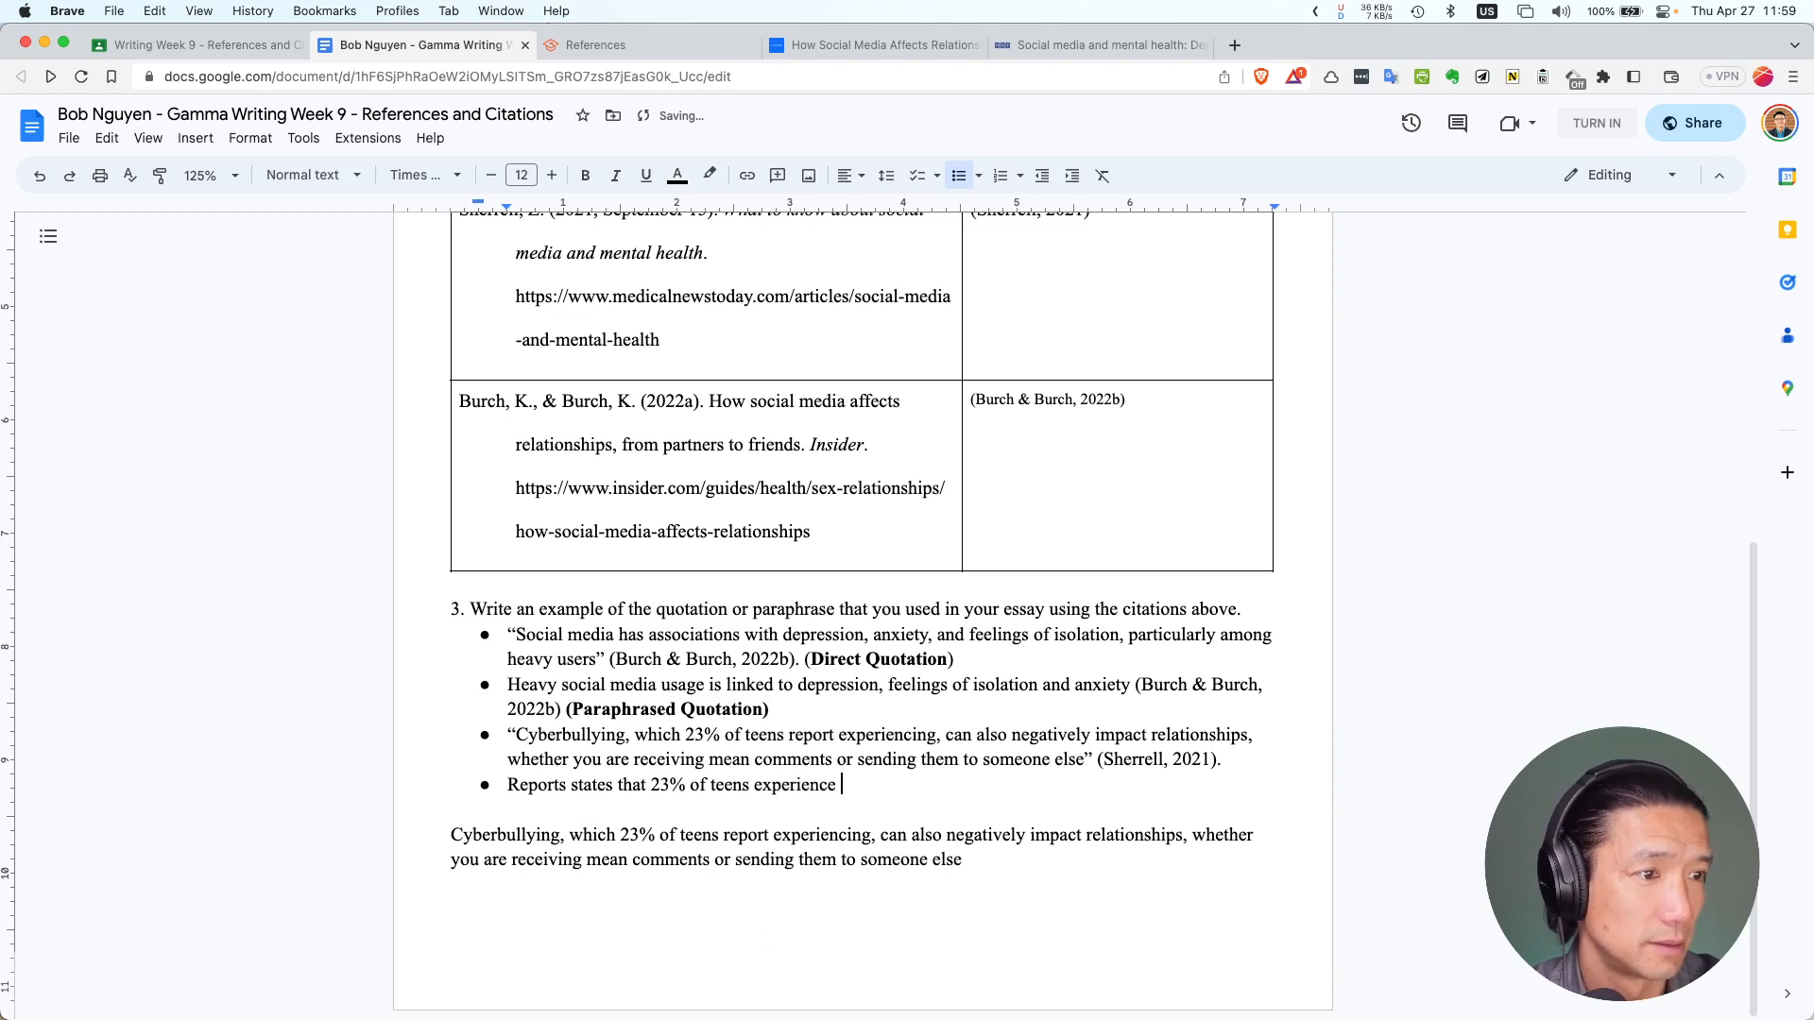
pyautogui.write('cyberbull')
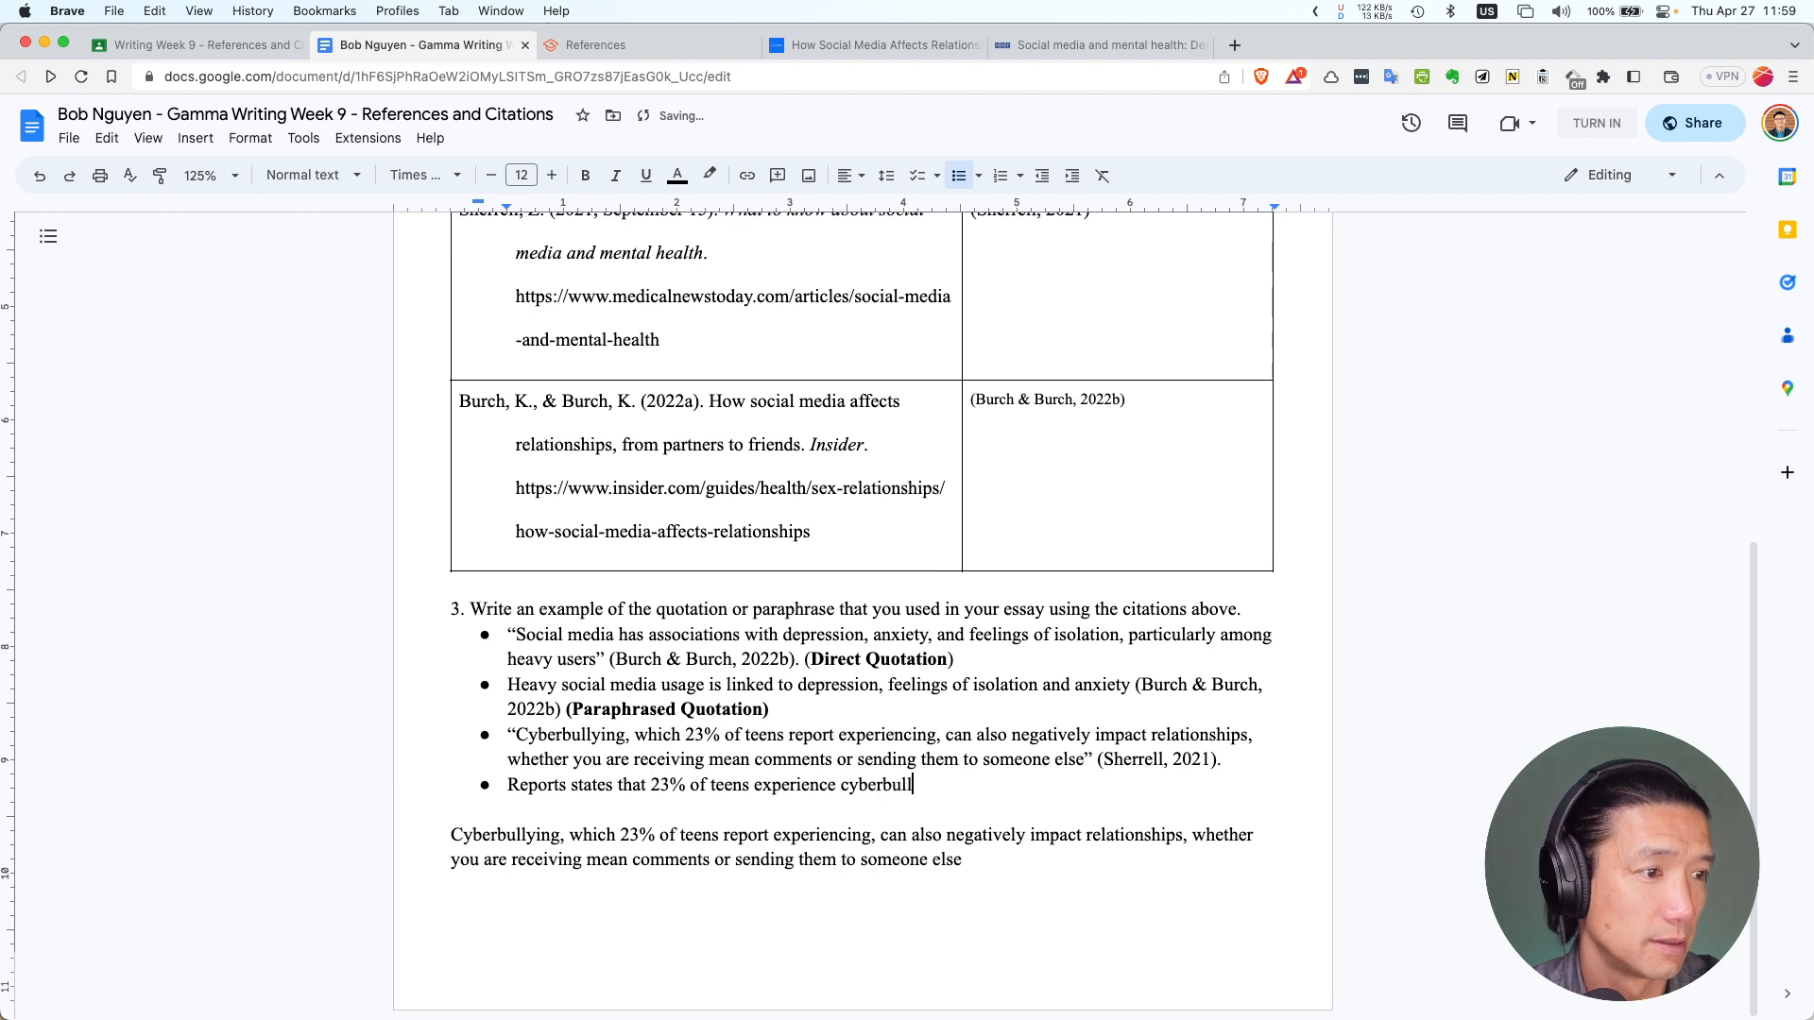
pyautogui.write('ying ')
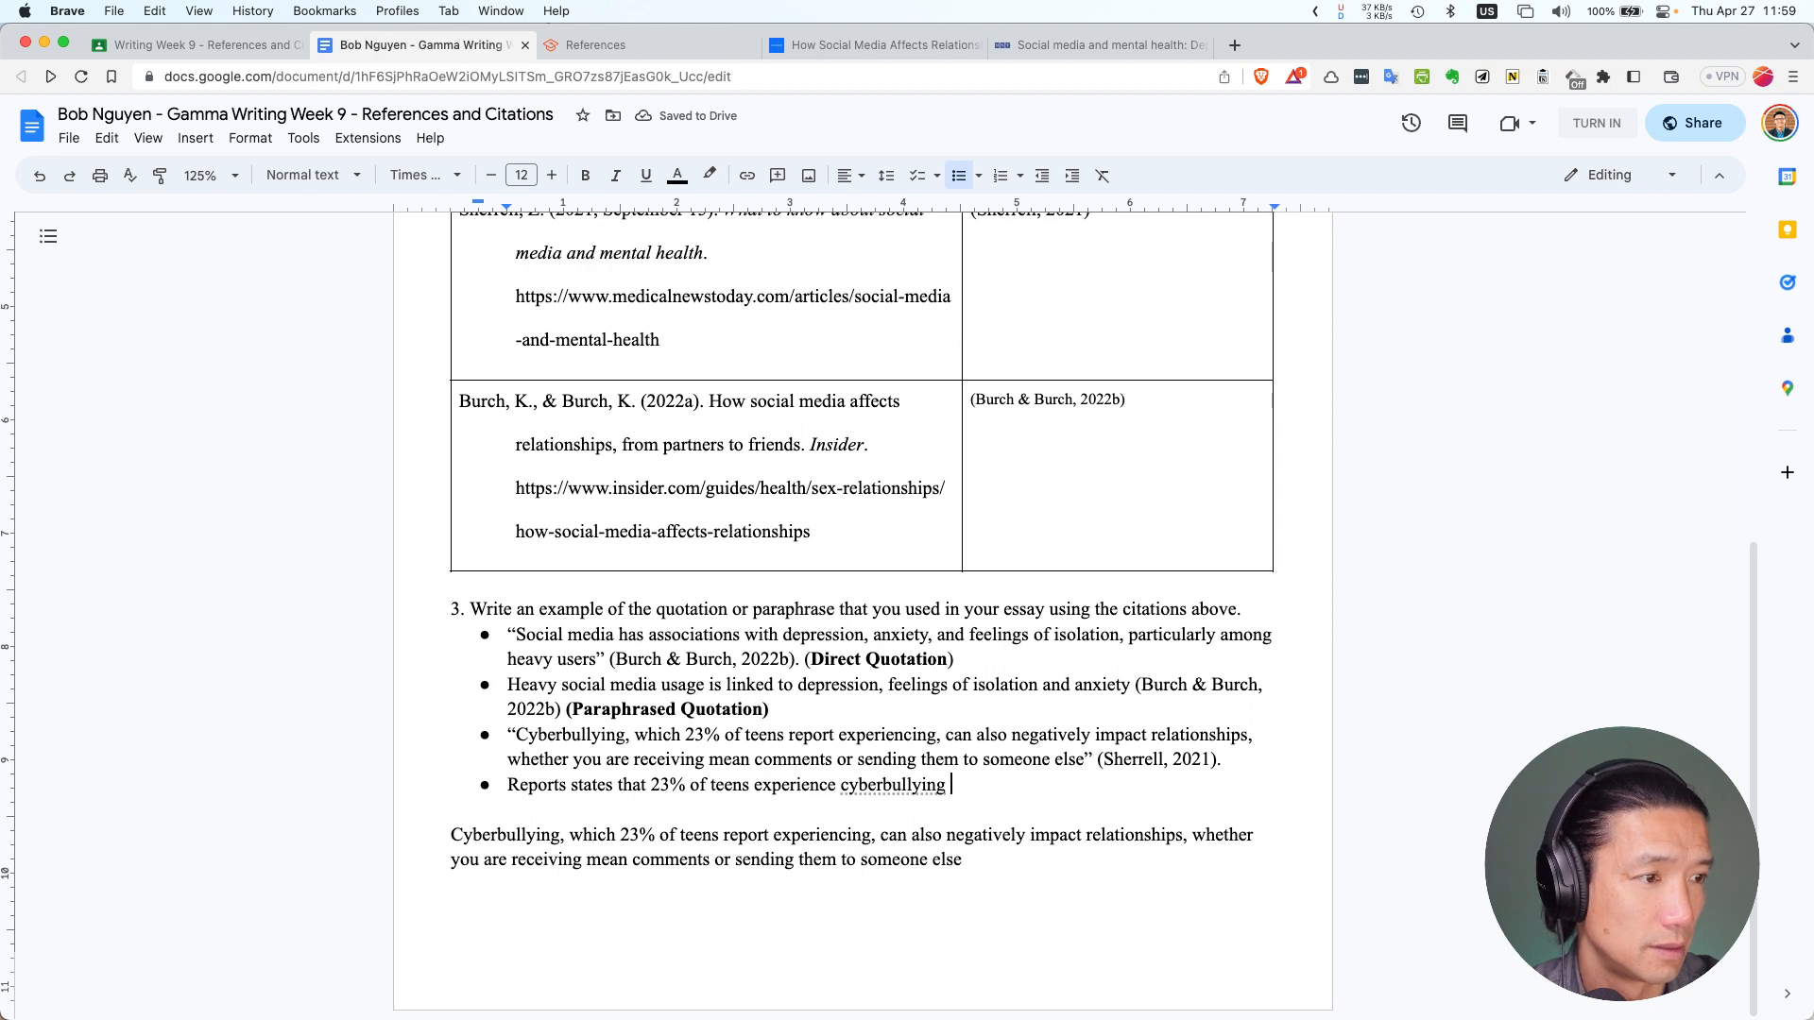
pyautogui.write('whi')
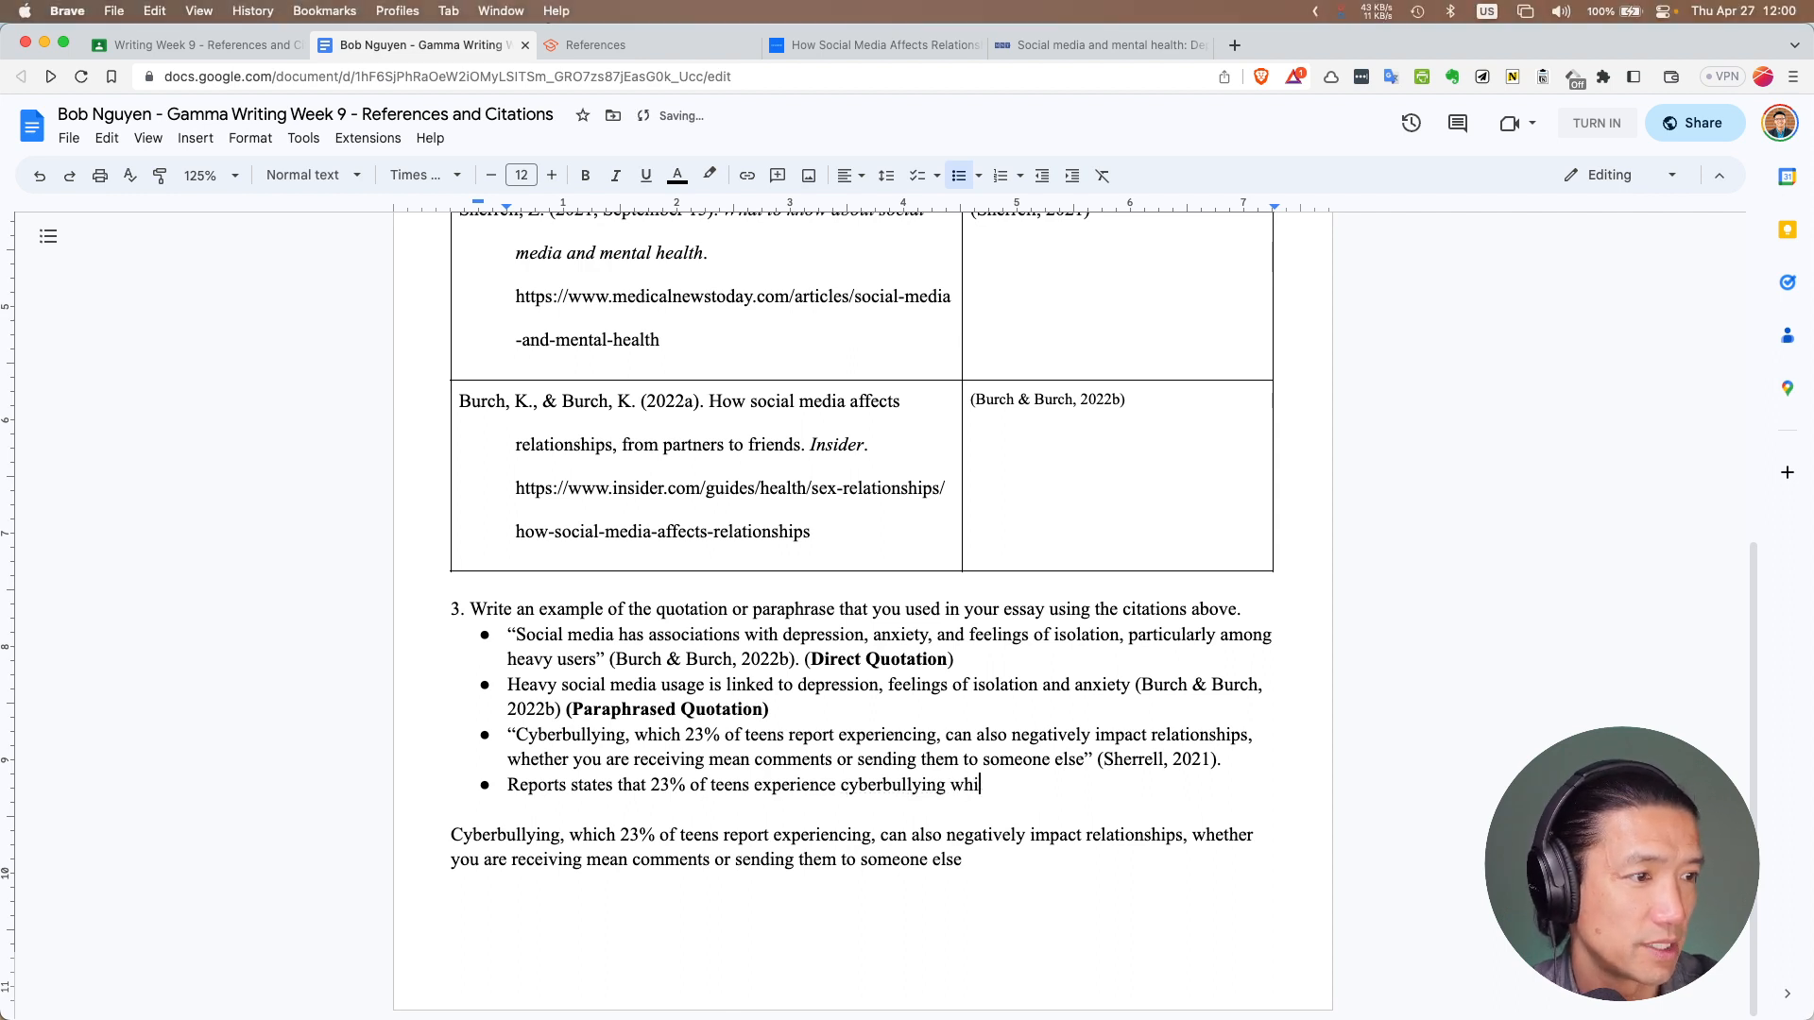
pyautogui.write('ch can')
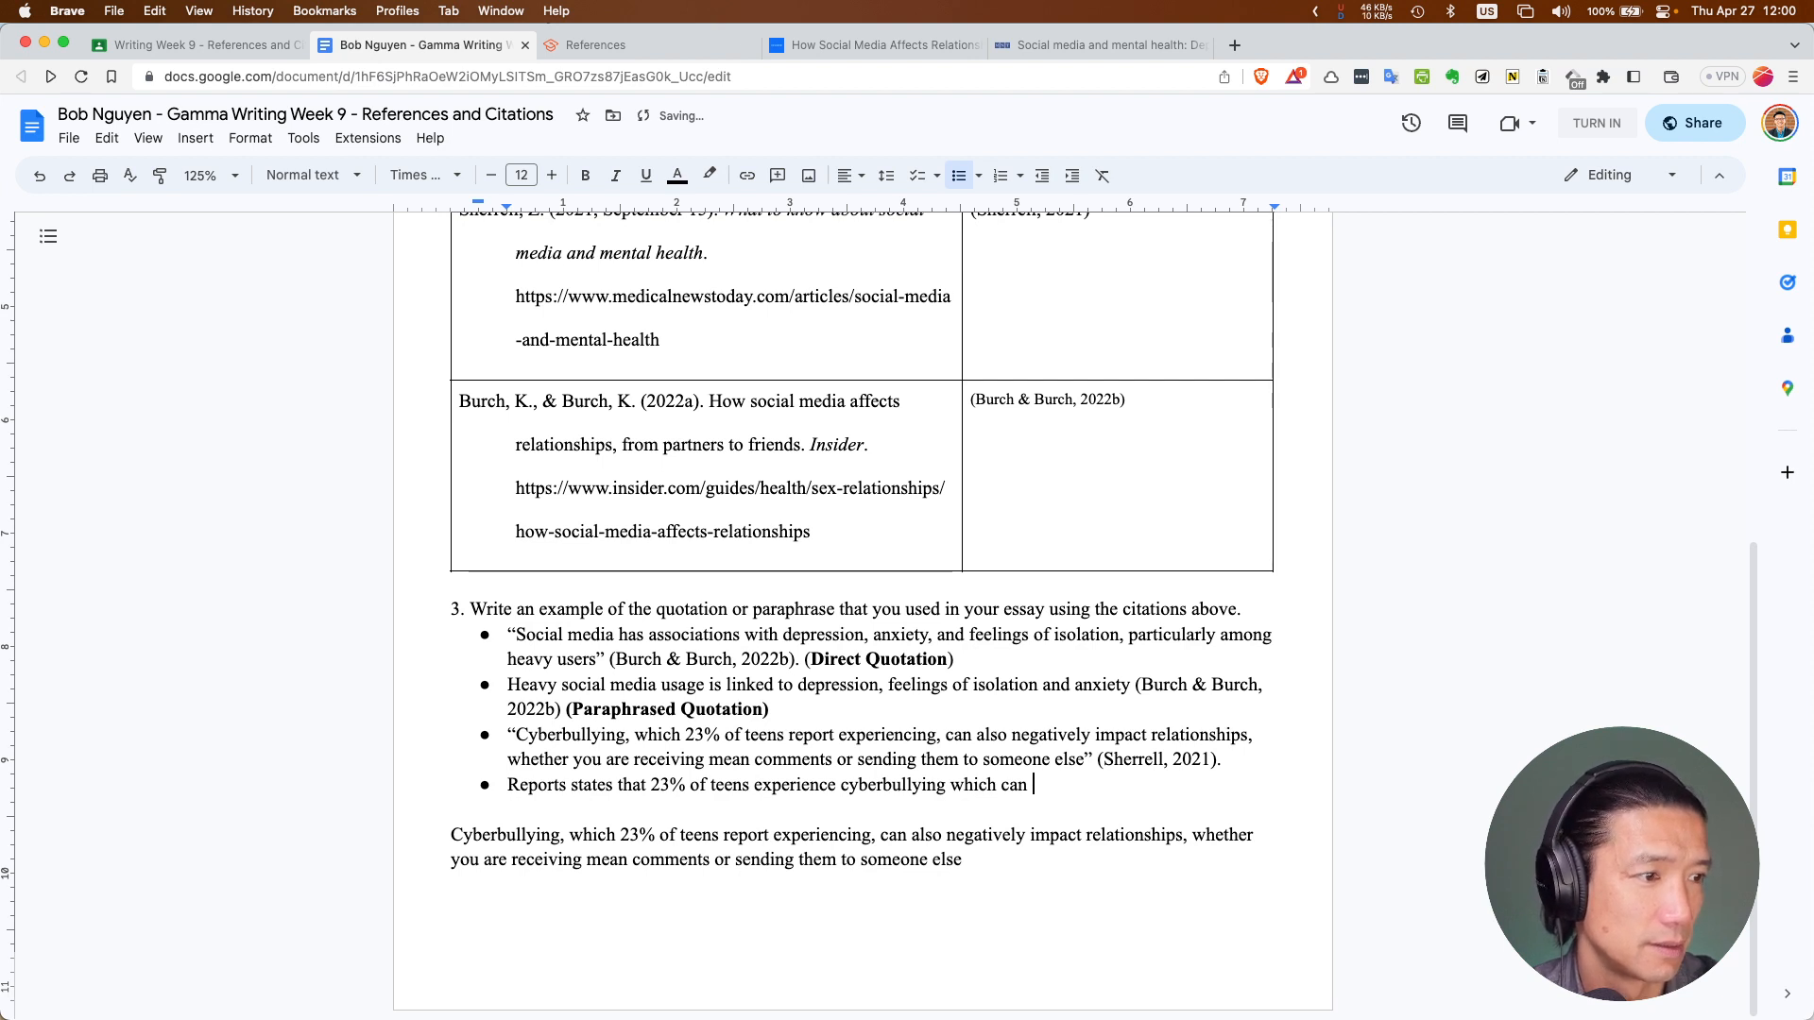
pyautogui.write(' impact ')
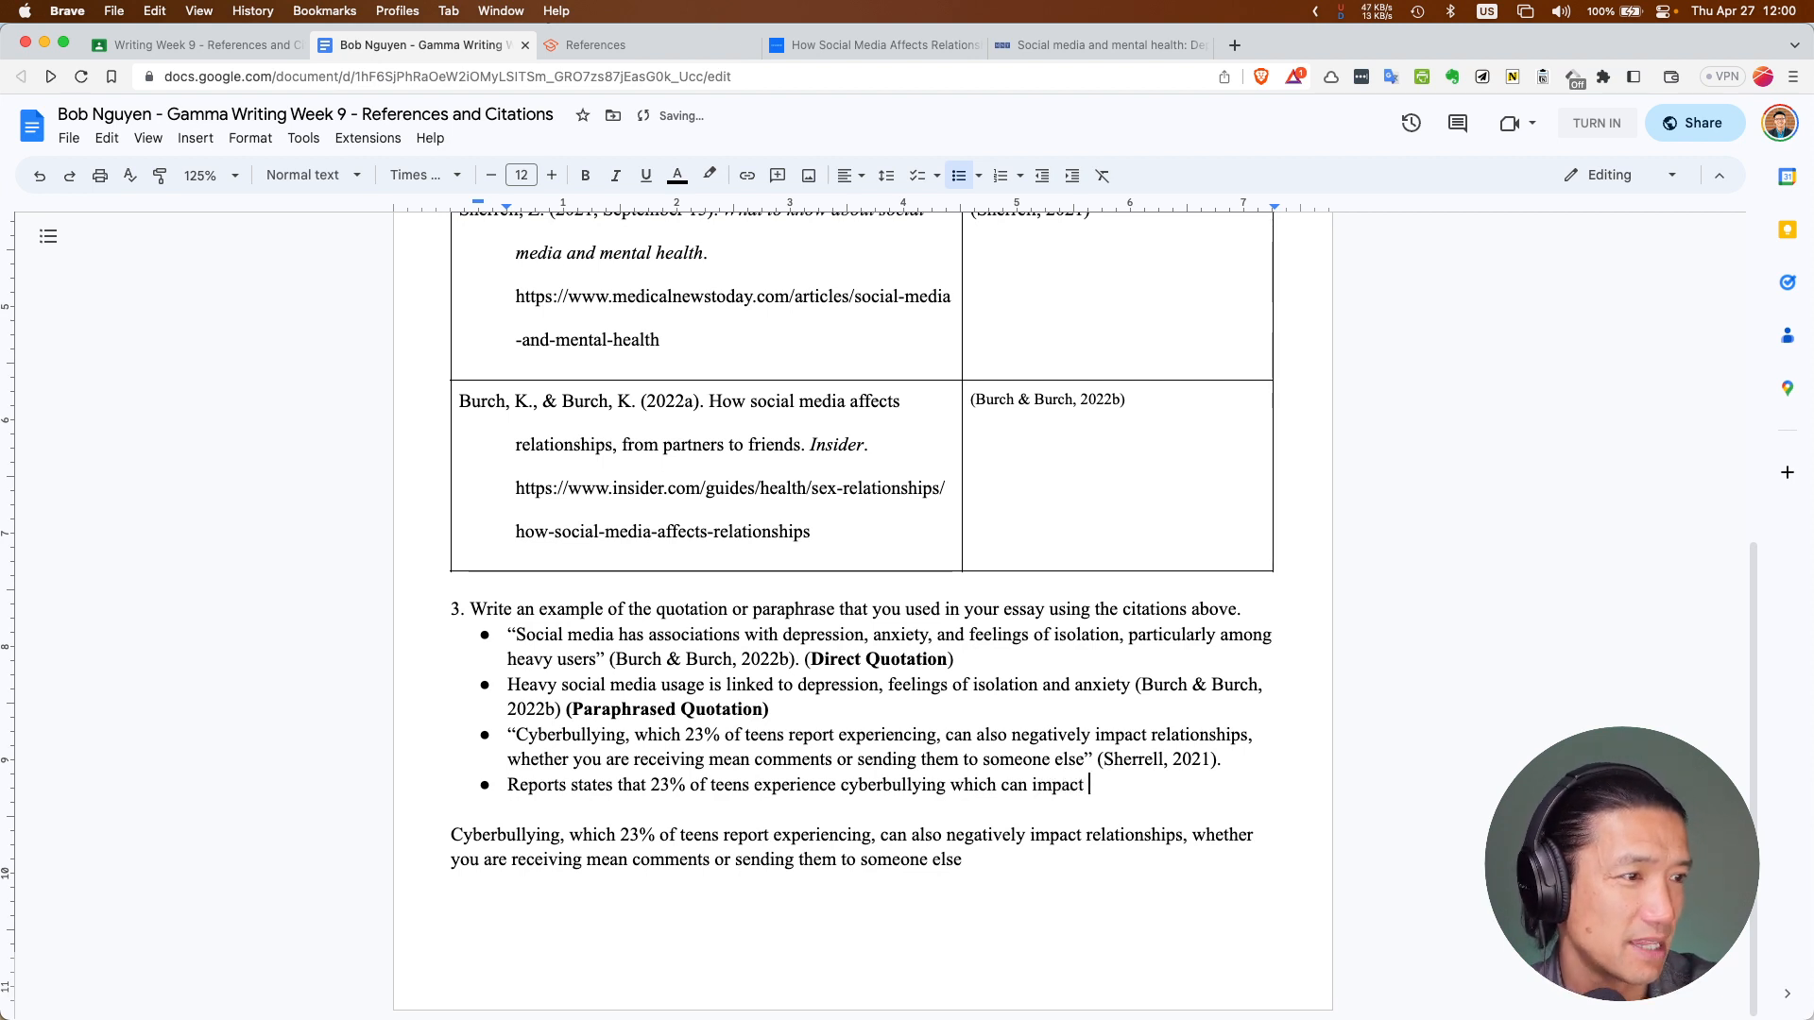
pyautogui.write('them negativ')
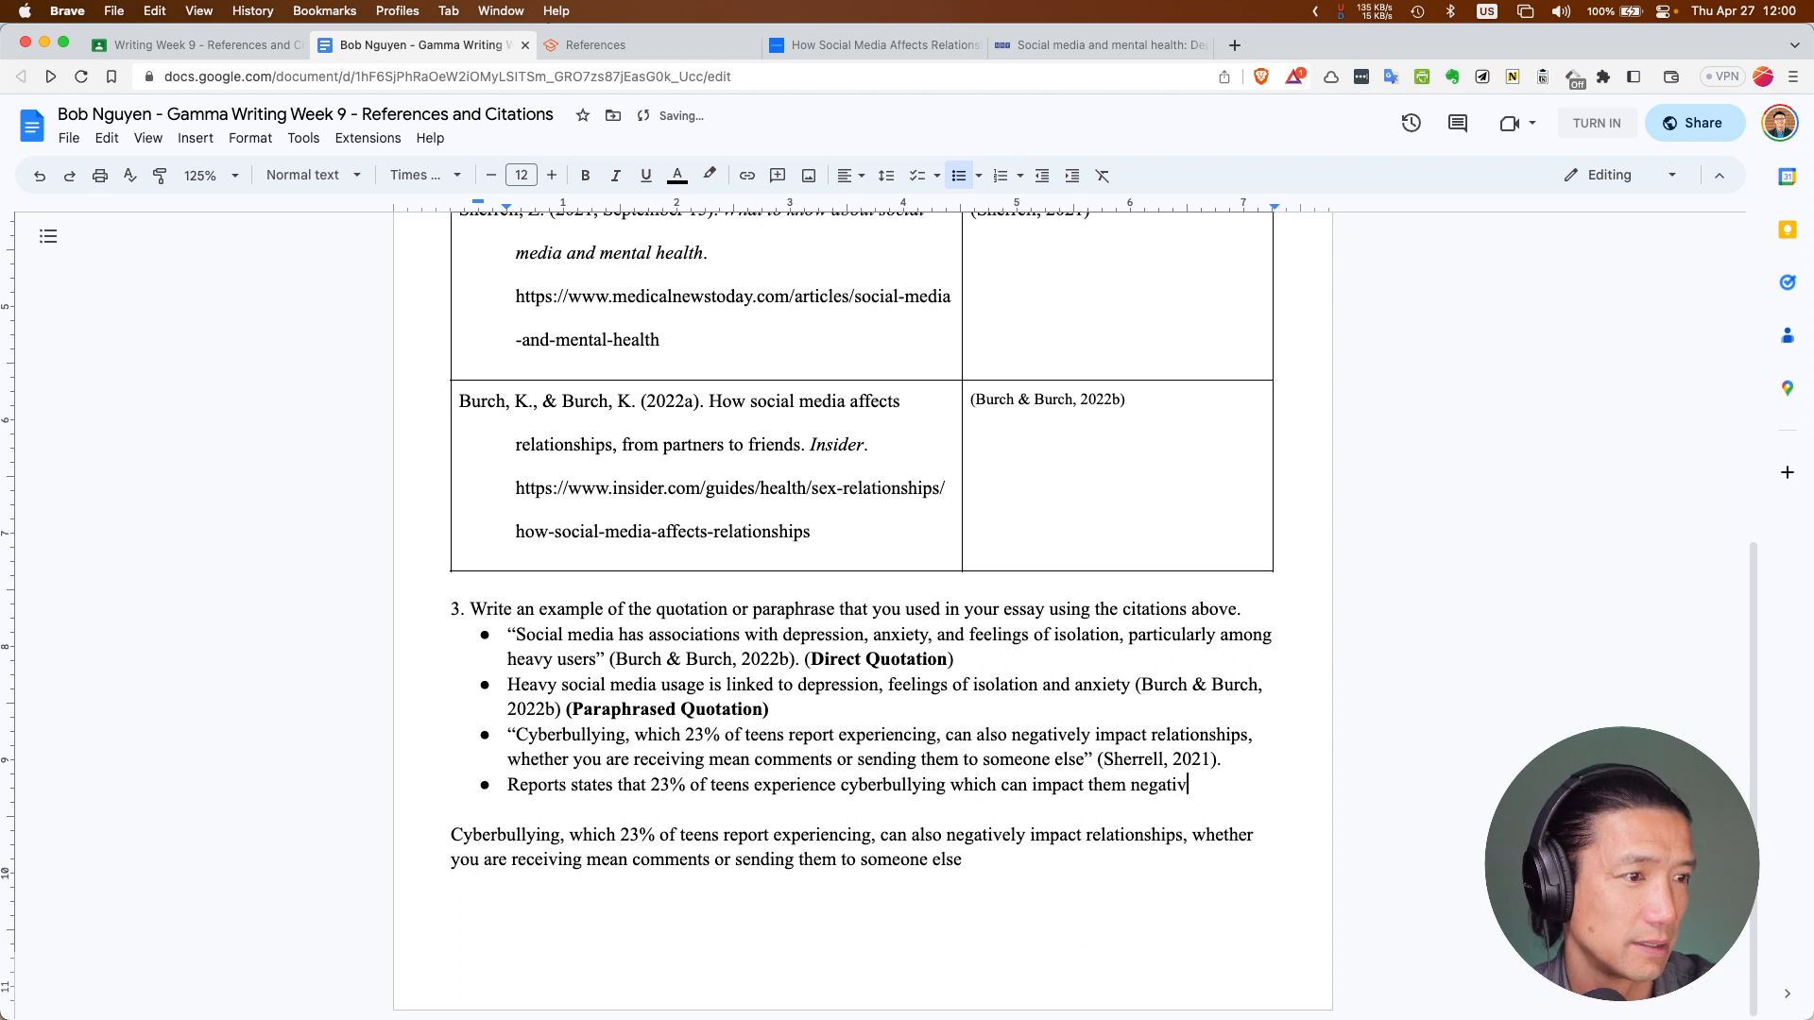
pyautogui.write('ely due t')
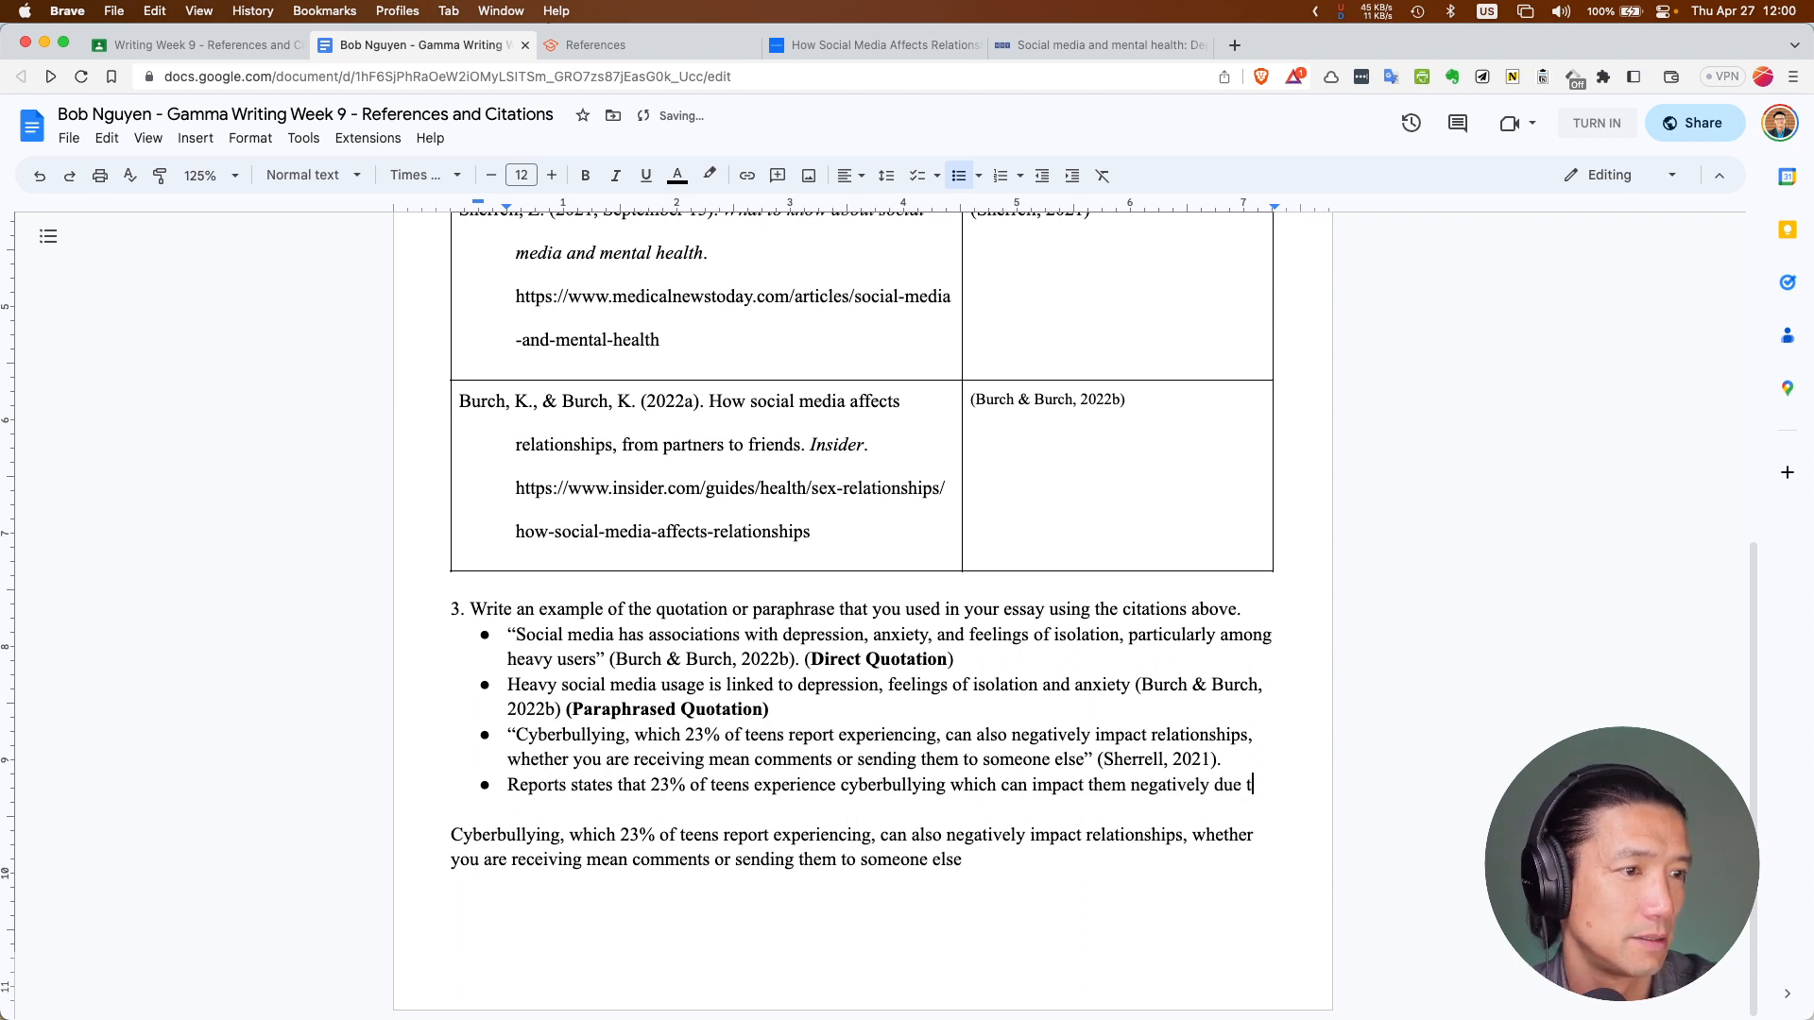
pyautogui.write('o mean m')
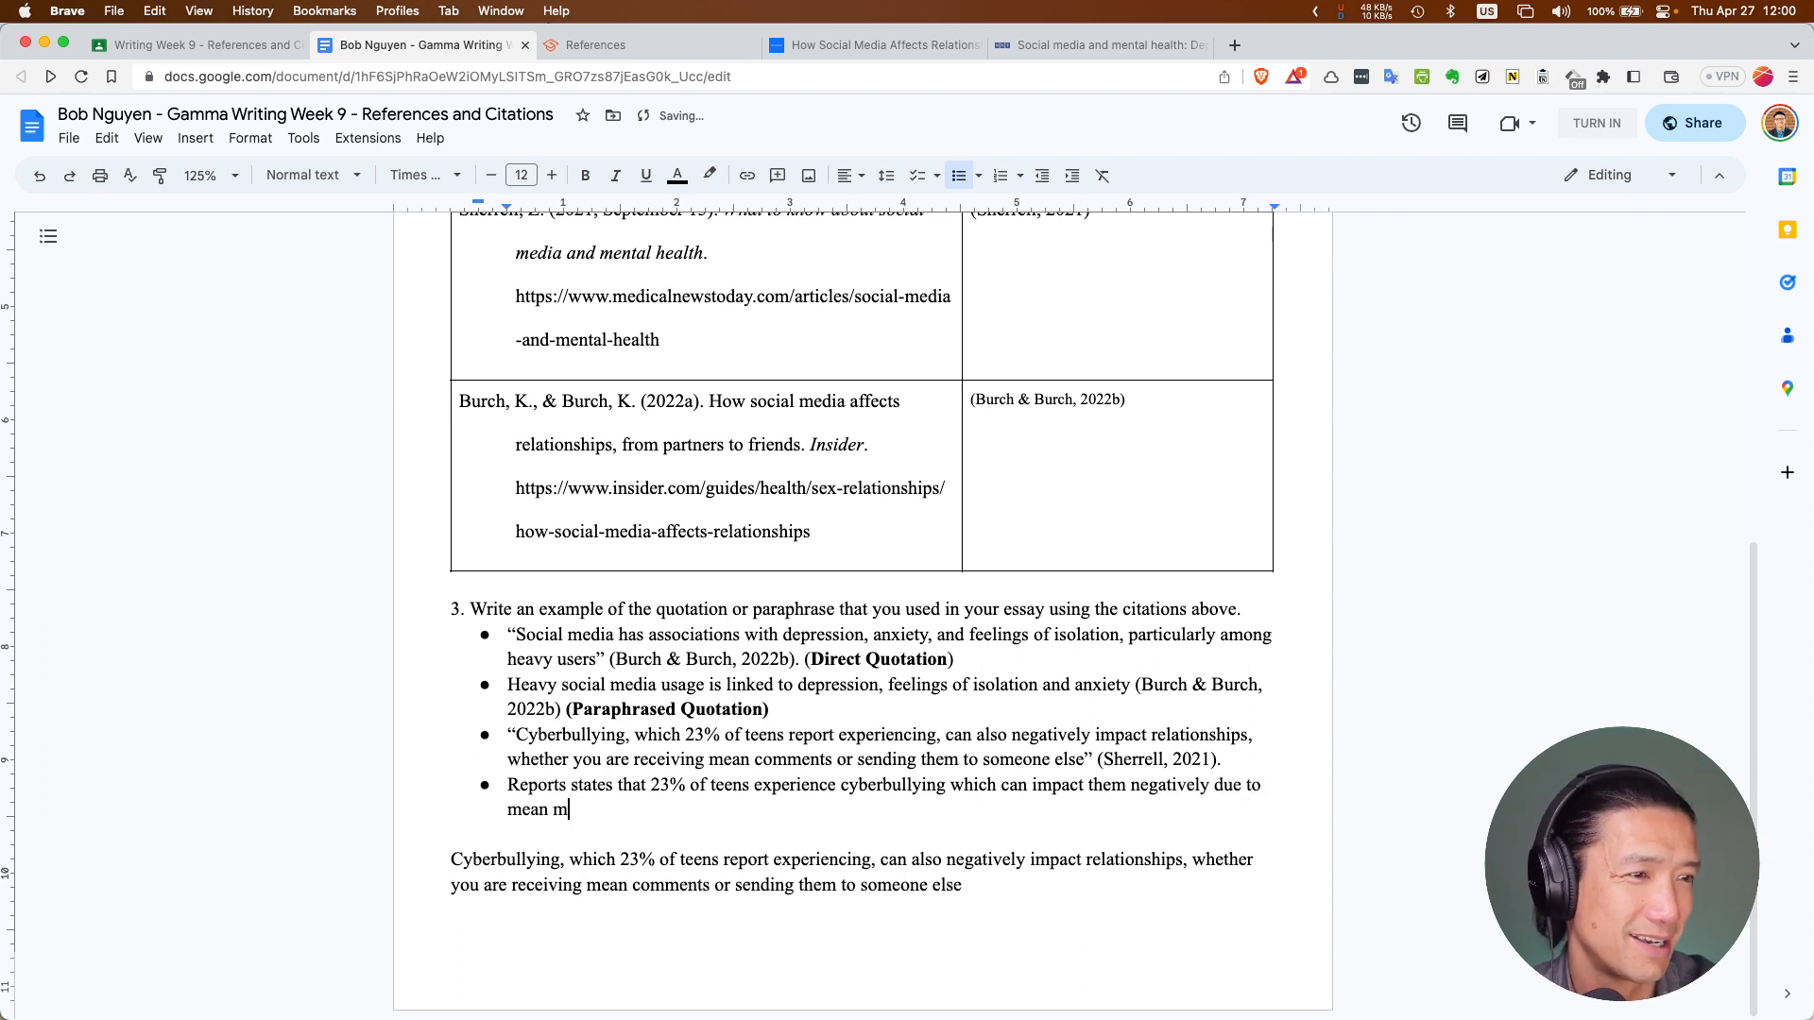
pyautogui.press('BackSpace')
pyautogui.press('BackSpace')
pyautogui.press('BackSpace')
pyautogui.press('BackSpace')
pyautogui.press('BackSpace')
pyautogui.press('BackSpace')
pyautogui.press('BackSpace')
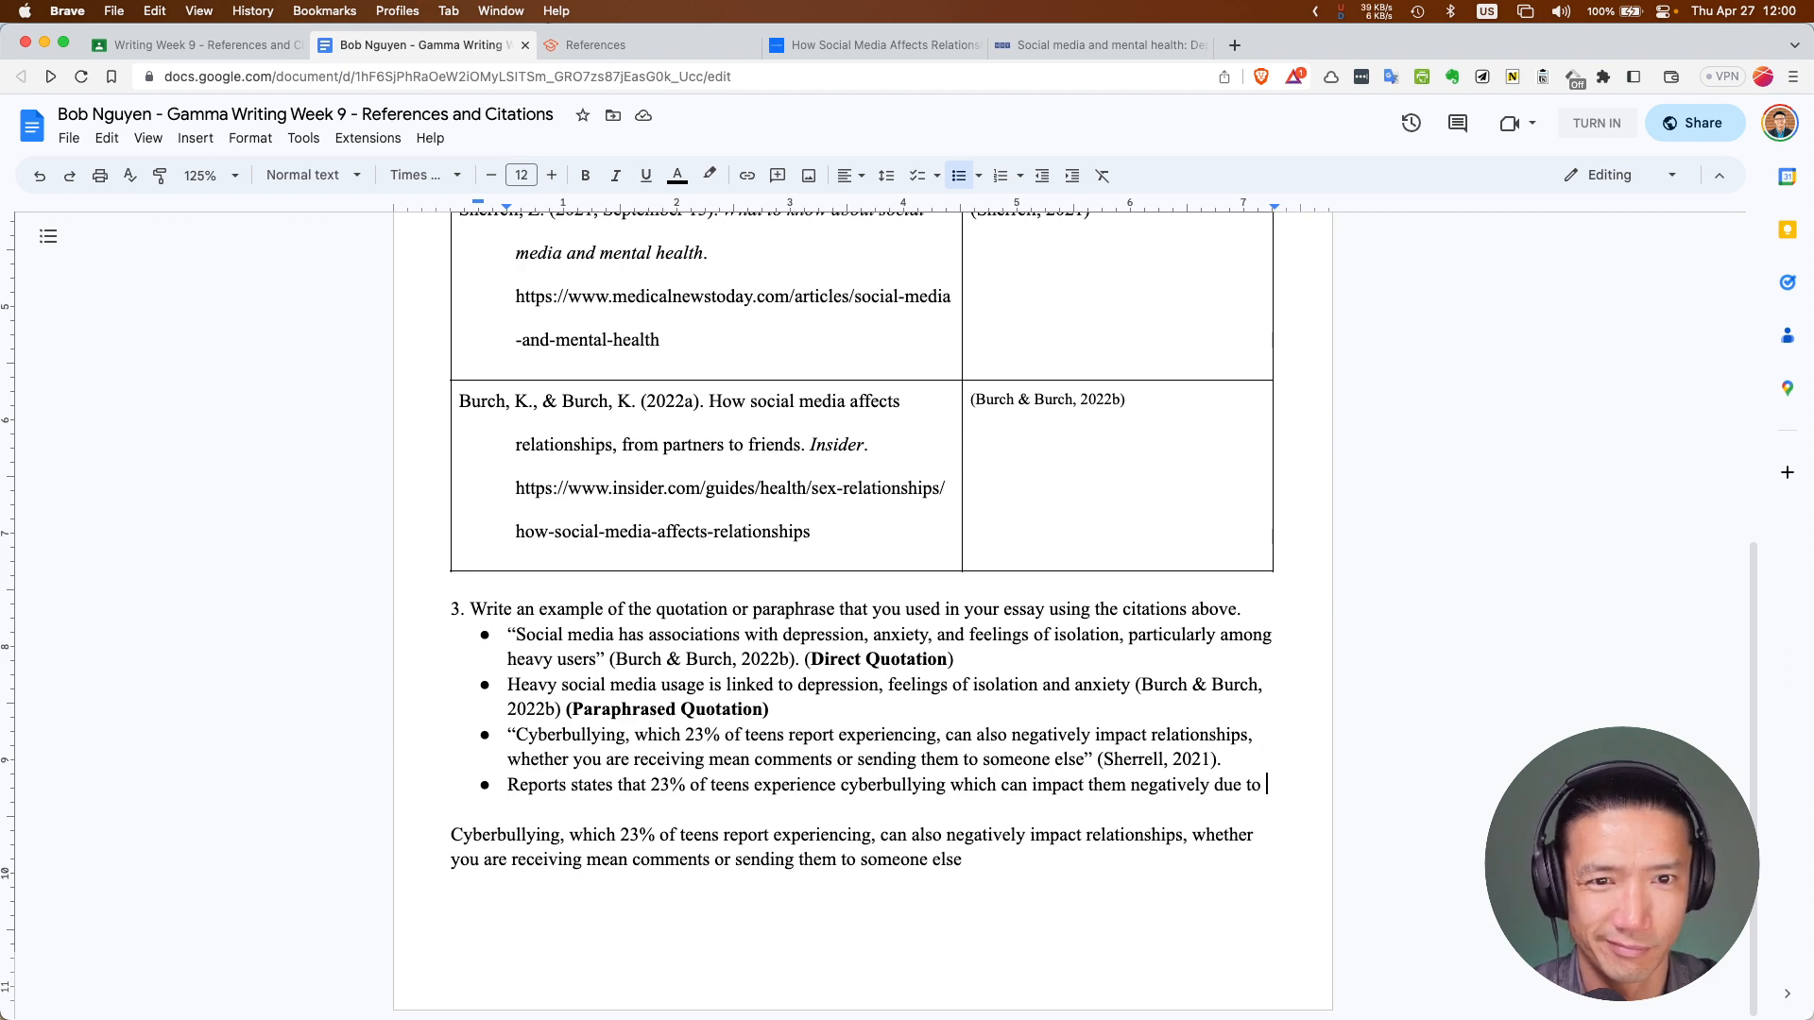
pyautogui.write('haras')
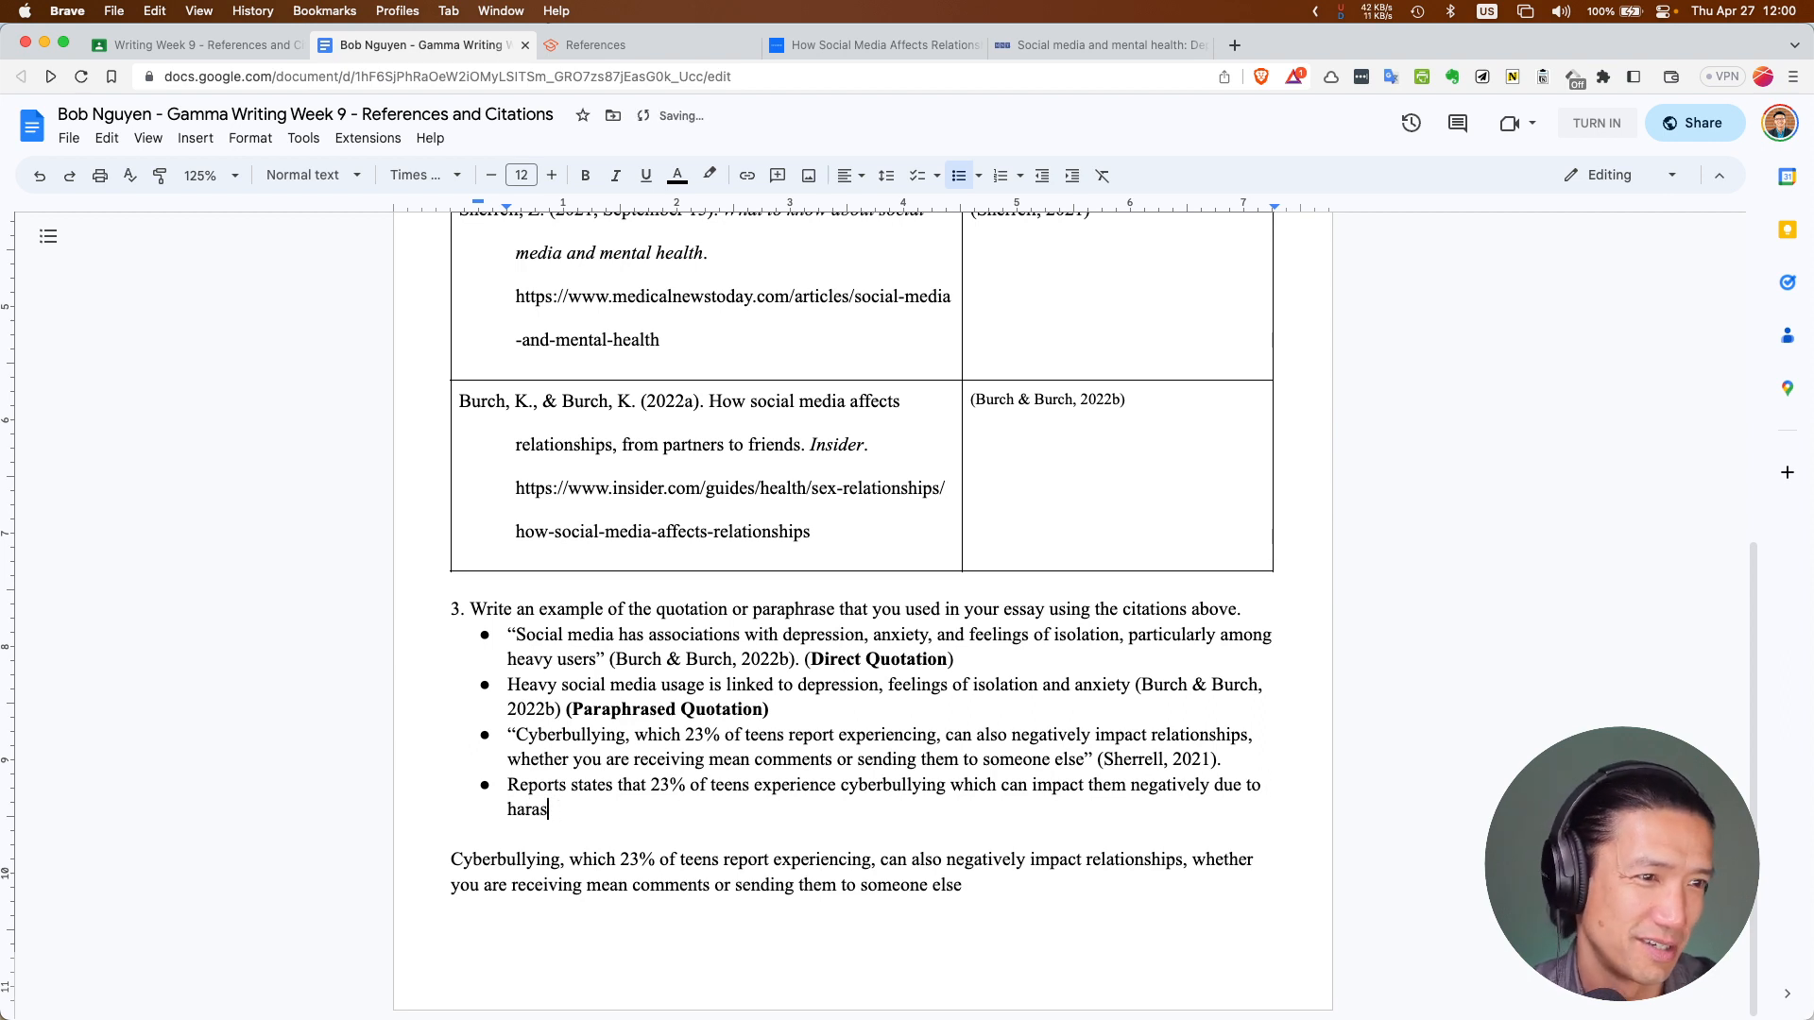
pyautogui.press('BackSpace')
pyautogui.write('sh ')
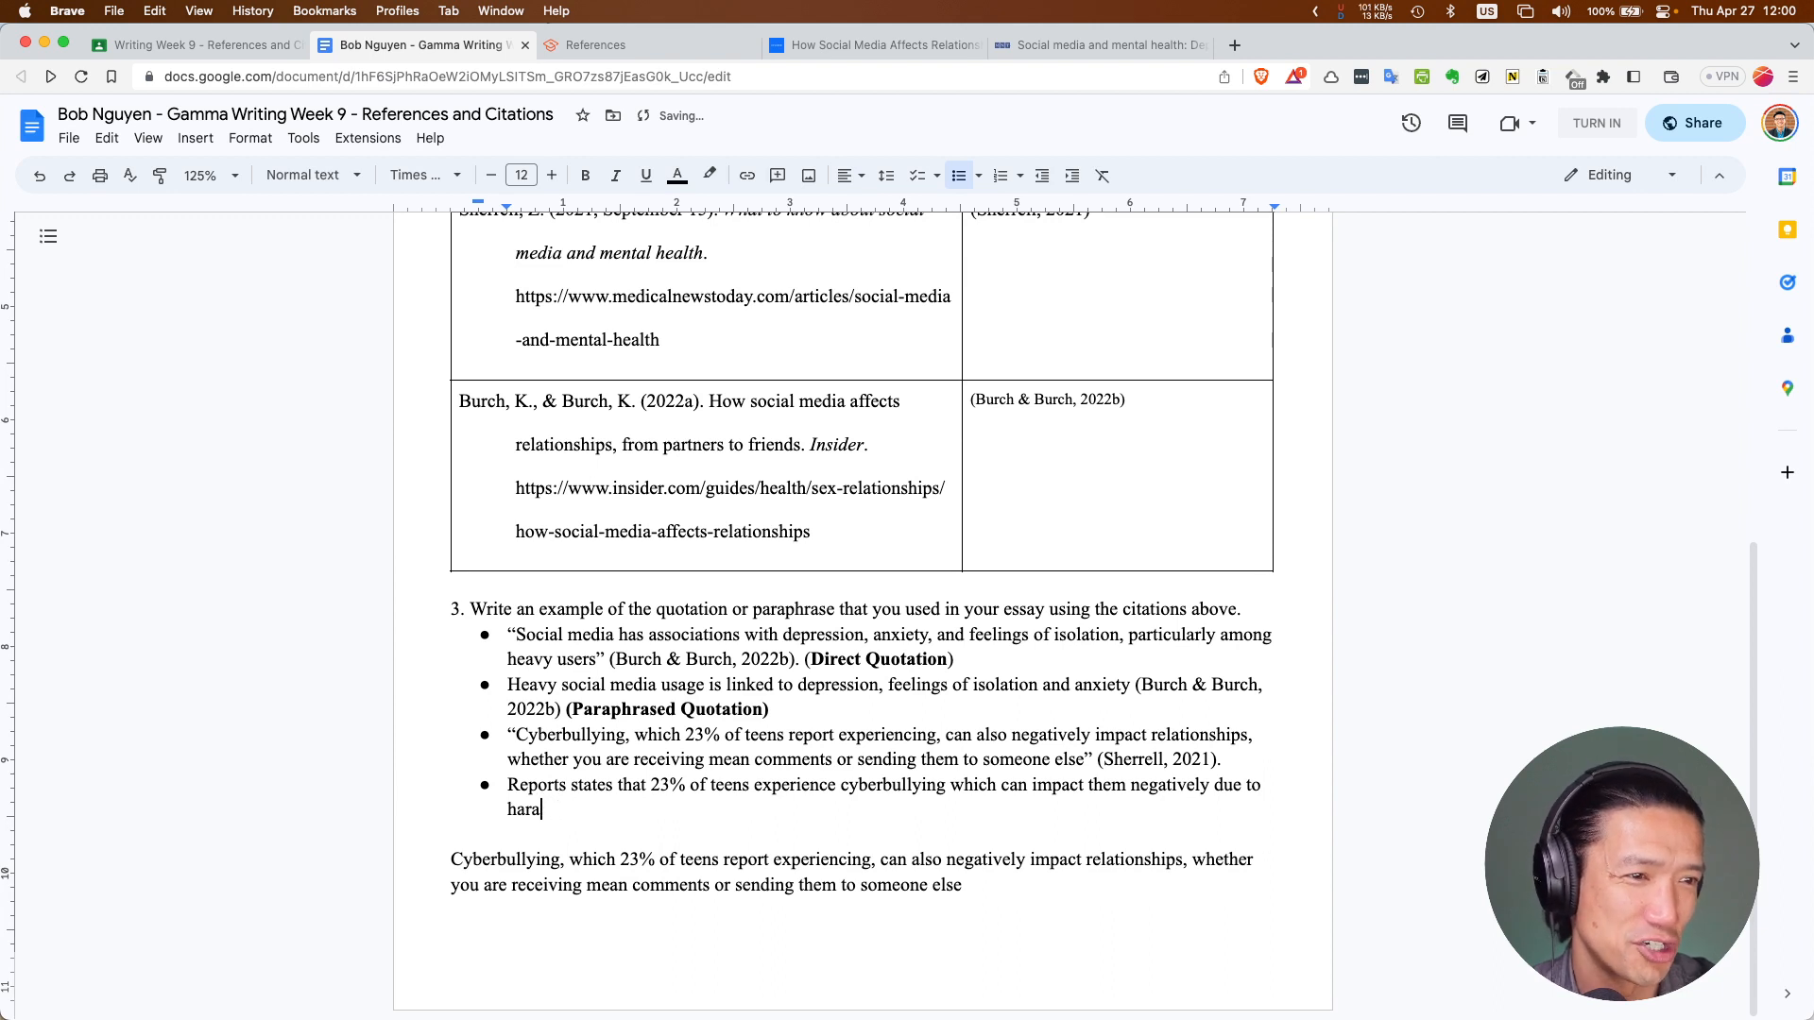
pyautogui.write('comments')
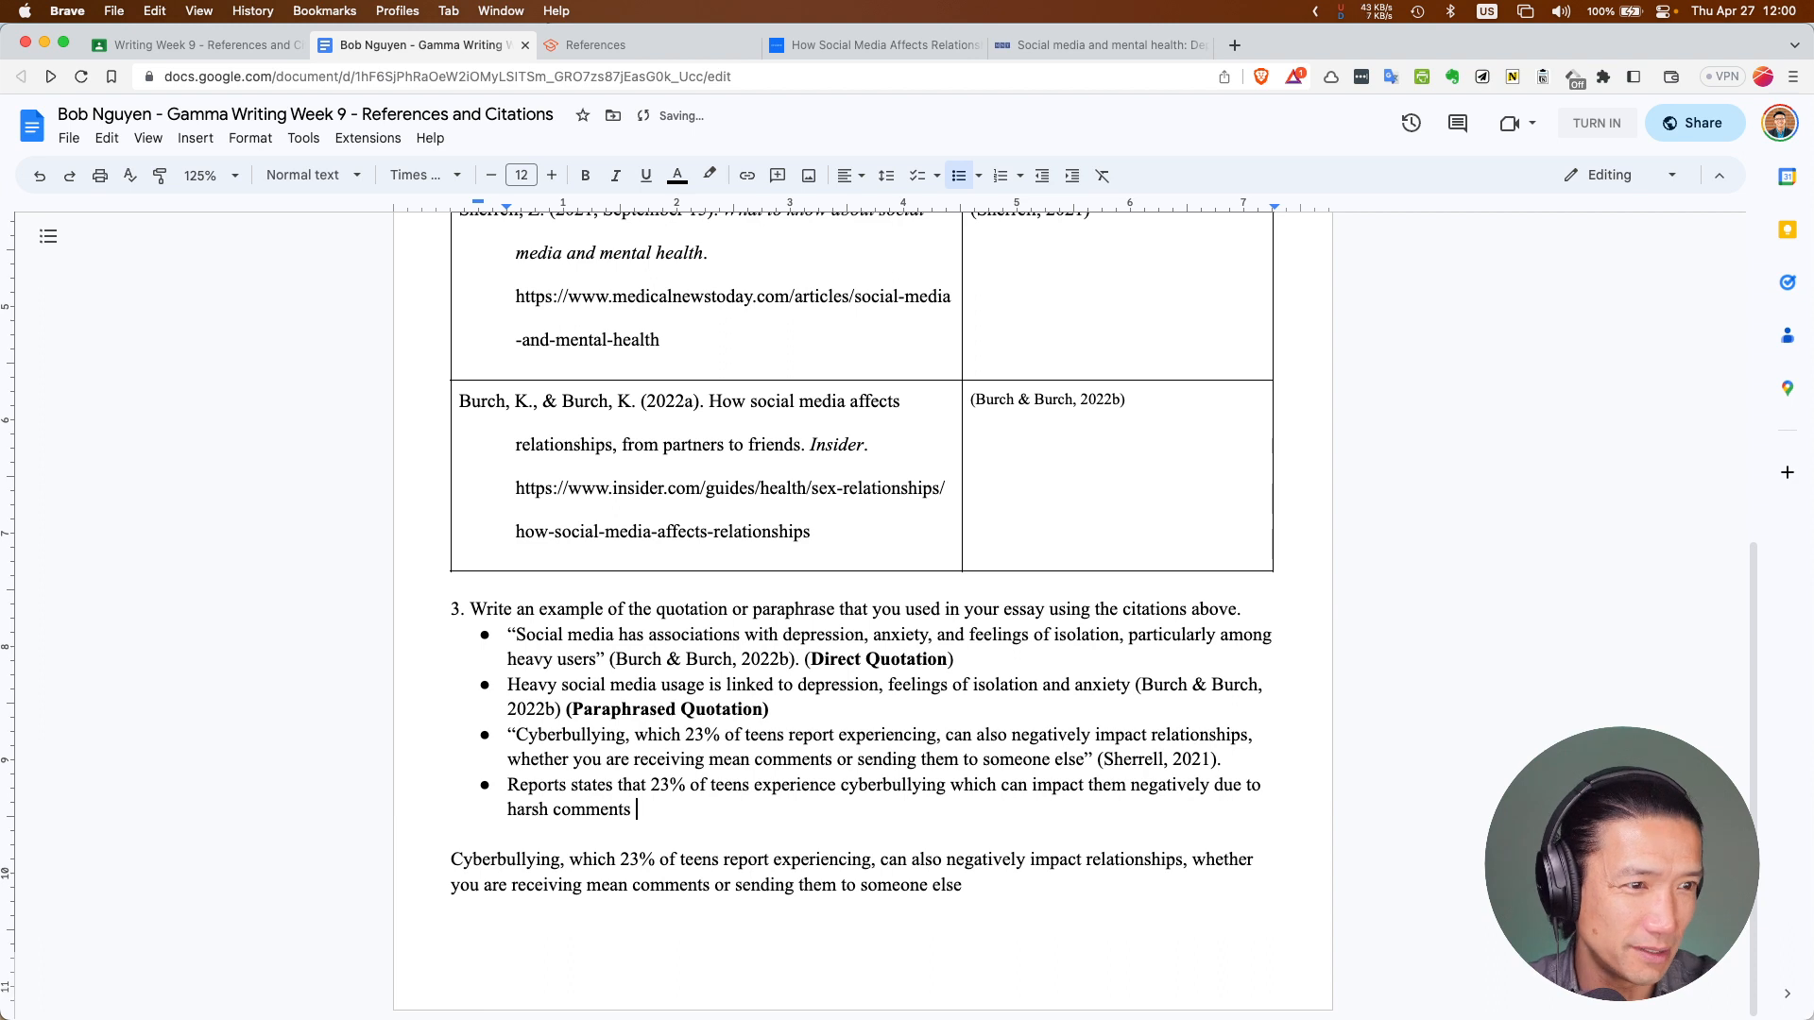
pyautogui.write(' (')
# Insert (Sherrell, 2021) from the clipboard history after 'harsh comments' in the fourth bullet
pyautogui.press('super+shift+v')
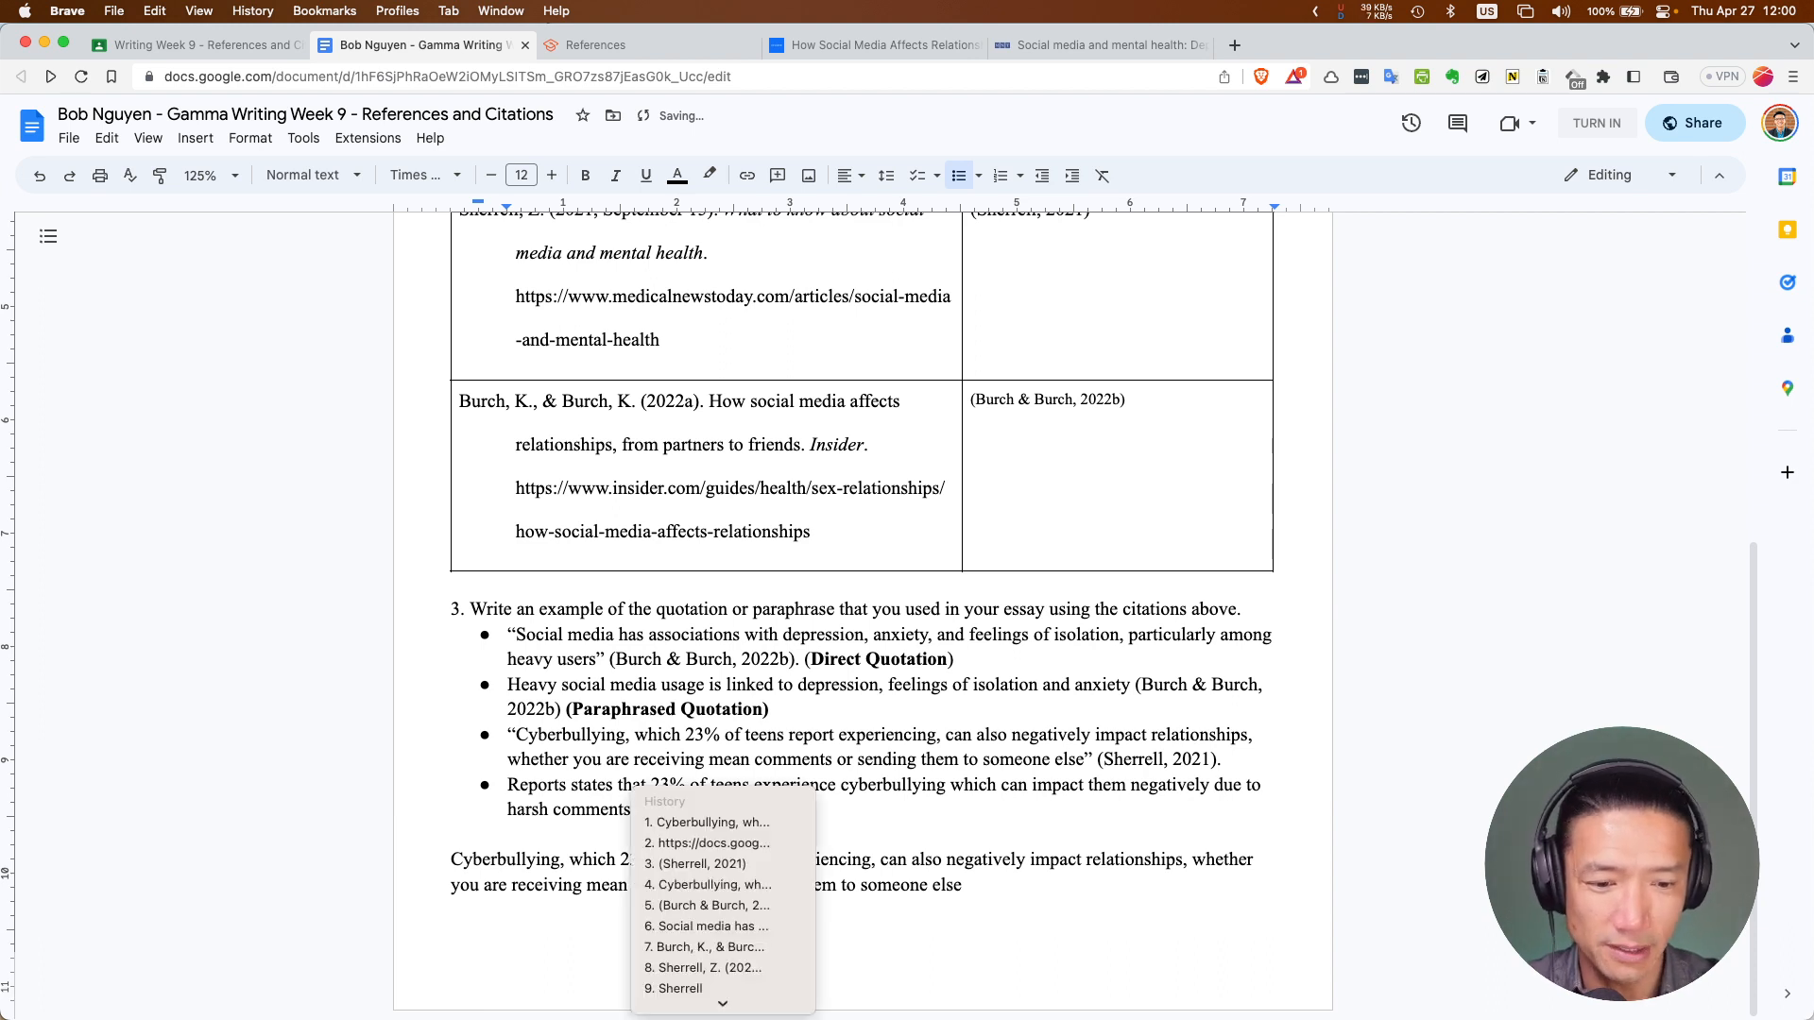
pyautogui.press('Down')
pyautogui.press('Down')
pyautogui.press('Return')
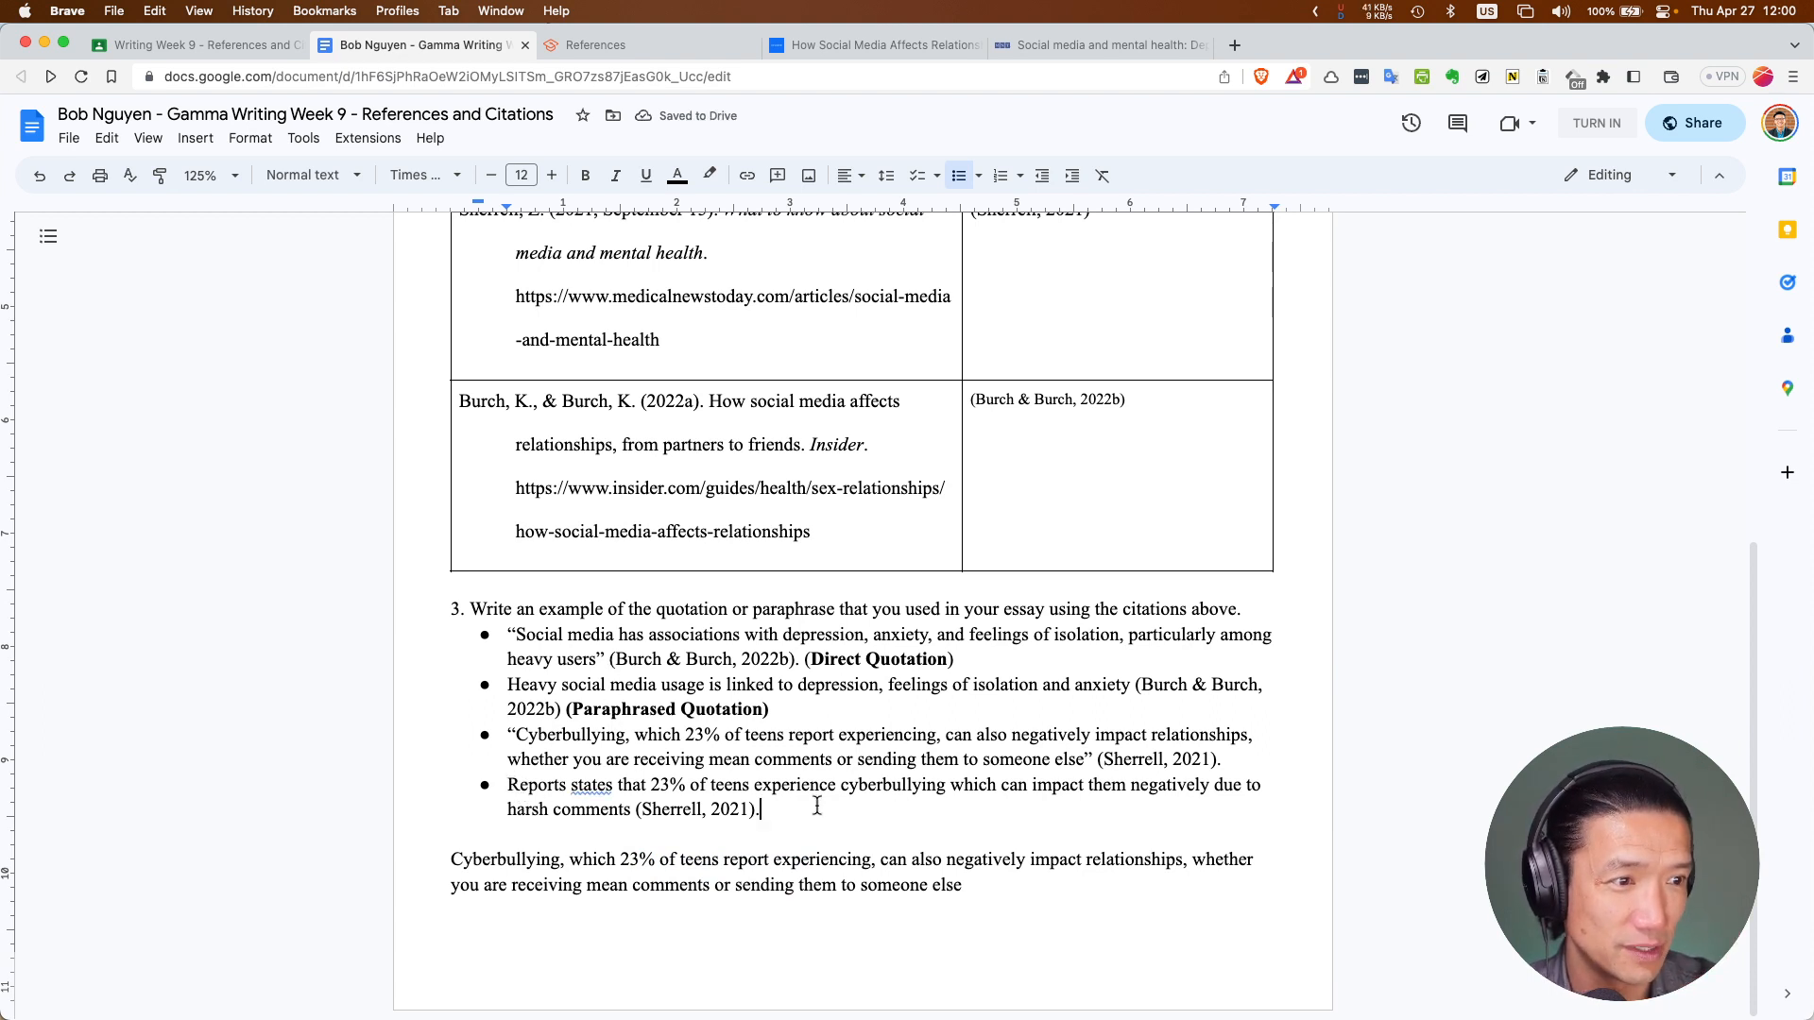
pyautogui.press('super+shift+v')
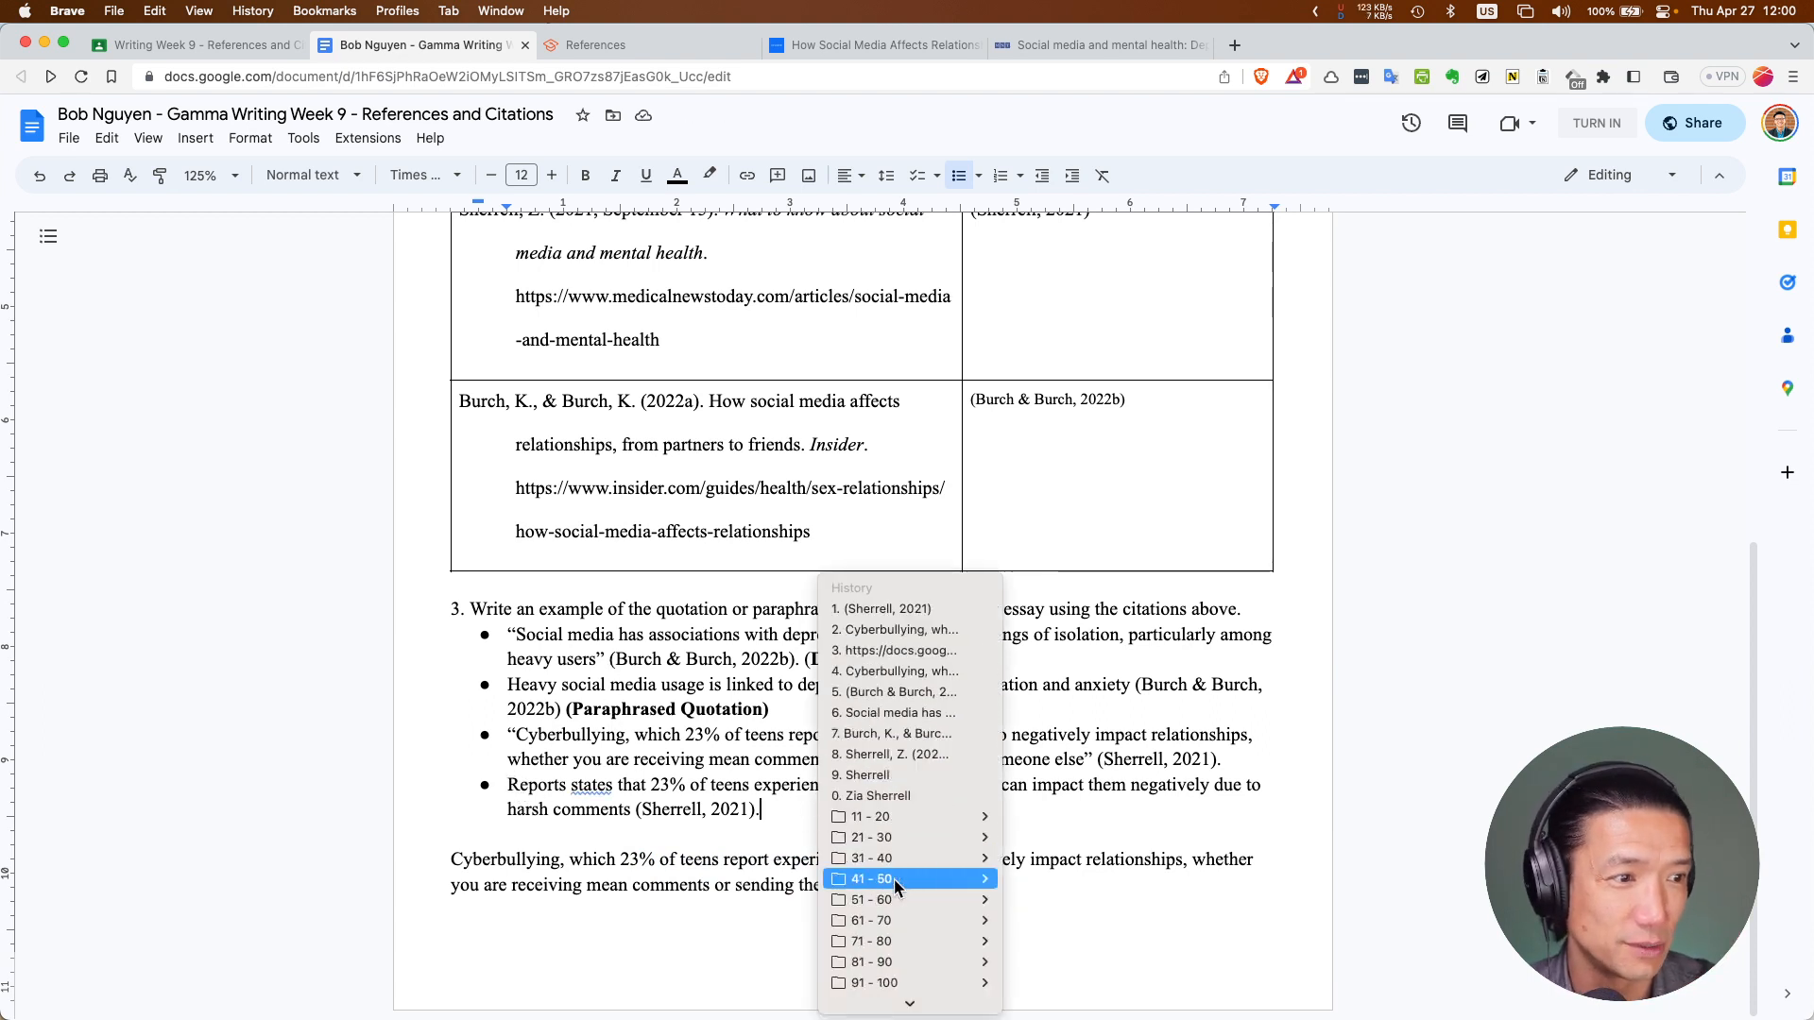
pyautogui.scroll(6, 812, 605)
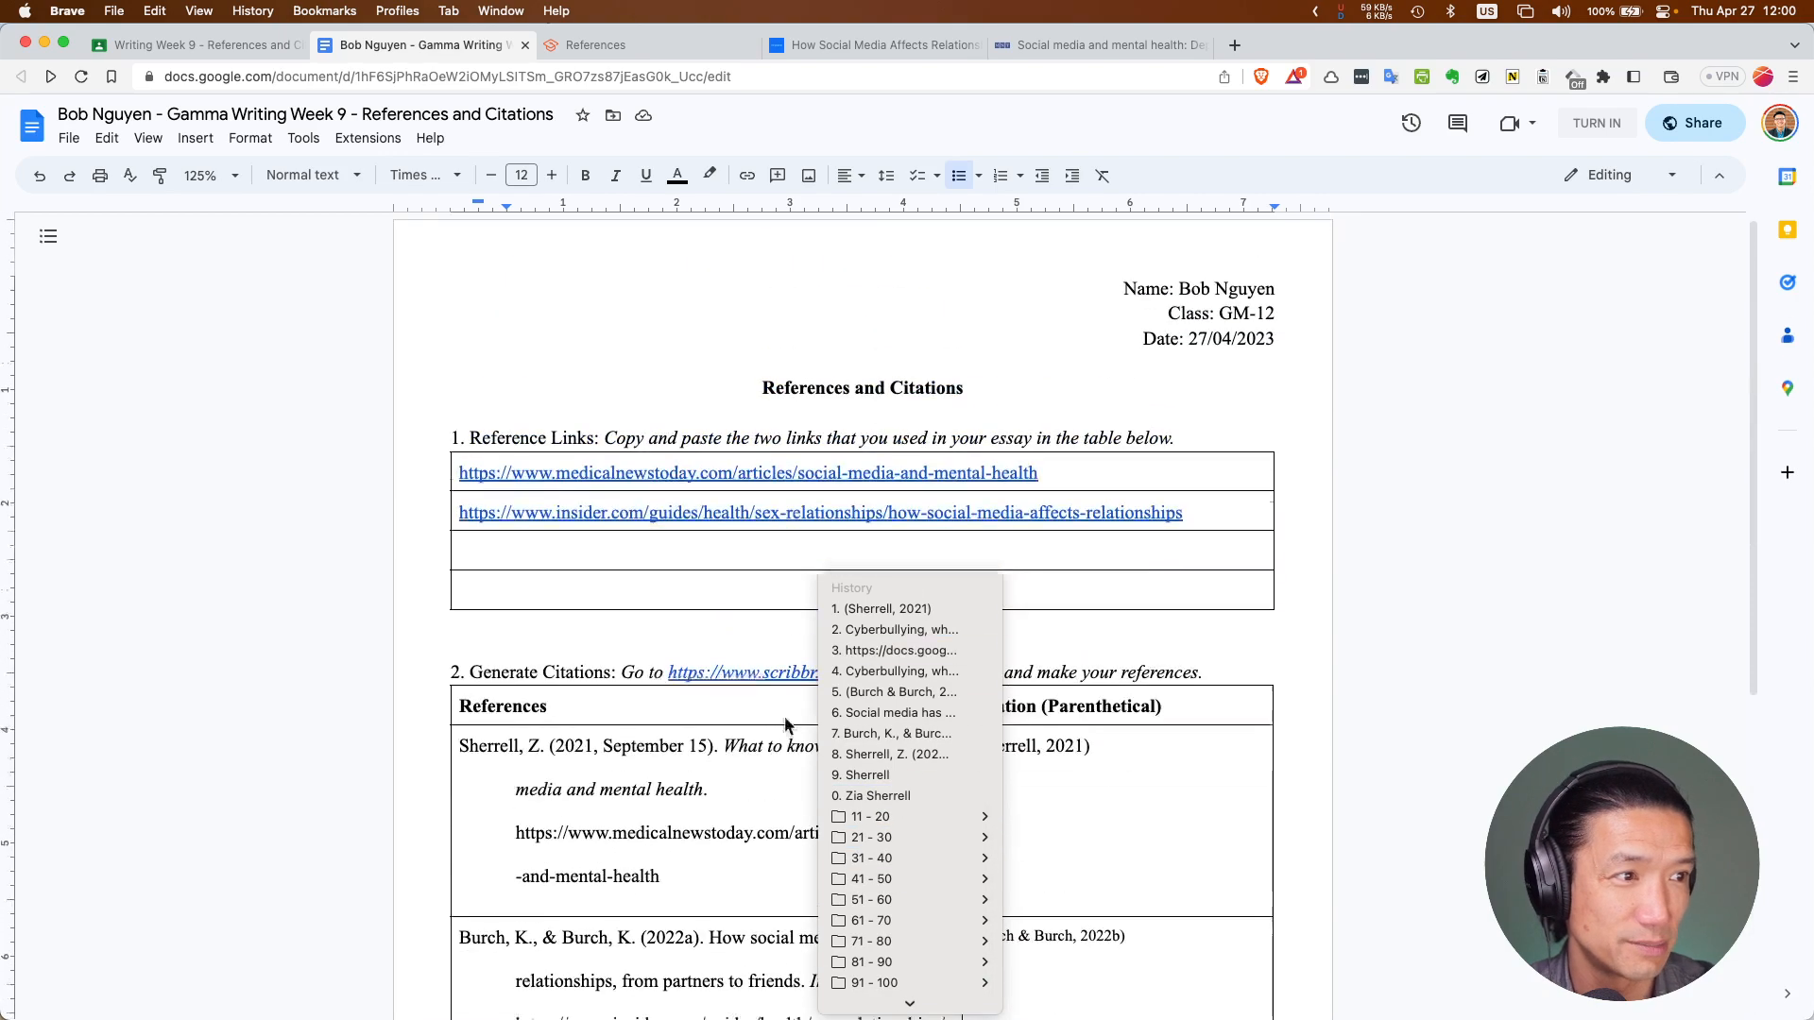
pyautogui.scroll(-5, 756, 756)
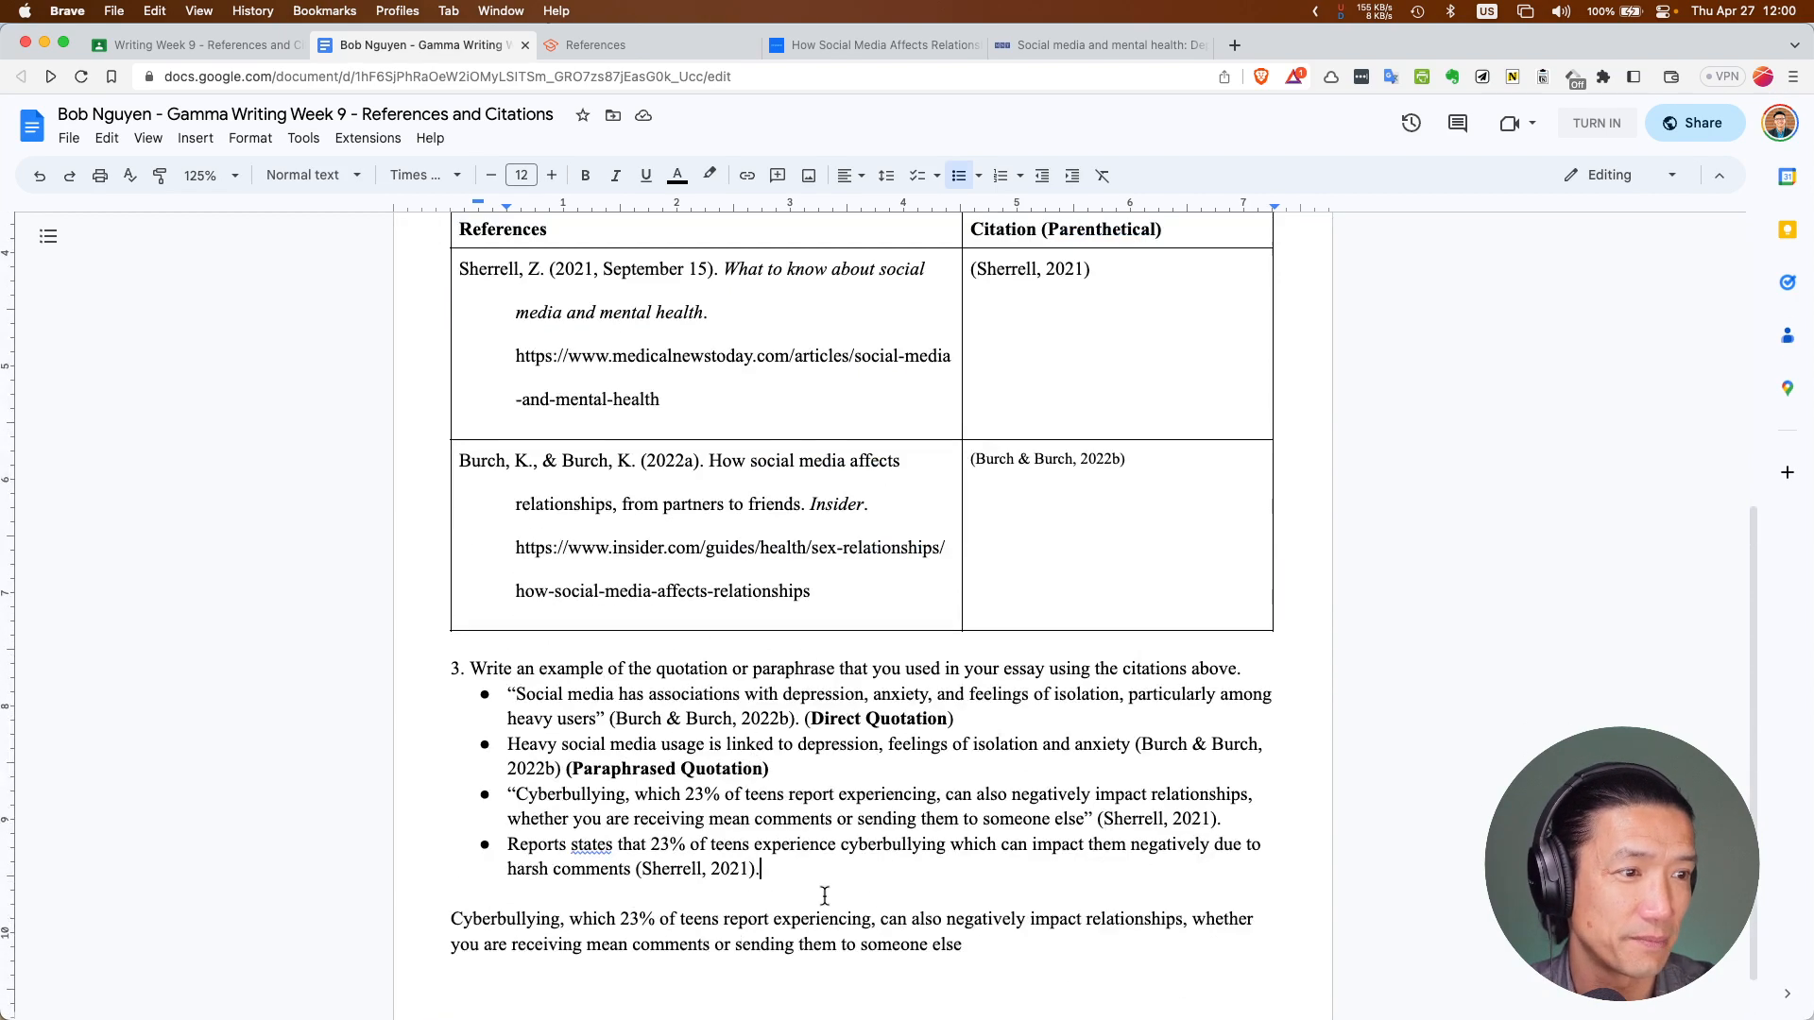
pyautogui.press('super+t')
# Search the web for copyq, open the CopyQ homepage, then go back to the worksheet tab
pyautogui.write('c')
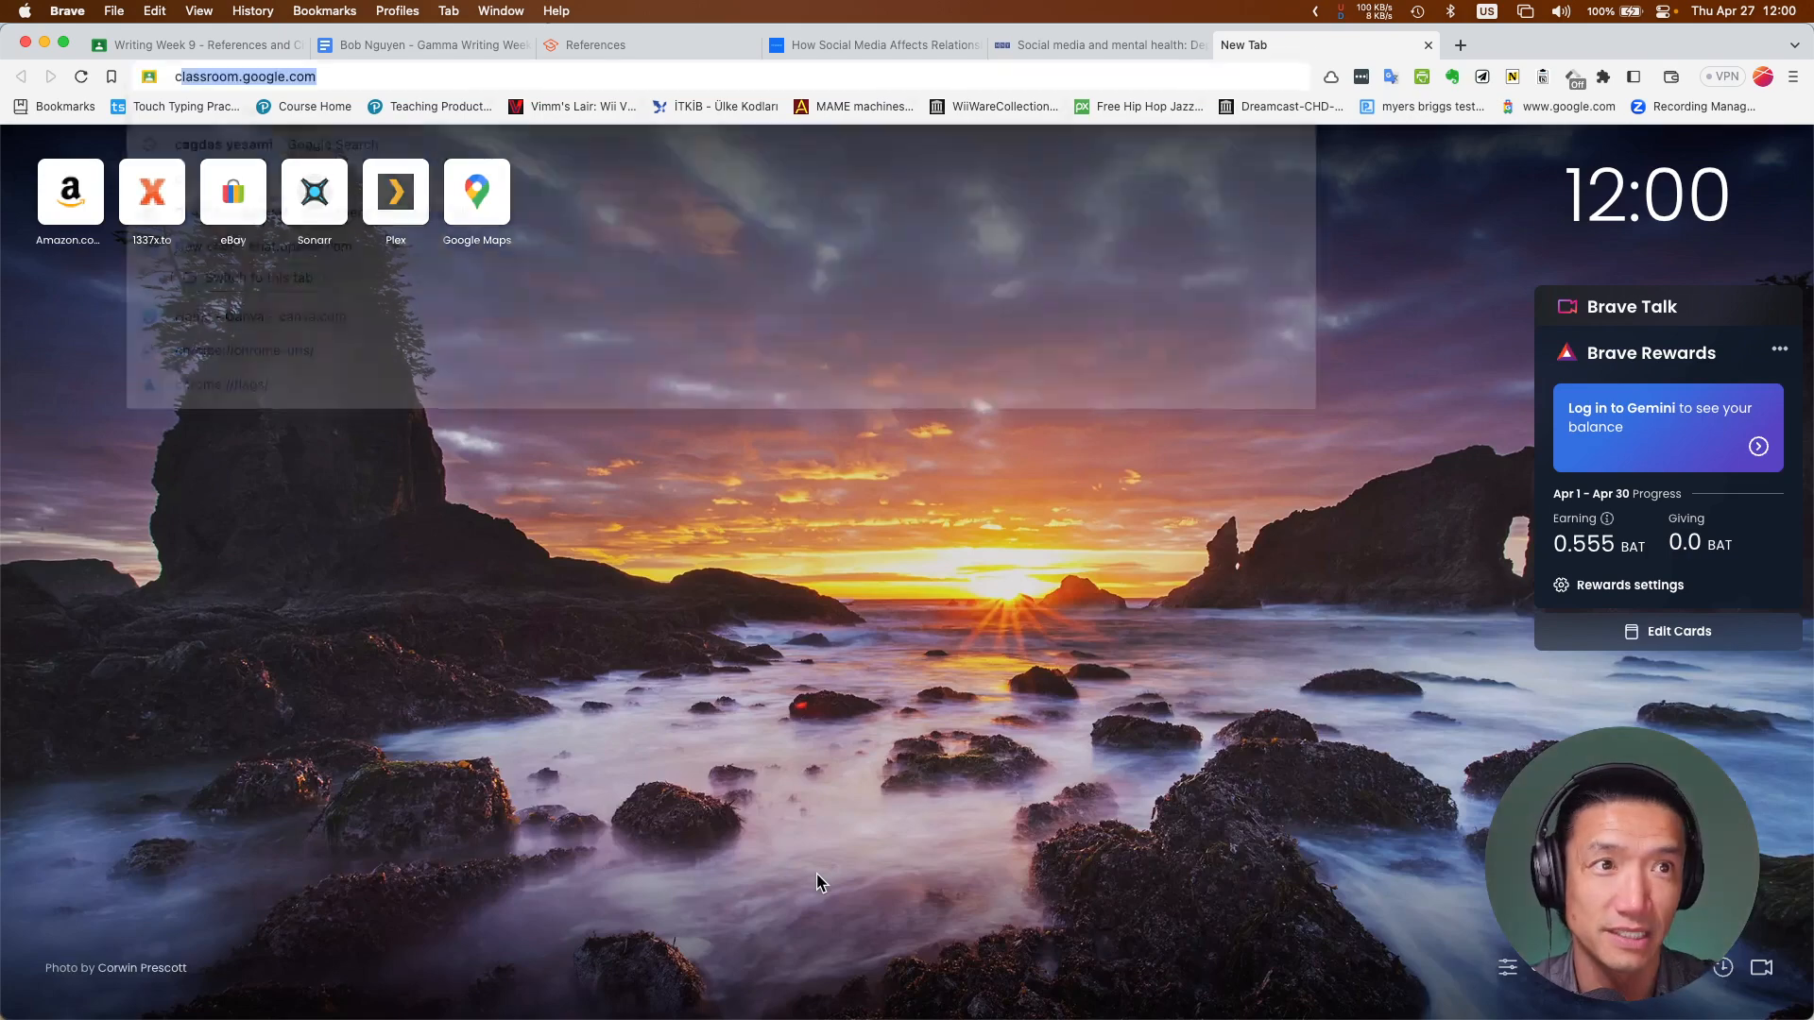
pyautogui.write('opyc')
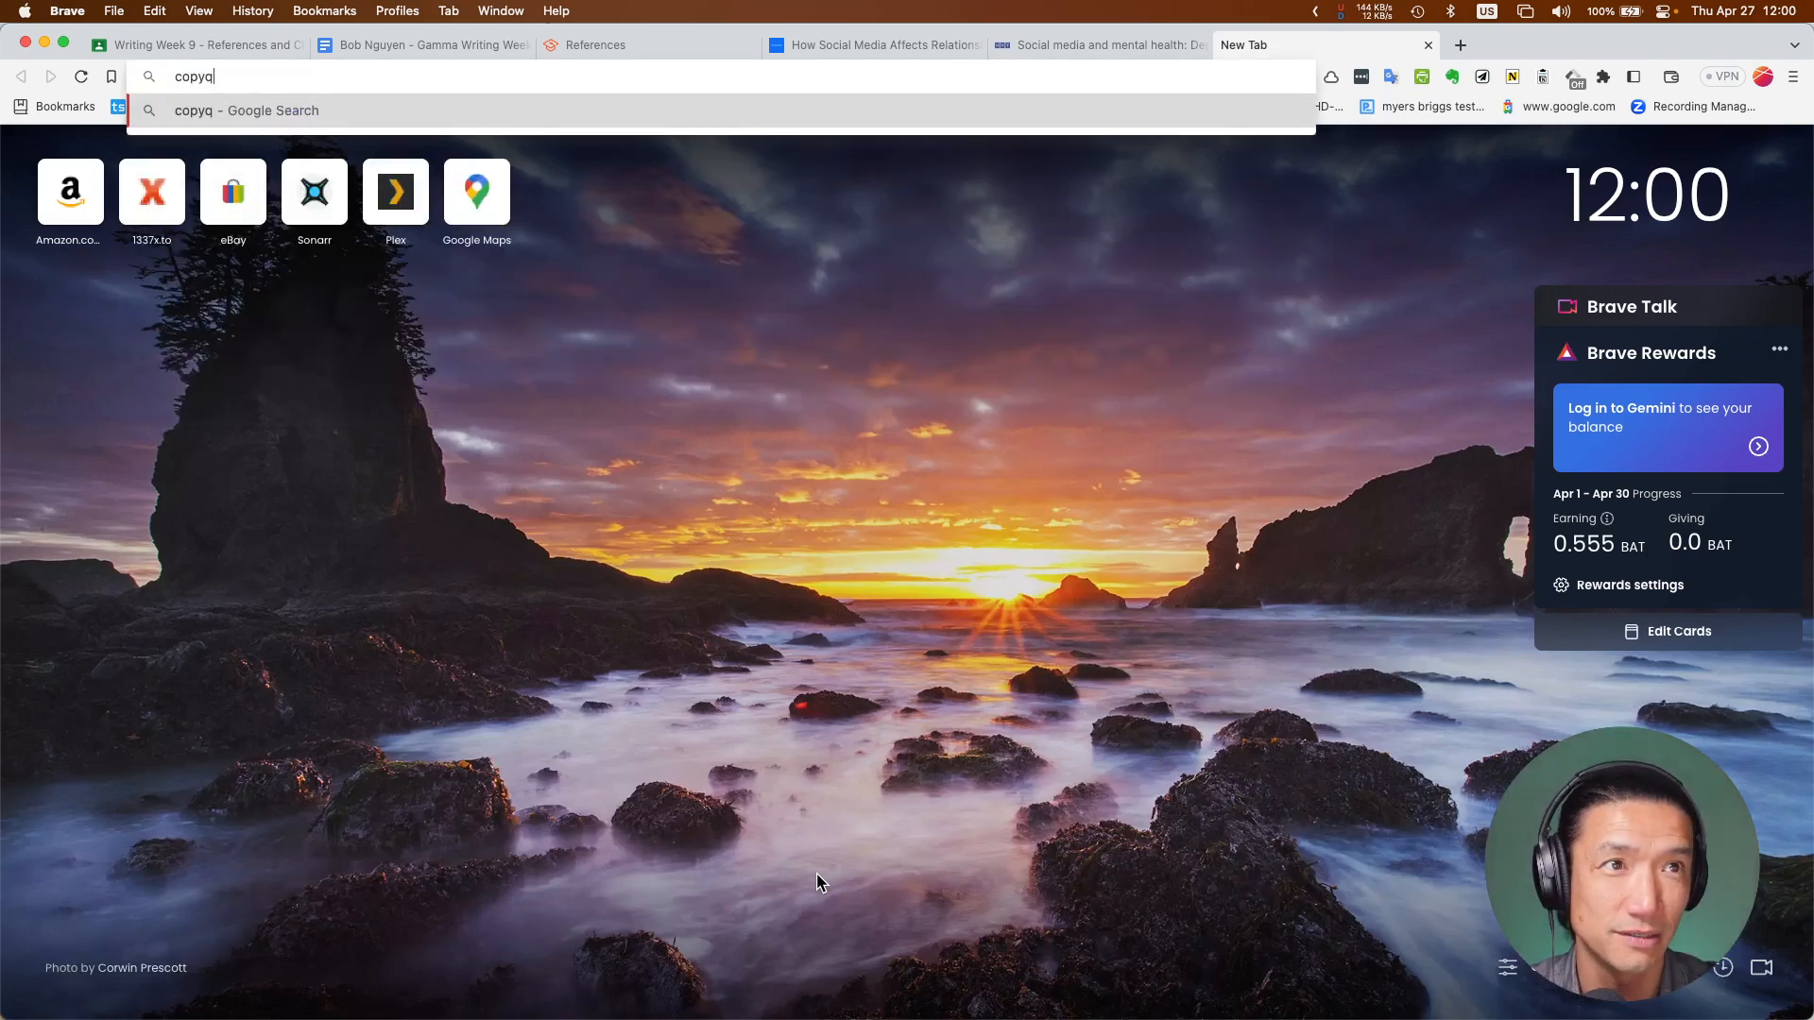
pyautogui.press('Return')
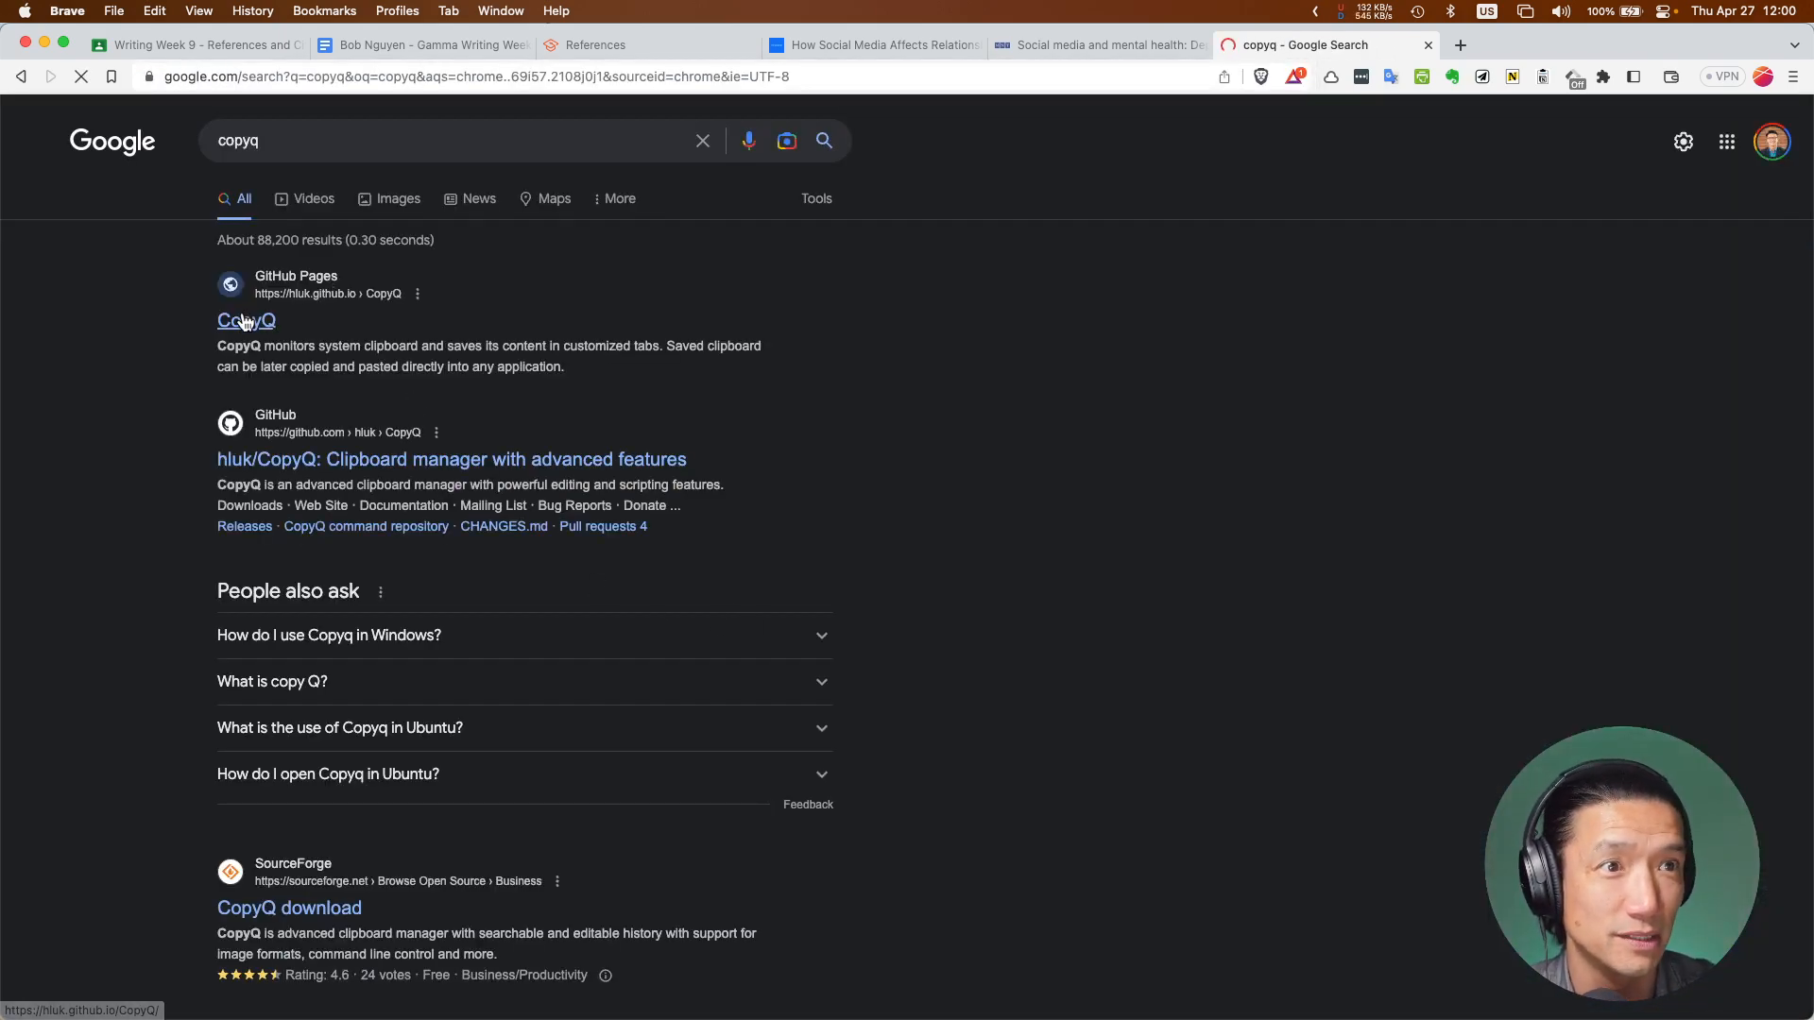
pyautogui.click(244, 322)
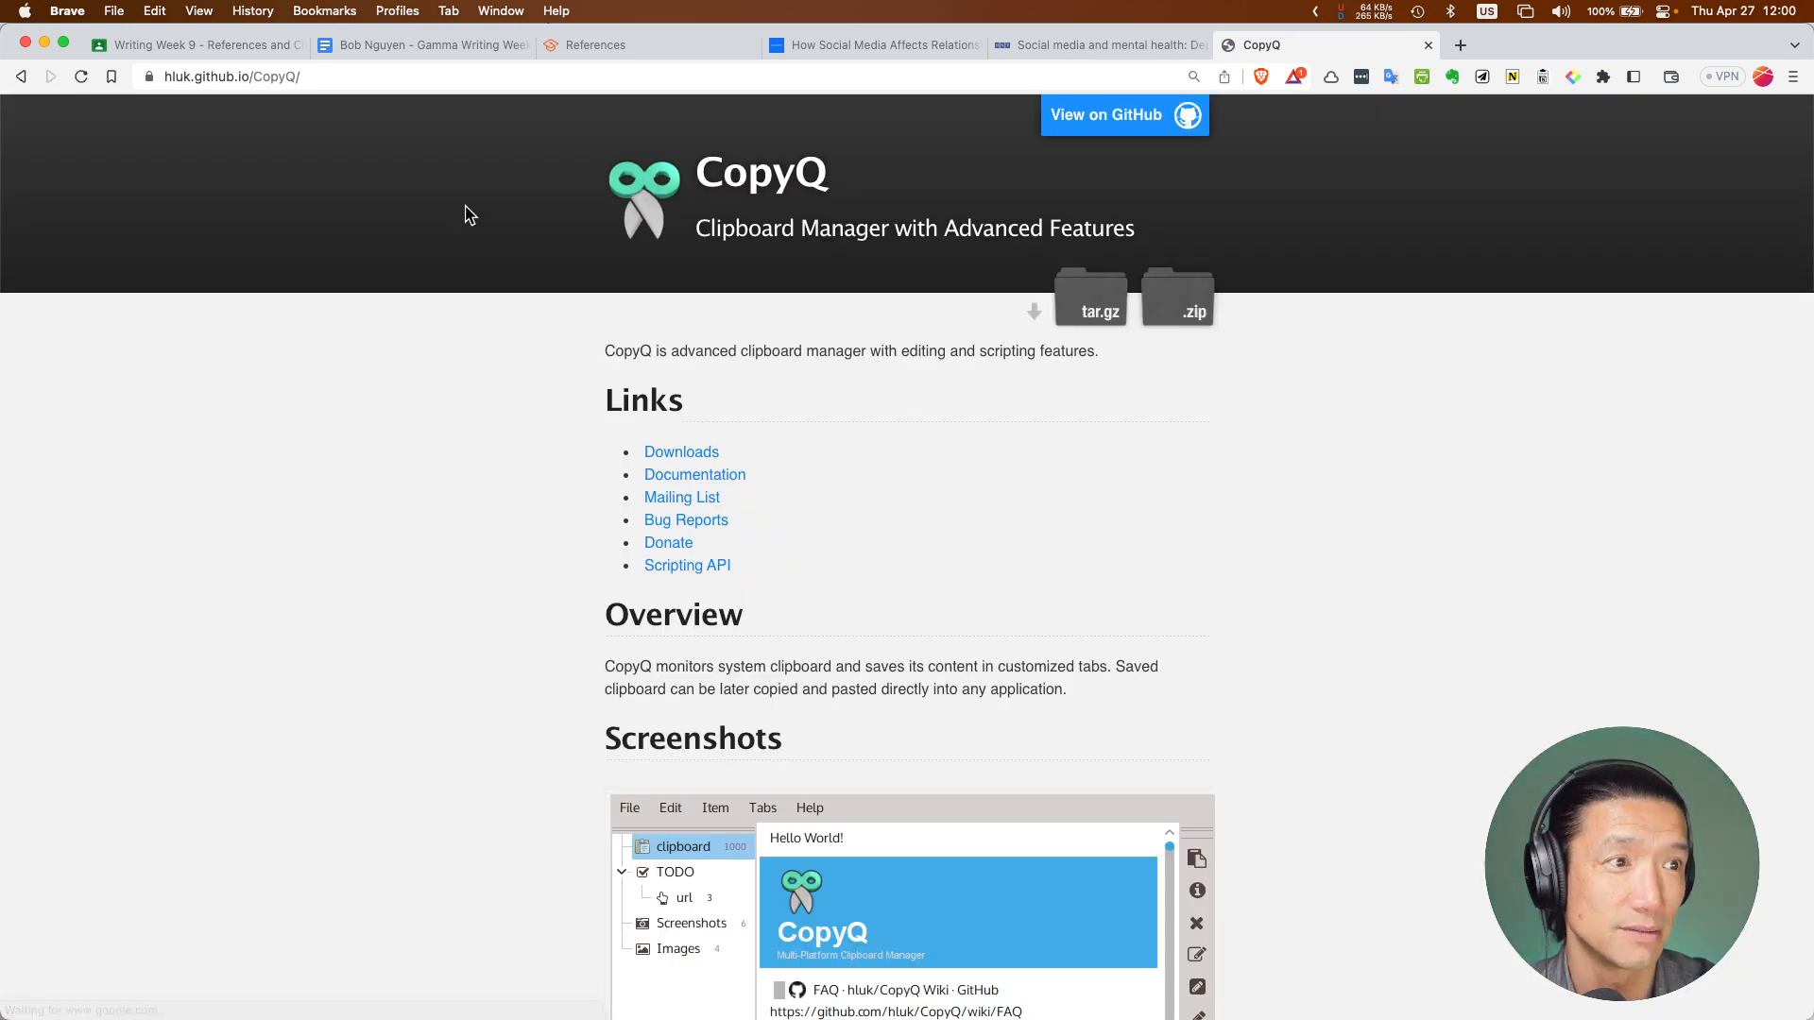
pyautogui.click(284, 76)
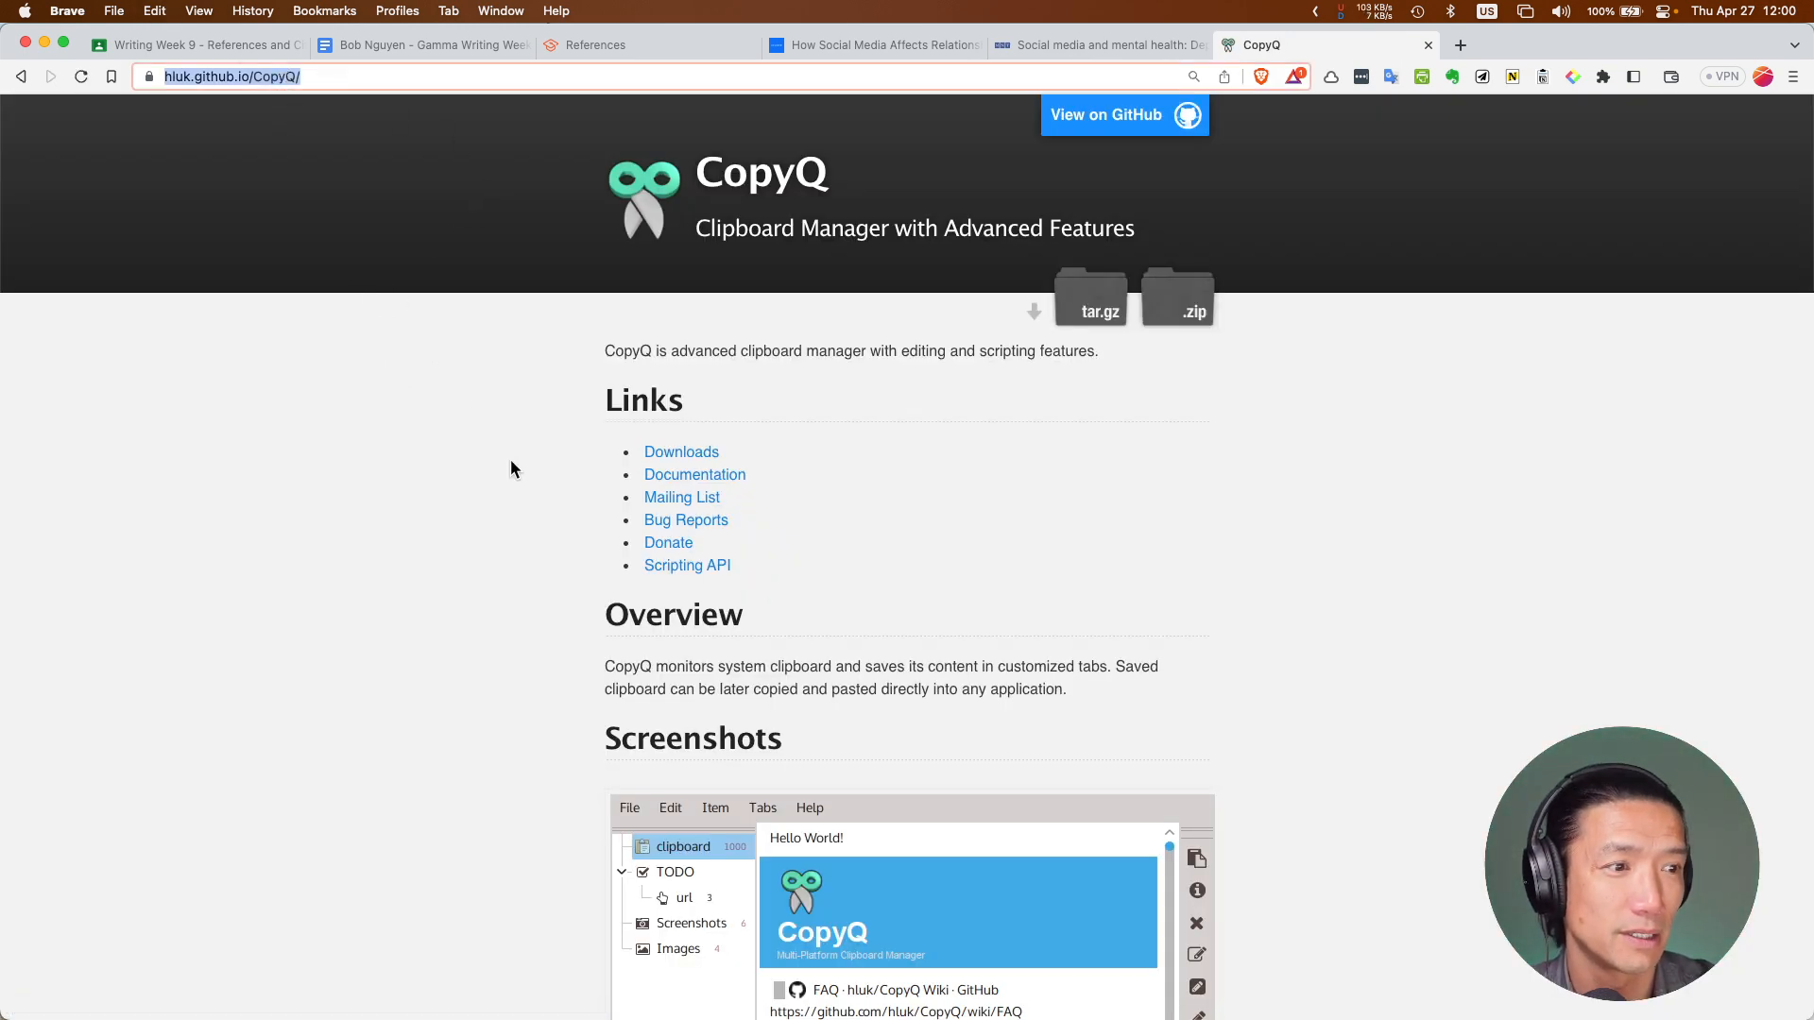
pyautogui.scroll(-6, 510, 461)
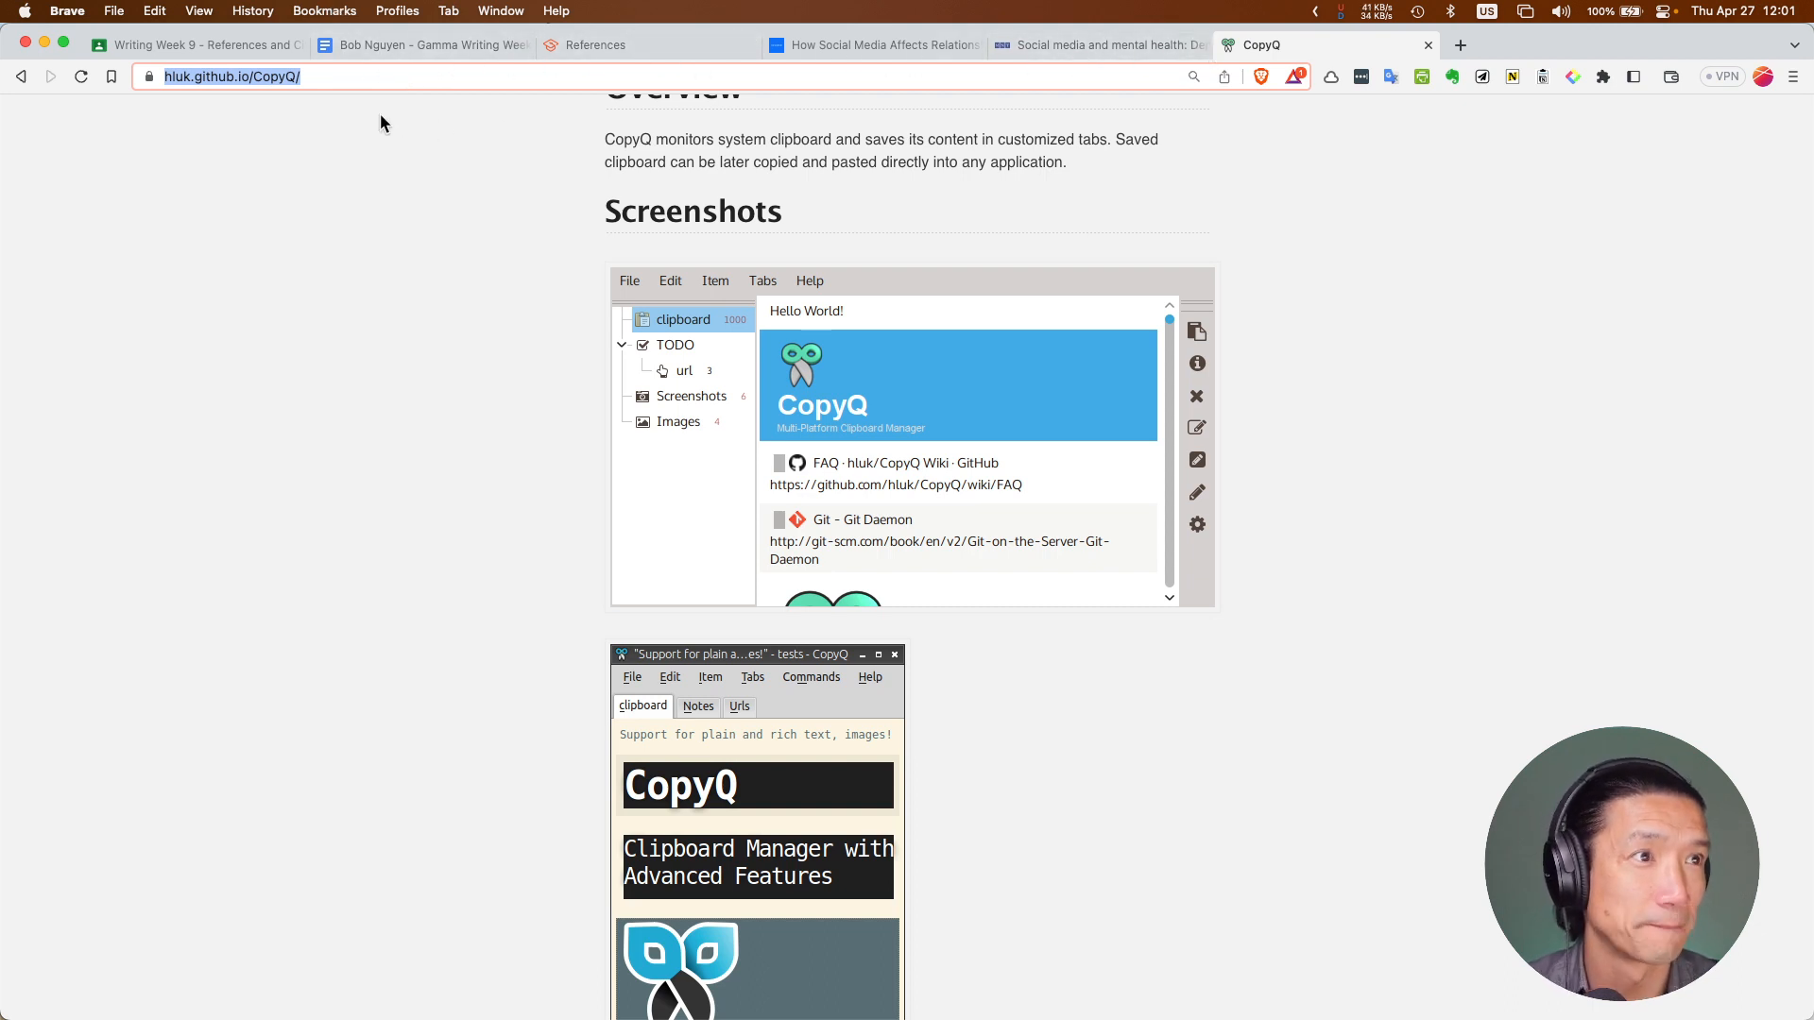
pyautogui.press('super+Tab')
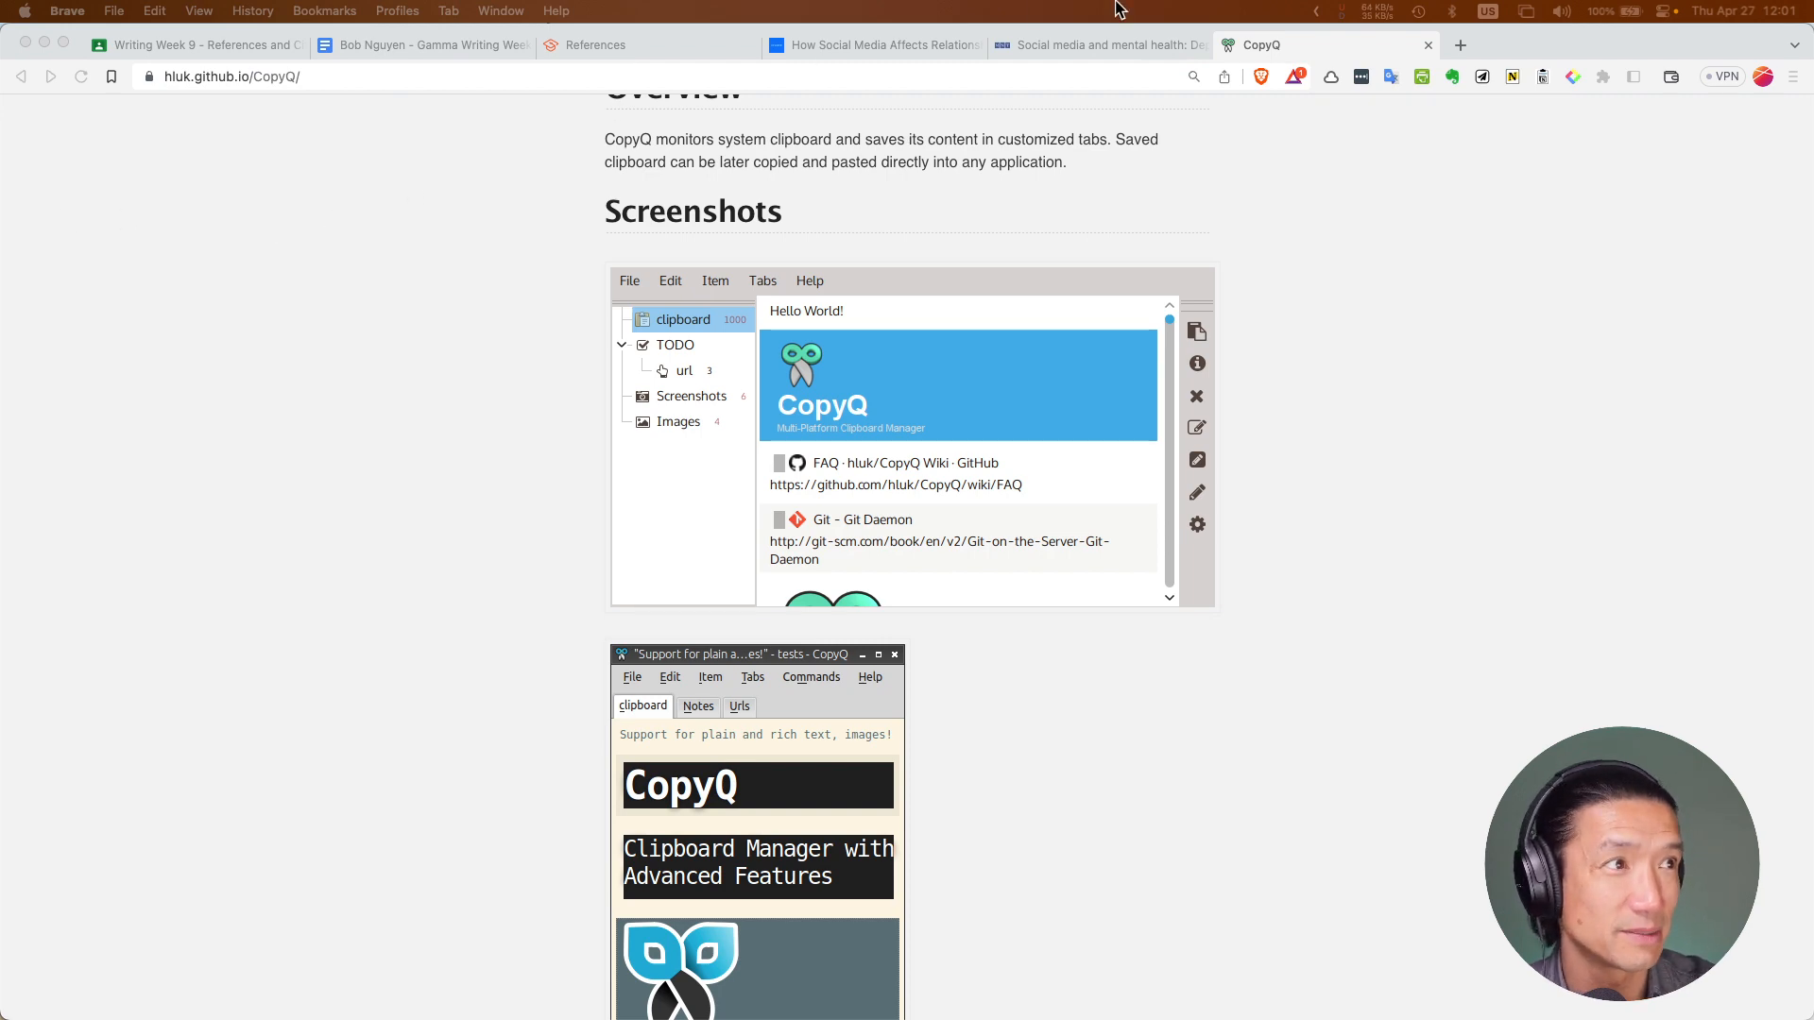
pyautogui.click(445, 48)
pyautogui.scroll(-1, 729, 564)
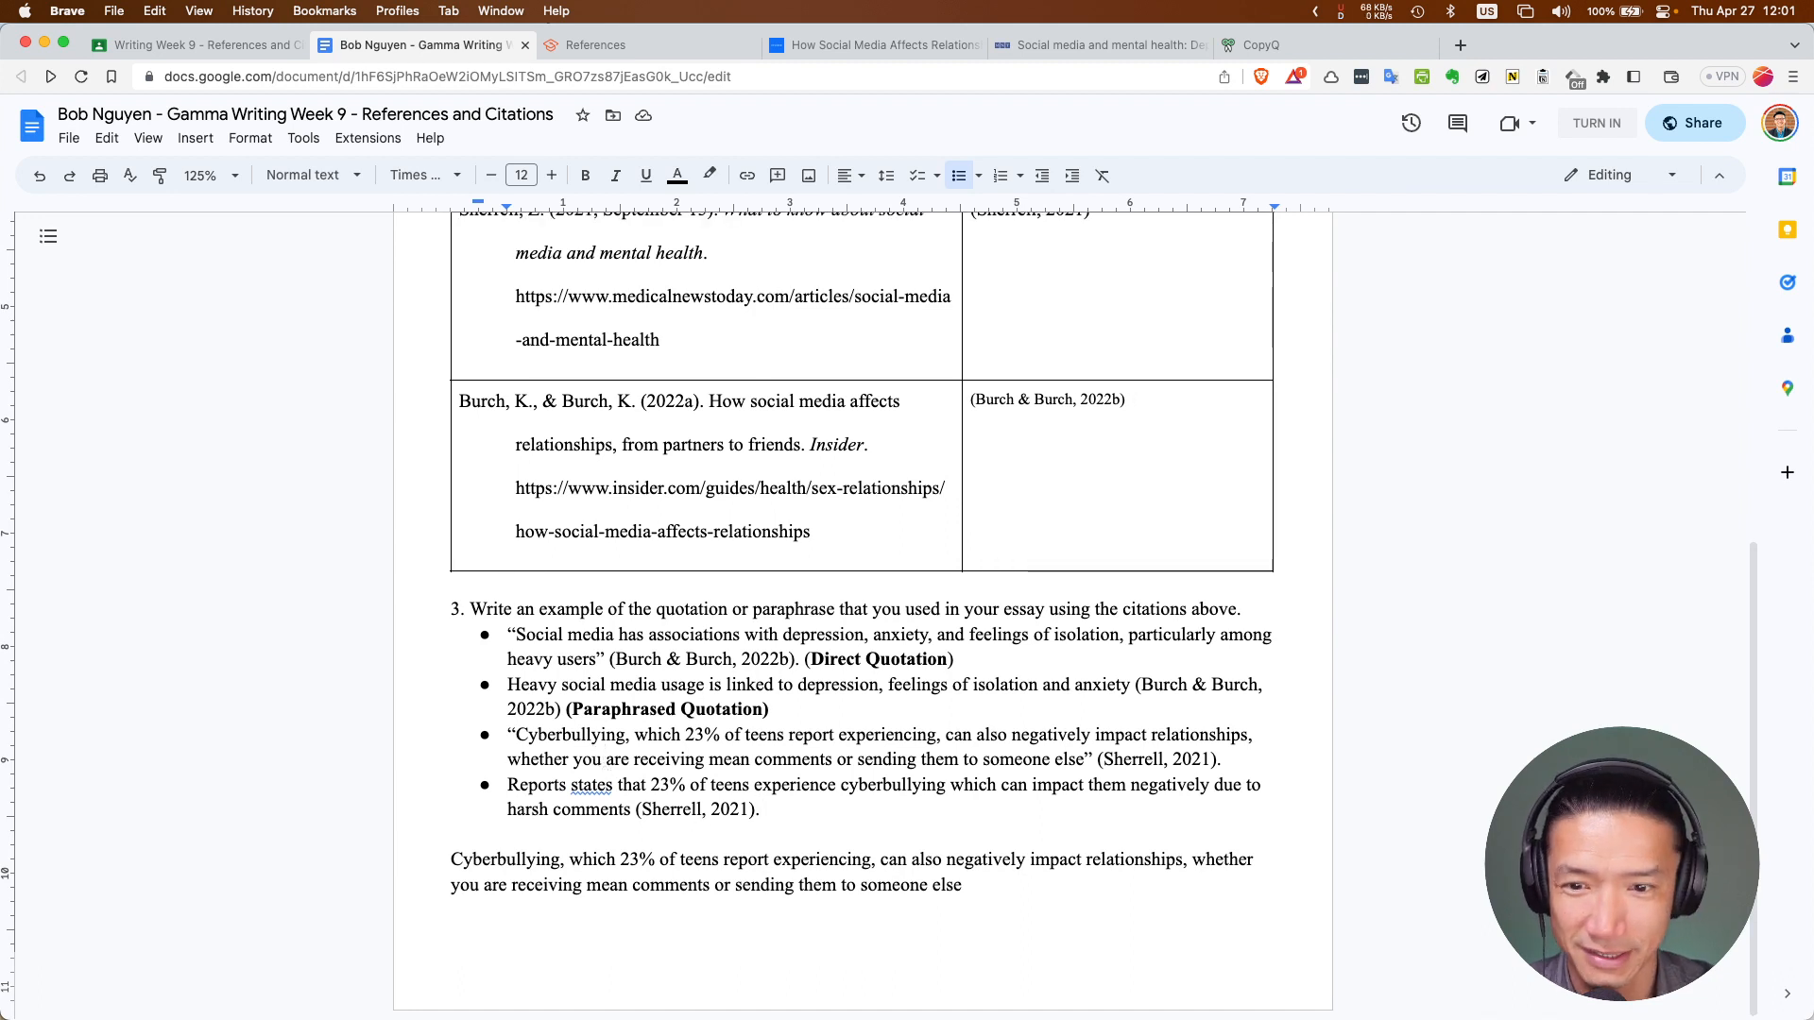
# Copy the first bullet's '(Direct Quotation)' label and paste it after the third bullet's citation
pyautogui.click(697, 759)
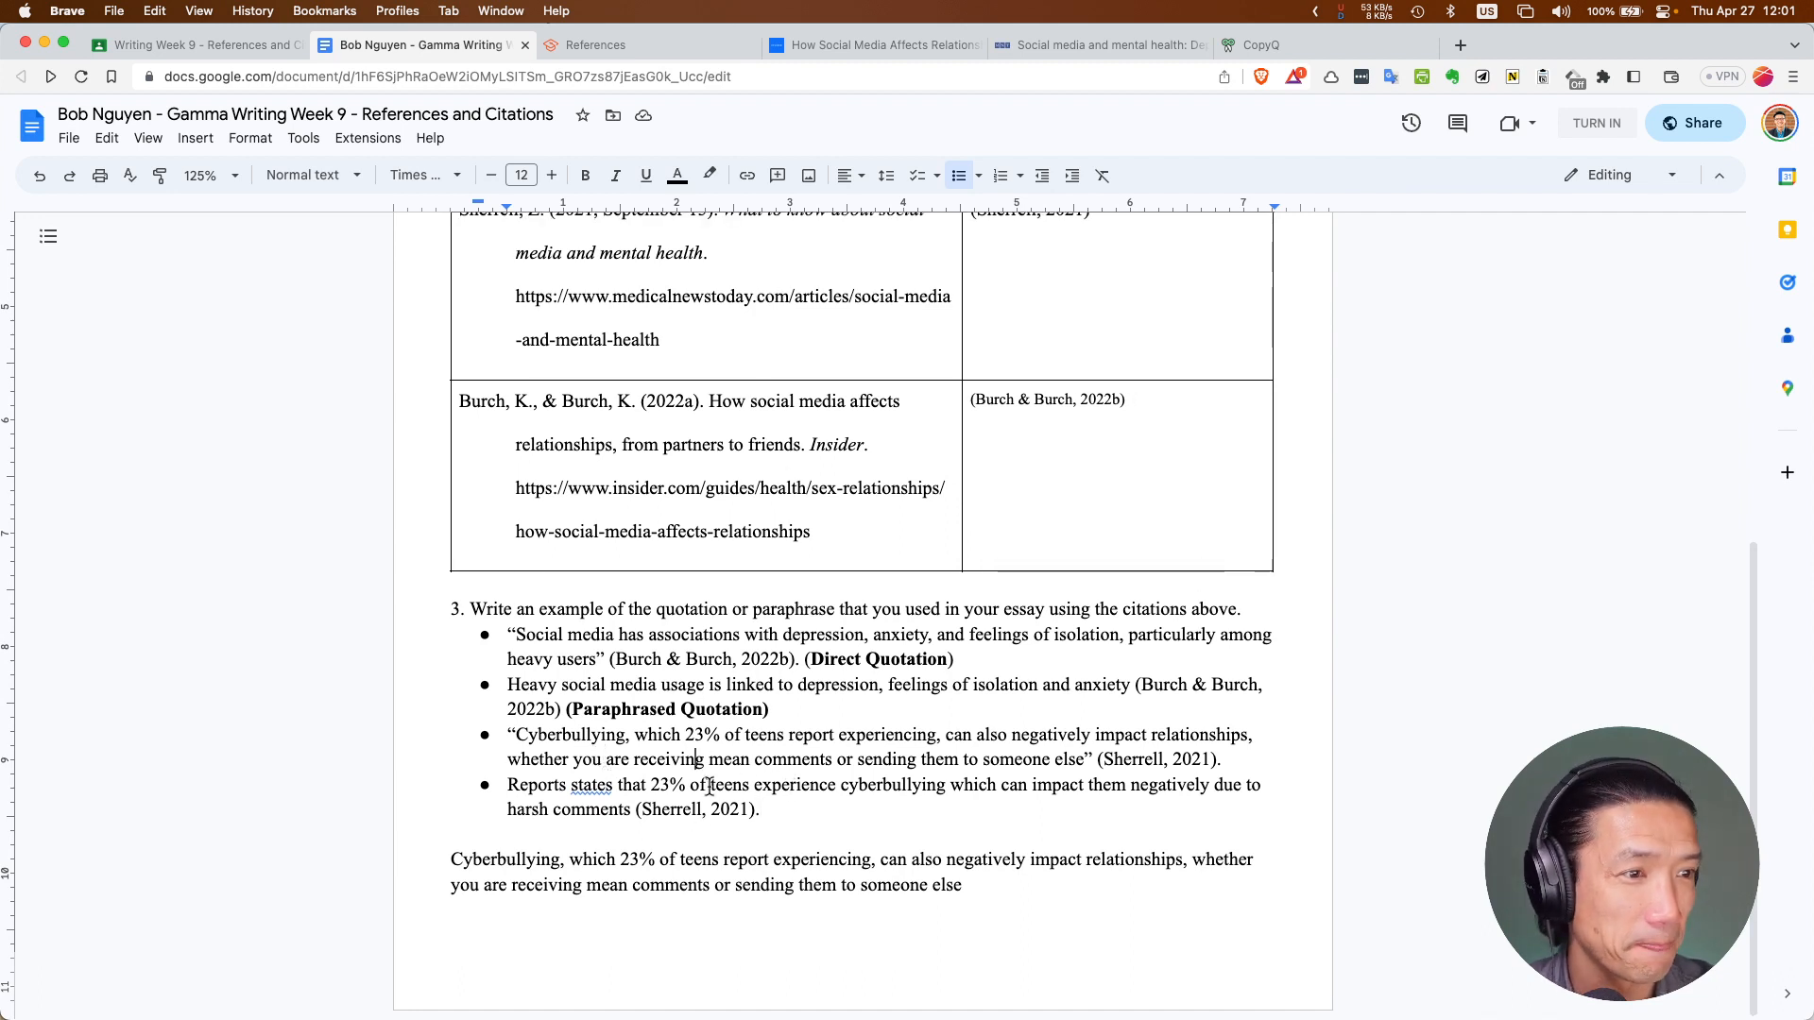
pyautogui.moveTo(762, 810); pyautogui.dragTo(802, 804)
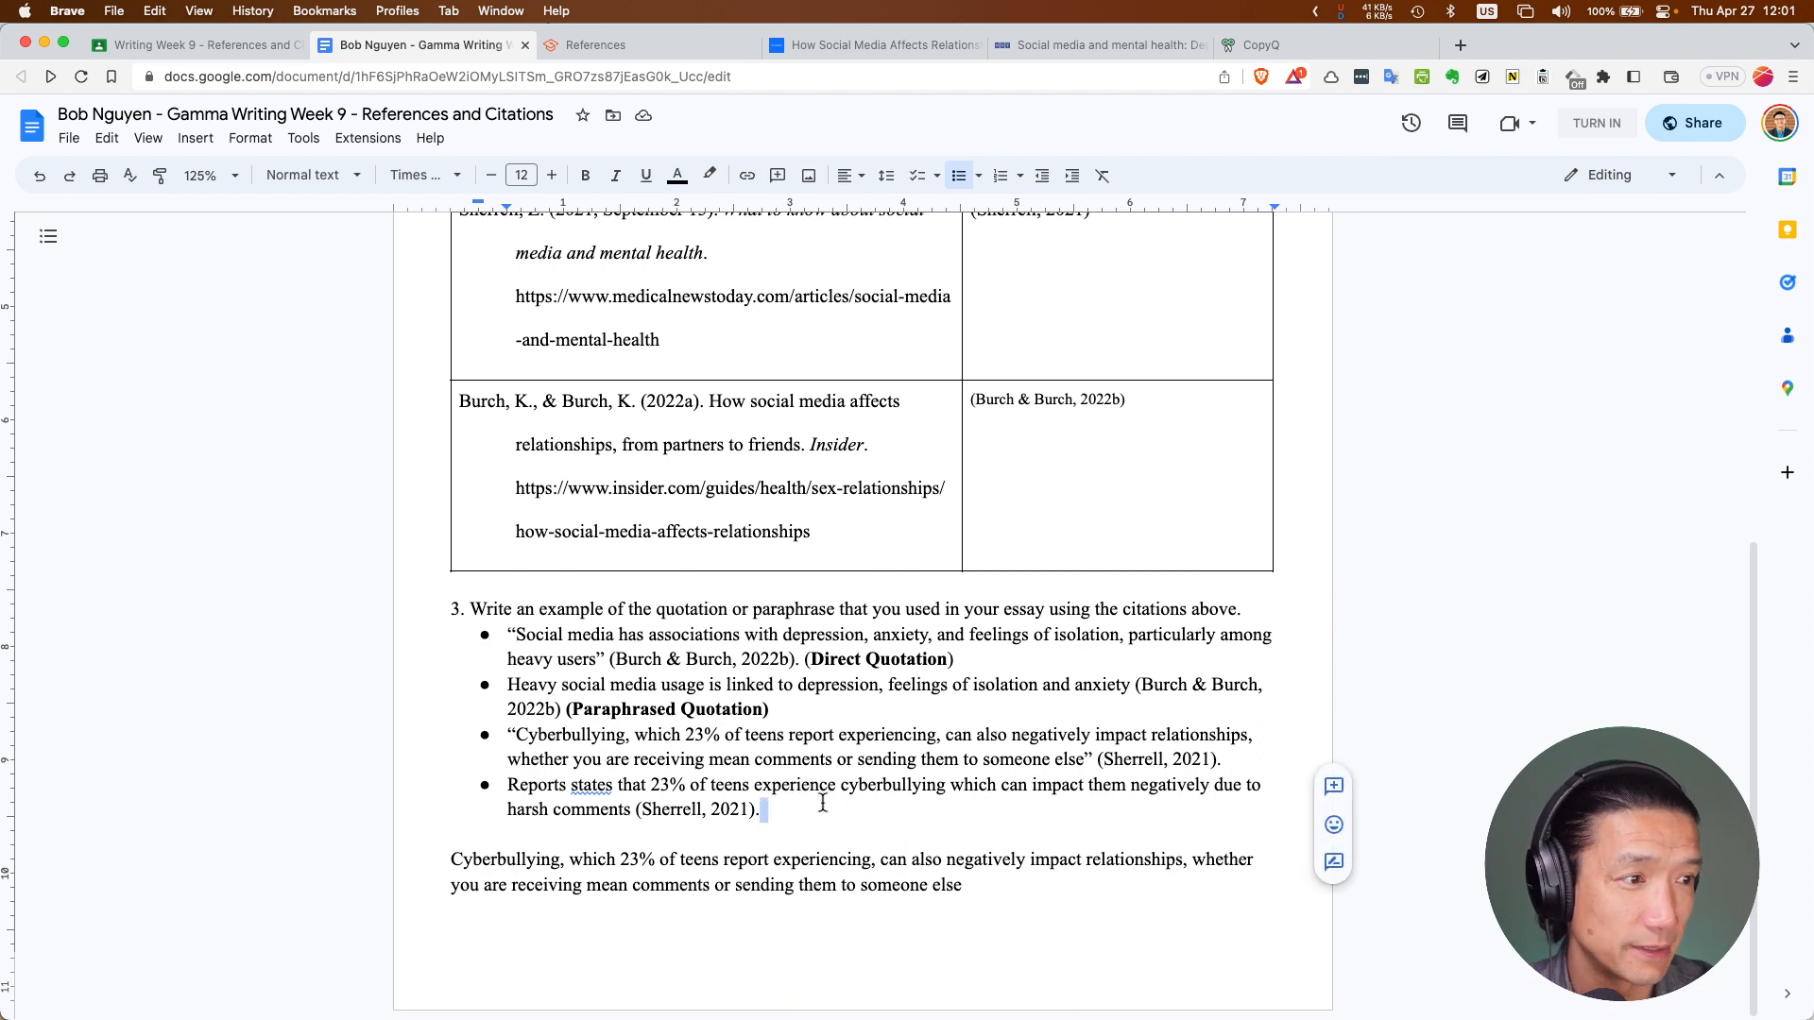
pyautogui.moveTo(805, 659); pyautogui.dragTo(962, 659)
pyautogui.press('super+c')
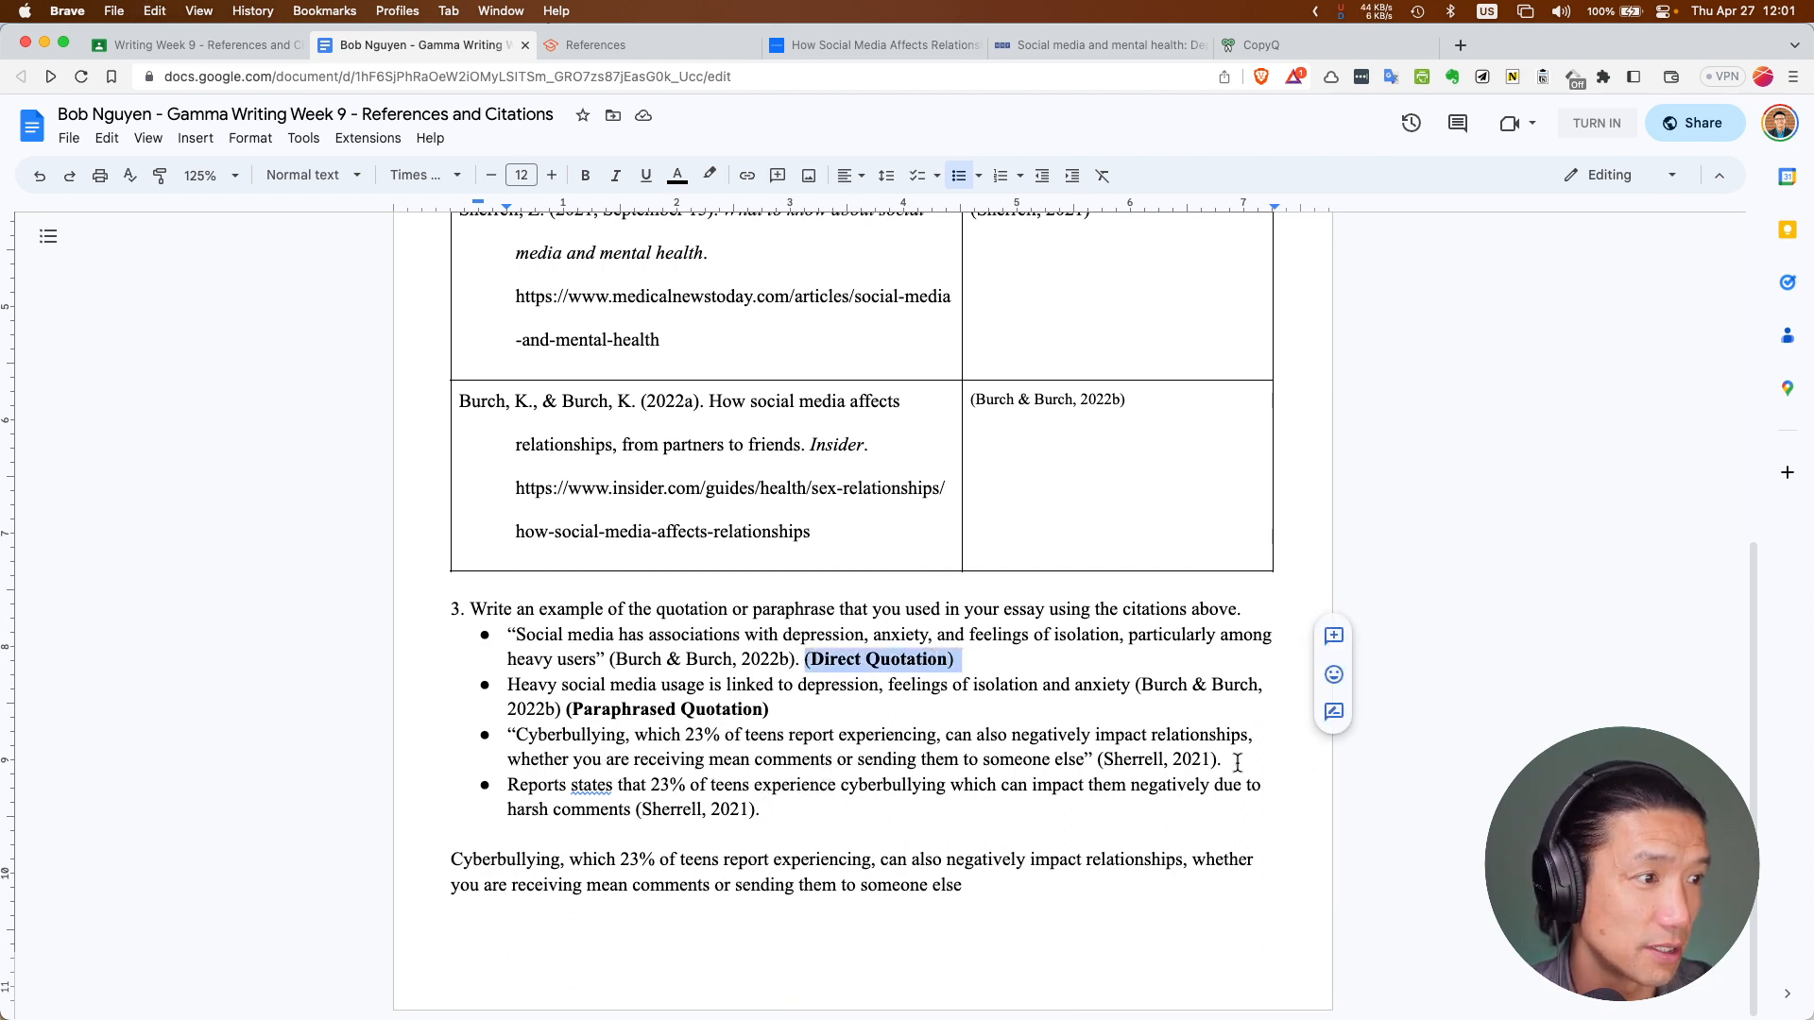
pyautogui.moveTo(1225, 760); pyautogui.dragTo(1249, 762)
pyautogui.press('super+v')
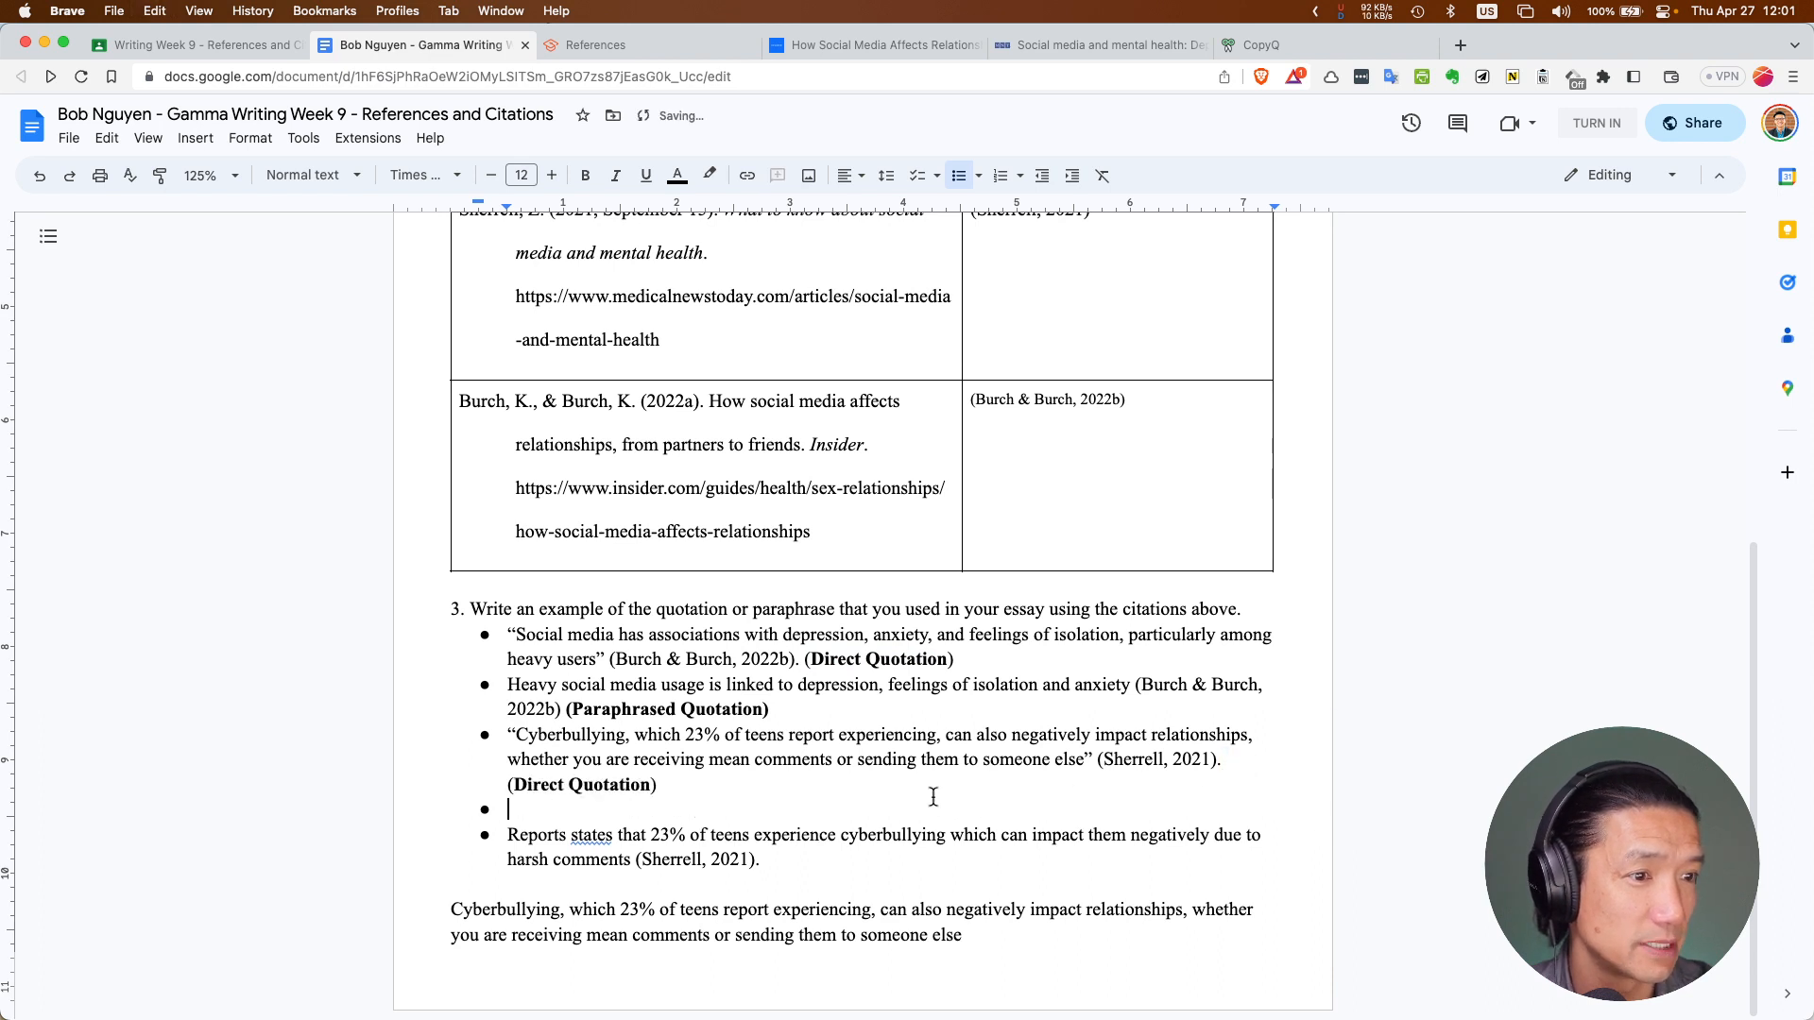
pyautogui.press('BackSpace')
pyautogui.press('BackSpace')
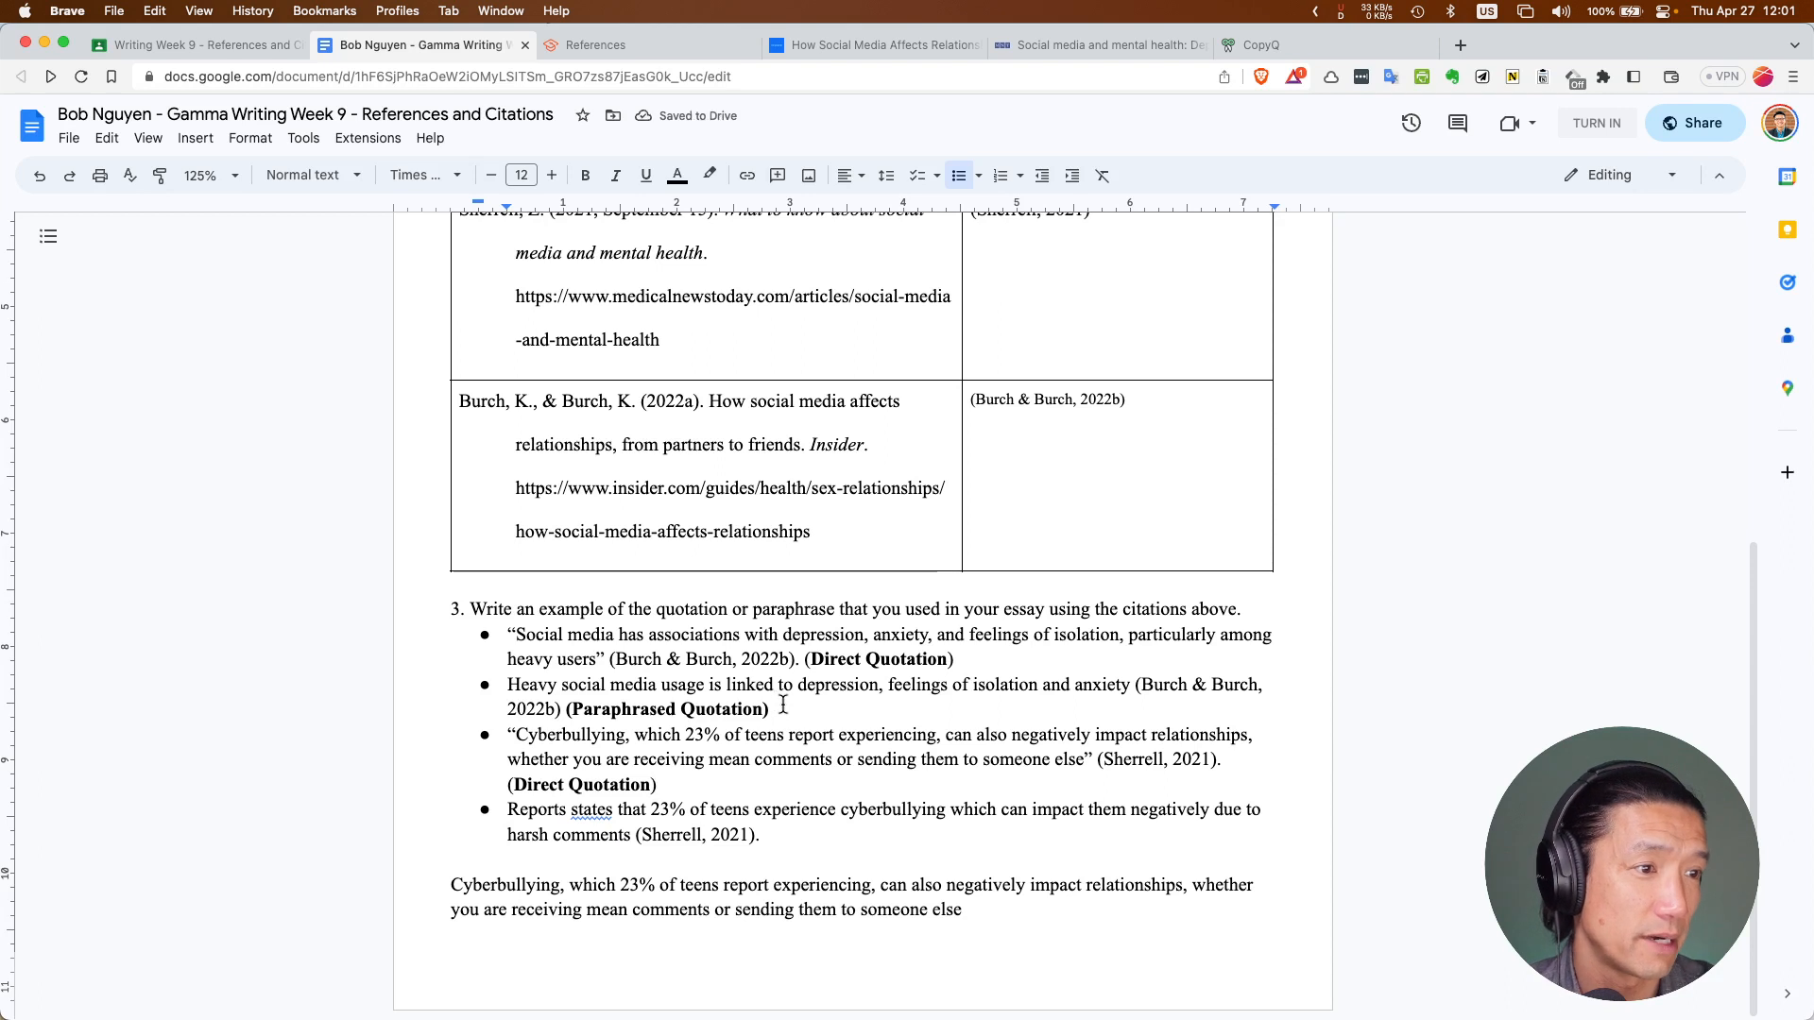
# Copy the second bullet's '(Paraphrased Quotation)' label and paste it after the fourth bullet's citation
pyautogui.moveTo(770, 709)
pyautogui.mouseDown()
pyautogui.moveTo(573, 732)
pyautogui.moveTo(567, 710)
pyautogui.moveTo(770, 710)
pyautogui.mouseUp()
pyautogui.press('cmd+c')
pyautogui.click(810, 835)
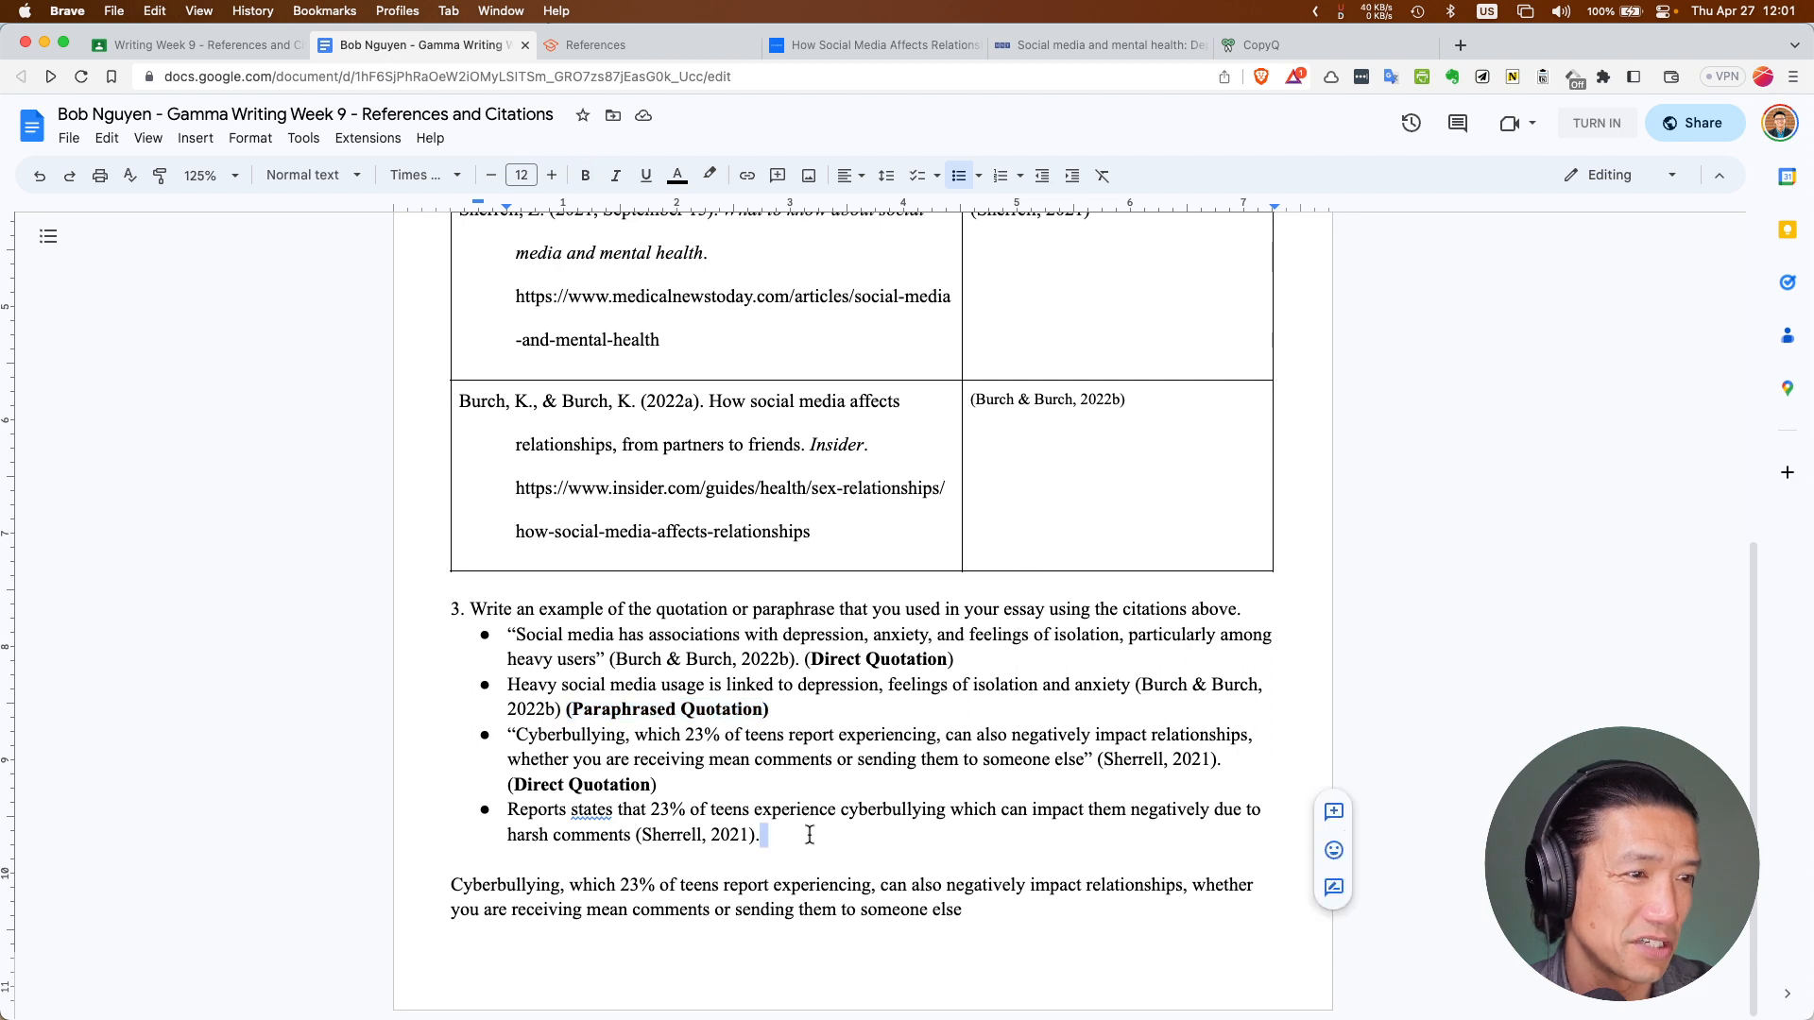
pyautogui.press('cmd+v')
pyautogui.click(763, 835)
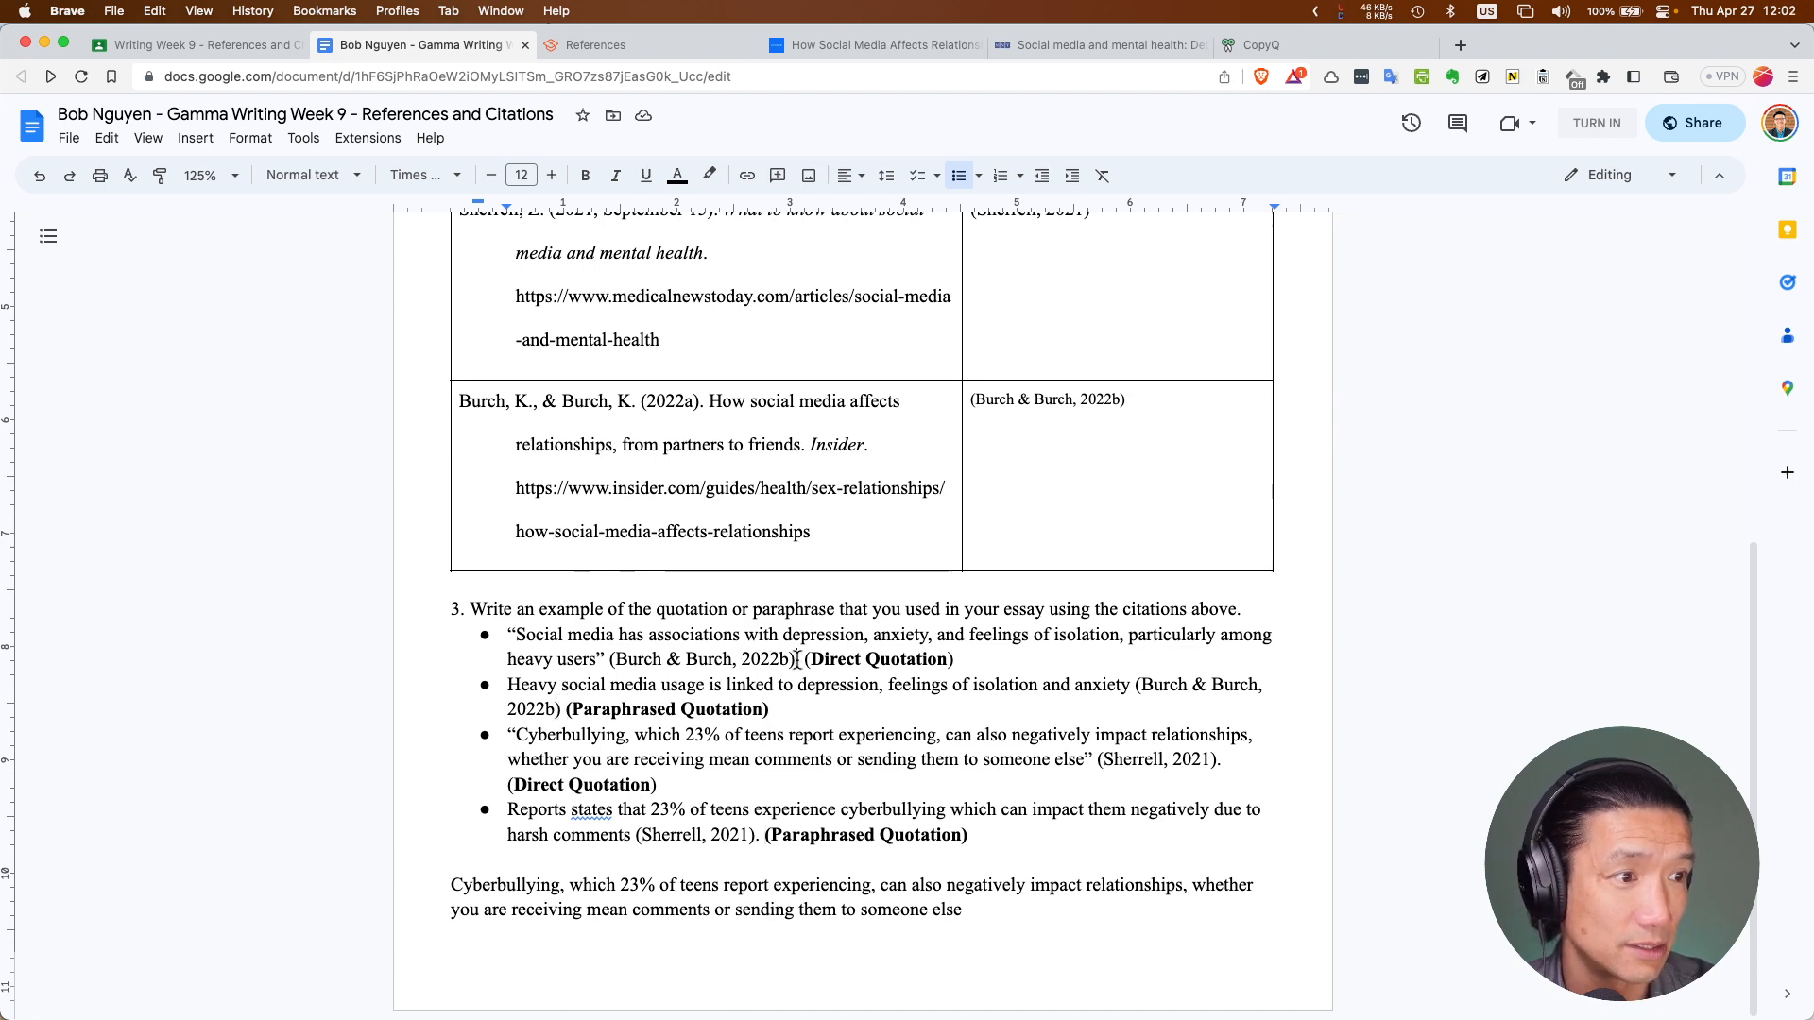
pyautogui.moveTo(798, 661); pyautogui.dragTo(510, 640)
# In the essay draft, put the cursor inside the quotation's empty parentheses
pyautogui.press('super+grave')
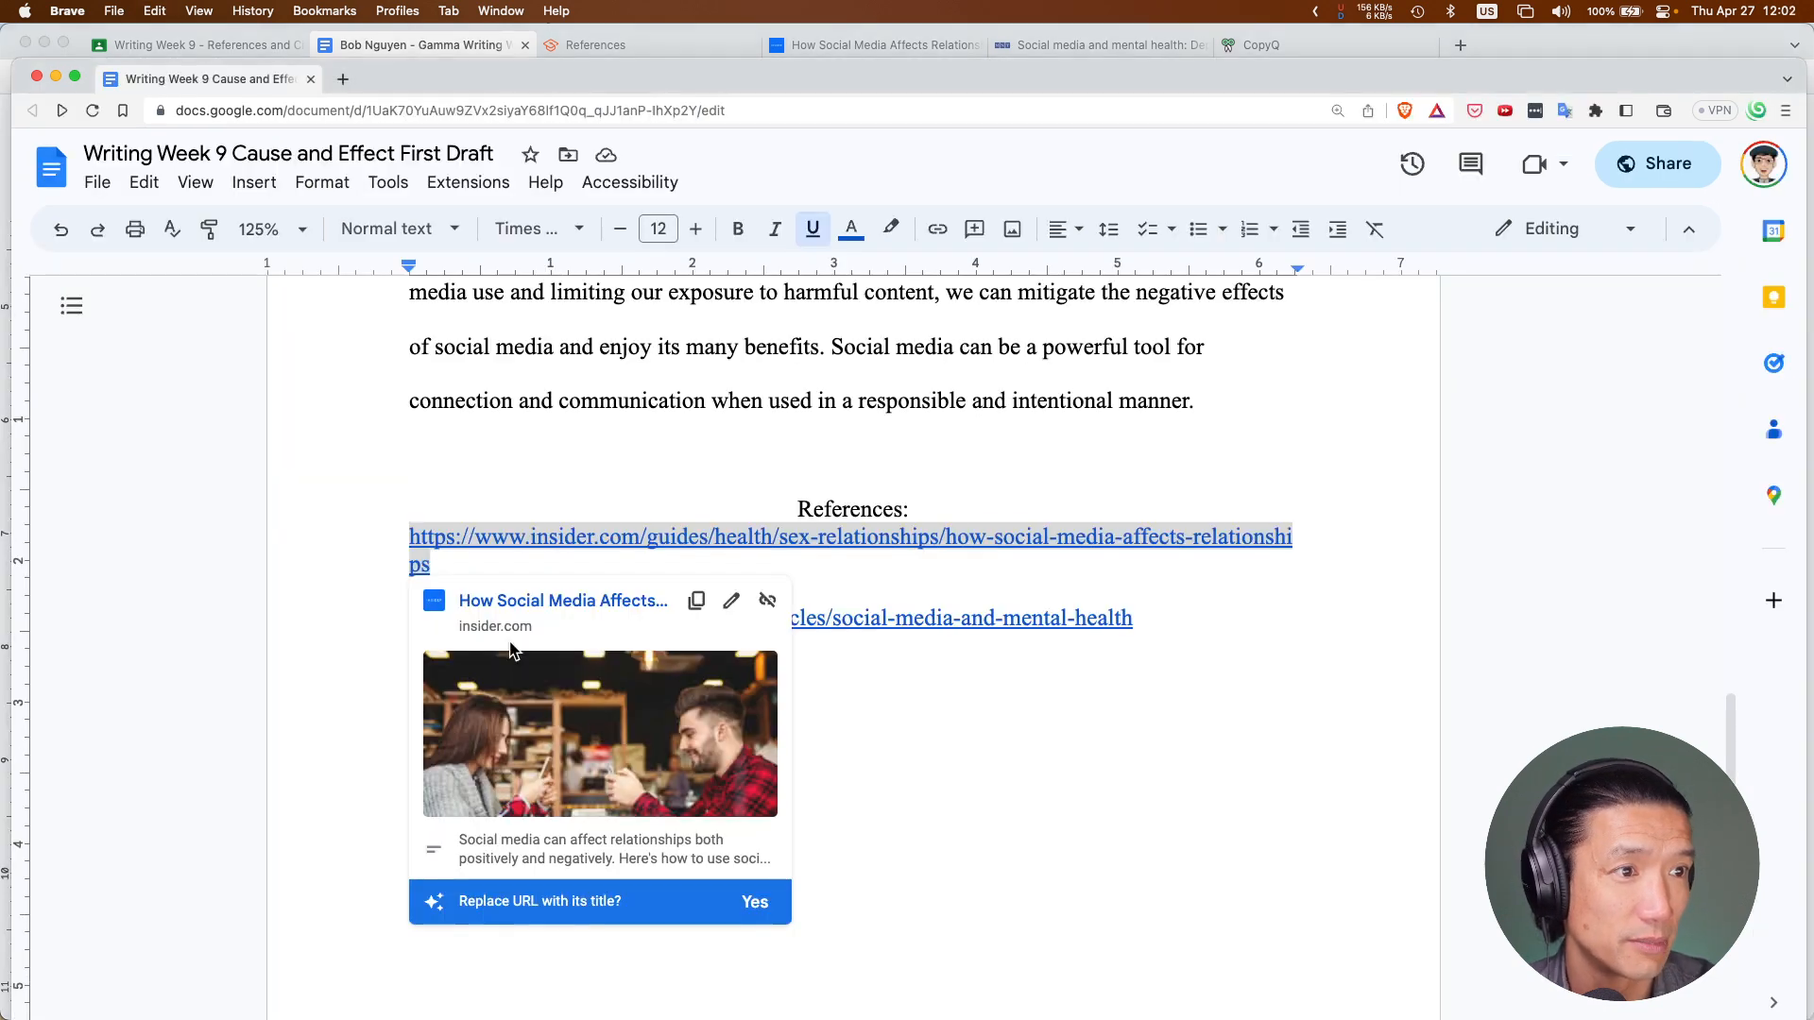
pyautogui.scroll(2, 601, 453)
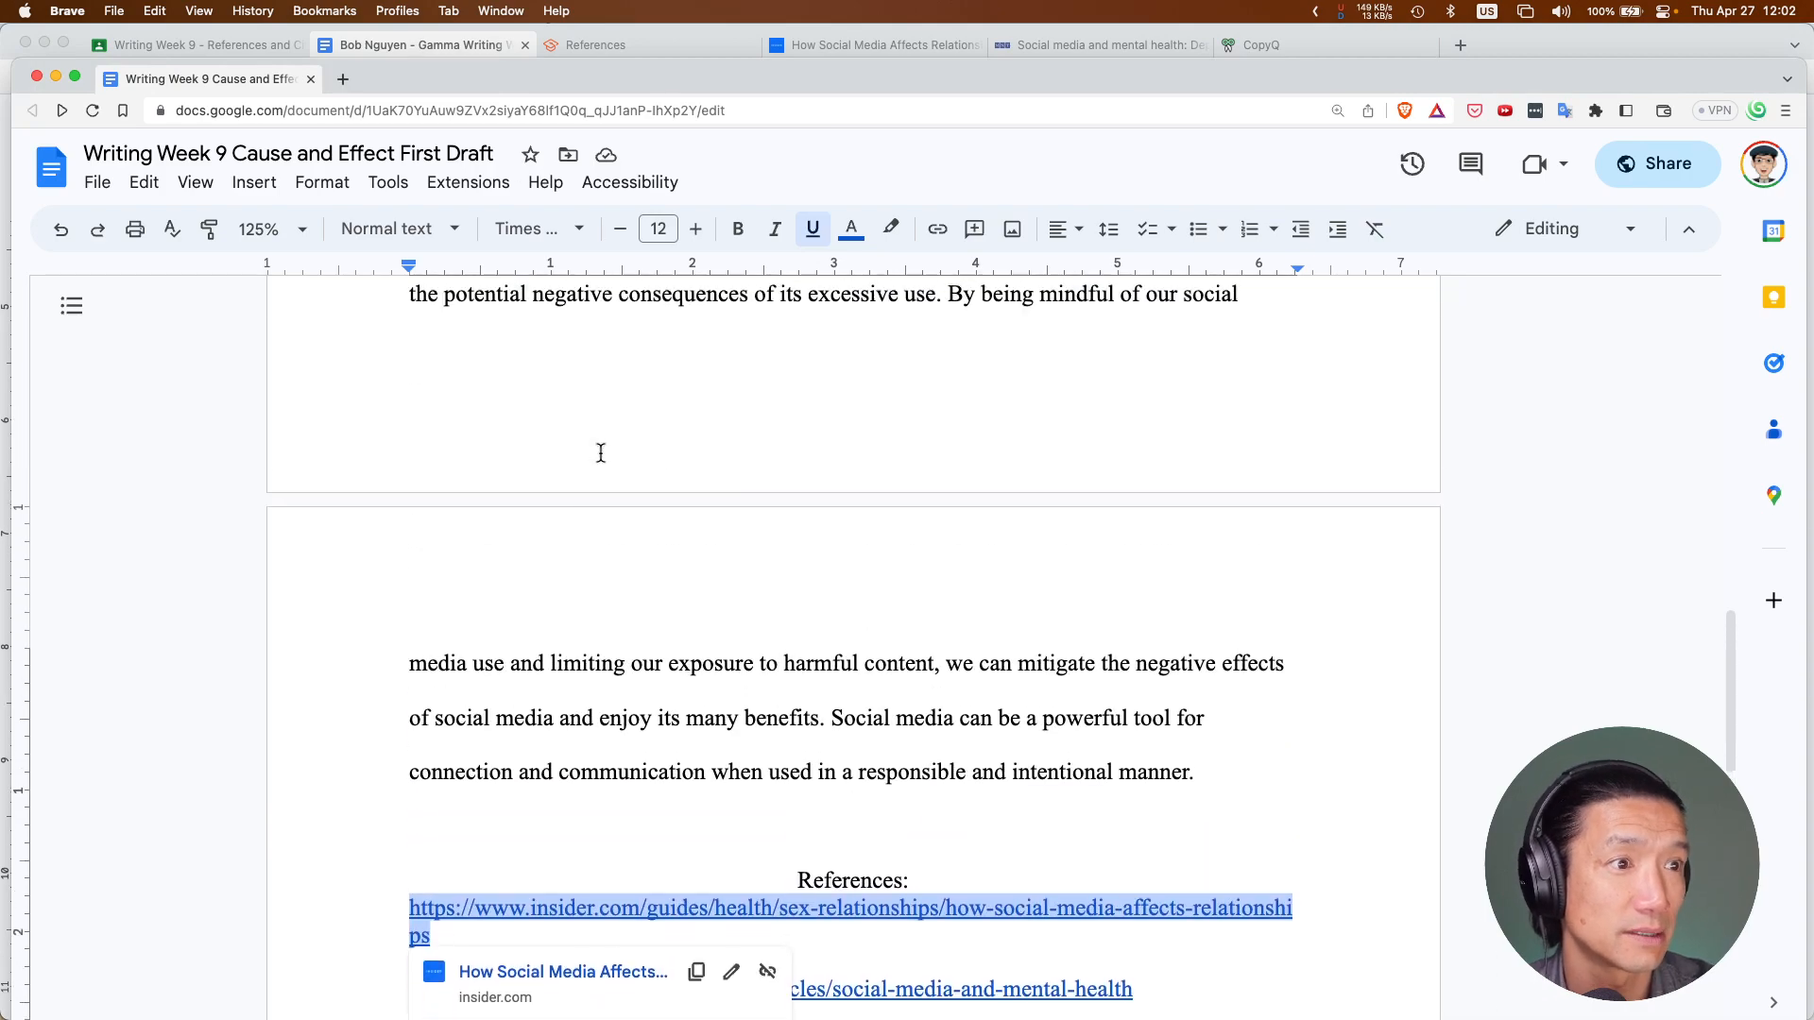
pyautogui.scroll(-5, 601, 453)
pyautogui.click(601, 452)
pyautogui.scroll(20, 600, 453)
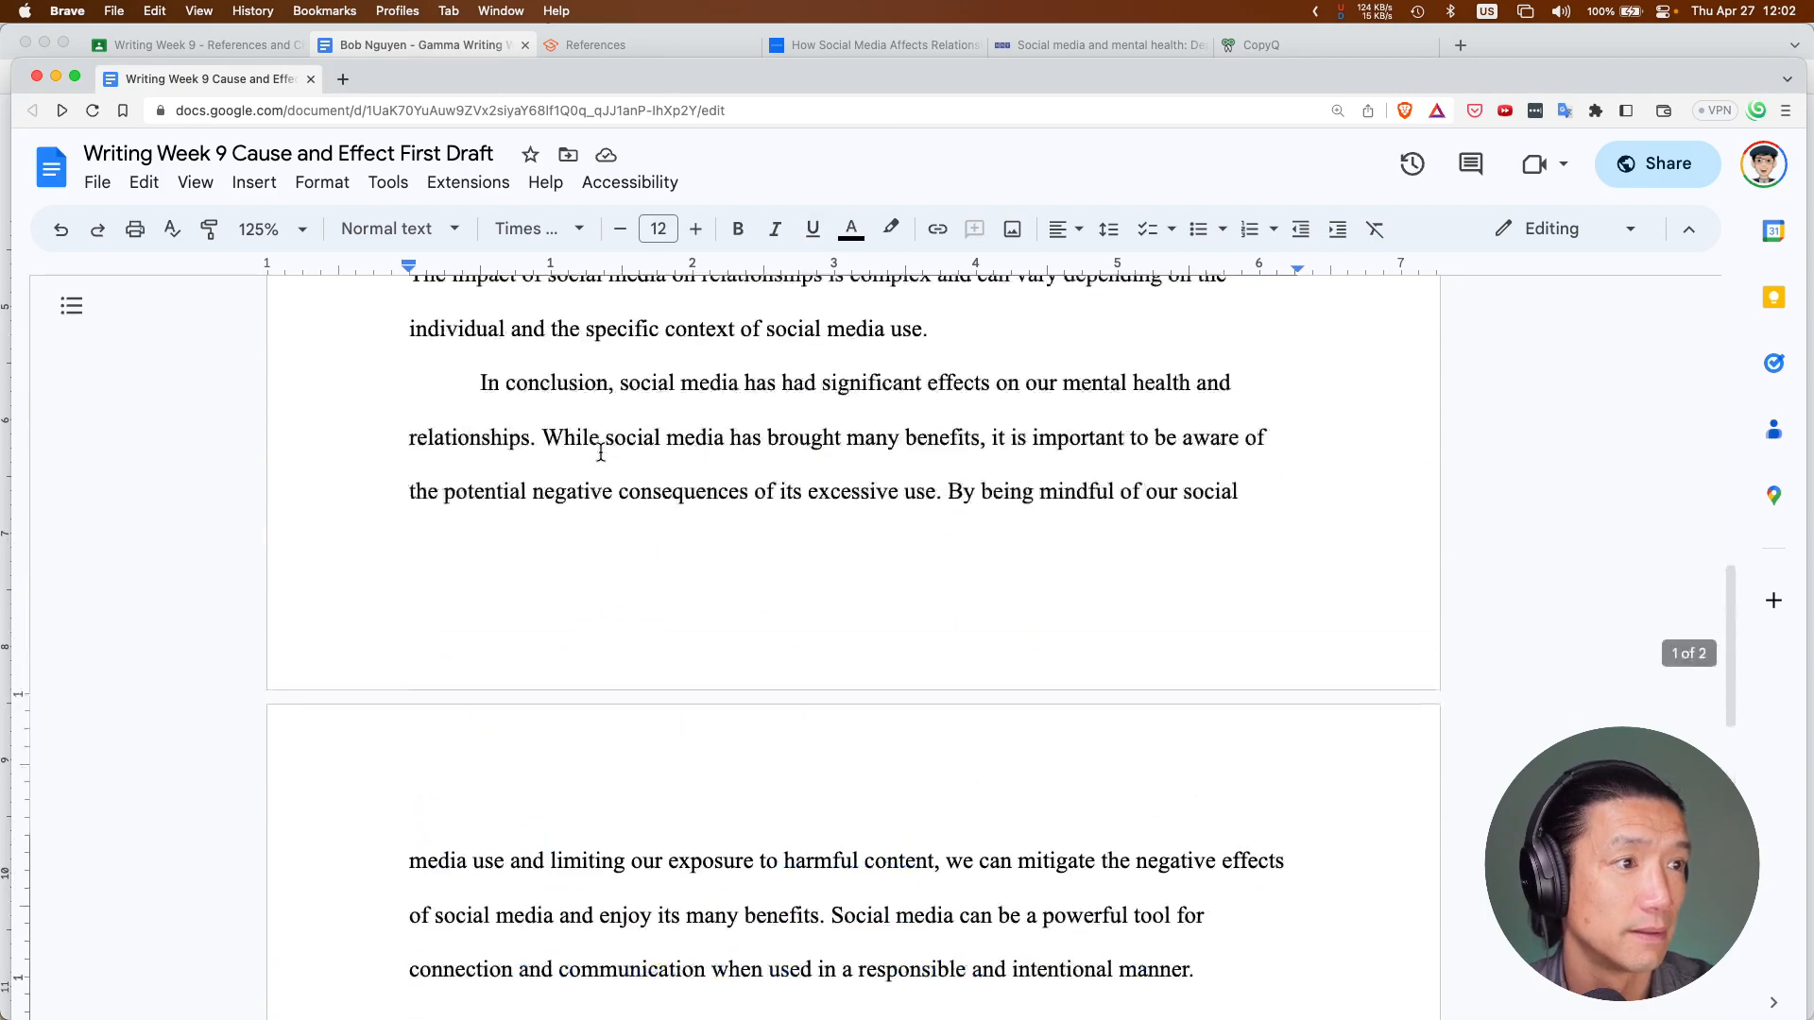
pyautogui.scroll(2, 601, 452)
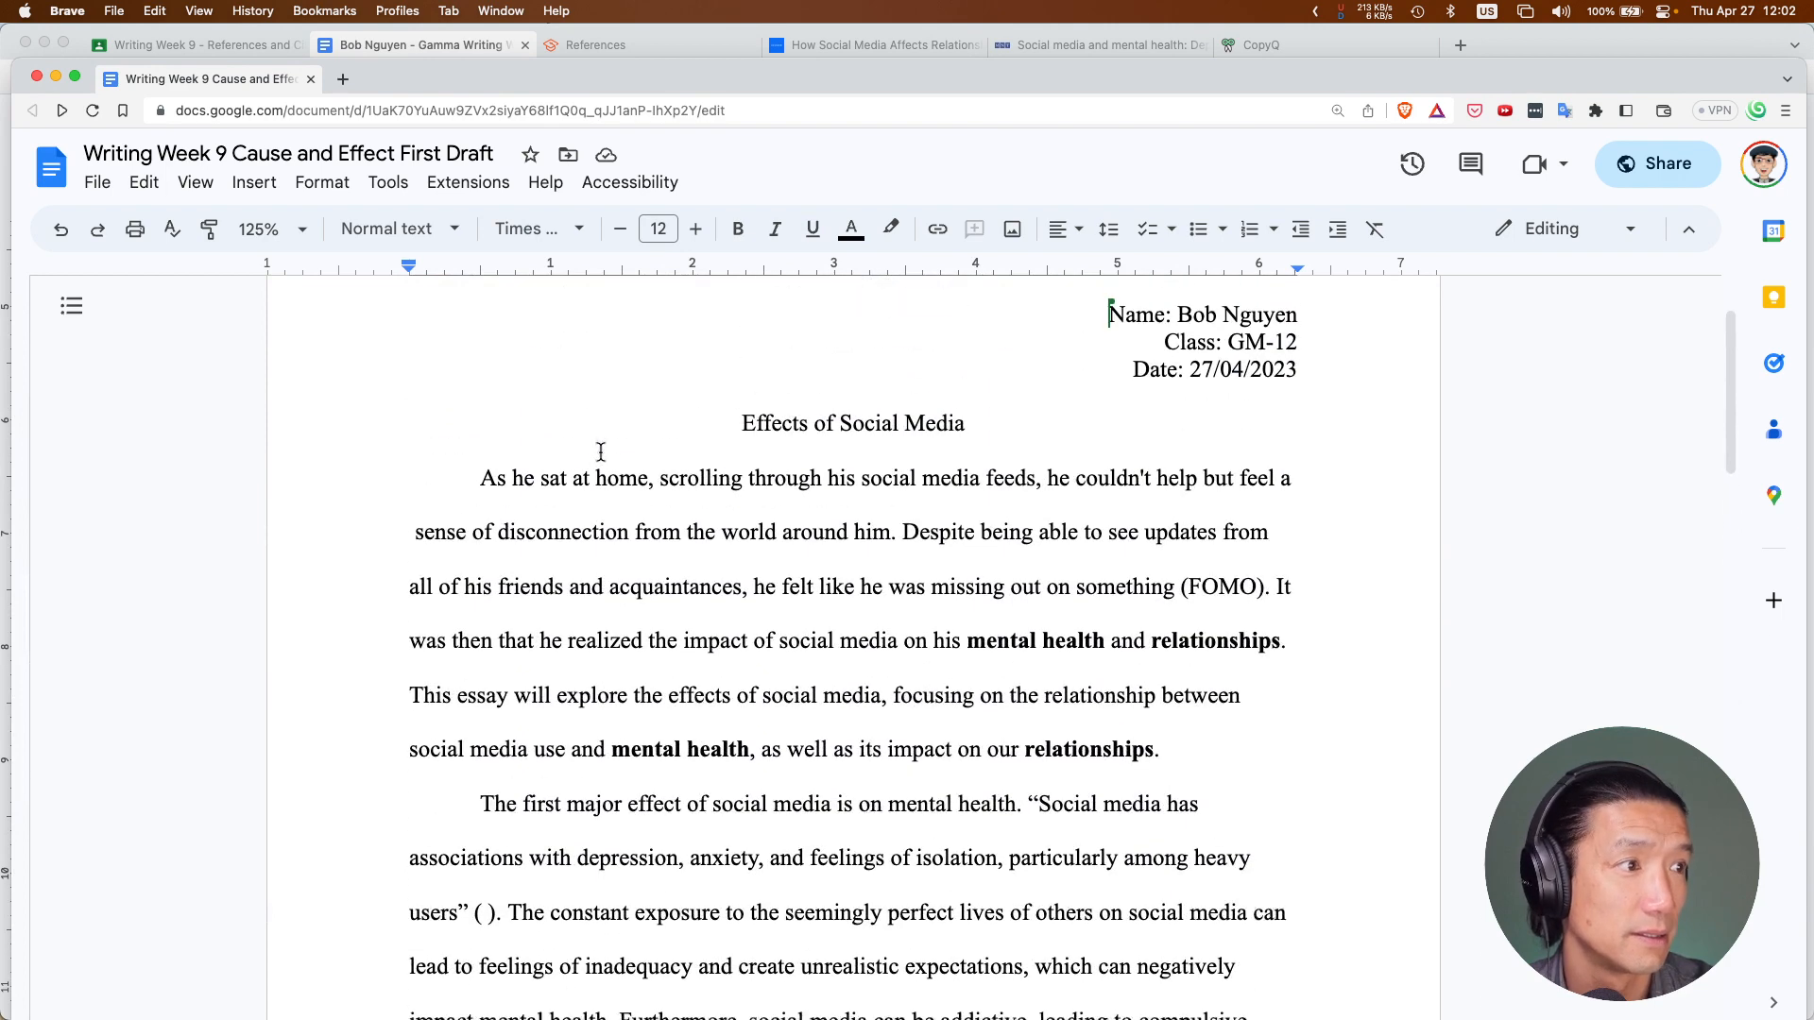
pyautogui.scroll(-6, 601, 453)
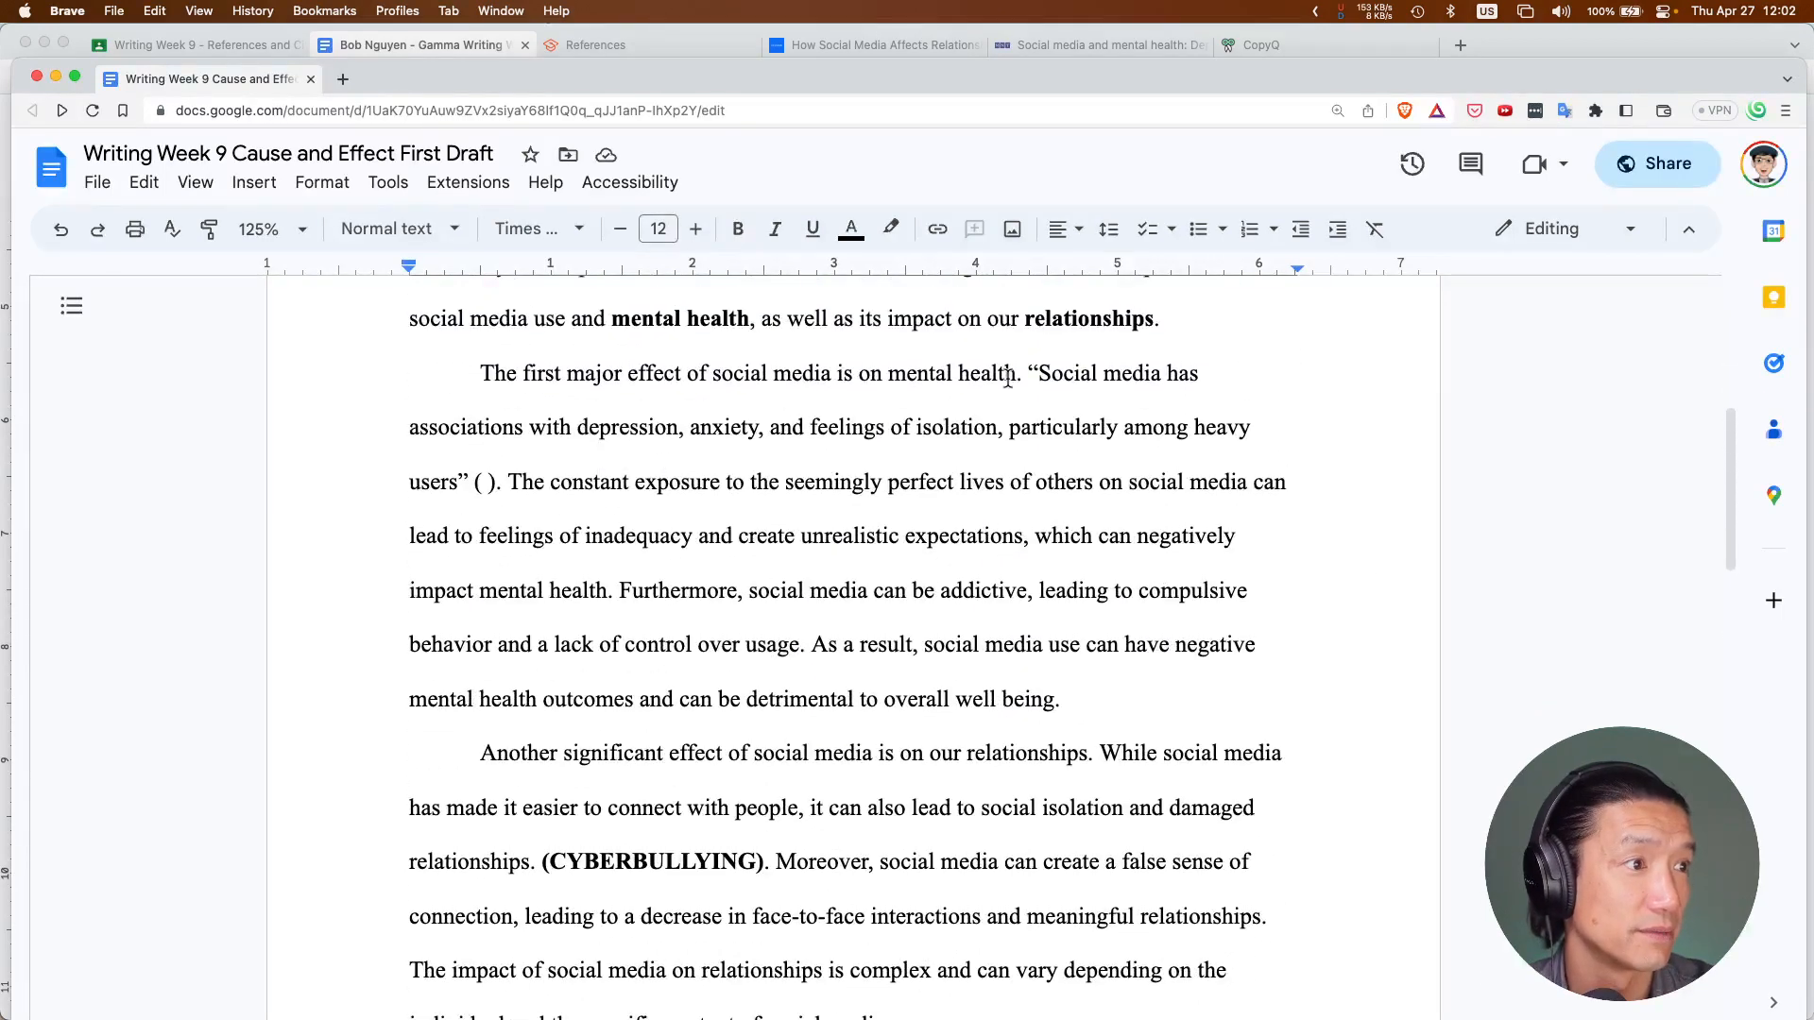
pyautogui.moveTo(1028, 374); pyautogui.dragTo(505, 486)
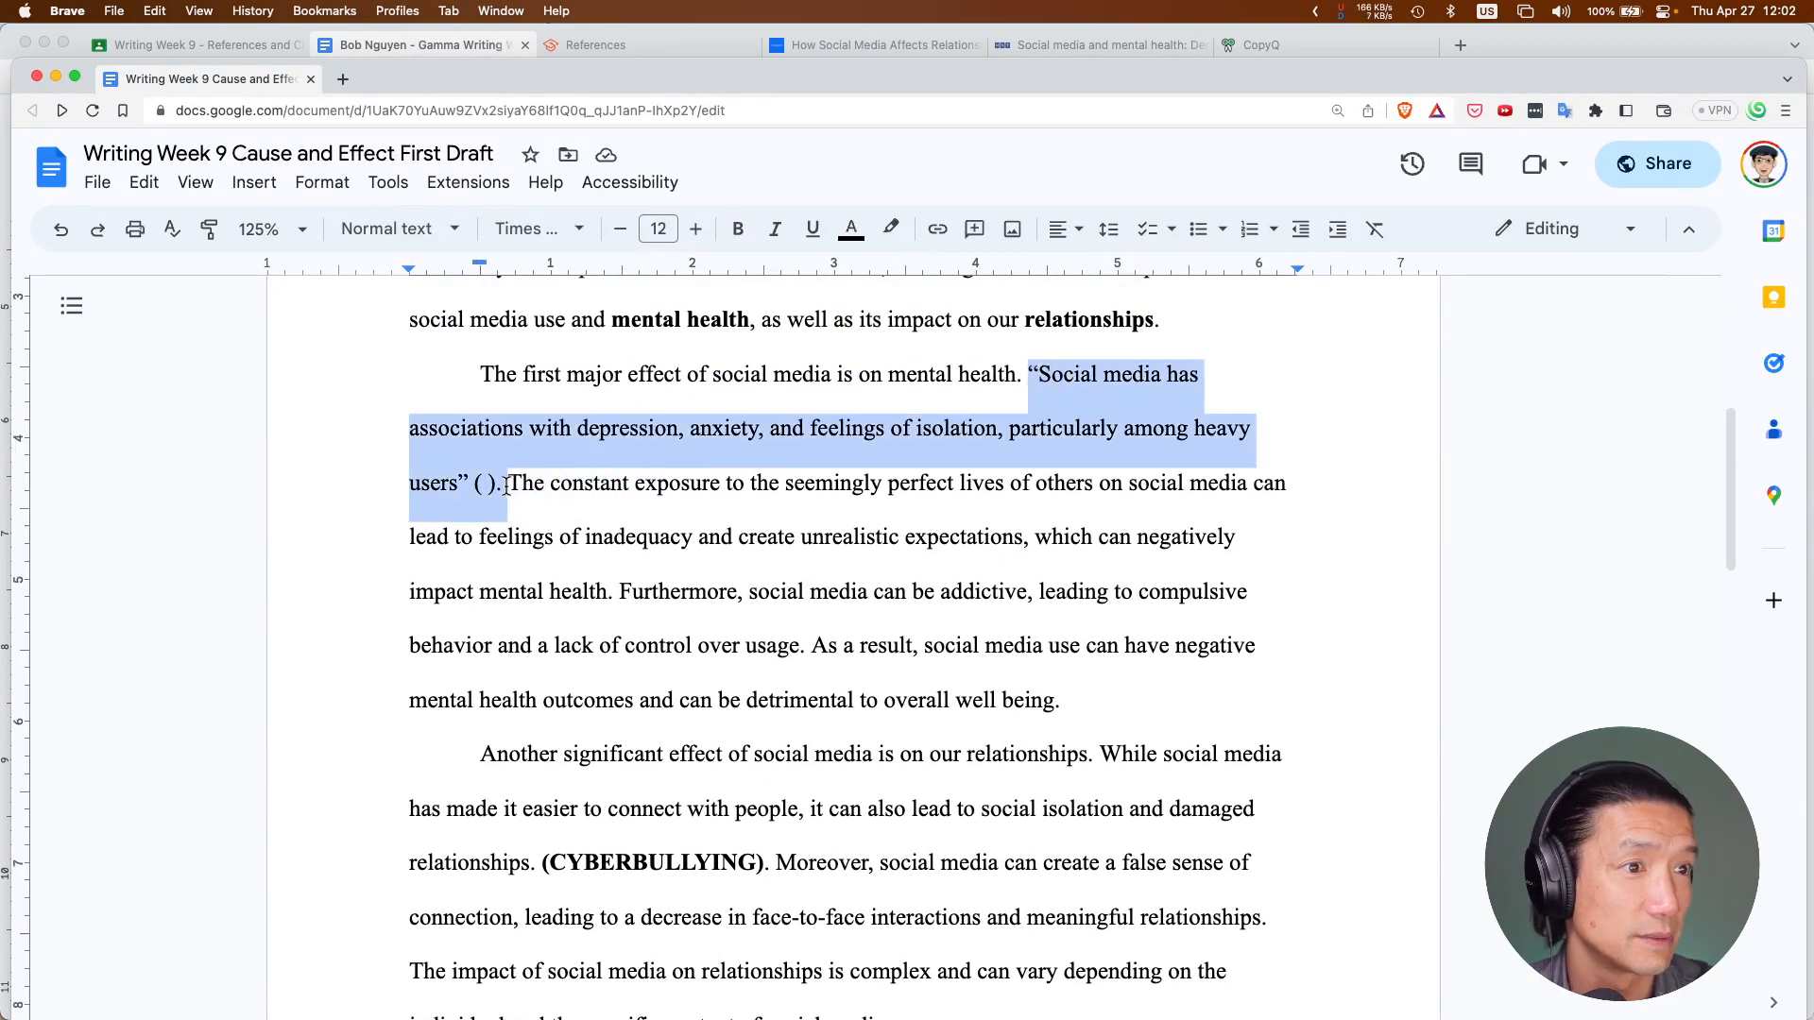
pyautogui.click(492, 483)
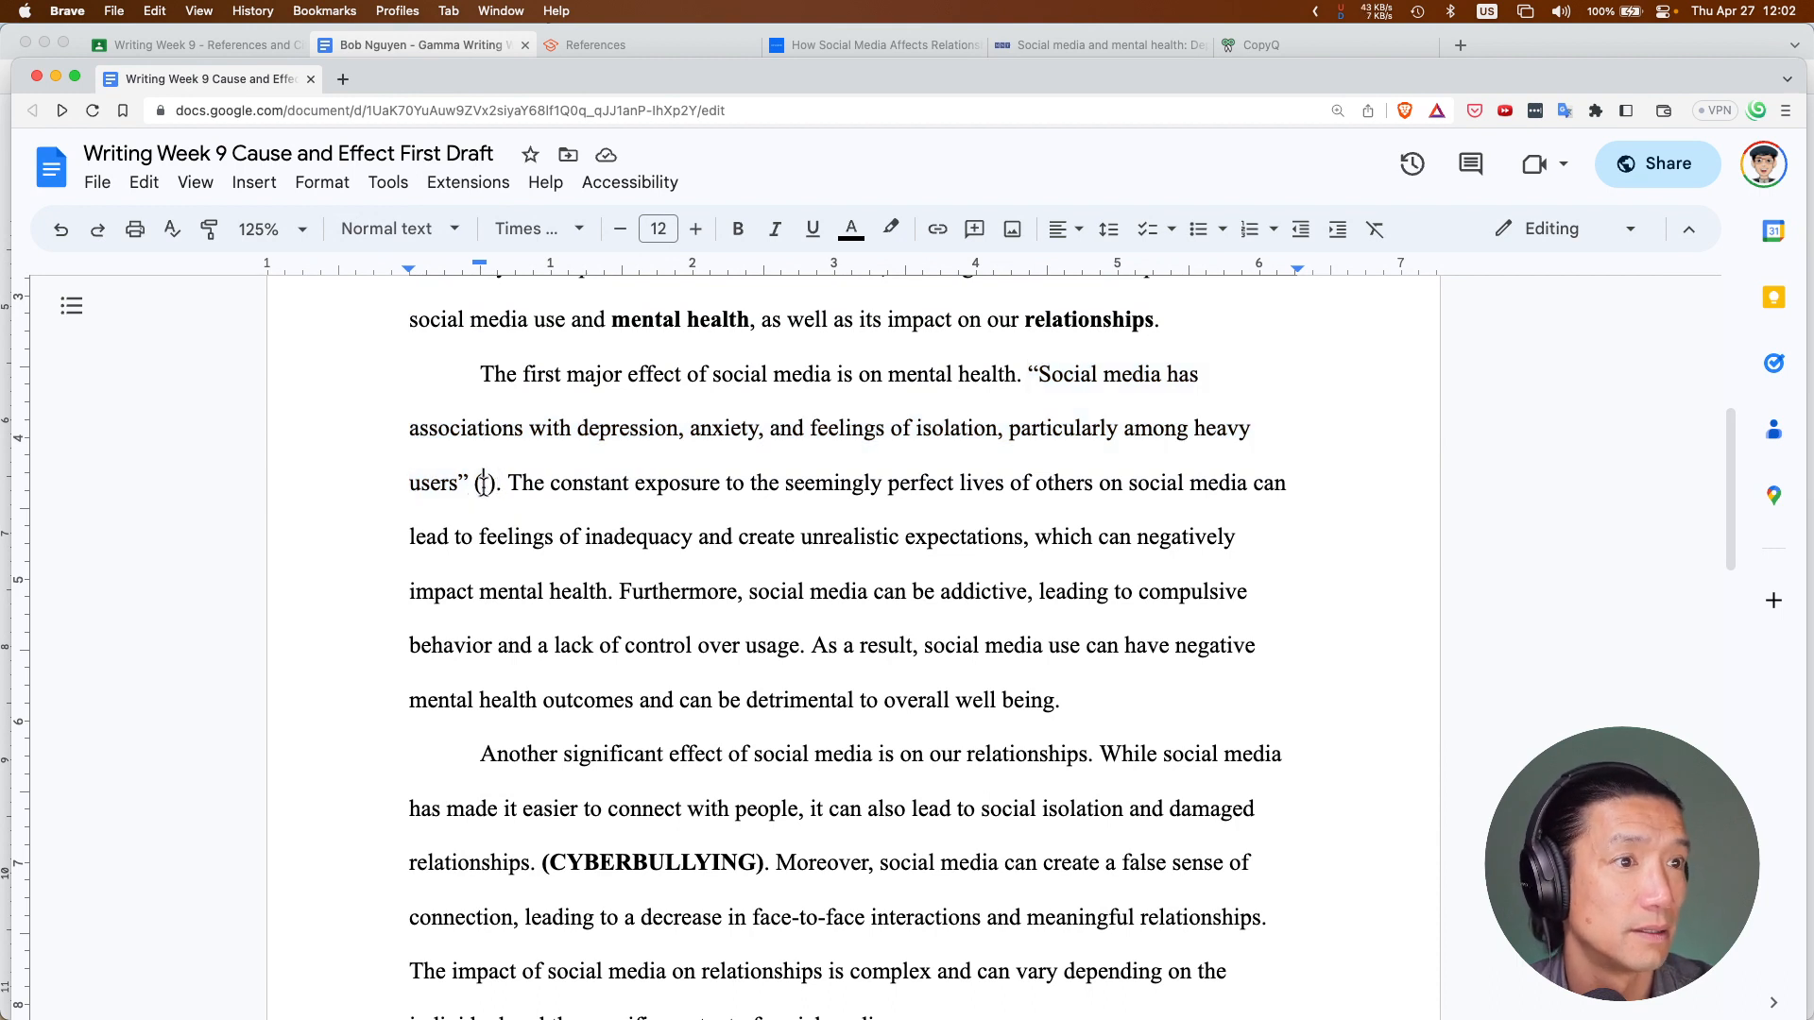
# Paste (Sherrell, 2021) there from clipboard history and delete the extra parenthesis and space
pyautogui.press('super+shift+v')
pyautogui.press('Down')
pyautogui.press('Down')
pyautogui.press('Down')
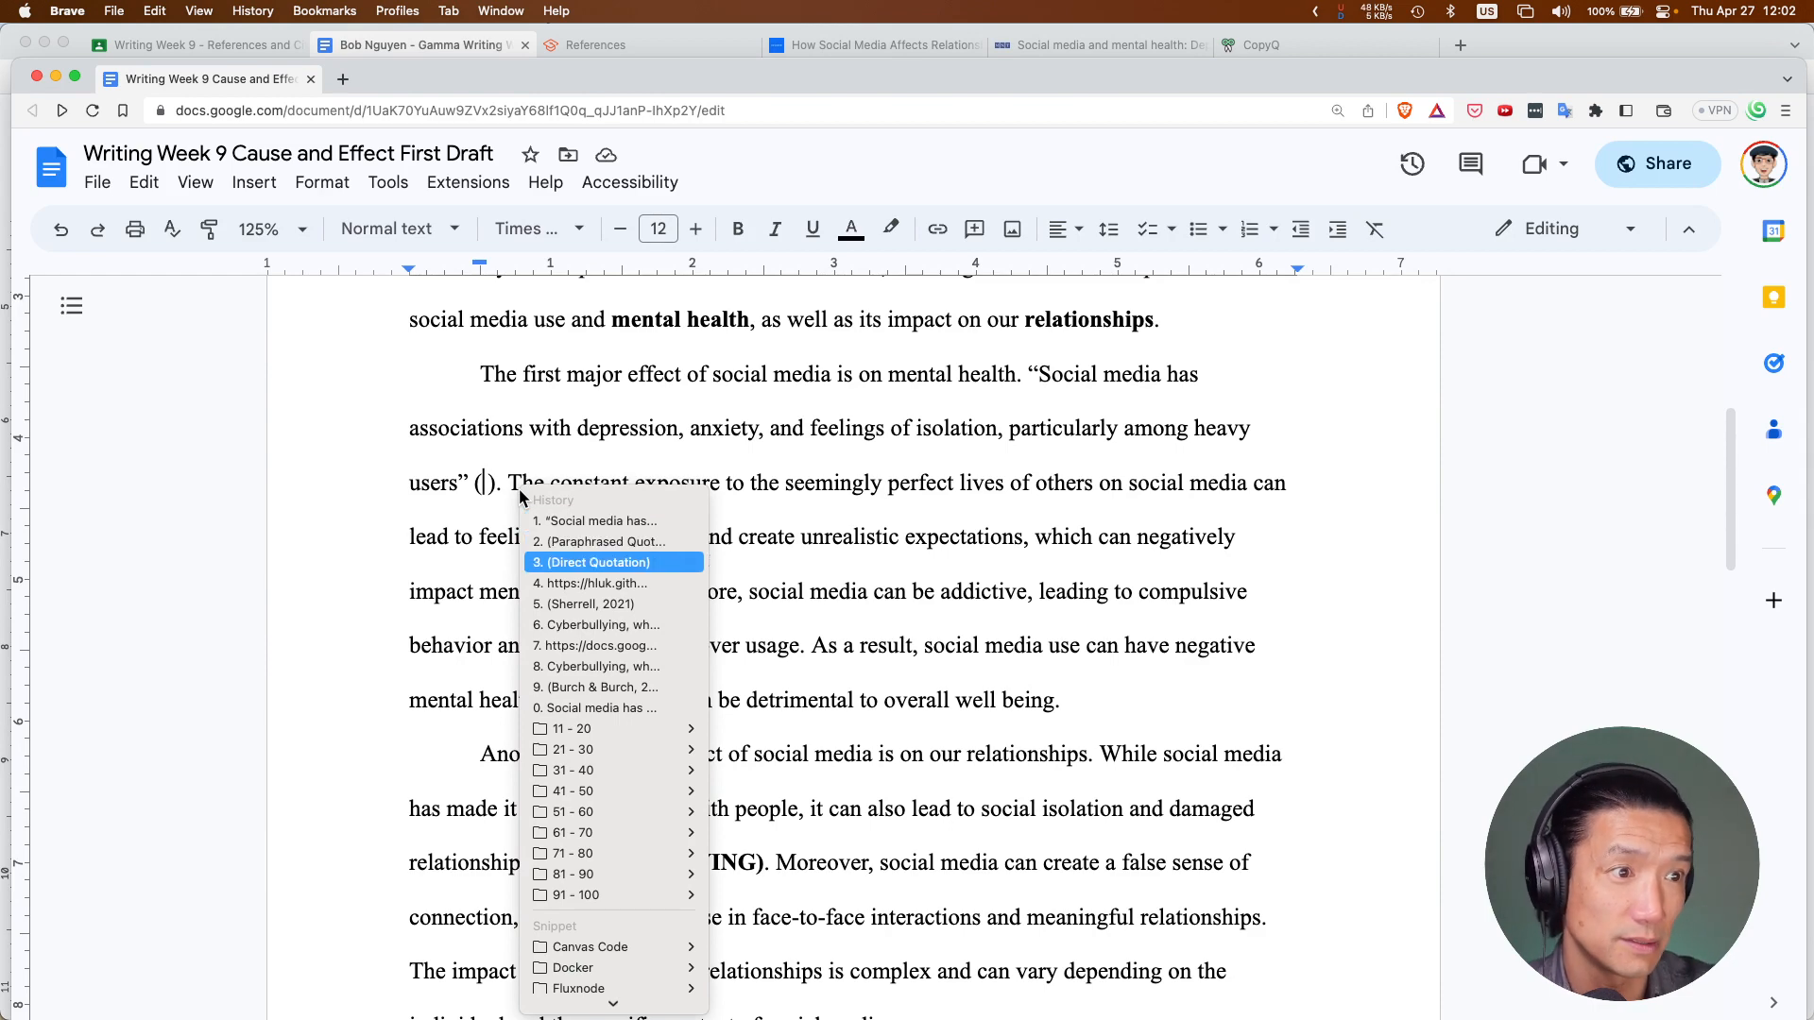
pyautogui.press('Down')
pyautogui.press('Down')
pyautogui.press('Return')
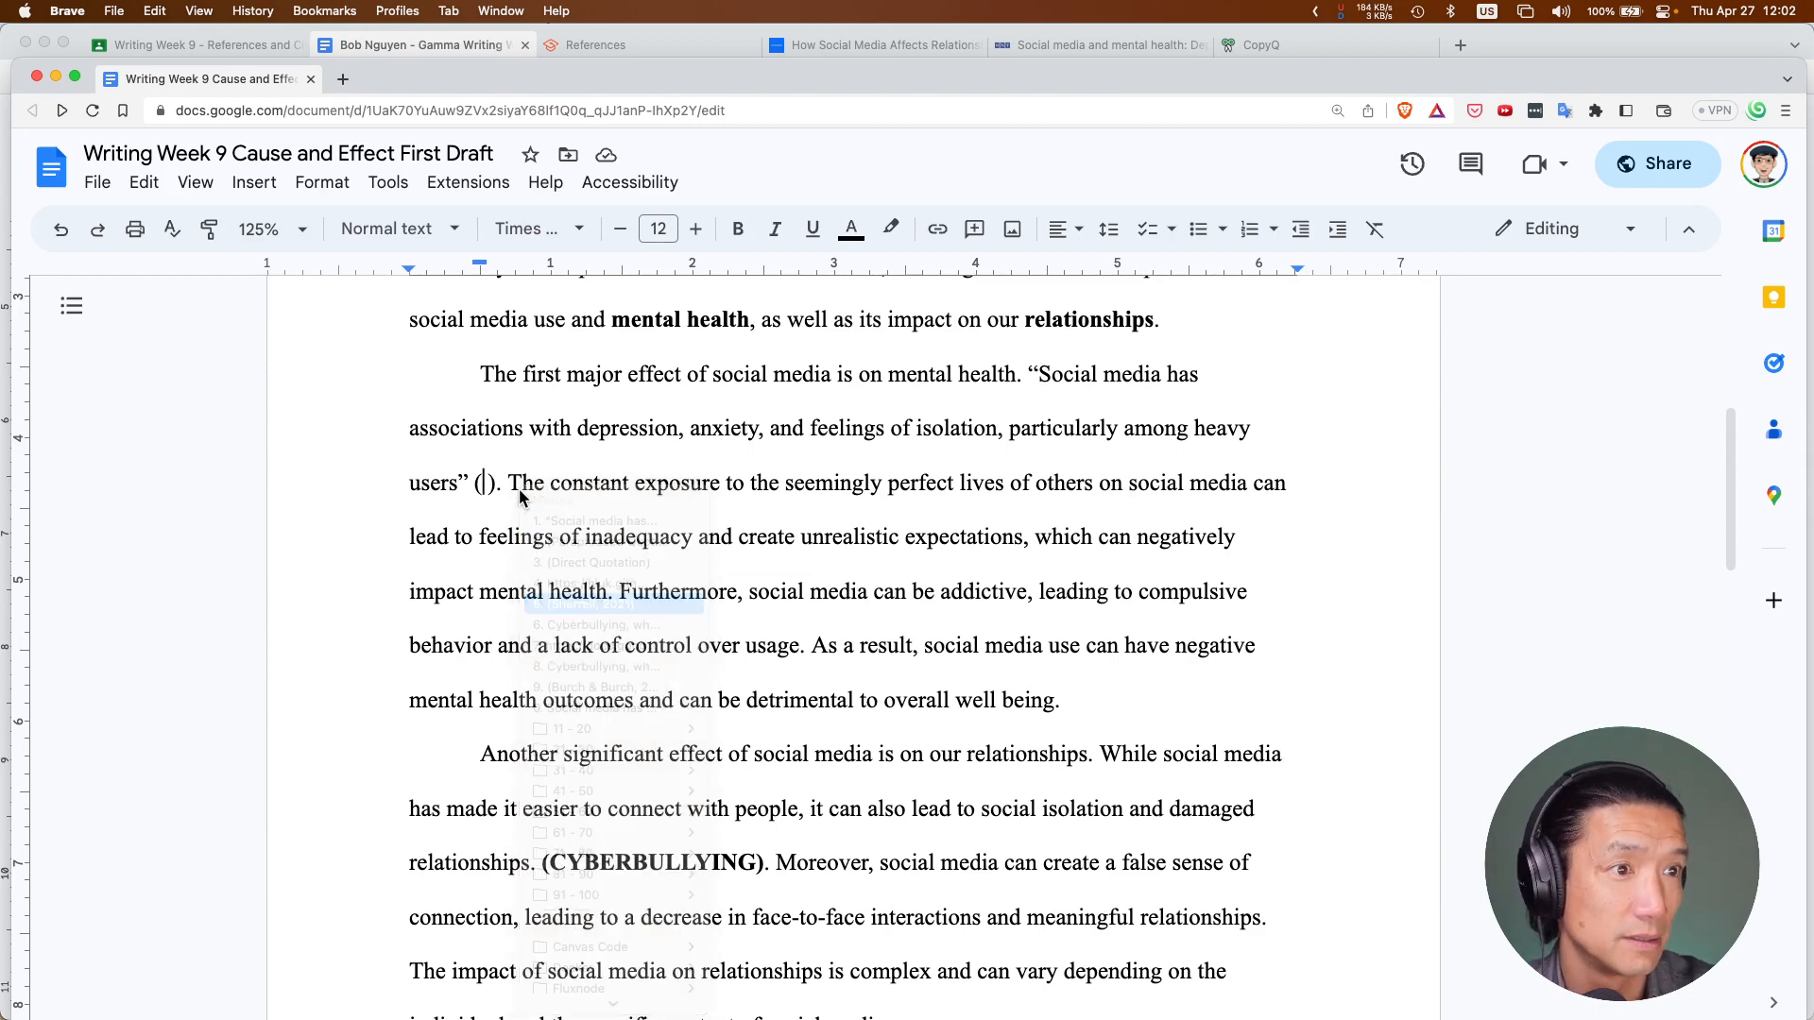
pyautogui.press('BackSpace')
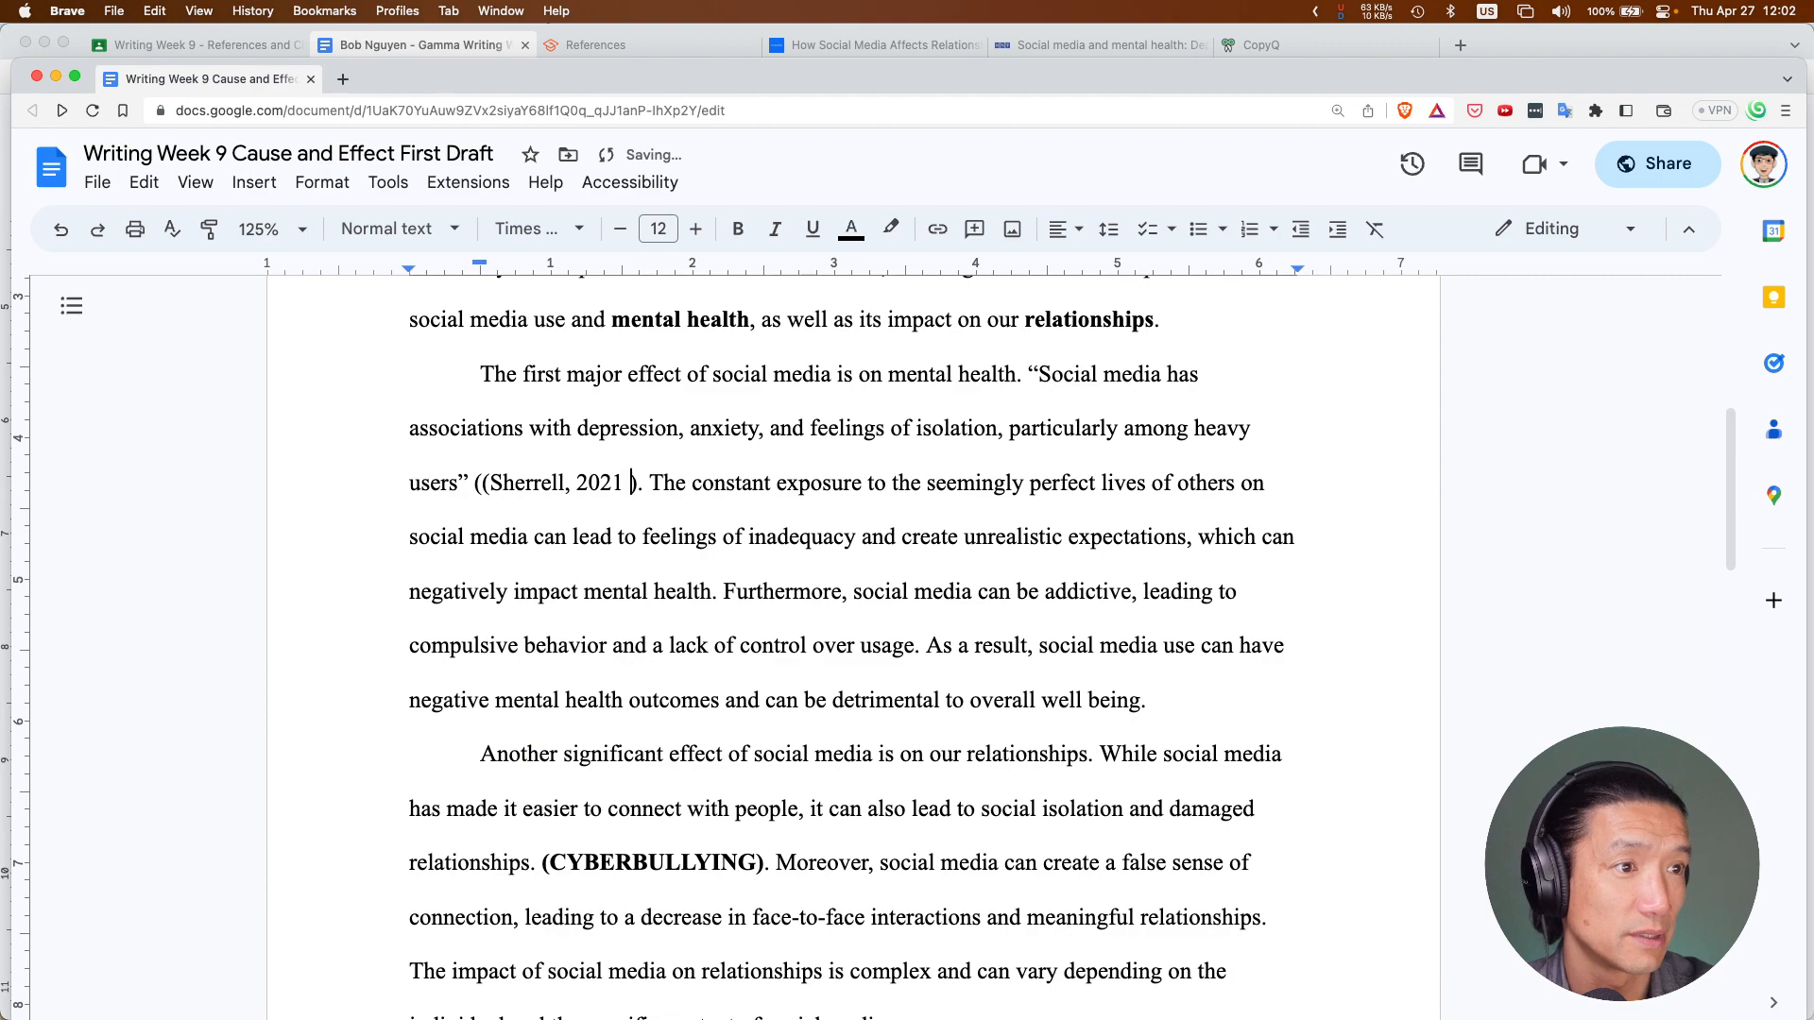
pyautogui.press('BackSpace')
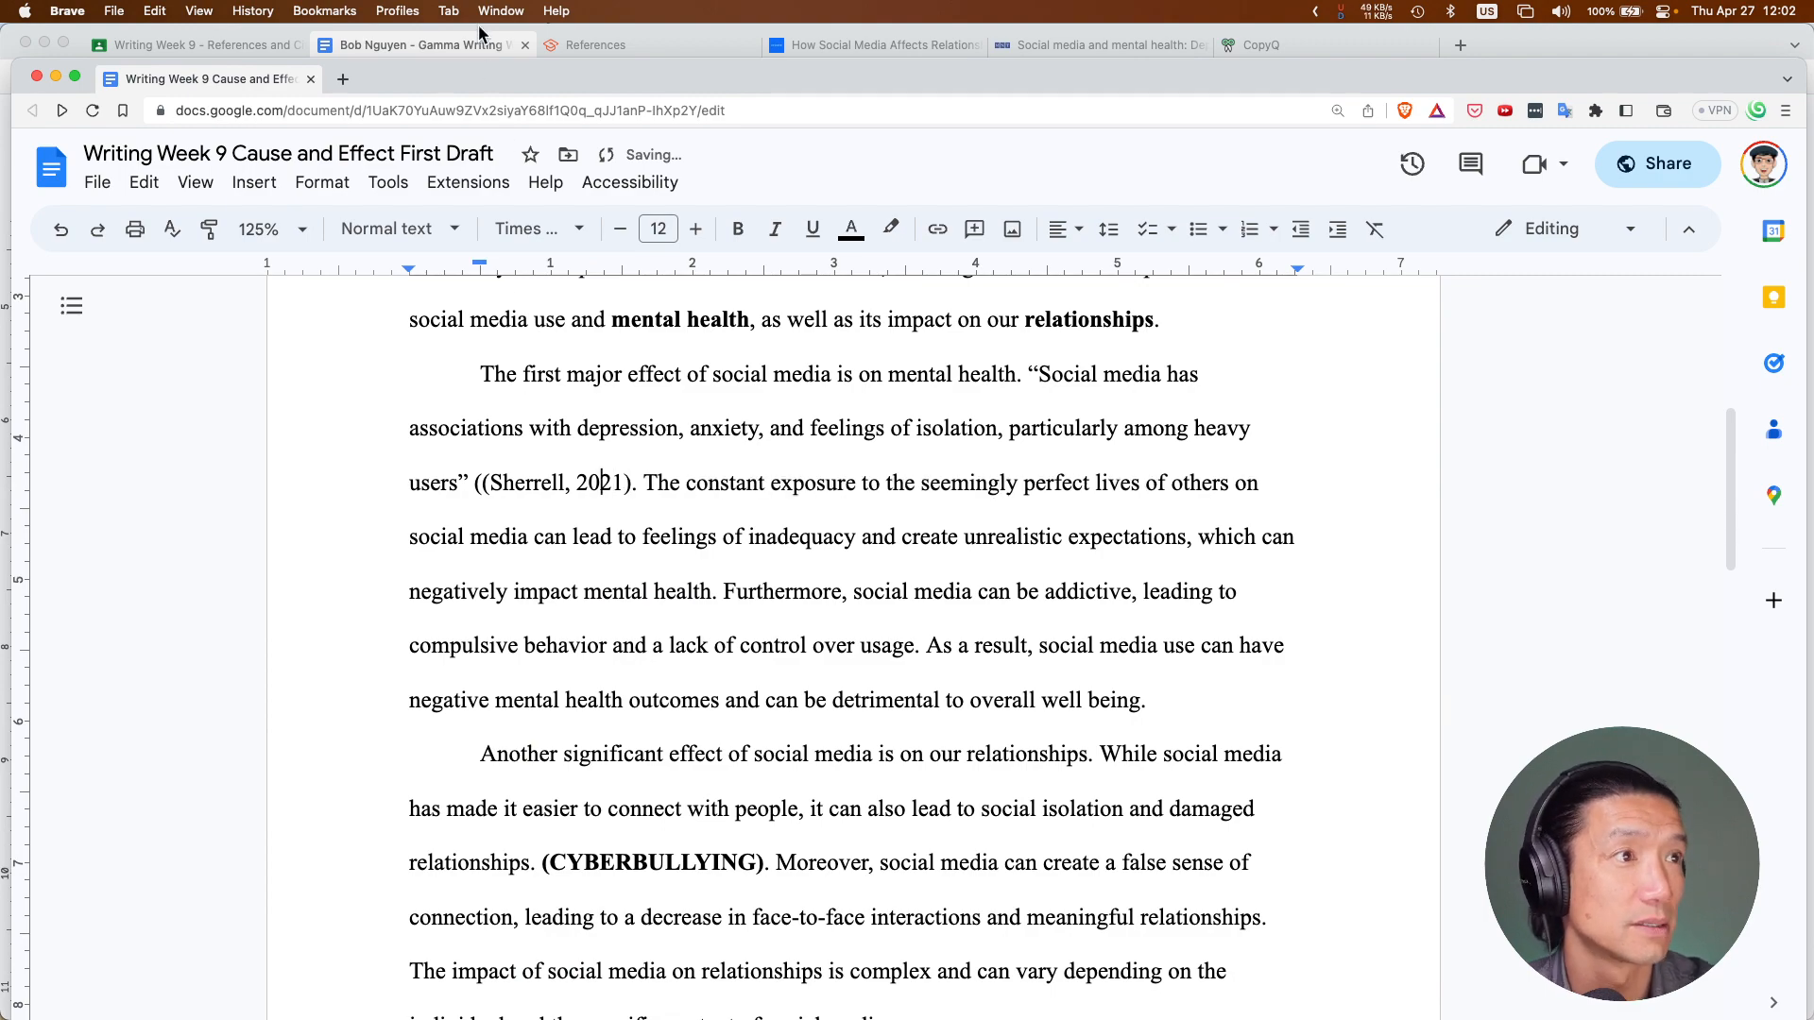
pyautogui.moveTo(684, 82); pyautogui.dragTo(714, 535)
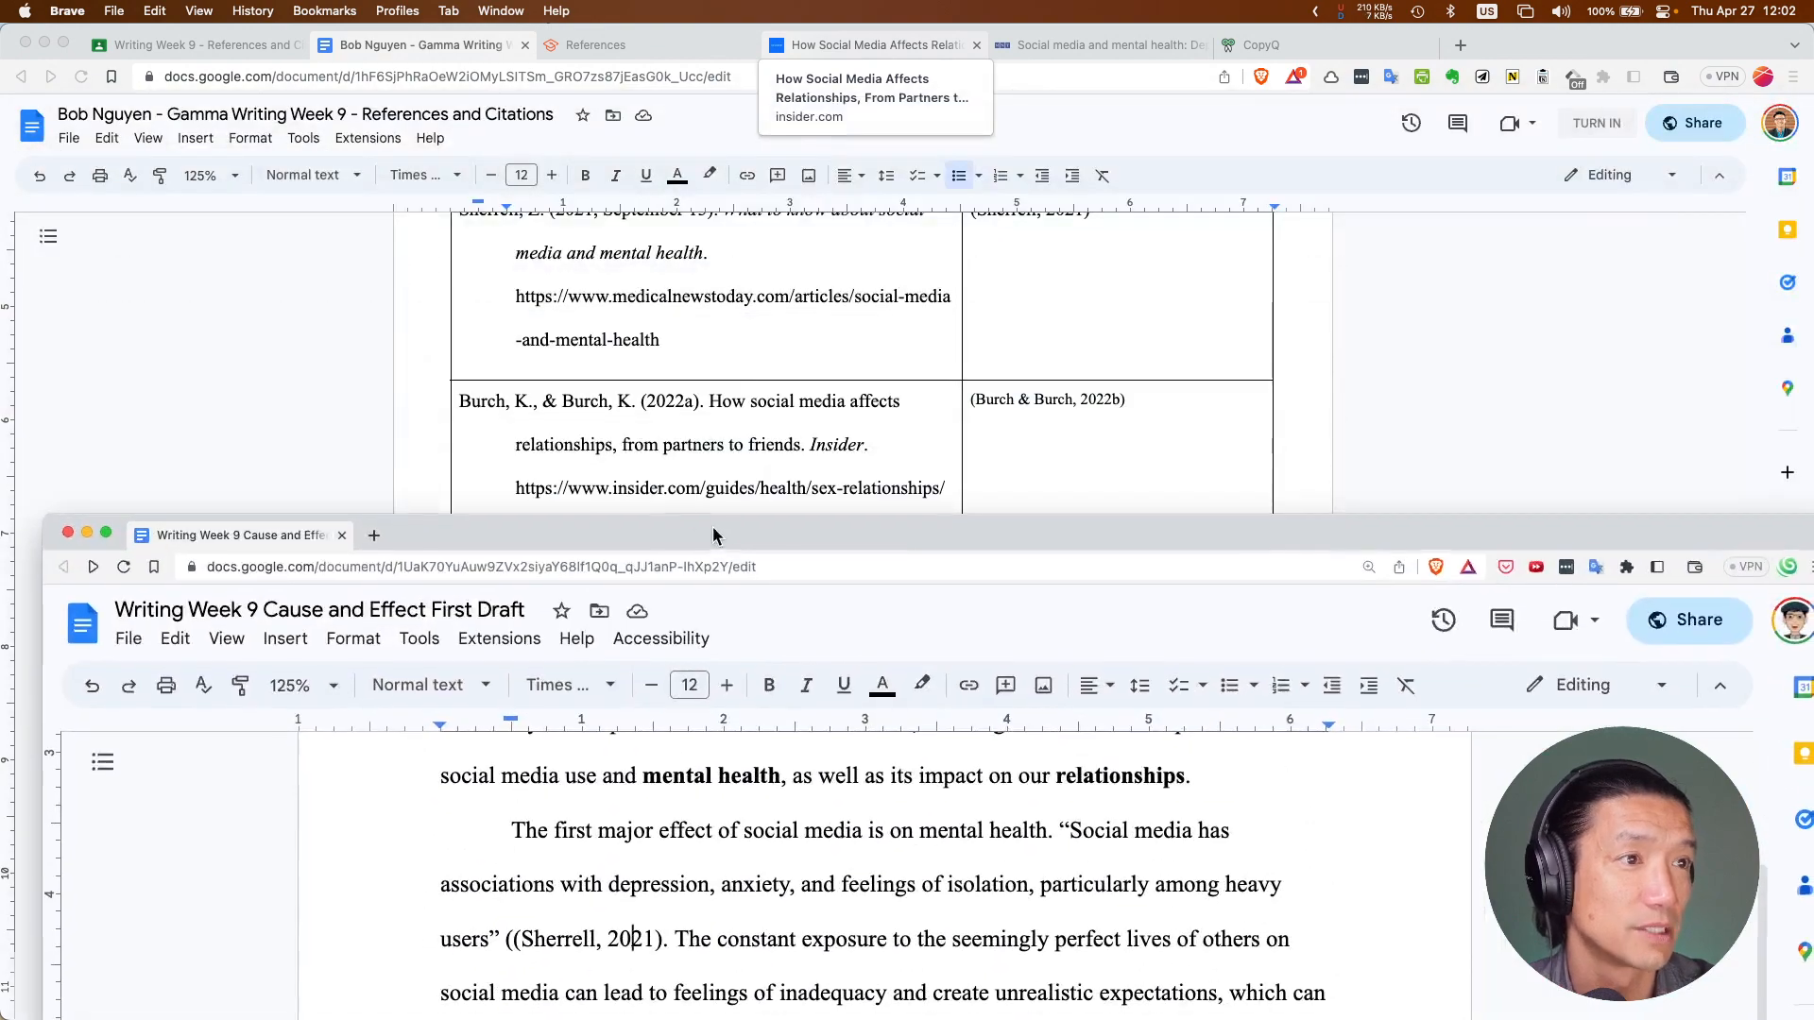
# Copy the (Burch & Burch, 2022b) citation from the worksheet's table
pyautogui.click(661, 507)
pyautogui.tripleClick(1038, 398)
pyautogui.press('super+c')
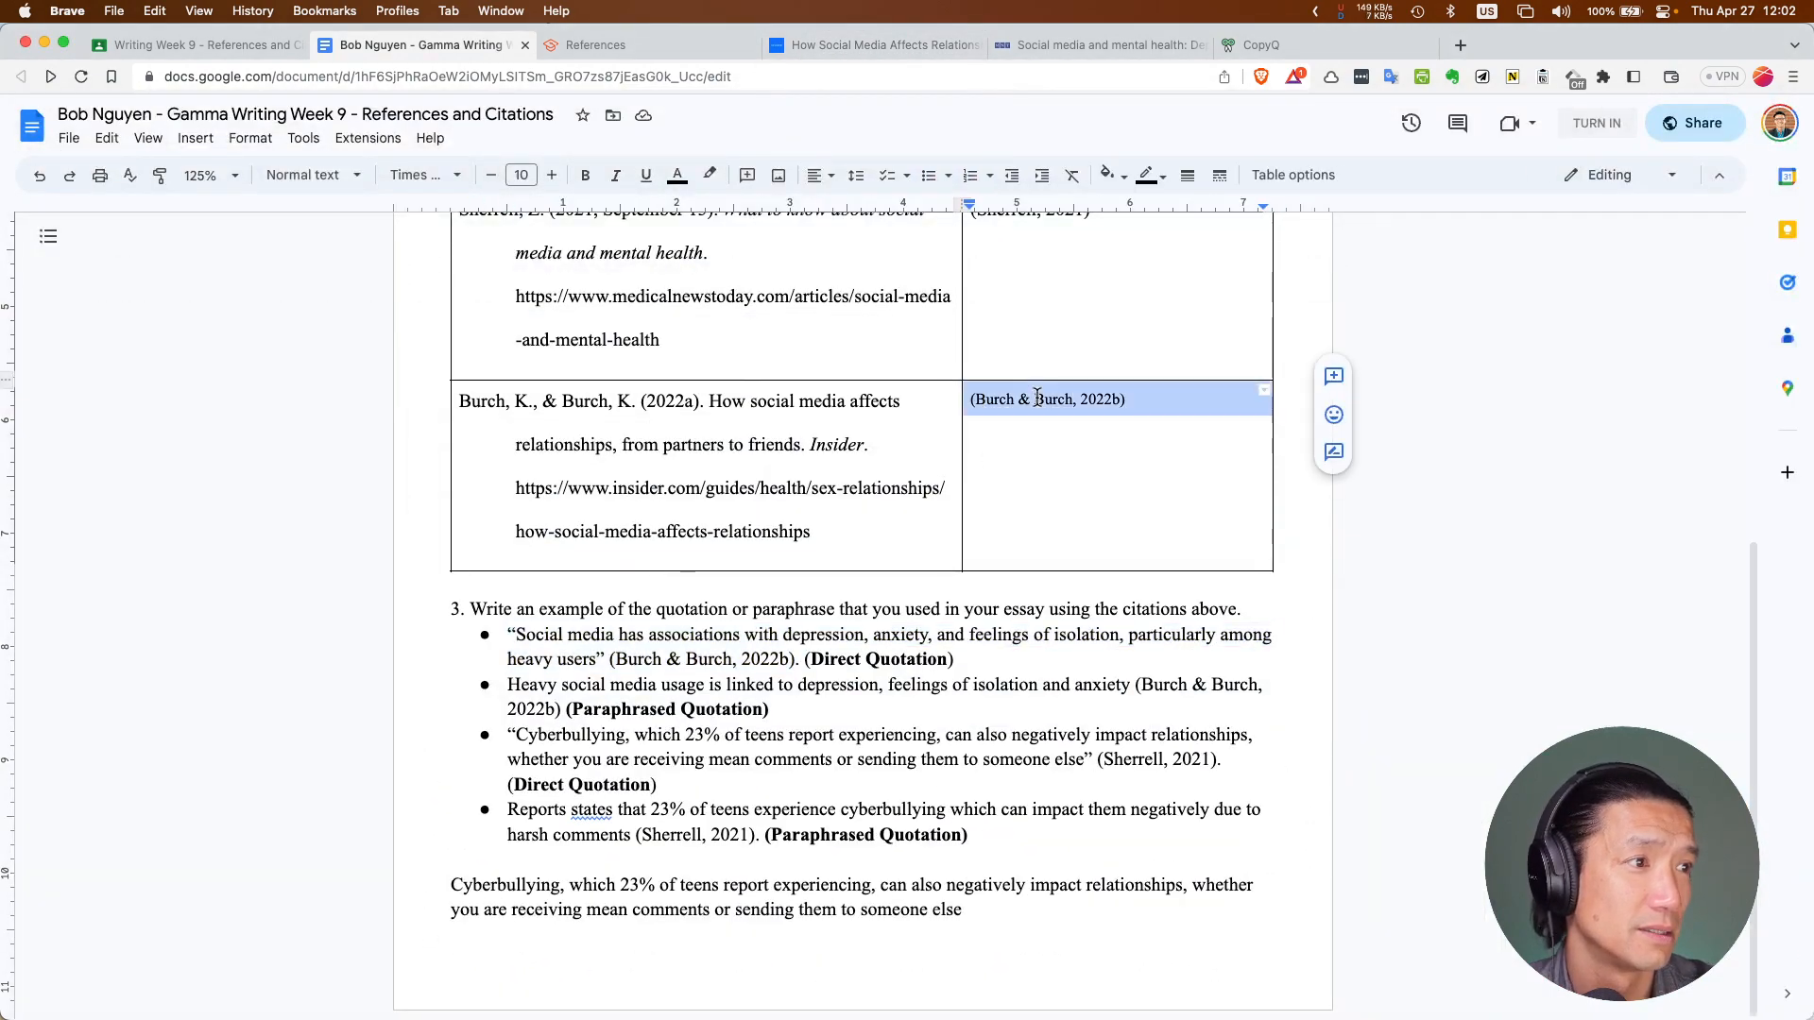
pyautogui.press('super+Tab')
pyautogui.press('super+Tab')
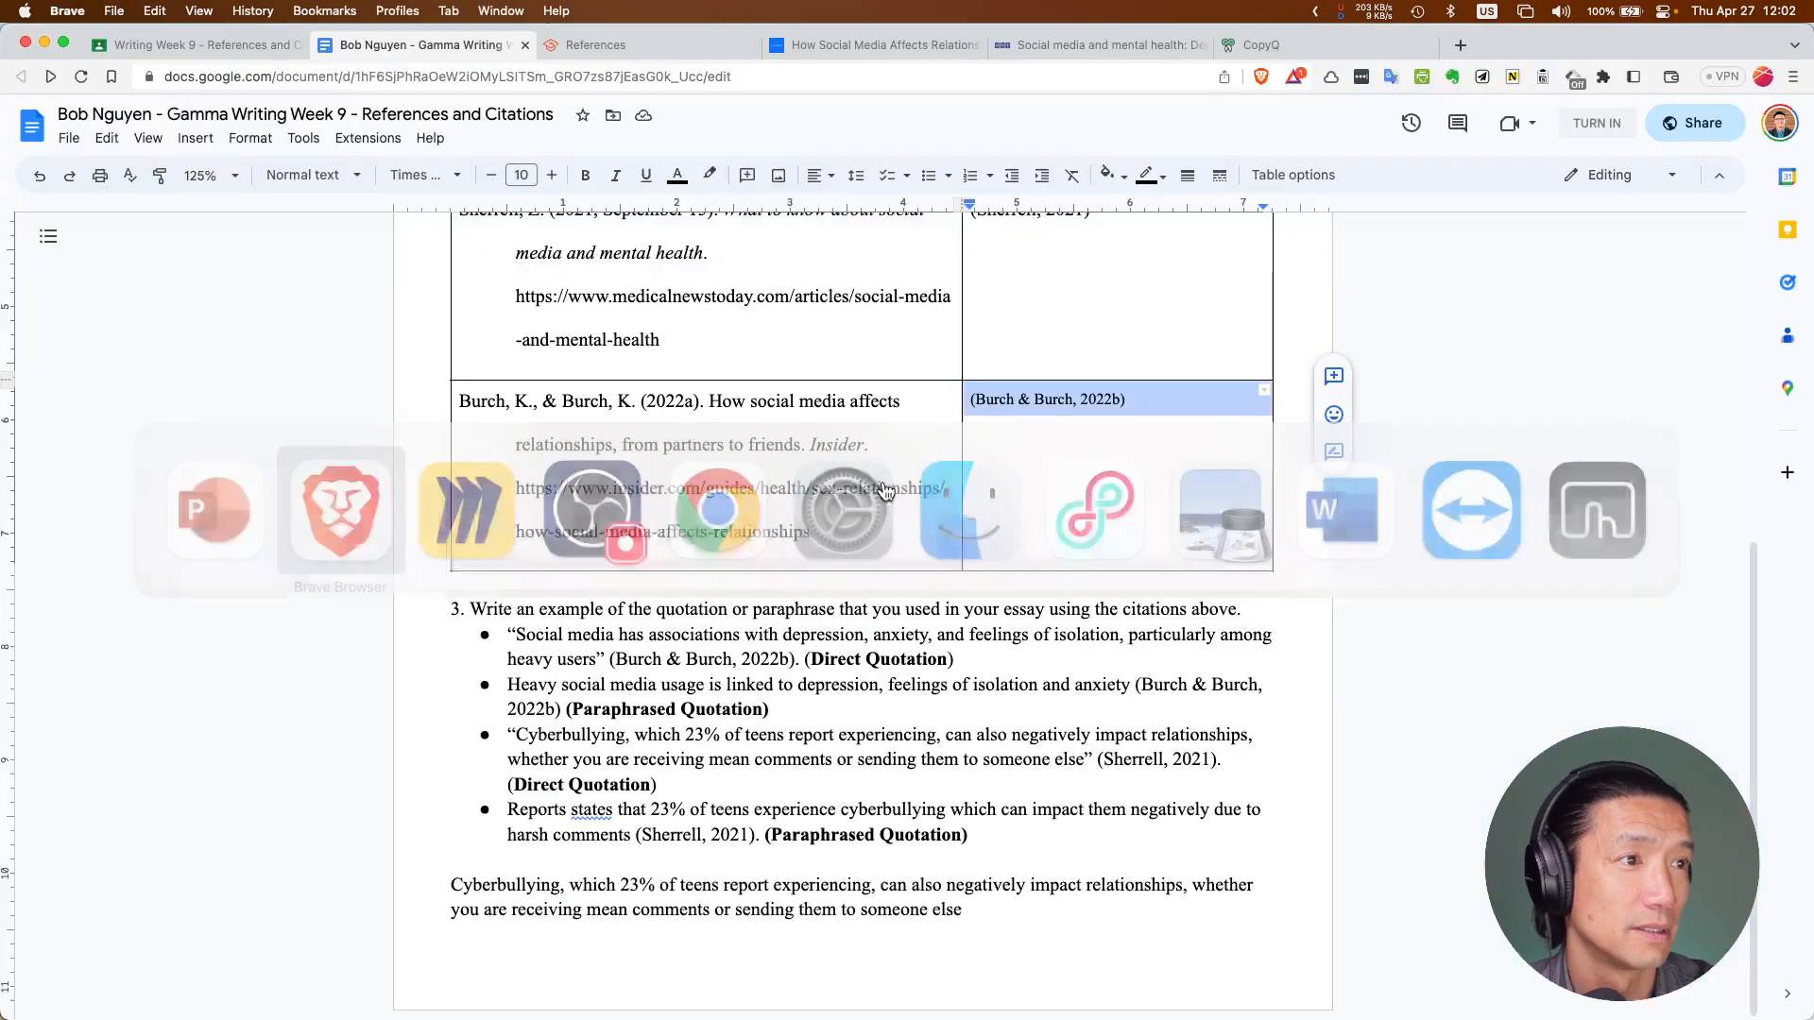
pyautogui.moveTo(686, 535); pyautogui.dragTo(701, 122)
# Replace the essay's Sherrell citation with plain-text (Burch & Burch, 2022b), rejoining the paragraph
pyautogui.click(528, 530)
pyautogui.write('(')
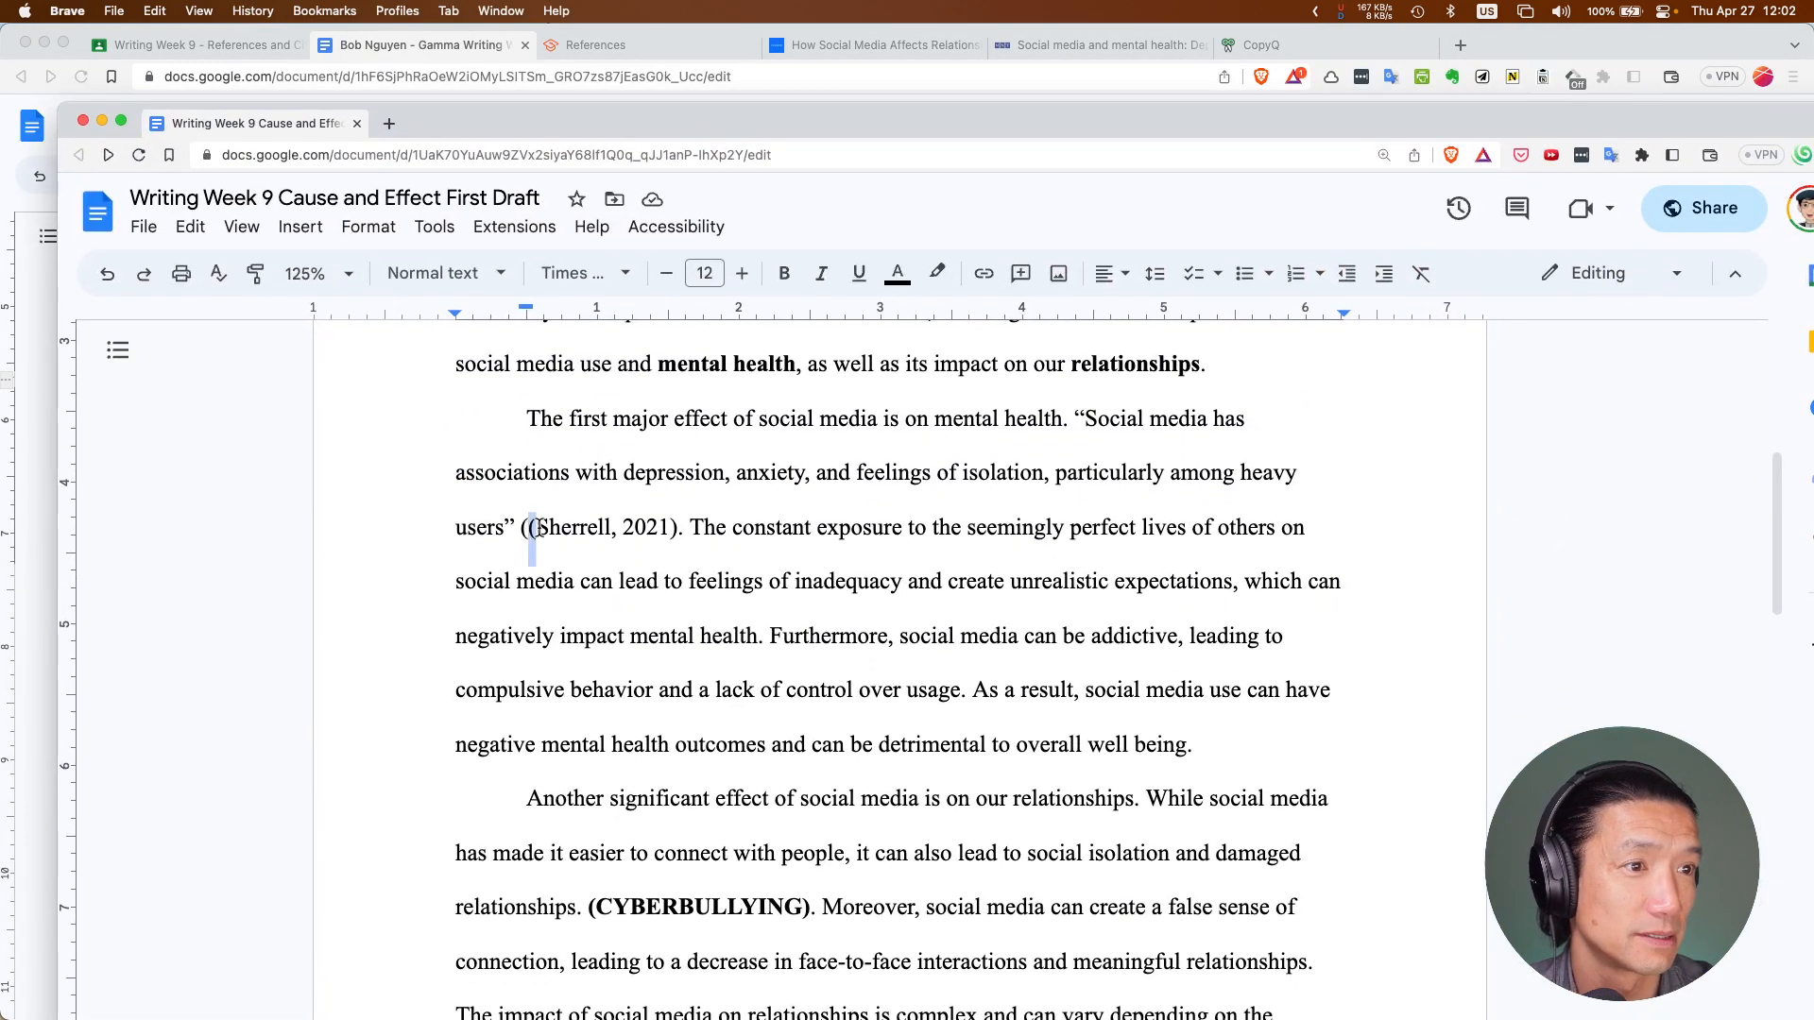
pyautogui.moveTo(525, 530); pyautogui.dragTo(675, 529)
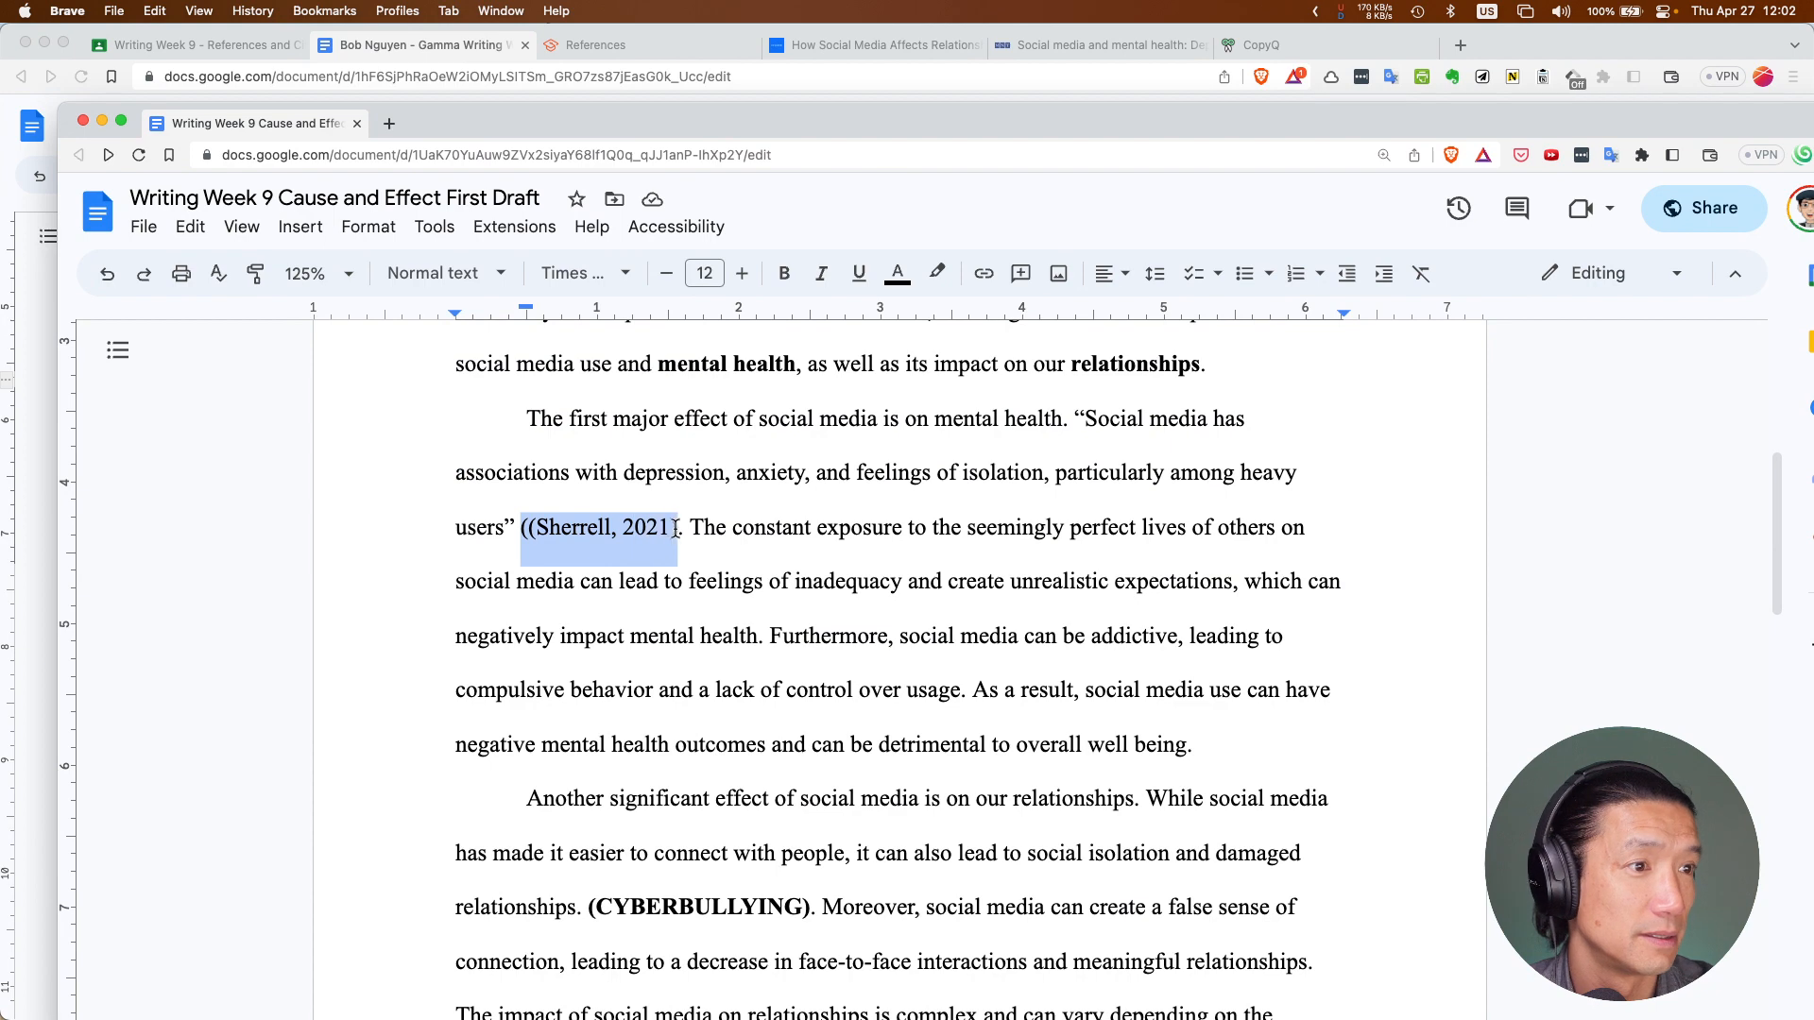
pyautogui.press('super+v')
pyautogui.press('super+z')
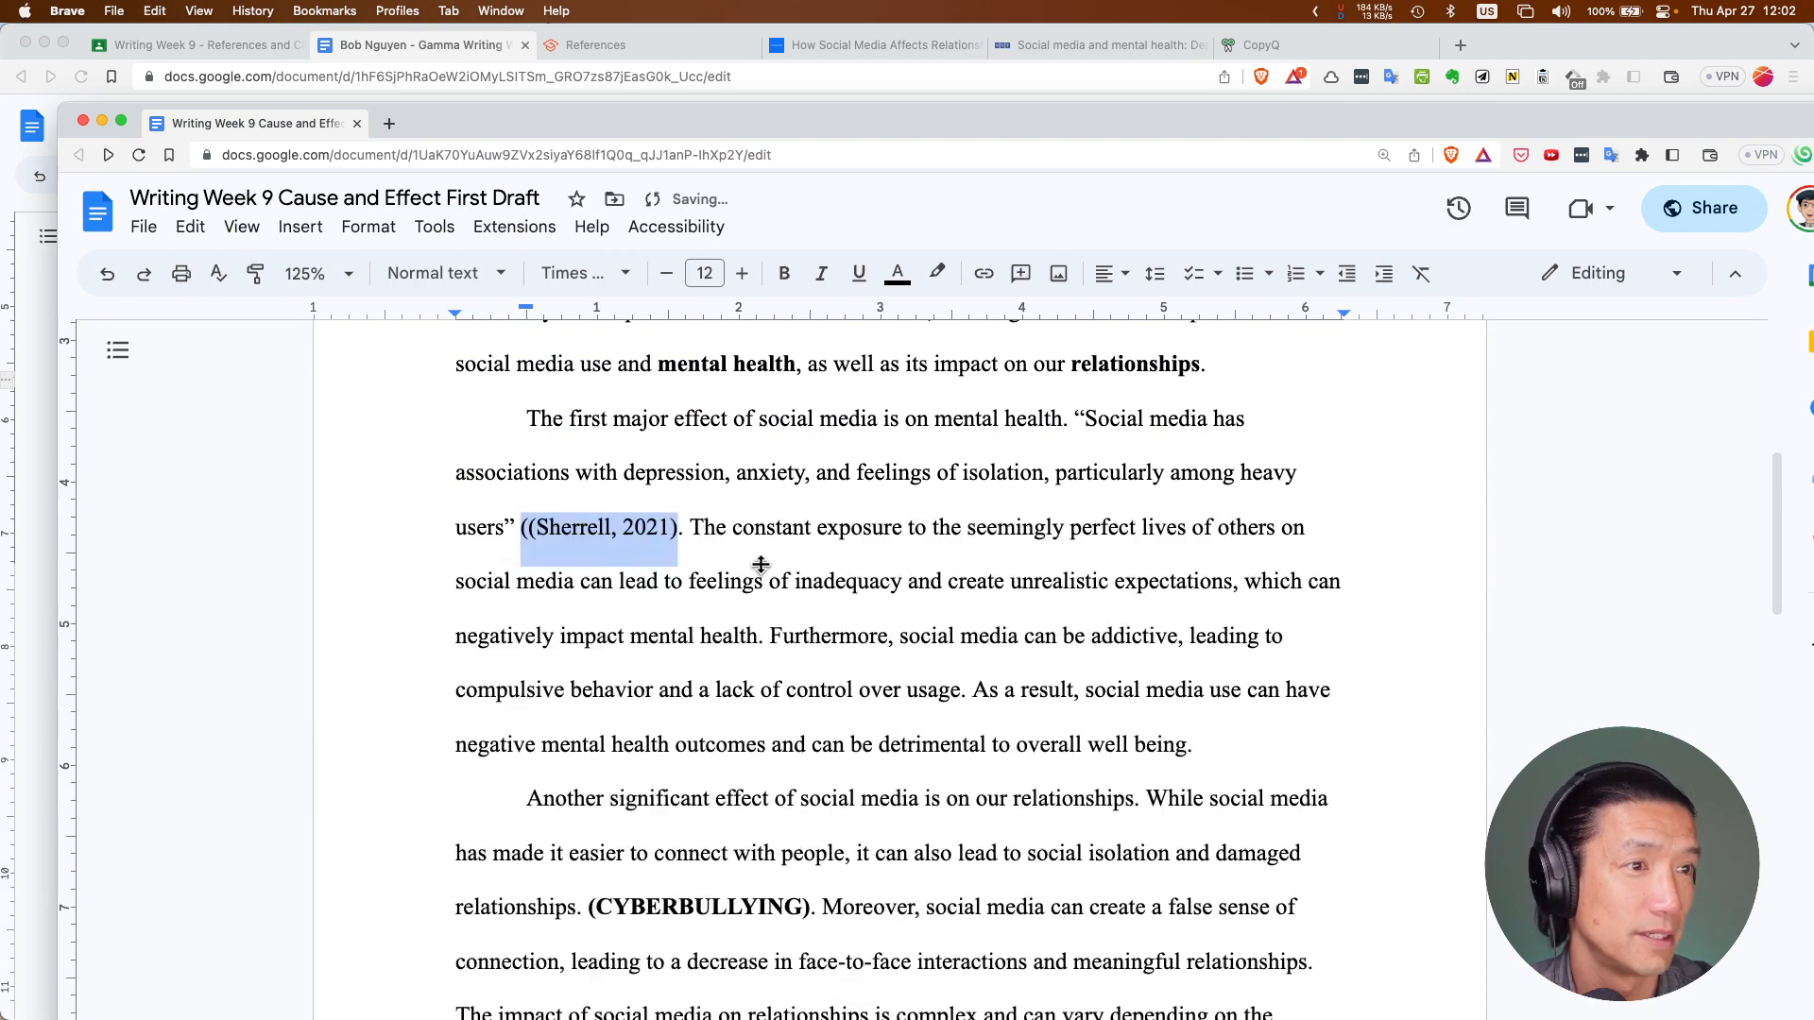
pyautogui.hotkey('ctrl', 'shift', 'v')
pyautogui.press('Return')
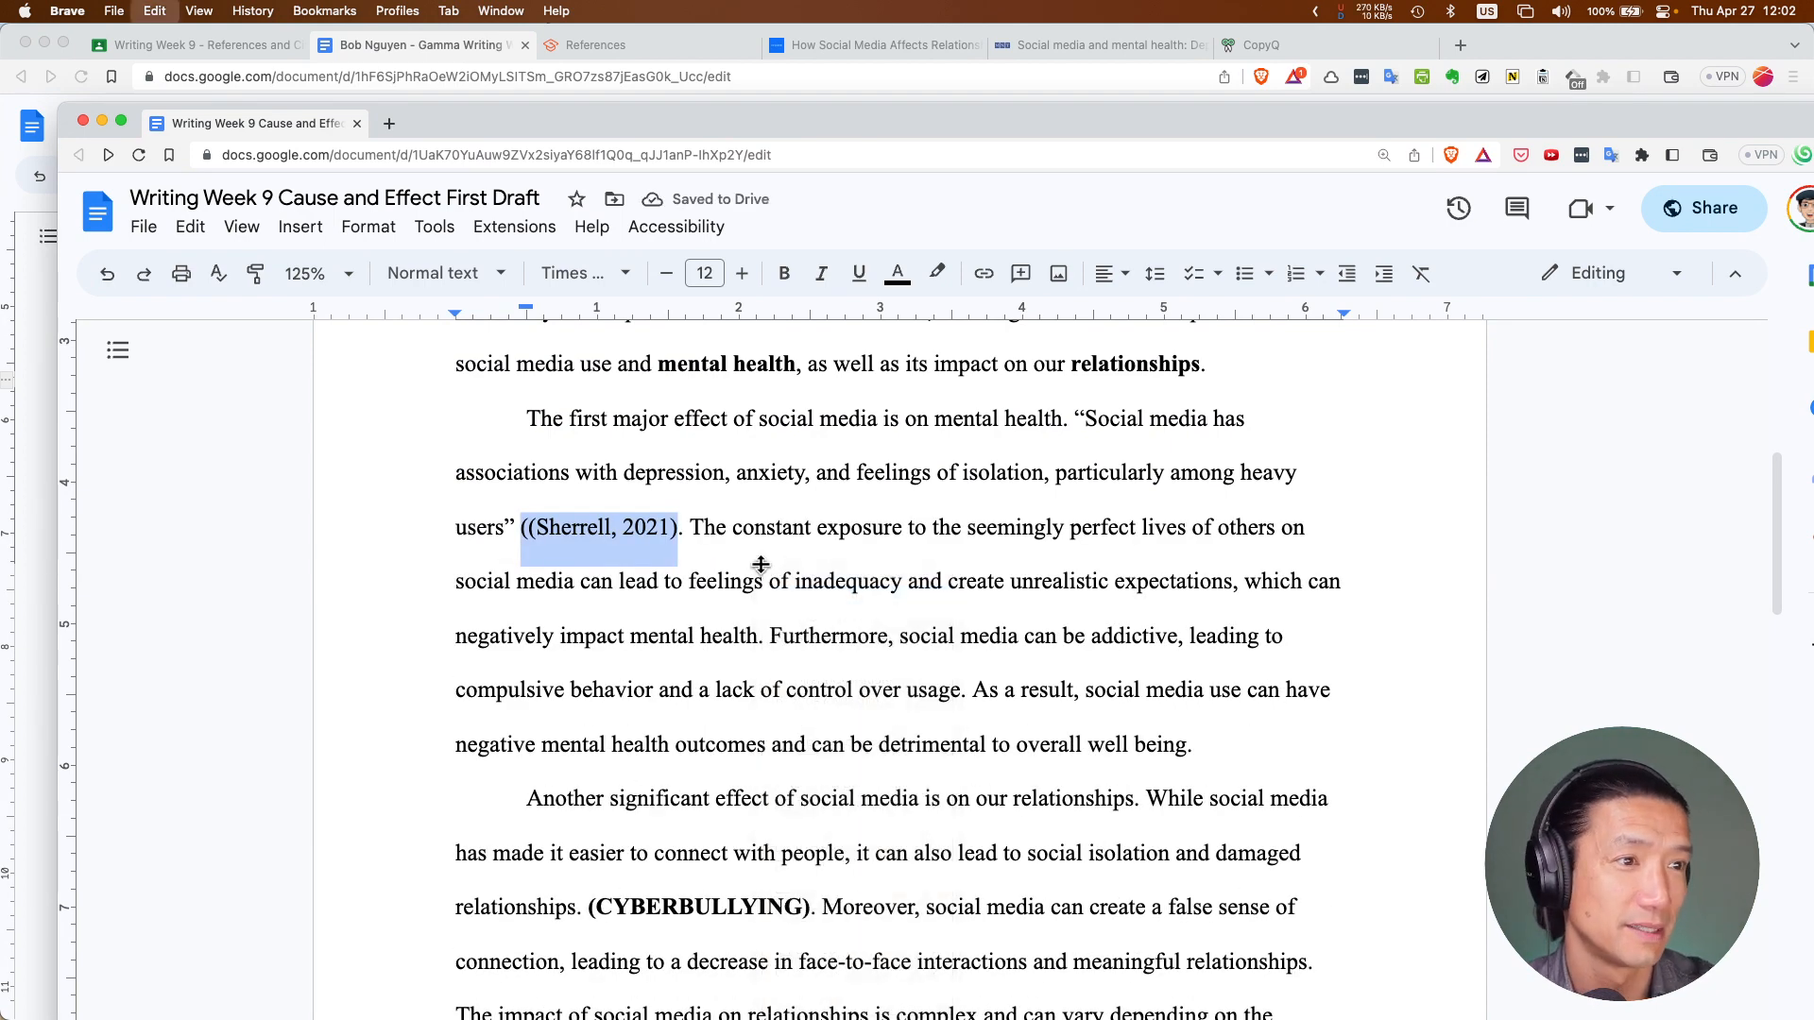
pyautogui.press('BackSpace')
pyautogui.press('BackSpace')
pyautogui.press('BackSpace')
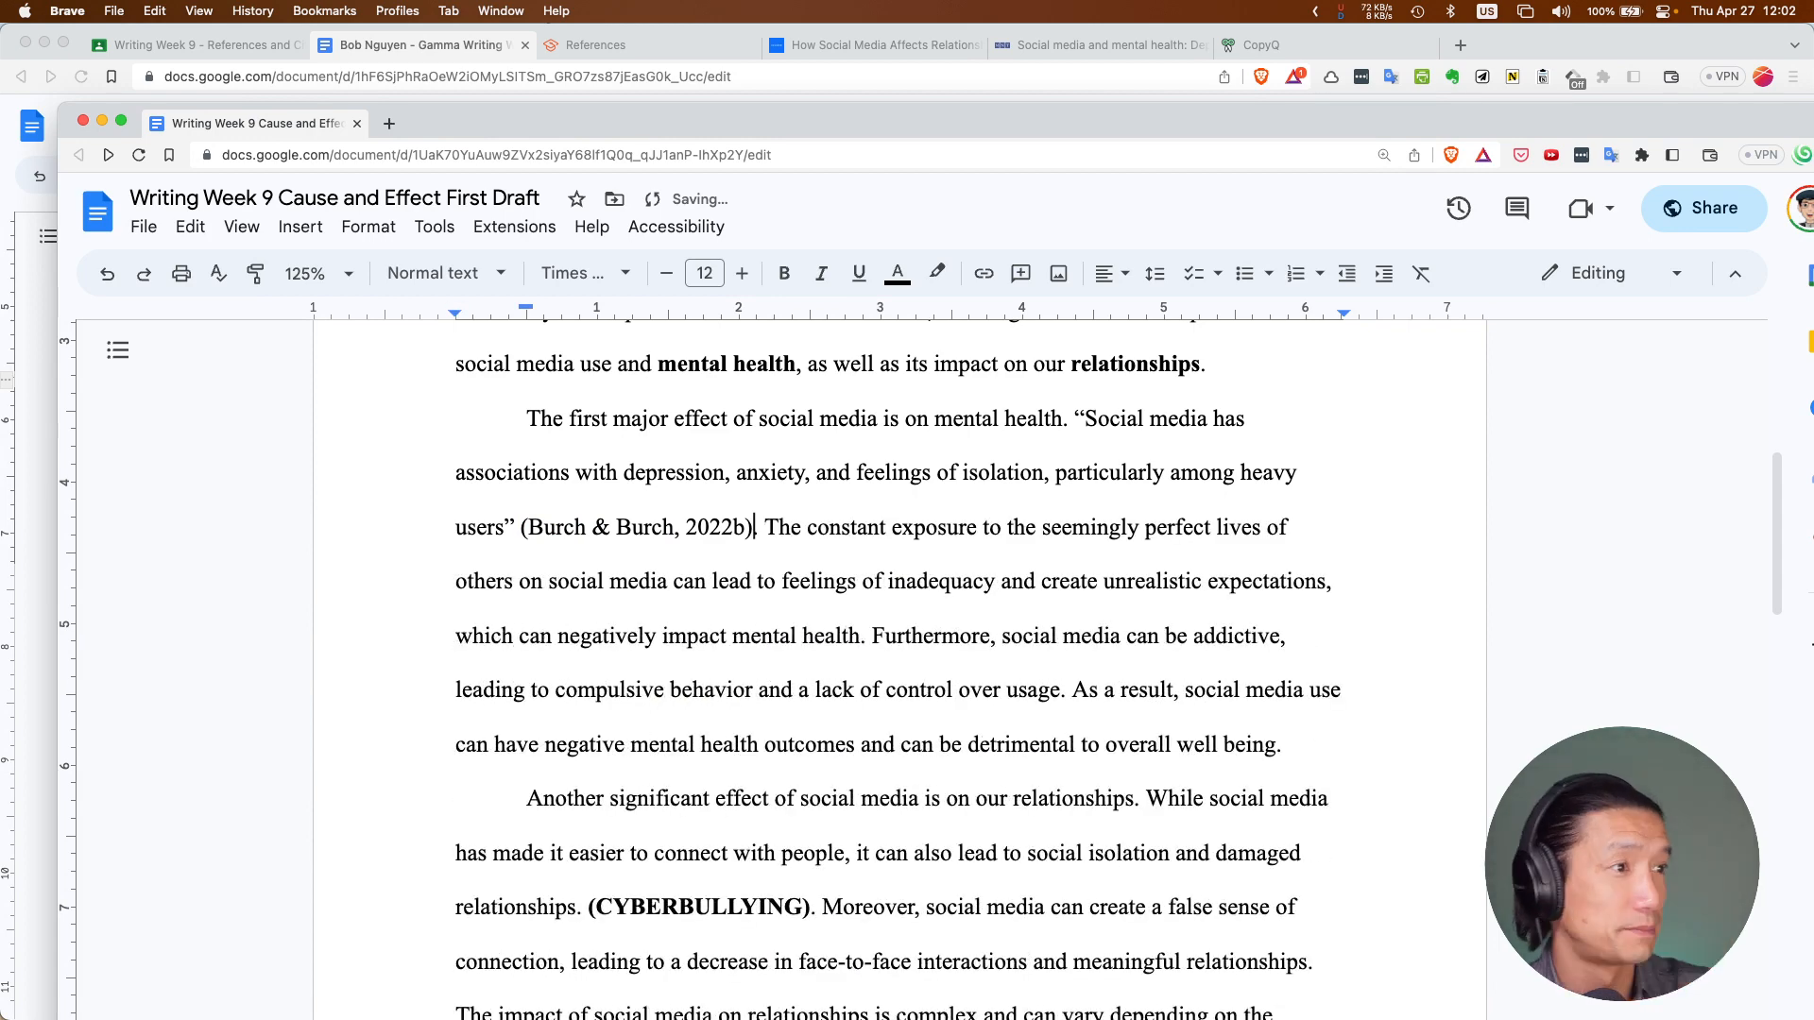
pyautogui.moveTo(1079, 419); pyautogui.dragTo(761, 538)
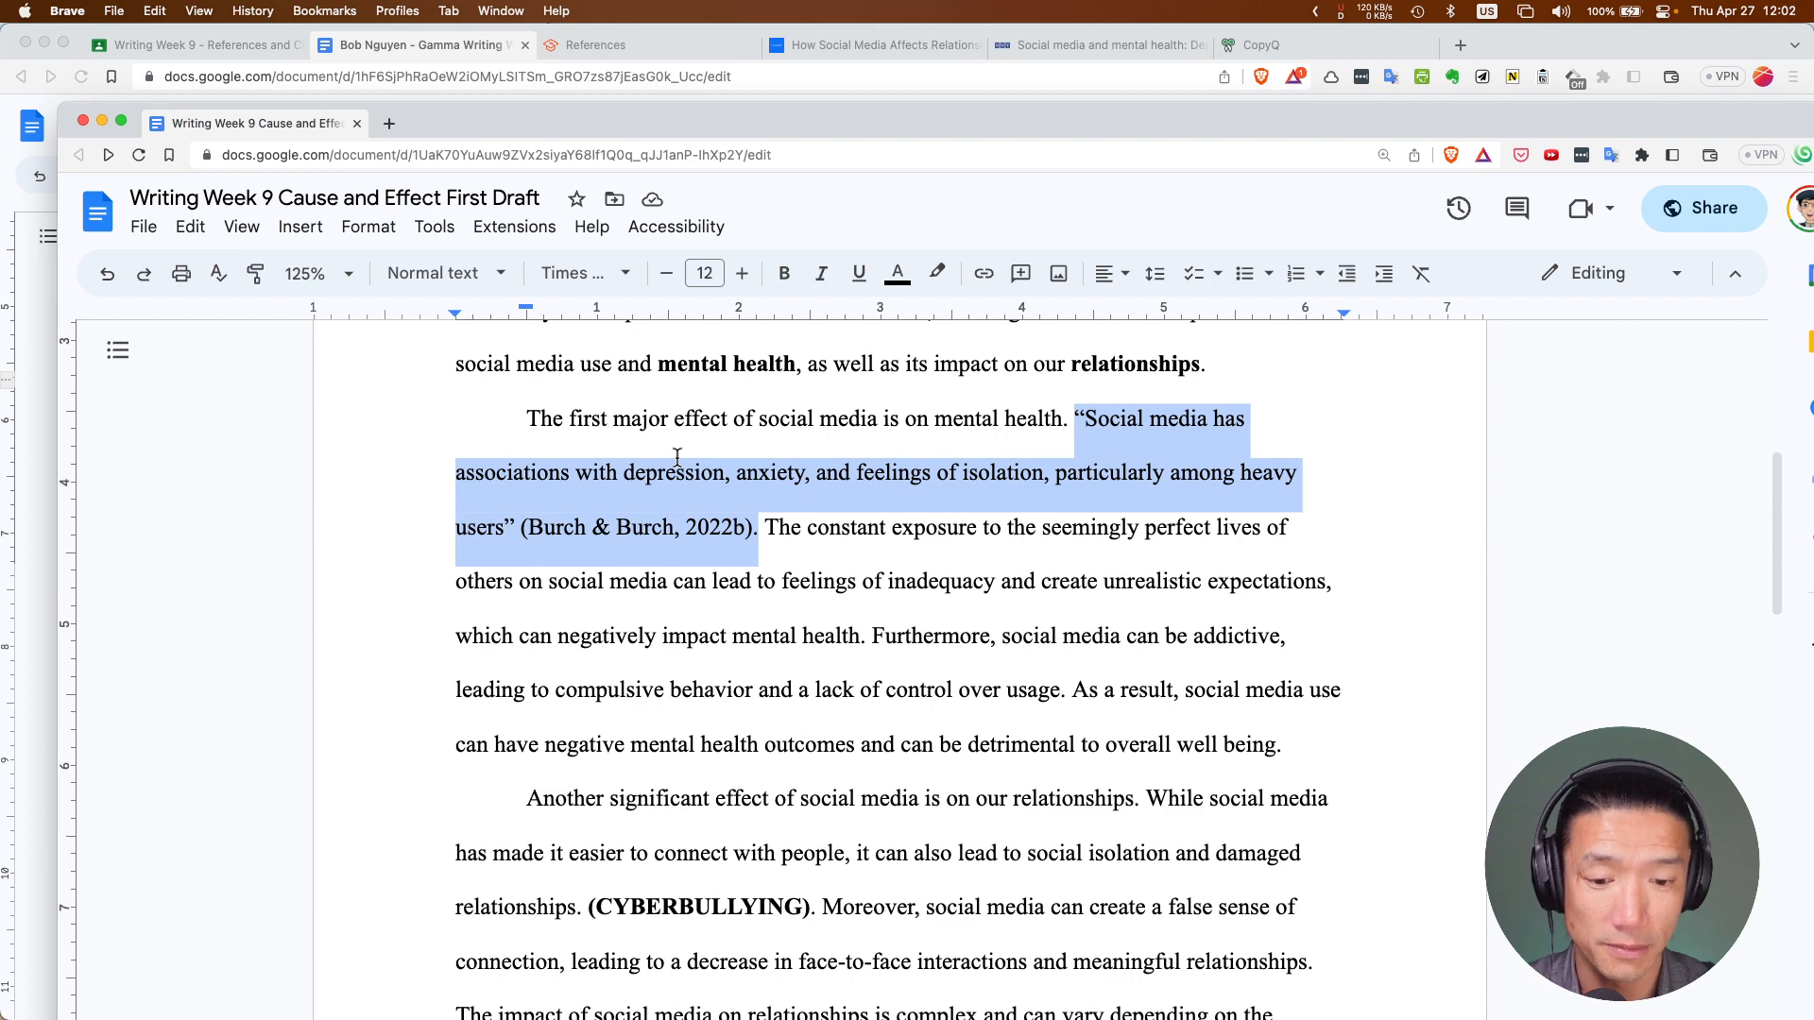
# Apply yellow highlight to the heavy-users quotation and its (Burch & Burch, 2022b) citation
pyautogui.click(935, 276)
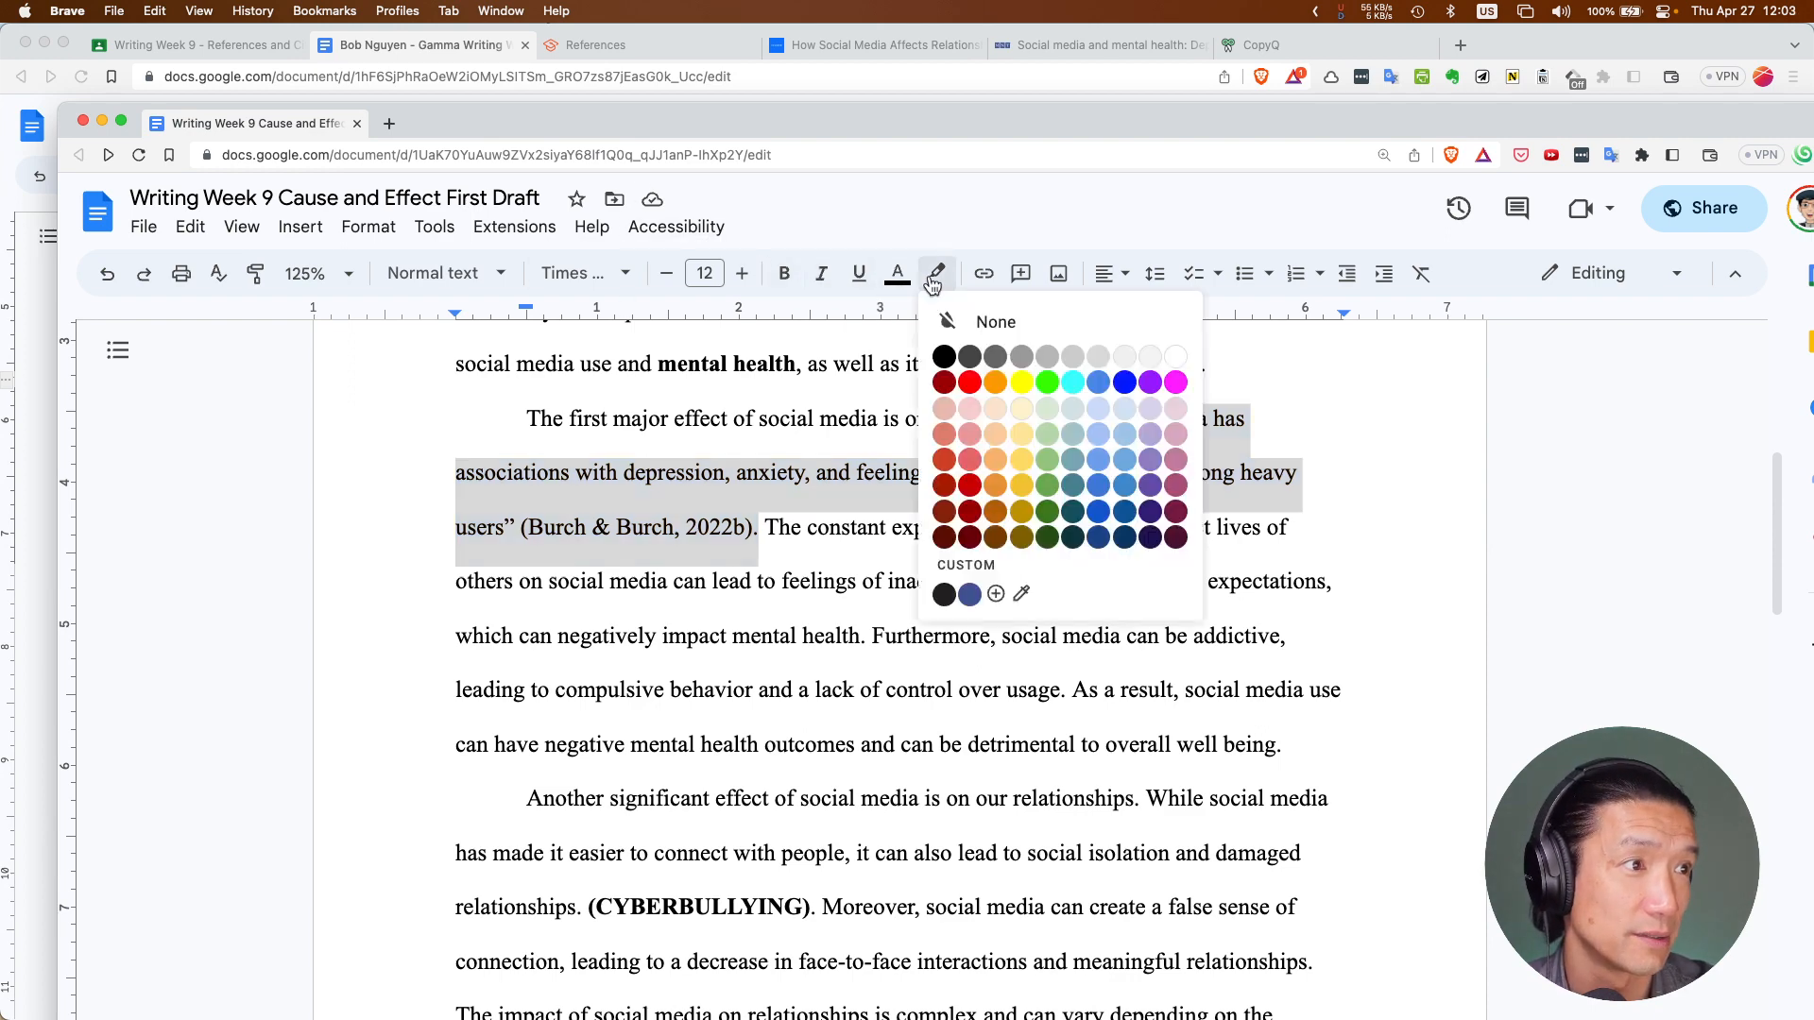
pyautogui.click(1021, 383)
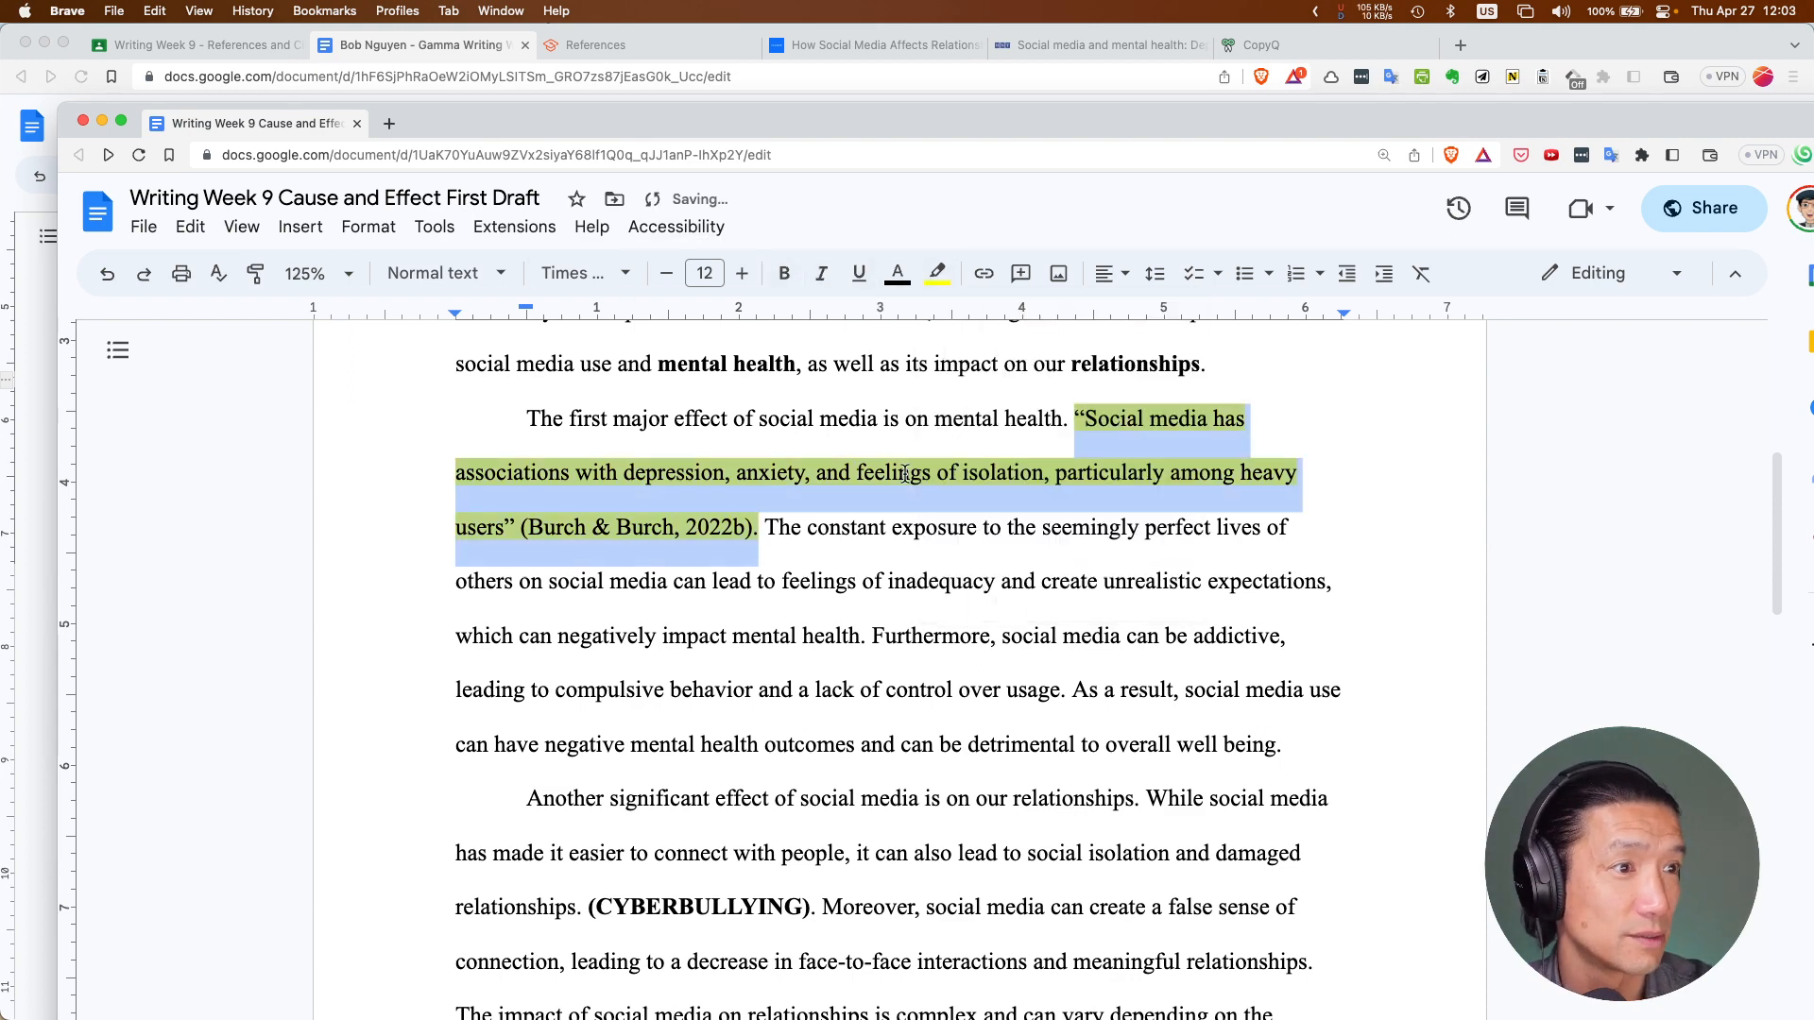
pyautogui.click(905, 474)
pyautogui.scroll(2, 907, 501)
pyautogui.scroll(-2, 910, 529)
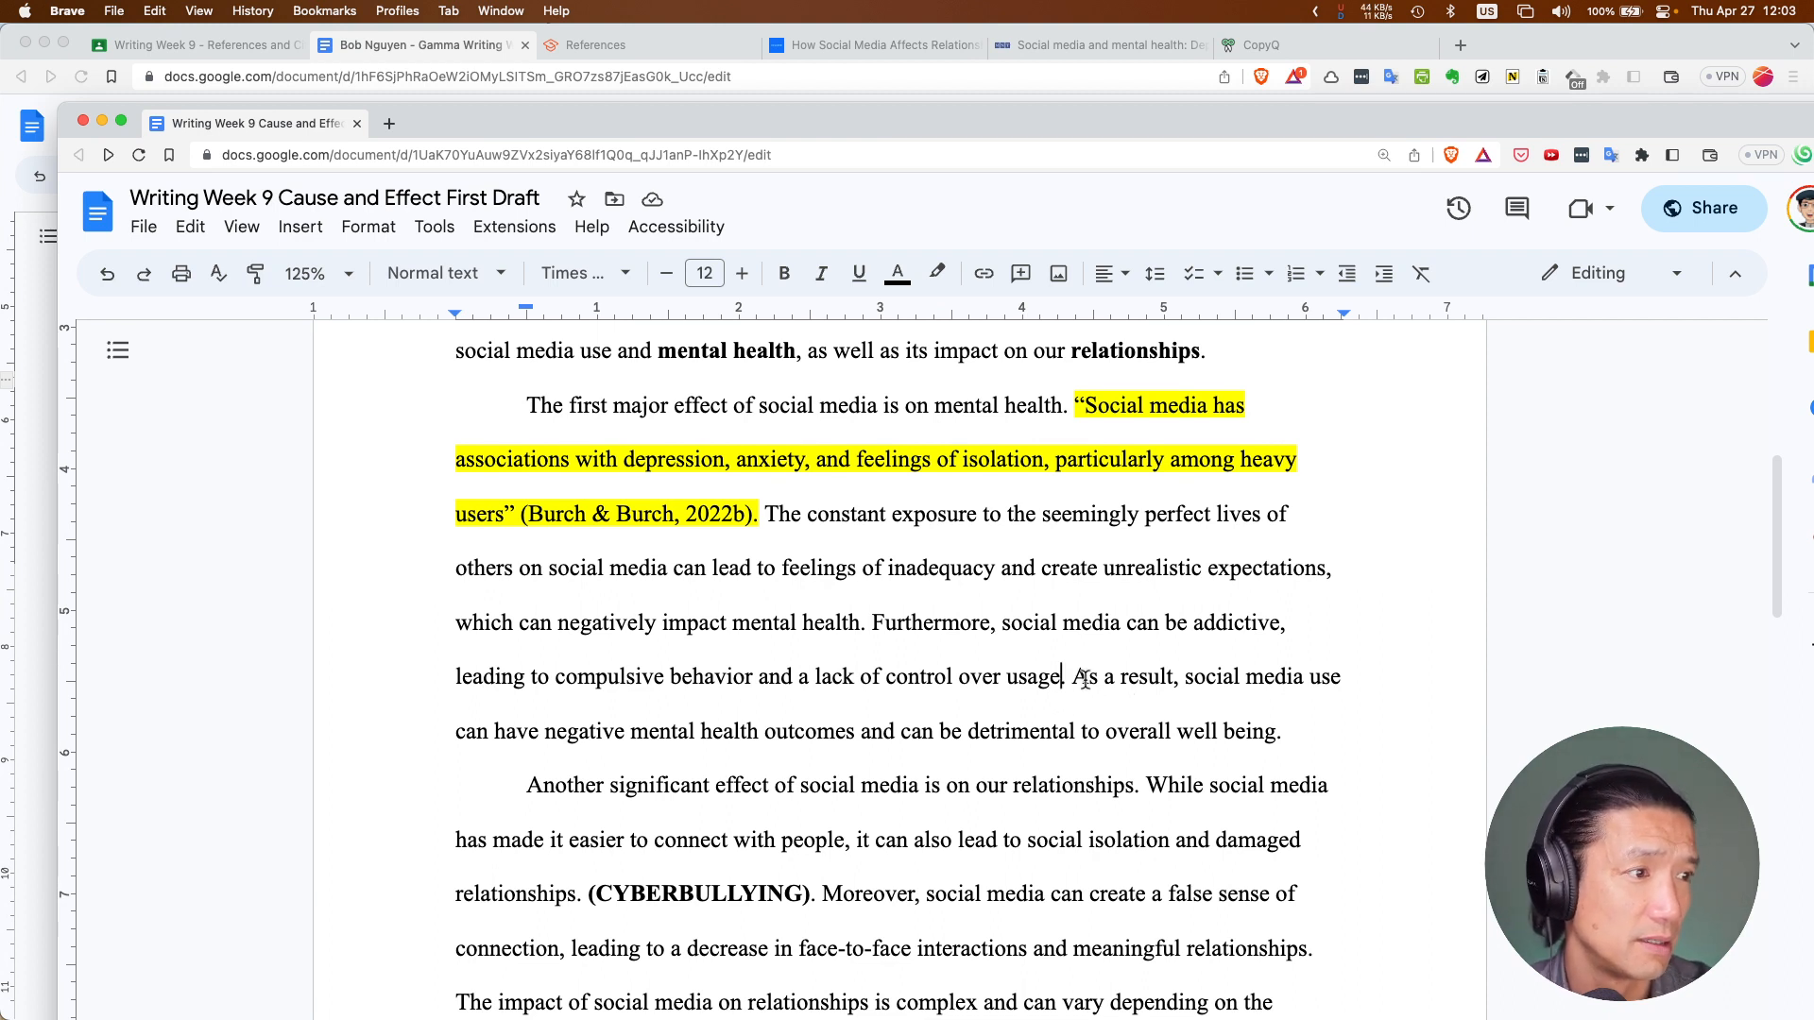
pyautogui.click(1079, 685)
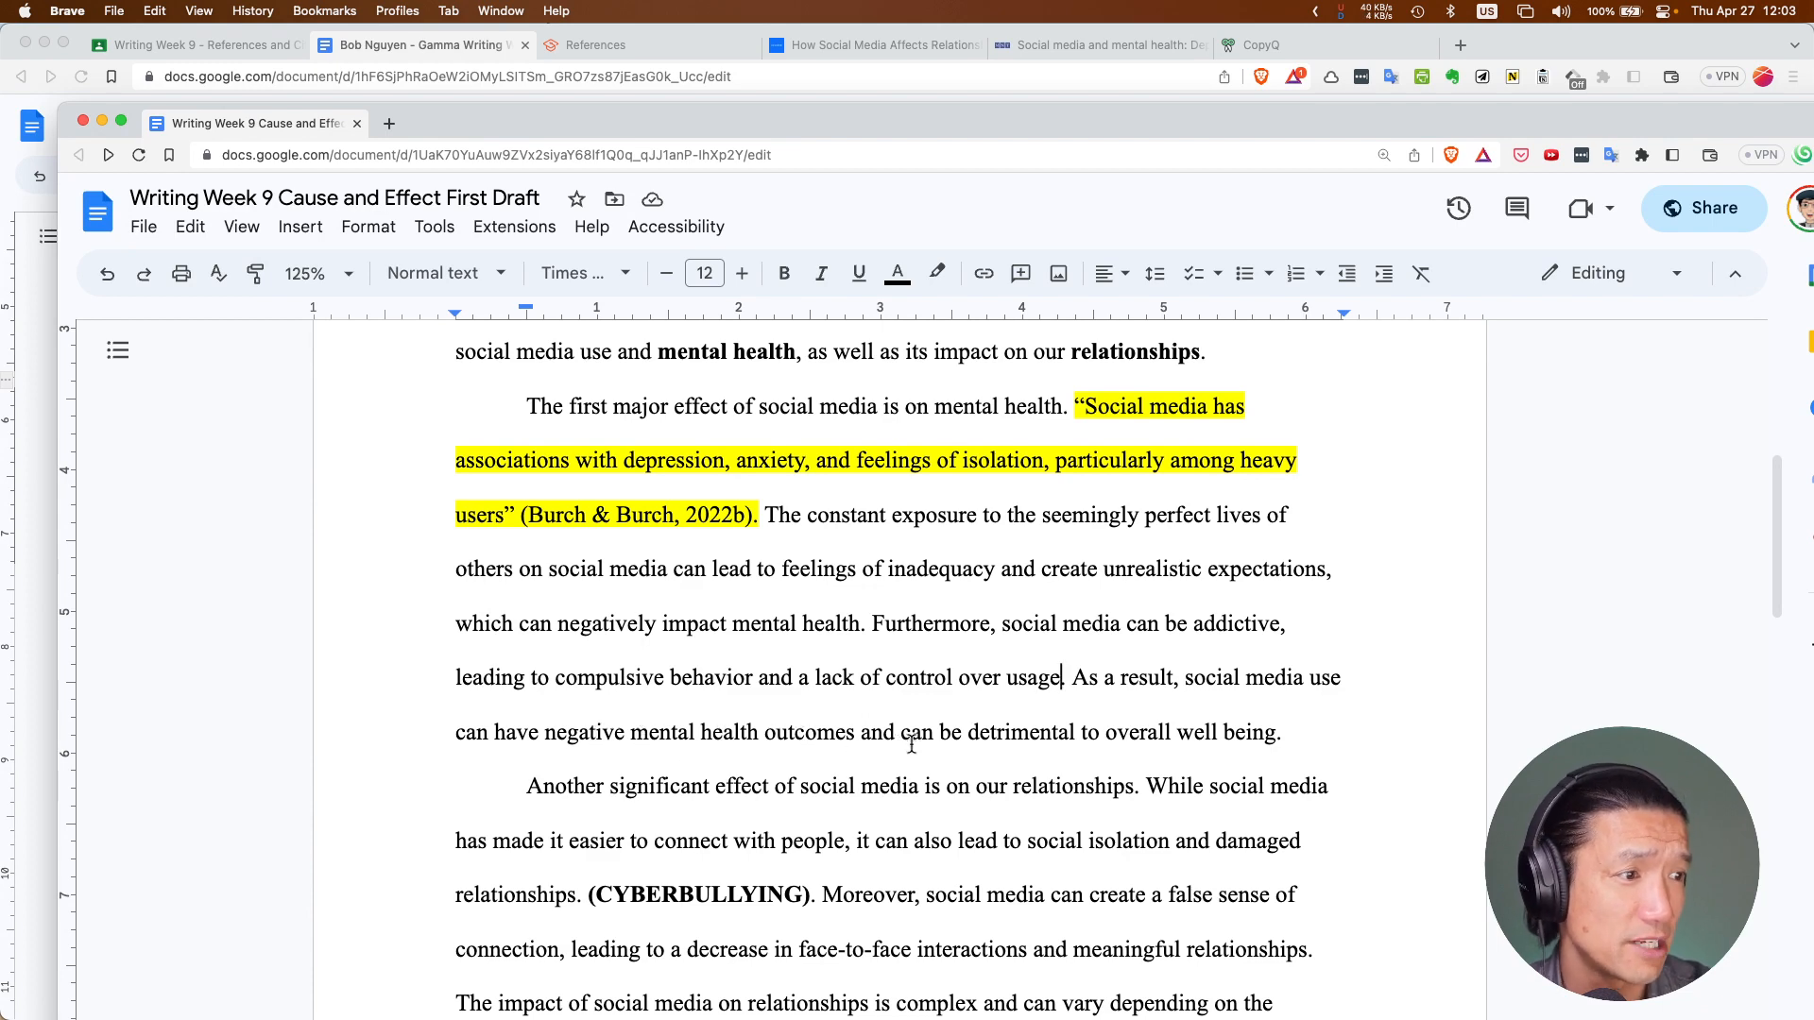
pyautogui.scroll(1, 907, 742)
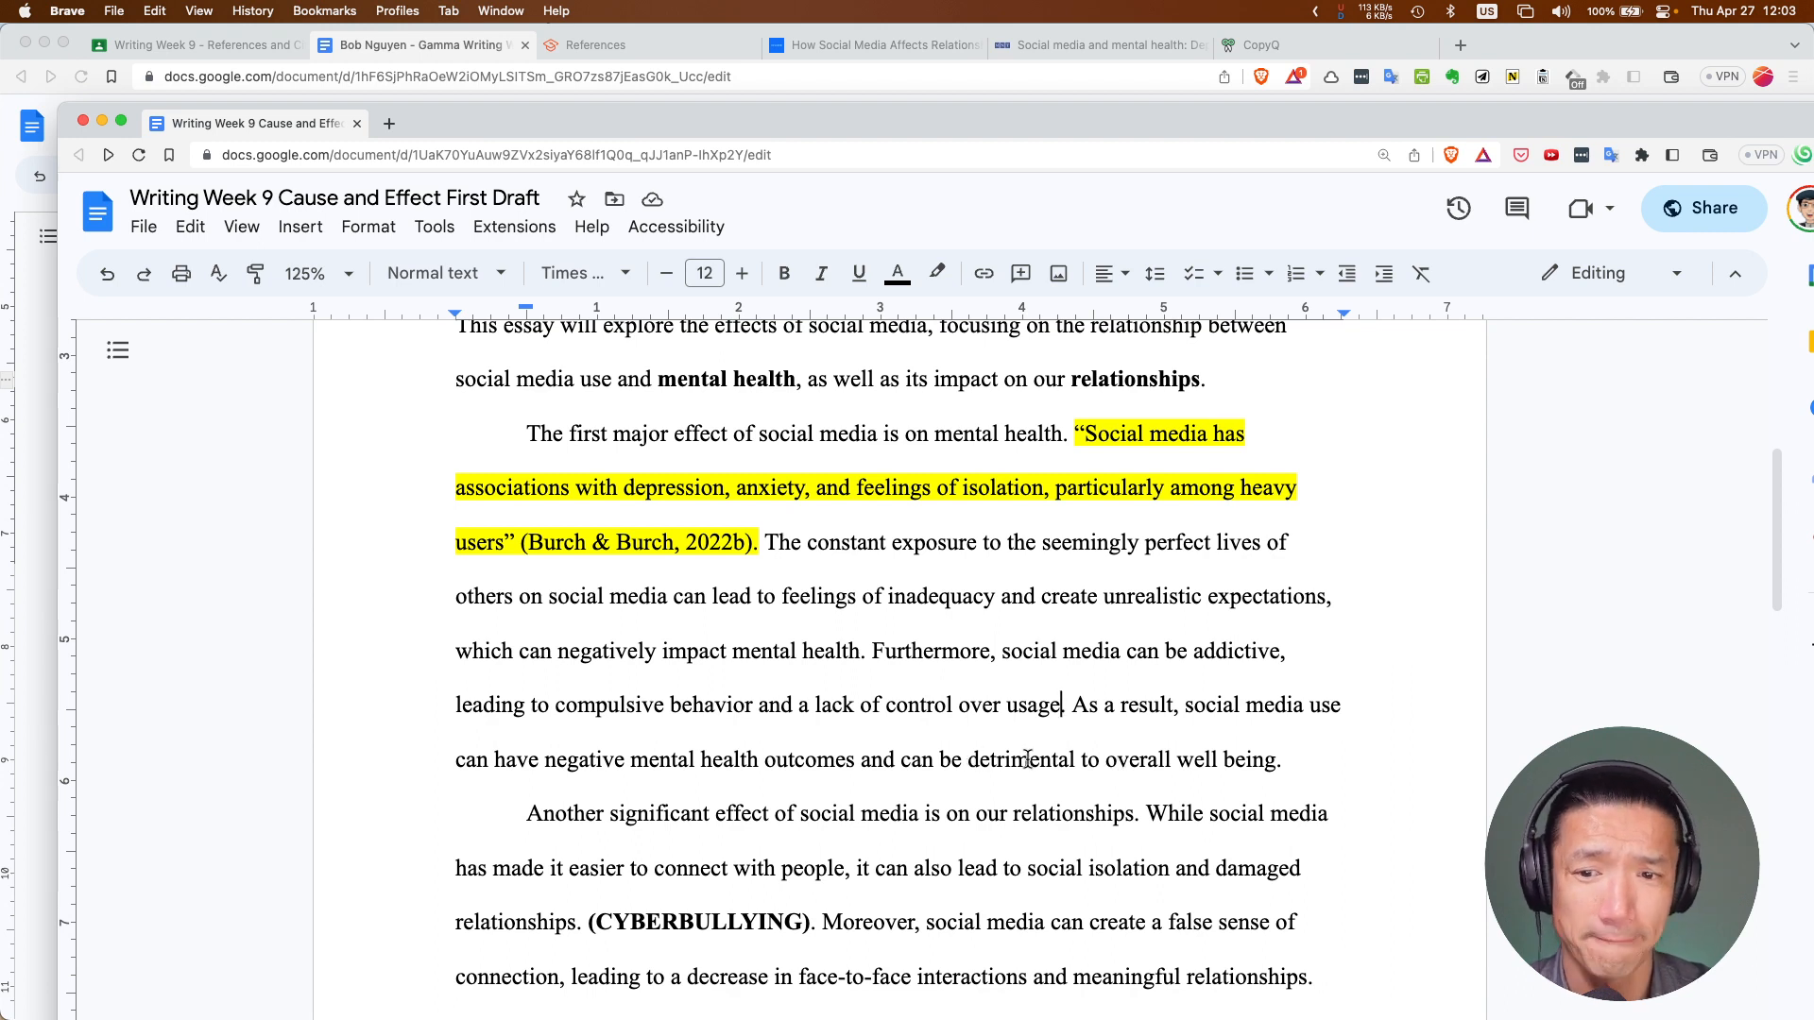
# Change the essay's General access link role from Editor to Viewer and copy the link
pyautogui.click(492, 157)
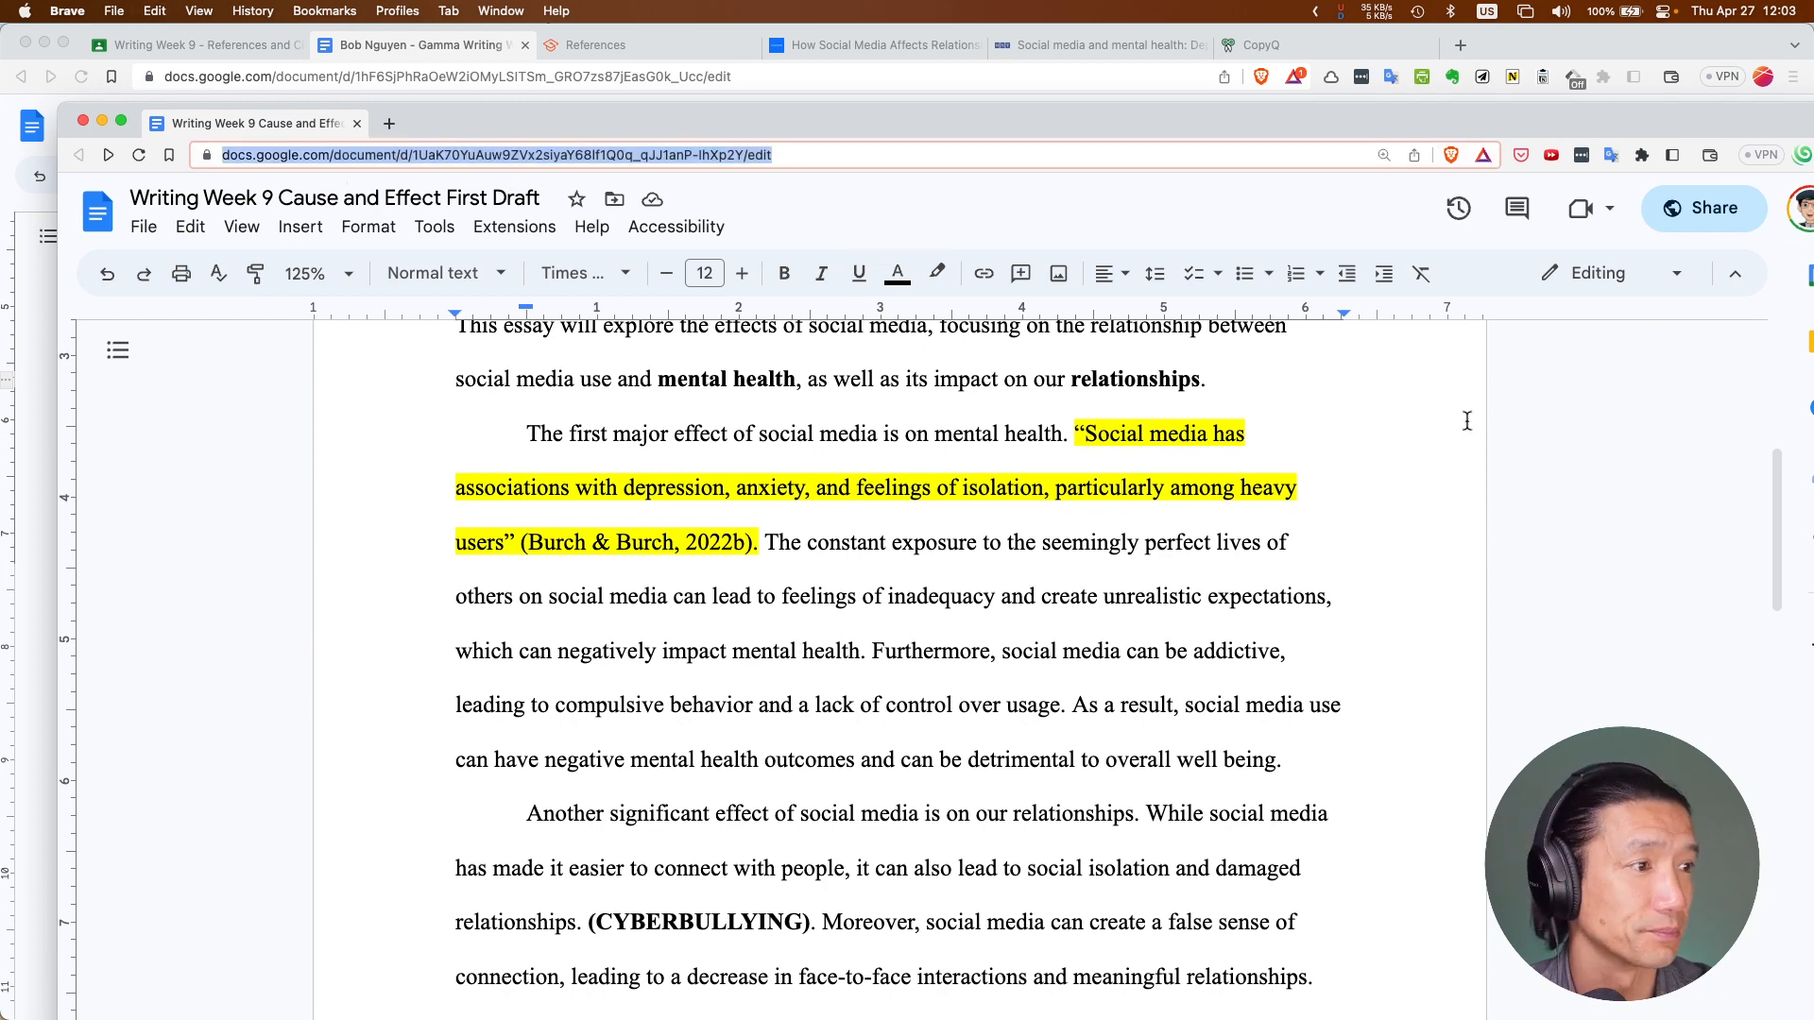
pyautogui.click(1688, 221)
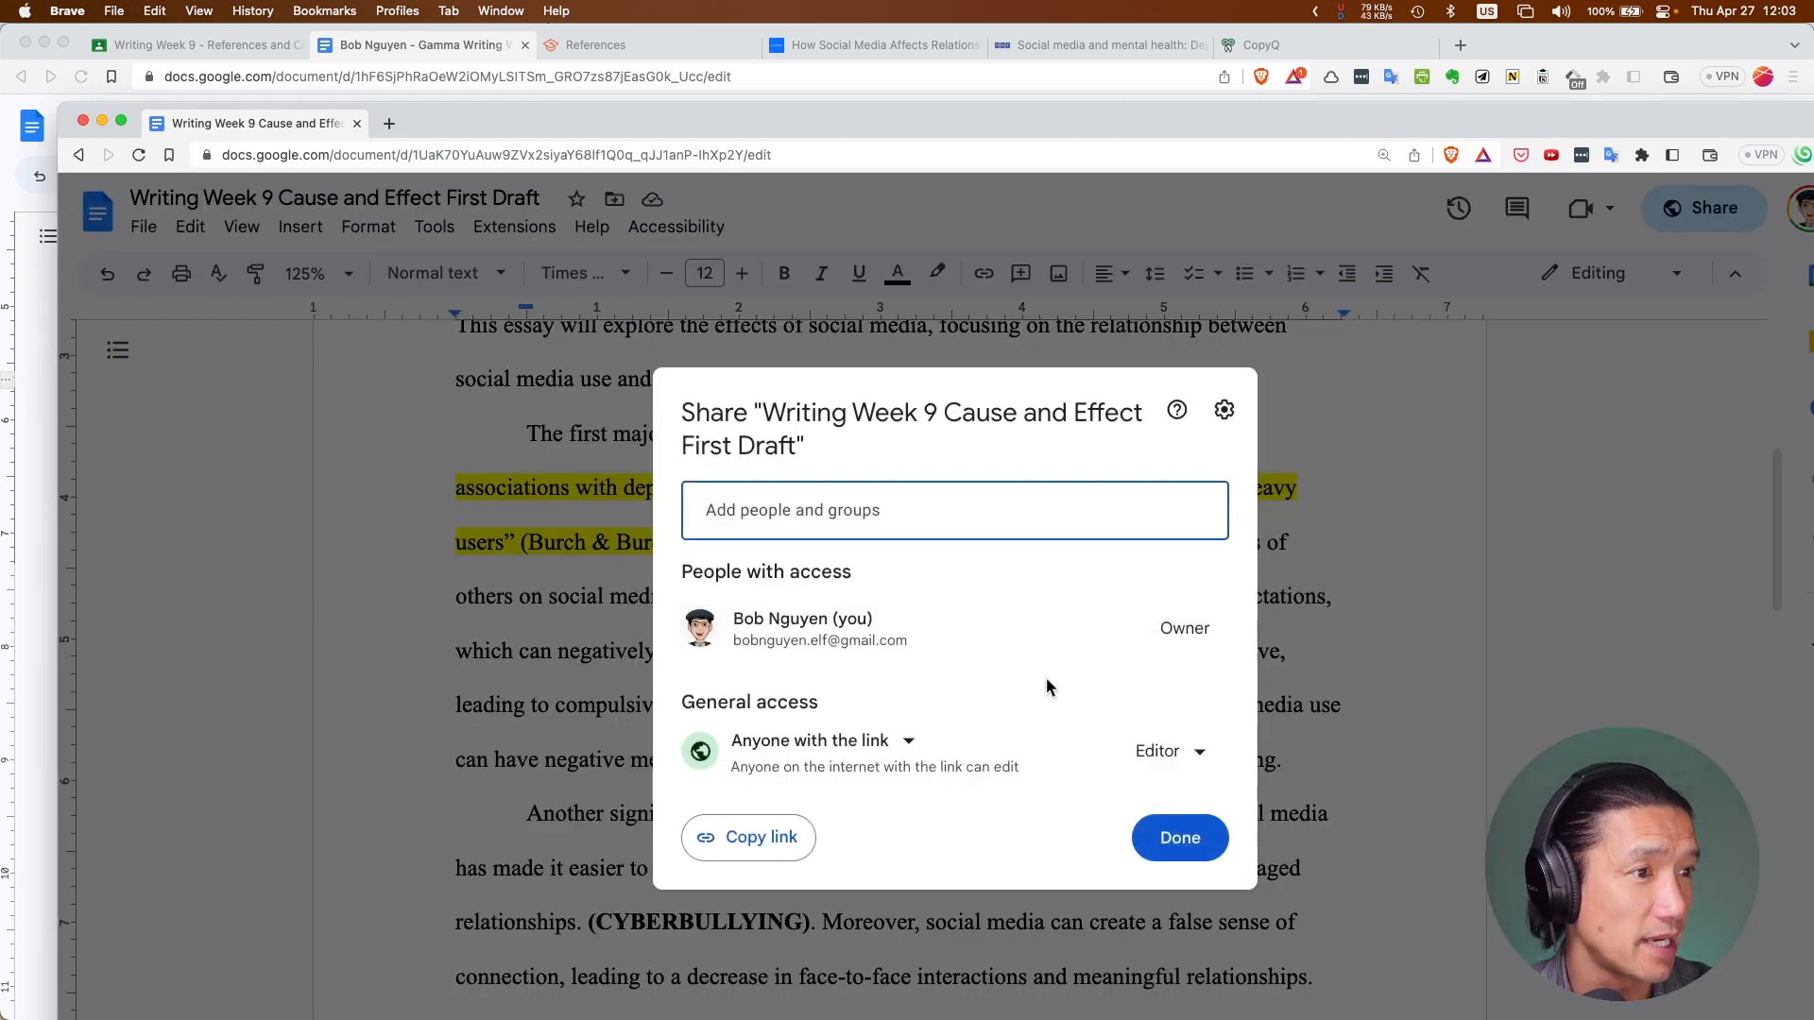
pyautogui.click(1162, 756)
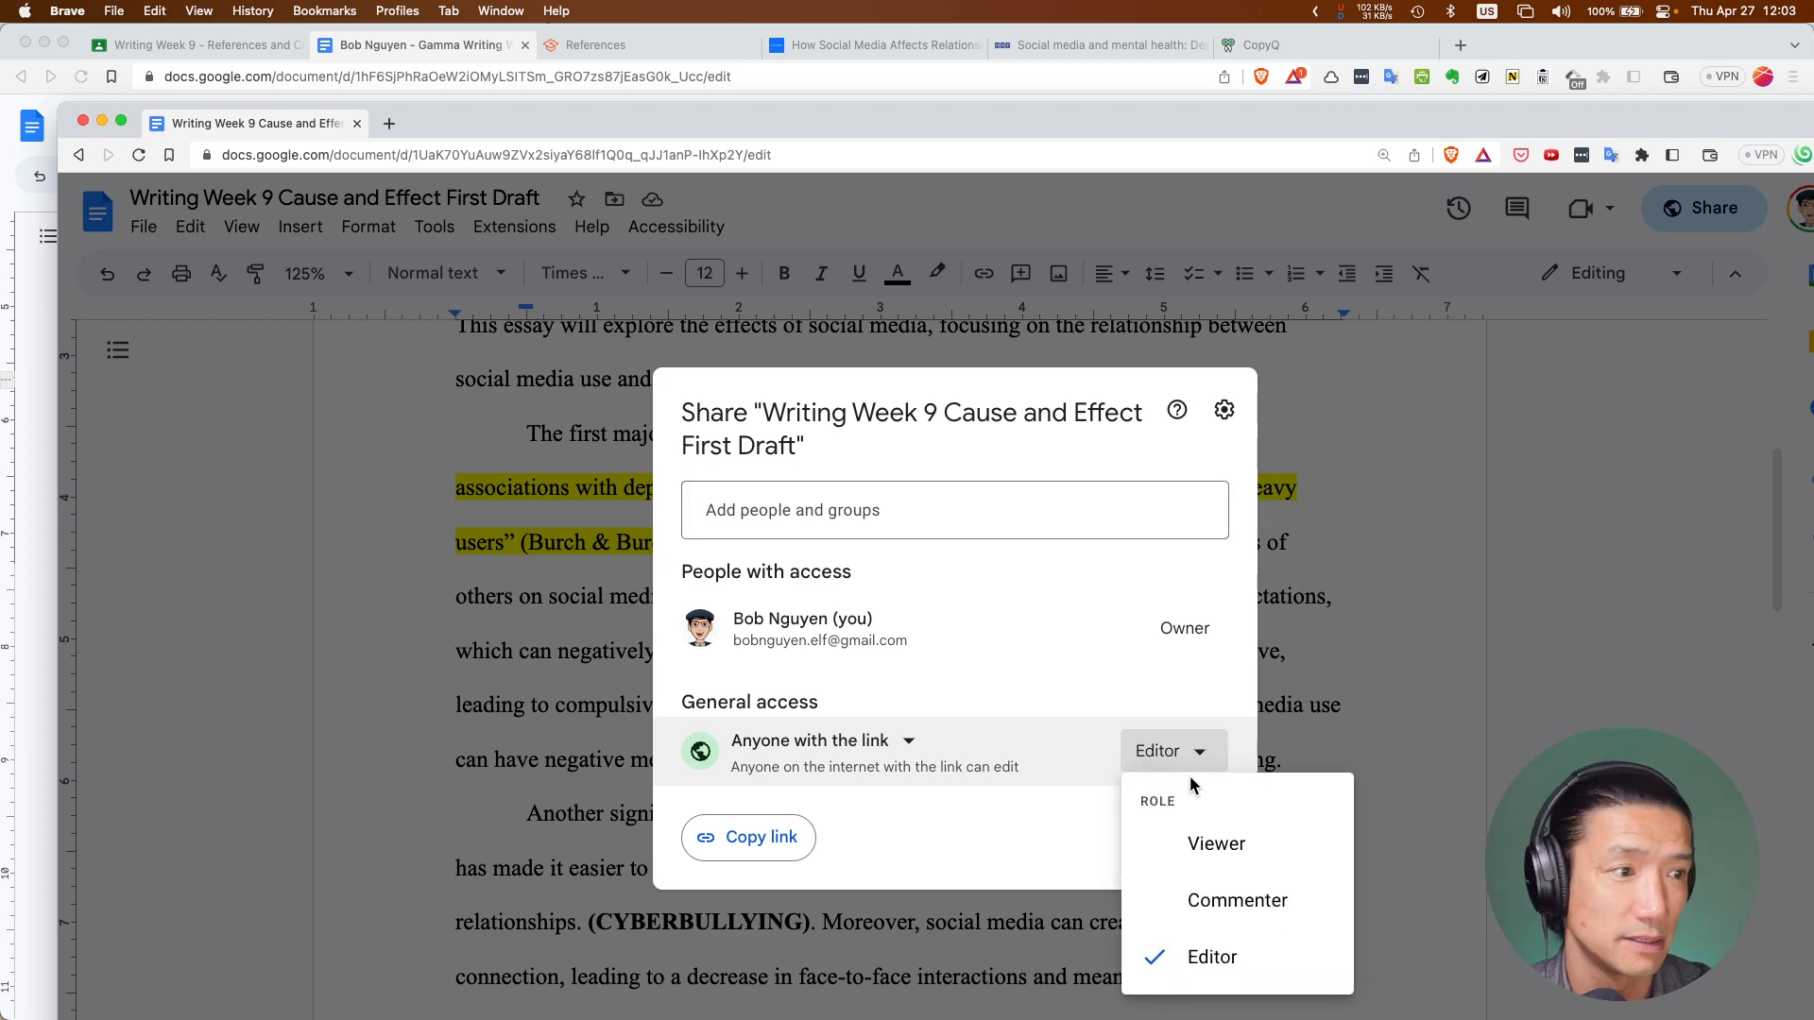
pyautogui.click(1214, 839)
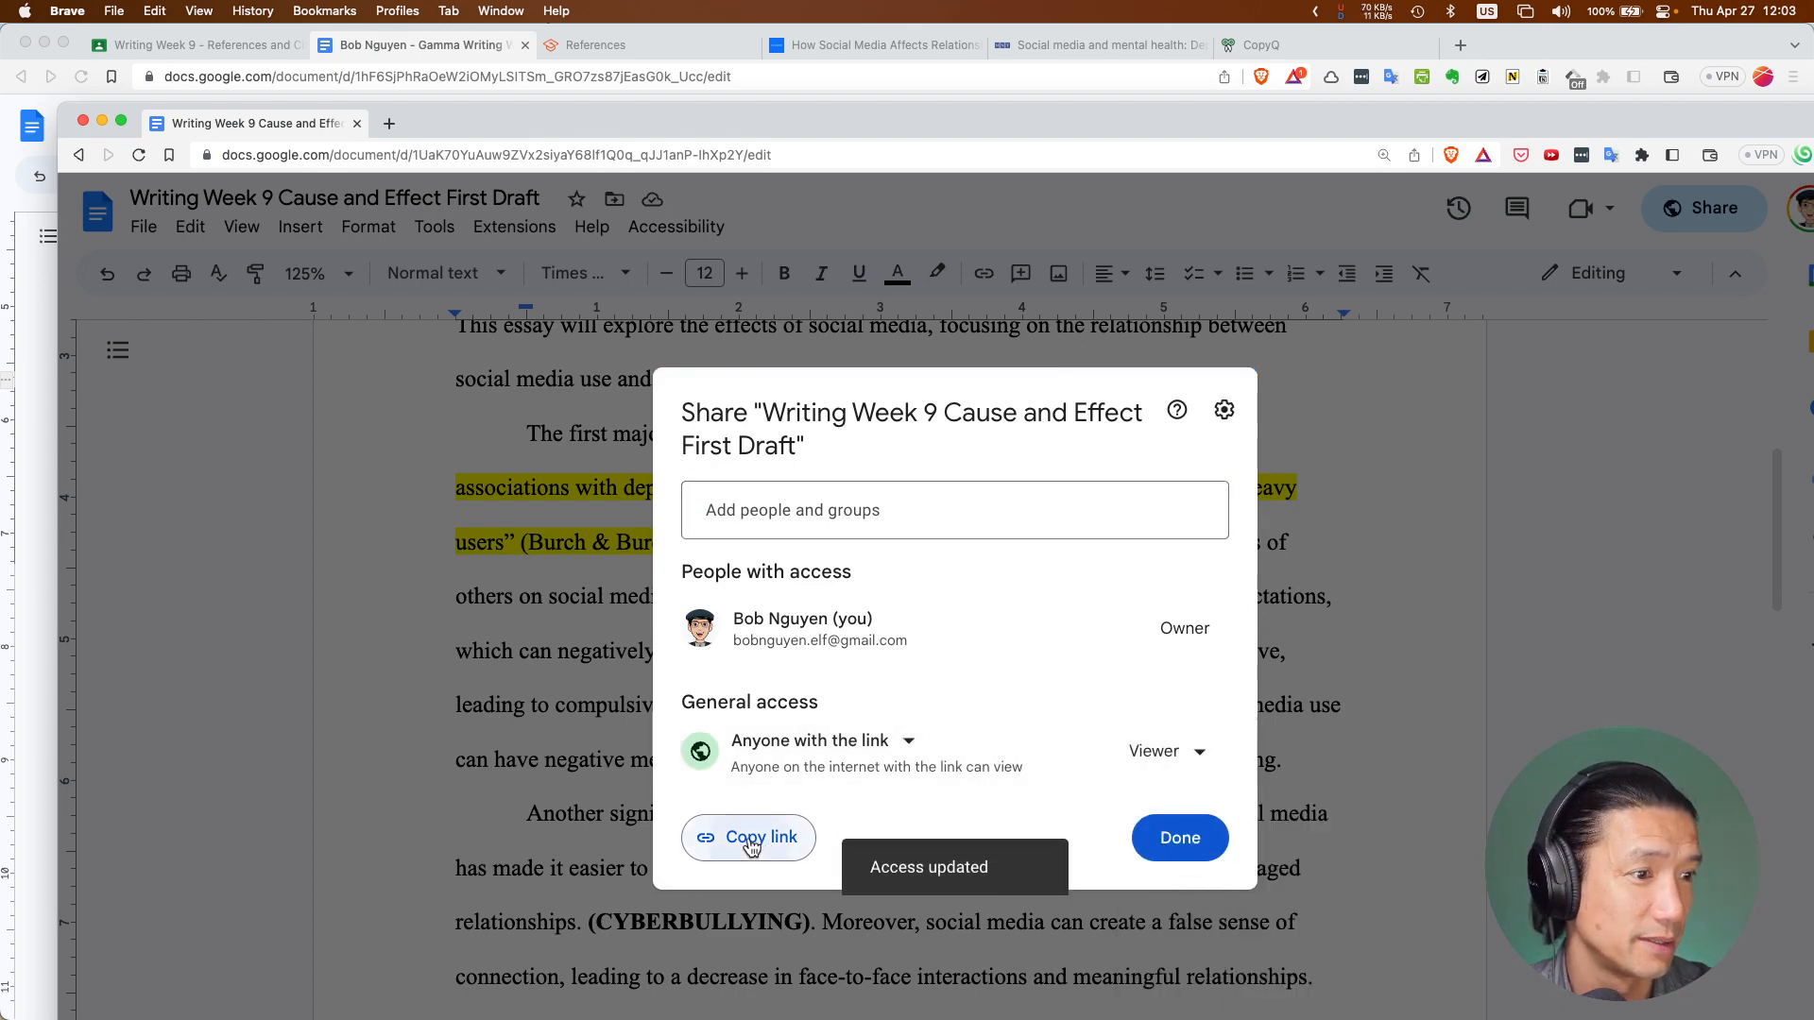
pyautogui.click(754, 841)
pyautogui.click(1175, 839)
# Select the essay's first body paragraph
pyautogui.scroll(2, 765, 667)
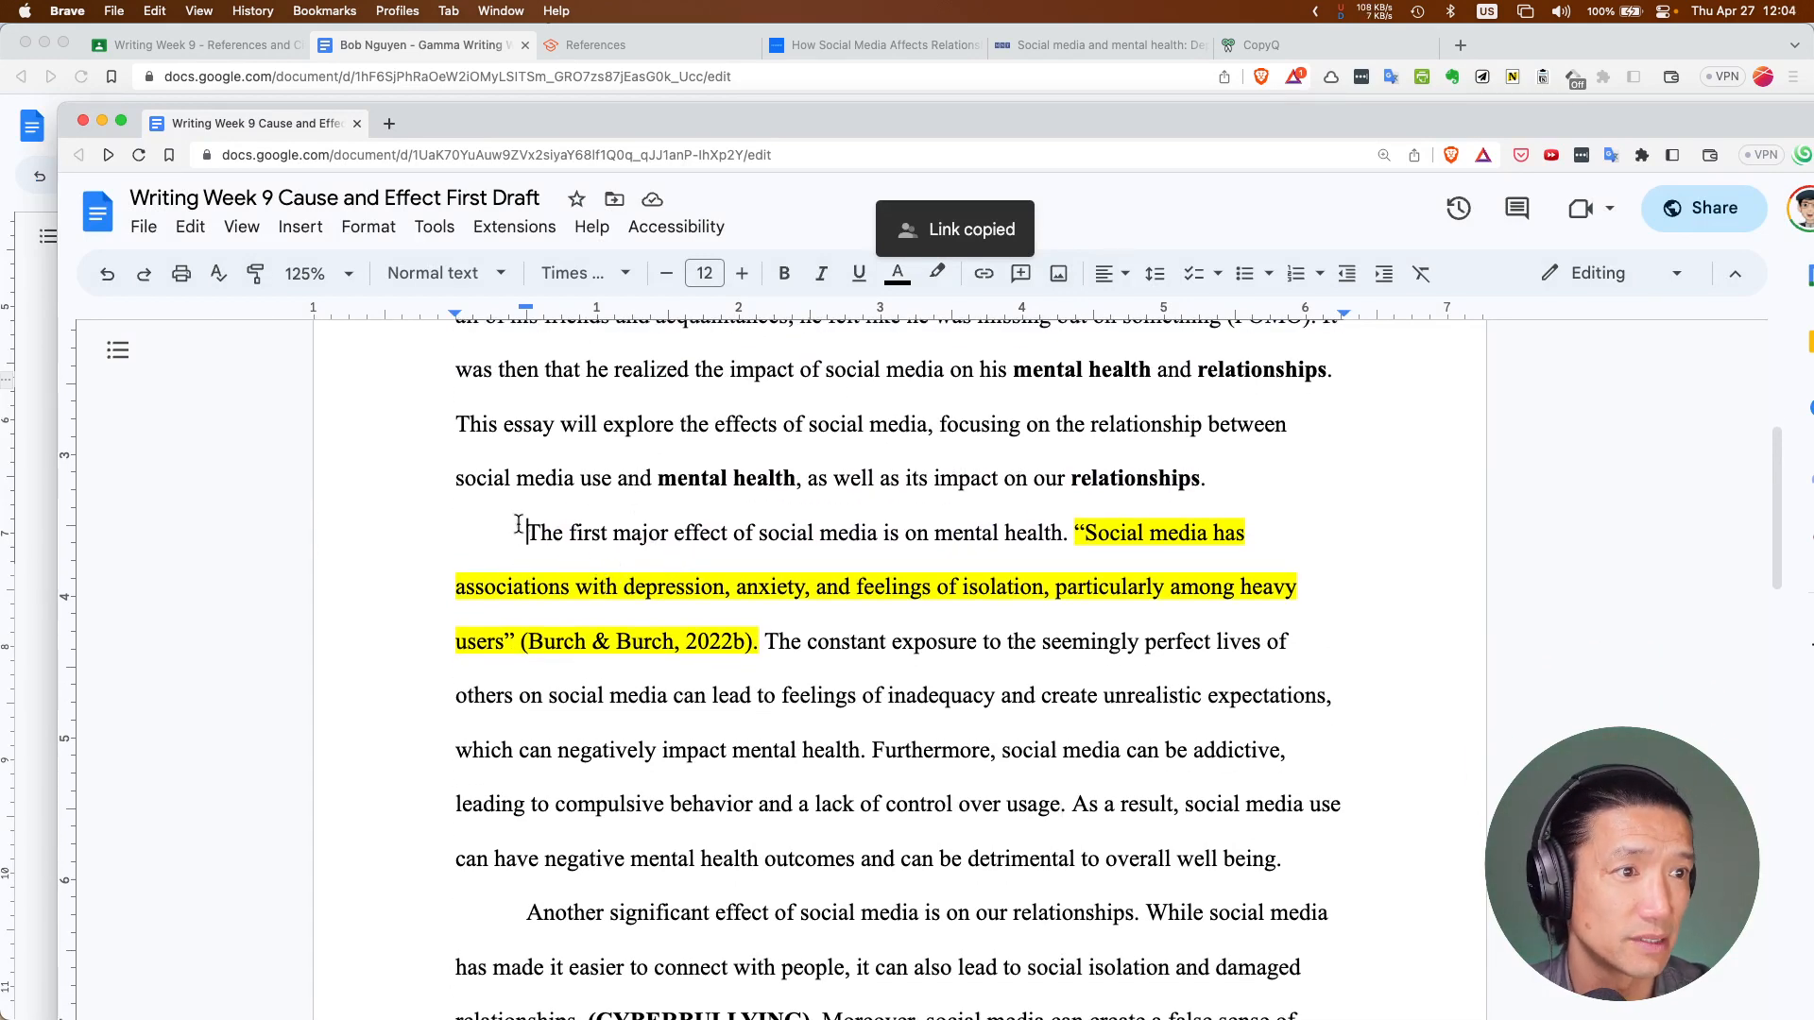
pyautogui.moveTo(519, 529); pyautogui.dragTo(1317, 860)
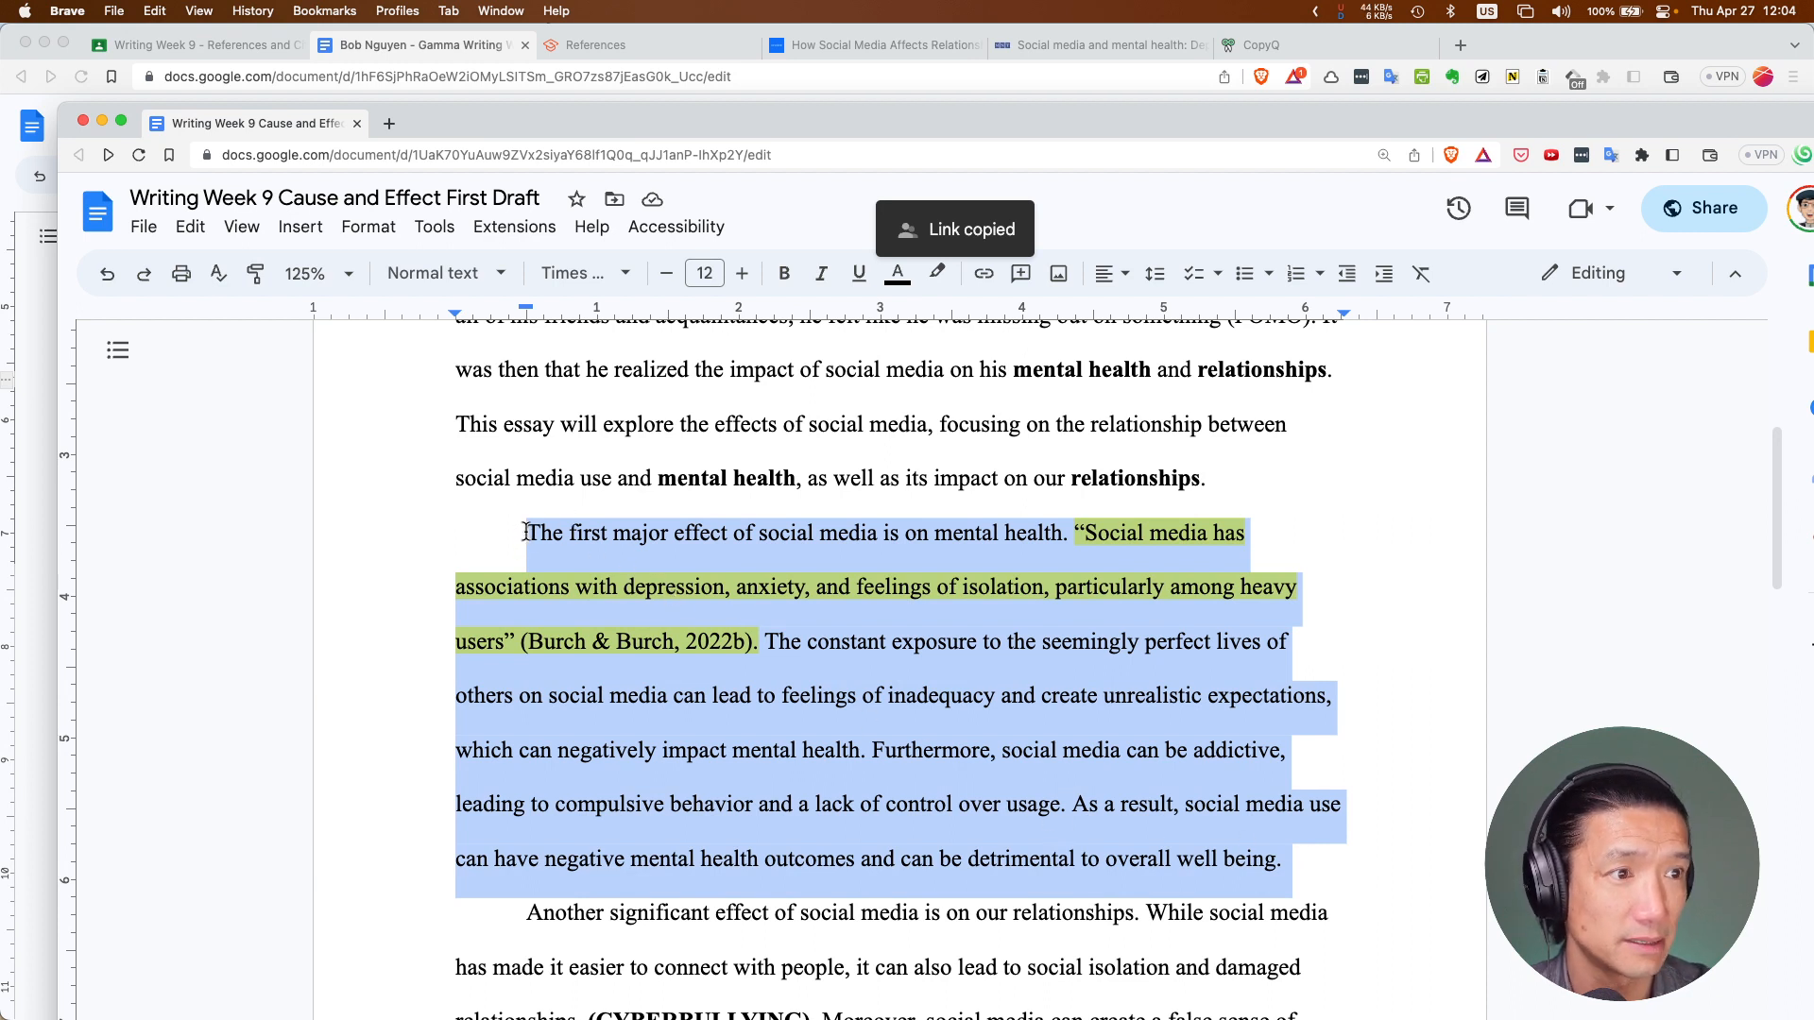
pyautogui.scroll(1, 575, 546)
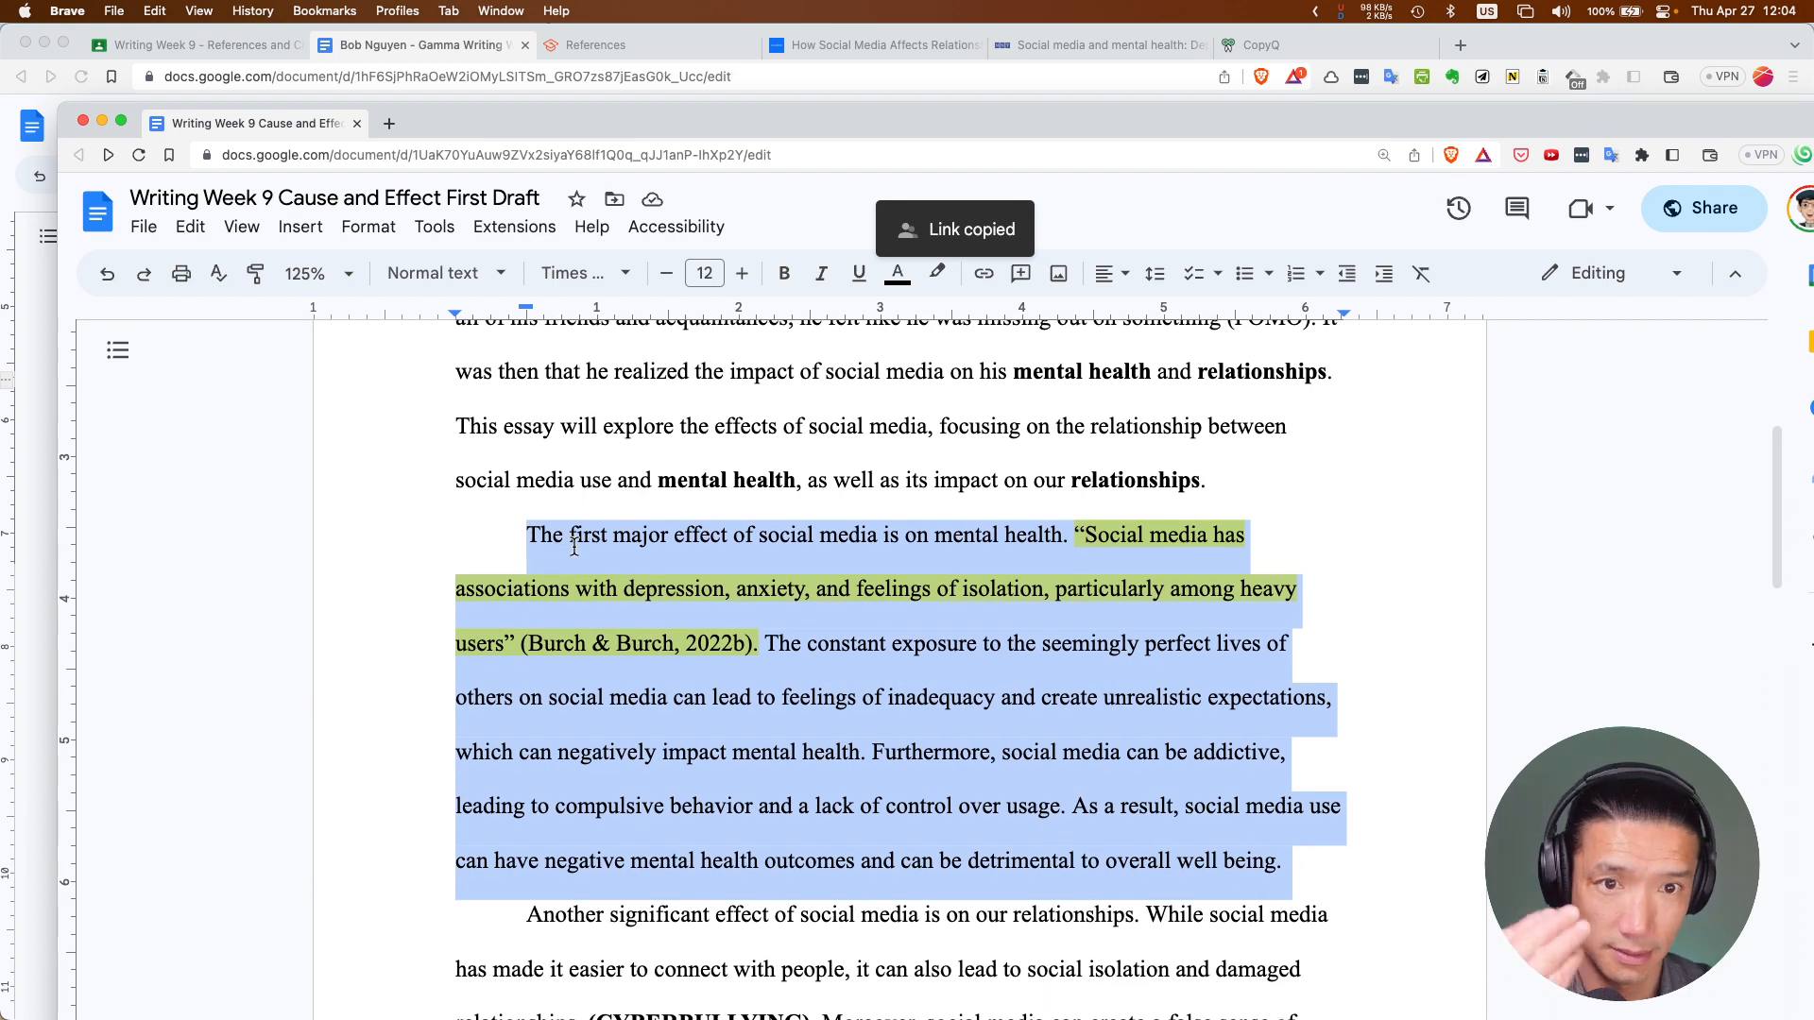
pyautogui.scroll(1, 552, 546)
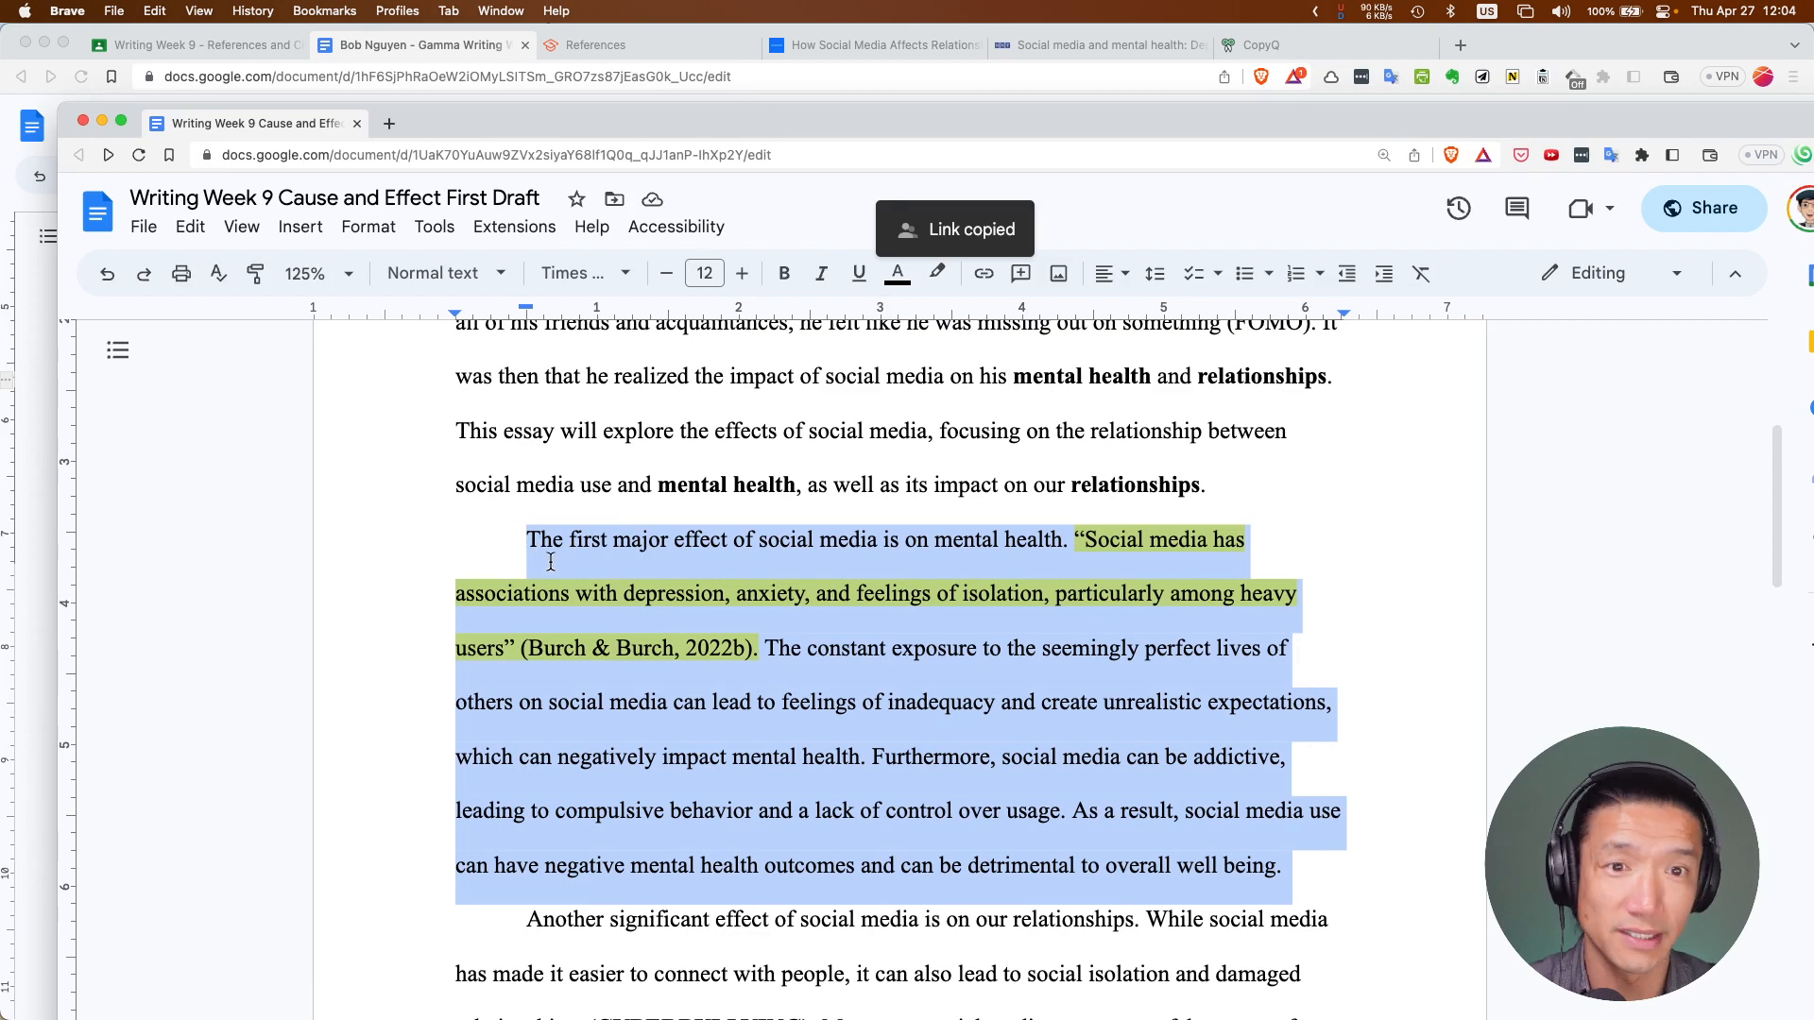
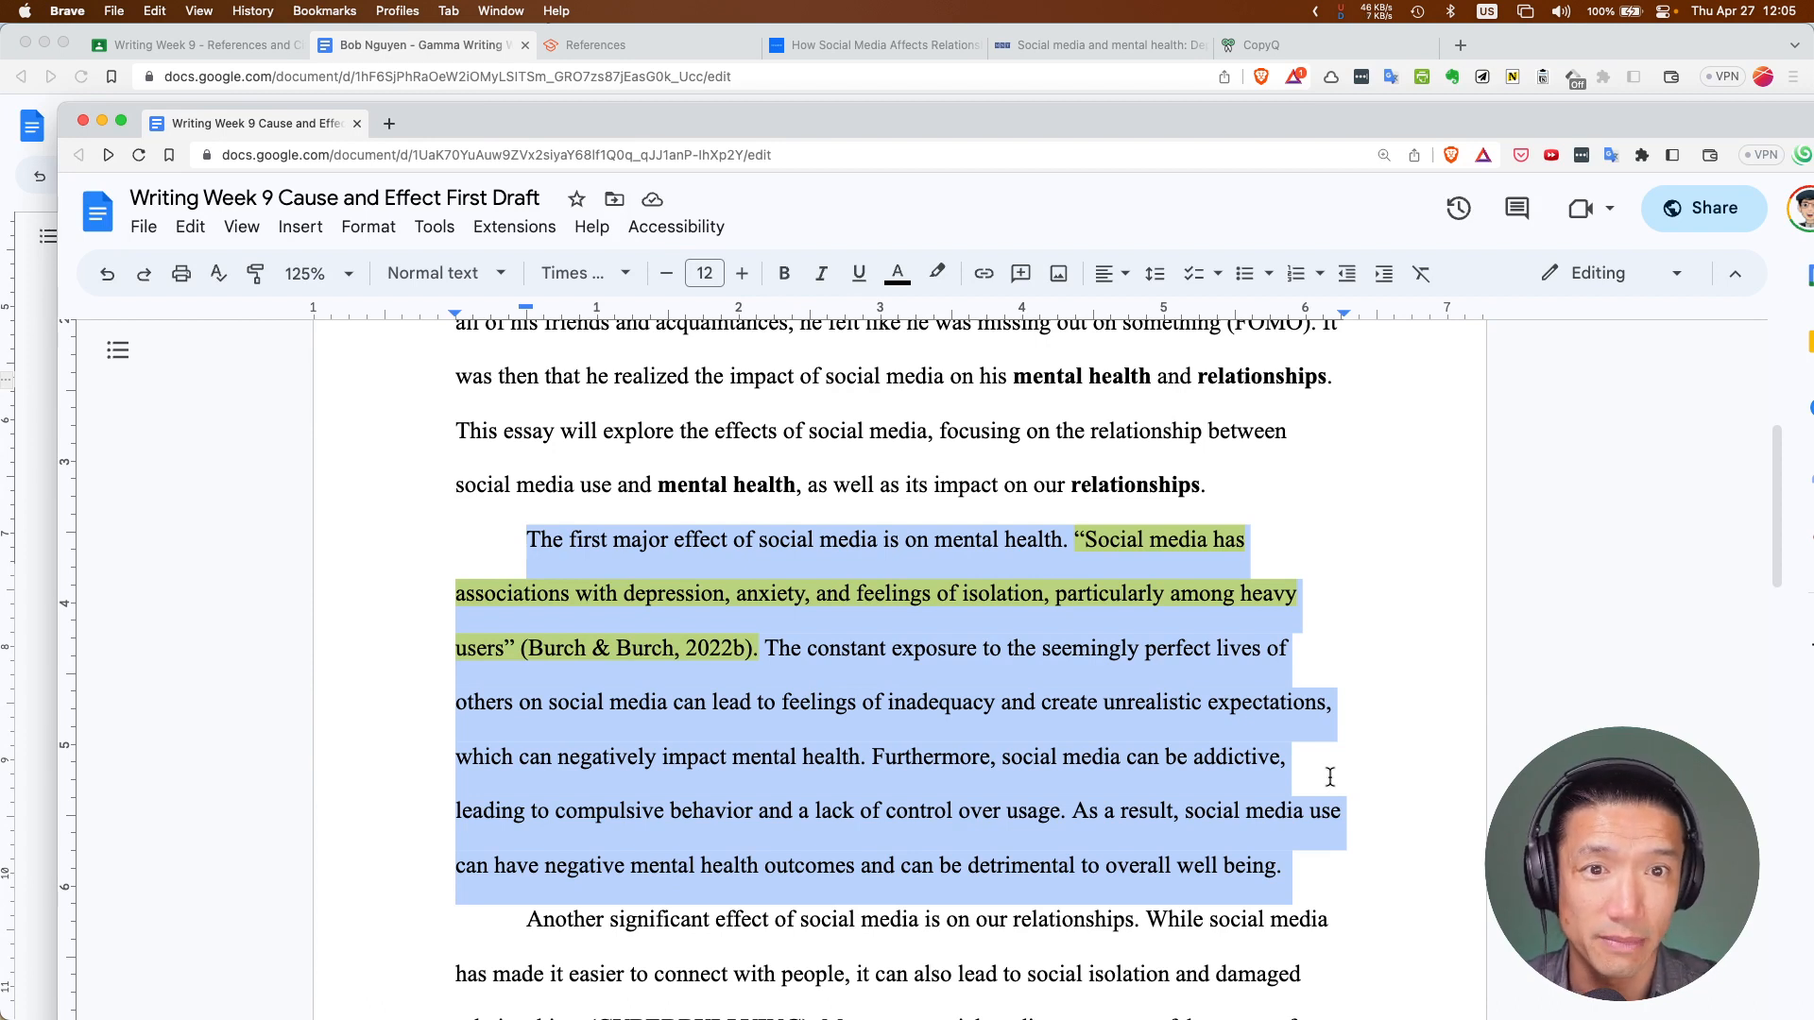
# Delete ' (FOMO)' so the intro sentence ends 'missing out on something.'
pyautogui.scroll(-2, 1274, 822)
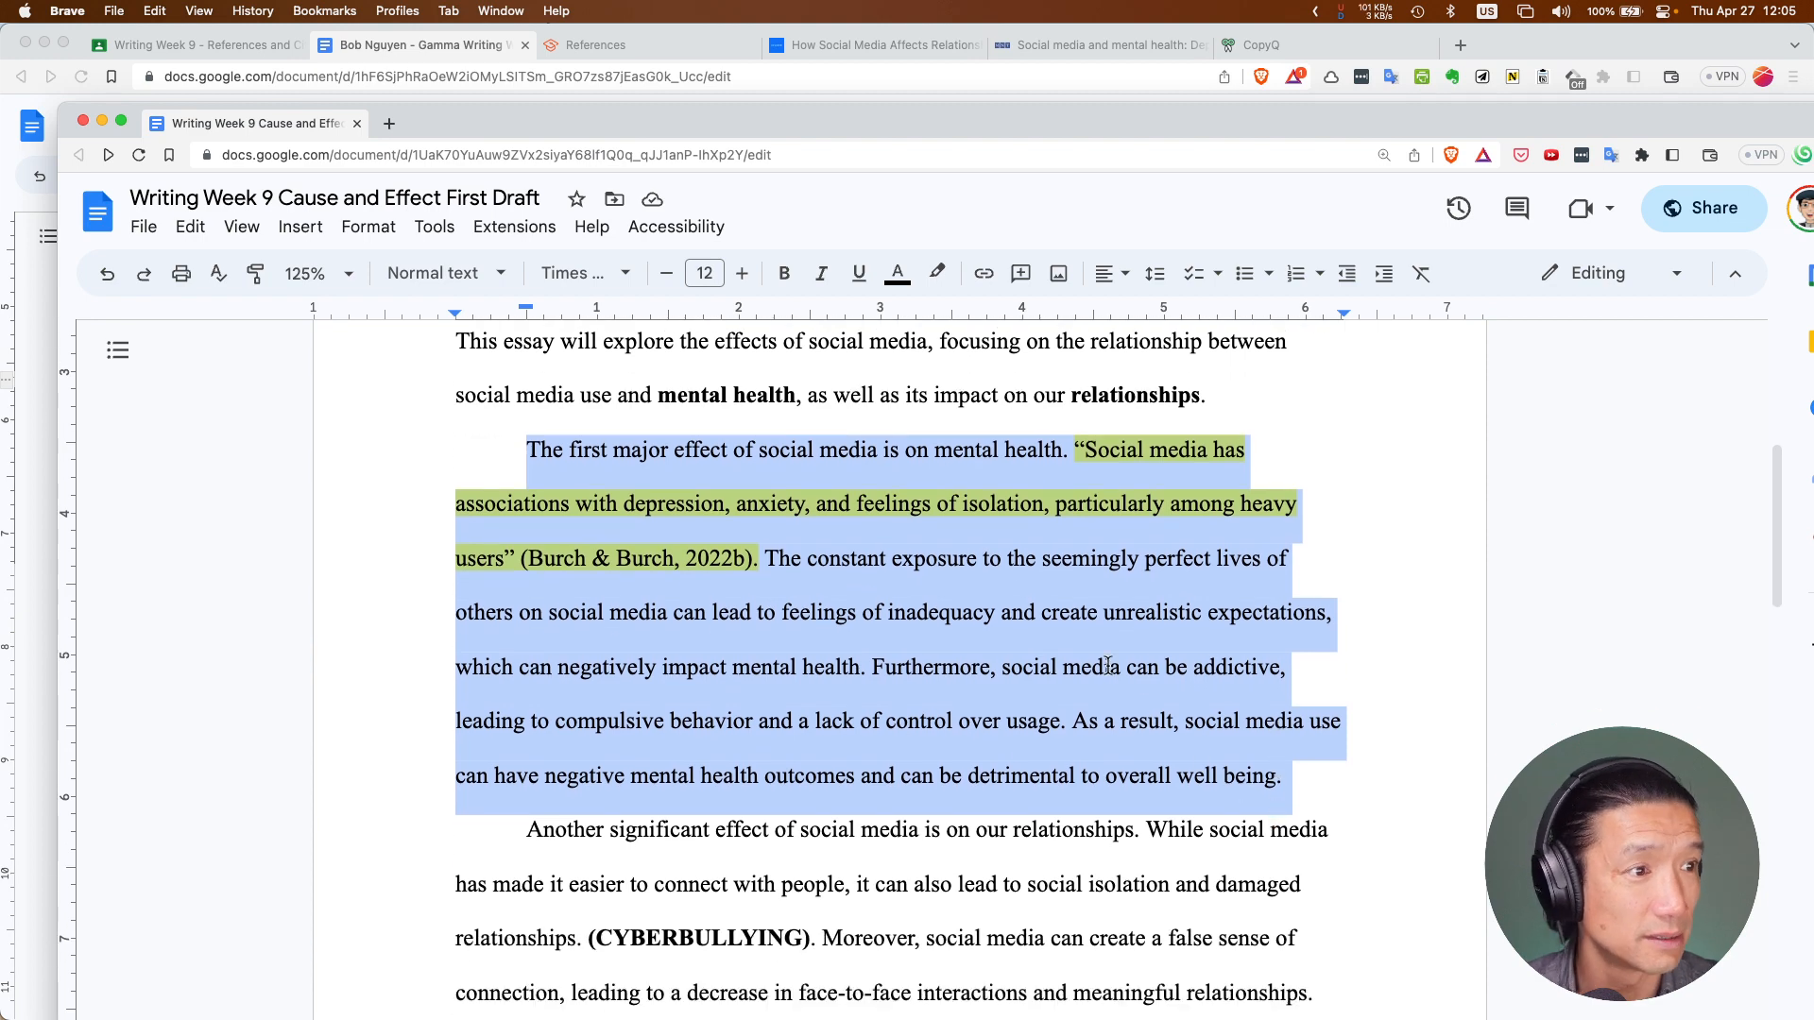
pyautogui.scroll(-5, 1025, 609)
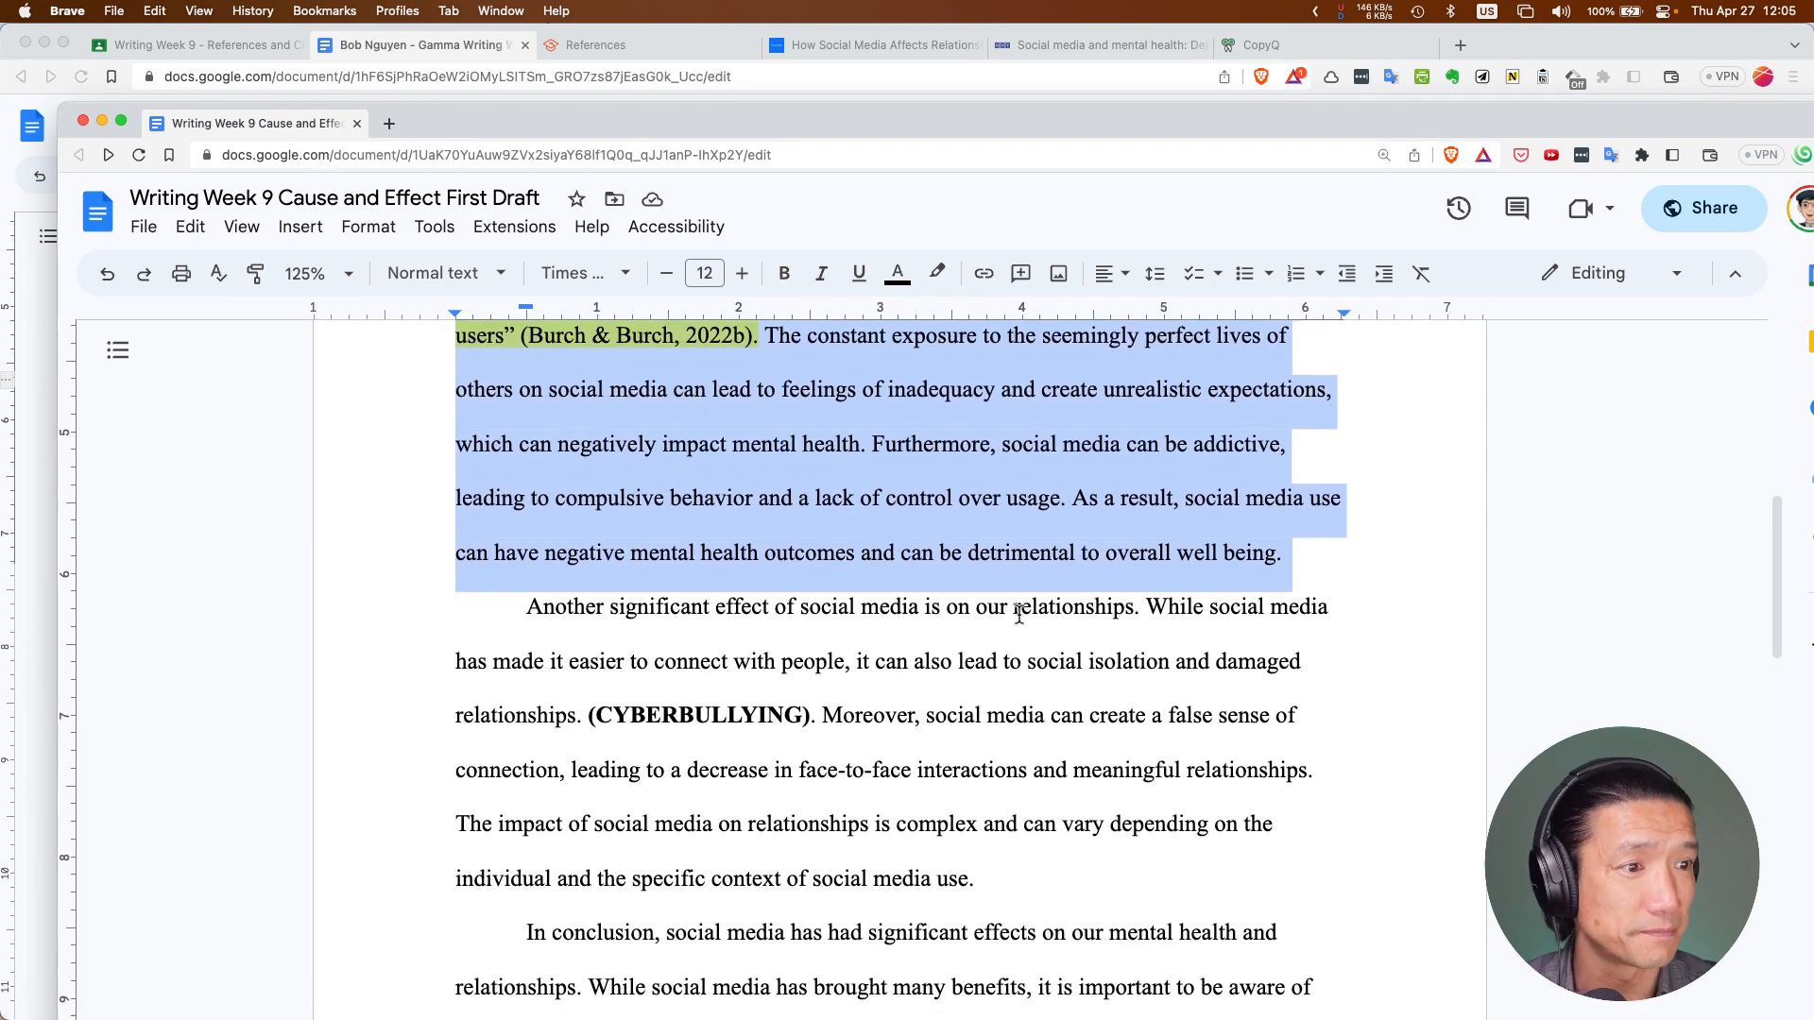
pyautogui.scroll(3, 1020, 615)
pyautogui.scroll(-3, 1019, 615)
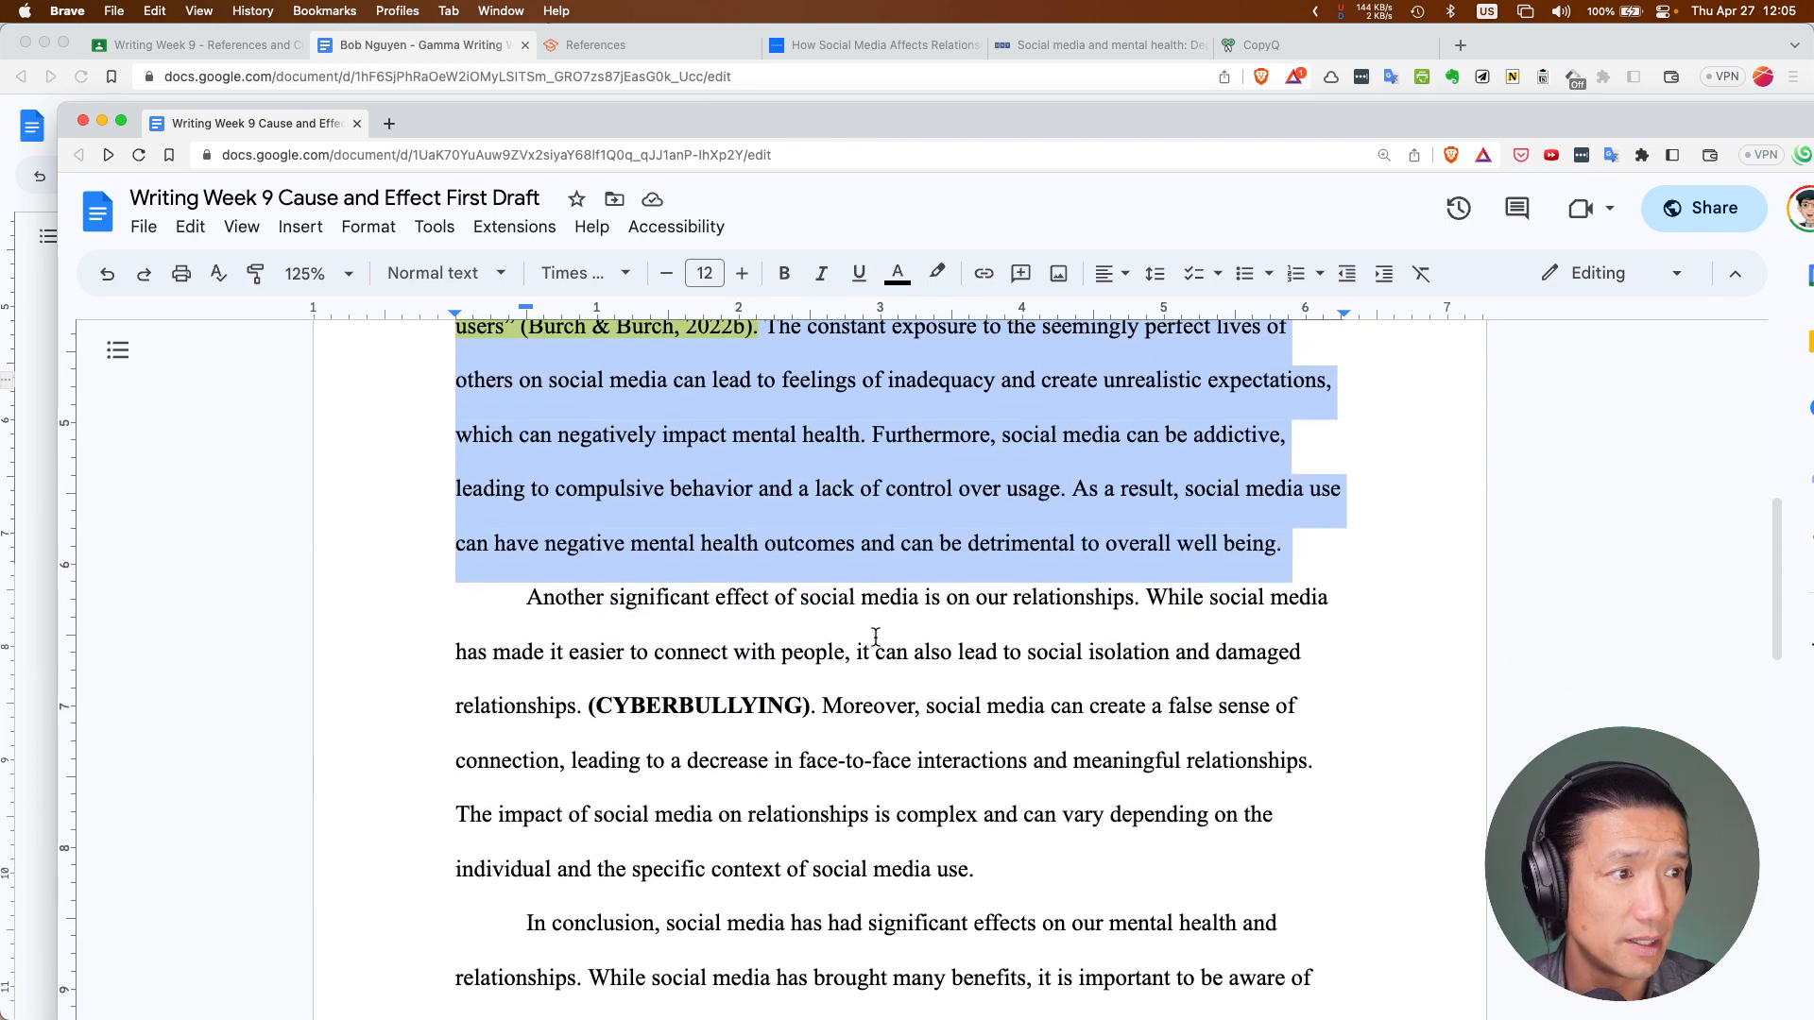
pyautogui.scroll(9, 675, 625)
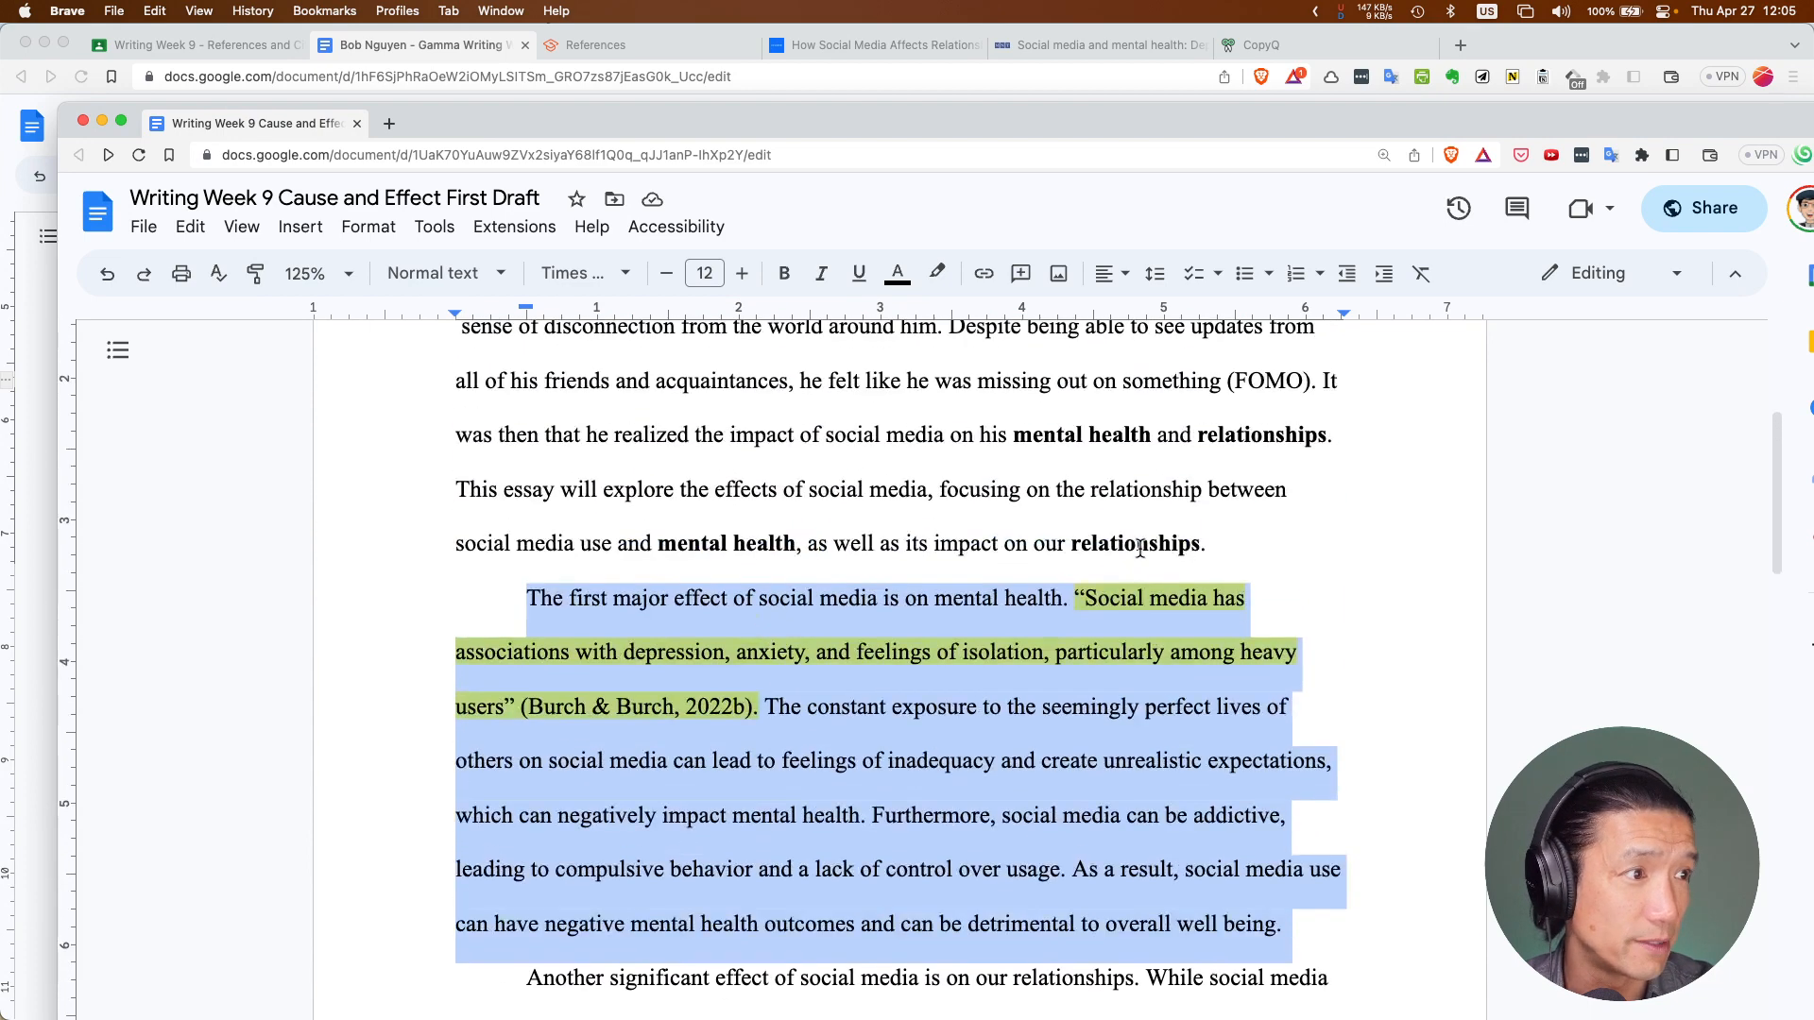
pyautogui.moveTo(1220, 390); pyautogui.dragTo(1310, 389)
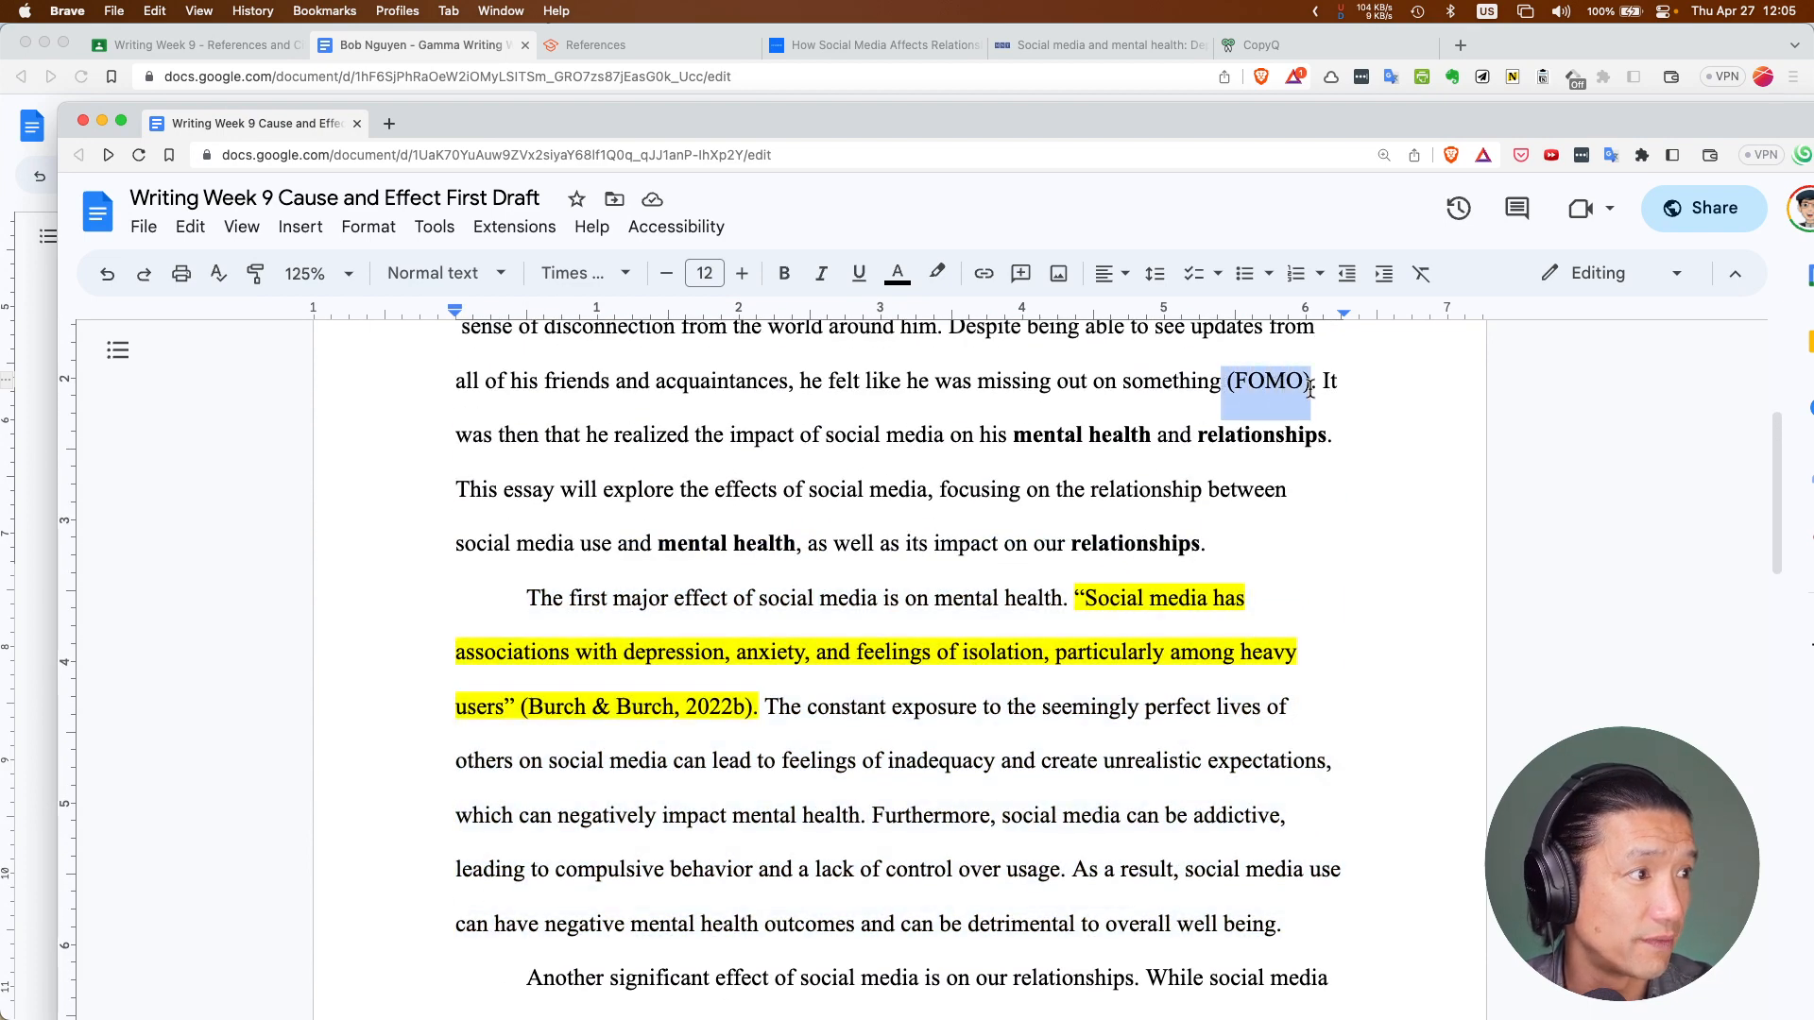
pyautogui.press('BackSpace')
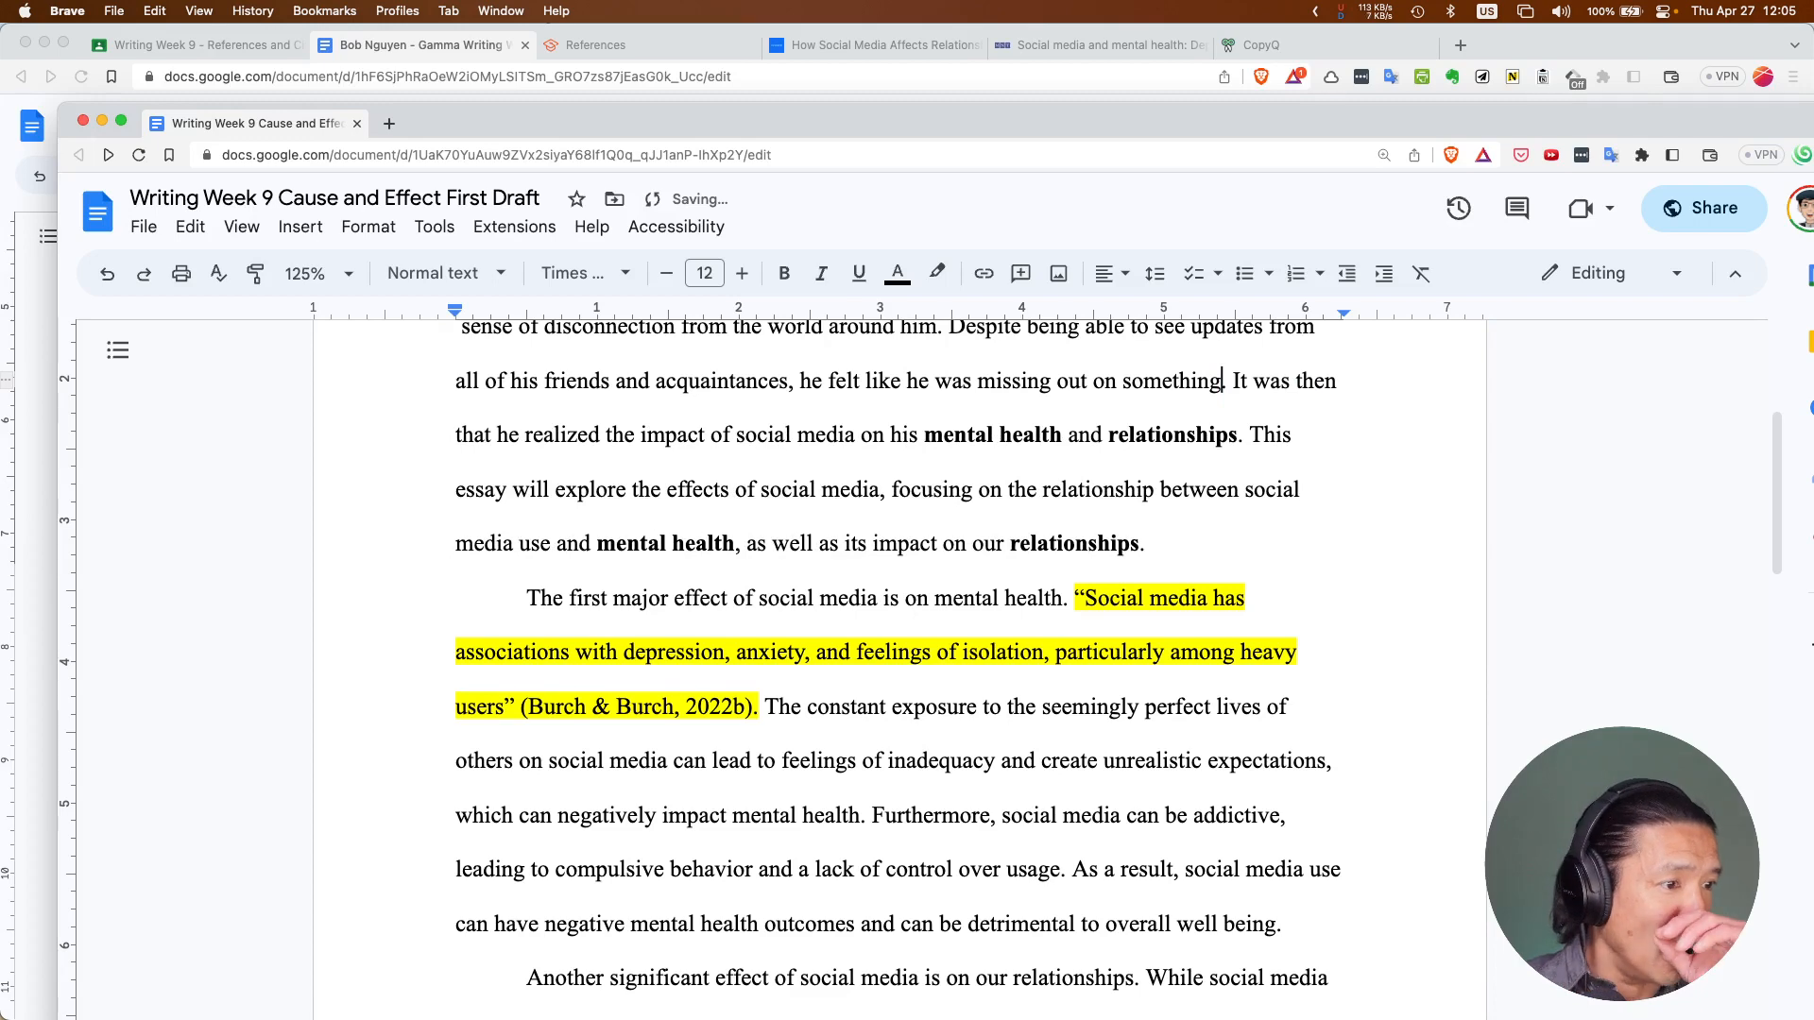
# Select the bold '(CYBERBULLYING)' placeholder in the relationships paragraph
pyautogui.scroll(-3, 869, 754)
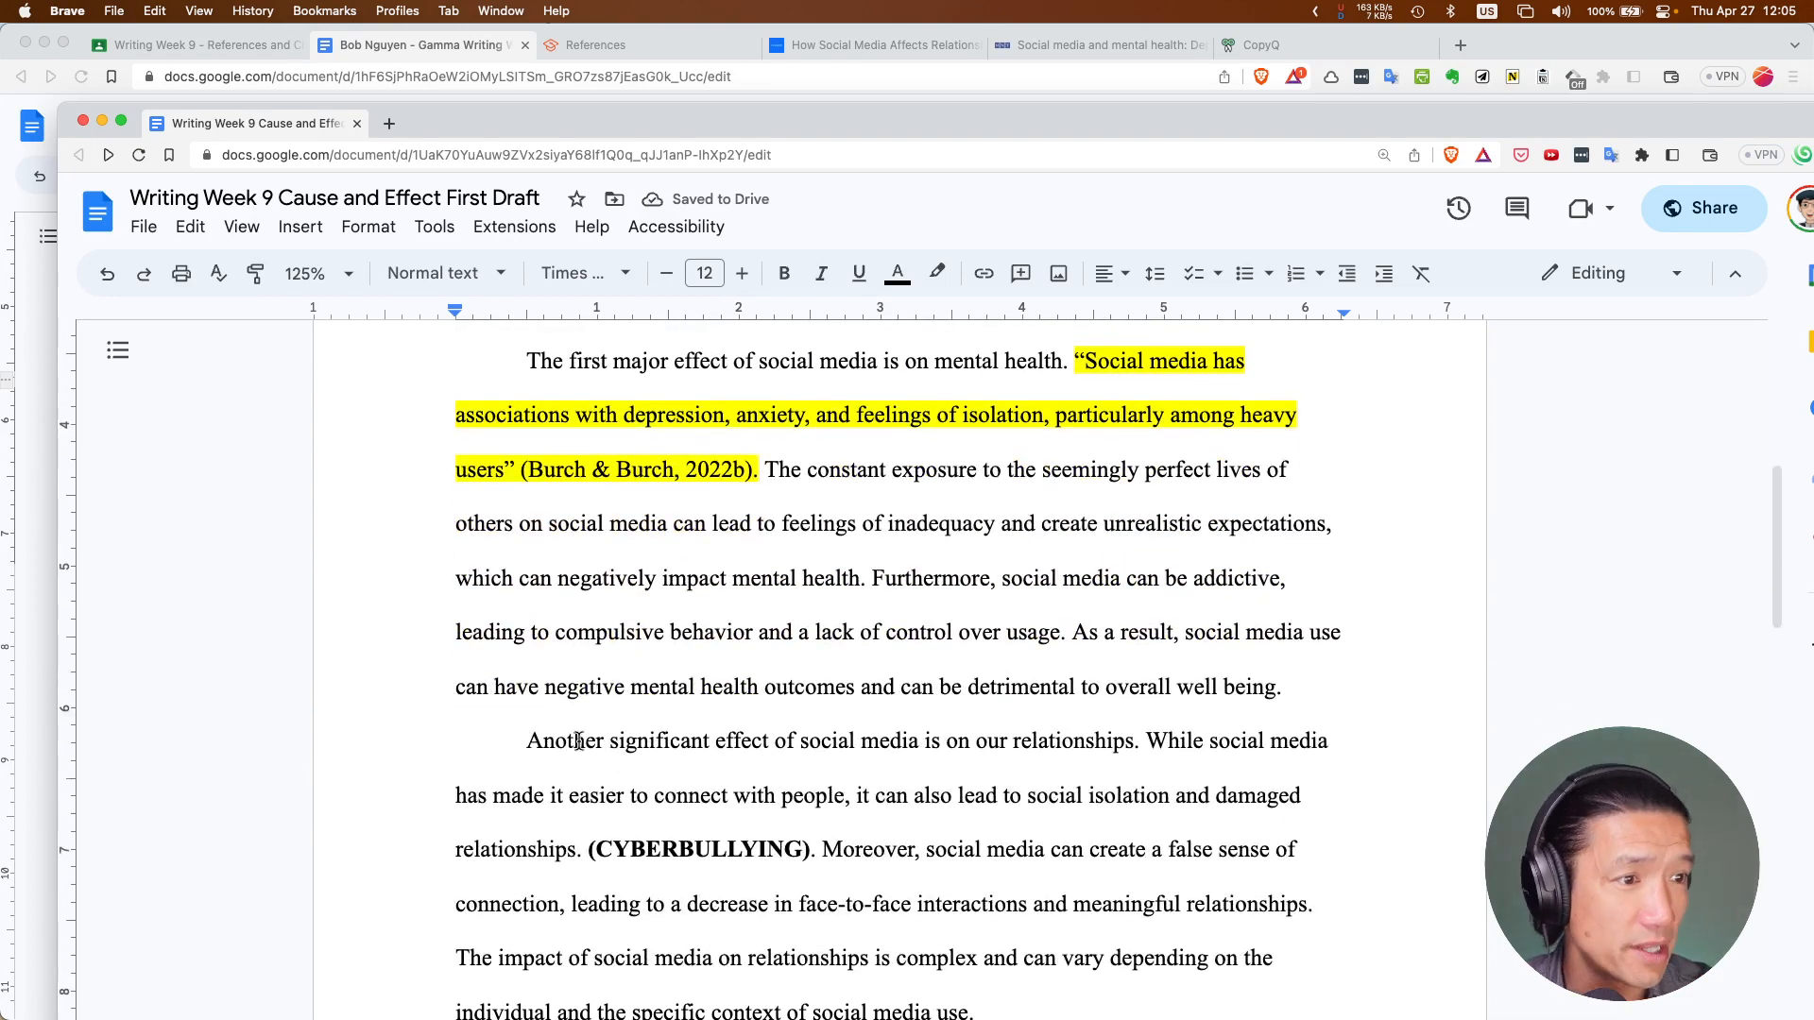
pyautogui.scroll(-2, 548, 751)
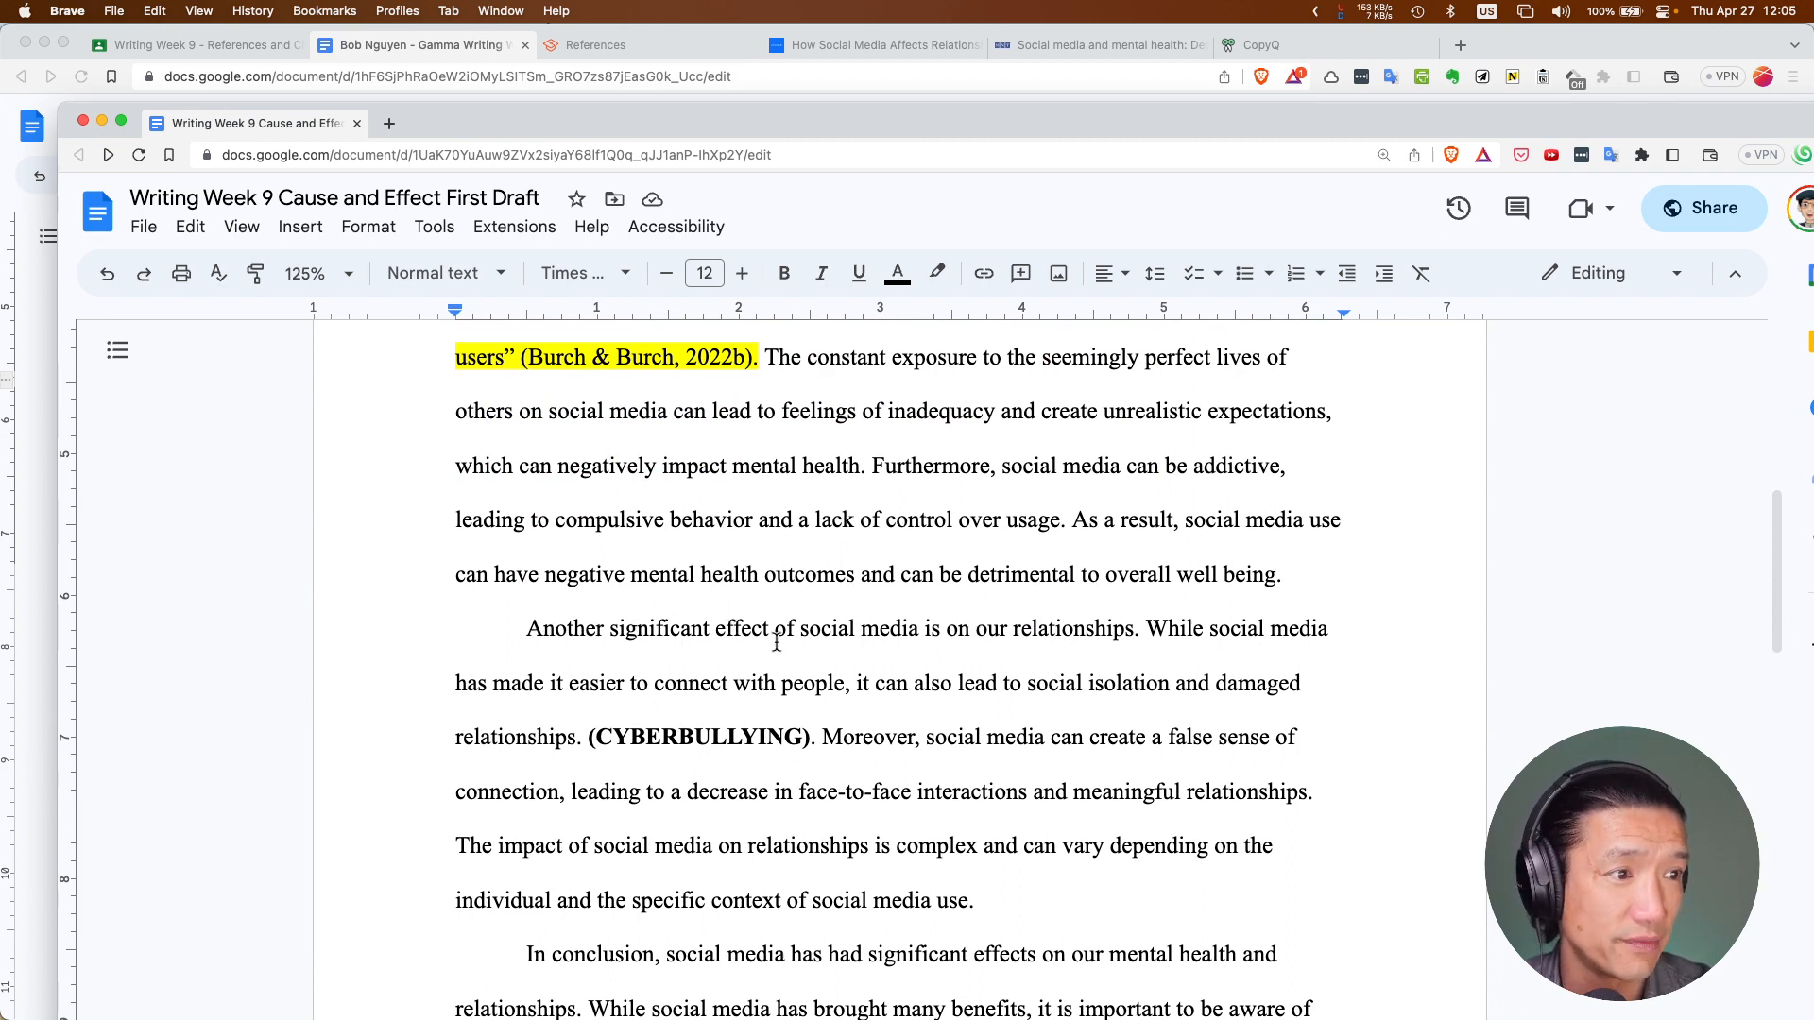
pyautogui.scroll(-2, 1040, 648)
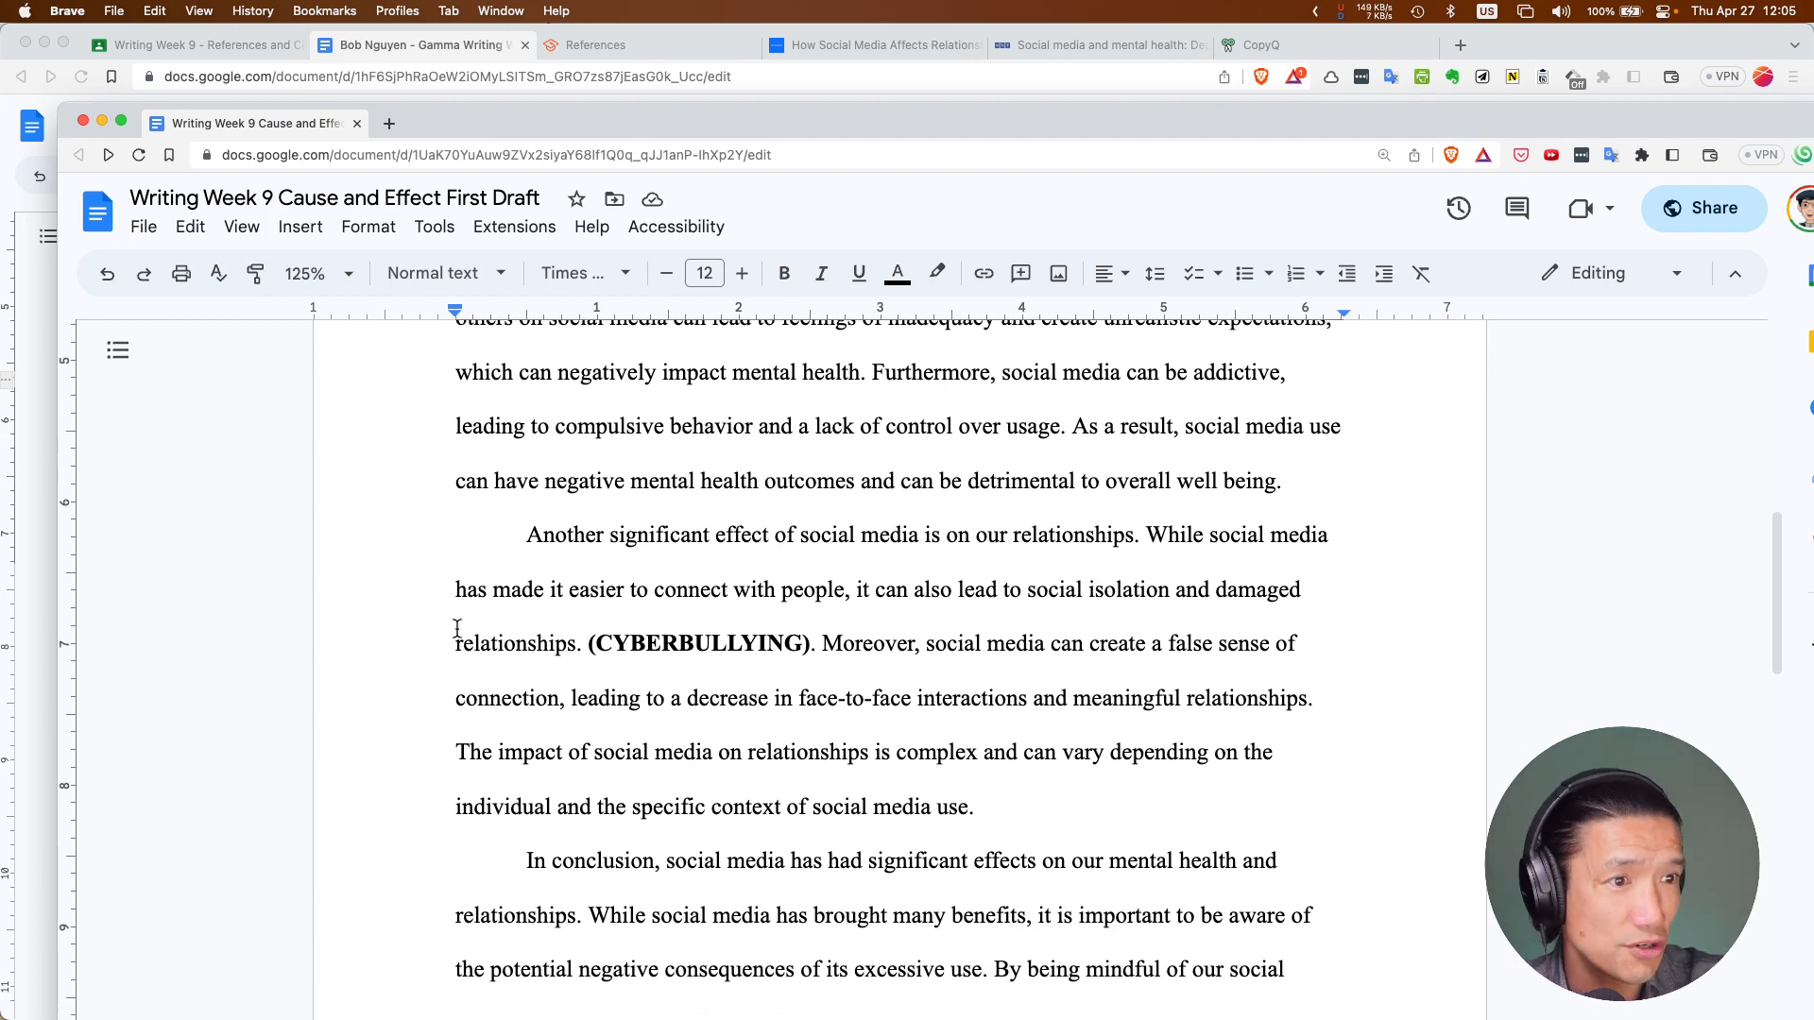
pyautogui.scroll(1, 943, 621)
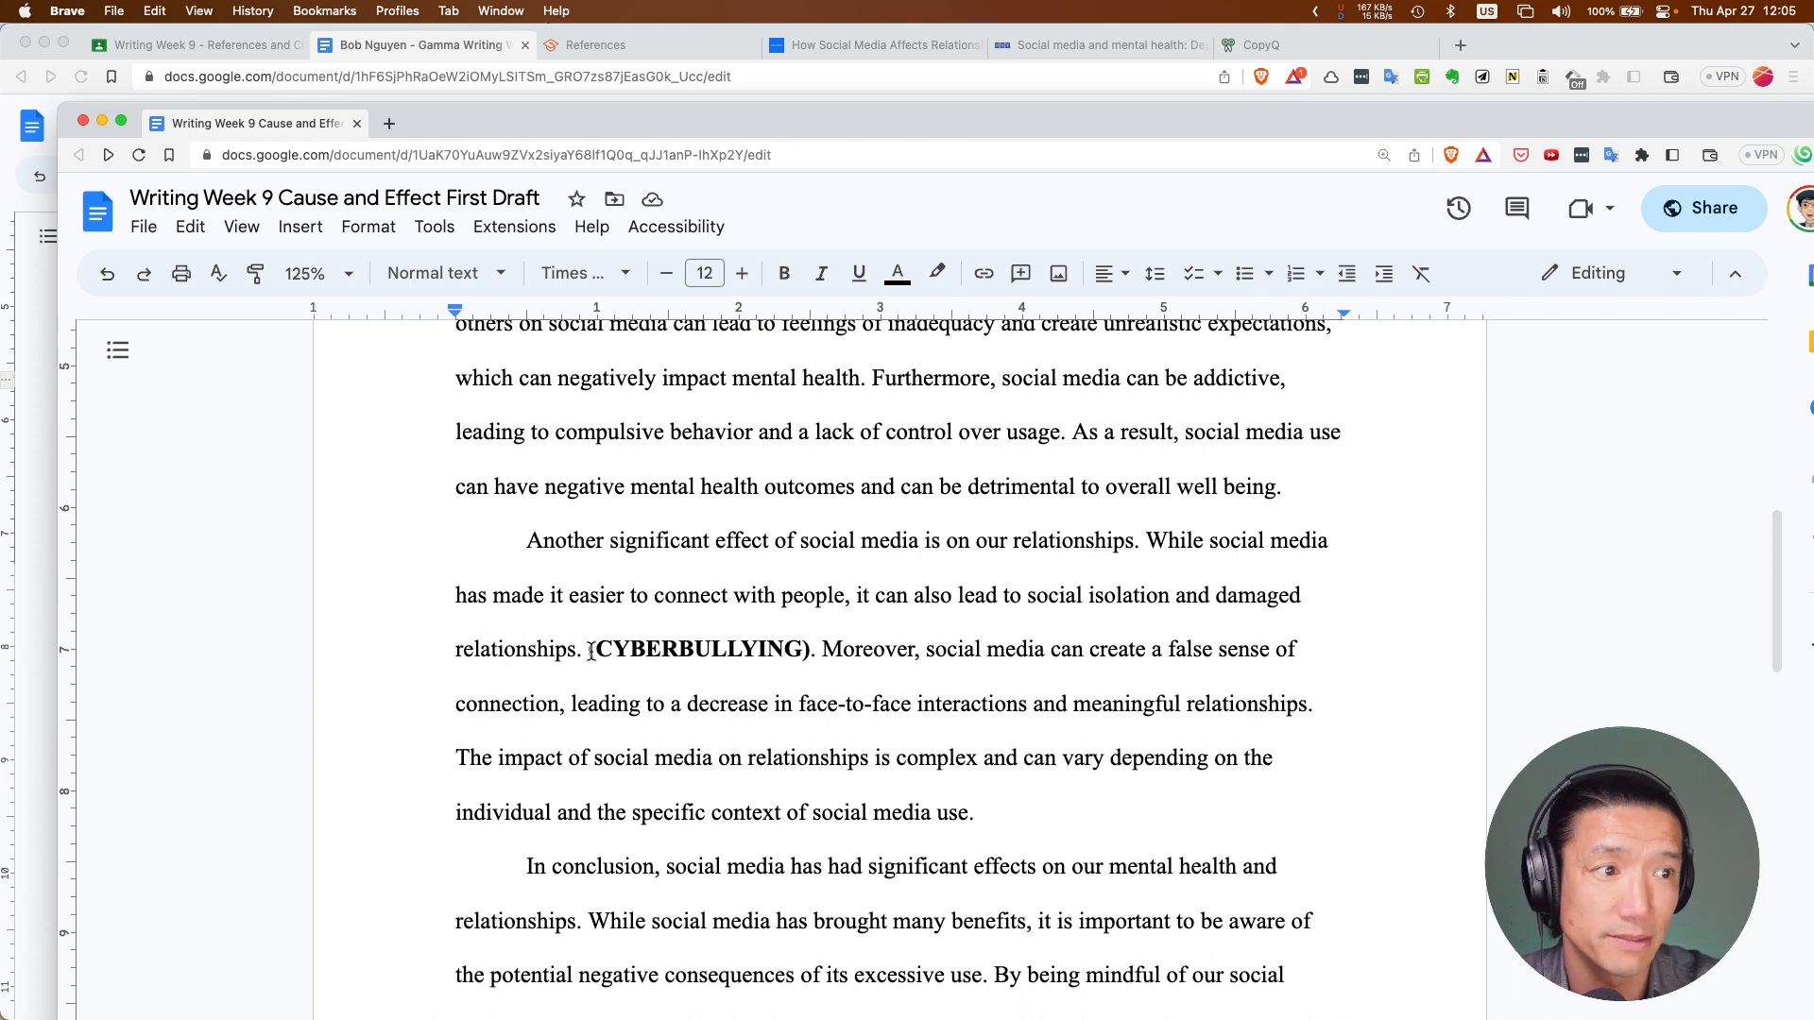
pyautogui.moveTo(588, 650); pyautogui.dragTo(810, 650)
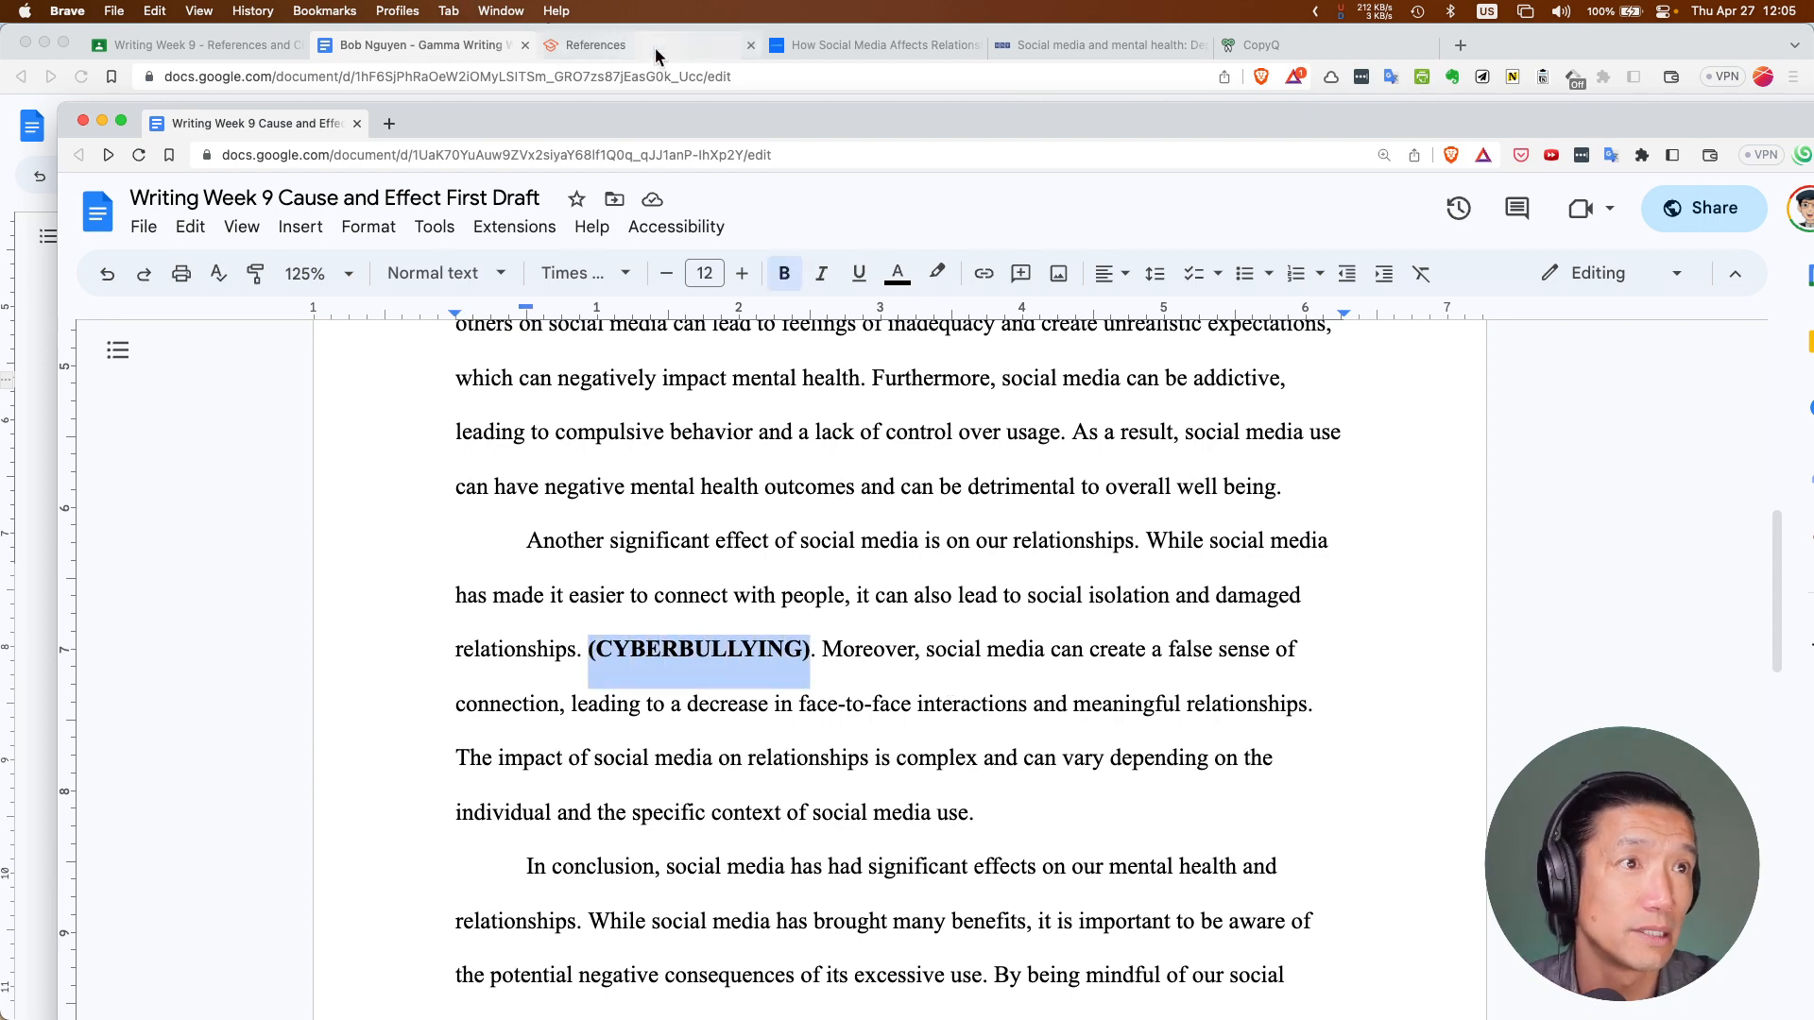
# In the References and Citations doc, fix the last bullet to read 'A report states that 23% of teens…'
pyautogui.click(491, 49)
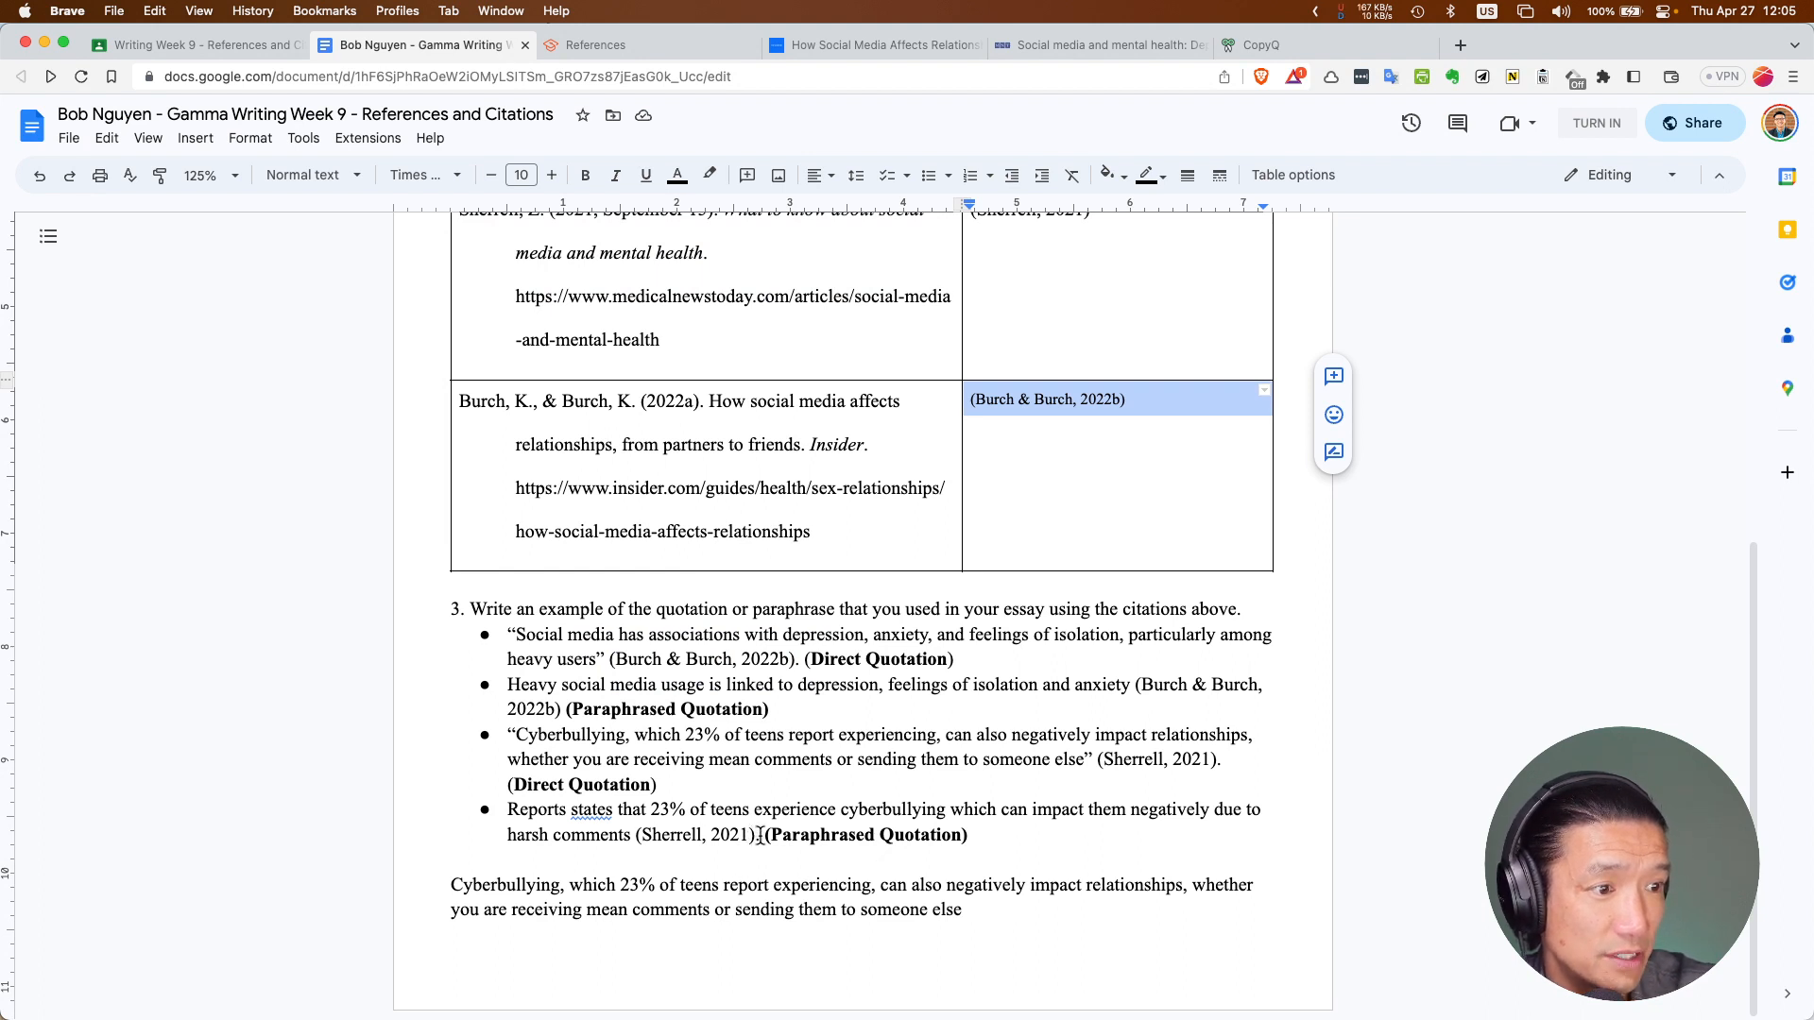
pyautogui.moveTo(758, 837); pyautogui.dragTo(506, 818)
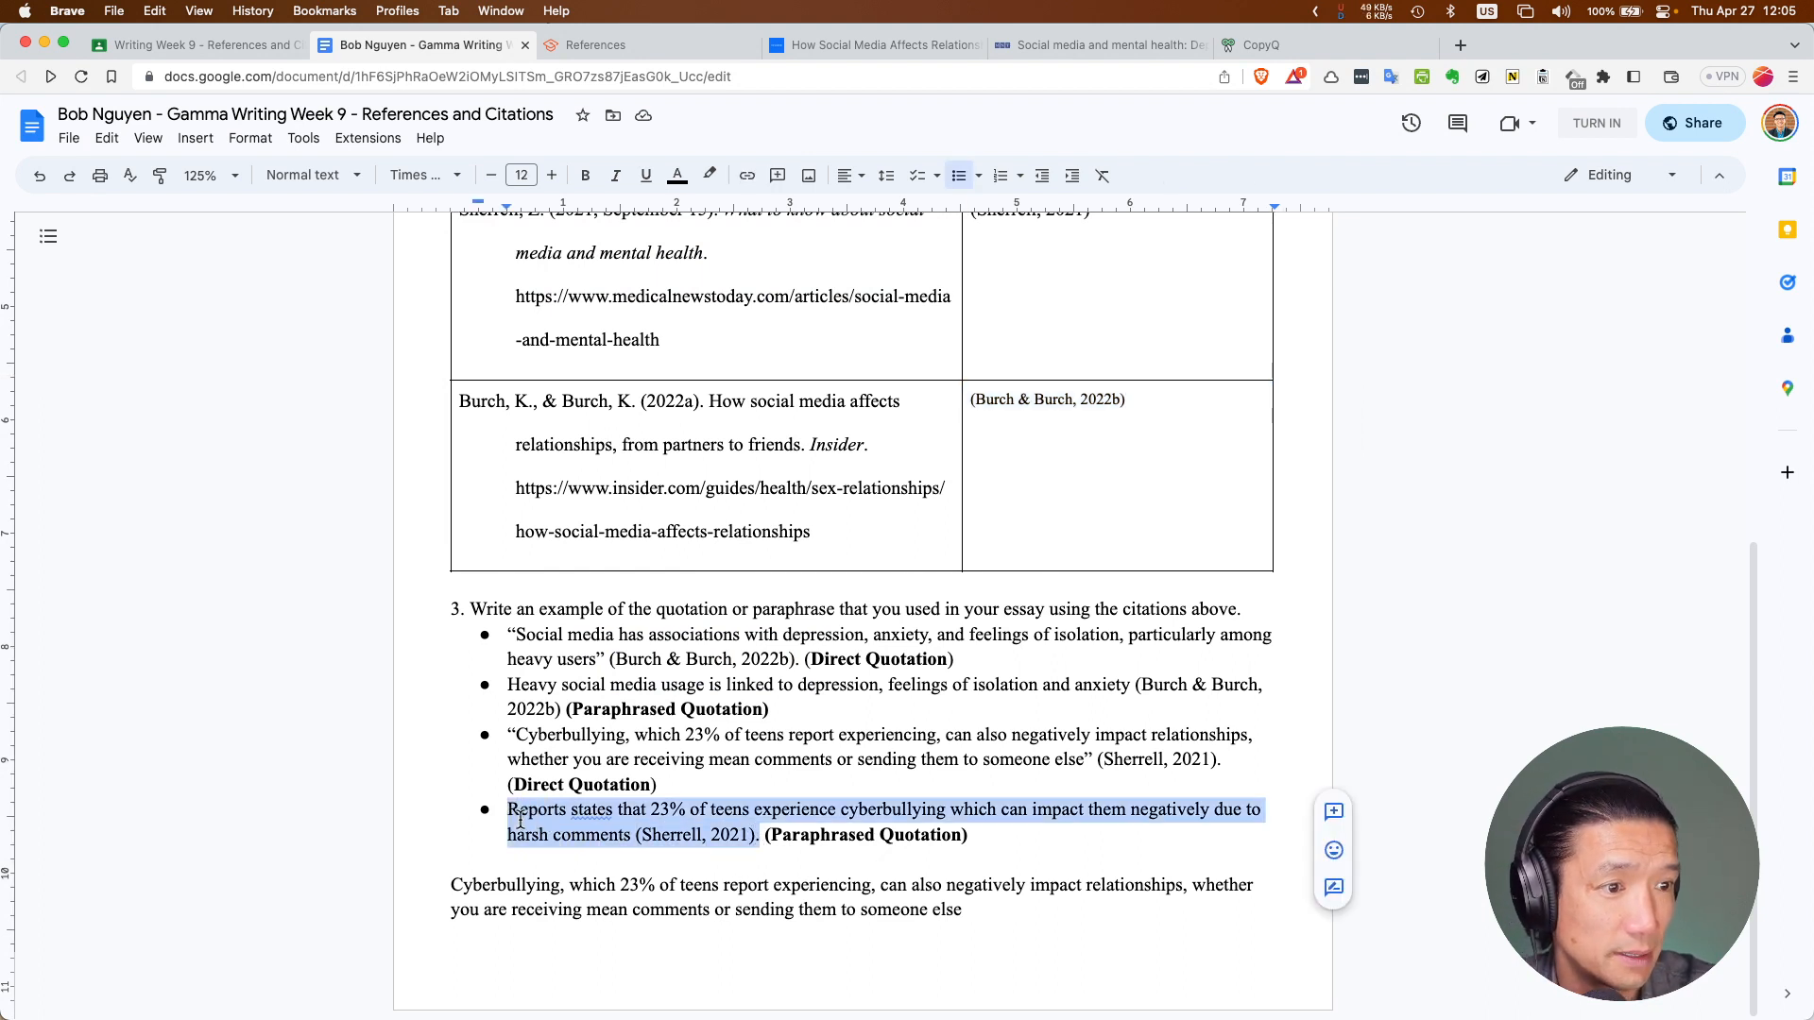
pyautogui.click(580, 809)
pyautogui.click(597, 783)
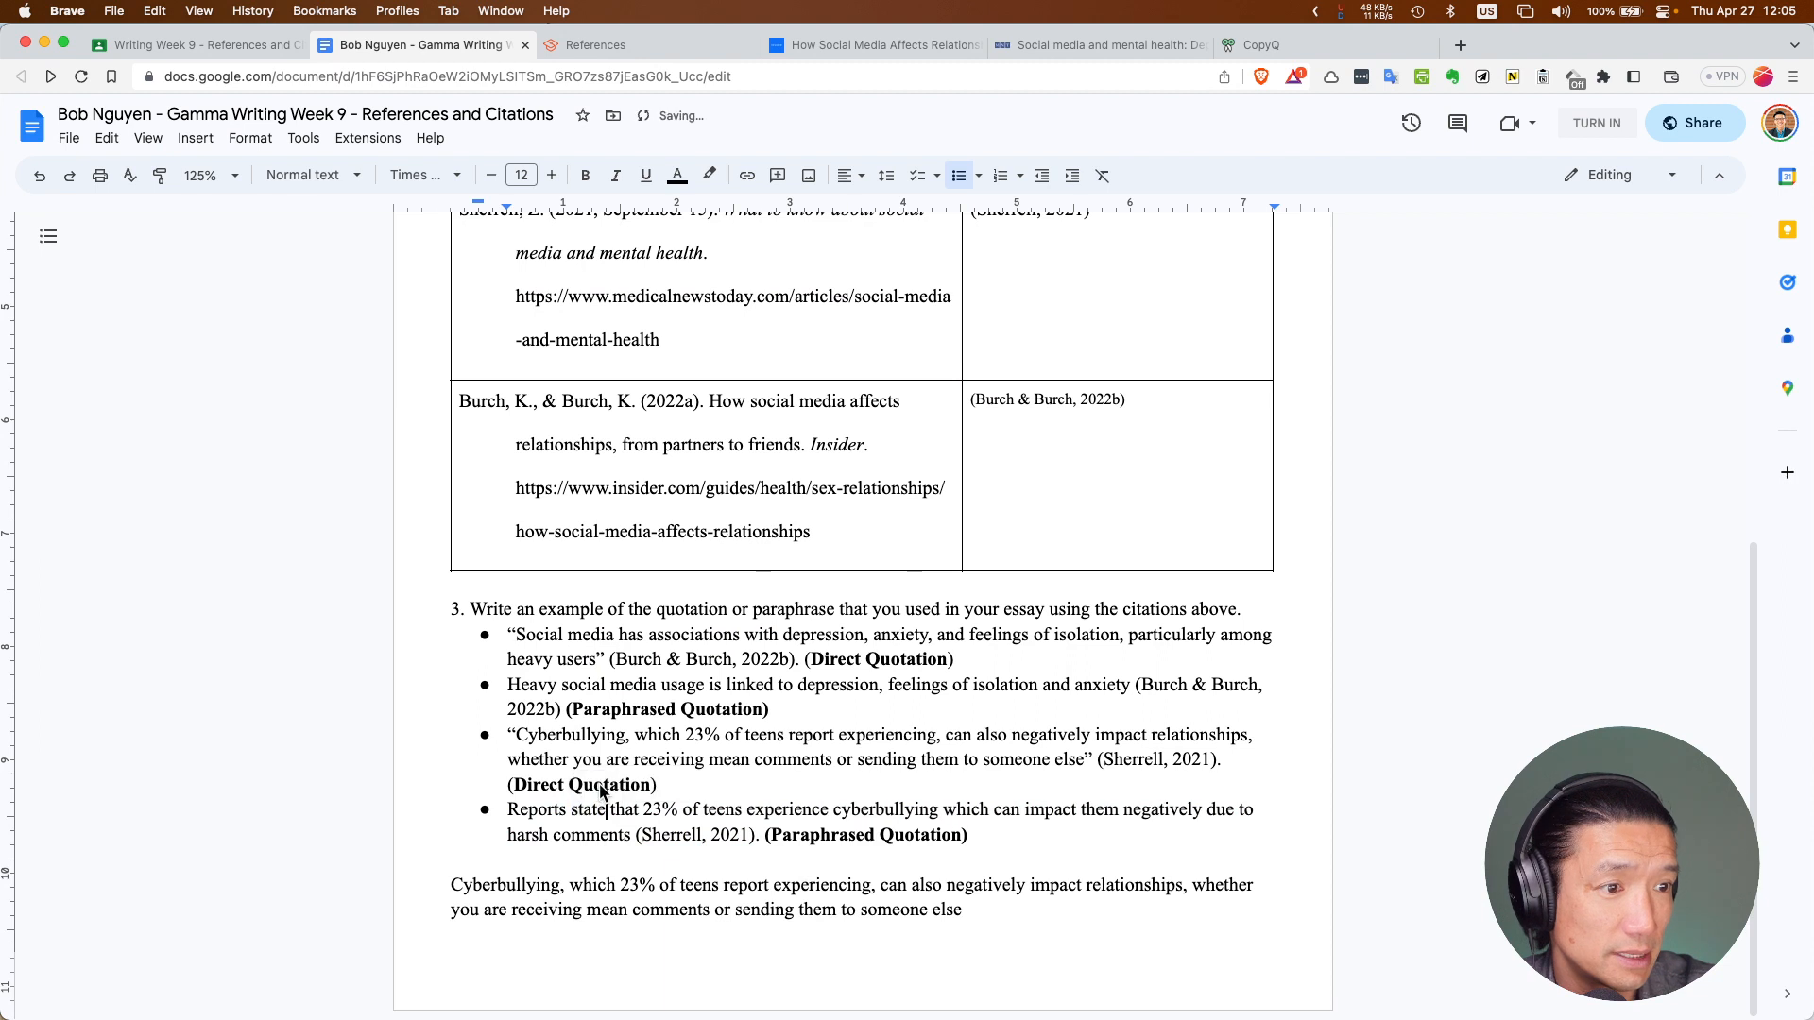
pyautogui.click(564, 812)
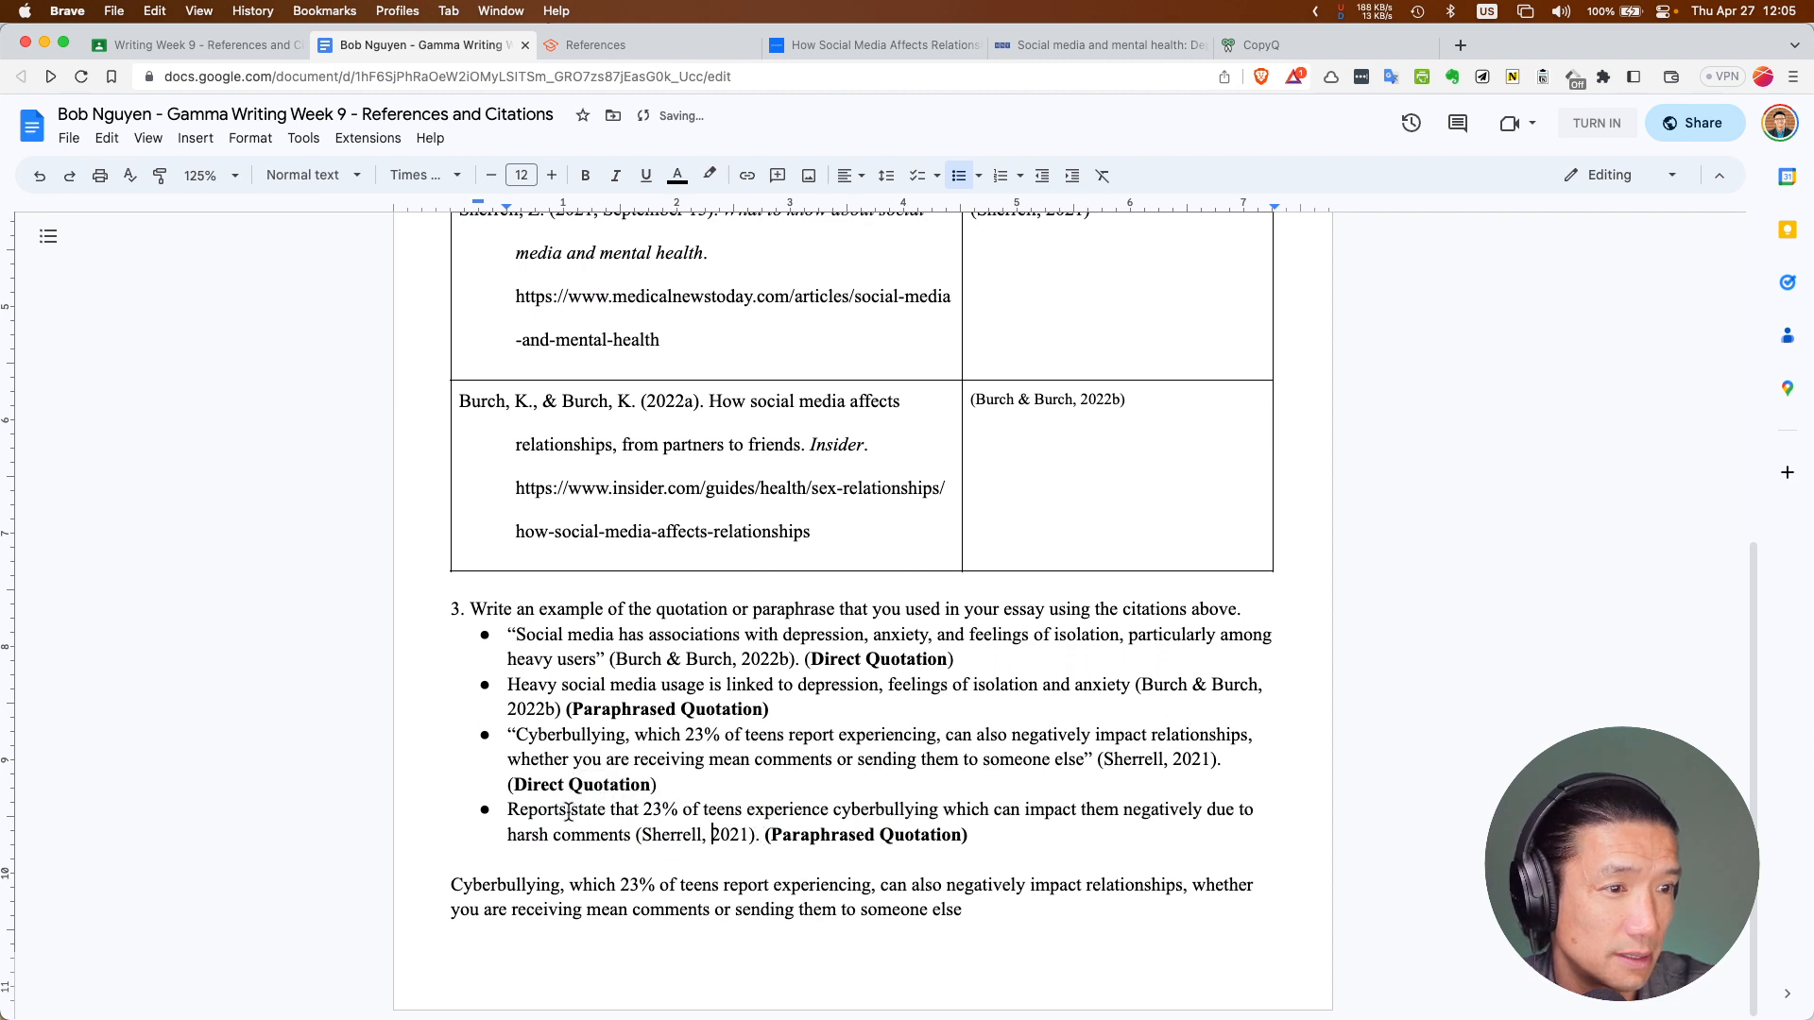
pyautogui.press('BackSpace')
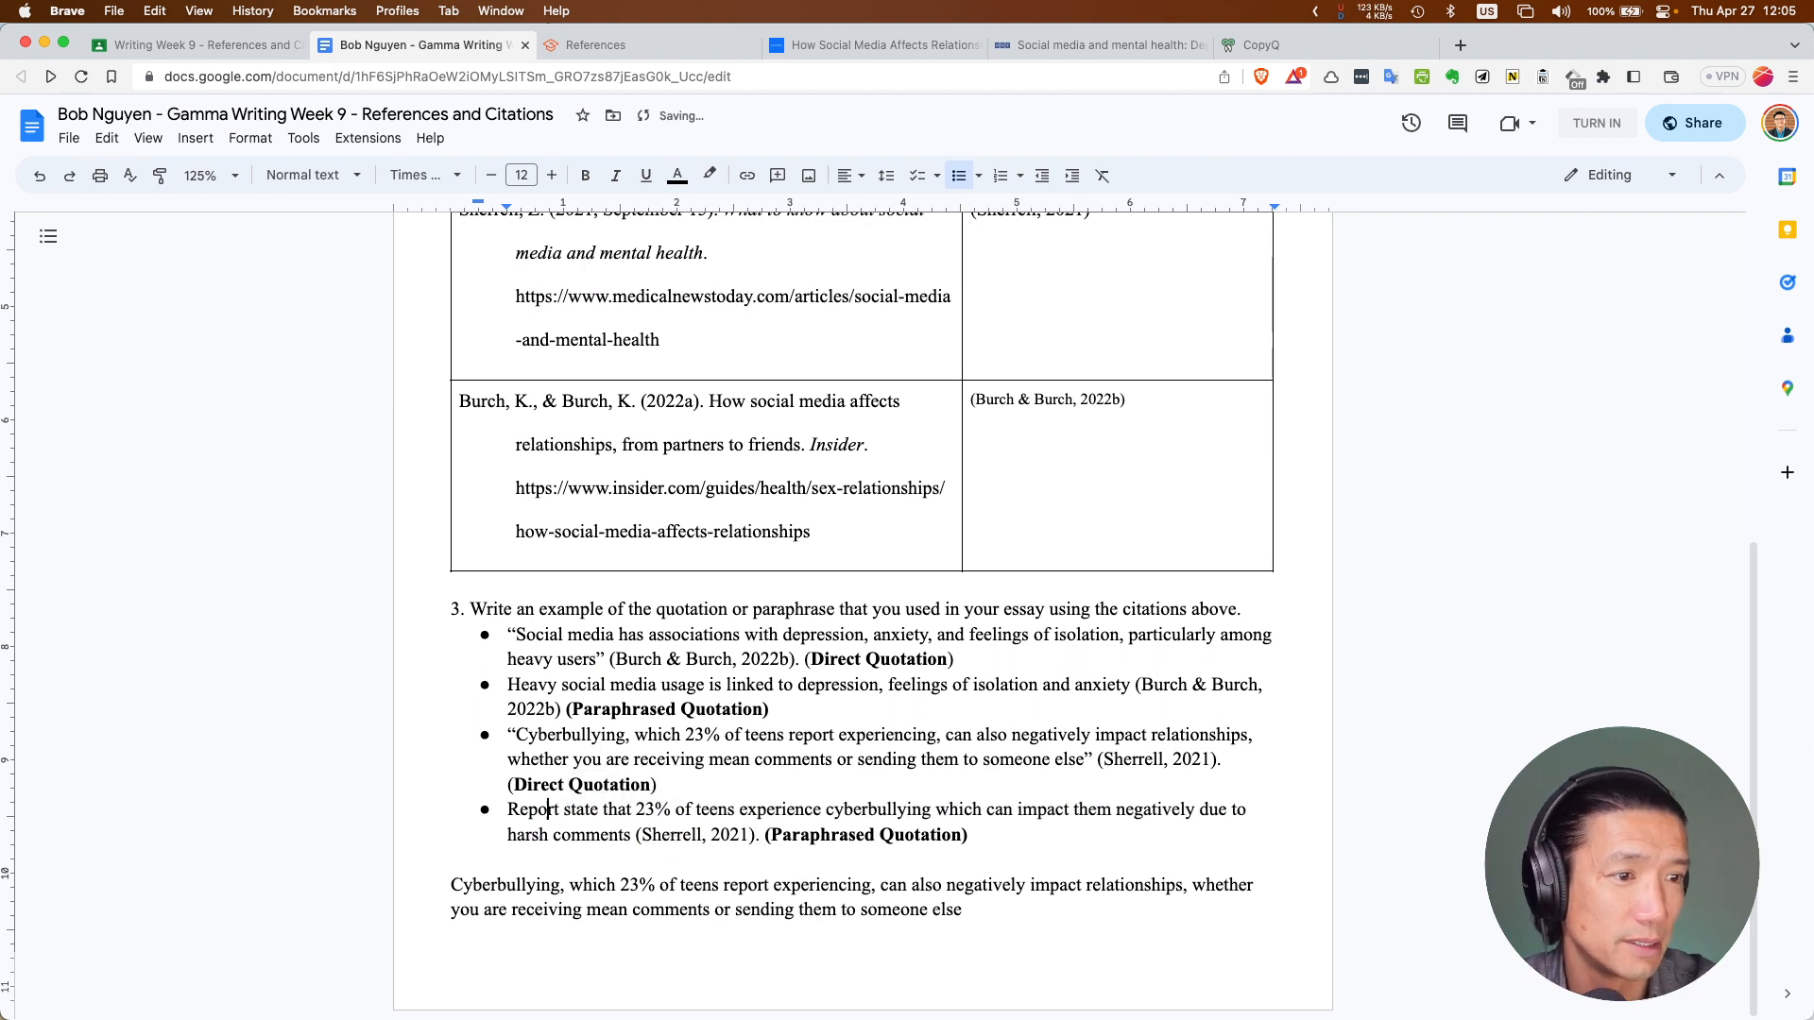
pyautogui.click(509, 810)
pyautogui.write('A r')
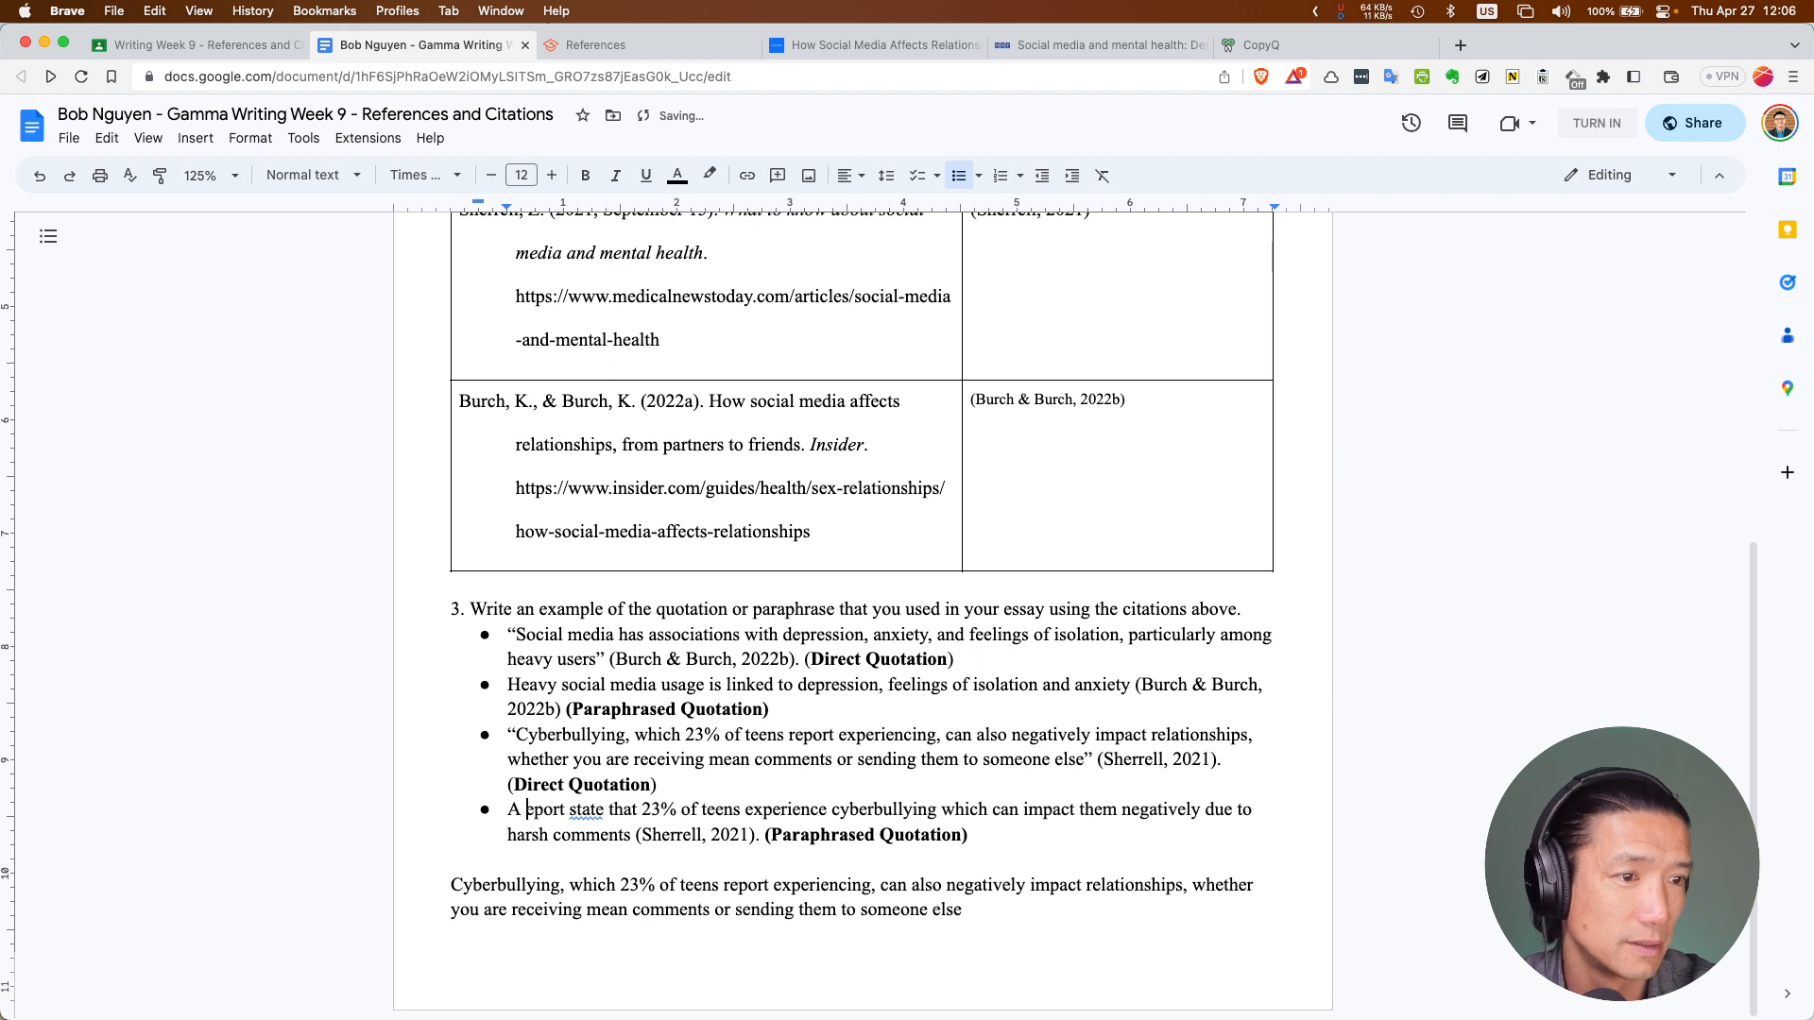
pyautogui.press('Delete')
pyautogui.write('r')
pyautogui.click(589, 810)
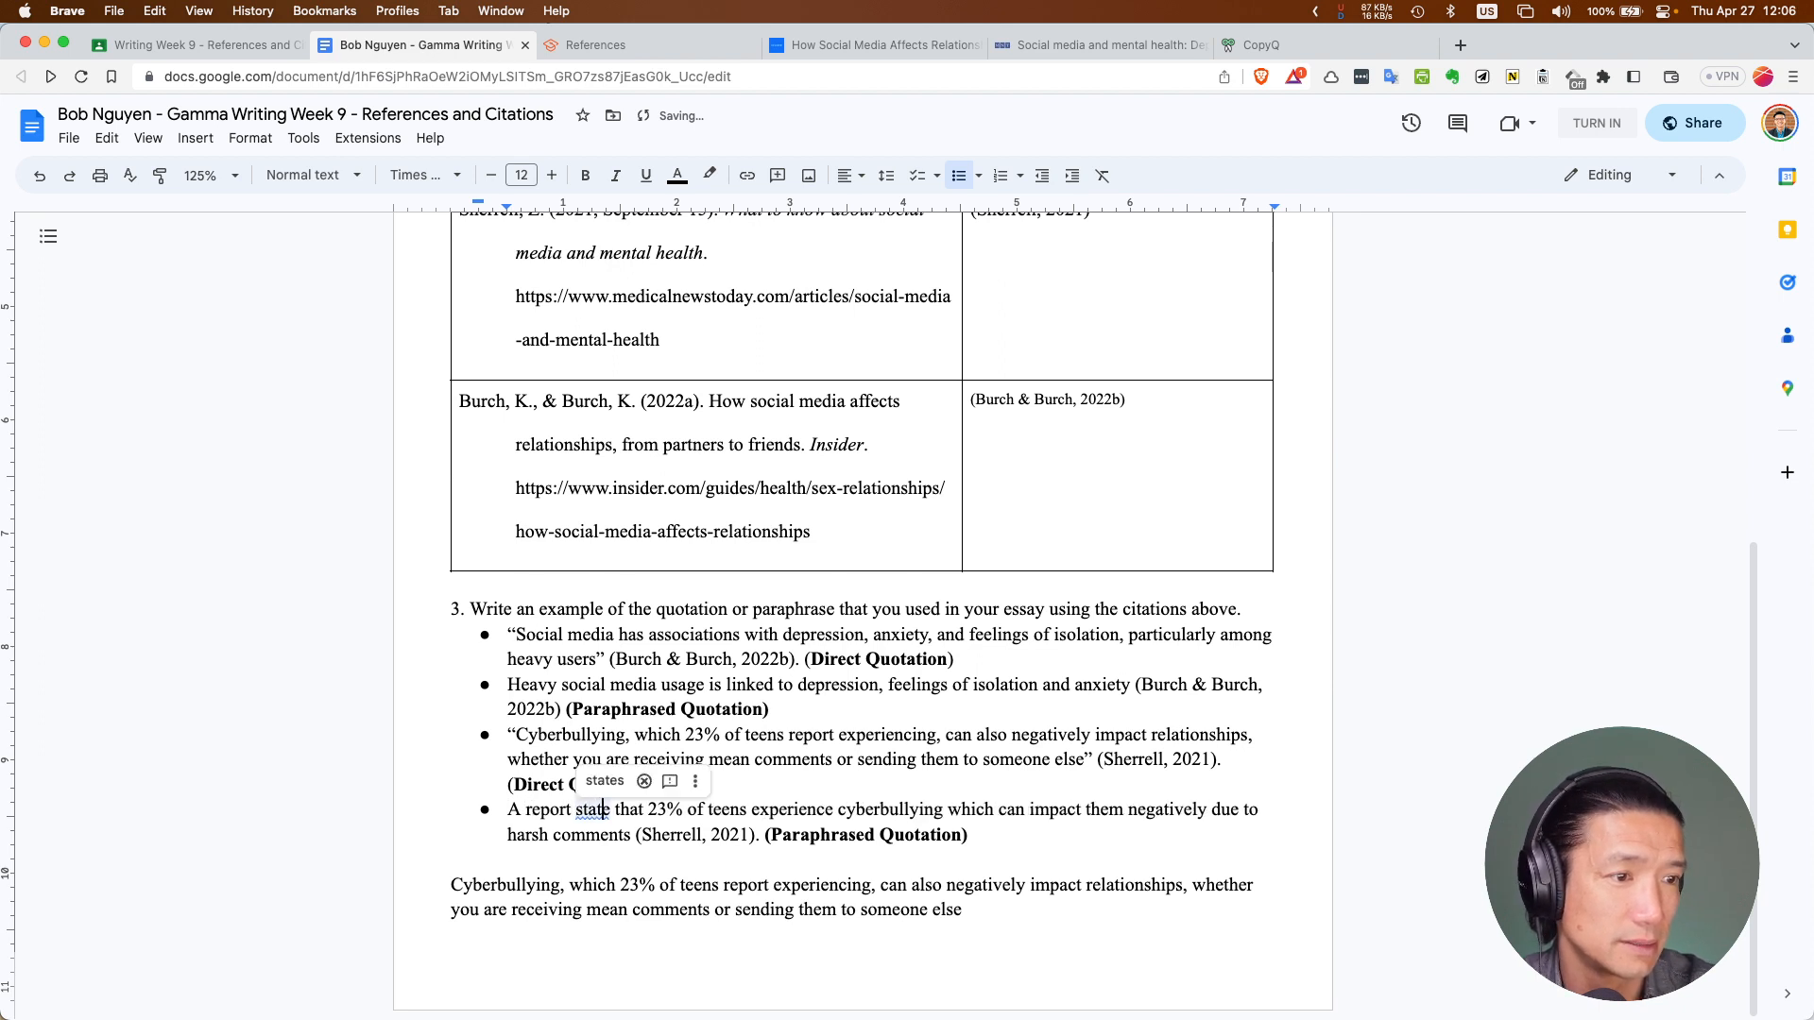
pyautogui.click(605, 781)
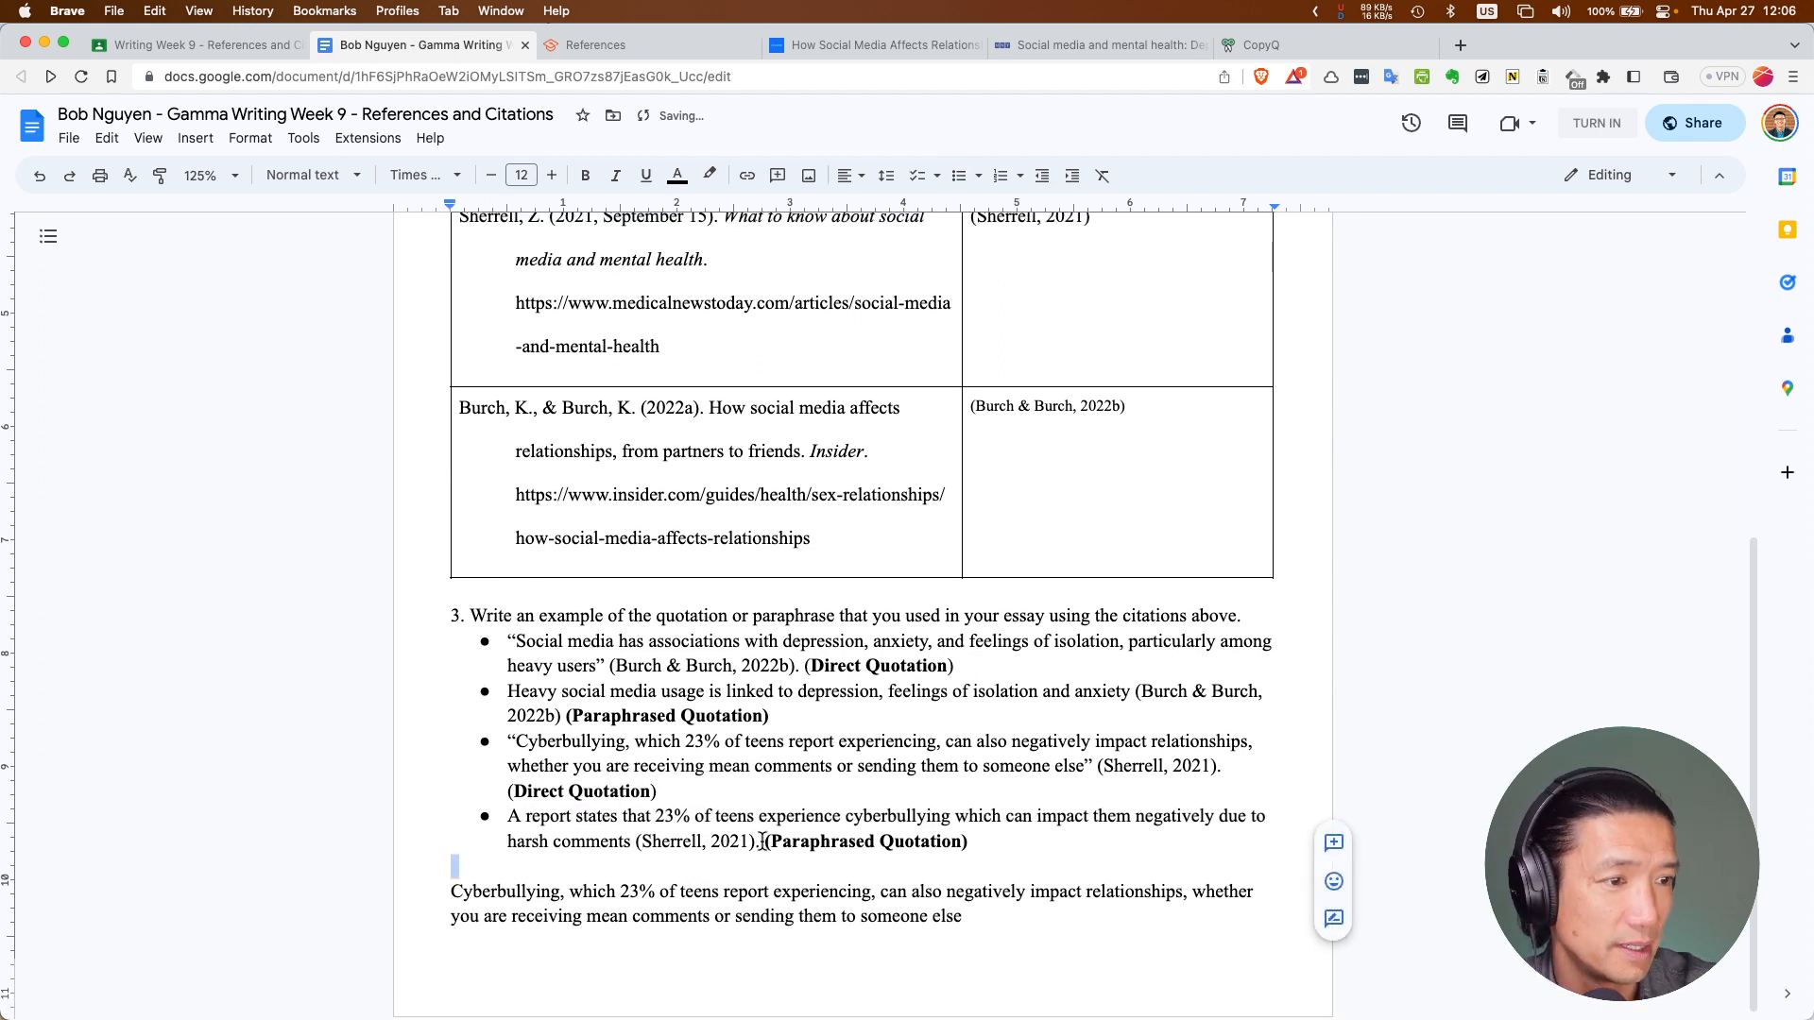
# Copy the corrected Sherrell paraphrase sentence and return to the essay window
pyautogui.moveTo(762, 841); pyautogui.dragTo(514, 825)
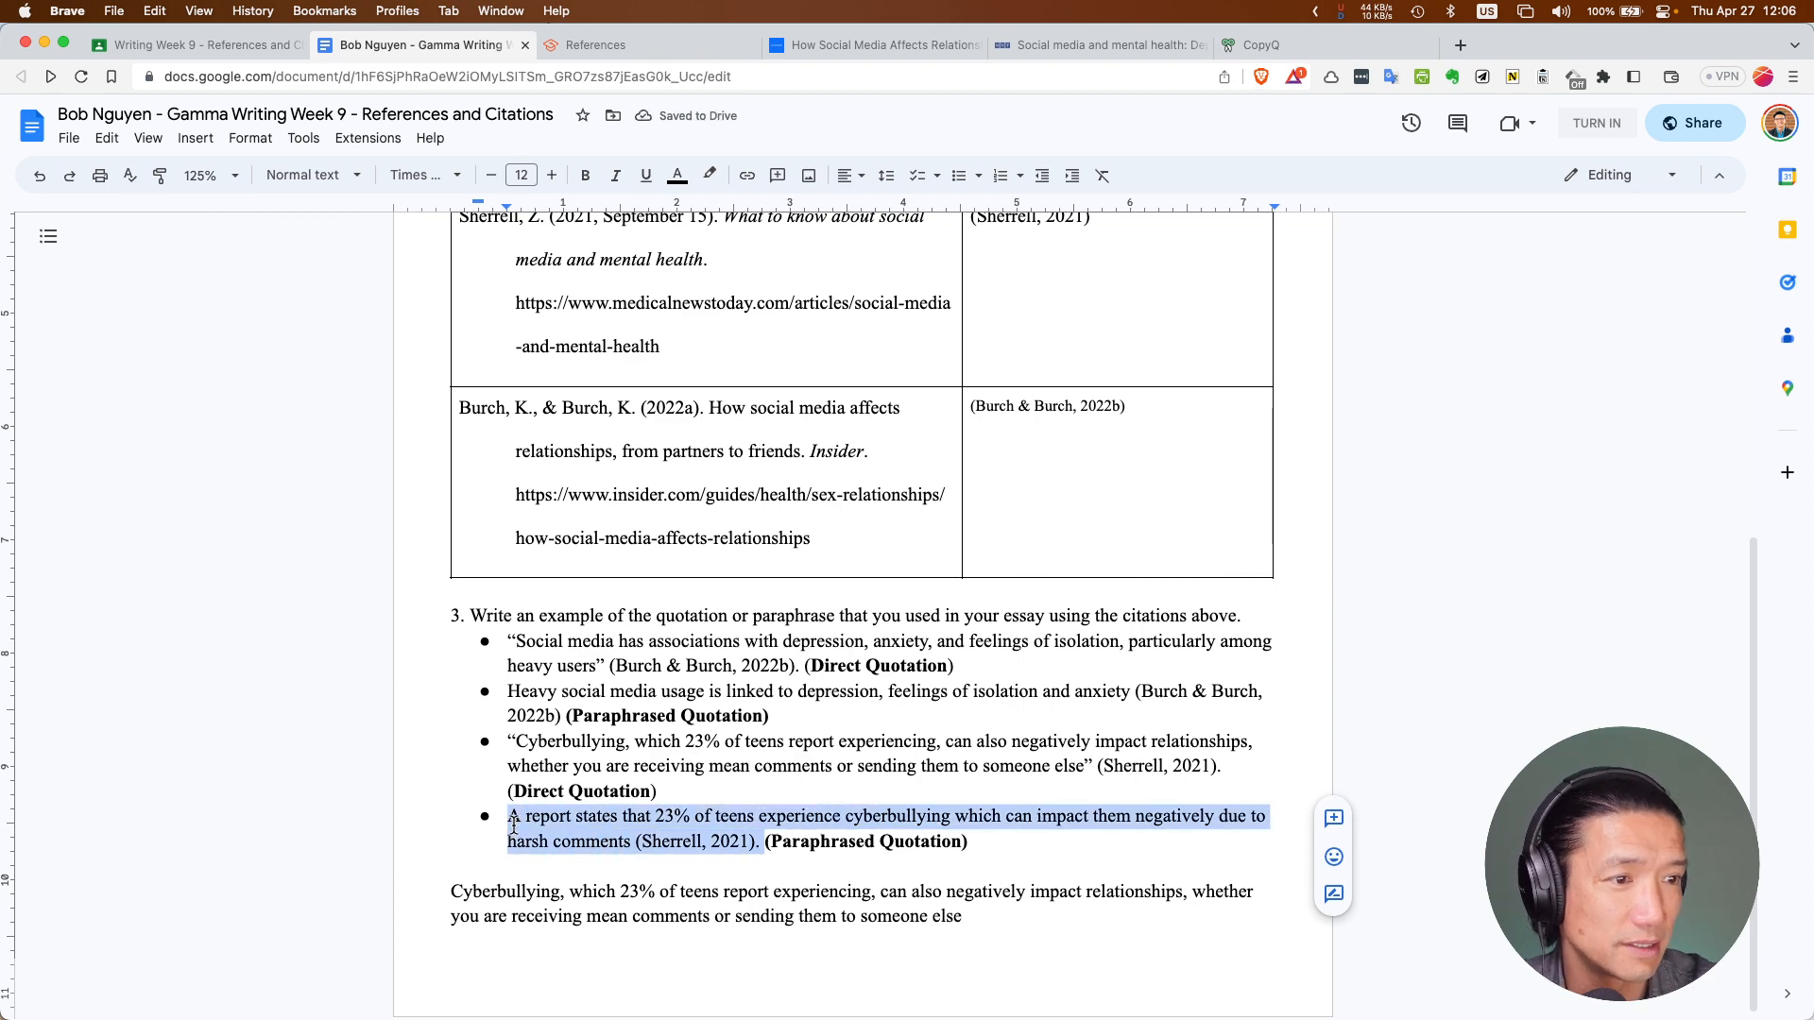
pyautogui.click(591, 46)
pyautogui.click(404, 47)
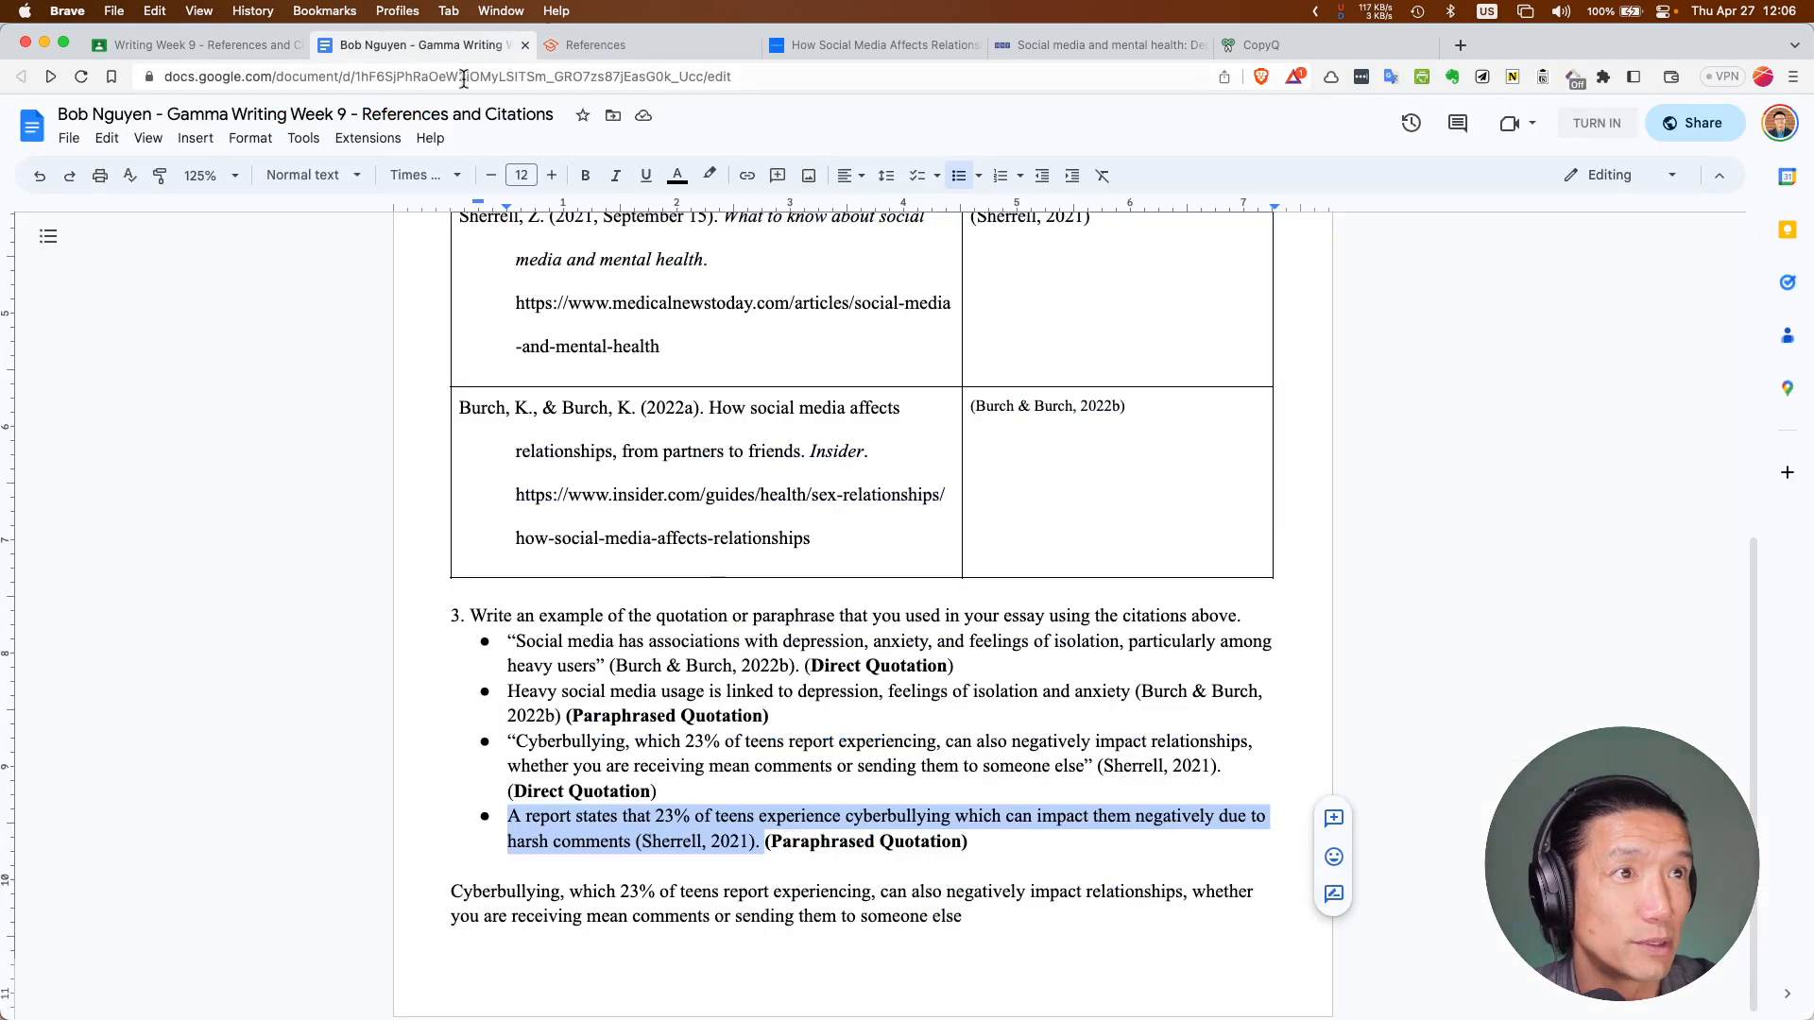
pyautogui.press('super+grave')
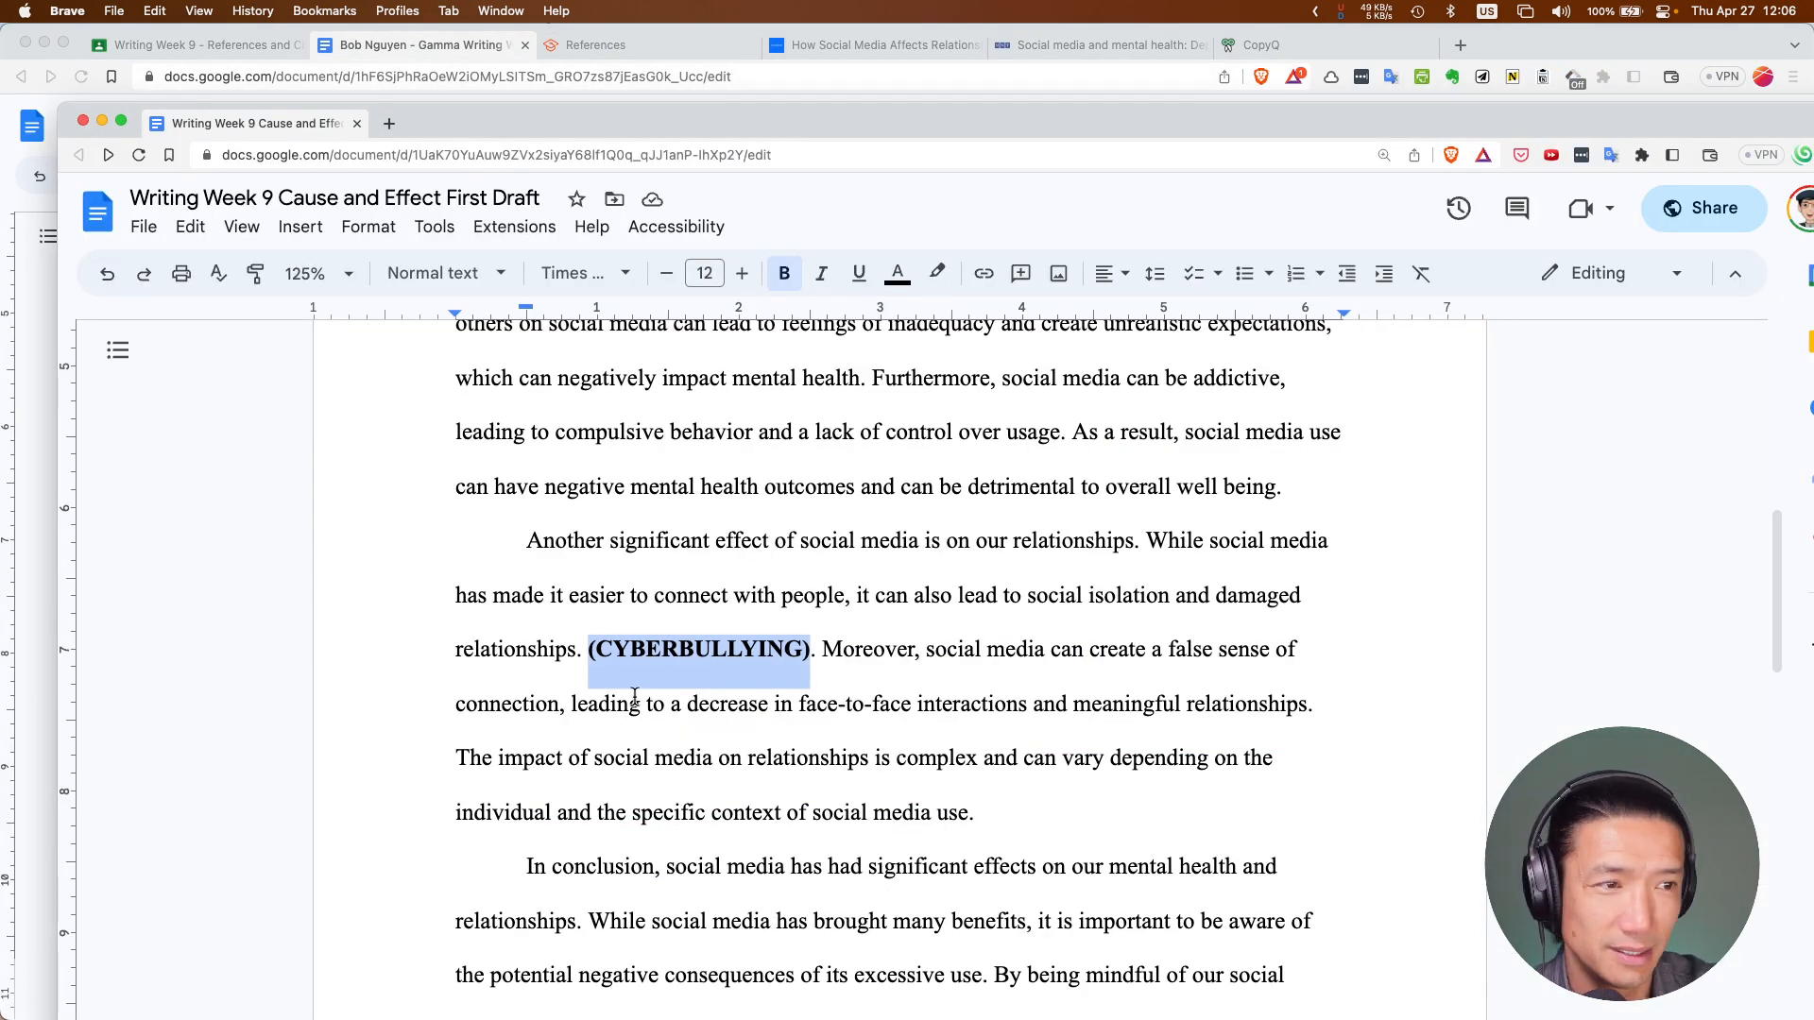
# Paste the copied Sherrell sentence over '(CYBERBULLYING)' from clipboard history and remove its bold
pyautogui.press('super+shift+v')
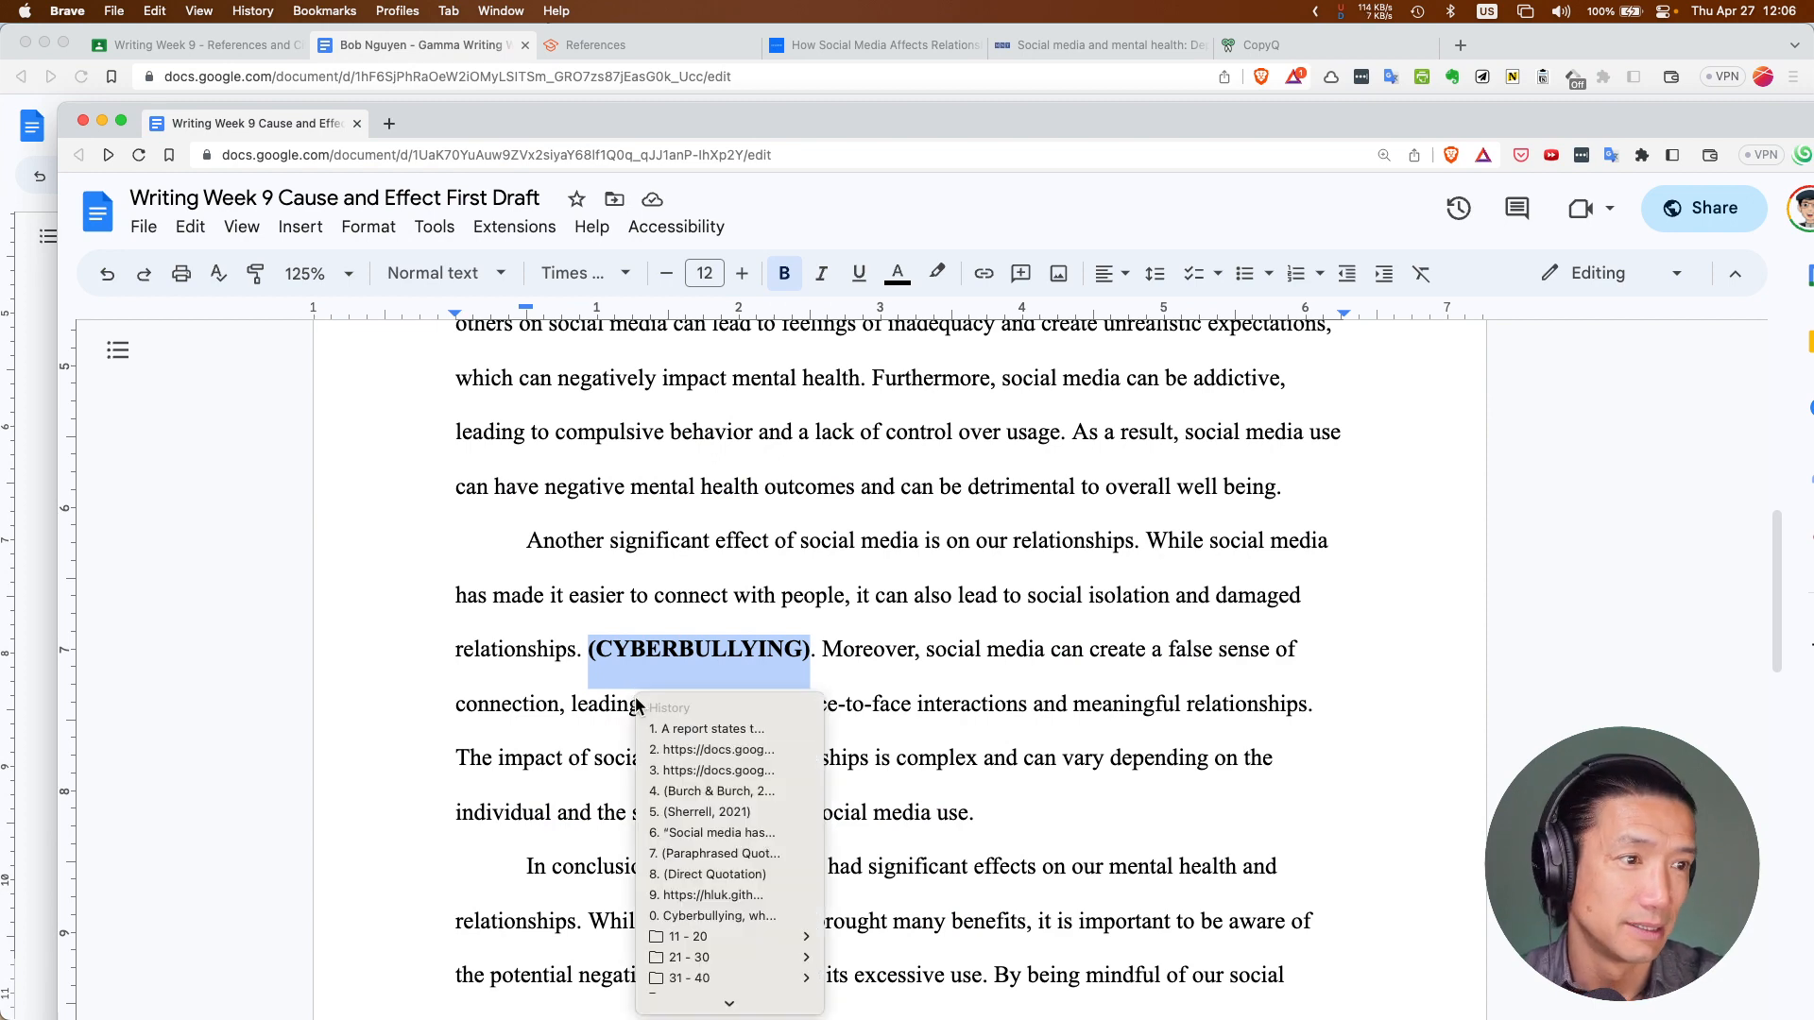
pyautogui.press('Down')
pyautogui.press('Return')
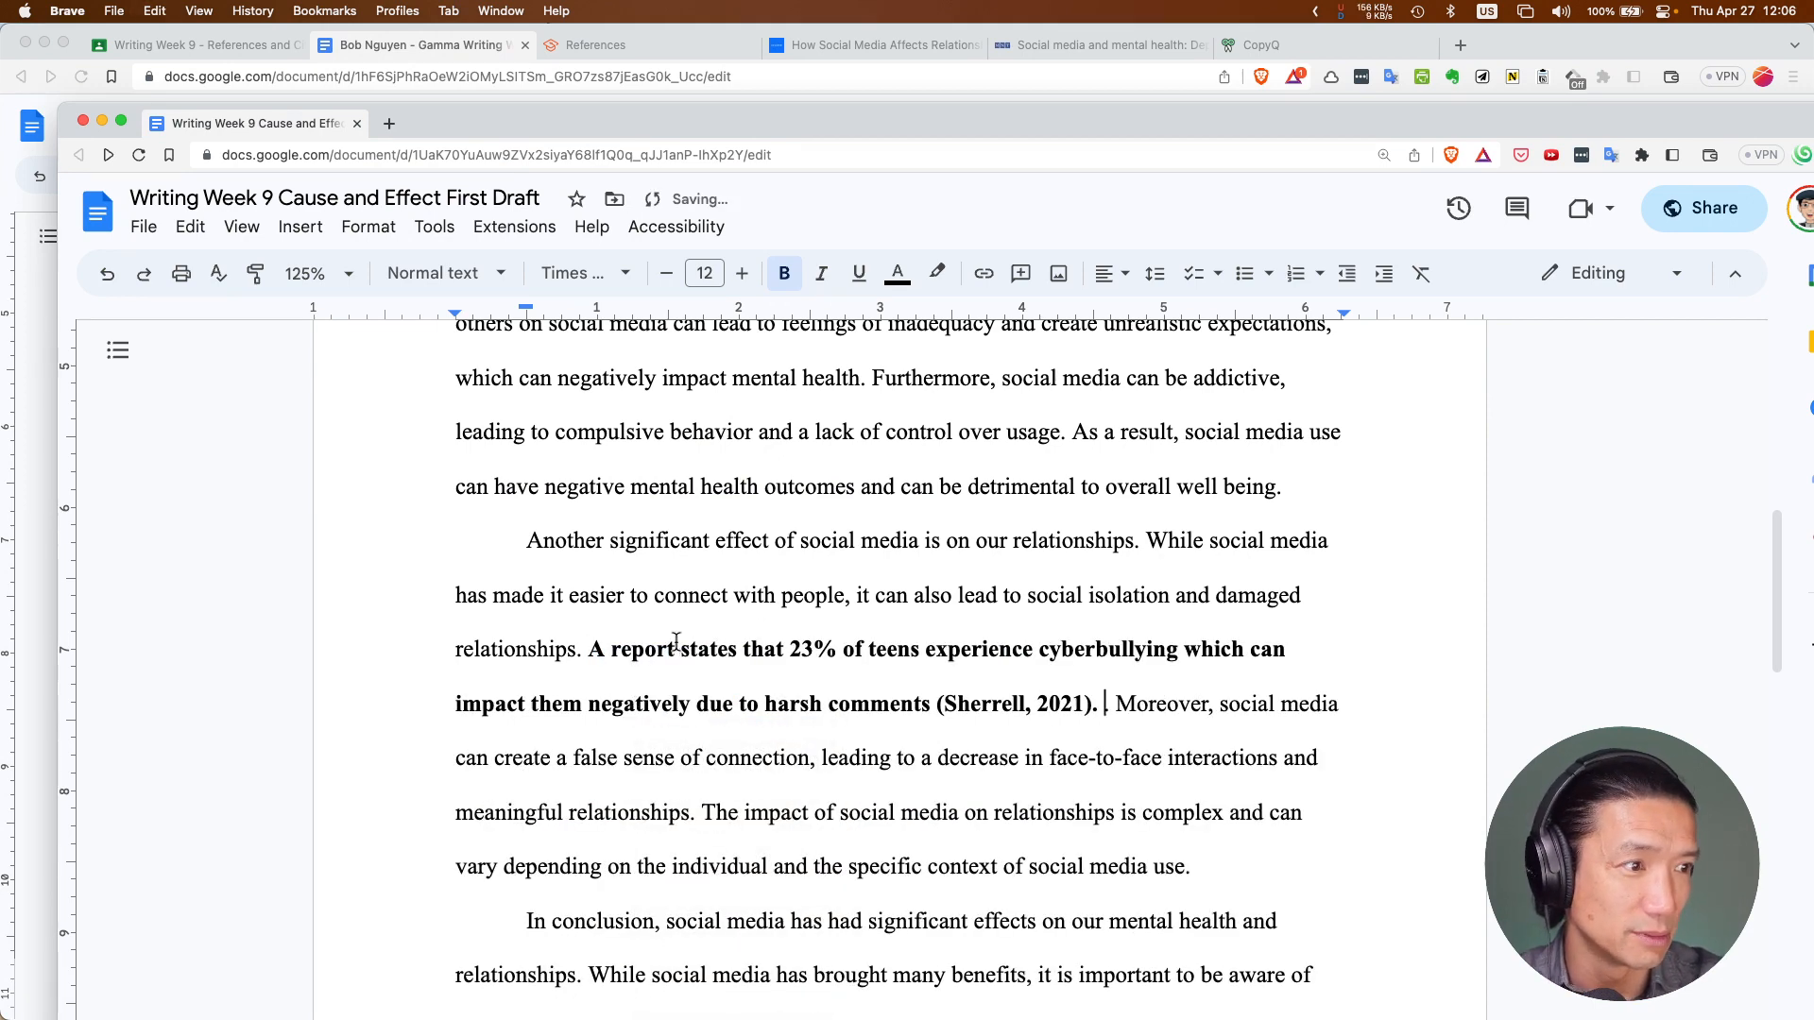
pyautogui.moveTo(589, 650); pyautogui.dragTo(1100, 707)
pyautogui.press('super+b')
# Change '2021) .Moreover' to '2021). Moreover'
pyautogui.press('Right')
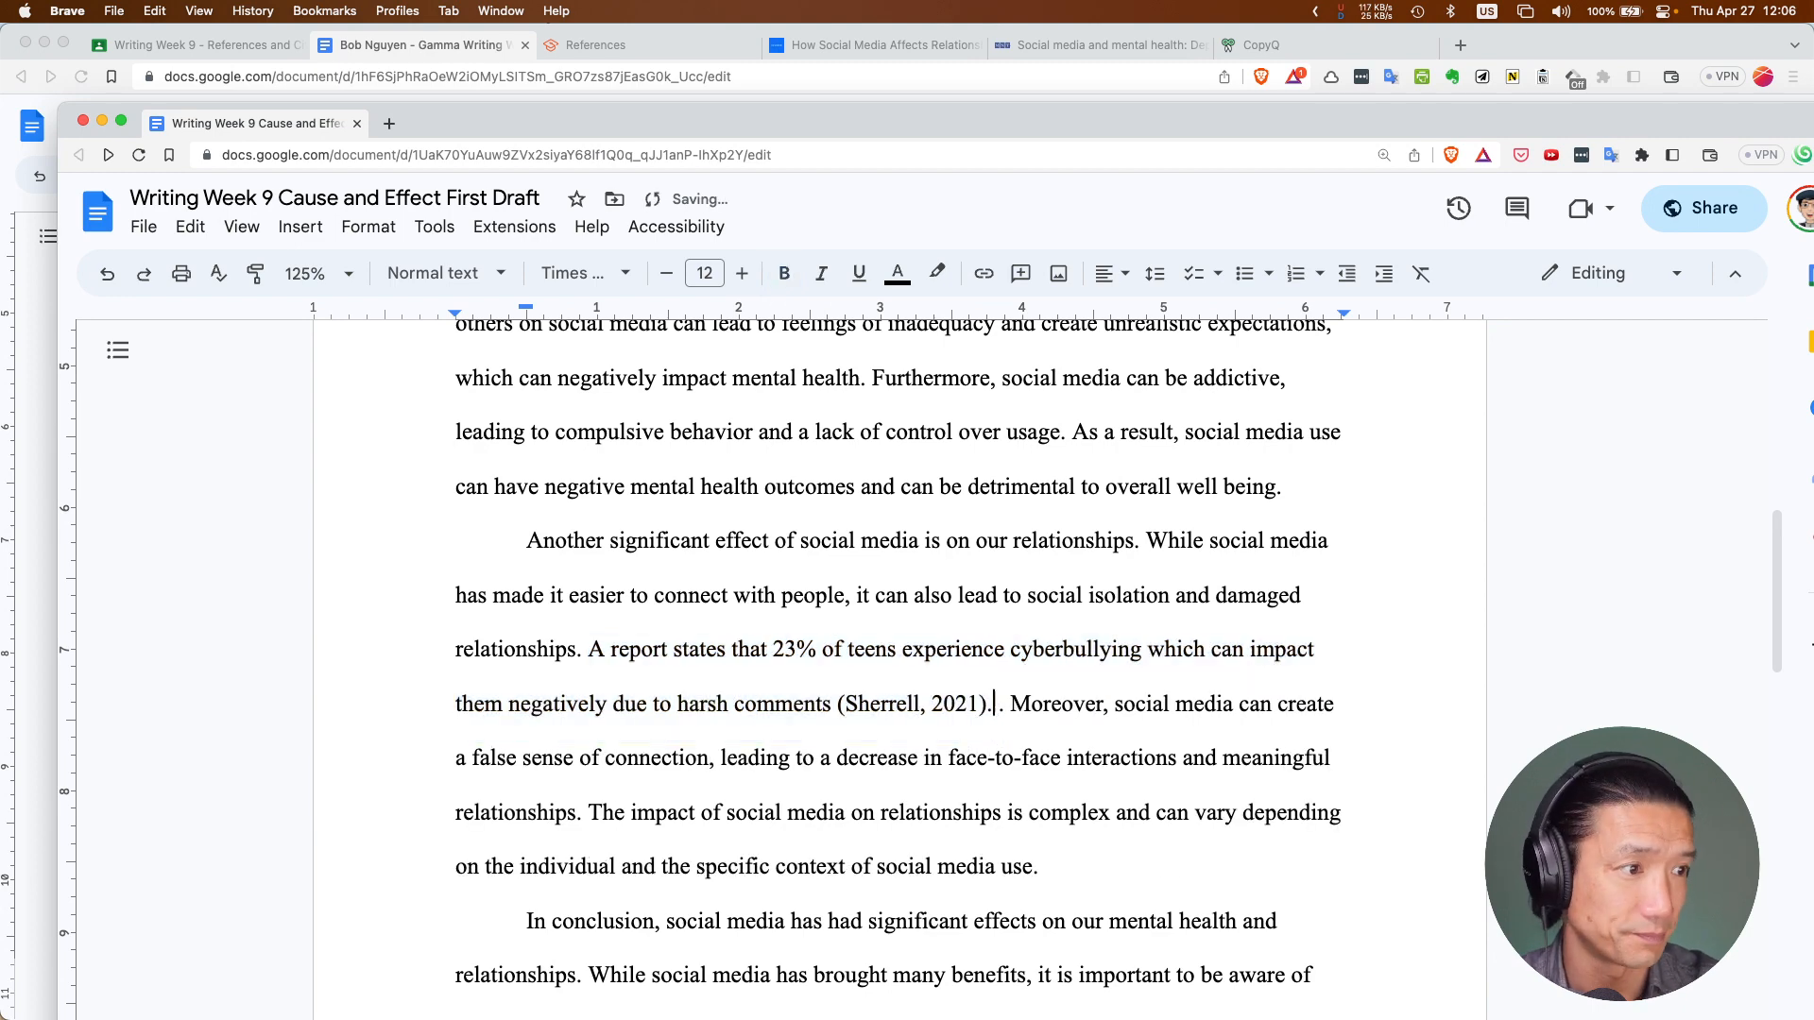
pyautogui.press('BackSpace')
pyautogui.press('Left')
pyautogui.press('Left')
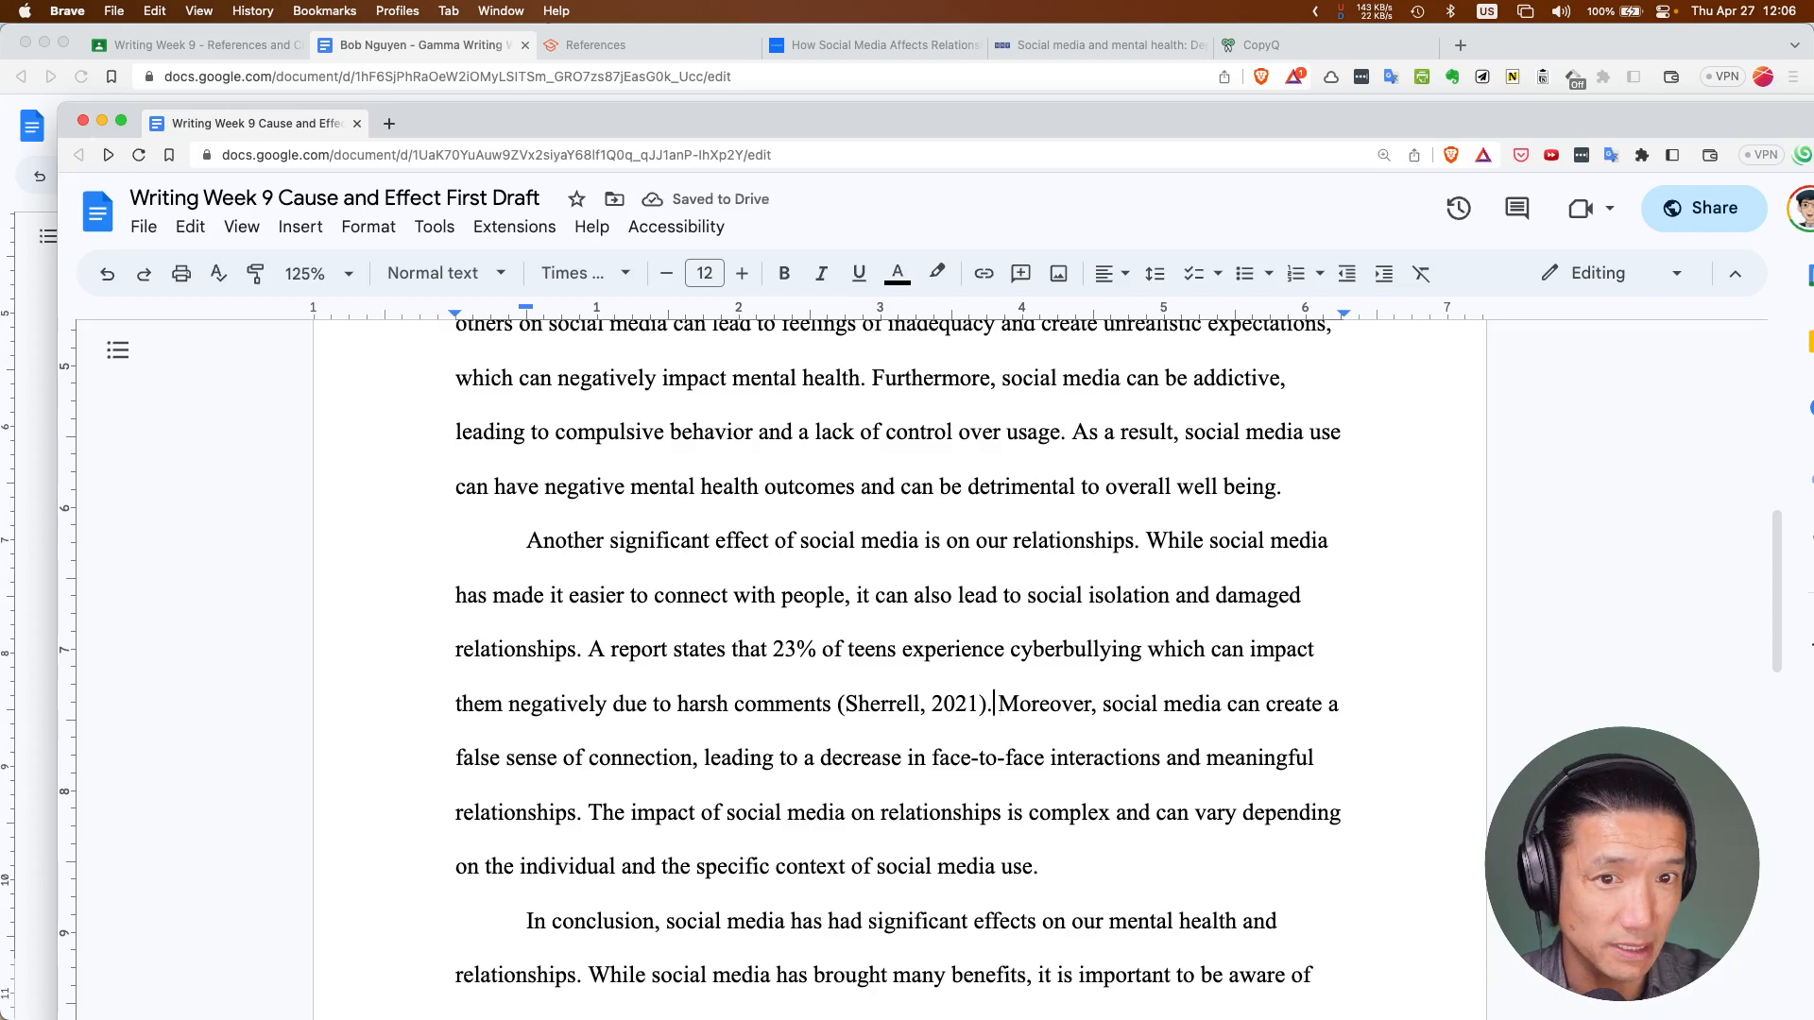
pyautogui.press('Right')
pyautogui.press('Delete')
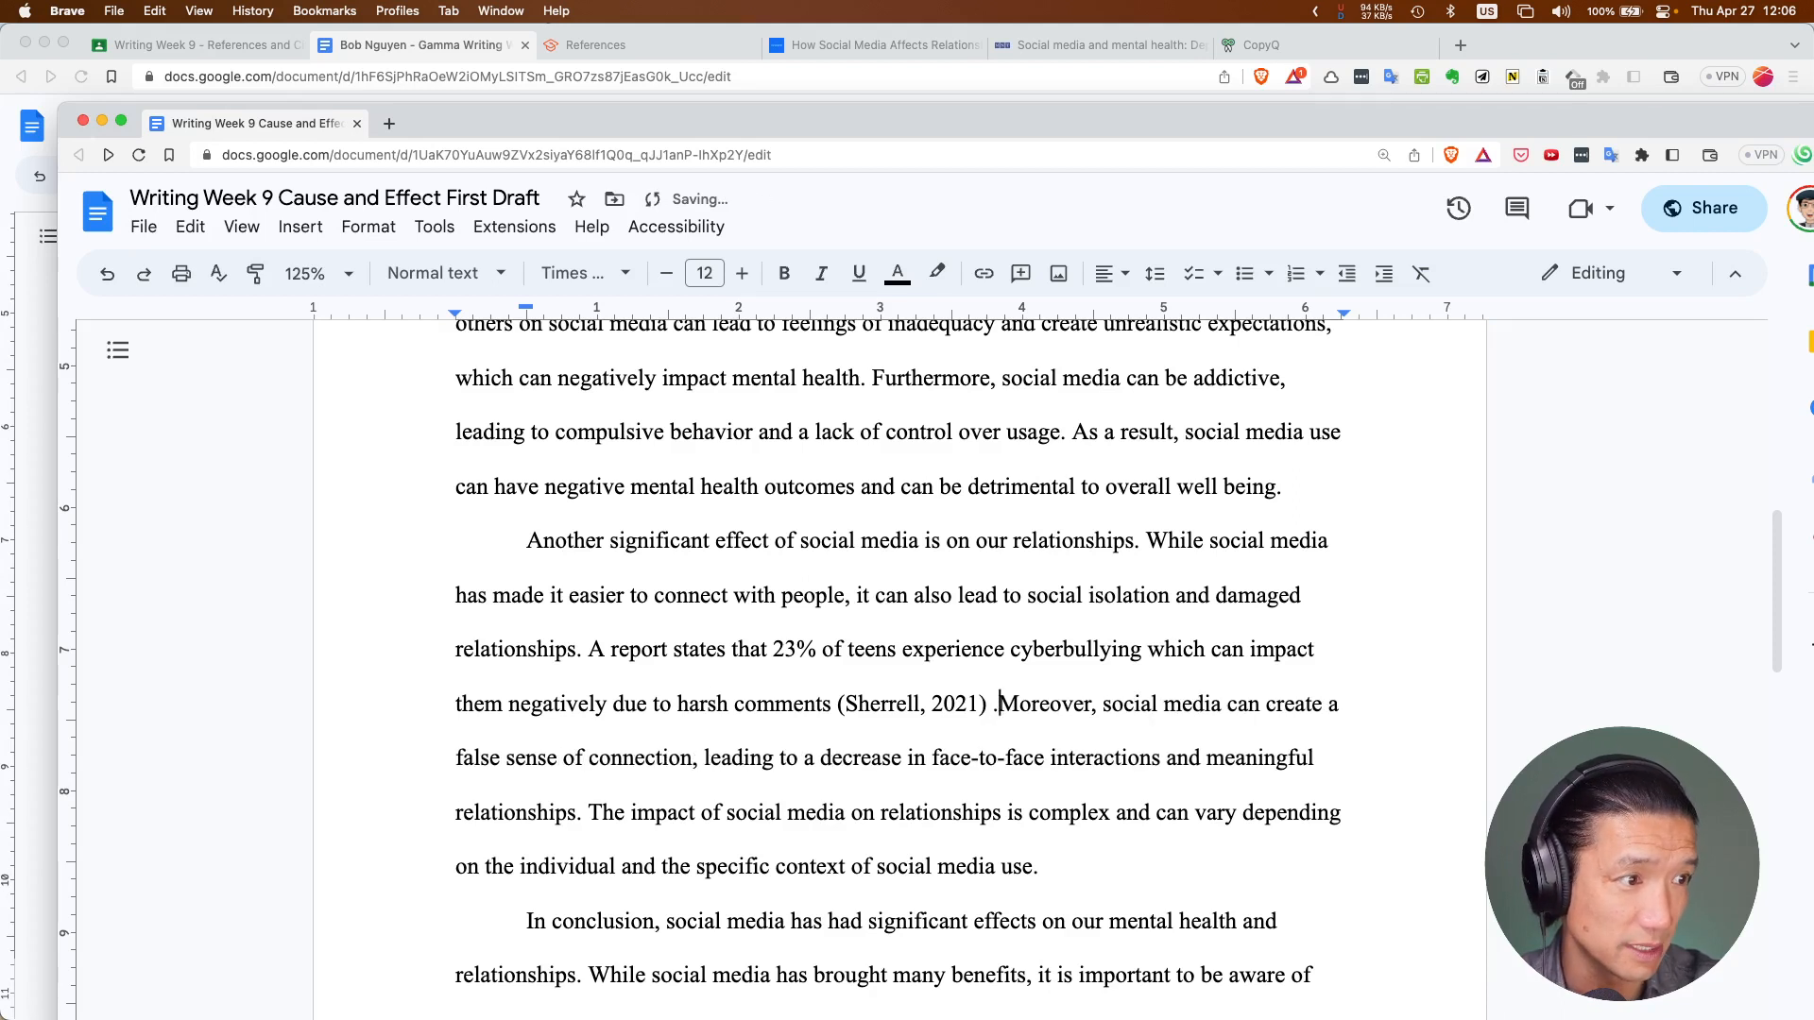
pyautogui.press('BackSpace')
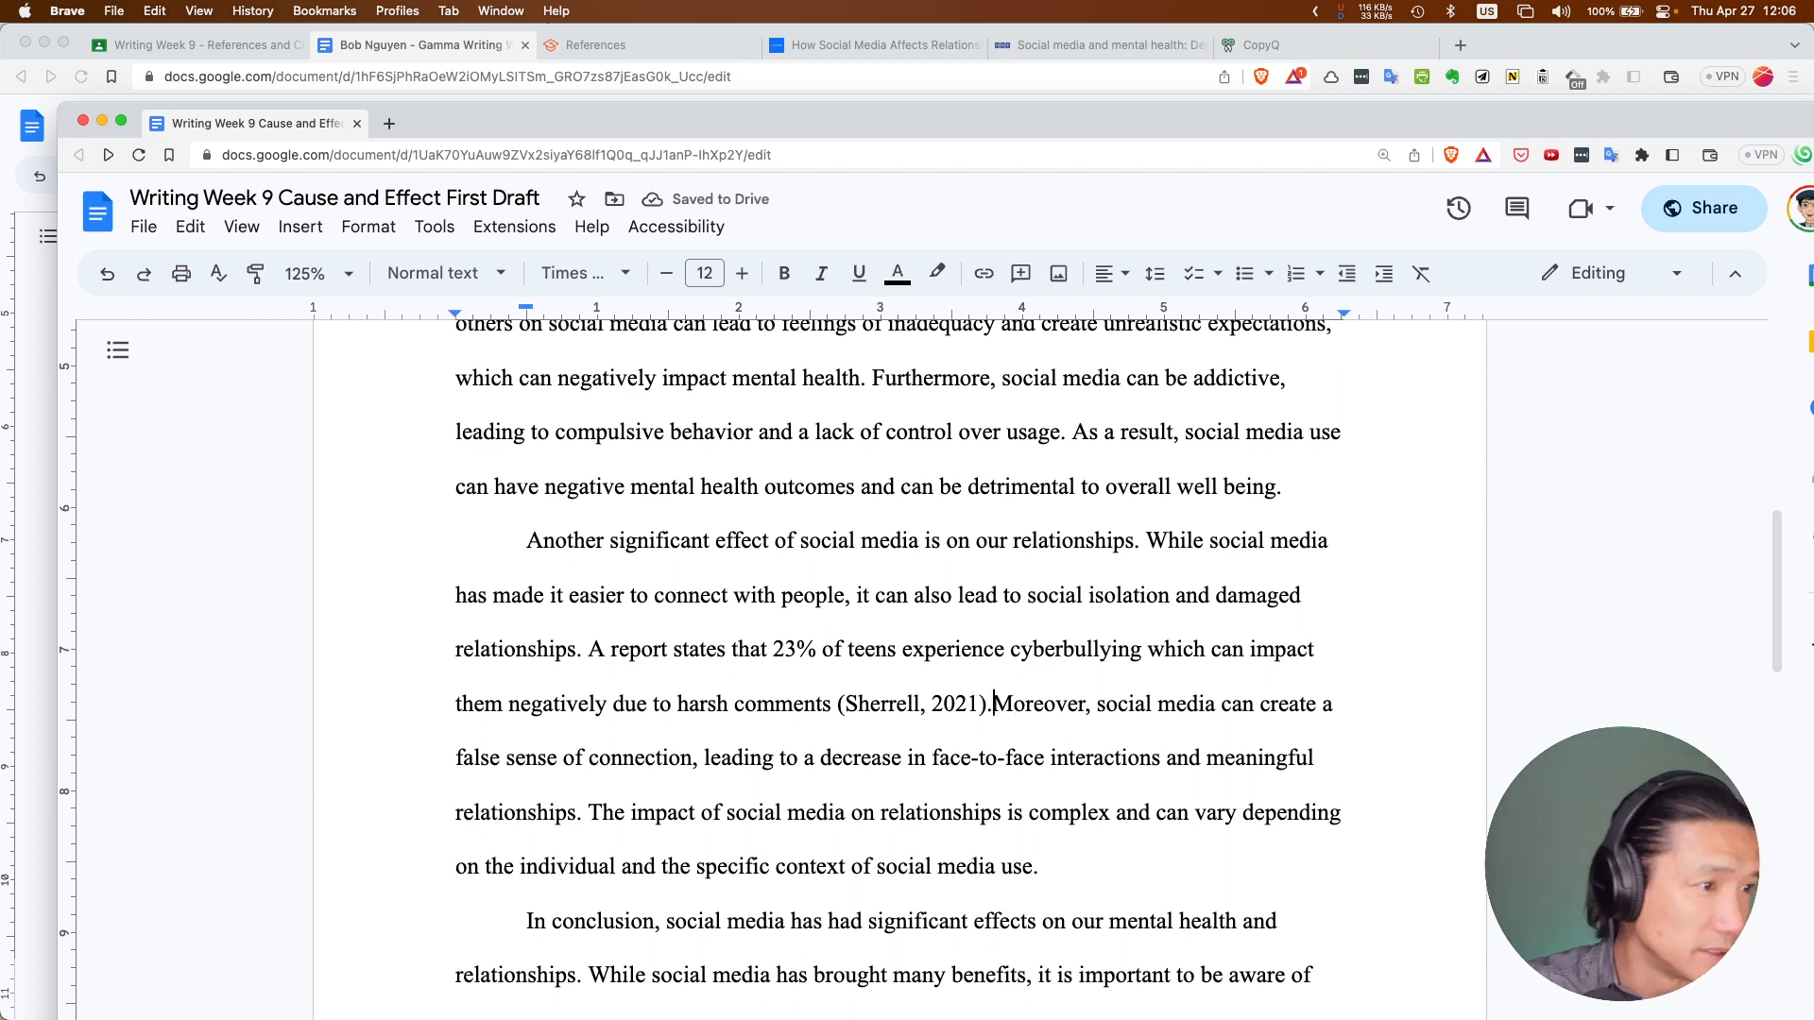
pyautogui.press('Left')
pyautogui.press('Left')
pyautogui.press('Right')
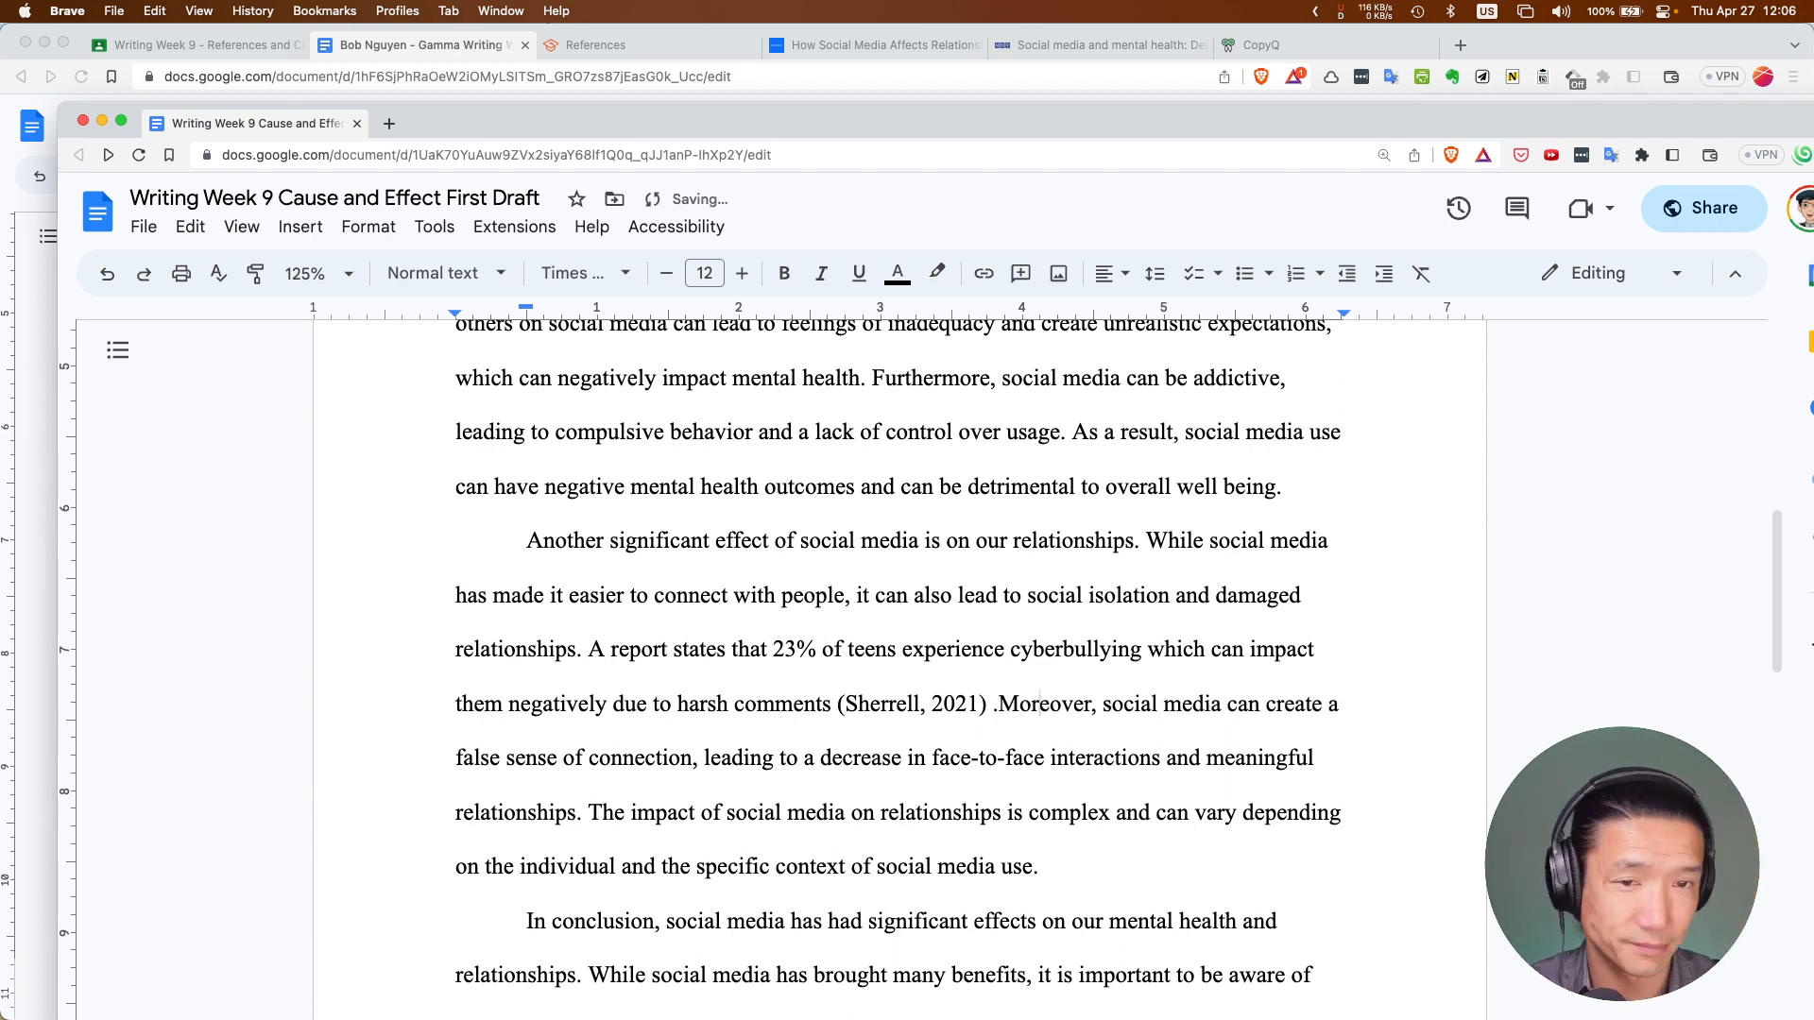
pyautogui.press('BackSpace')
pyautogui.press('BackSpace')
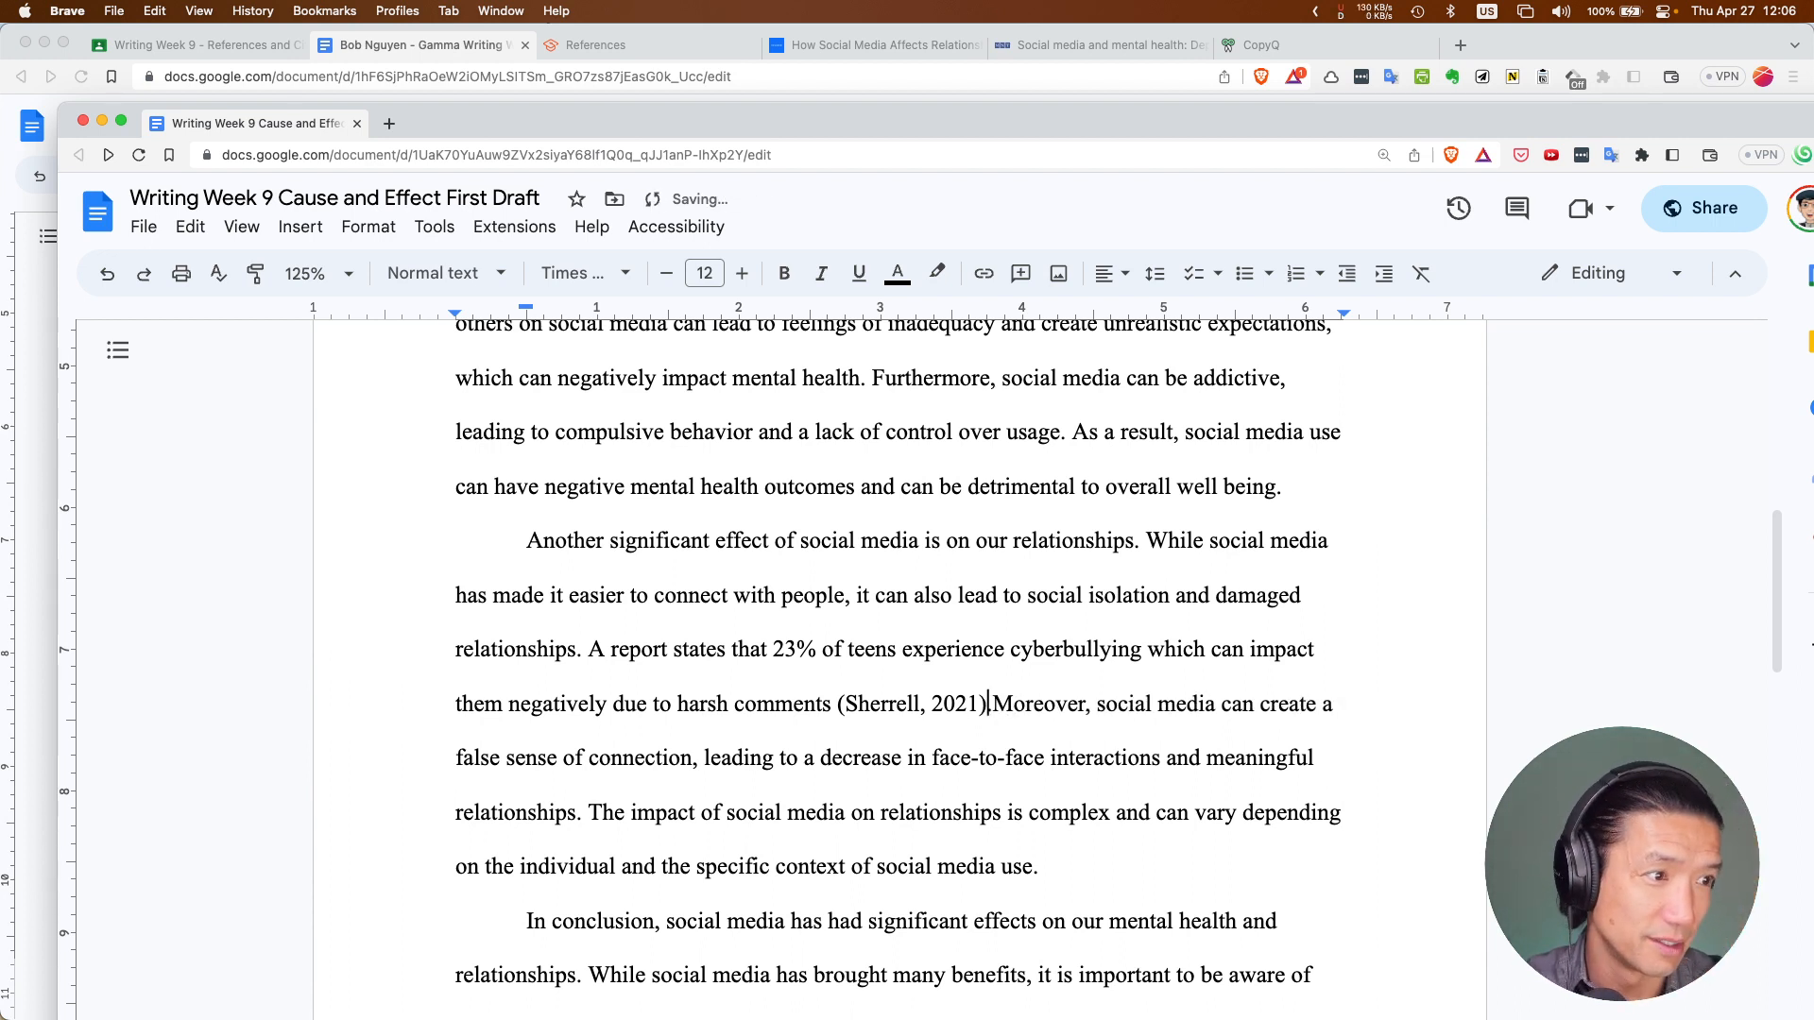
pyautogui.write('.')
pyautogui.press('Right')
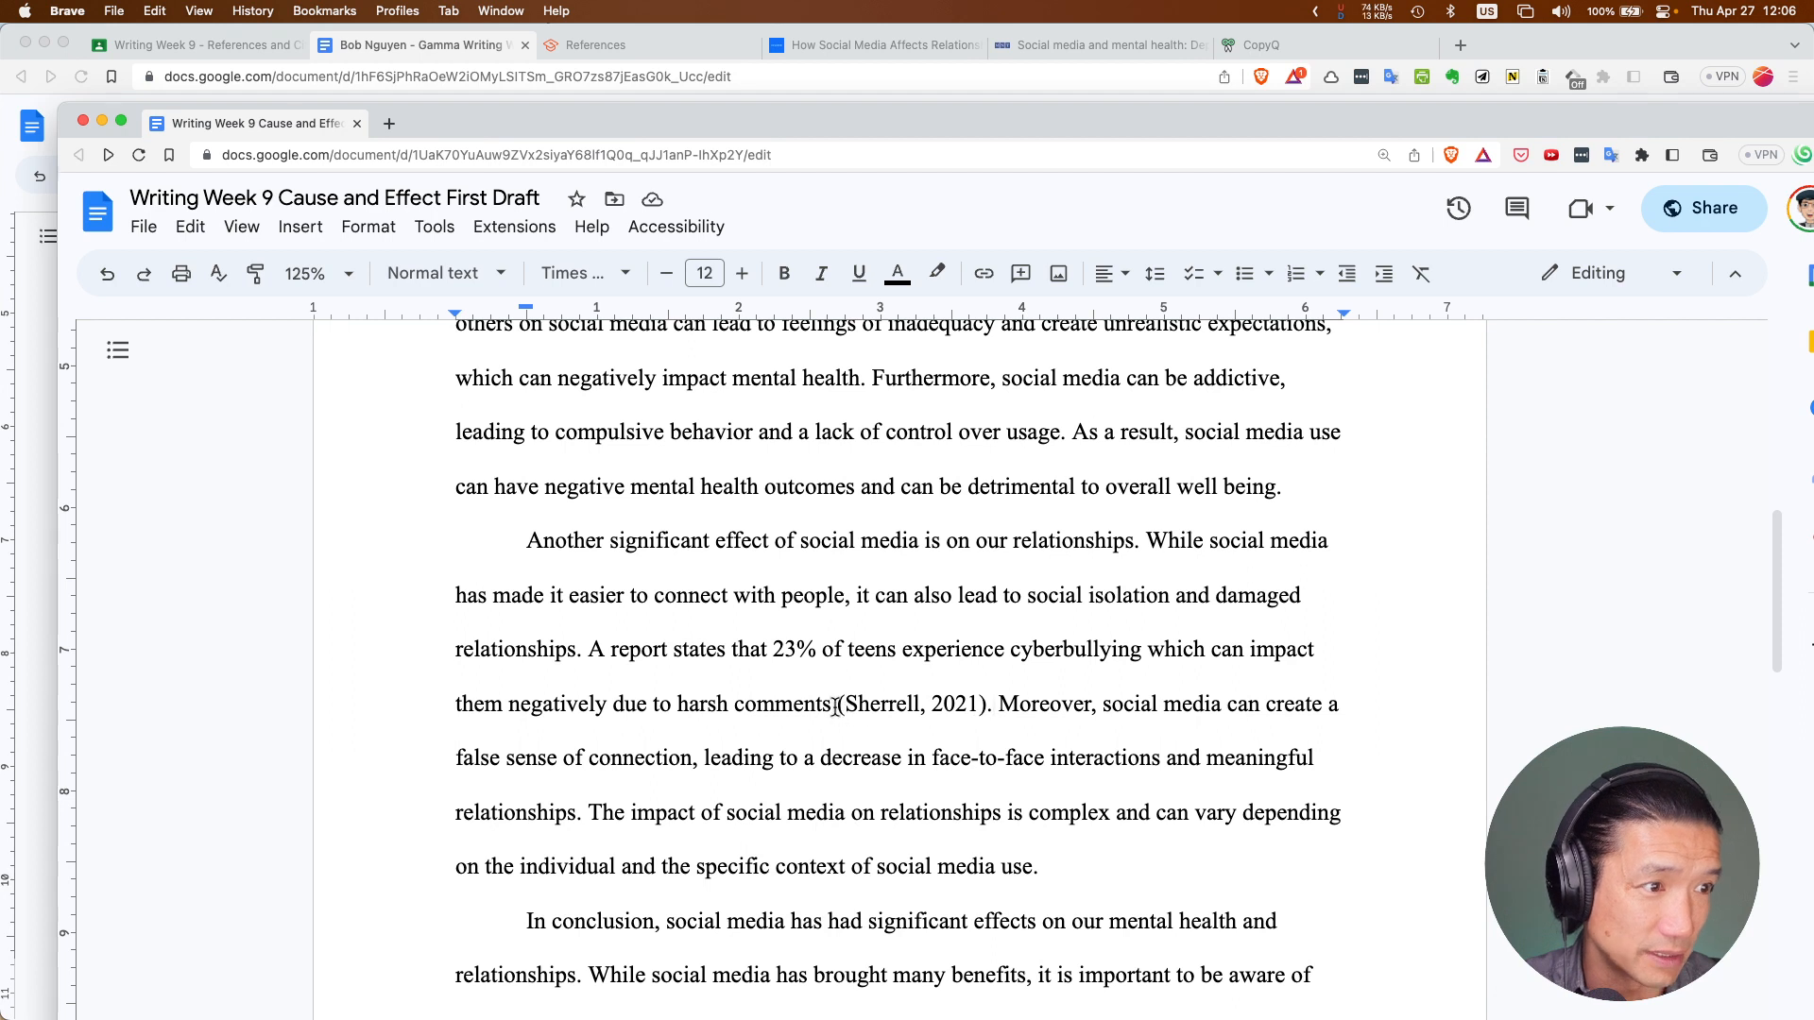
# Select the whole Sherrell cyberbullying sentence including its citation
pyautogui.moveTo(838, 705); pyautogui.dragTo(982, 708)
pyautogui.click(755, 676)
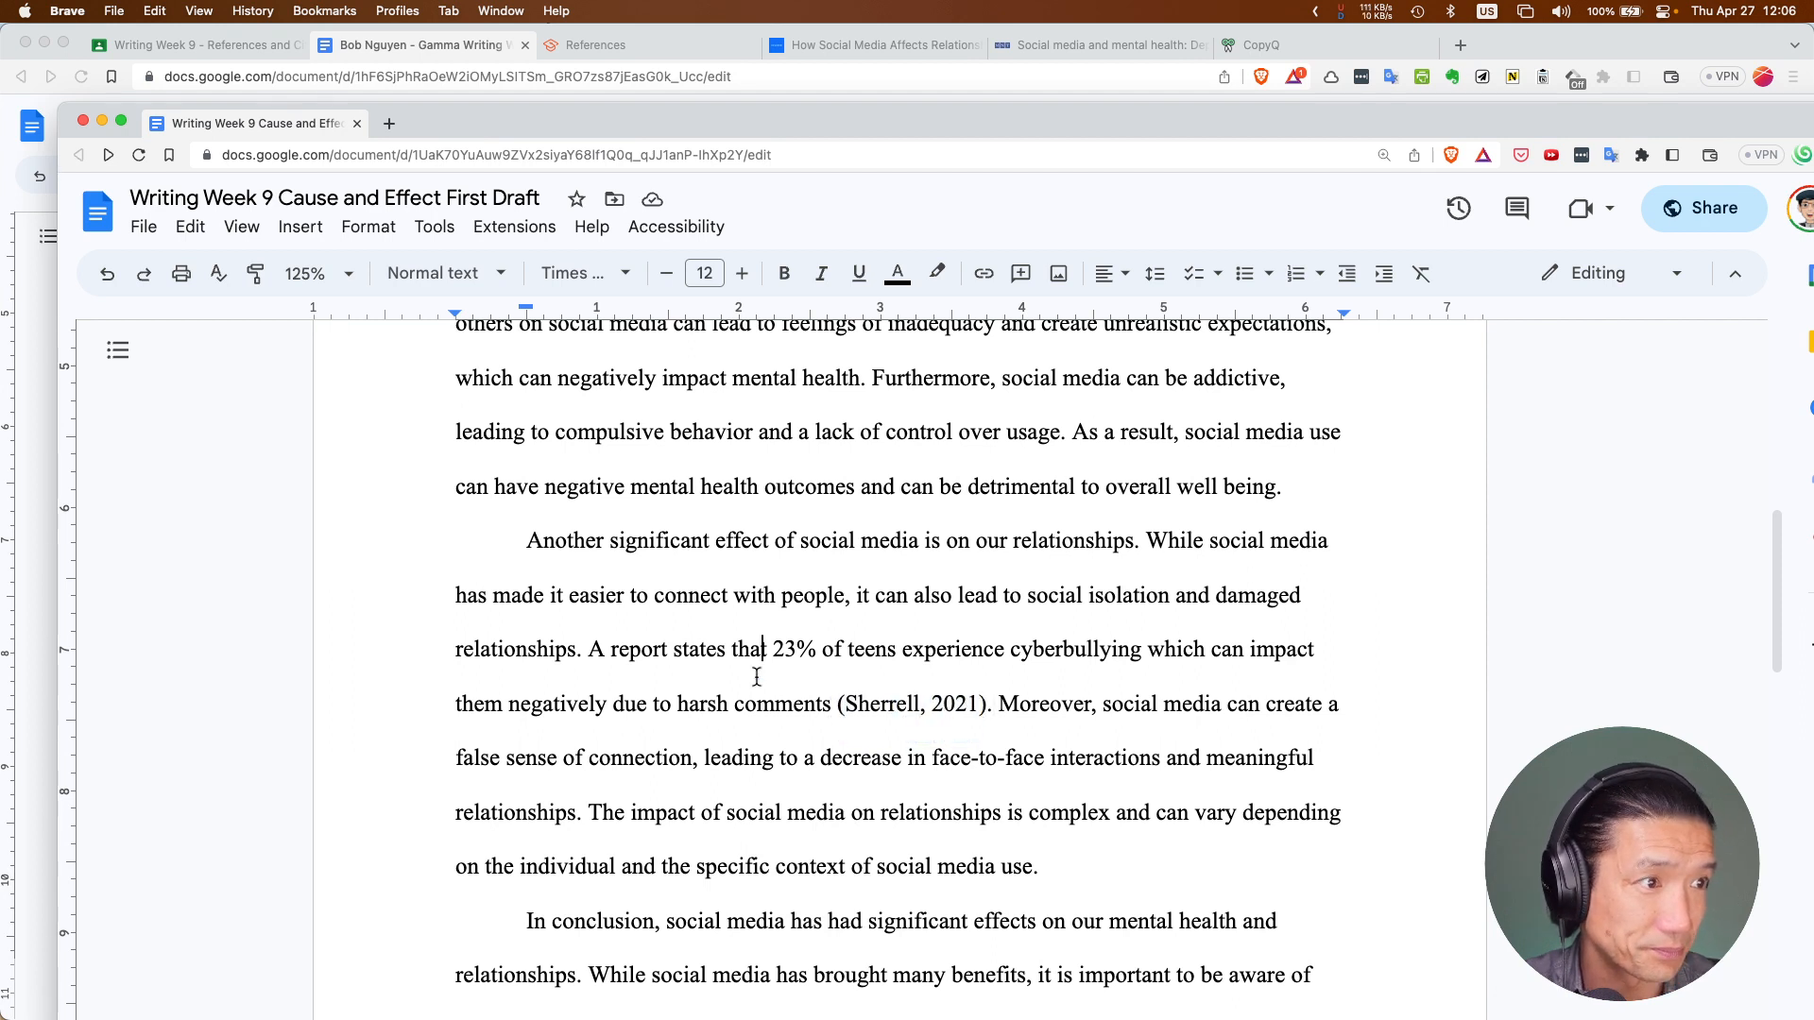
pyautogui.moveTo(590, 650); pyautogui.dragTo(987, 709)
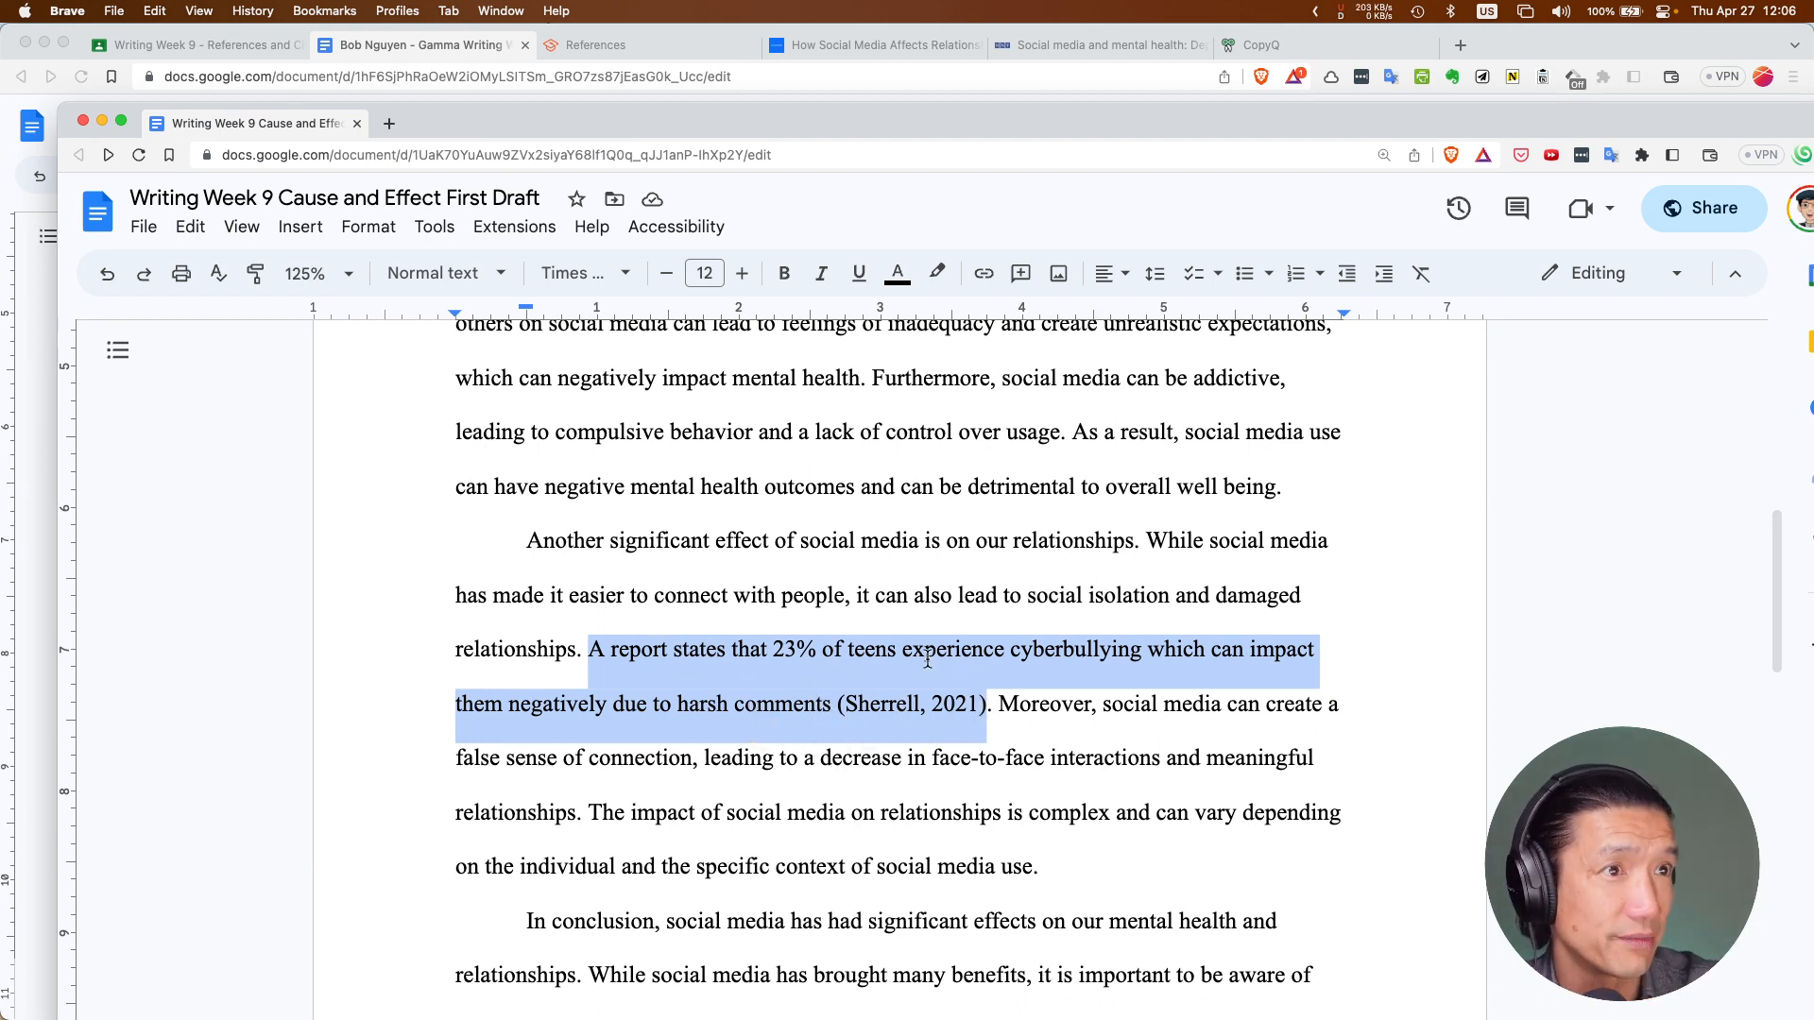
# Highlight the '23% of teens experience cyberbullying' sentence and (Sherrell, 2021) in yellow
pyautogui.click(938, 276)
pyautogui.click(1026, 382)
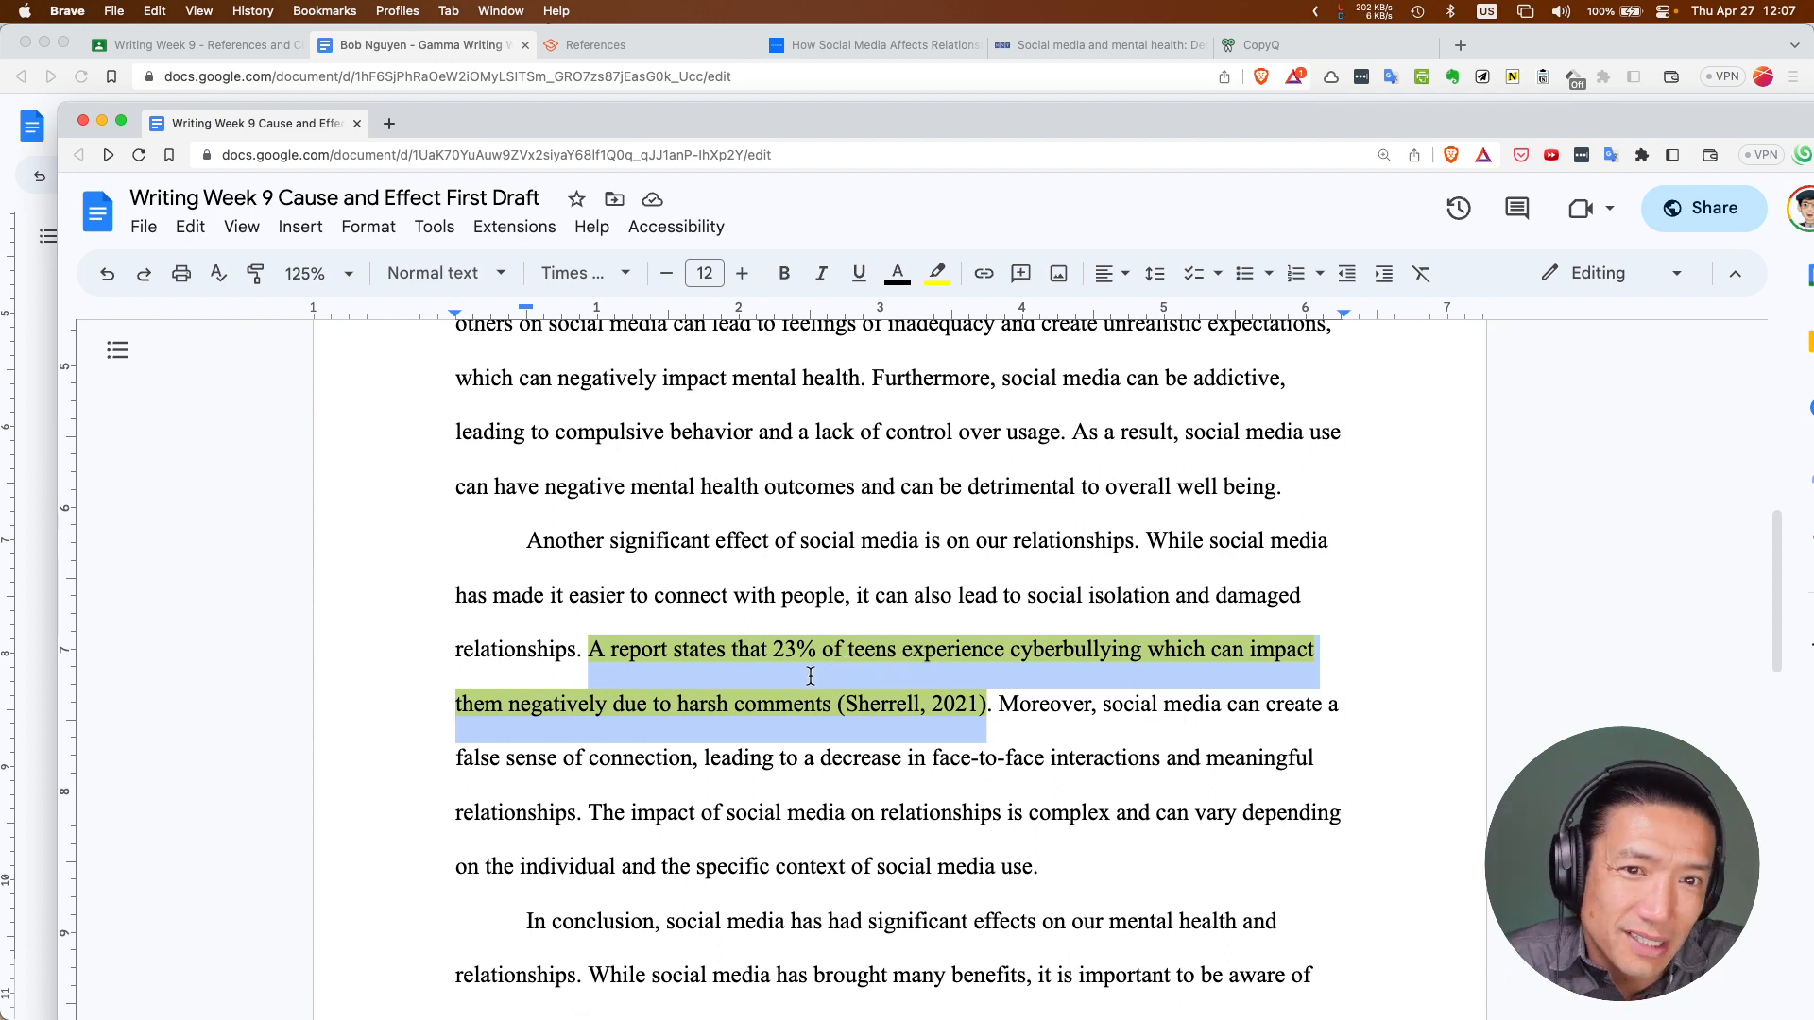
pyautogui.click(734, 731)
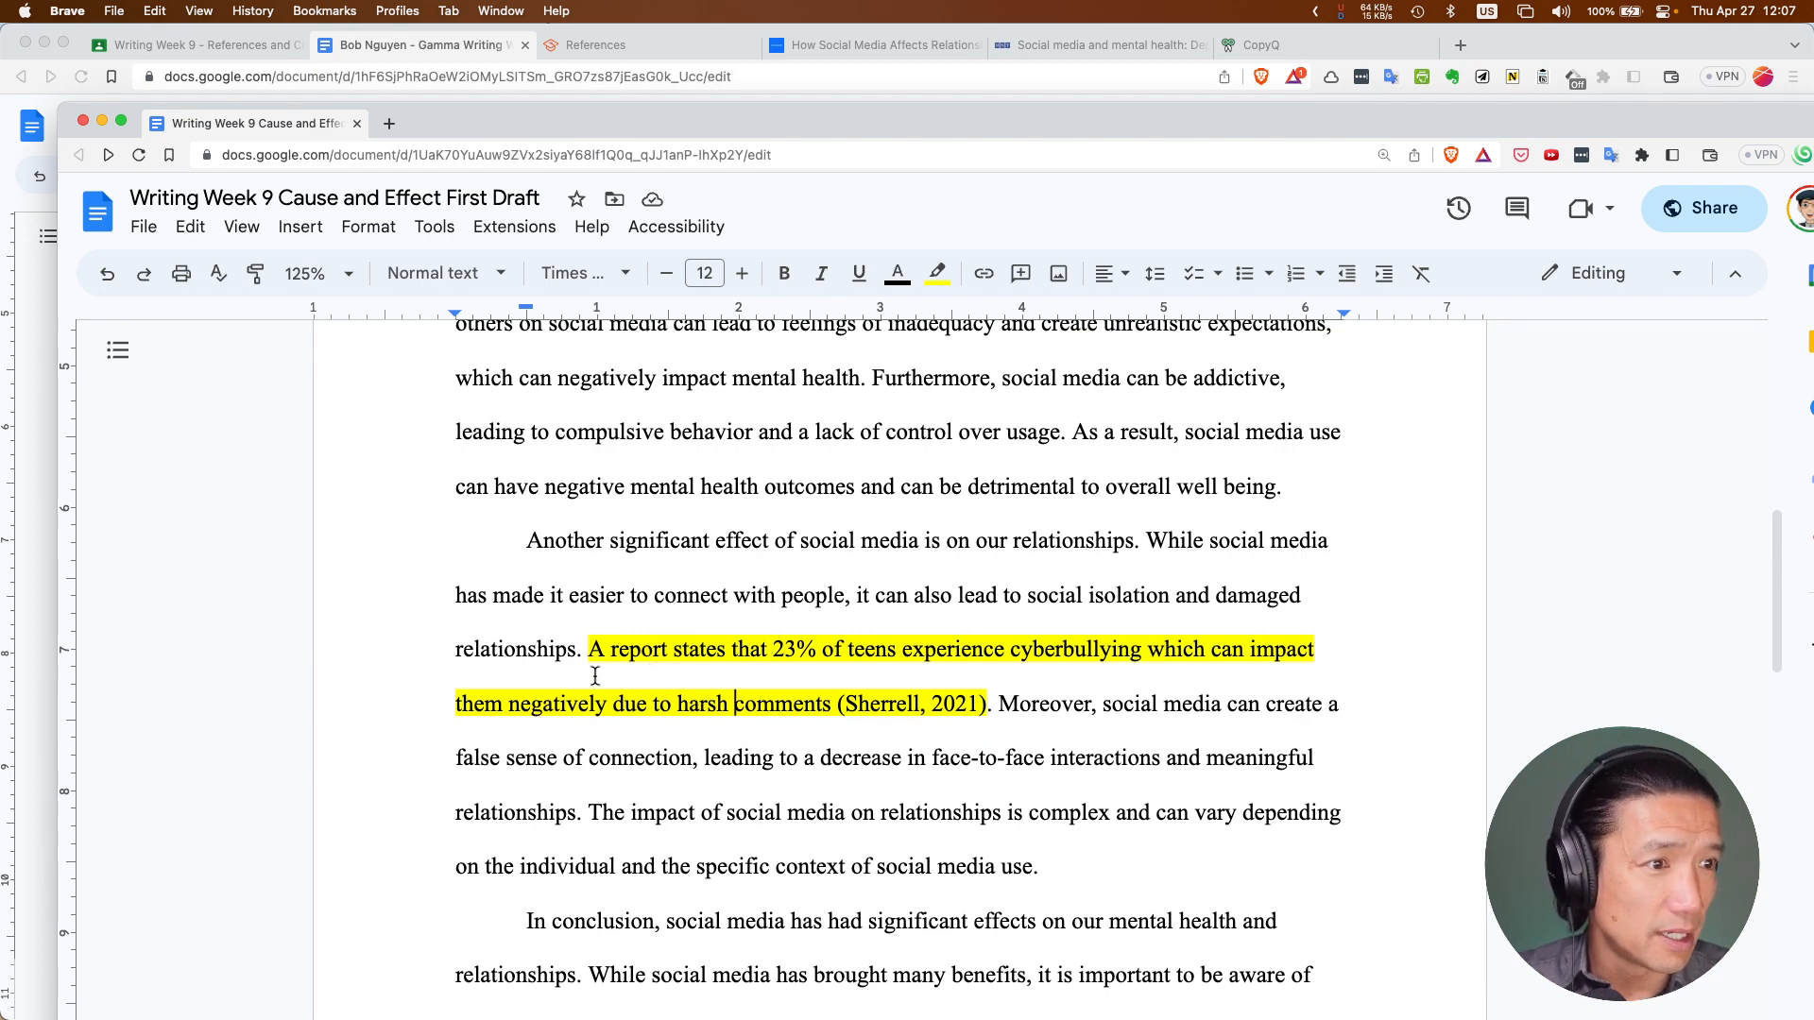
pyautogui.scroll(-3, 983, 681)
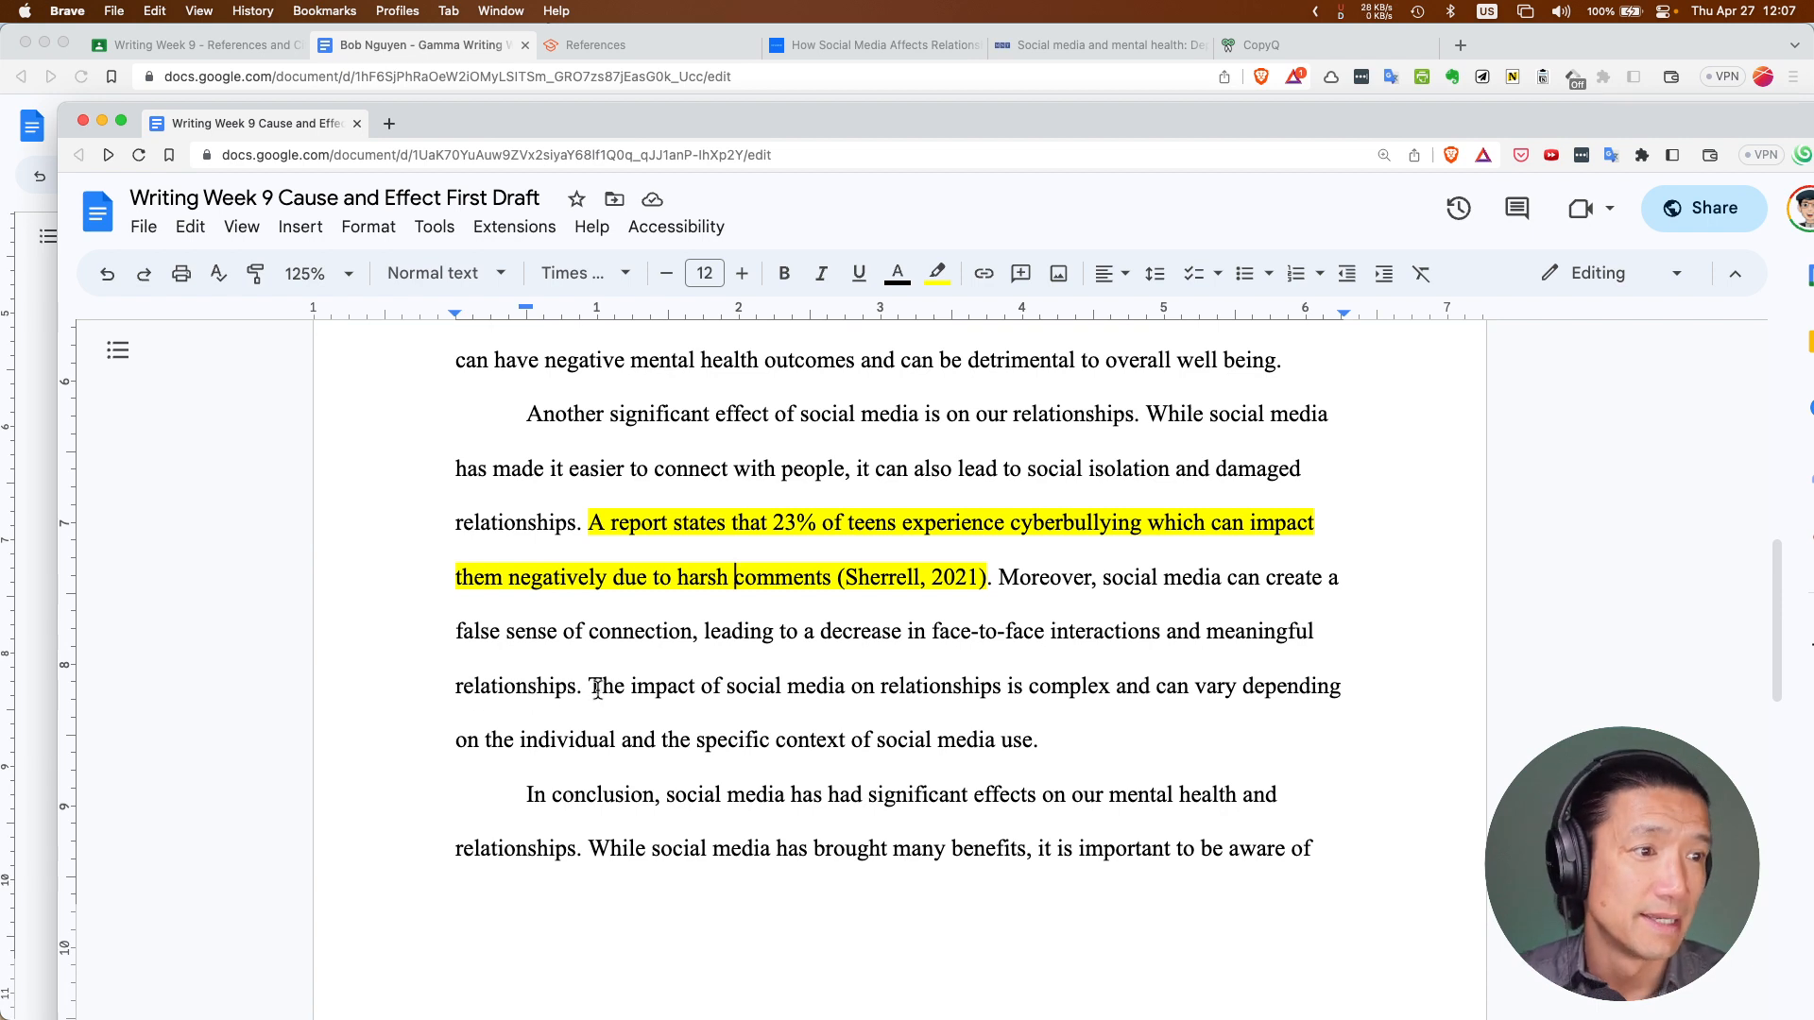
pyautogui.moveTo(586, 689)
pyautogui.mouseDown()
pyautogui.moveTo(633, 697)
pyautogui.moveTo(588, 689)
pyautogui.mouseUp()
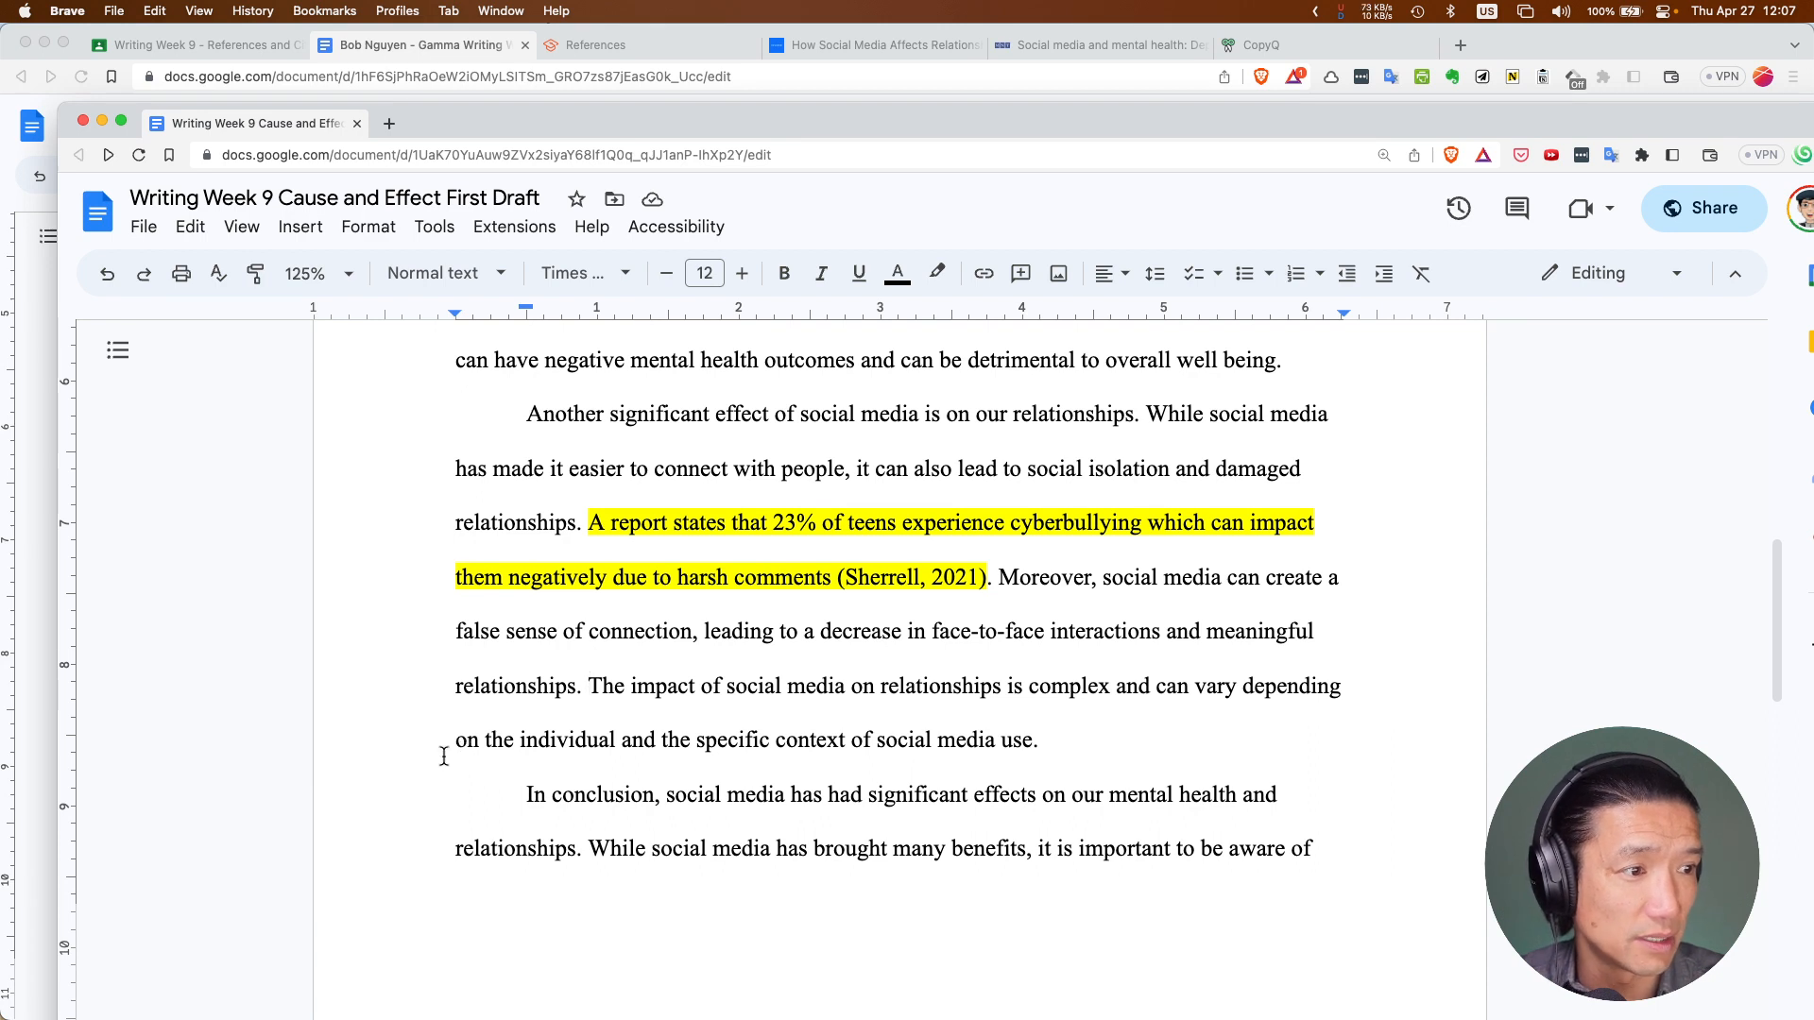
pyautogui.scroll(-3, 548, 762)
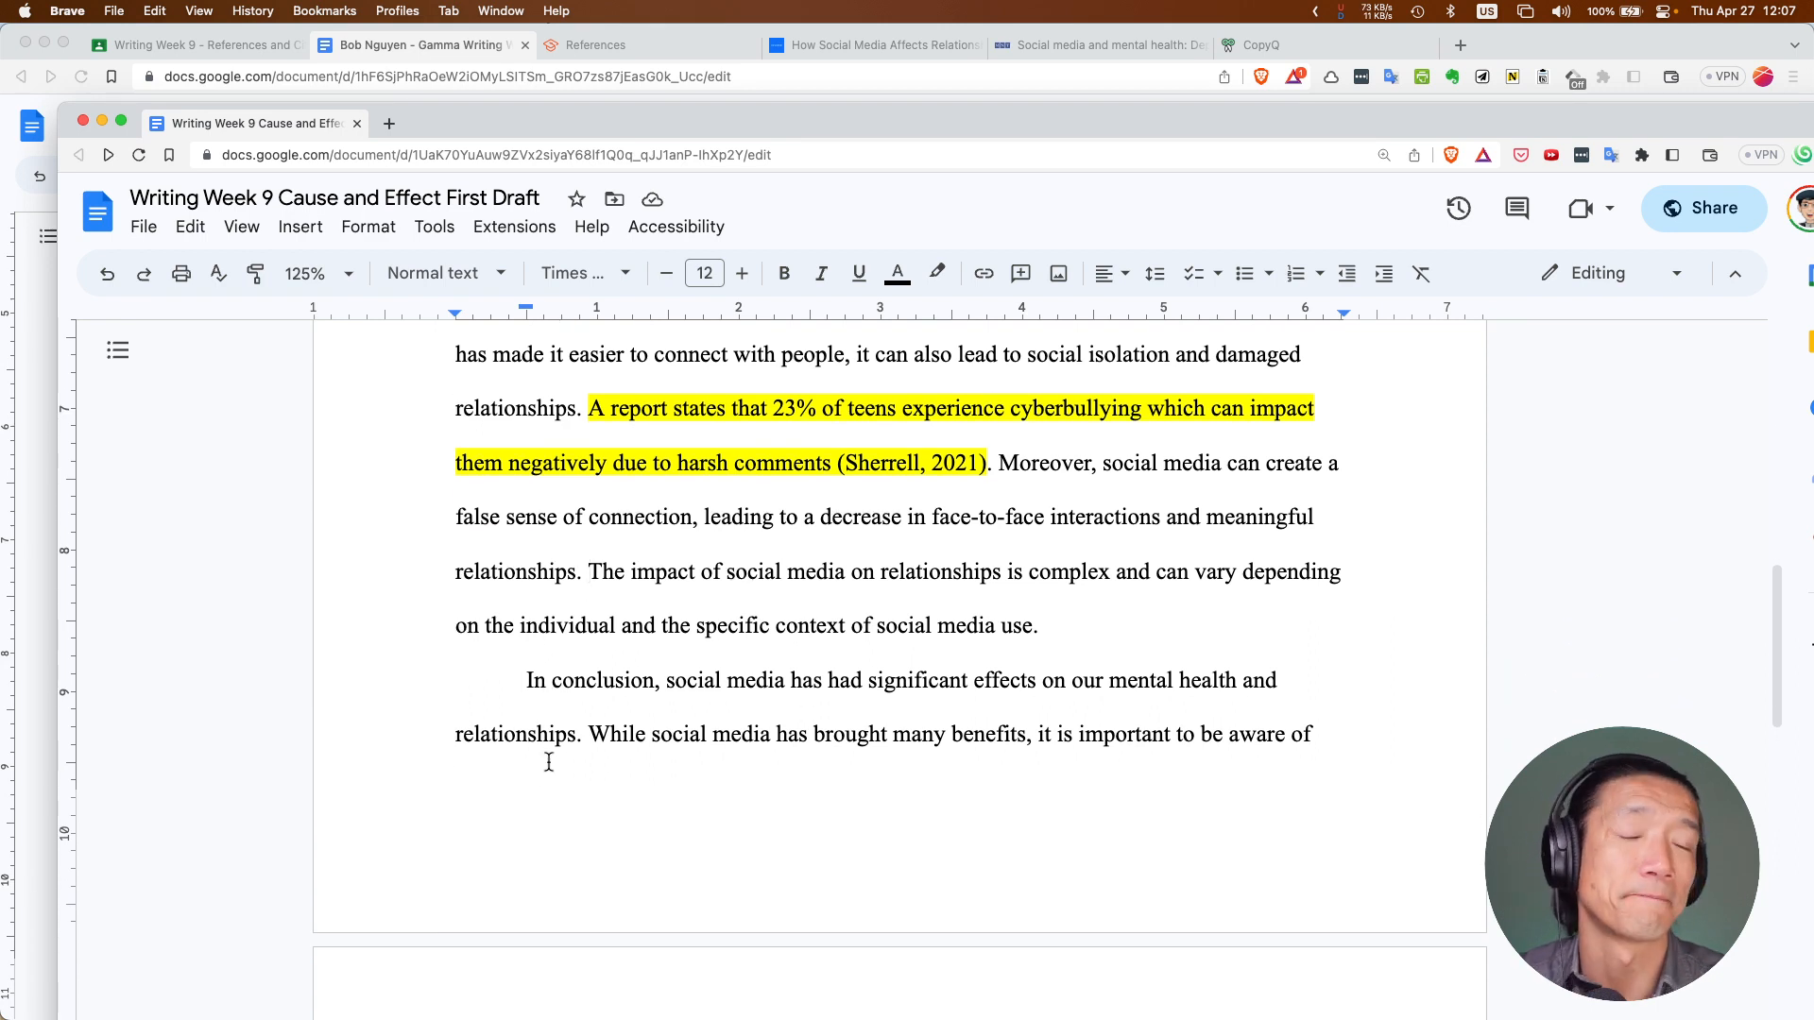
# Bold both occurrences of 'relationships', undoing an accidental paste
pyautogui.doubleClick(928, 567)
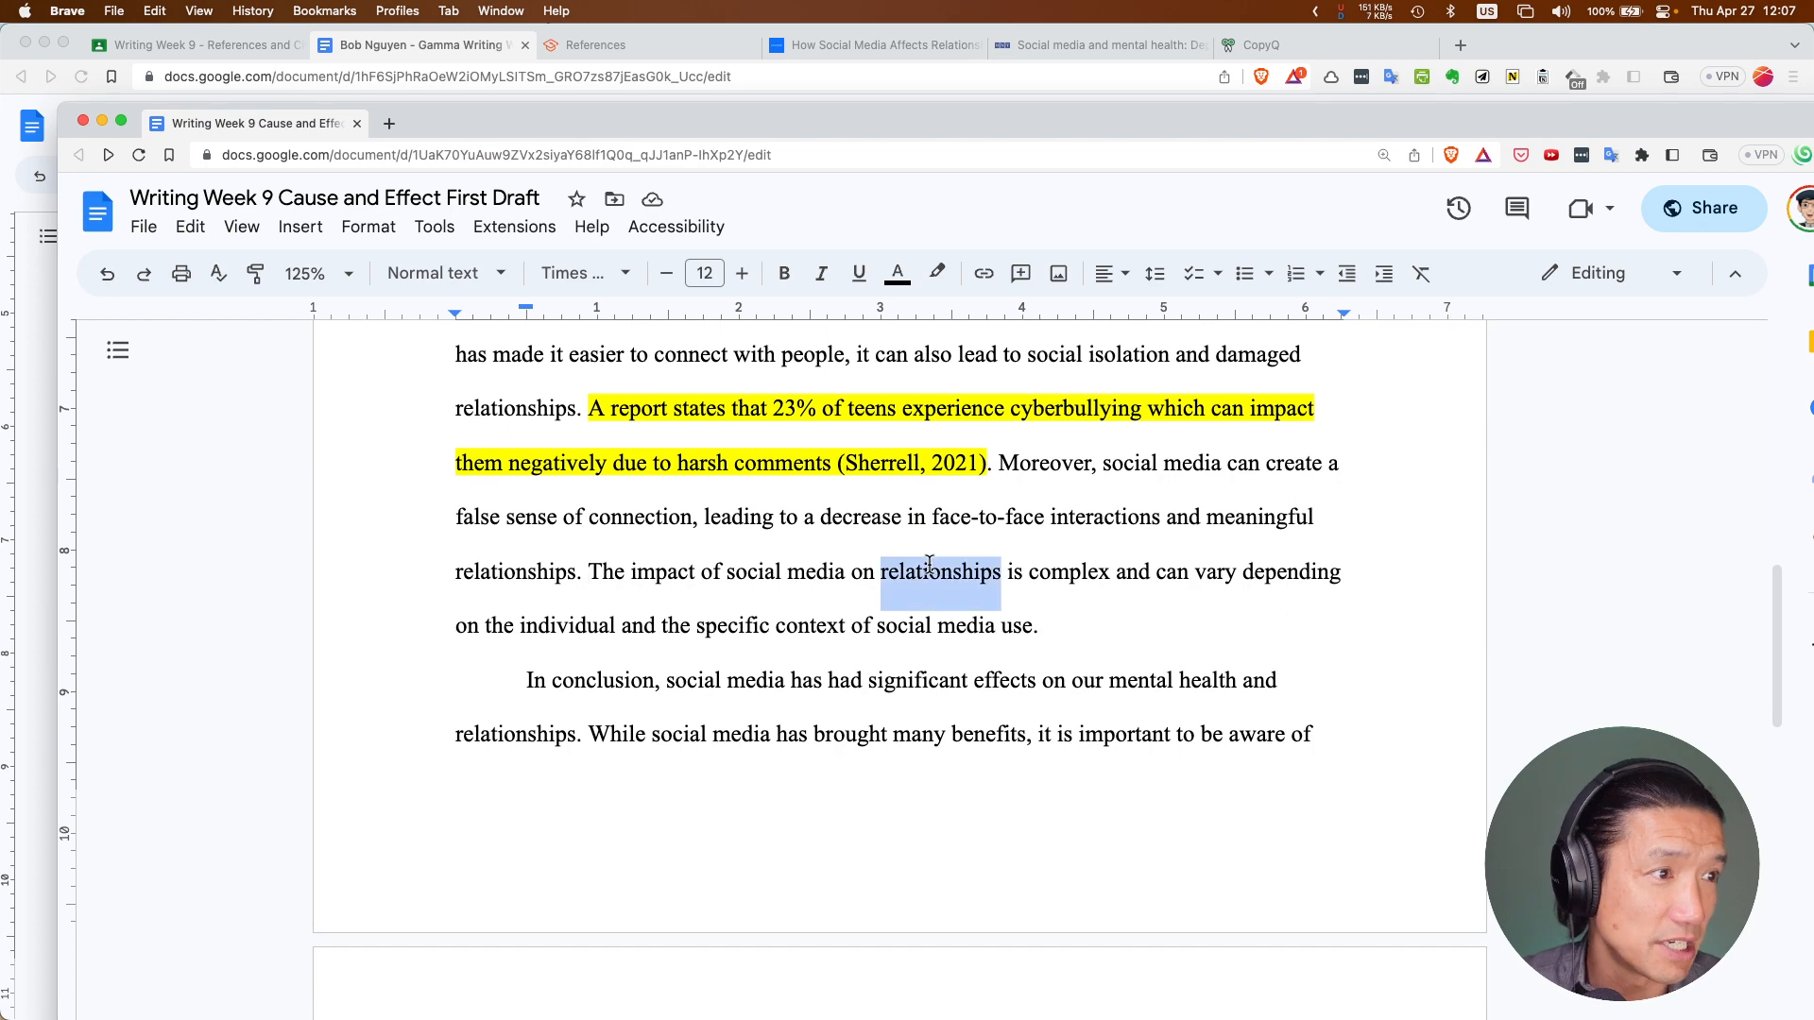
pyautogui.press('super+b')
pyautogui.scroll(3, 929, 572)
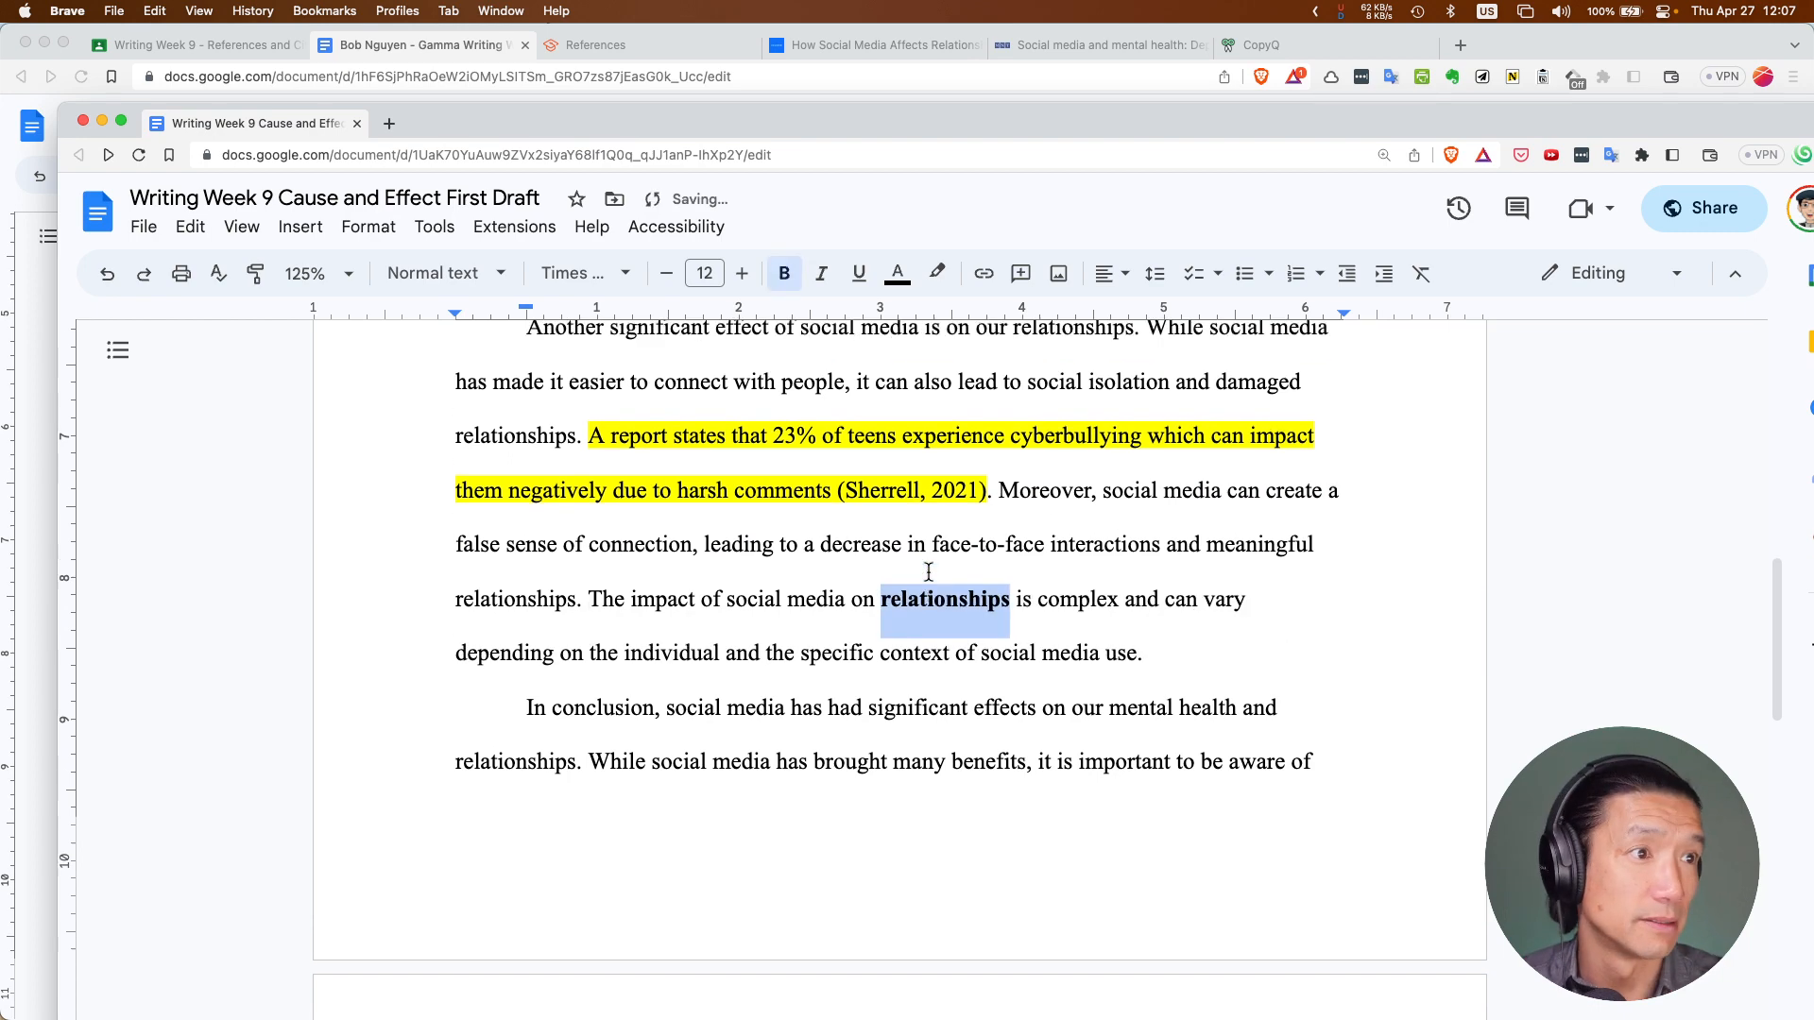
pyautogui.doubleClick(1052, 417)
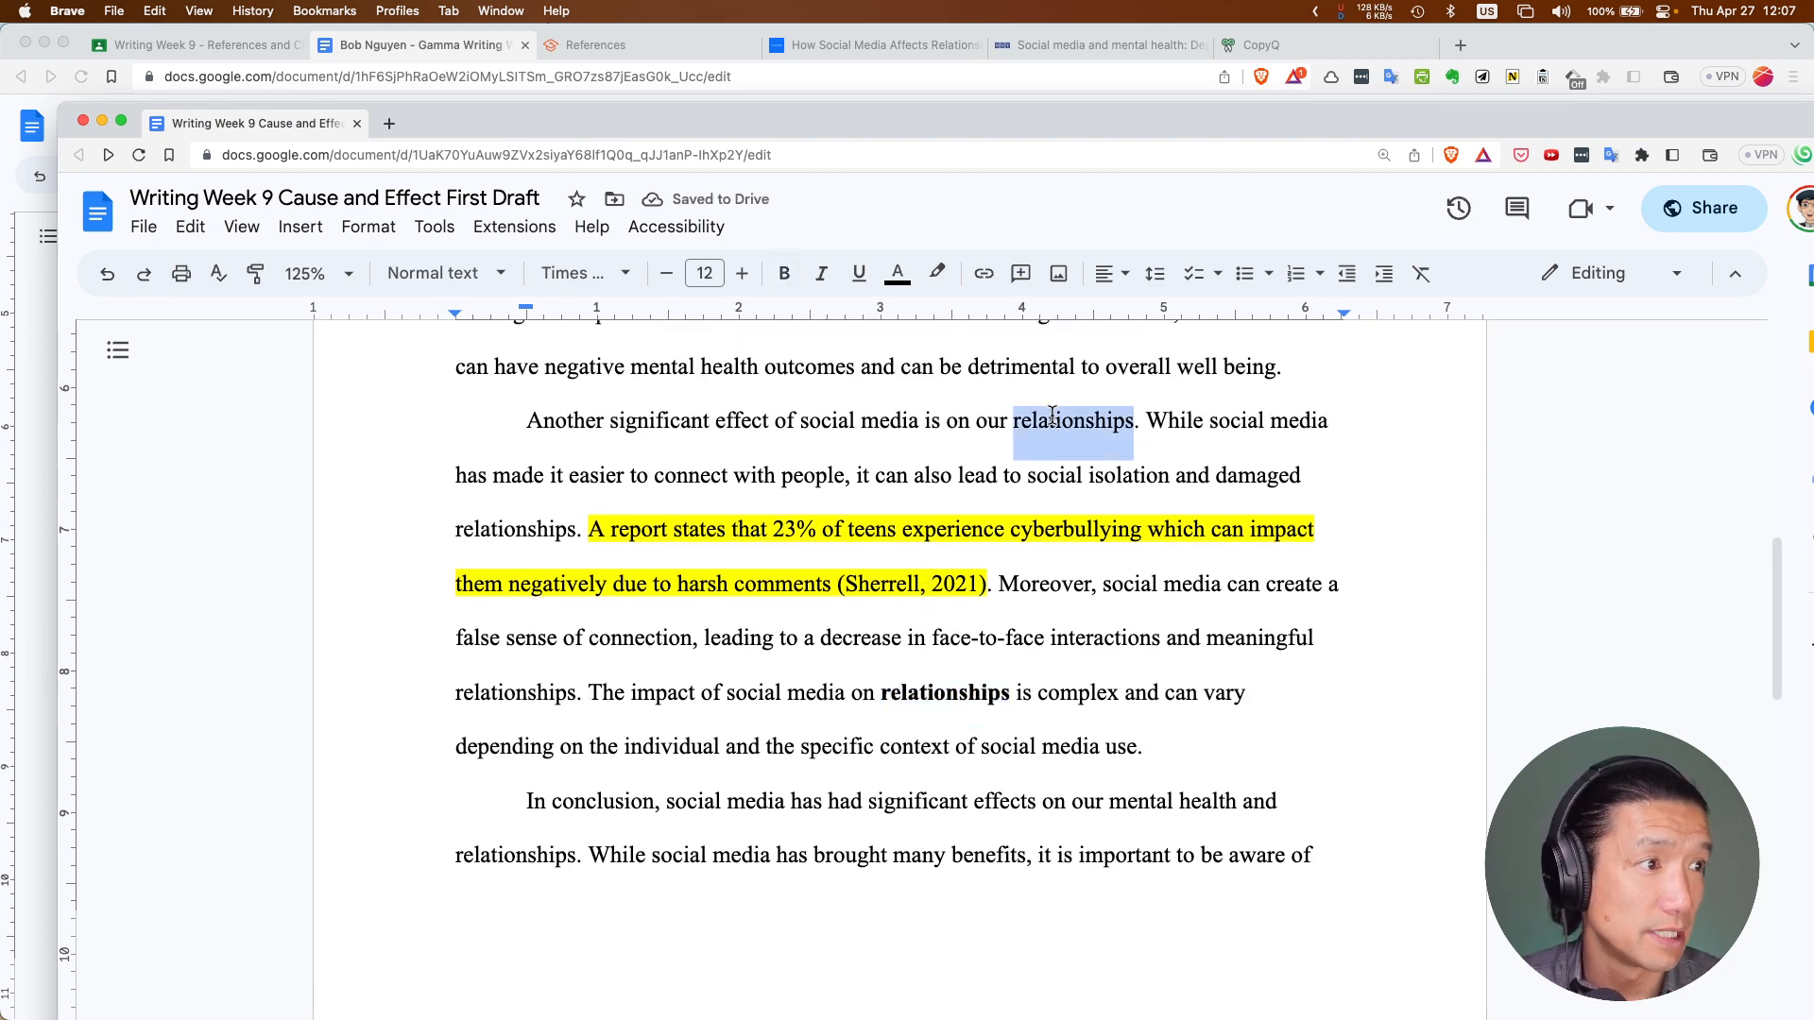
pyautogui.press('super+shift+v')
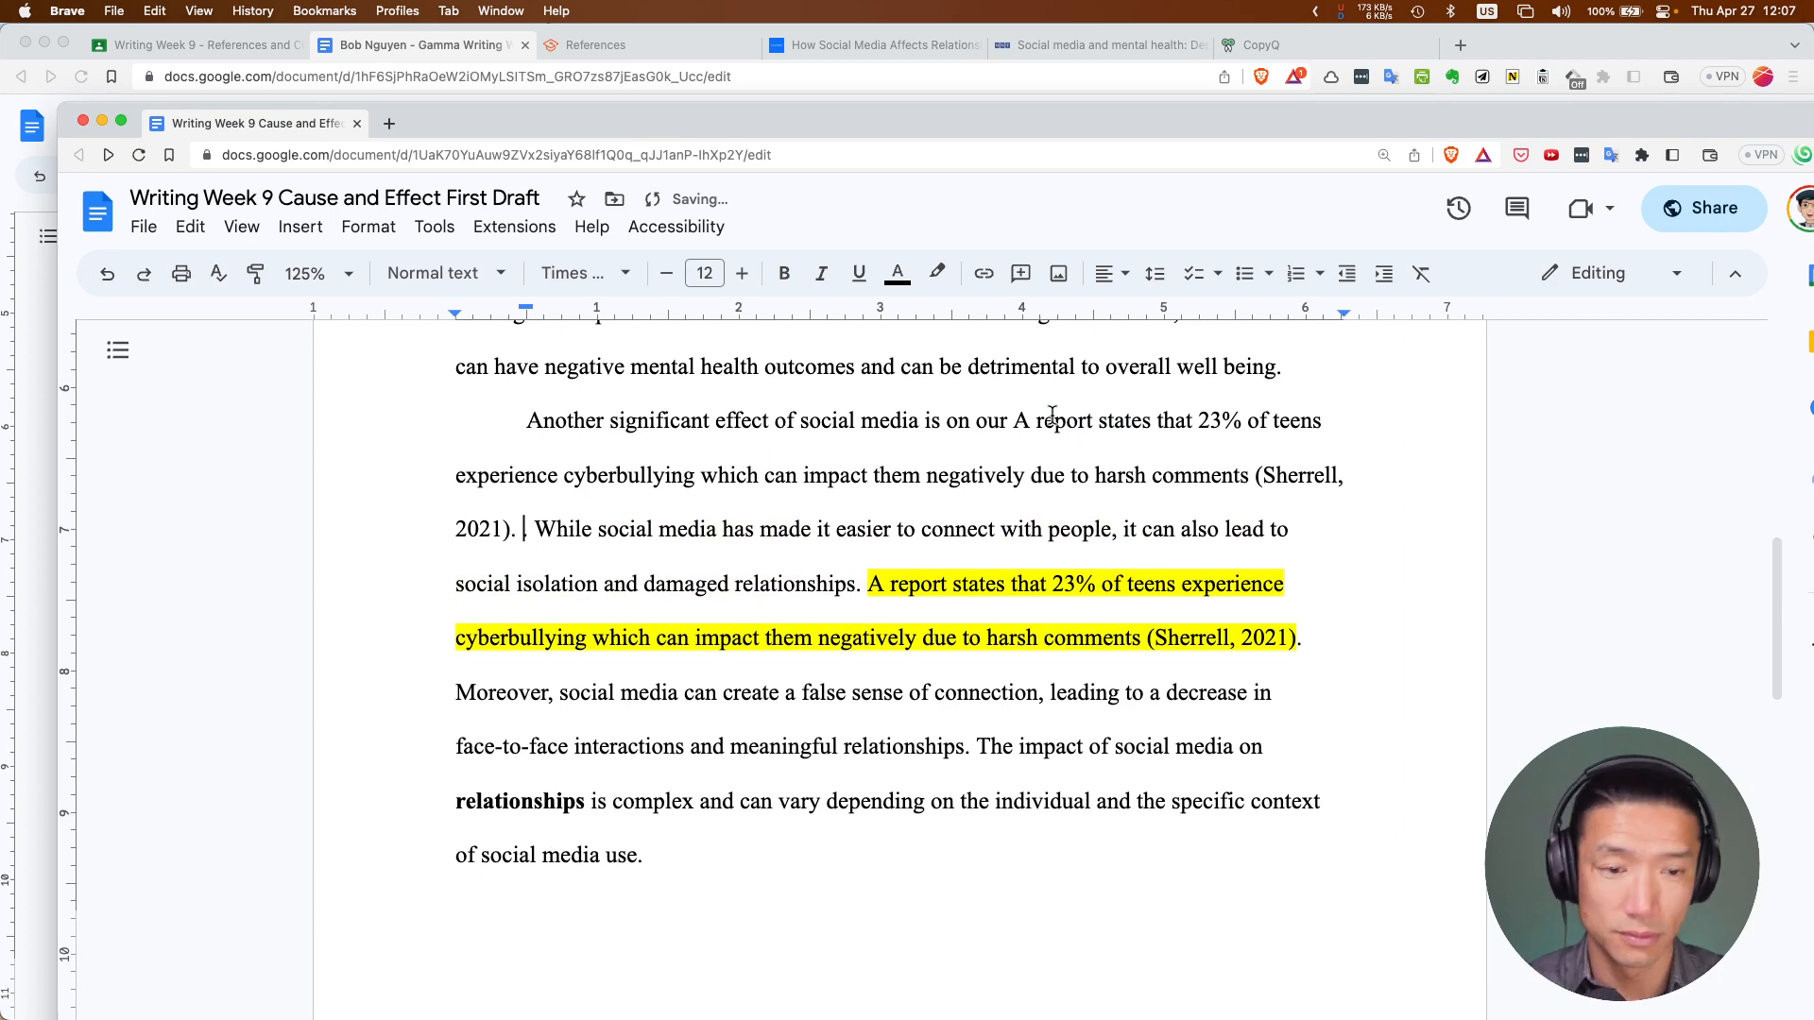
pyautogui.press('super+z')
pyautogui.press('super+b')
# Bold 'mental health' in the paragraph's opening sentence and in 'negative mental health outcomes'
pyautogui.scroll(5, 976, 451)
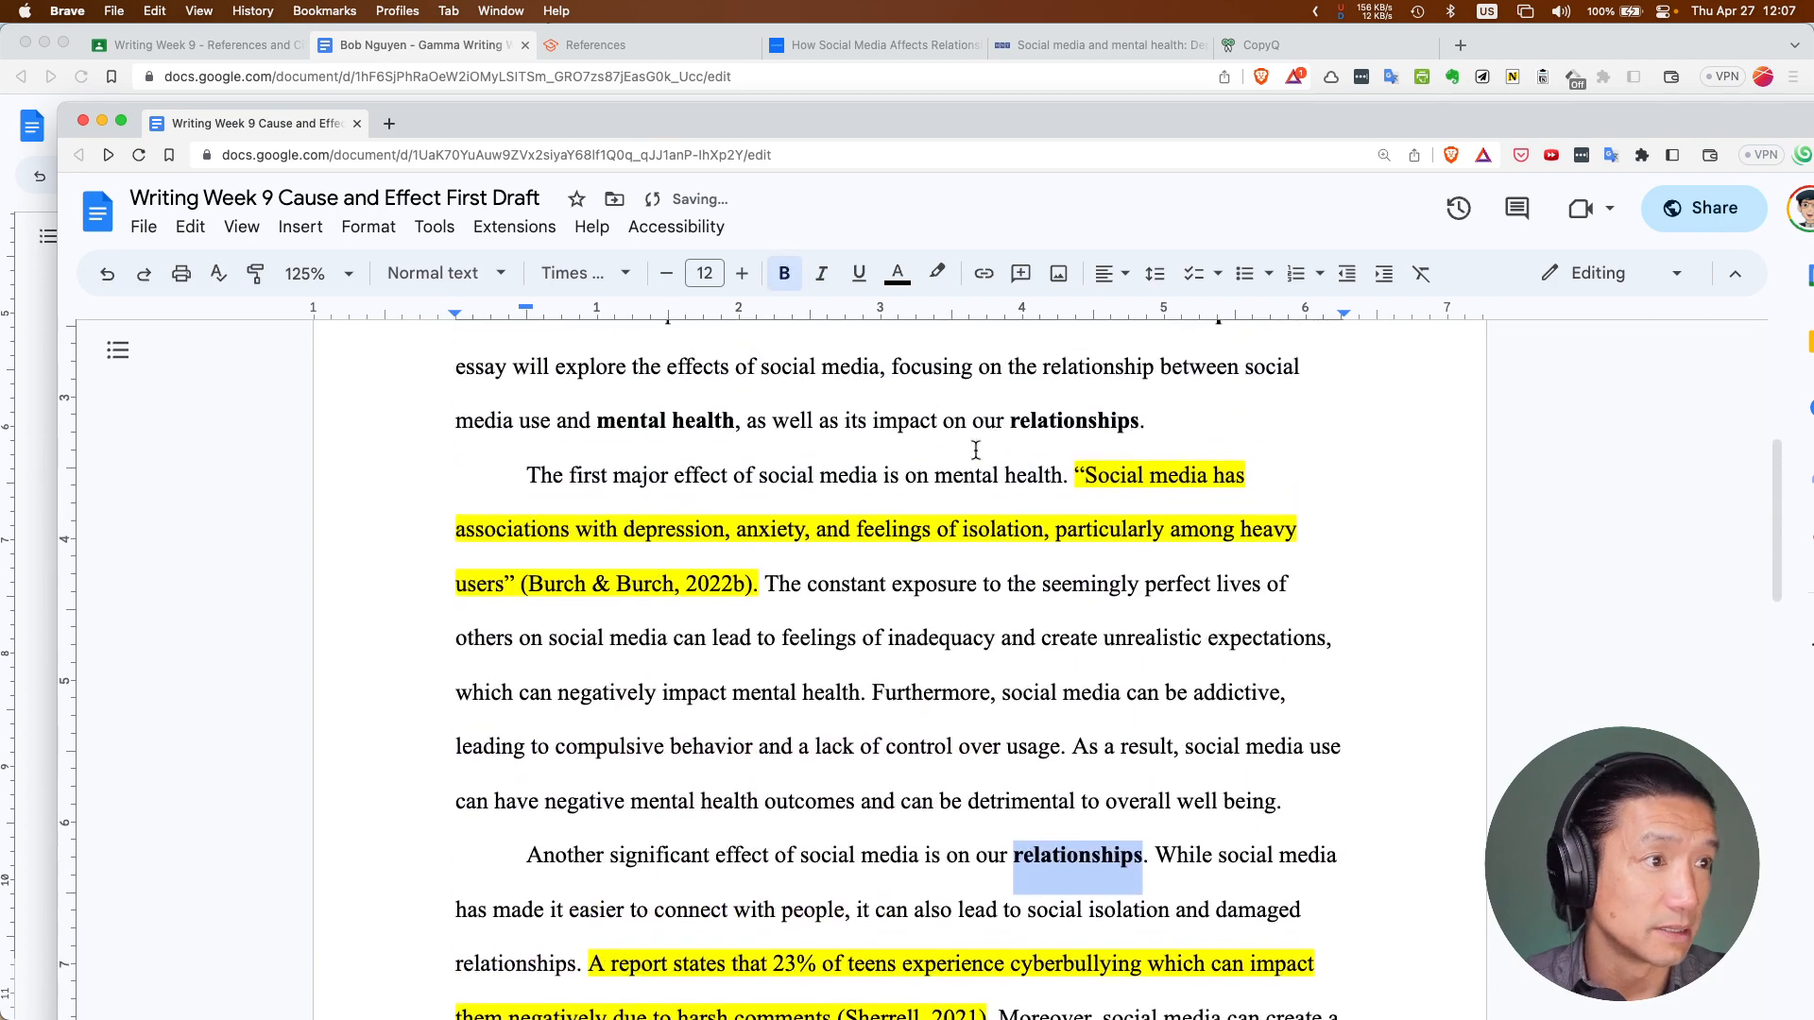
pyautogui.doubleClick(959, 475)
pyautogui.moveTo(935, 476); pyautogui.dragTo(1069, 476)
pyautogui.press('super+b')
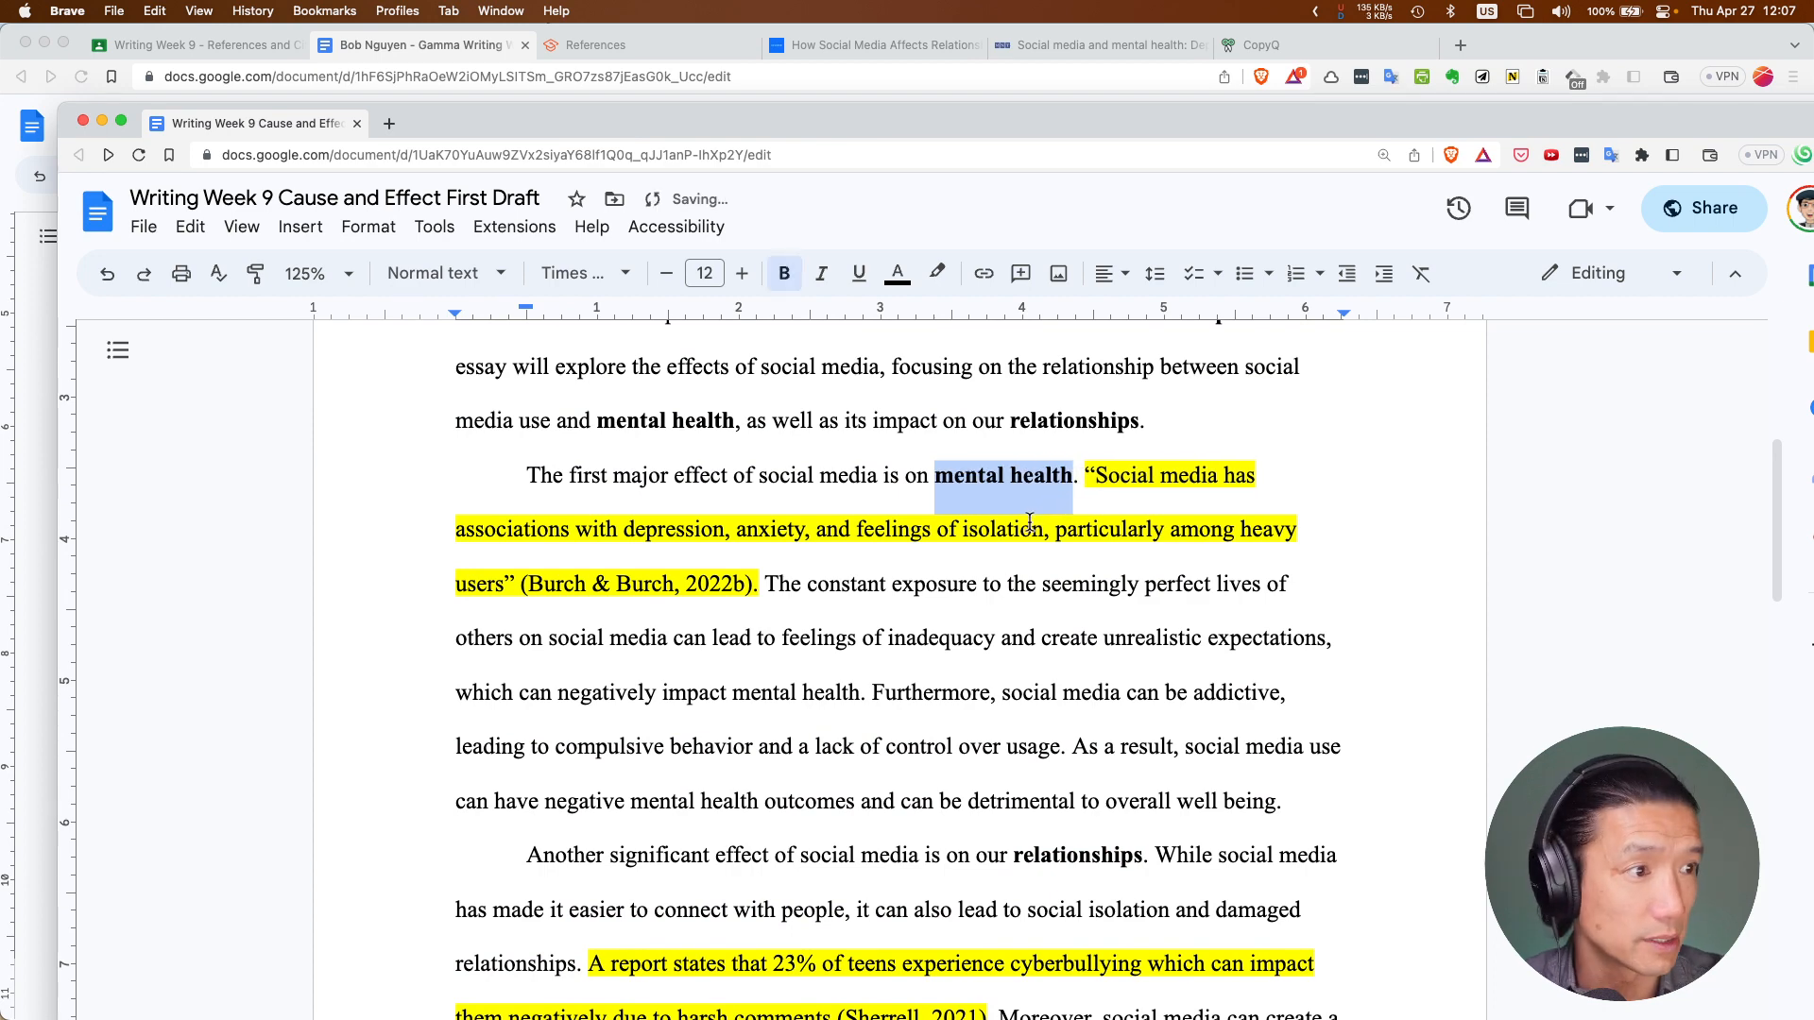
pyautogui.scroll(-1, 1029, 522)
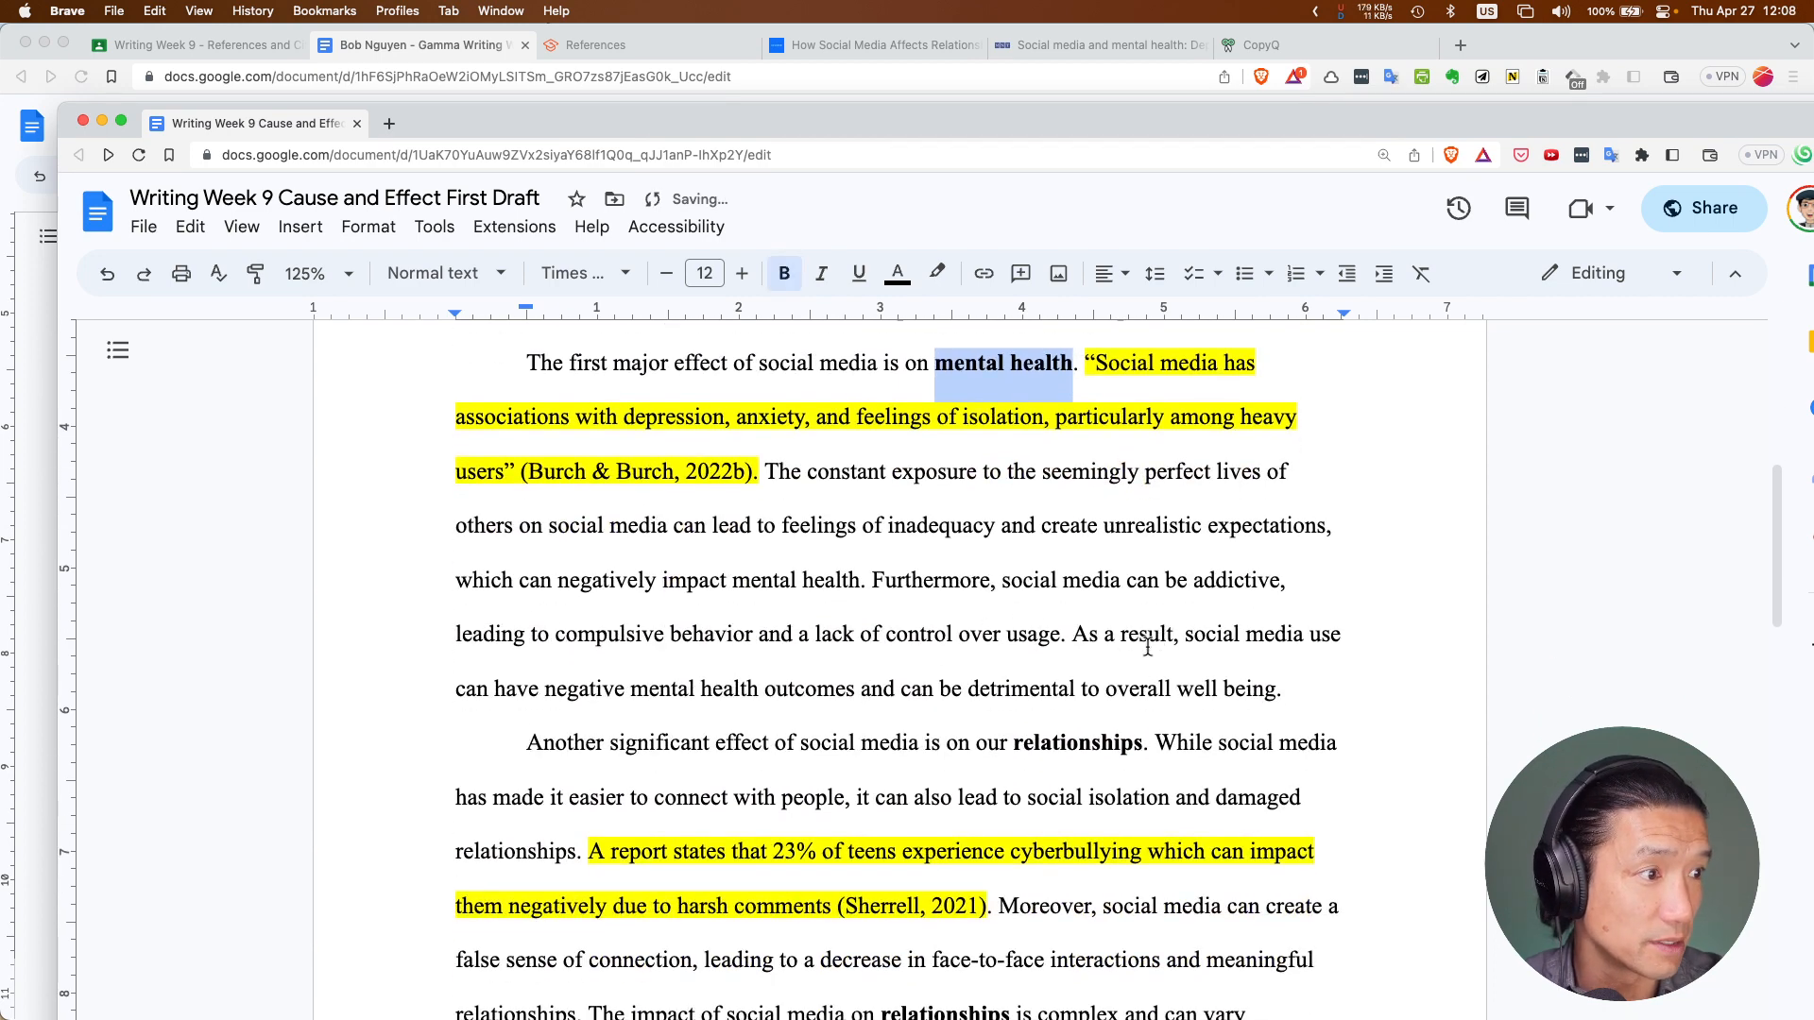
pyautogui.moveTo(630, 689); pyautogui.dragTo(760, 690)
pyautogui.press('super+b')
pyautogui.click(678, 714)
pyautogui.scroll(-2, 678, 714)
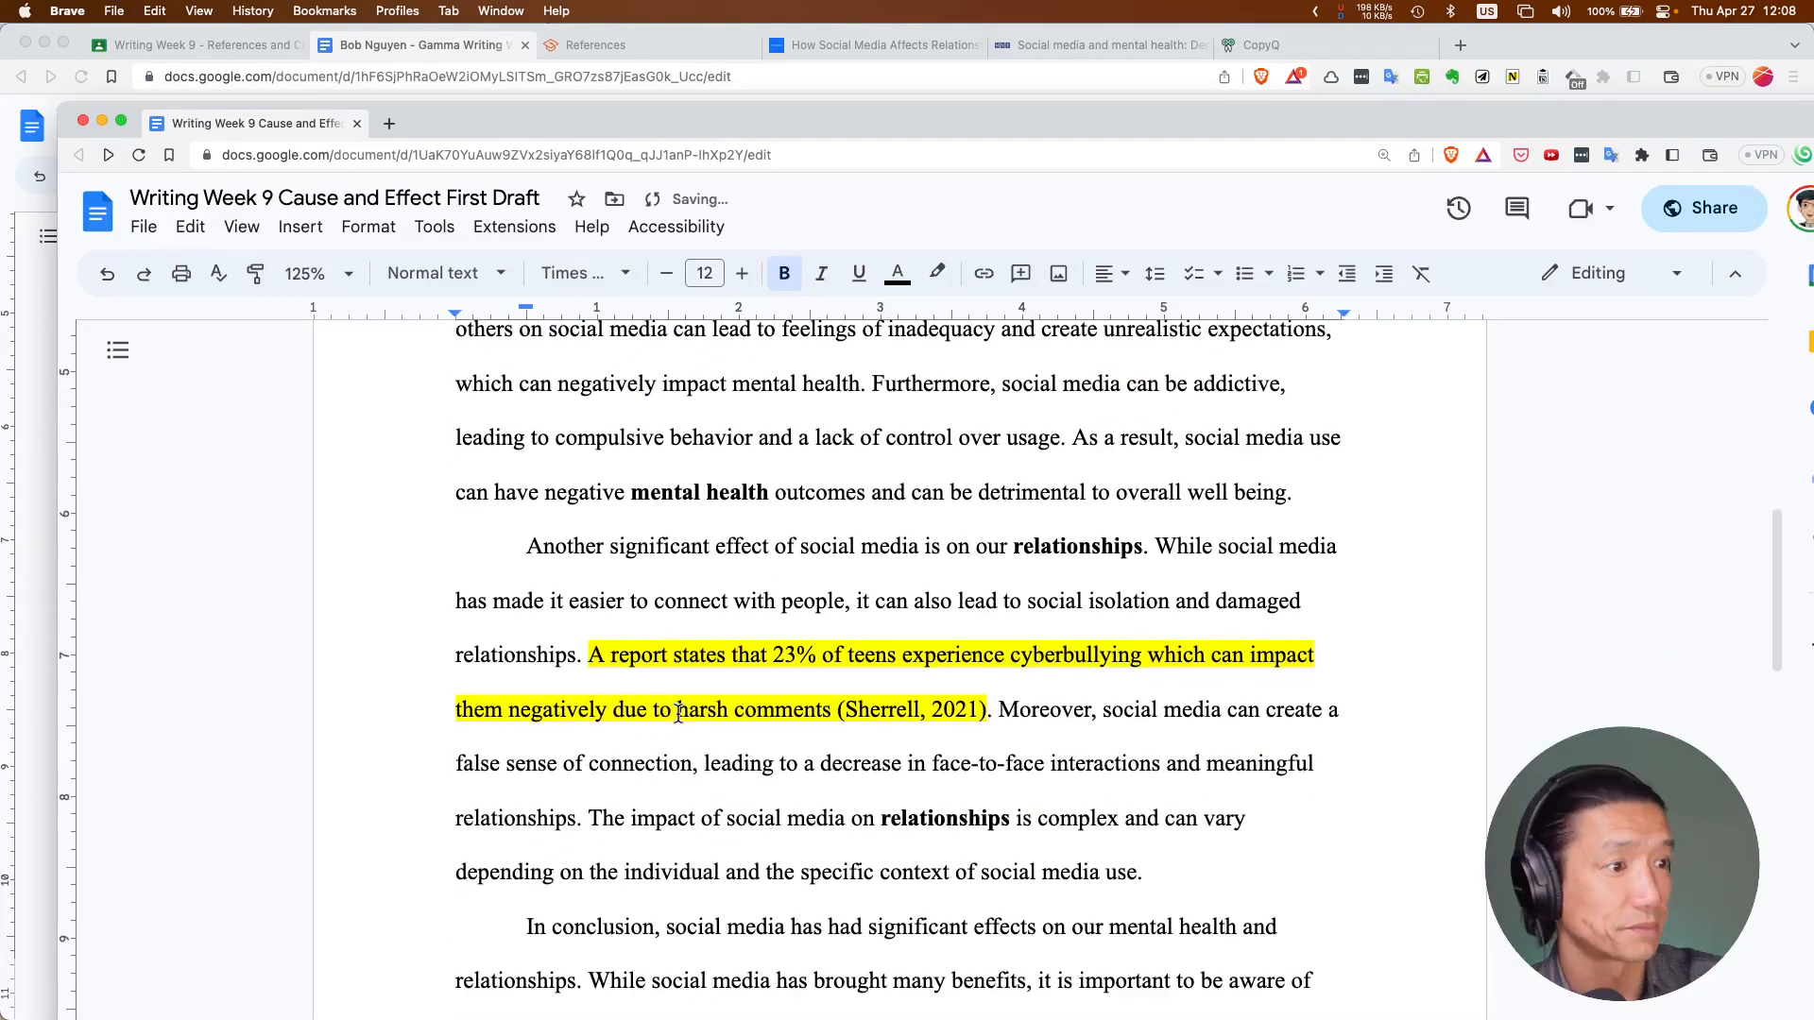
pyautogui.scroll(-1, 1023, 529)
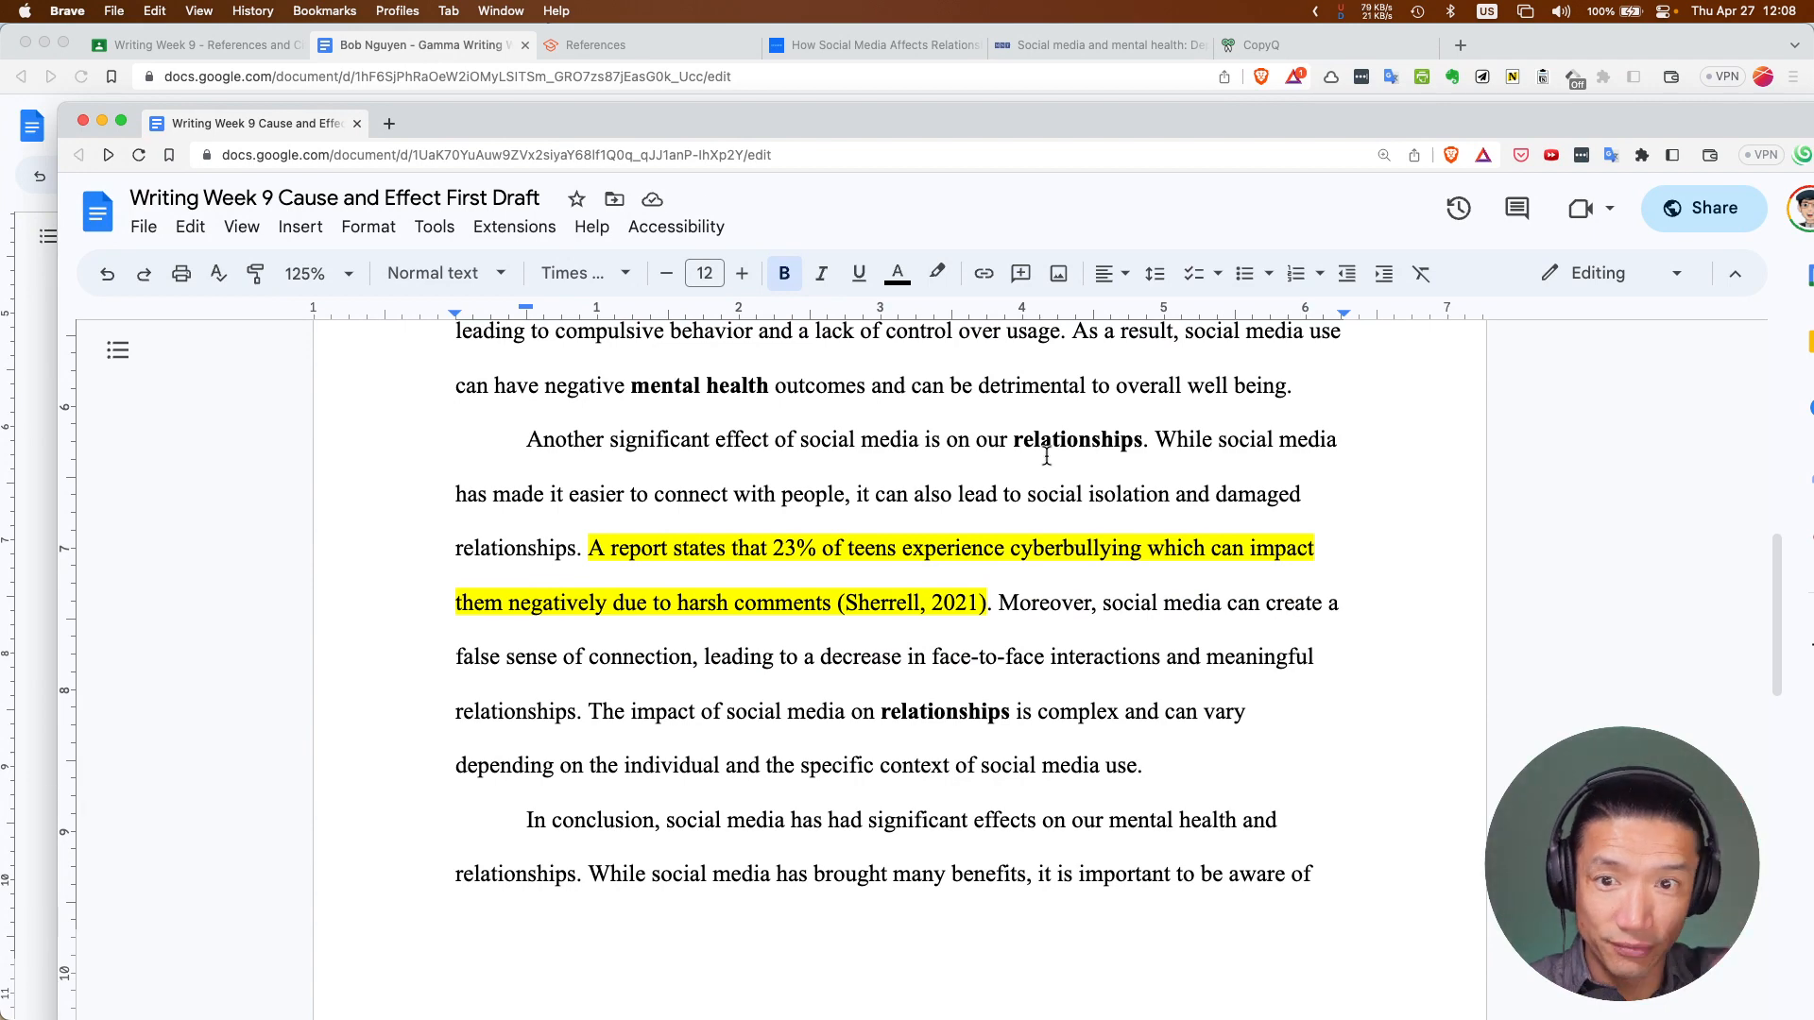
# Add a comma after 'In conclusion' at the start of the conclusion
pyautogui.scroll(-2, 931, 650)
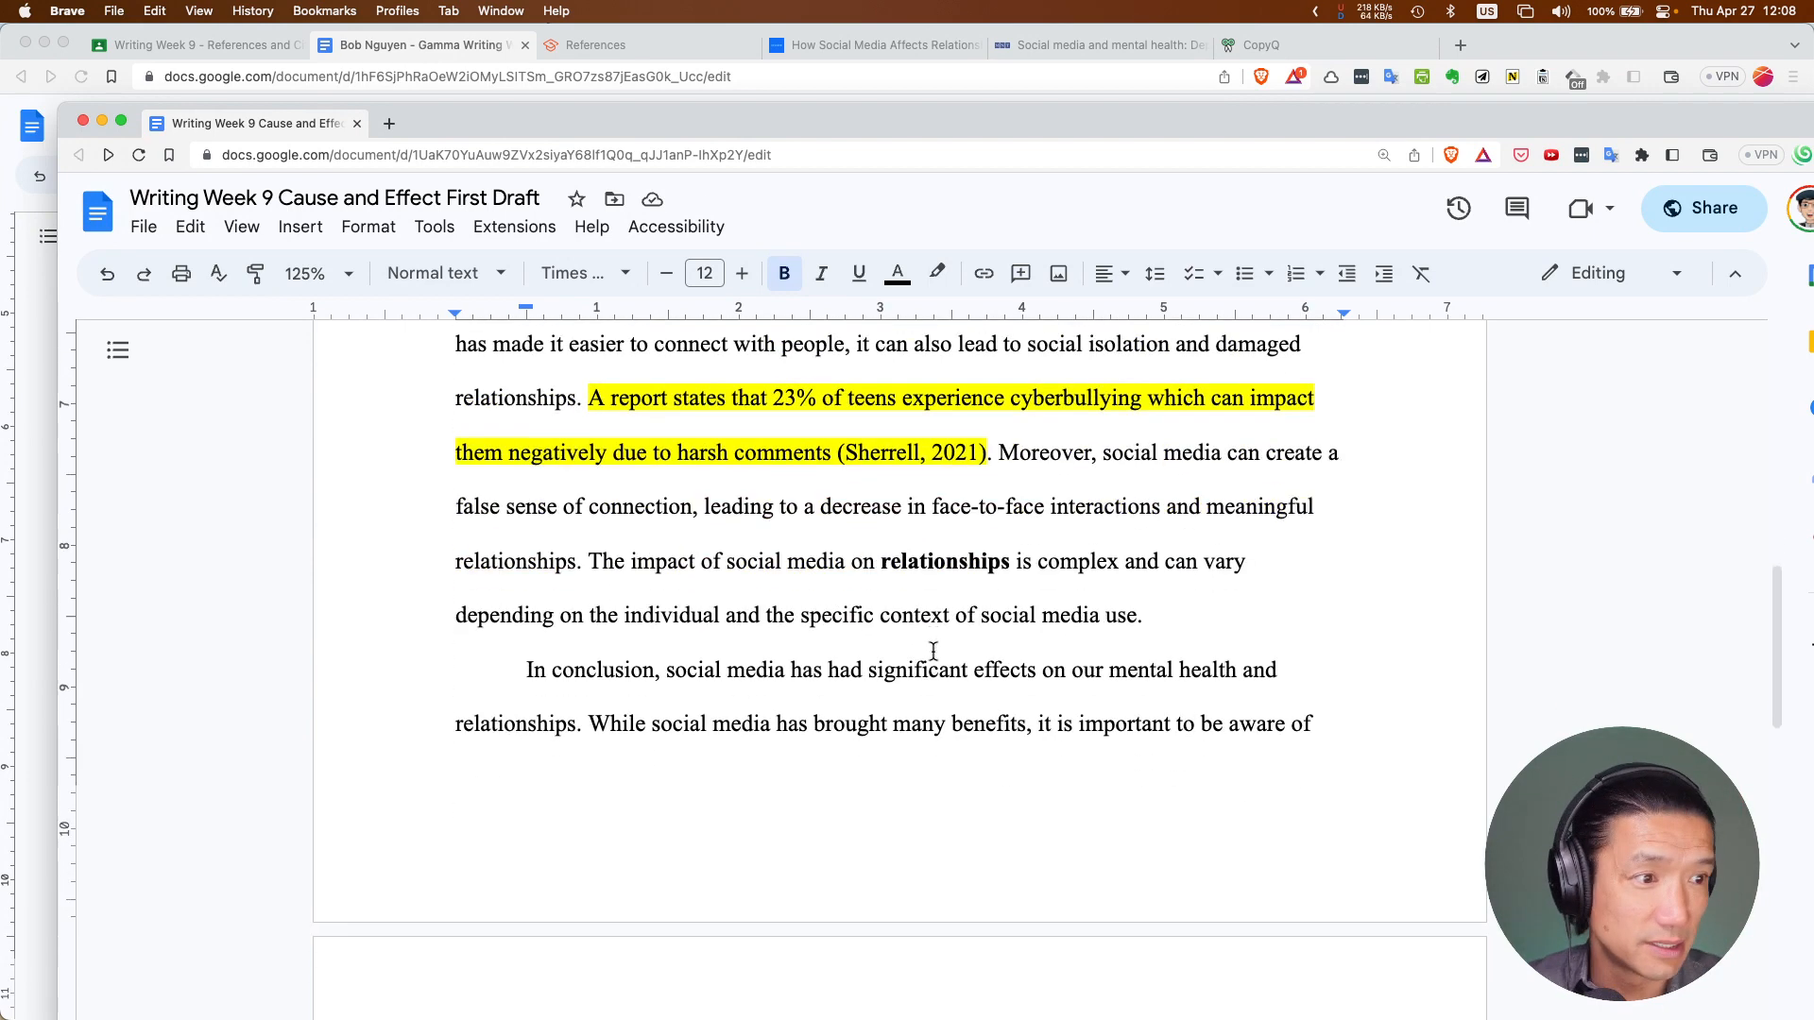
pyautogui.scroll(1, 933, 652)
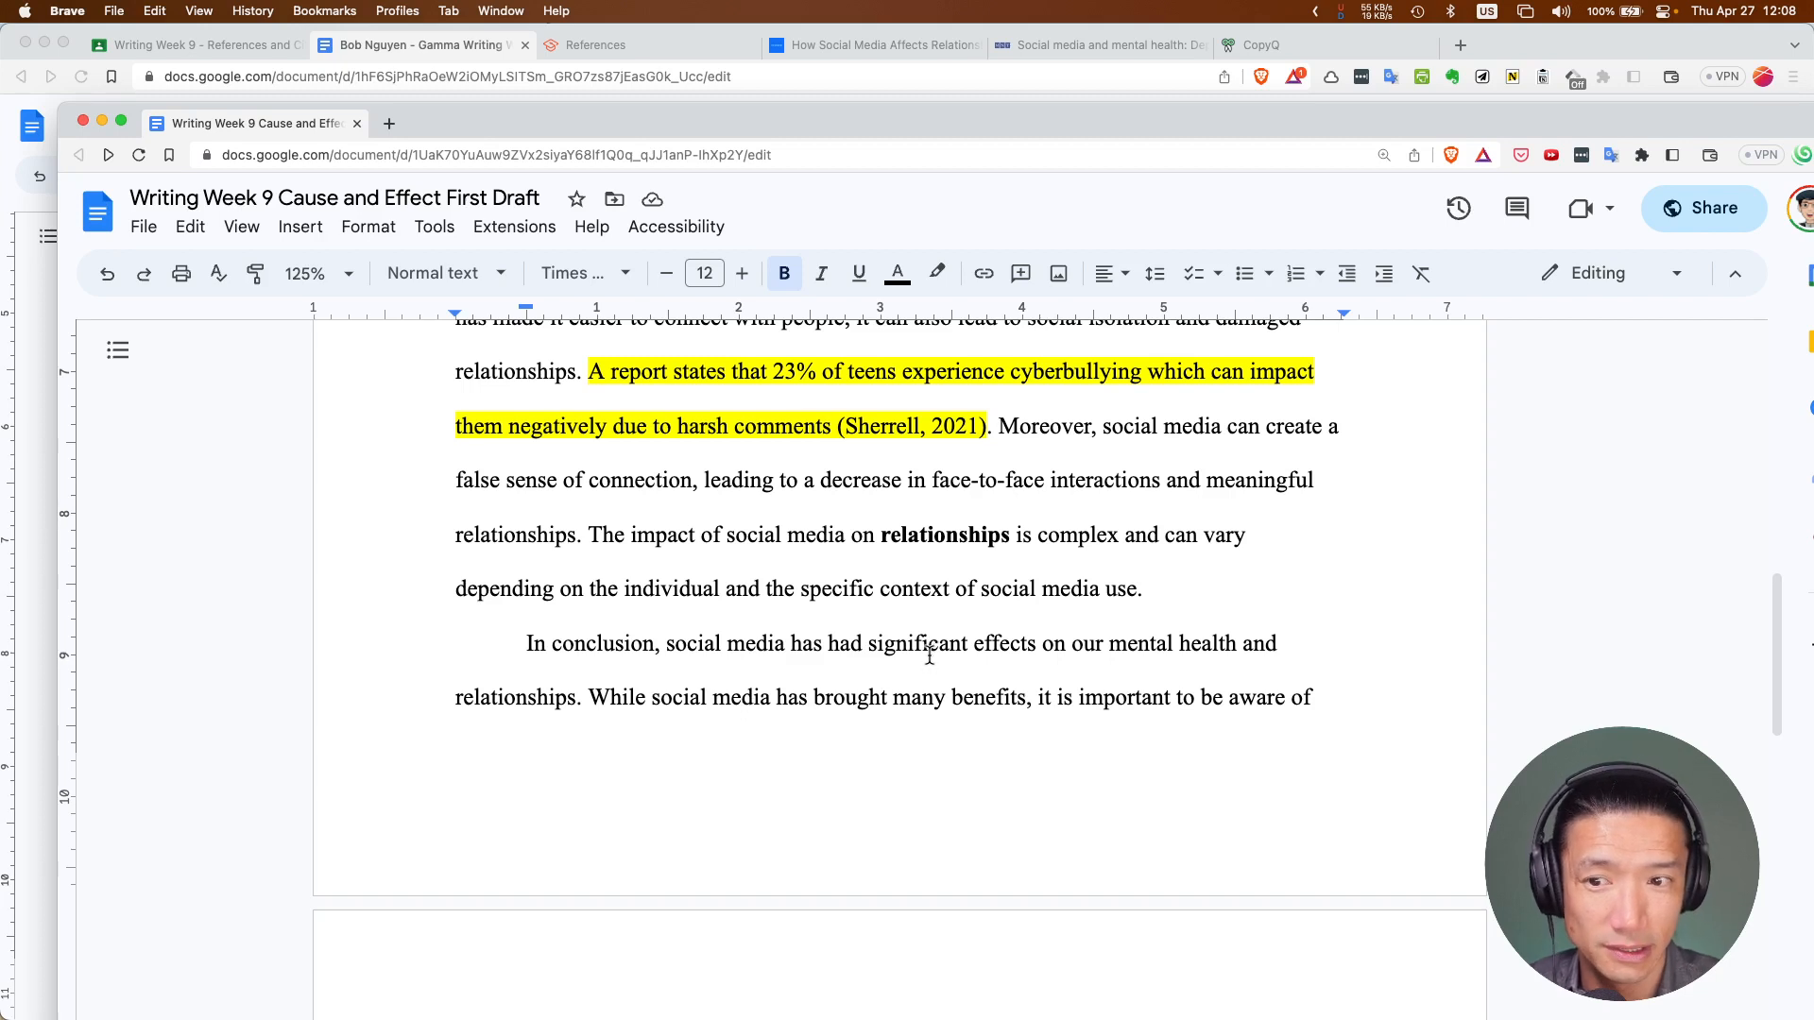
pyautogui.scroll(-1, 933, 652)
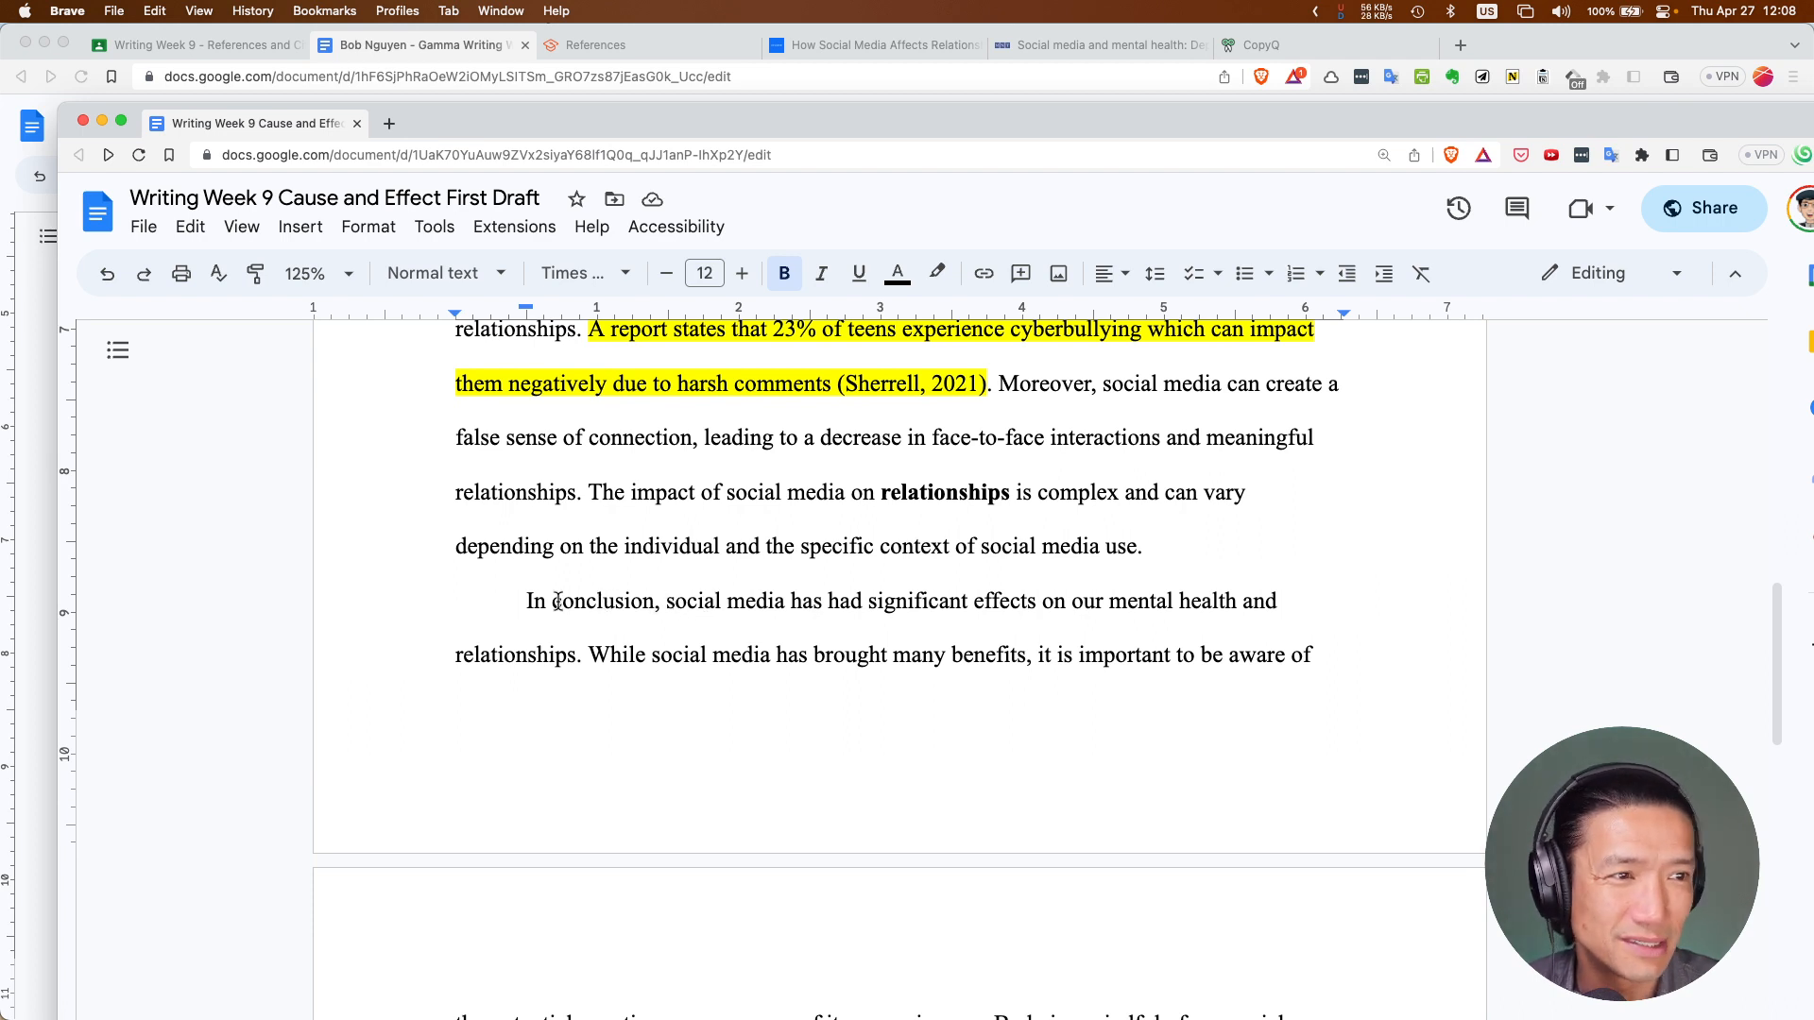
pyautogui.moveTo(526, 602); pyautogui.dragTo(657, 603)
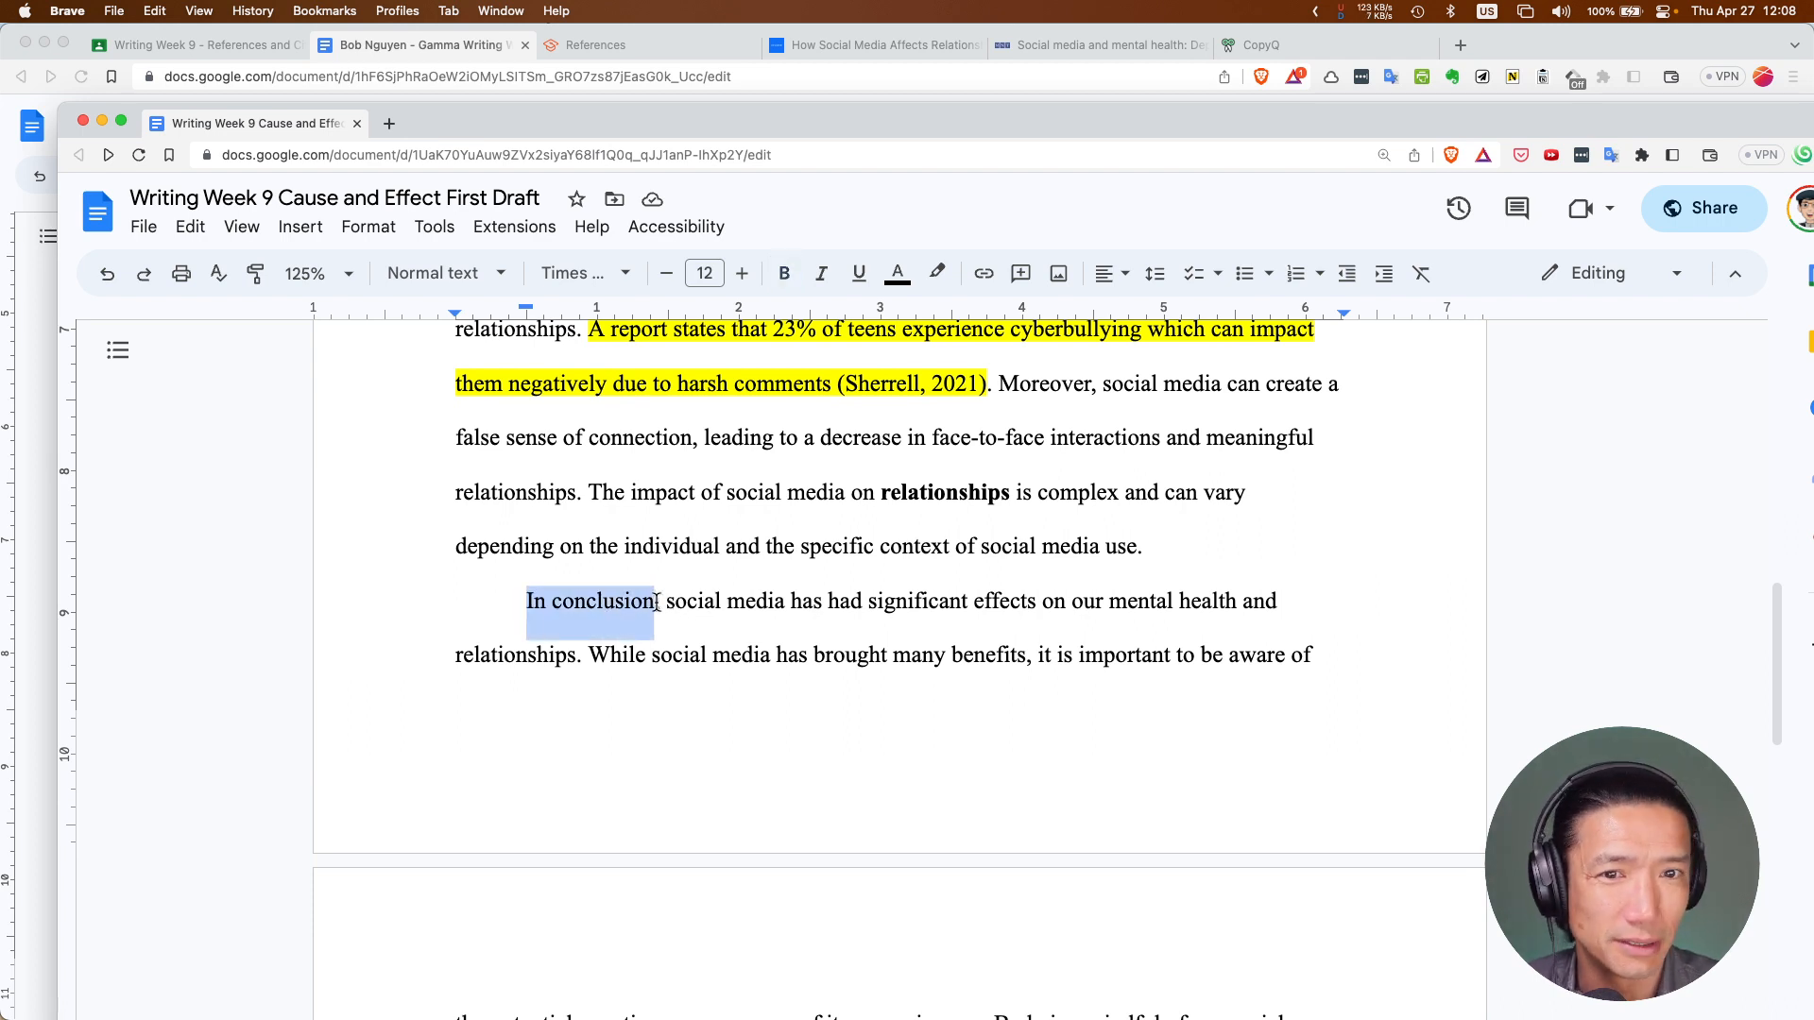
pyautogui.click(657, 604)
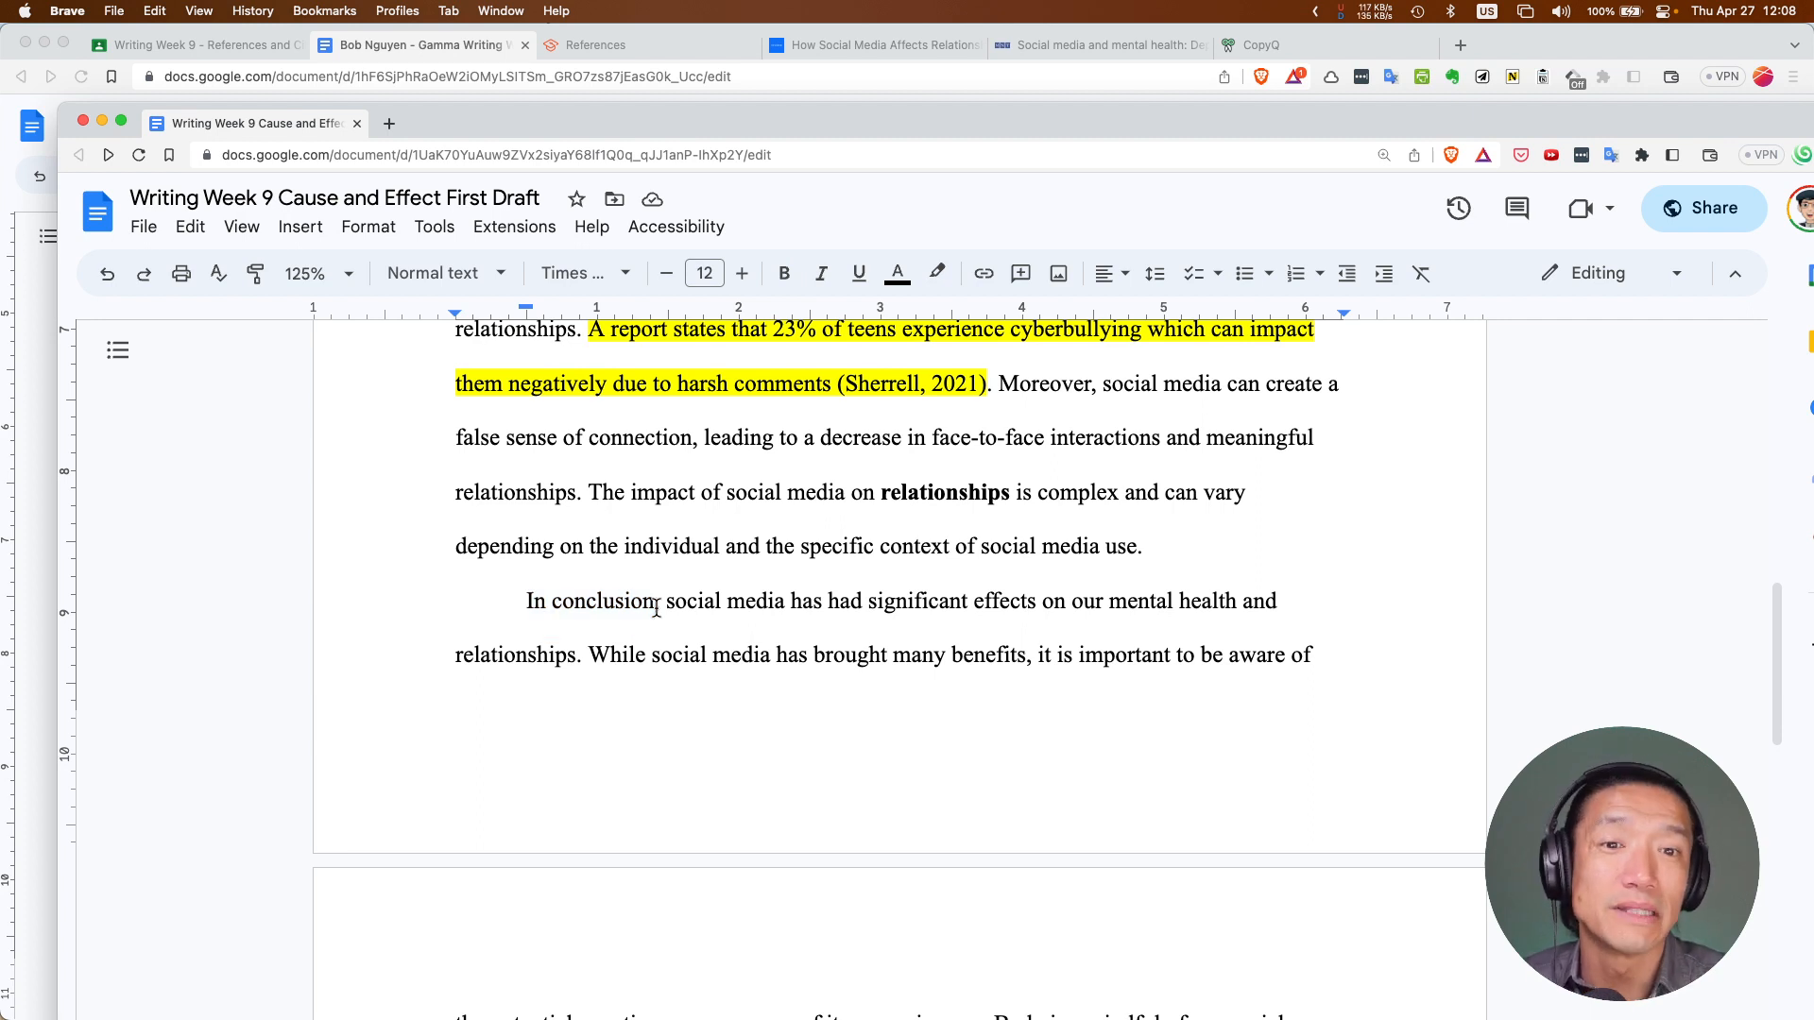
pyautogui.write(',')
# Scroll down to show the conclusion's end and the References heading with its links
pyautogui.scroll(-6, 656, 608)
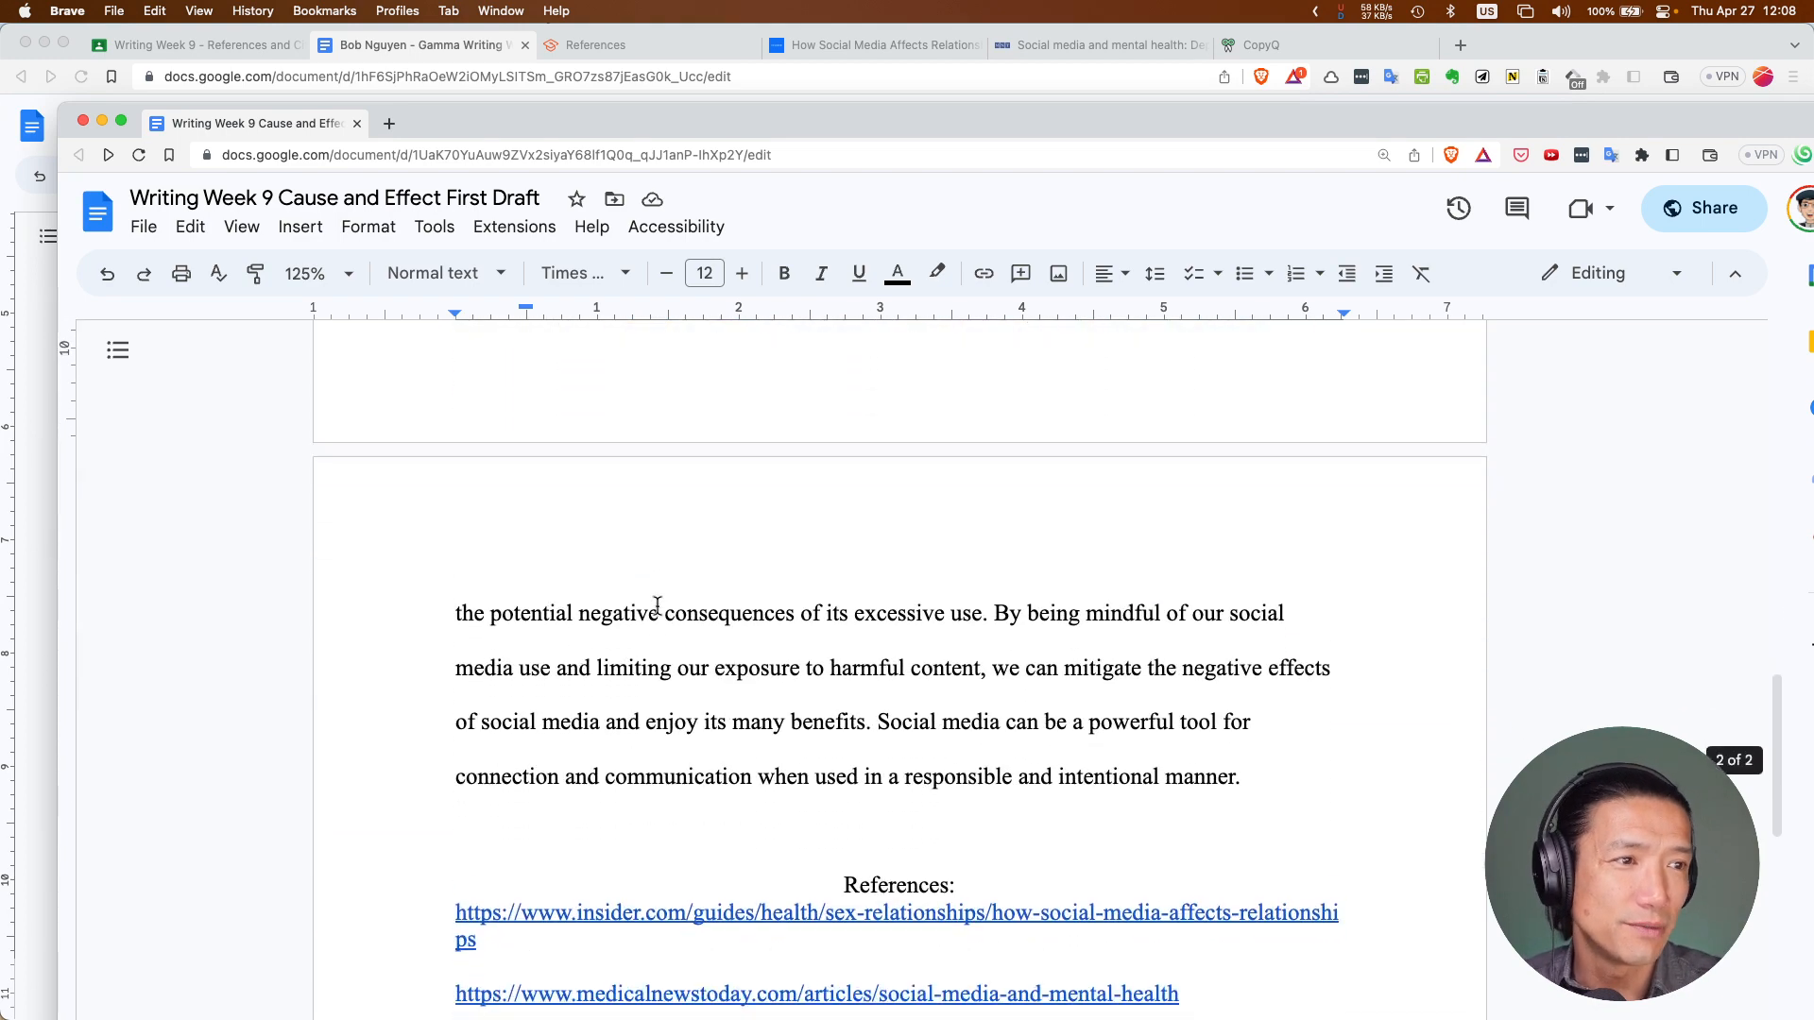
pyautogui.scroll(7, 656, 608)
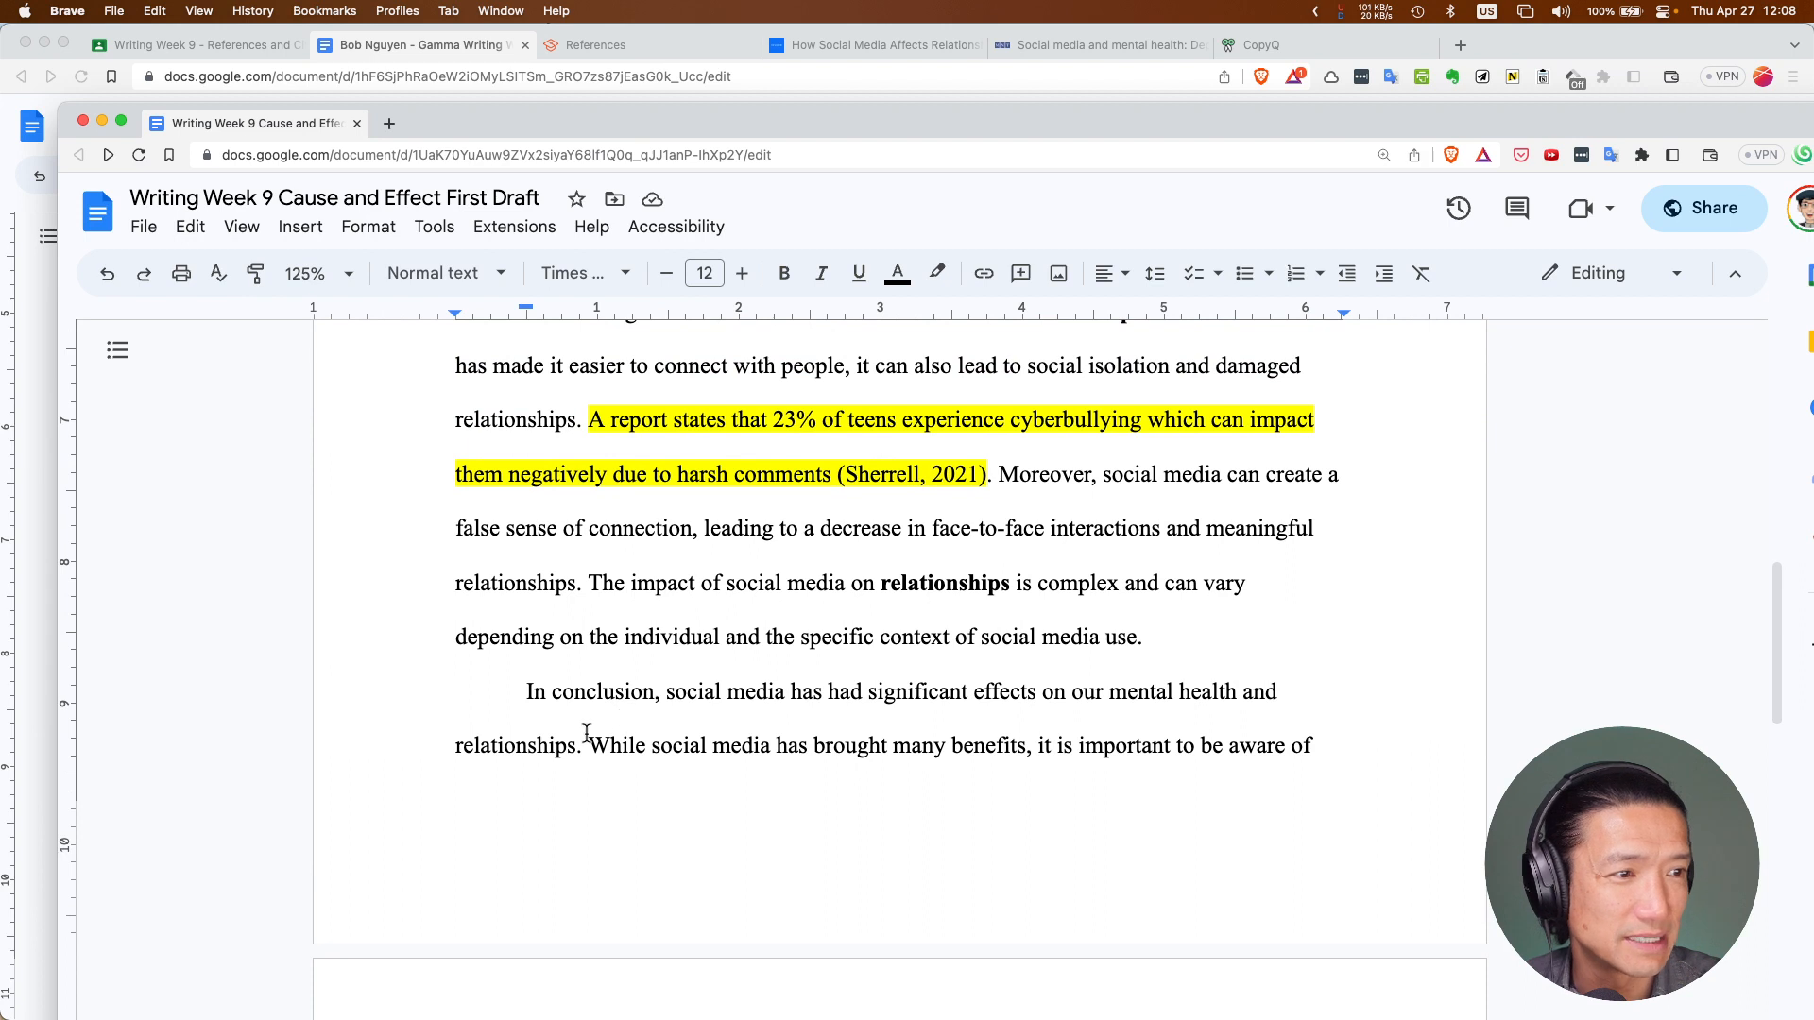
pyautogui.scroll(-1, 526, 734)
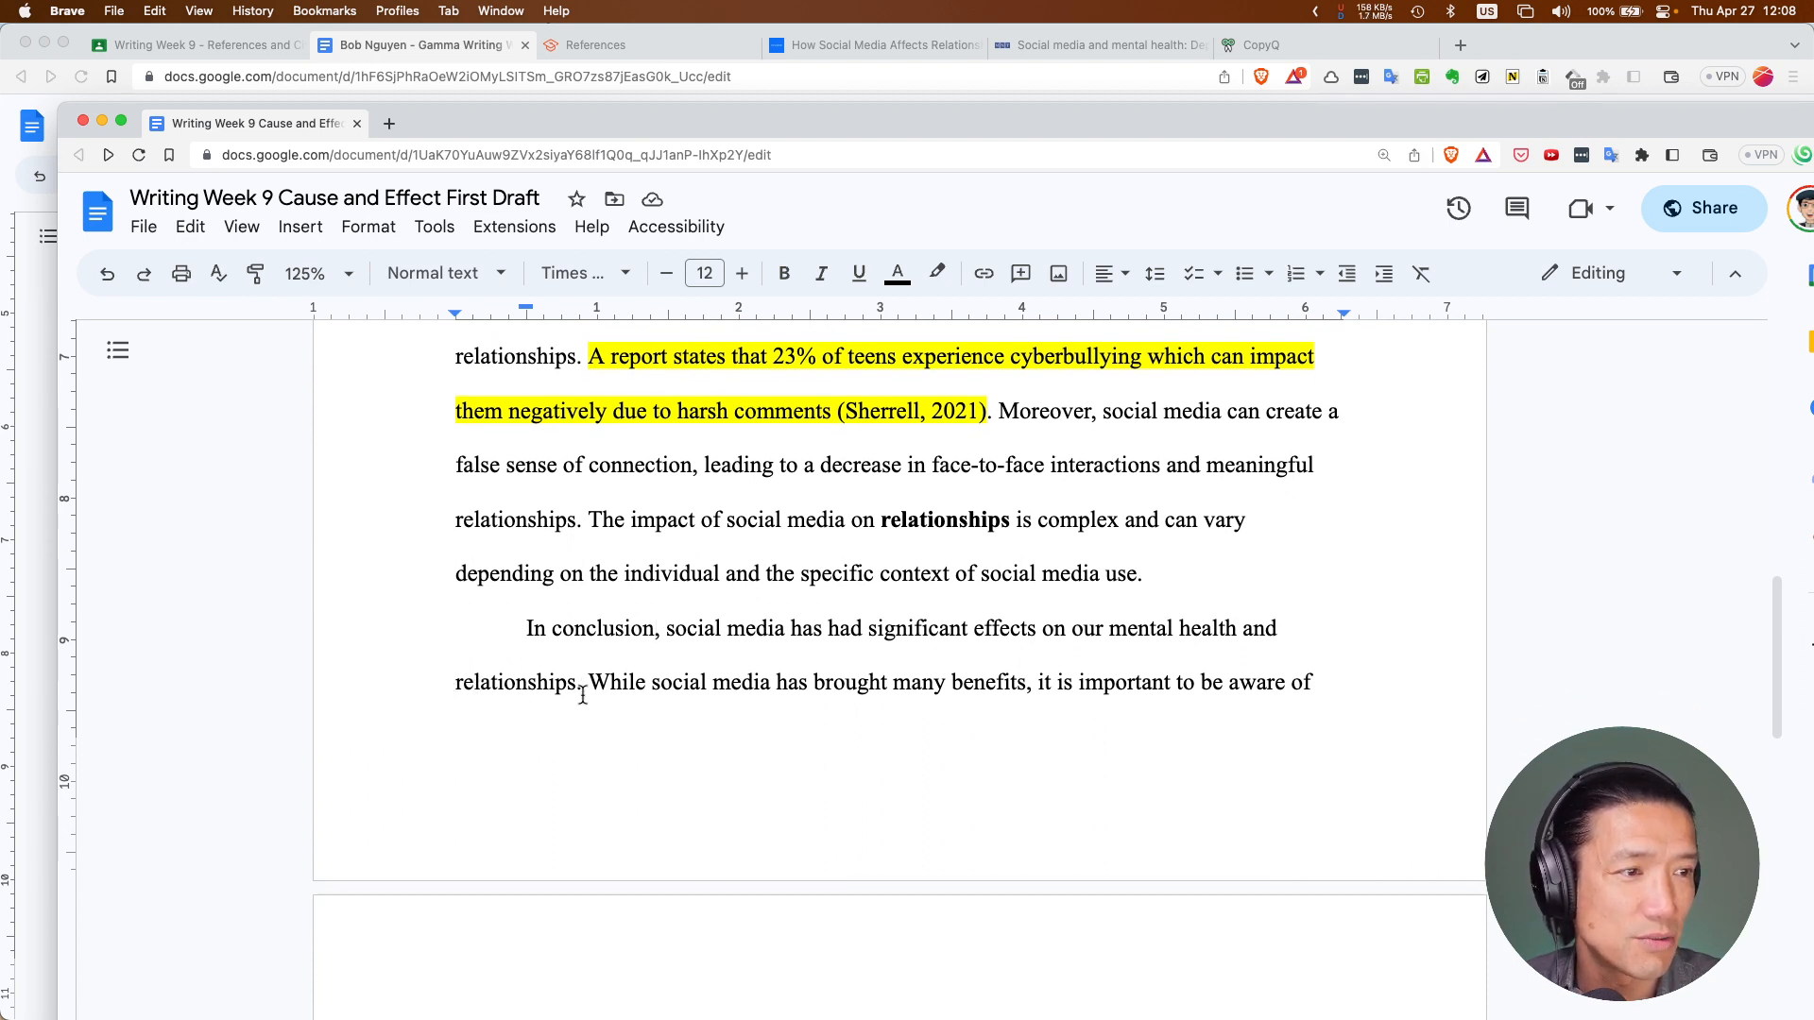
pyautogui.scroll(-1, 583, 695)
pyautogui.scroll(-2, 583, 695)
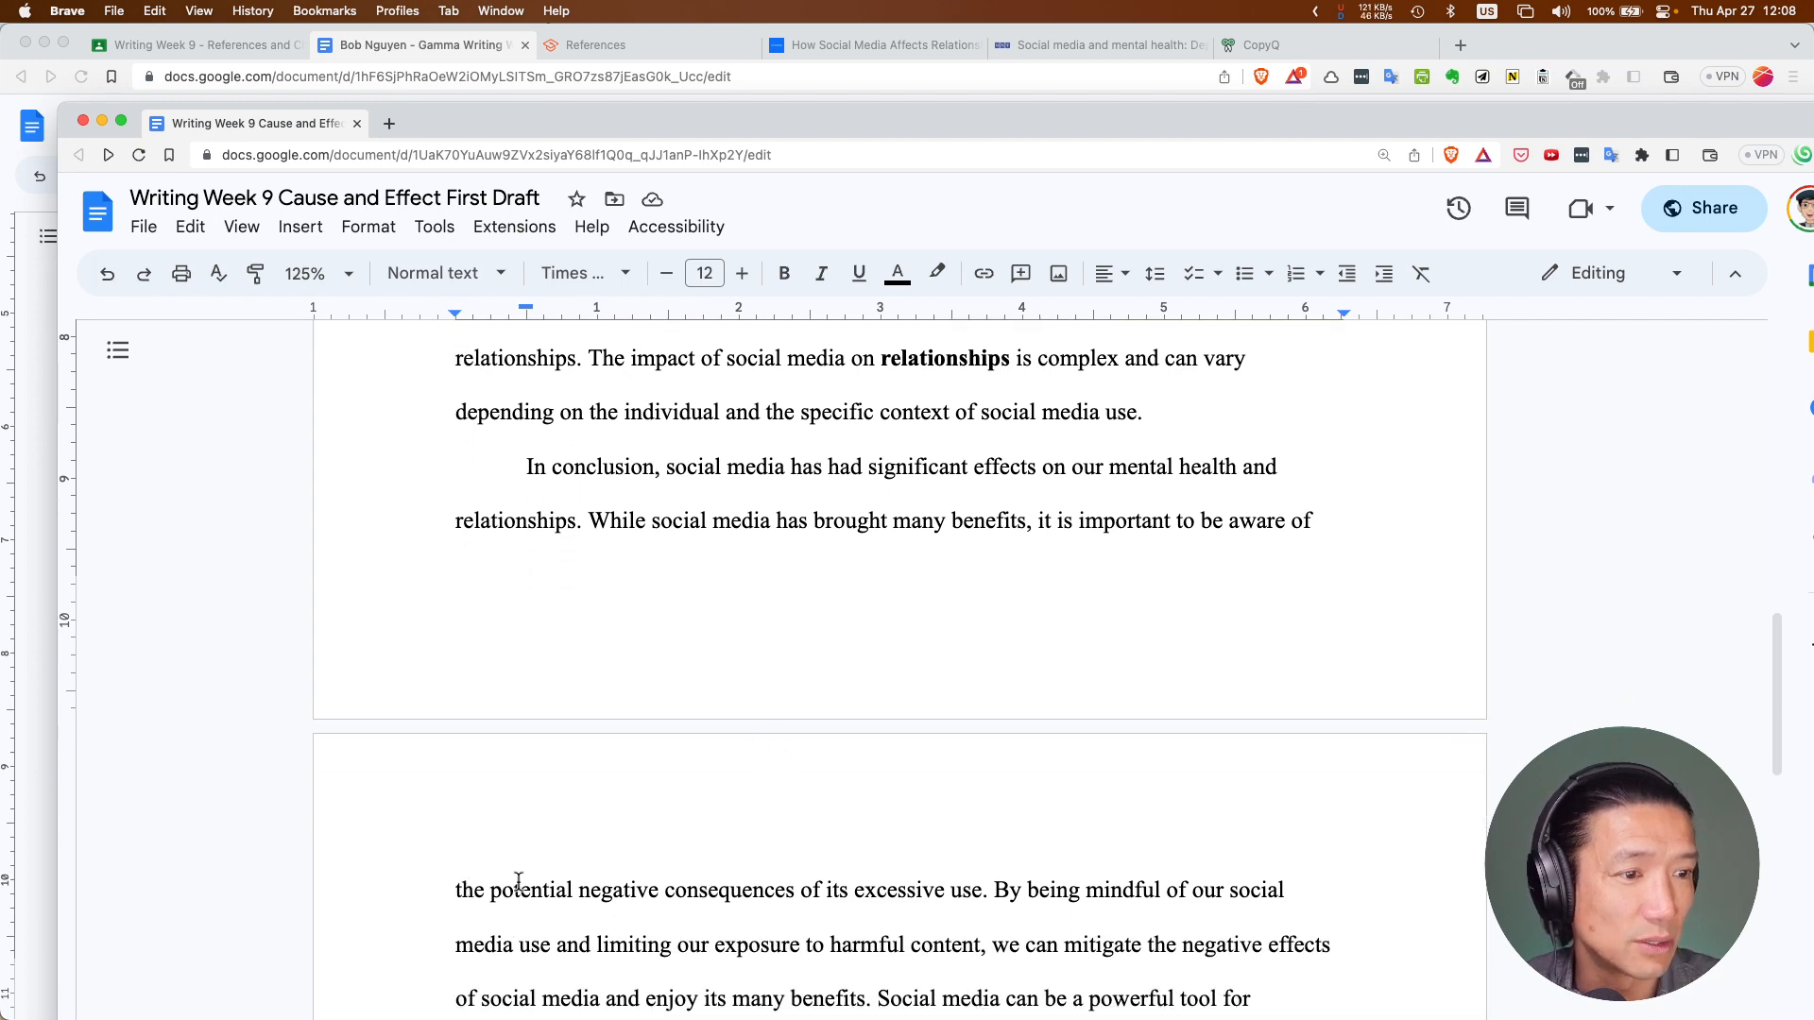
pyautogui.scroll(-3, 620, 890)
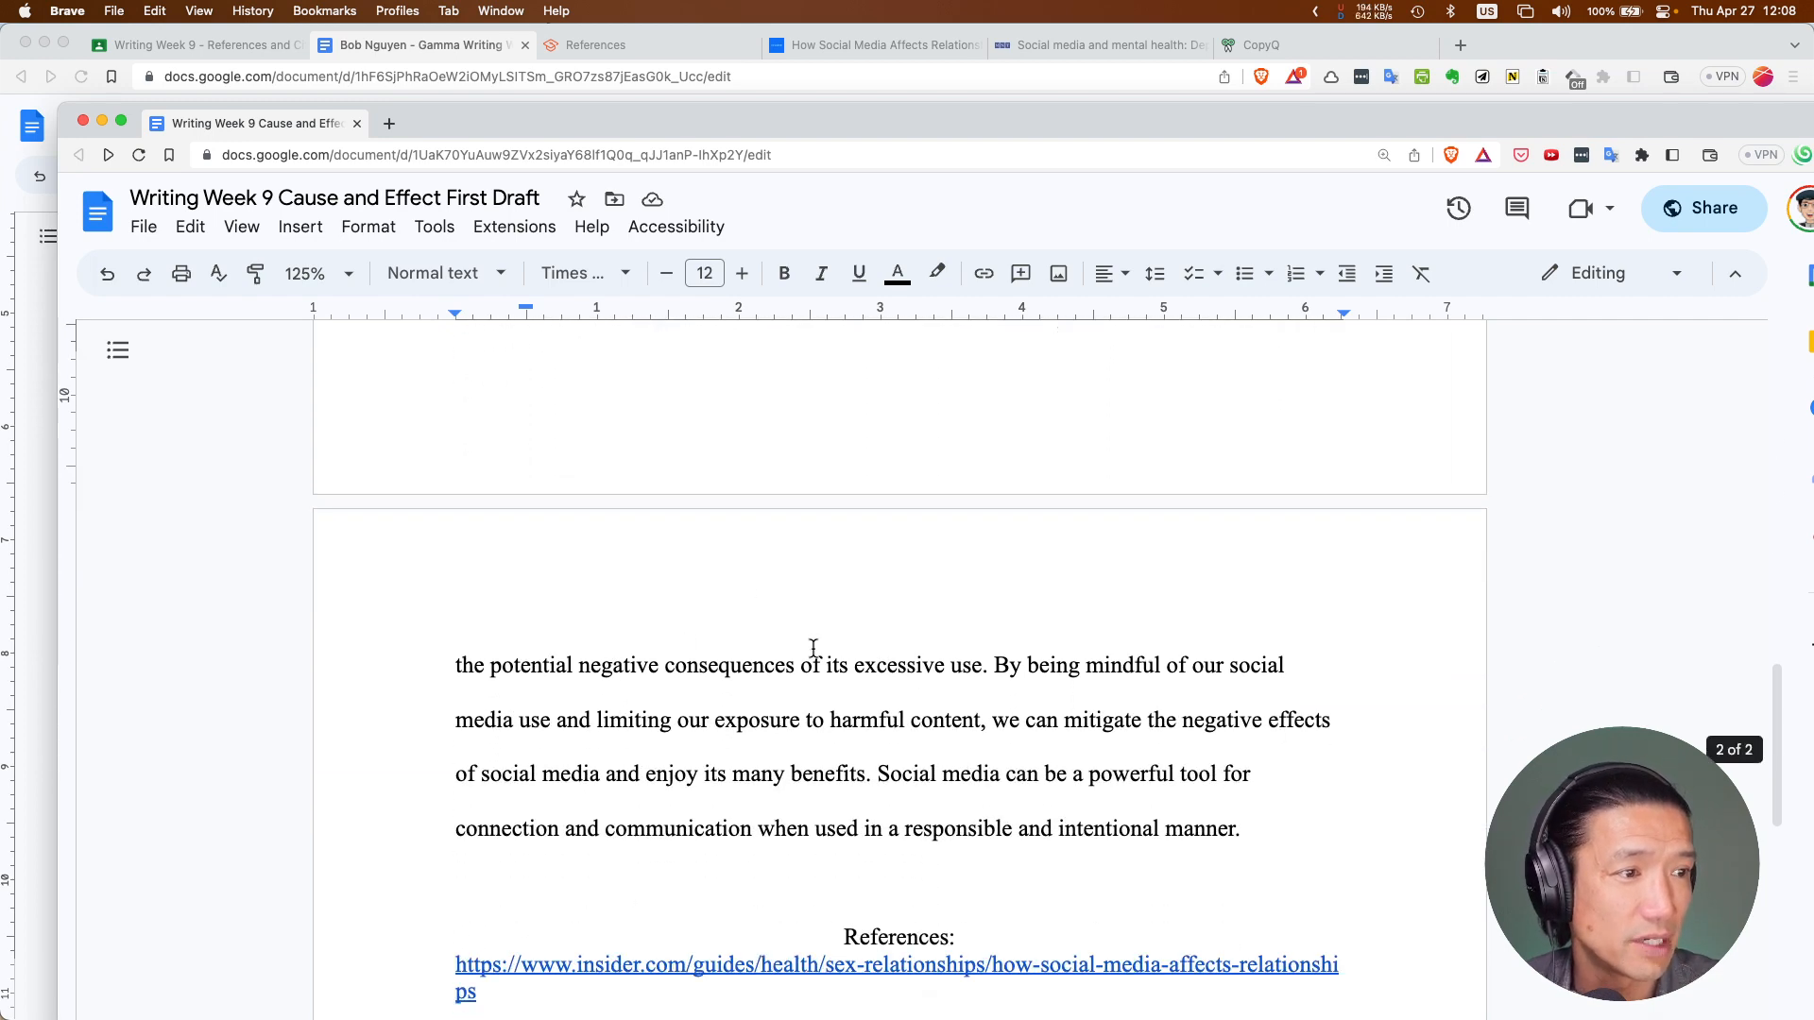
pyautogui.scroll(1, 850, 673)
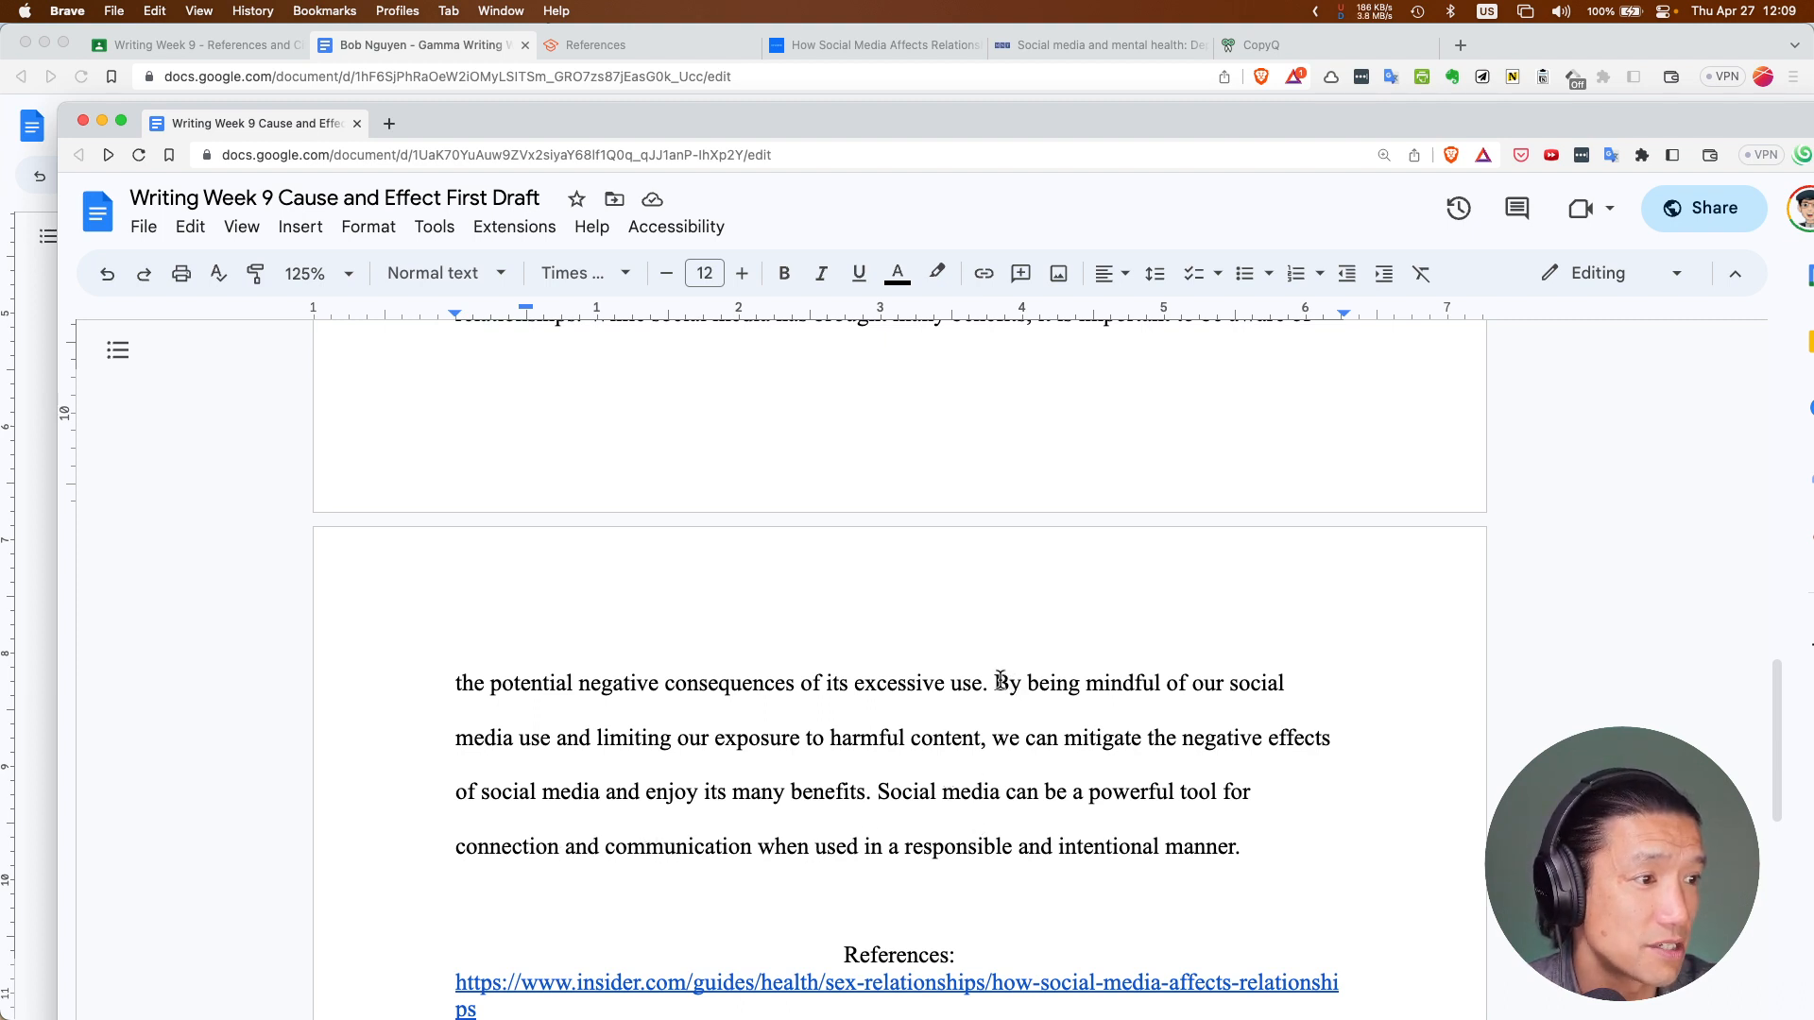
# Add the comment 'Call to action: Asking your reader to consider or do something.' to the closing sentences
pyautogui.moveTo(995, 682); pyautogui.dragTo(1233, 840)
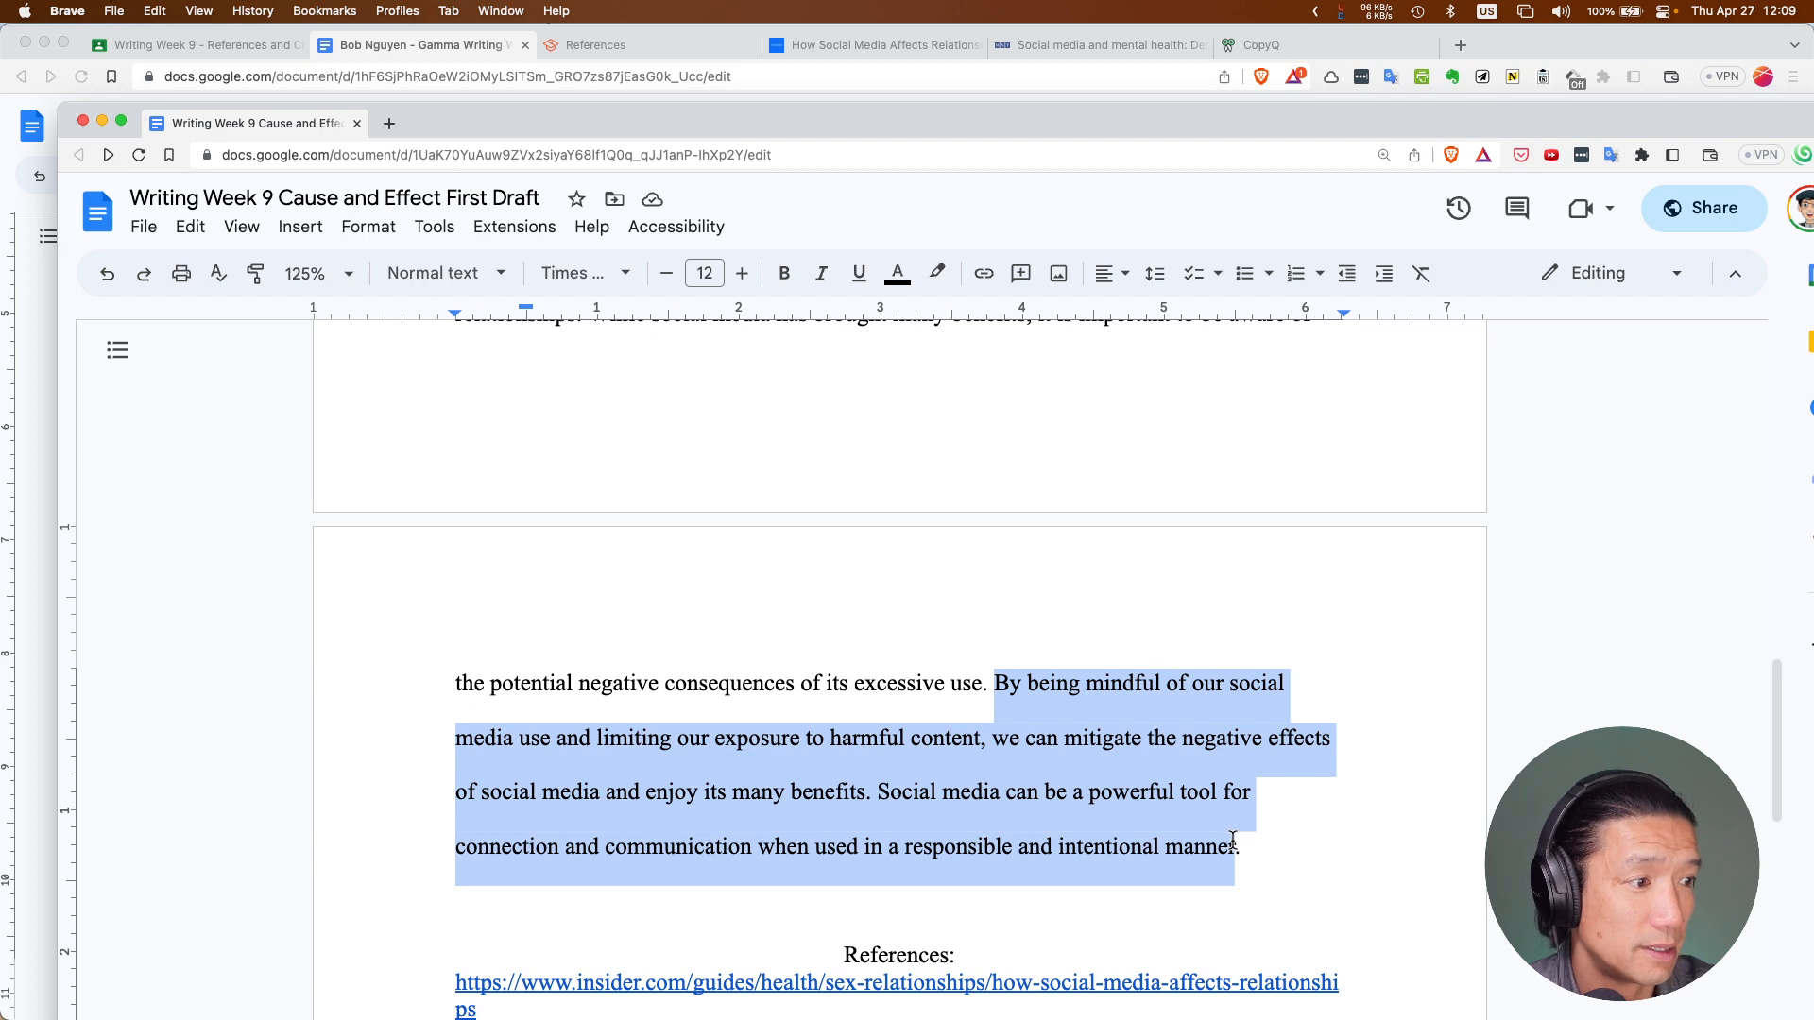
pyautogui.press('super+alt+m')
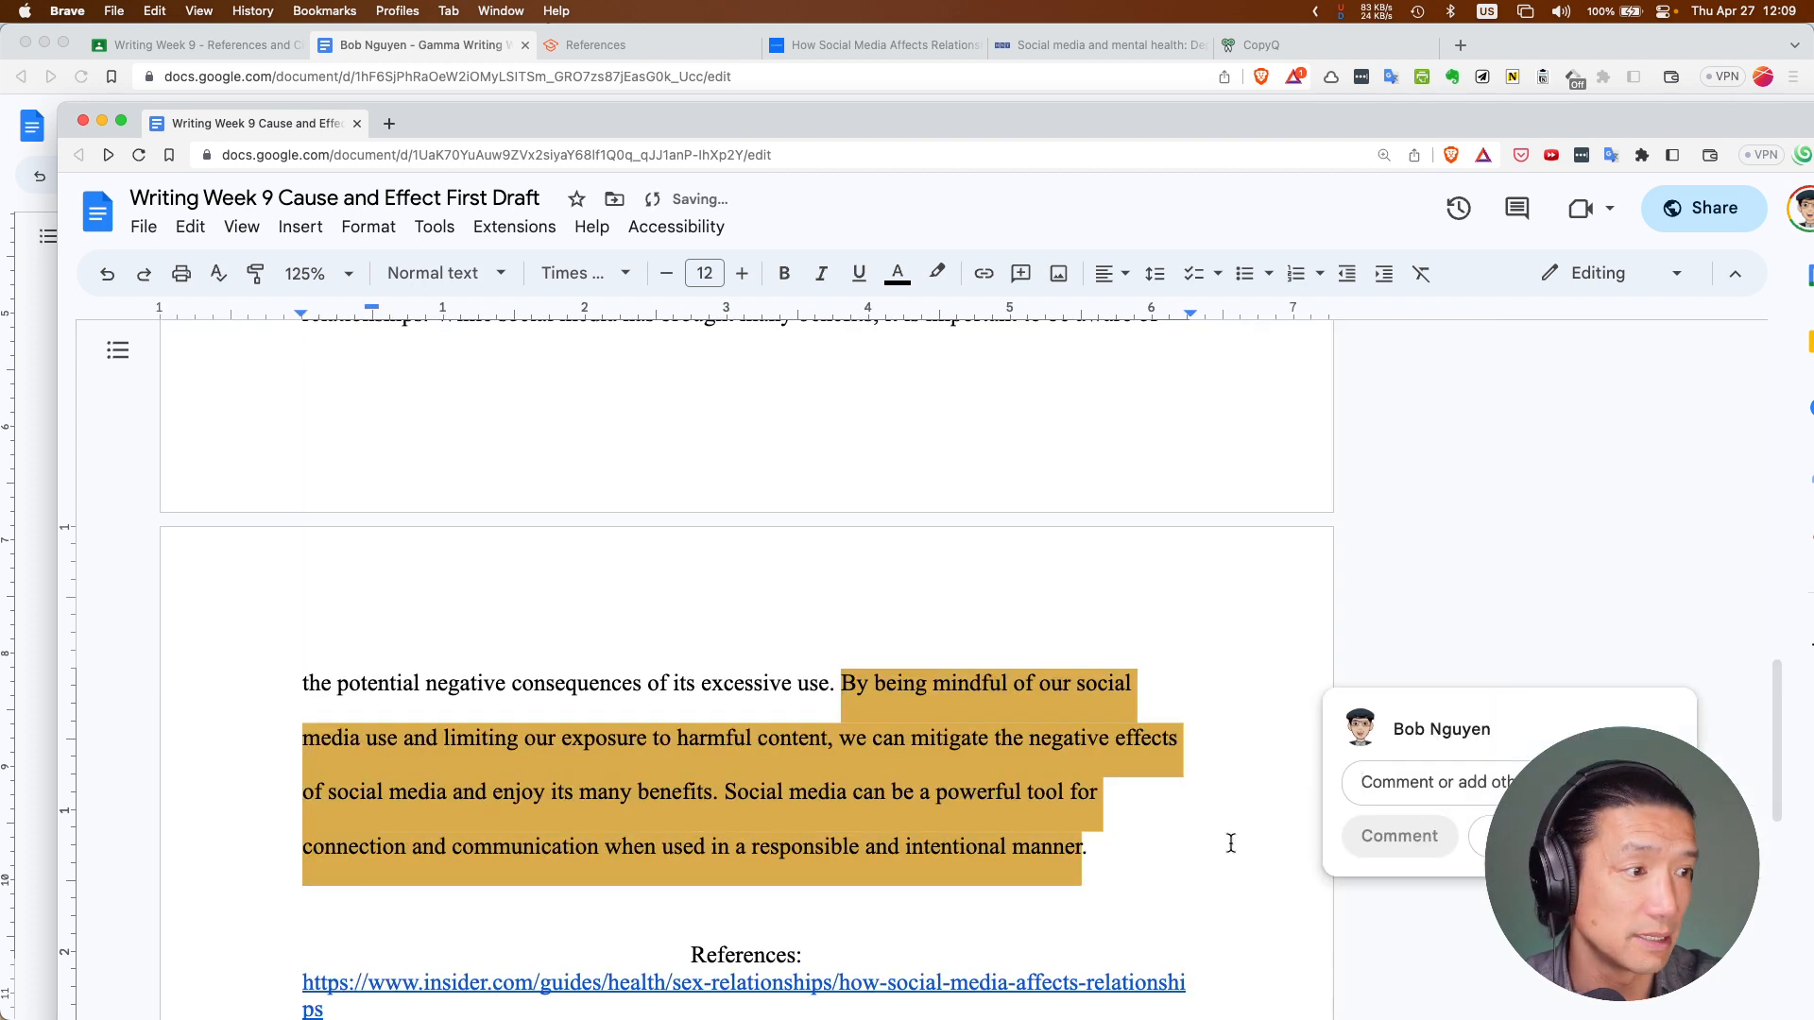
pyautogui.write('Call to action: Askin')
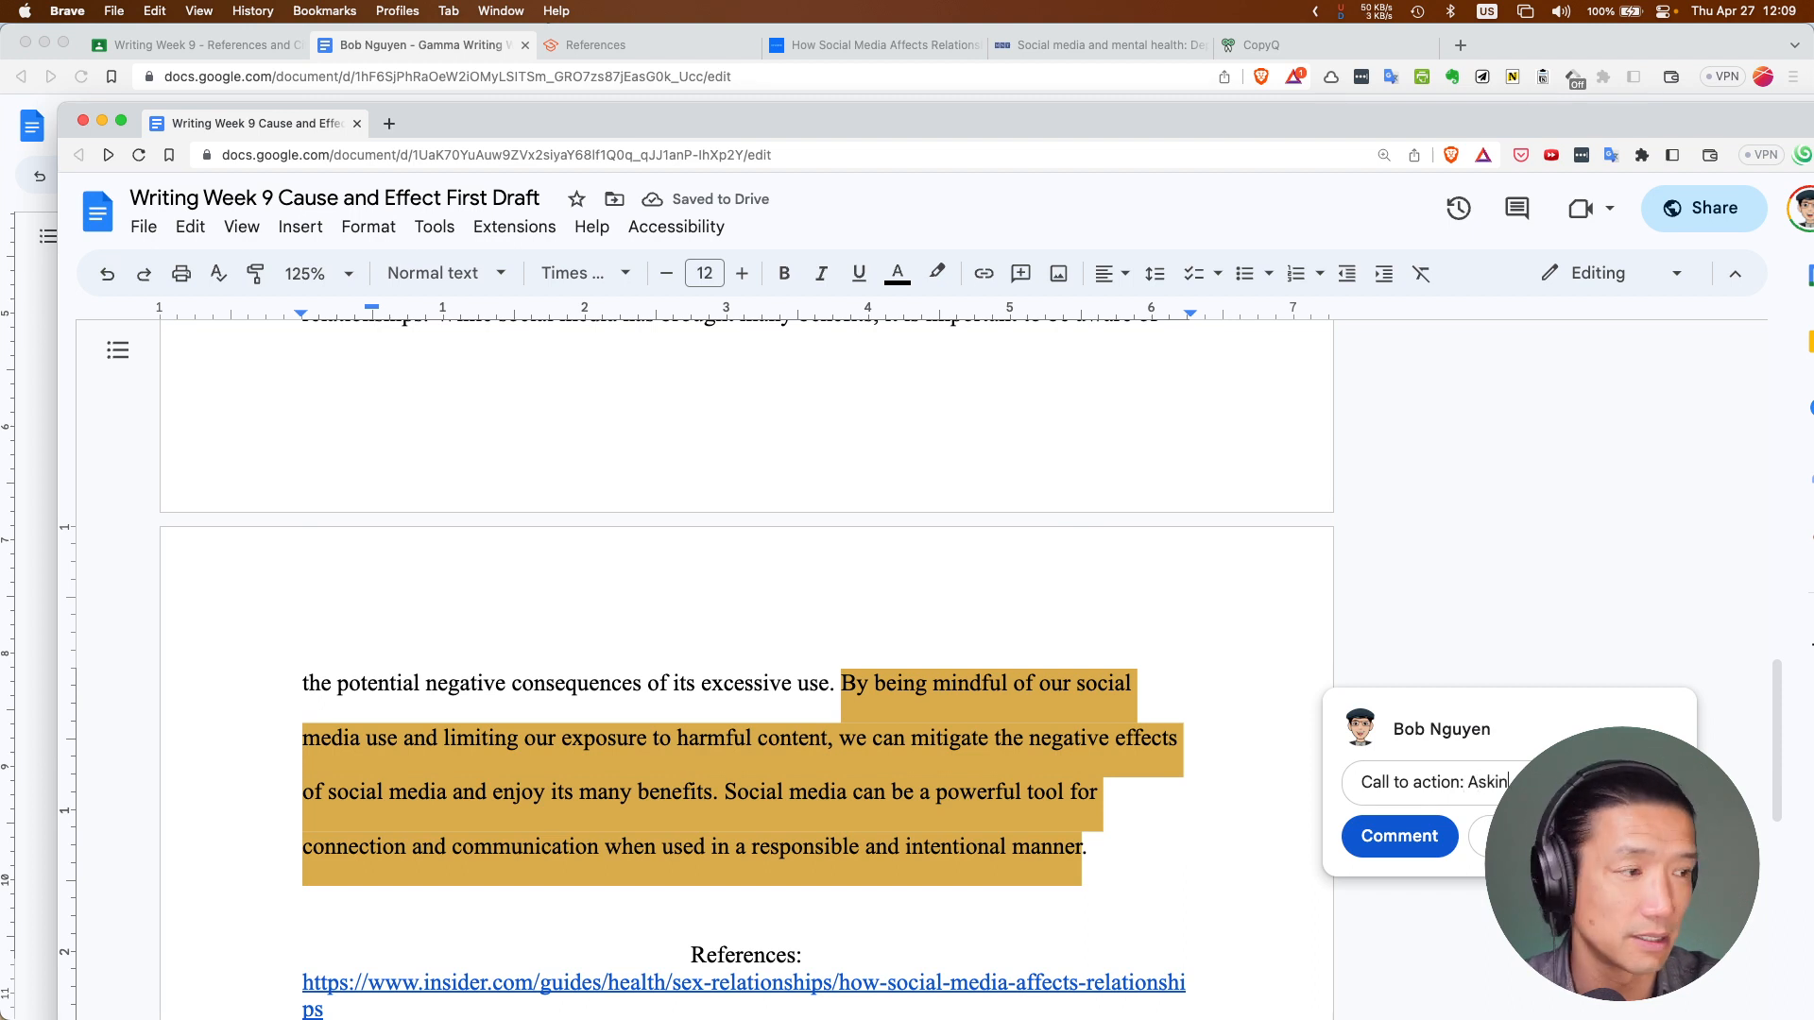
pyautogui.write('g ')
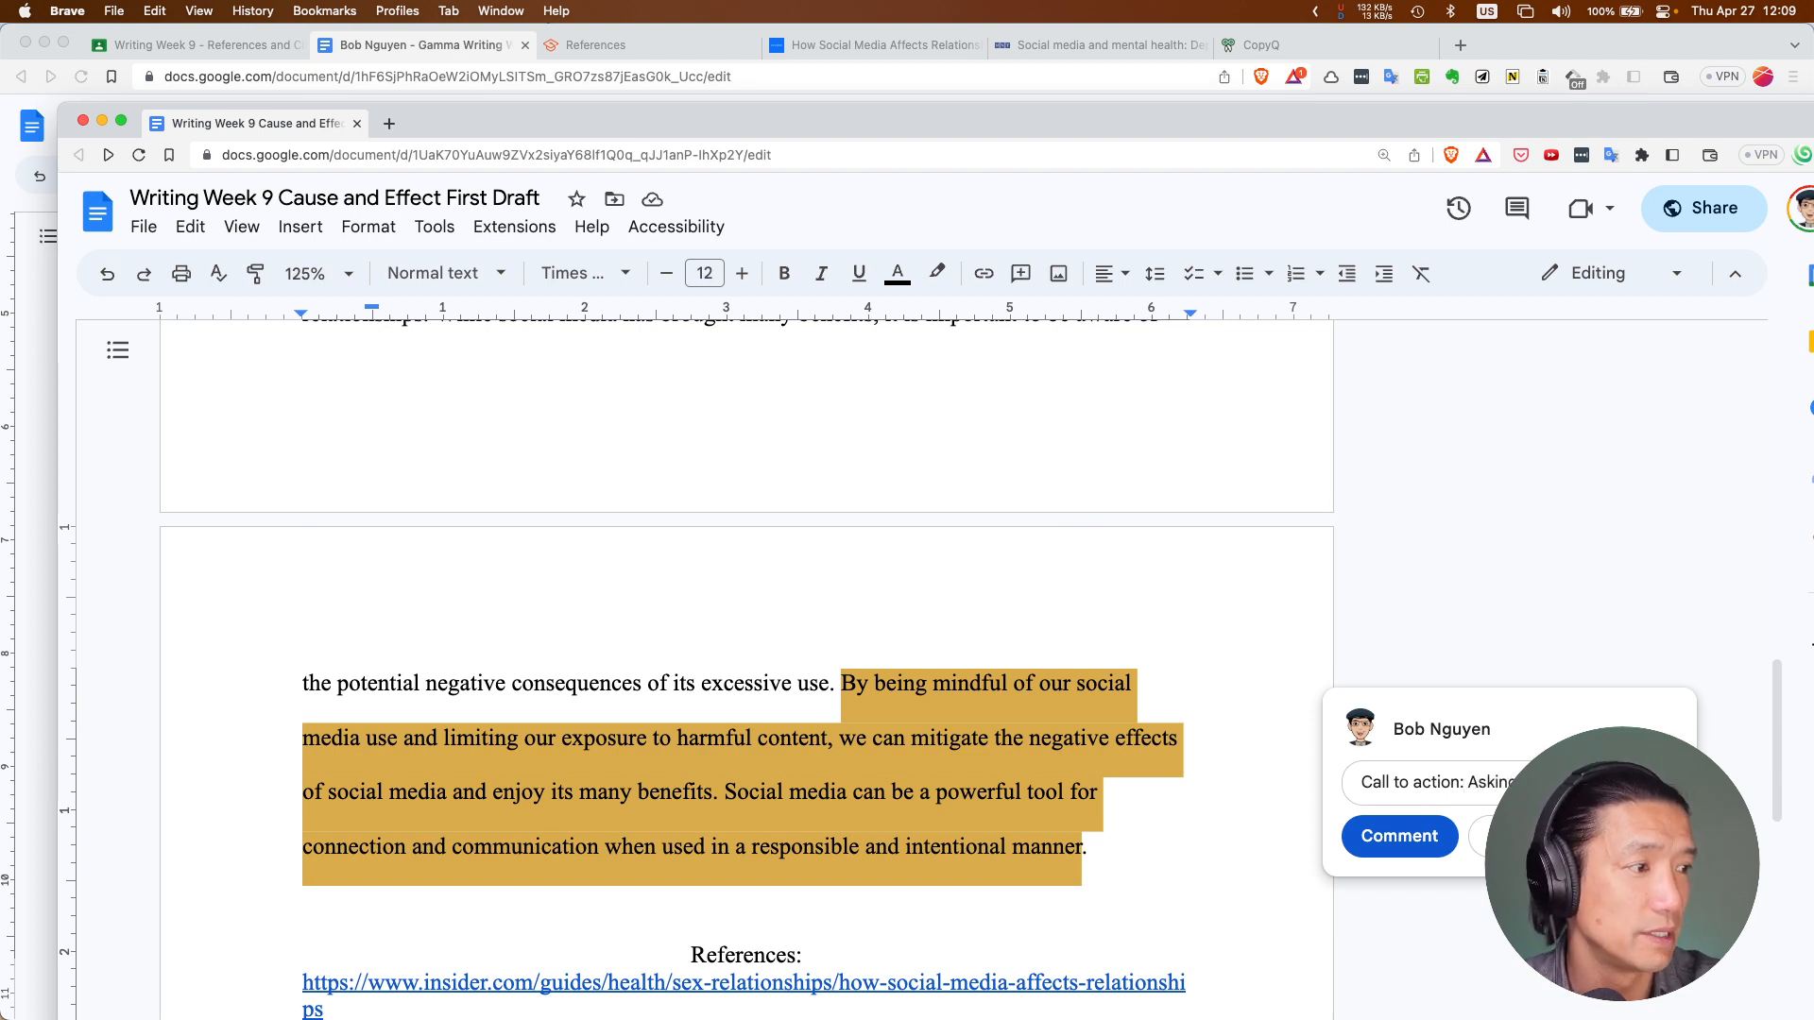
pyautogui.write('consider or do so')
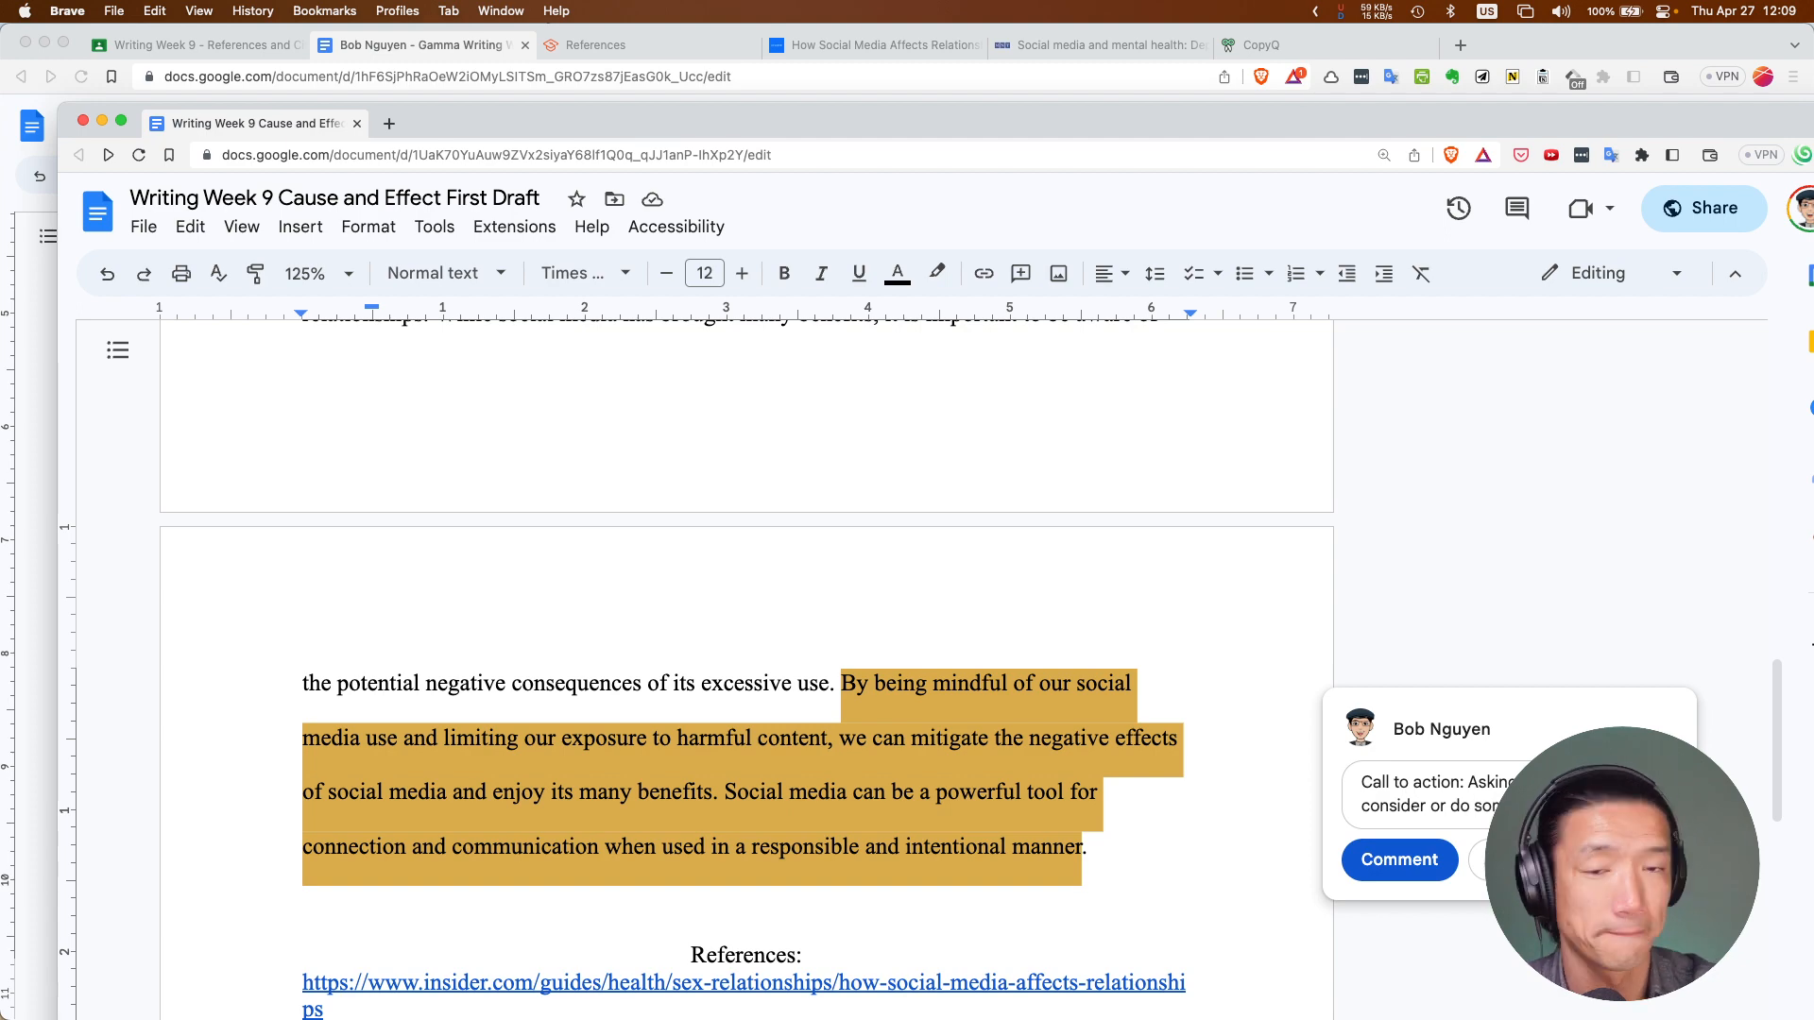
pyautogui.click(1399, 860)
pyautogui.scroll(-2, 1066, 759)
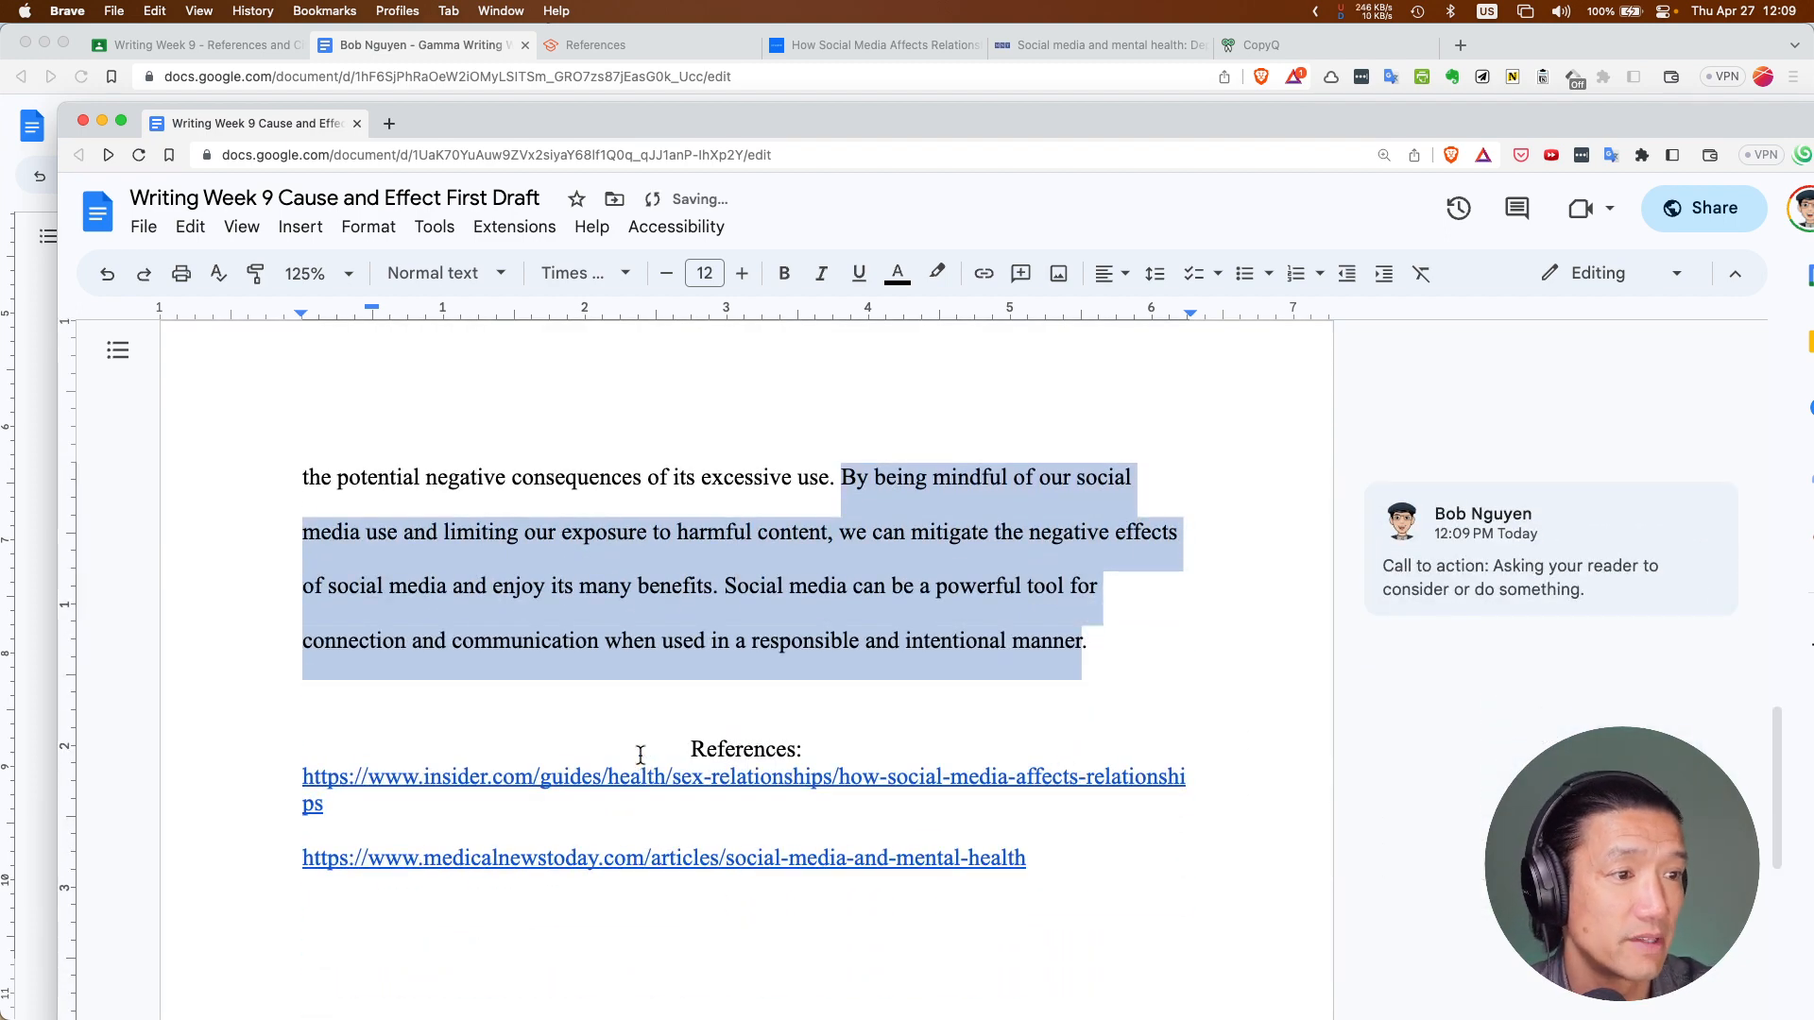
pyautogui.click(674, 751)
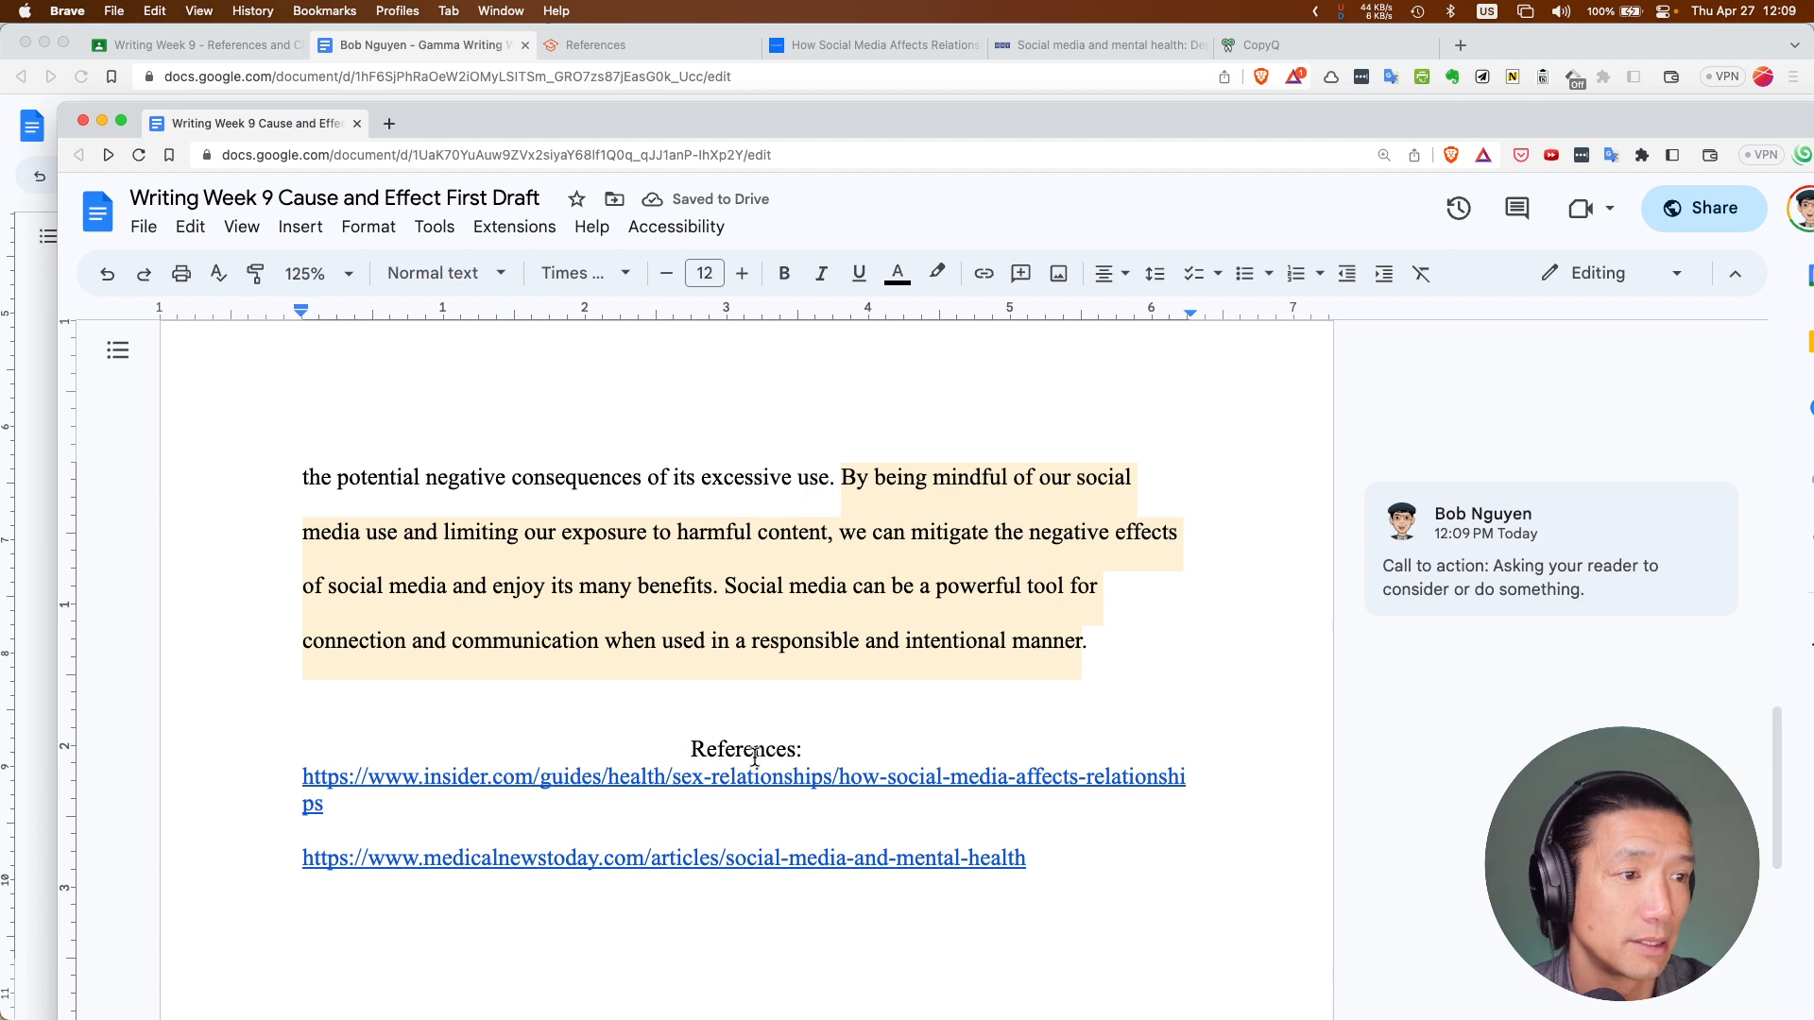
# Insert a page break so 'References:' starts on a new page
pyautogui.press('Return')
pyautogui.press('Return')
pyautogui.press('Return')
pyautogui.press('Return')
pyautogui.press('Return')
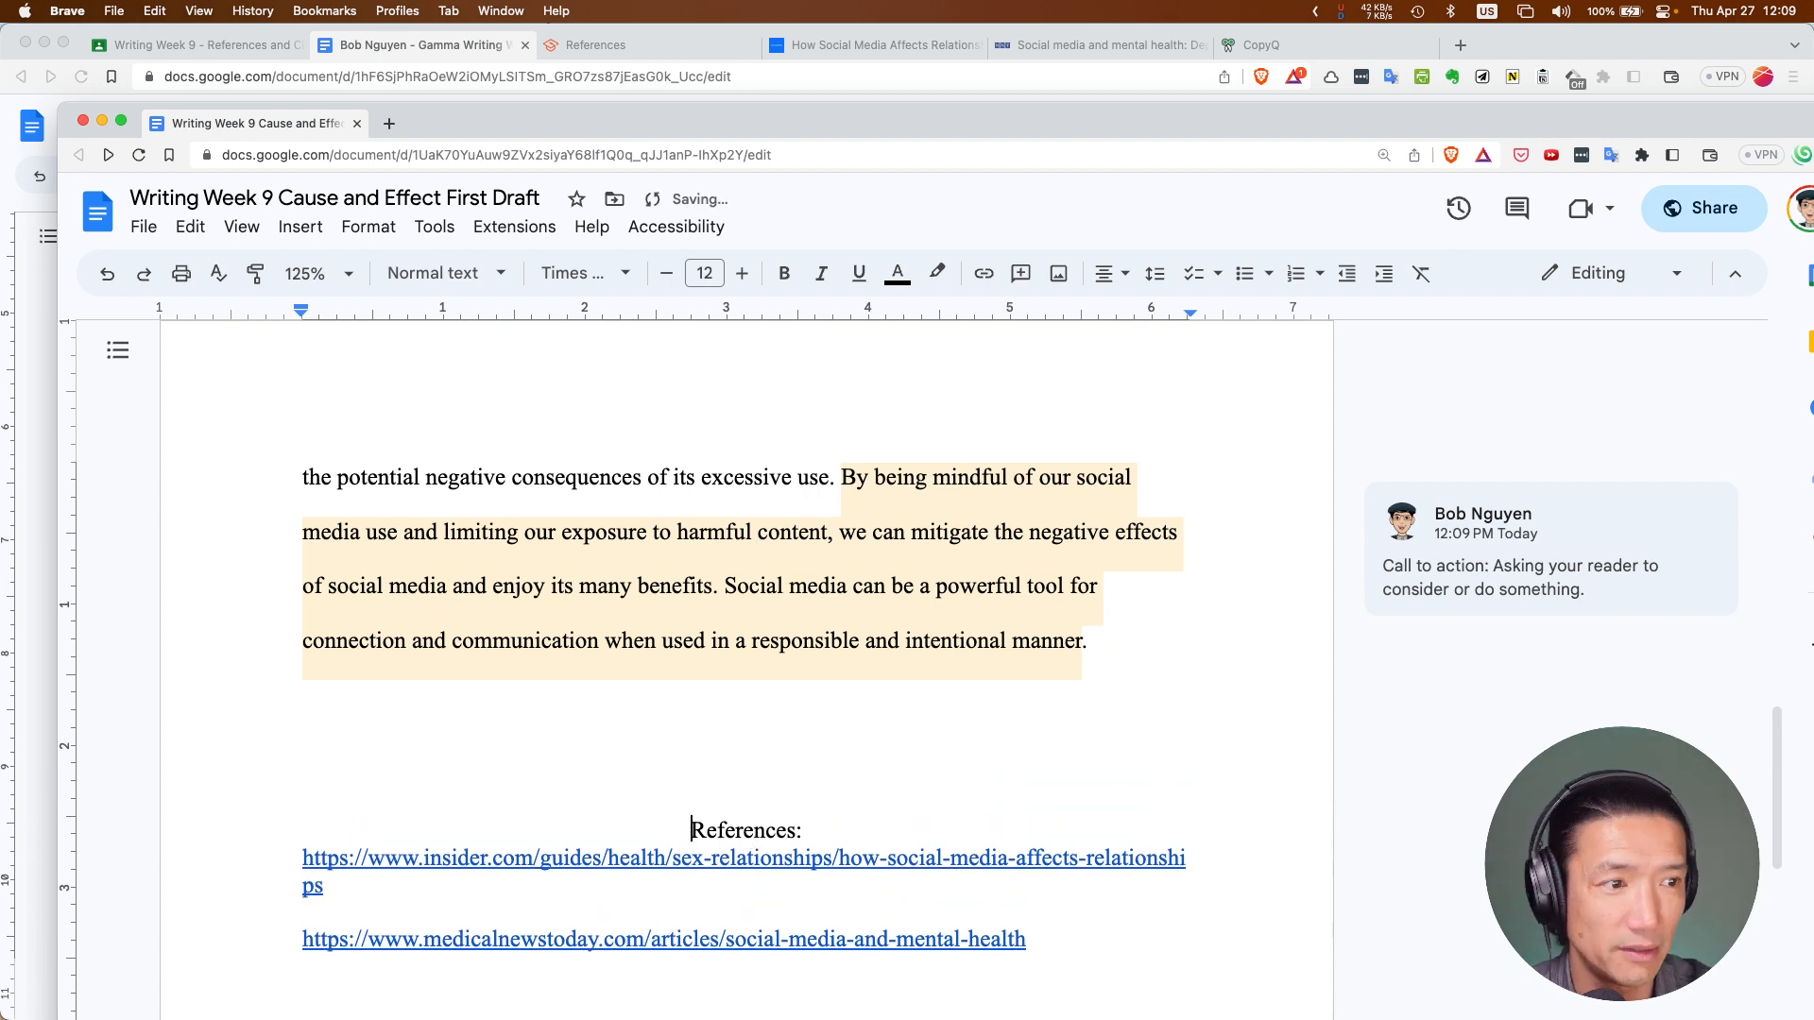
pyautogui.press('BackSpace')
pyautogui.press('Return')
pyautogui.press('Return')
pyautogui.press('BackSpace')
pyautogui.press('BackSpace')
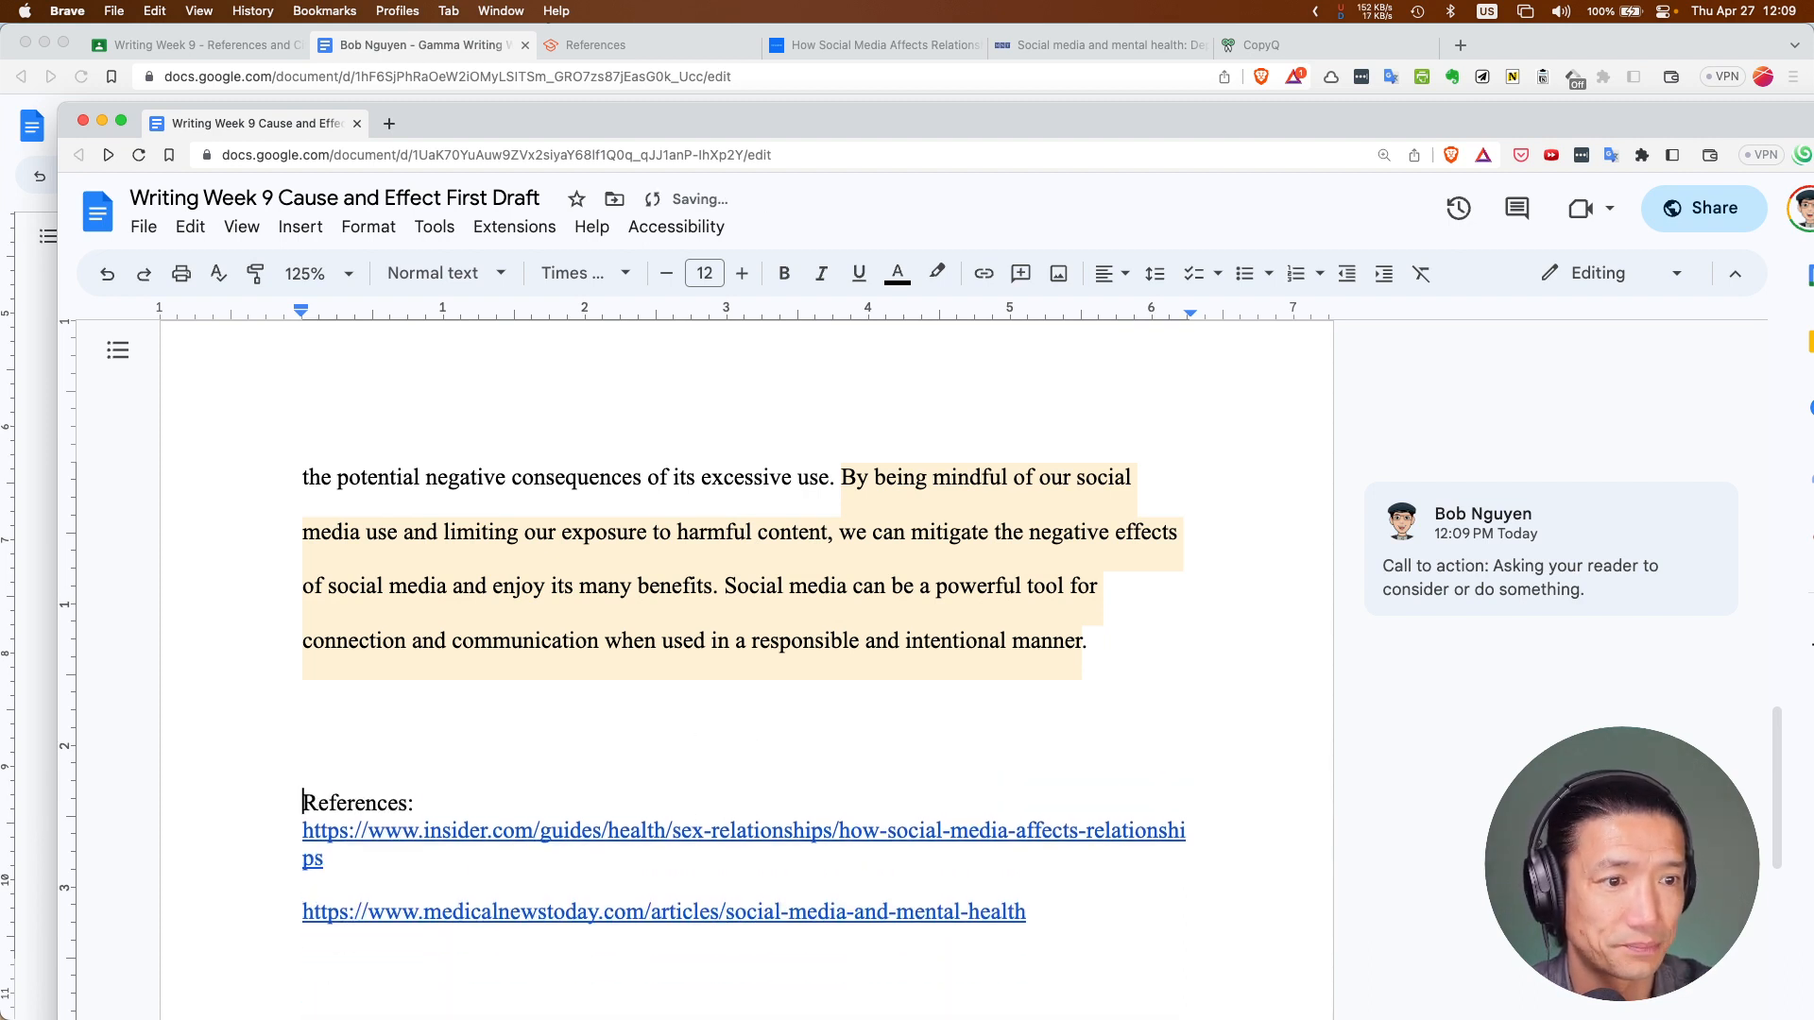
pyautogui.hotkey('ctrl', 'shift', 'e')
pyautogui.press('BackSpace')
pyautogui.press('BackSpace')
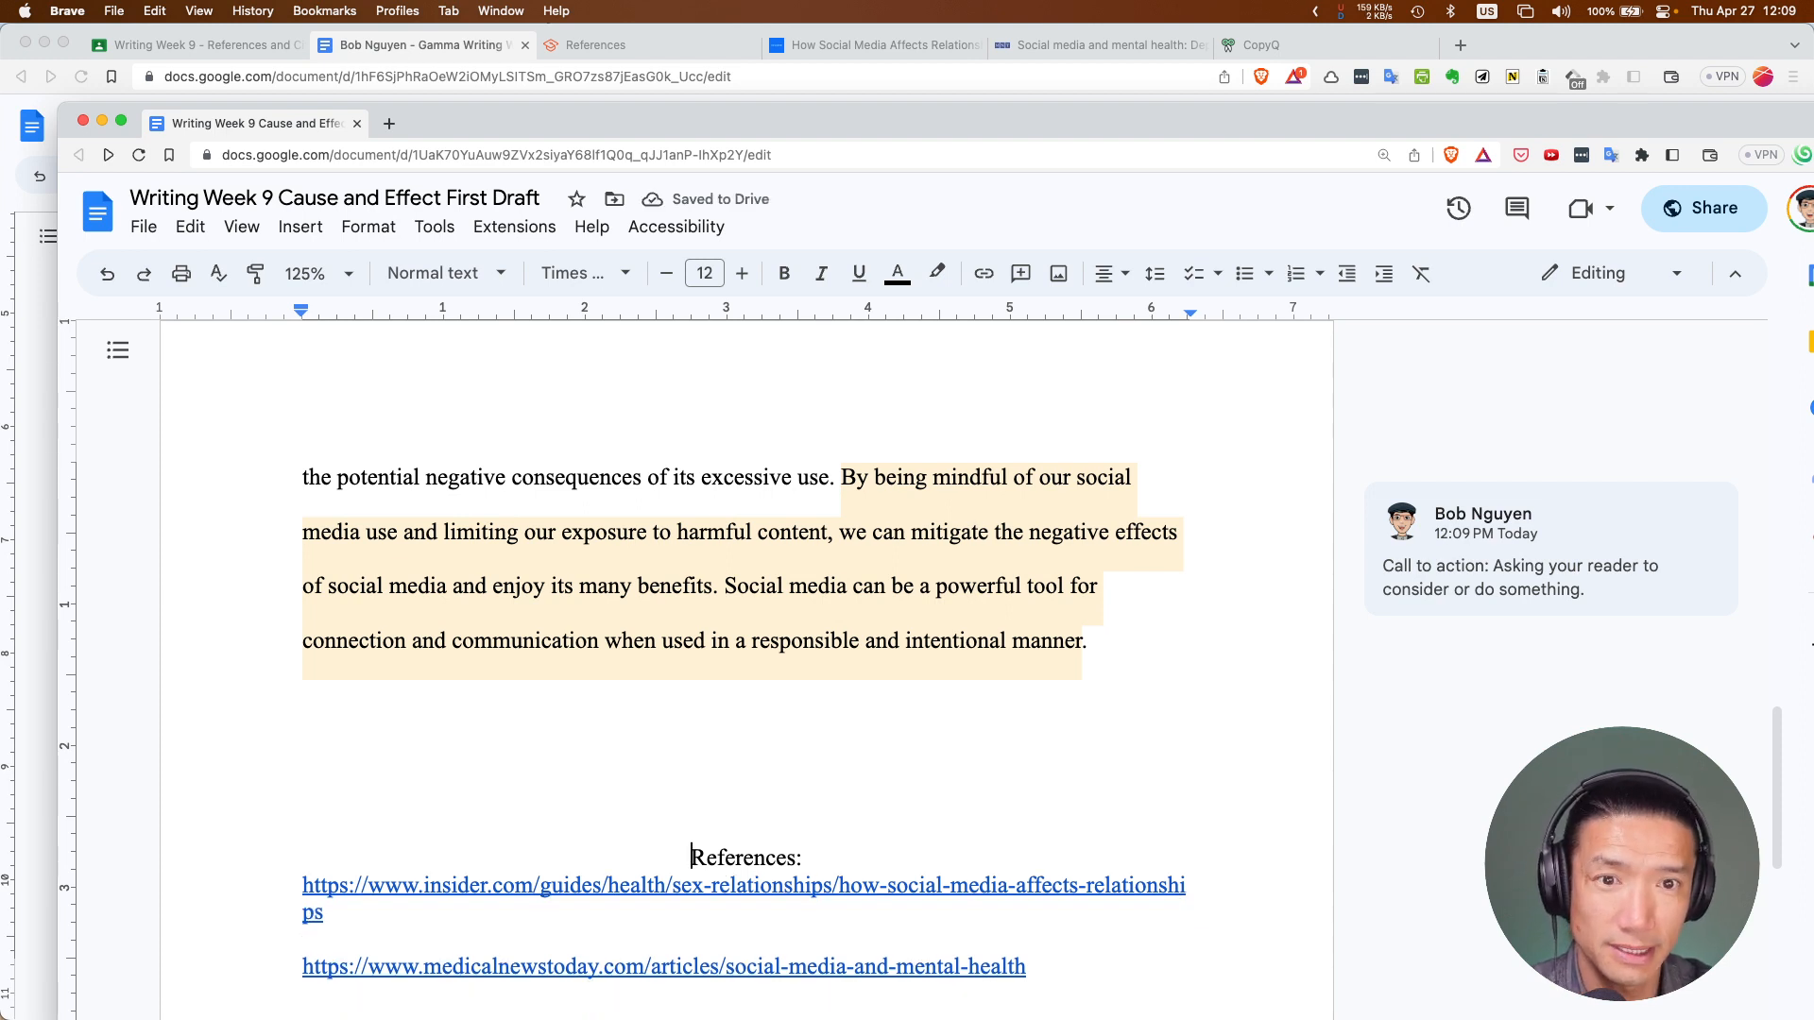
pyautogui.hotkey('ctrl', 'Return')
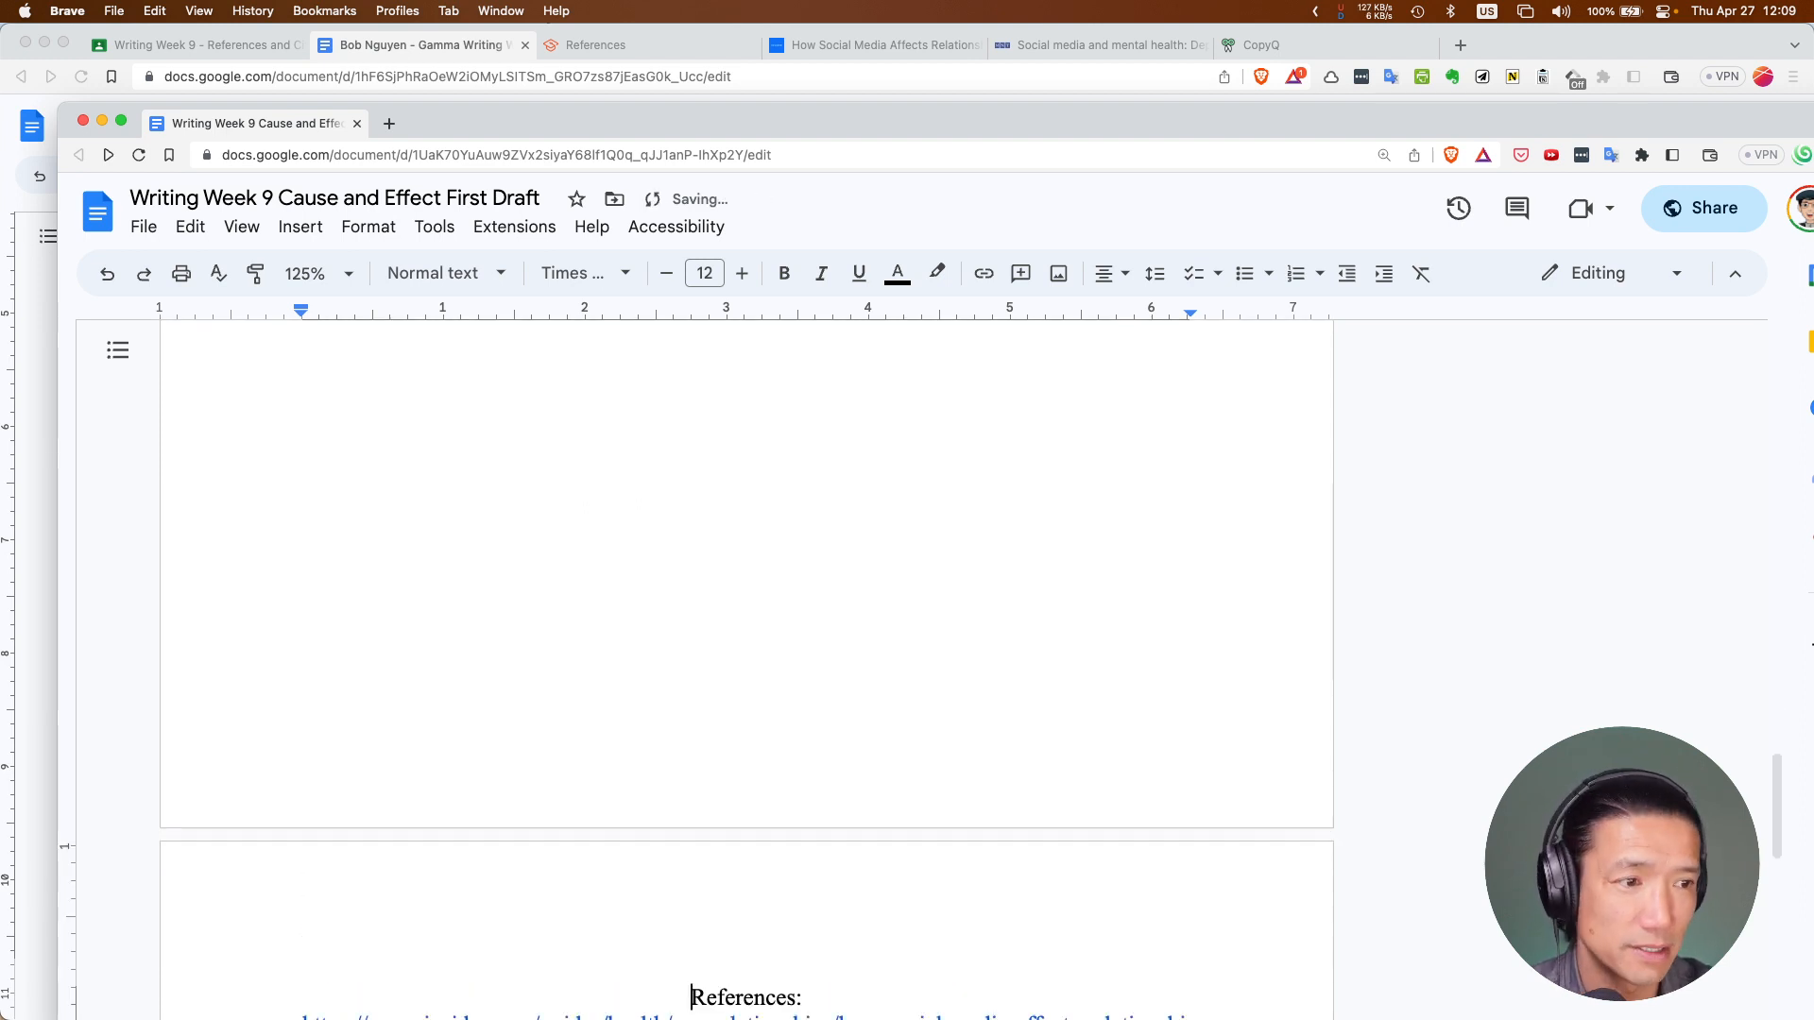
pyautogui.scroll(-1, 737, 718)
pyautogui.click(753, 769)
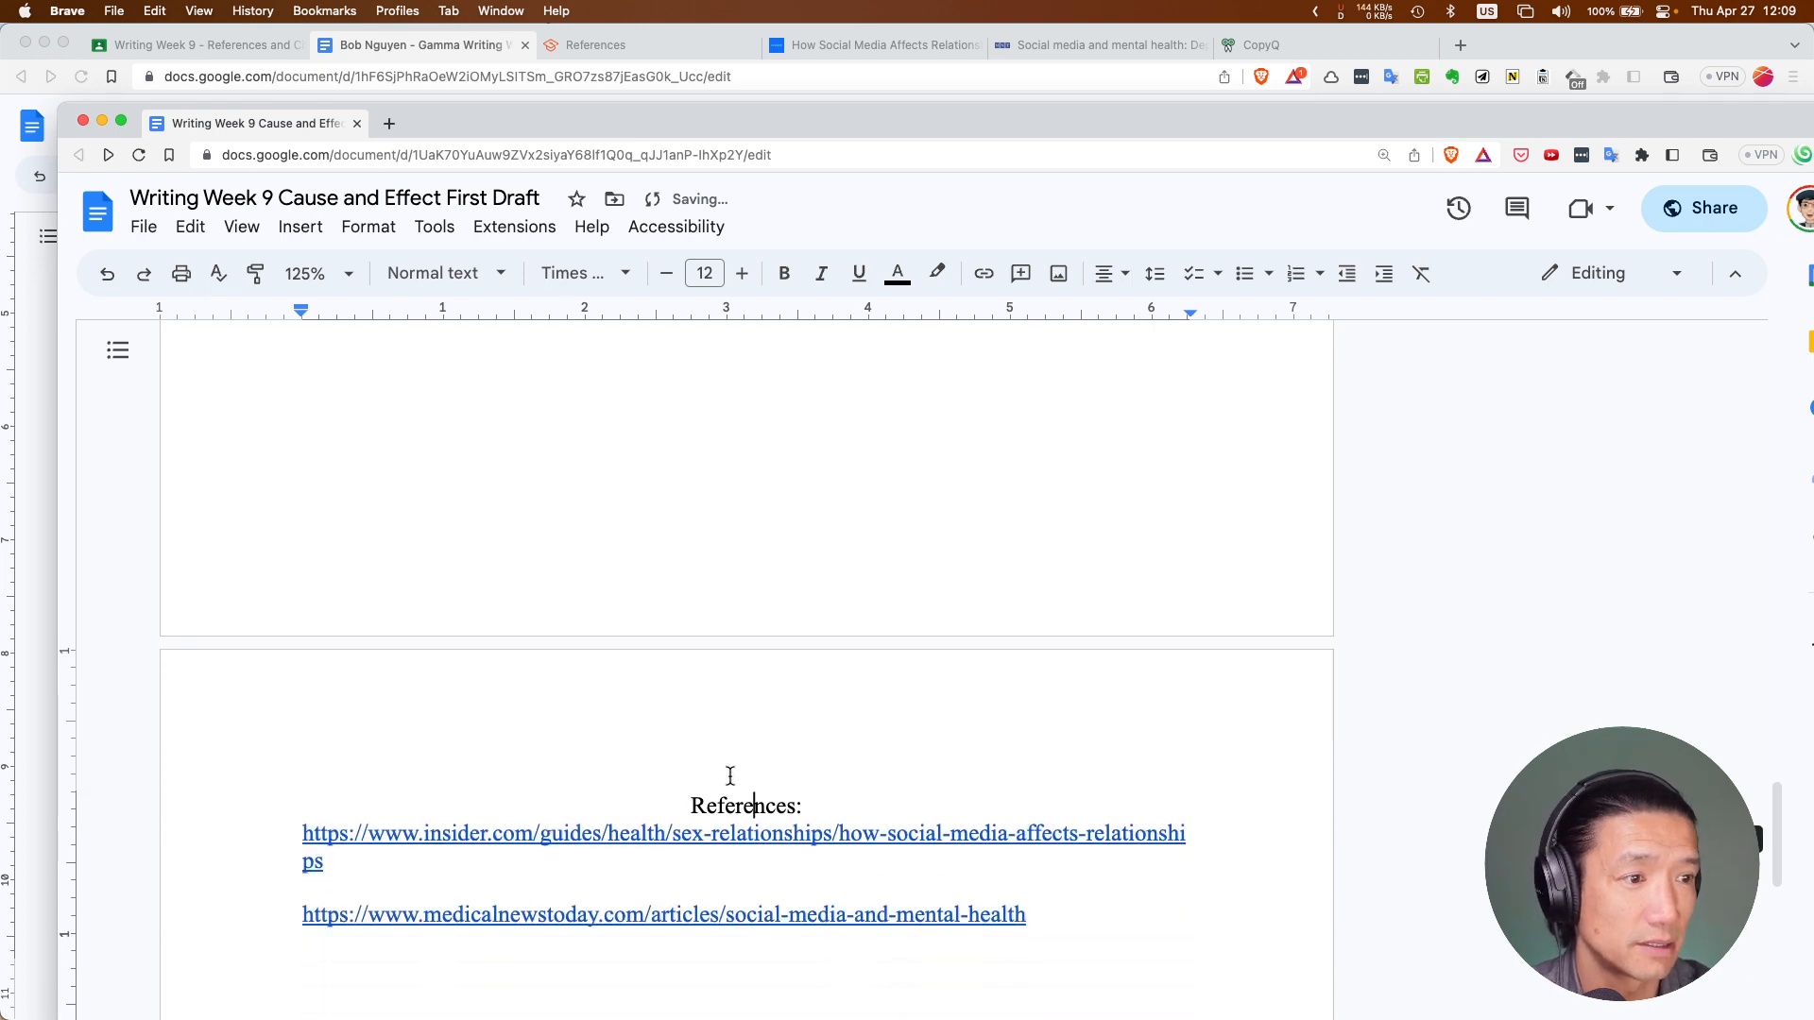
pyautogui.click(300, 226)
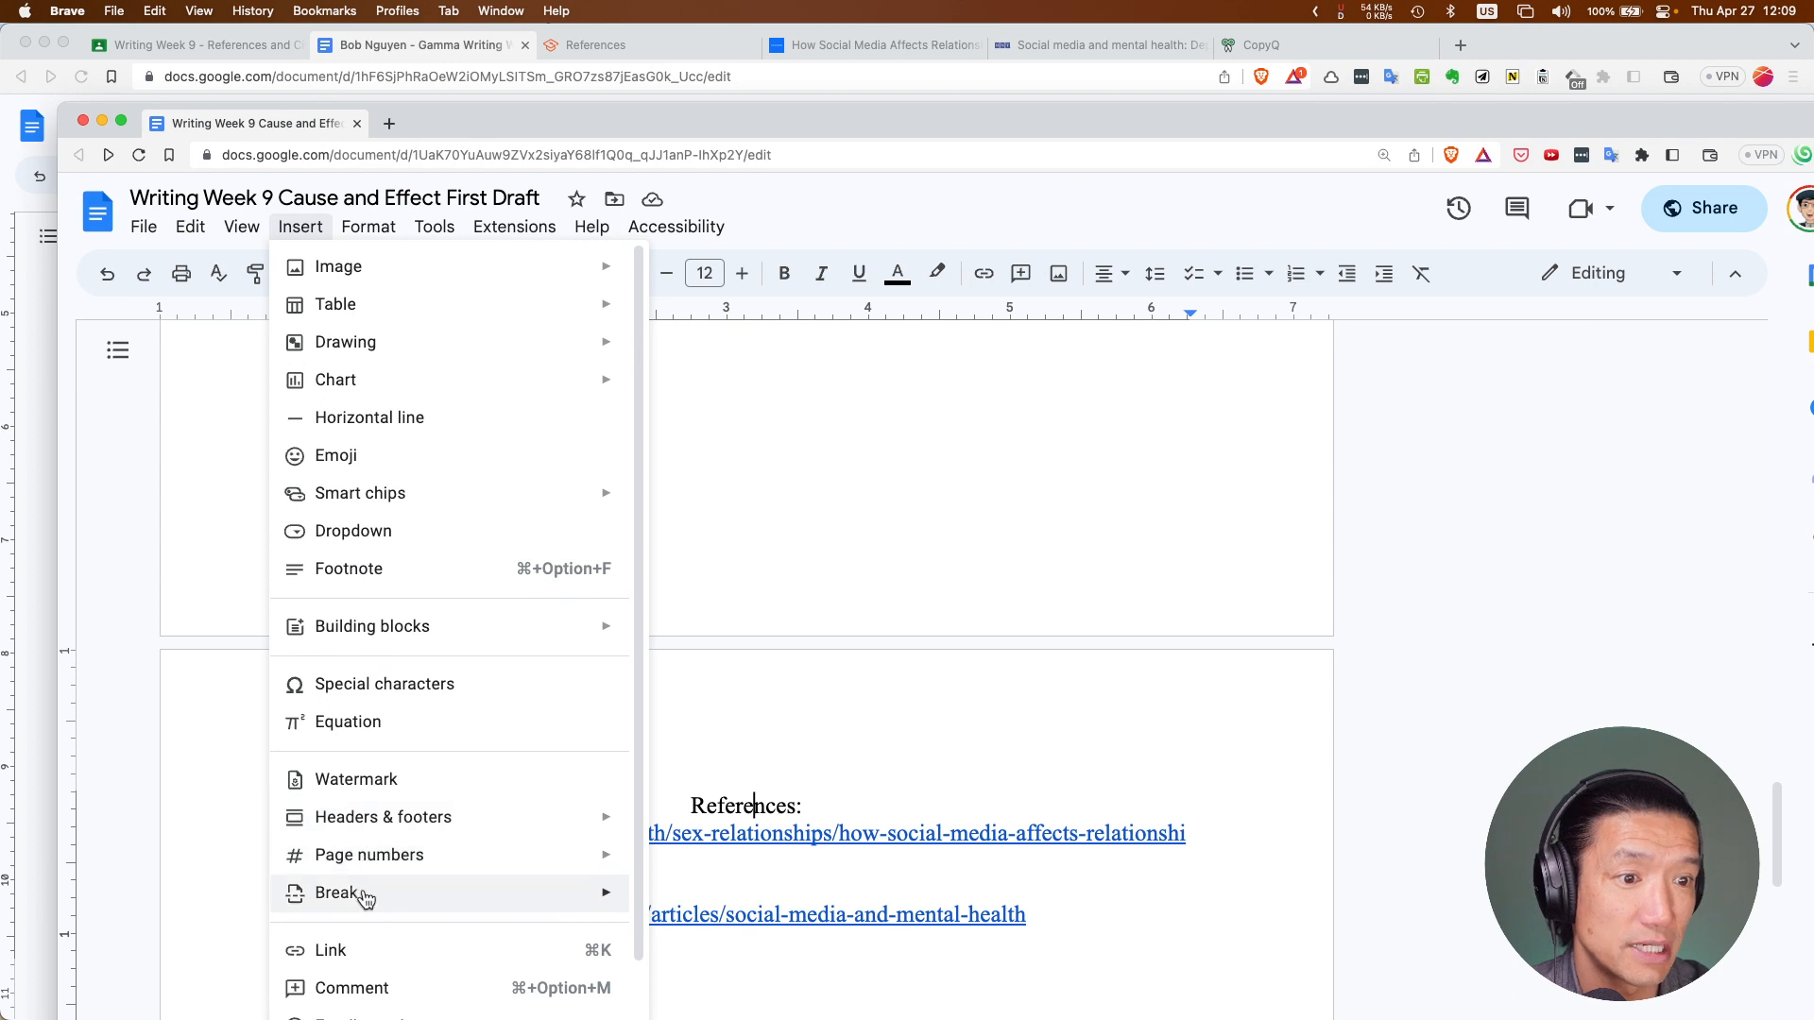
pyautogui.moveTo(341, 892)
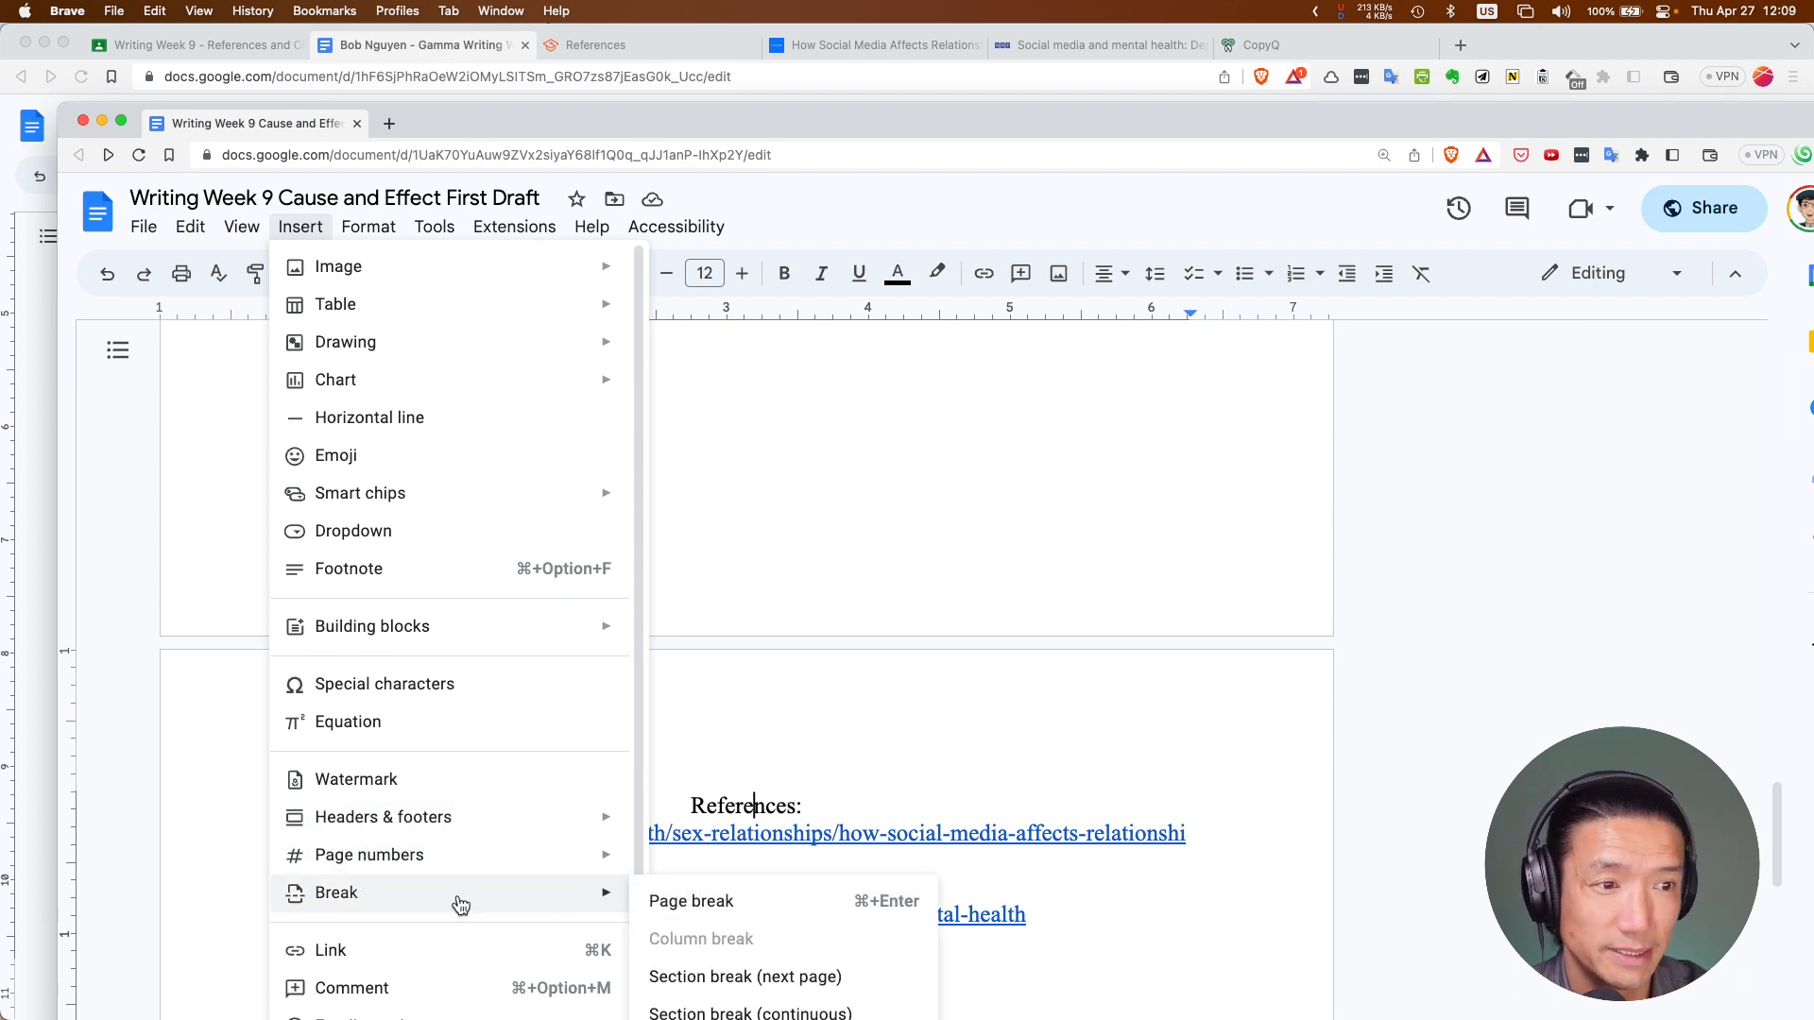
pyautogui.click(848, 547)
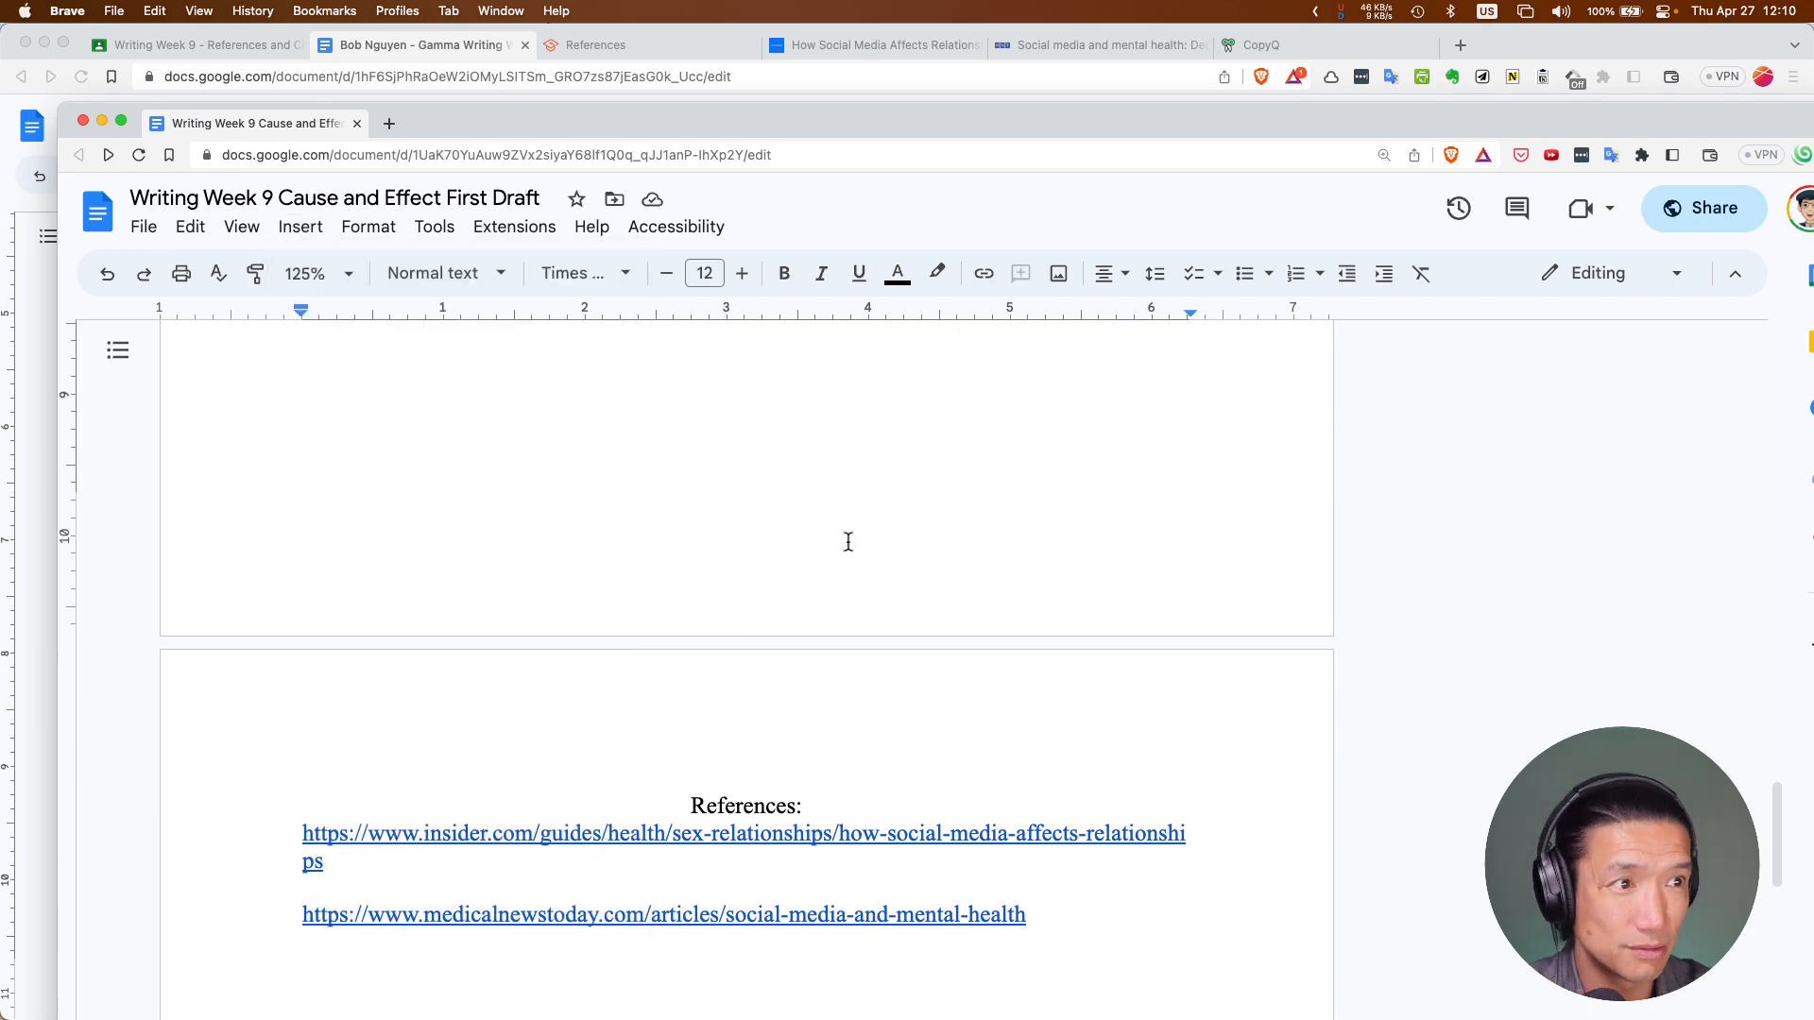
pyautogui.press('super+Return')
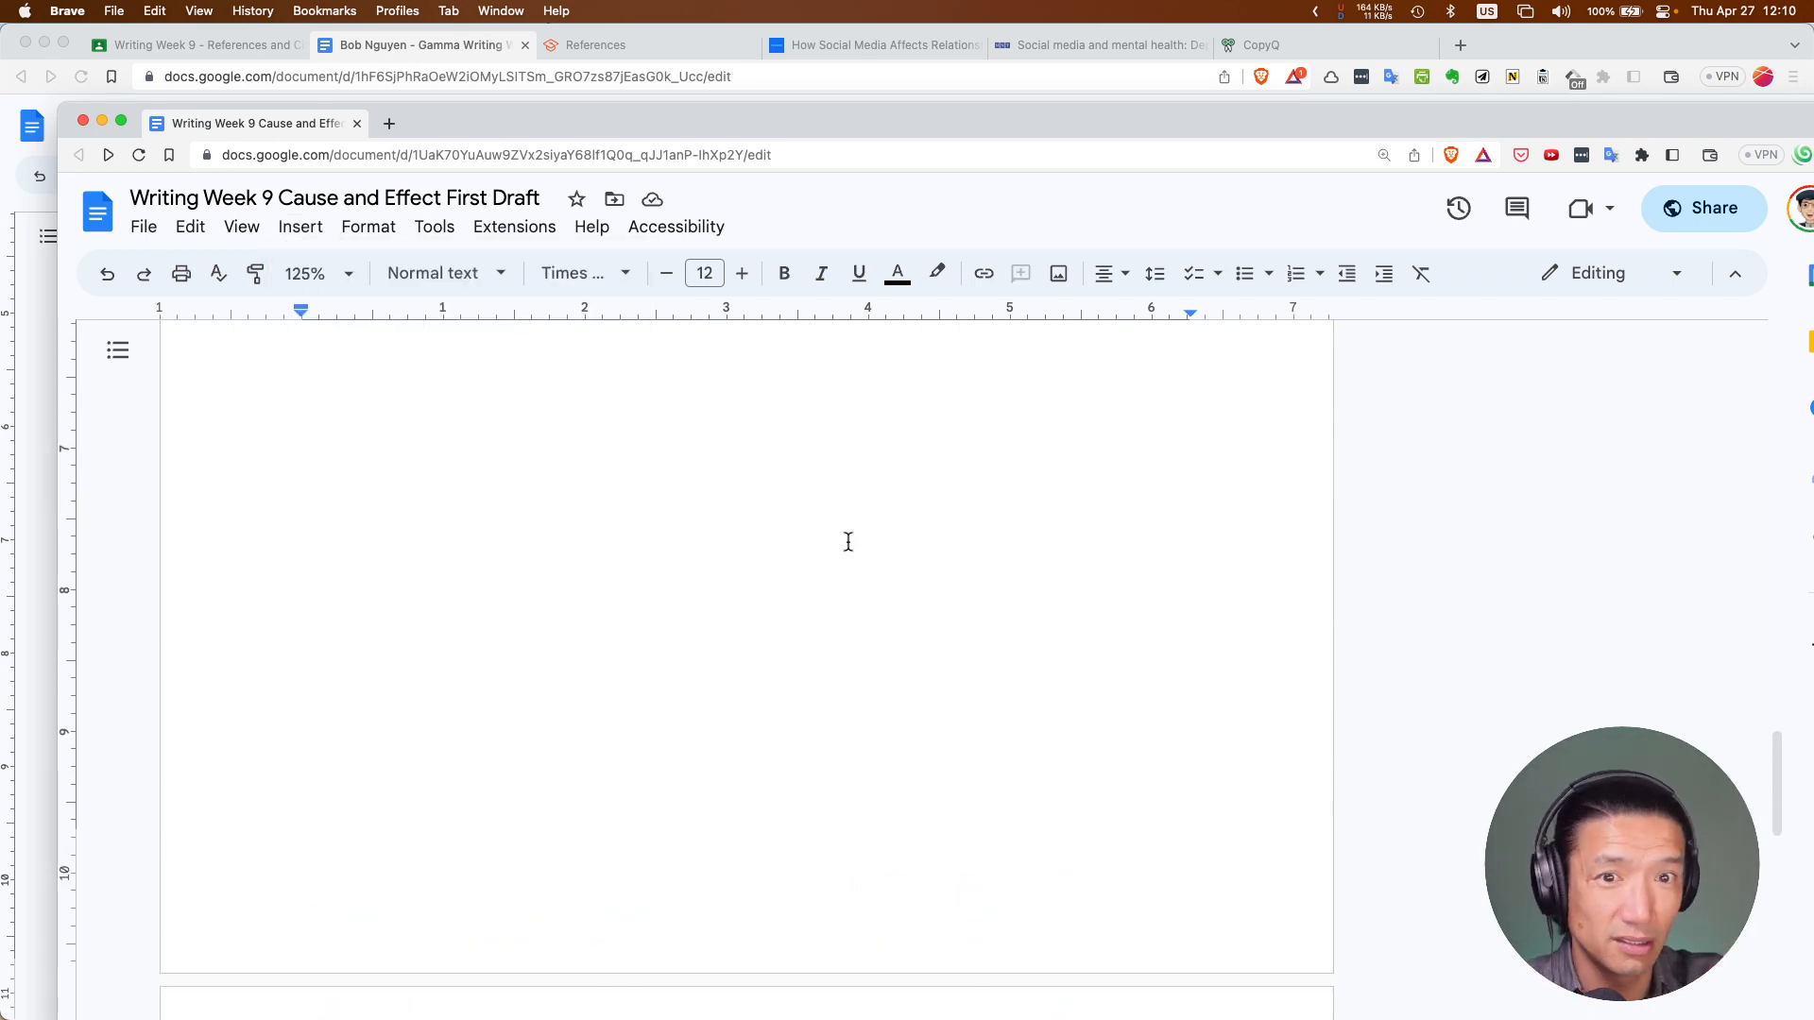
# Type test lines 'adfadfadf', 'adfadj jlk' and 'dfa' below the conclusion
pyautogui.scroll(10, 848, 542)
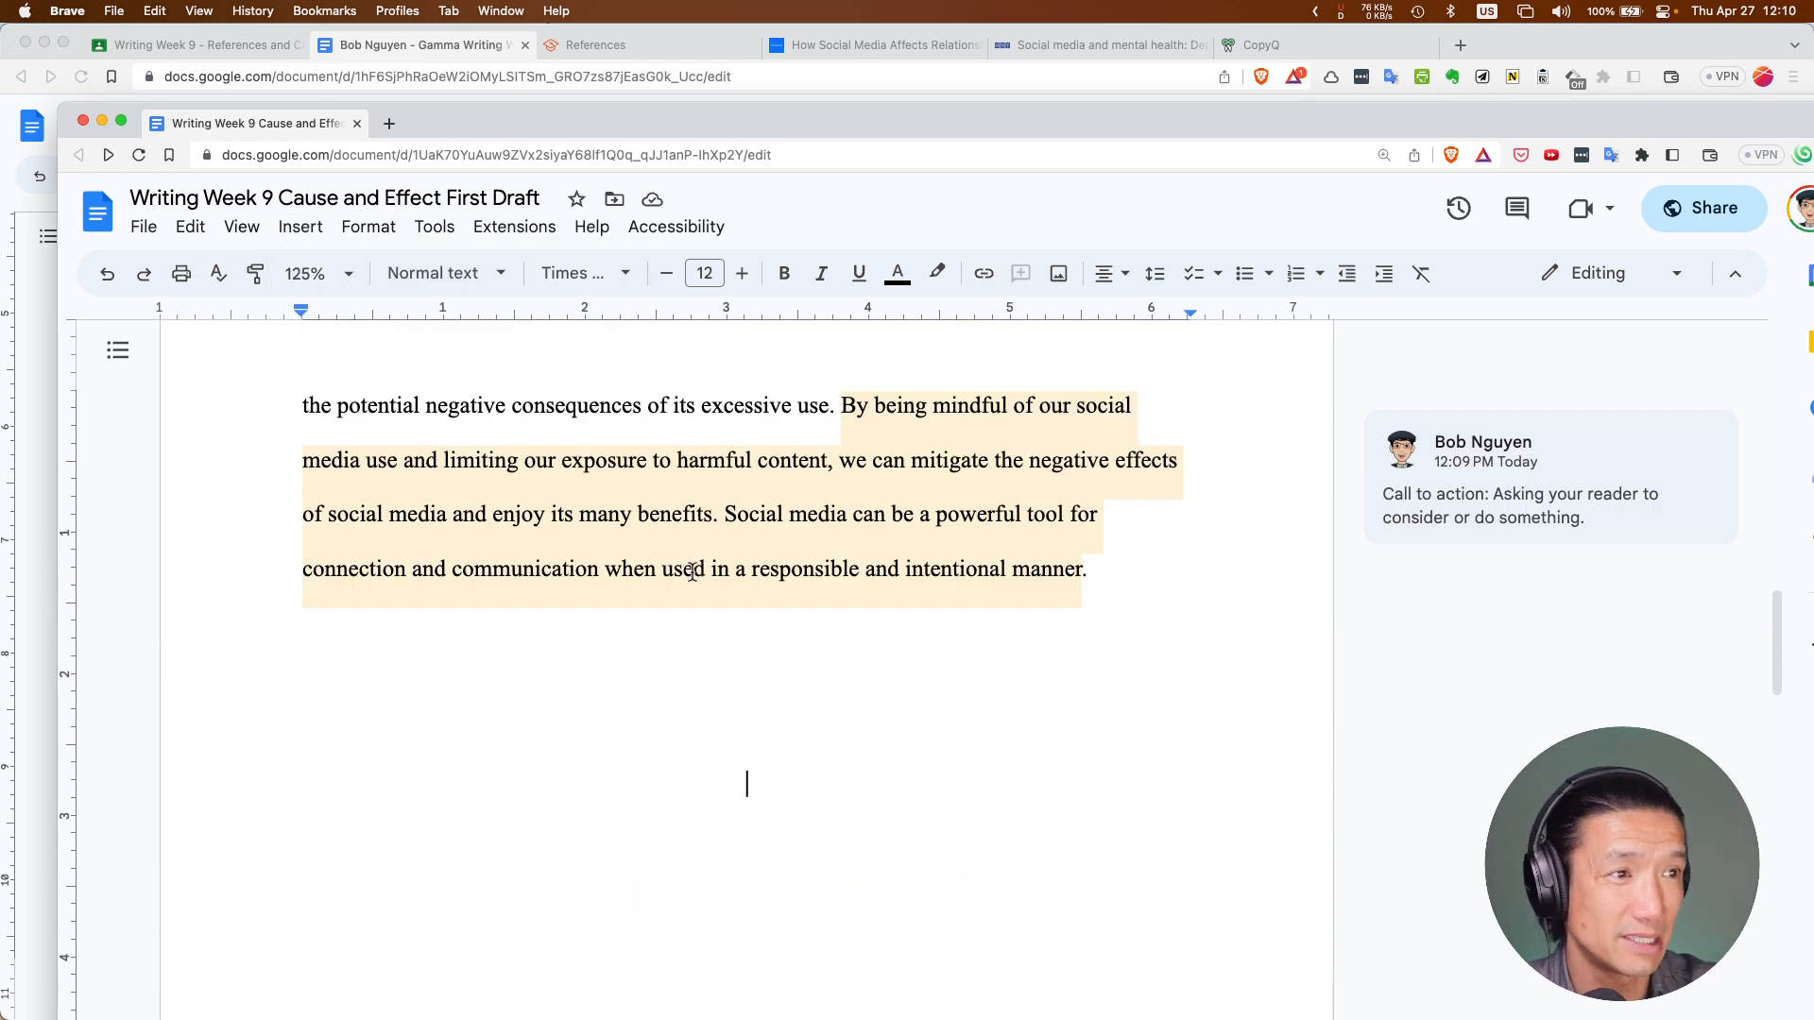
pyautogui.click(783, 677)
pyautogui.write('adfadfadf')
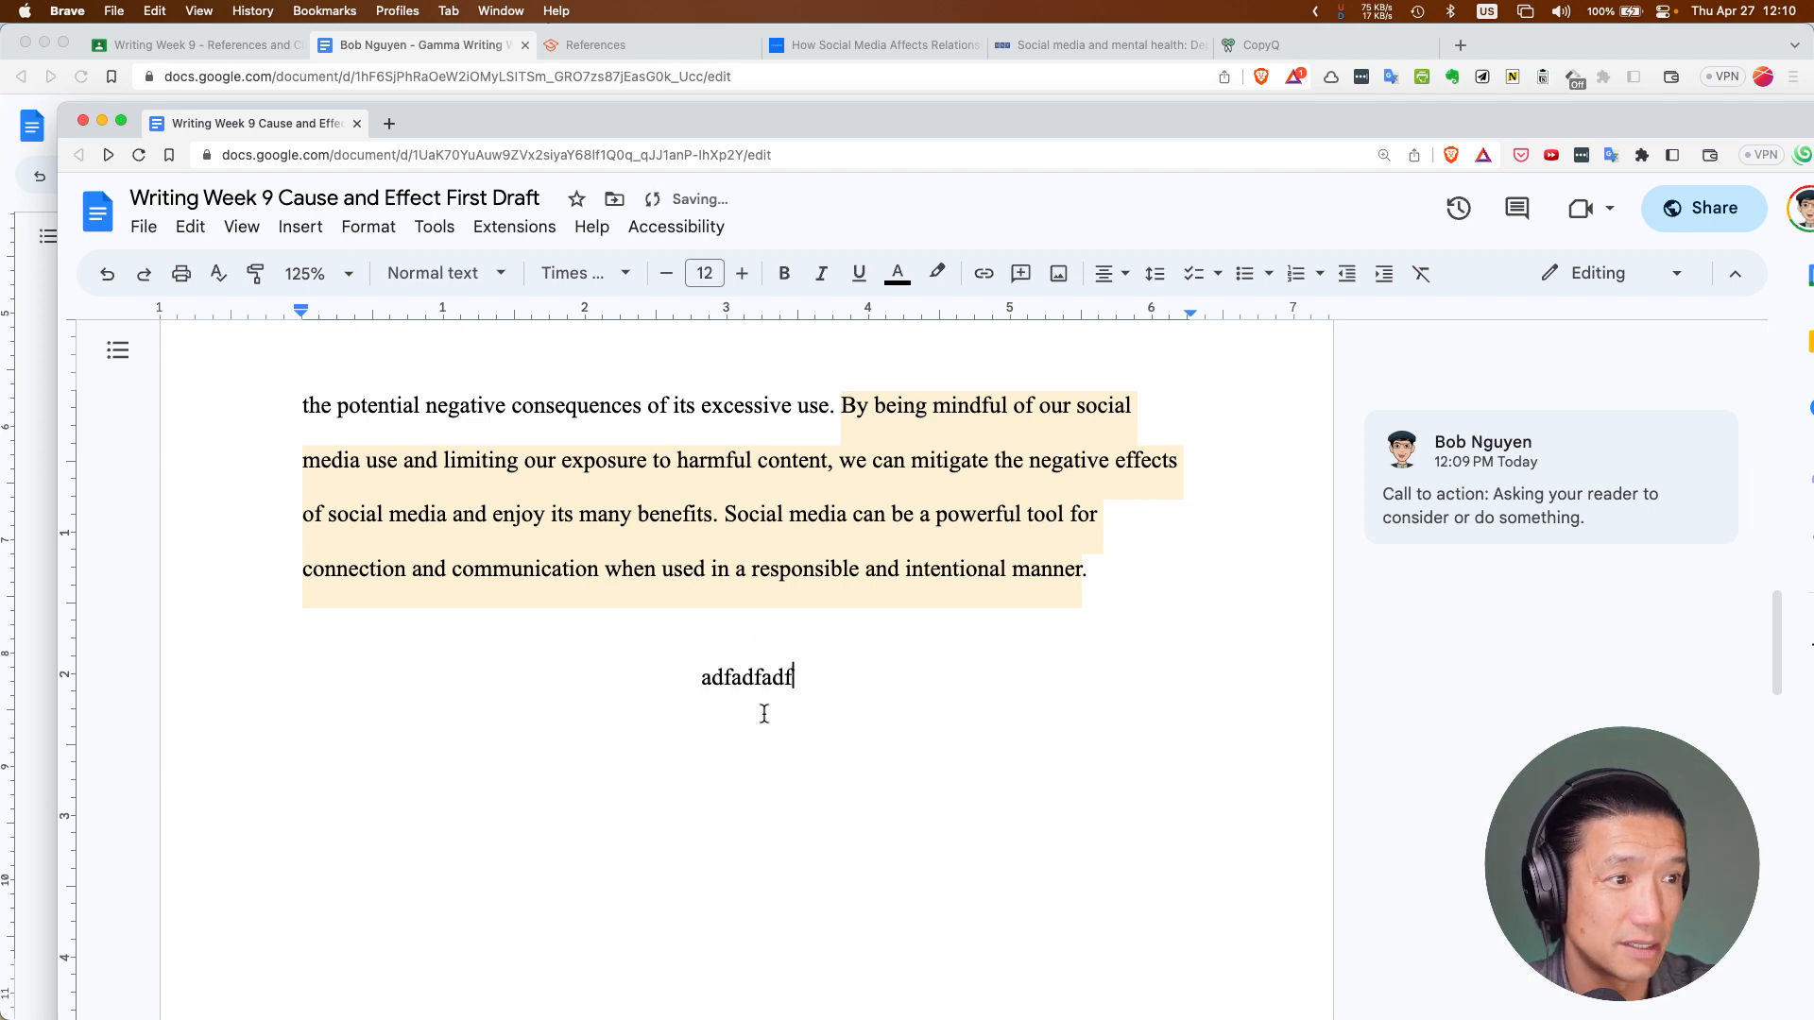
pyautogui.press('Return')
pyautogui.write('adfadj jlk')
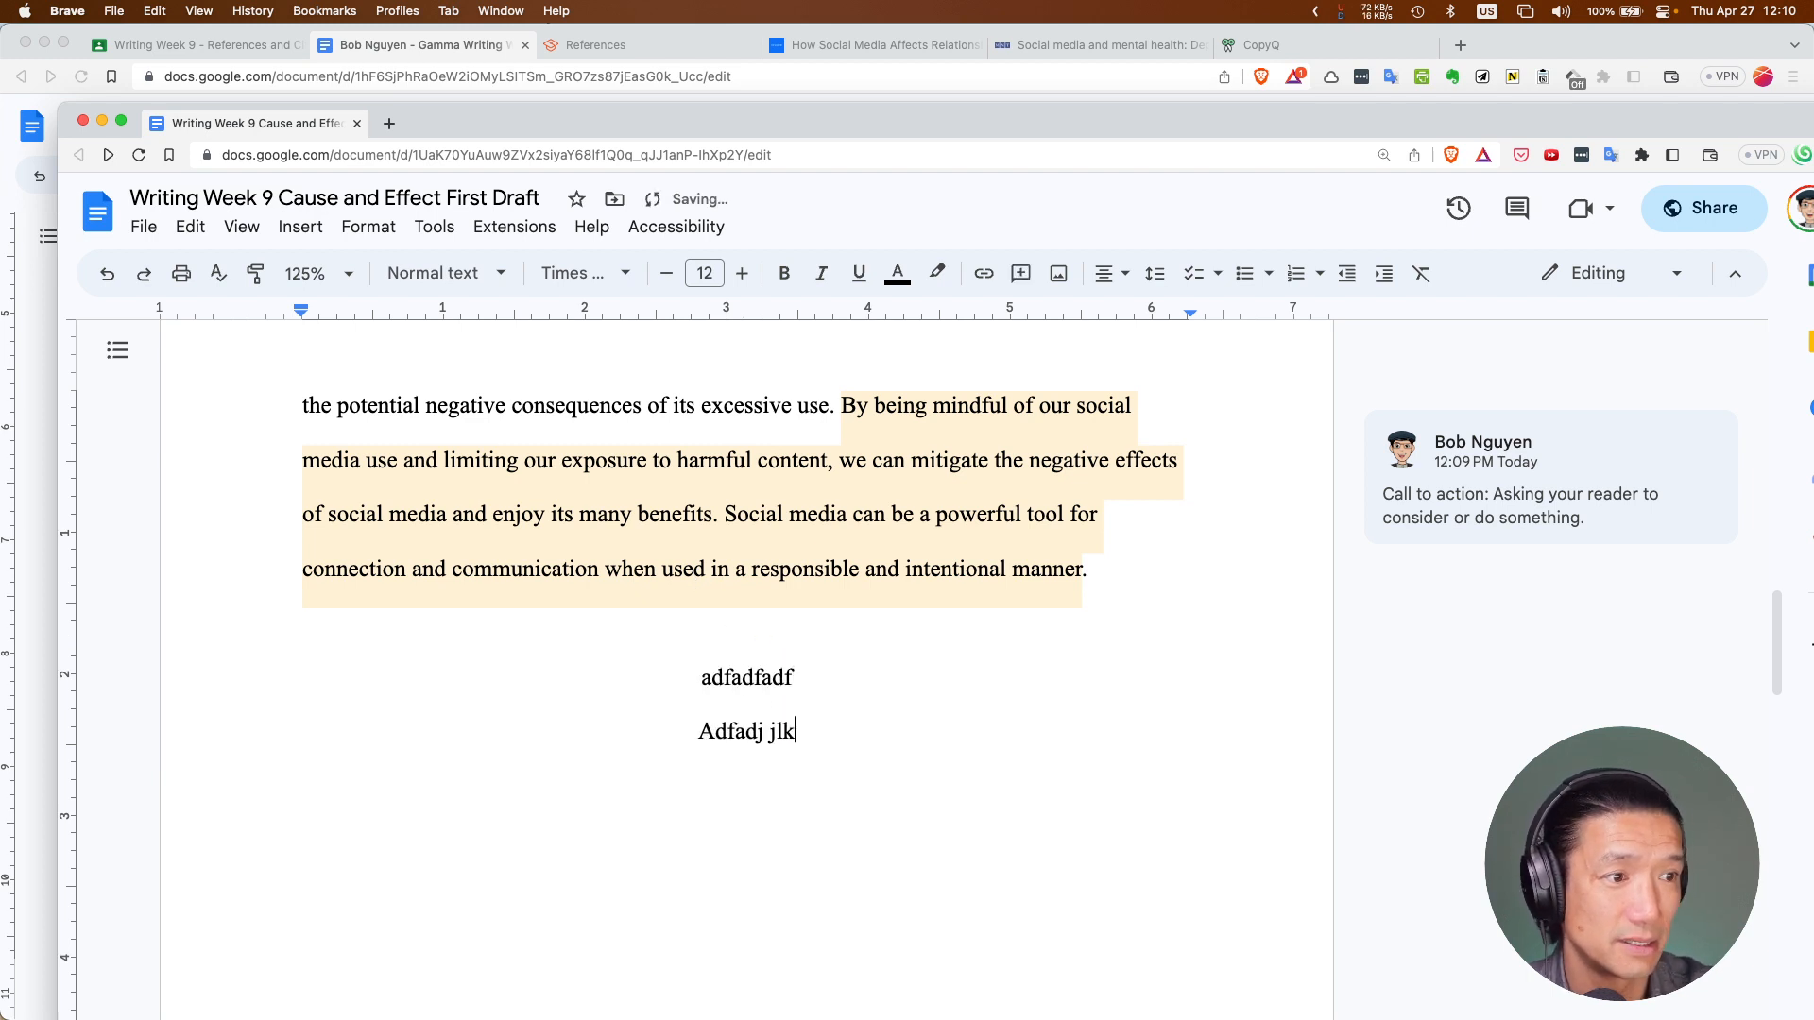
pyautogui.hotkey('shift', 'Return')
pyautogui.write('dfa')
pyautogui.scroll(-3, 746, 567)
pyautogui.scroll(-10, 769, 737)
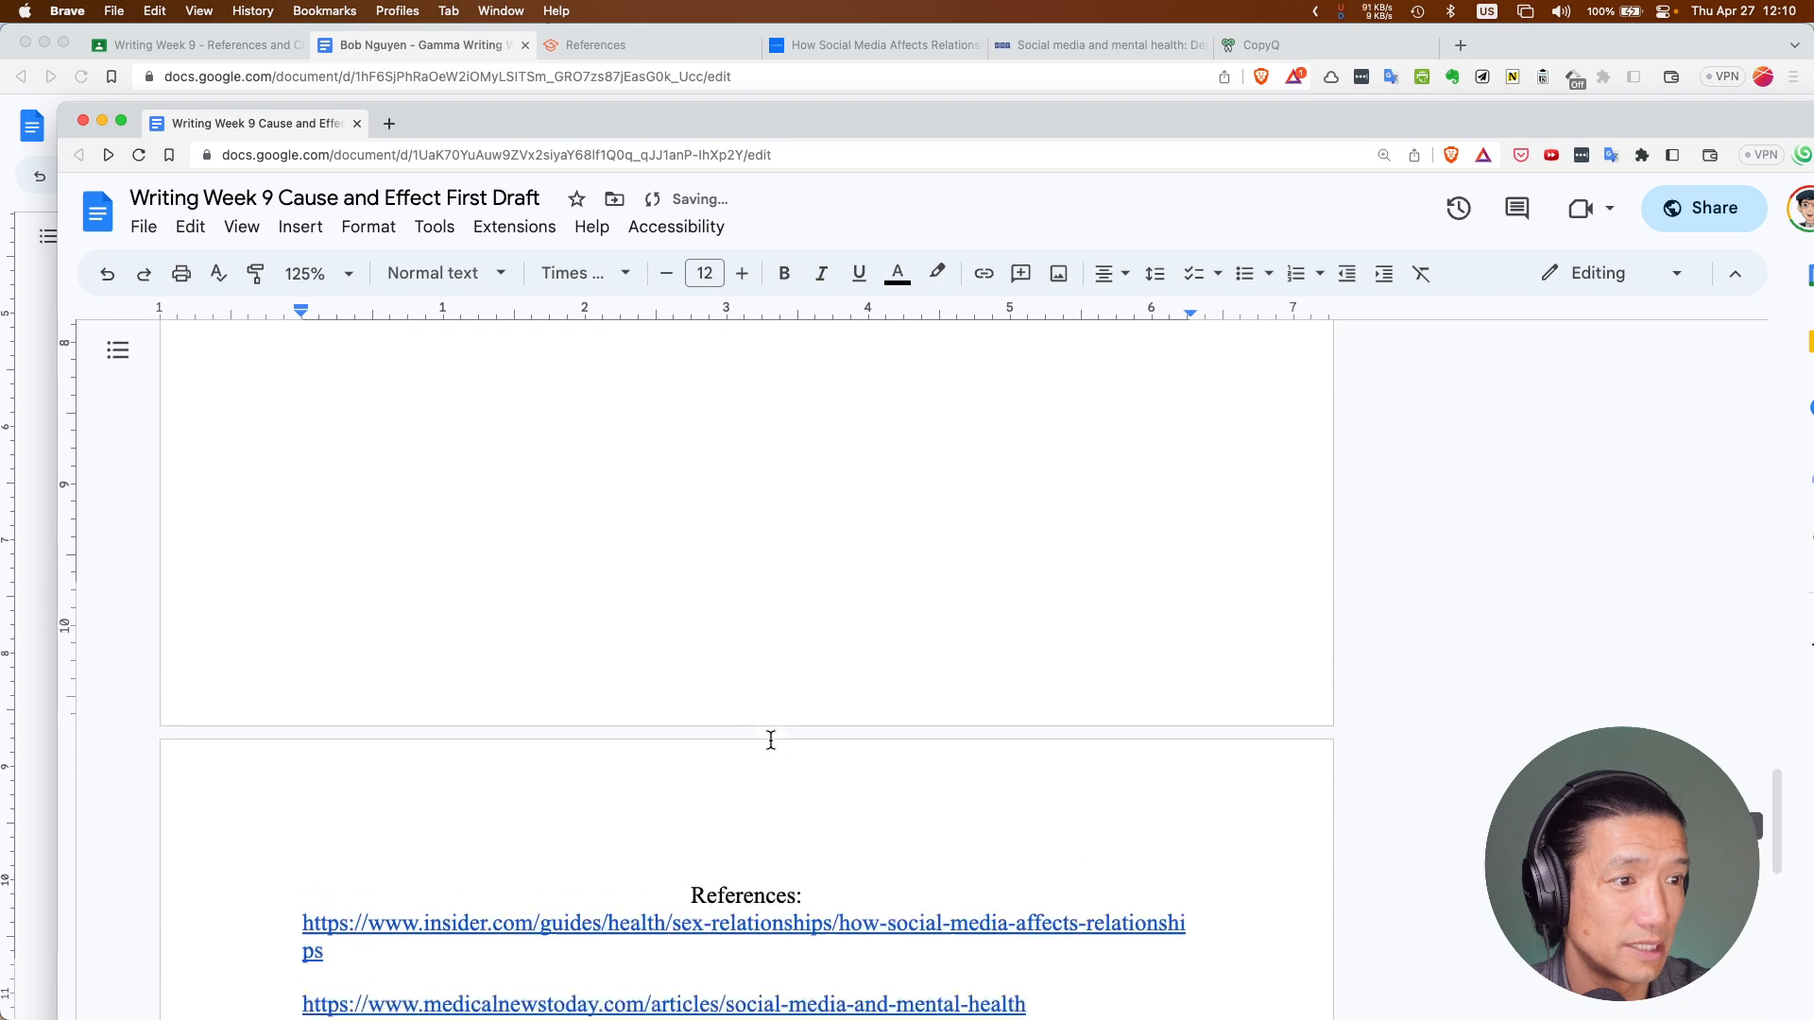
pyautogui.click(776, 883)
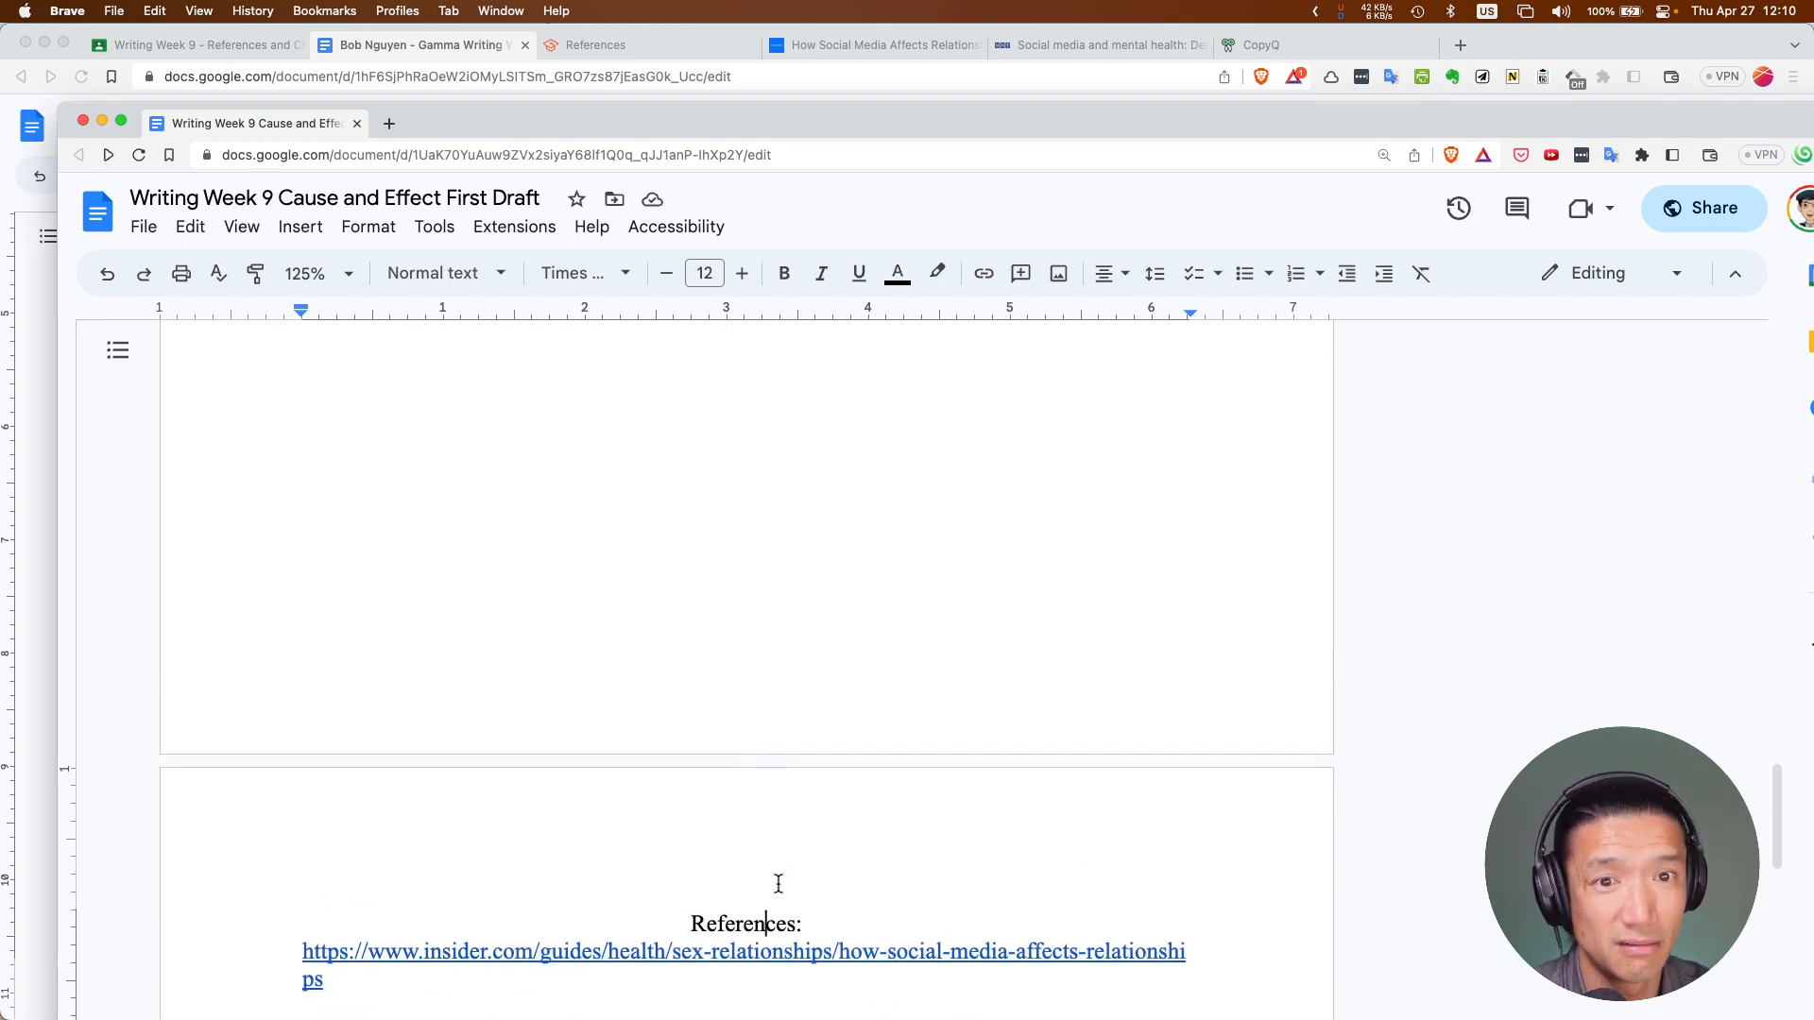
pyautogui.scroll(2, 762, 664)
pyautogui.scroll(-6, 763, 663)
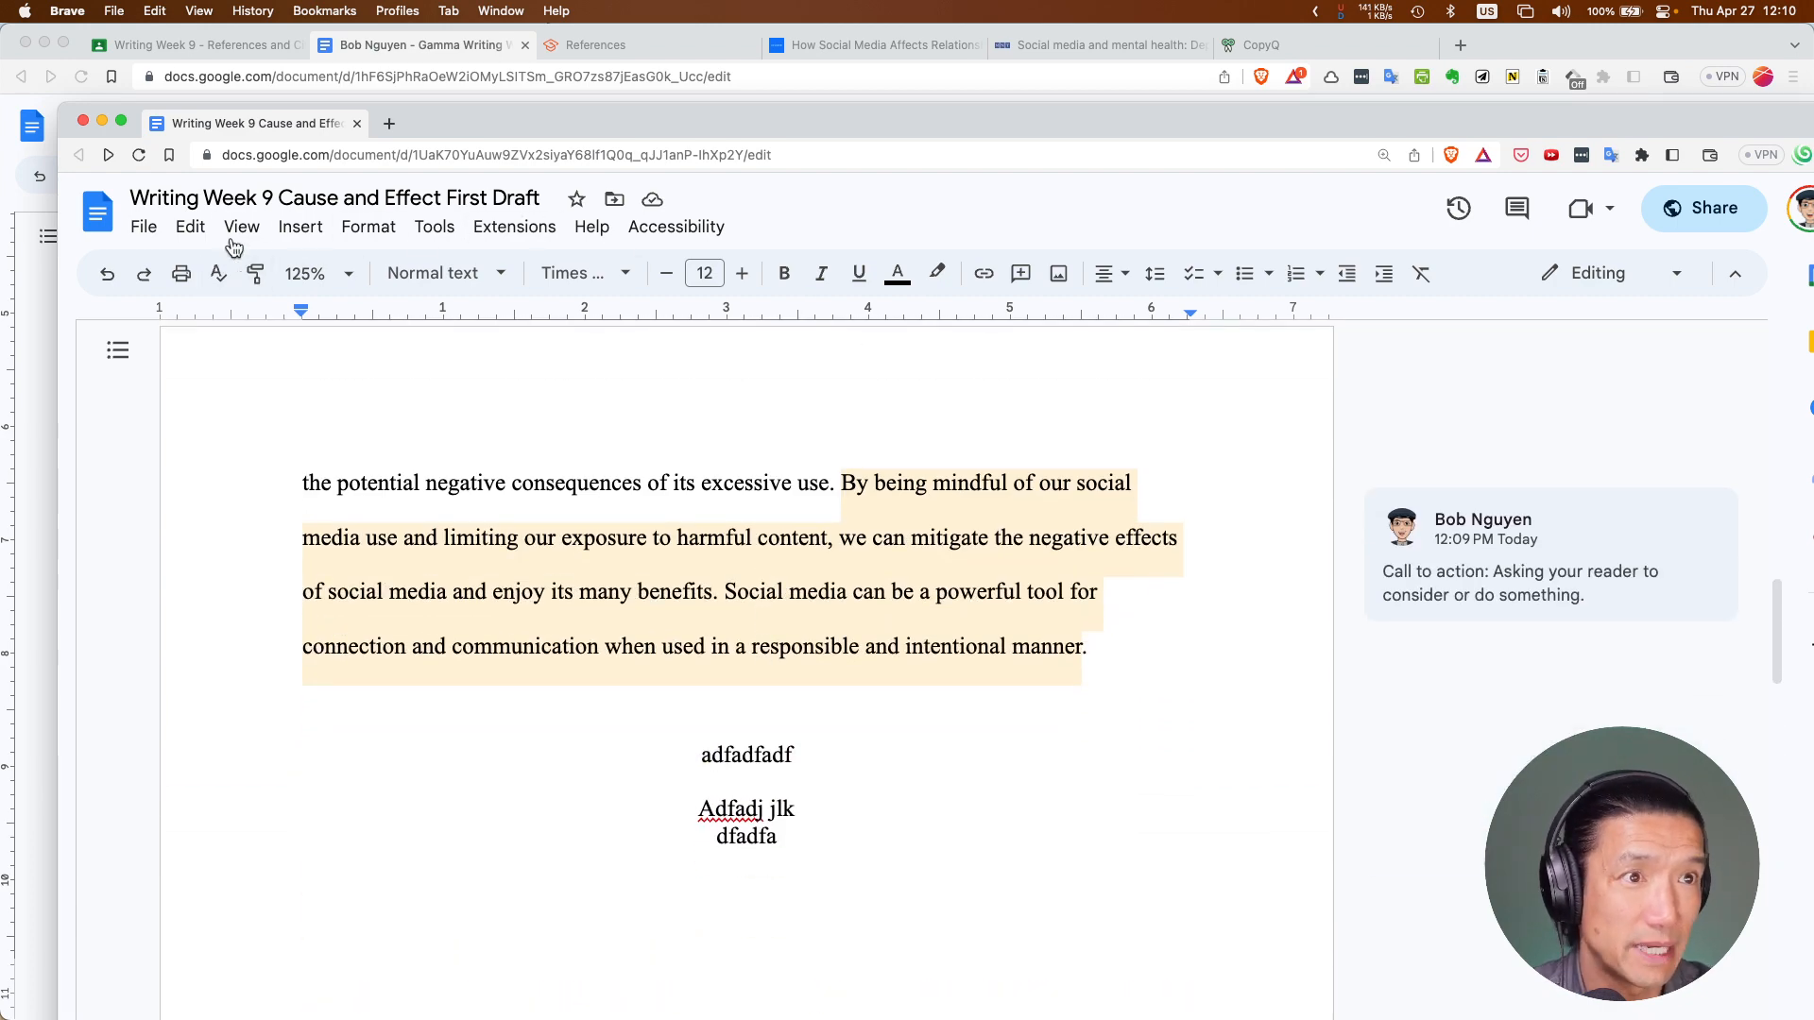
# Maximize the essay window and check the Insert > Break options without adding anything
pyautogui.doubleClick(512, 125)
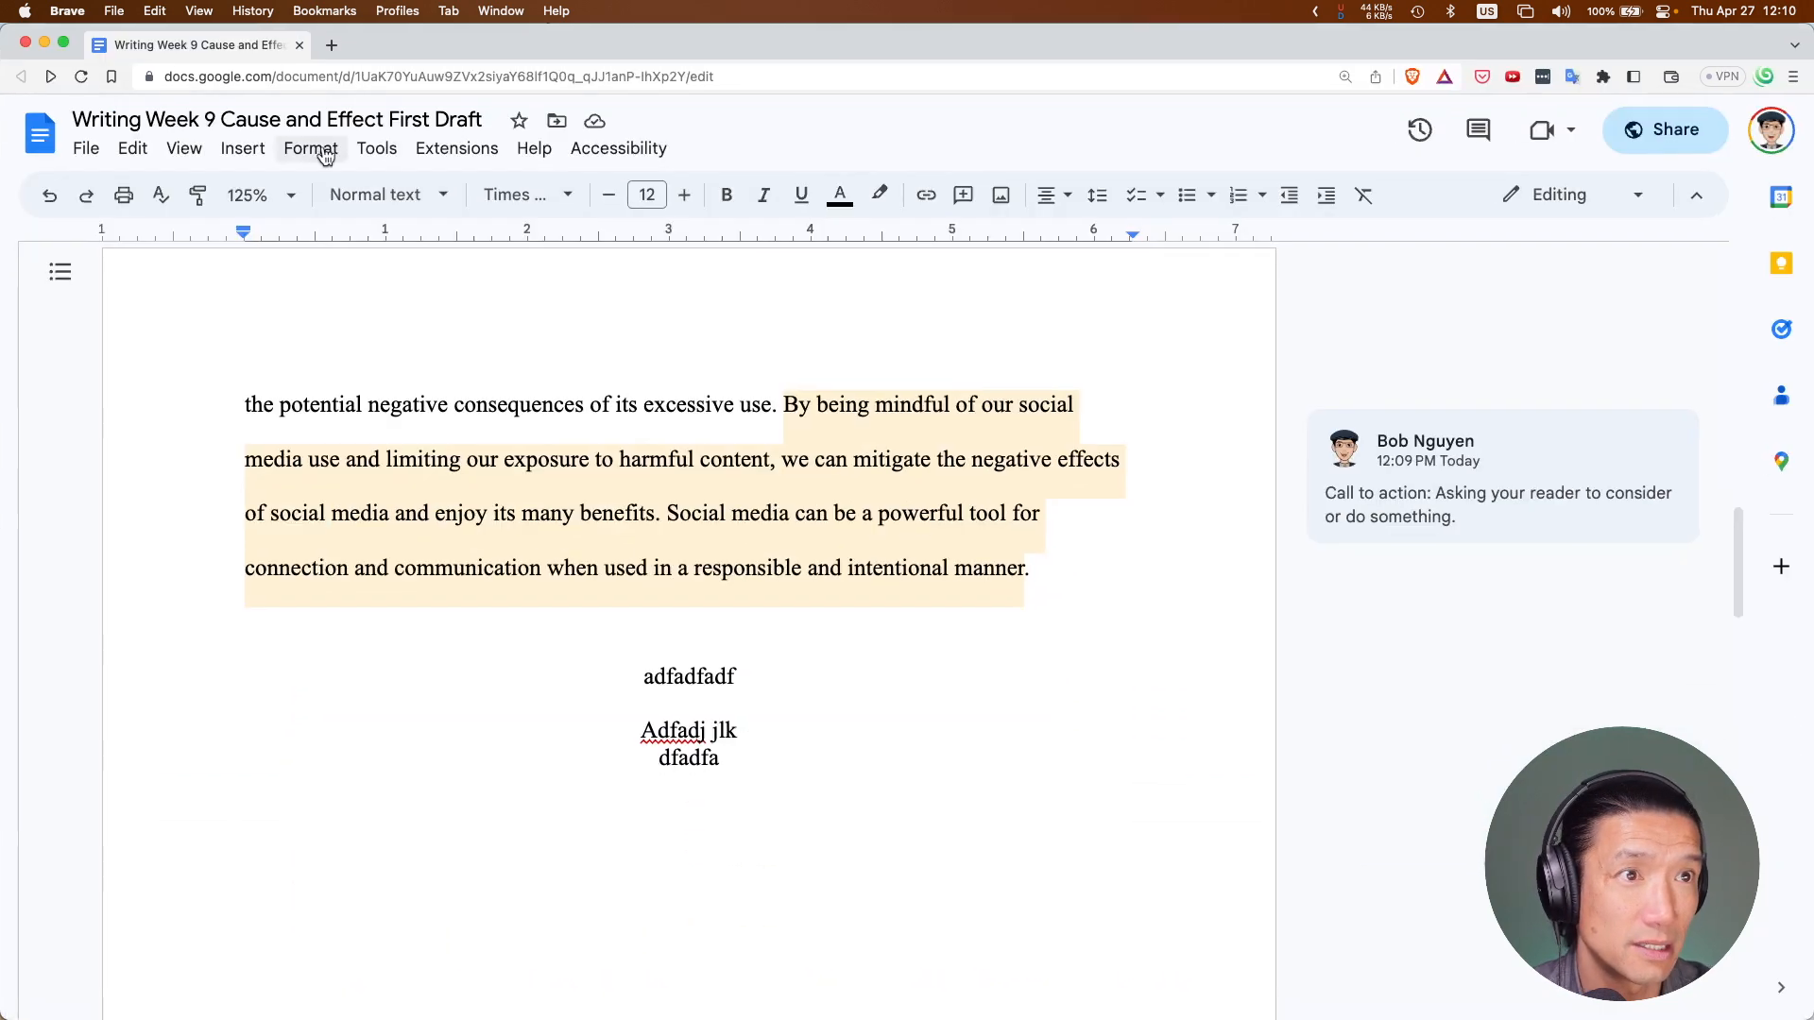
pyautogui.click(243, 150)
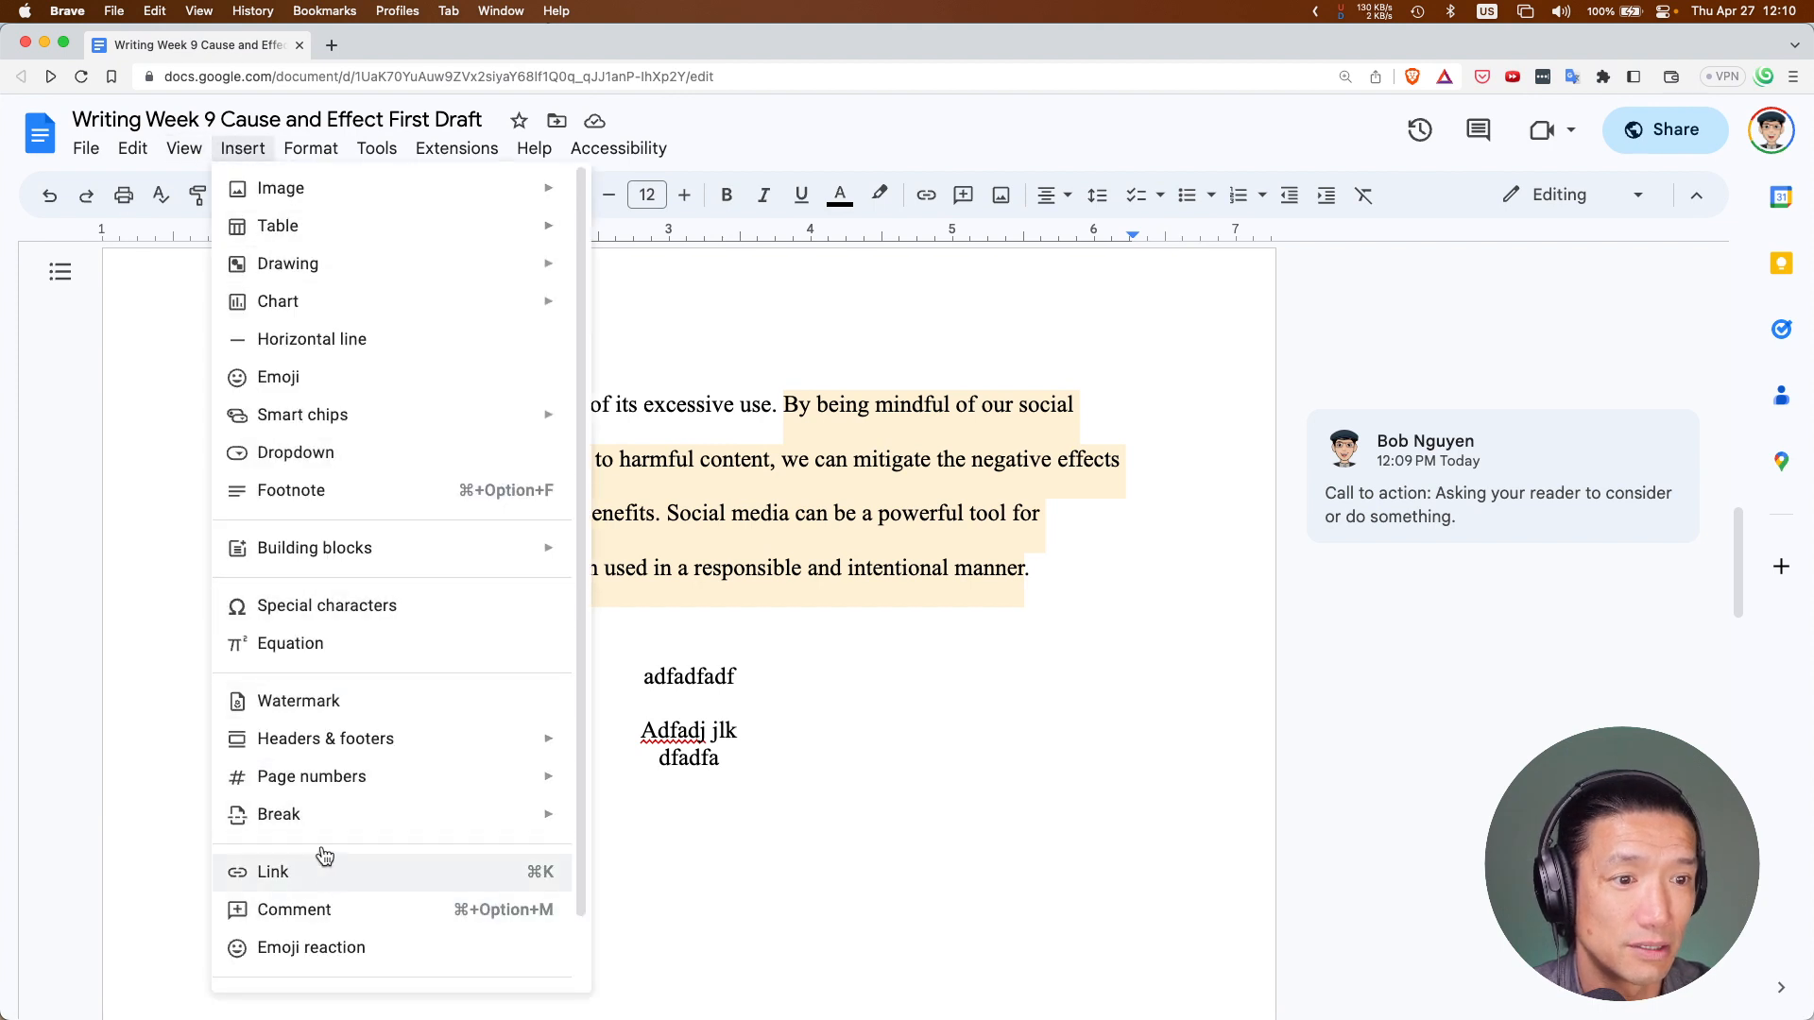
pyautogui.moveTo(384, 813)
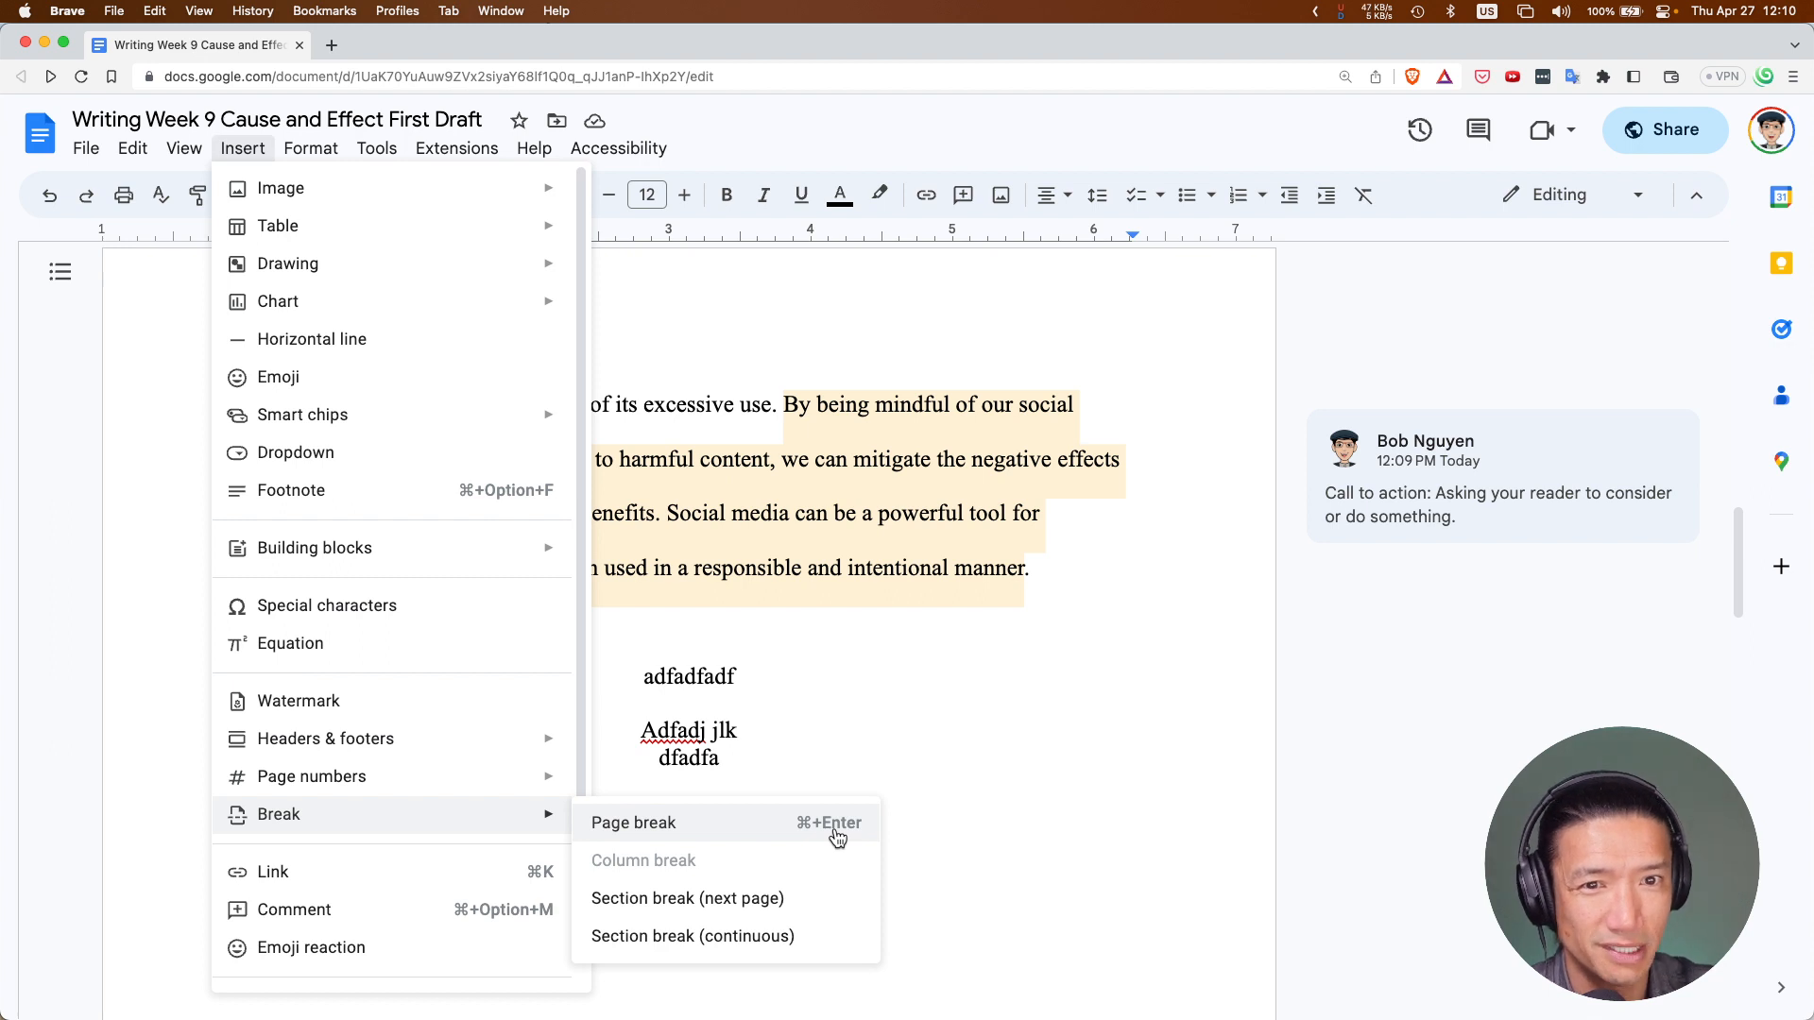
pyautogui.click(1035, 619)
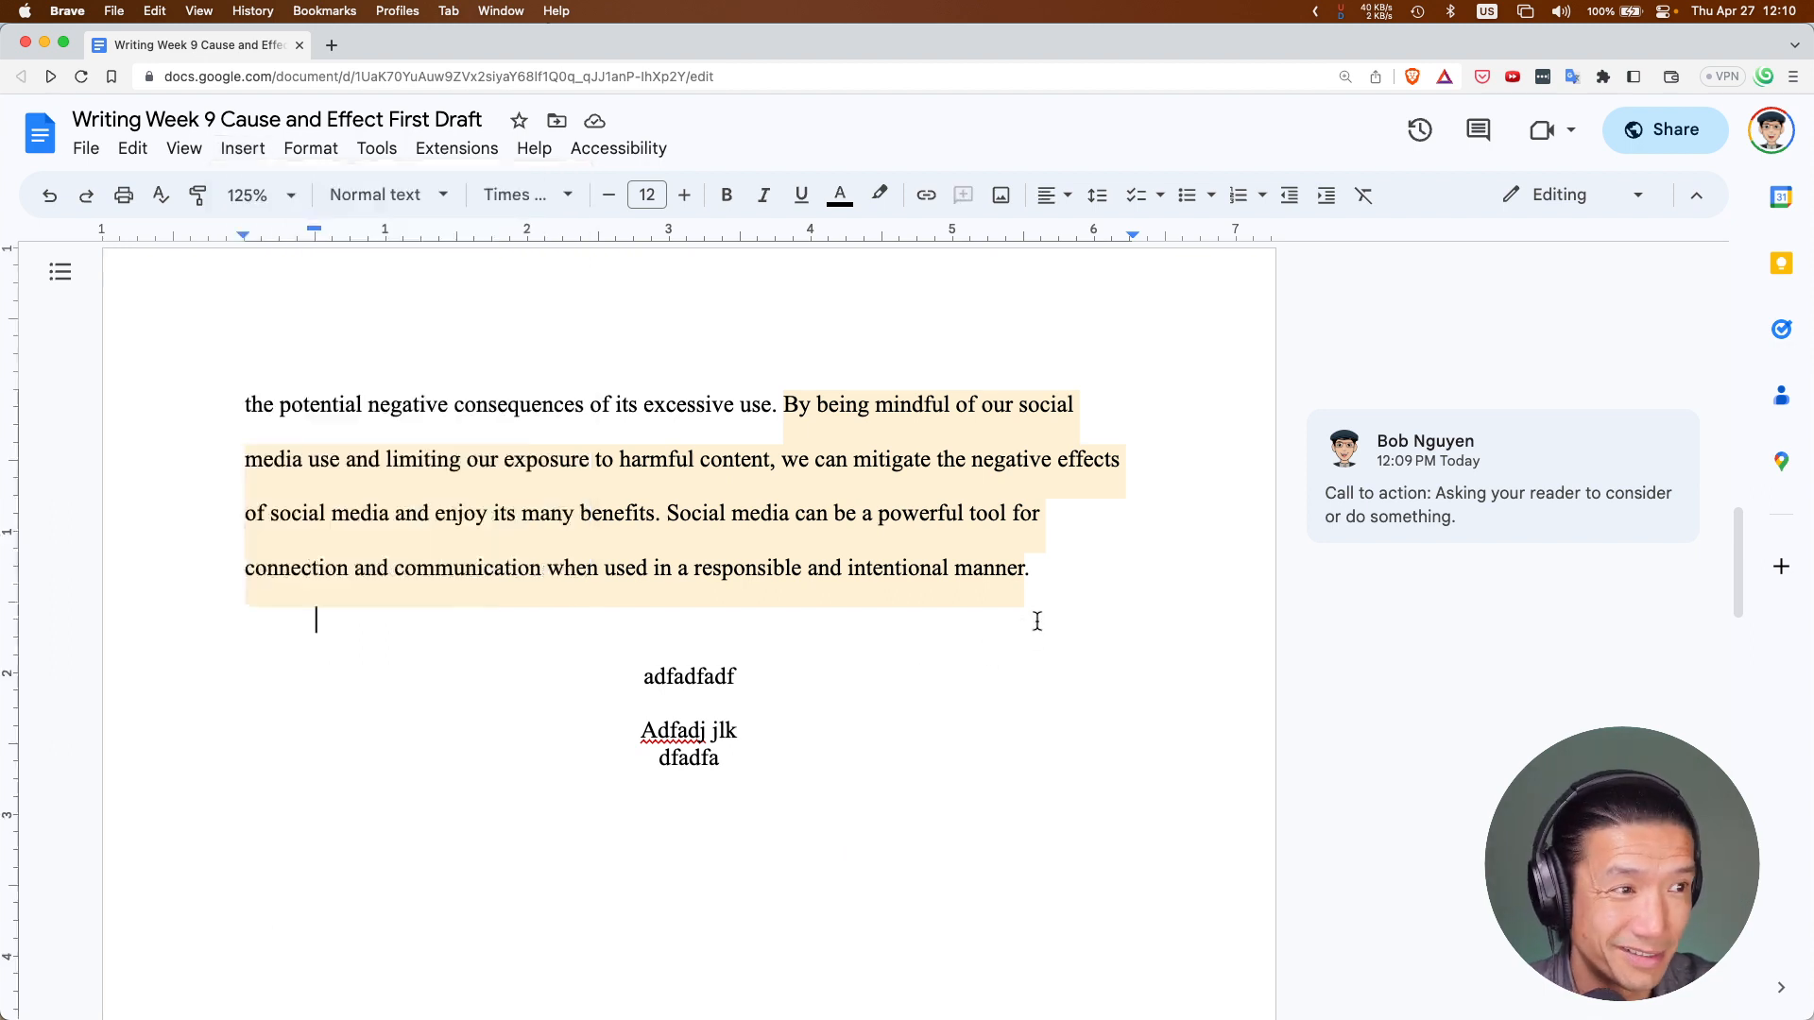
# Delete the three filler lines and the leftover blank centred line after the conclusion
pyautogui.click(795, 762)
pyautogui.moveTo(785, 756); pyautogui.dragTo(575, 683)
pyautogui.press('BackSpace')
pyautogui.press('super+shift+l')
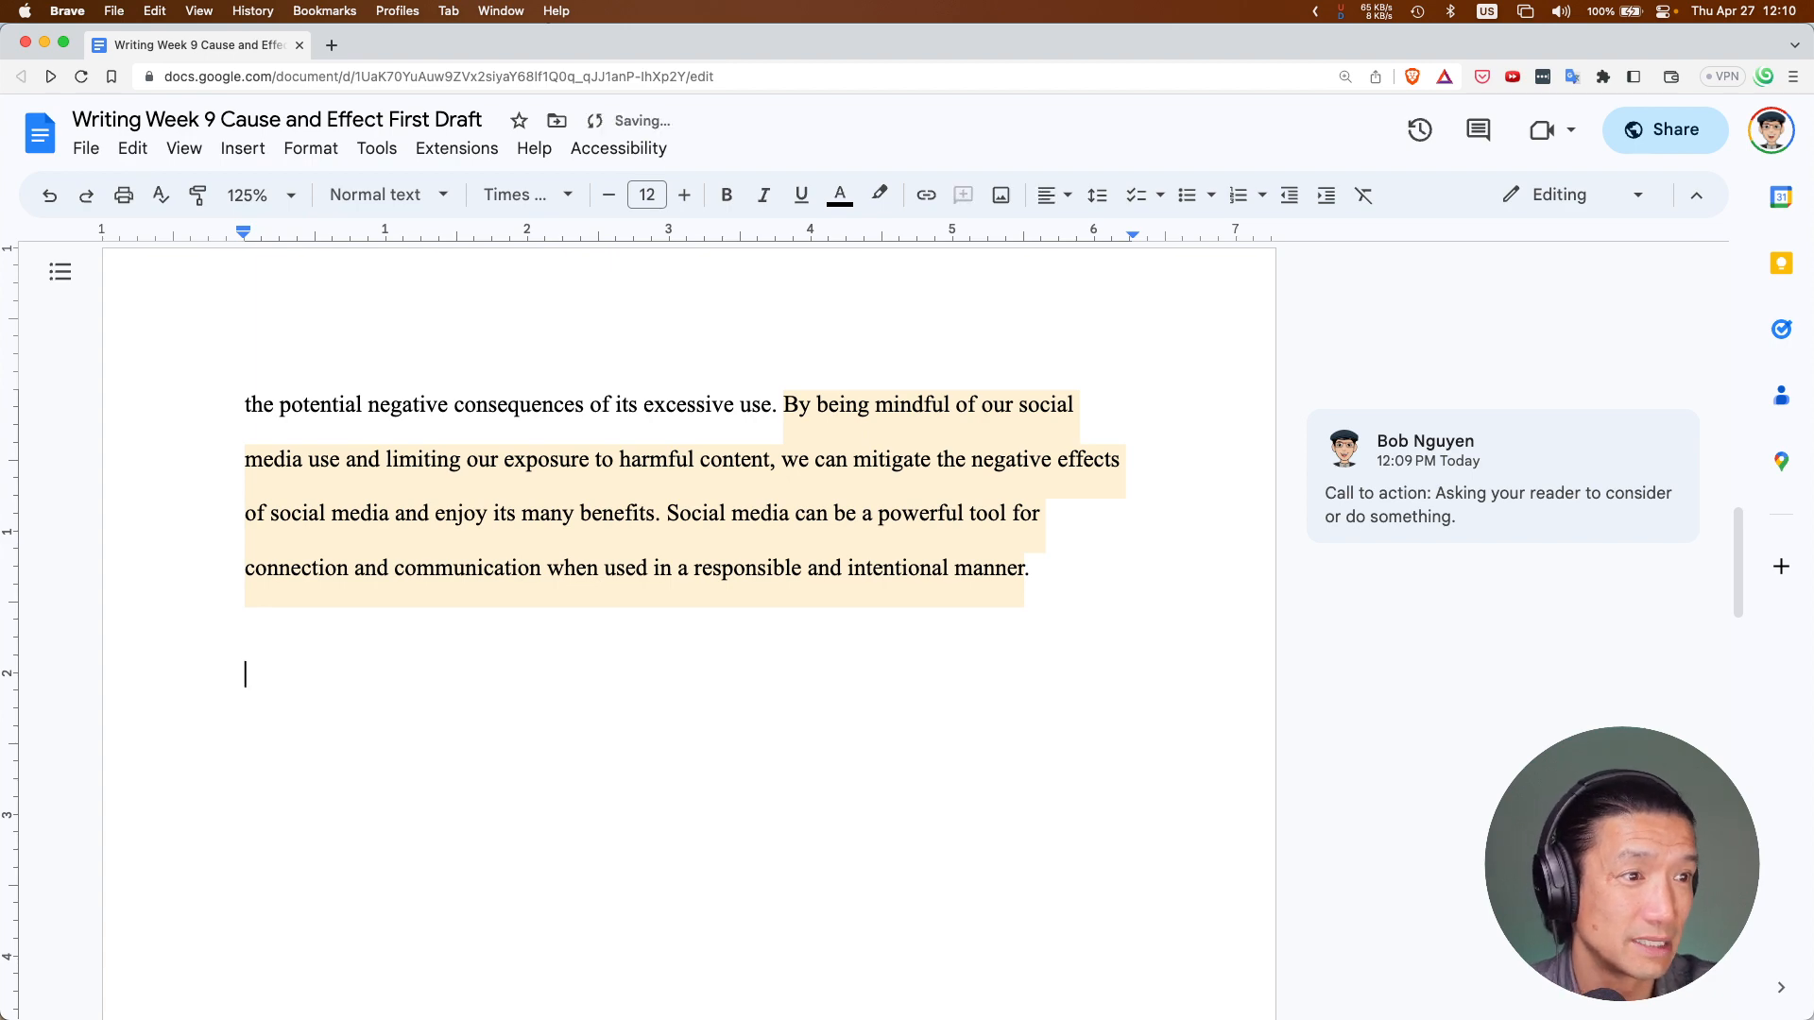
# Delete both raw reference URLs below the 'References:' heading
pyautogui.scroll(-10, 530, 669)
pyautogui.scroll(-5, 529, 669)
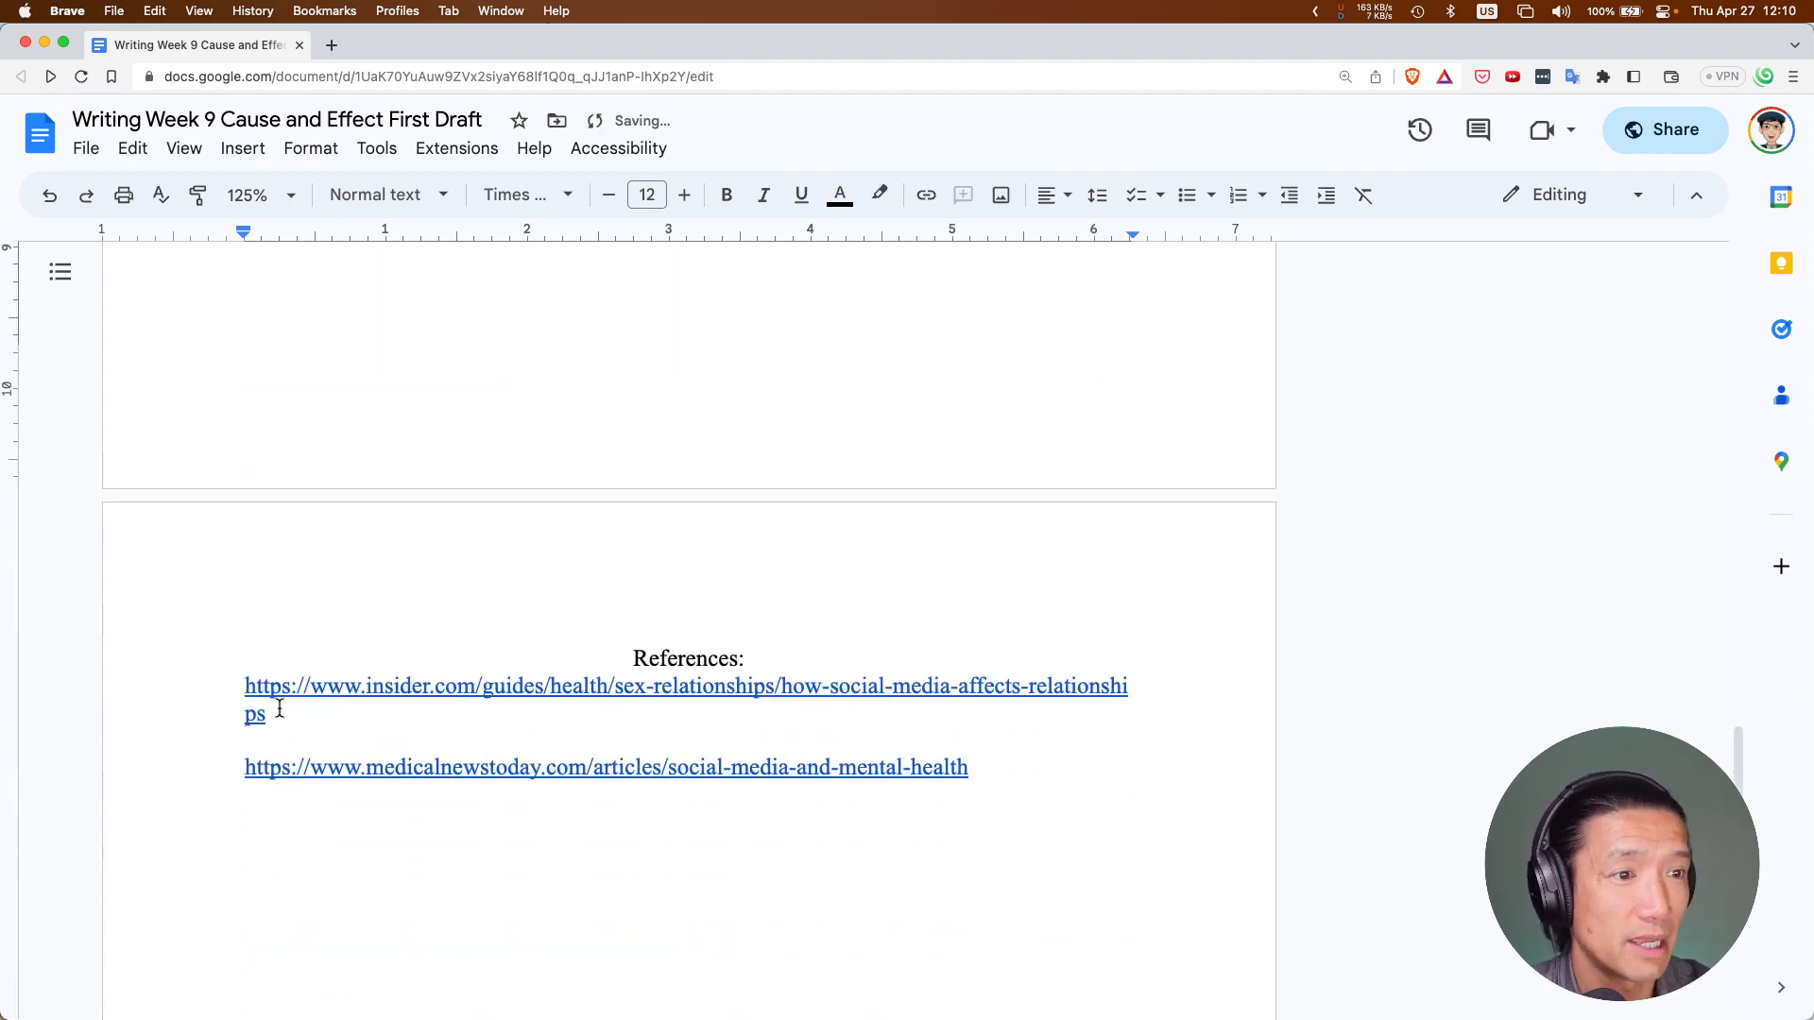
pyautogui.moveTo(1021, 768); pyautogui.dragTo(224, 694)
pyautogui.press('BackSpace')
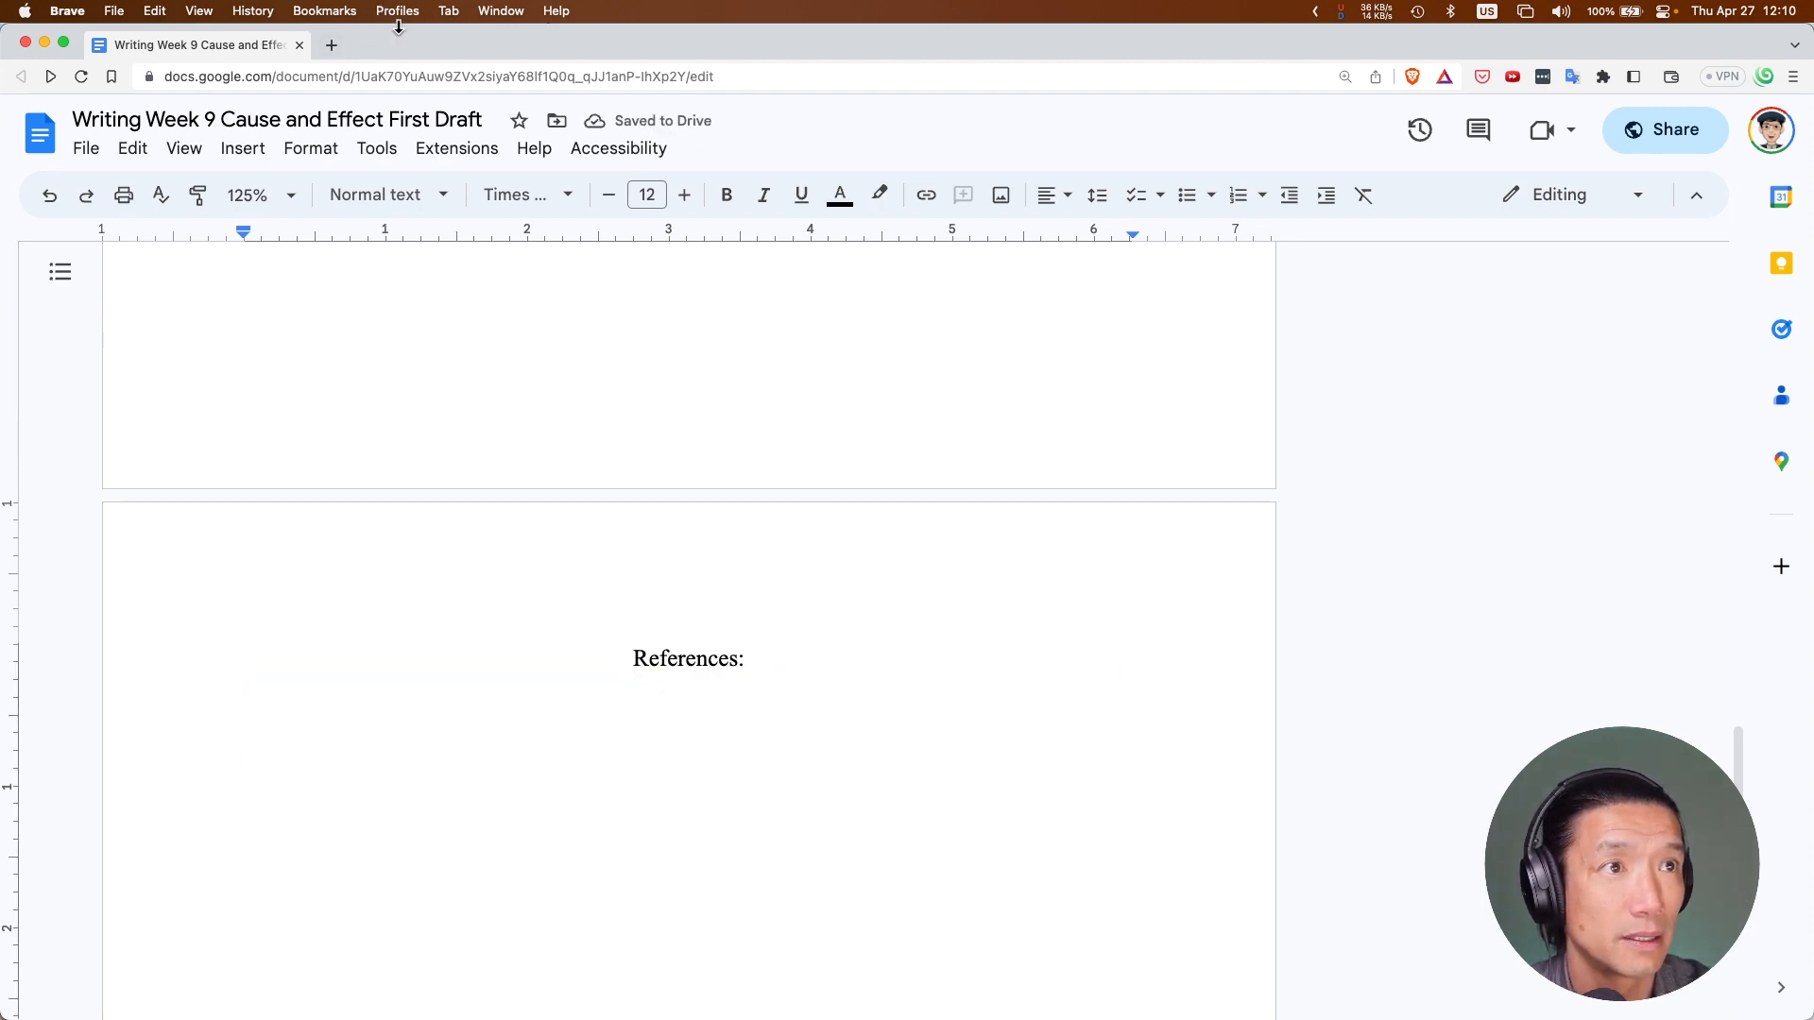
# Copy the Burch & Burch (2022a) reference into the essay under References, auto-linking its URL
pyautogui.click(389, 55)
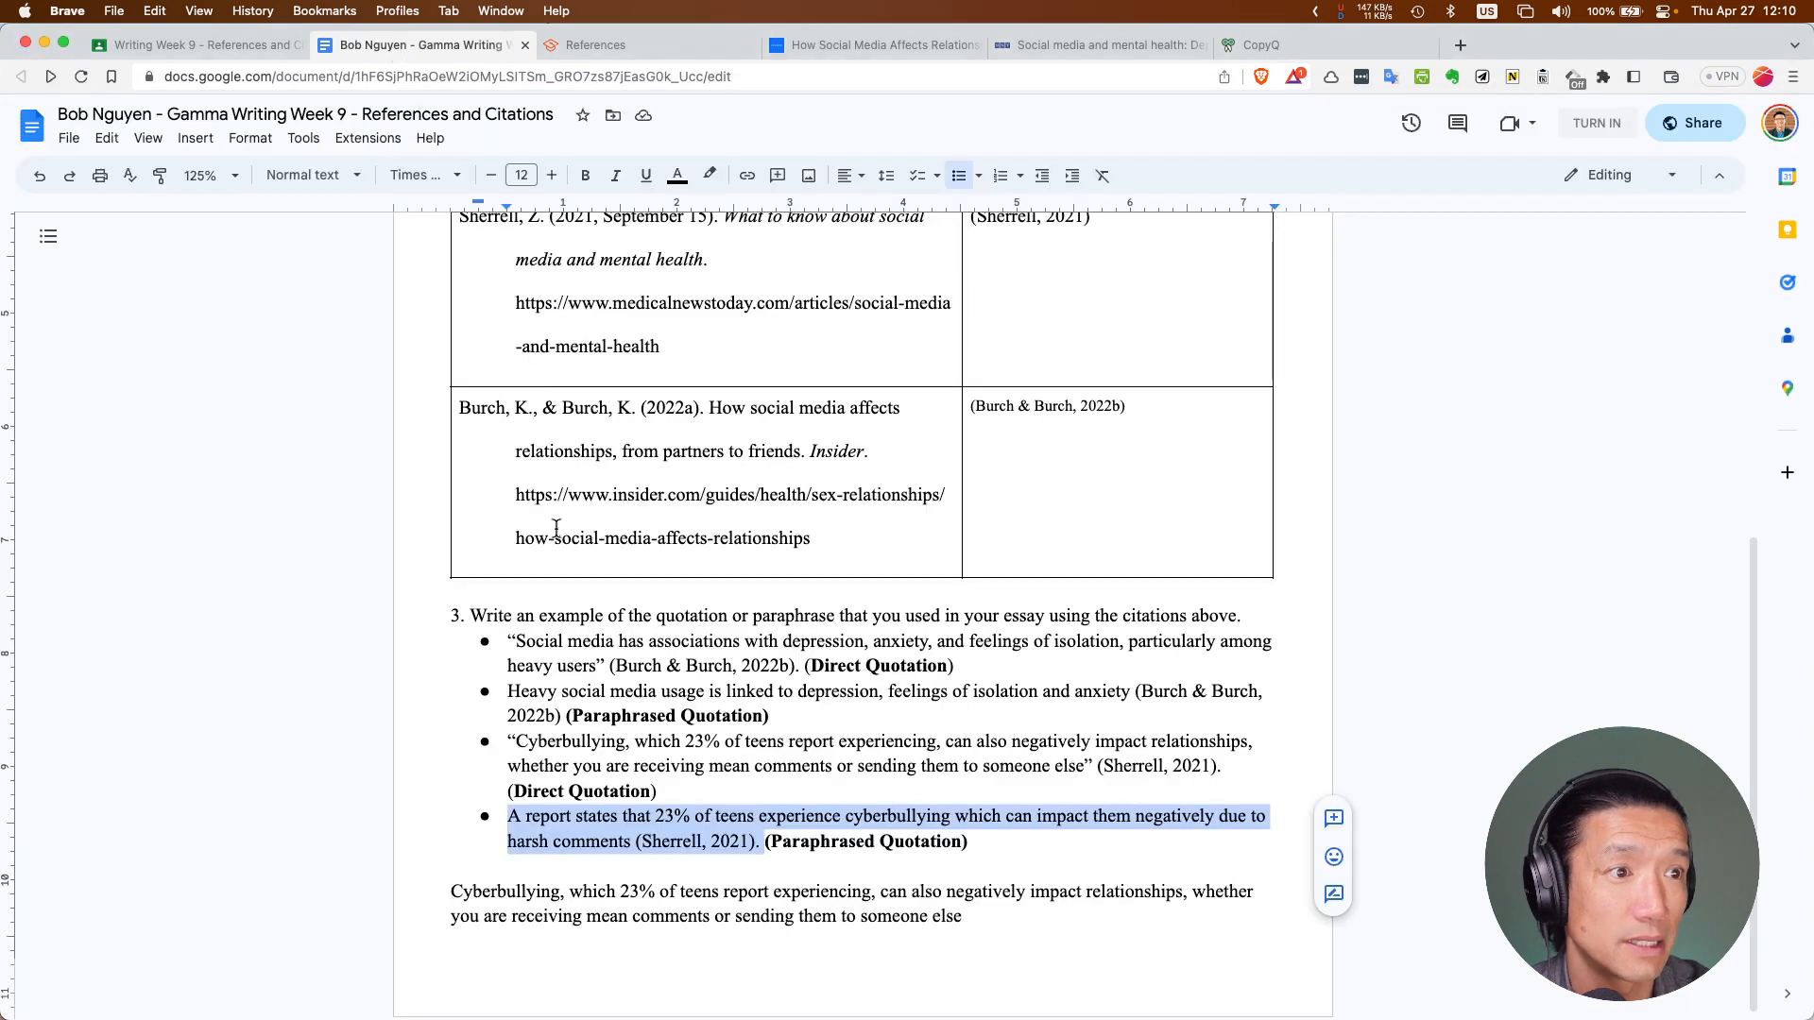
pyautogui.scroll(3, 687, 473)
pyautogui.click(687, 474)
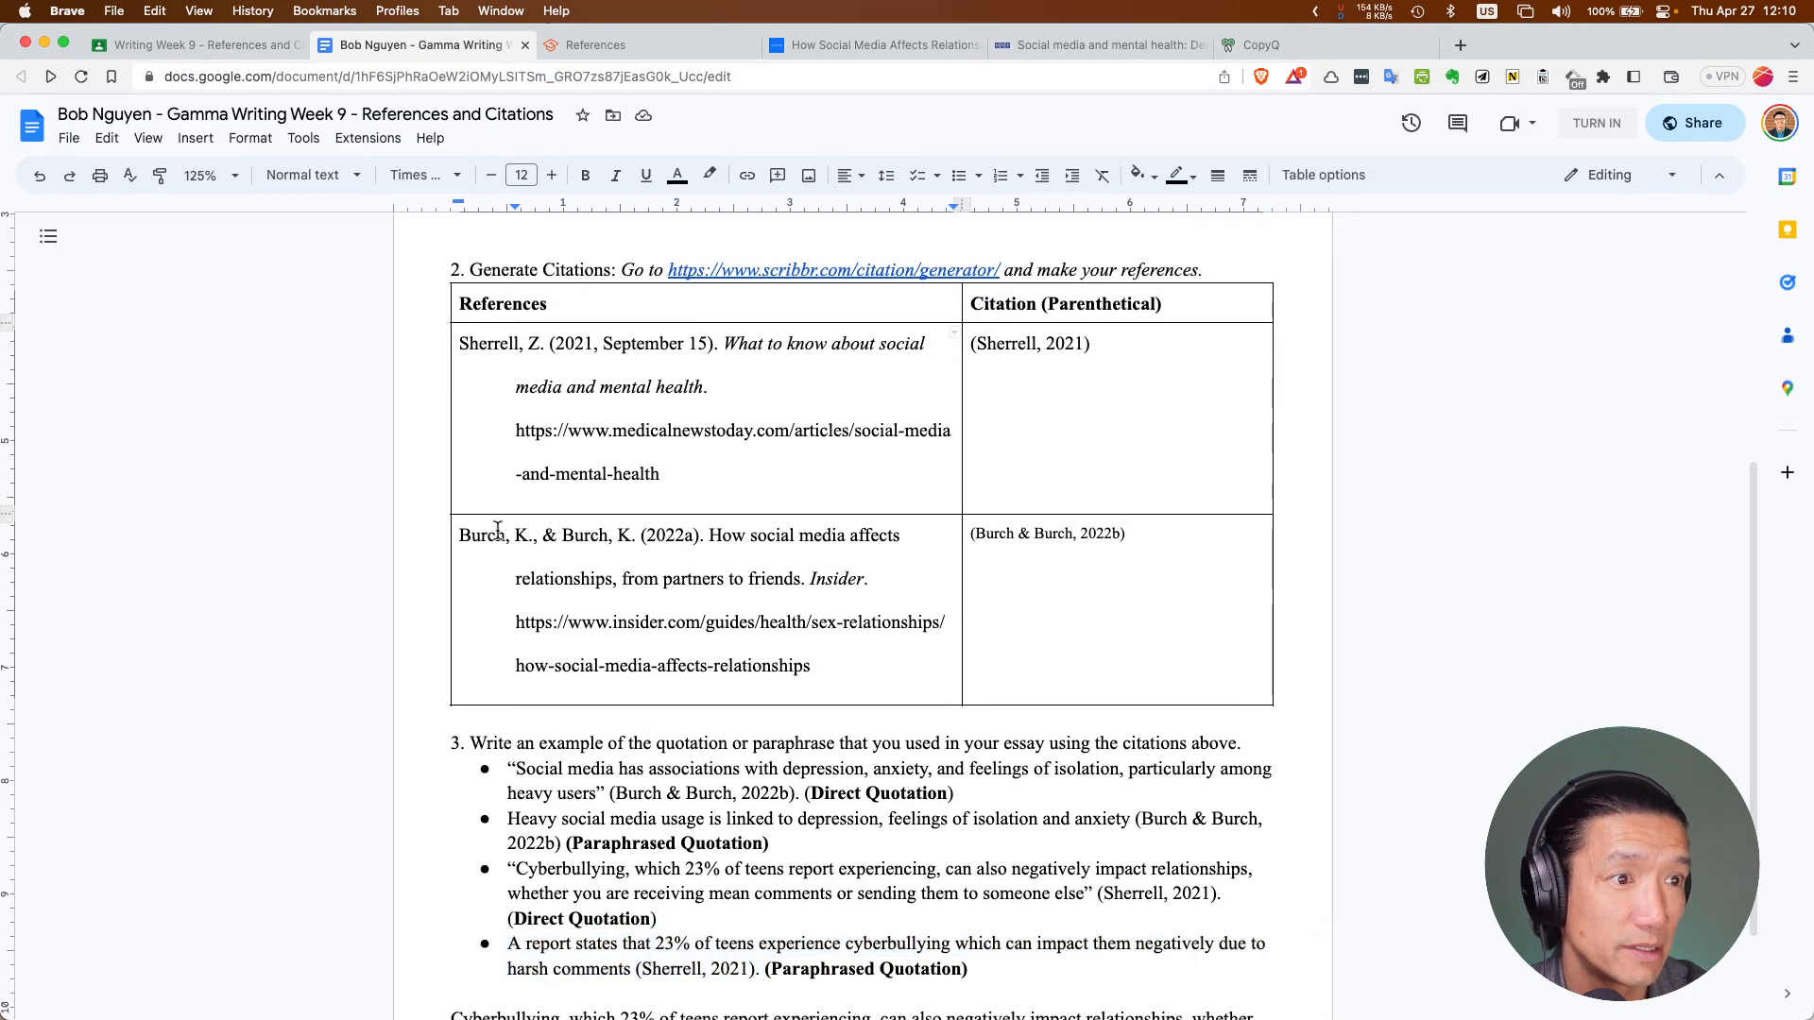
pyautogui.scroll(1, 501, 543)
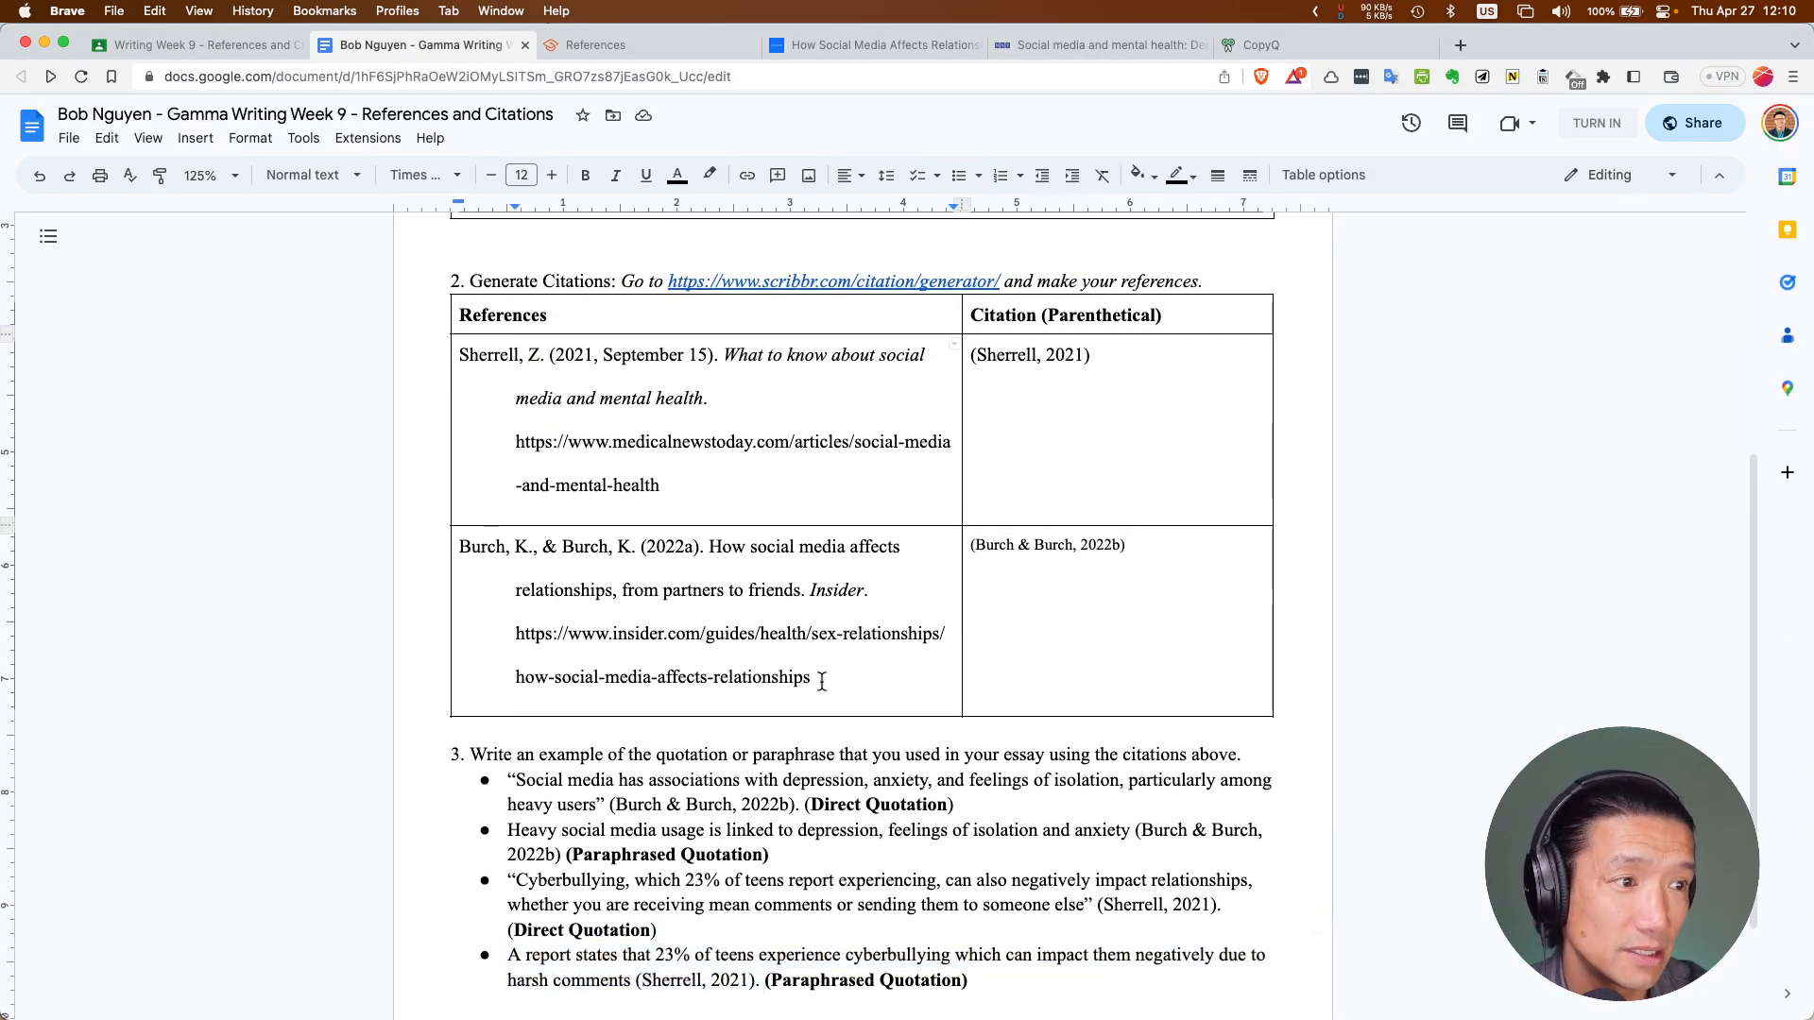
pyautogui.moveTo(810, 678); pyautogui.dragTo(447, 551)
pyautogui.press('super+c')
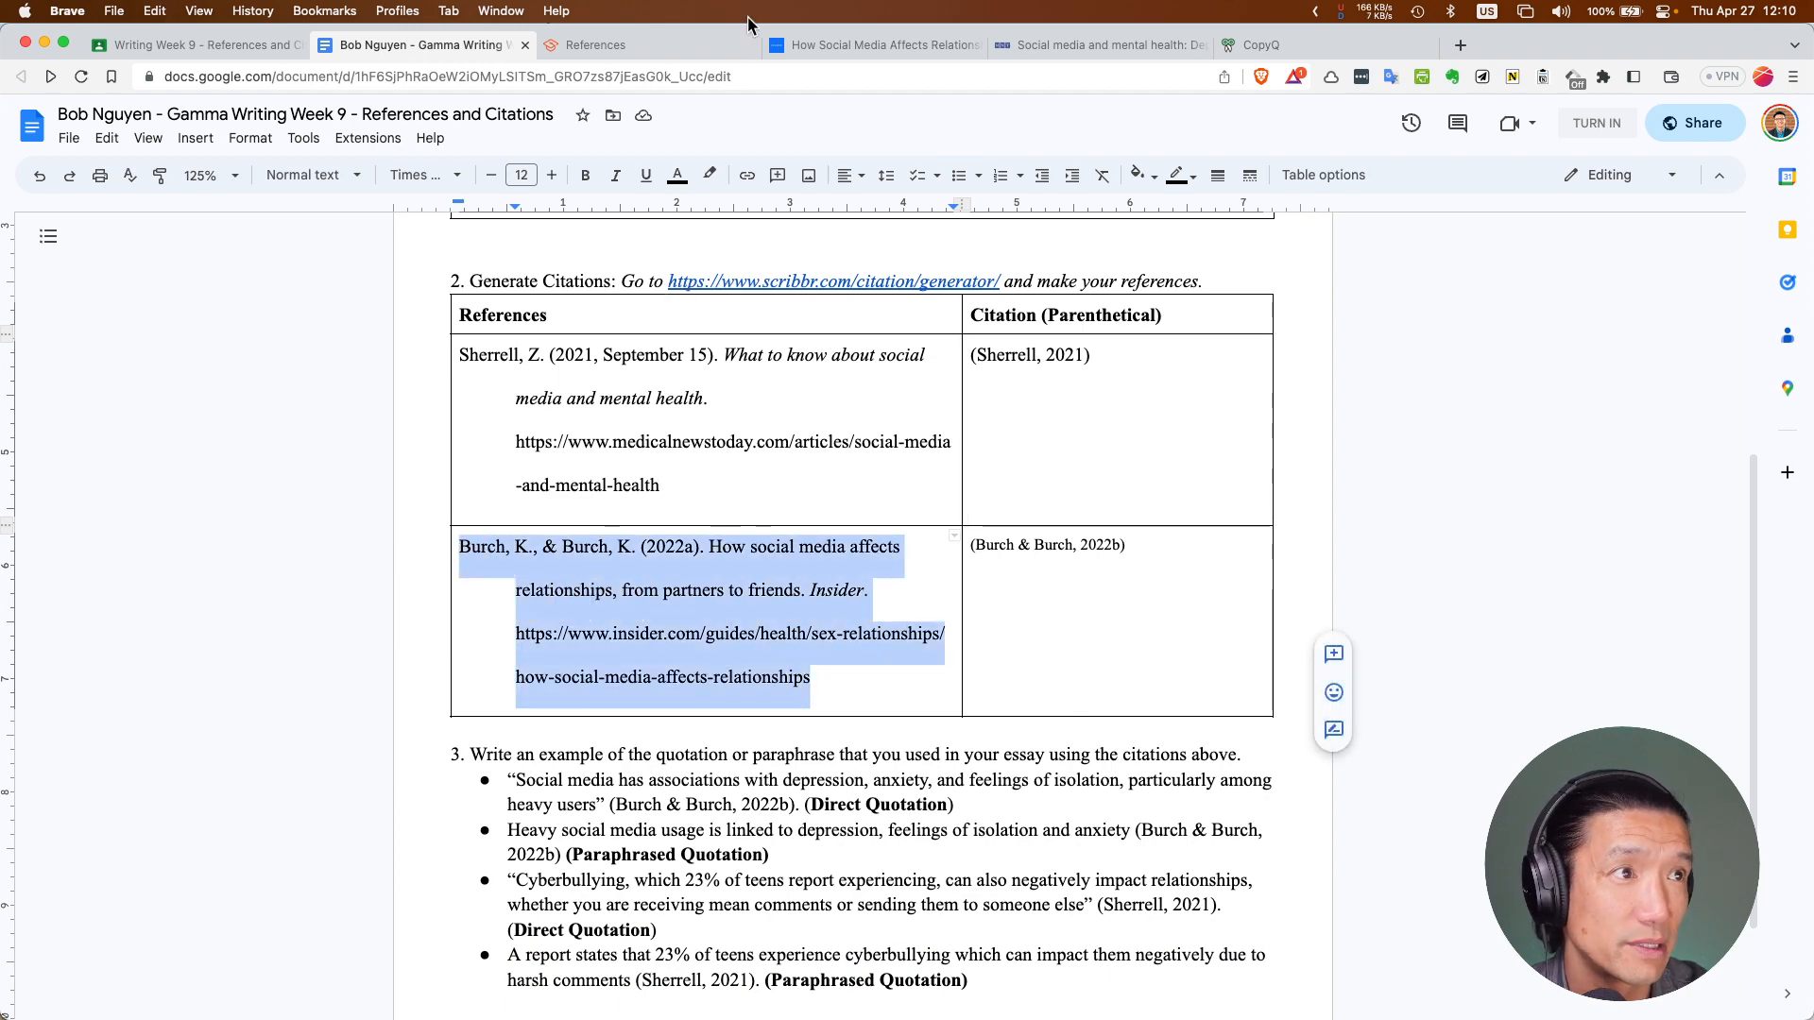
pyautogui.press('super+grave')
pyautogui.press('super+v')
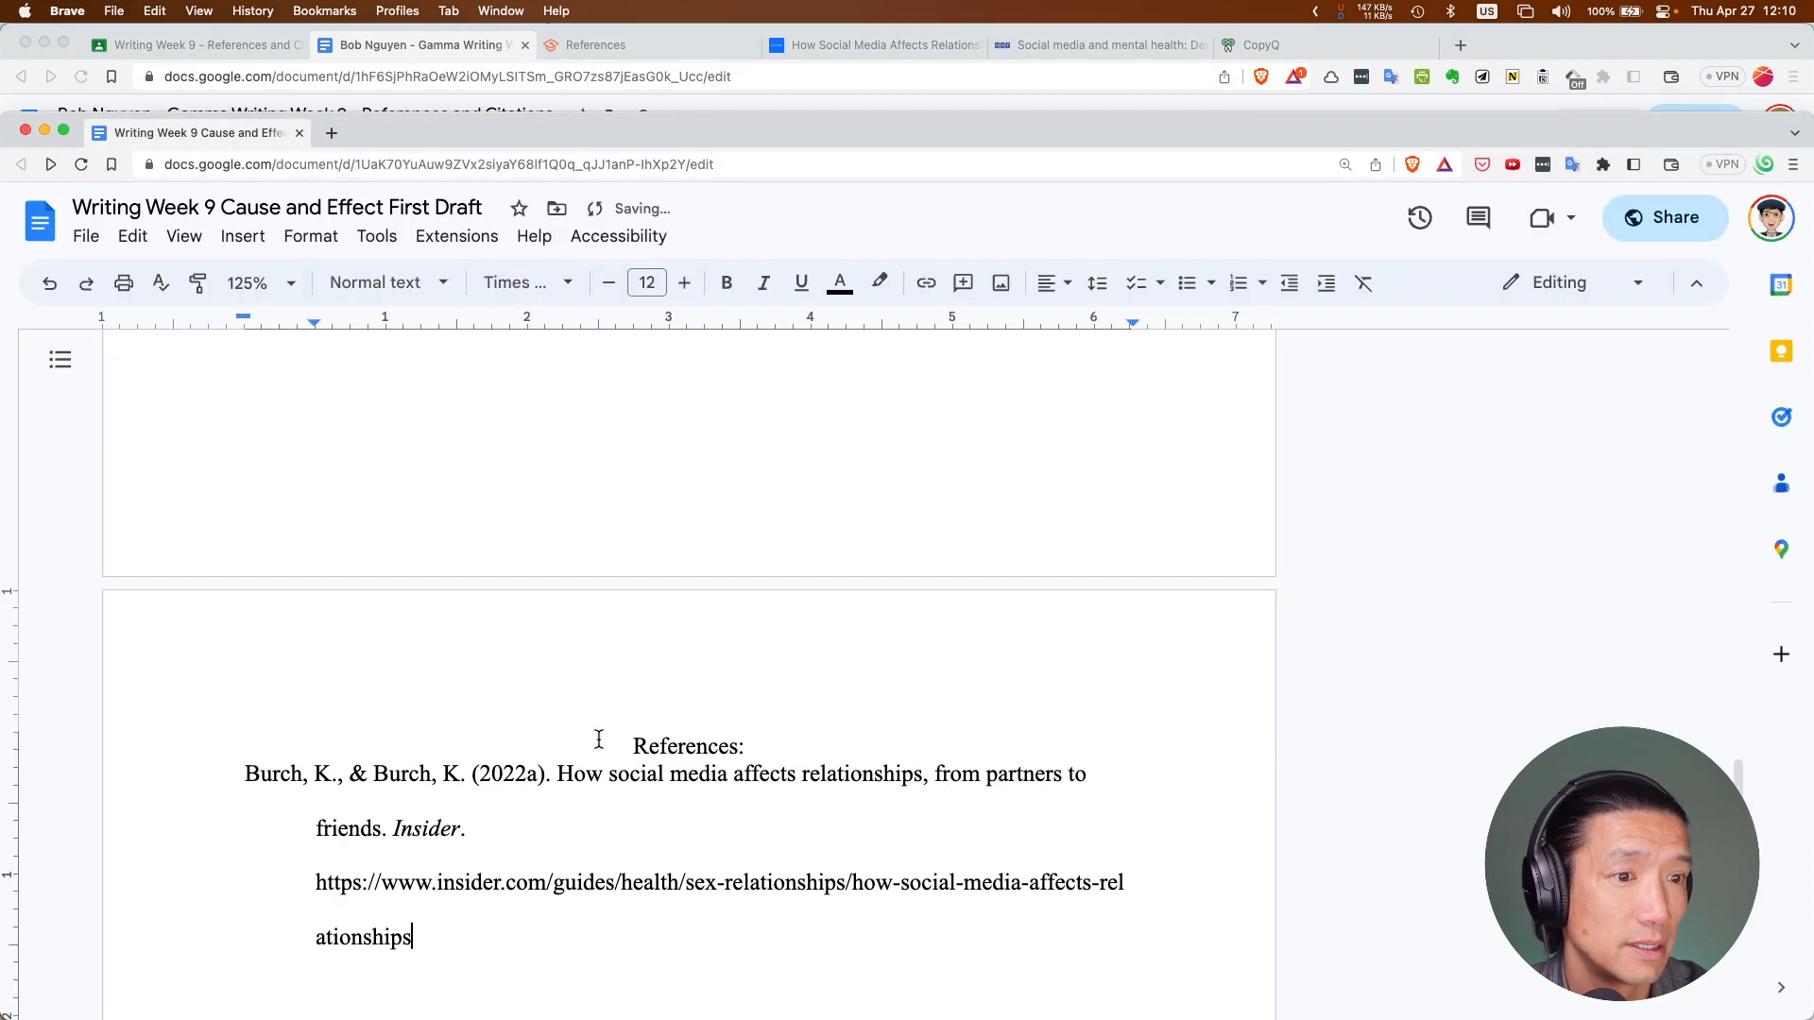
pyautogui.scroll(-2, 594, 744)
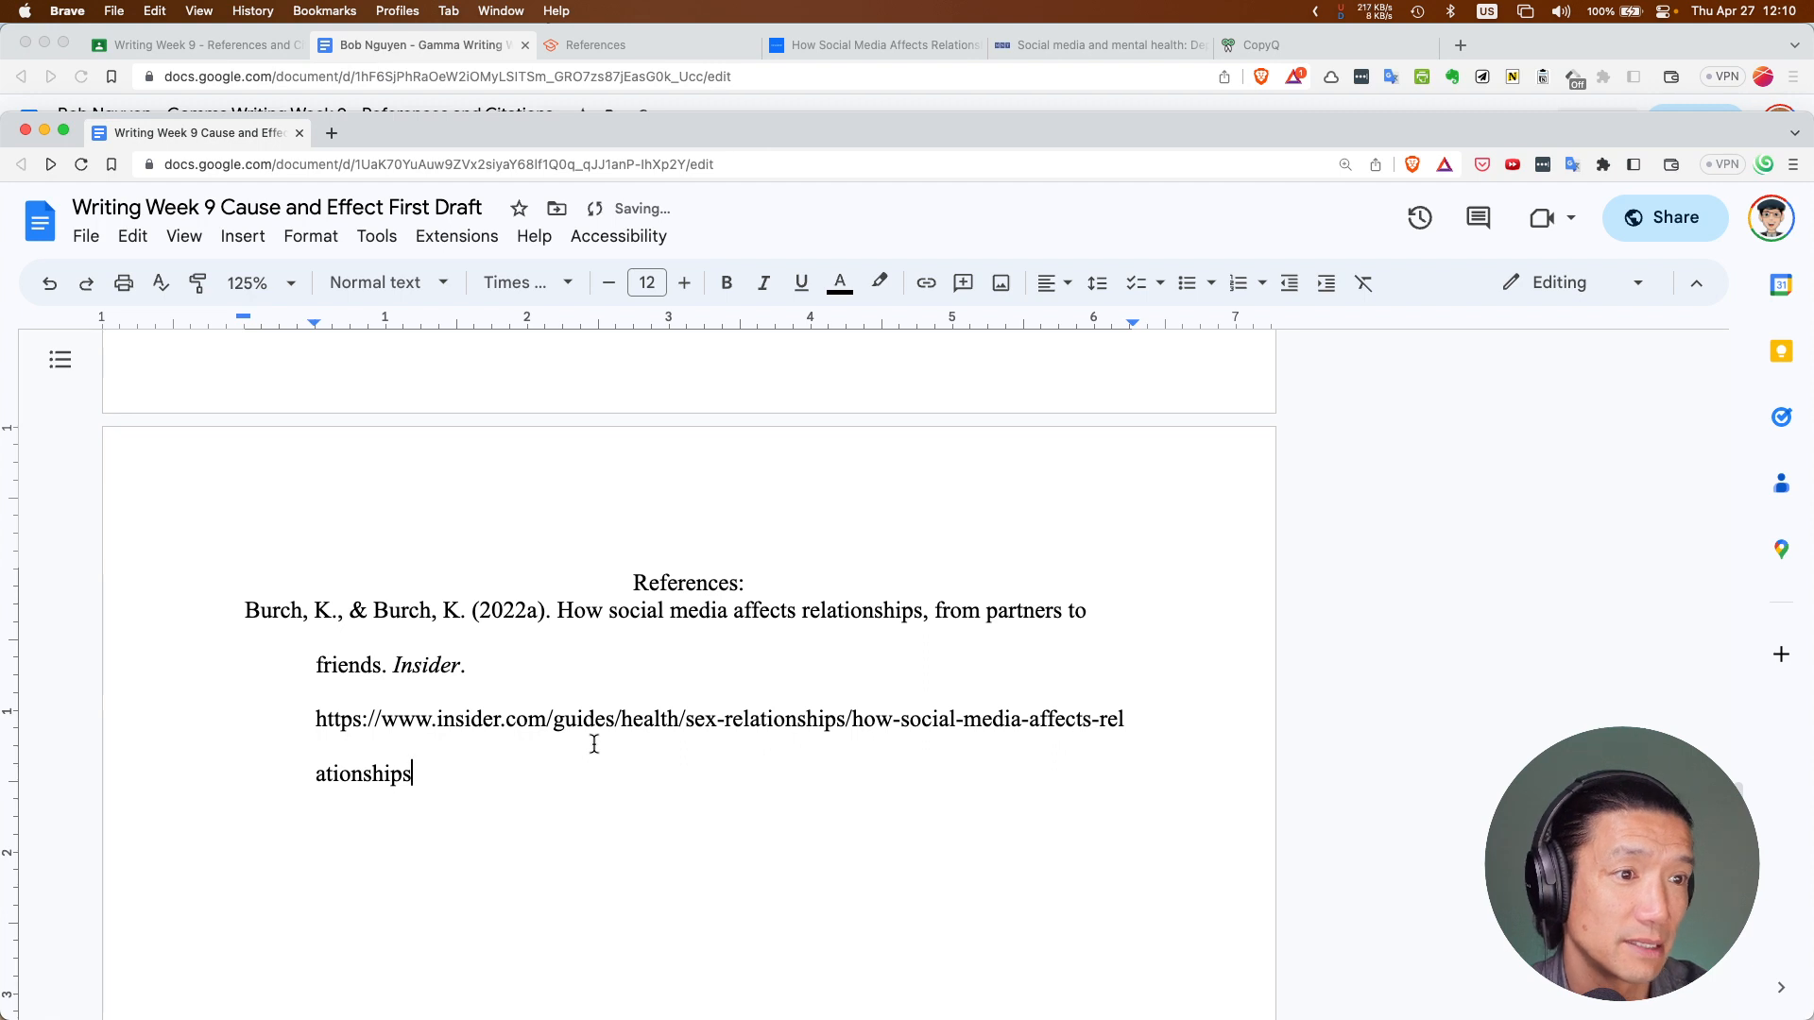
pyautogui.click(536, 675)
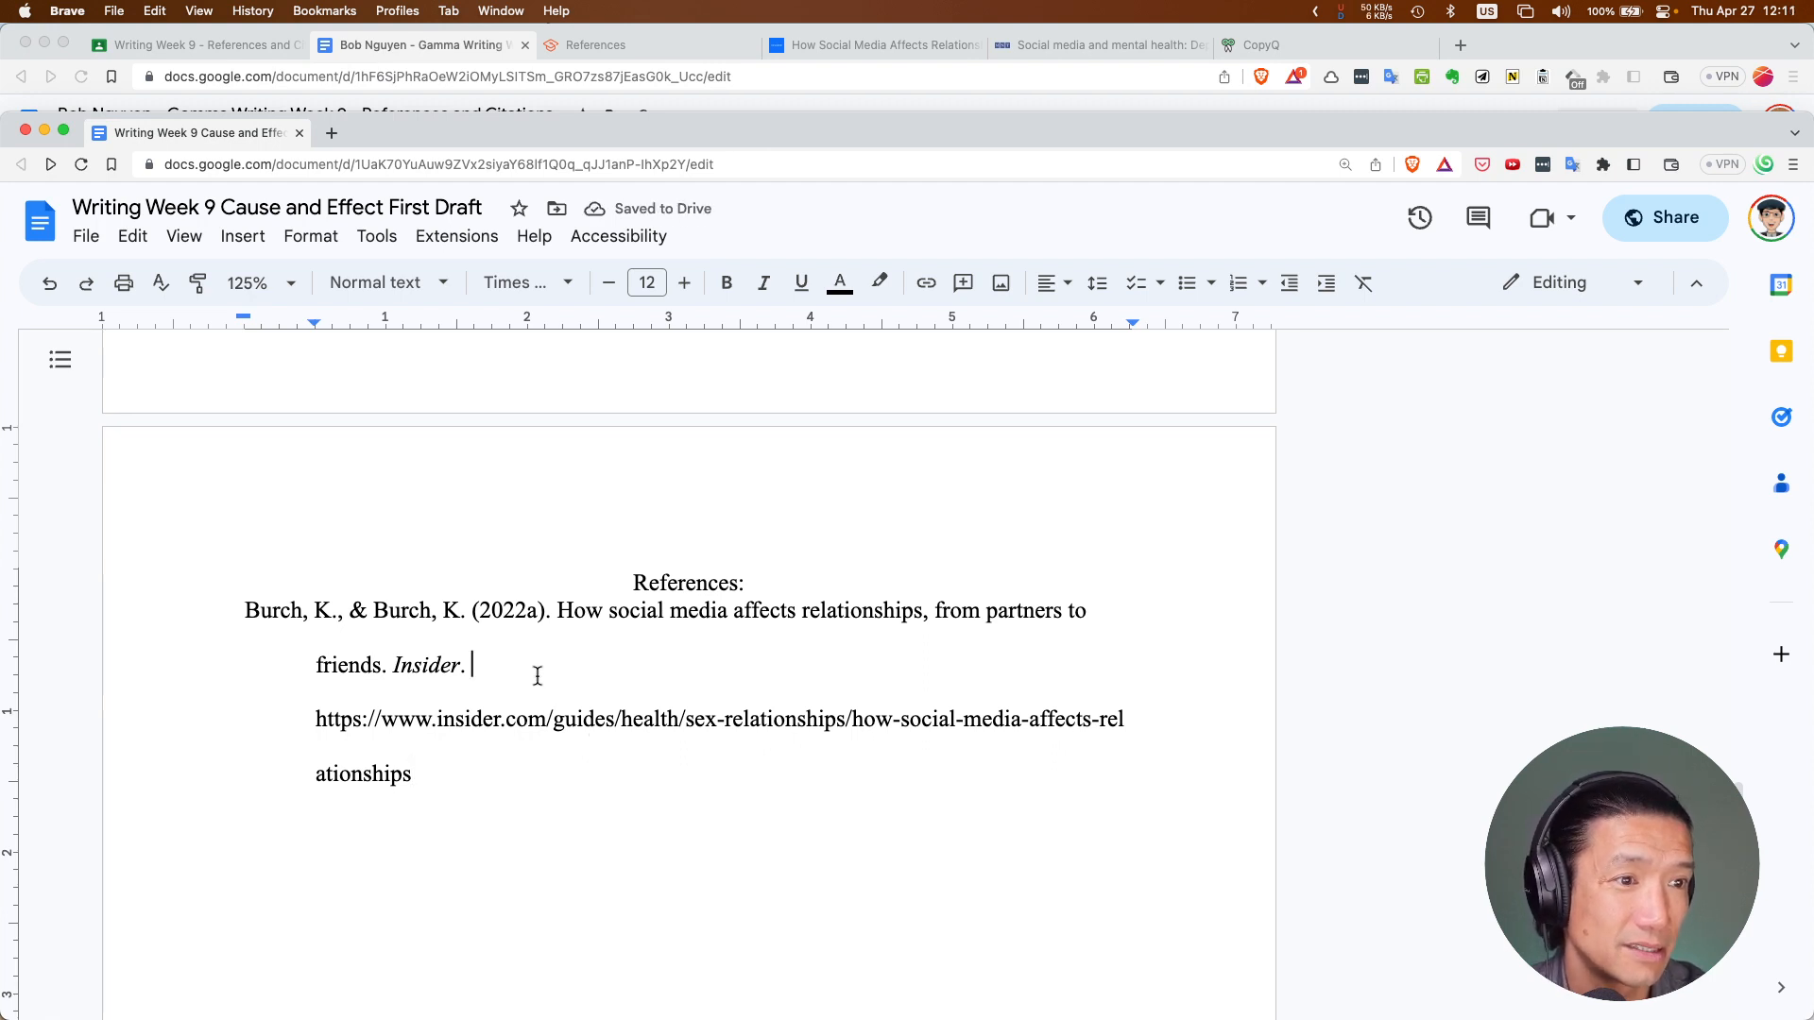
pyautogui.click(490, 779)
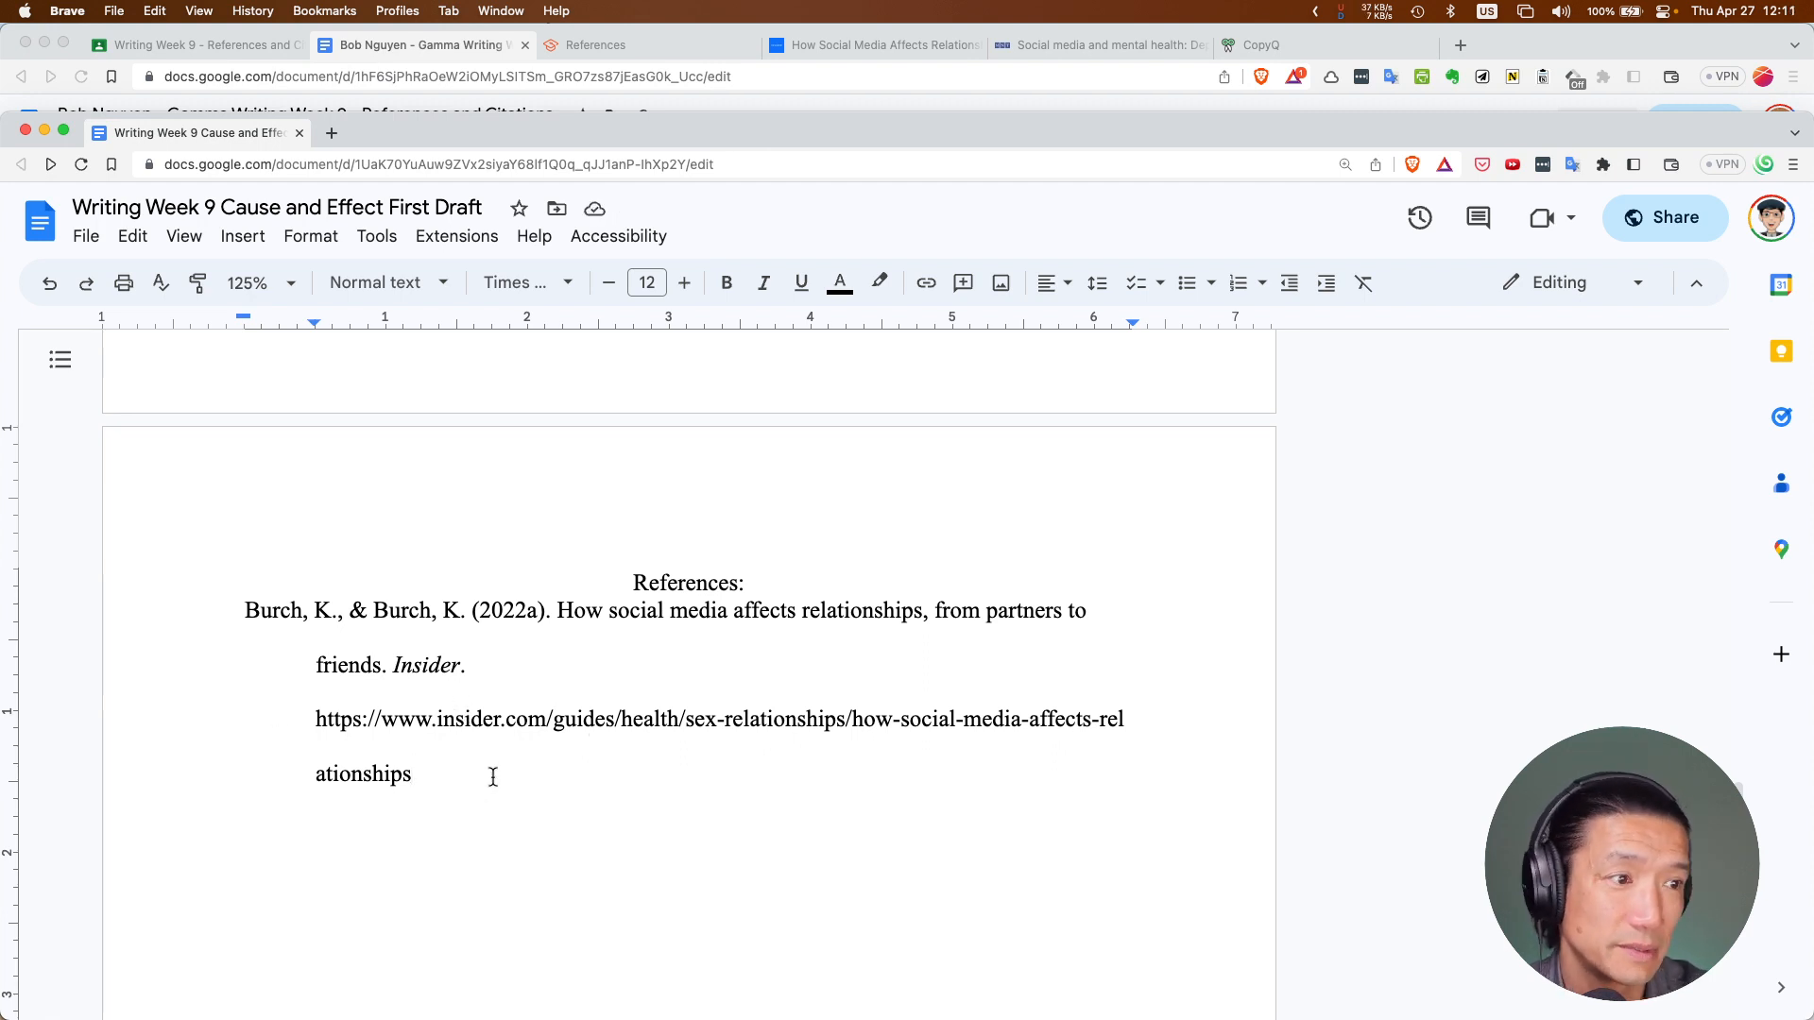
pyautogui.press('Return')
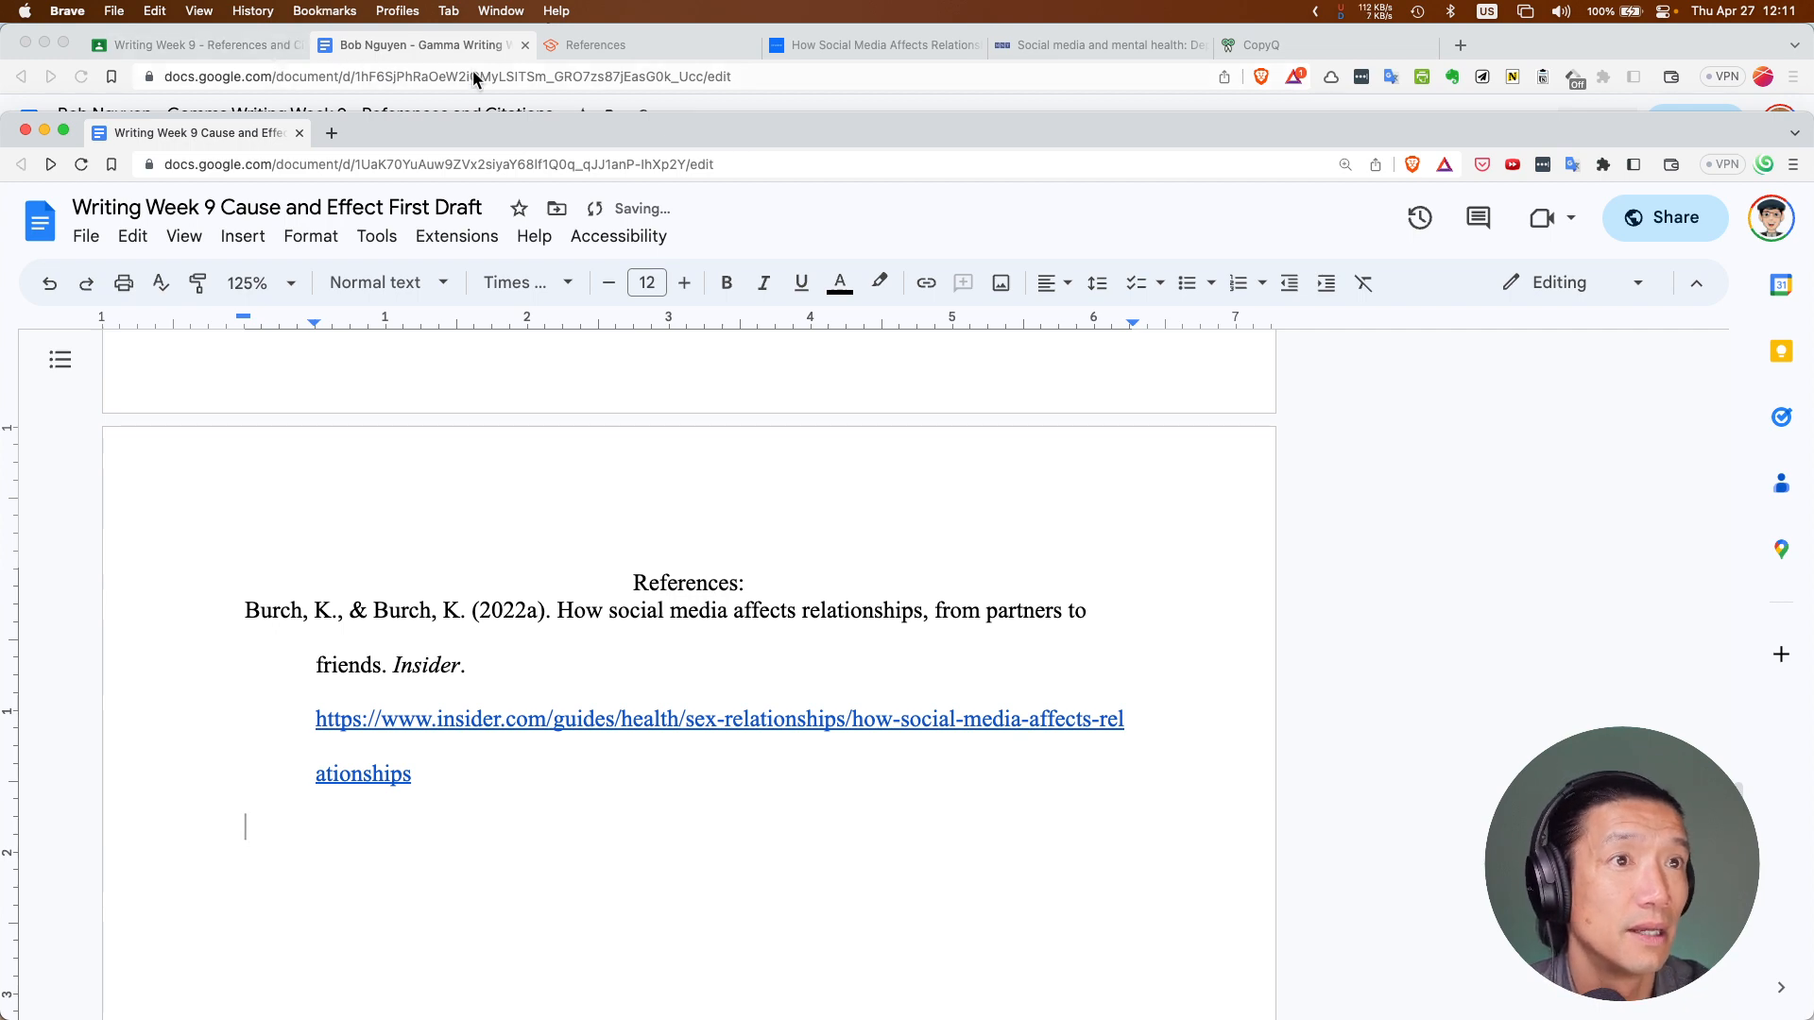
# Copy the Sherrell (2021) reference and paste it below the Burch & Burch entry
pyautogui.click(431, 45)
pyautogui.moveTo(660, 487)
pyautogui.mouseDown()
pyautogui.moveTo(553, 442)
pyautogui.moveTo(437, 359)
pyautogui.mouseUp()
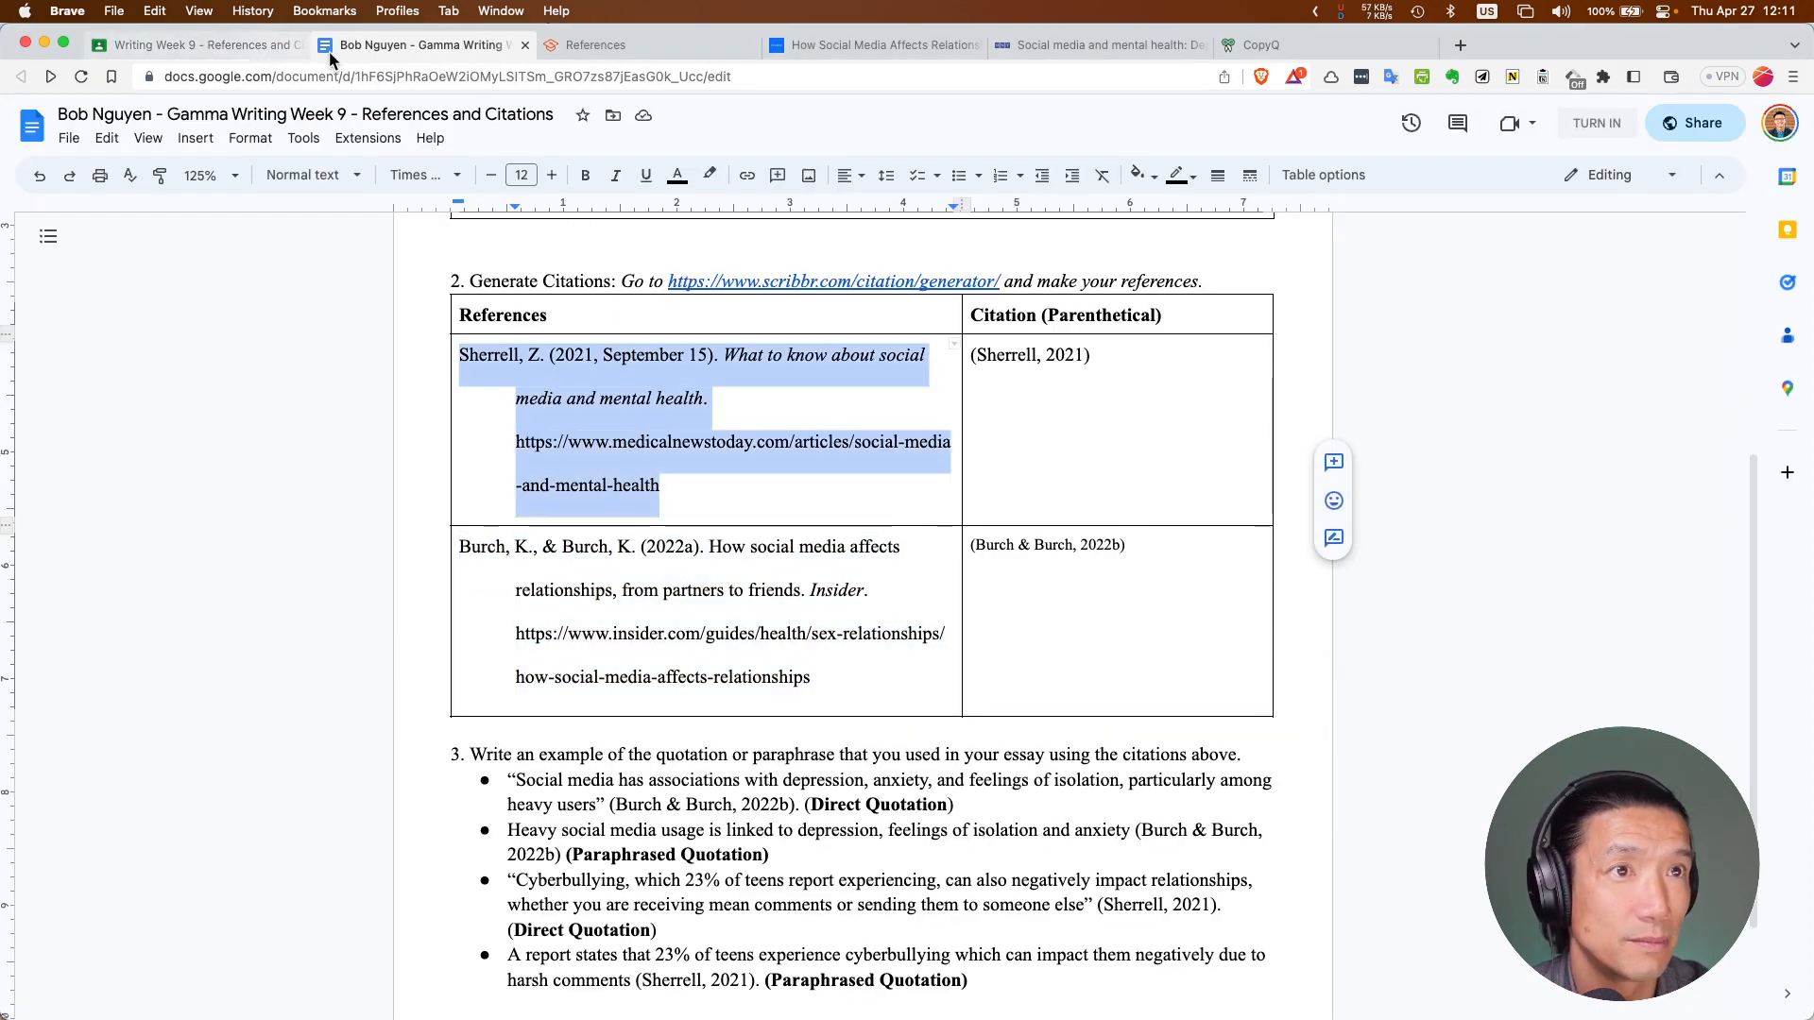
pyautogui.press('super+c')
pyautogui.press('super+grave')
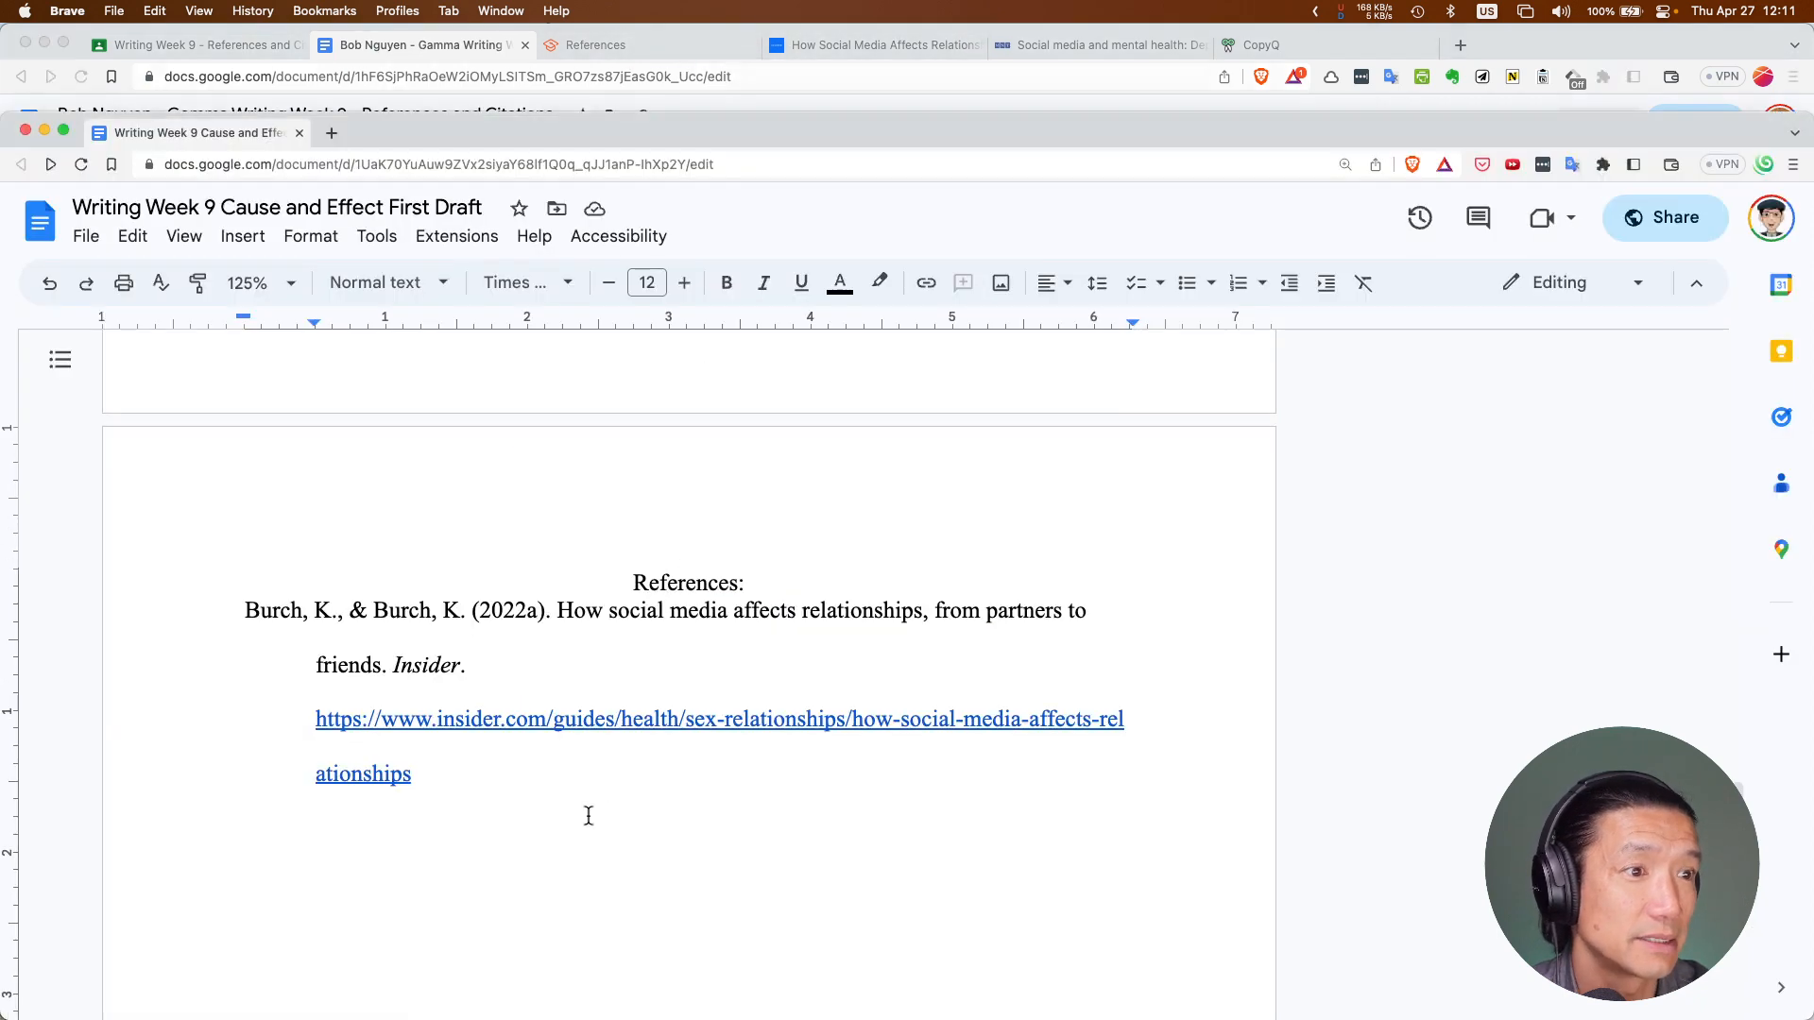
pyautogui.press('super+v')
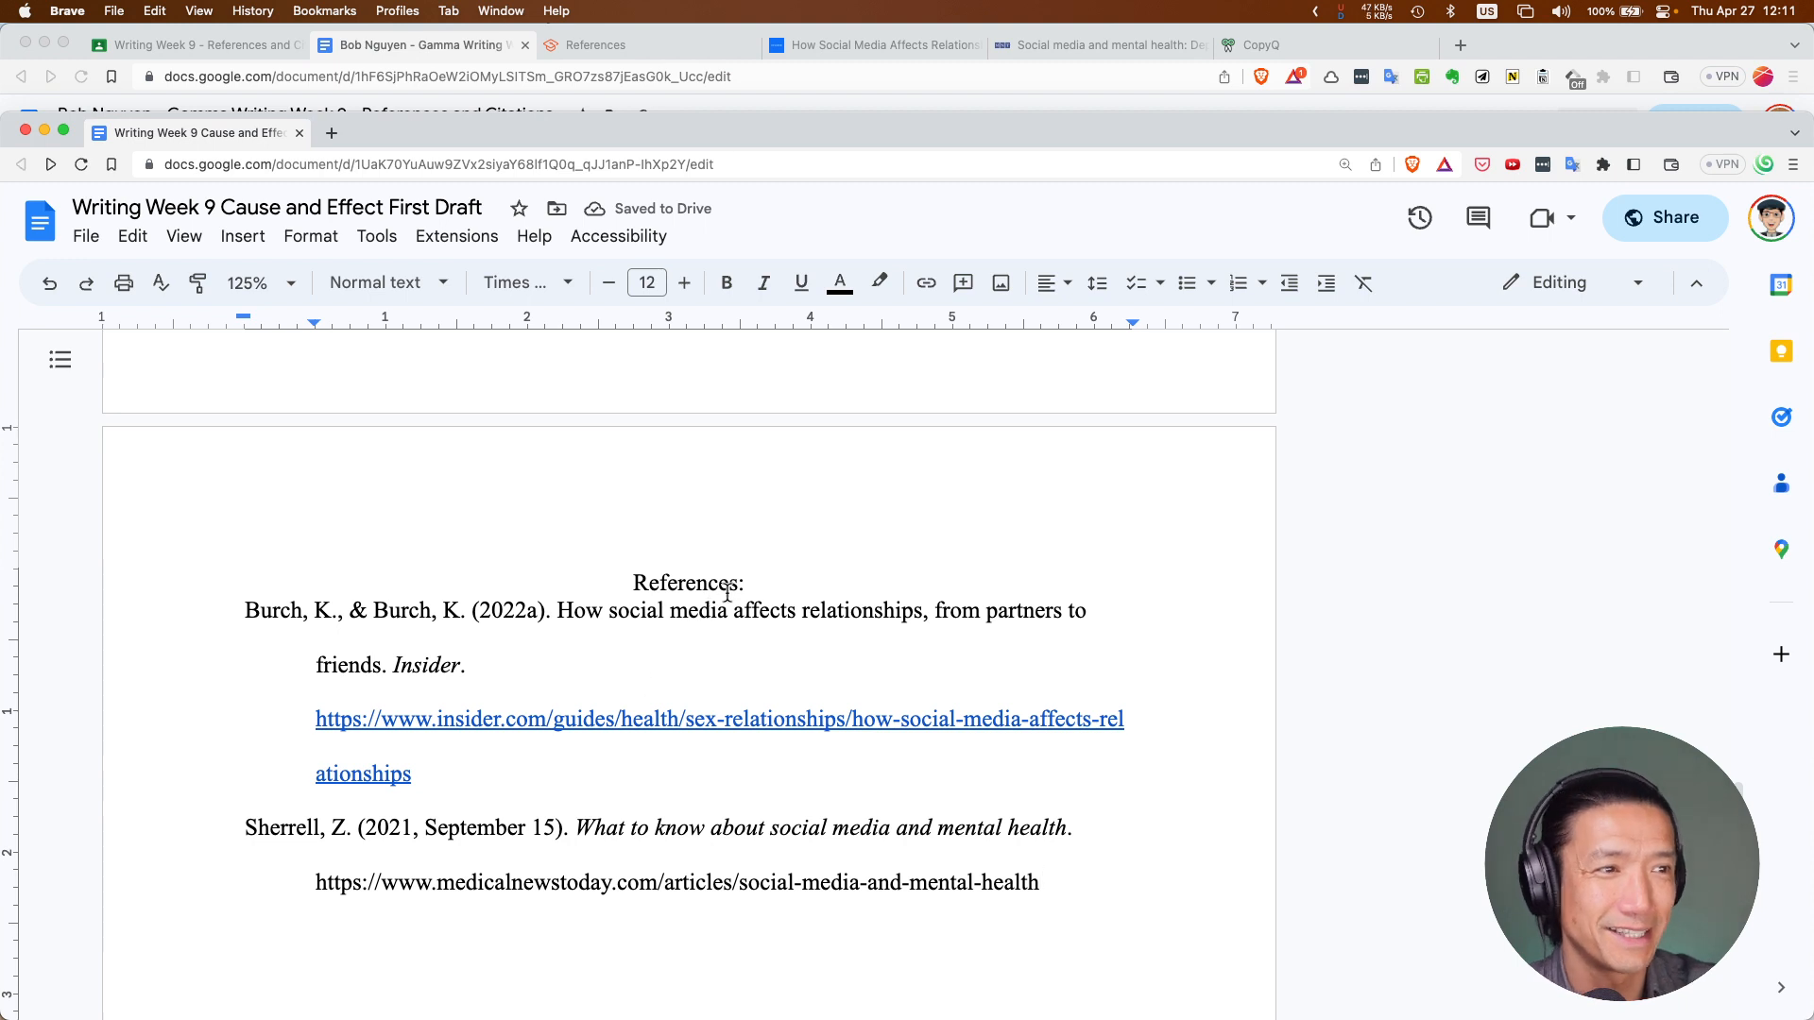
pyautogui.click(757, 586)
# Remove the colon from 'References:' and make the heading bold
pyautogui.press('BackSpace')
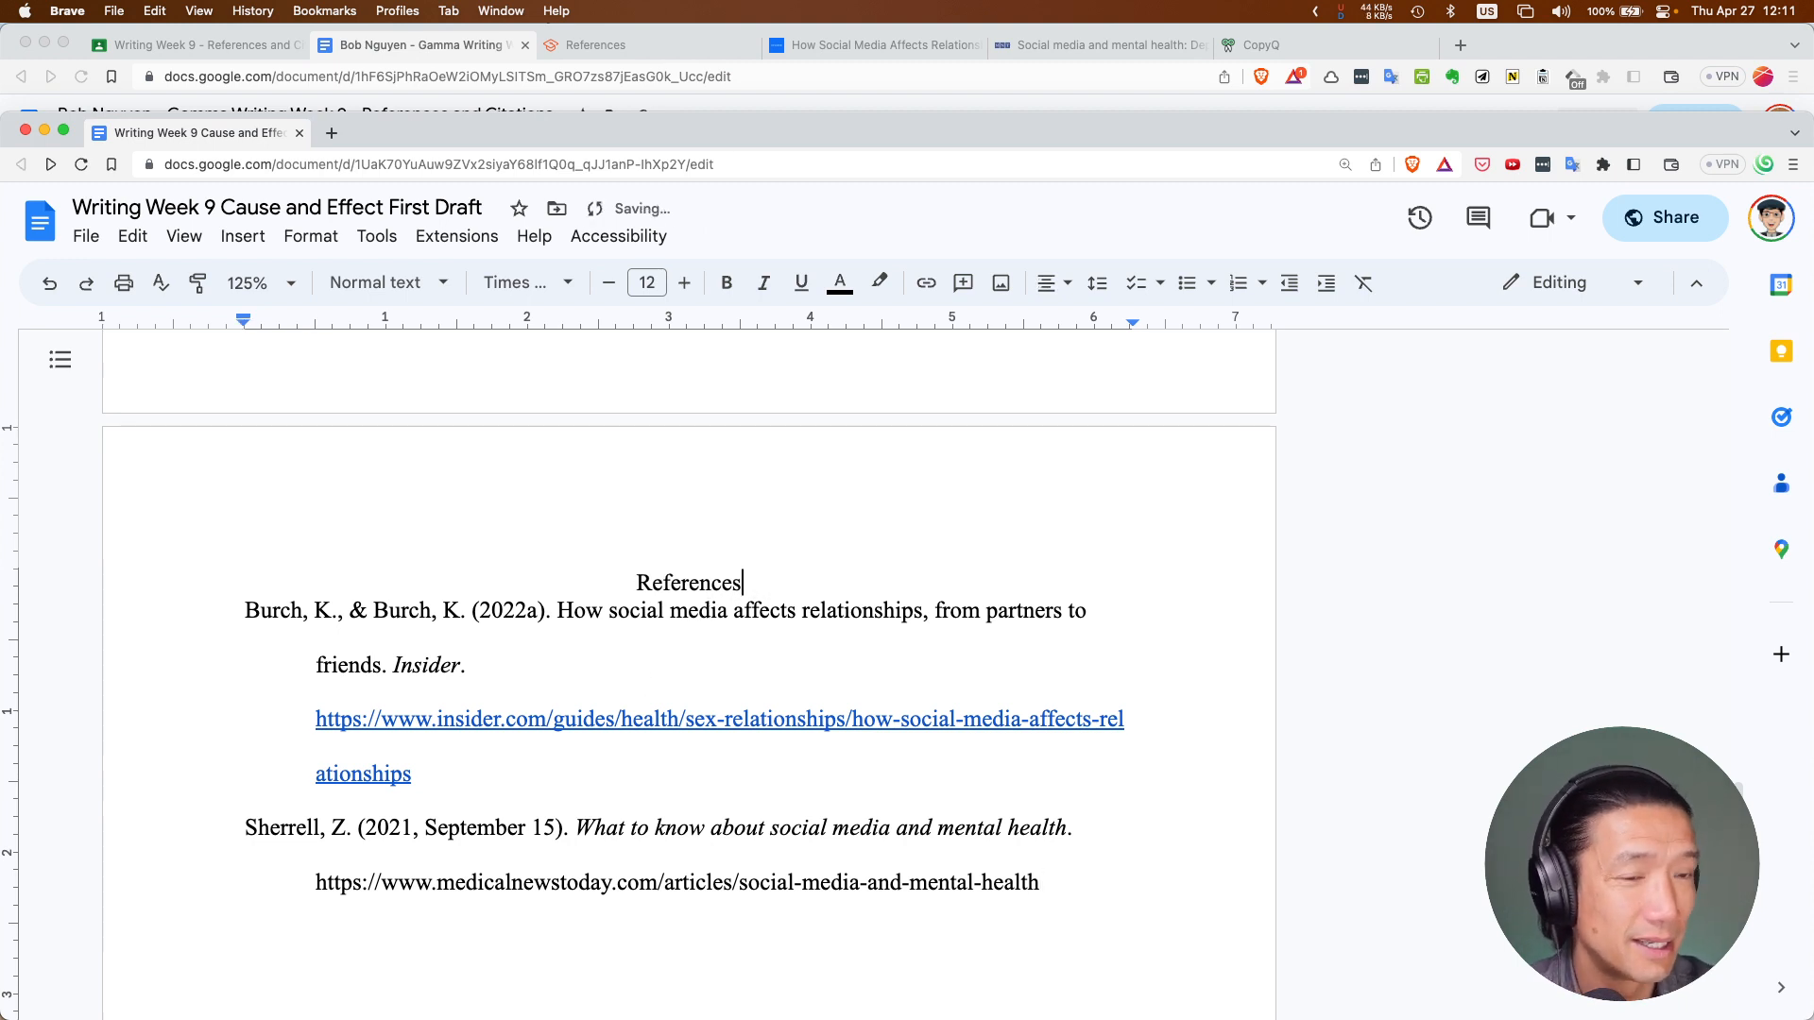
pyautogui.doubleClick(699, 582)
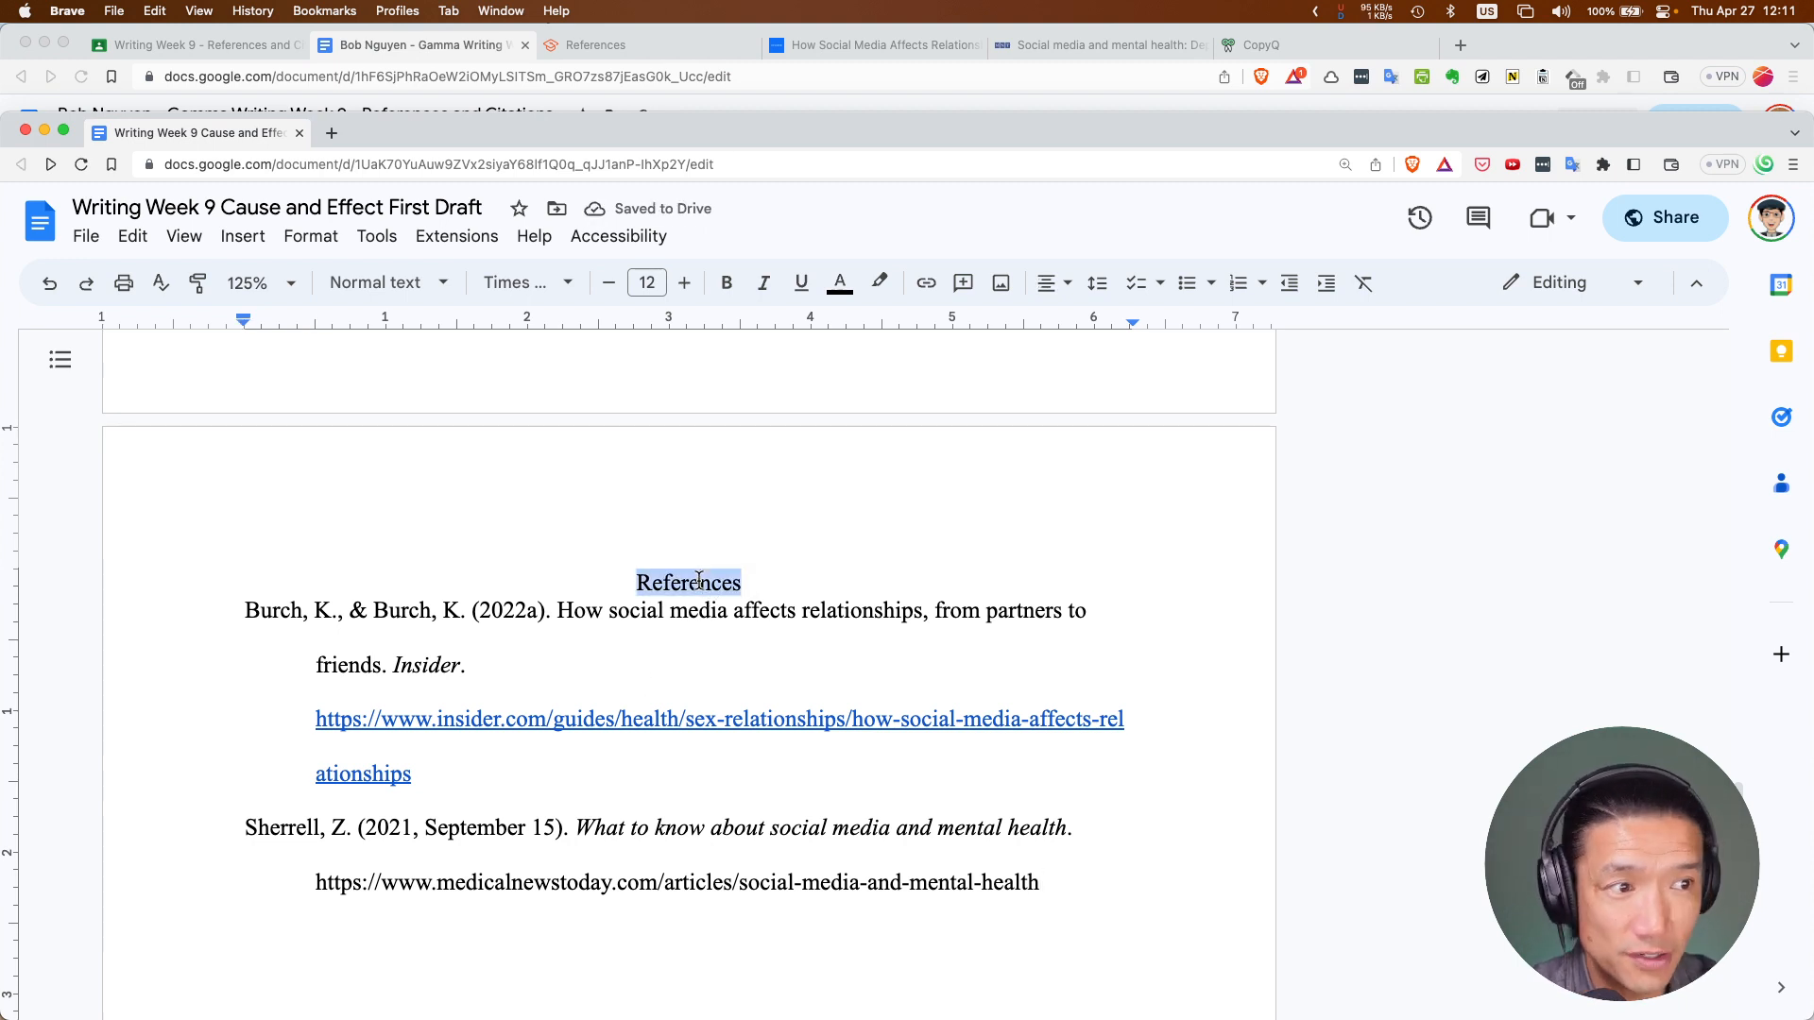
pyautogui.press('super+b')
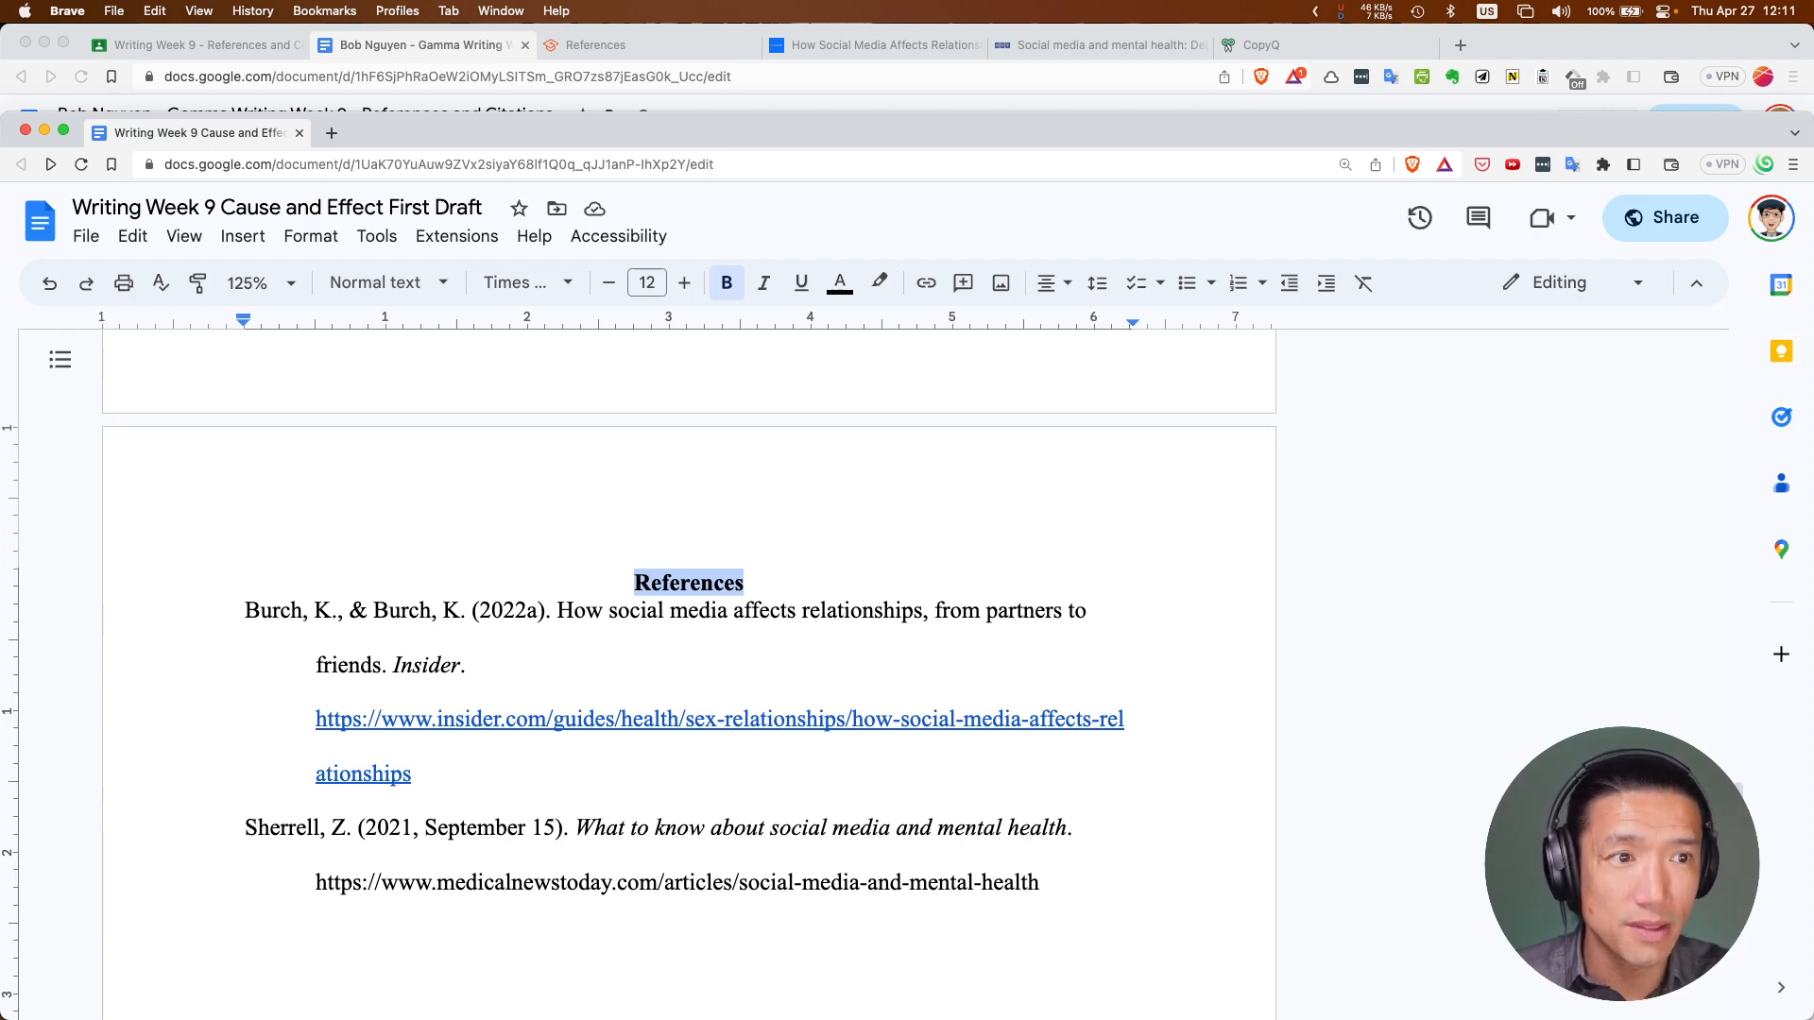
pyautogui.scroll(-5, 724, 768)
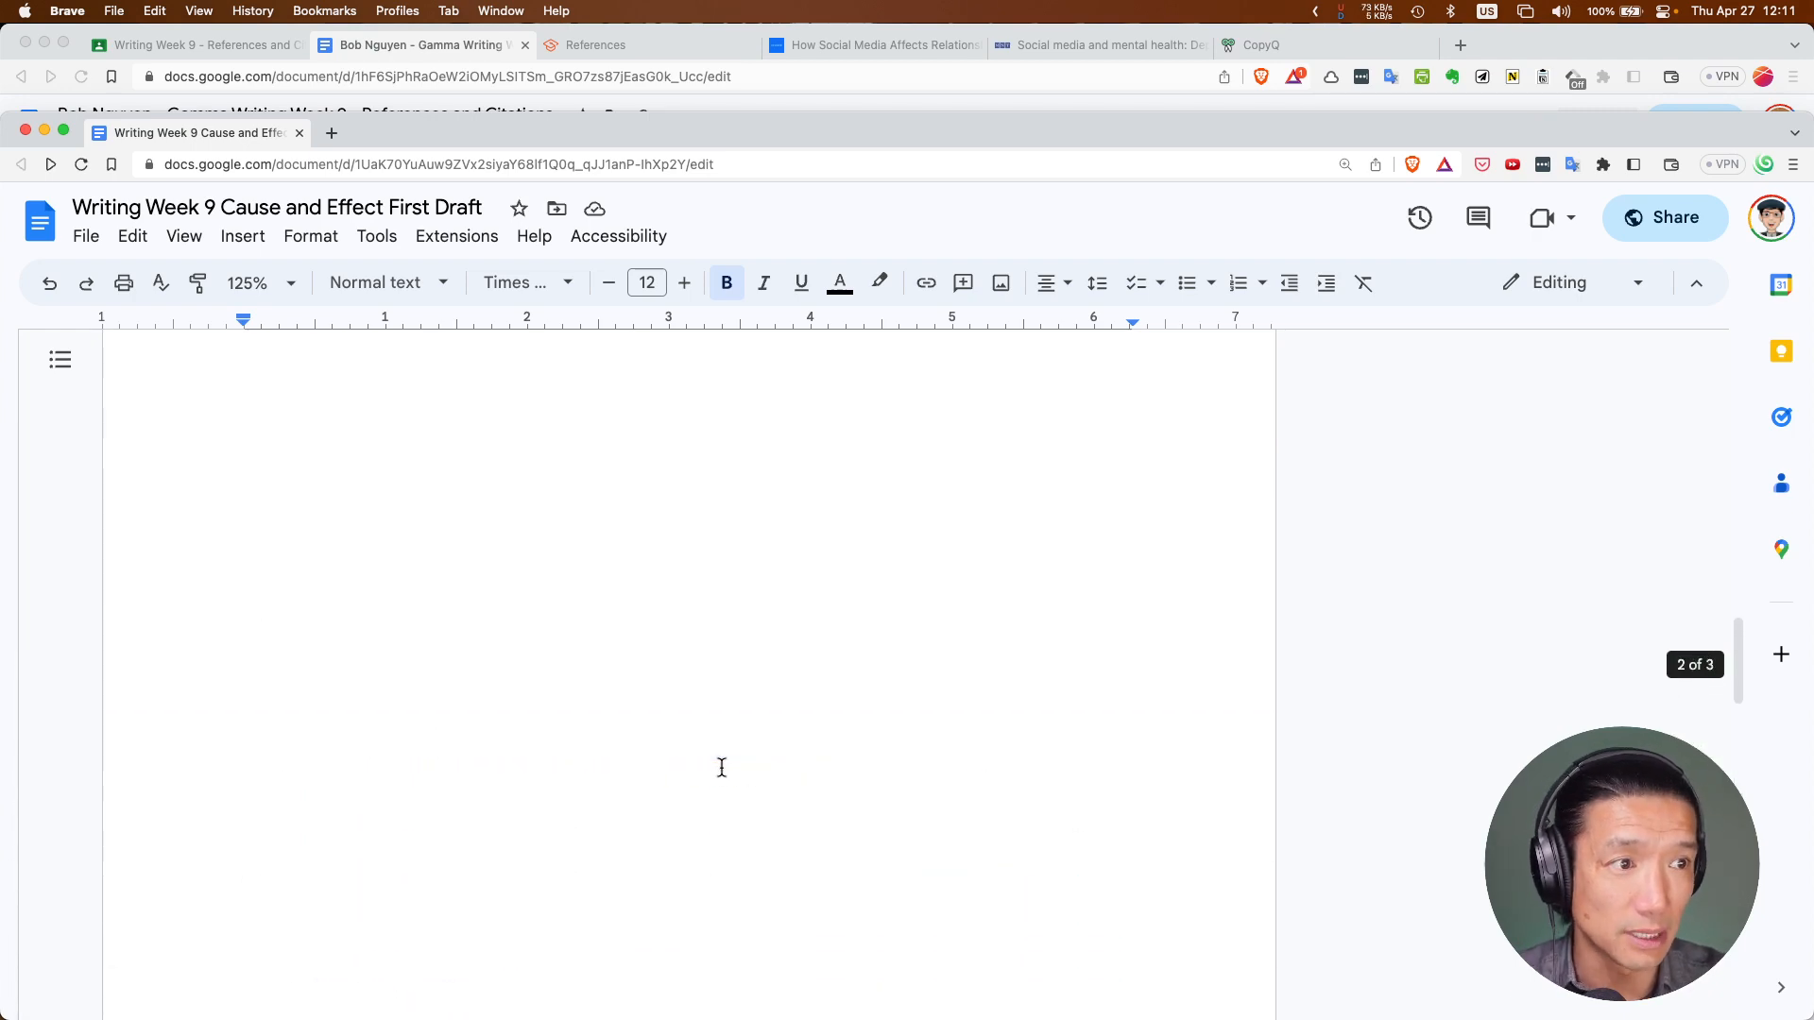
# Shift the essay window higher, return to the top, and select the document's web address
pyautogui.scroll(1, 722, 767)
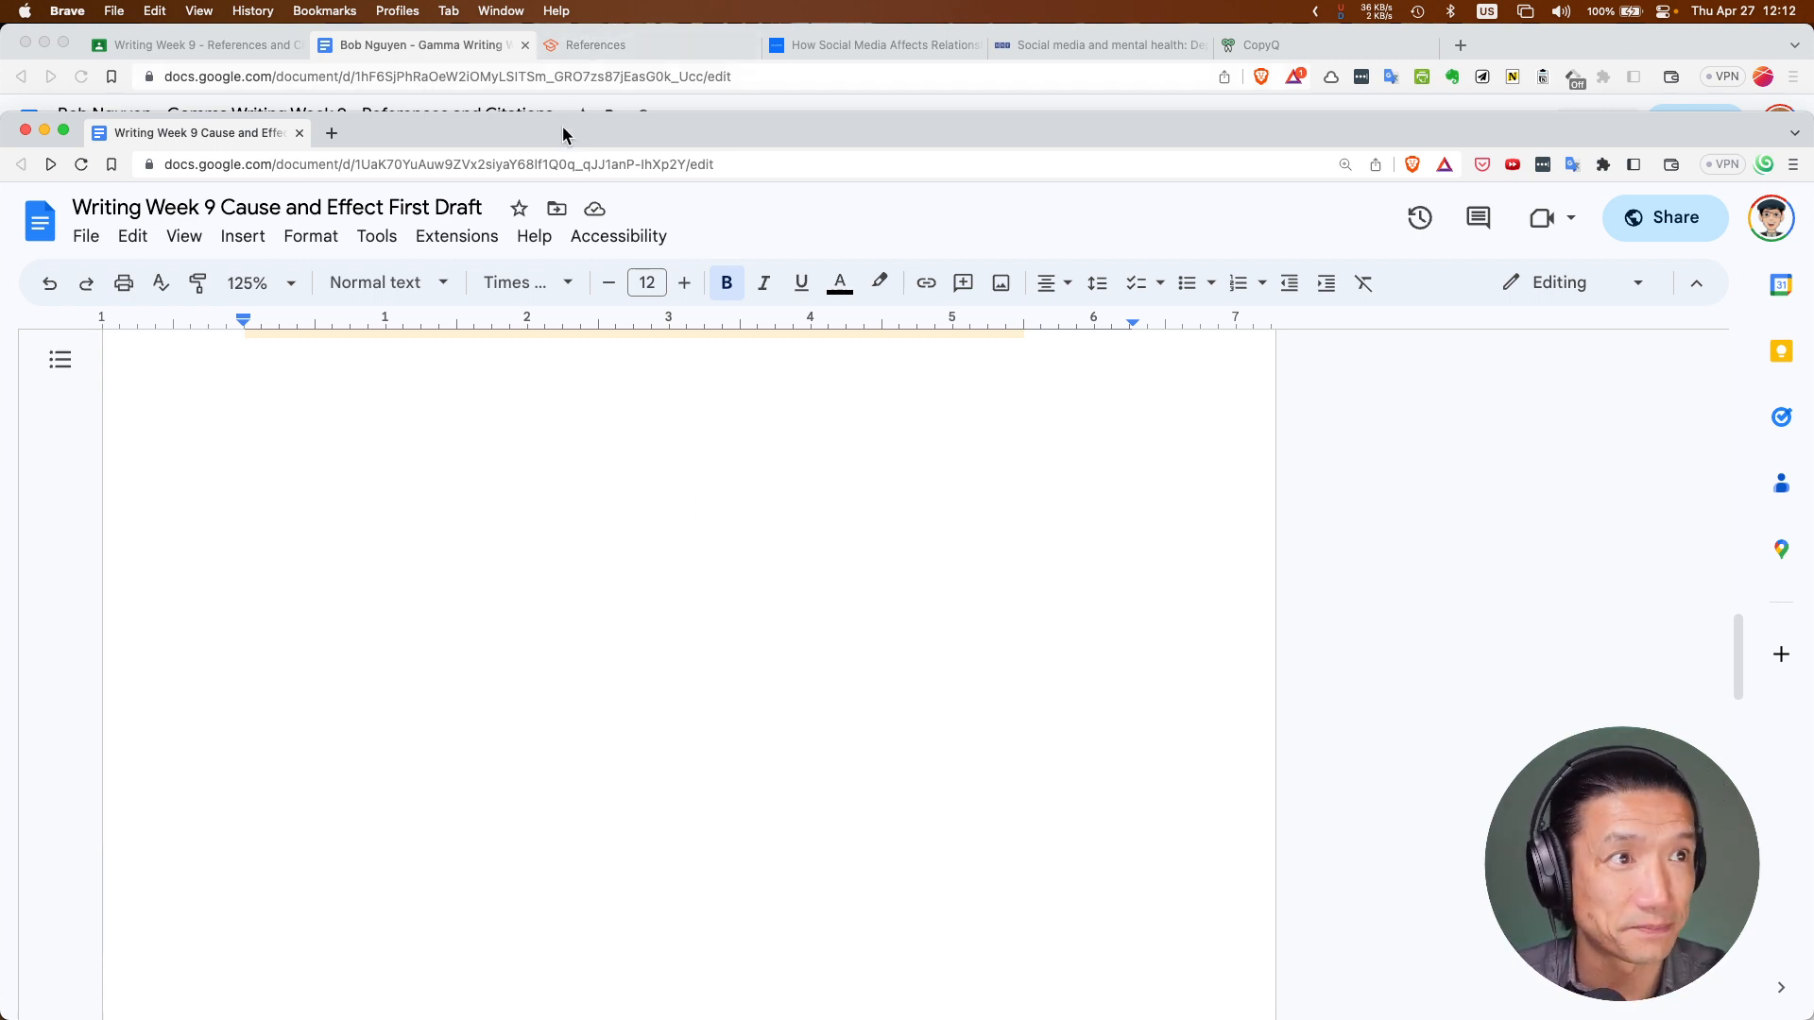
pyautogui.moveTo(563, 125); pyautogui.dragTo(569, 89)
pyautogui.scroll(10, 492, 472)
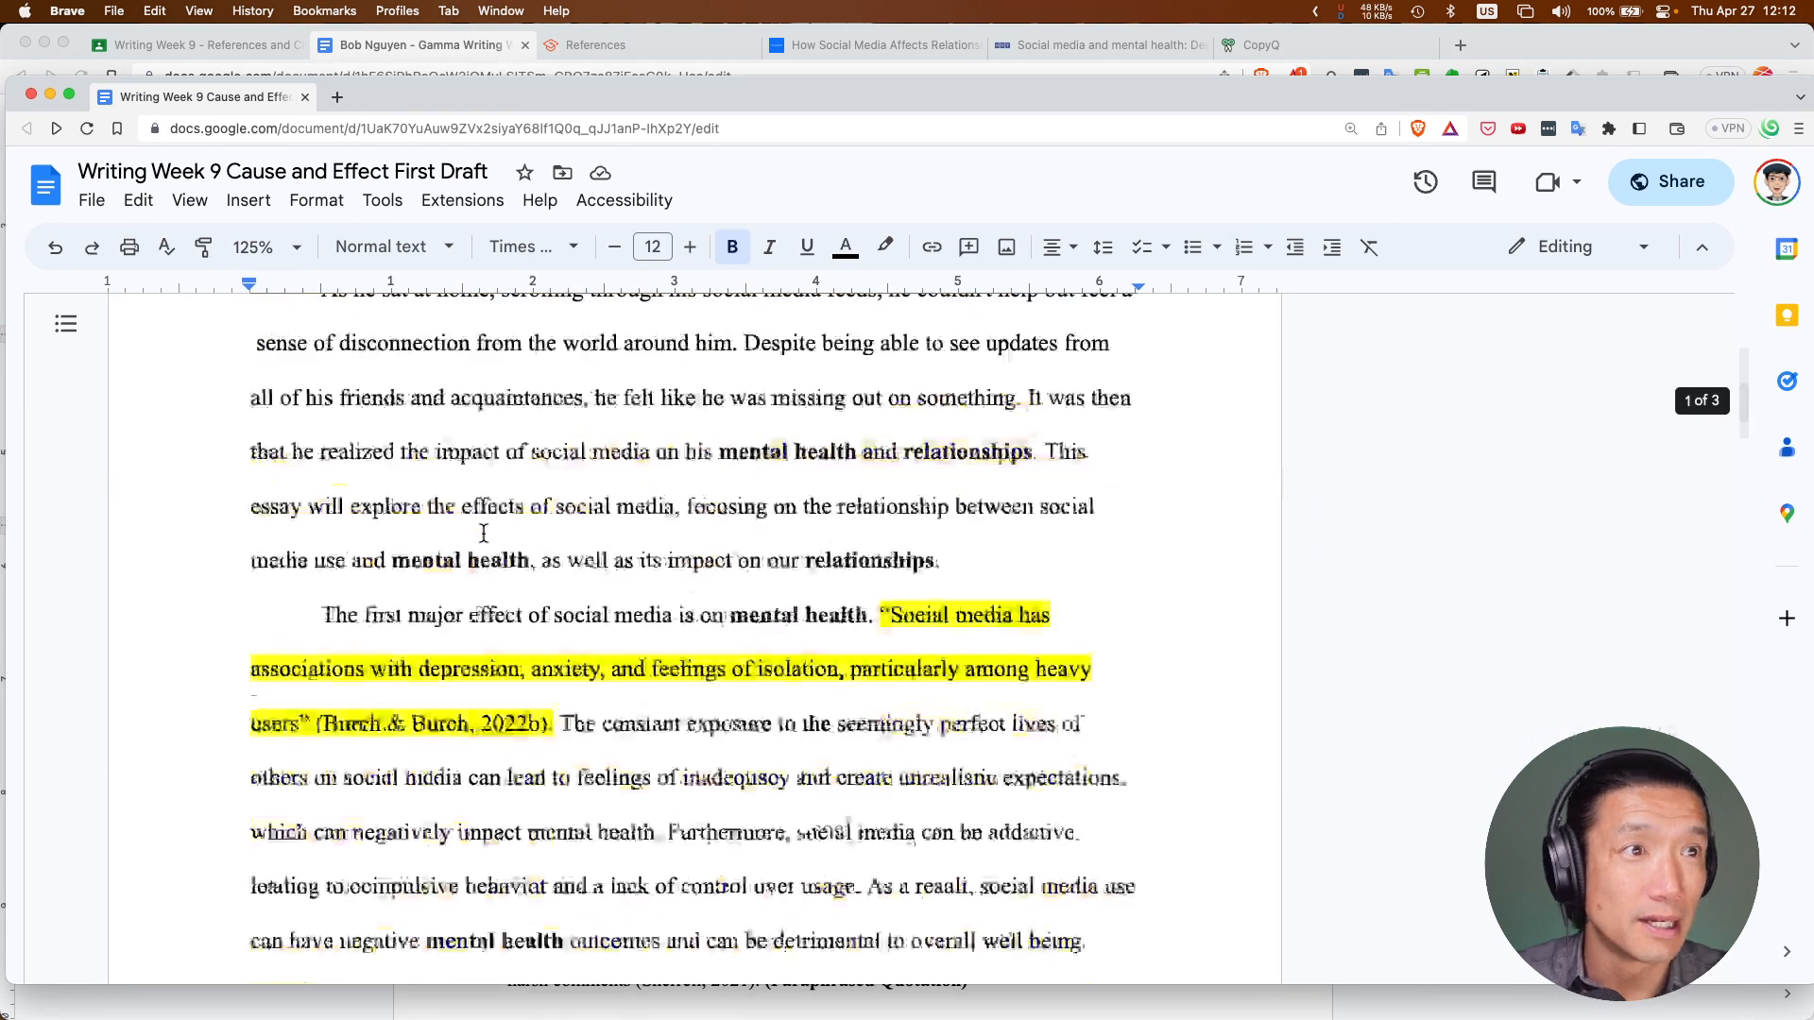
pyautogui.click(329, 132)
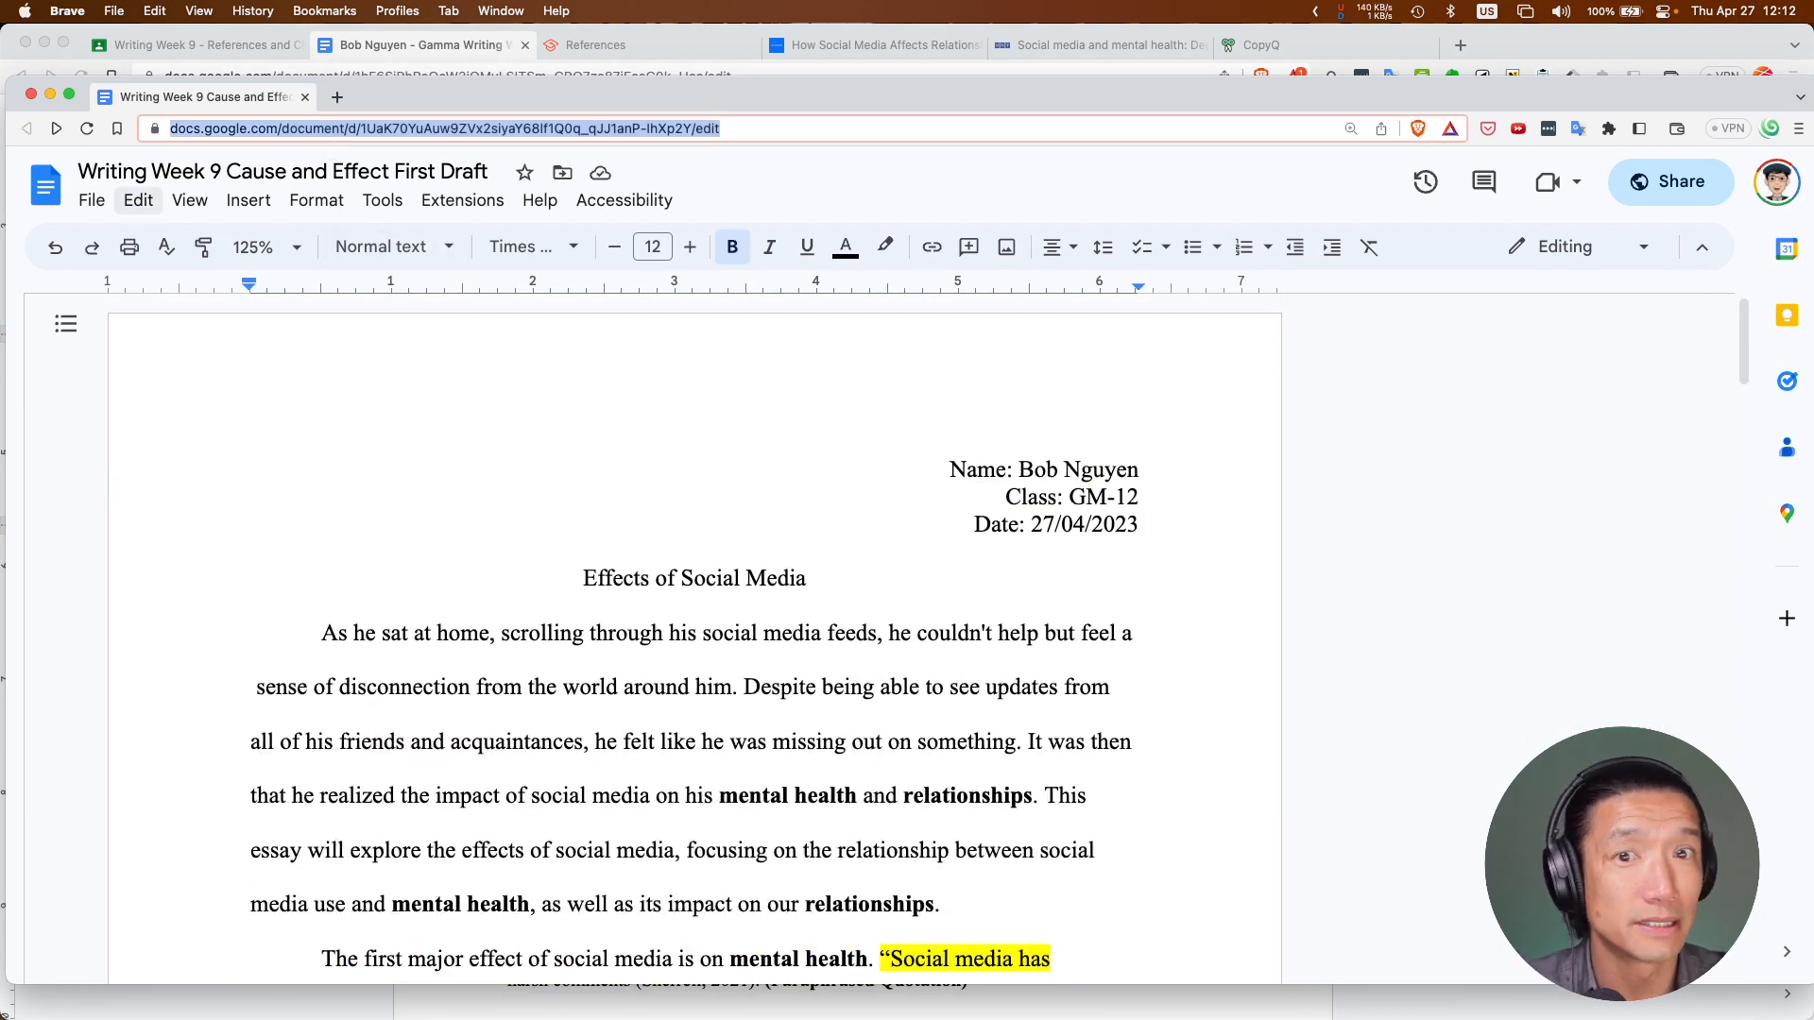